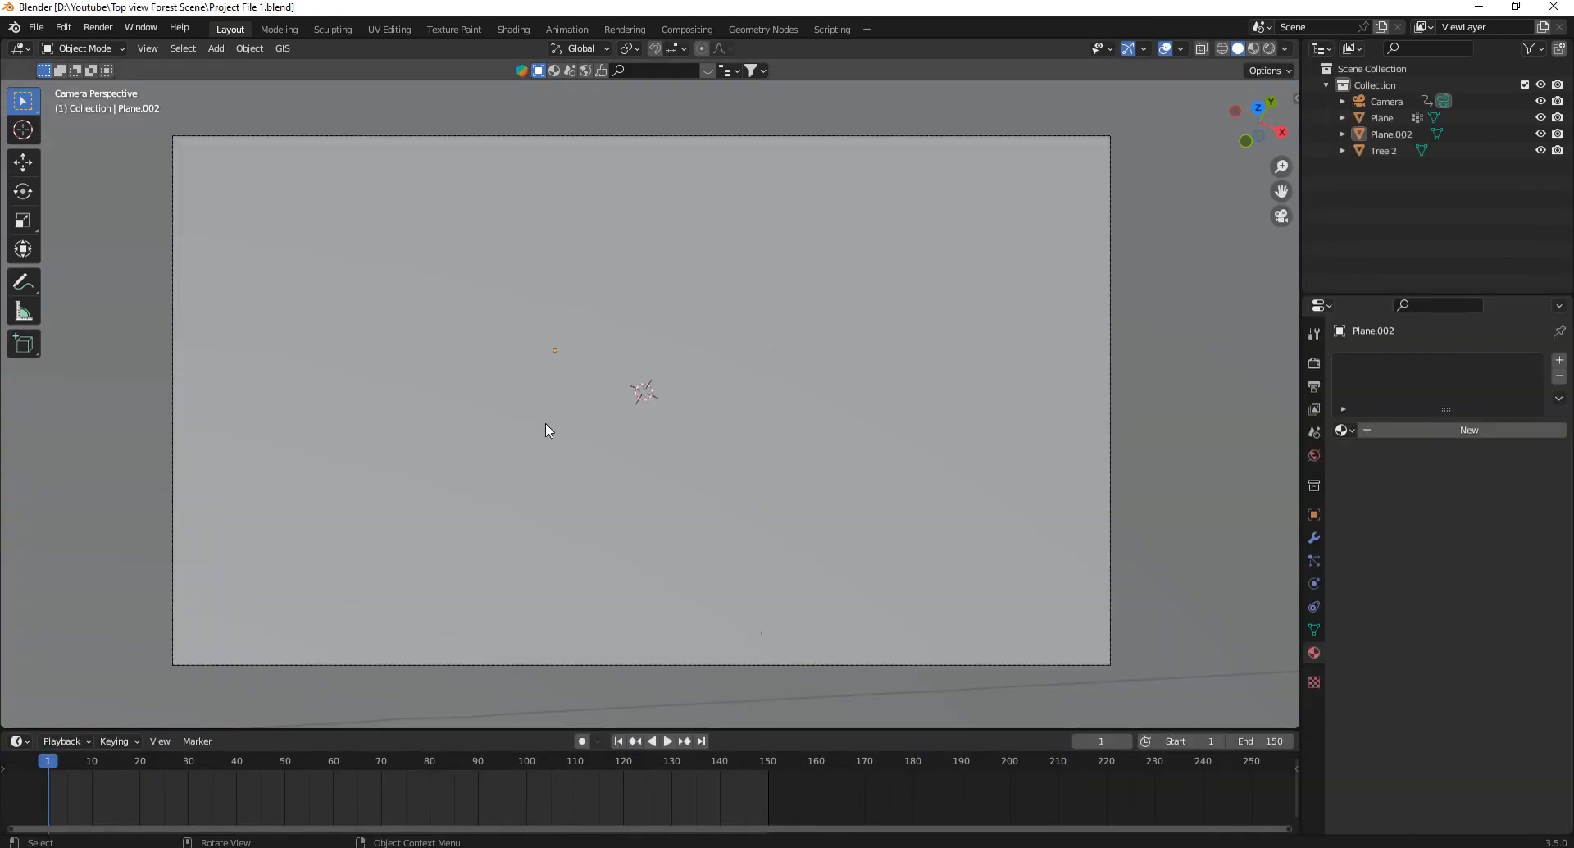
Inspect the ground plane and the Tree 2 model around the camera frame.
scroll(666, 492, "down", 5)
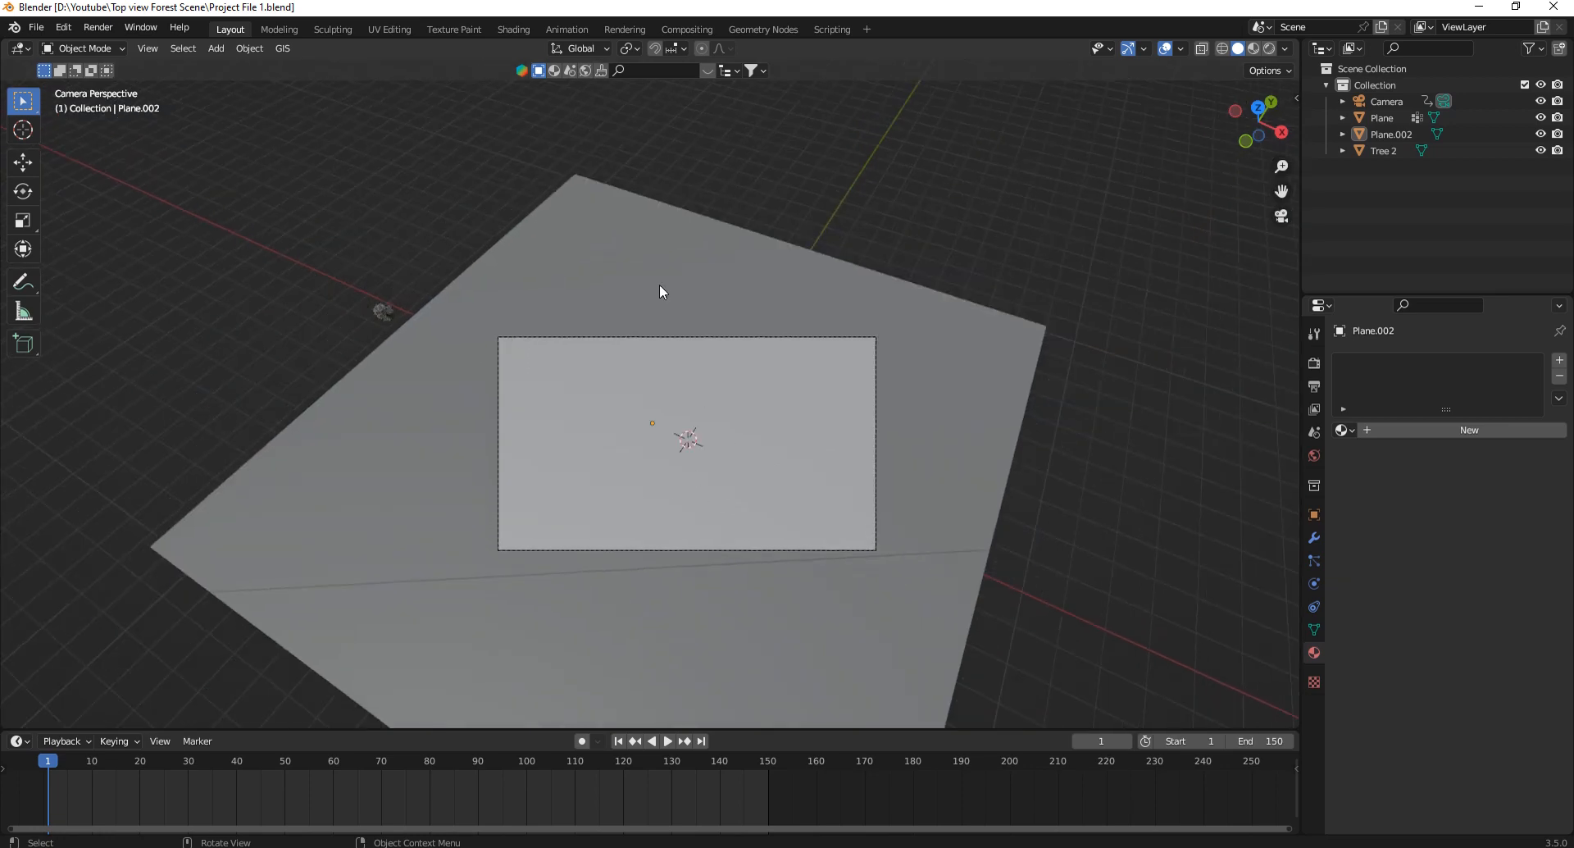
left_click(739, 283)
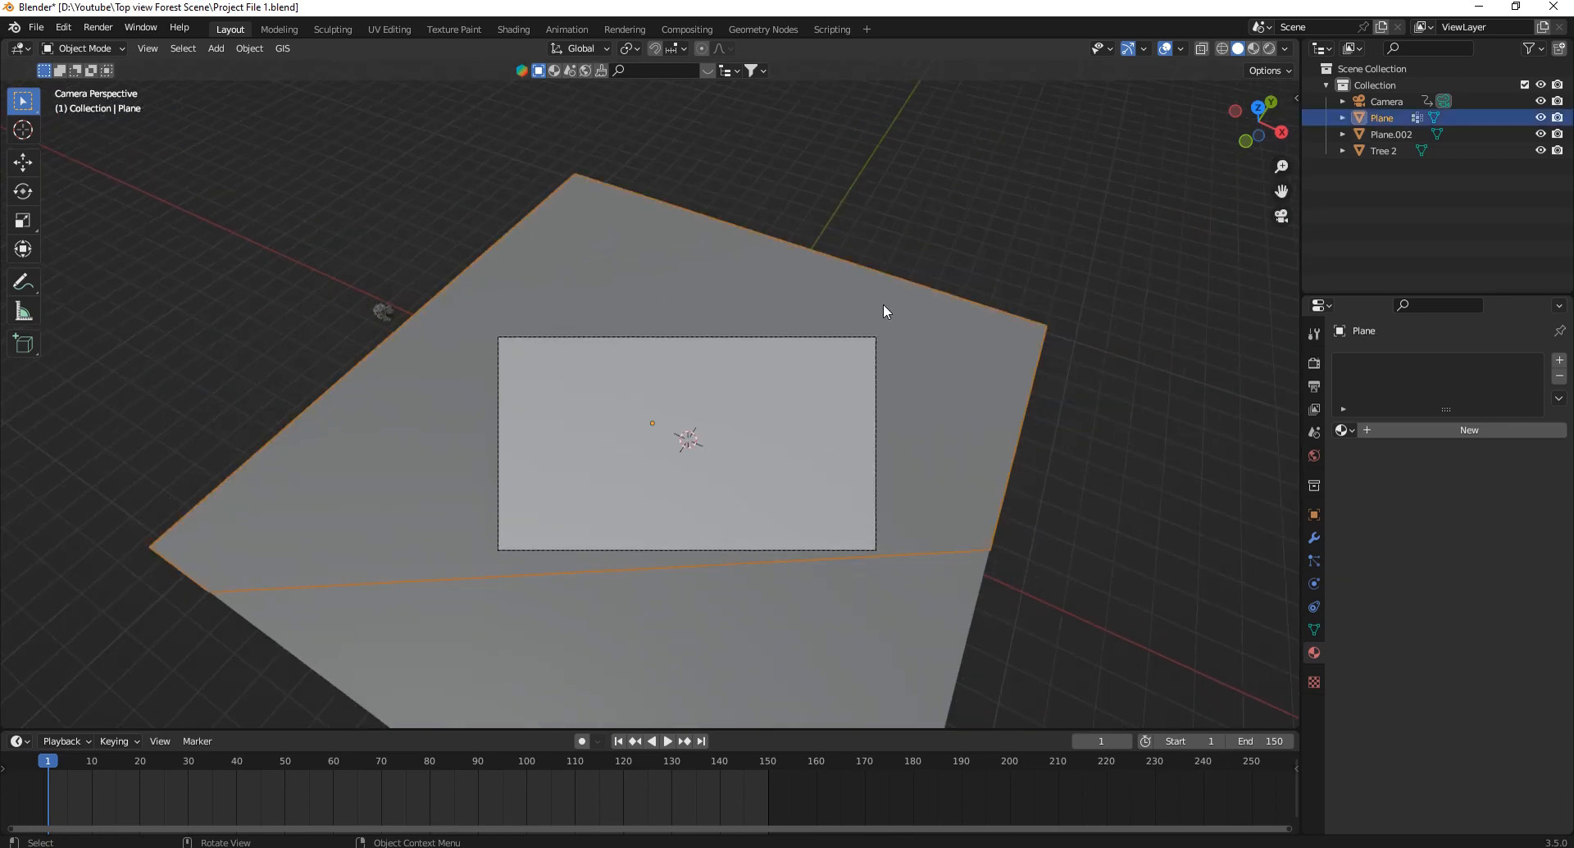
scroll(393, 348, "up", 4)
left_click(376, 333)
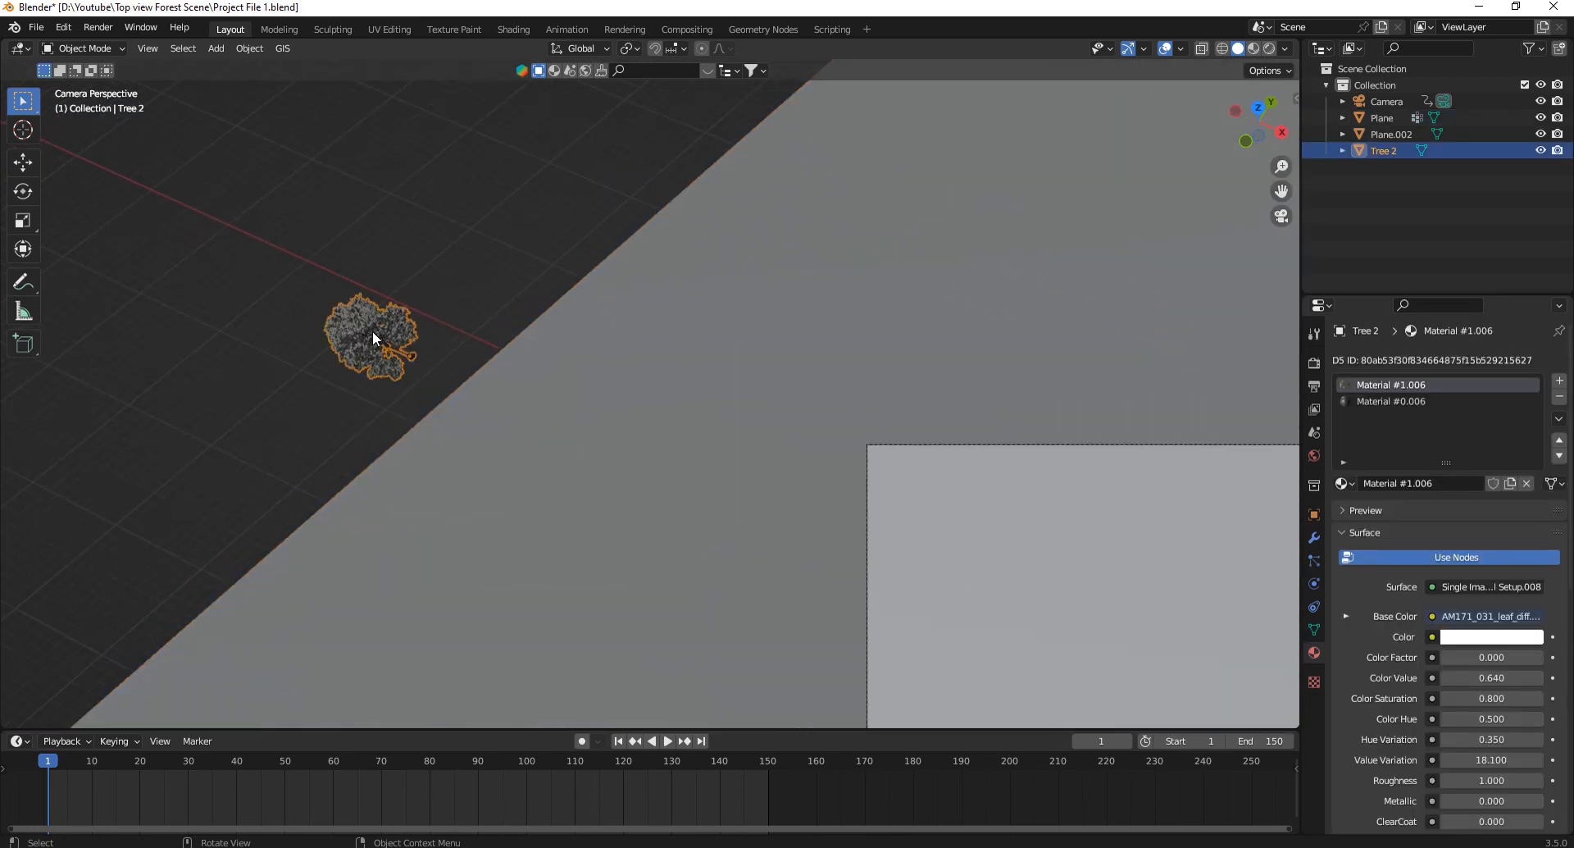
scroll(401, 242, "down", 4)
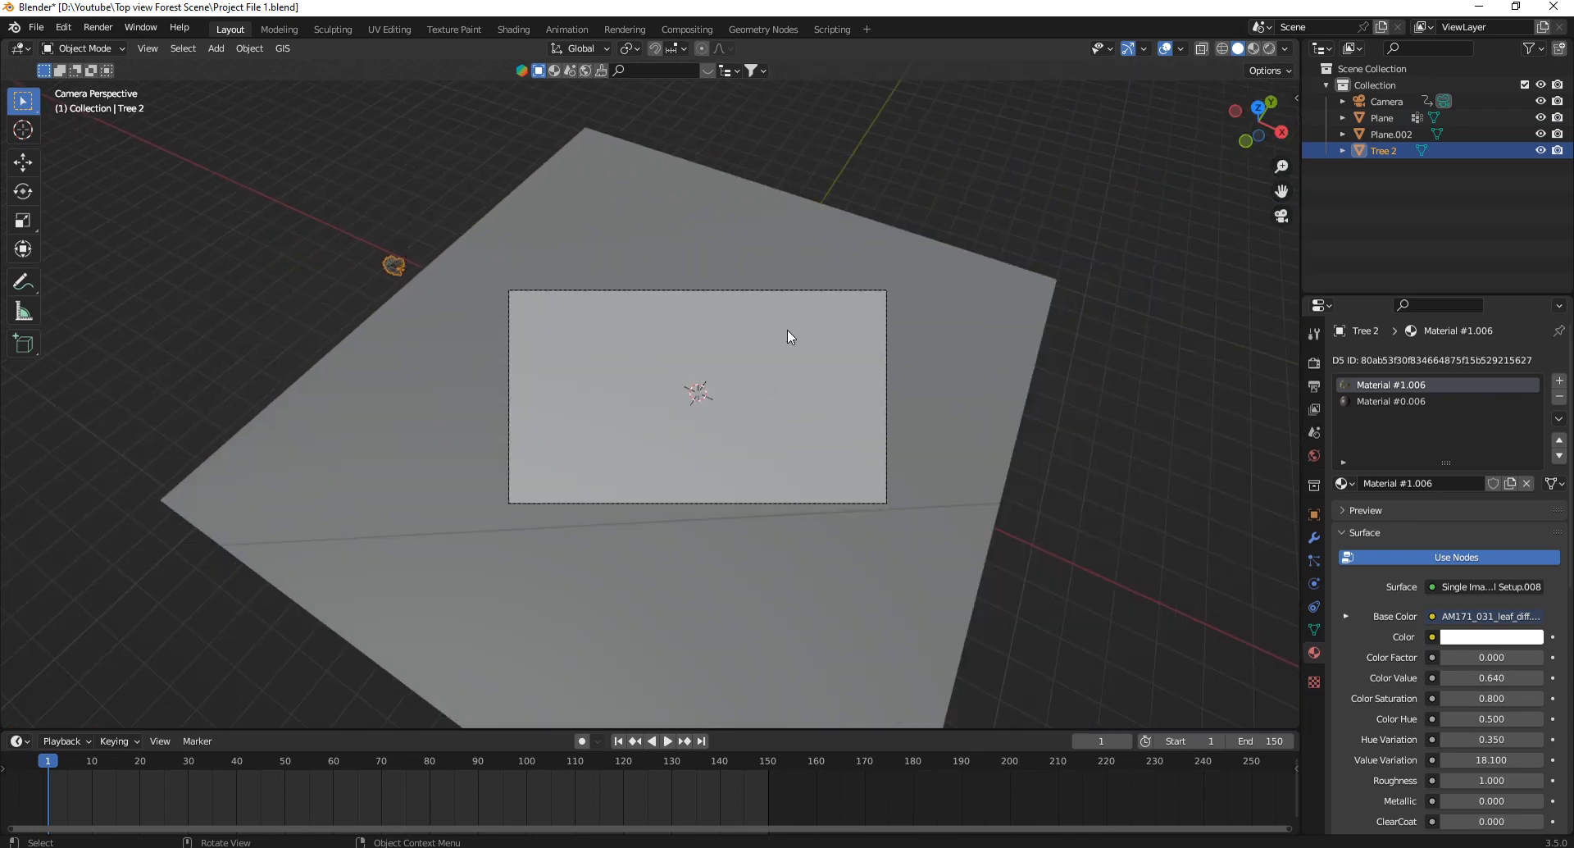
scroll(713, 443, "up", 4)
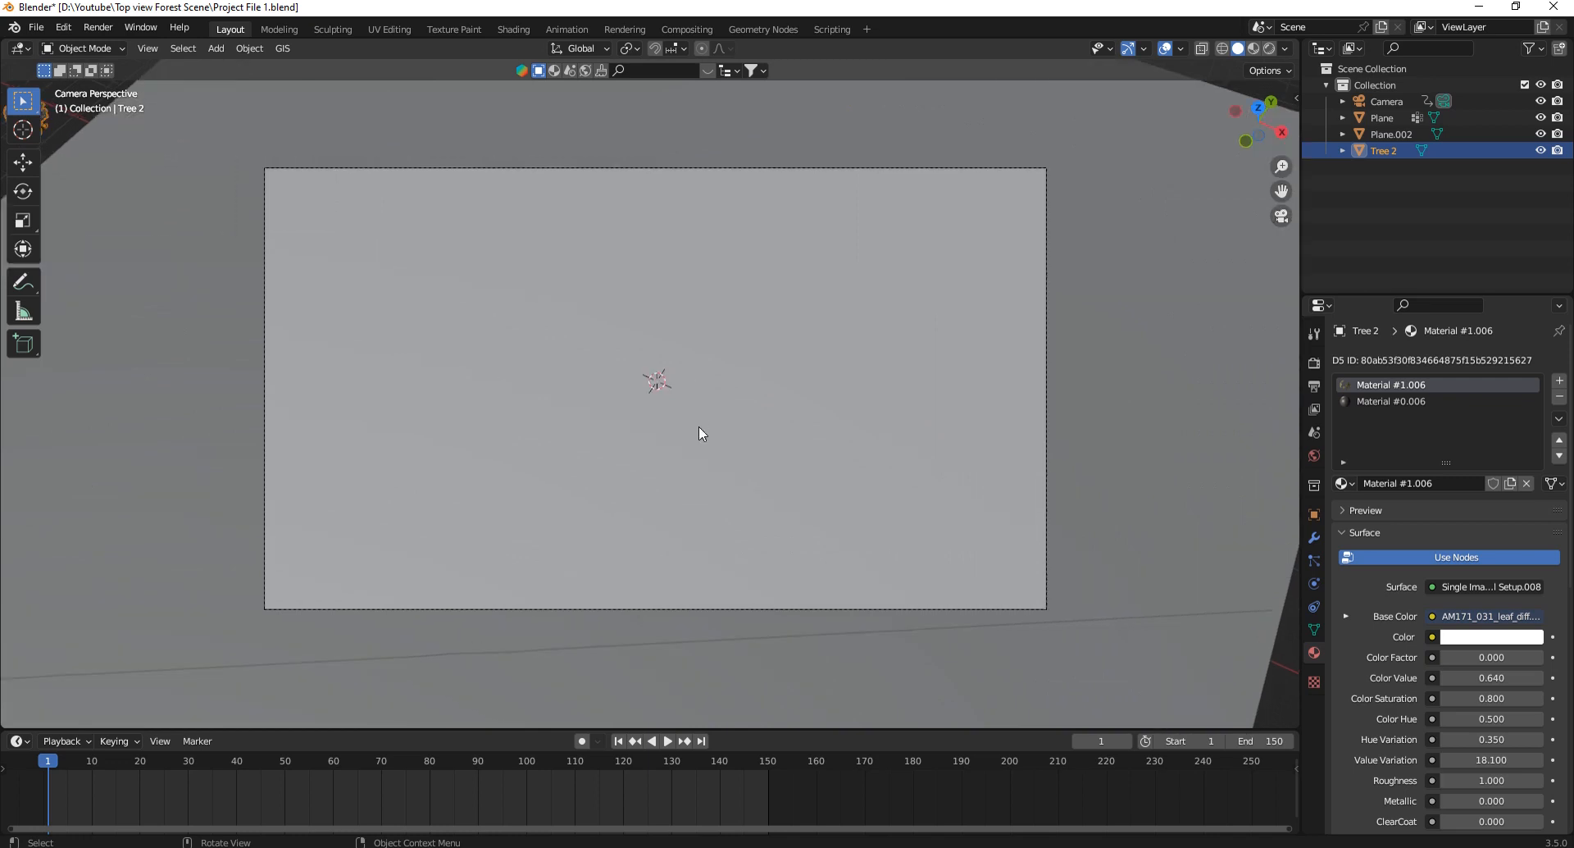
Play back the camera's animation to preview its movement and return to frame 1.
left_click(743, 169)
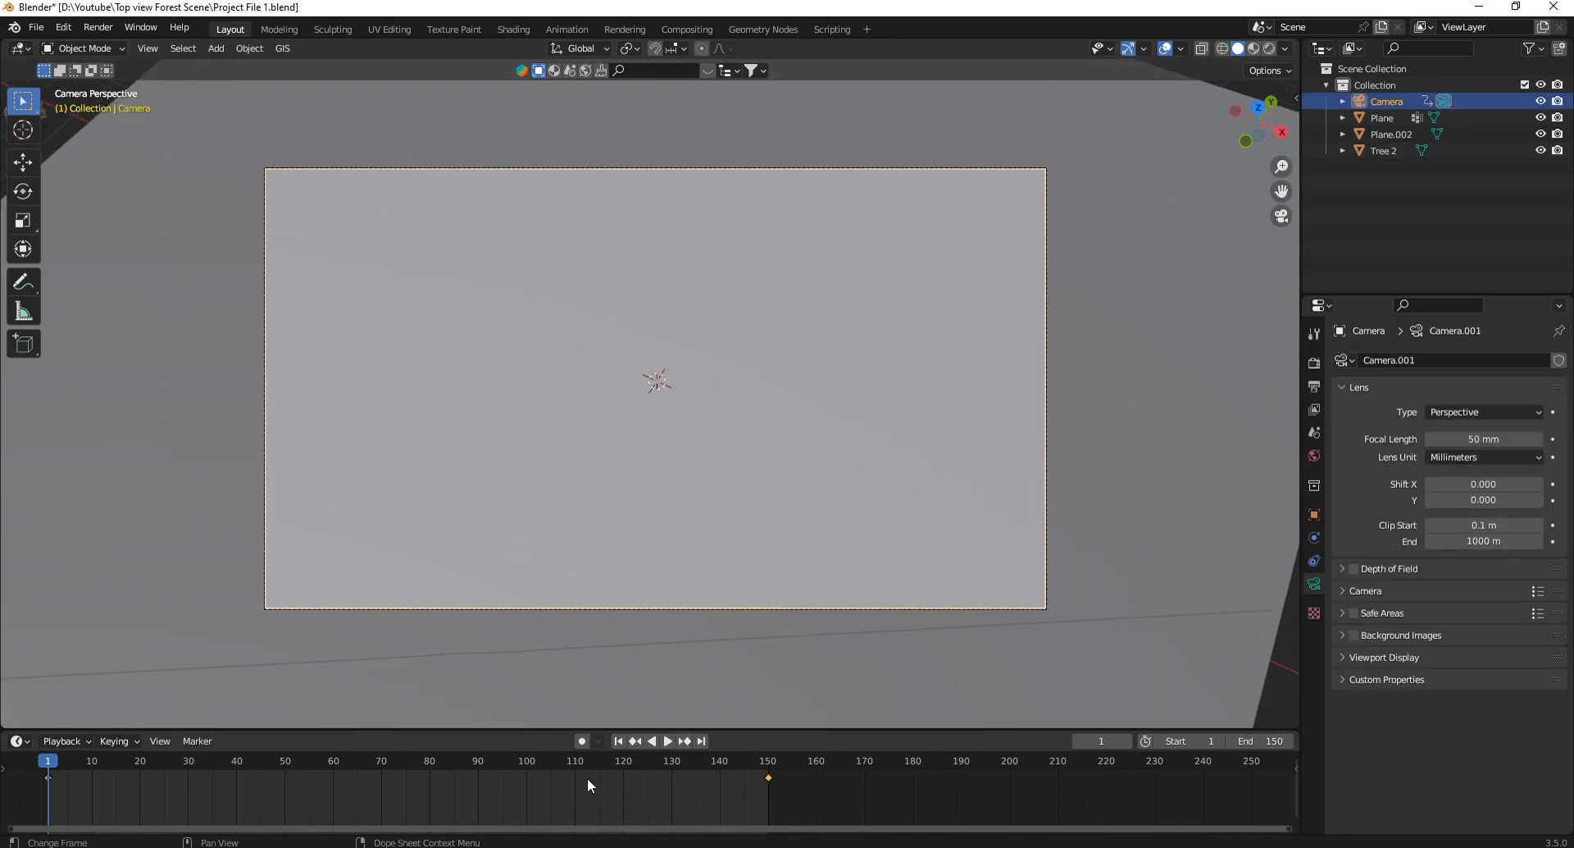
key("space")
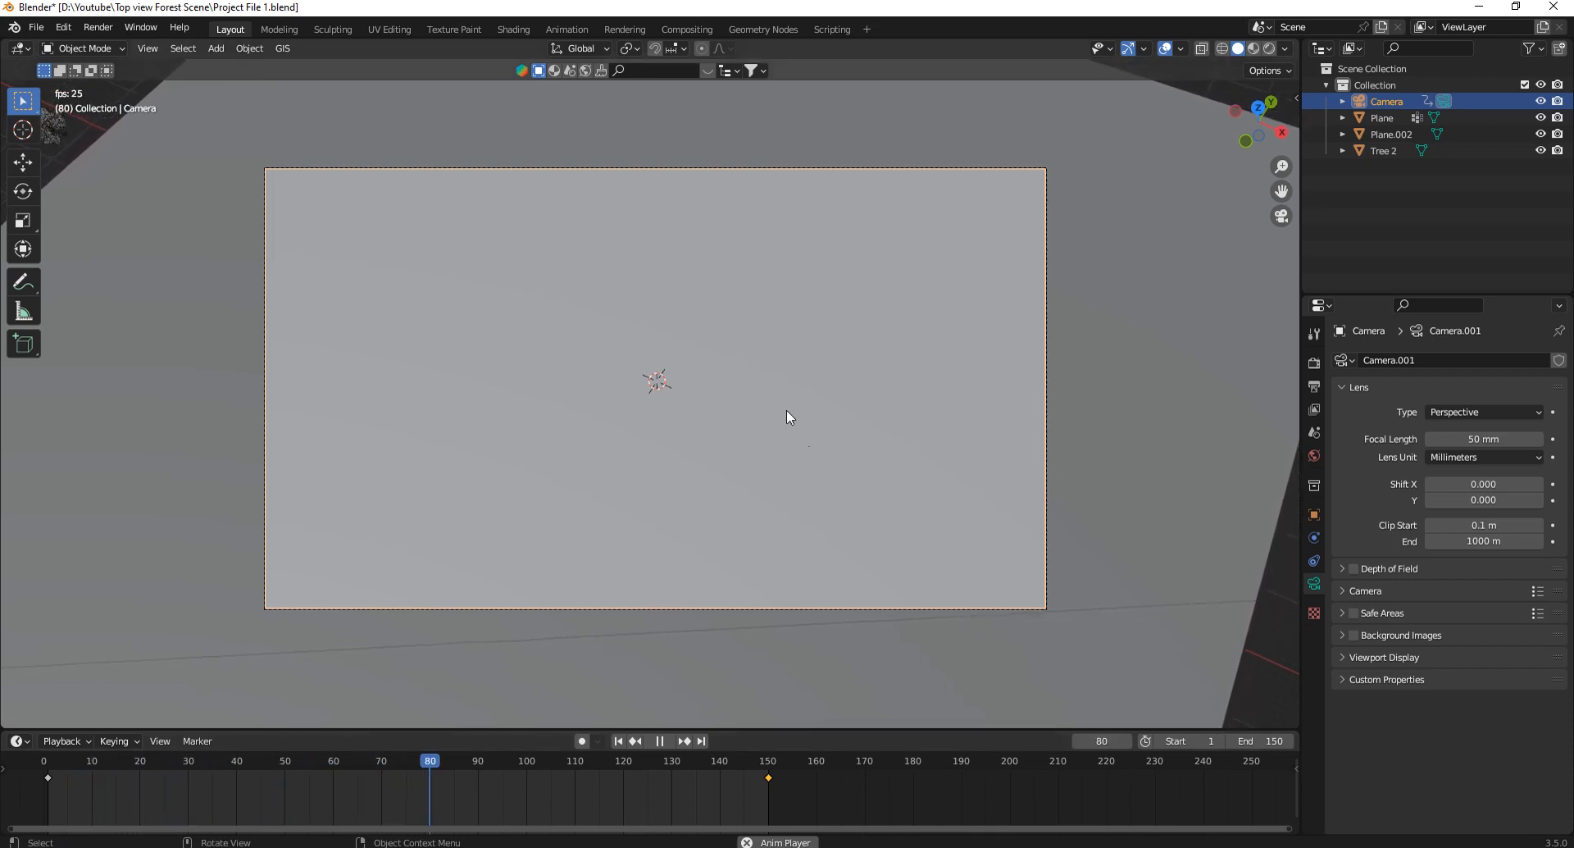
key("space")
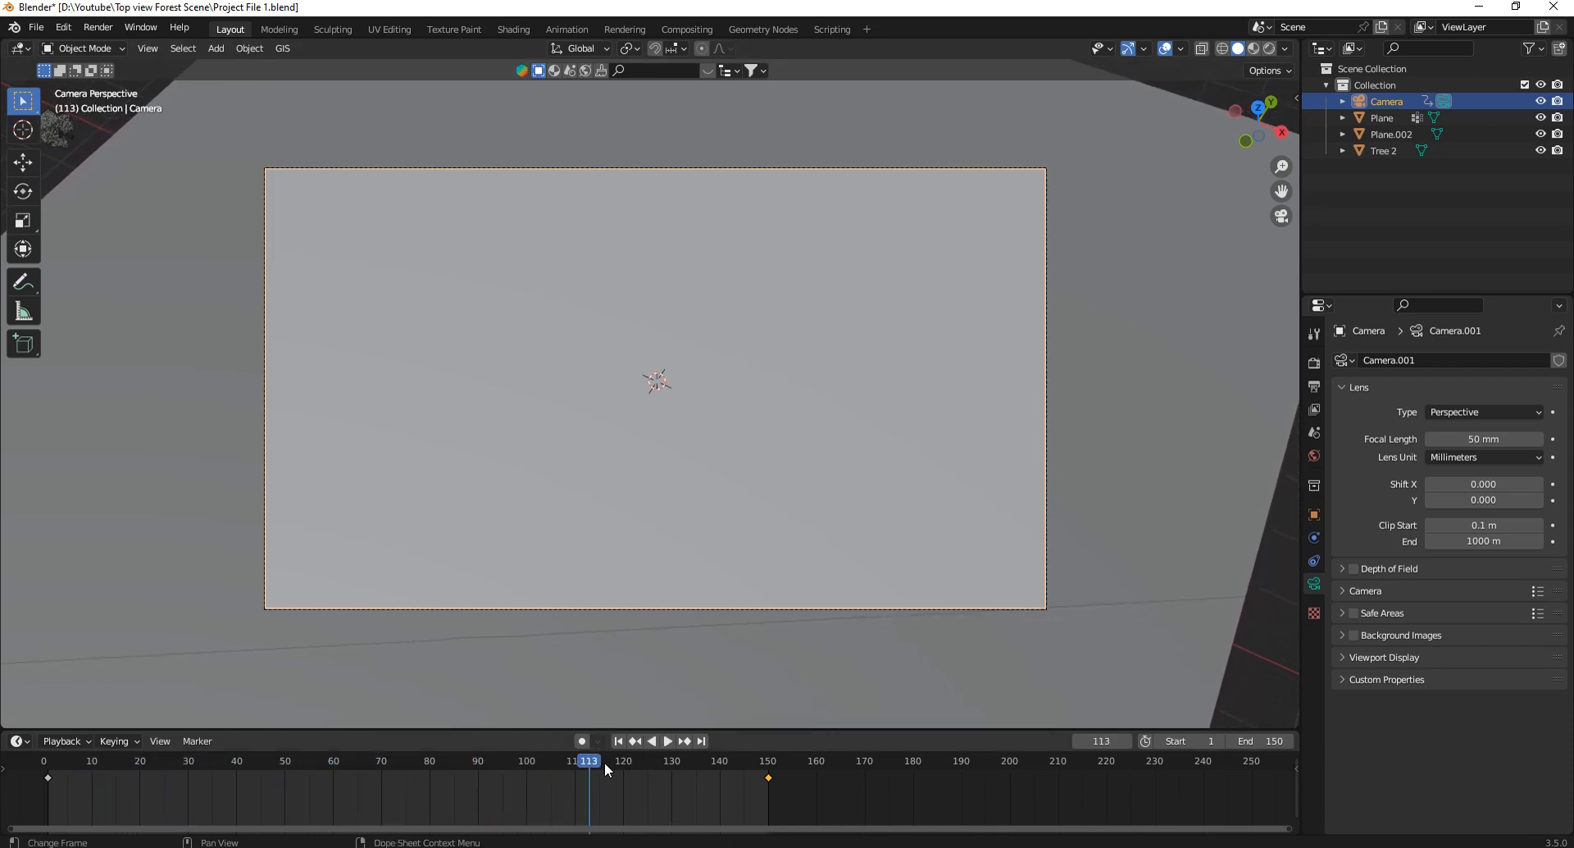
left_click_drag(604, 761, 48, 761)
key("space")
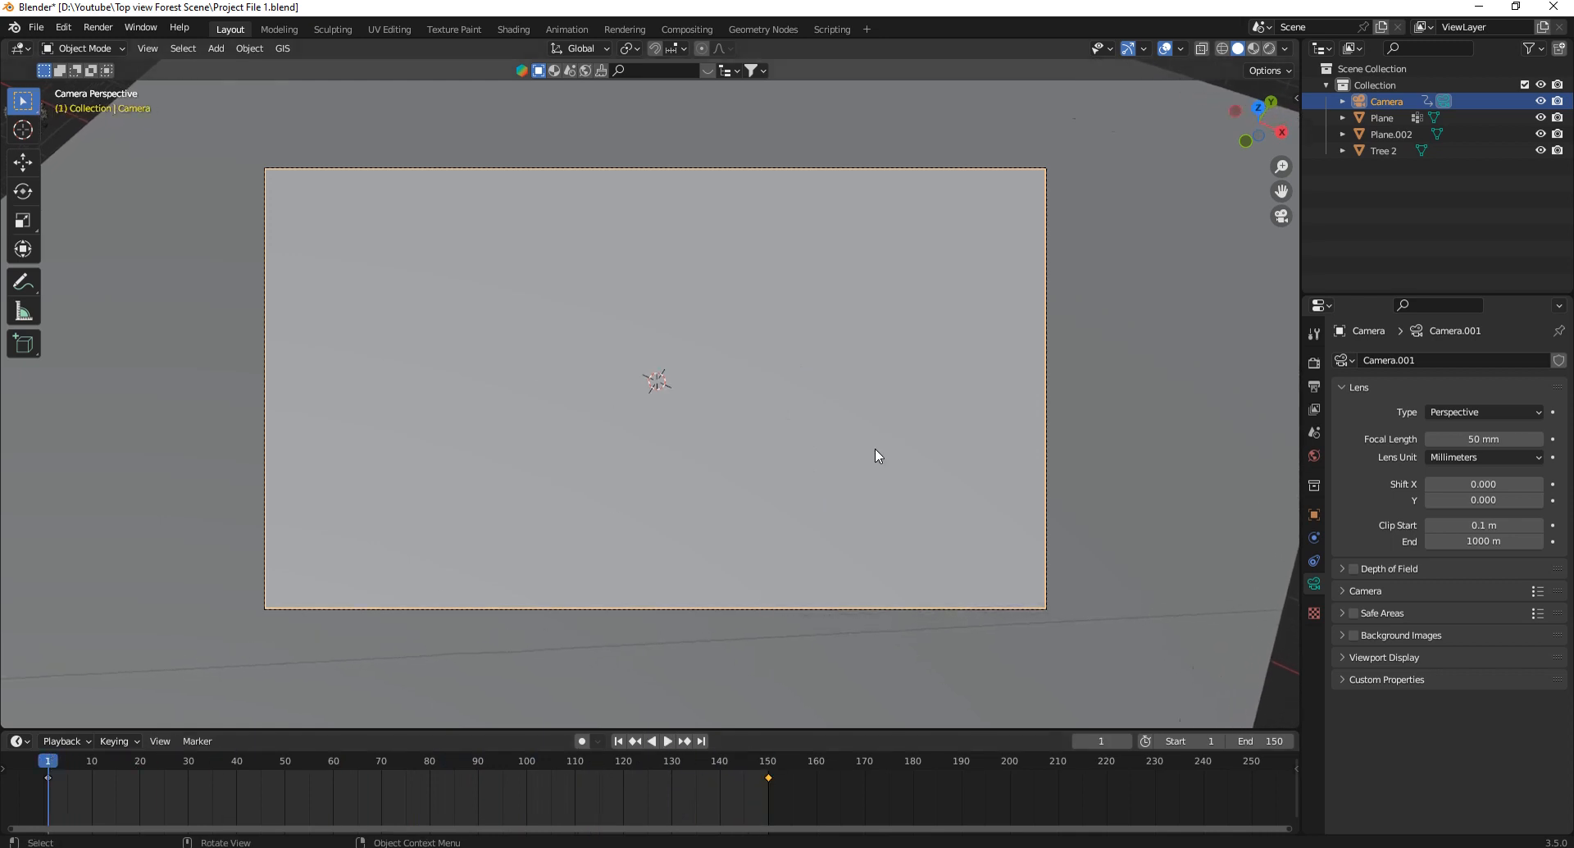
Add a hair particle system to the object Plane and set it to render as a collection.
scroll(875, 454, "down", 2)
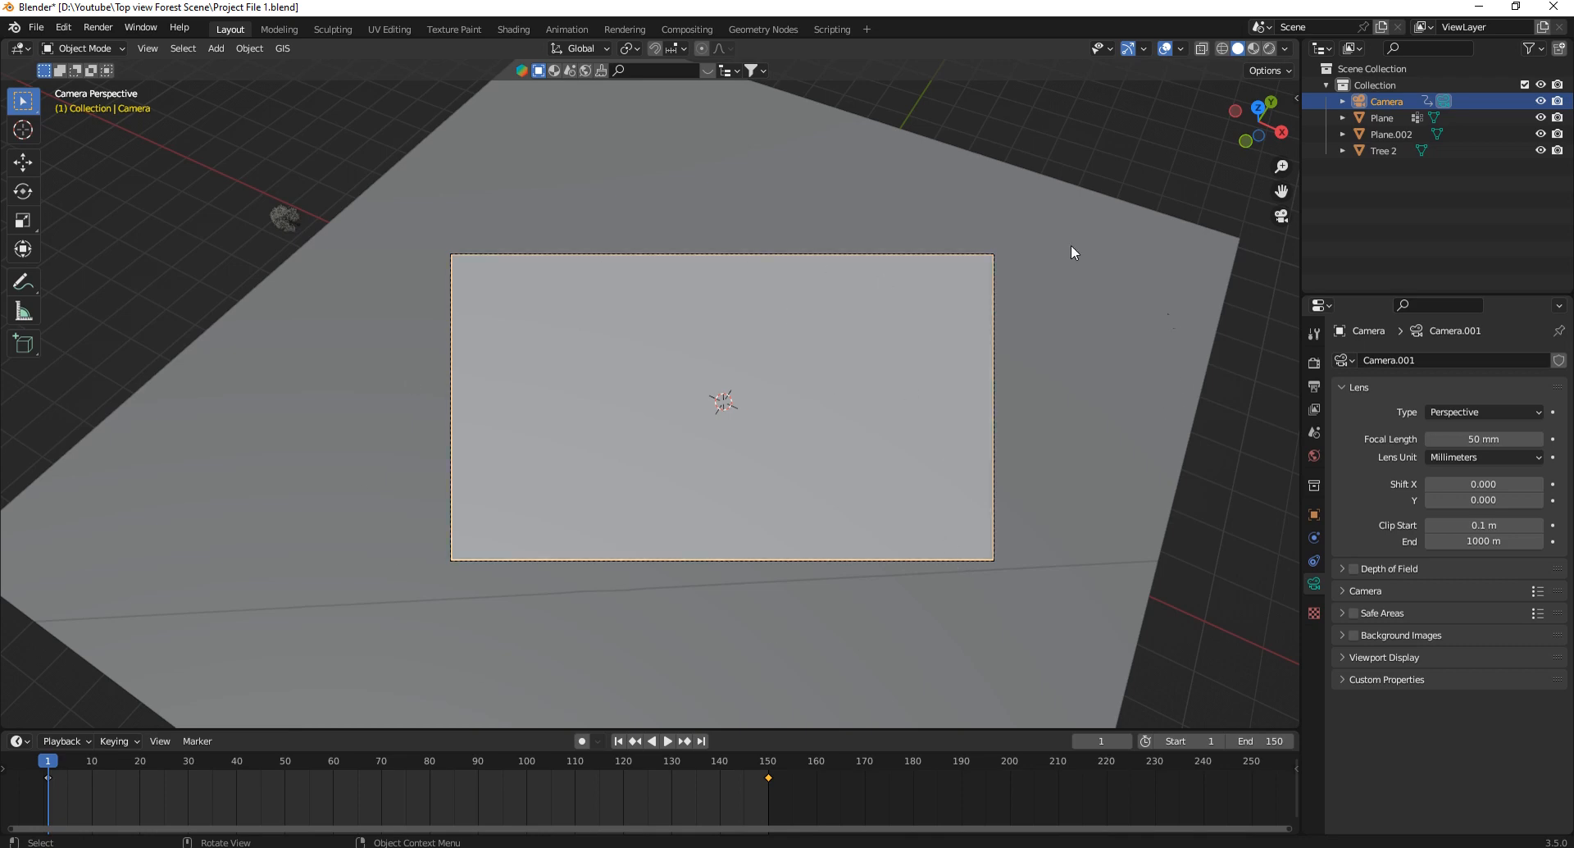
left_click(1121, 363)
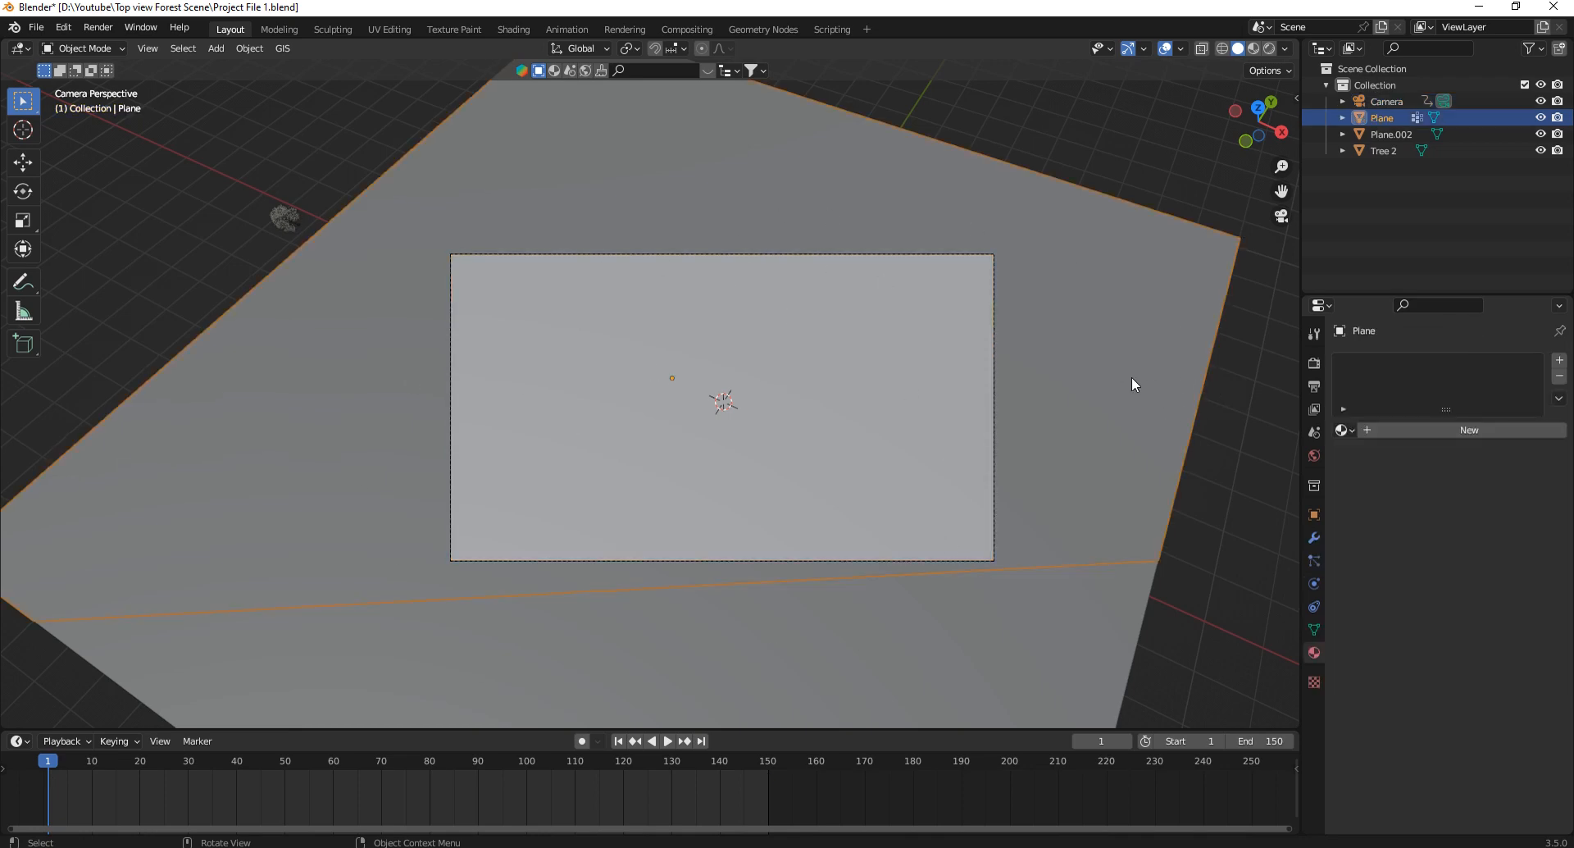
left_click(1313, 561)
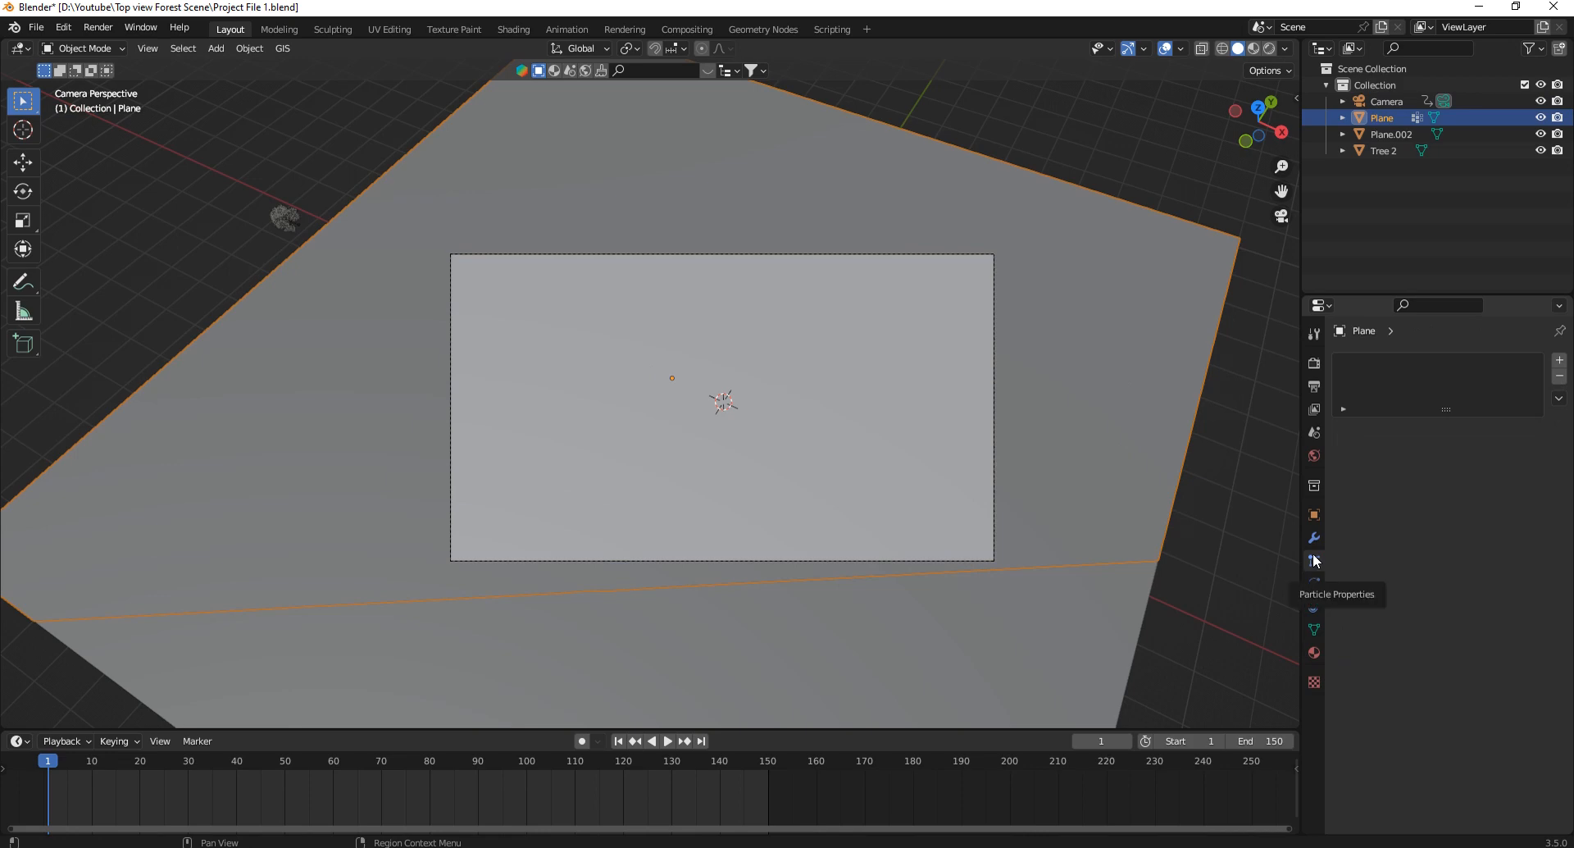
left_click(1559, 360)
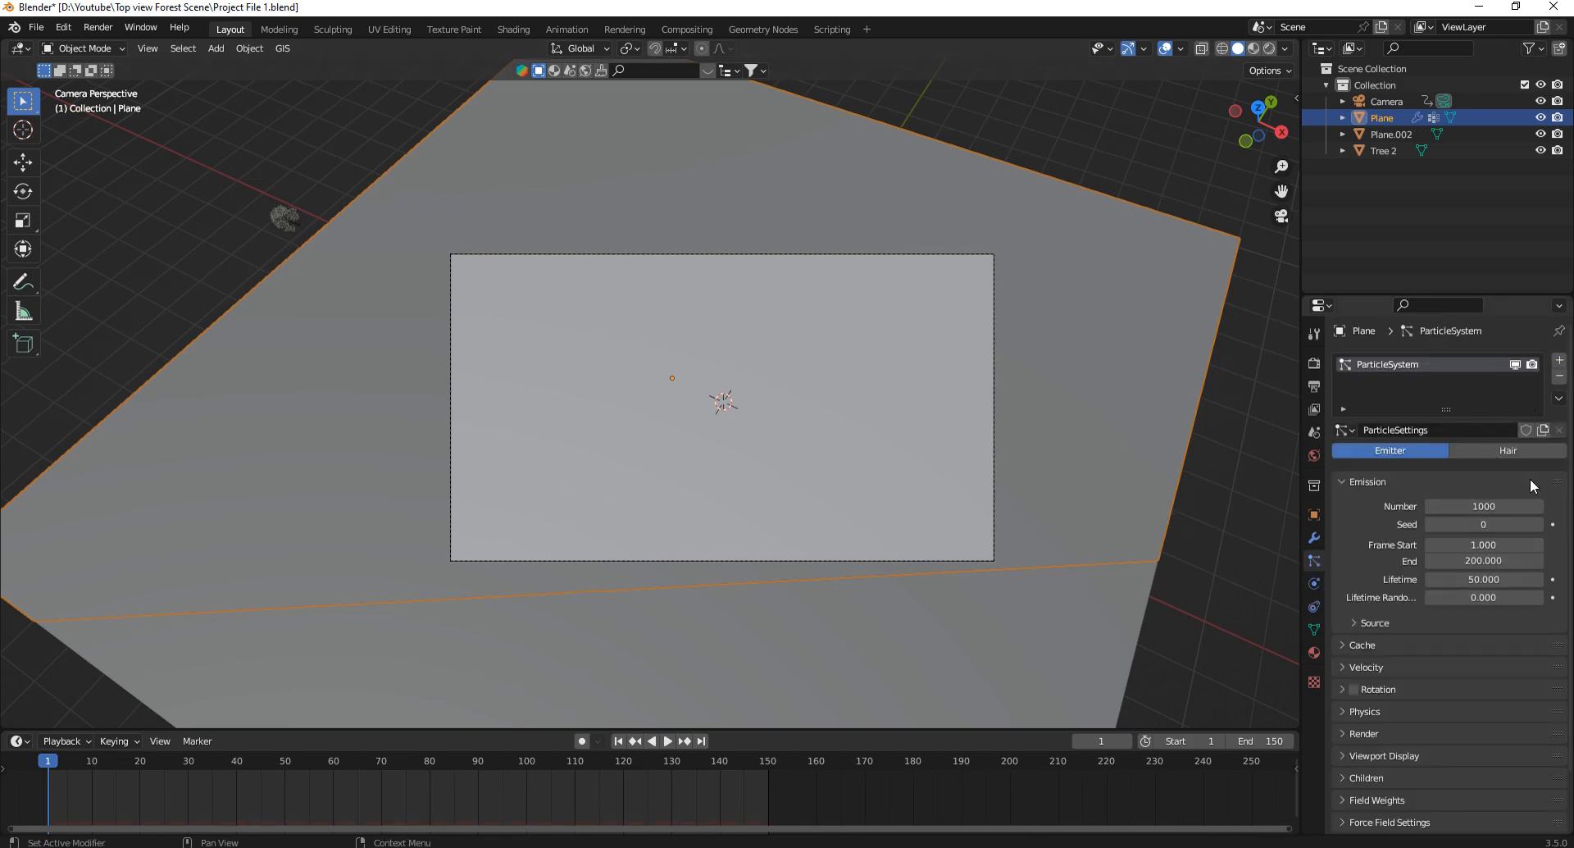
left_click(1502, 455)
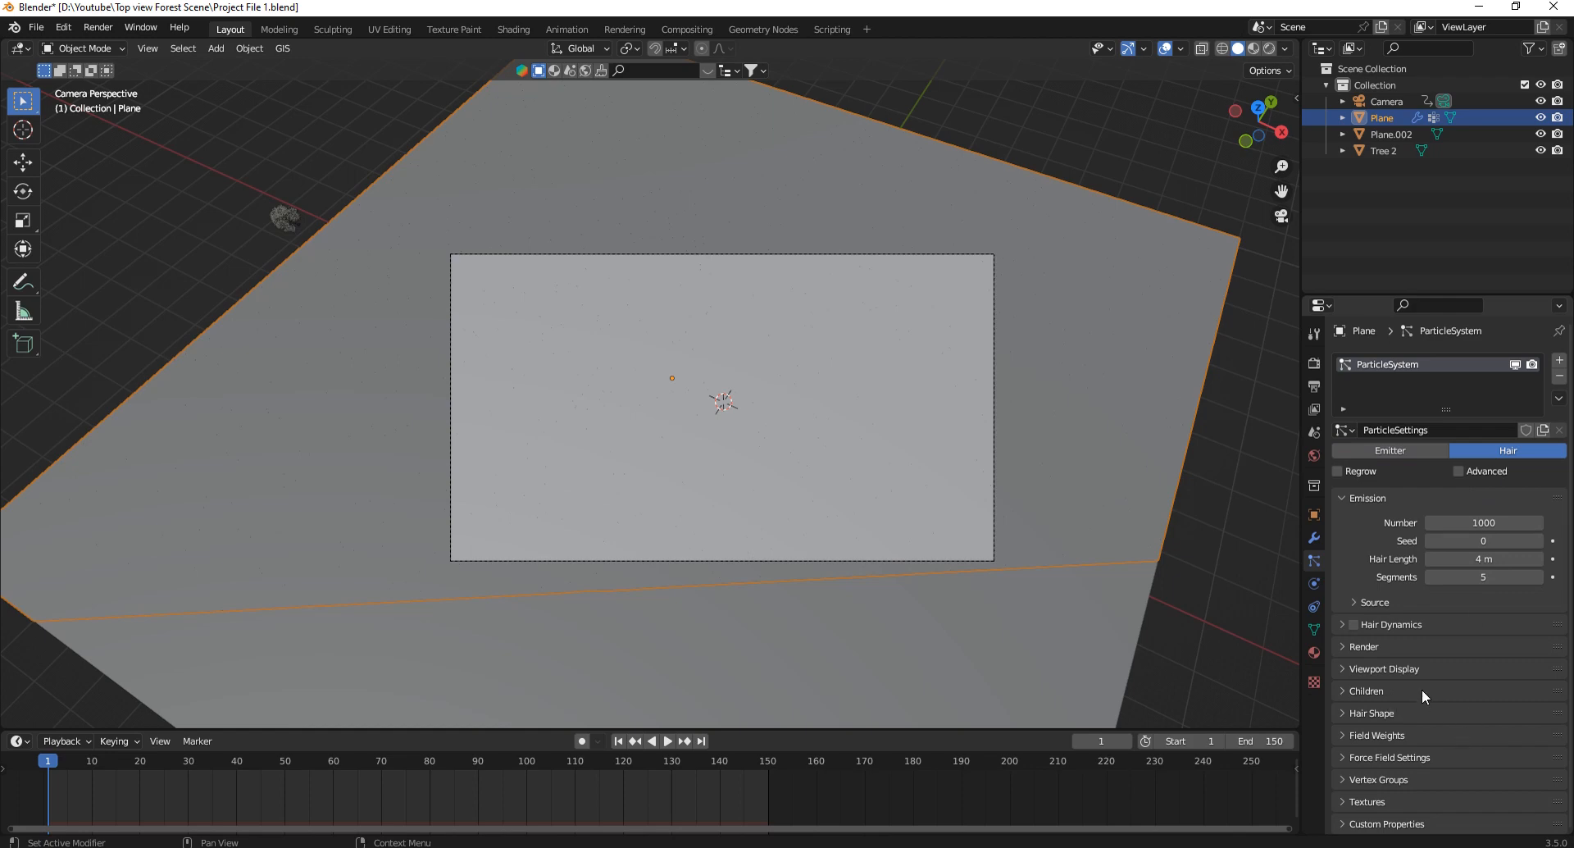
left_click(1361, 649)
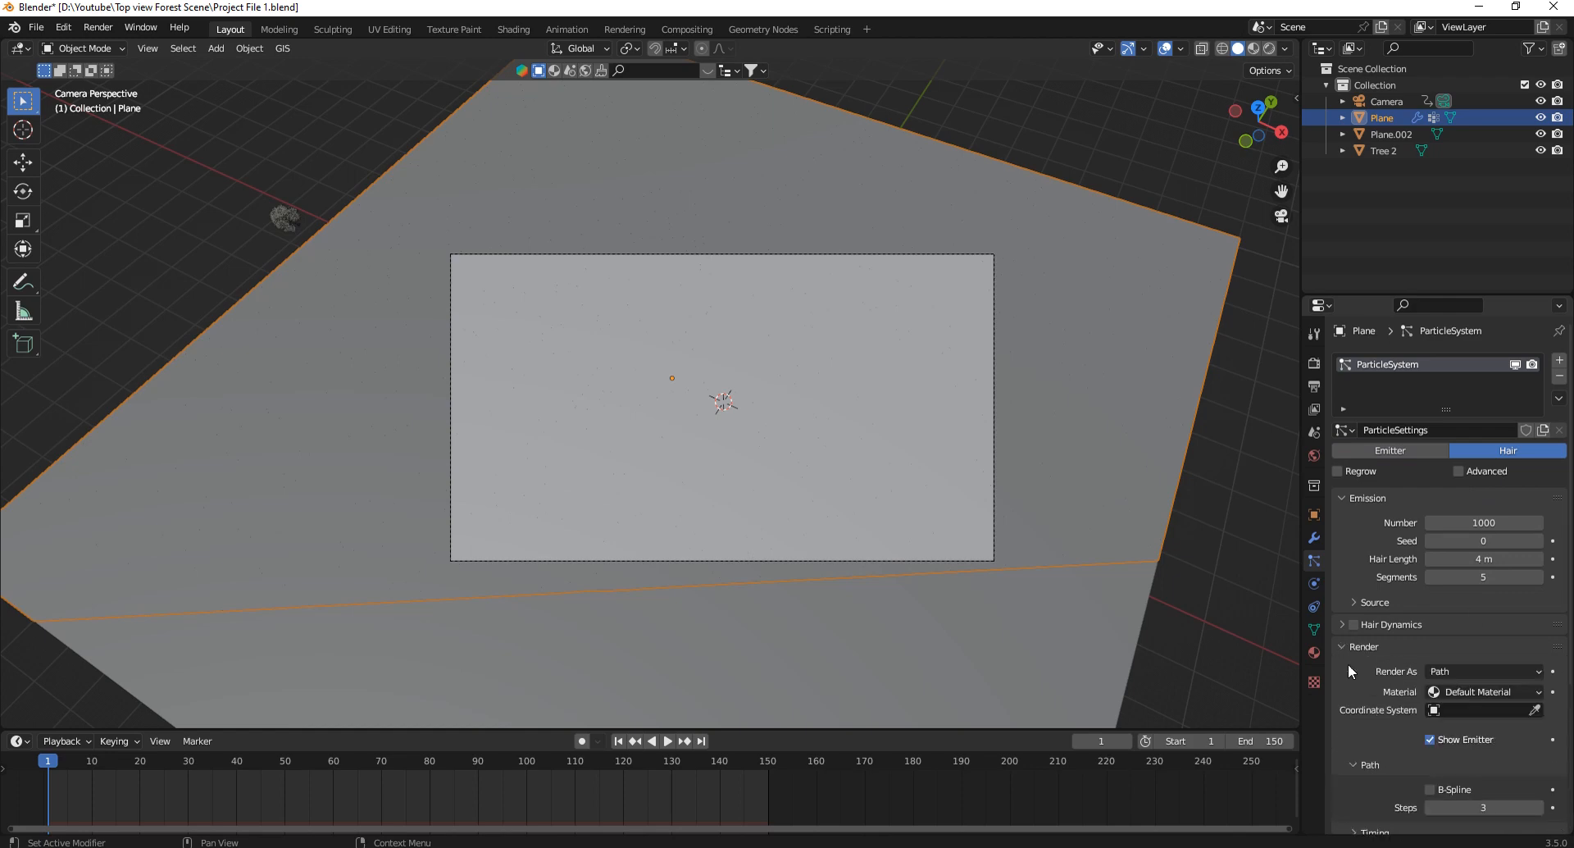
left_click(1458, 668)
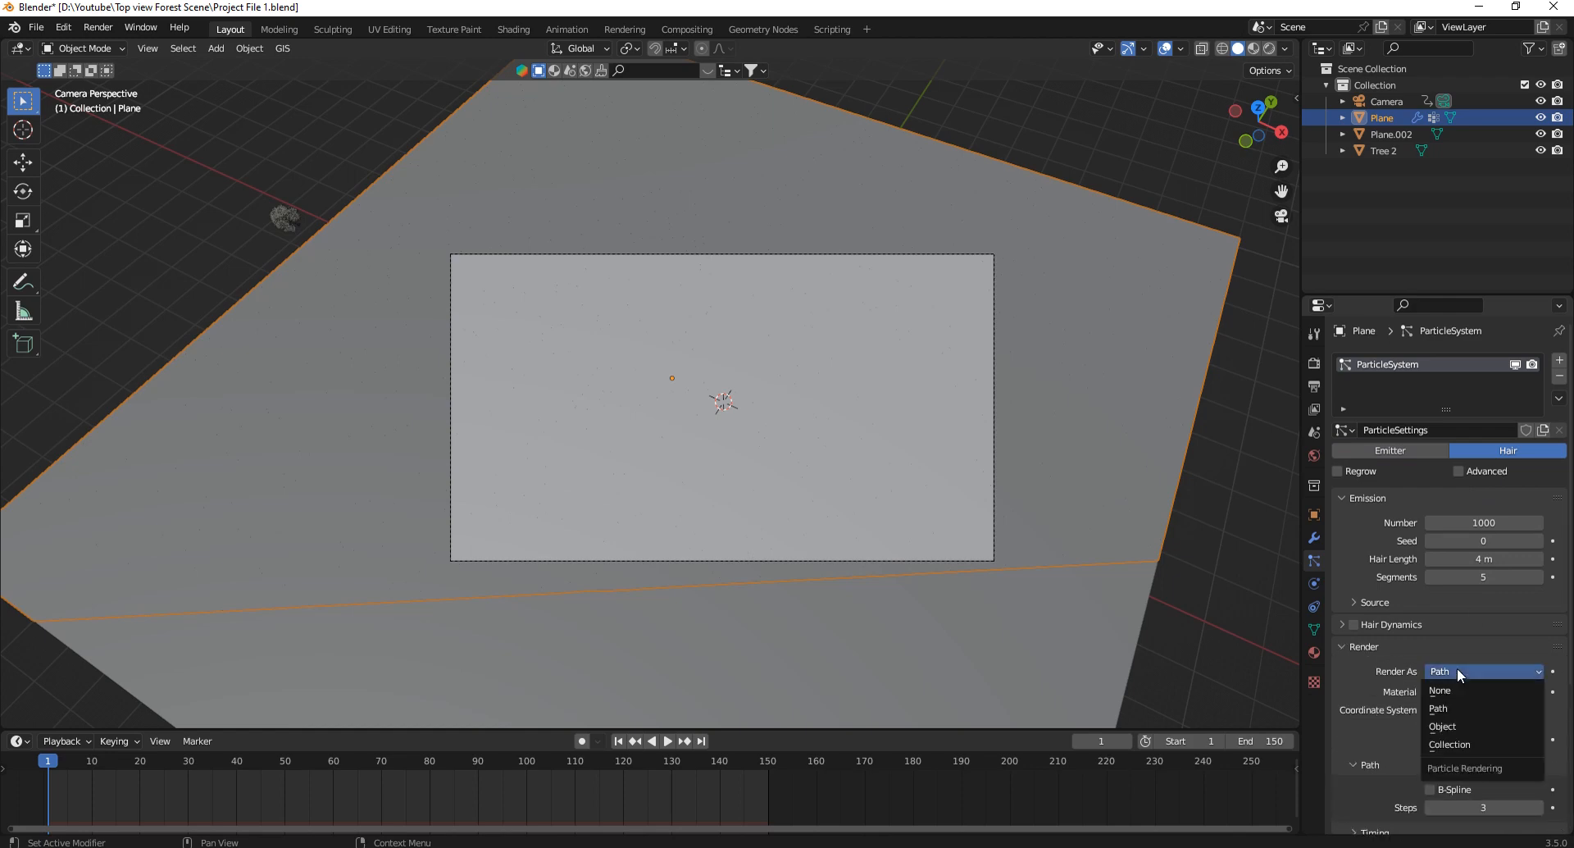
left_click(1453, 740)
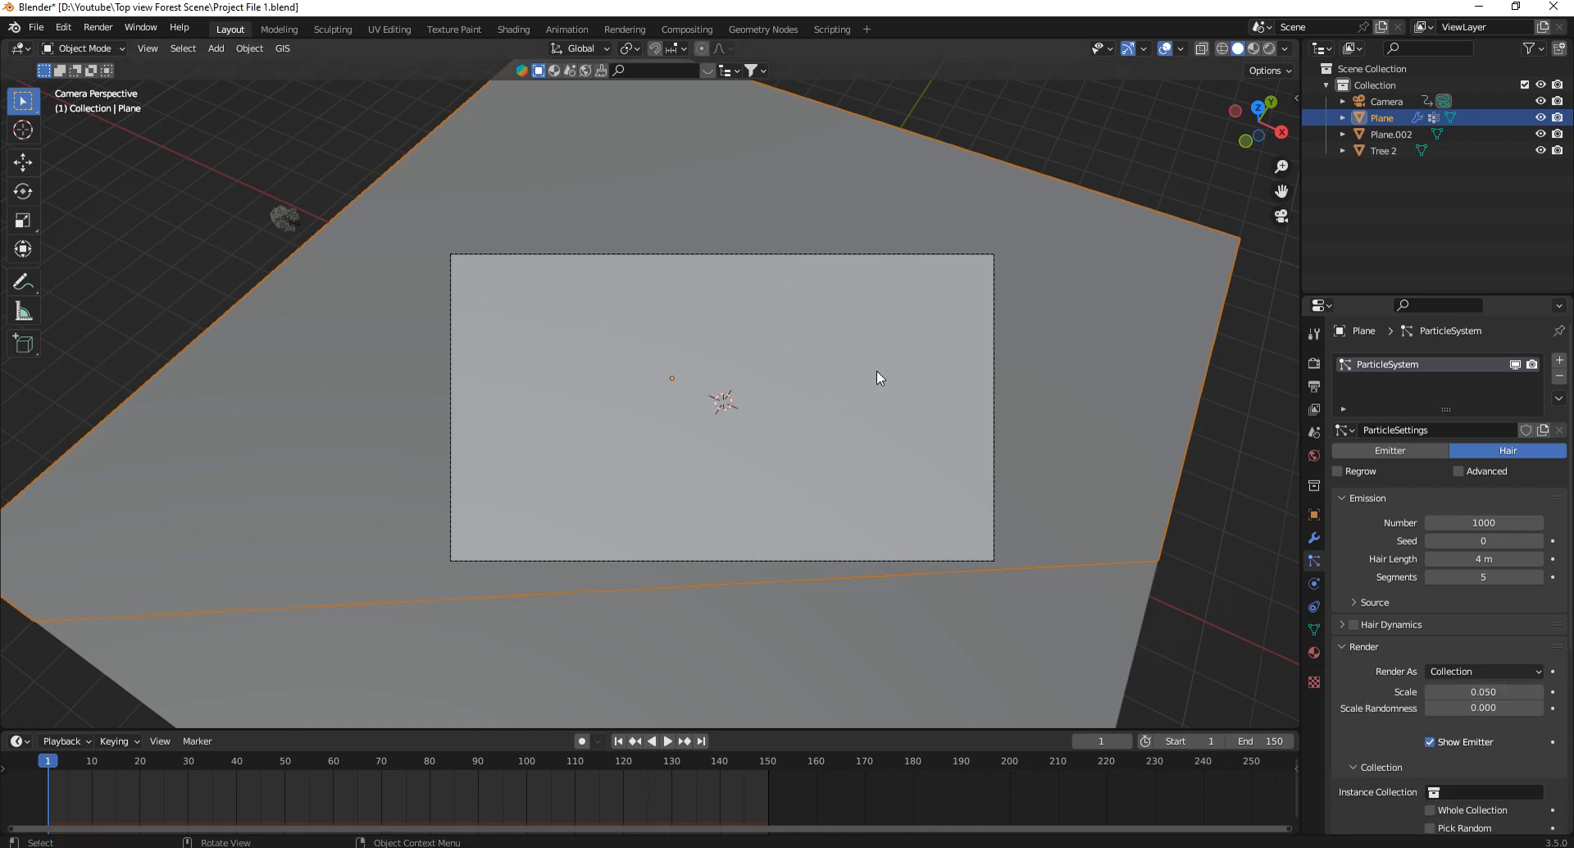
Move the Tree 2 object into a new collection named Trees 1.
left_click_drag(1237, 143, 411, 298)
scroll(411, 306, "up", 3)
left_click(514, 337)
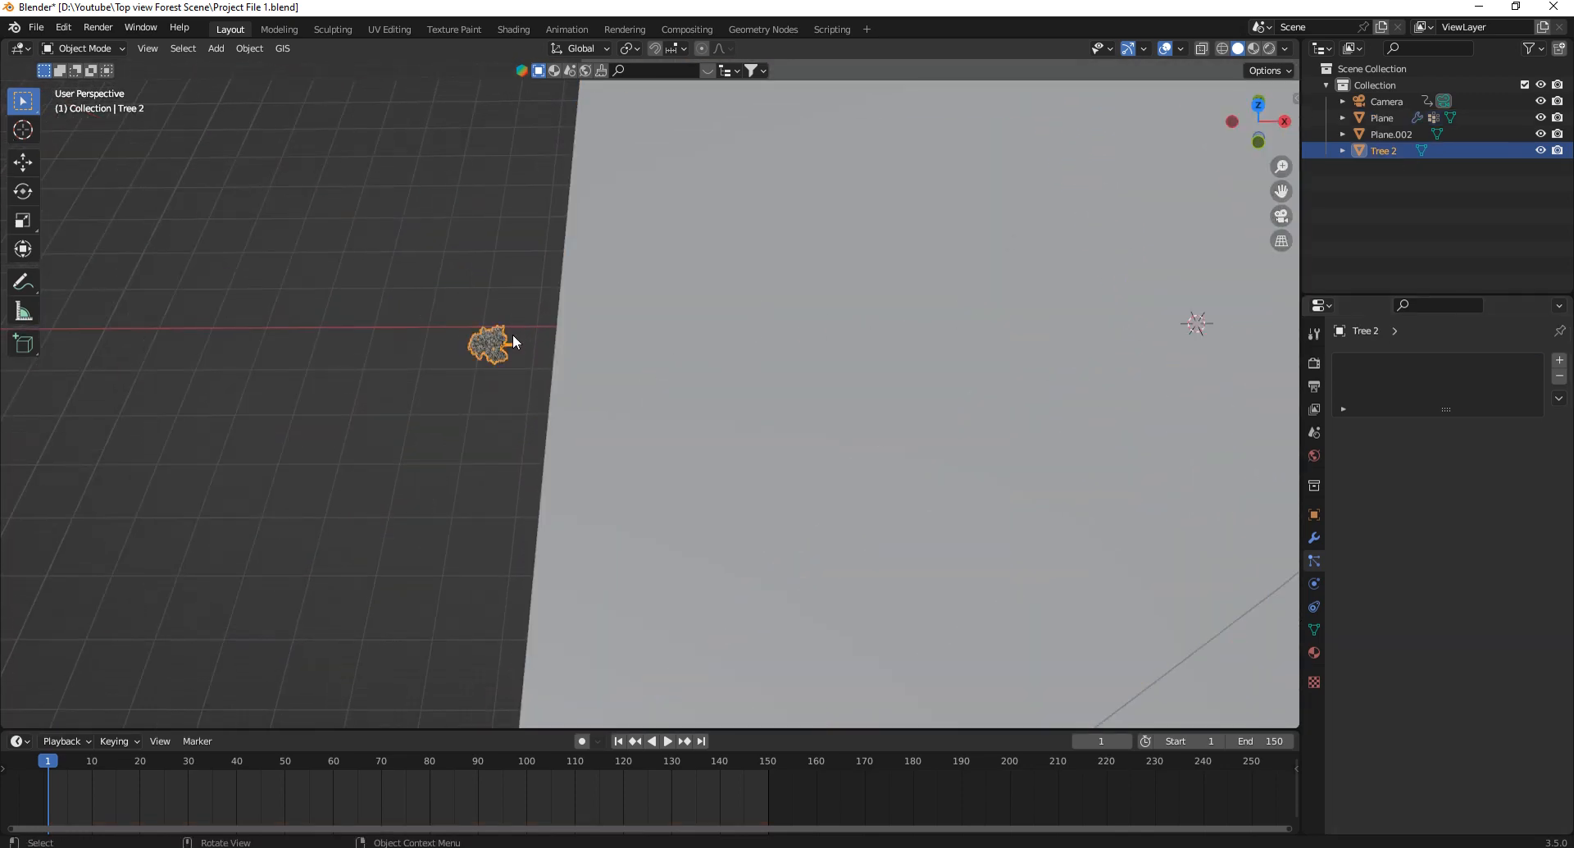
key("m")
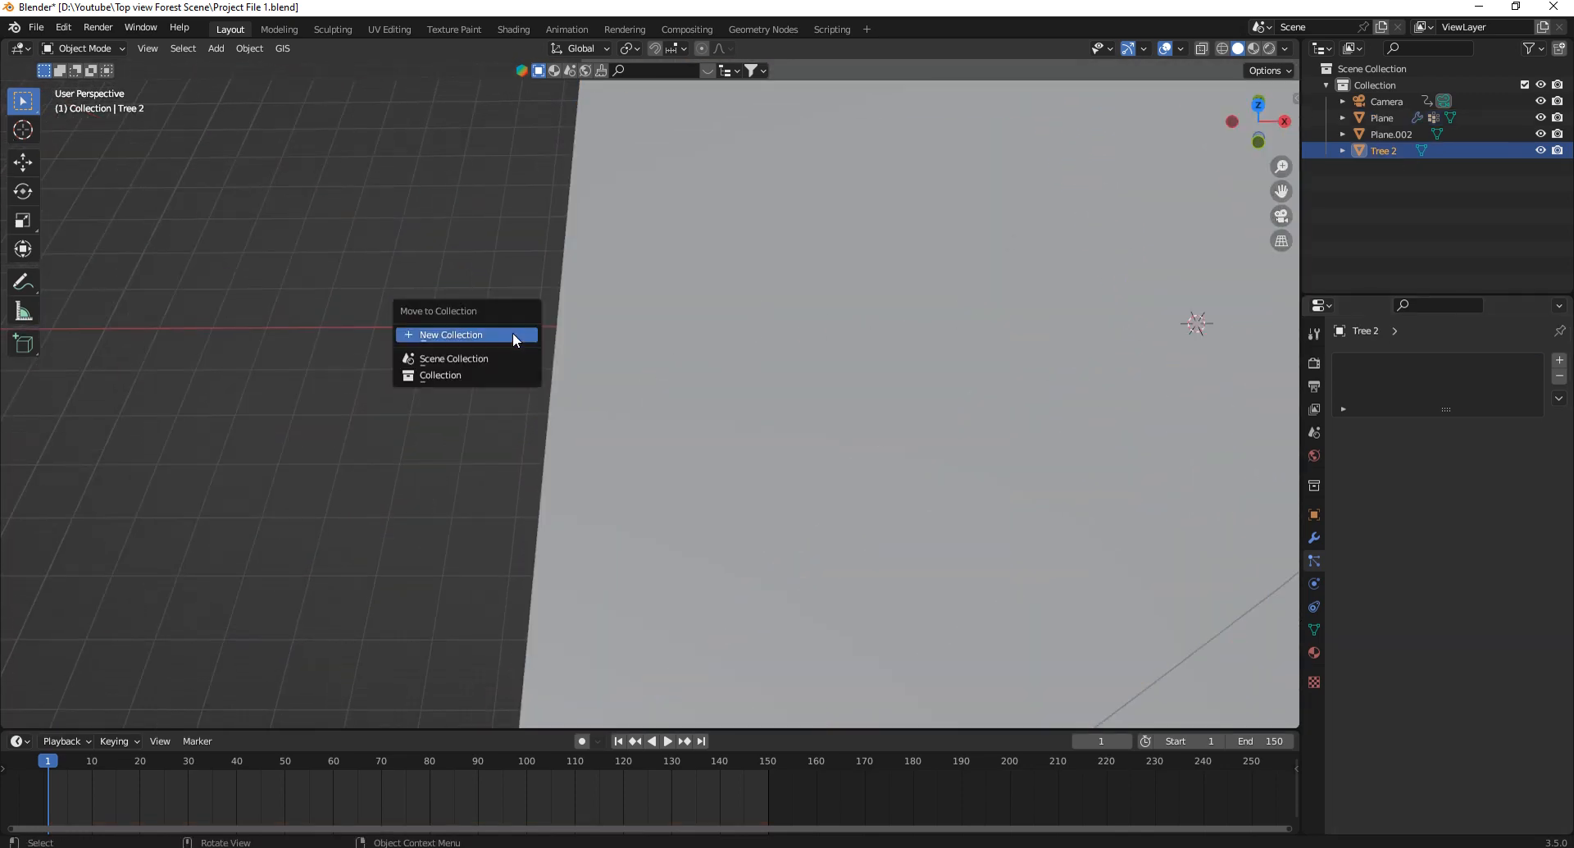
left_click(443, 335)
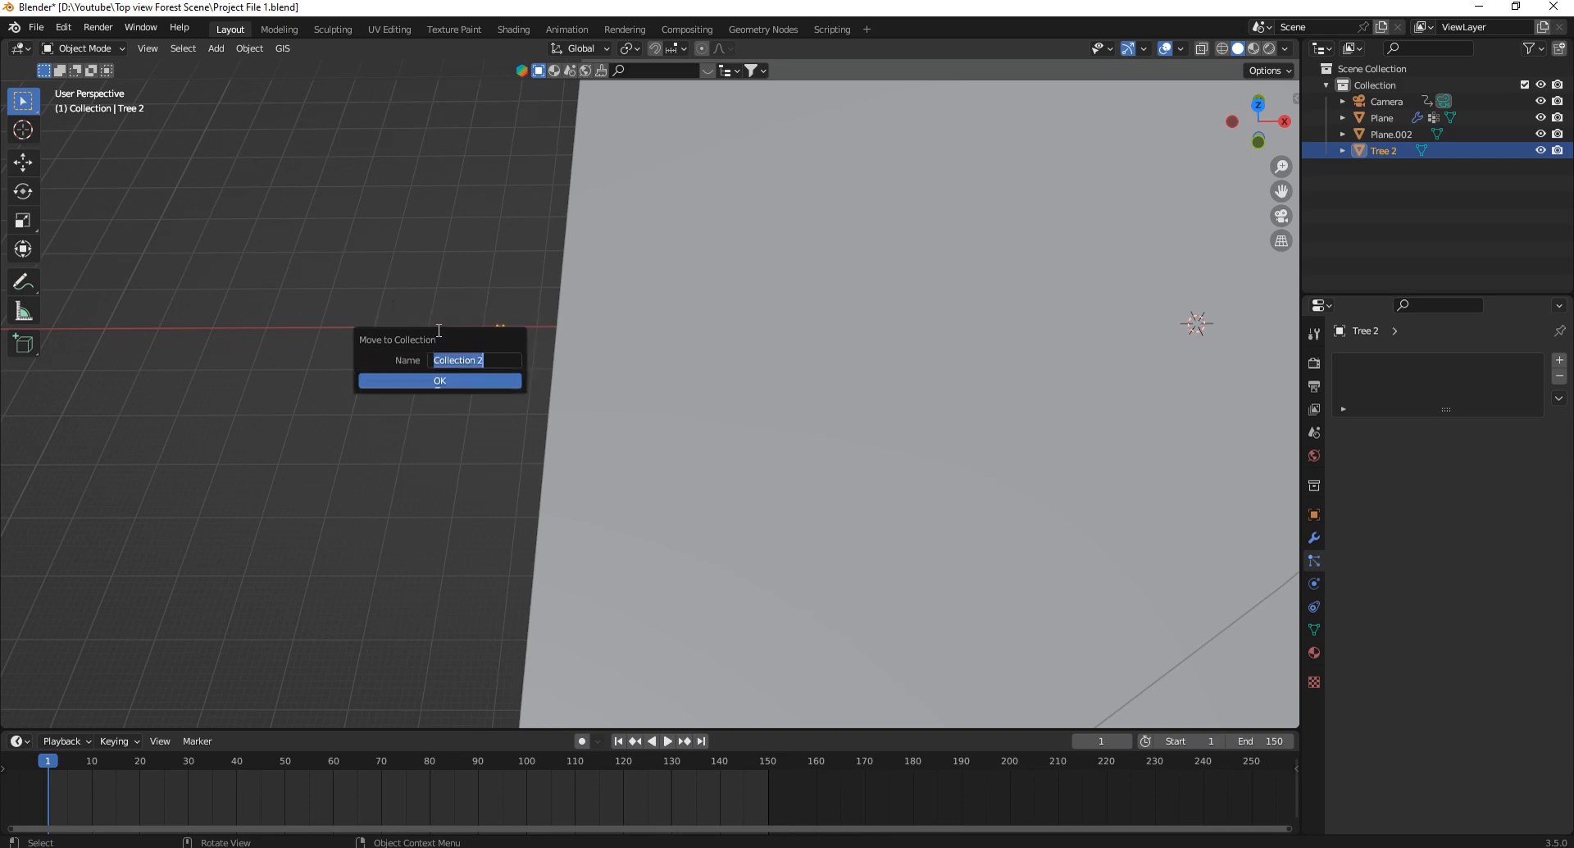
type("Trees 1")
left_click(444, 380)
scroll(283, 406, "down", 3)
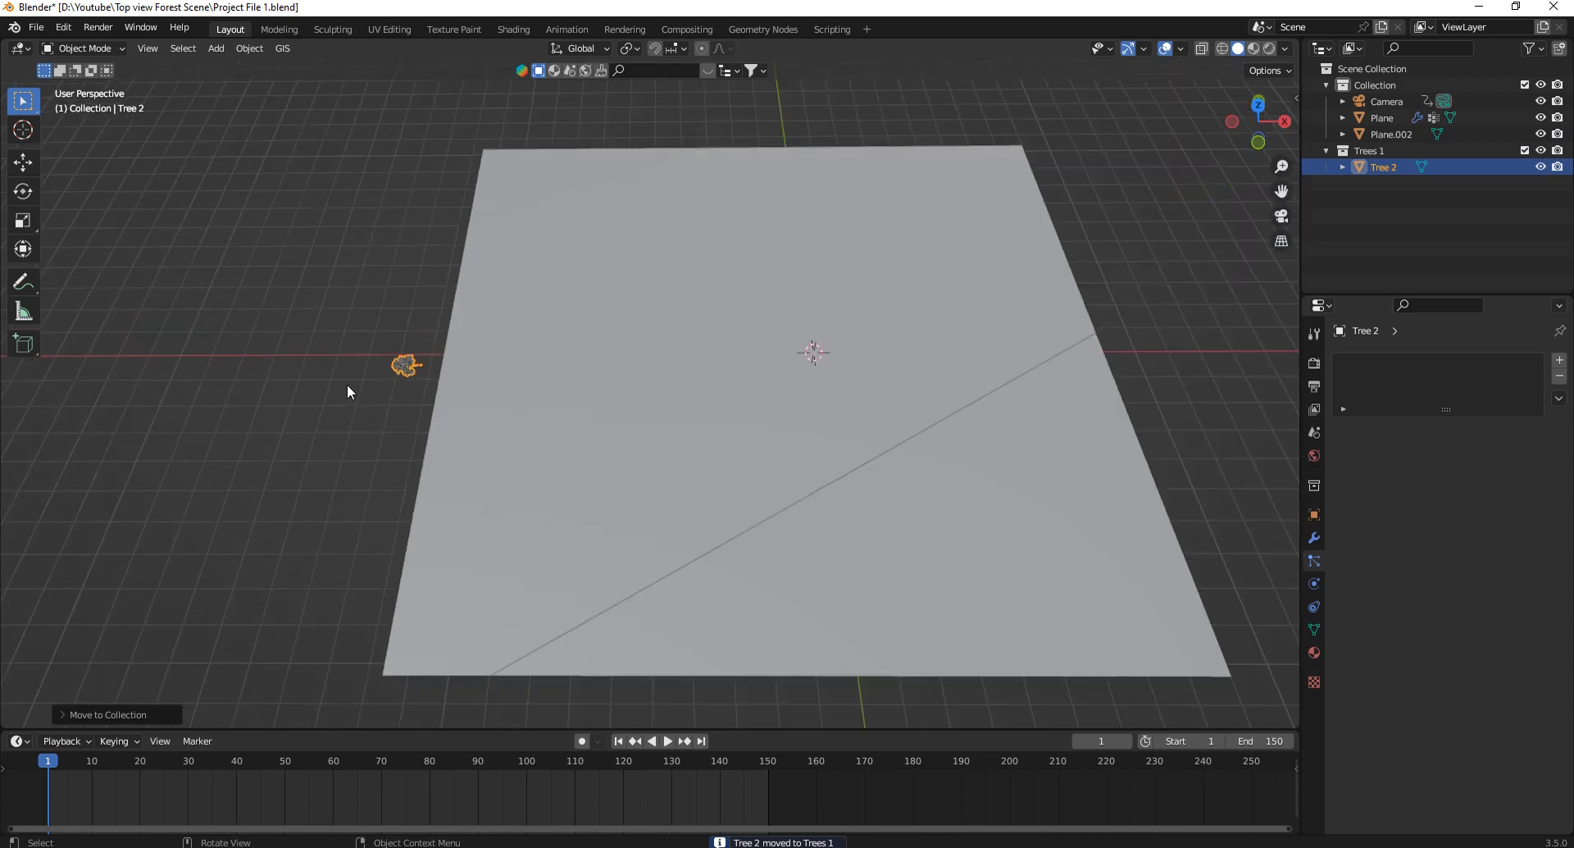
Assign the Trees 1 collection as the instance collection of the Plane's particle system.
left_click(849, 377)
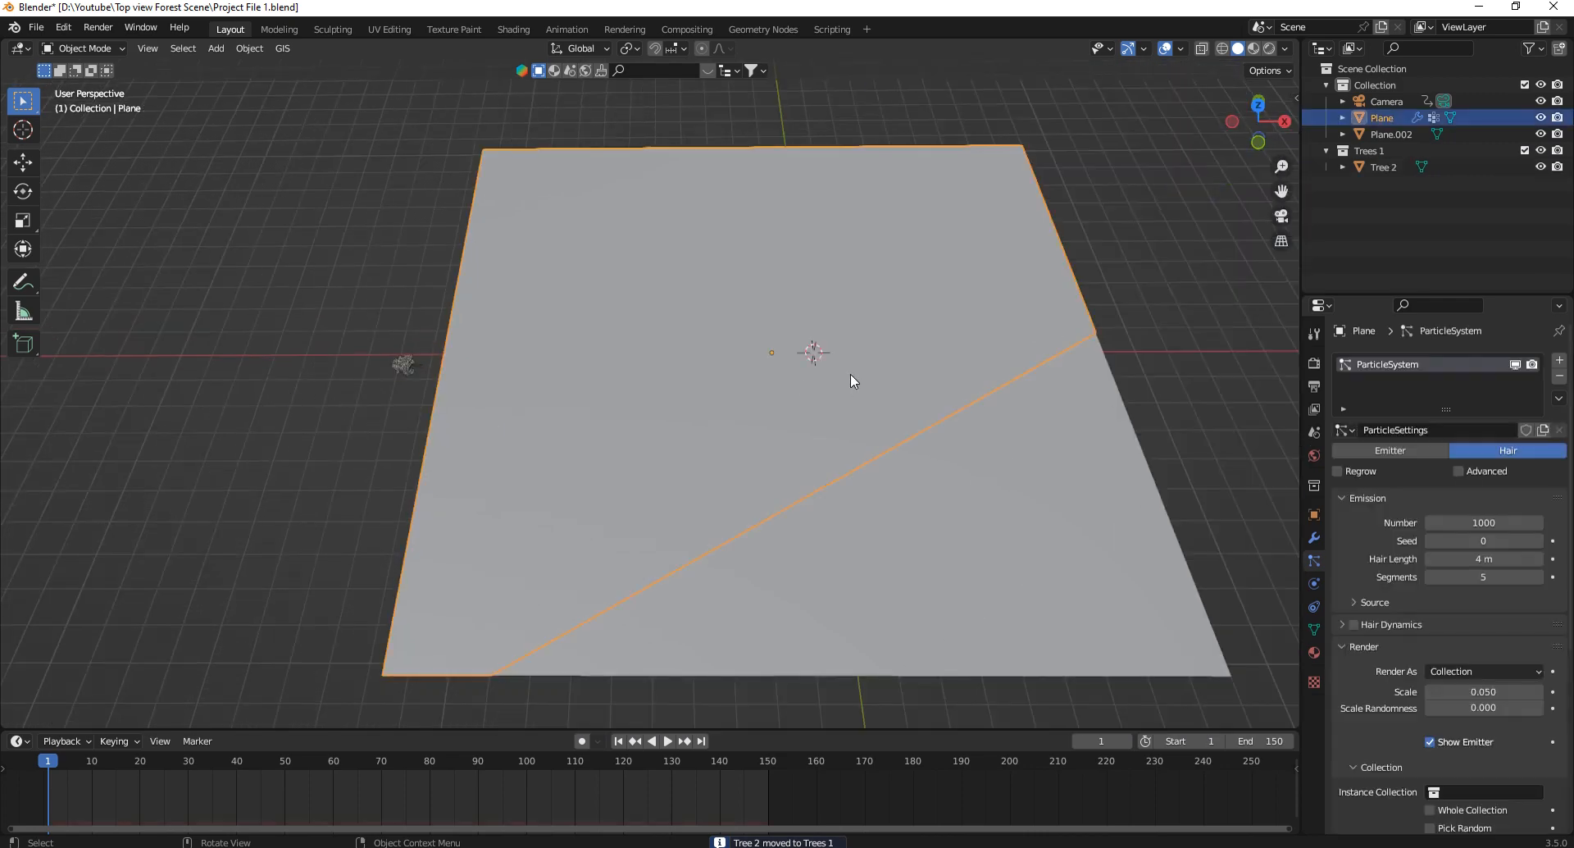
left_click(1471, 792)
left_click(1452, 638)
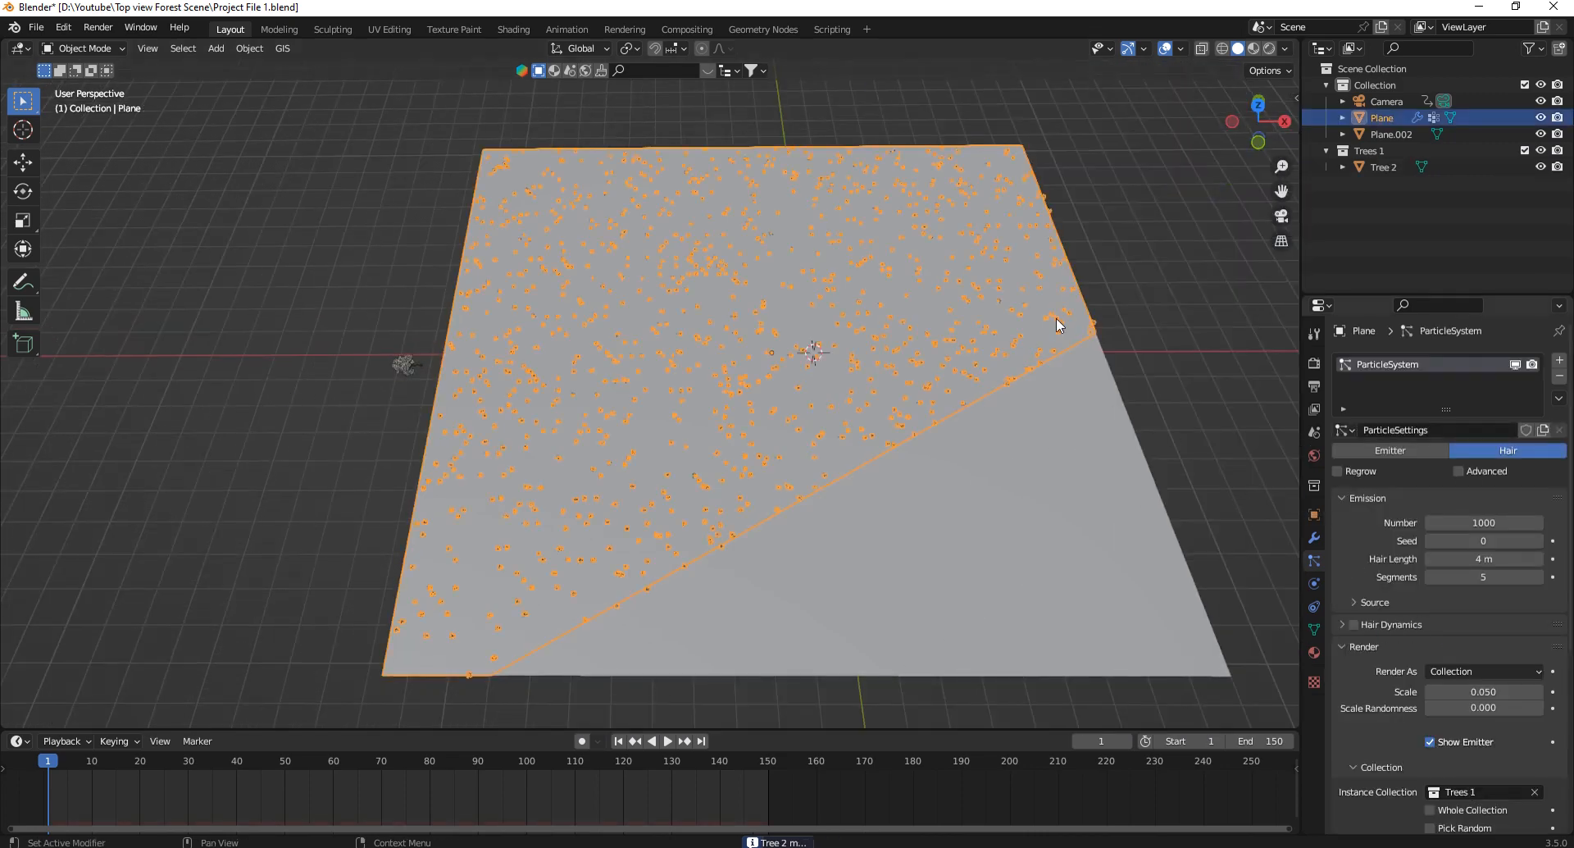
Enable Object Rotation for the scattered tree instances.
scroll(1058, 328, "up", 5)
scroll(1000, 258, "down", 6)
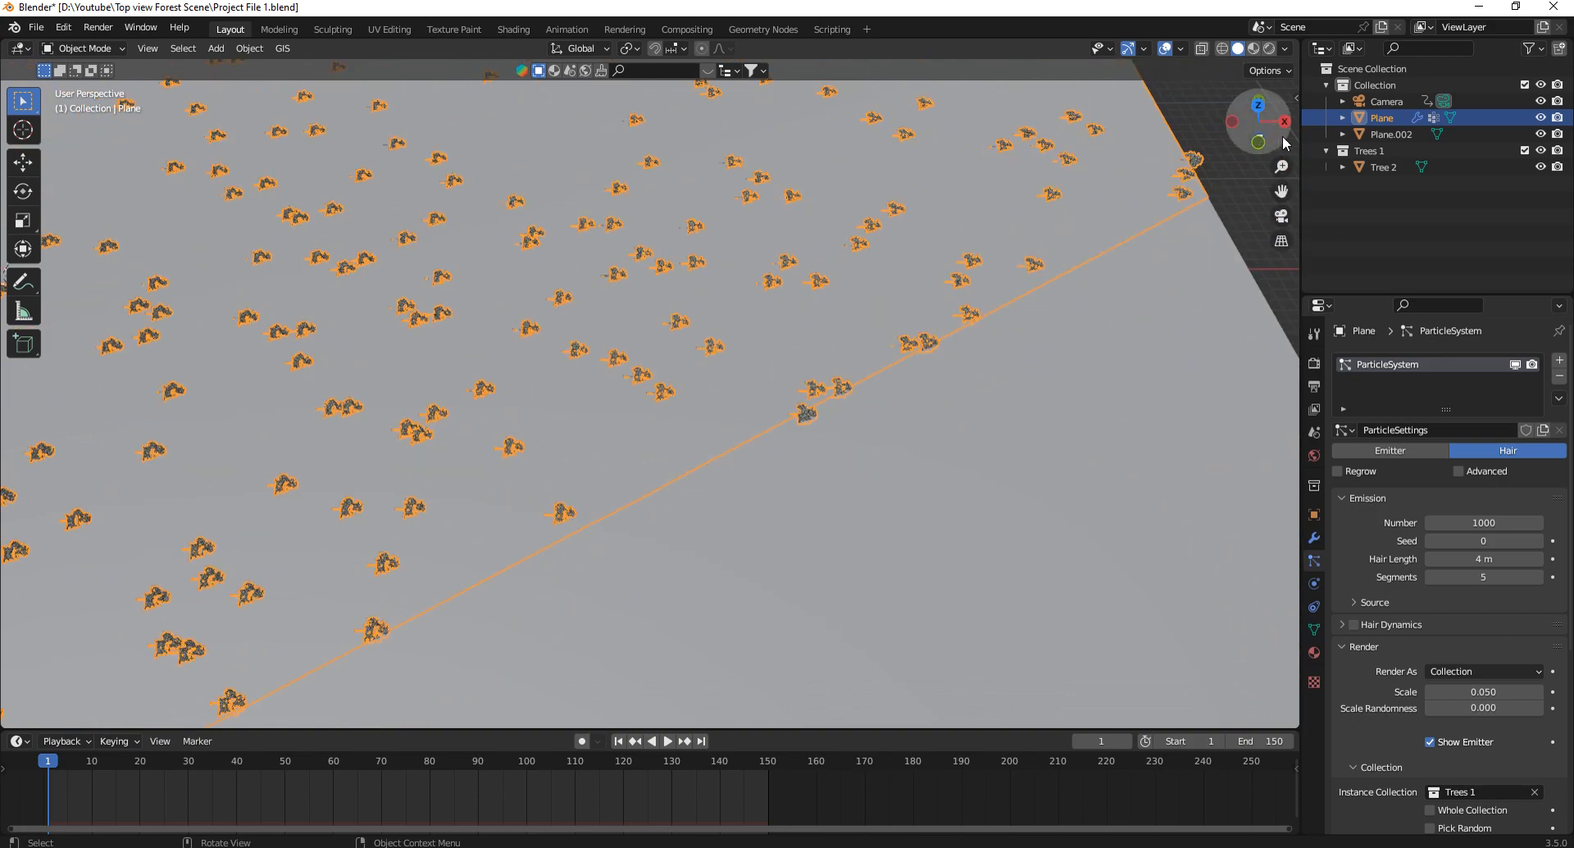
middle_click_drag(1000, 257, 814, 313)
scroll(715, 358, "up", 3)
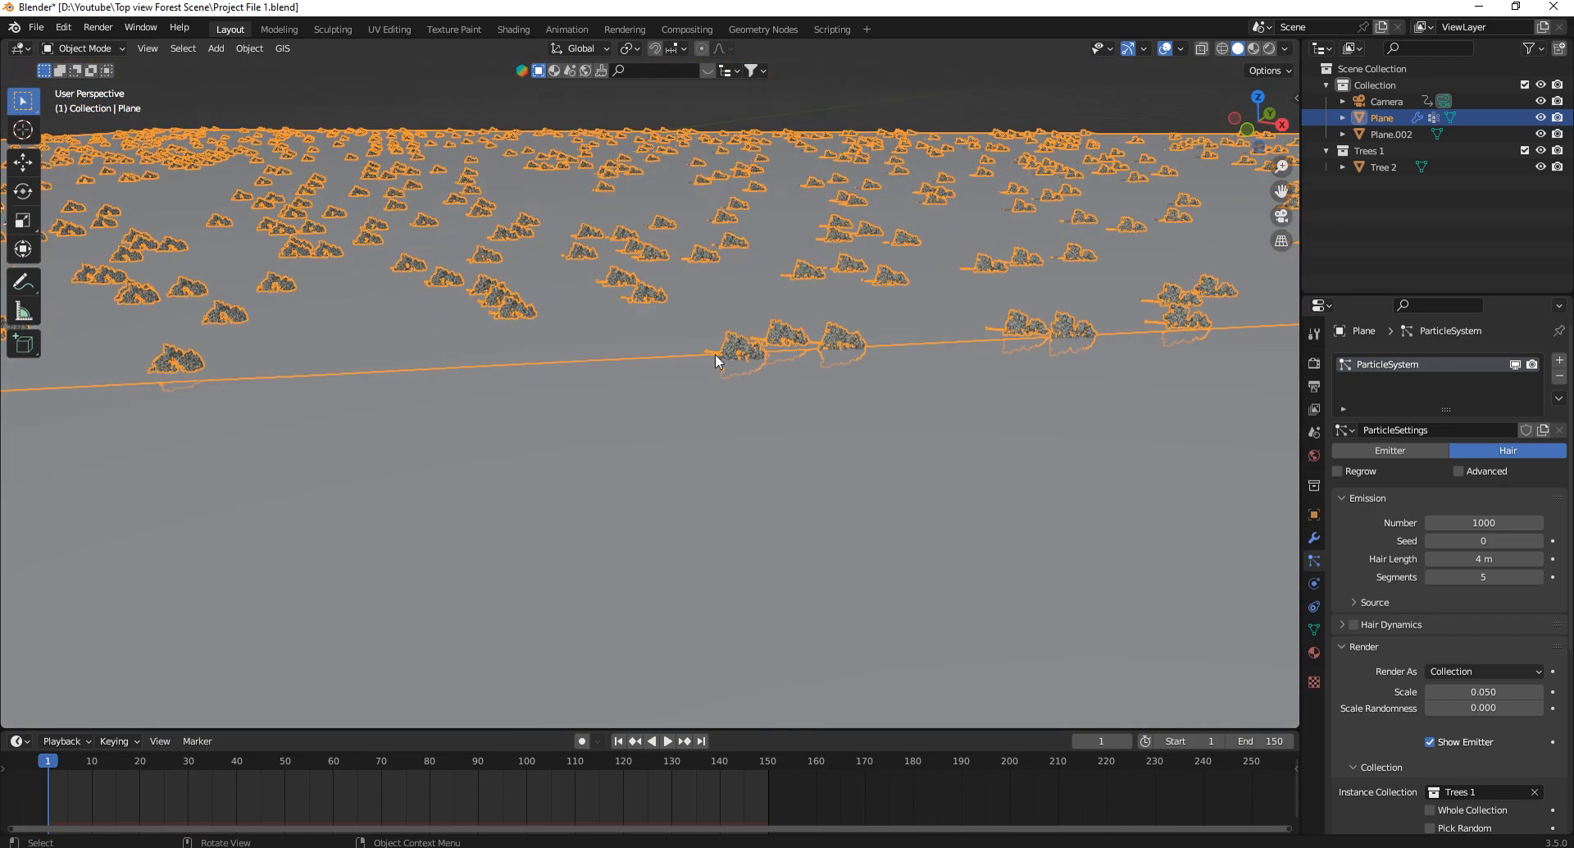
middle_click_drag(669, 233, 729, 244)
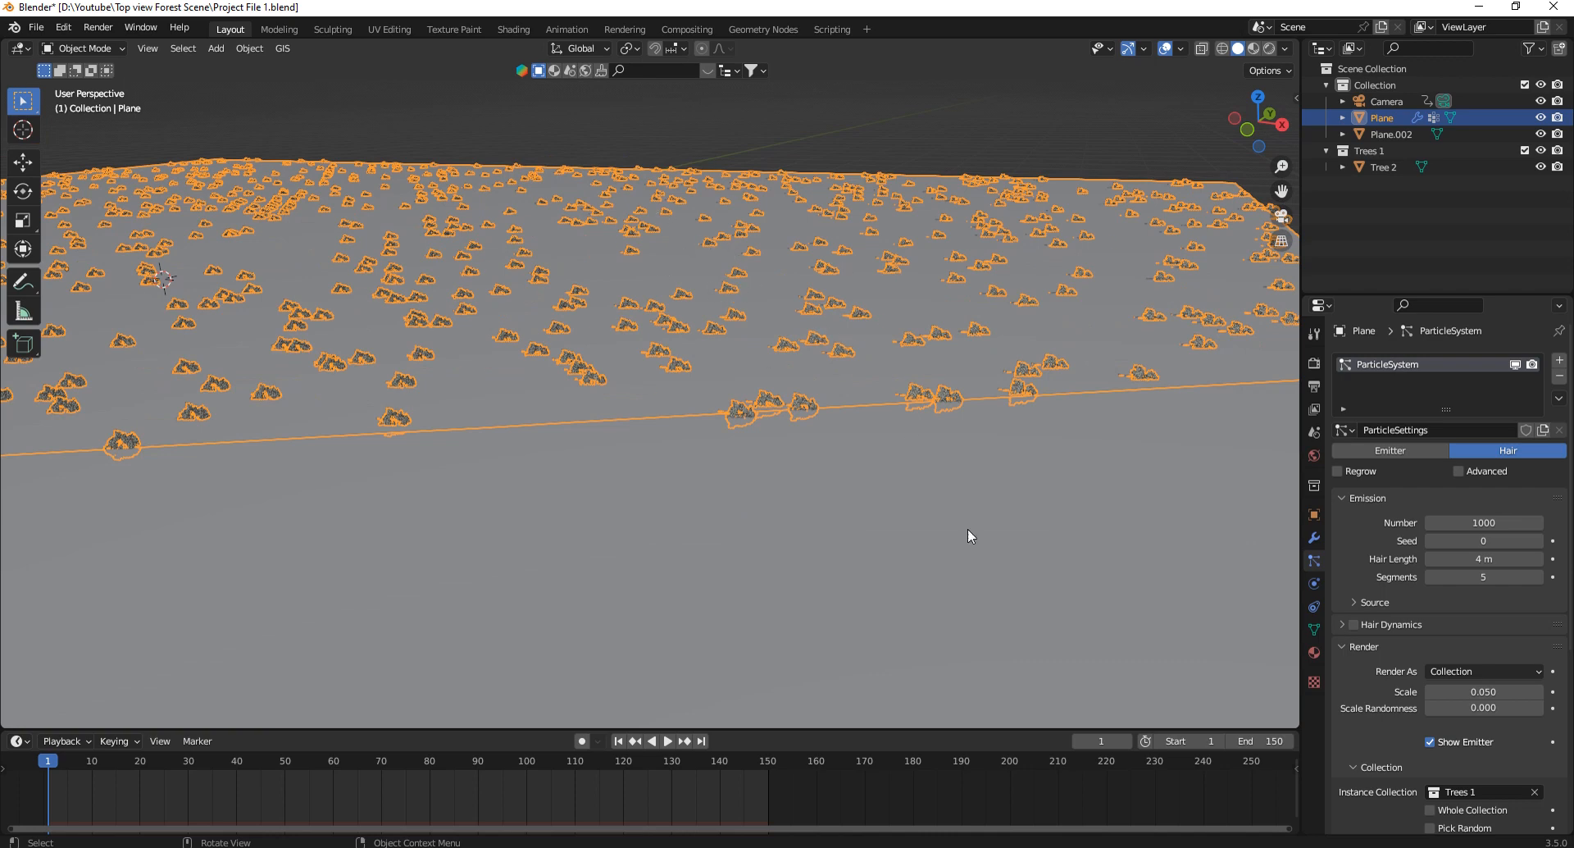
scroll(1449, 563, "down", 3)
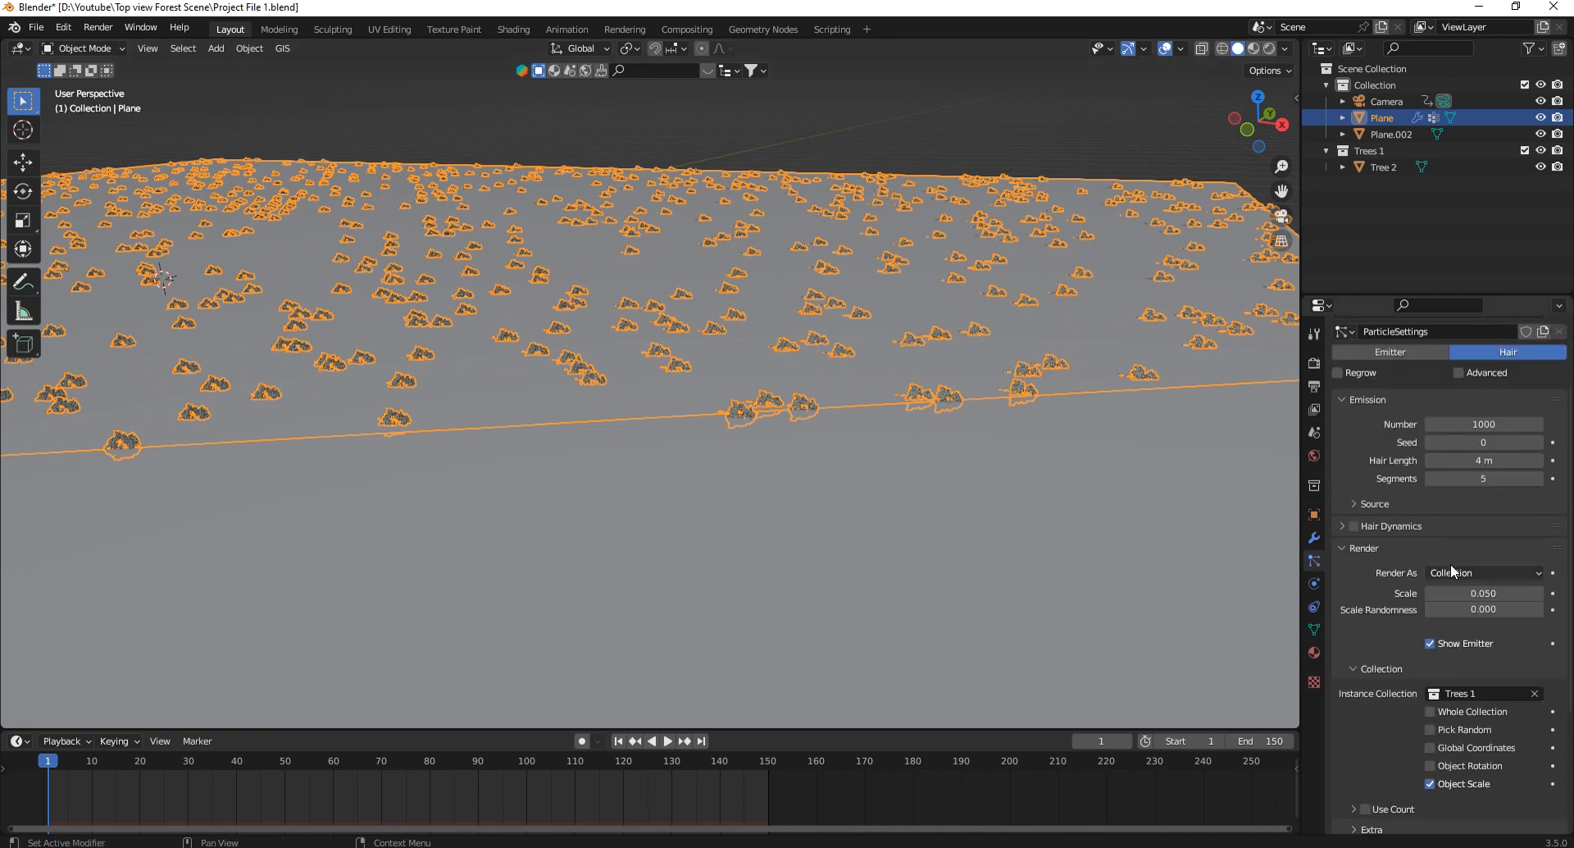
left_click(1462, 764)
Set the tree particles' scale to 0.510 and their scale randomness to about 0.453.
mouse_move(951, 436)
middle_mouse_down()
mouse_move(754, 377)
mouse_move(1010, 311)
mouse_move(1079, 382)
mouse_move(835, 285)
mouse_move(1043, 483)
mouse_move(966, 459)
middle_mouse_up()
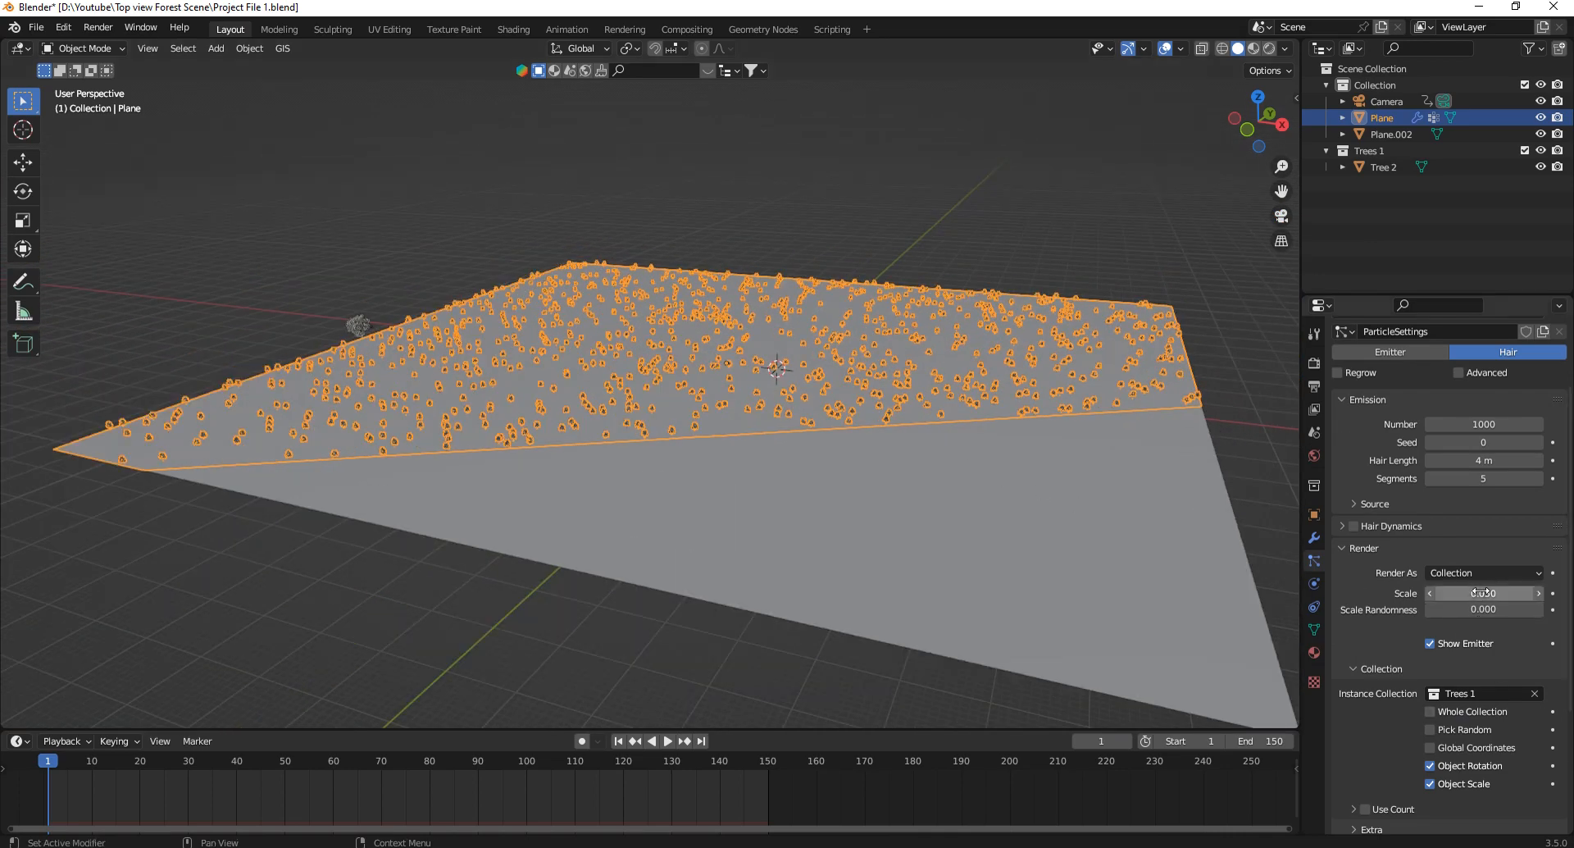
left_click_drag(1484, 593, 688, 443)
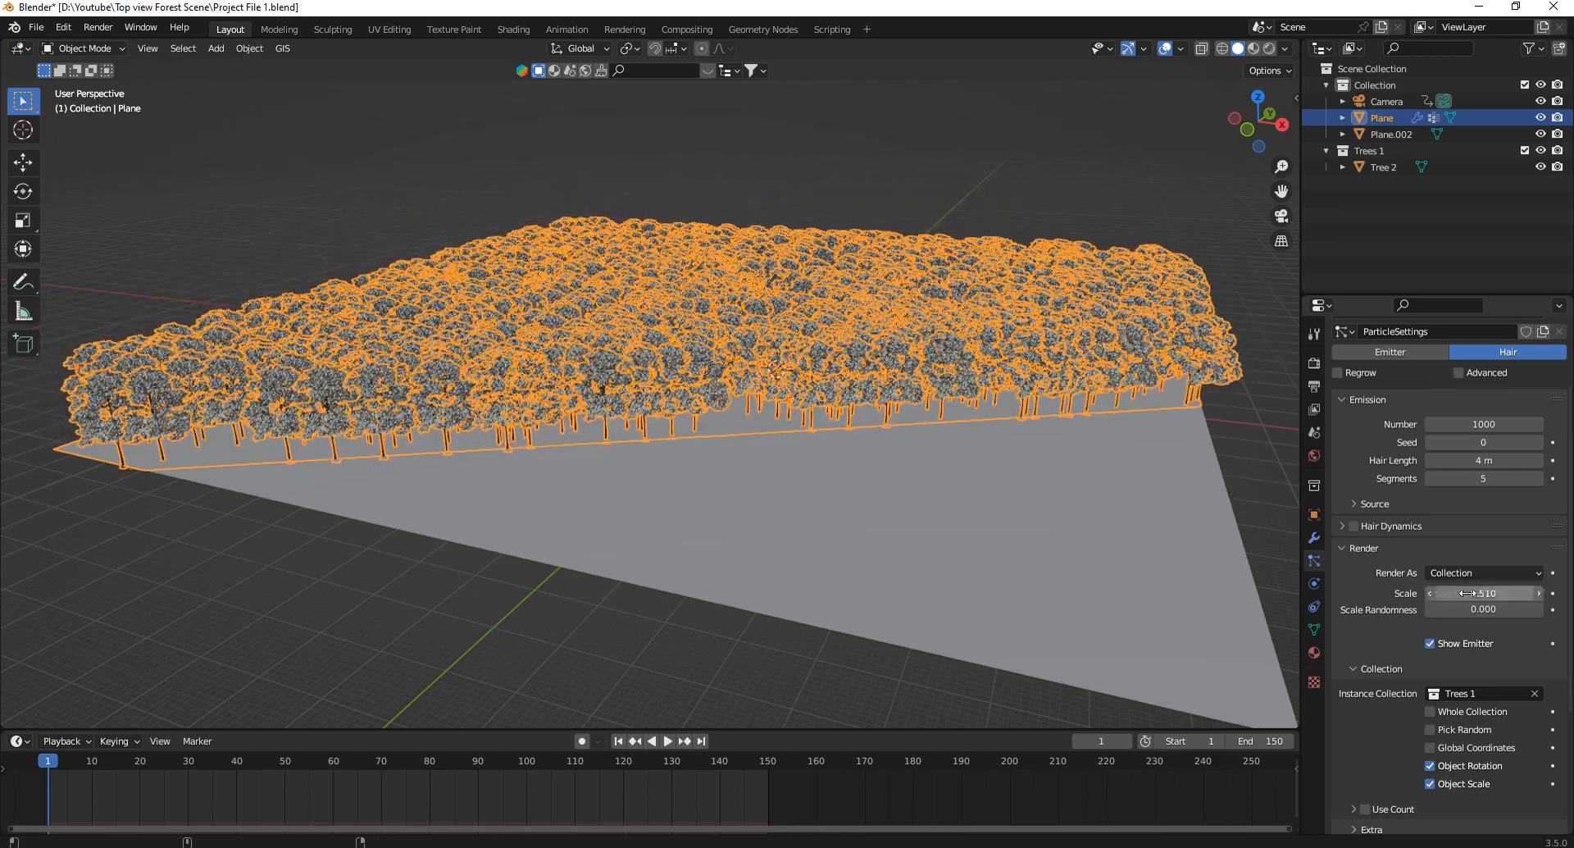
left_click_drag(1471, 606, 602, 528)
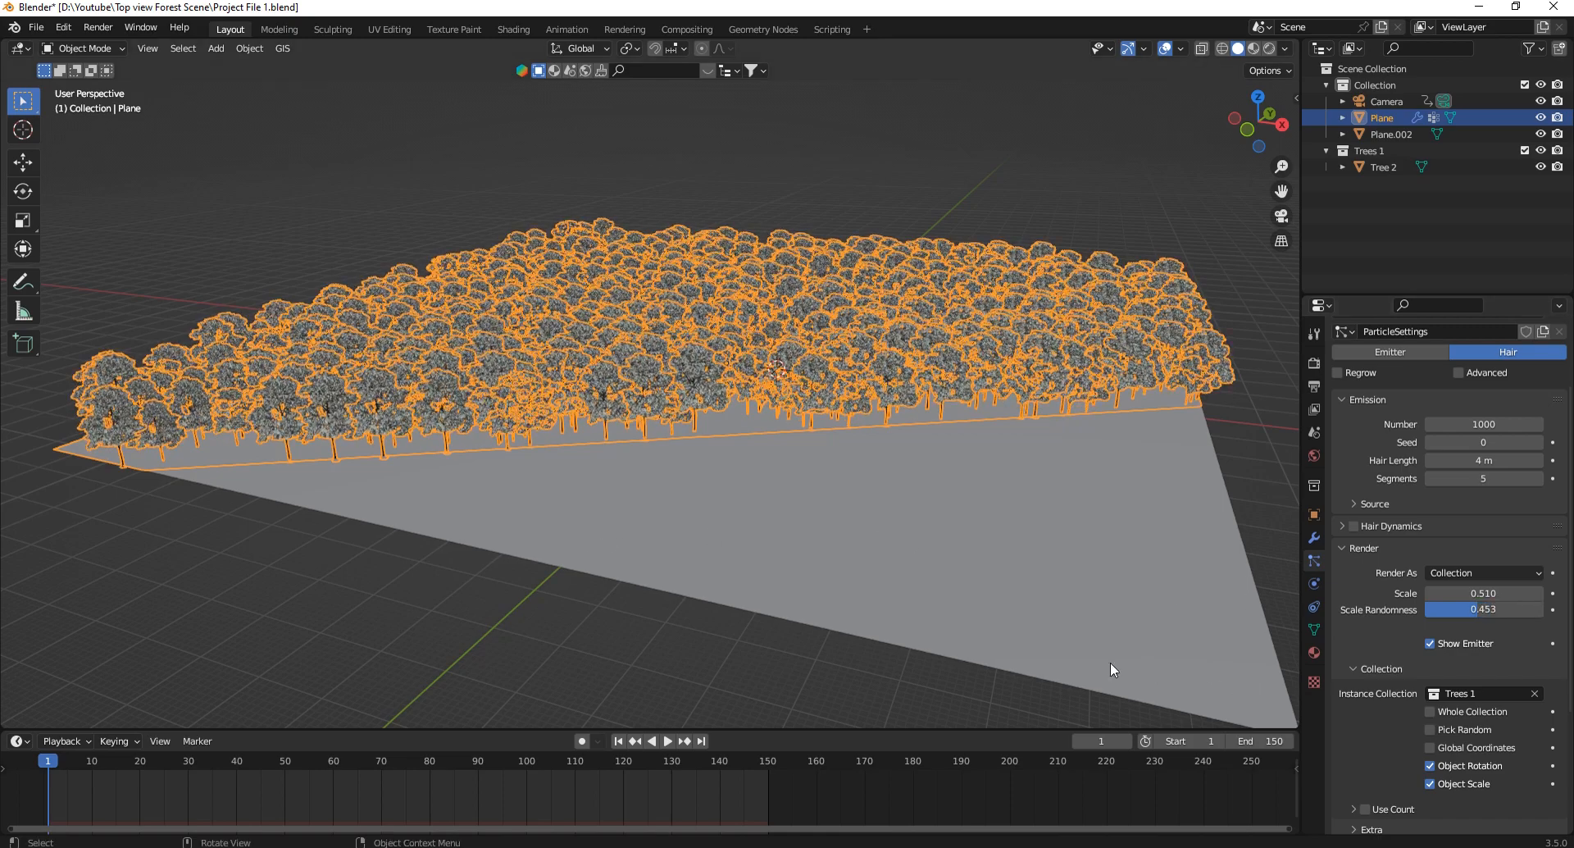
Set the tree particles' scale to 0.615 and scale randomness to 0.091, and deselect the plane.
left_click(1500, 592)
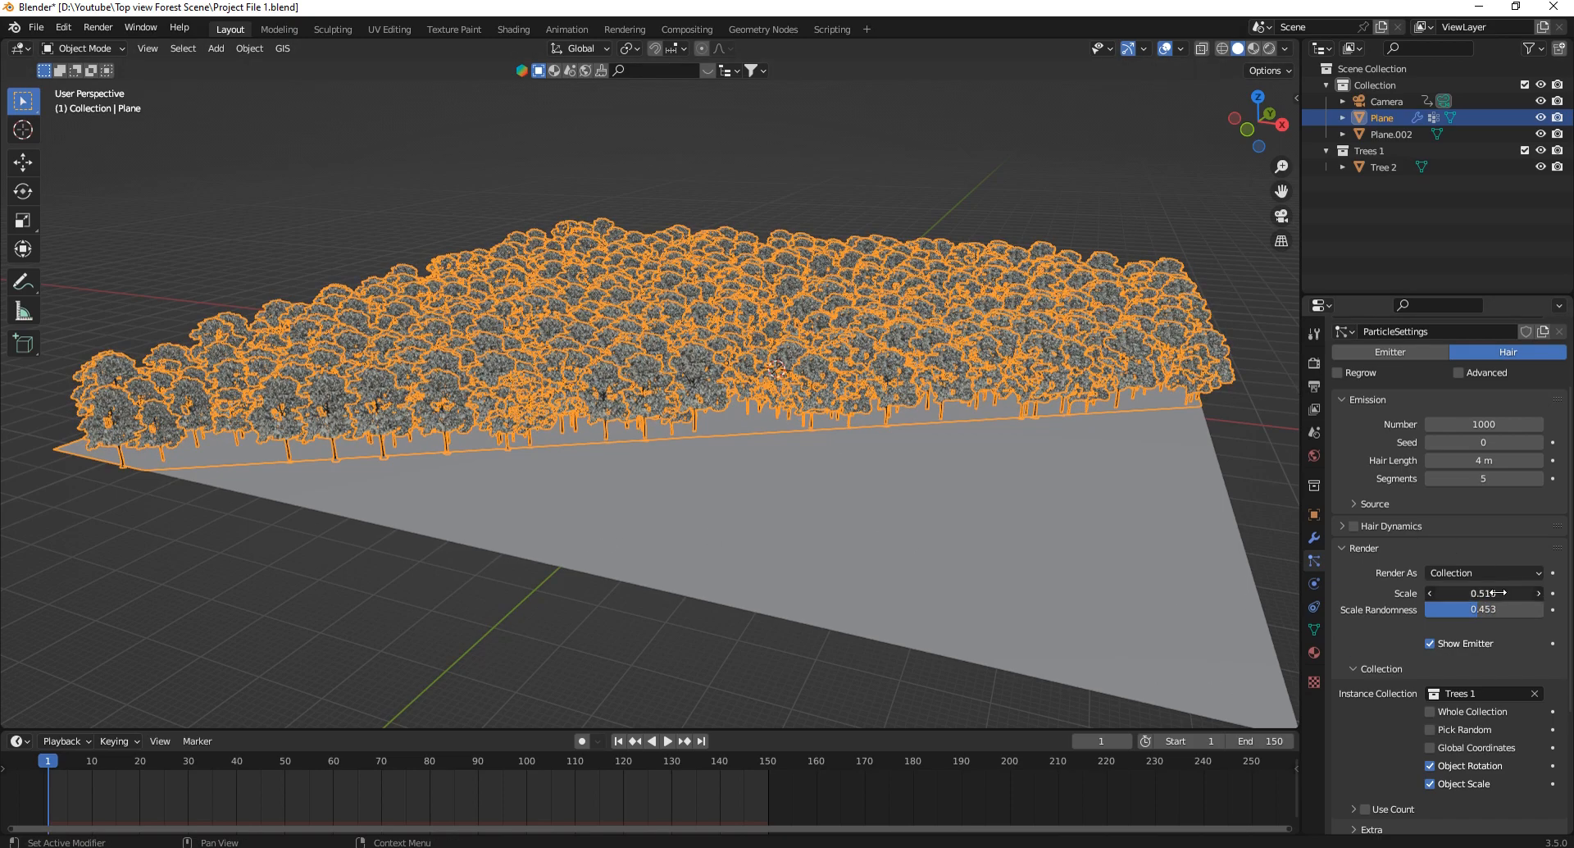
type("3")
key("BackSpace")
type("0.615")
left_click(1493, 608)
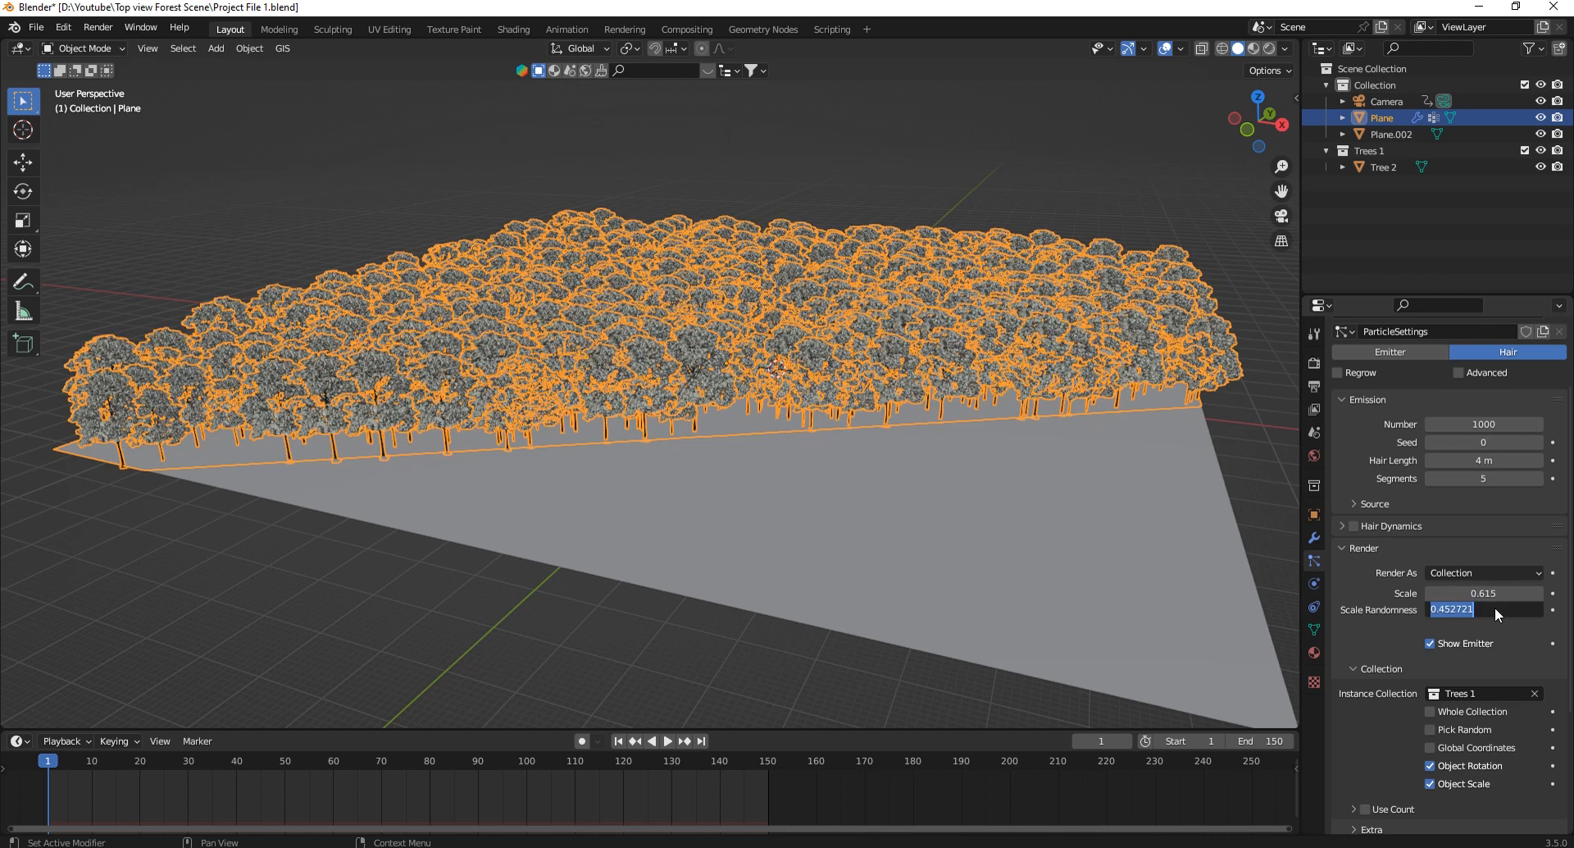
type(".091")
key("Return")
left_click(1008, 136)
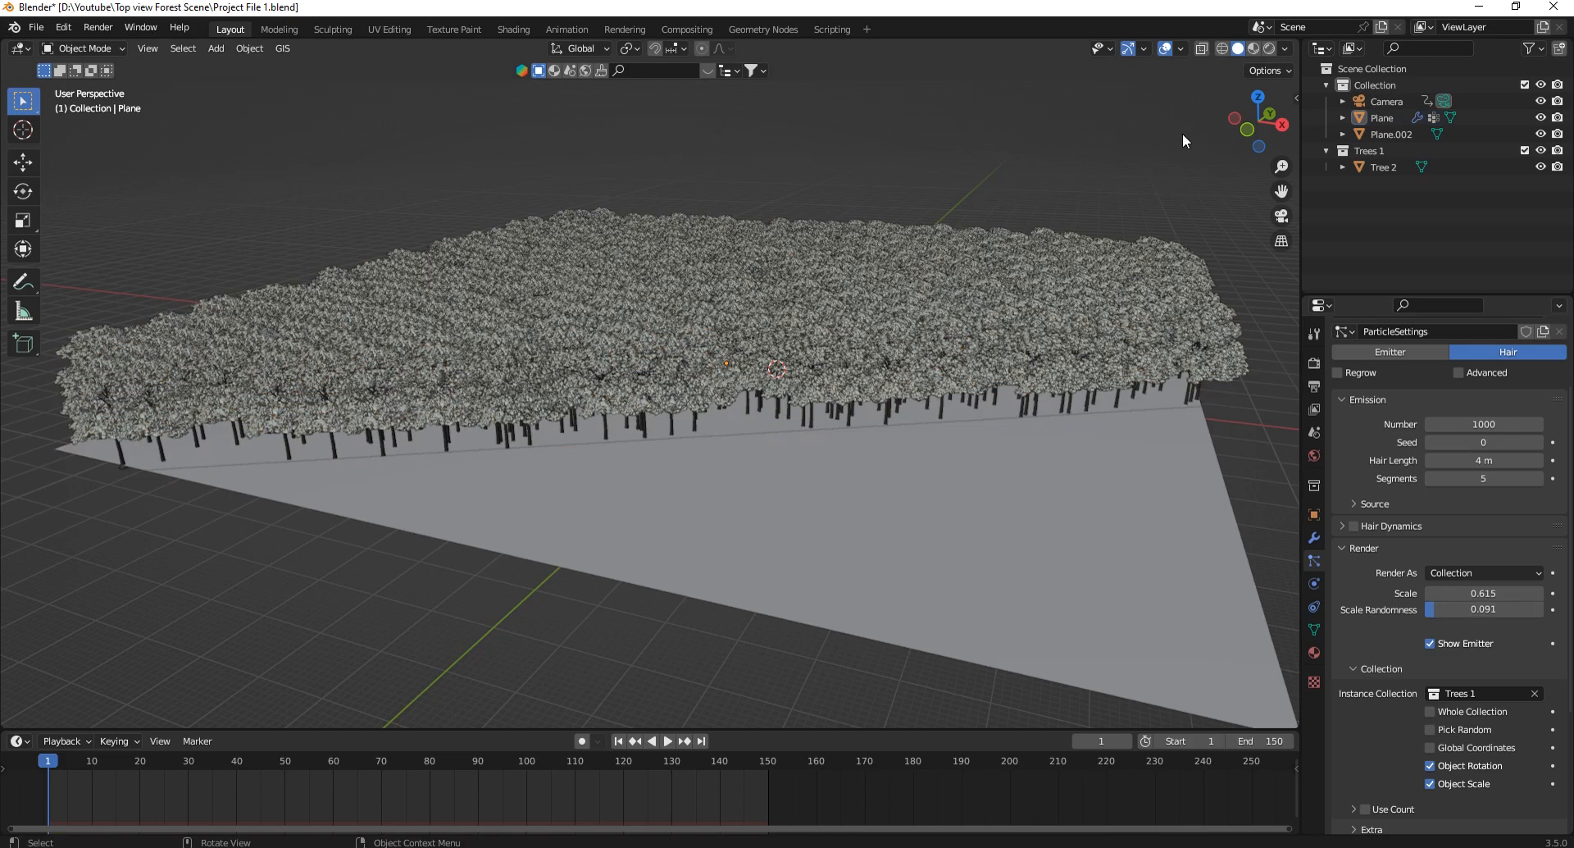
Set the emission number of the plane's tree particle system to 800.
mouse_move(1266, 131)
left_mouse_down()
mouse_move(1252, 190)
mouse_move(1255, 148)
left_mouse_up()
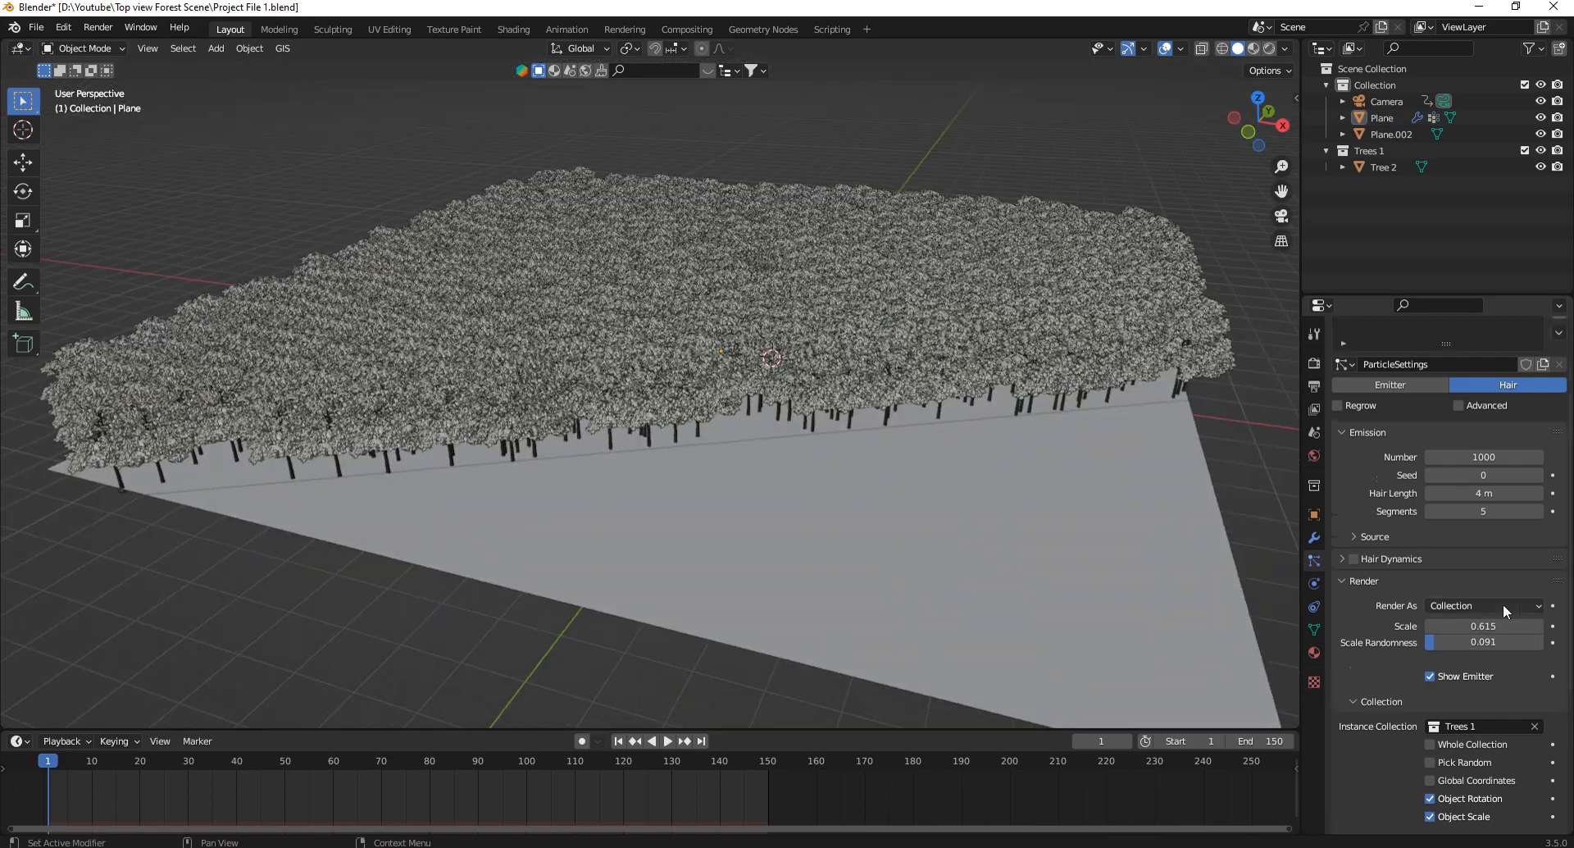
left_click_drag(709, 516, 817, 537)
scroll(1475, 508, "down", 3)
left_click(1492, 404)
type("800")
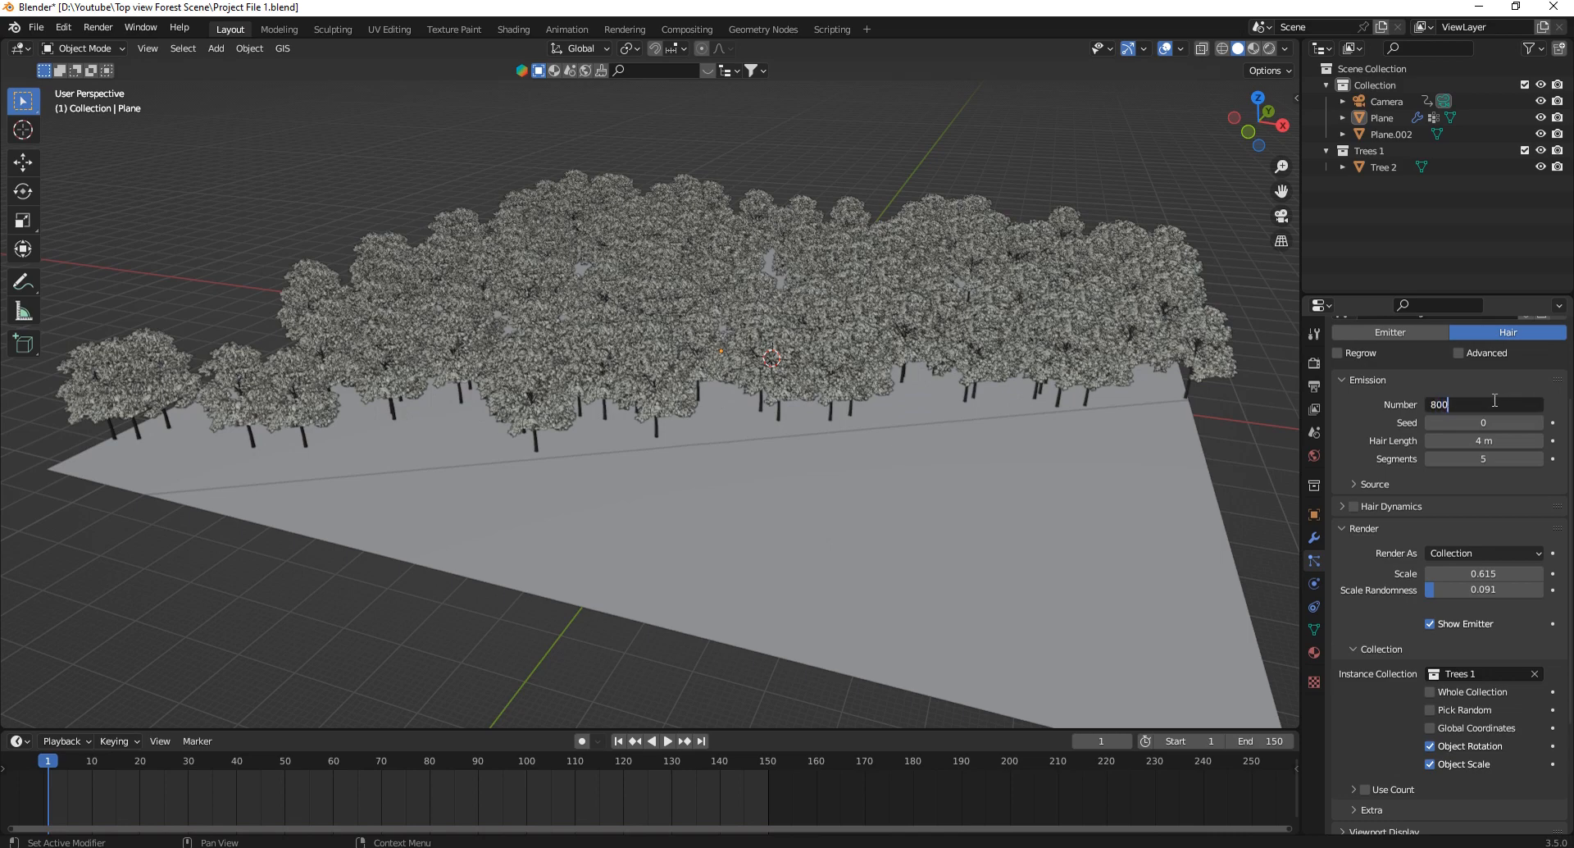
key("Return")
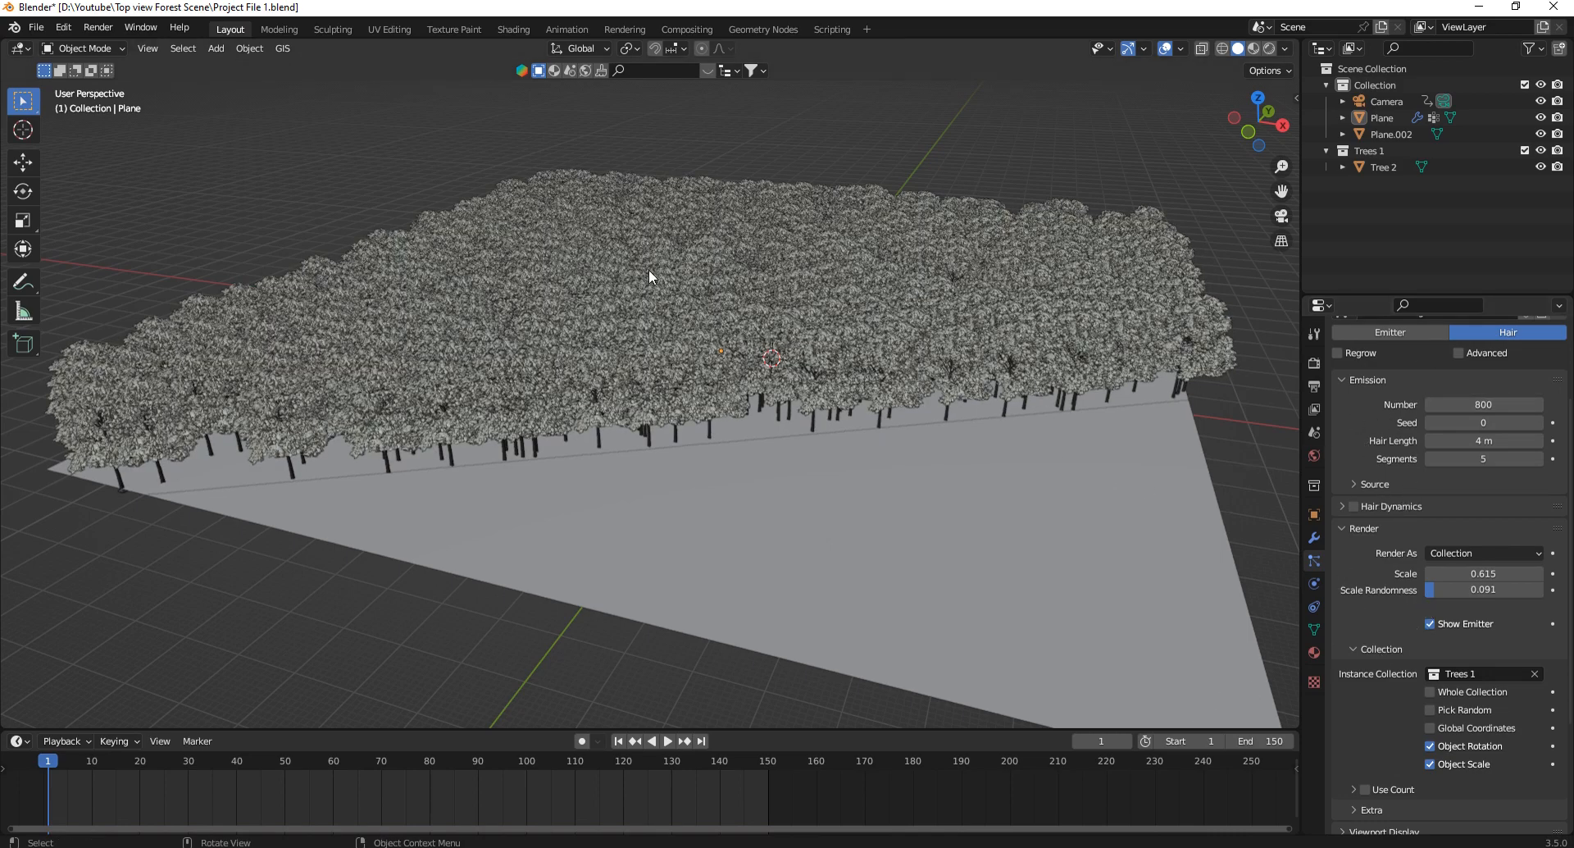
Enable the Advanced settings and Rotation for the plane's hair particle system.
scroll(1415, 595, "up", 3)
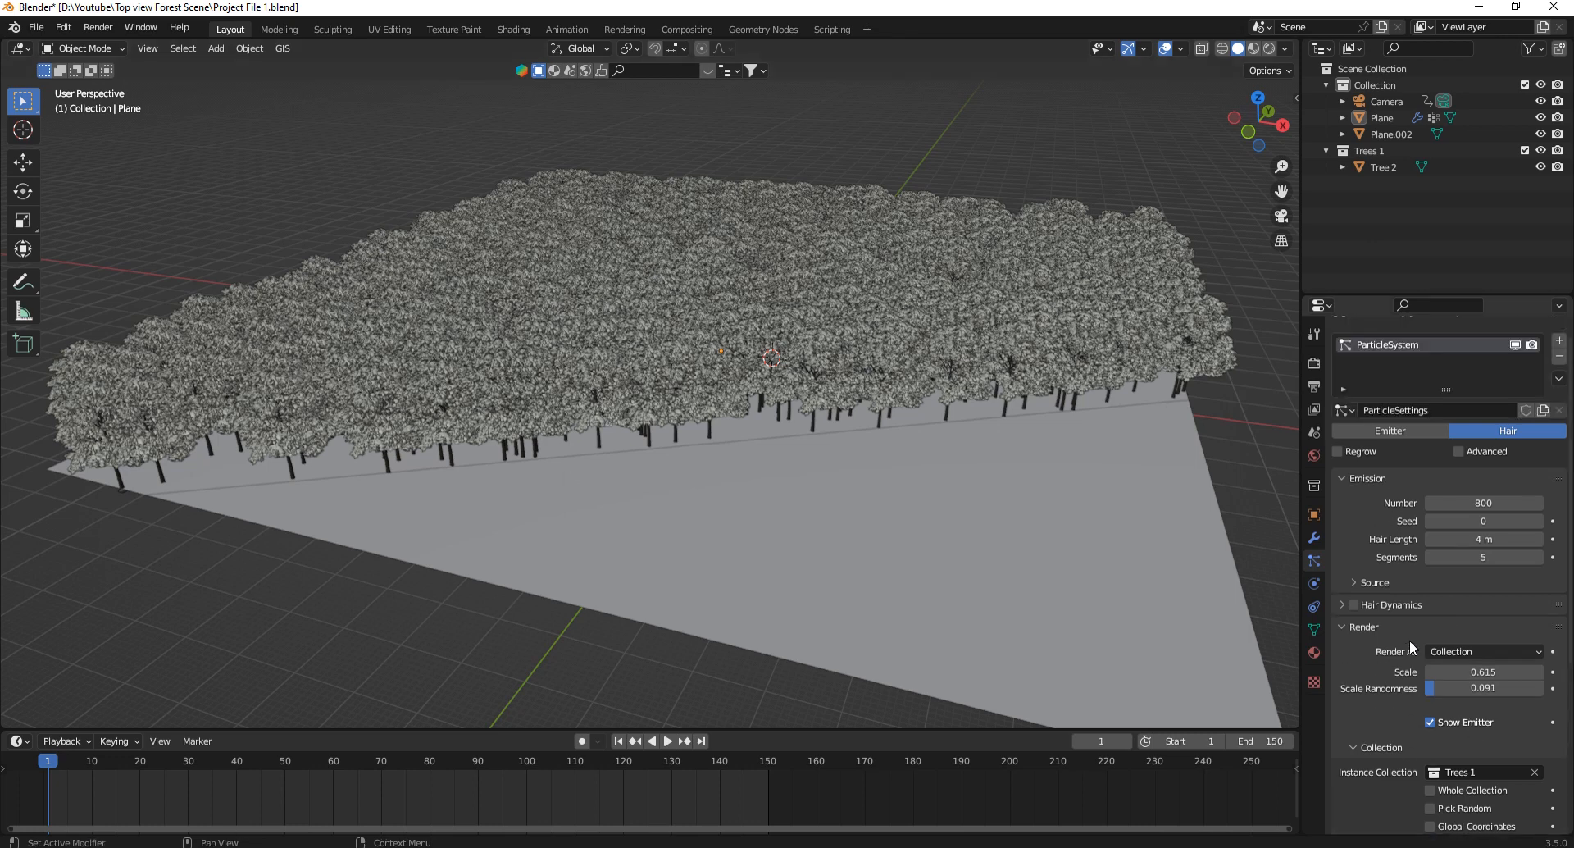
left_click(1458, 452)
scroll(1463, 454, "down", 2)
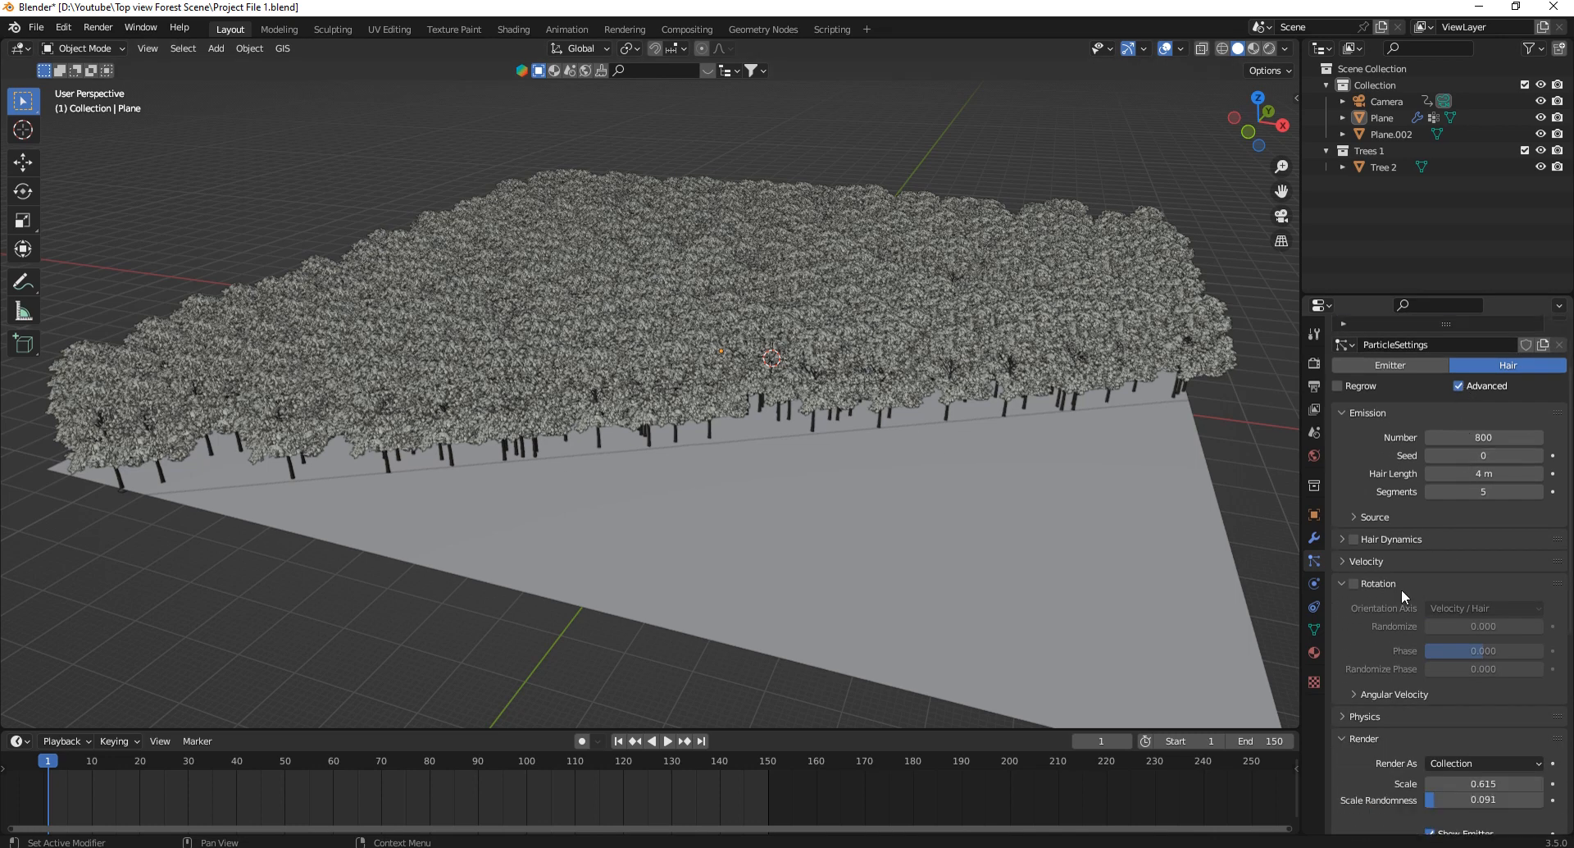
left_click(1354, 583)
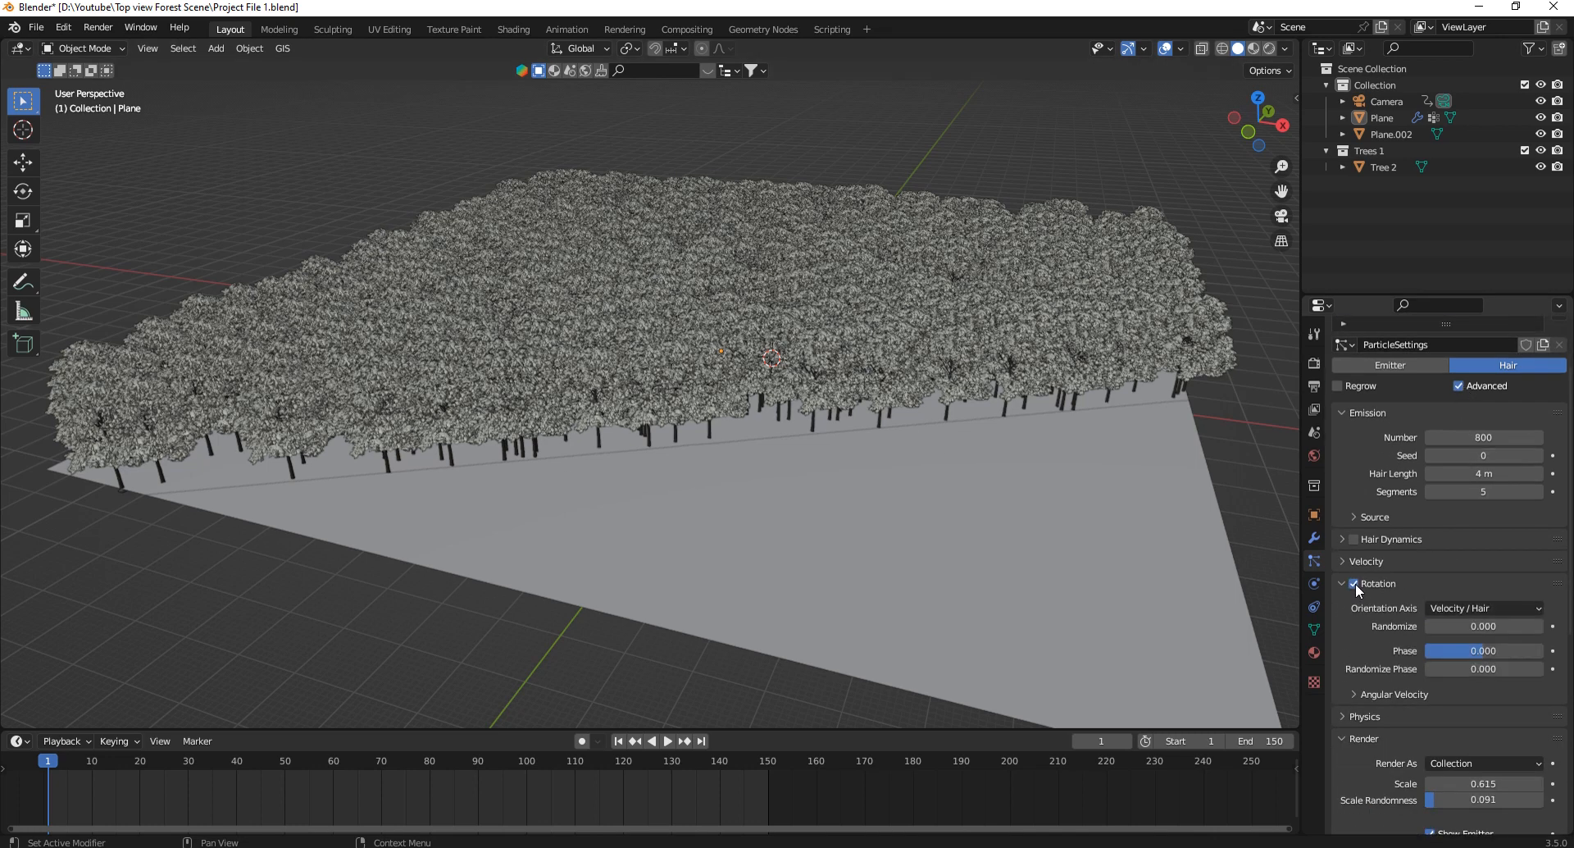
Set the particle rotation phase to 0.5 and its randomize phase to 0.8.
left_click(1477, 649)
type("0.5")
key("Return")
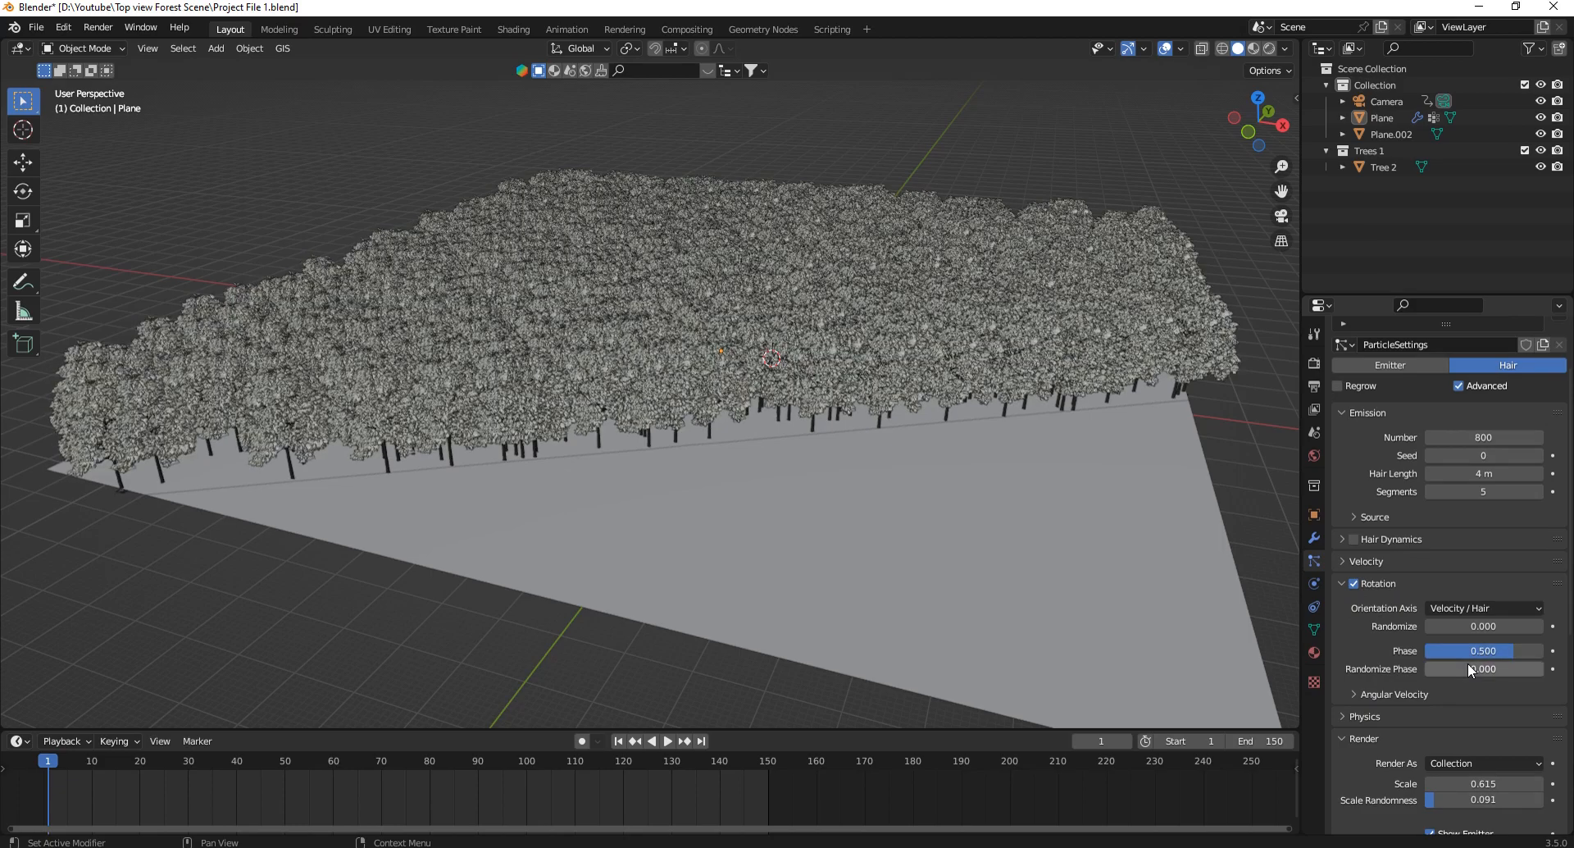
left_click(1468, 663)
type("0.8")
key("Return")
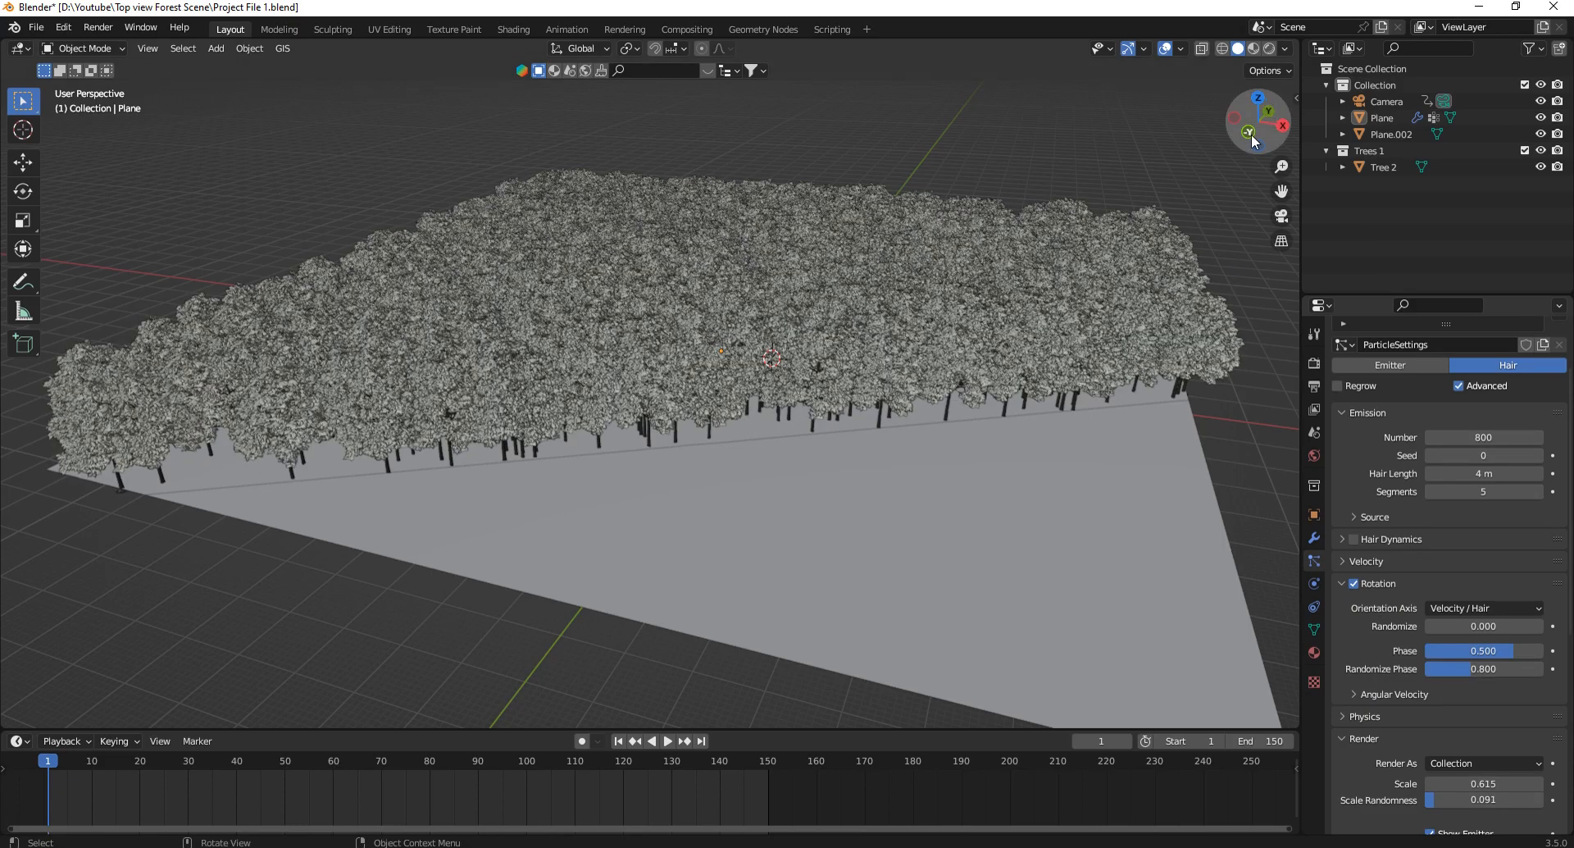
Set the tree particles' render scale to 0.35 and scale randomness to 0.23, and deselect the plane.
left_click_drag(1253, 141, 1071, 647)
left_click(1070, 647)
scroll(1380, 587, "down", 5)
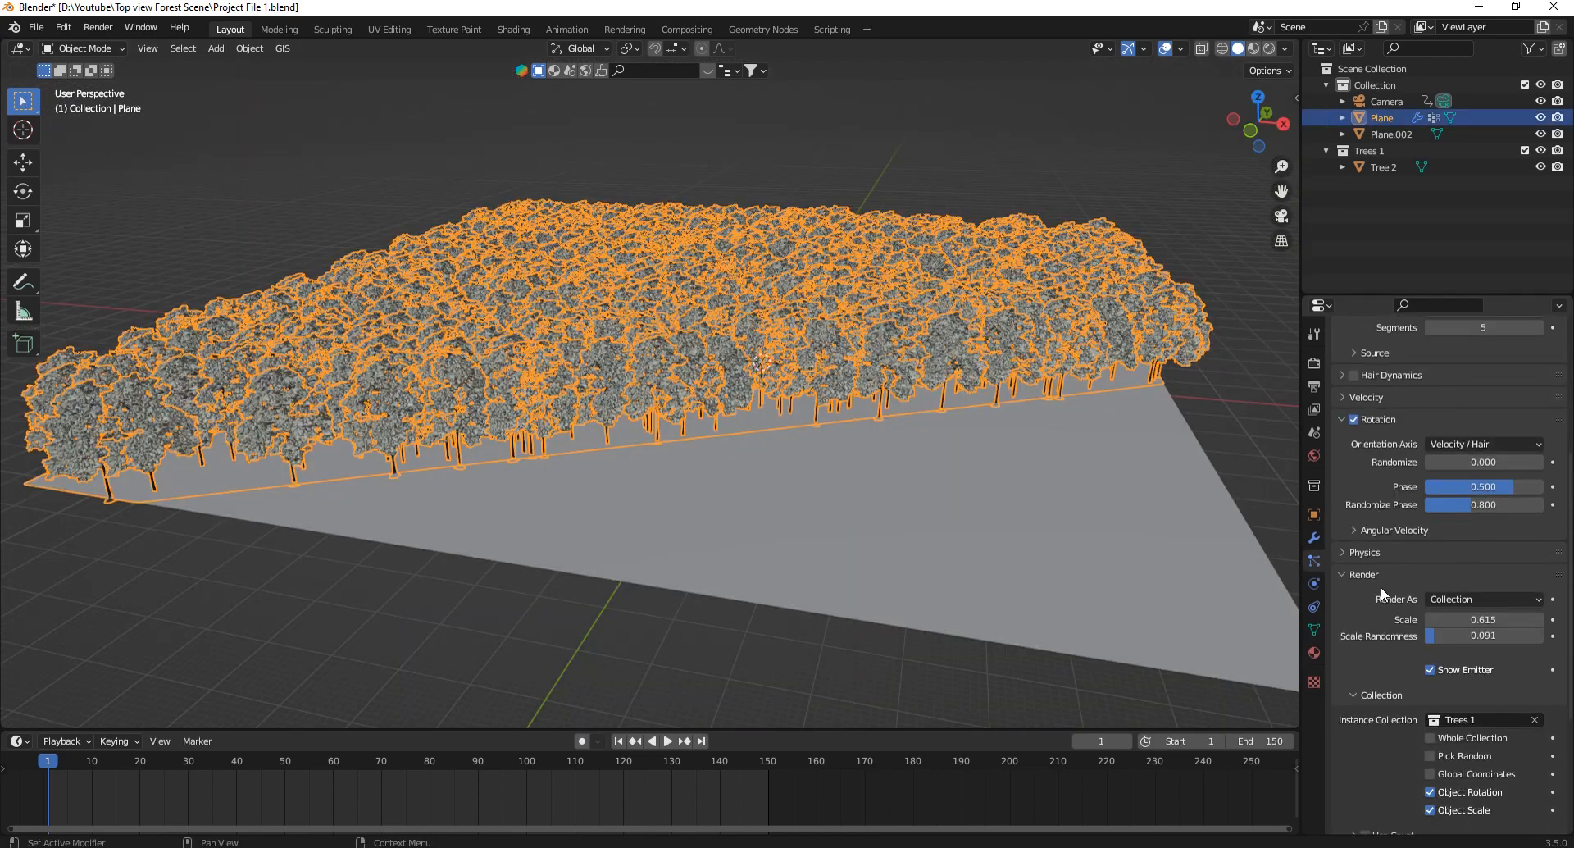
double_click(1486, 619)
type("0.35")
key("Return")
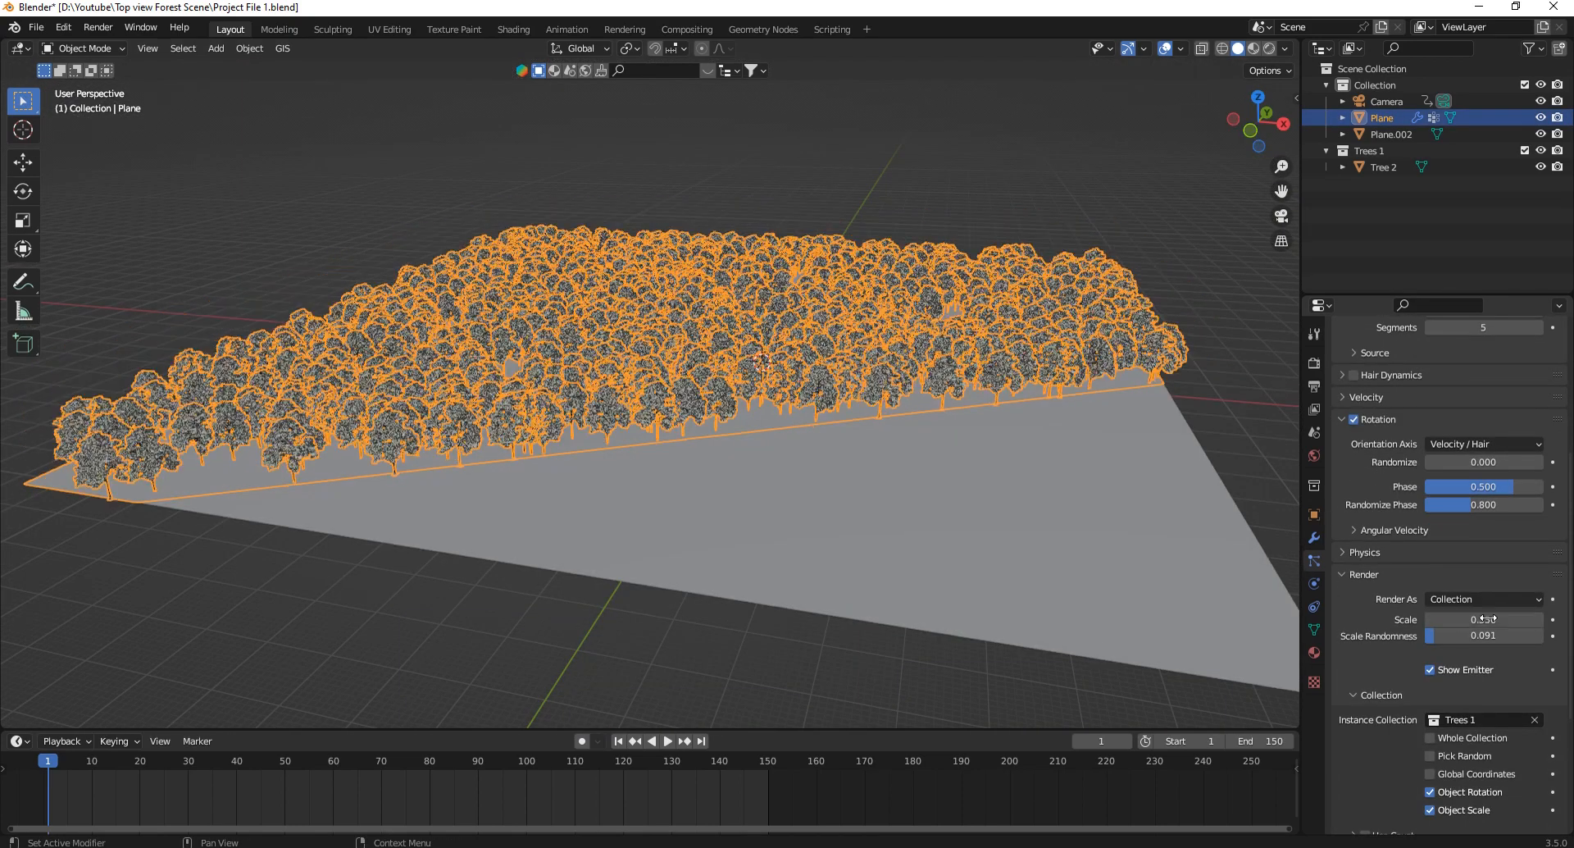
double_click(1491, 636)
type("0.23")
key("Return")
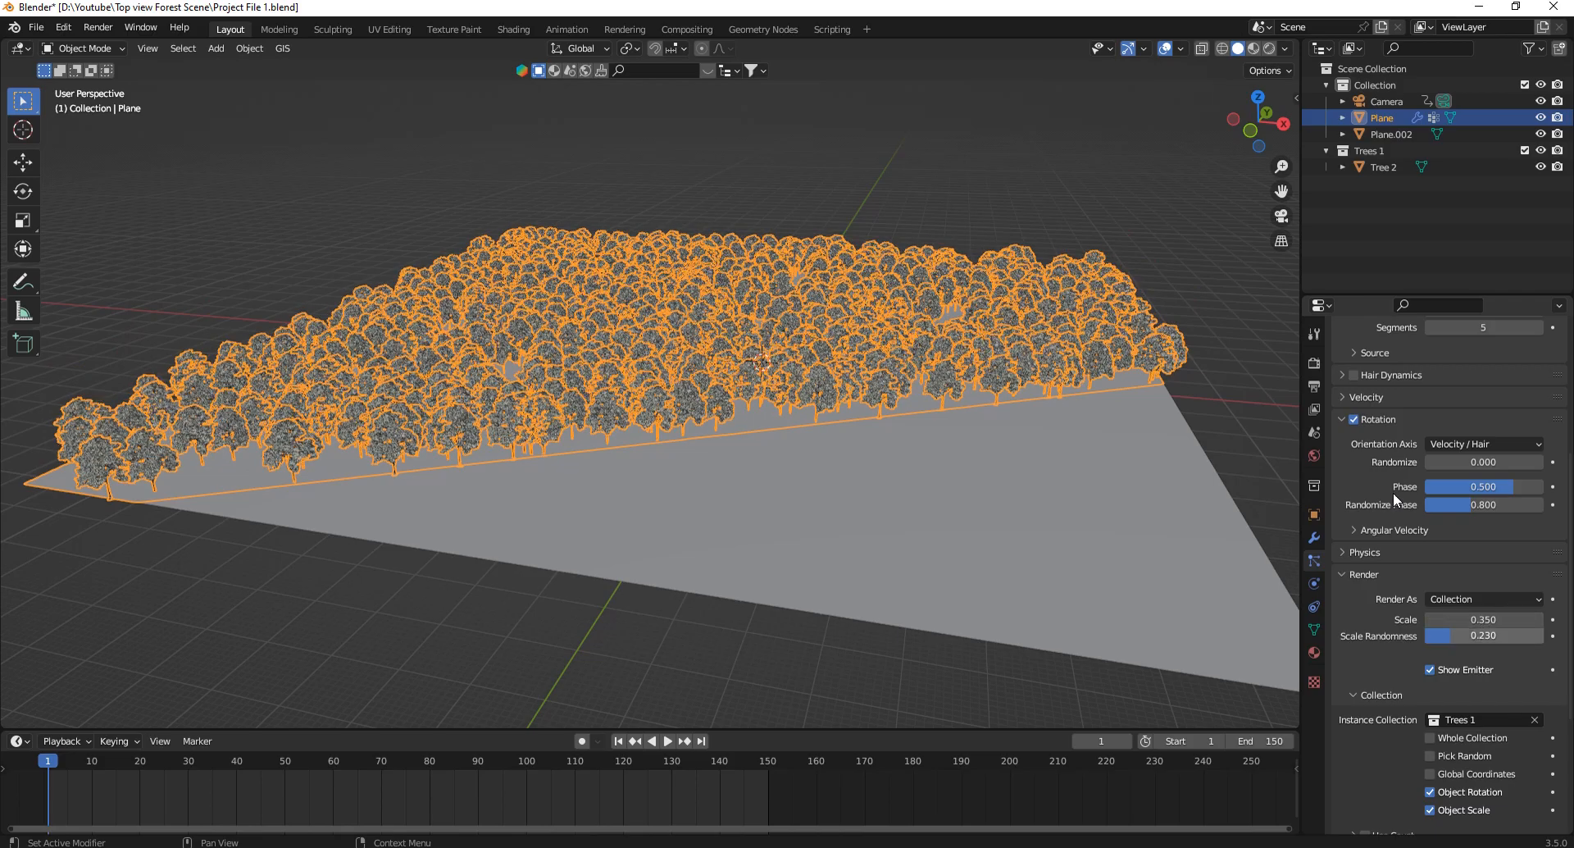
left_click(1118, 131)
Examine the tree distribution from above and inspect the plane's mesh in Edit Mode from the top view.
left_click_drag(1256, 125, 1179, 105)
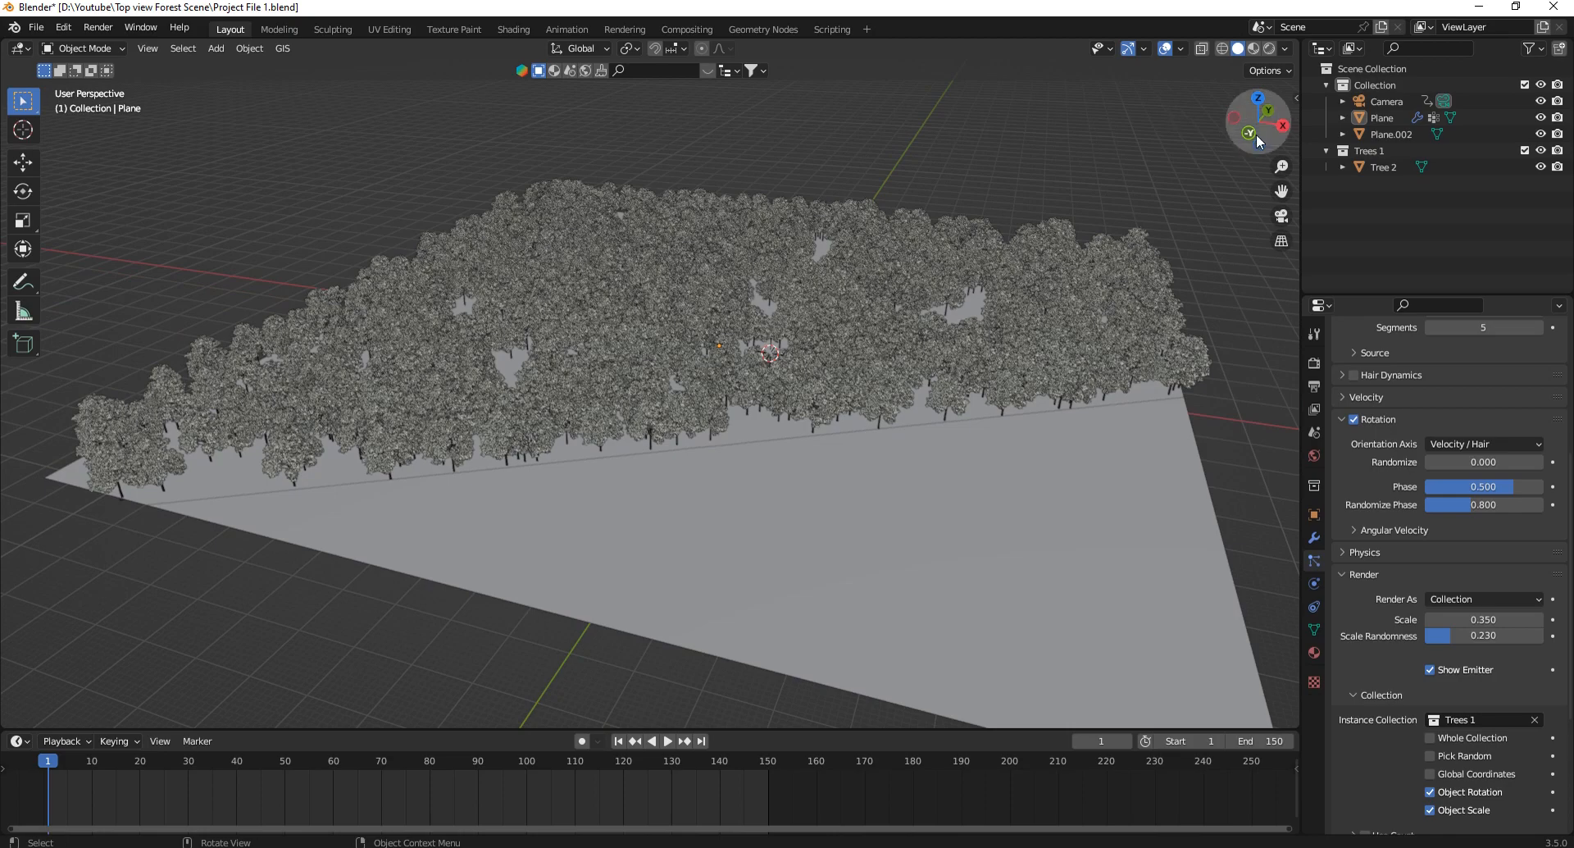
left_click_drag(1260, 145, 981, 307)
middle_click_drag(794, 293, 873, 251)
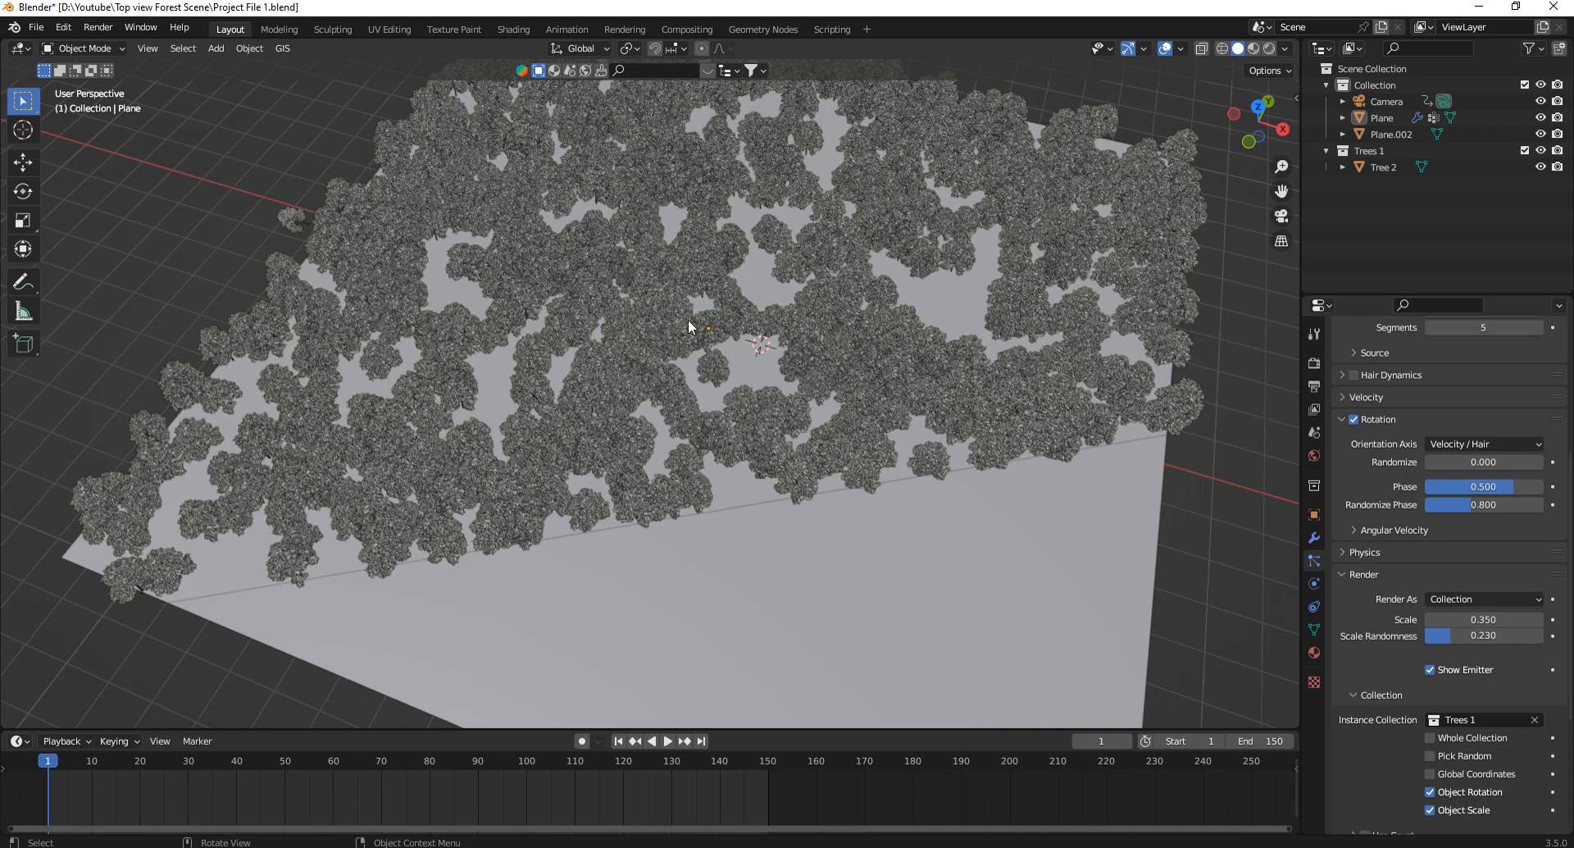
left_click(761, 374)
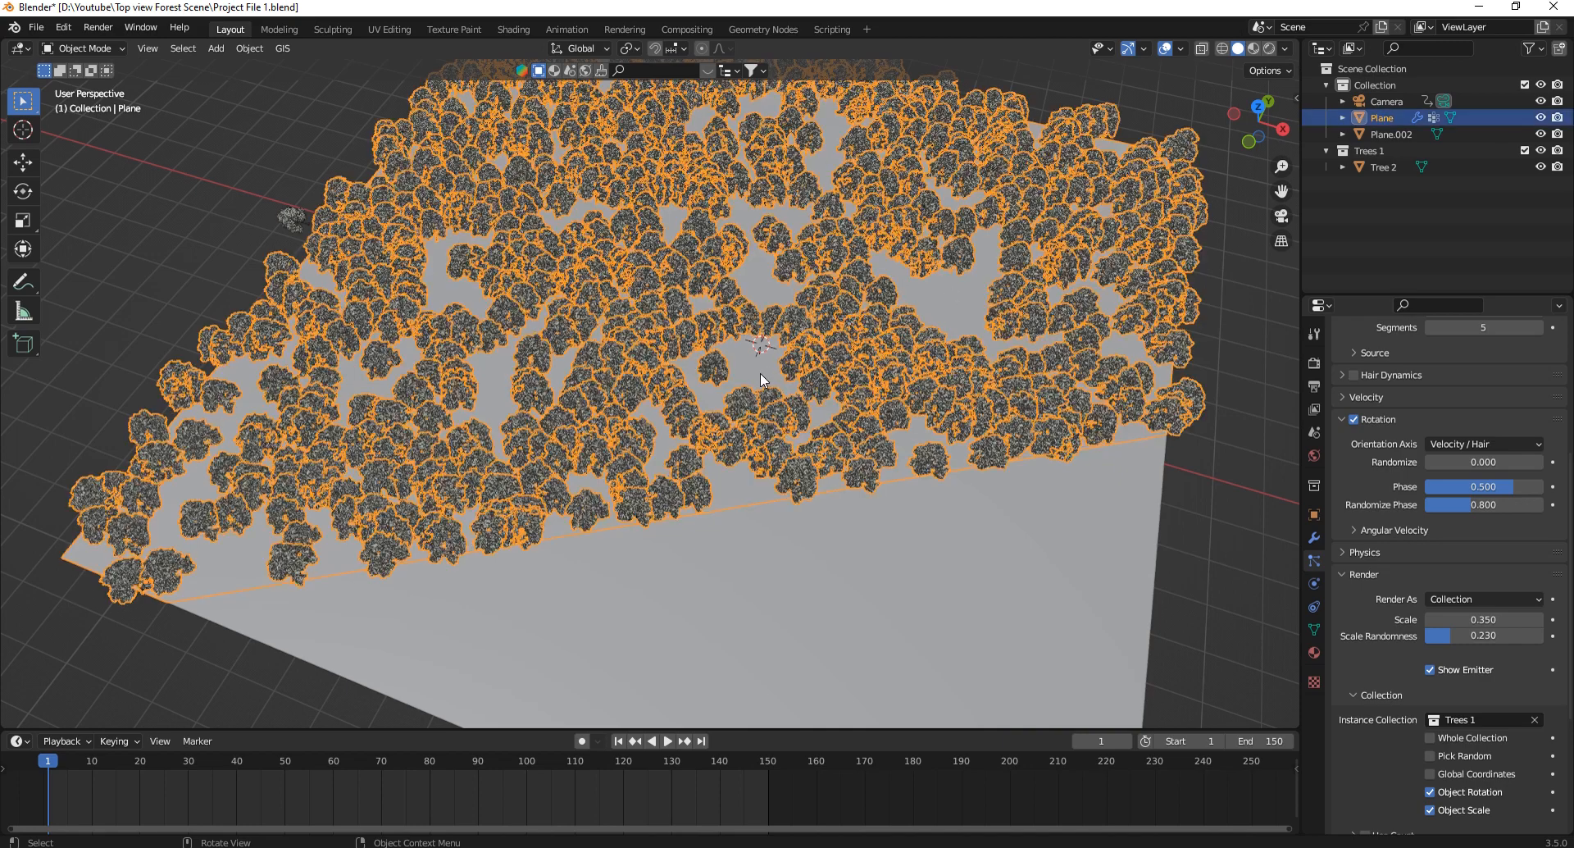
key("Tab")
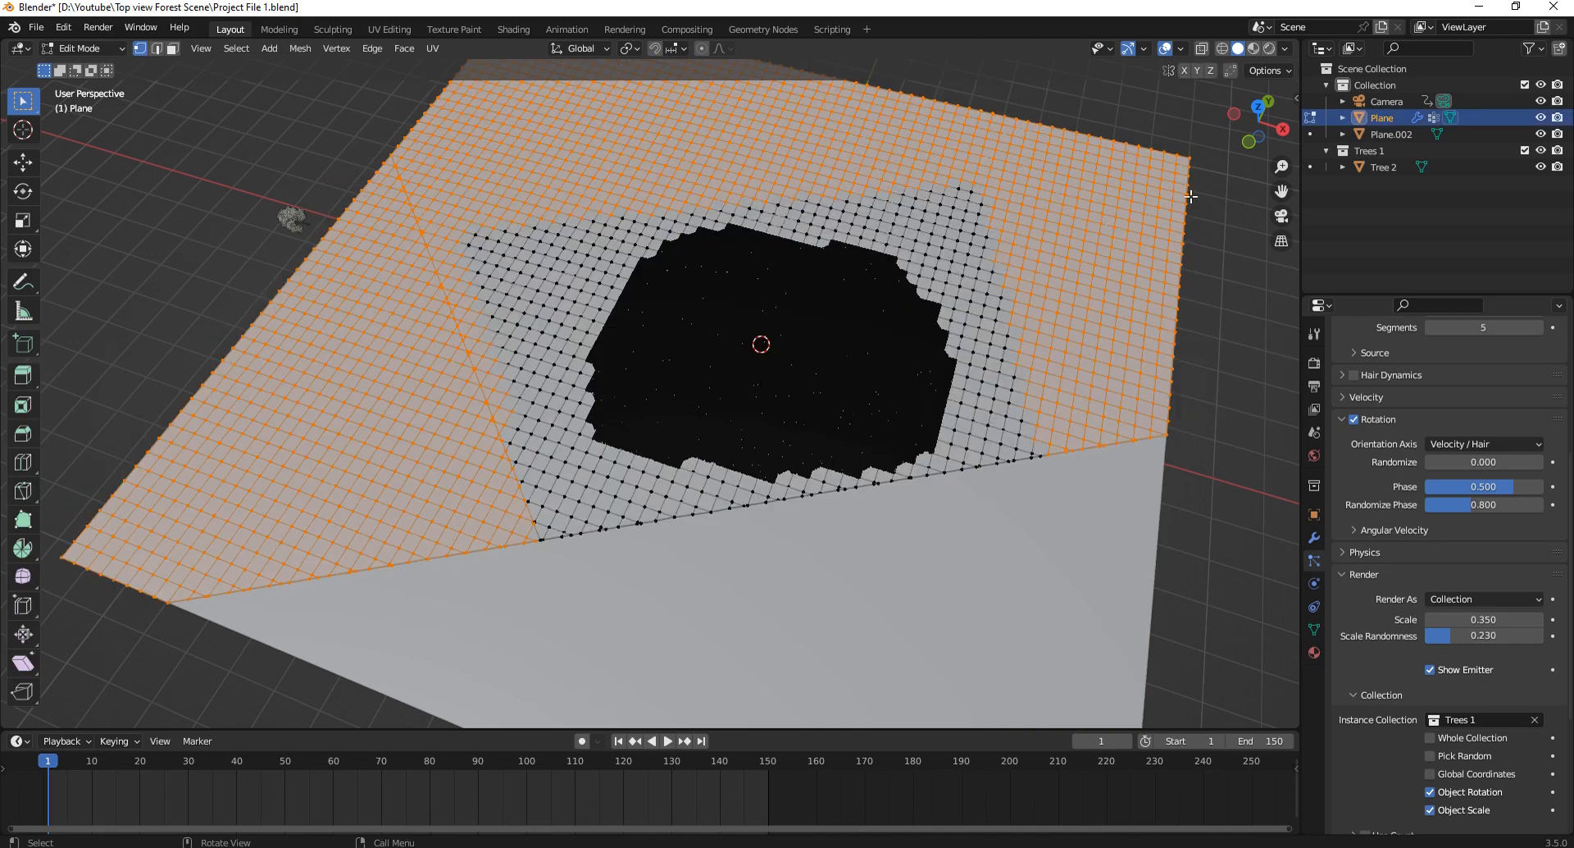
mouse_move(1255, 135)
left_mouse_down()
mouse_move(1203, 103)
mouse_move(1266, 138)
mouse_move(1296, 219)
mouse_move(1246, 111)
left_mouse_up()
scroll(906, 453, "up", 6)
scroll(969, 408, "down", 3)
left_click(1254, 111)
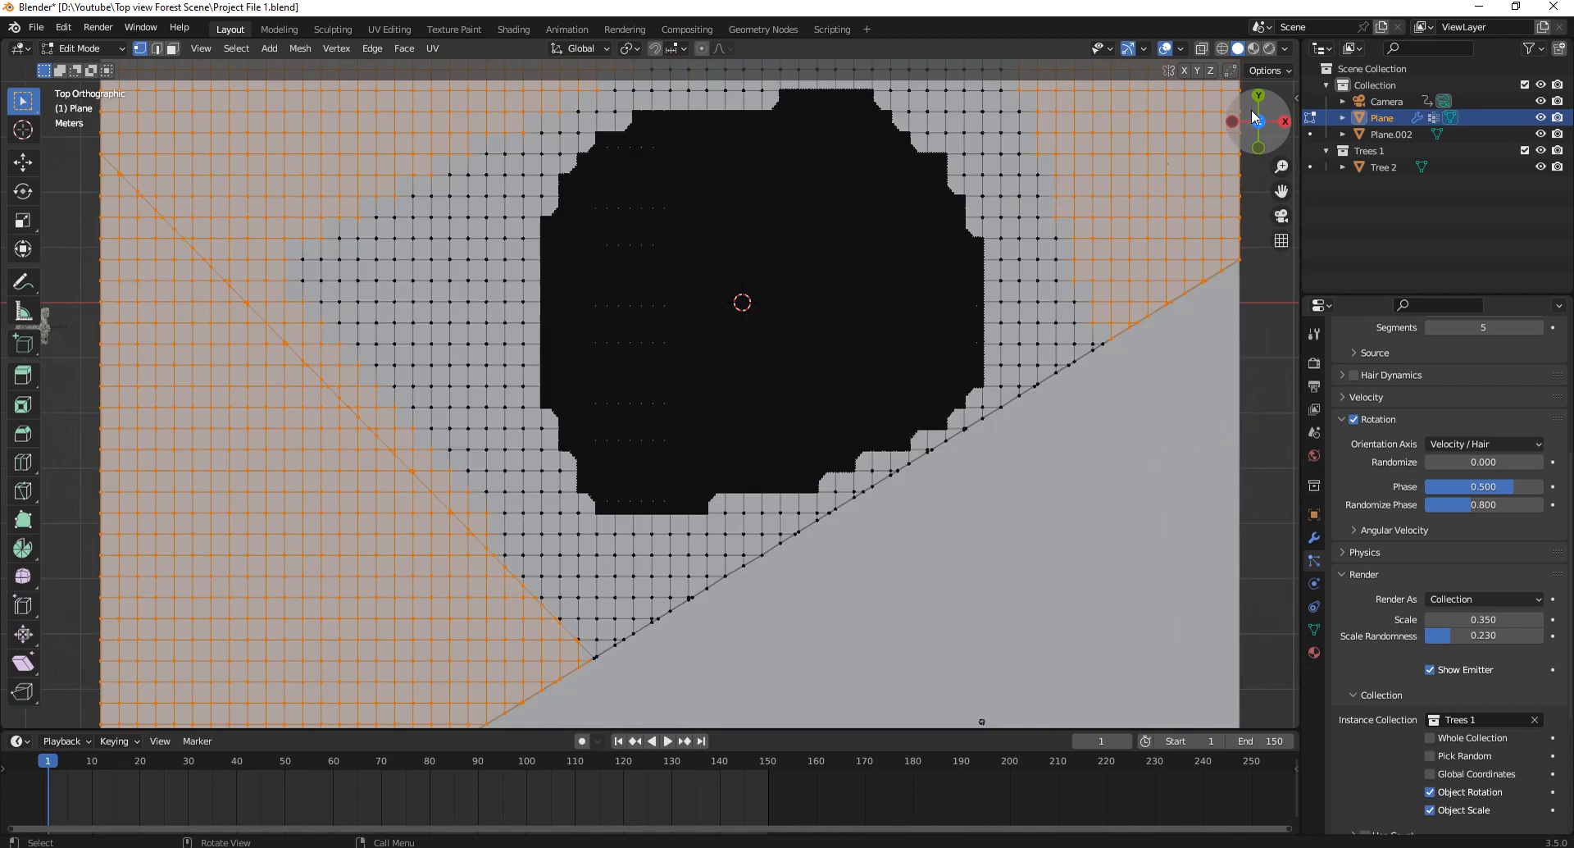
Bring up the plane's vertex groups, clear the vertex selection in Edit Mode, and select the vertices belonging to Group.
key("Tab")
left_click(1314, 630)
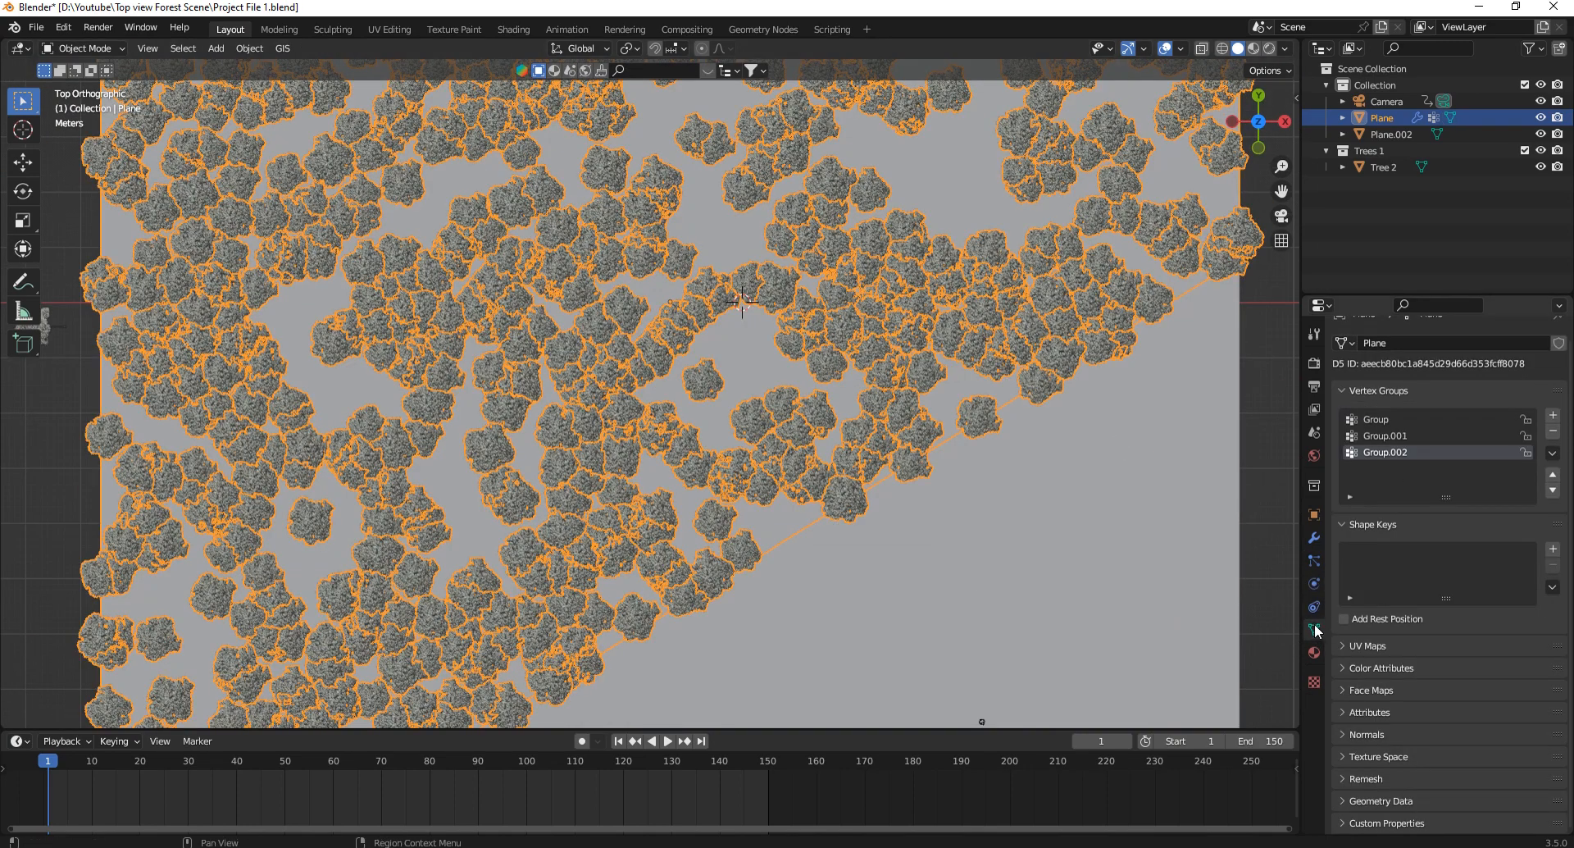
scroll(552, 334, "down", 5)
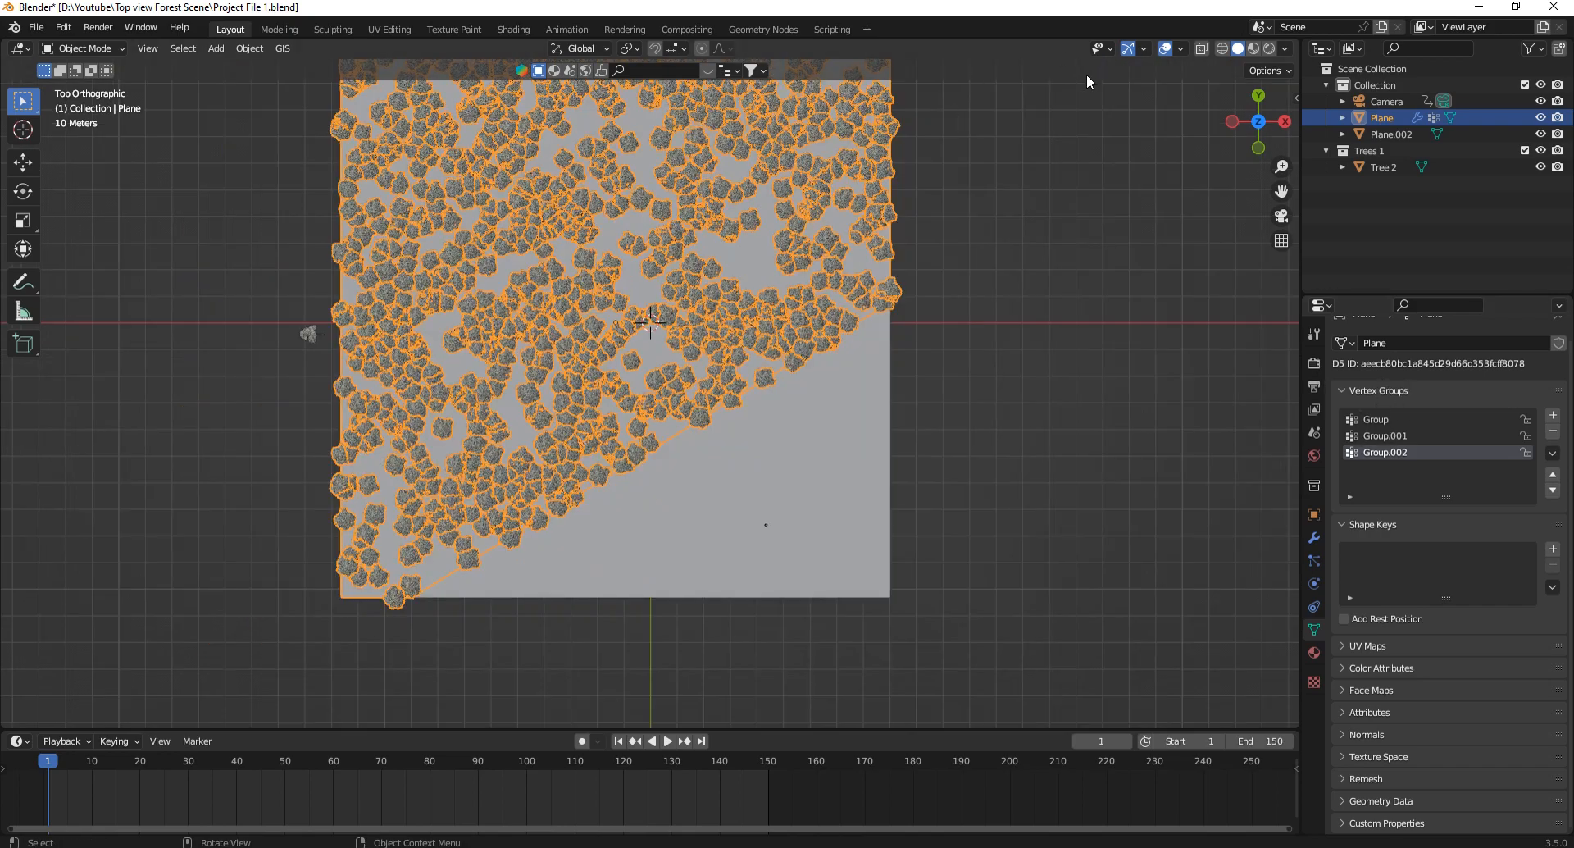
left_click(1018, 220)
left_click_drag(1250, 132, 1185, 75)
key("Tab")
scroll(700, 329, "up", 2)
left_click(1151, 544)
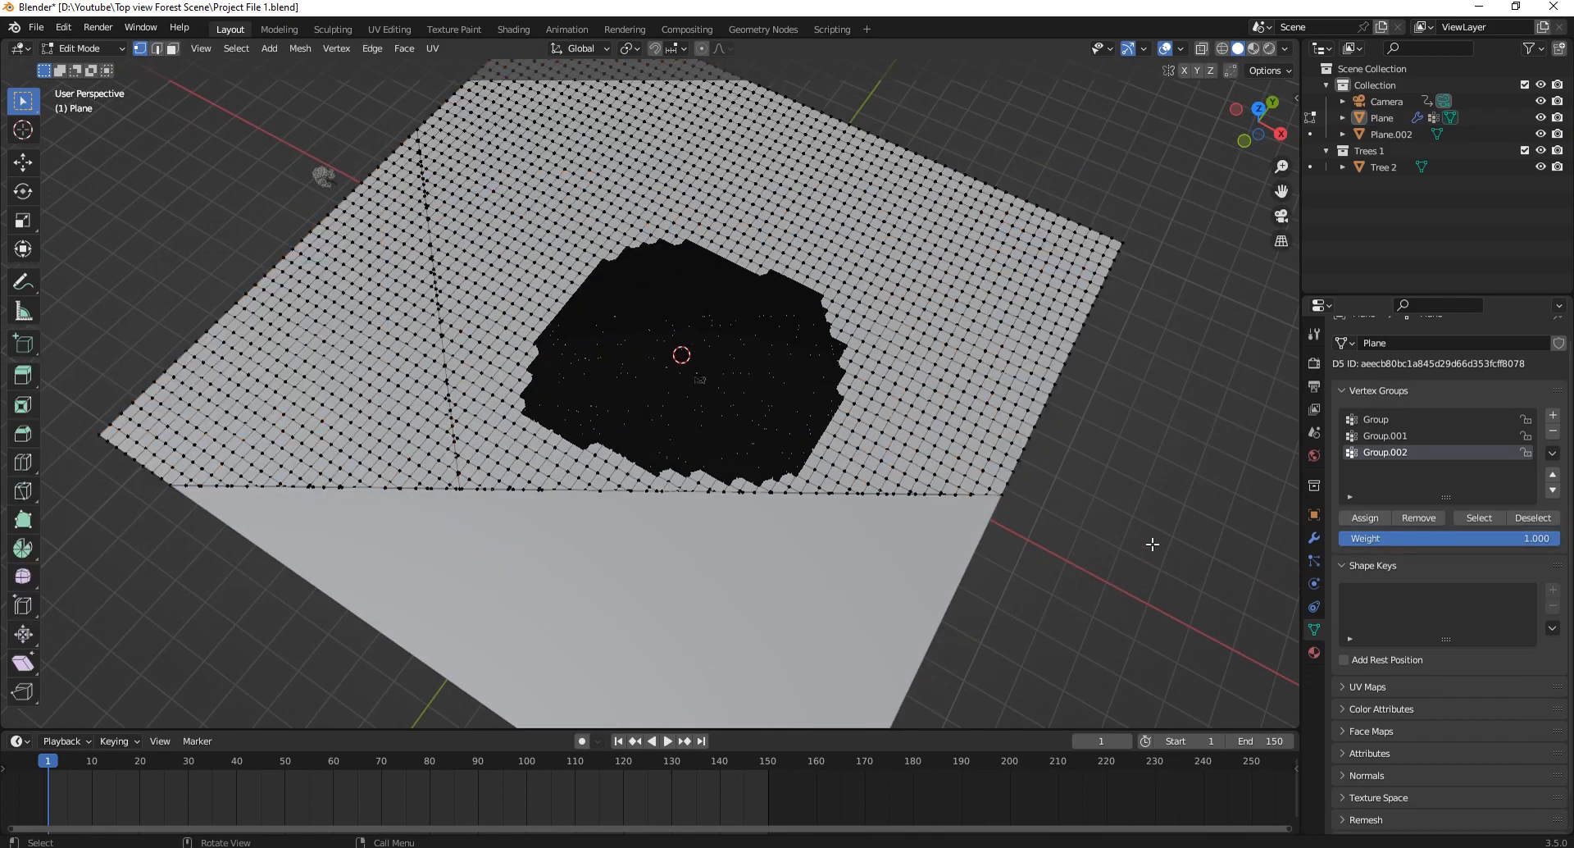
left_click(1364, 418)
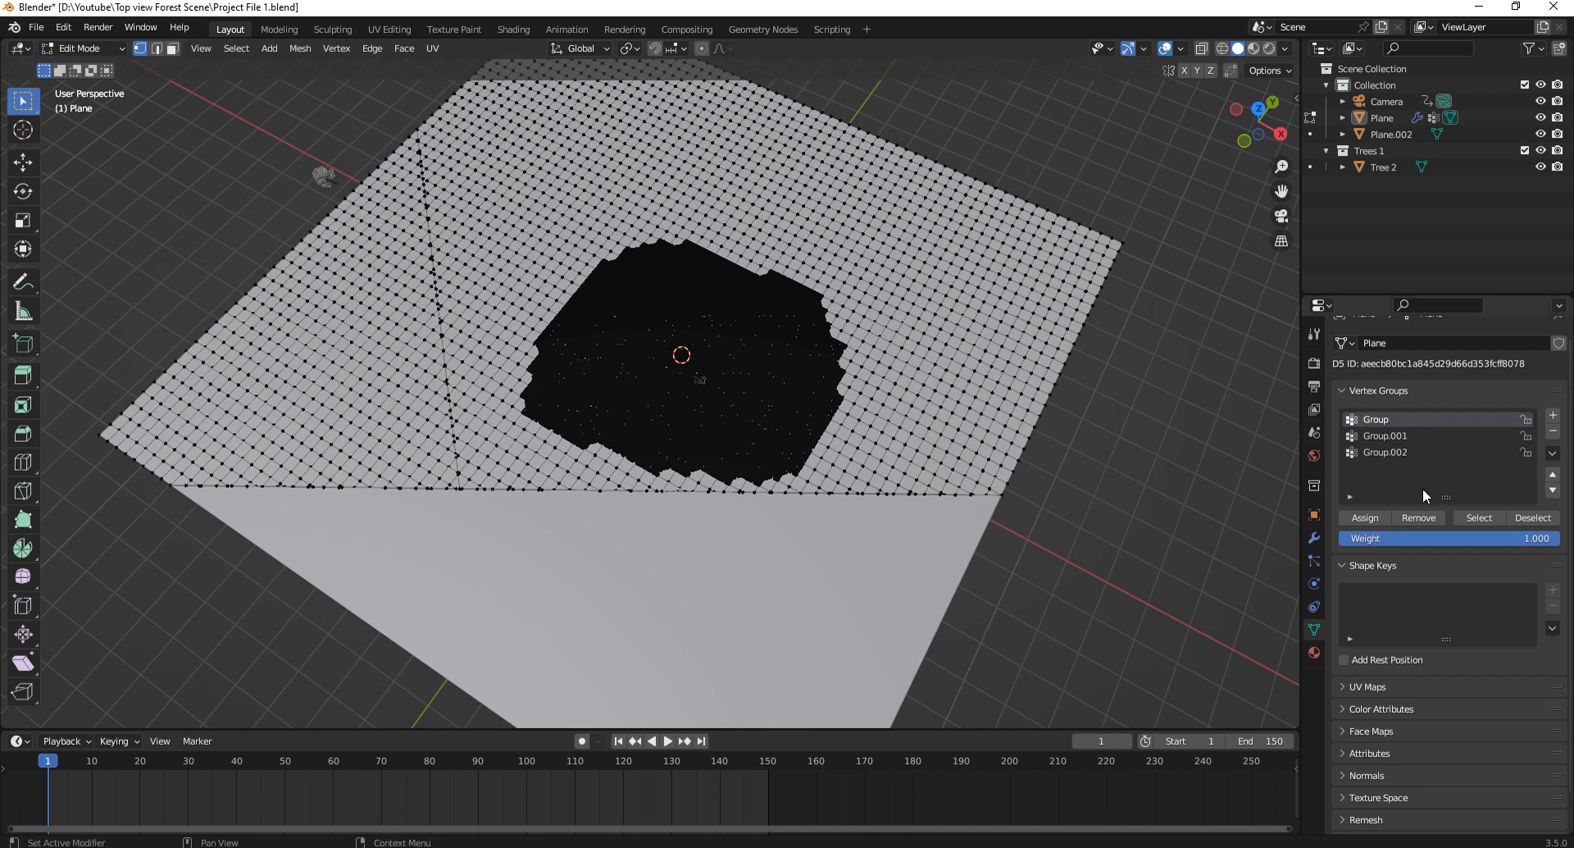
left_click(1467, 518)
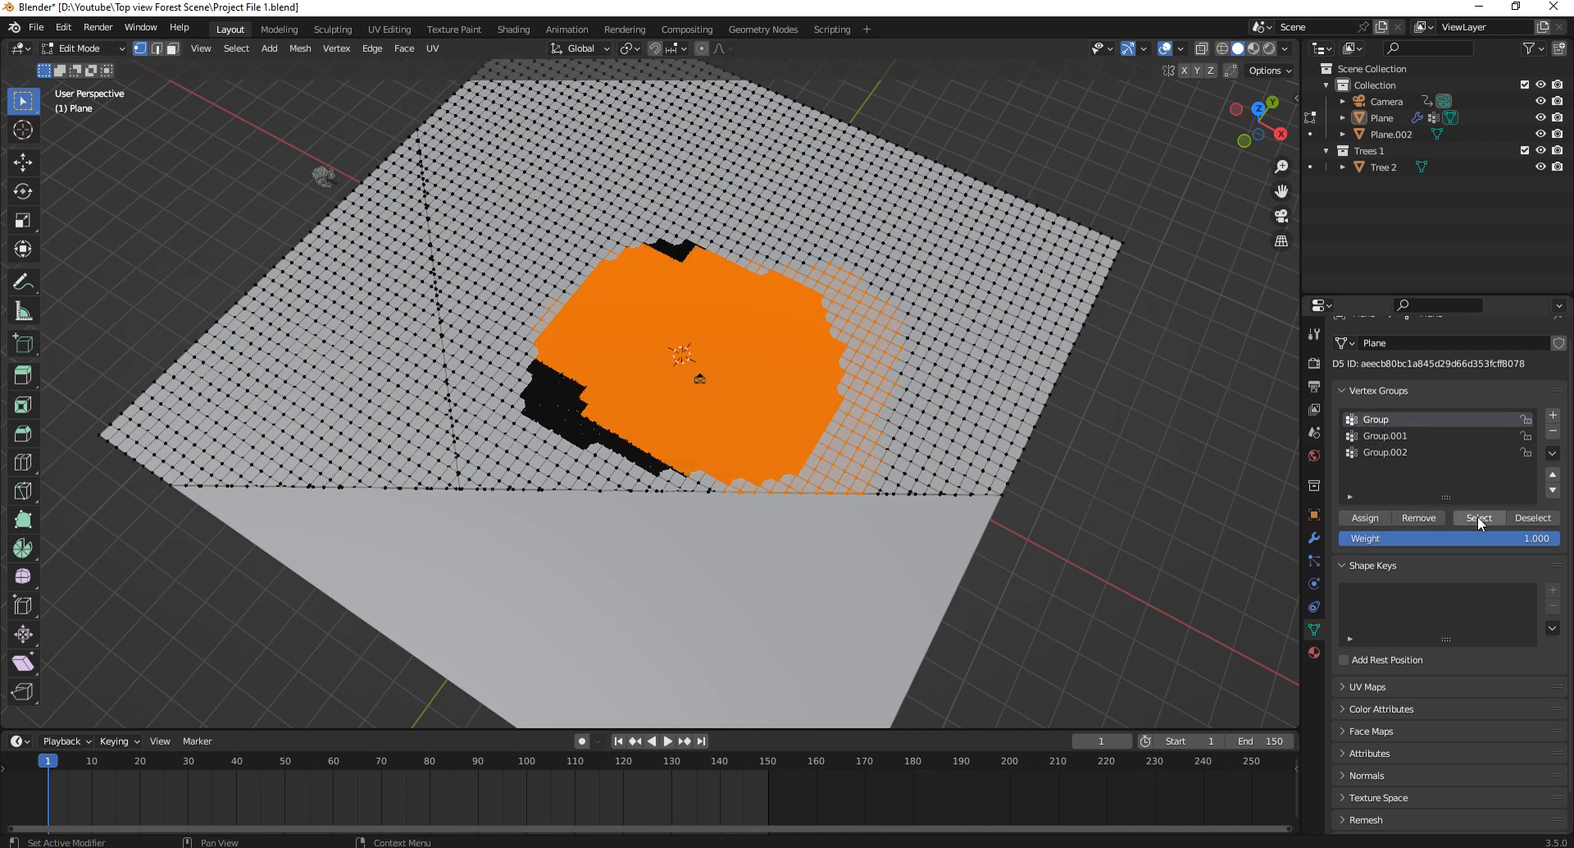
Clear the vertex selection and select the vertices belonging to Group.002 to see their area.
left_click_drag(1242, 141, 1136, 214)
key("alt+a")
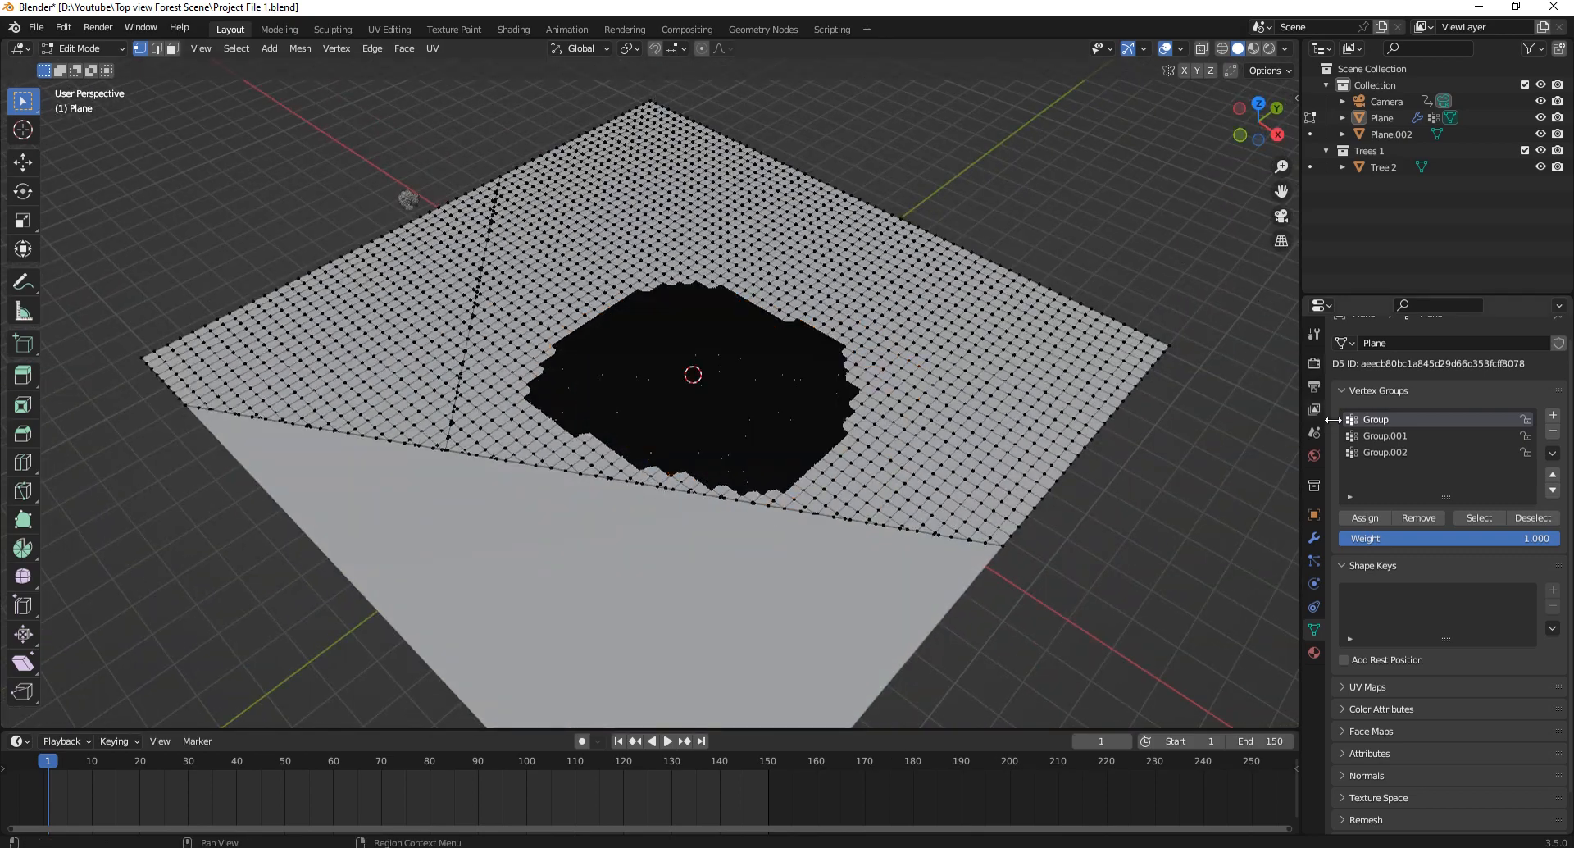
left_click(1360, 436)
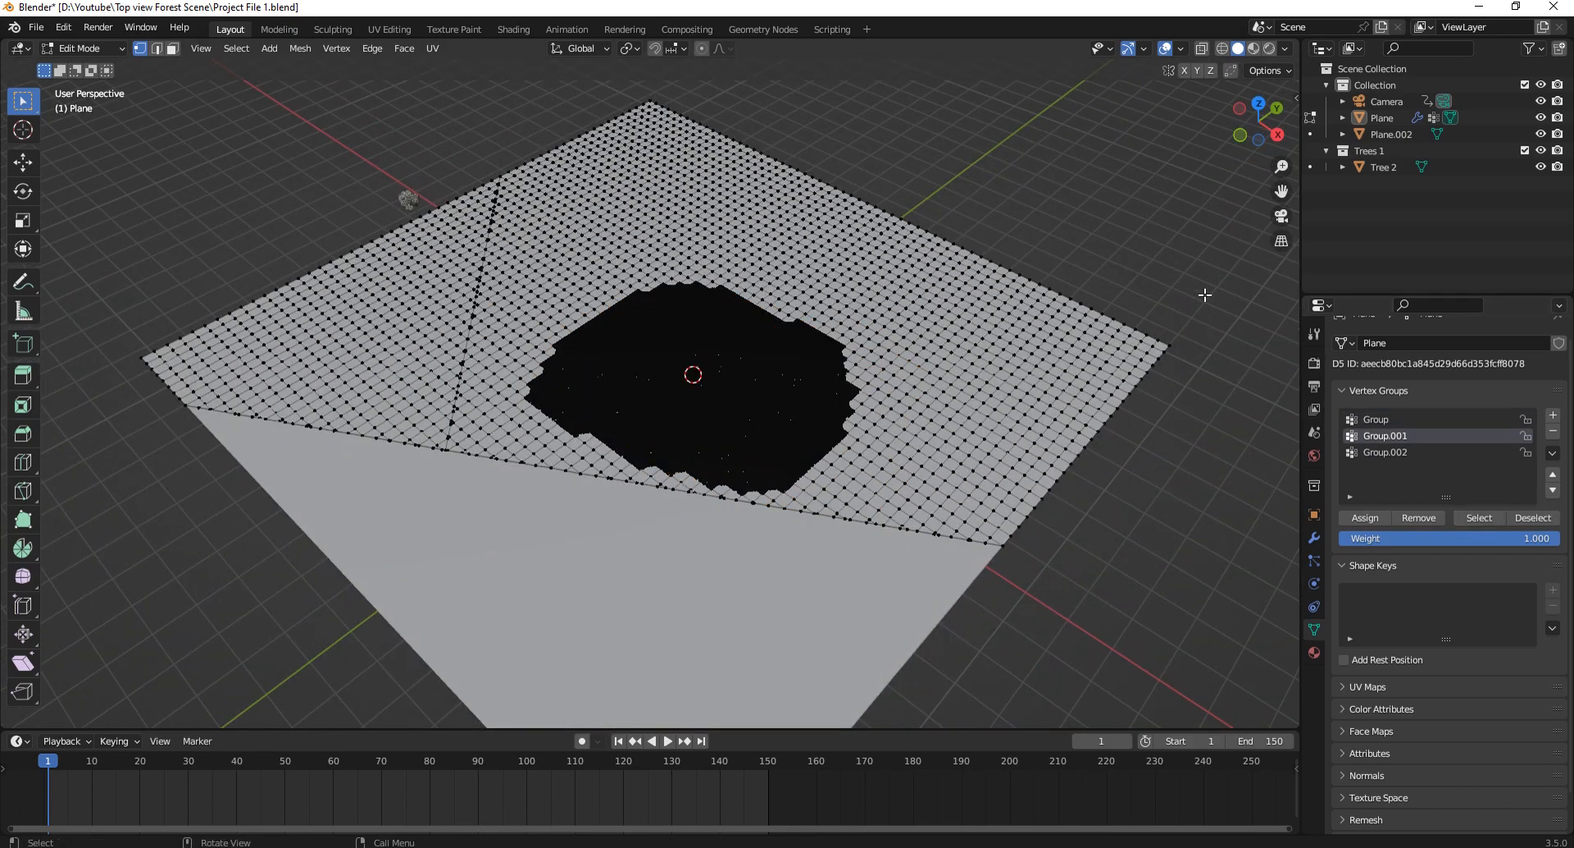
left_click(1380, 451)
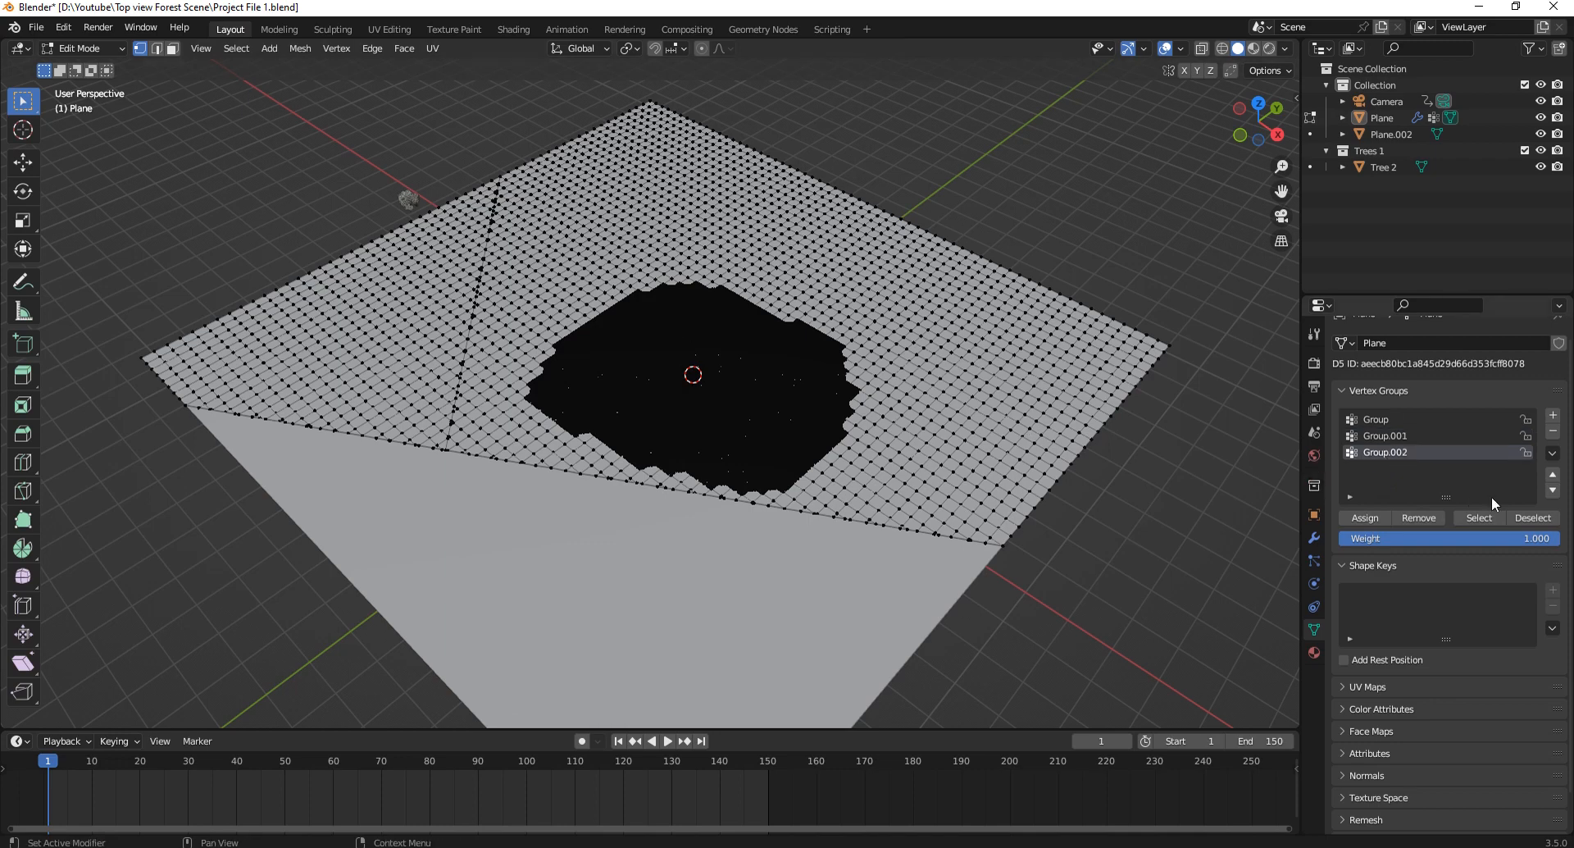
left_click(1476, 517)
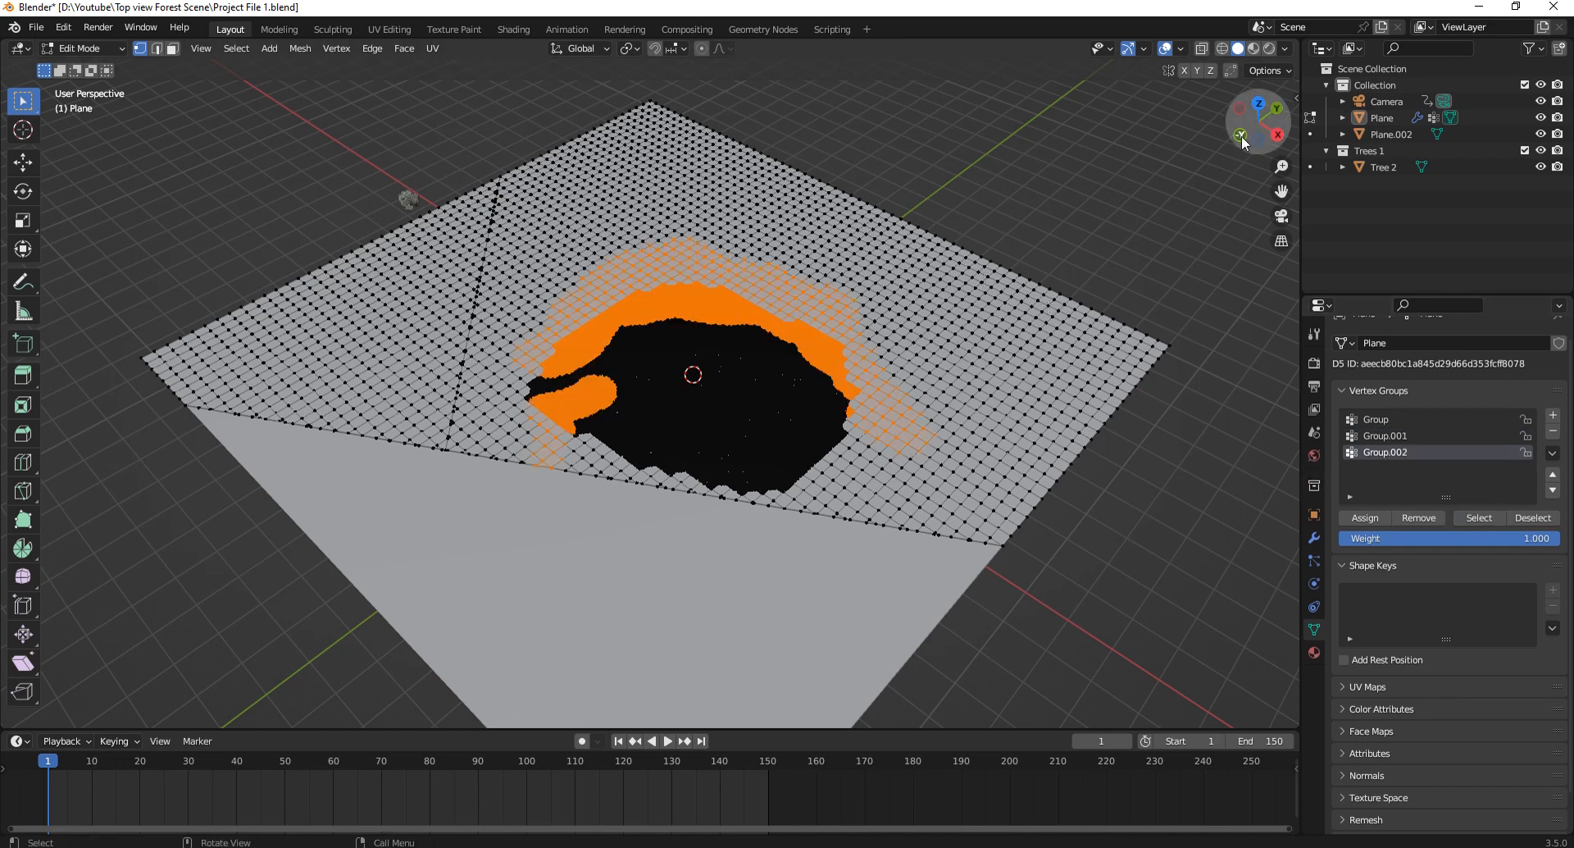
Replace the selection with the vertices of Group and check their area from the top view.
left_click_drag(1255, 123, 1285, 140)
key("alt+a")
left_click(1388, 416)
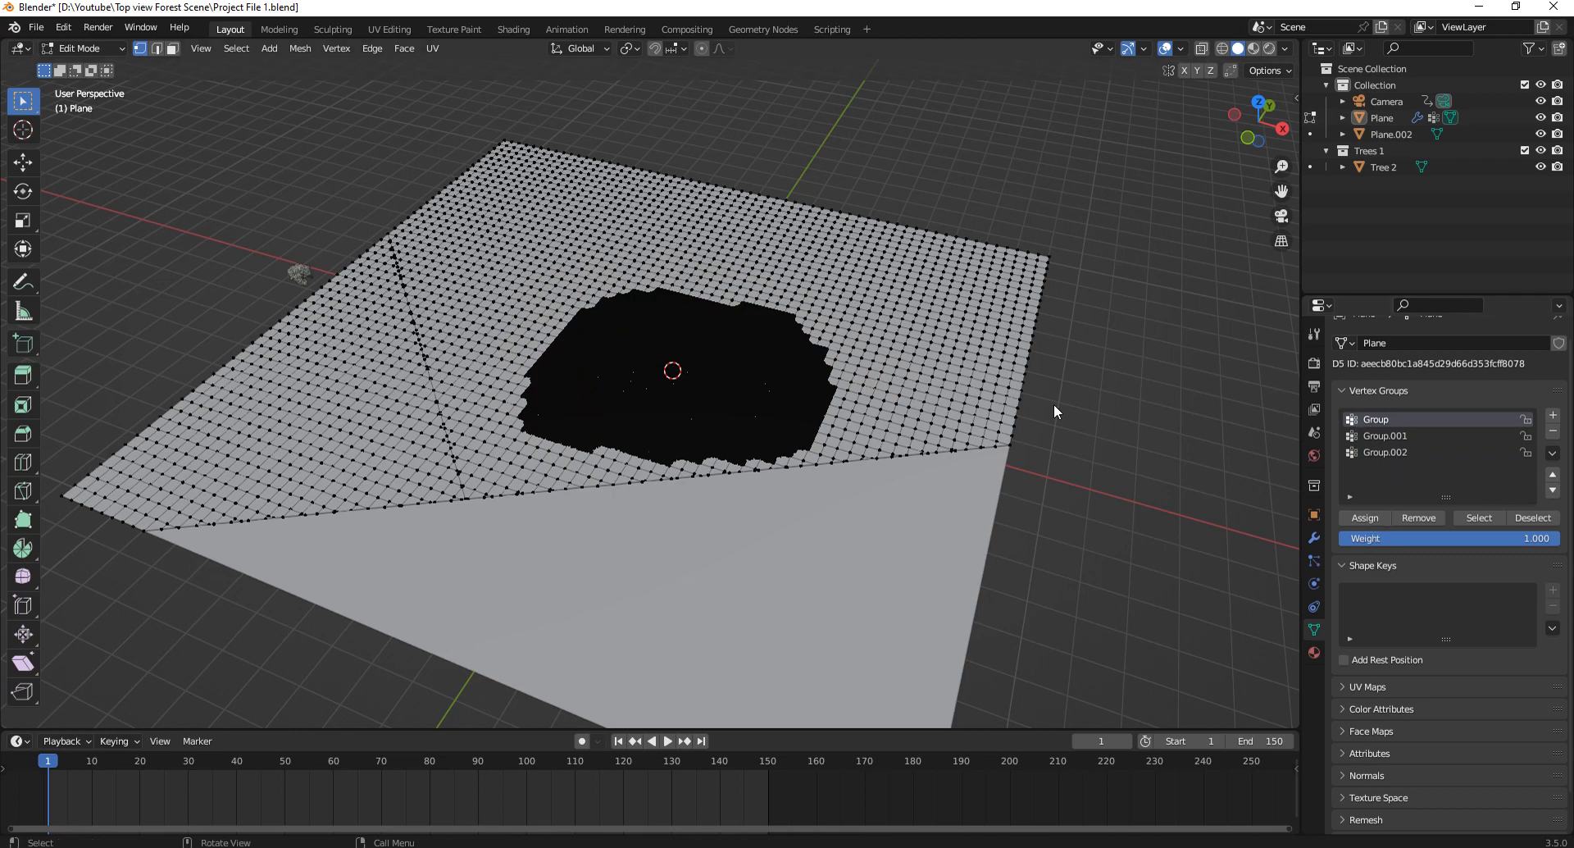
left_click(1476, 519)
mouse_move(1258, 121)
left_mouse_down()
mouse_move(1272, 254)
mouse_move(1295, 202)
mouse_move(1236, 136)
left_mouse_up()
left_click(1252, 110)
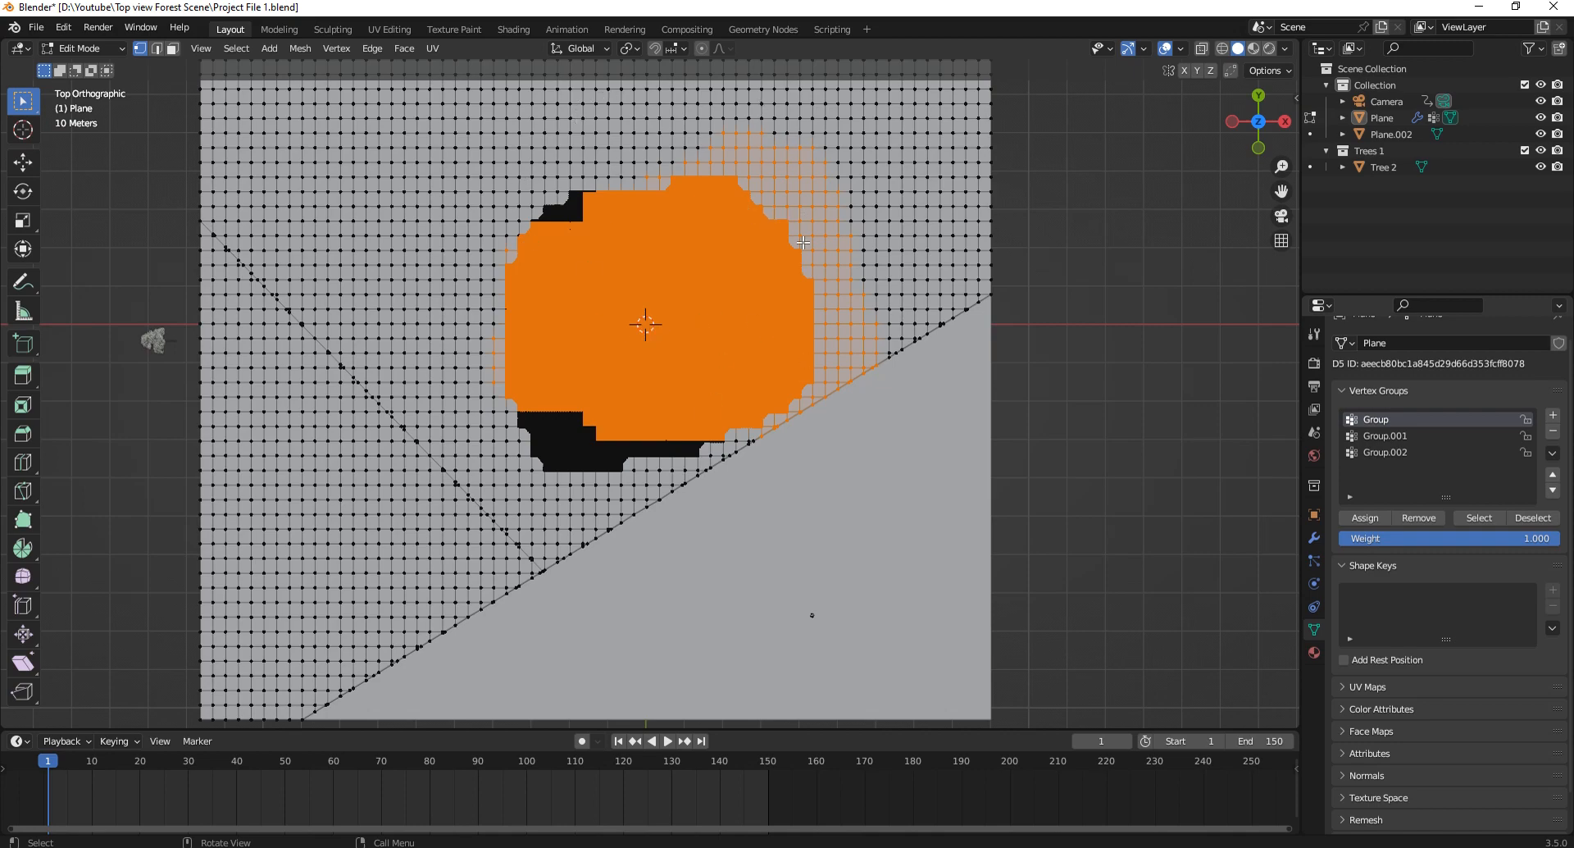
Return the plane to Object Mode and assign Group as the density vertex group of its particle system.
key("Tab")
left_click(766, 309)
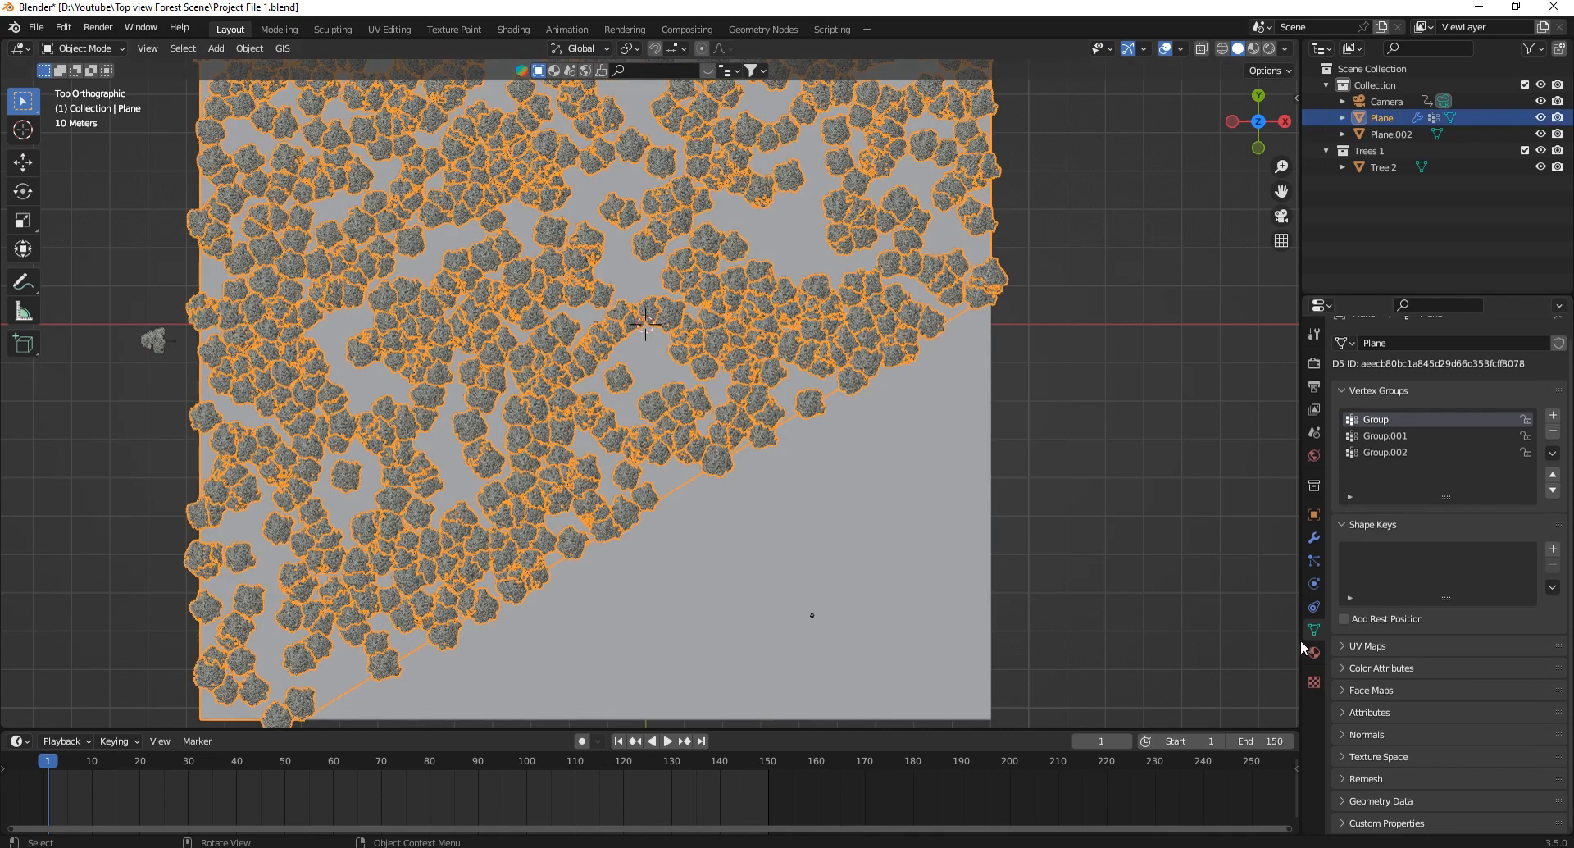
left_click(1315, 559)
scroll(1336, 560, "down", 2)
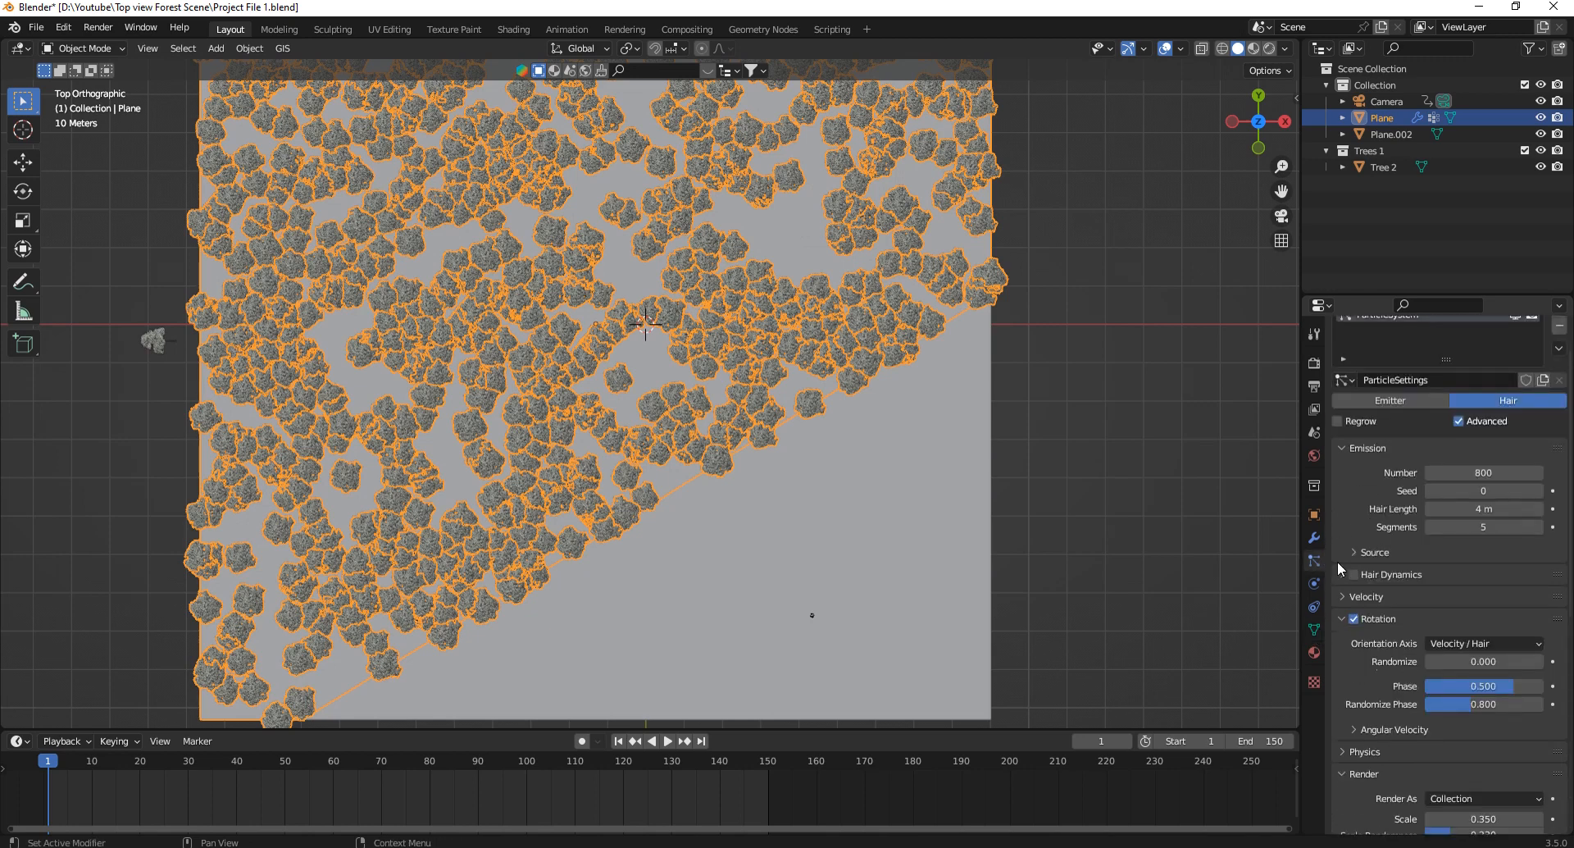
scroll(1464, 623, "down", 10)
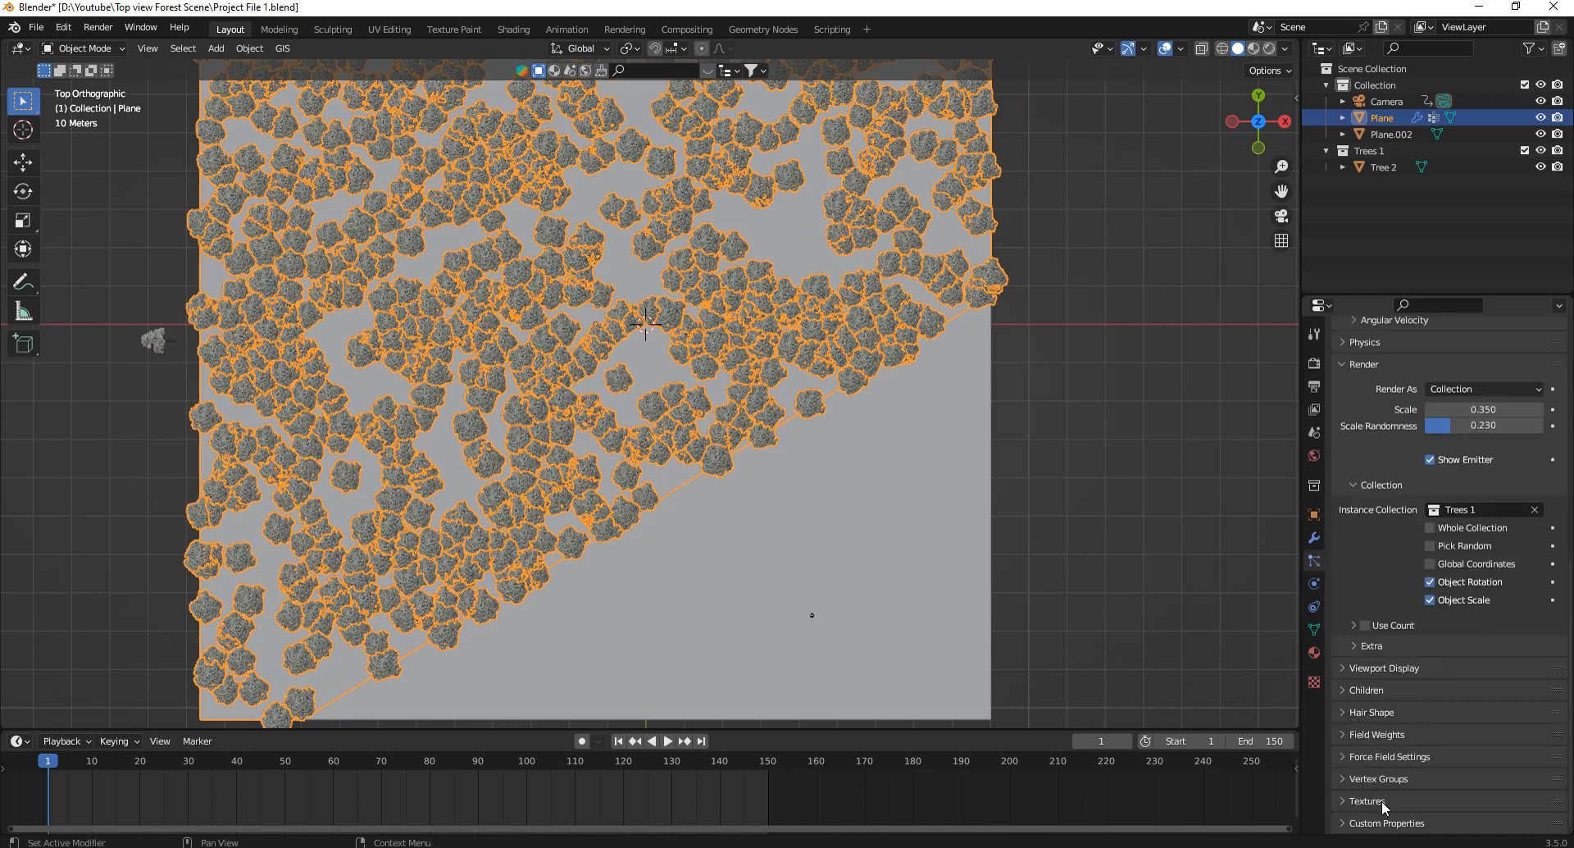
left_click(1364, 776)
left_click(1443, 648)
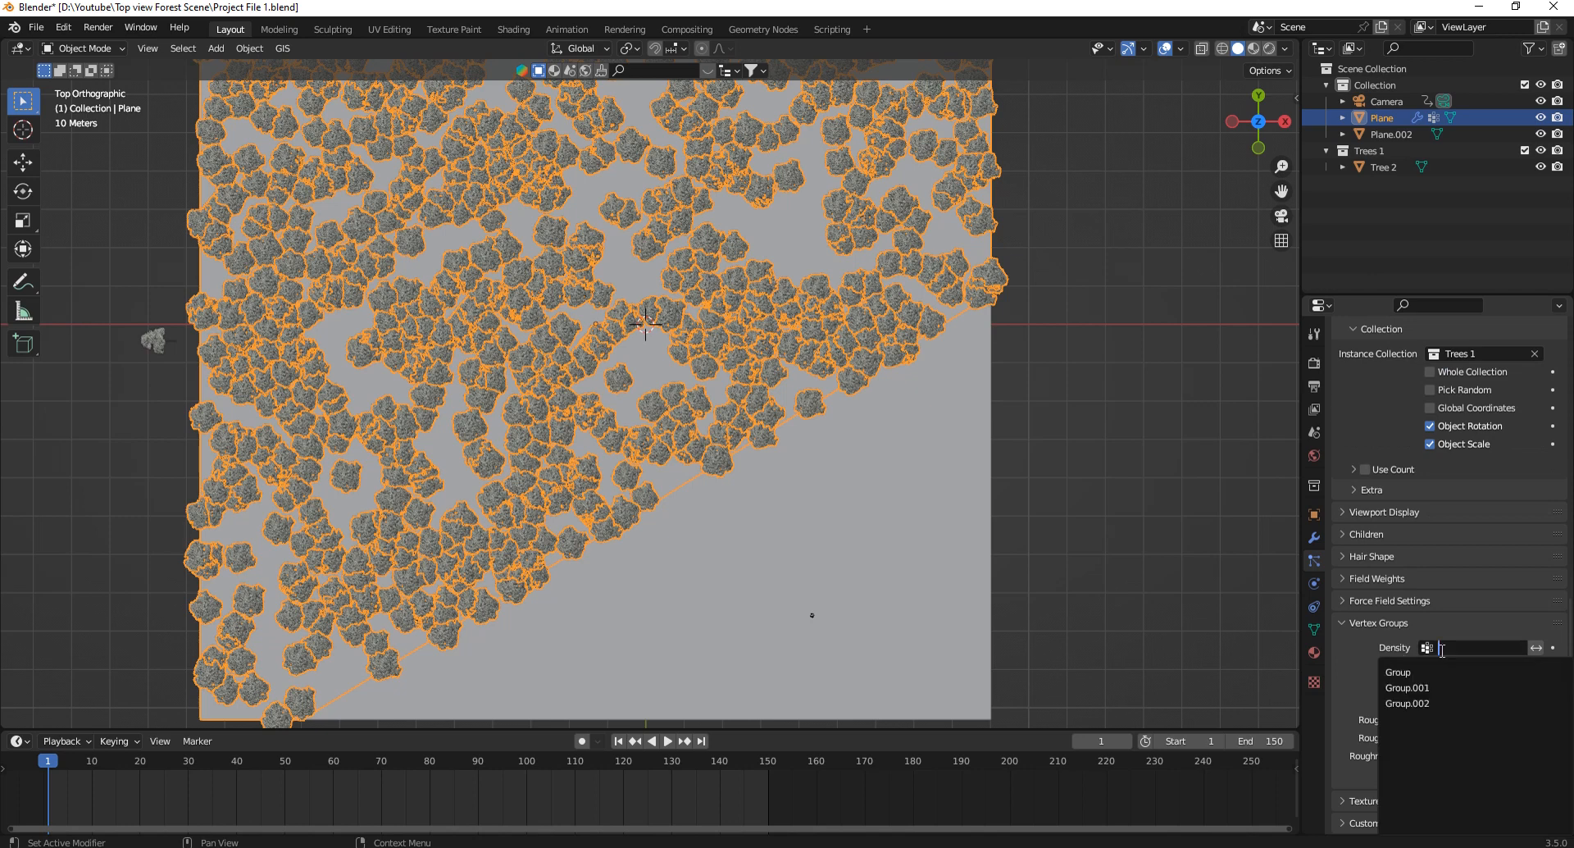
left_click(1401, 673)
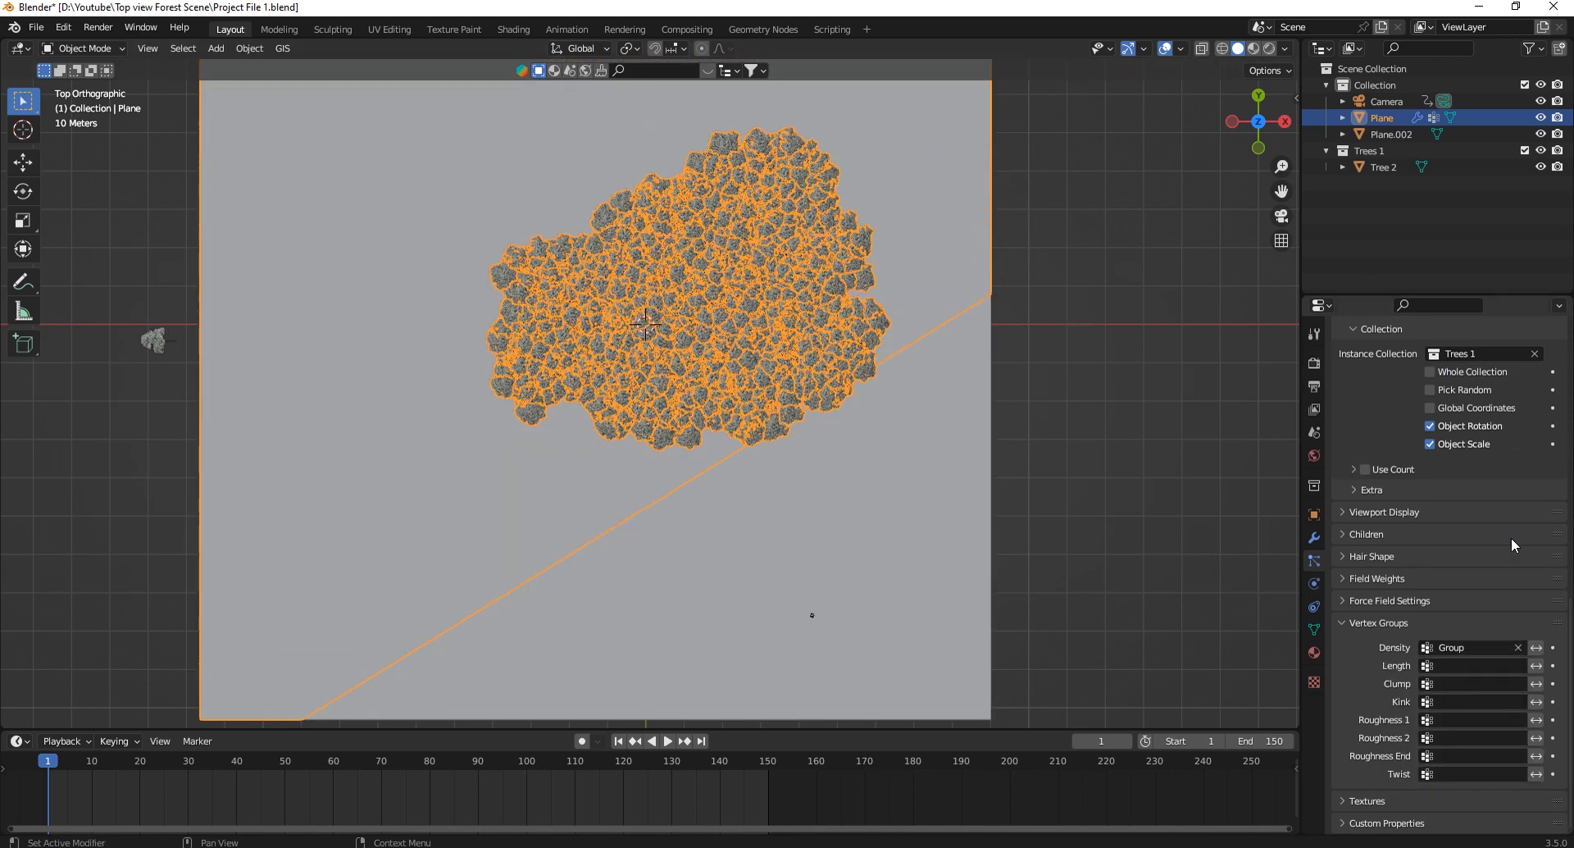
Invert the density vertex group so the trees grow only outside Group, and inspect the clearing.
left_click(1536, 647)
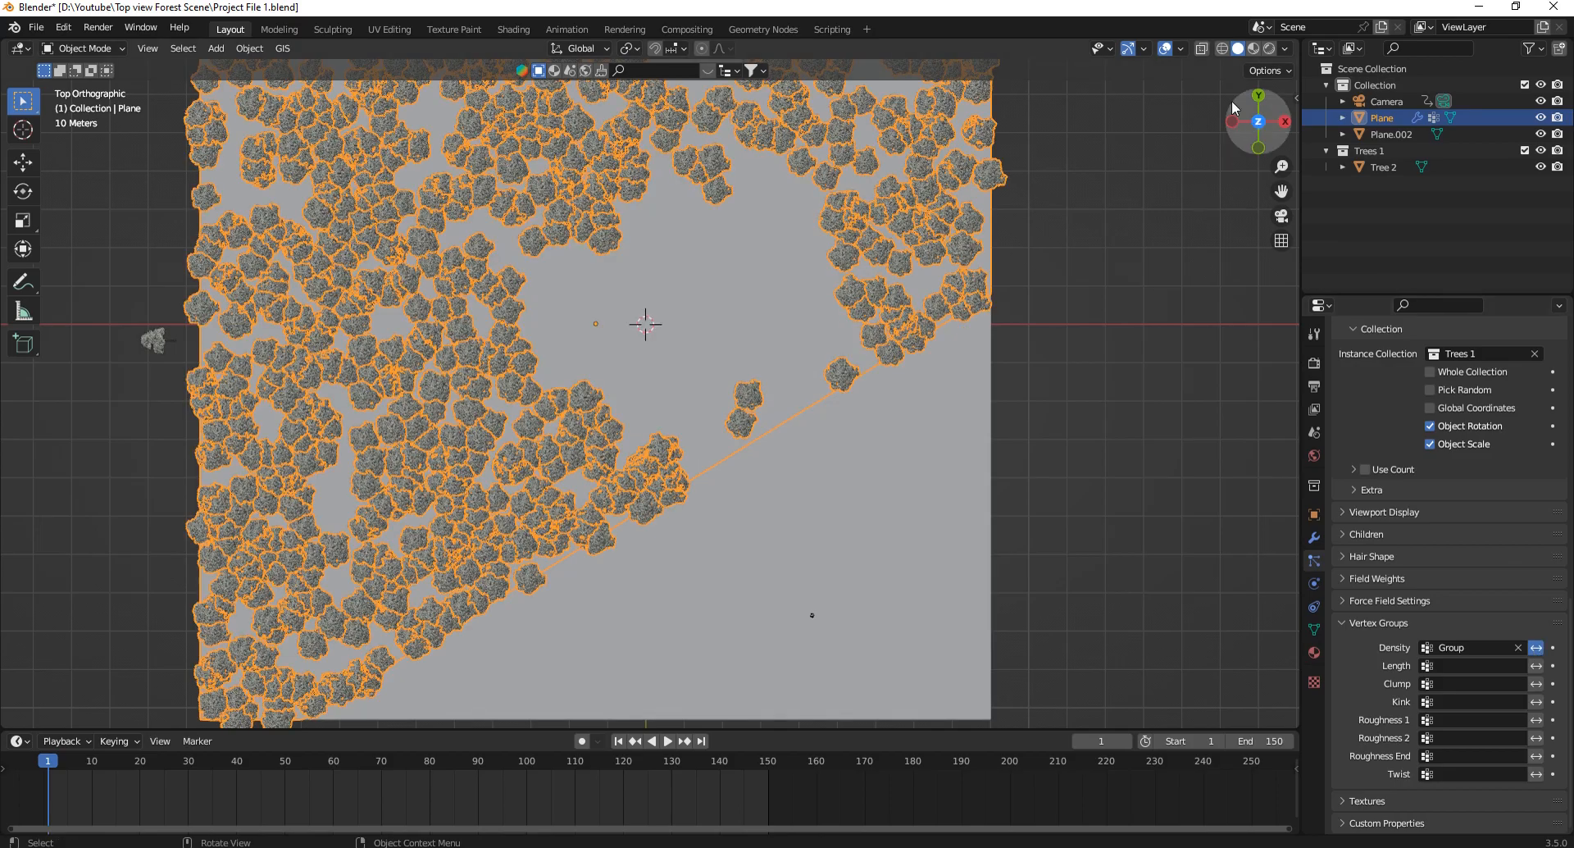
left_click_drag(1233, 107, 813, 338)
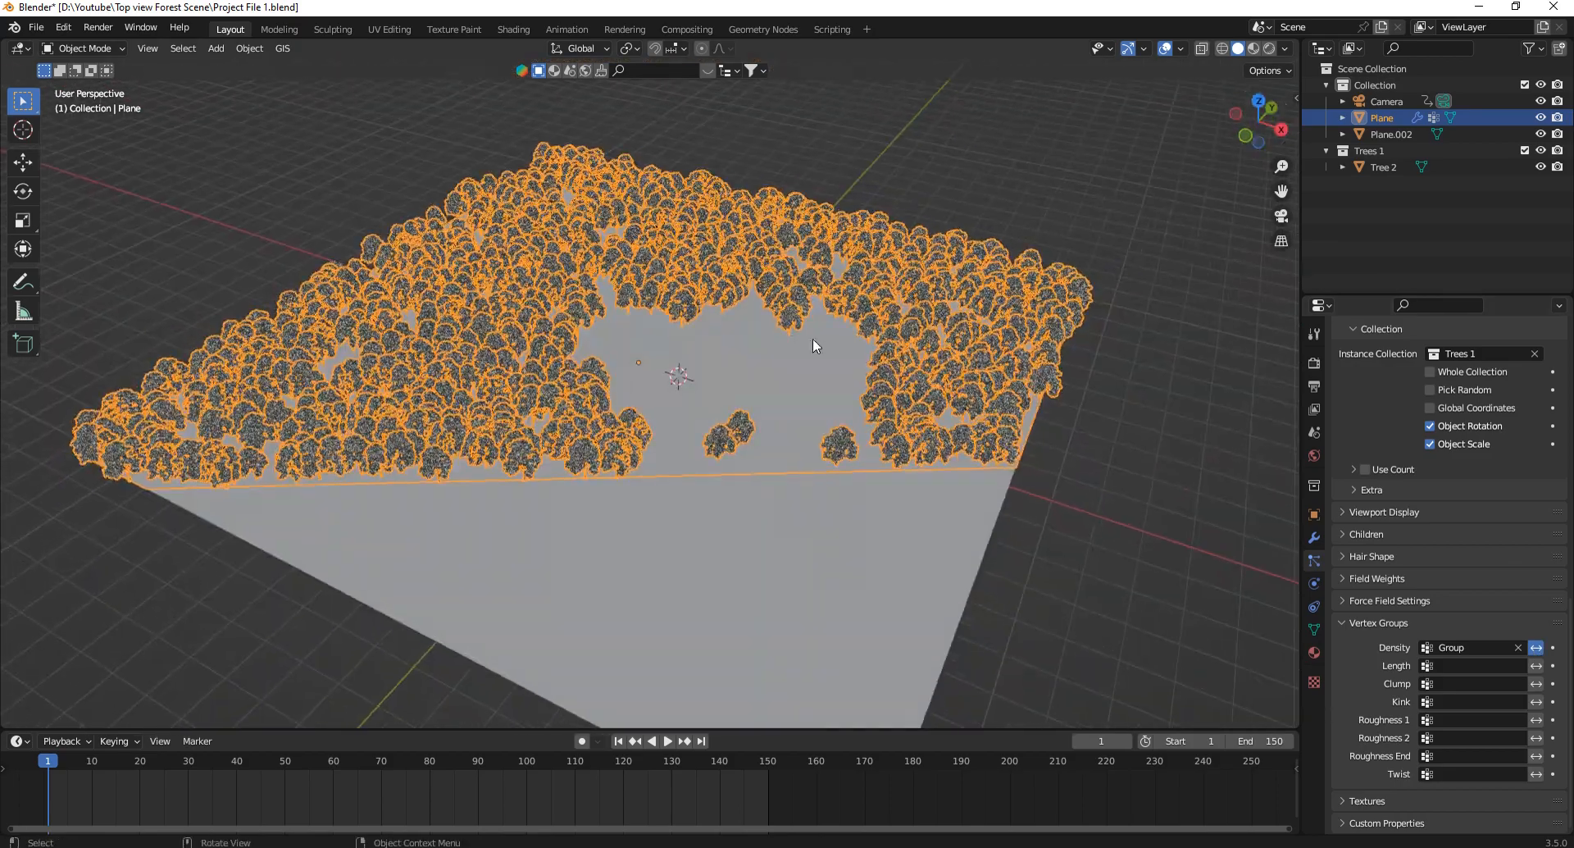
scroll(813, 338, "up", 2)
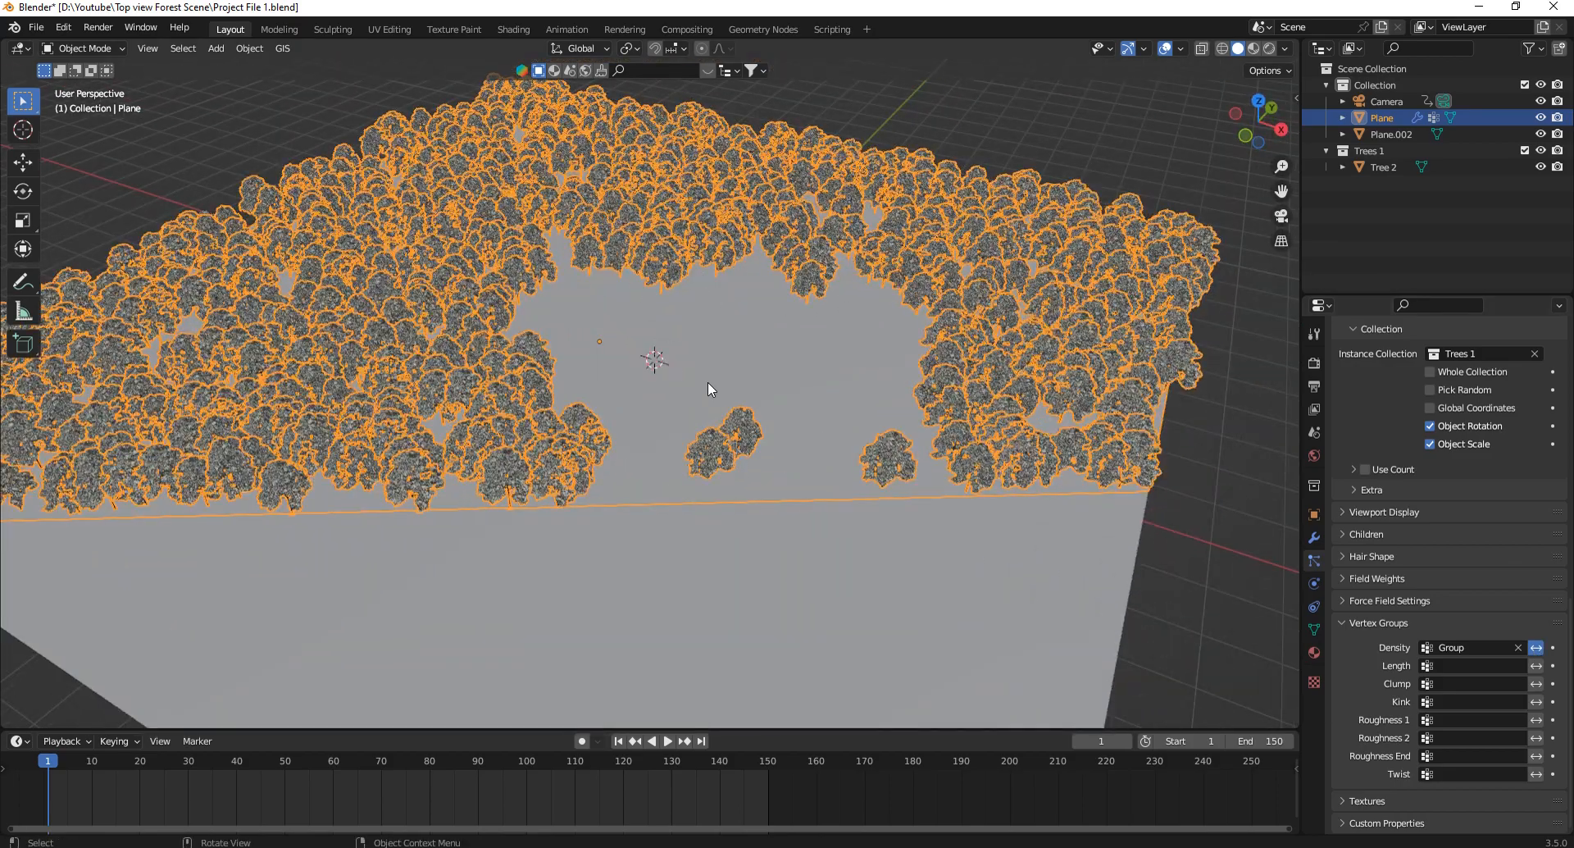
Compare particle seeds through the camera view and set the tree emission seed to 1.
key("KP_0")
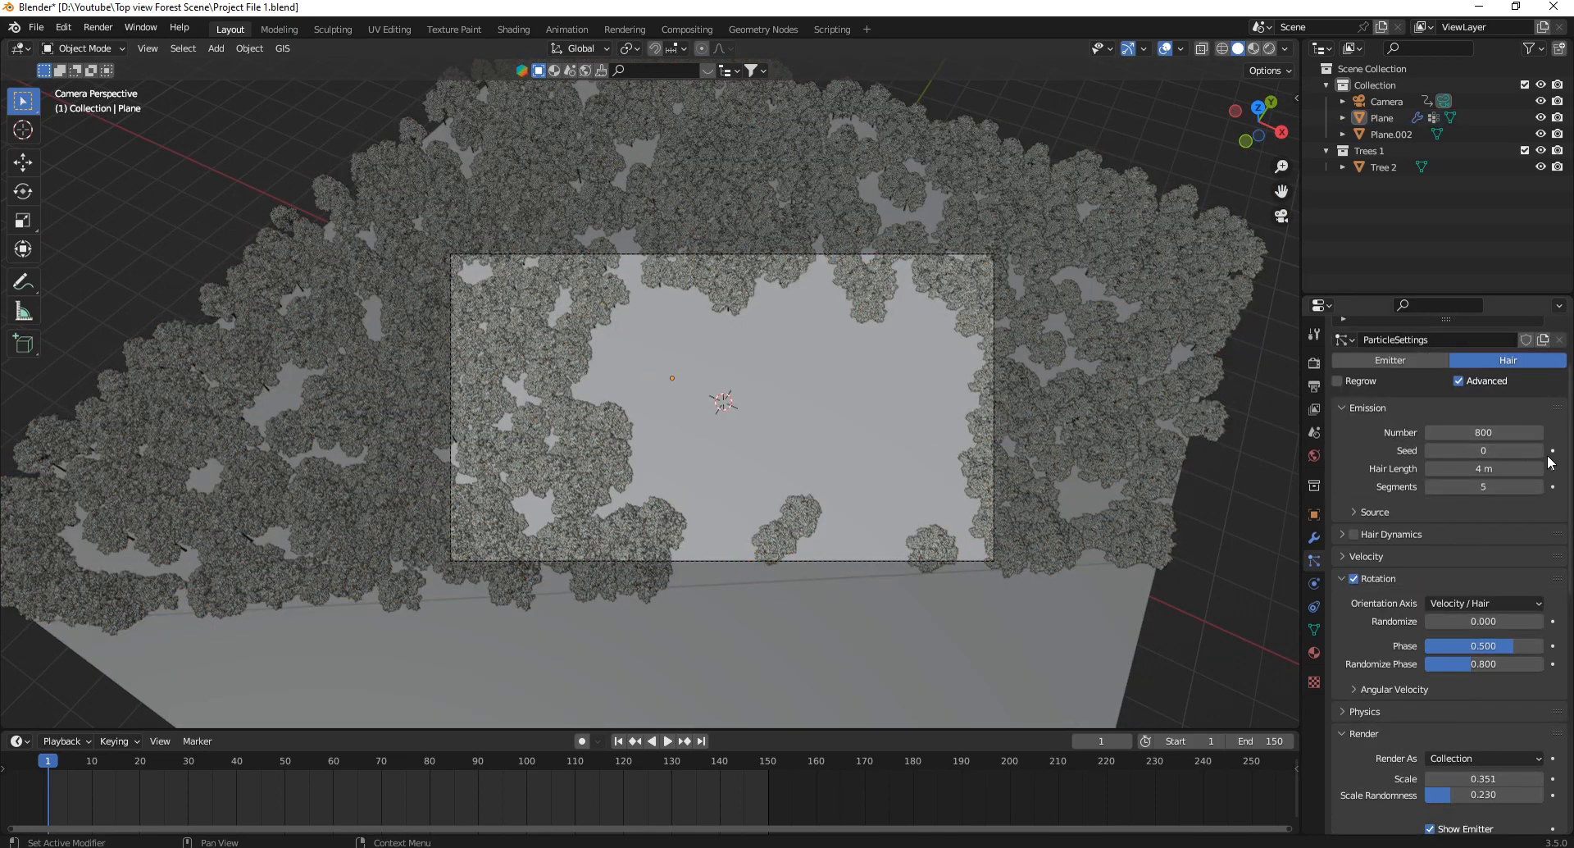
left_click(1538, 451)
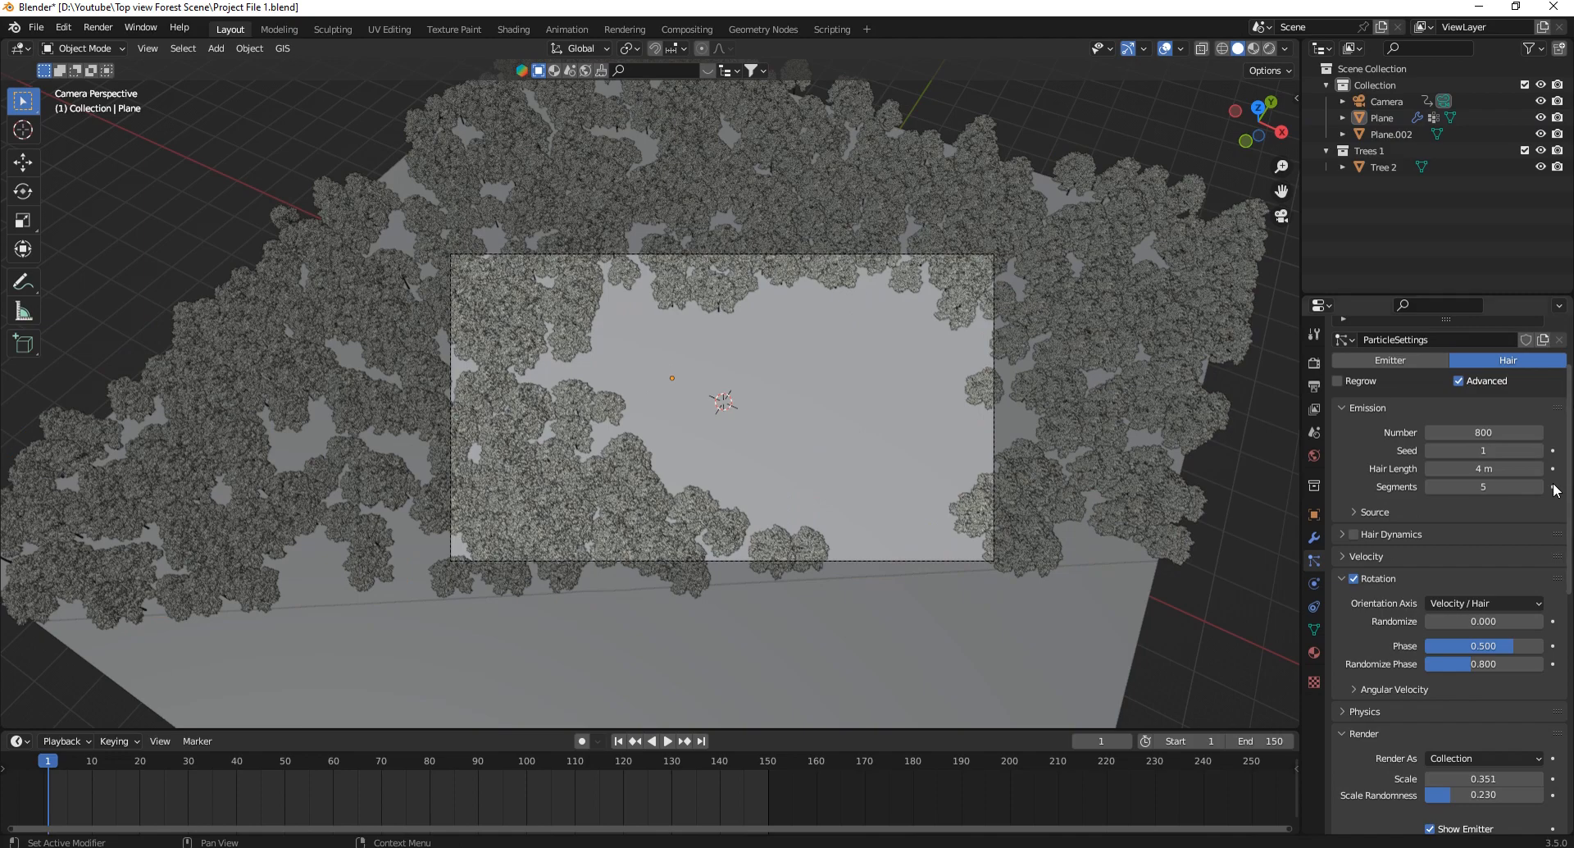
left_click(1540, 451)
left_click(1540, 450)
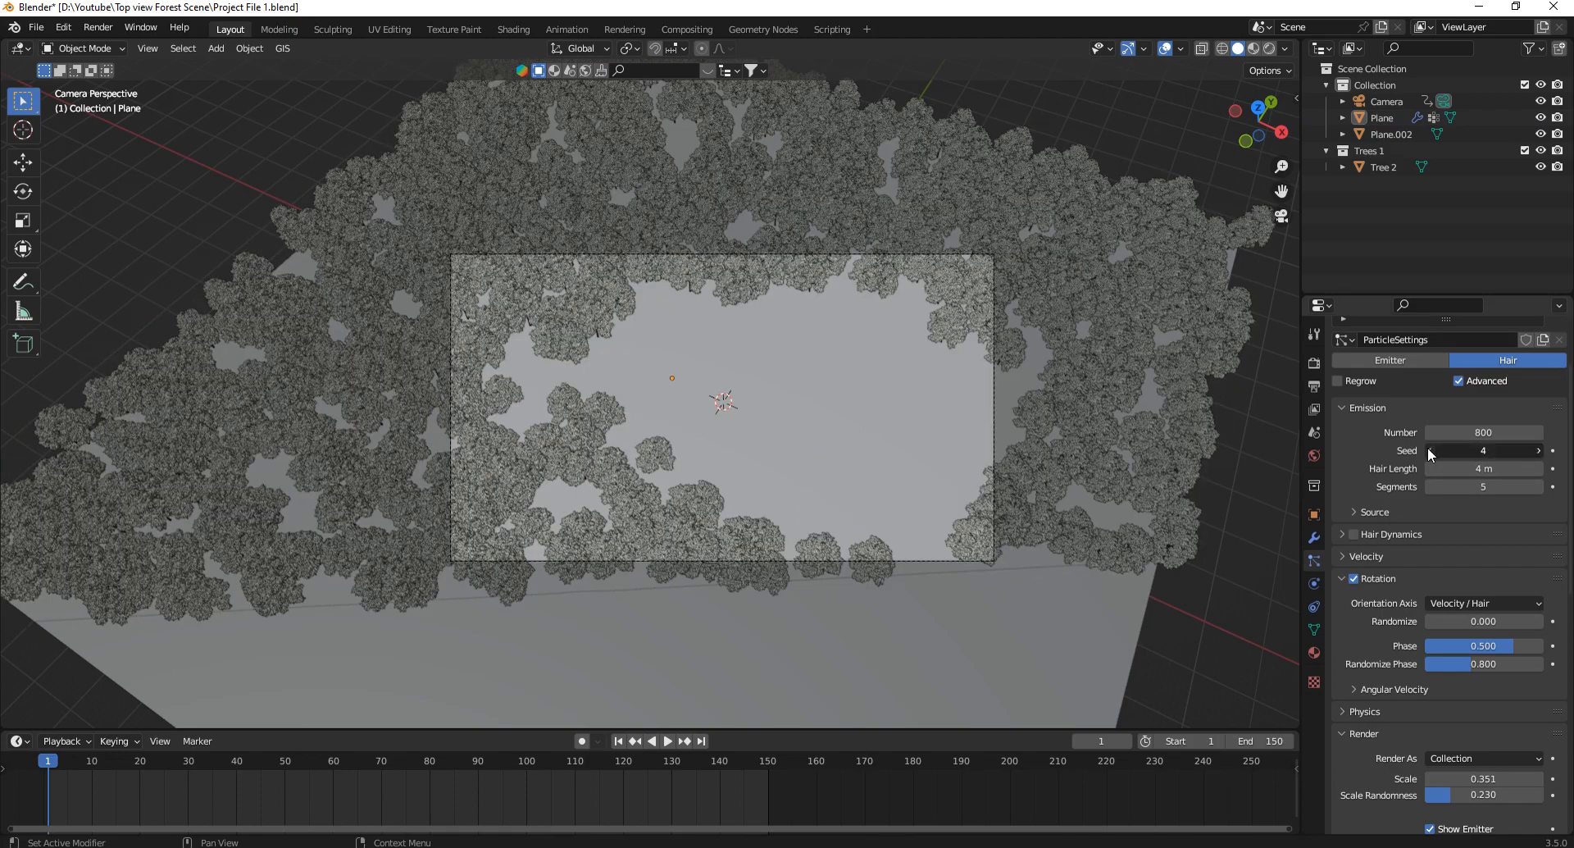
left_click(1428, 450)
left_click(1428, 450)
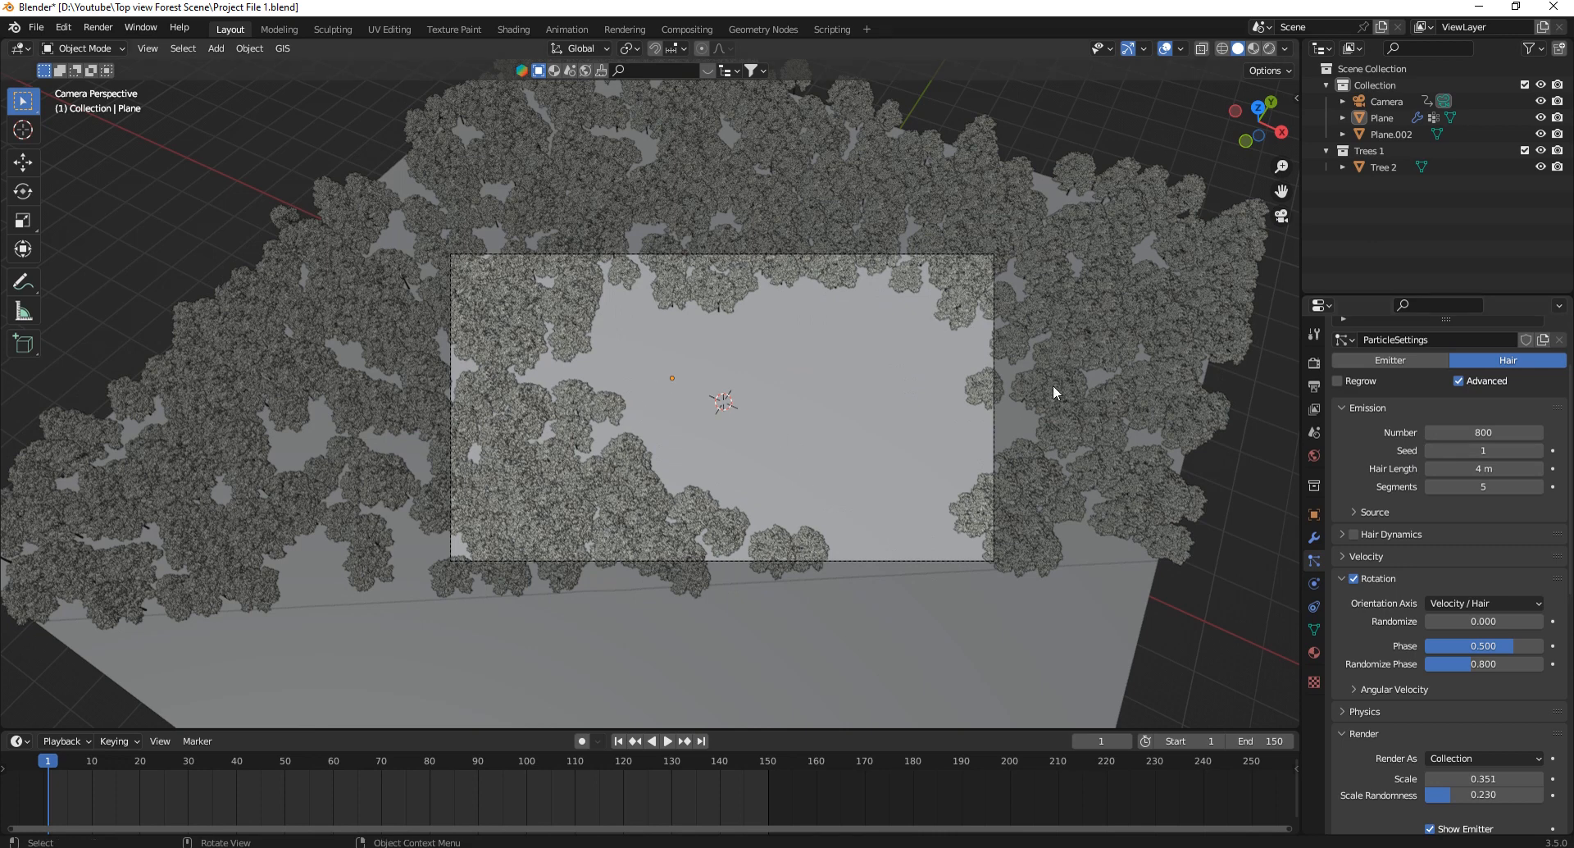
Make a linked duplicate of the source tree beside the plane, moving it along X over the forest and raising it along Z.
left_click(1257, 108)
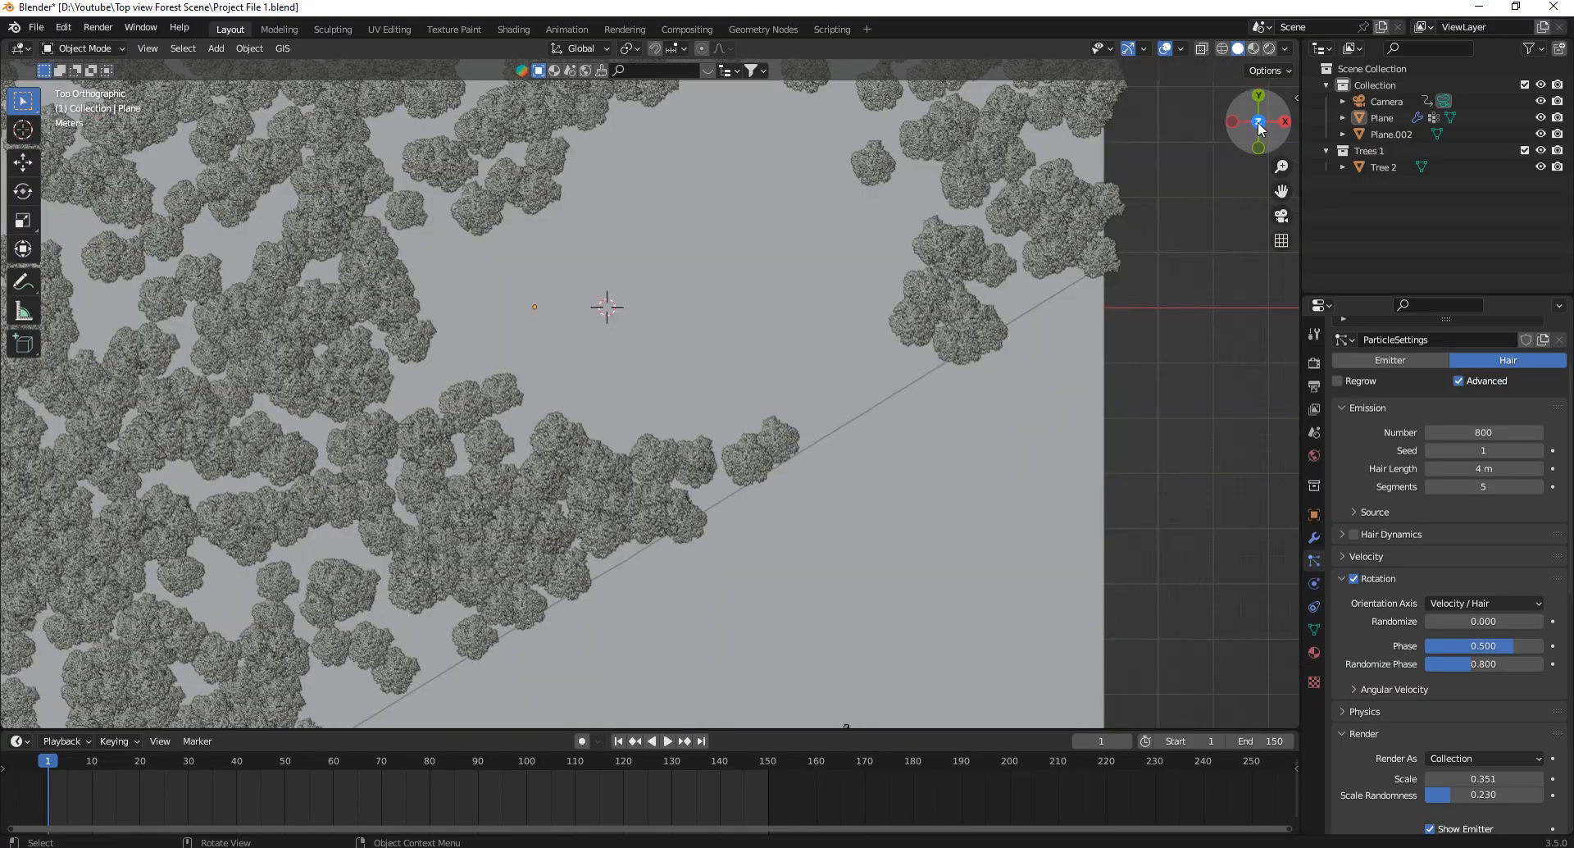
left_click_drag(1260, 125, 1166, 687)
scroll(956, 420, "down", 4)
scroll(529, 256, "up", 4)
scroll(574, 283, "up", 2)
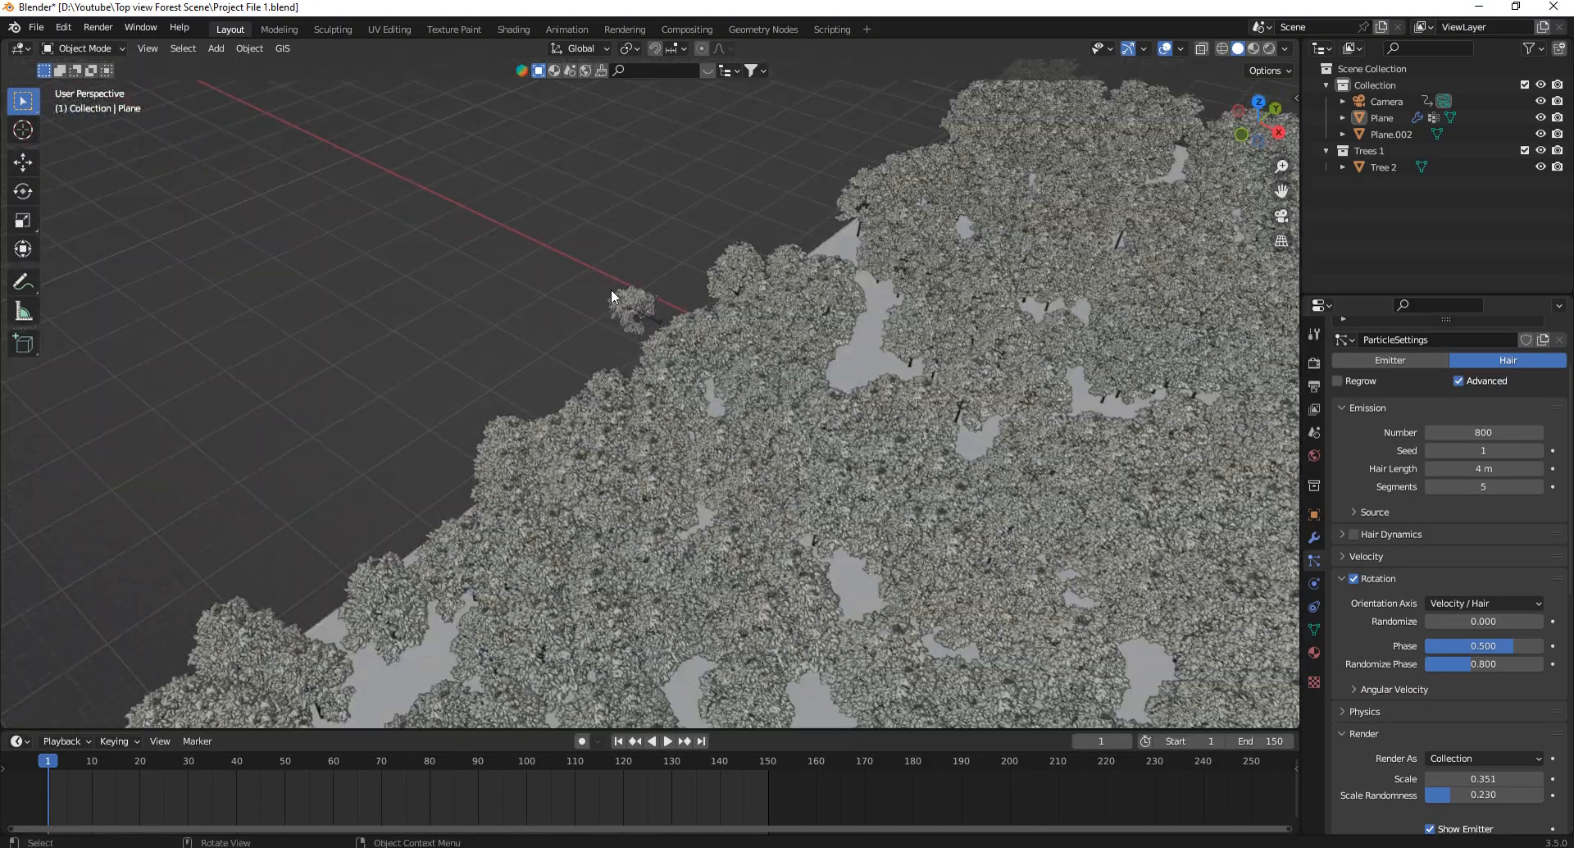
left_click(630, 305)
scroll(648, 312, "down", 3)
key("alt+d")
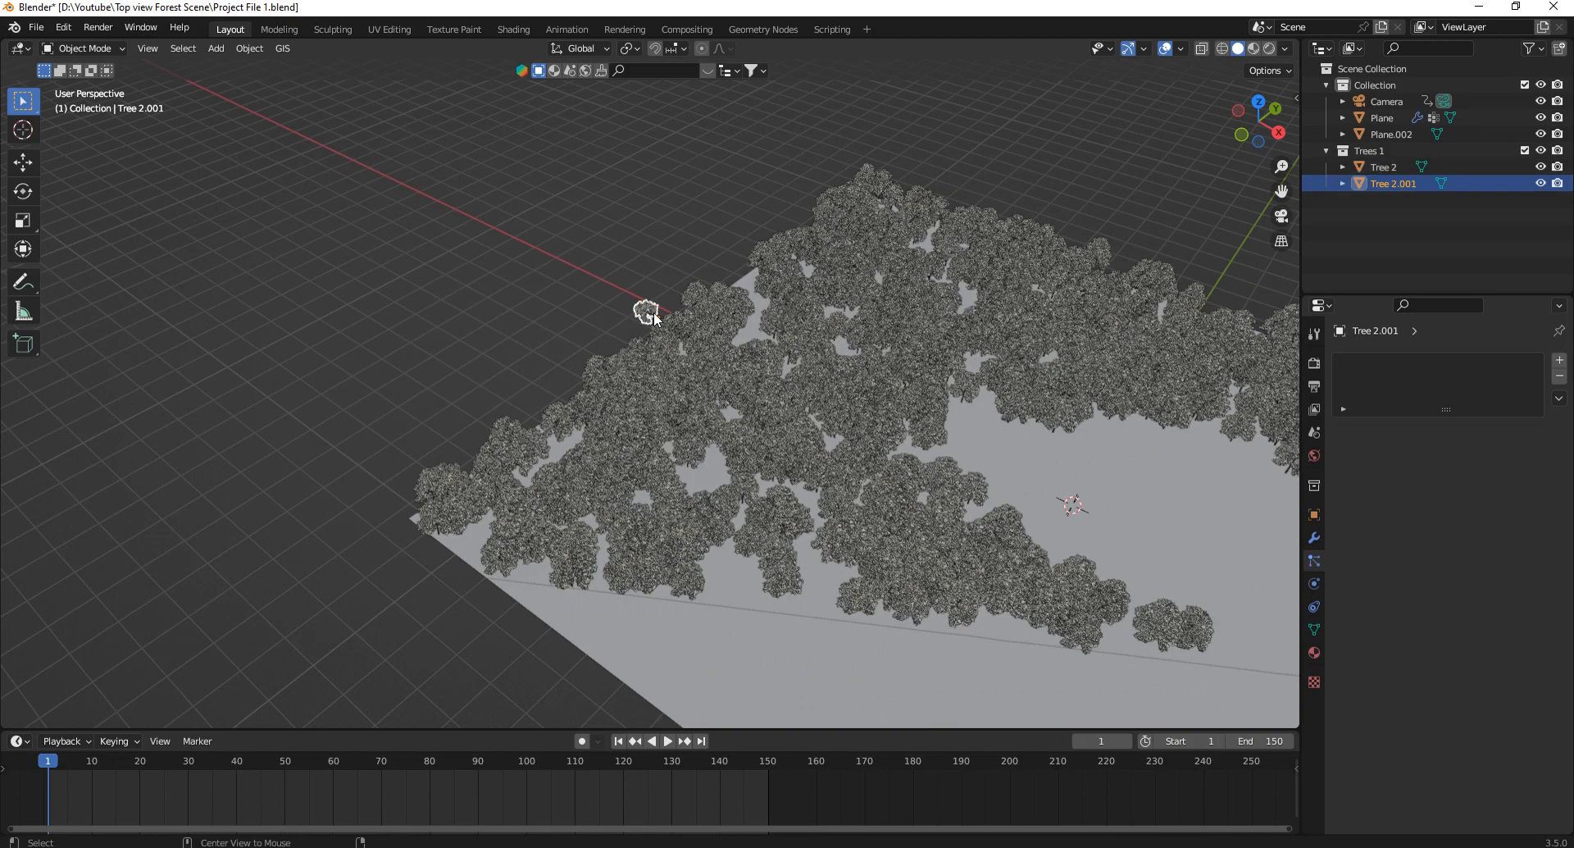
key("x")
left_click(902, 449)
key("g")
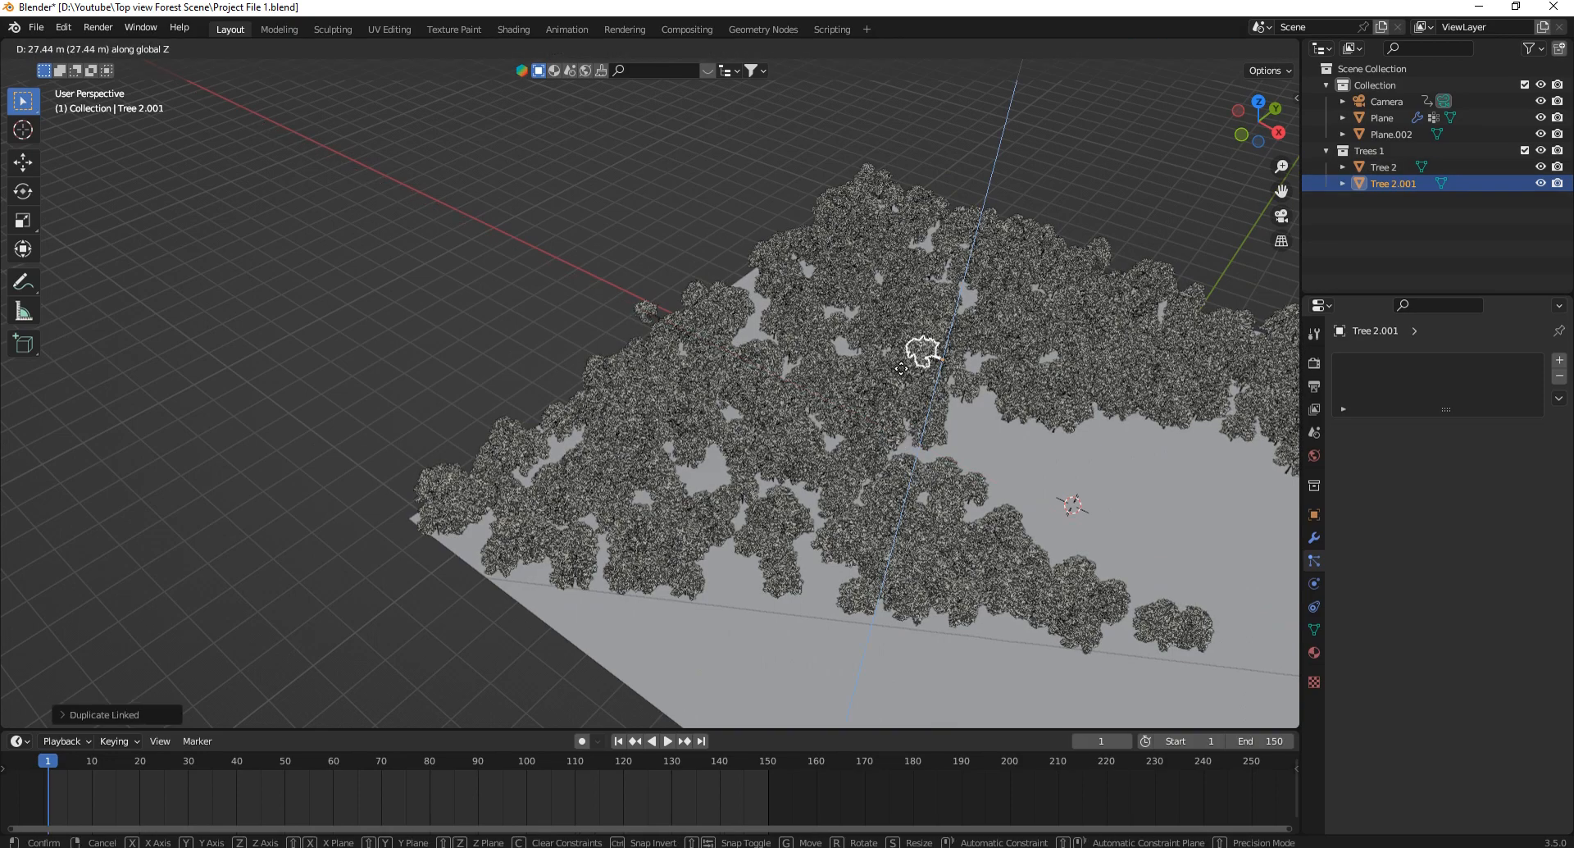
left_click(922, 379)
Try to rotate the duplicated tree 90° about the global Y axis.
scroll(956, 342, "up", 3)
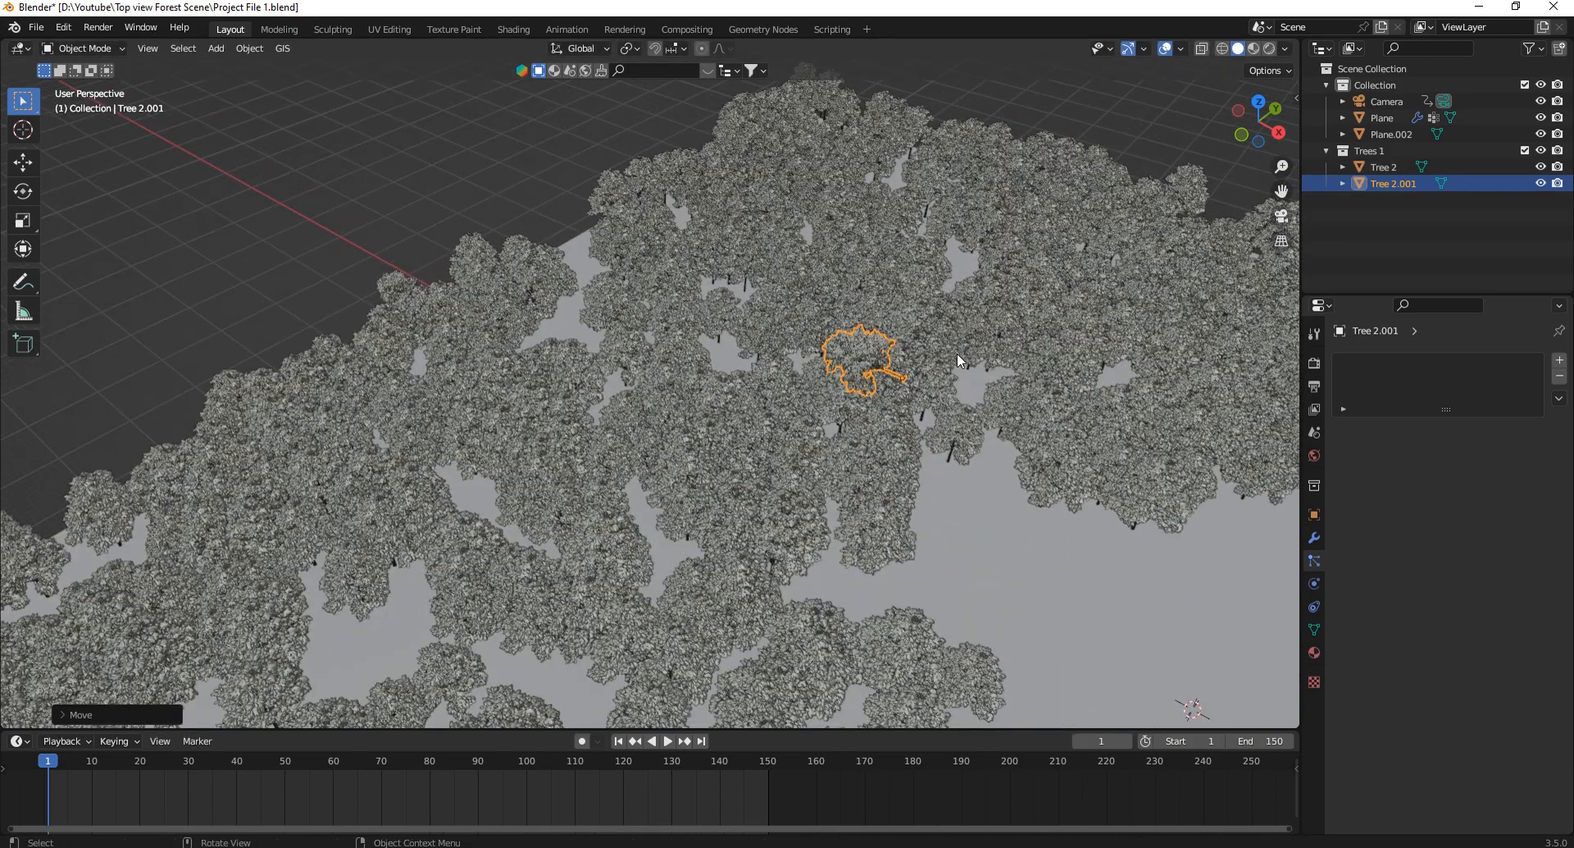
key("r")
key("y")
key("9")
key("0")
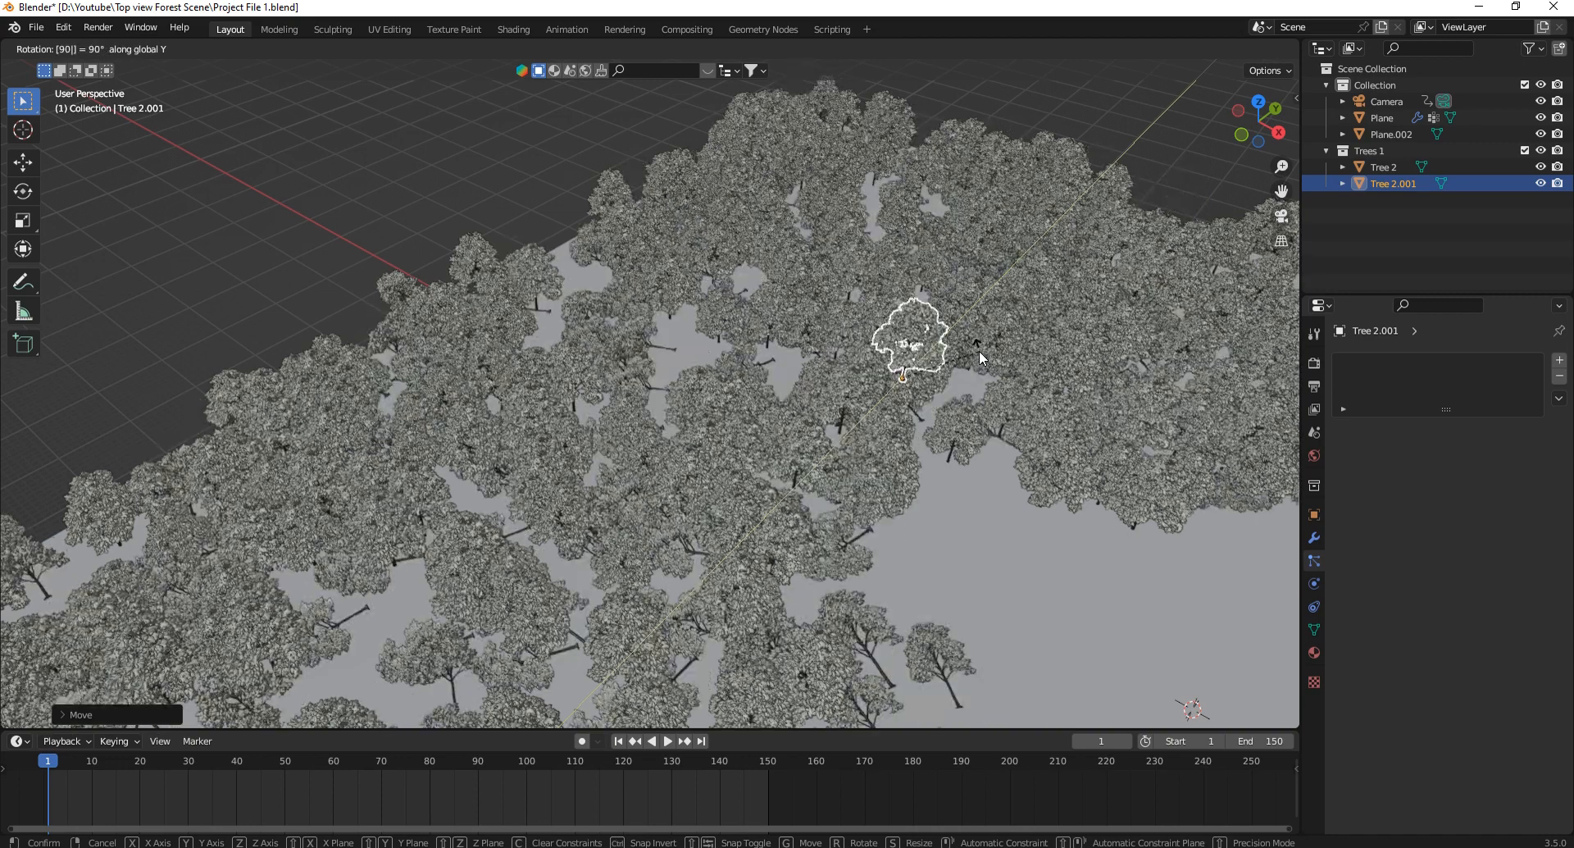
key("Return")
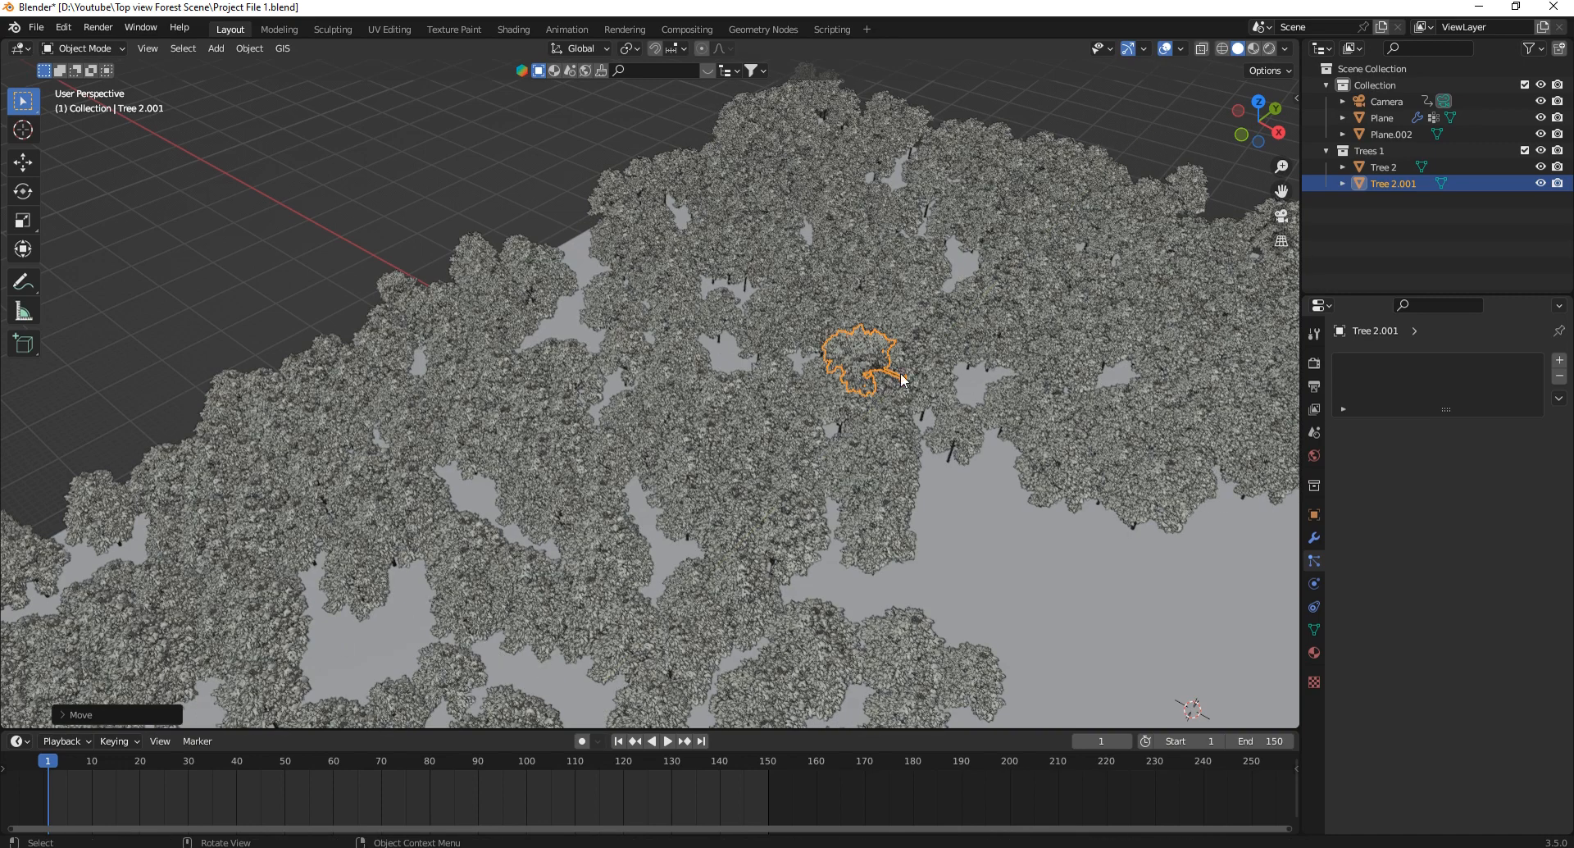
Move the duplicated tree out of Trees 1 into the collection named Collection.
key("m")
key("Escape")
key("m")
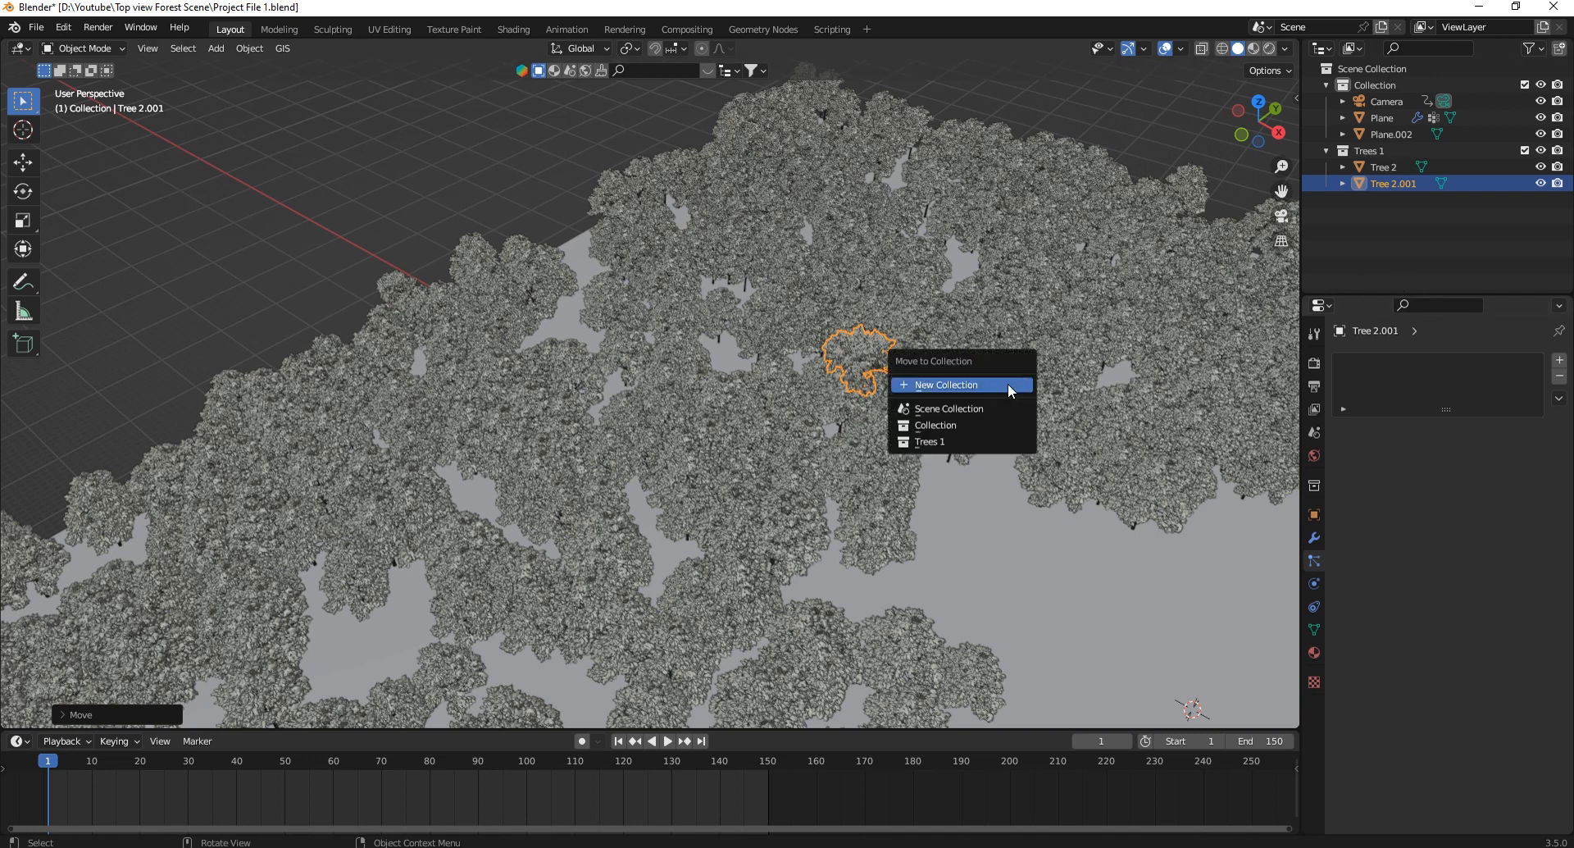
left_click(941, 426)
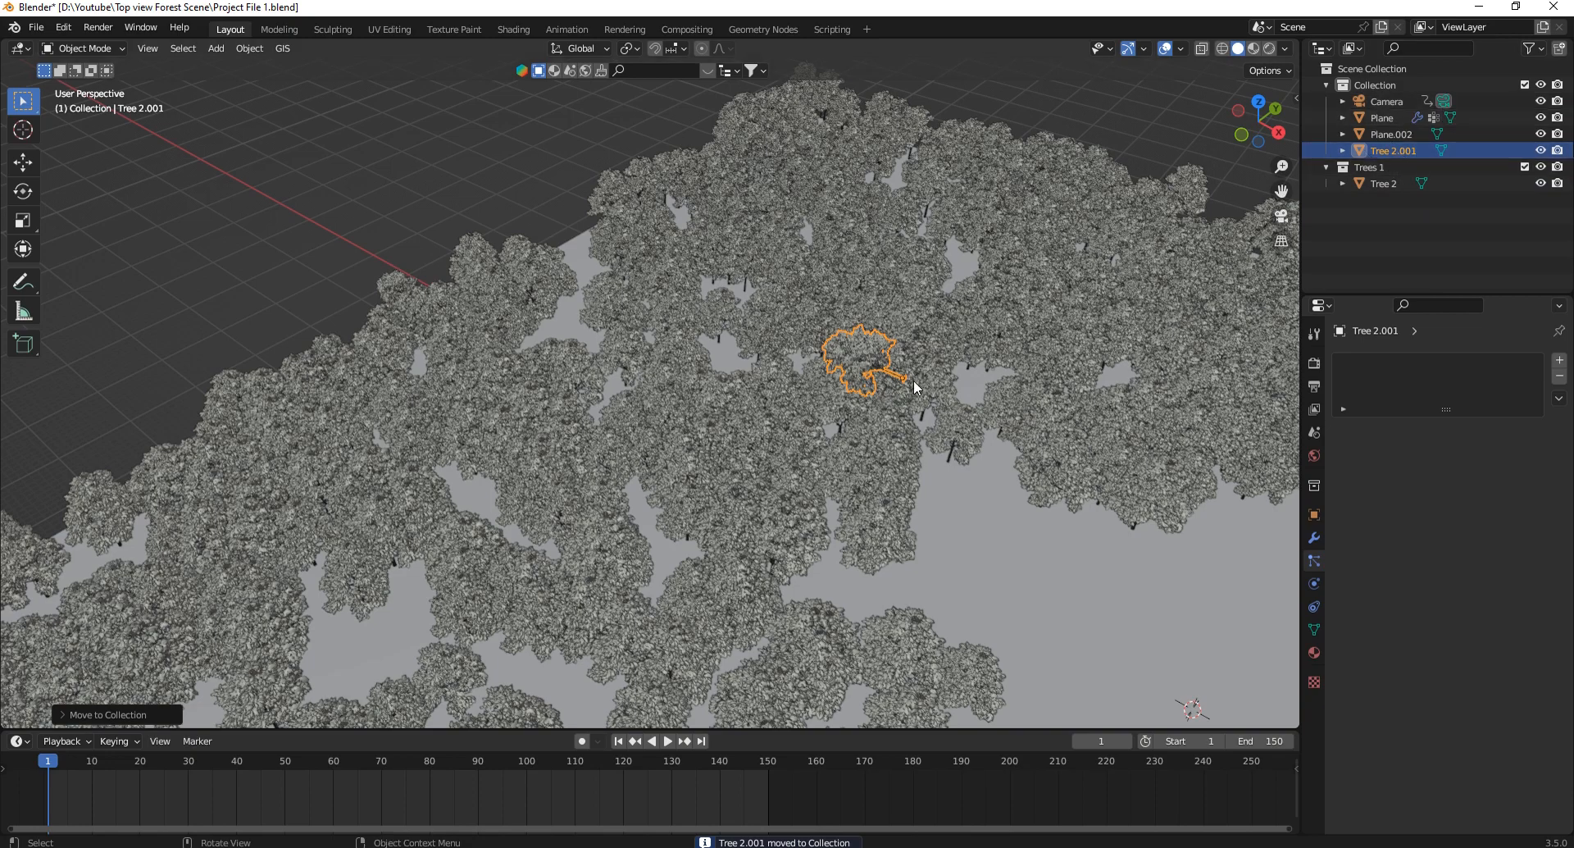
Rotate the duplicated tree 90° about the global Y axis and enlarge it to about 1.6 times its size.
type("ry90")
key("Return")
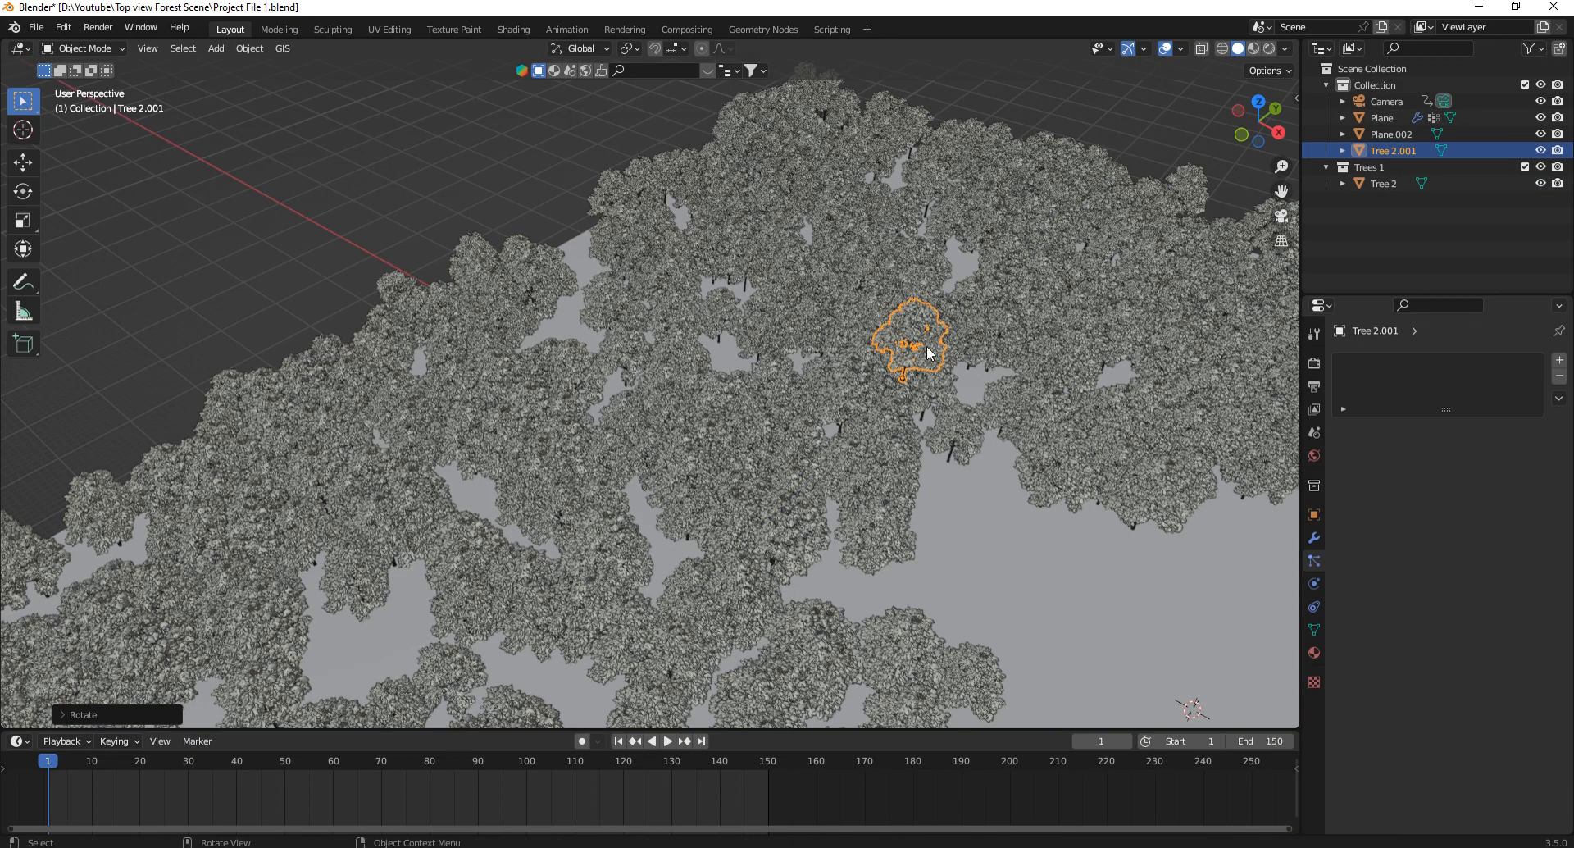
scroll(929, 352, "down", 6)
scroll(845, 293, "up", 5)
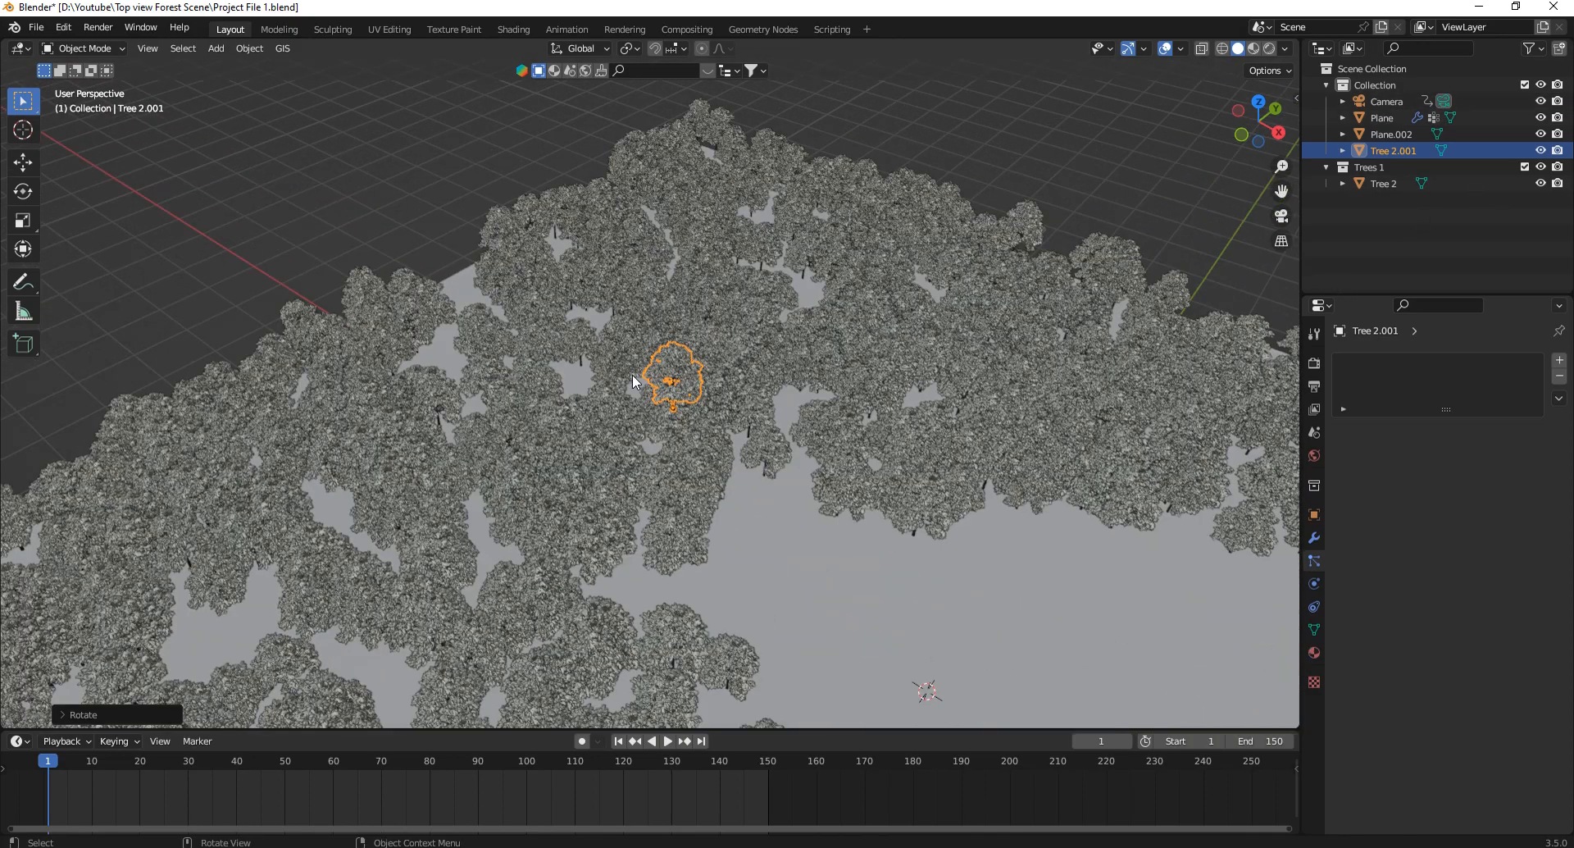
key("s")
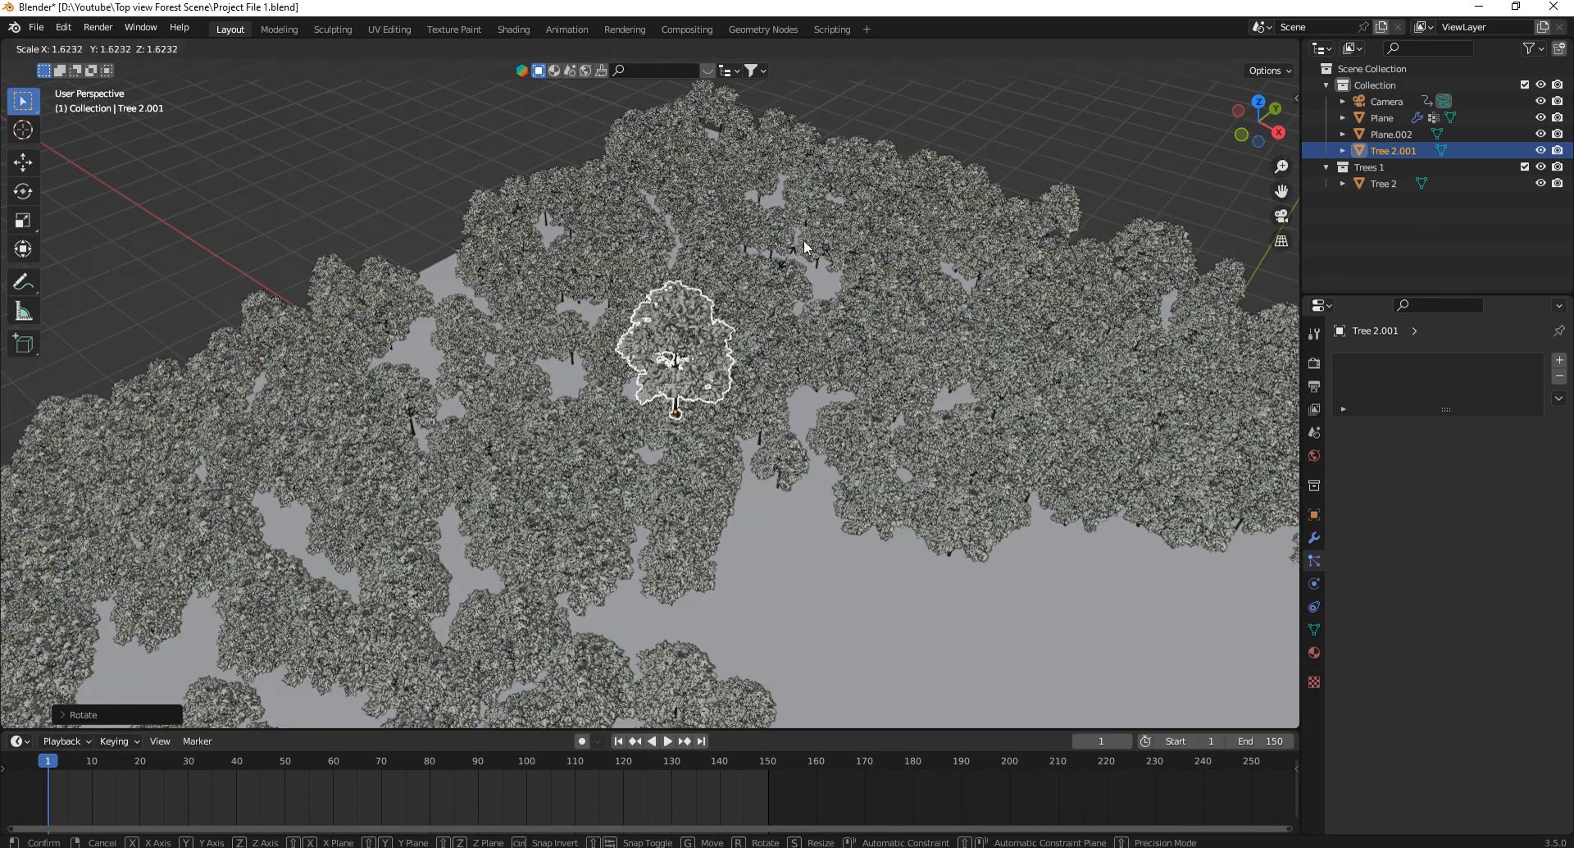
left_click(807, 221)
Lower the enlarged tree along Z until the base of its trunk stands on the ground plane.
scroll(806, 214, "down", 5)
scroll(805, 254, "up", 7)
key("g")
key("z")
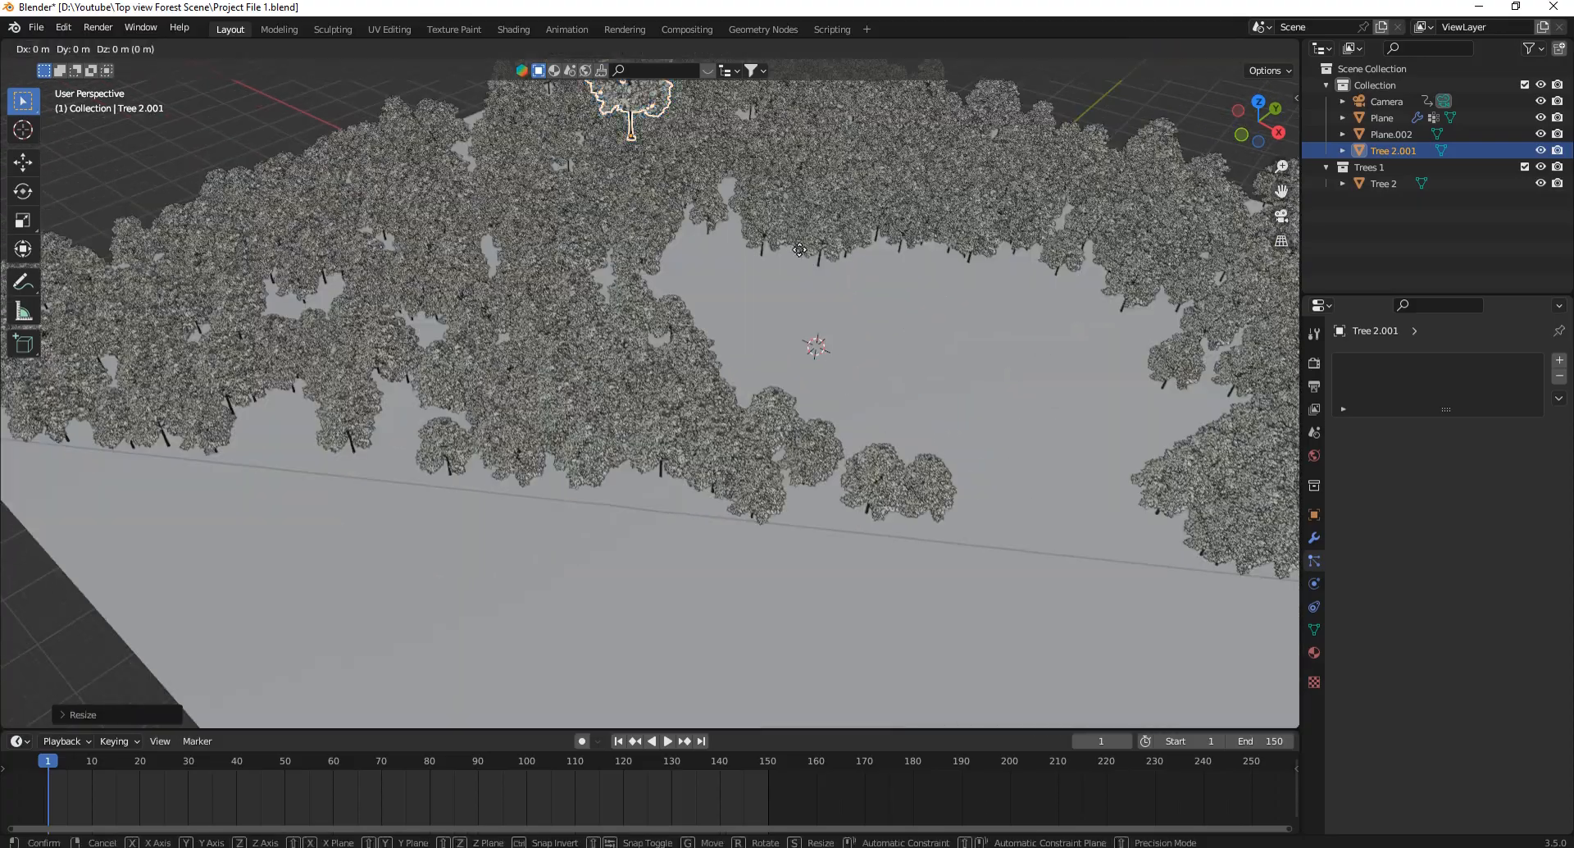
left_click(797, 386)
left_click_drag(1255, 121, 822, 416)
scroll(828, 389, "up", 4)
key("g")
key("z")
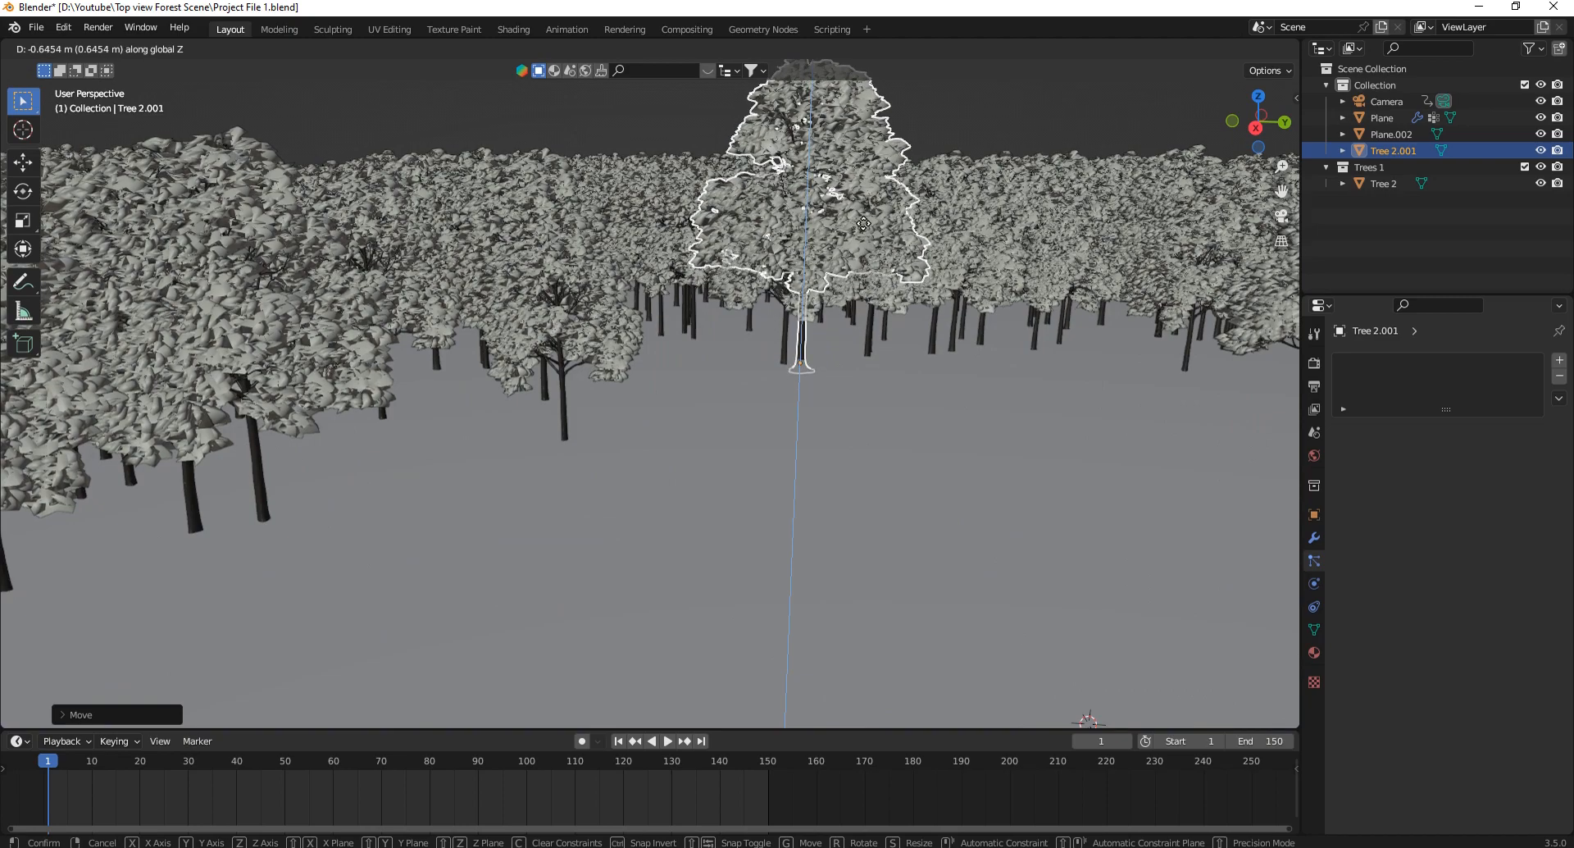
left_click(861, 129)
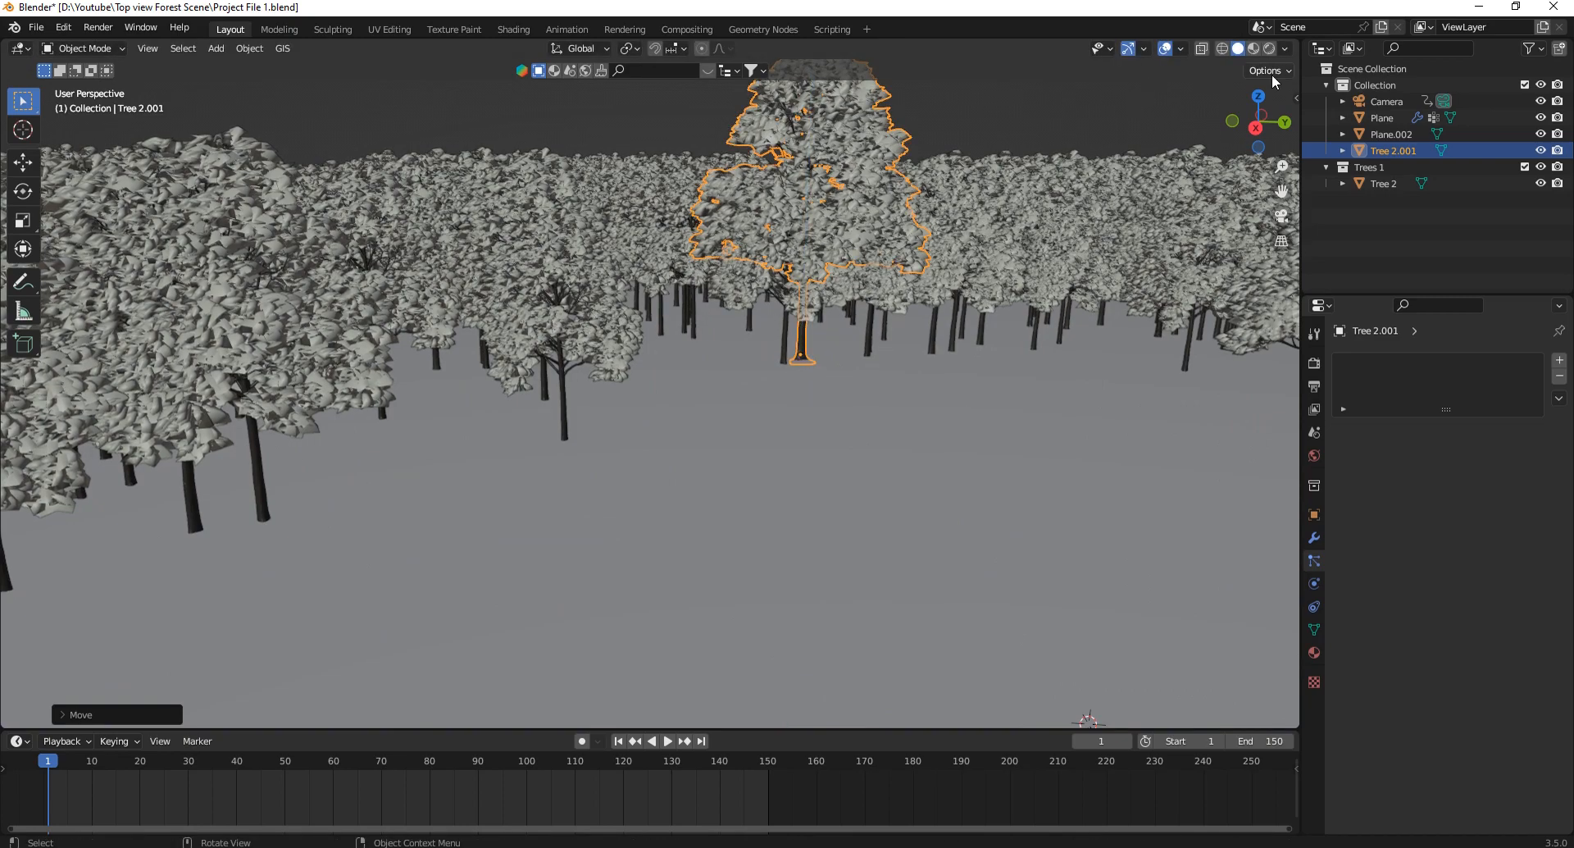
In the camera view, move the tree horizontally about 10 m with Z locked, to the left edge of the clearing.
left_click_drag(1260, 121, 1247, 110)
left_click(1257, 96)
scroll(855, 396, "down", 11)
key("KP_0")
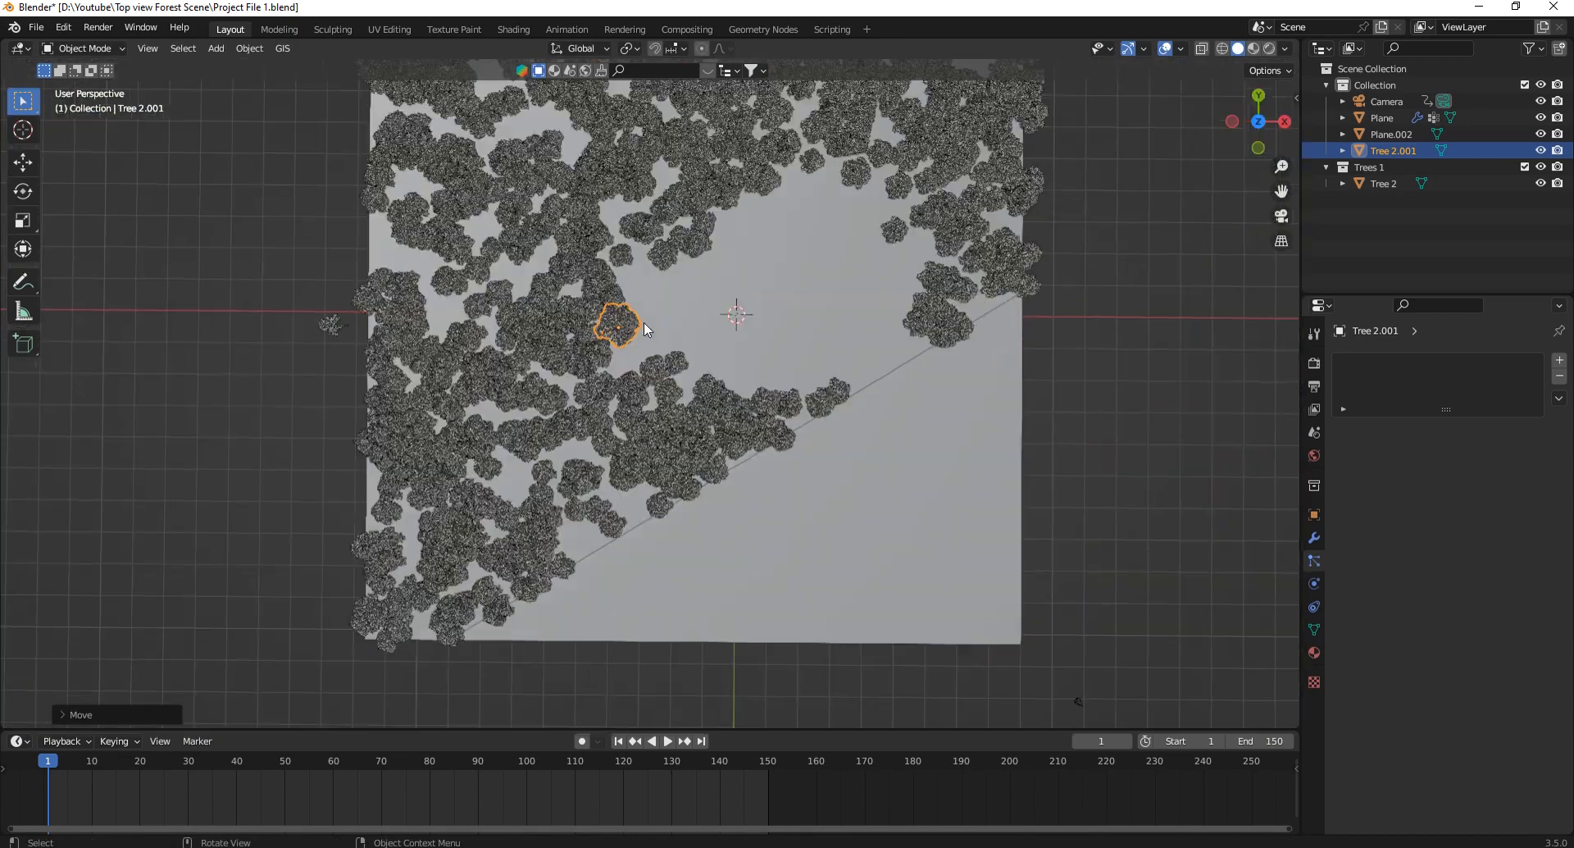
scroll(566, 327, "up", 4)
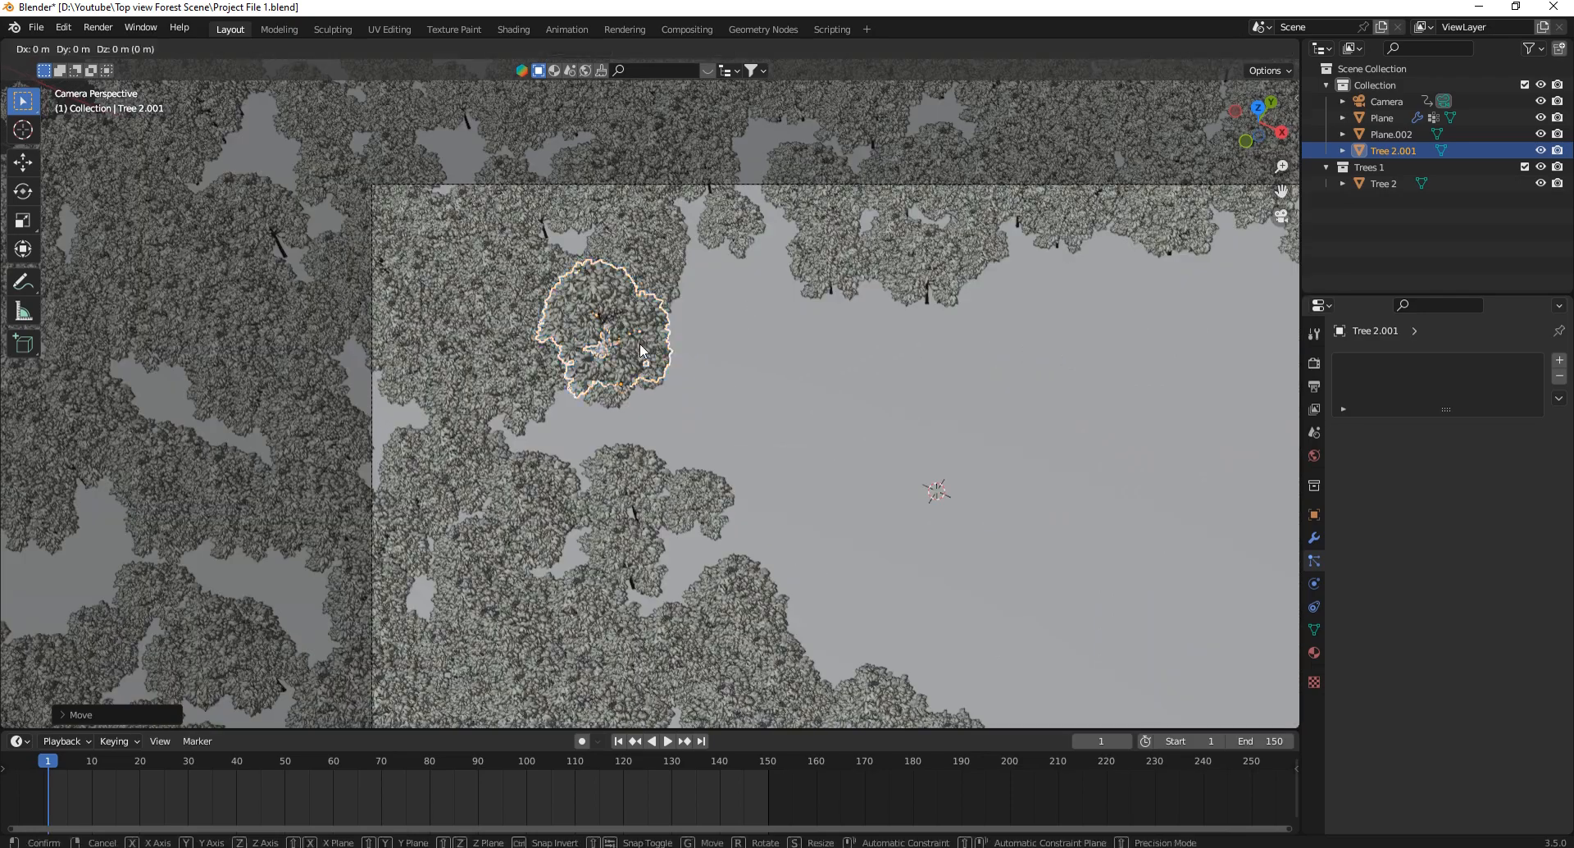
scroll(670, 309, "down", 4)
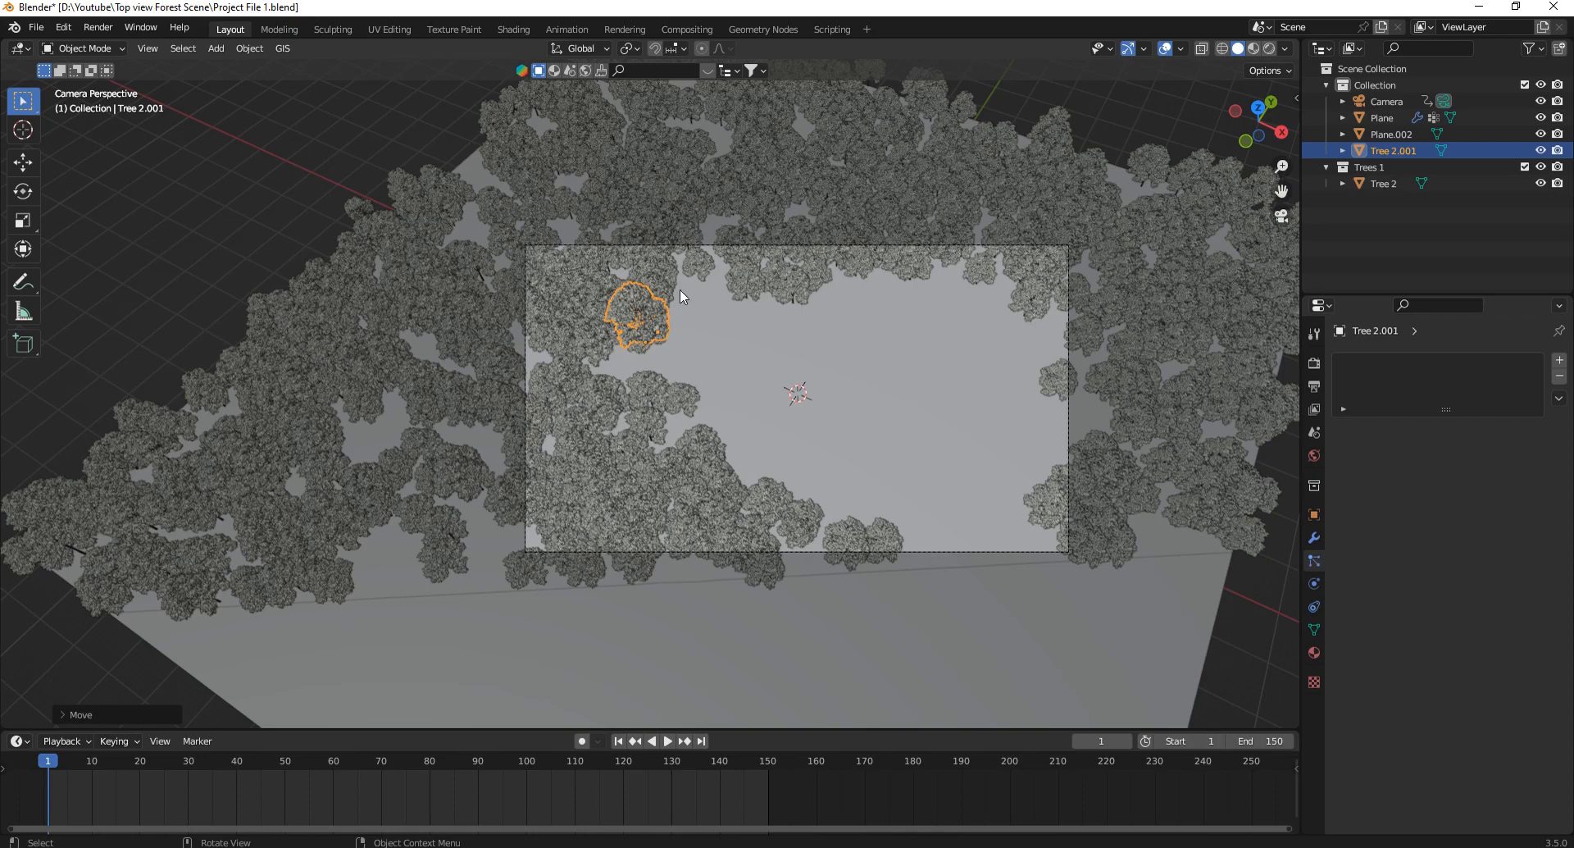
scroll(640, 304, "up", 3)
scroll(537, 292, "down", 2)
scroll(610, 308, "up", 2)
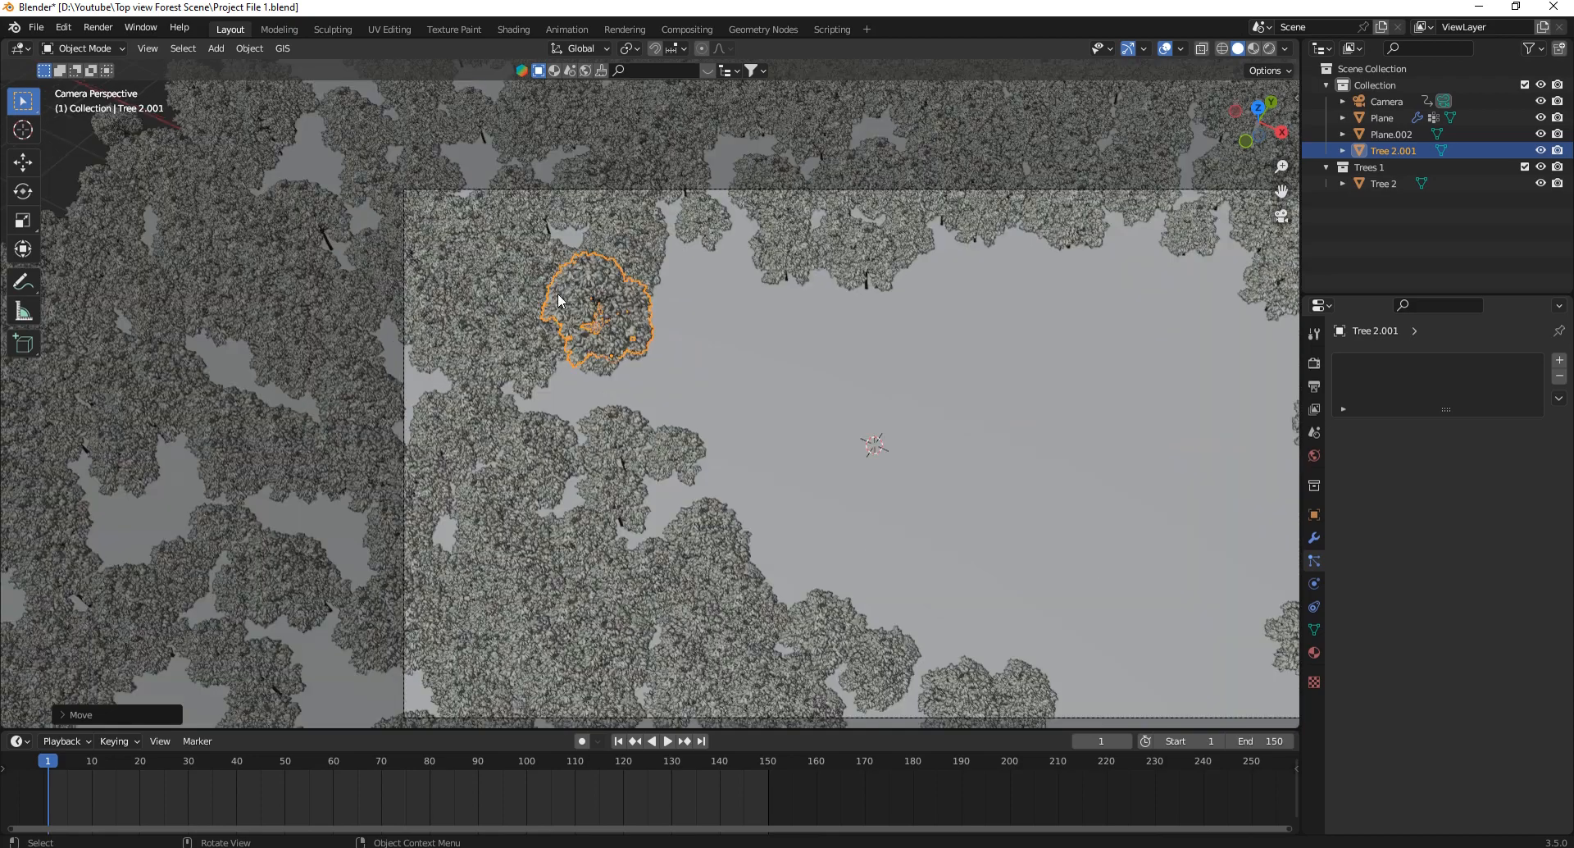
key("g")
key("shift+z")
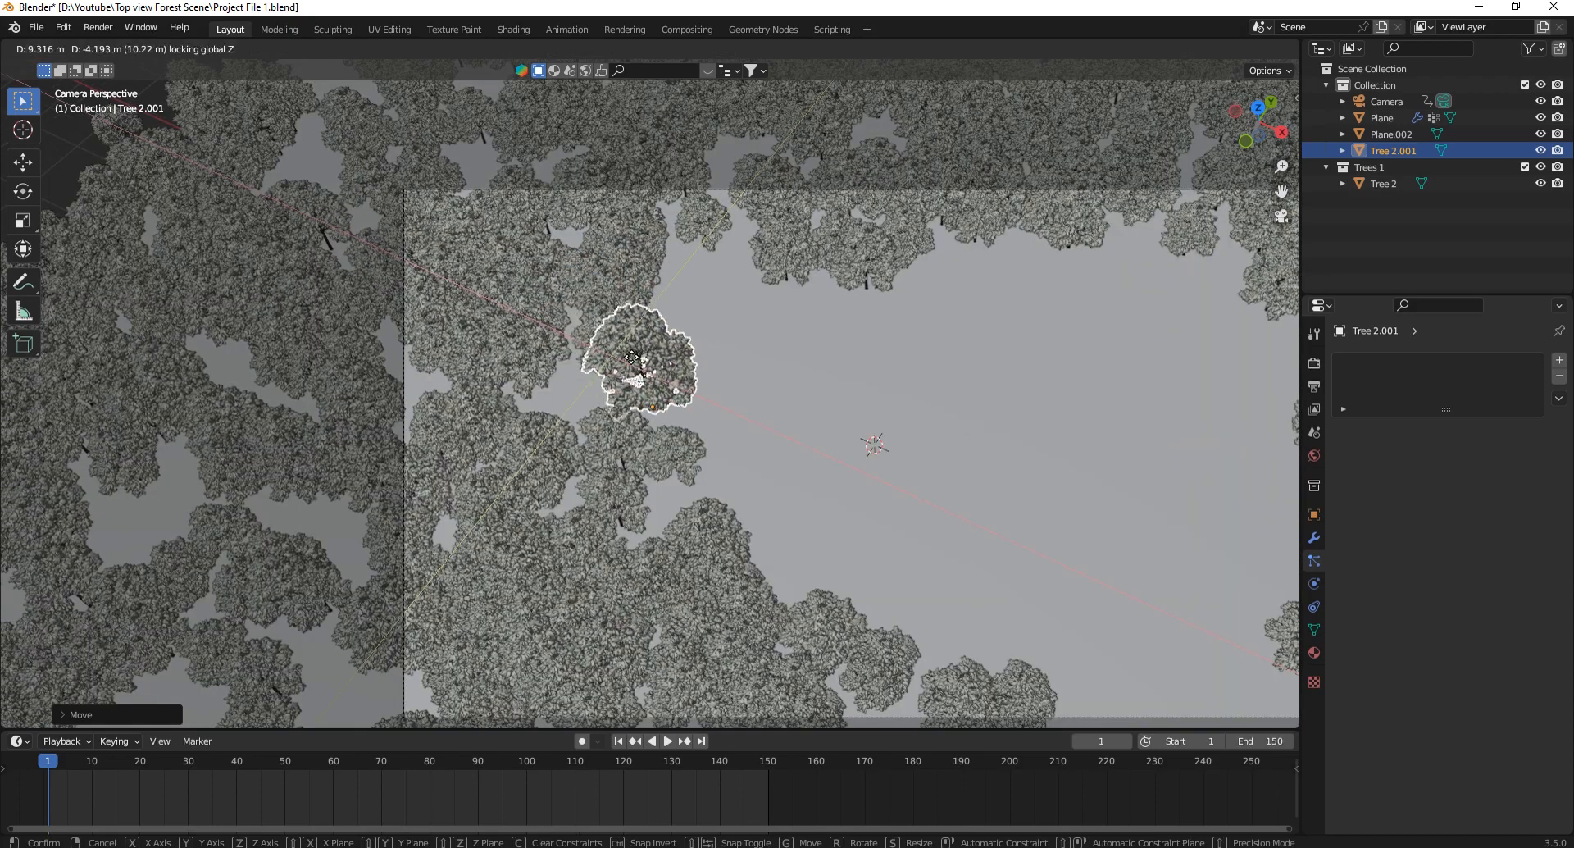
left_click(632, 357)
Enlarge the tree at the clearing's left edge further so it stands out from the scattered trees.
scroll(643, 287, "down", 1)
key("s")
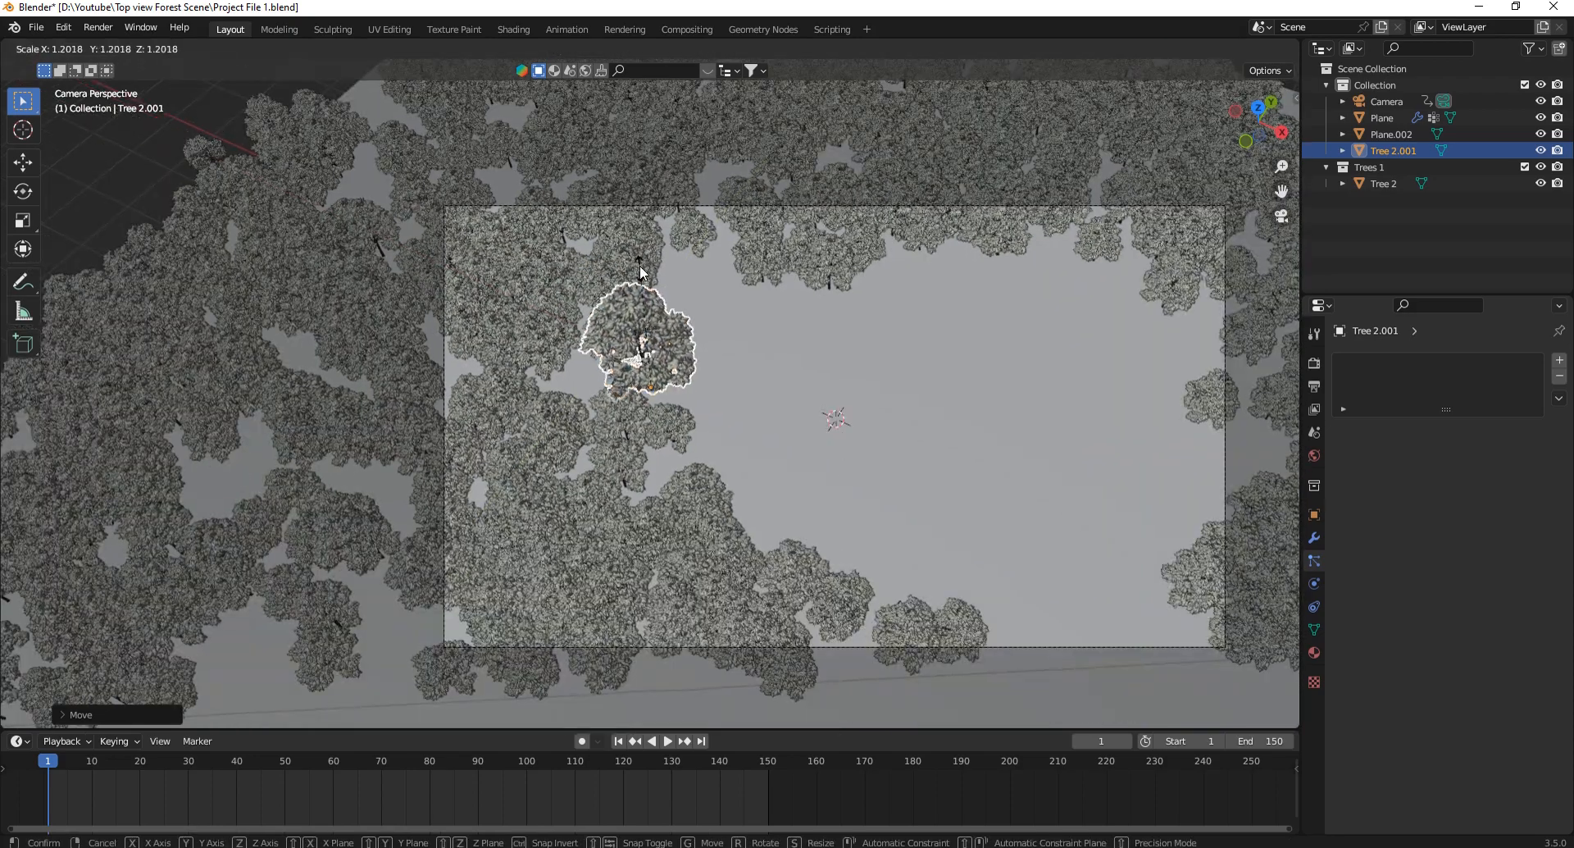
left_click(557, 280)
scroll(623, 312, "down", 2)
scroll(657, 304, "up", 2)
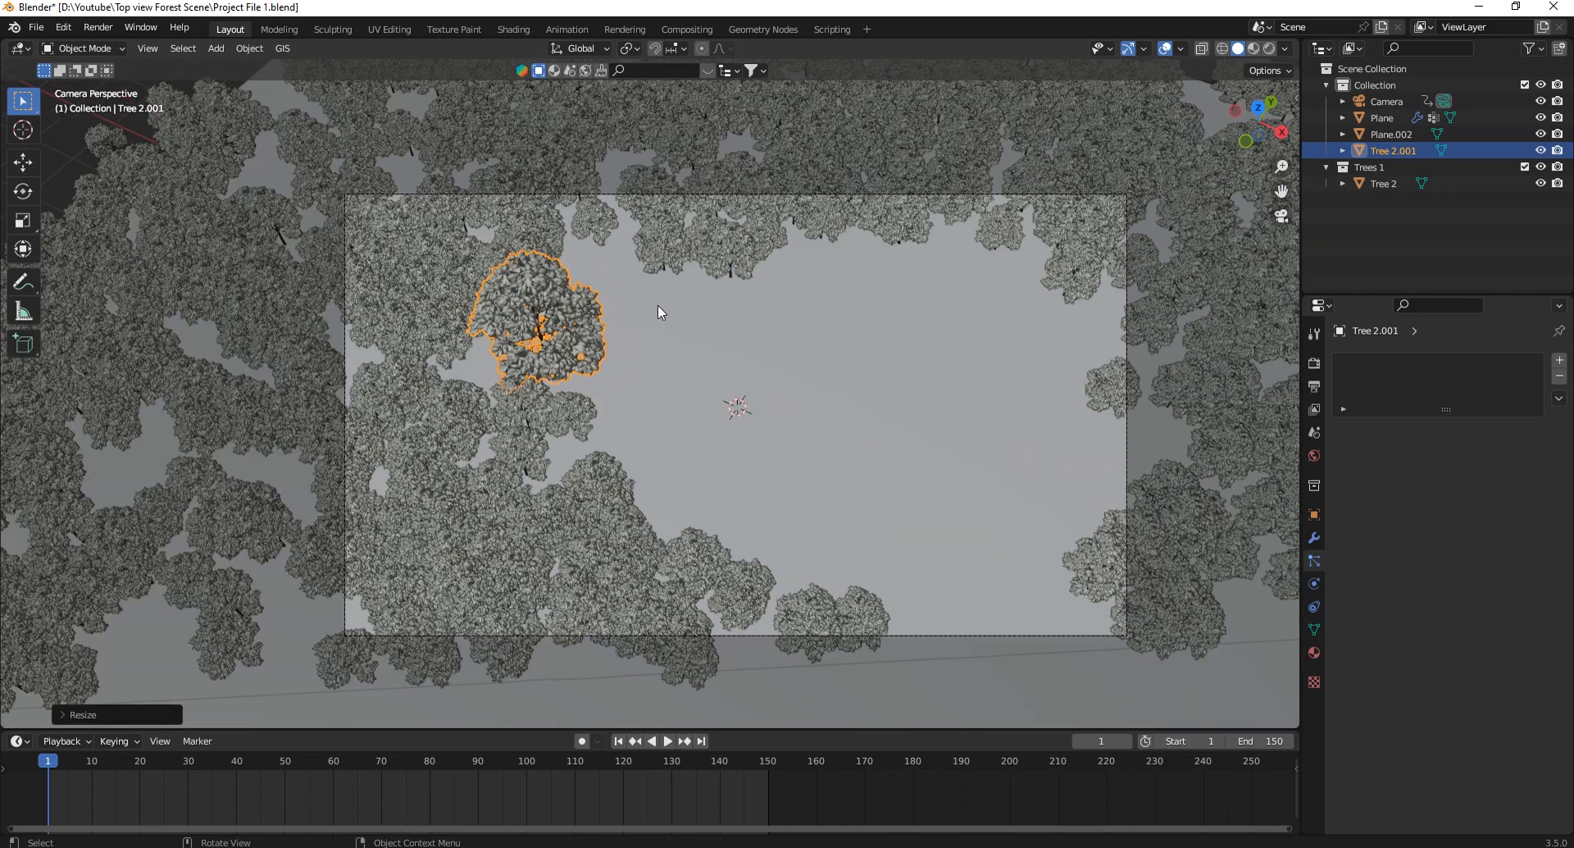
Place linked duplicates of the large tree at the camera frame's lower-left corner and right edge with Z locked, shrinking the right one slightly.
key("alt+d")
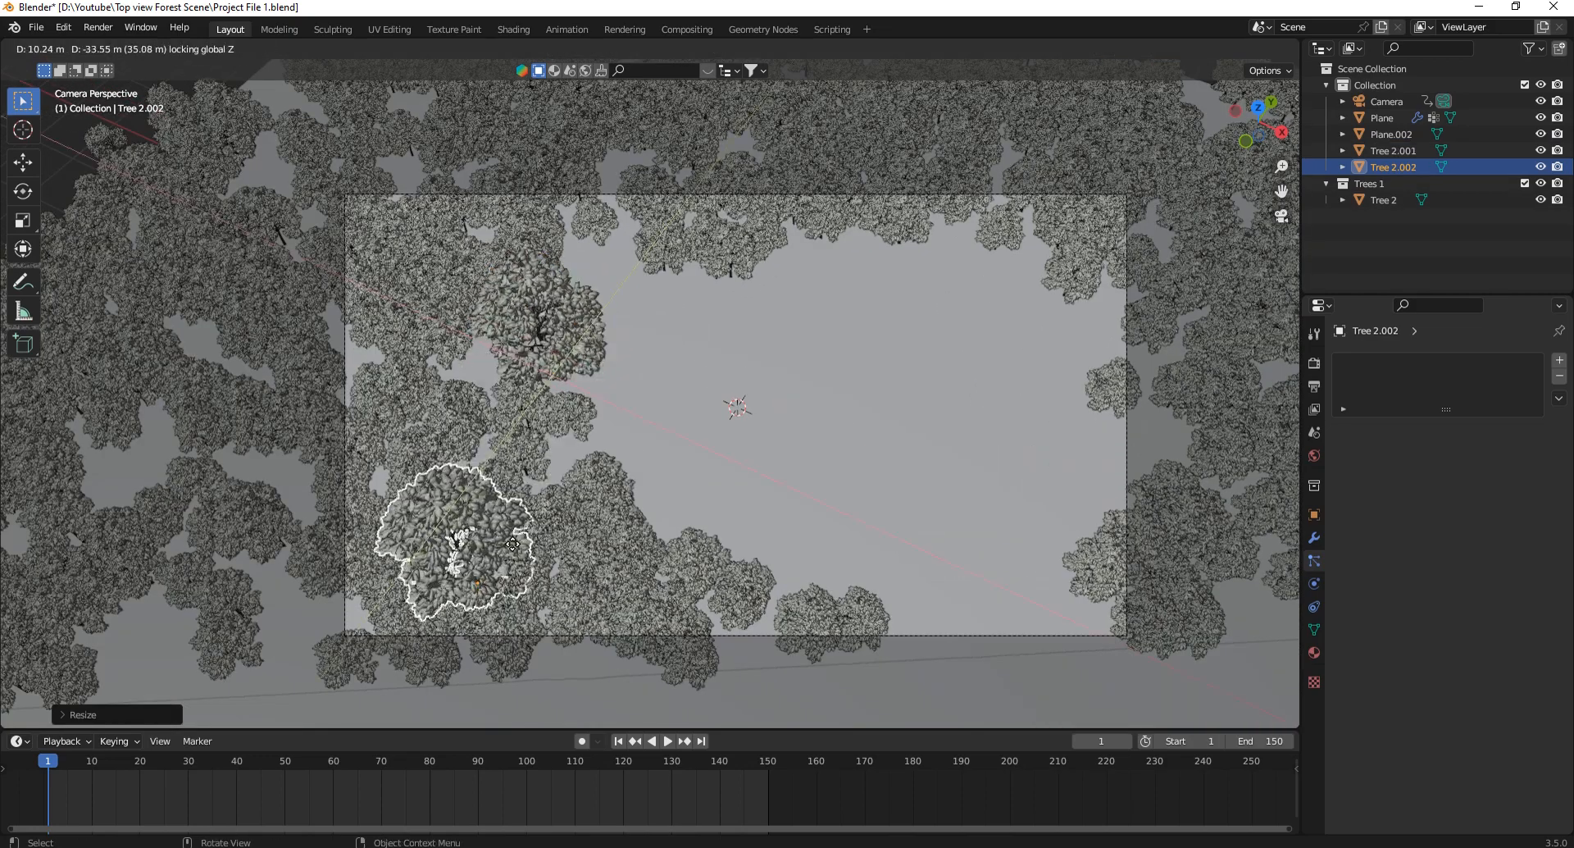
left_click(501, 562)
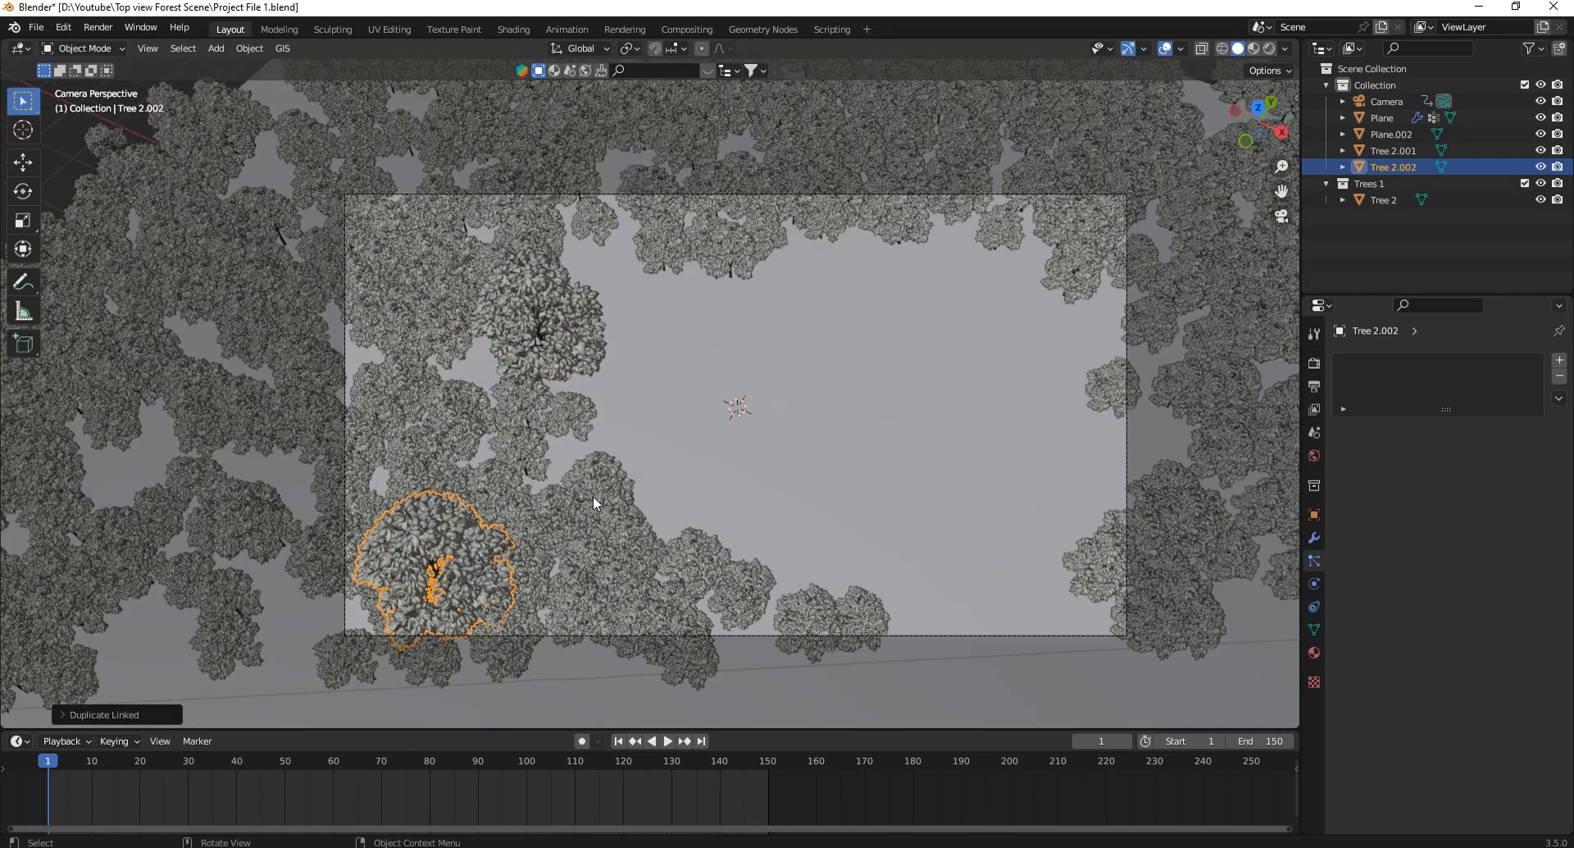
key("alt+d")
key("shift+z")
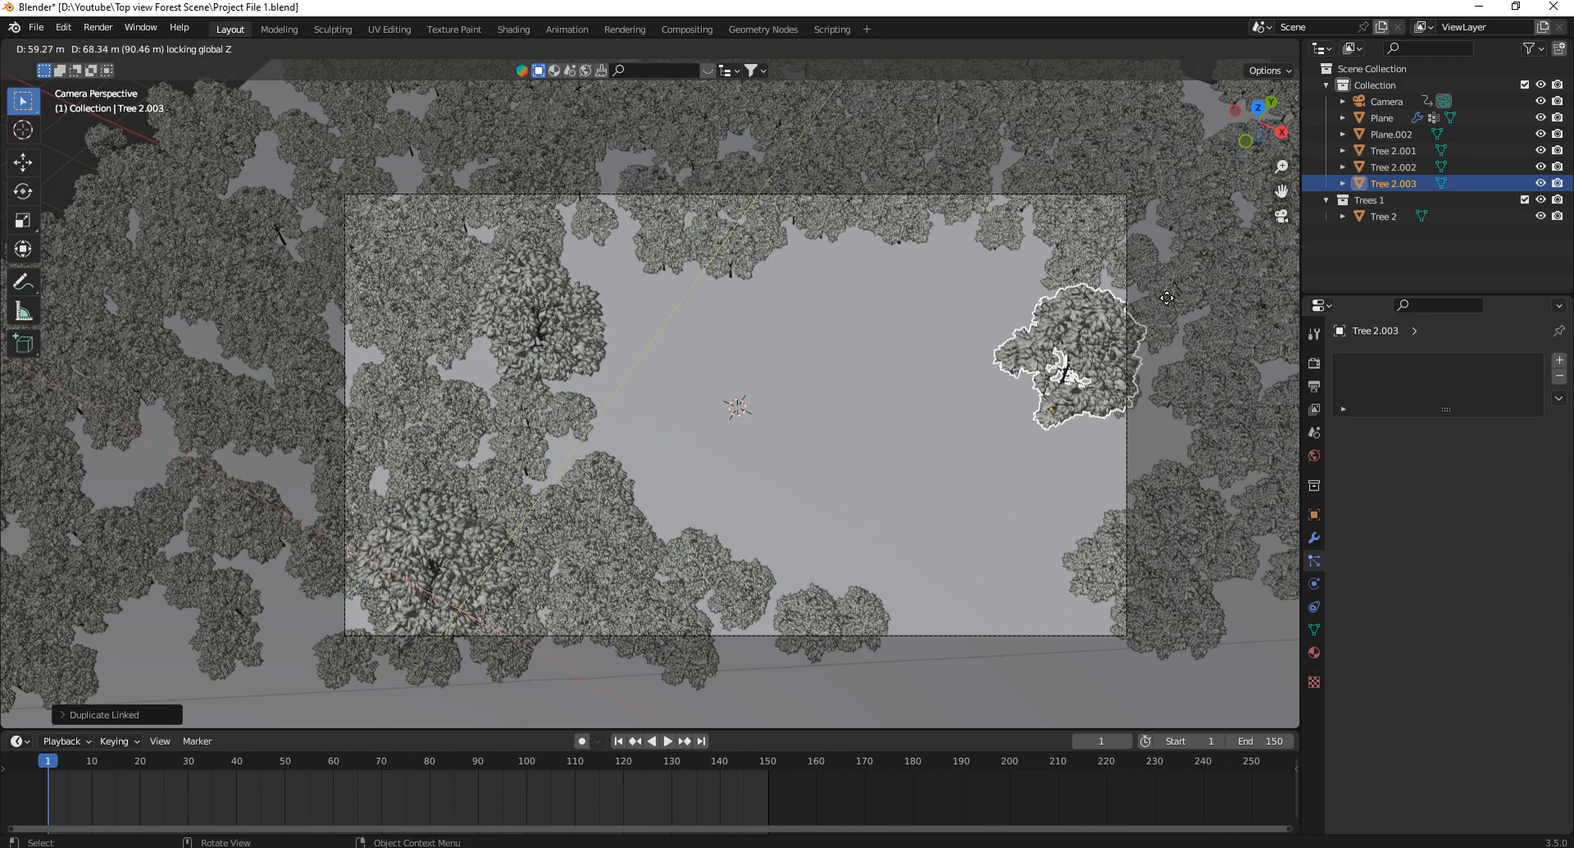
left_click(1167, 281)
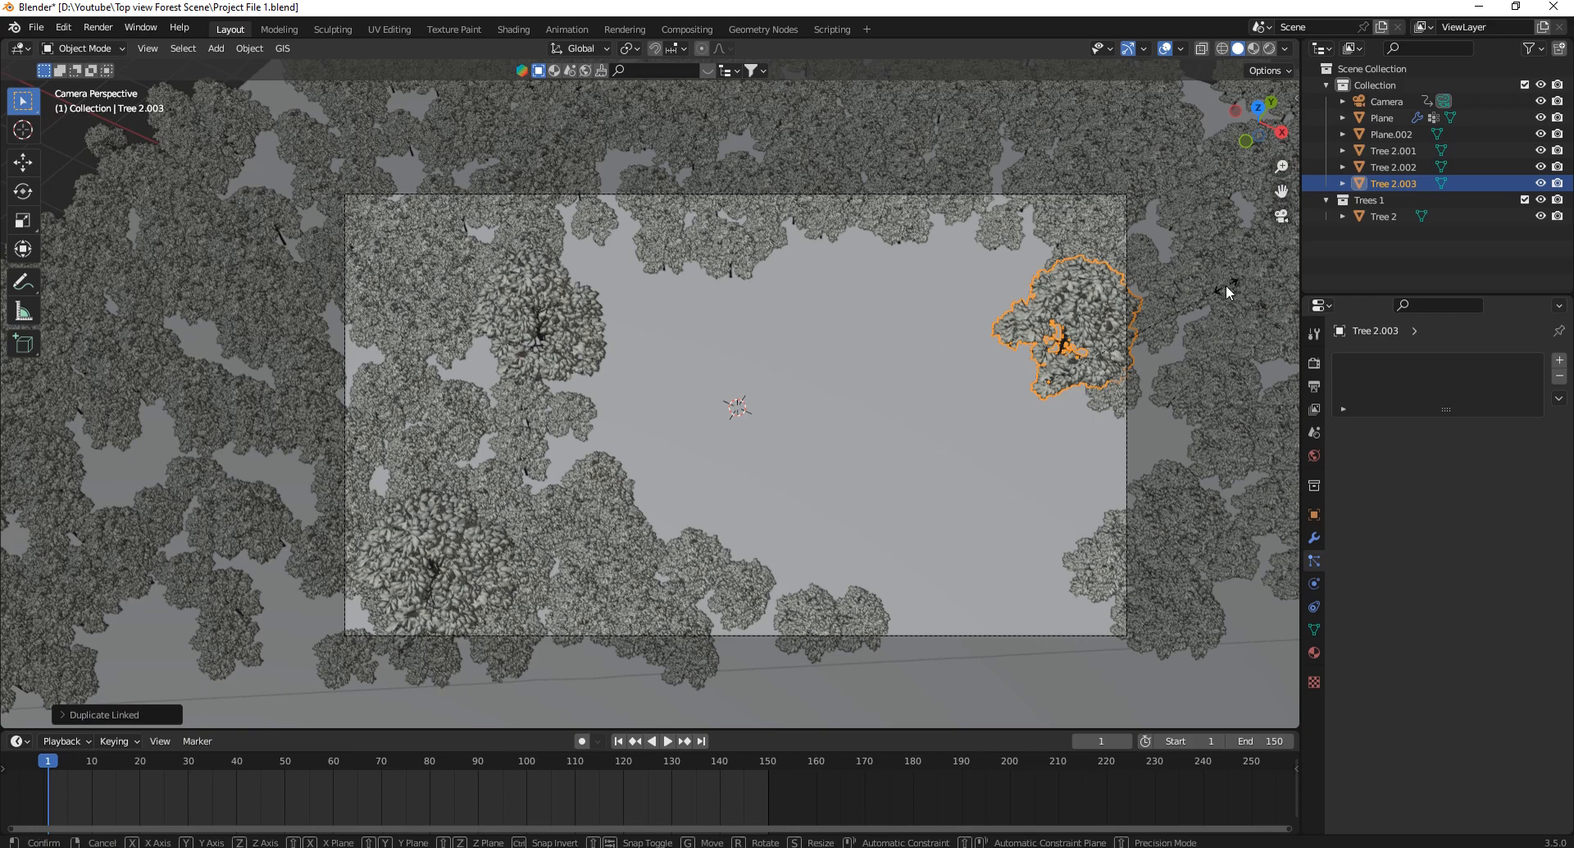
key("s")
left_click(1119, 363)
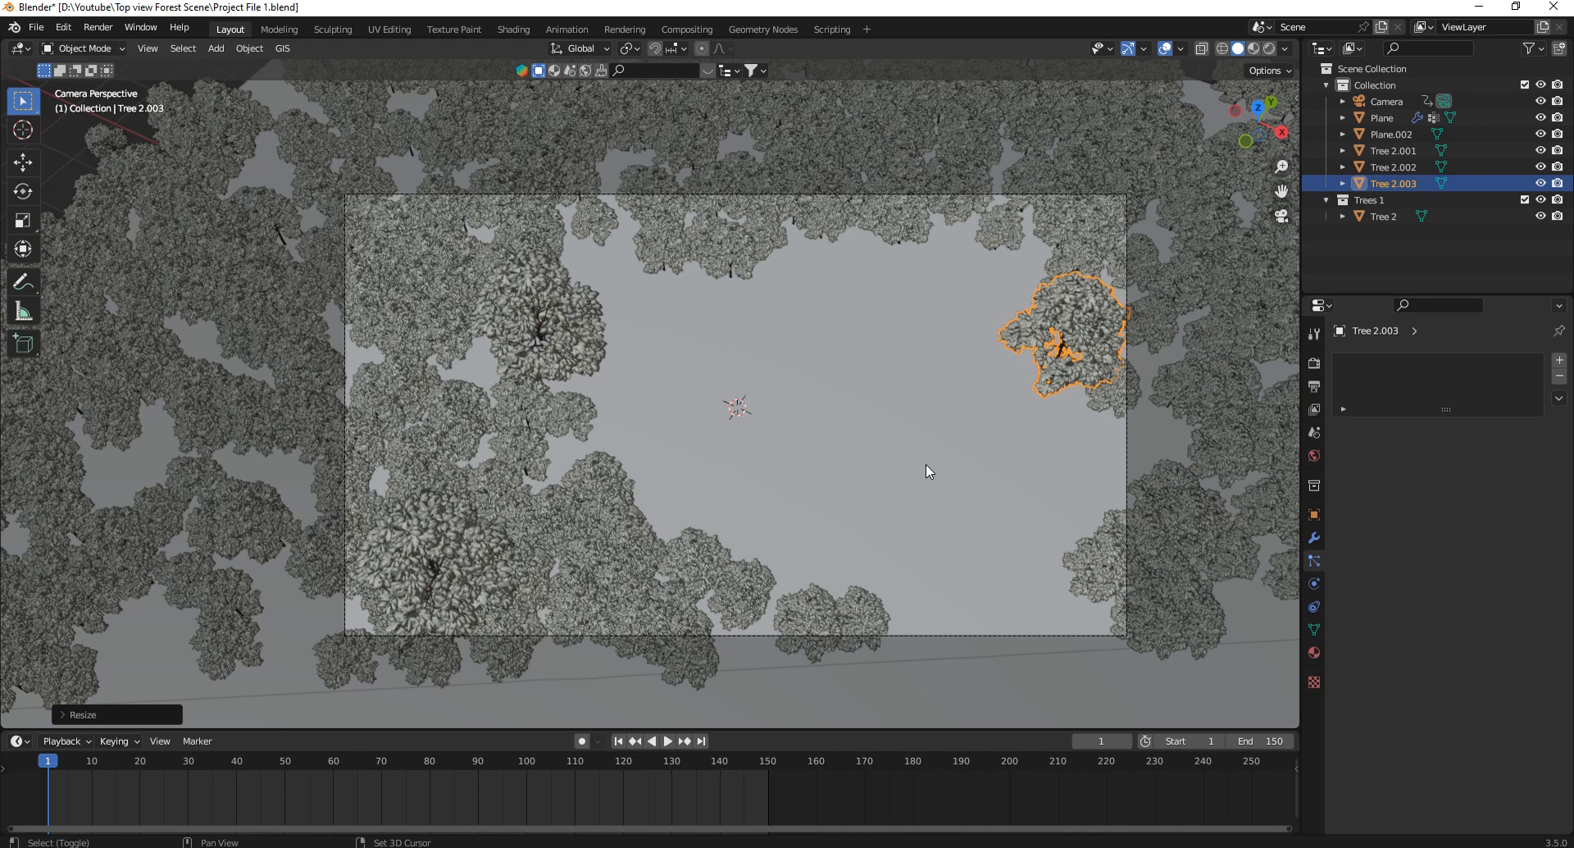
Select all three large trees and apply Randomize Transform to them.
left_click(562, 308, "shift")
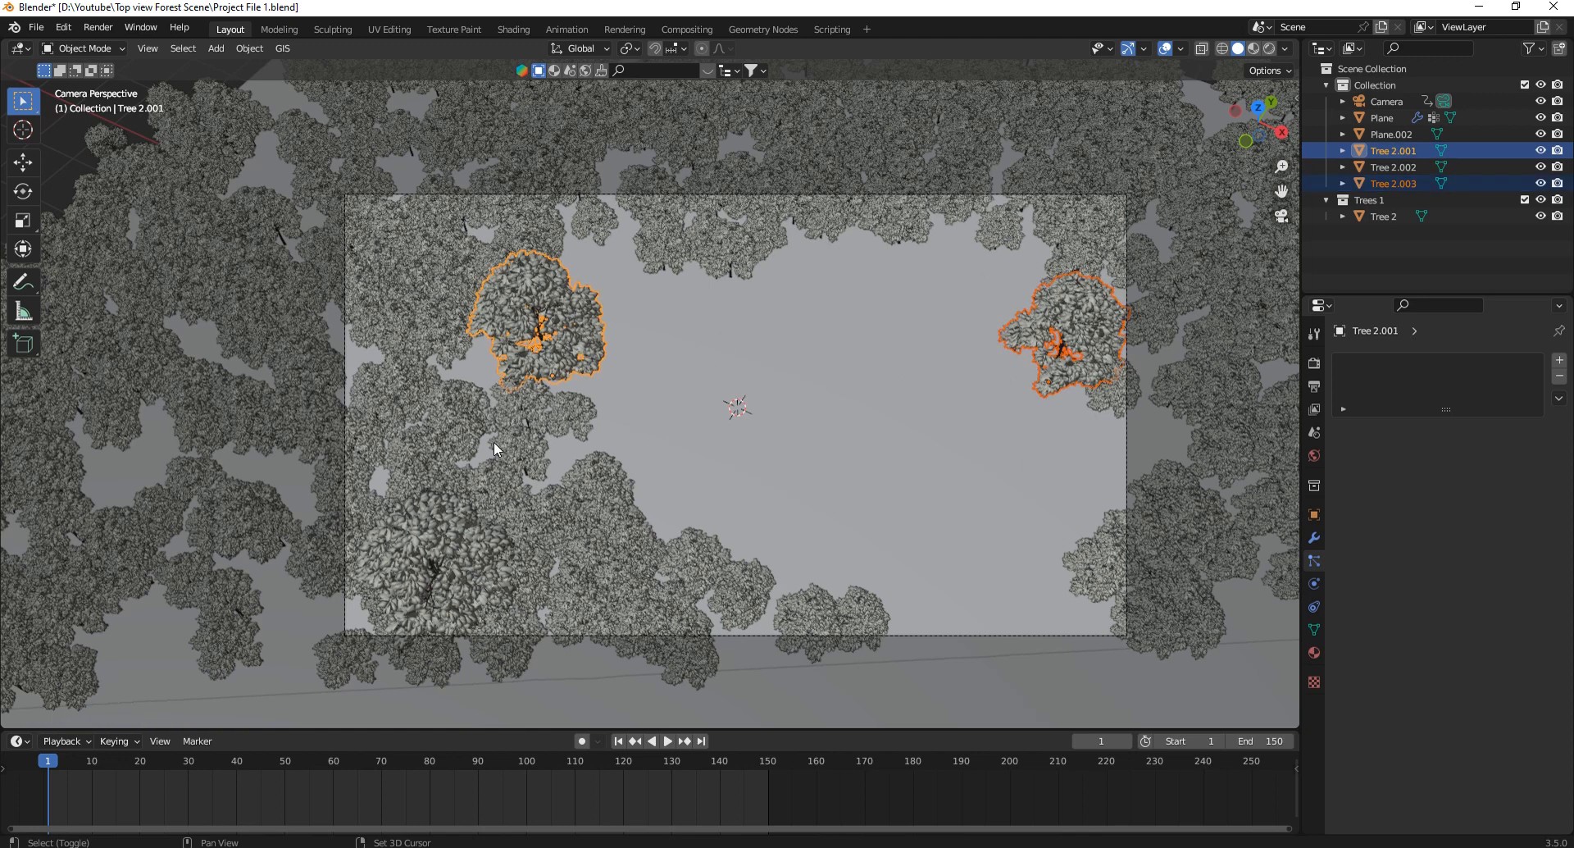
left_click(427, 574, "shift")
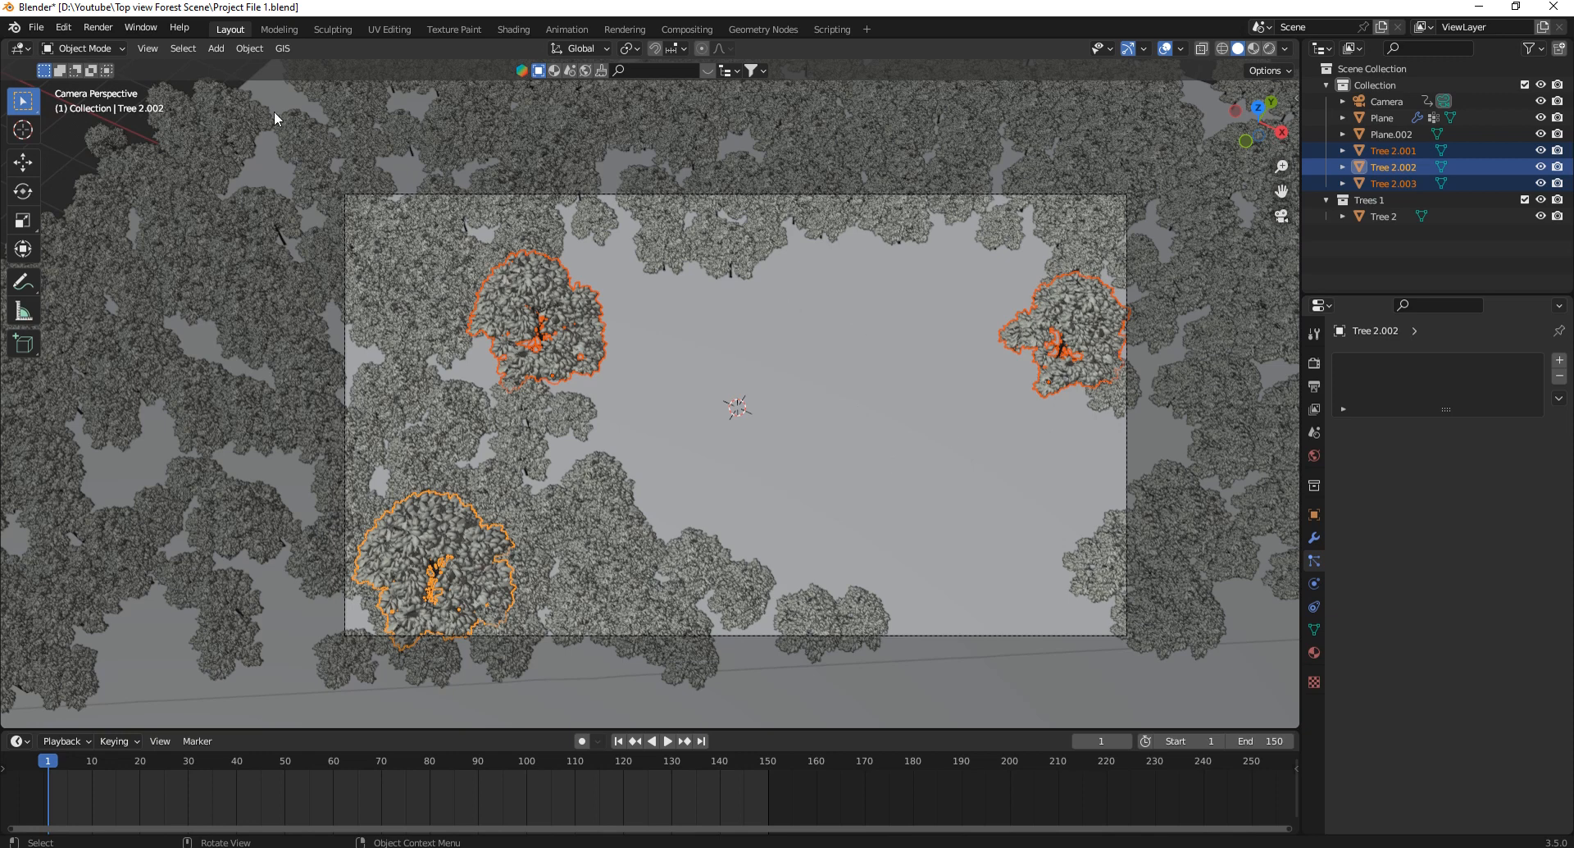
left_click(246, 51)
mouse_move(249, 67)
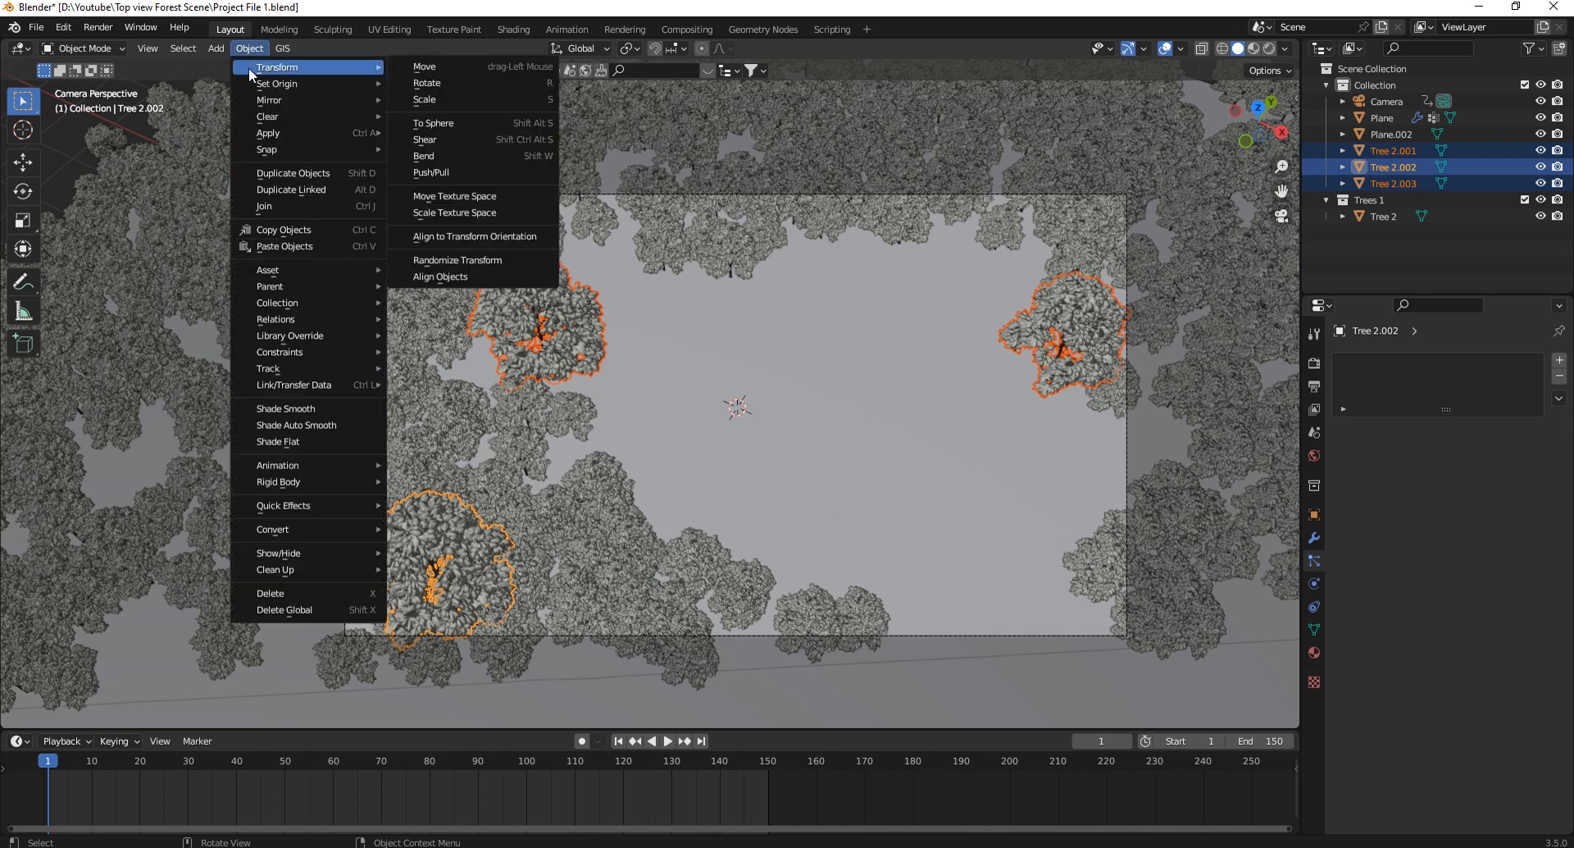
left_click(490, 259)
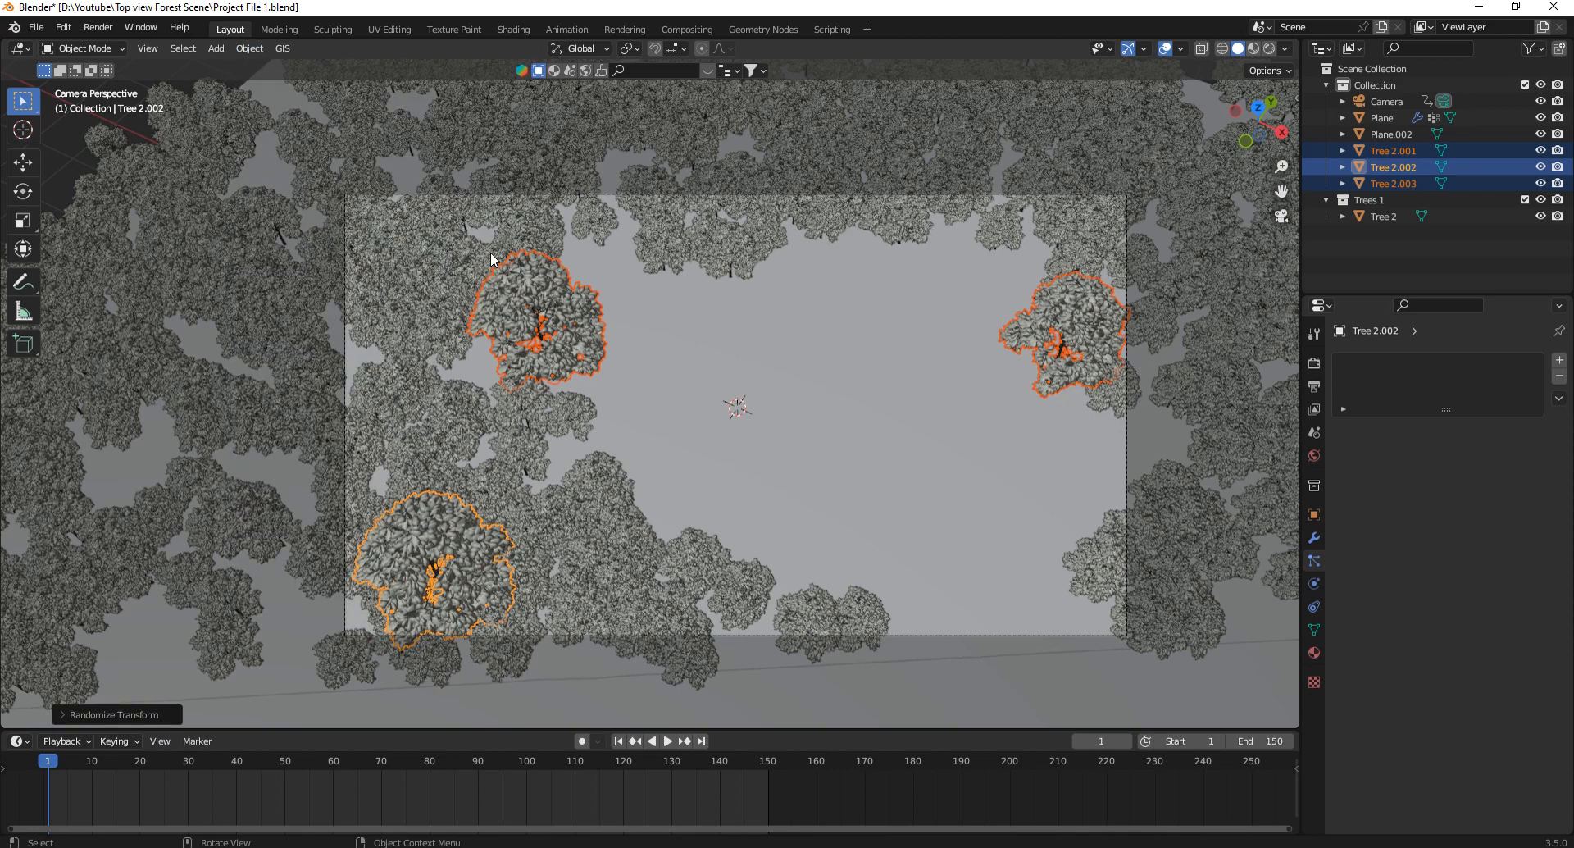
Expand the Randomize Transform settings and set the Z rotation to 80° for the three large trees.
left_click(108, 713)
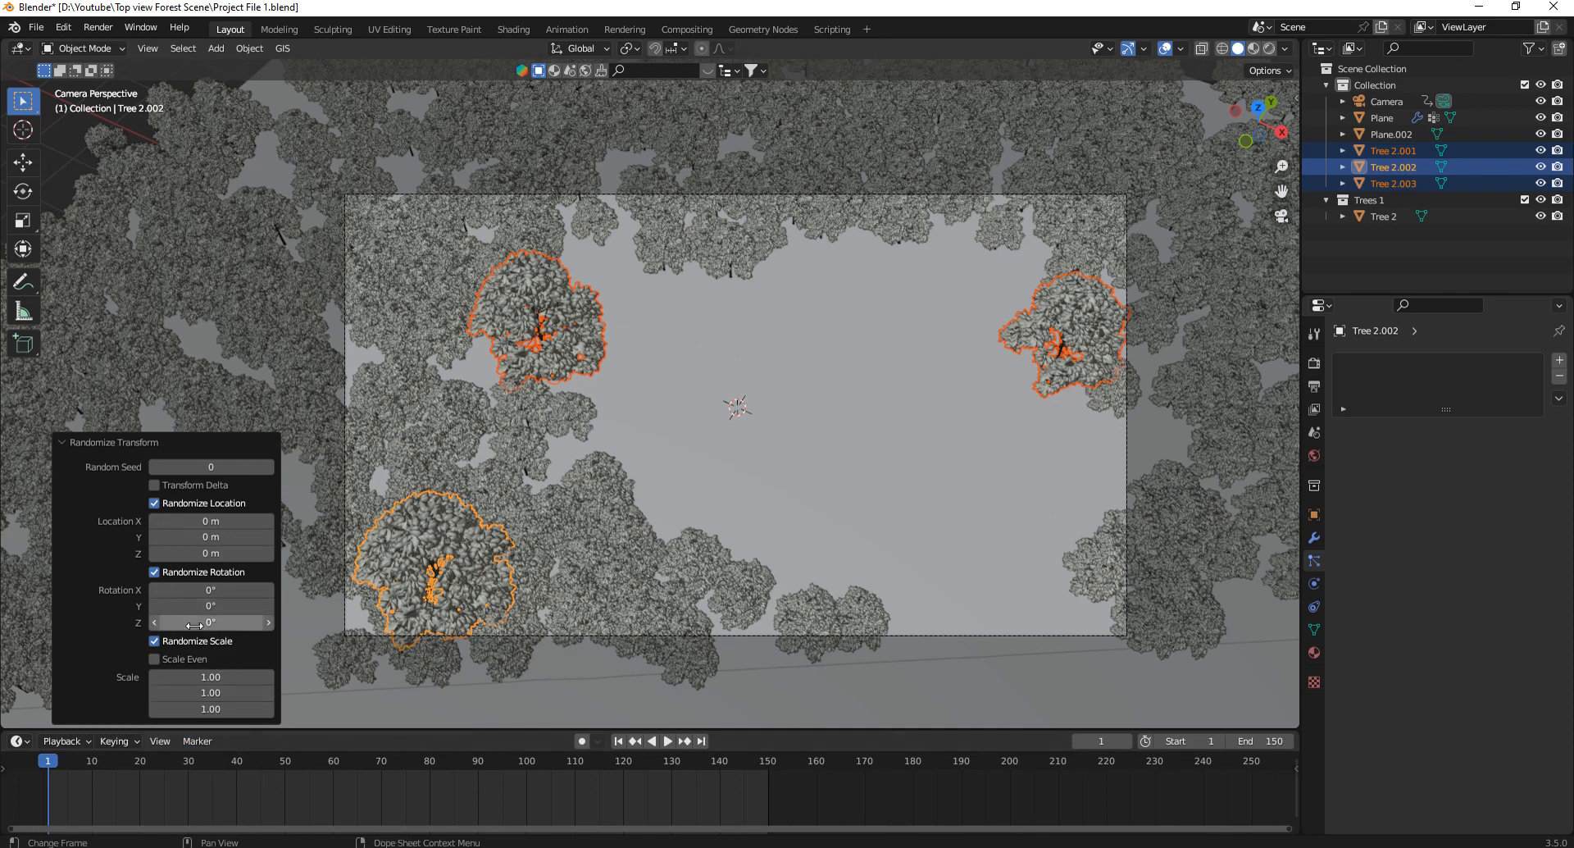
left_click_drag(206, 622, 1295, 427)
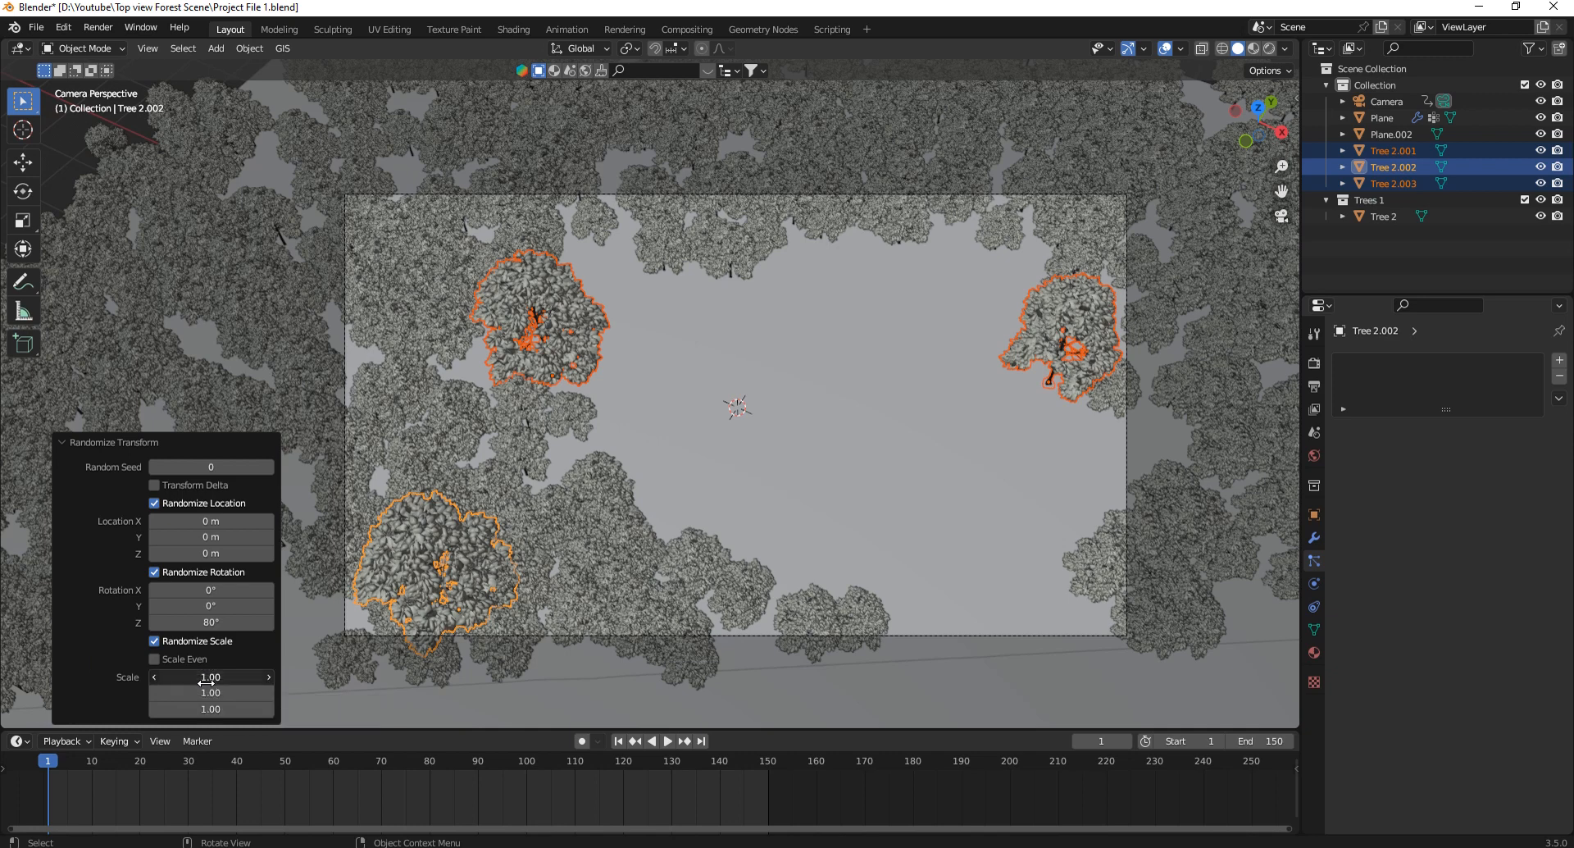
Try a randomized X scale of 8.02 on the three large trees.
left_click(205, 677)
type("8.02")
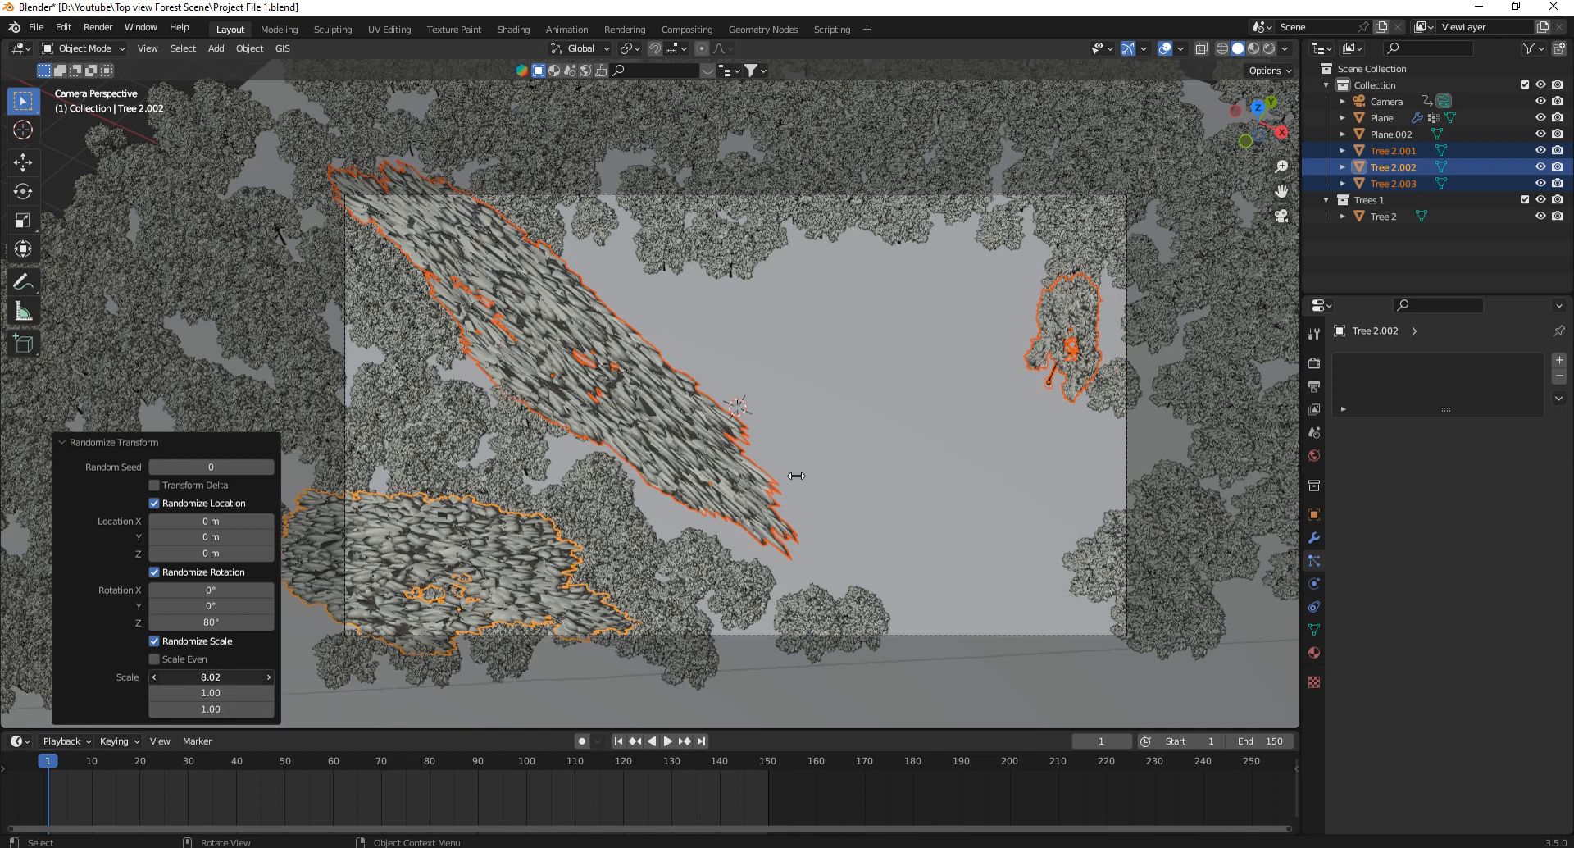
key("Return")
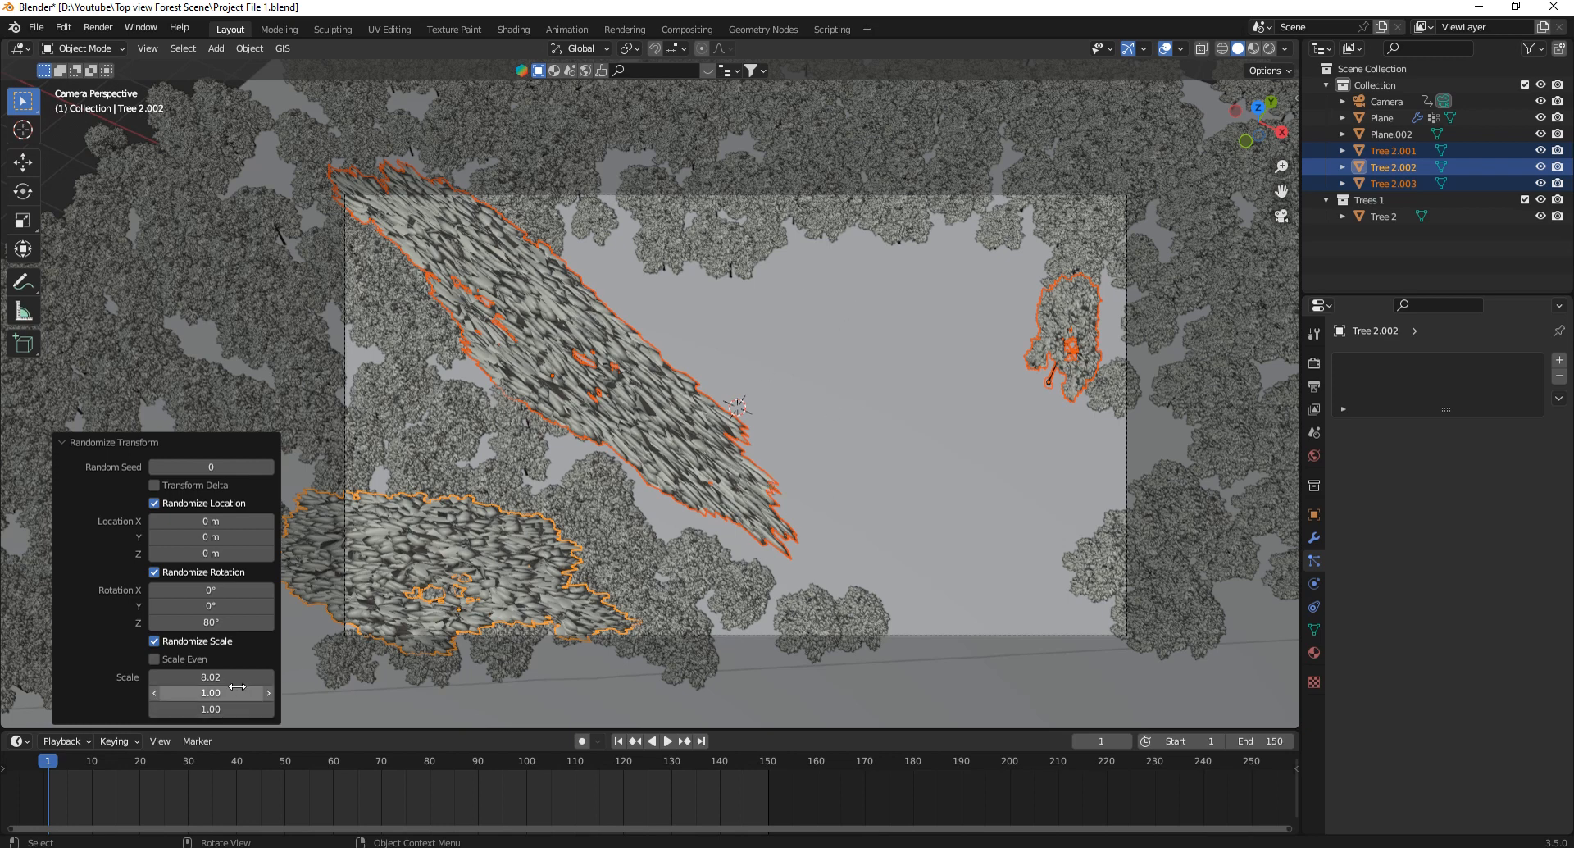
Set all three randomized scale values of the large trees to 1.02.
left_click_drag(209, 678, 211, 708)
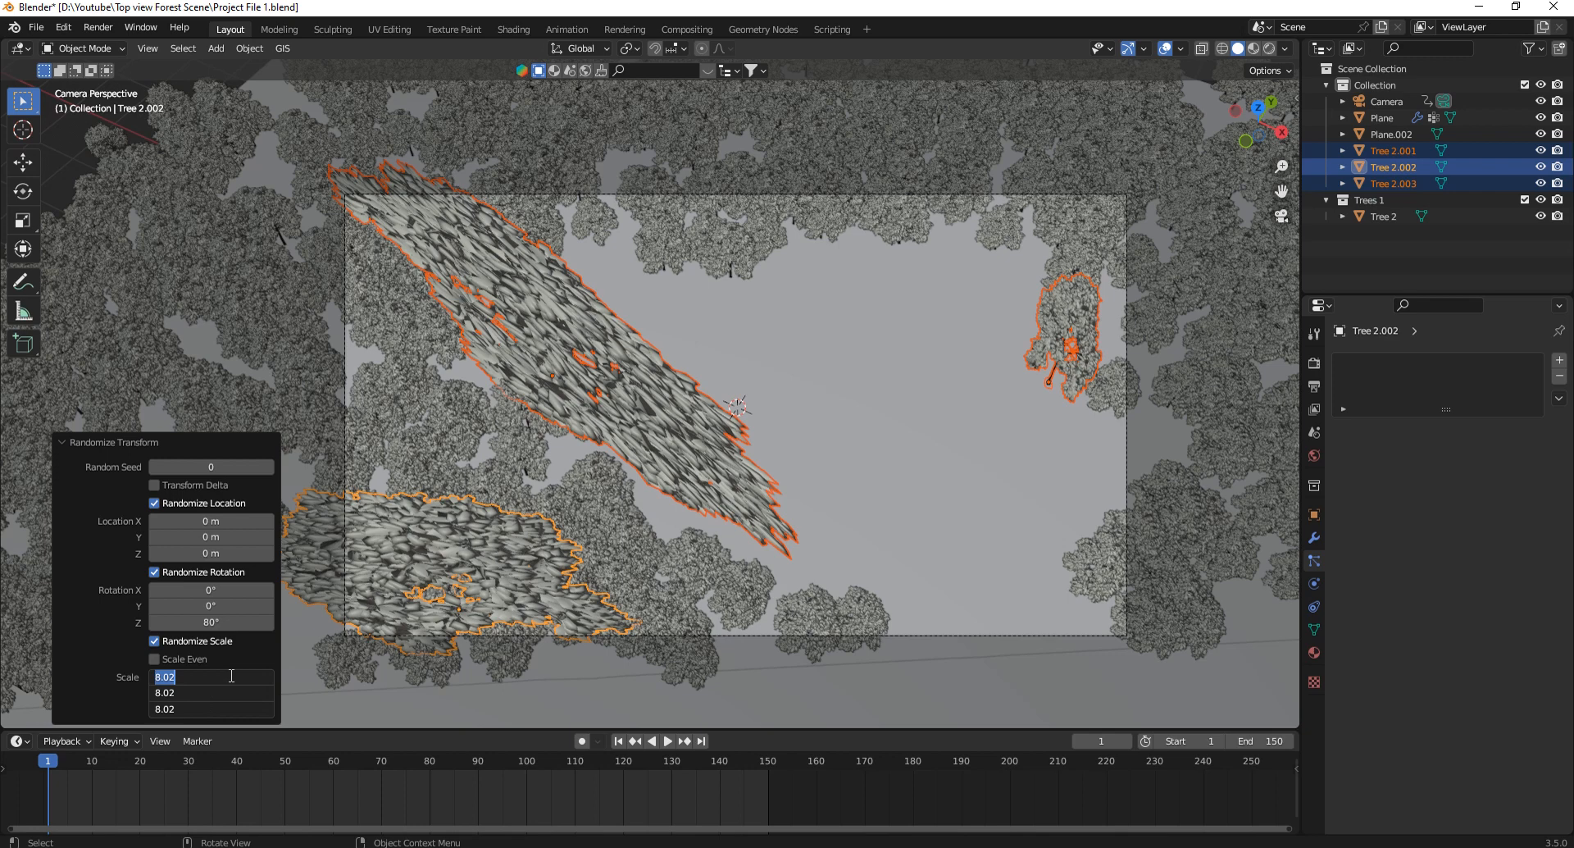
type("1")
key("Return")
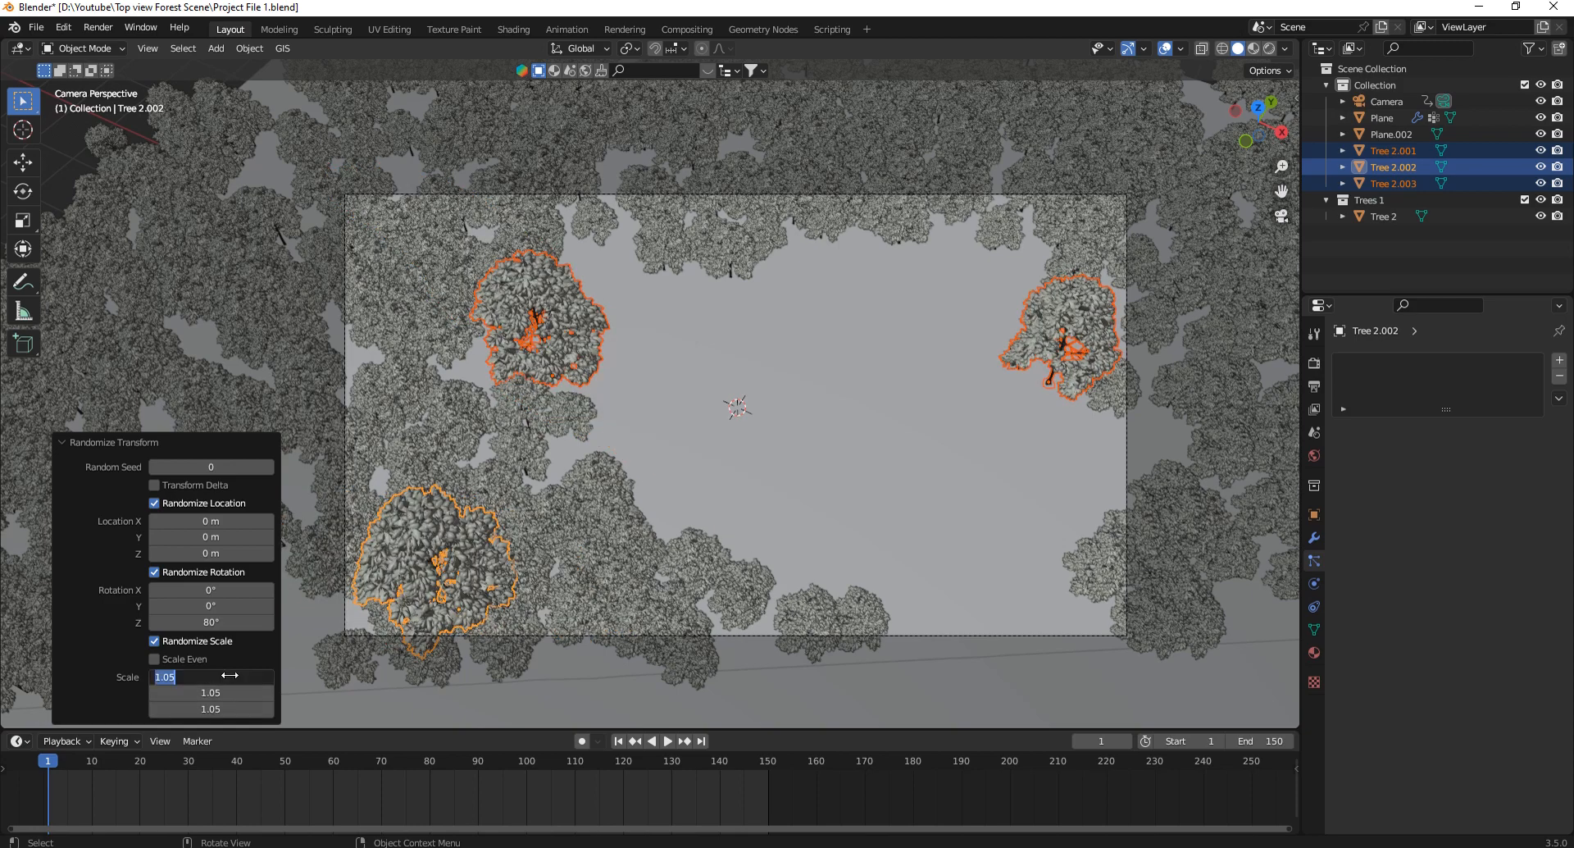
left_click(213, 677)
type("1.02")
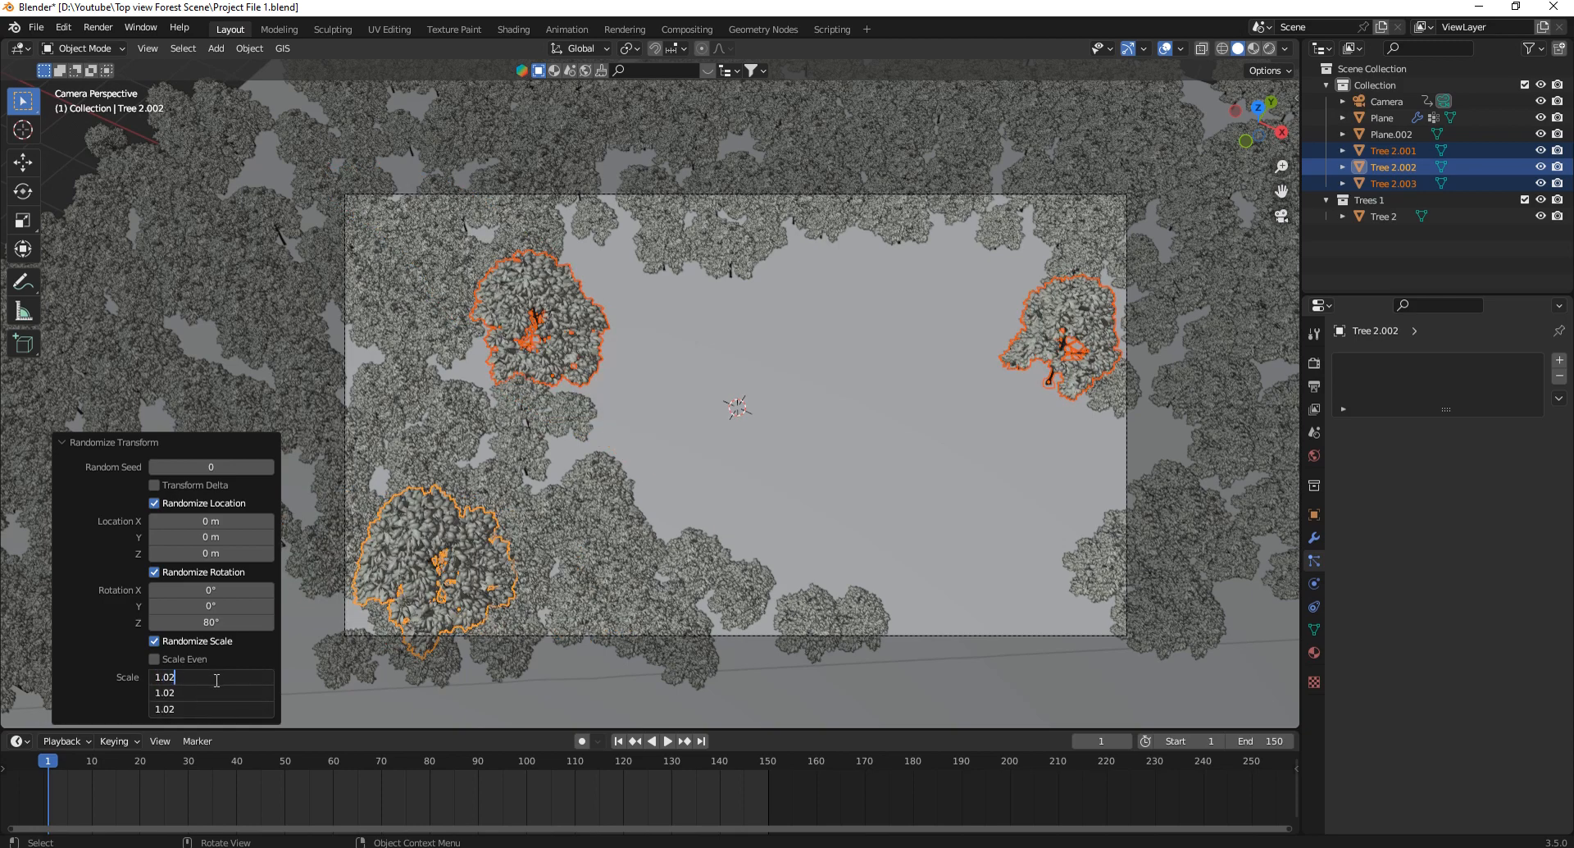
key("Return")
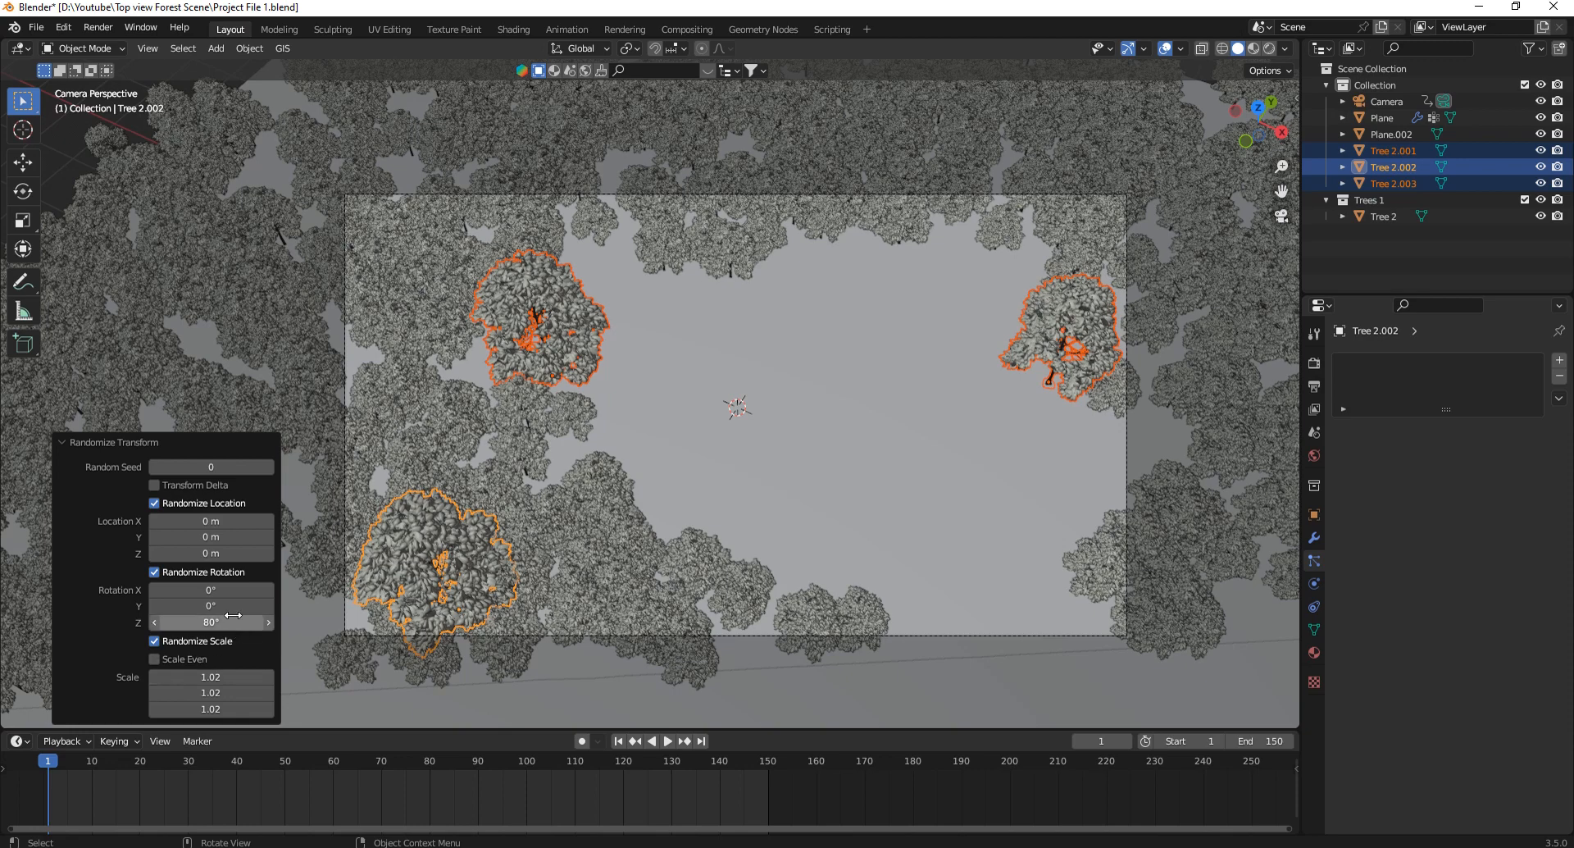
Rotate the two large trees on the left about Z, the upper one by 45.8°, and rescale the large tree at the right edge.
left_click(411, 561)
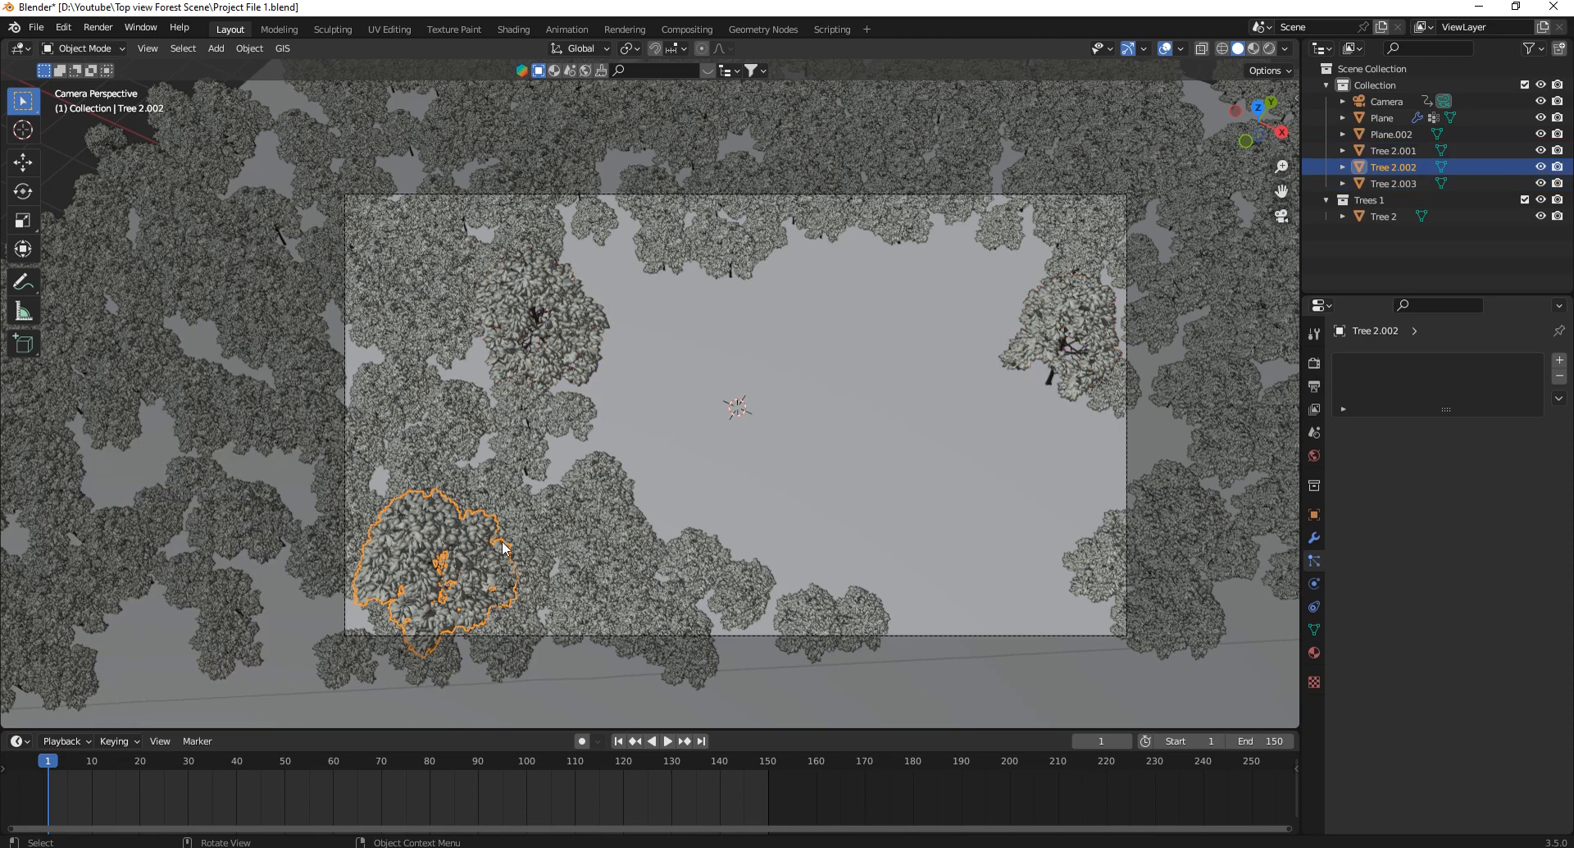
key("r")
key("r")
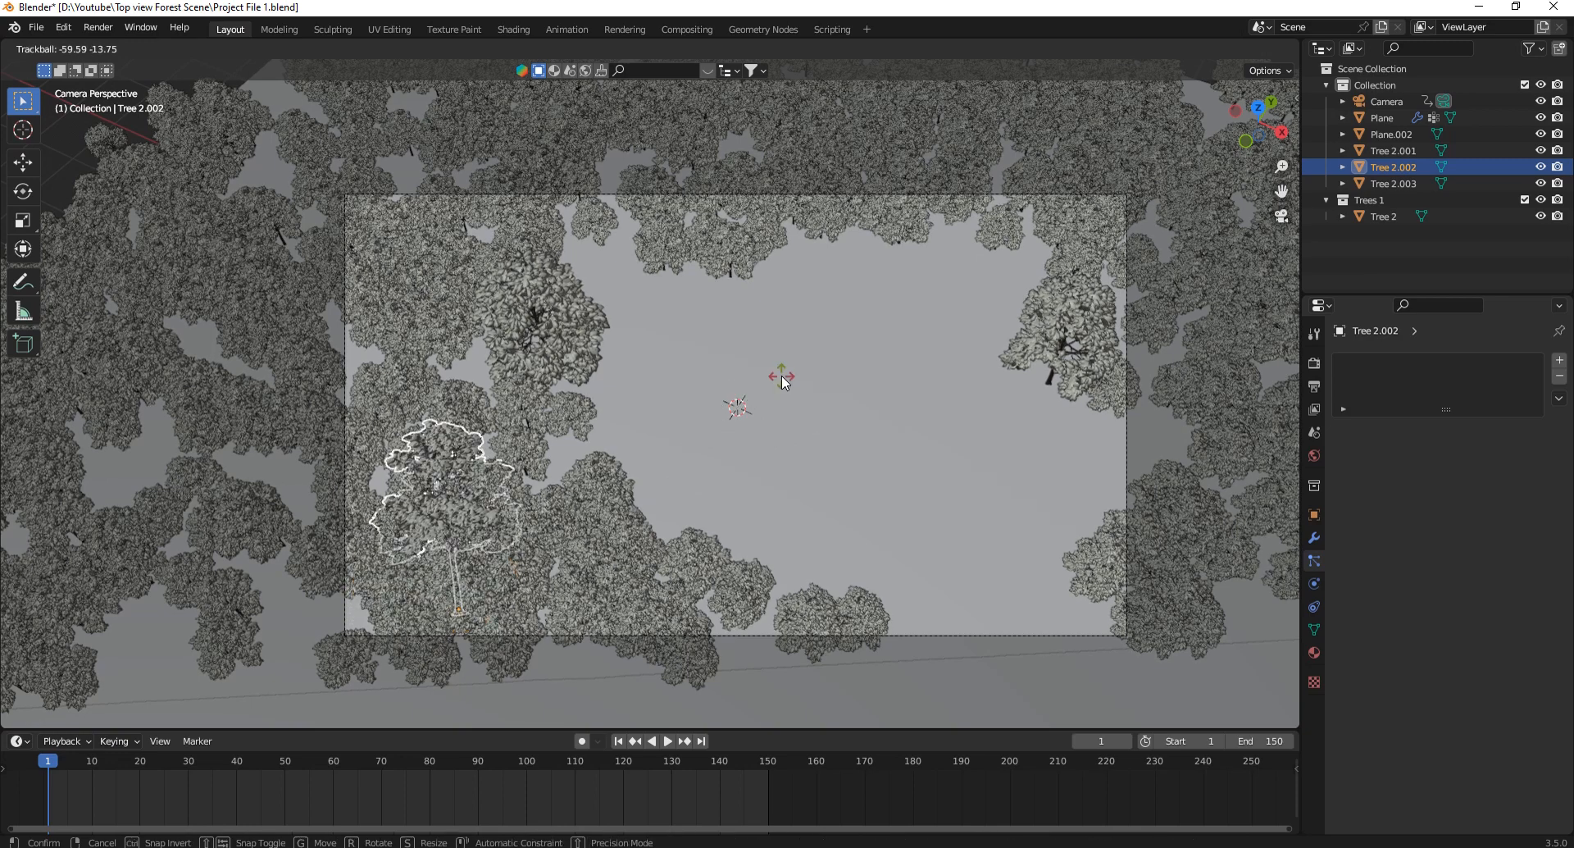
key("Escape")
key("r")
key("z")
left_click(578, 347)
left_click(573, 342)
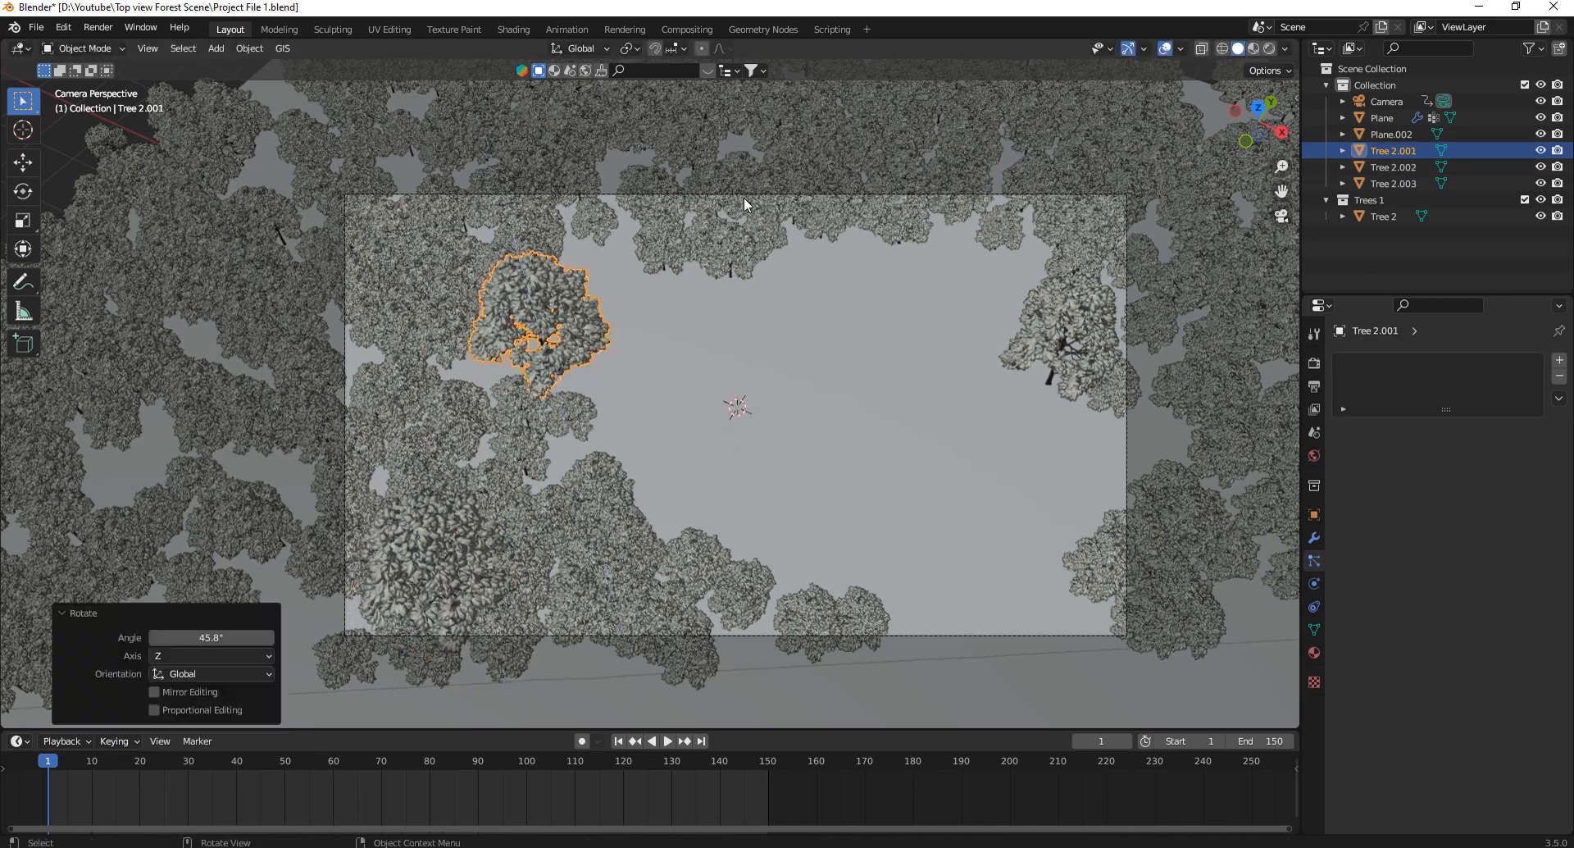
left_click(1098, 324)
key("s")
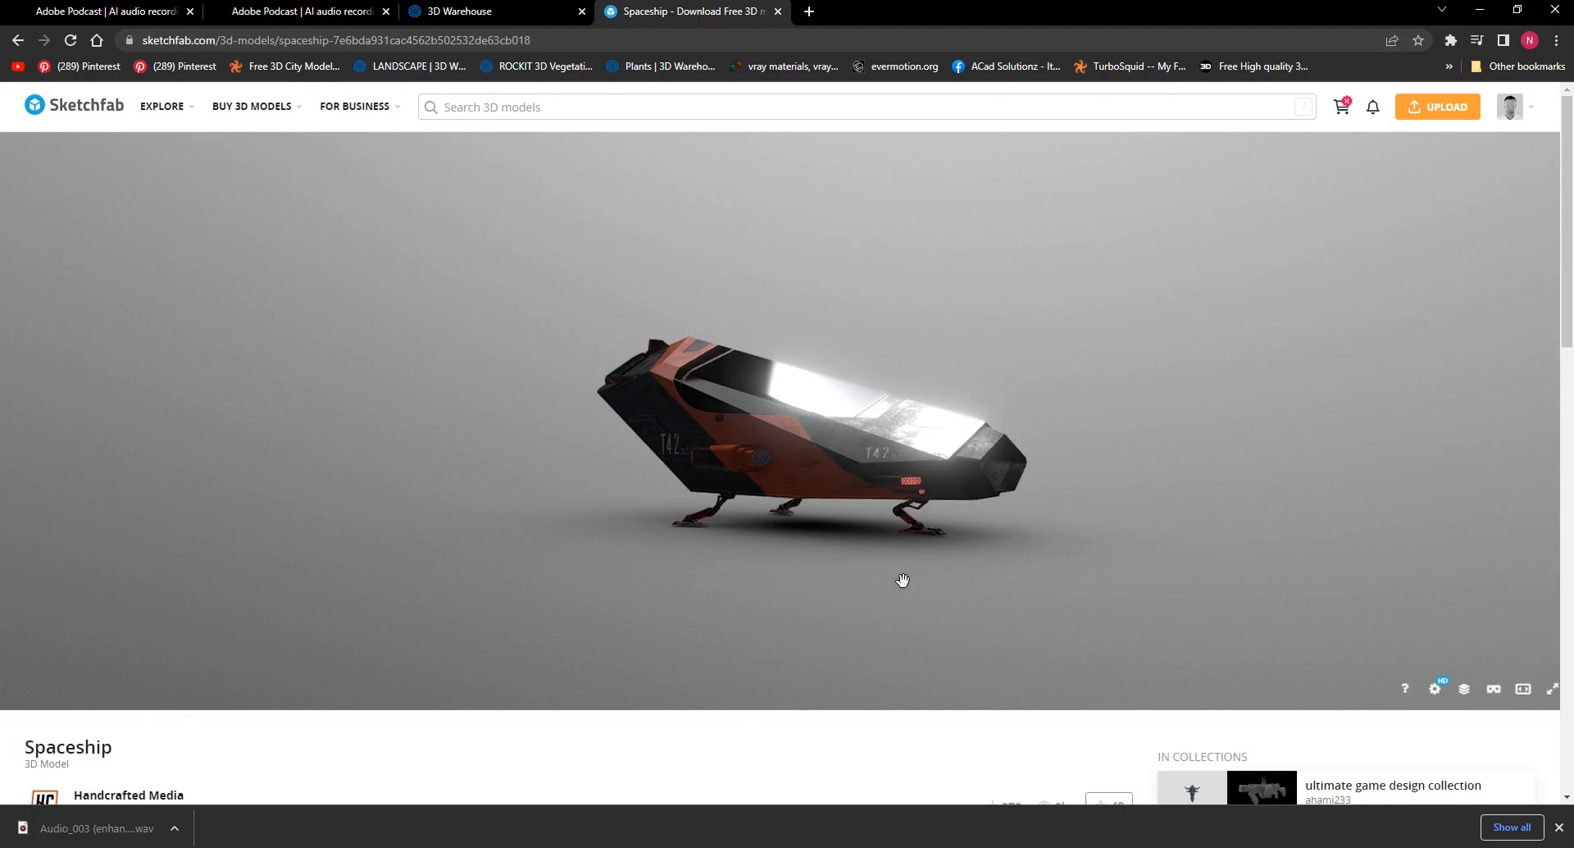
Switch to the browser, examine the Spaceship model on Sketchfab from several angles, and select its page URL.
mouse_move(1107, 574)
left_mouse_down()
mouse_move(975, 576)
mouse_move(853, 664)
left_mouse_up()
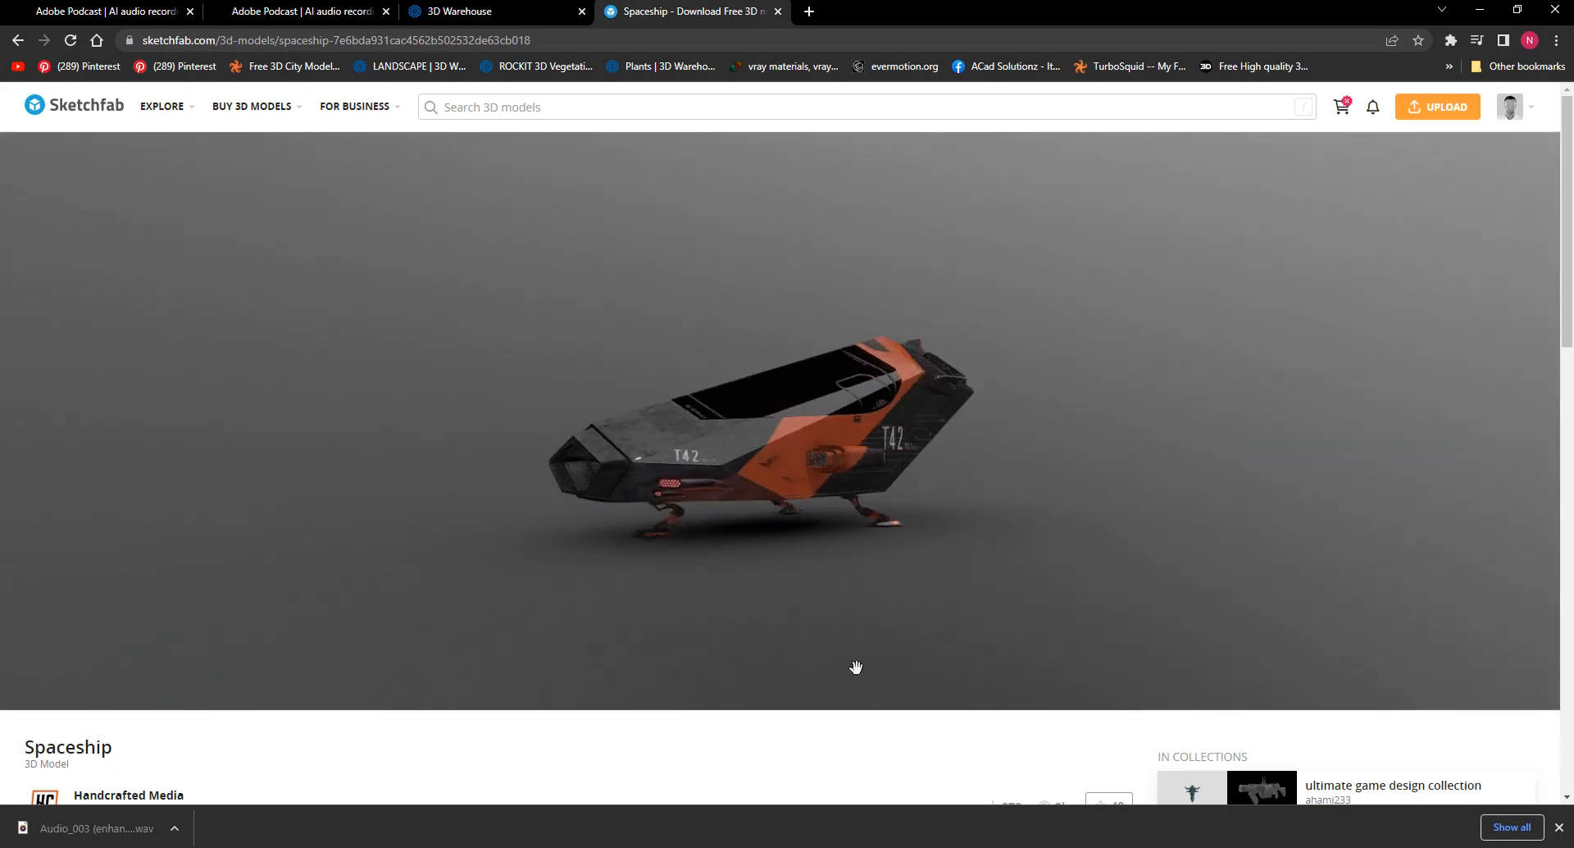
mouse_move(819, 517)
left_mouse_down()
mouse_move(952, 551)
mouse_move(1047, 551)
mouse_move(892, 559)
left_mouse_up()
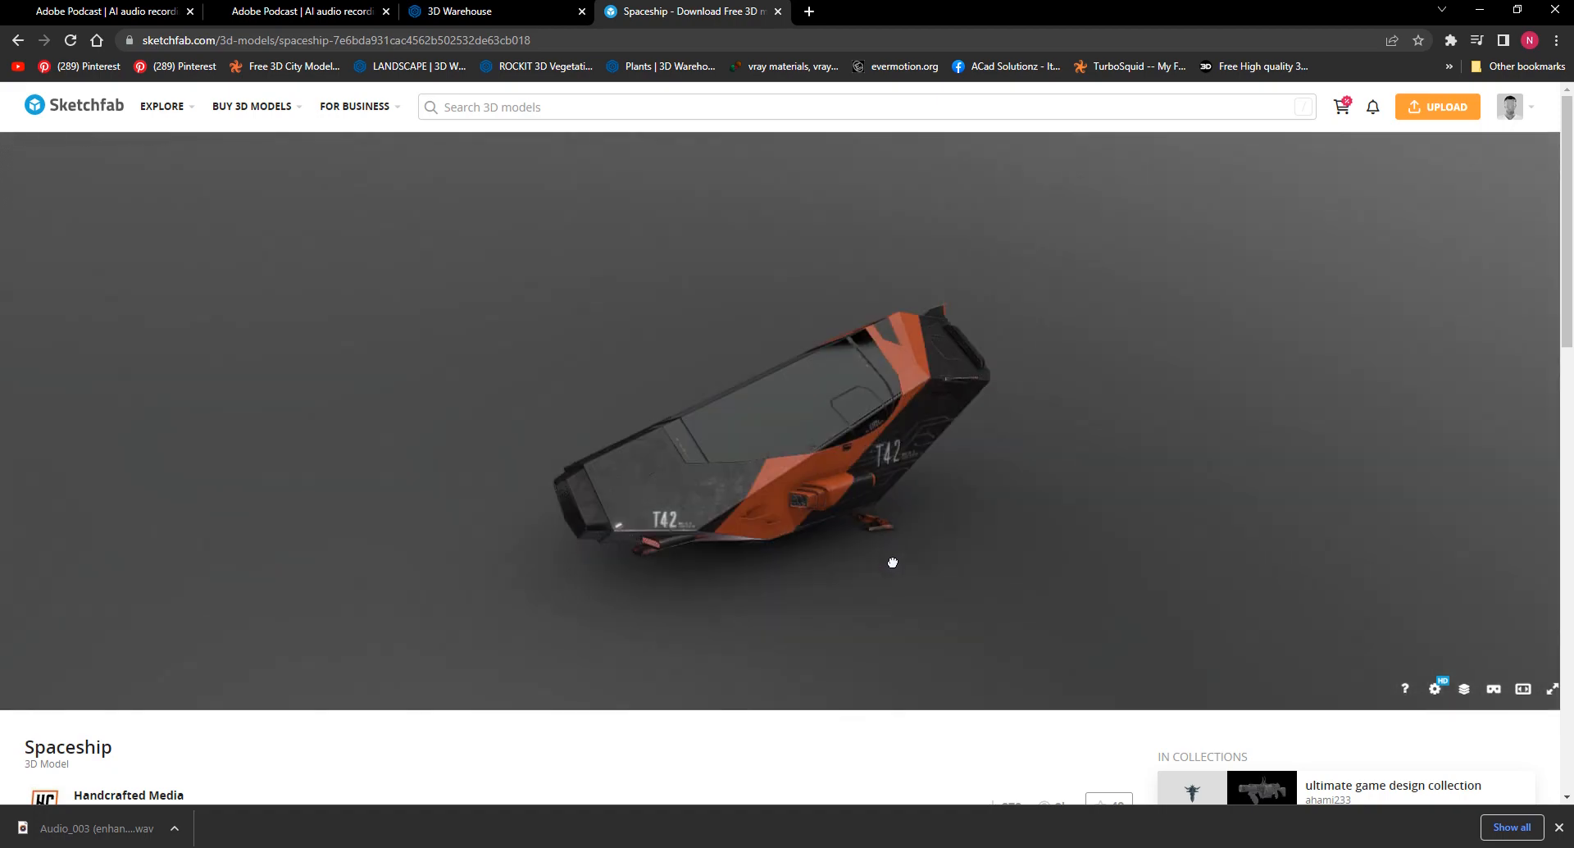
scroll(878, 756, "down", 3)
scroll(874, 647, "up", 3)
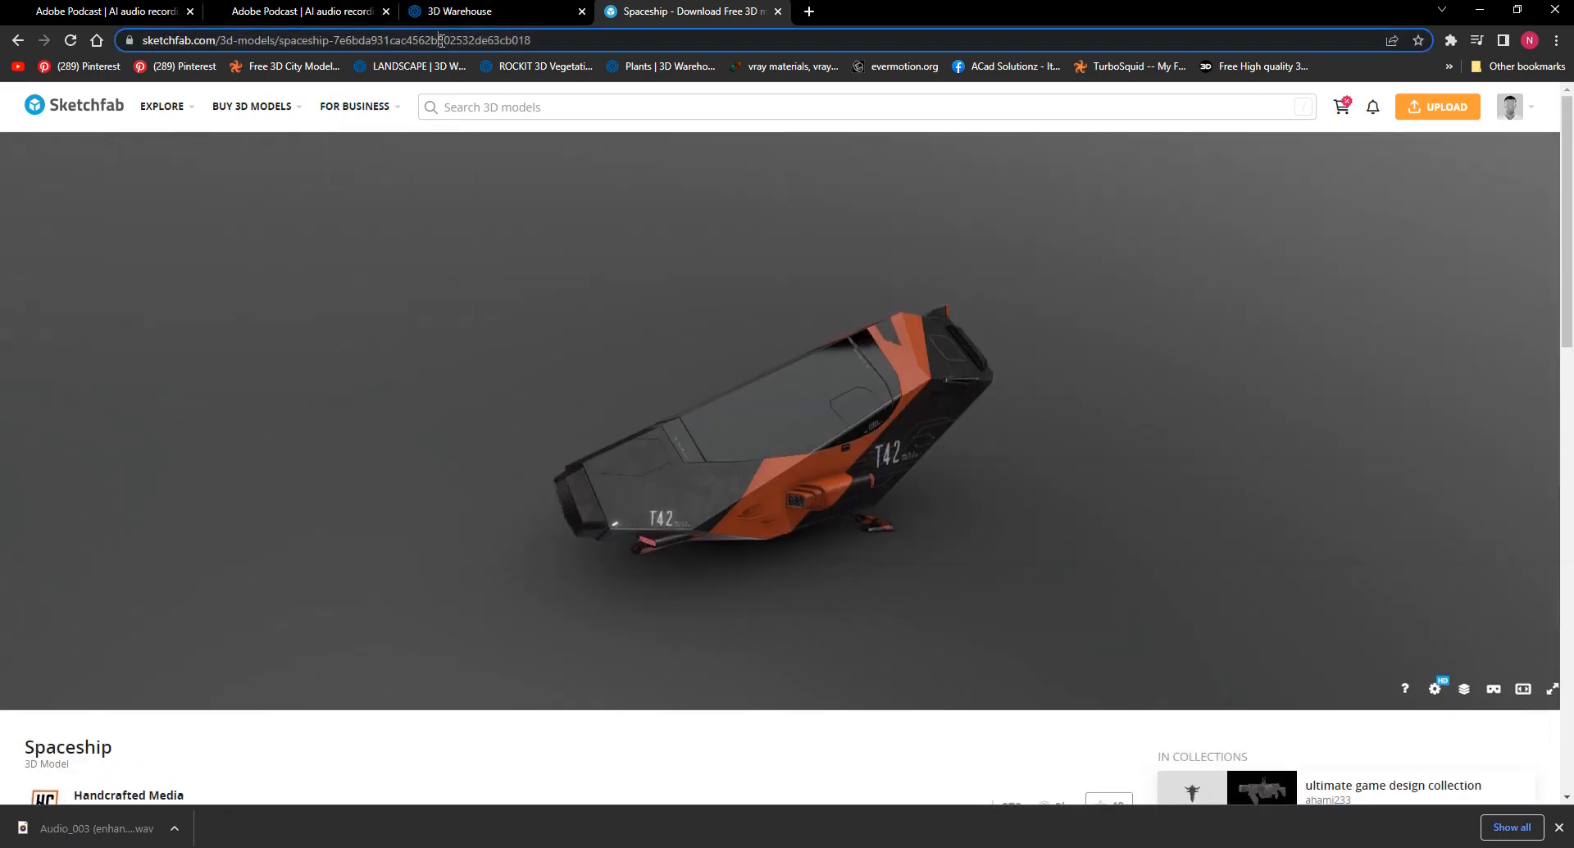
left_click(390, 40)
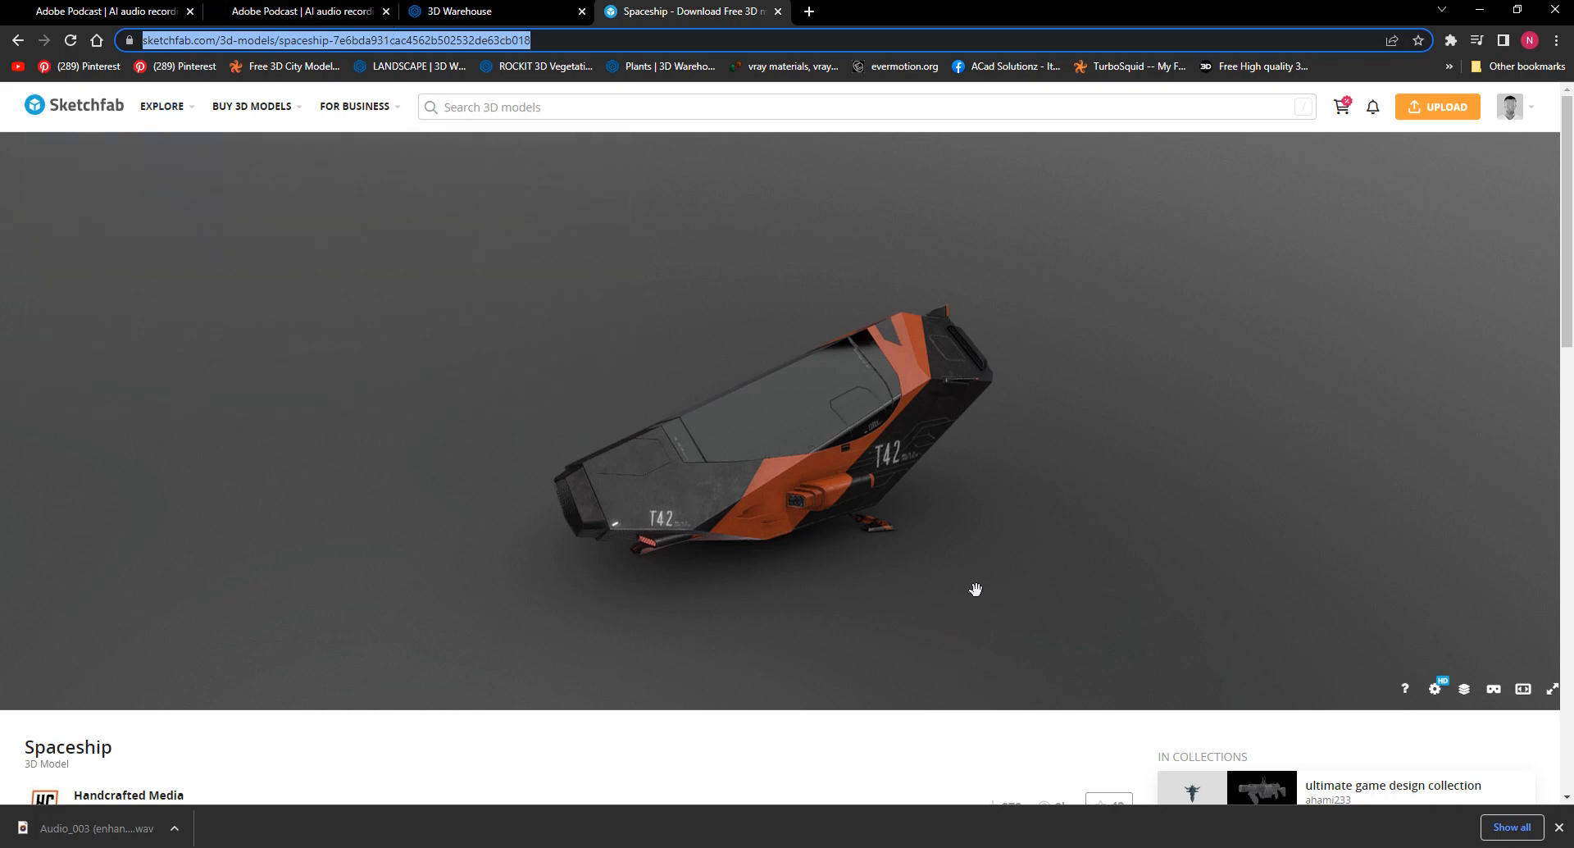
Review the Spaceship's download formats and follow the Importers link to the Sketchfab for Blender release page's installation notes.
scroll(804, 740, "down", 3)
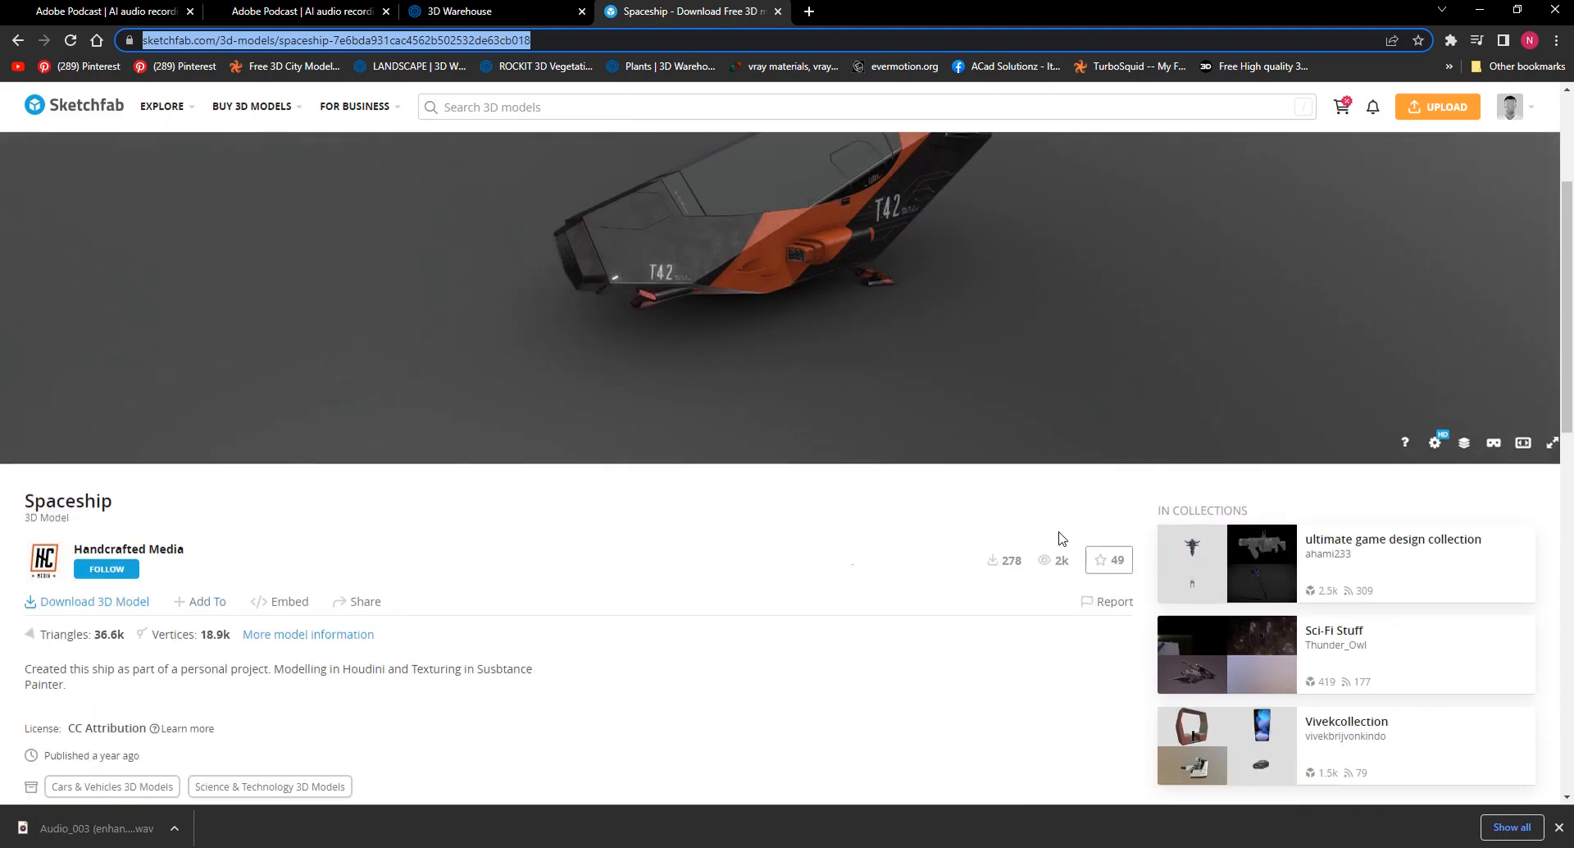
left_click(86, 603)
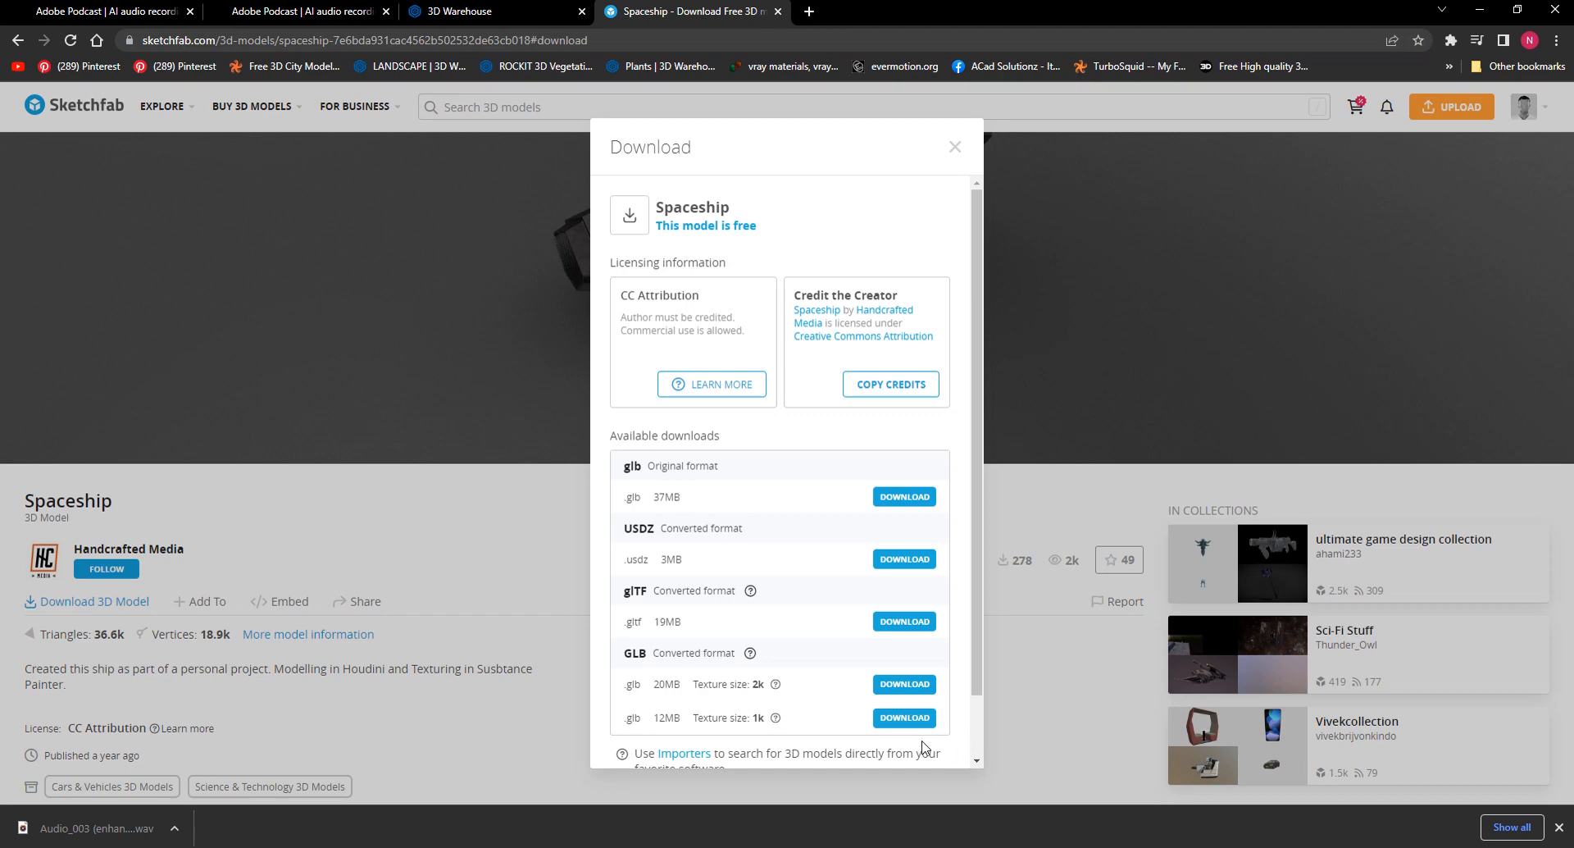
scroll(925, 750, "down", 1)
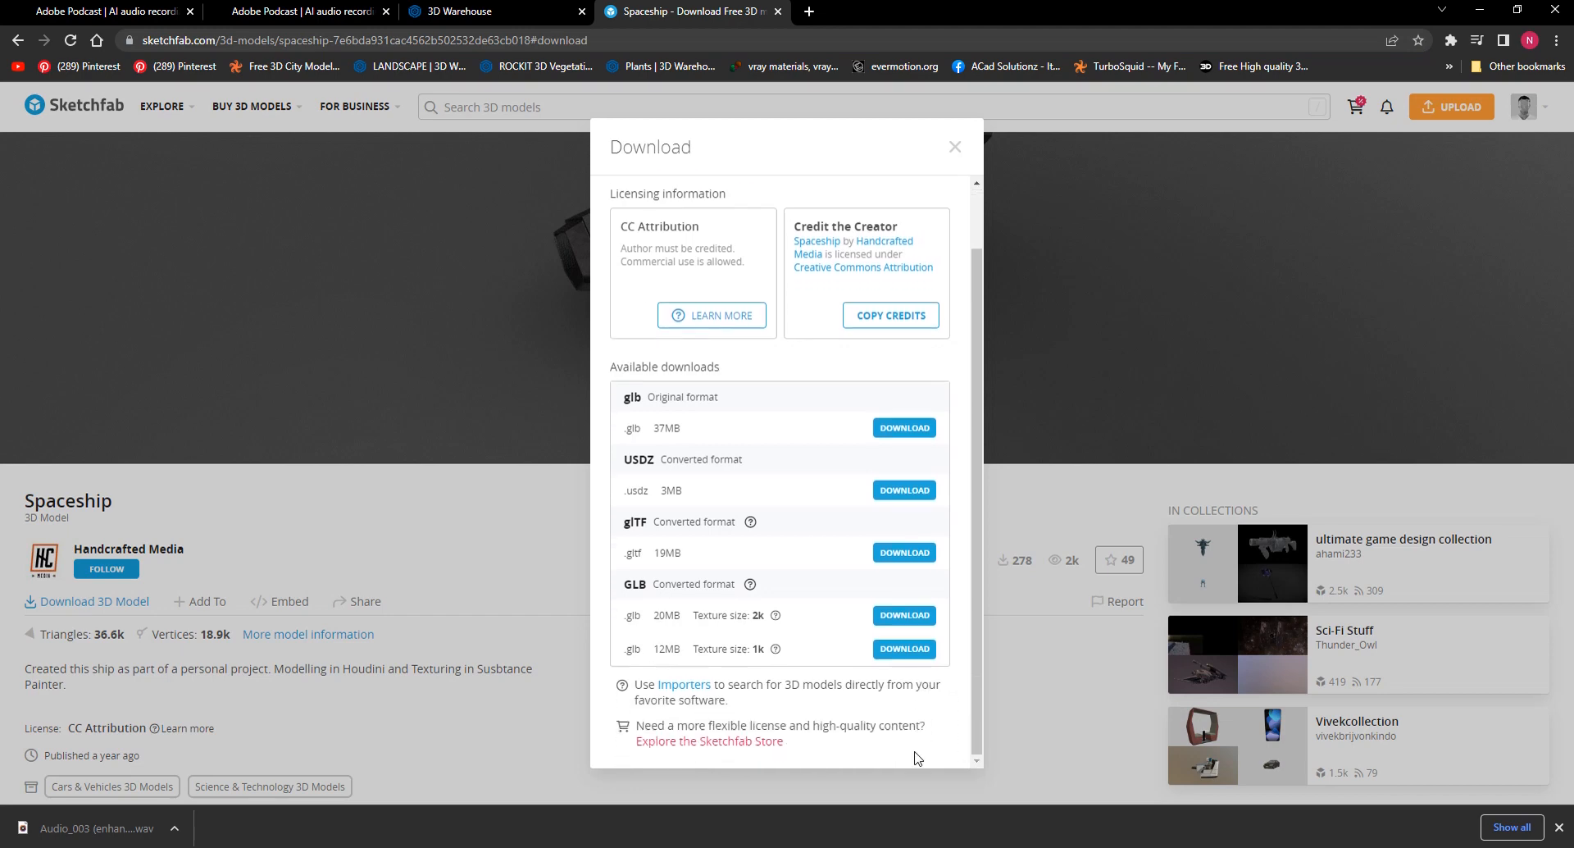
left_click(677, 686)
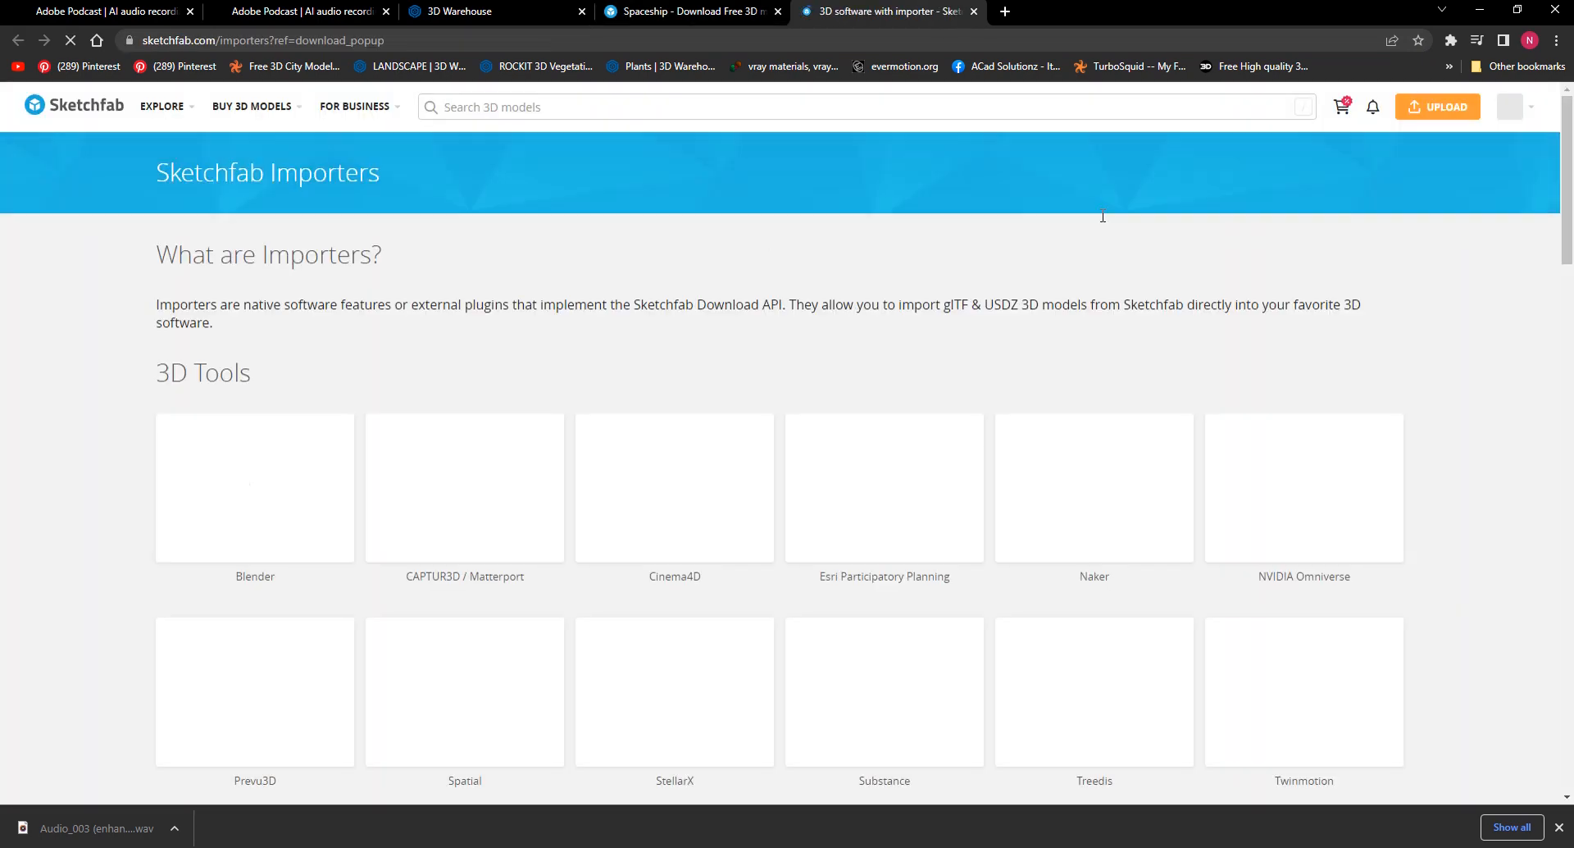
left_click(263, 498)
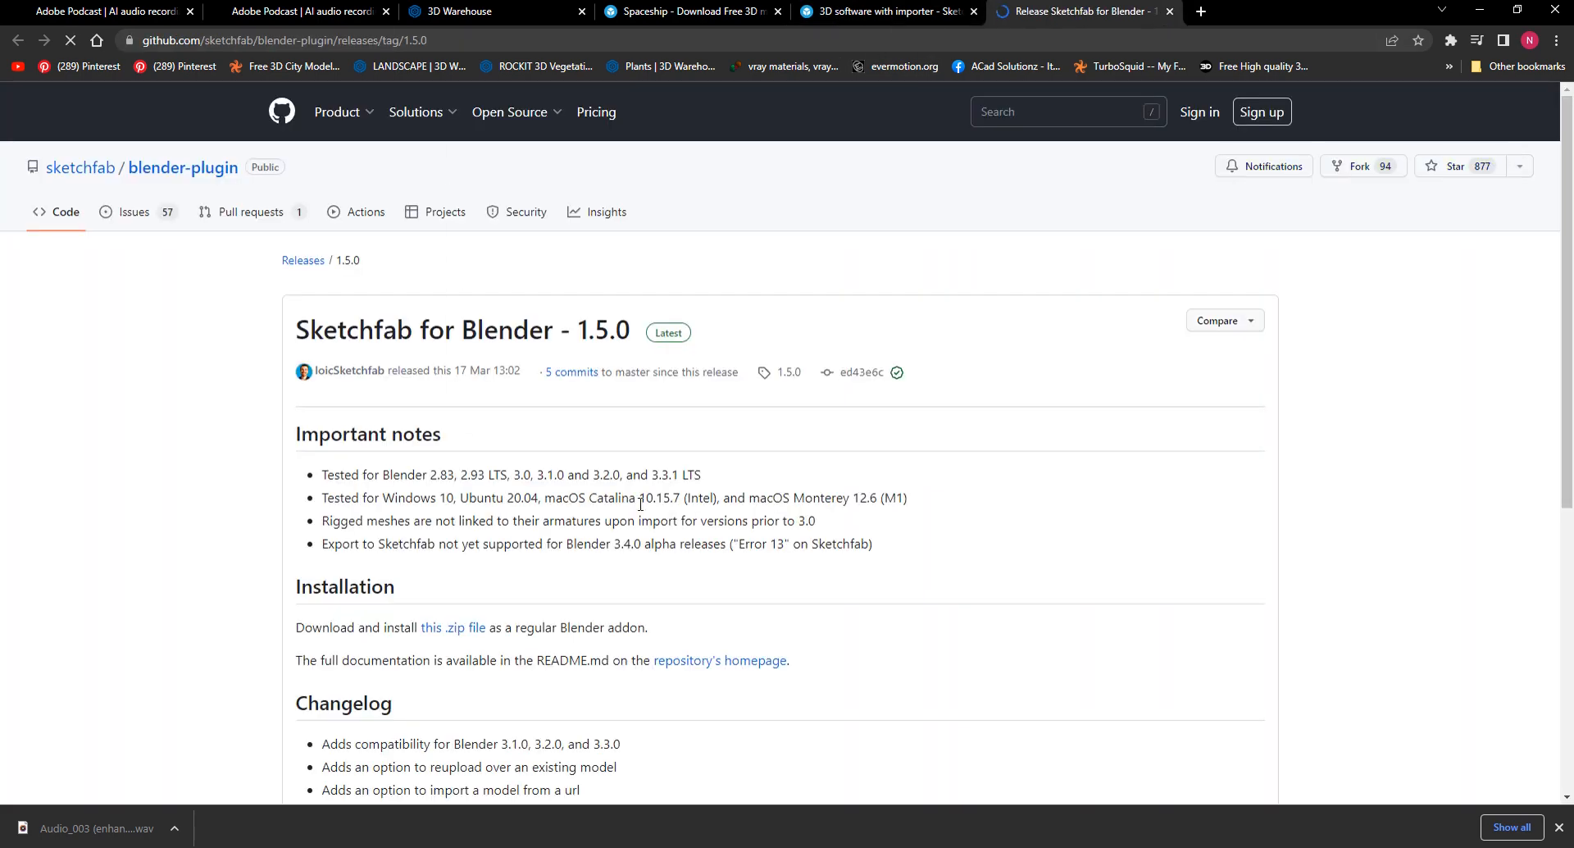
scroll(1177, 446, "down", 2)
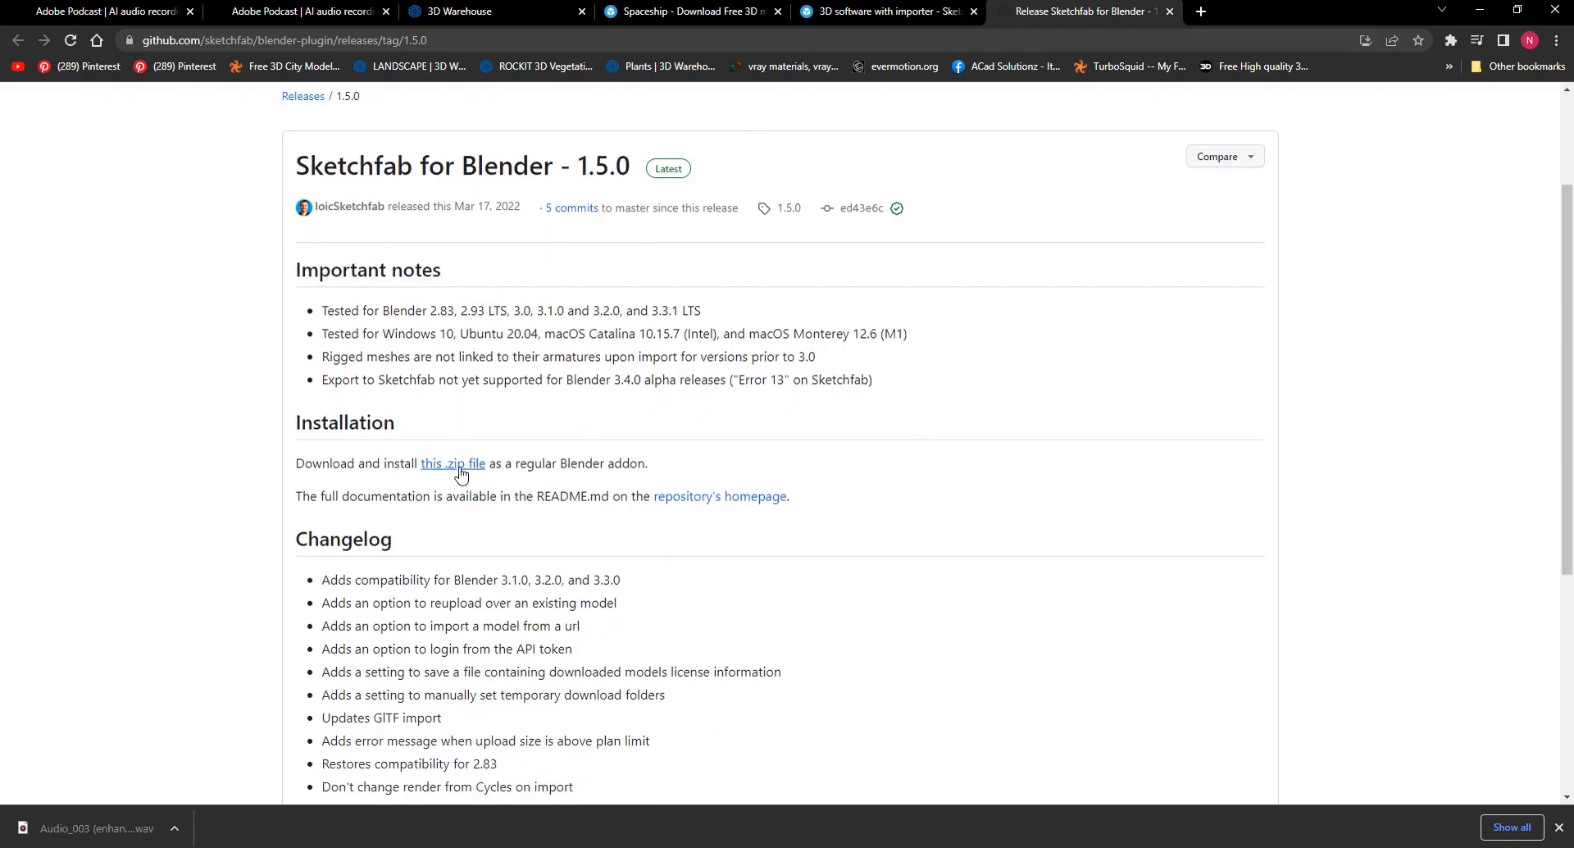
Switch to the forest project in Blender, go to the Add-ons preferences, and open then cancel the add-on install browser.
mouse_move(655, 845)
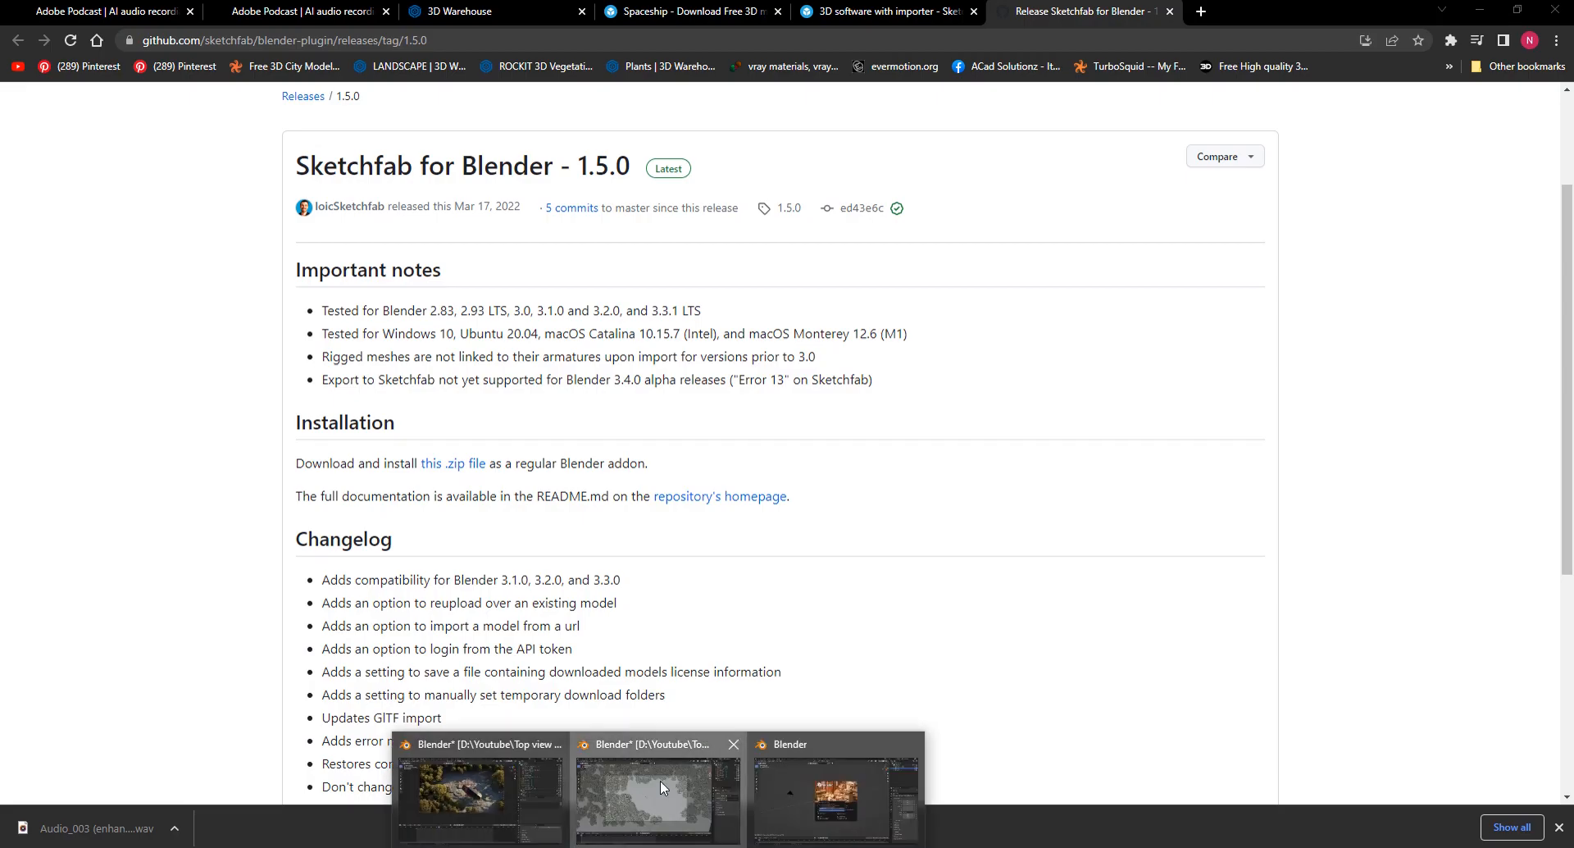
left_click(664, 787)
left_click(63, 27)
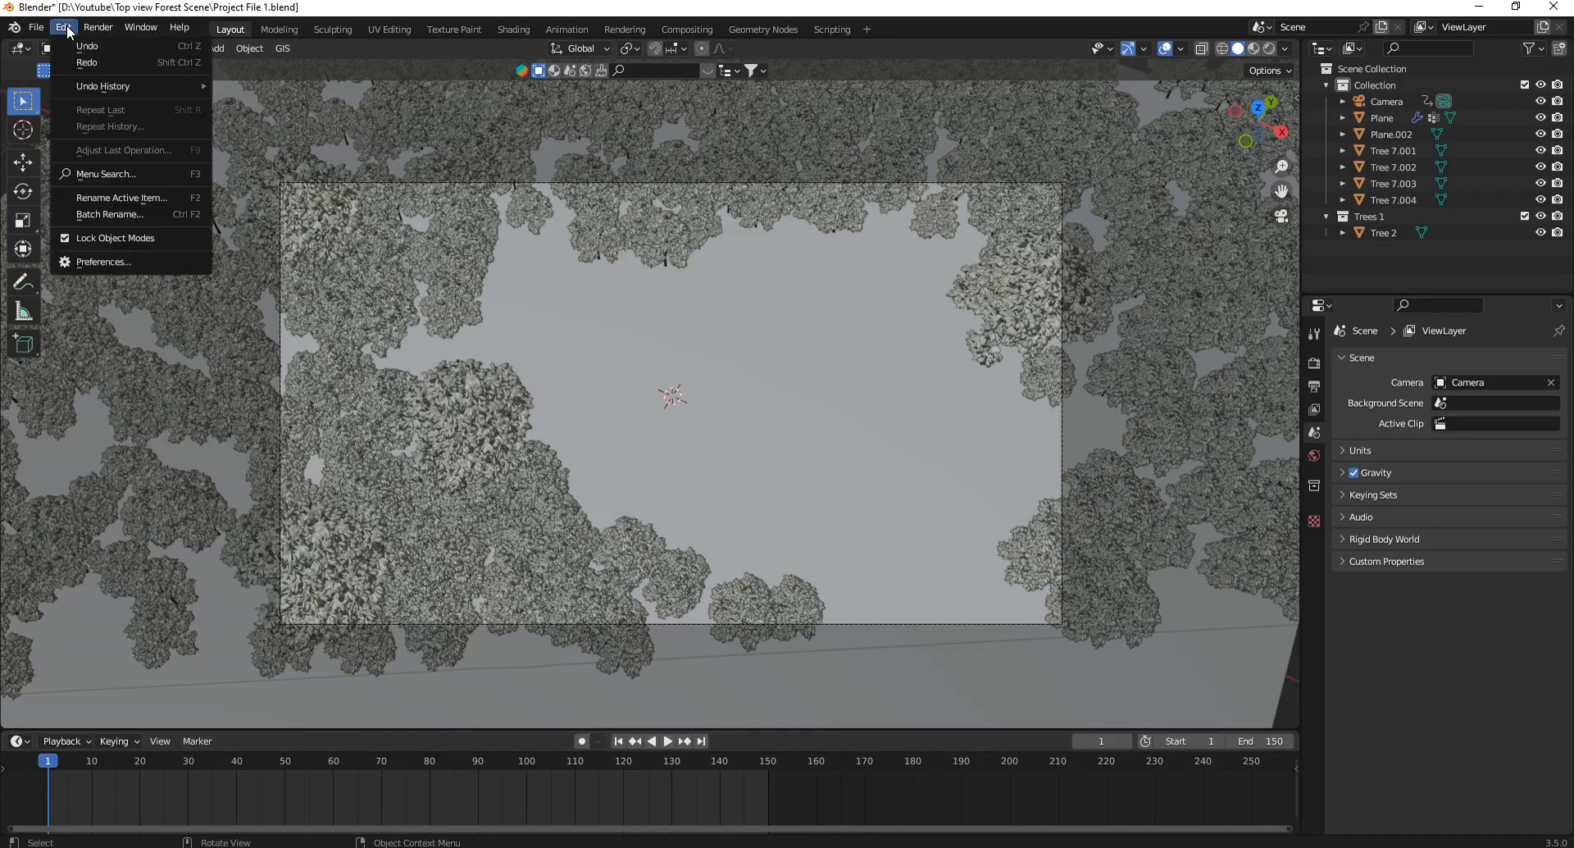
left_click(162, 264)
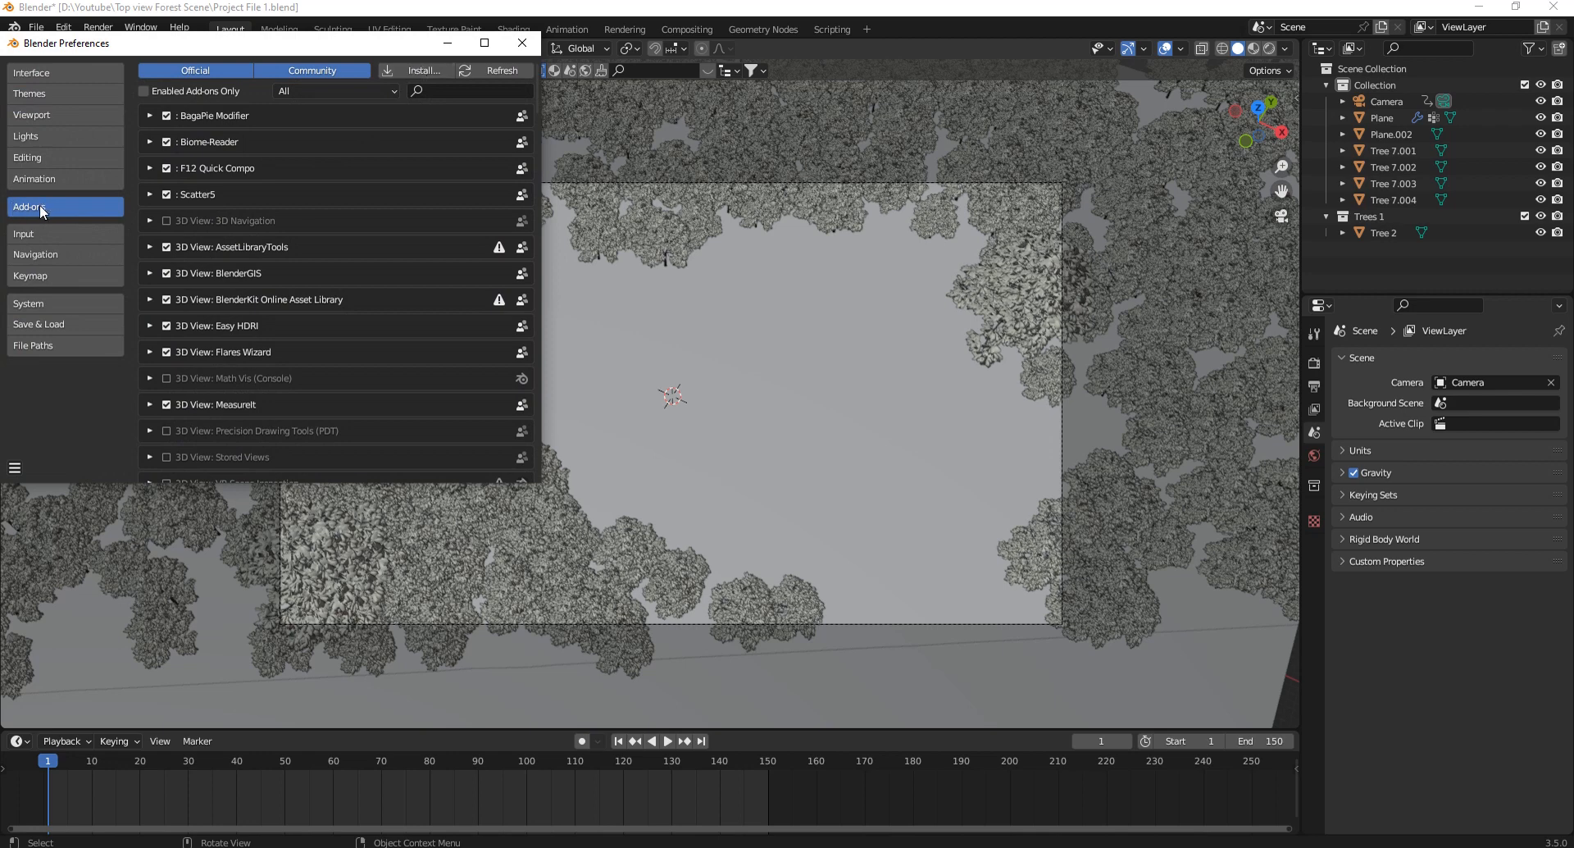
left_click(425, 70)
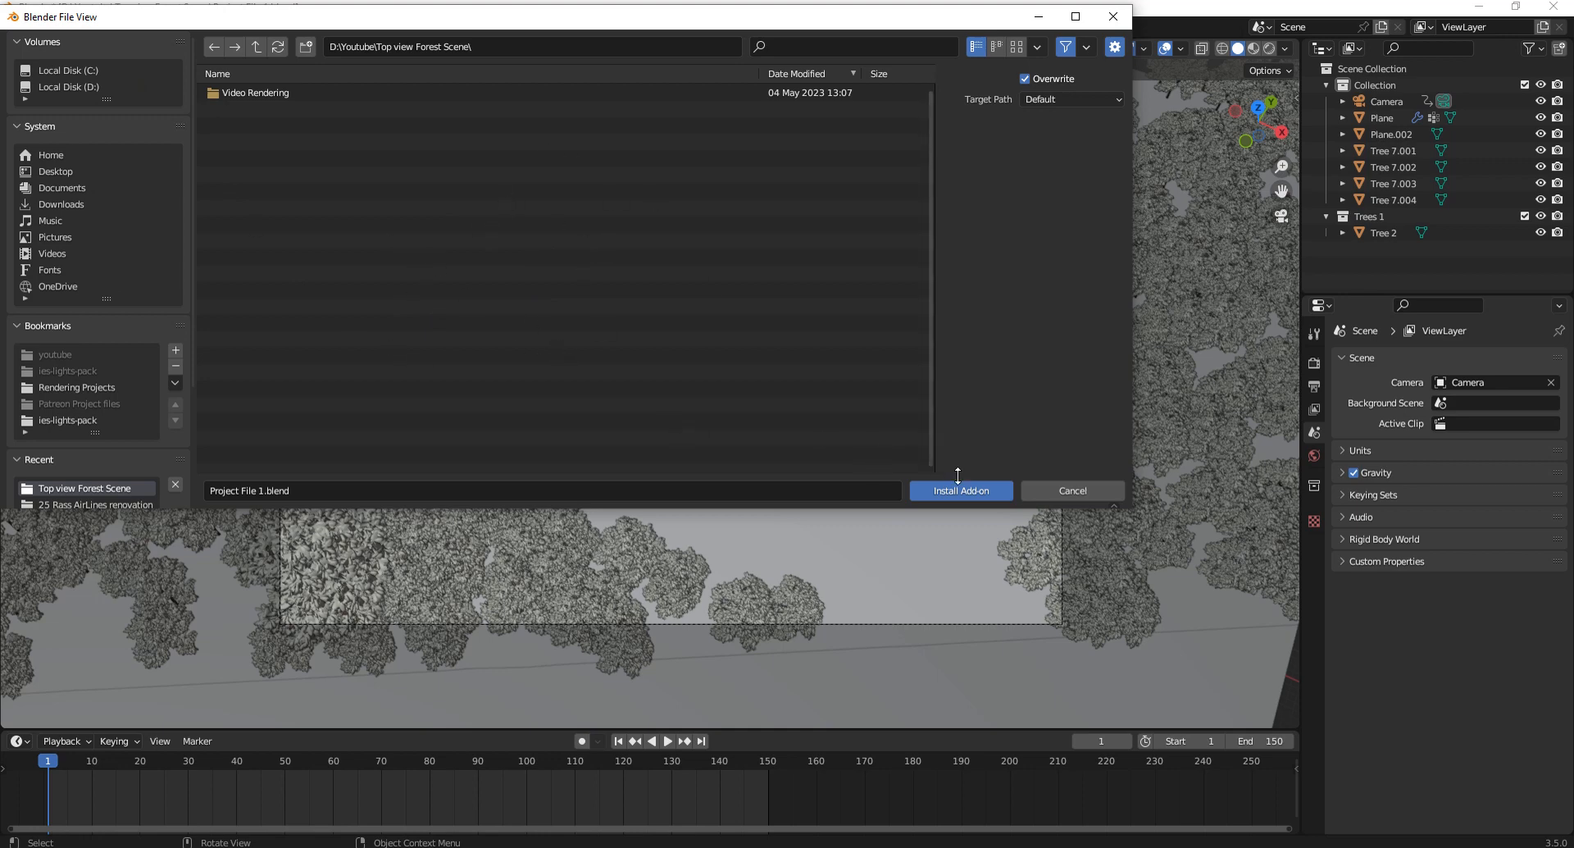
left_click(1037, 489)
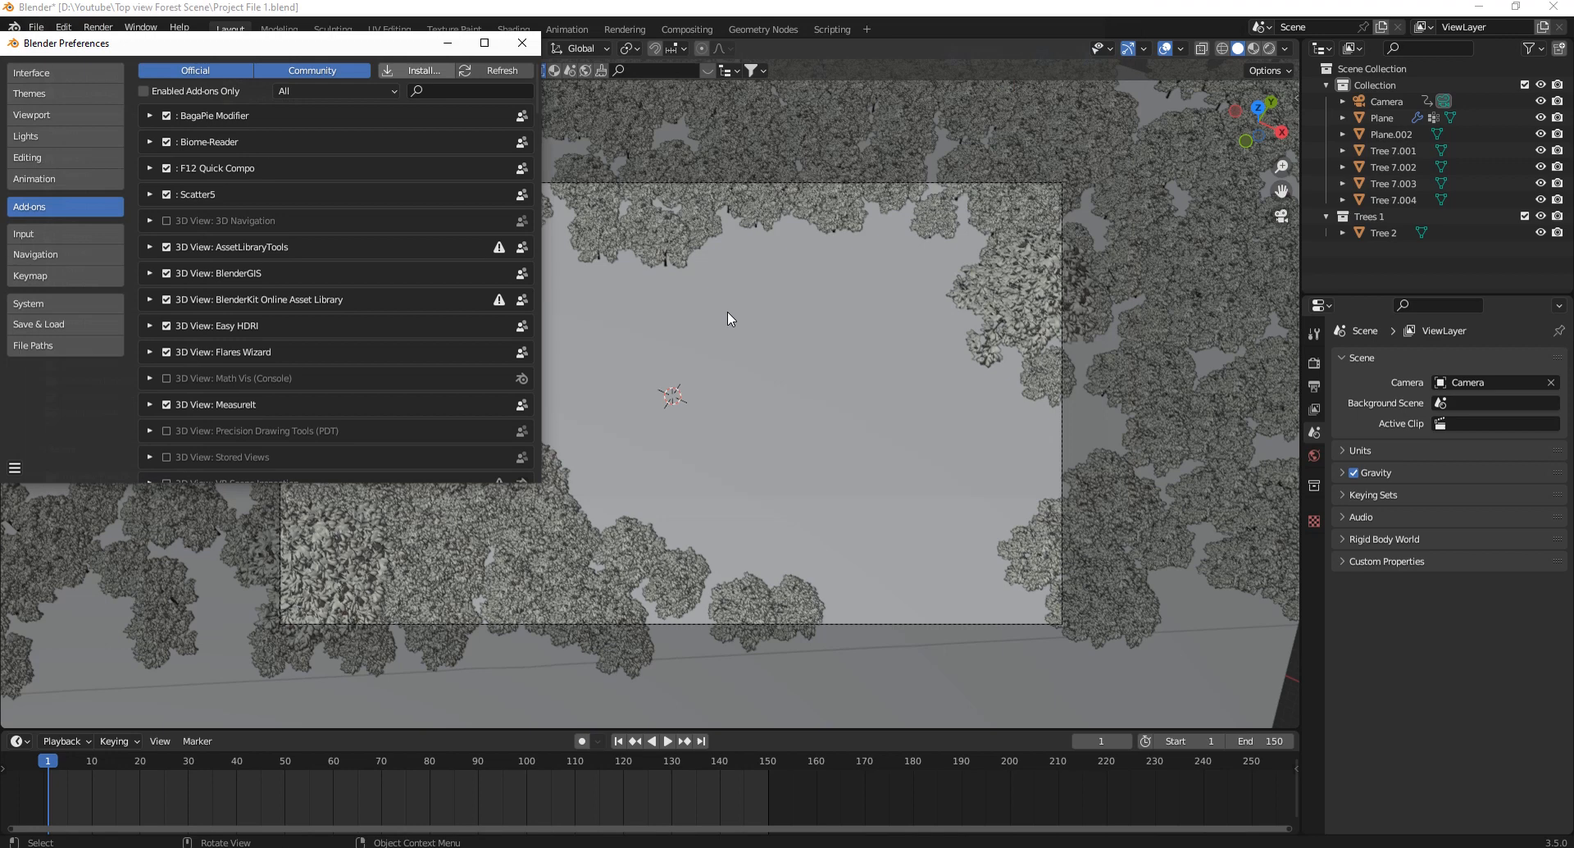
Filter the add-ons by "ske" to check the Sketchfab Plugin, save the preferences and close them.
left_click(447, 90)
type("ske")
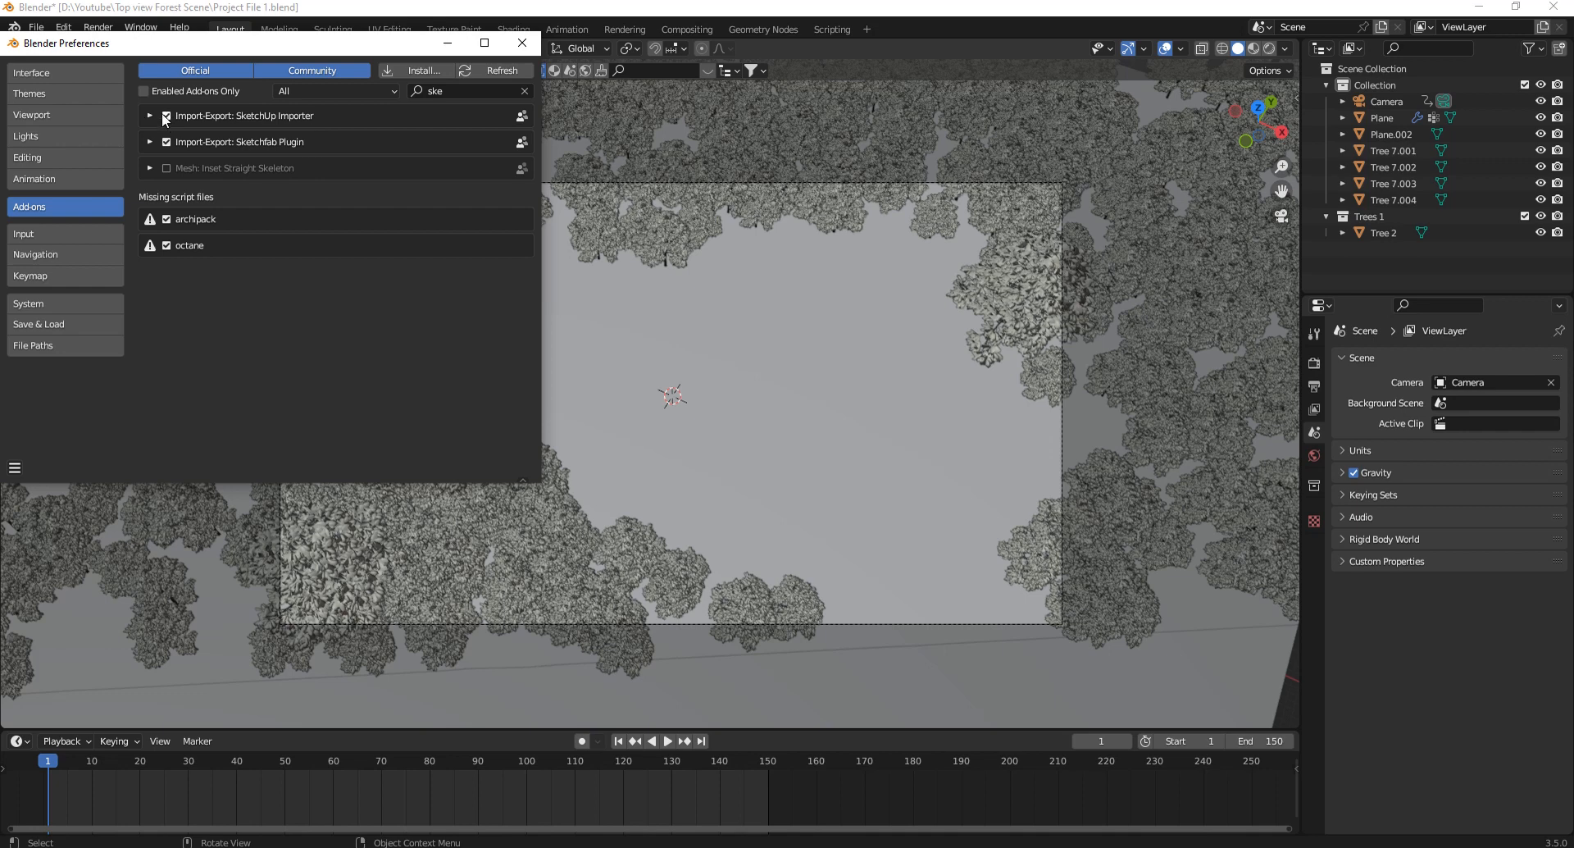
left_click(15, 469)
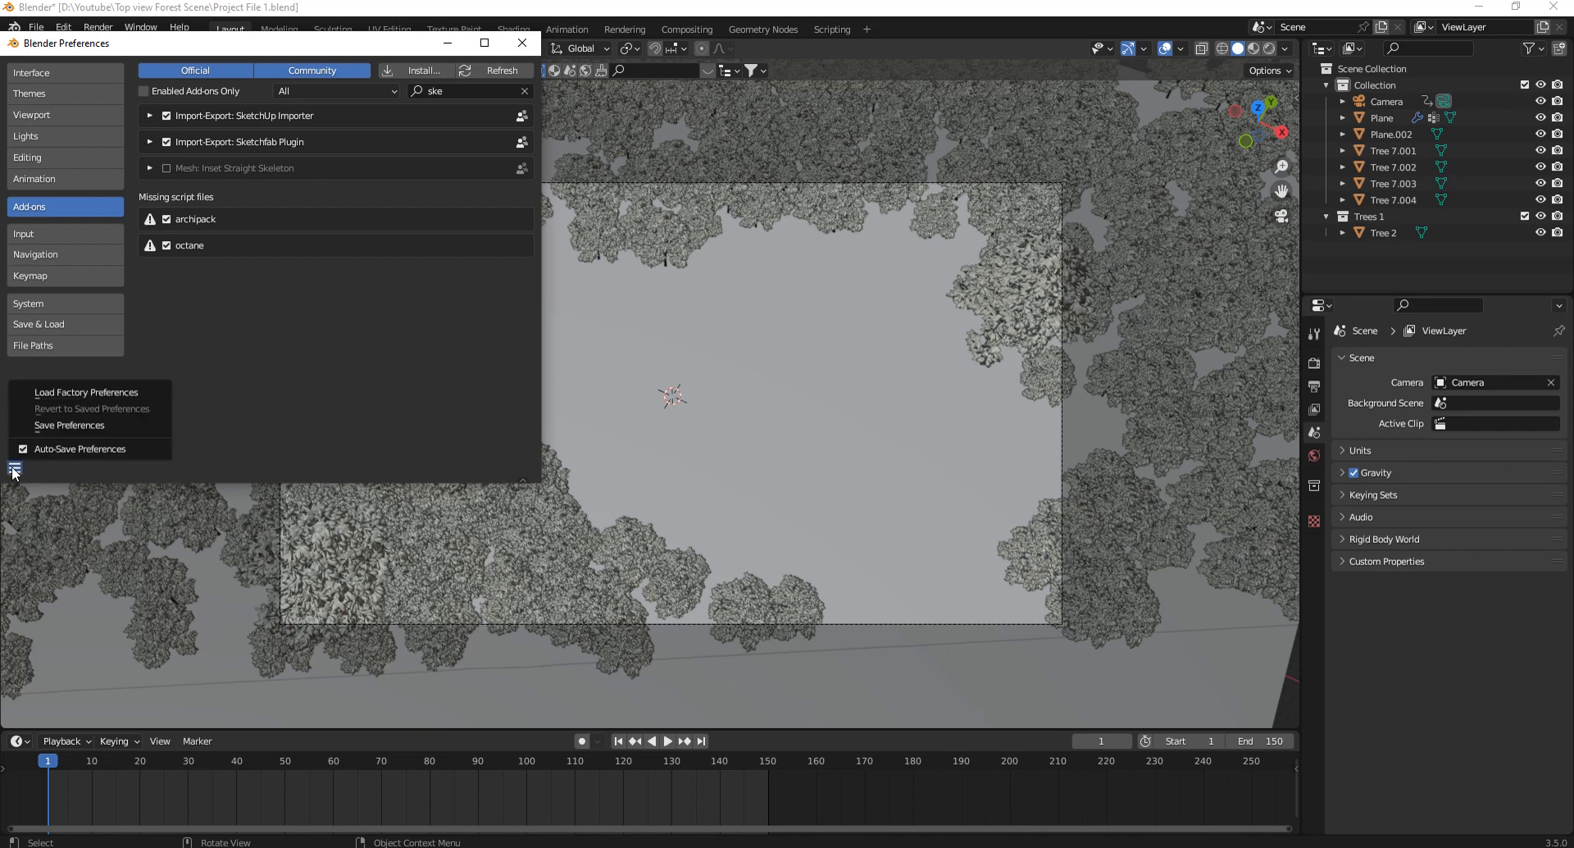
left_click(69, 425)
left_click(520, 42)
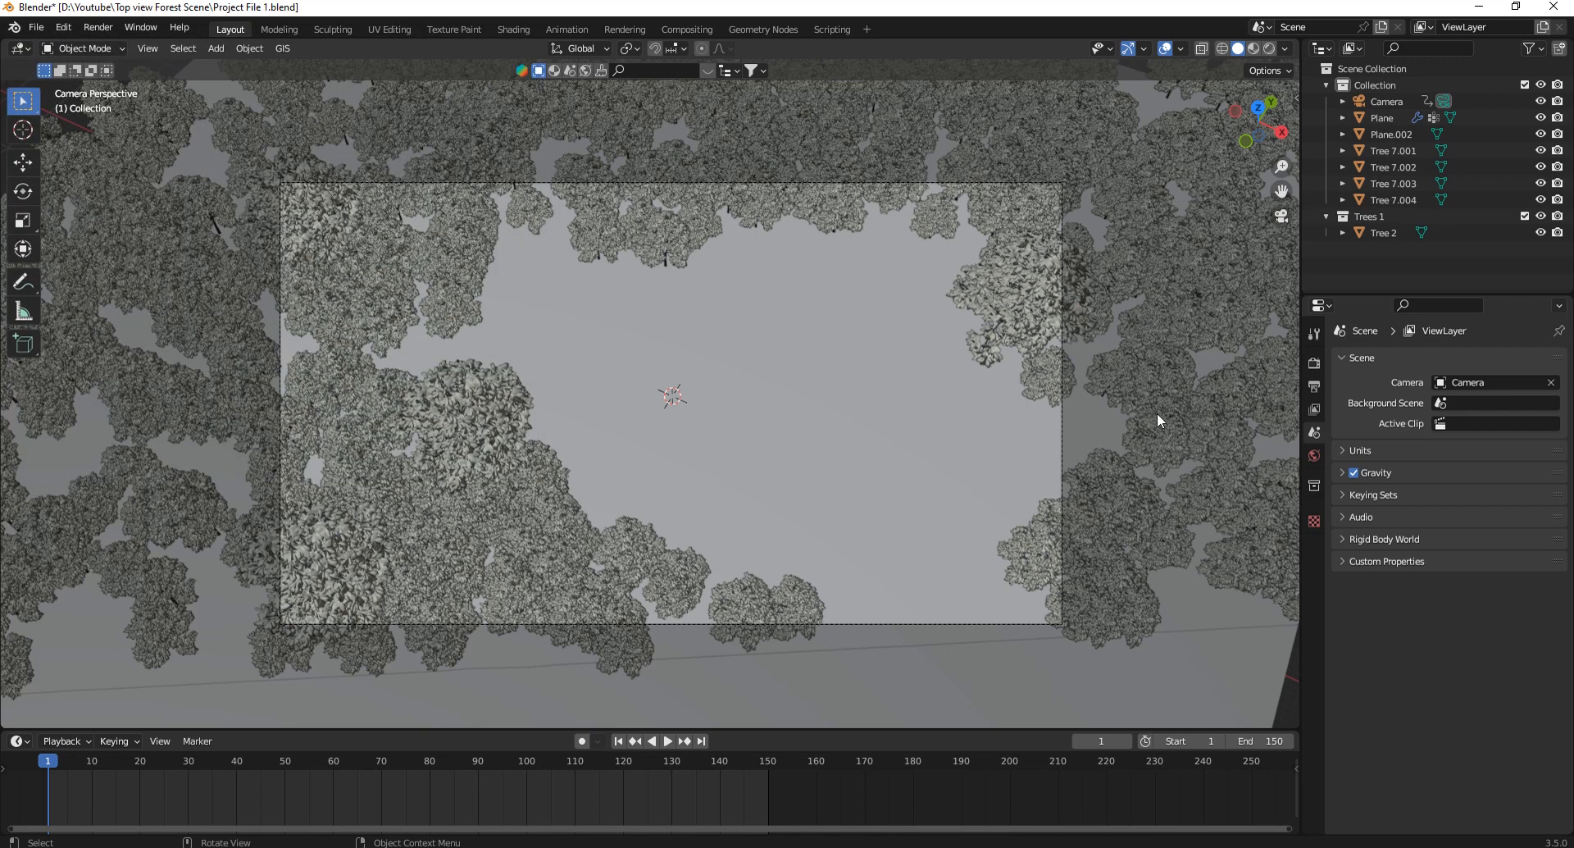
Show the Sketchfab add-on's import settings in the 3D viewport and enable Import from url.
key("n")
left_click(1289, 261)
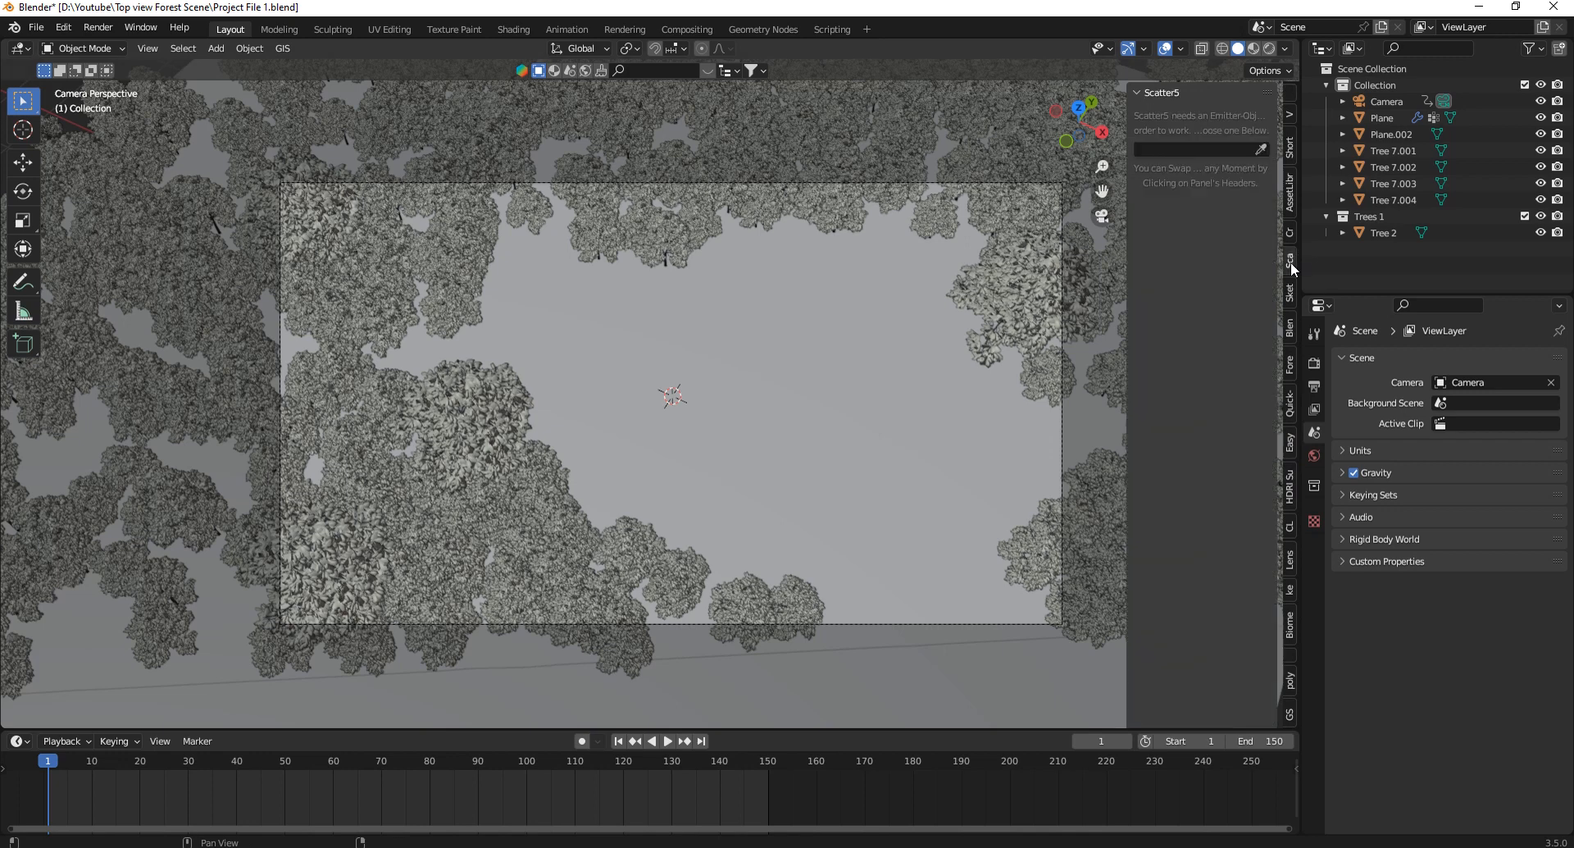
left_click(1289, 291)
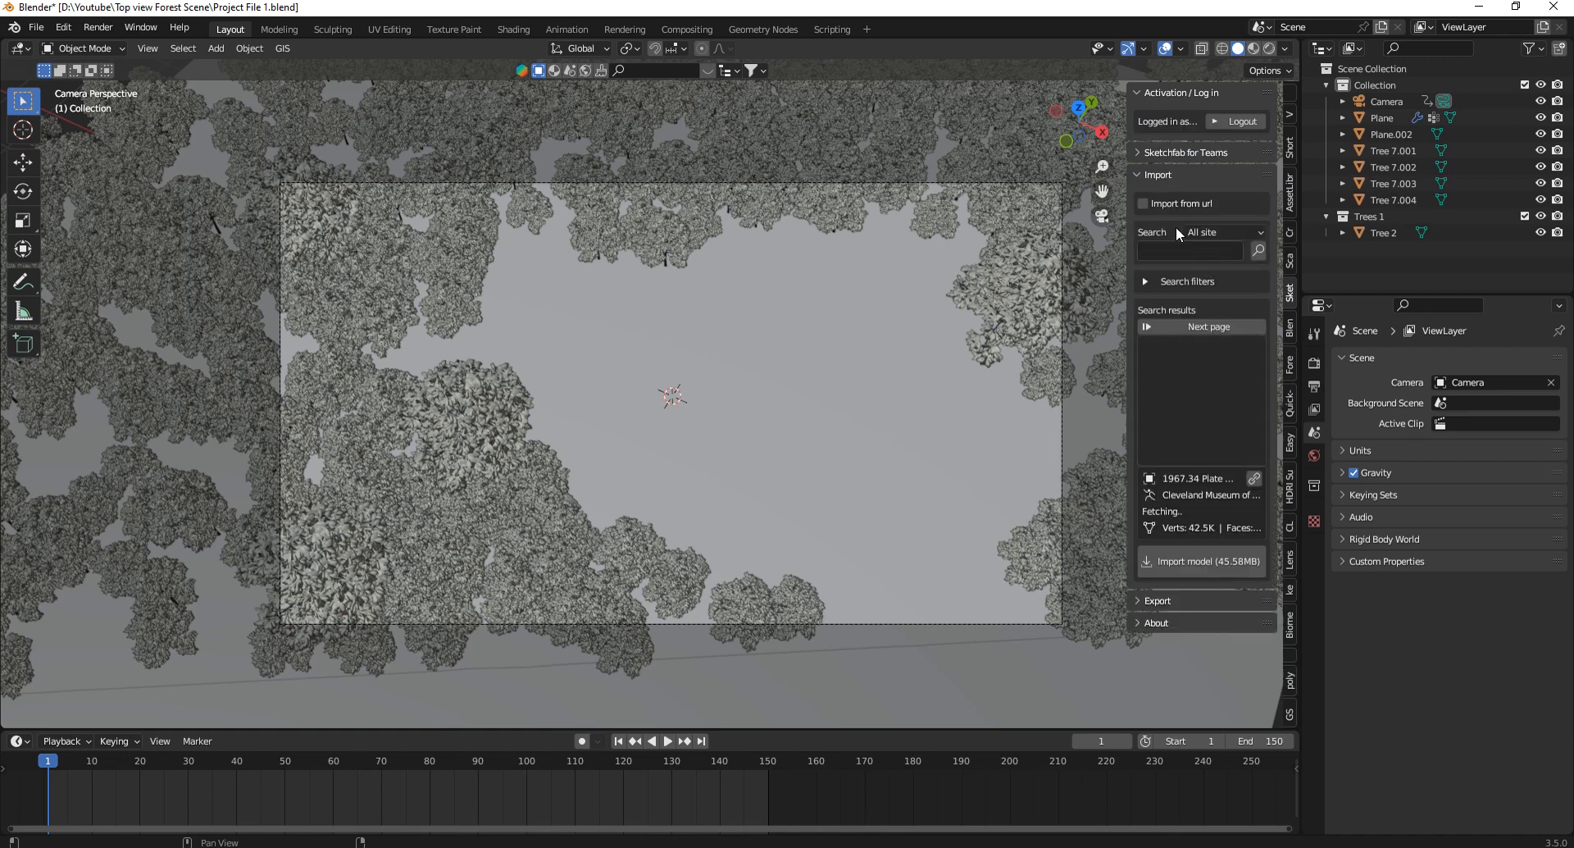
left_click(1145, 204)
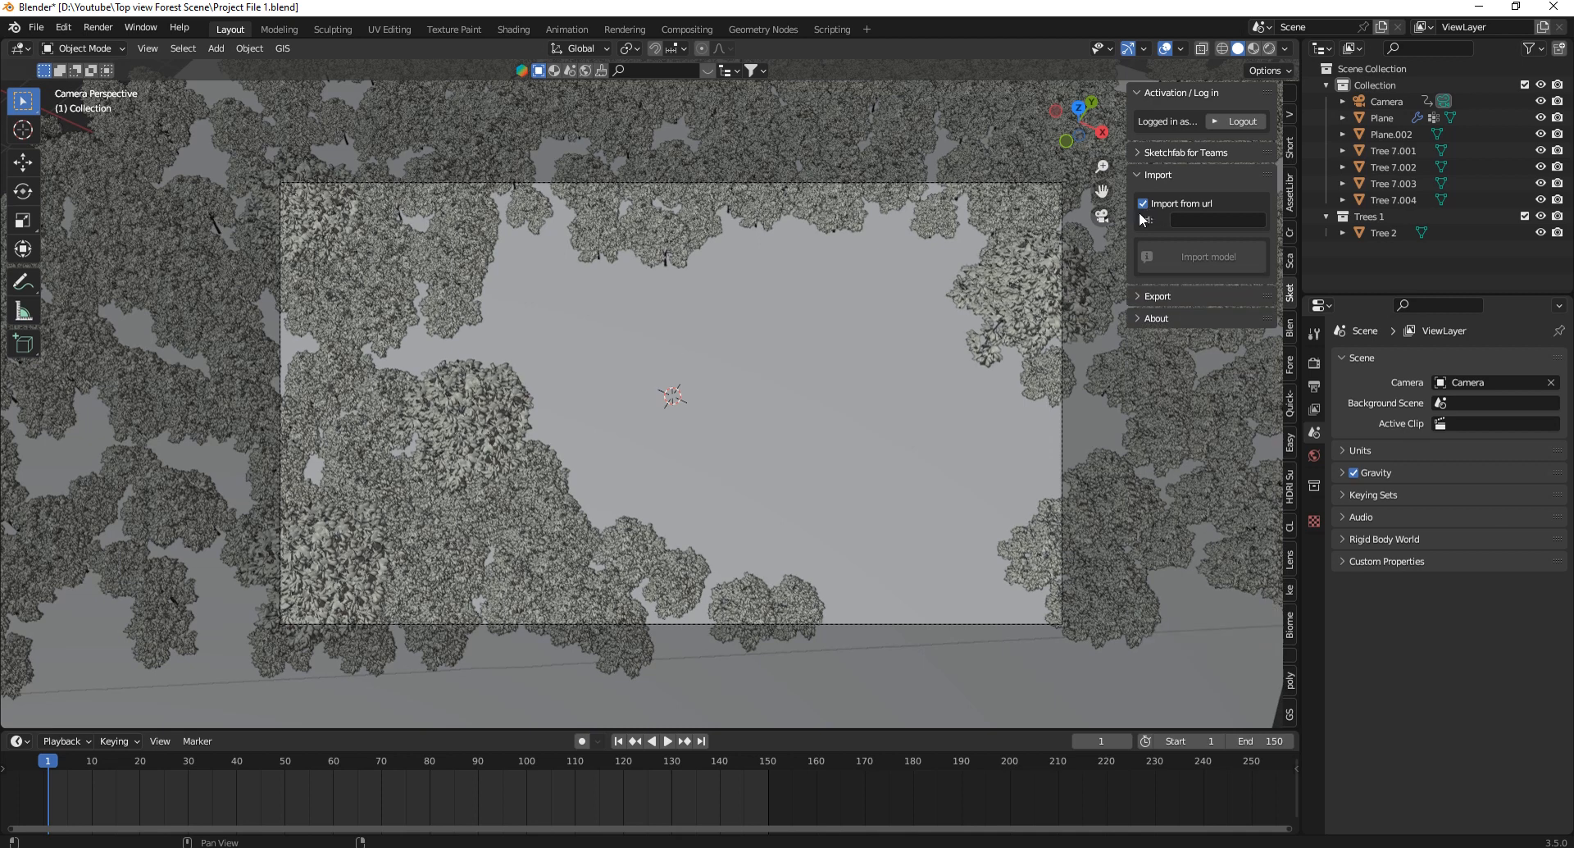
left_click(1200, 218)
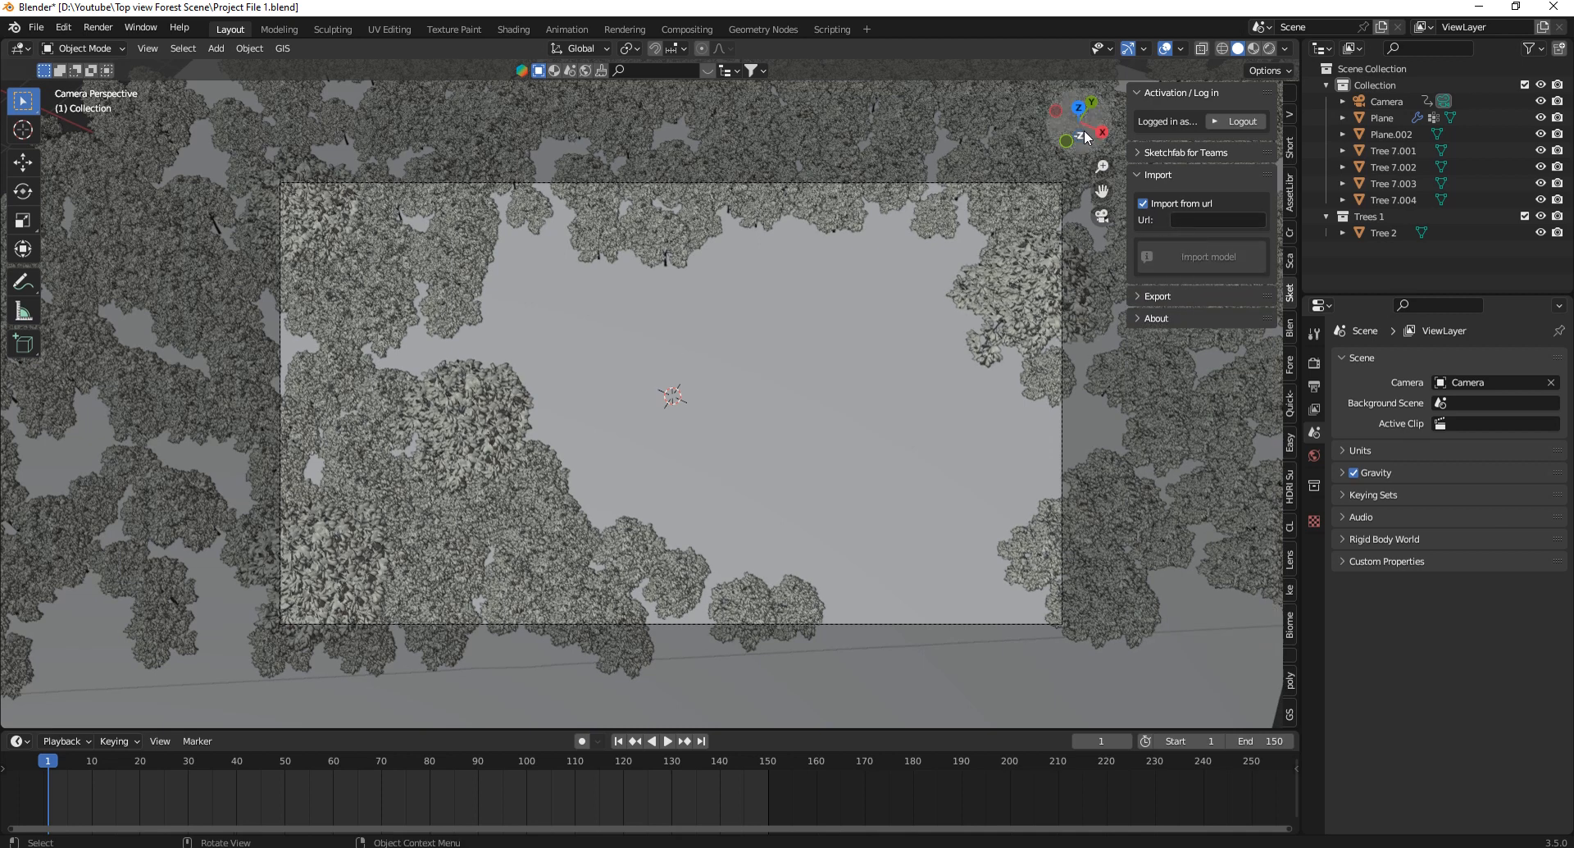
left_click_drag(1064, 145, 1109, 141)
scroll(897, 366, "down", 6)
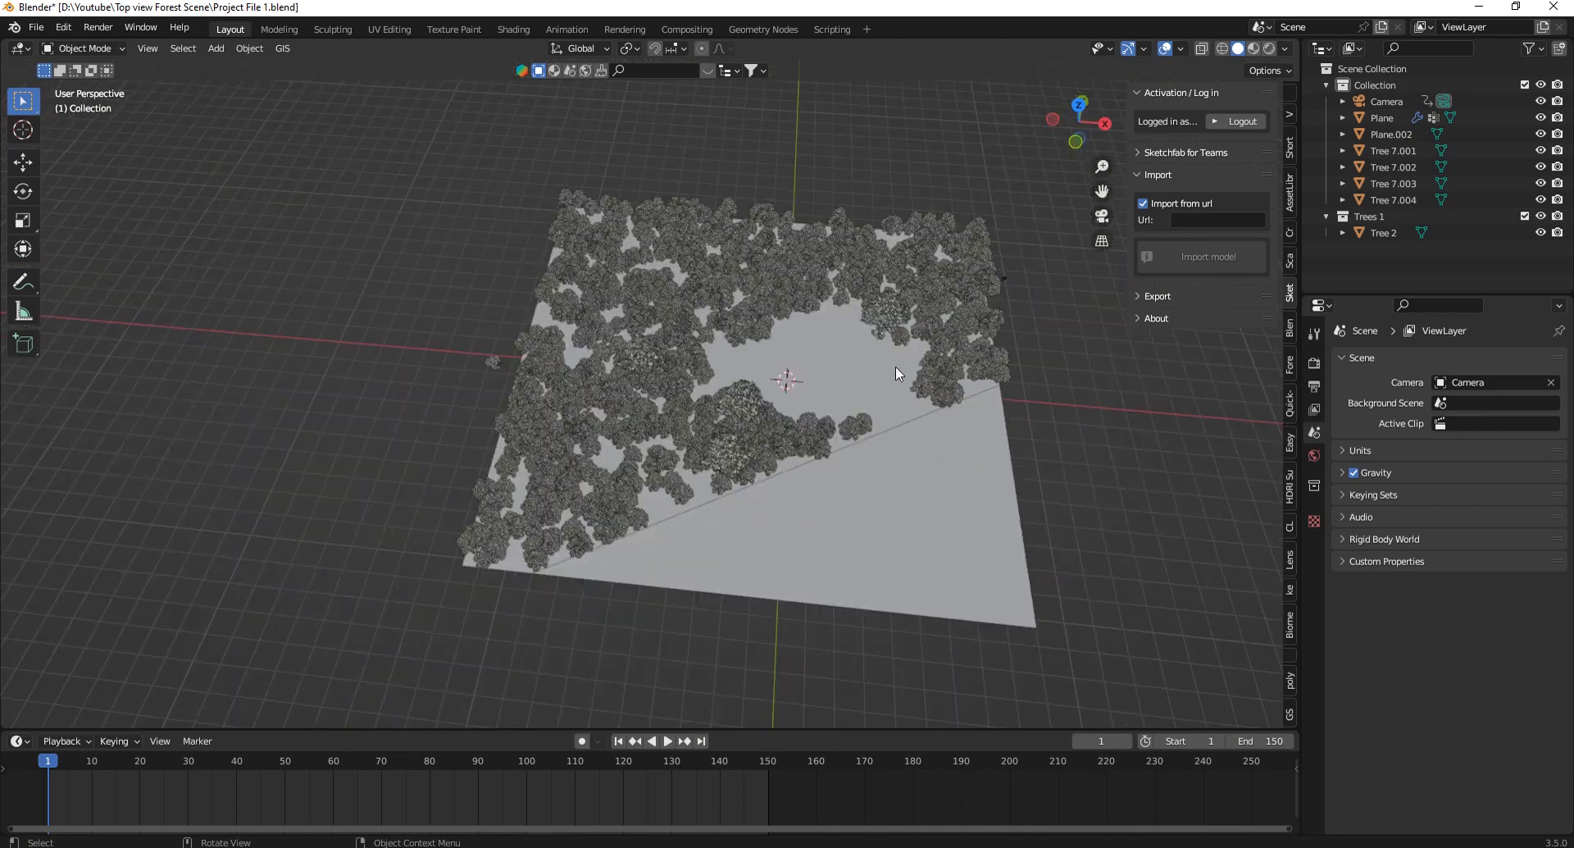
Hide all the existing forest objects to leave the 3D viewport clear for the spaceship.
key("a")
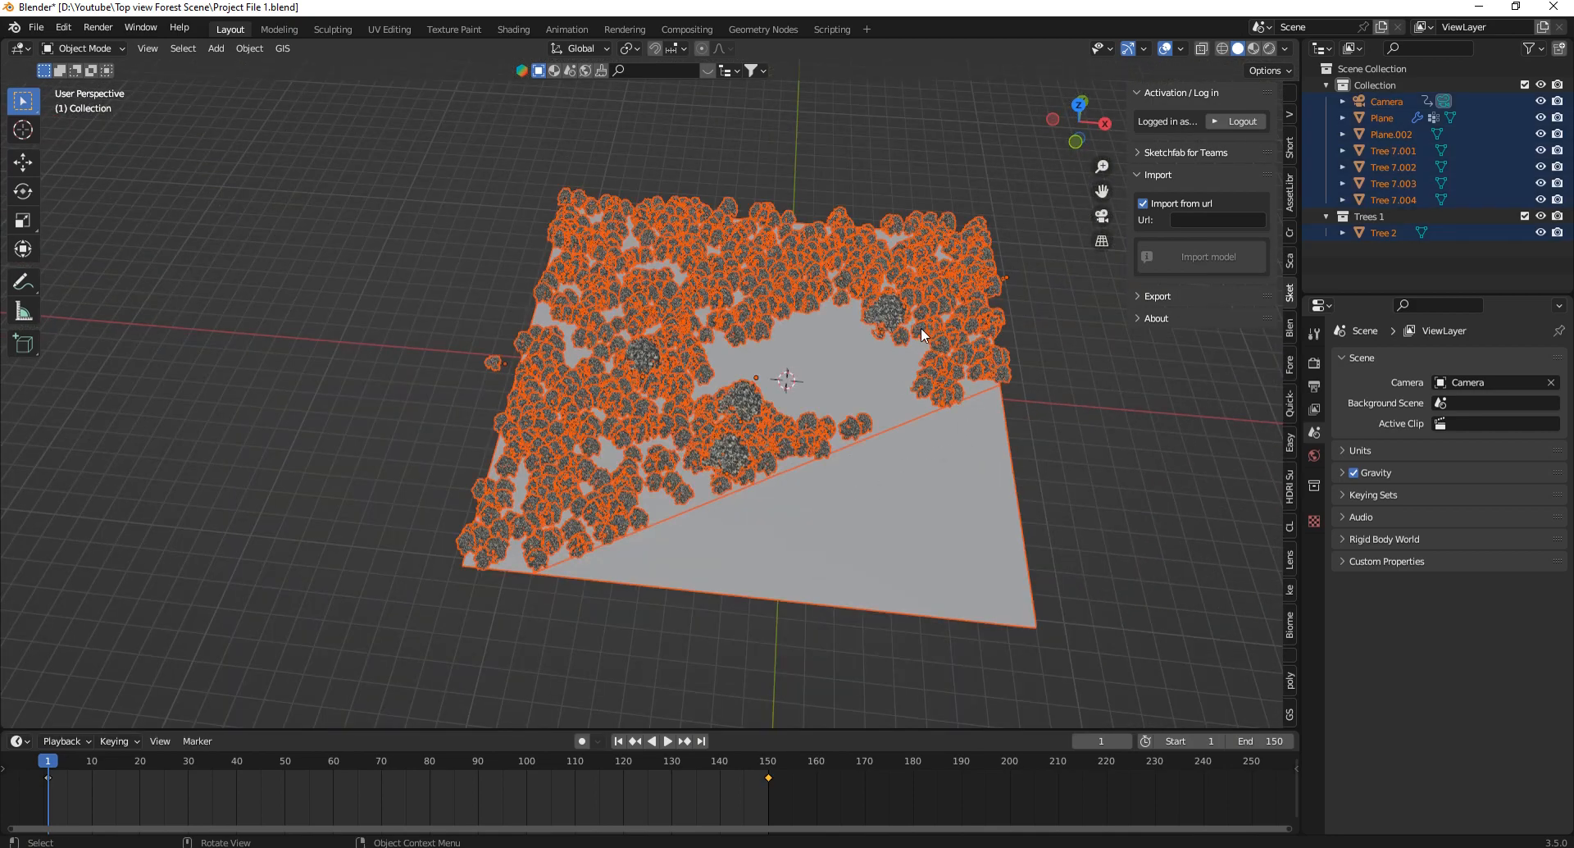
key("h")
scroll(871, 319, "up", 2)
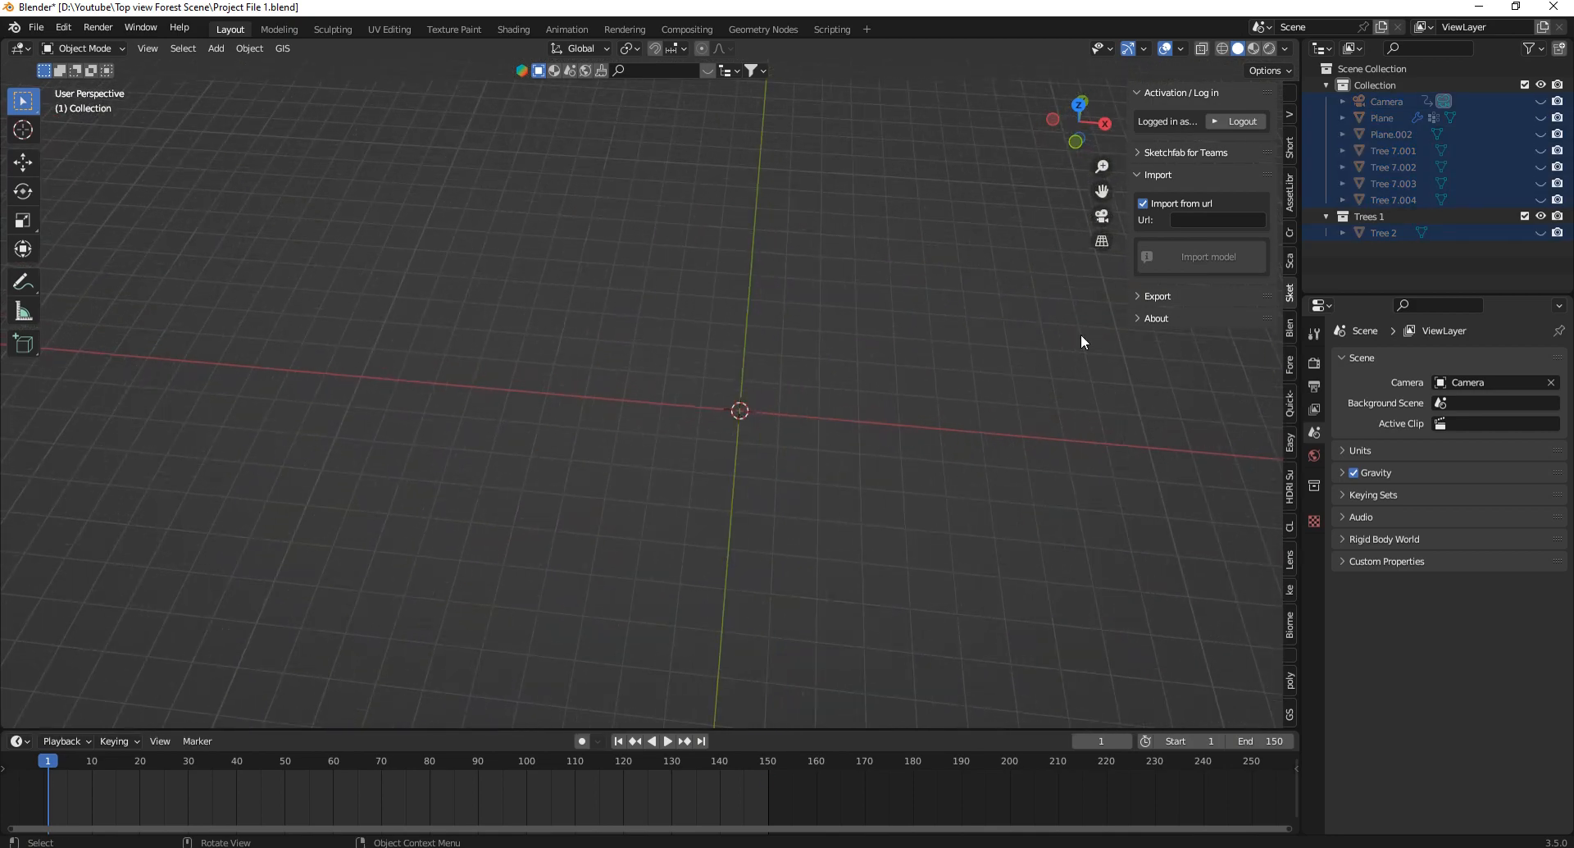
mouse_move(1104, 123)
left_mouse_down()
mouse_move(1023, 130)
mouse_move(1078, 121)
left_mouse_up()
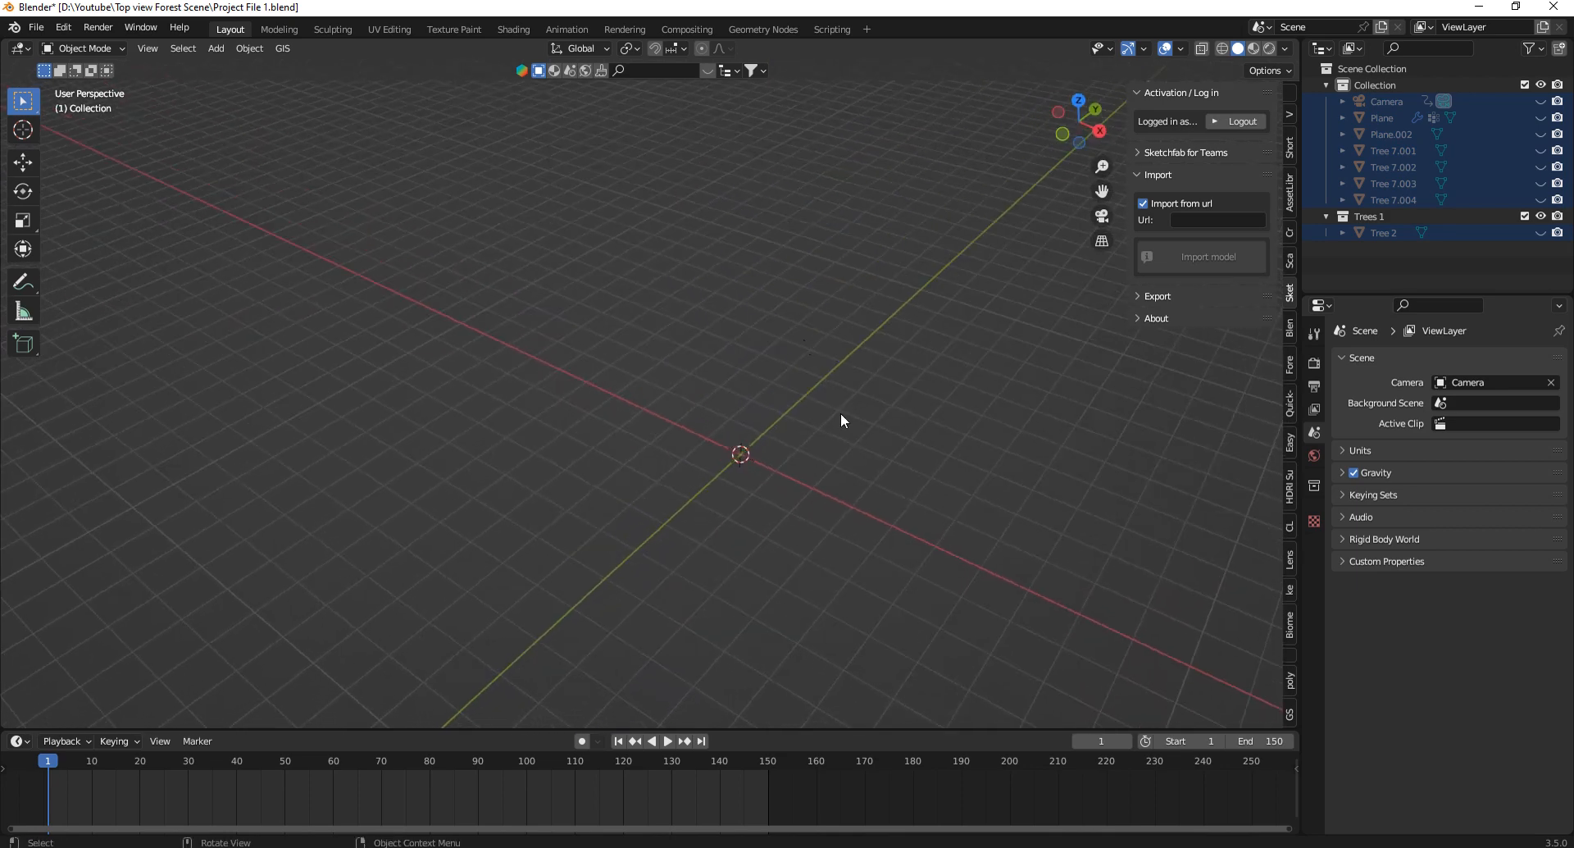
scroll(734, 406, "up", 4)
scroll(677, 334, "down", 3)
scroll(747, 451, "up", 2)
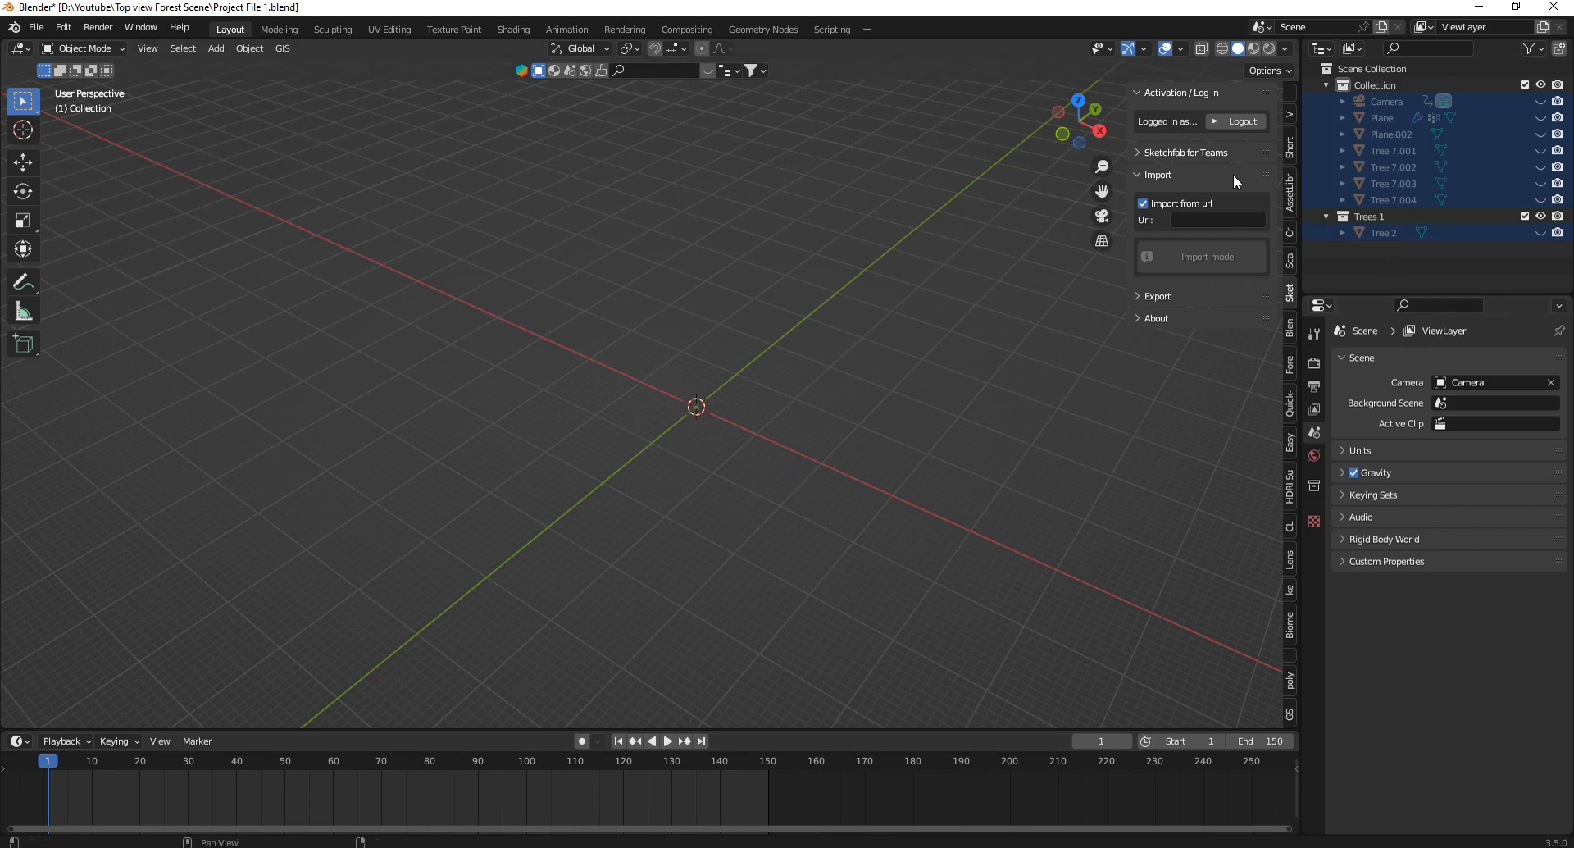
Import the Spaceship model from its pasted Sketchfab URL using the Sketchfab add-on.
left_click(1208, 221)
key("ctrl+v")
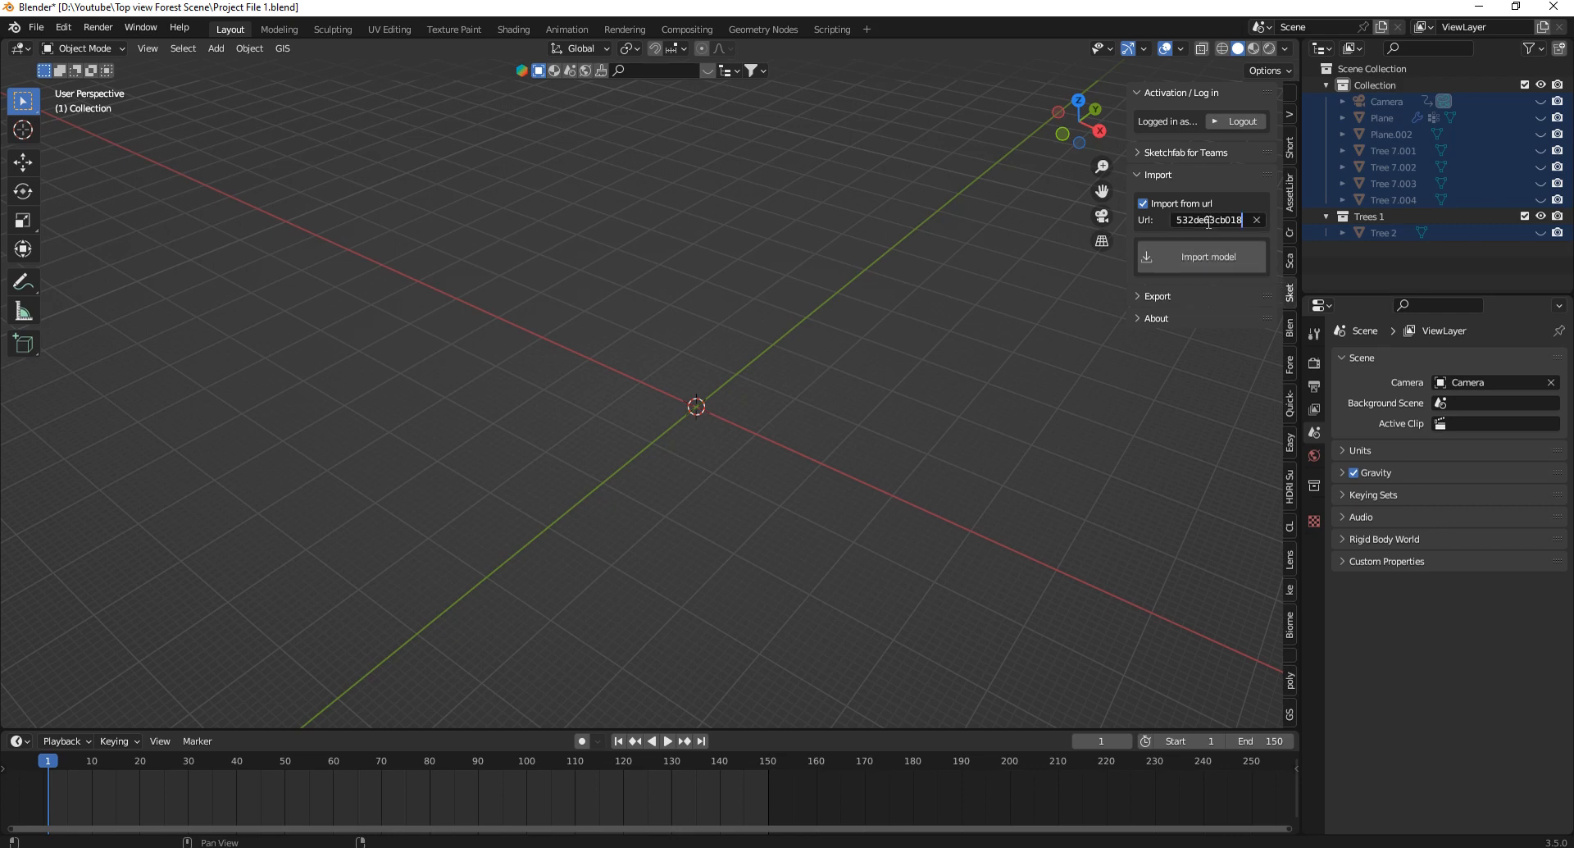
left_click(1214, 257)
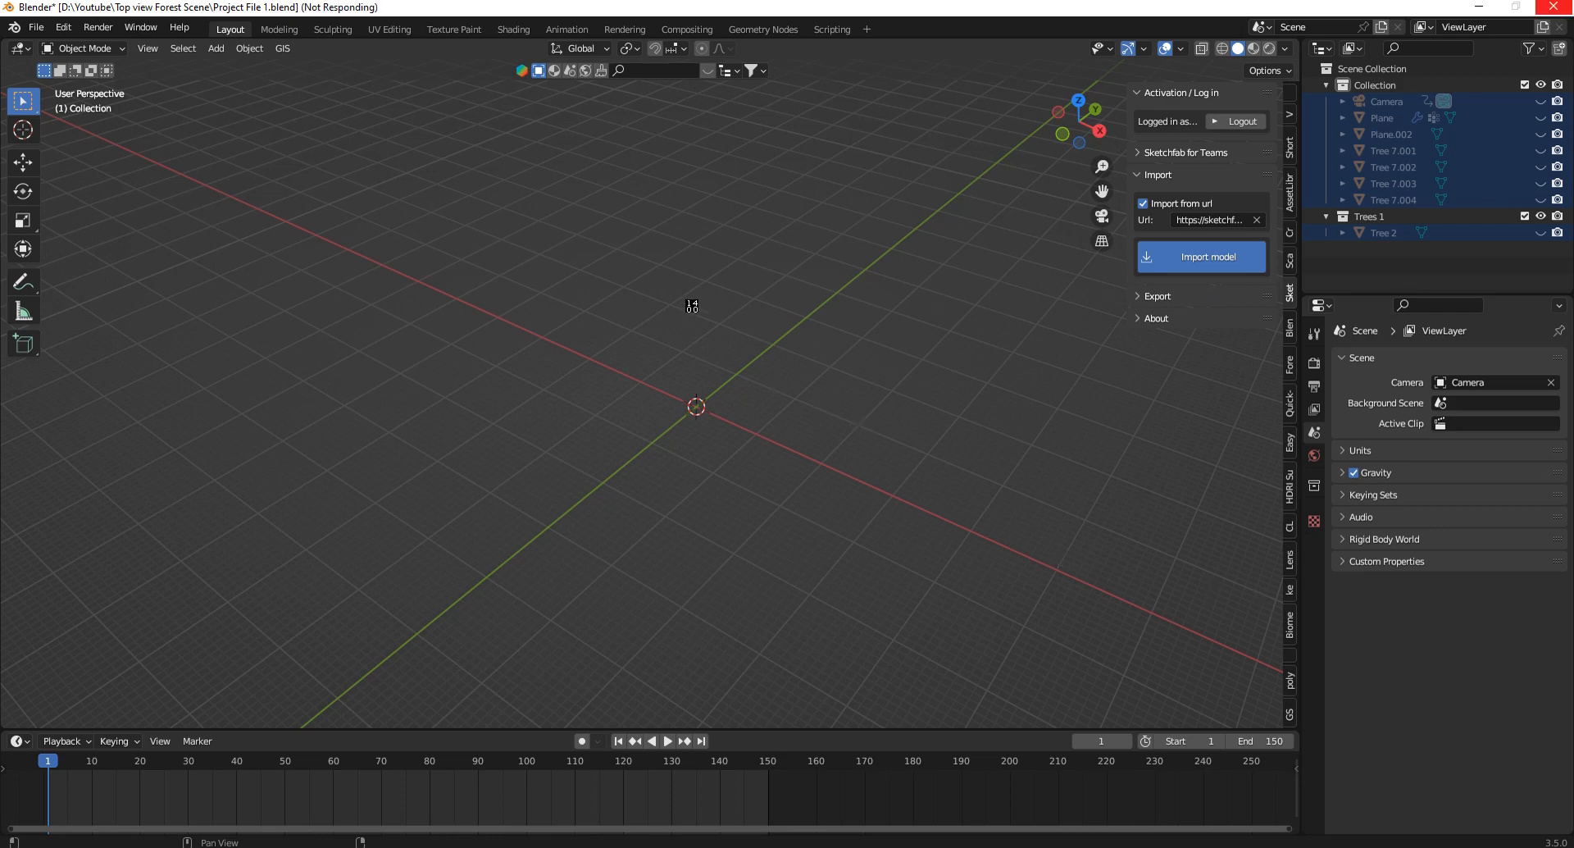
scroll(713, 430, "up", 4)
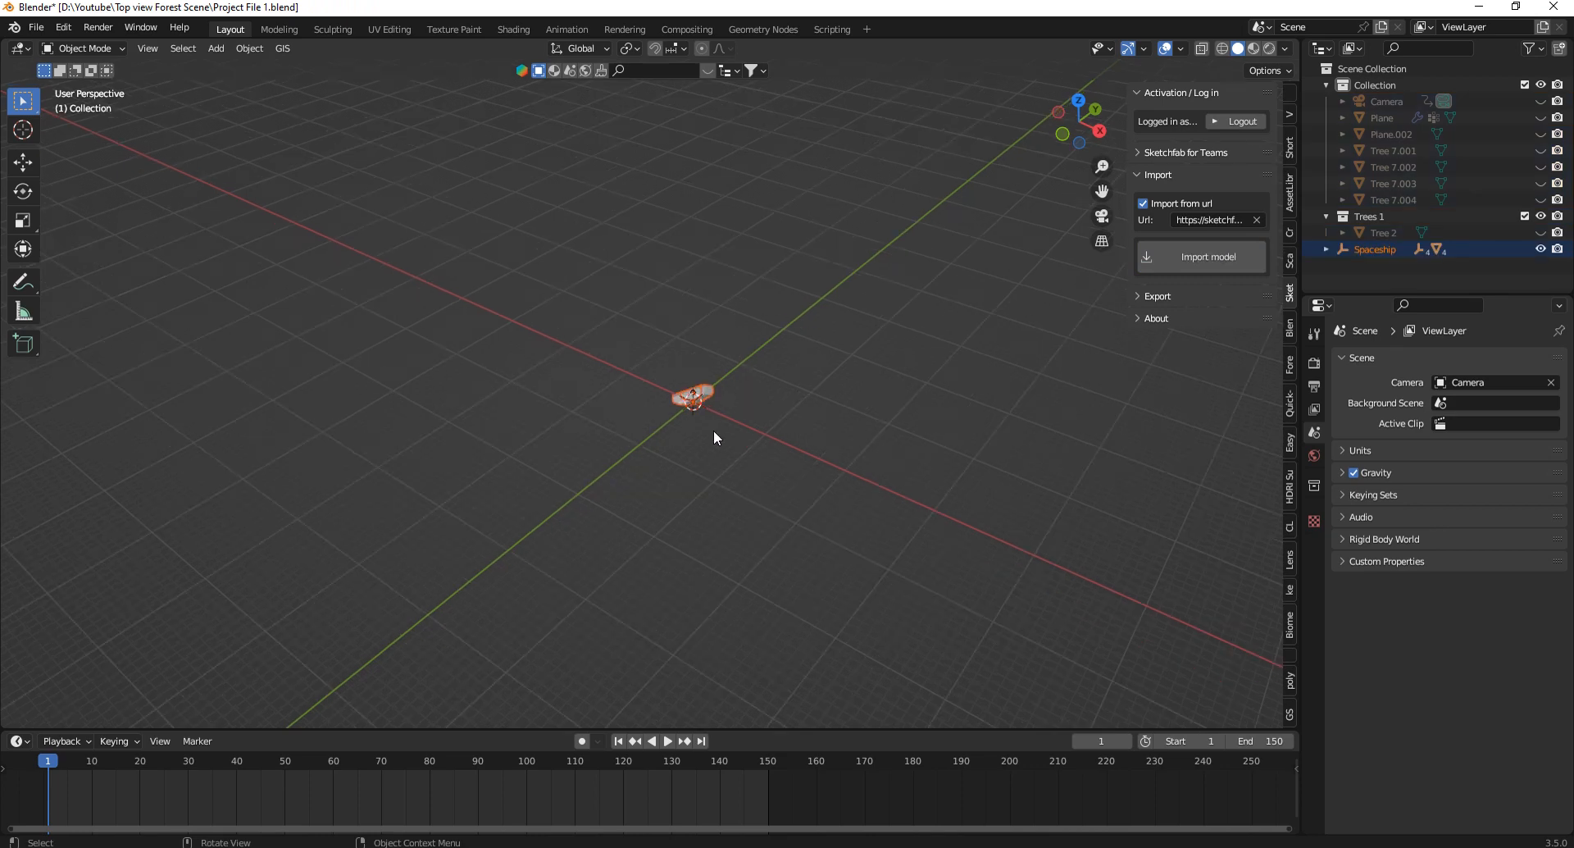
scroll(711, 342, "up", 4)
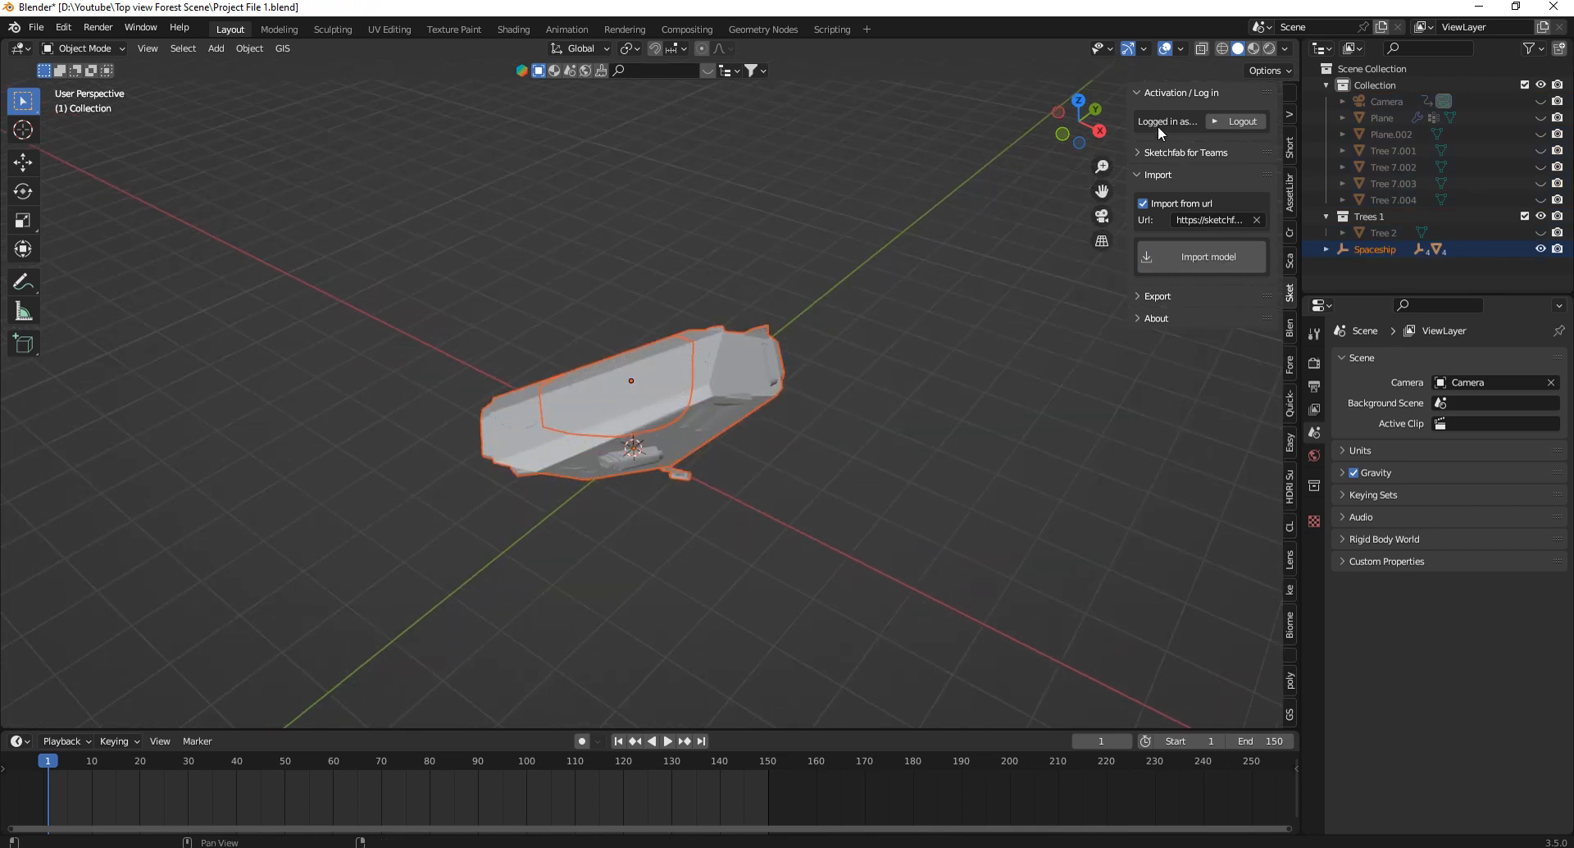
Display the imported spaceship's textures with Material Preview shading and view it from different angles.
left_click(1256, 49)
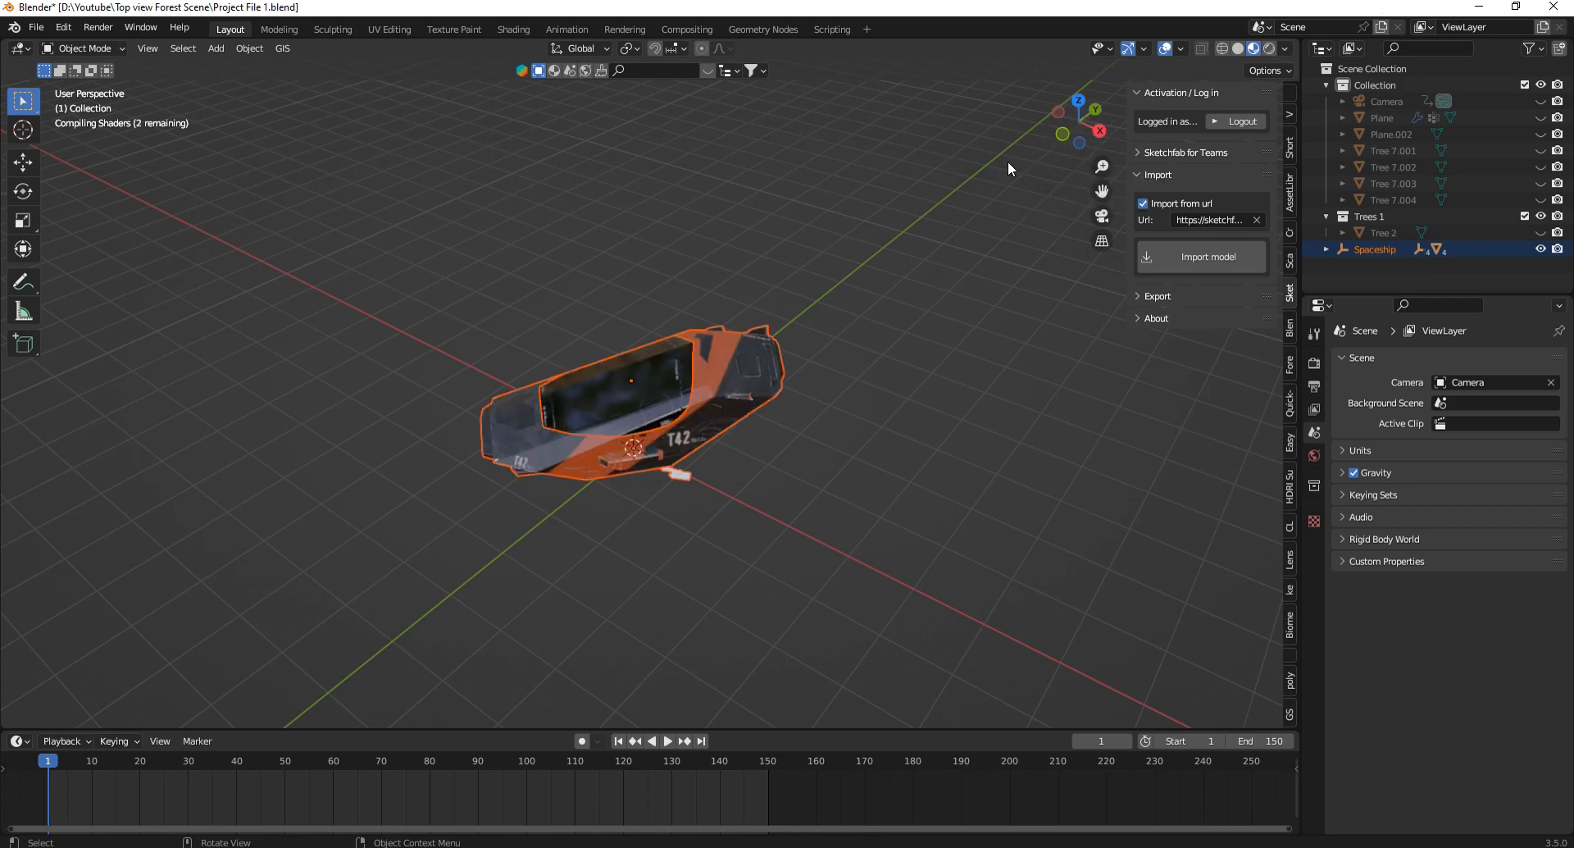
left_click_drag(1071, 131, 578, 395)
left_click(578, 395)
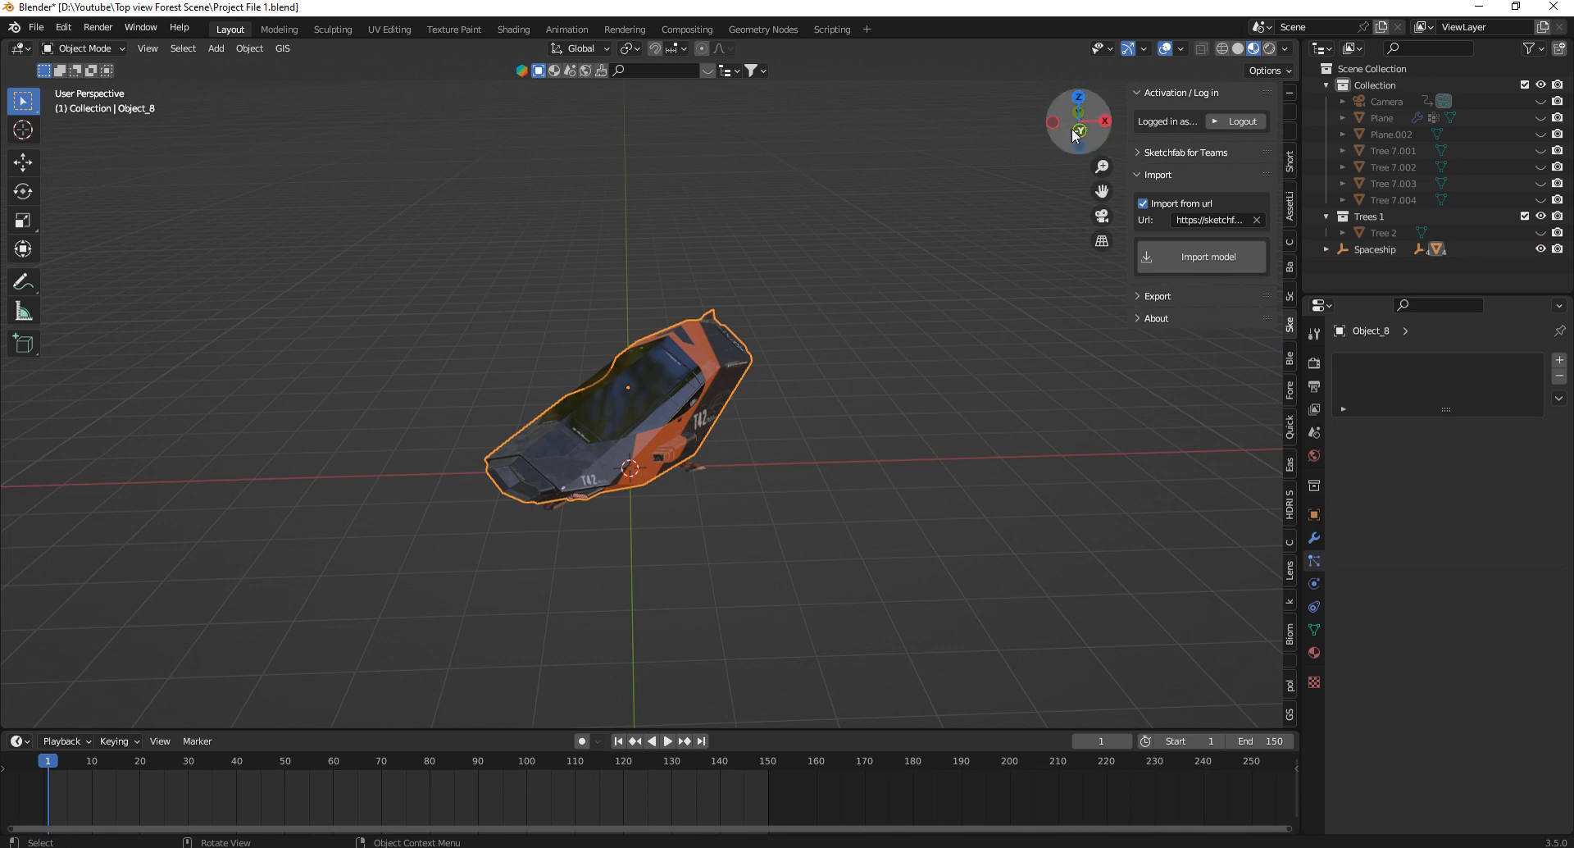
left_click_drag(1074, 135, 1075, 115)
Select all the spaceship's parts and join them into one mesh with the hull as the active object.
key("a")
scroll(634, 410, "up", 3)
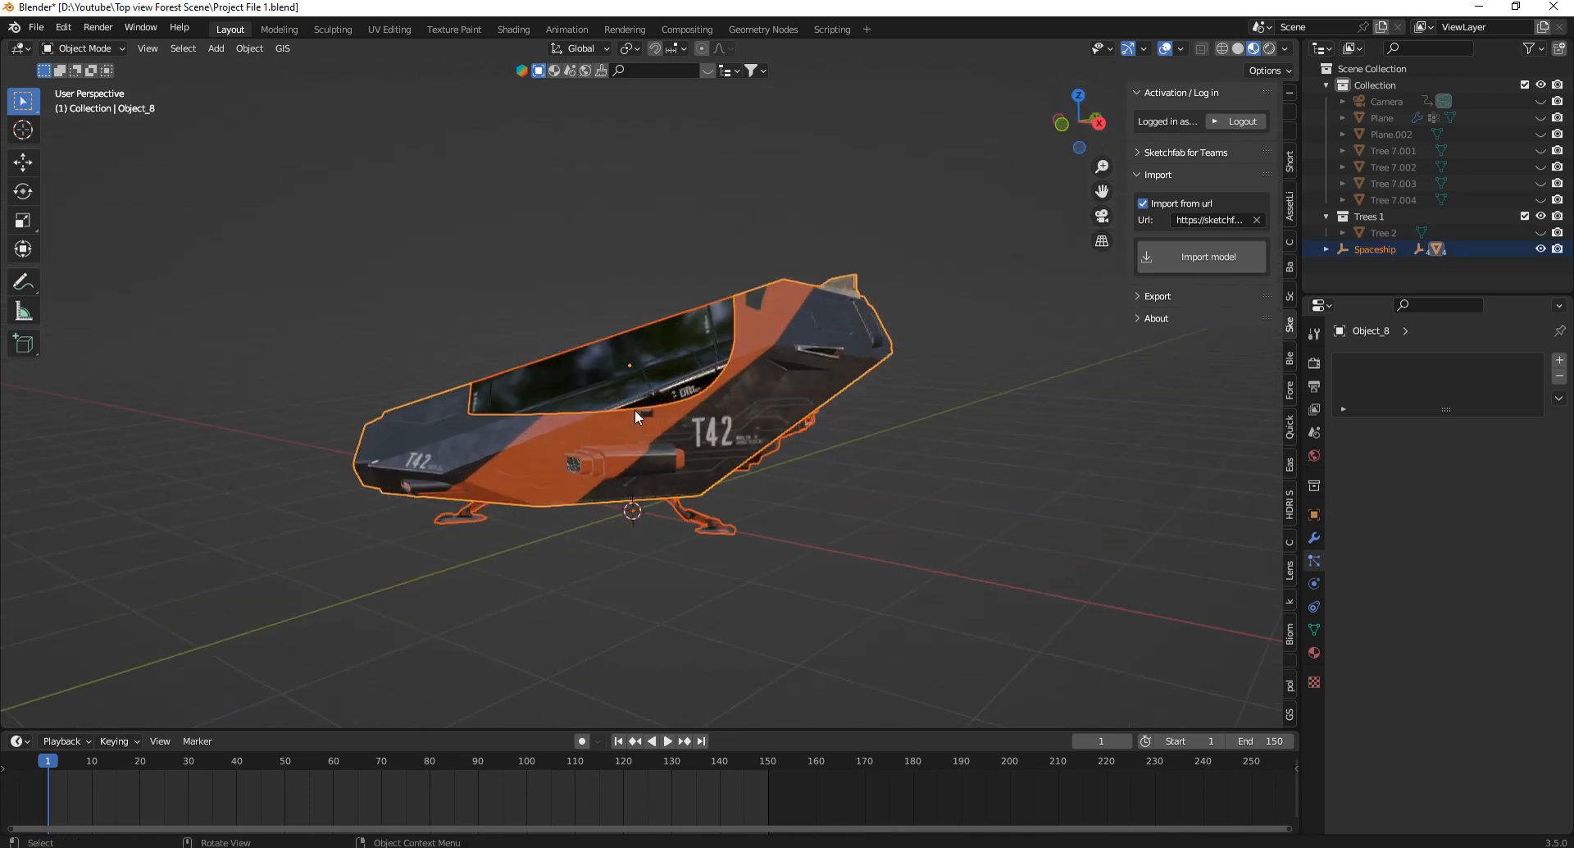
left_click(626, 420, "shift")
left_click(457, 435, "shift")
right_click(457, 436)
left_click(410, 511)
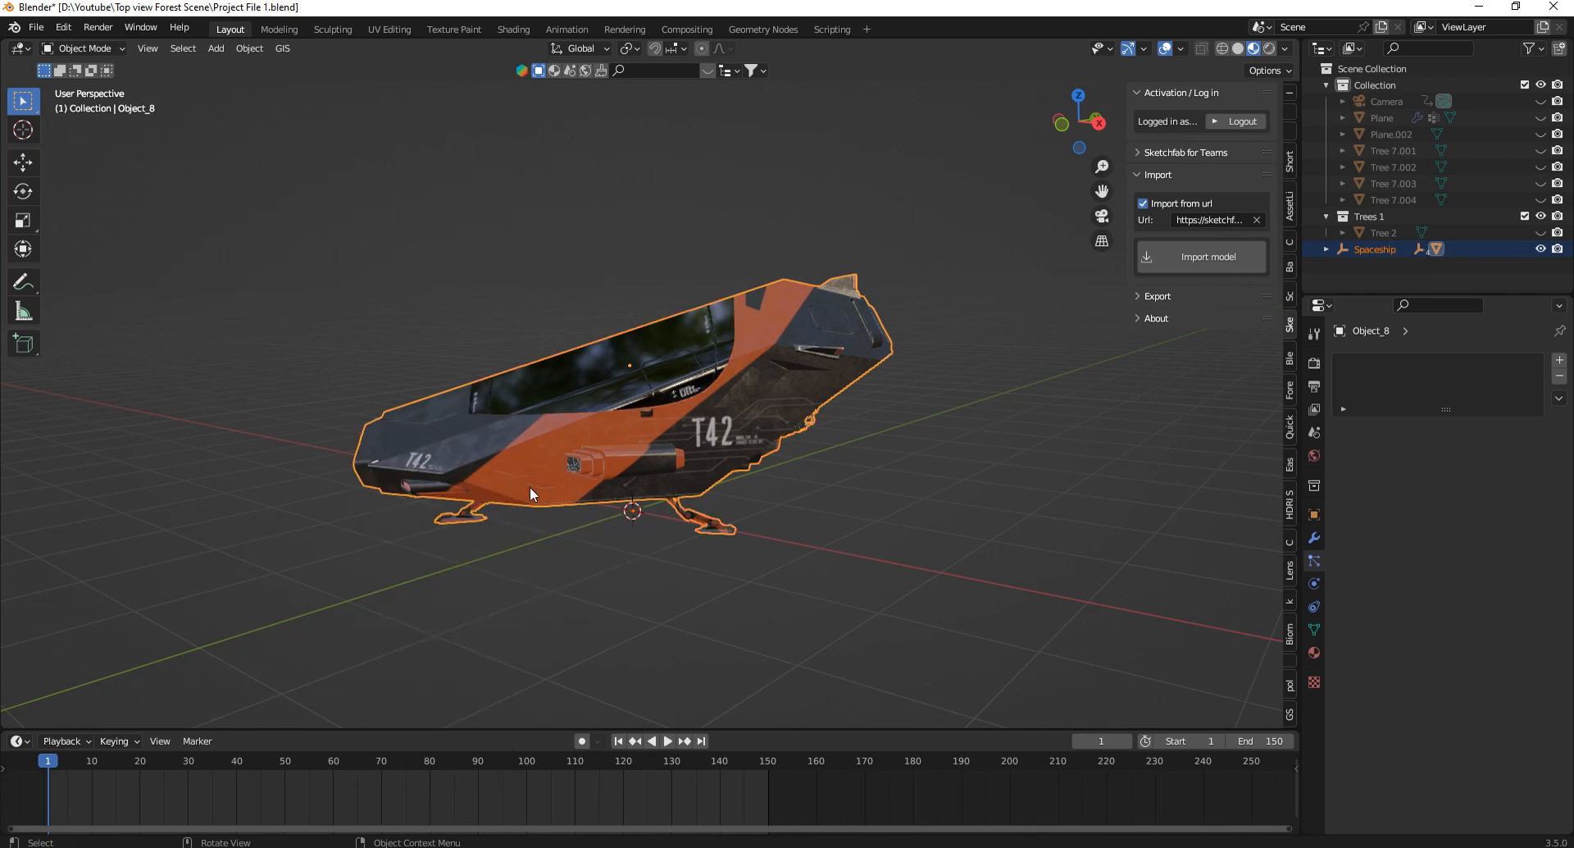
Examine the Spaceship parent empty at the model's base and its transform values, and reselect the joined mesh.
scroll(631, 504, "up", 4)
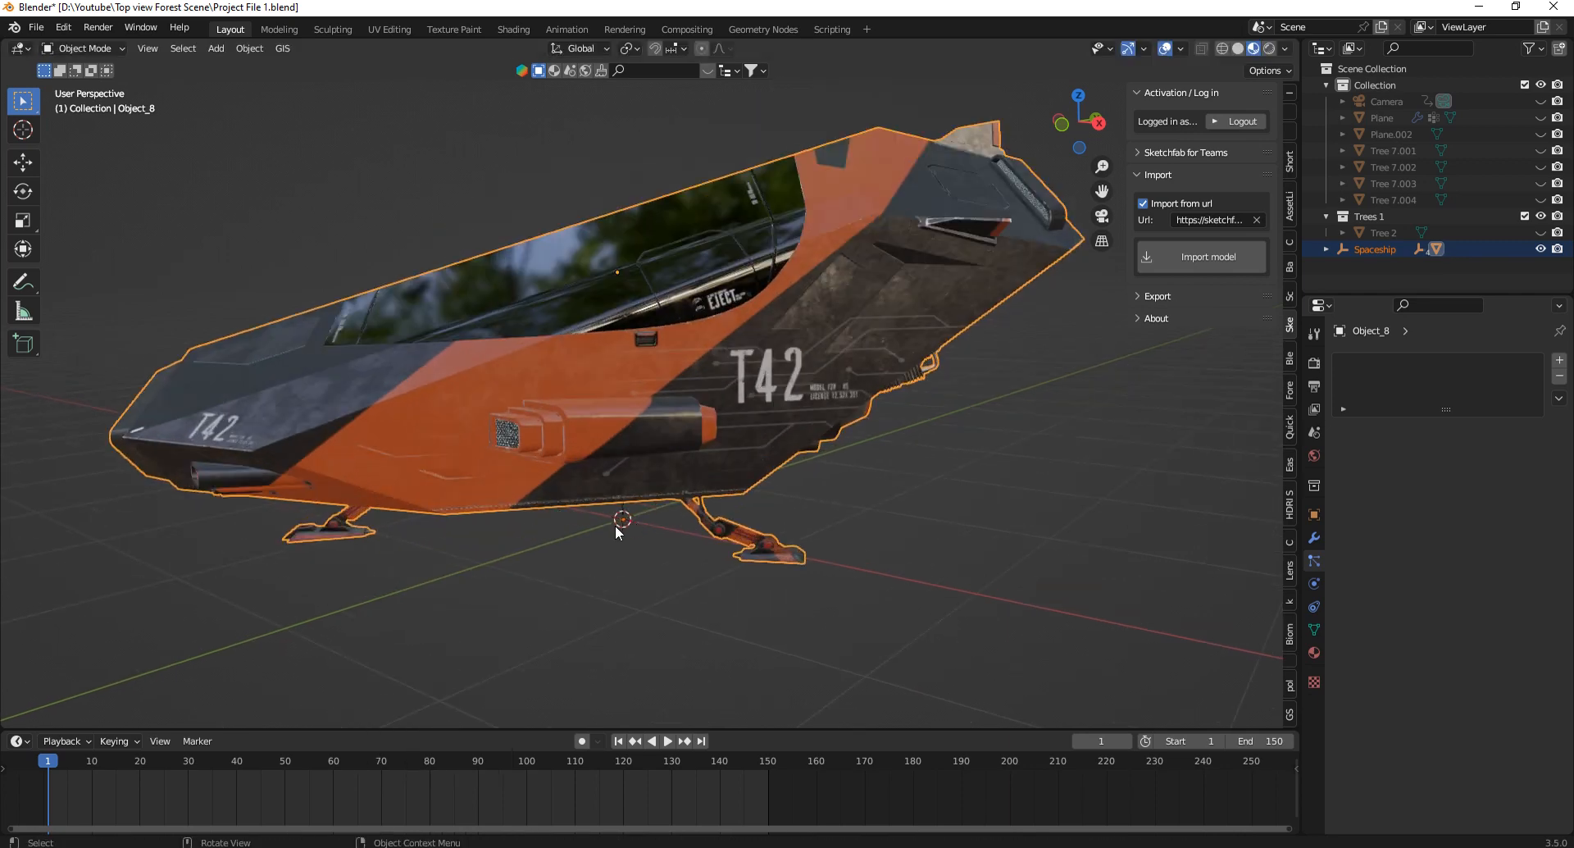
left_click(619, 535)
scroll(642, 528, "down", 5)
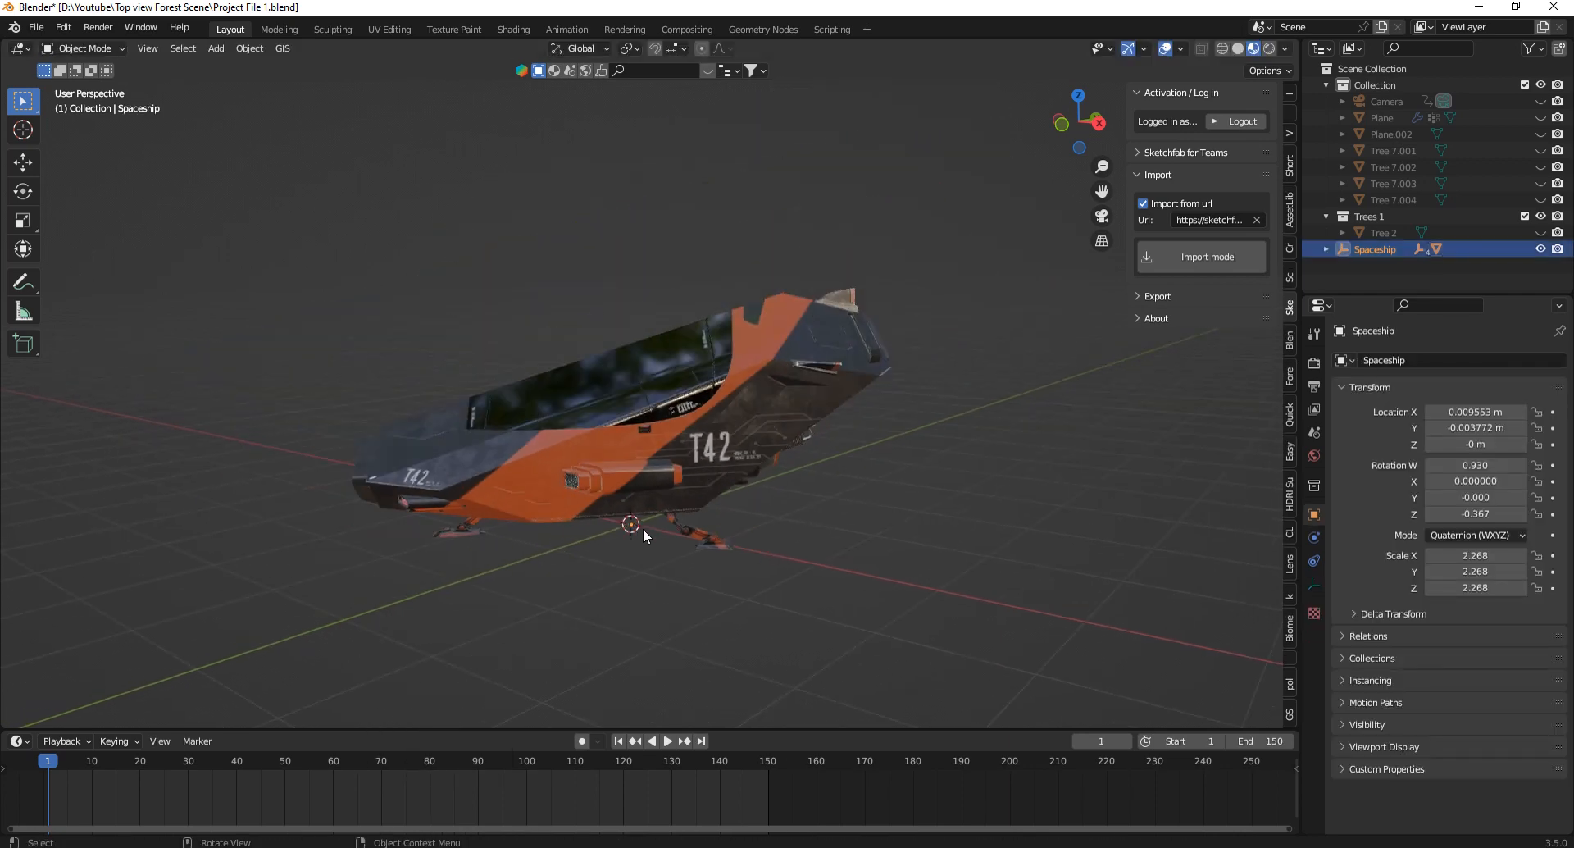
scroll(597, 538, "up", 8)
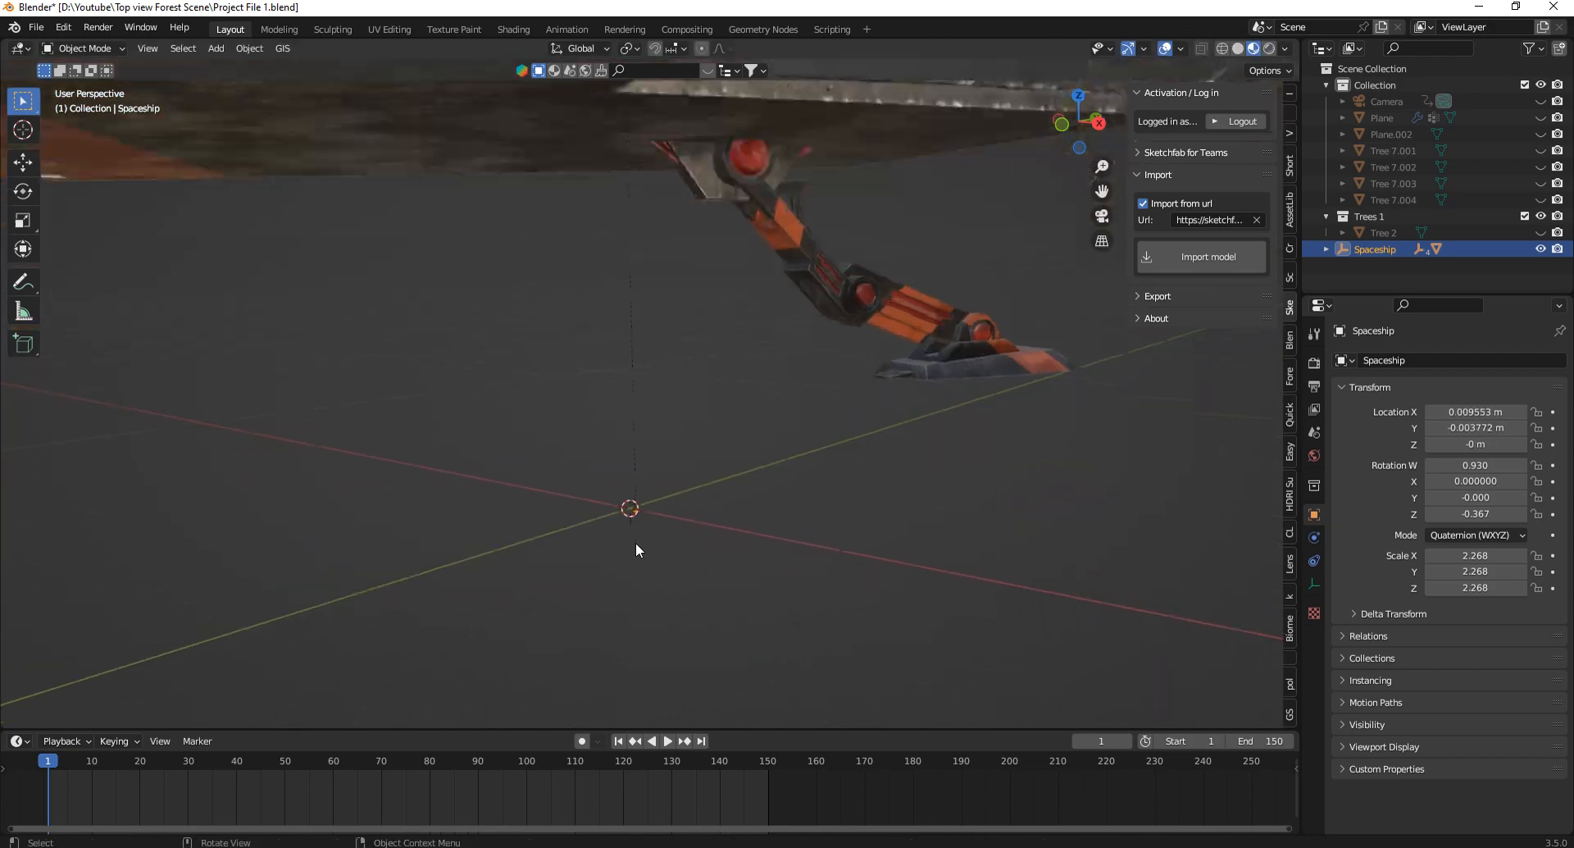
scroll(696, 509, "down", 3)
scroll(710, 562, "up", 5)
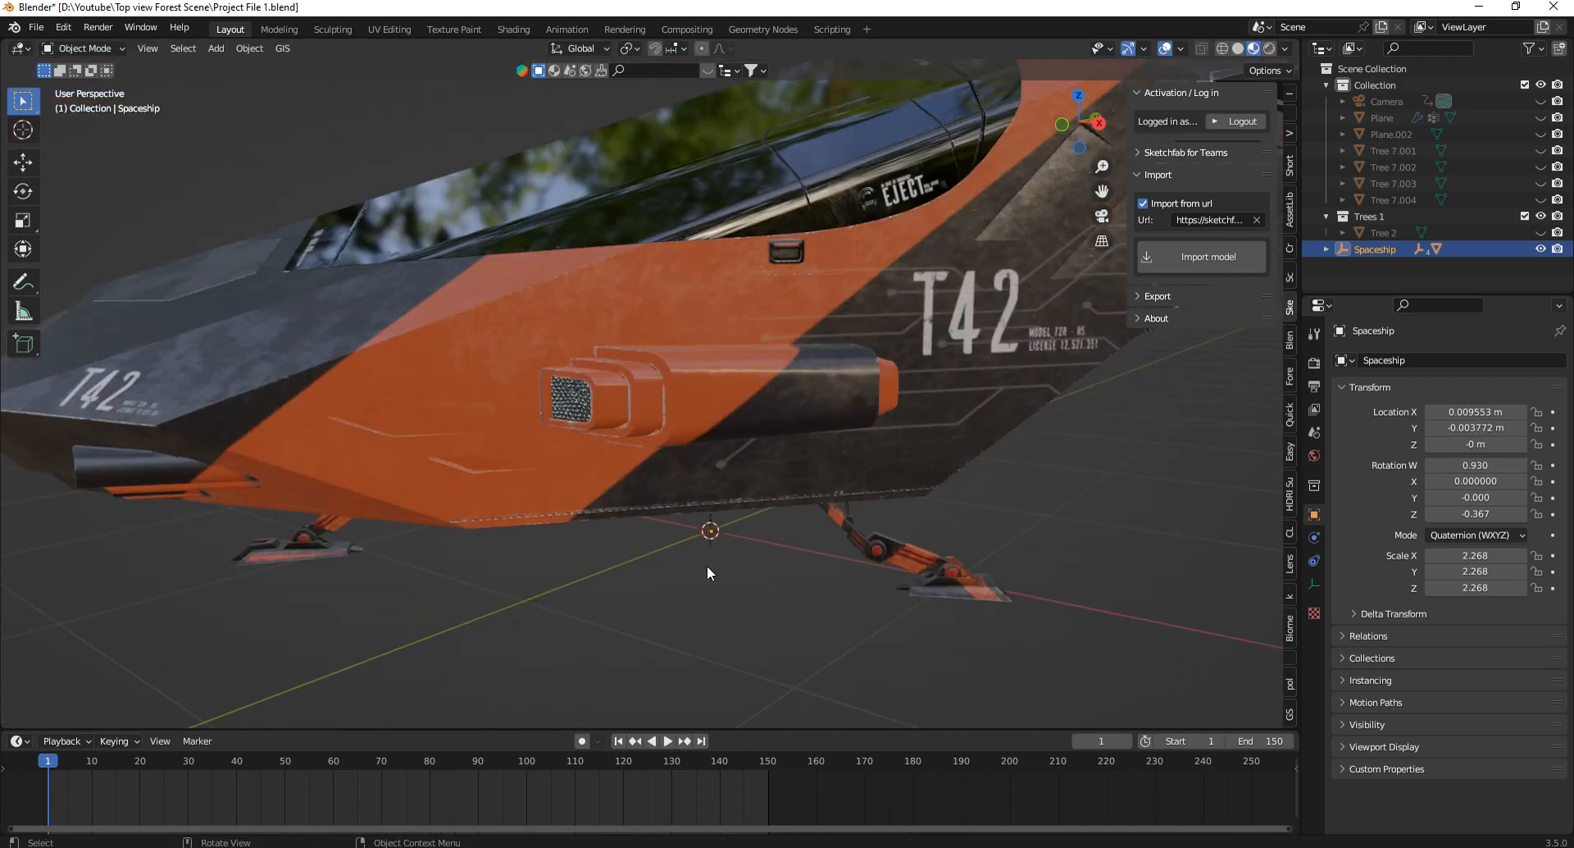
scroll(703, 563, "down", 1)
left_click(693, 483)
scroll(682, 496, "down", 3)
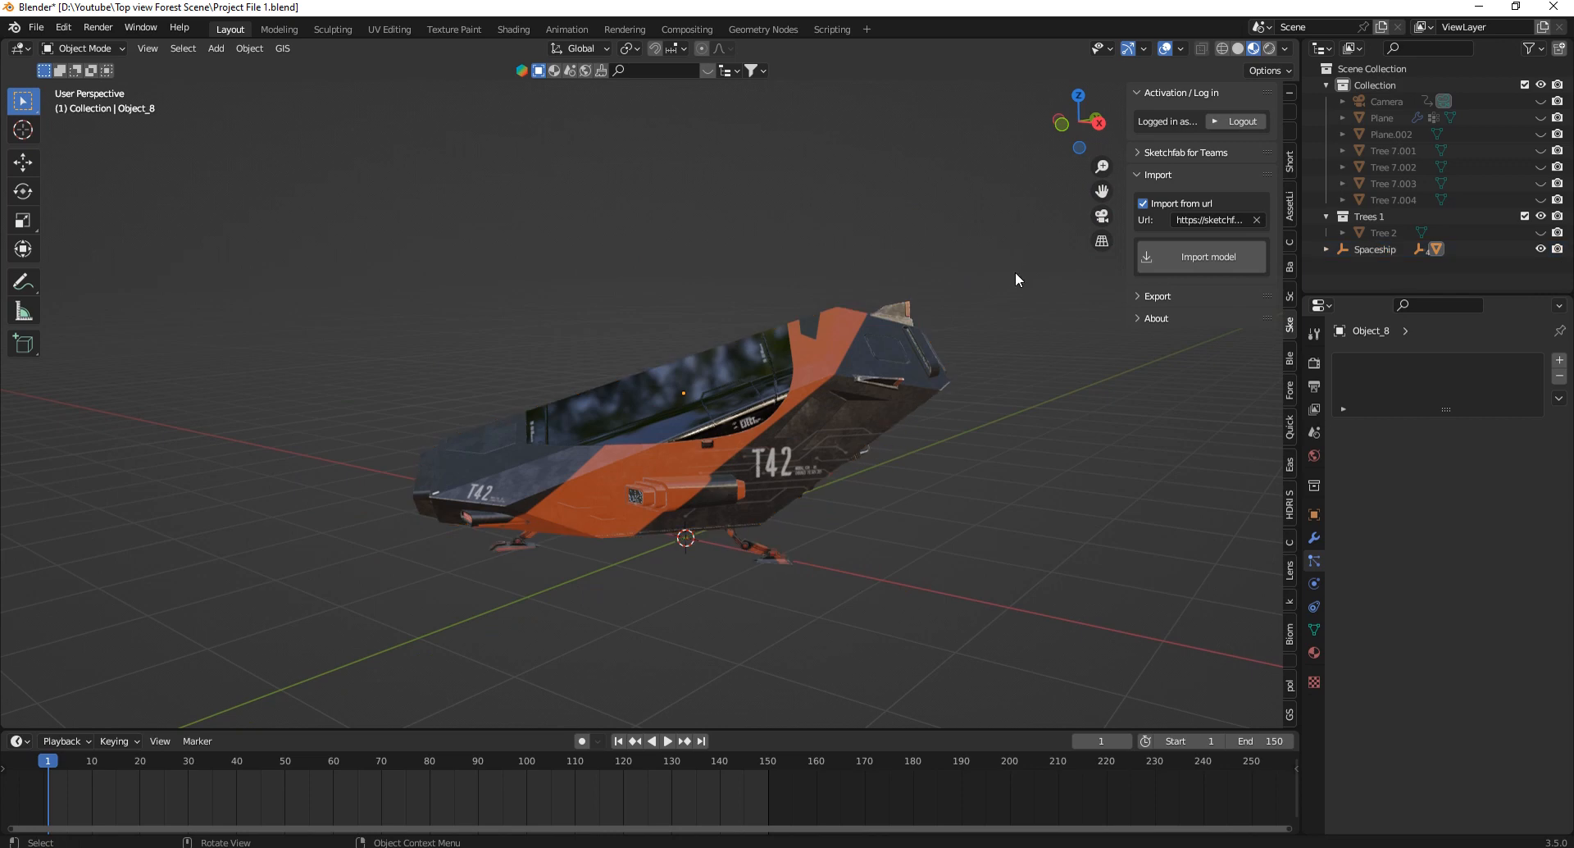
Clear the parent of the whole spaceship selection while keeping its transformation, and check the detached empty.
left_click_drag(1019, 275, 367, 617)
key("alt+p")
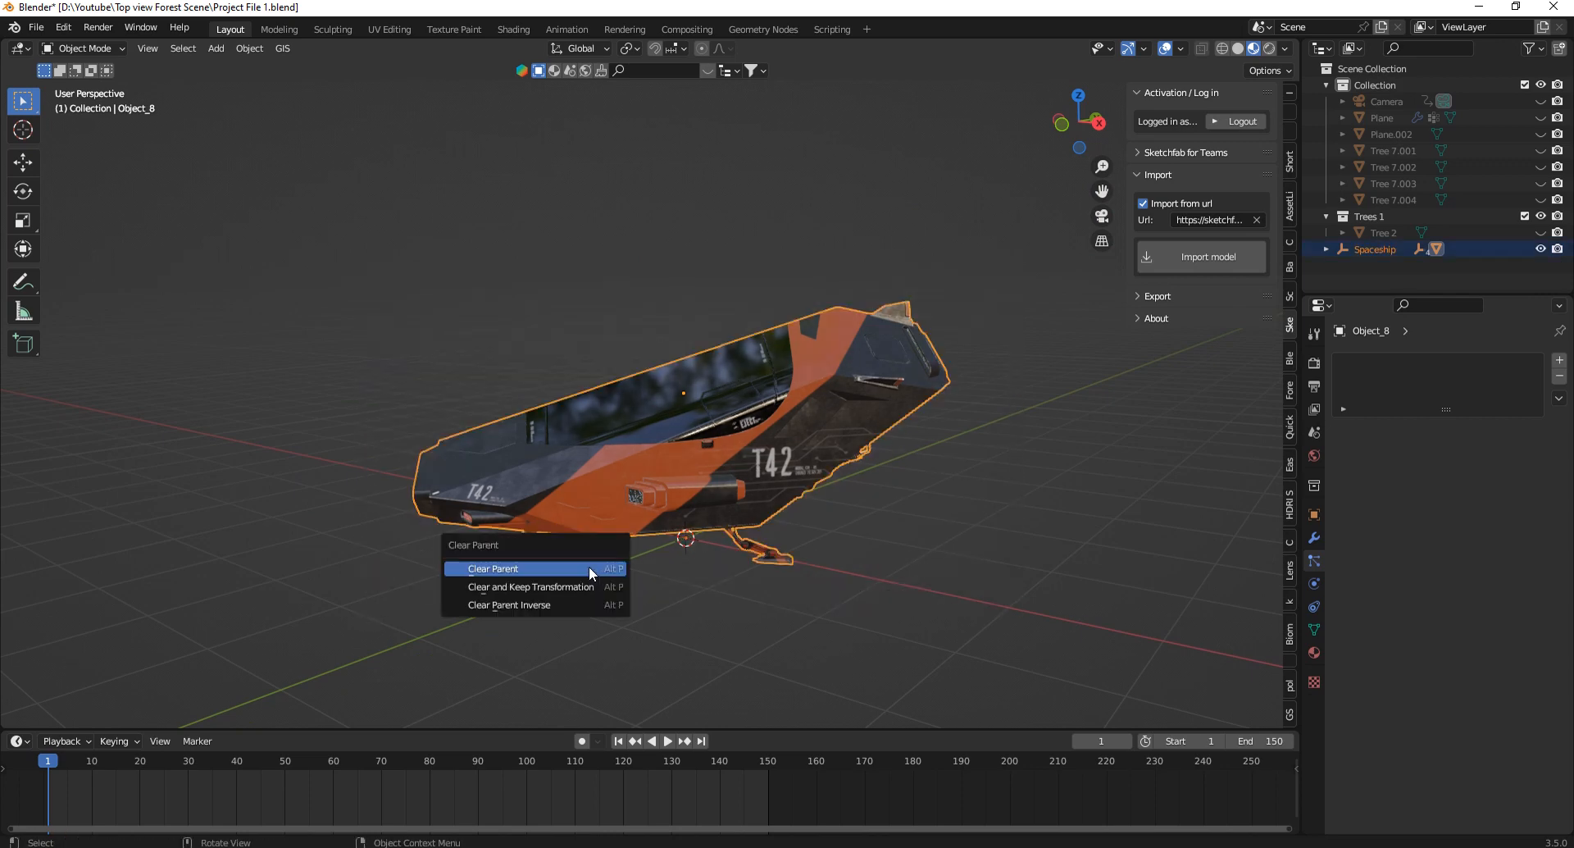
left_click(526, 584)
left_click(700, 562)
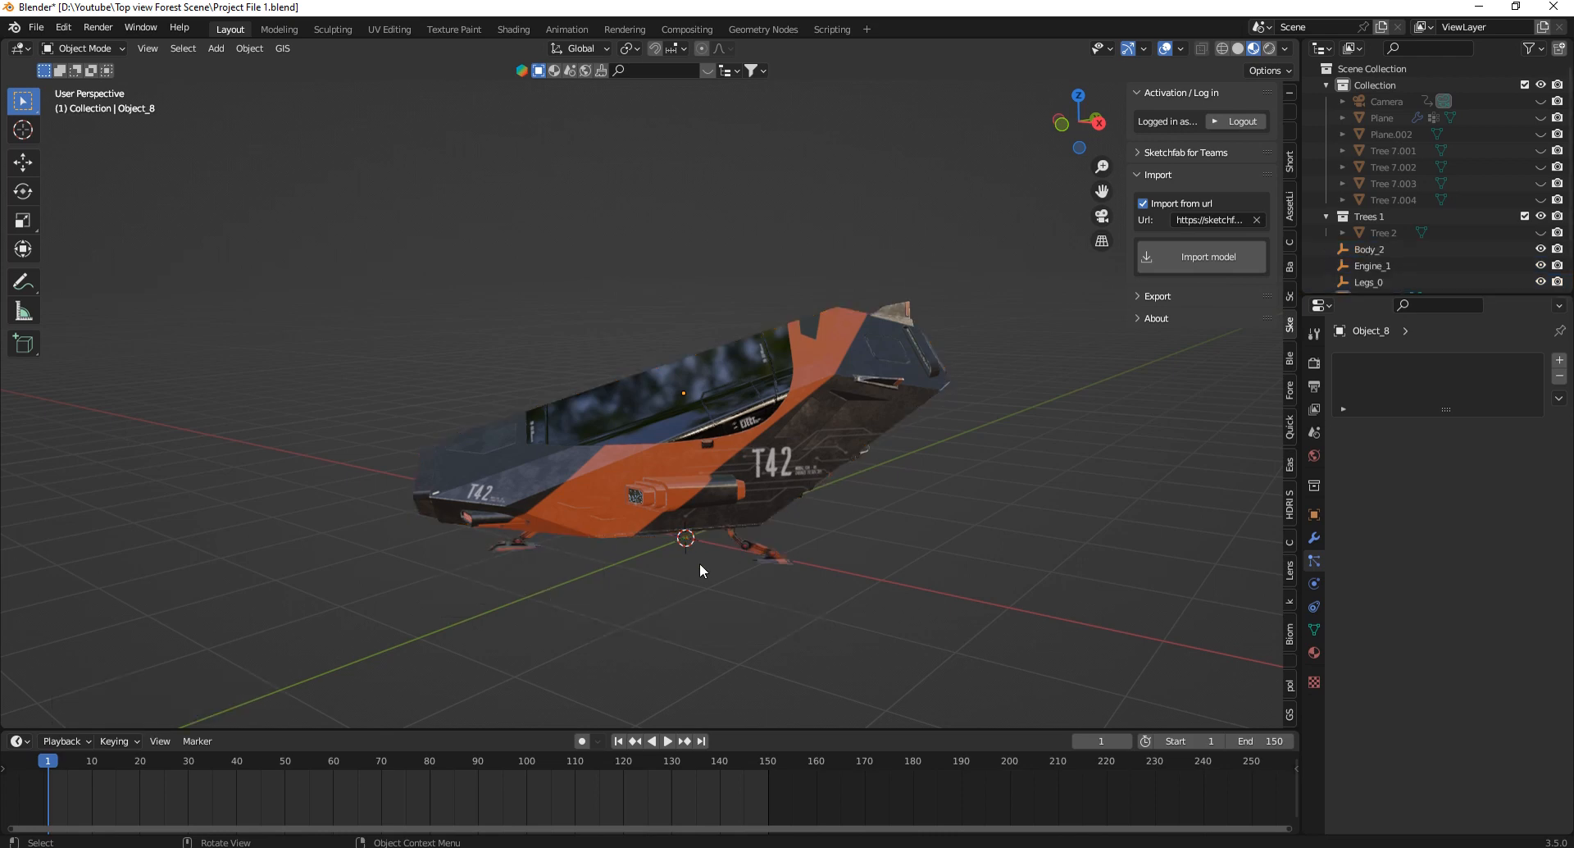
scroll(700, 562, "up", 5)
left_click(697, 543)
scroll(704, 583, "down", 5)
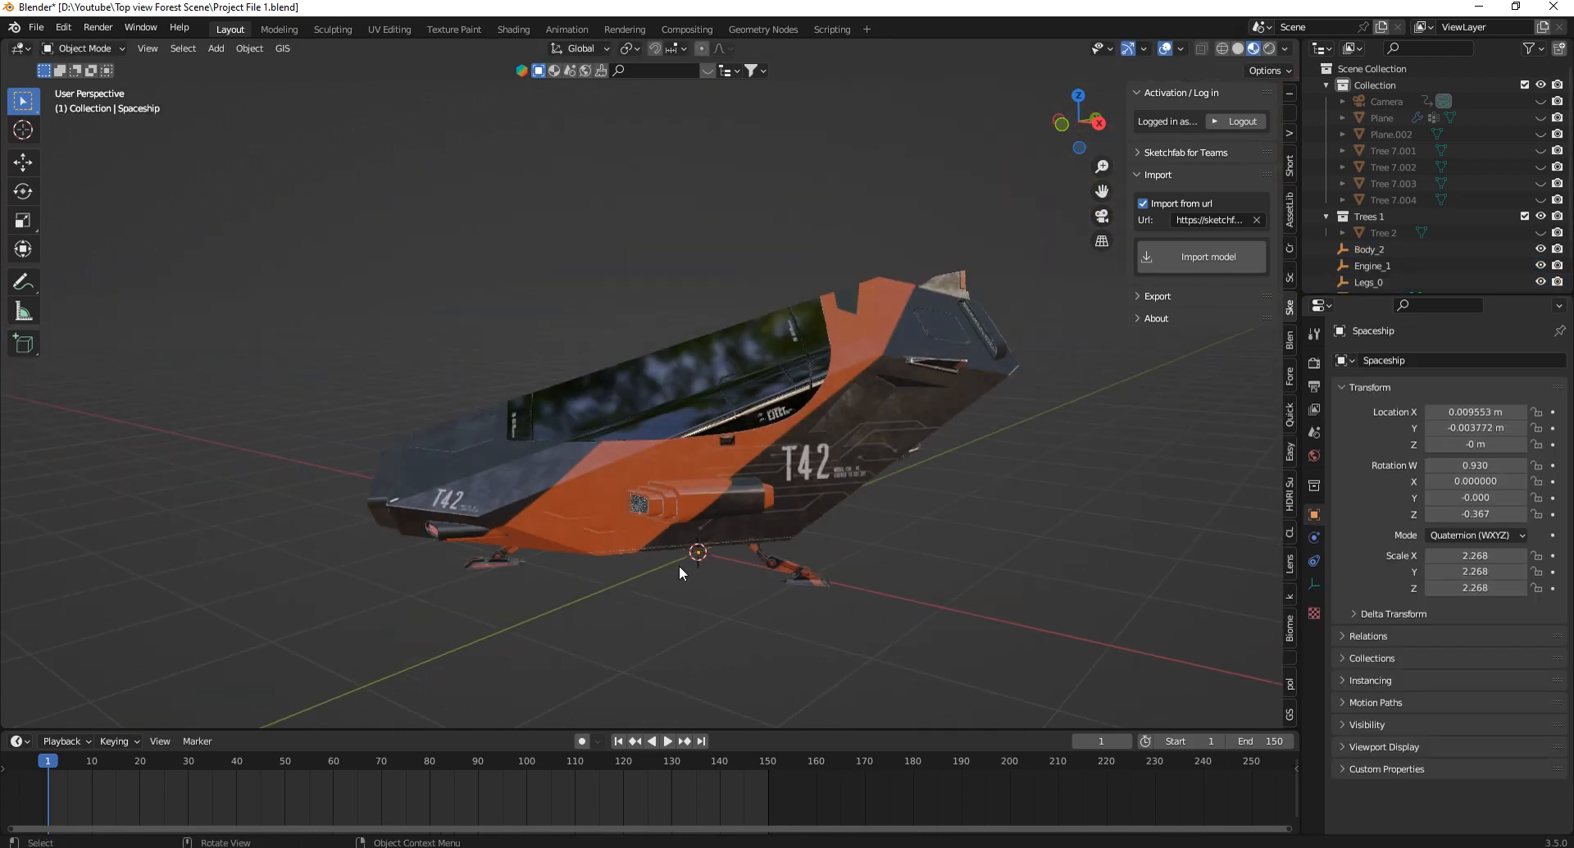
middle_click_drag(678, 564, 814, 226)
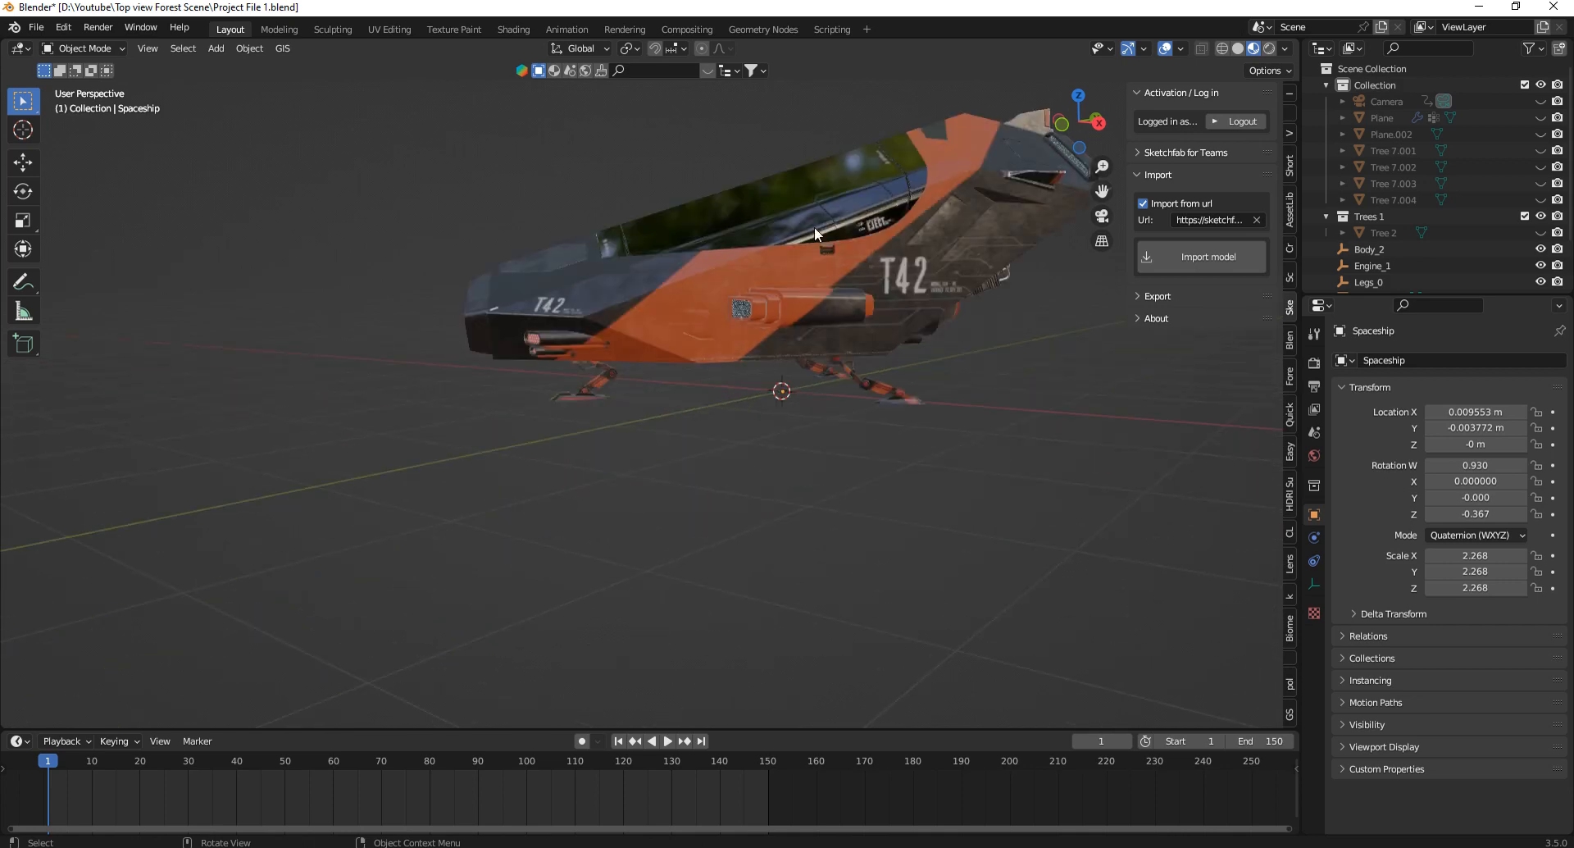
Set the joined spaceship mesh's origin to the 3D cursor.
left_click(818, 353, "alt")
left_click(818, 352)
middle_click_drag(818, 352, 815, 493)
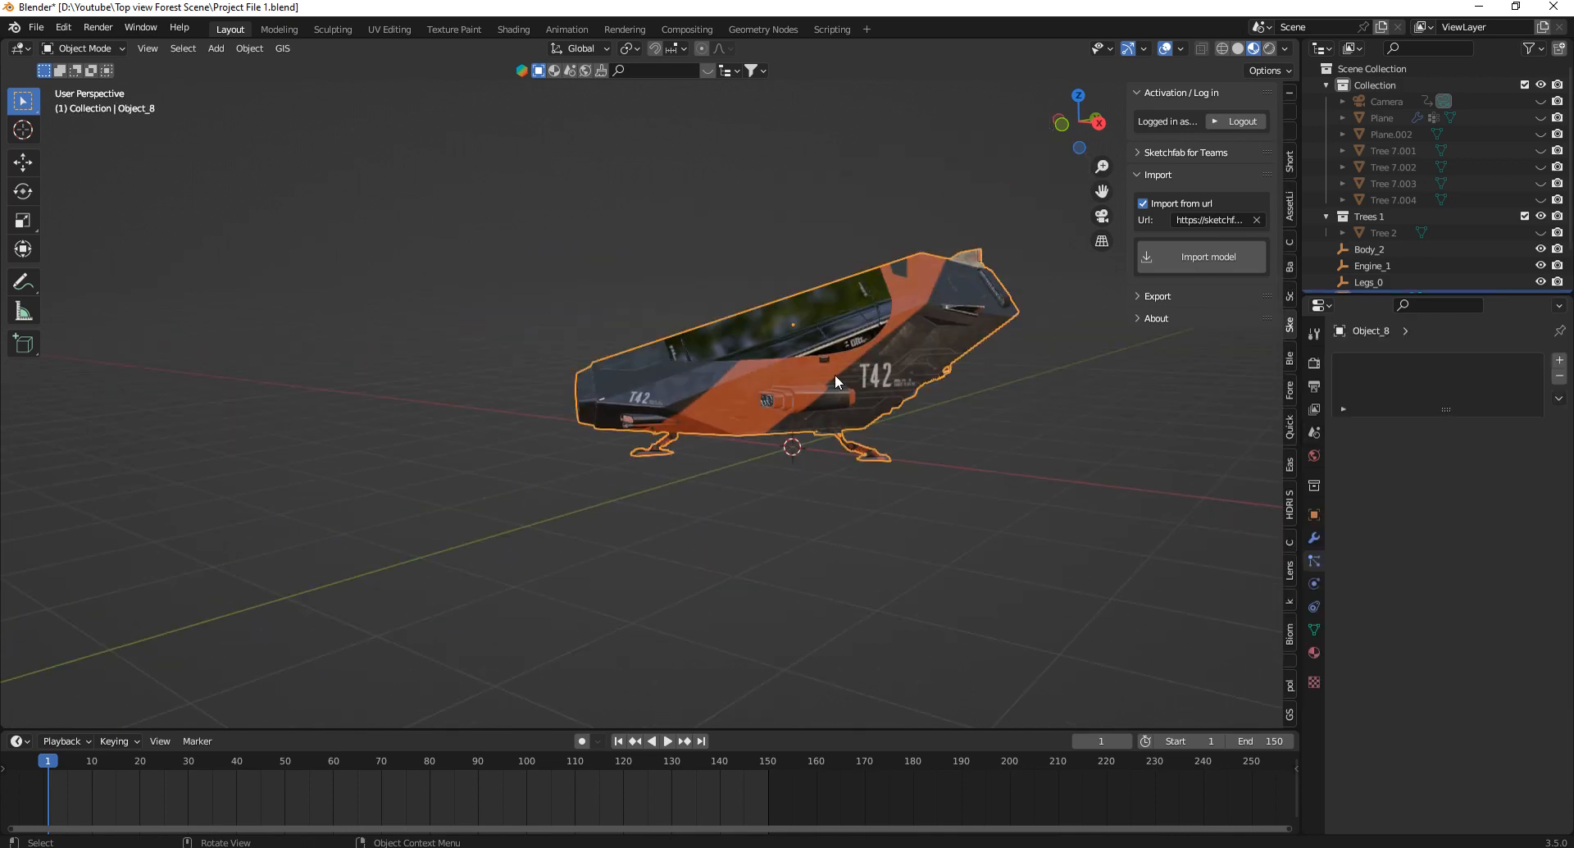
right_click(768, 380)
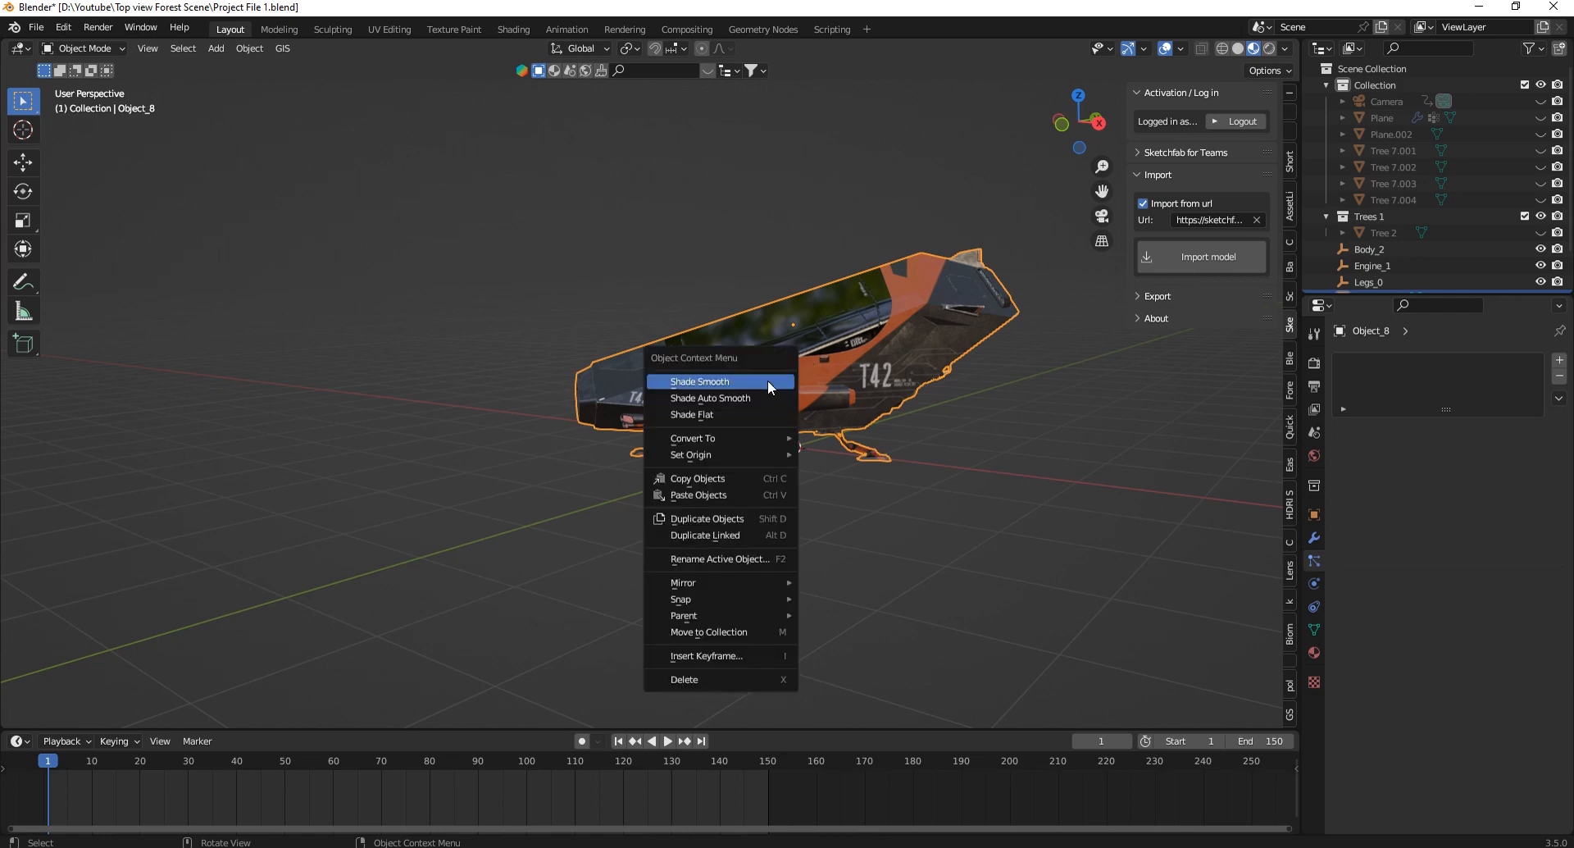
mouse_move(726, 456)
left_click(863, 490)
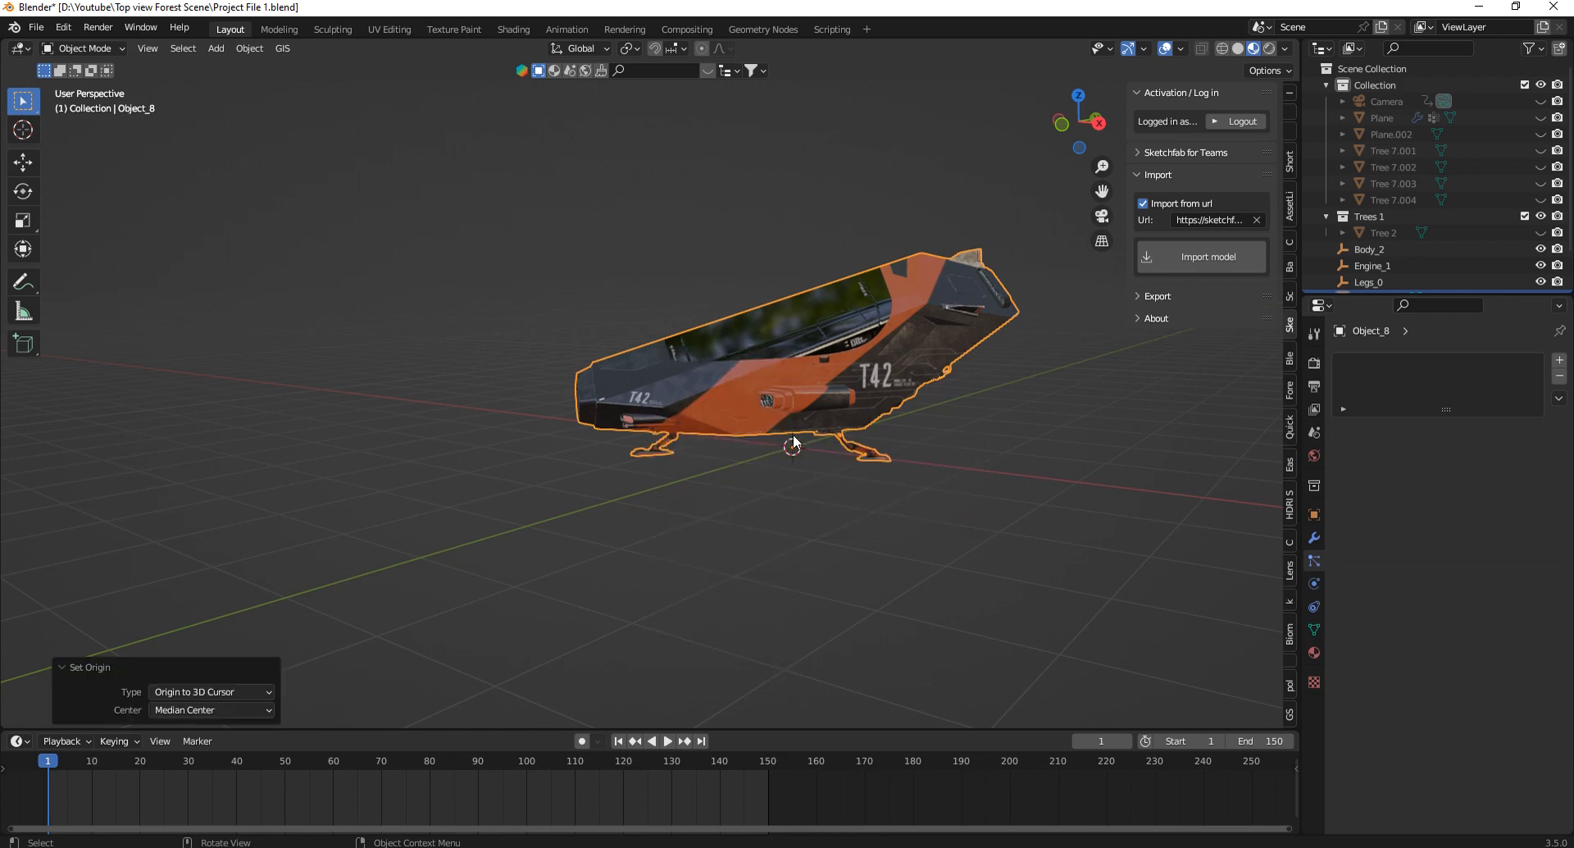
Inspect the spaceship from below and above, and copy the mesh to the clipboard.
scroll(841, 459, "up", 3)
scroll(1021, 253, "down", 2)
left_click_drag(1054, 136, 923, 208)
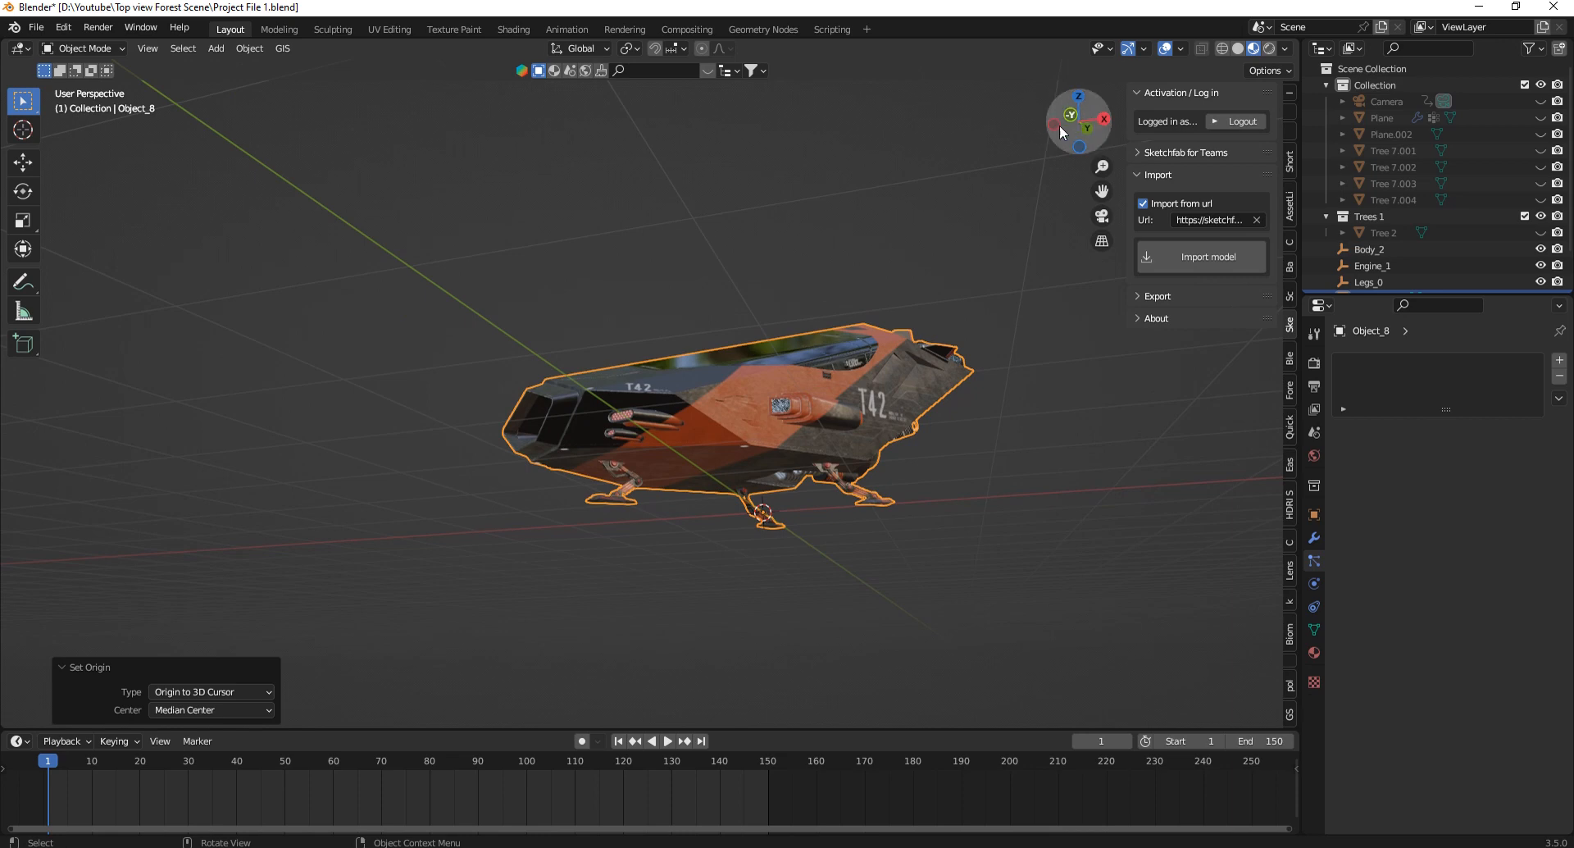
mouse_move(1059, 125)
left_mouse_down()
mouse_move(1045, 169)
mouse_move(1116, 193)
mouse_move(1164, 182)
mouse_move(1059, 120)
left_mouse_up()
key("ctrl+c")
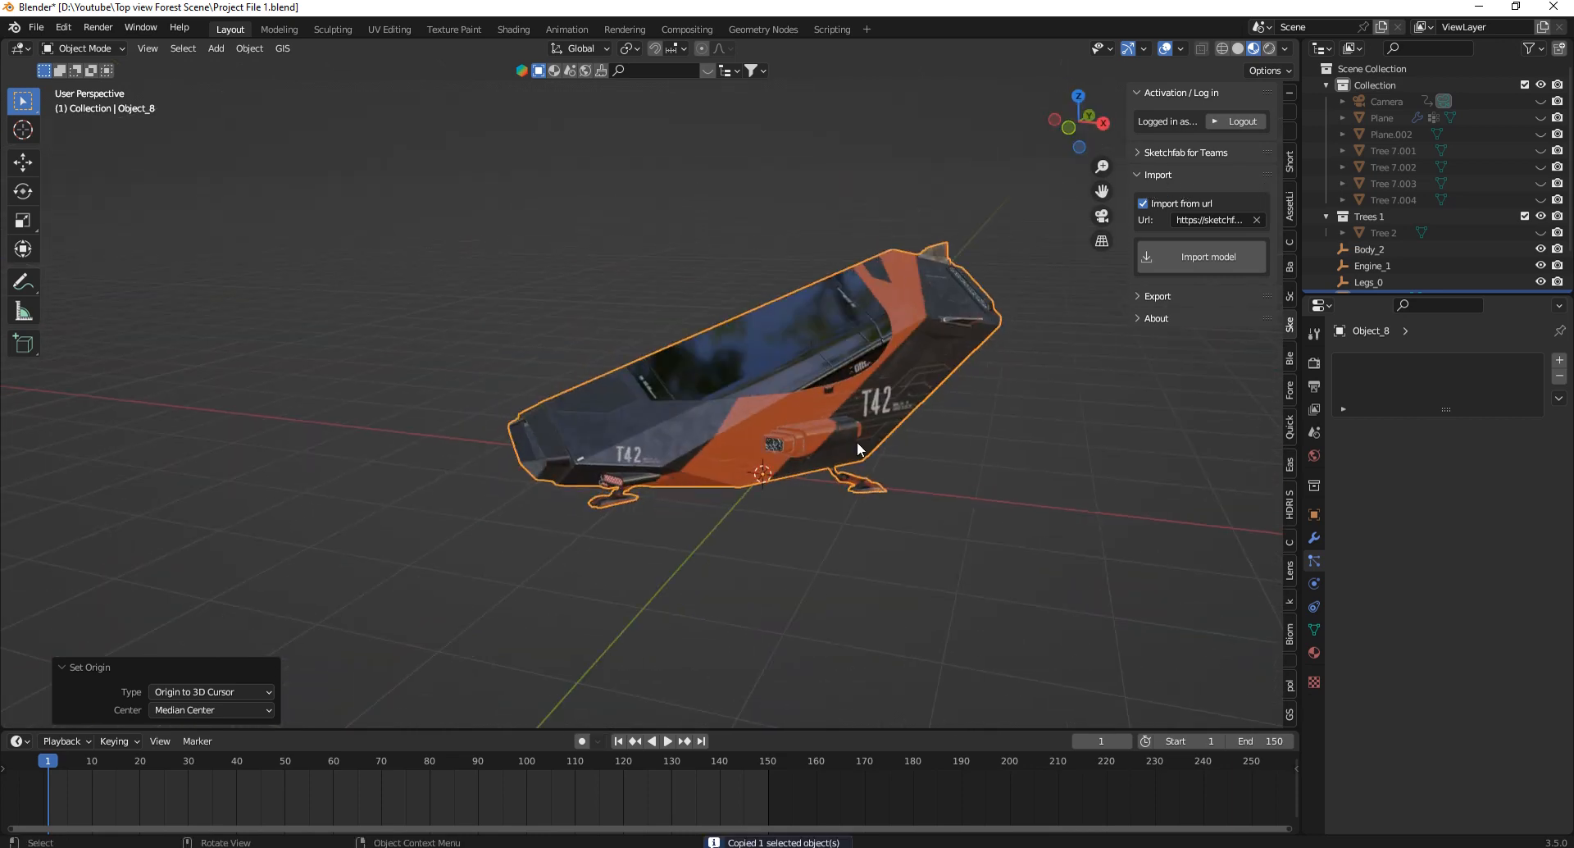
Unhide the forest objects and raise the spaceship about 11.6 m along the Z axis.
scroll(715, 515, "down", 3)
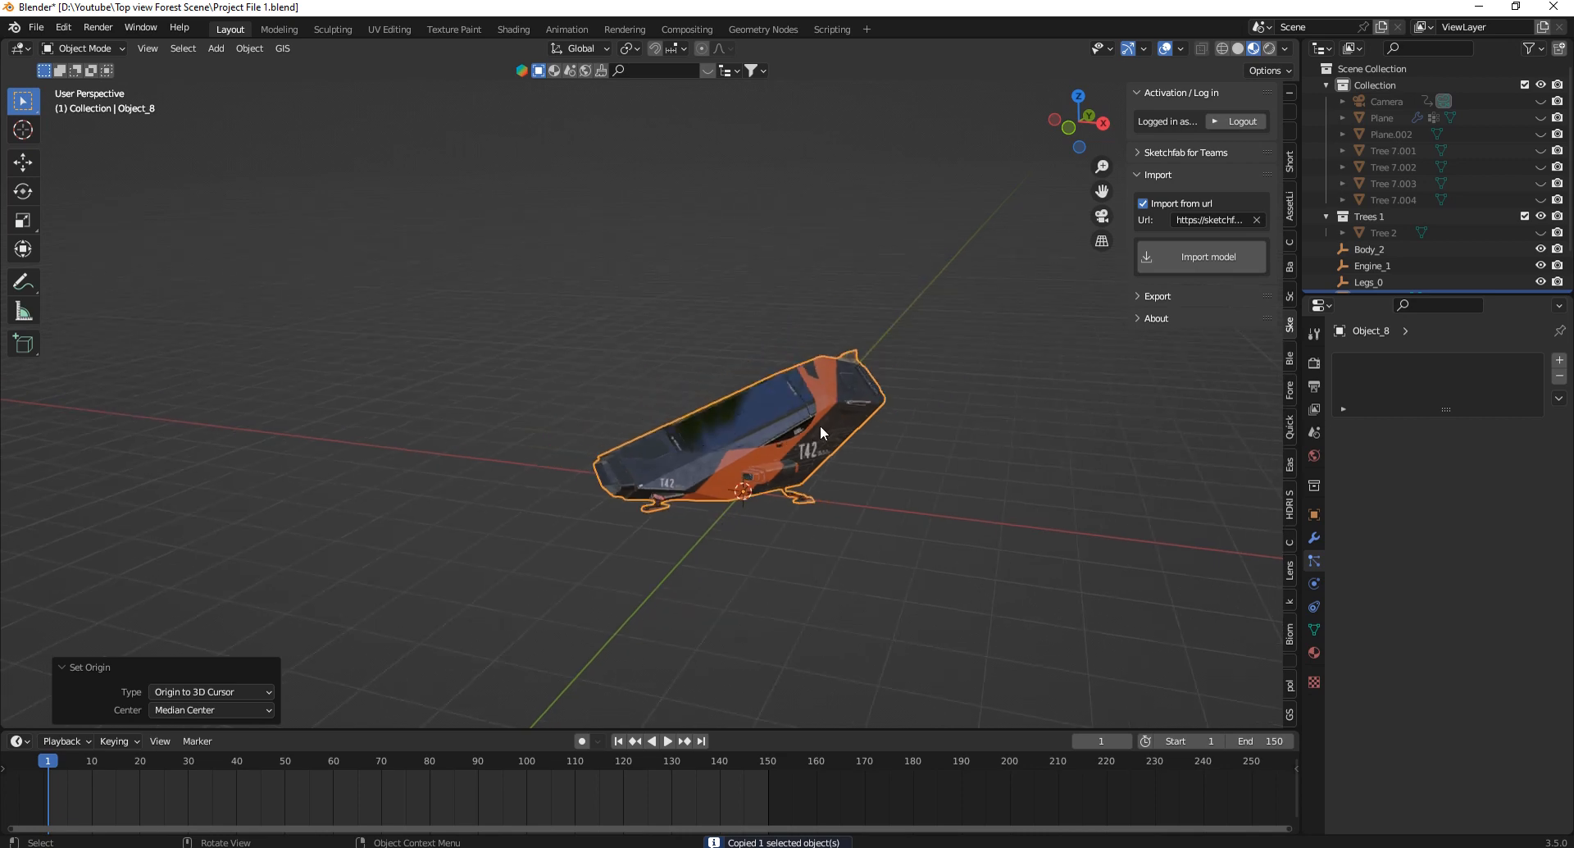
scroll(783, 437, "down", 2)
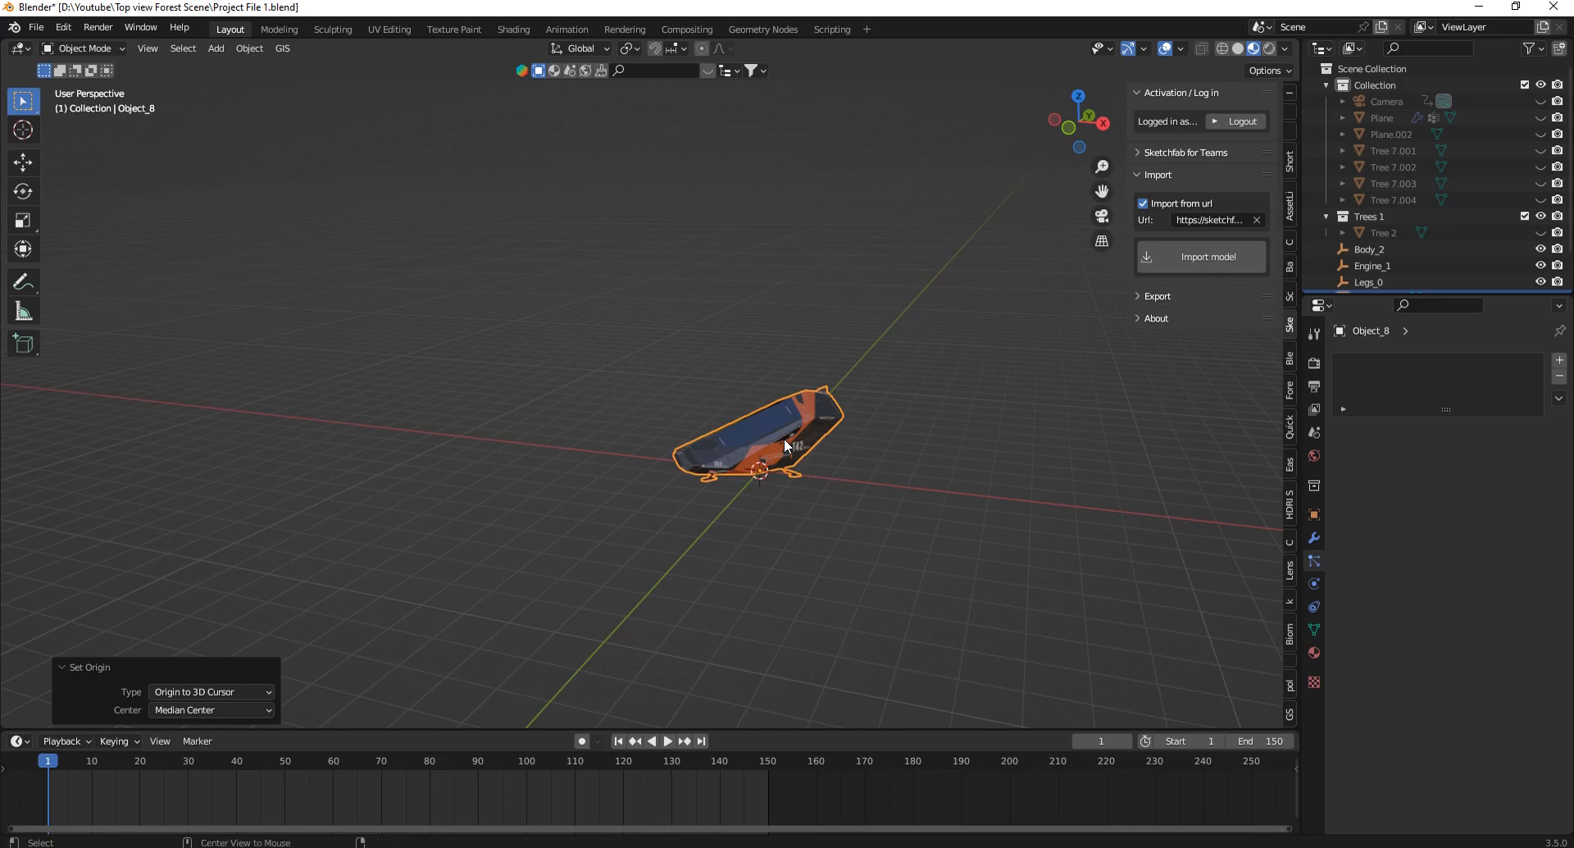
key("alt+h")
scroll(713, 509, "down", 5)
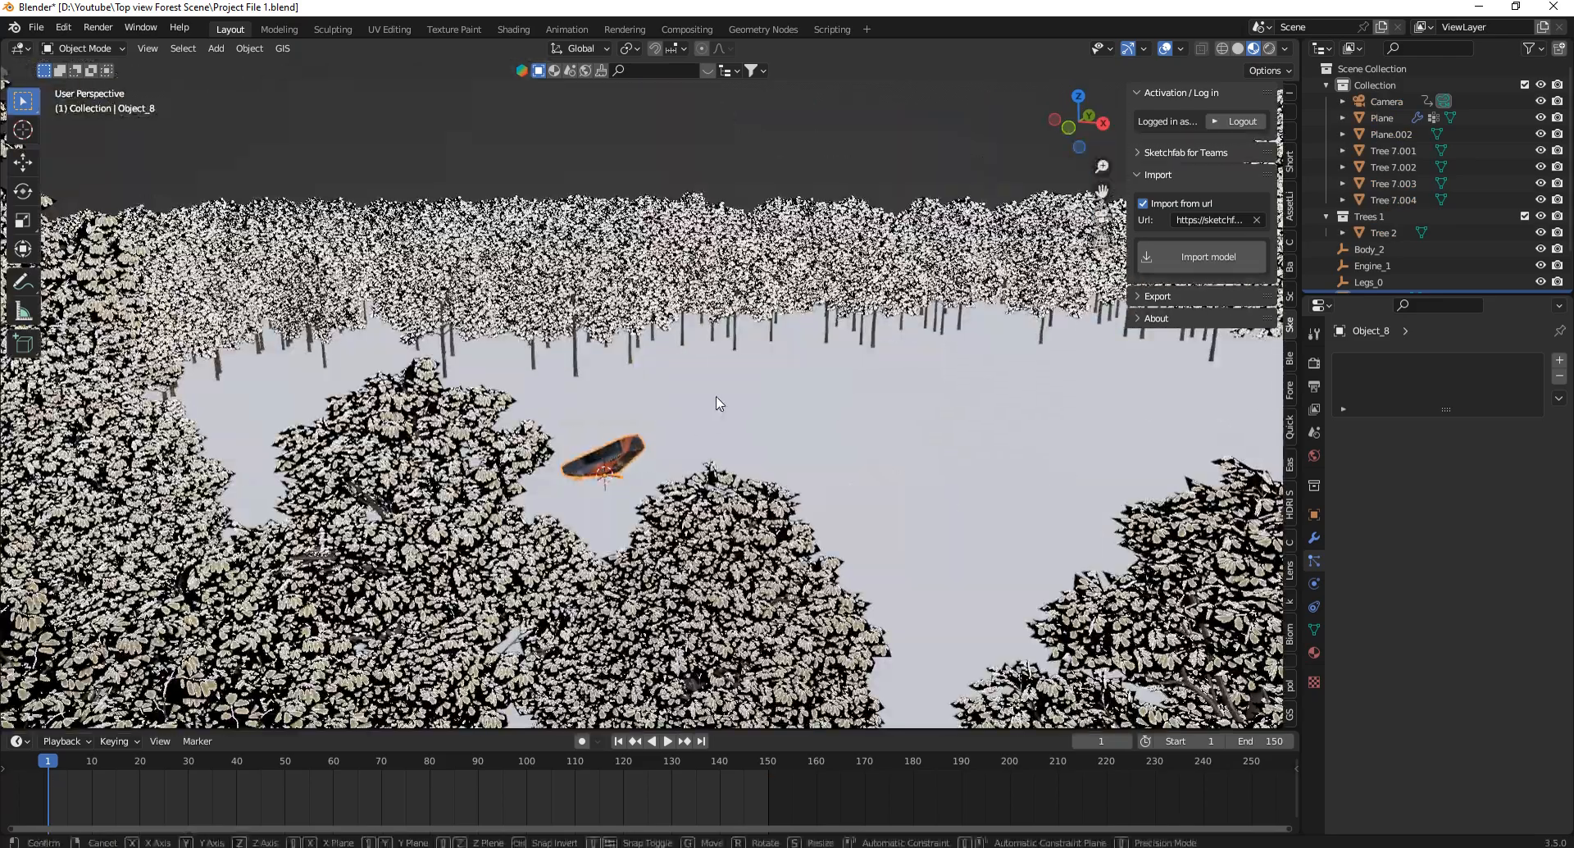
key("g")
key("z")
left_click(670, 197)
In the camera view, rotate the spaceship about 125° around Z and scale it up by about 4.9.
key("KP_0")
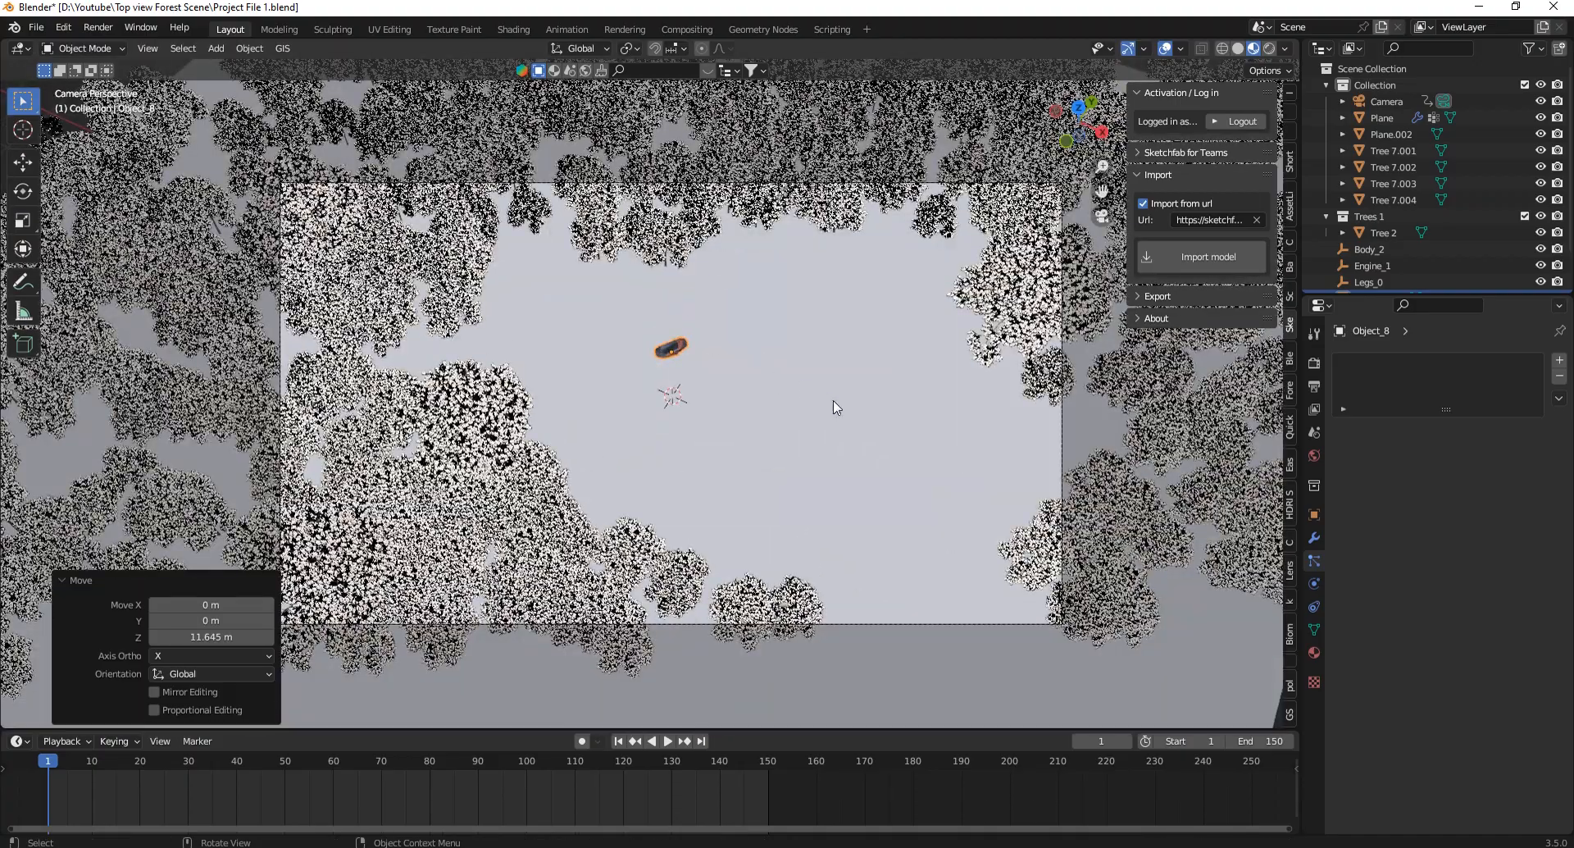
key("r")
key("z")
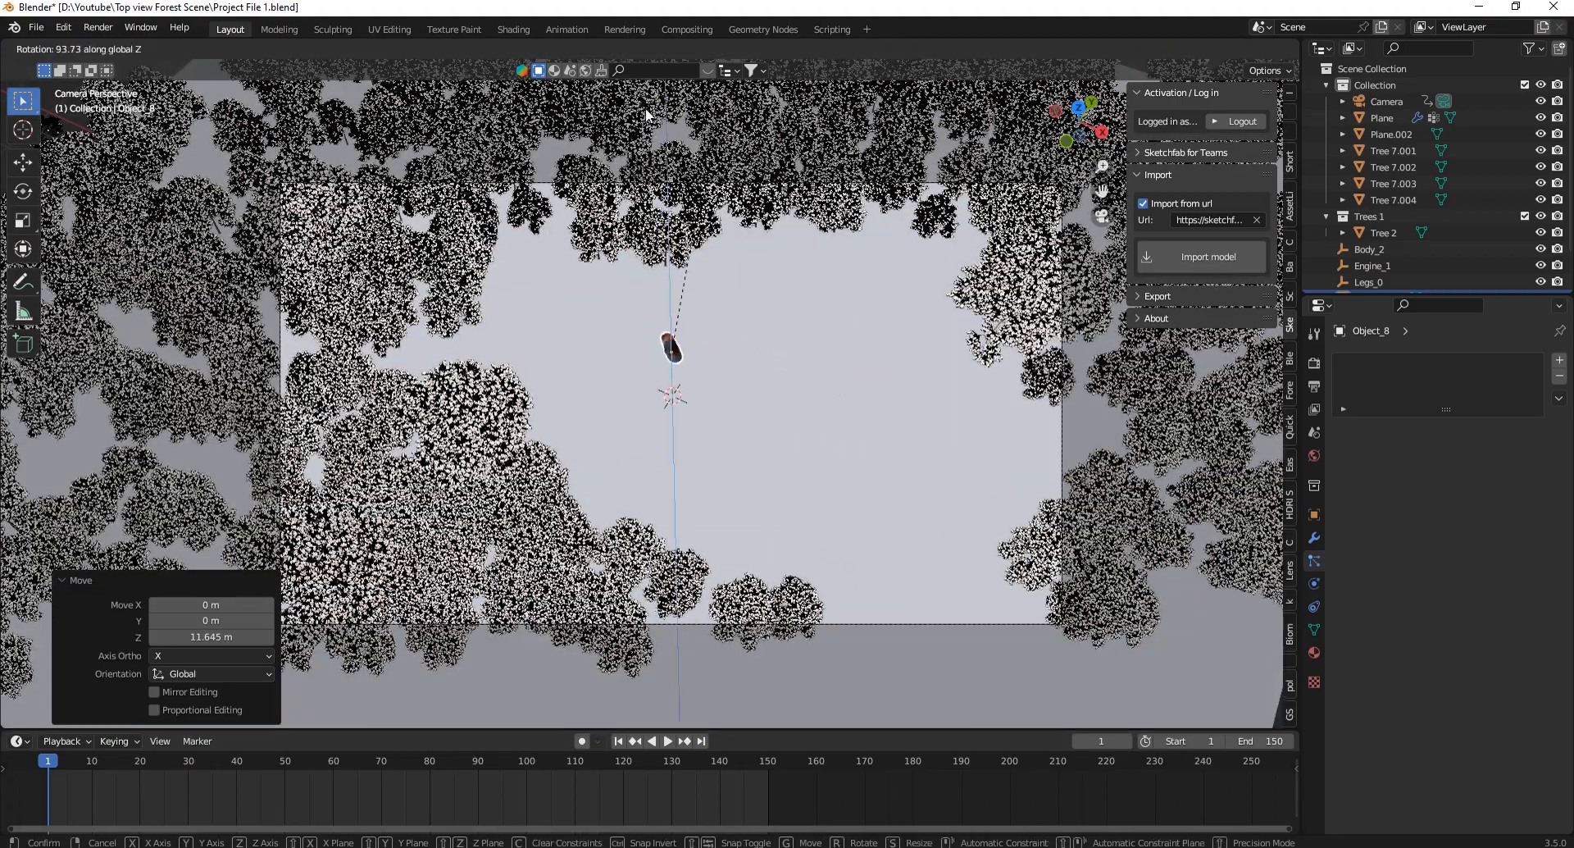
left_click(582, 112)
key("s")
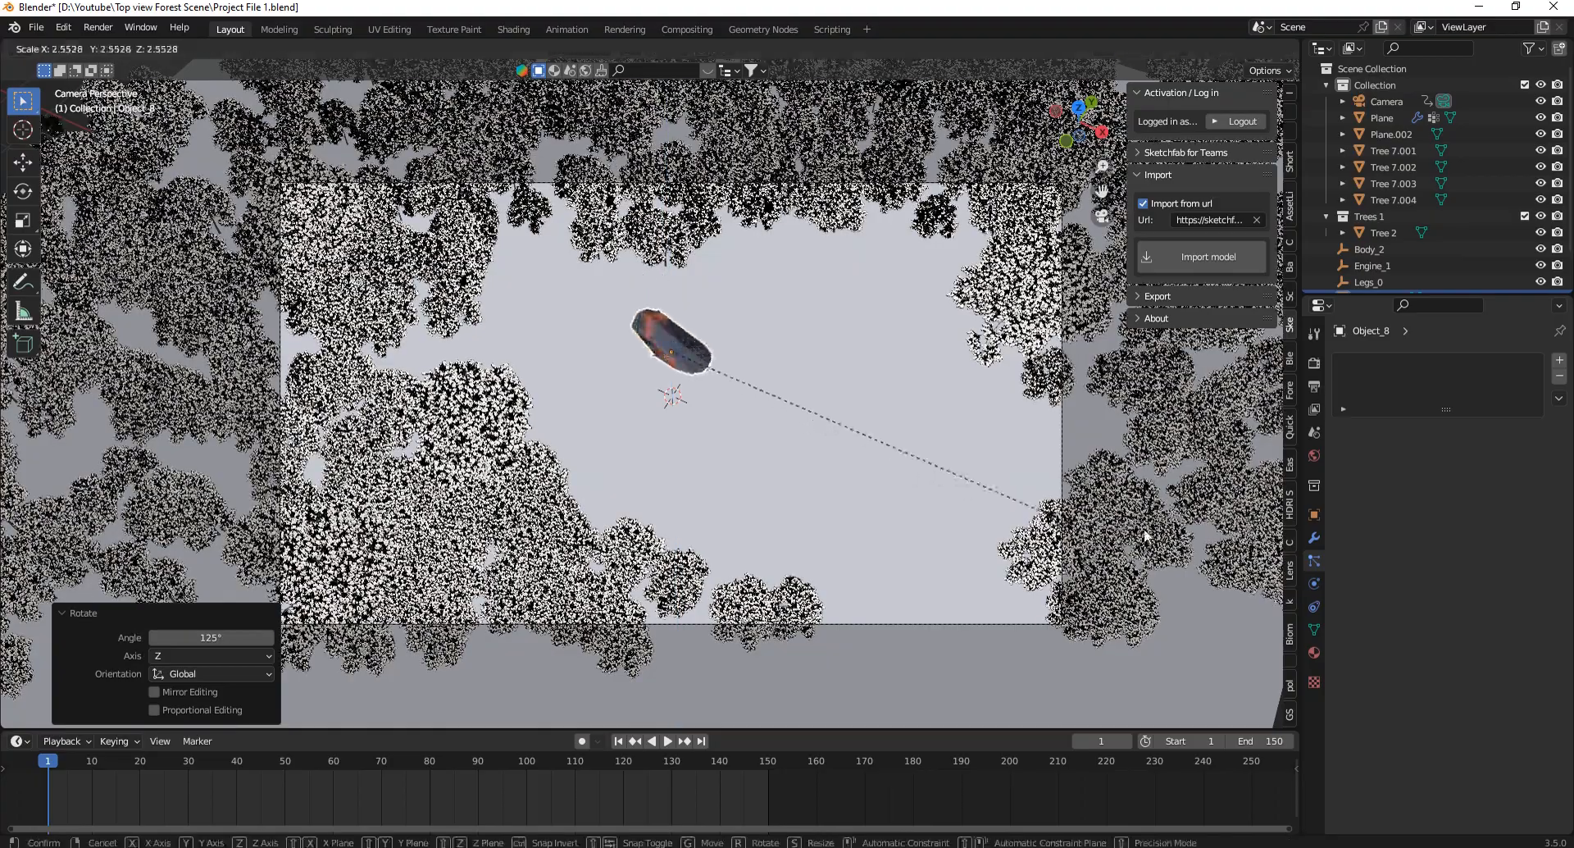
left_click(123, 570)
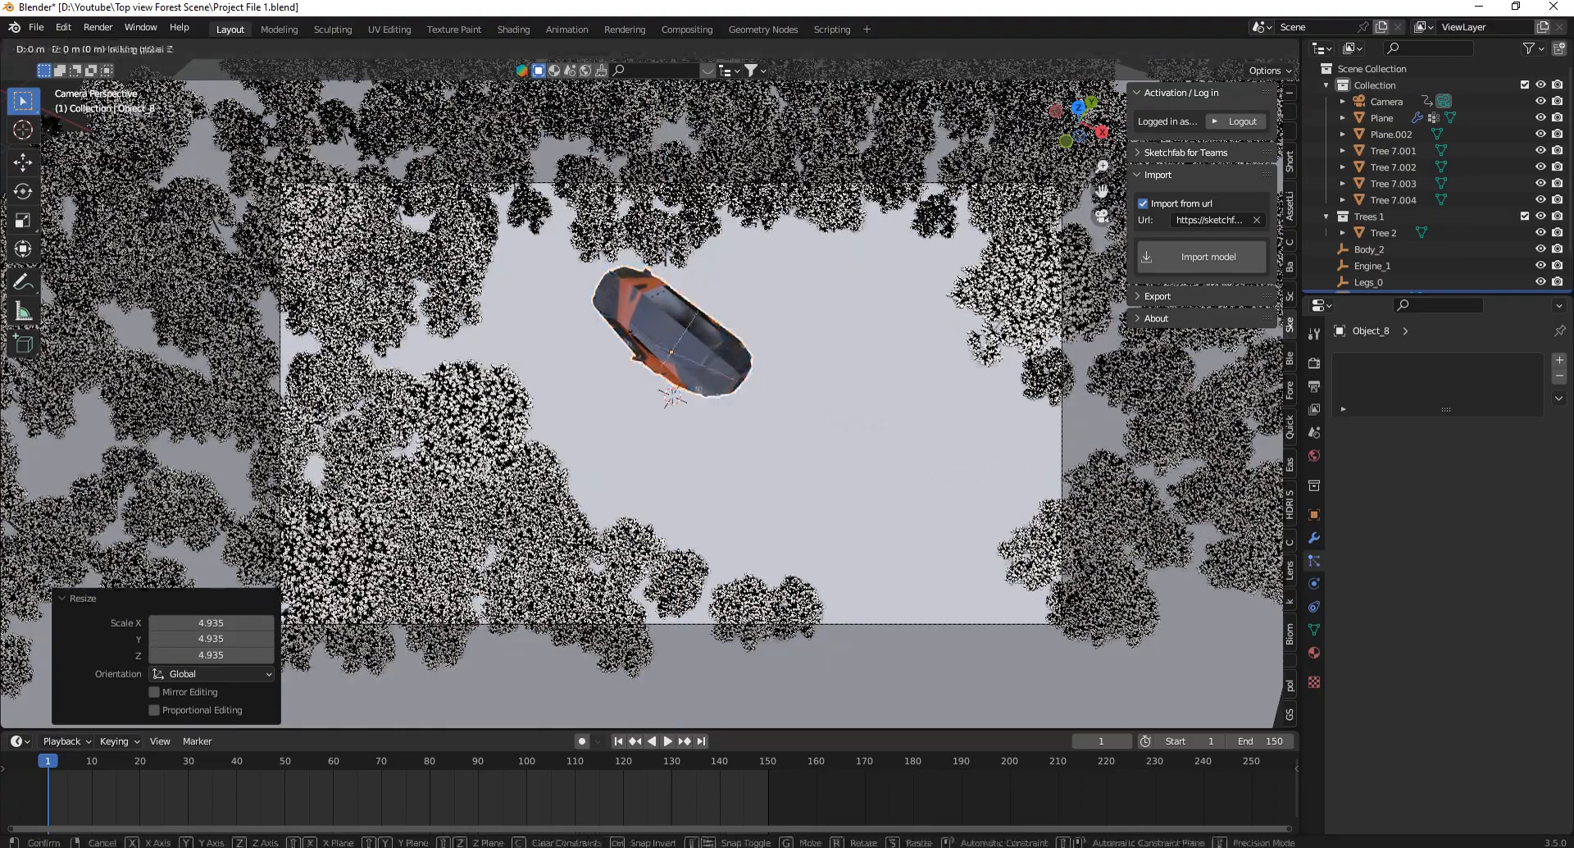
Move the spaceship horizontally by about 15.3 m in X and -7.7 m in Y into the middle of the clearing.
key("g")
key("shift+z")
left_click(704, 632)
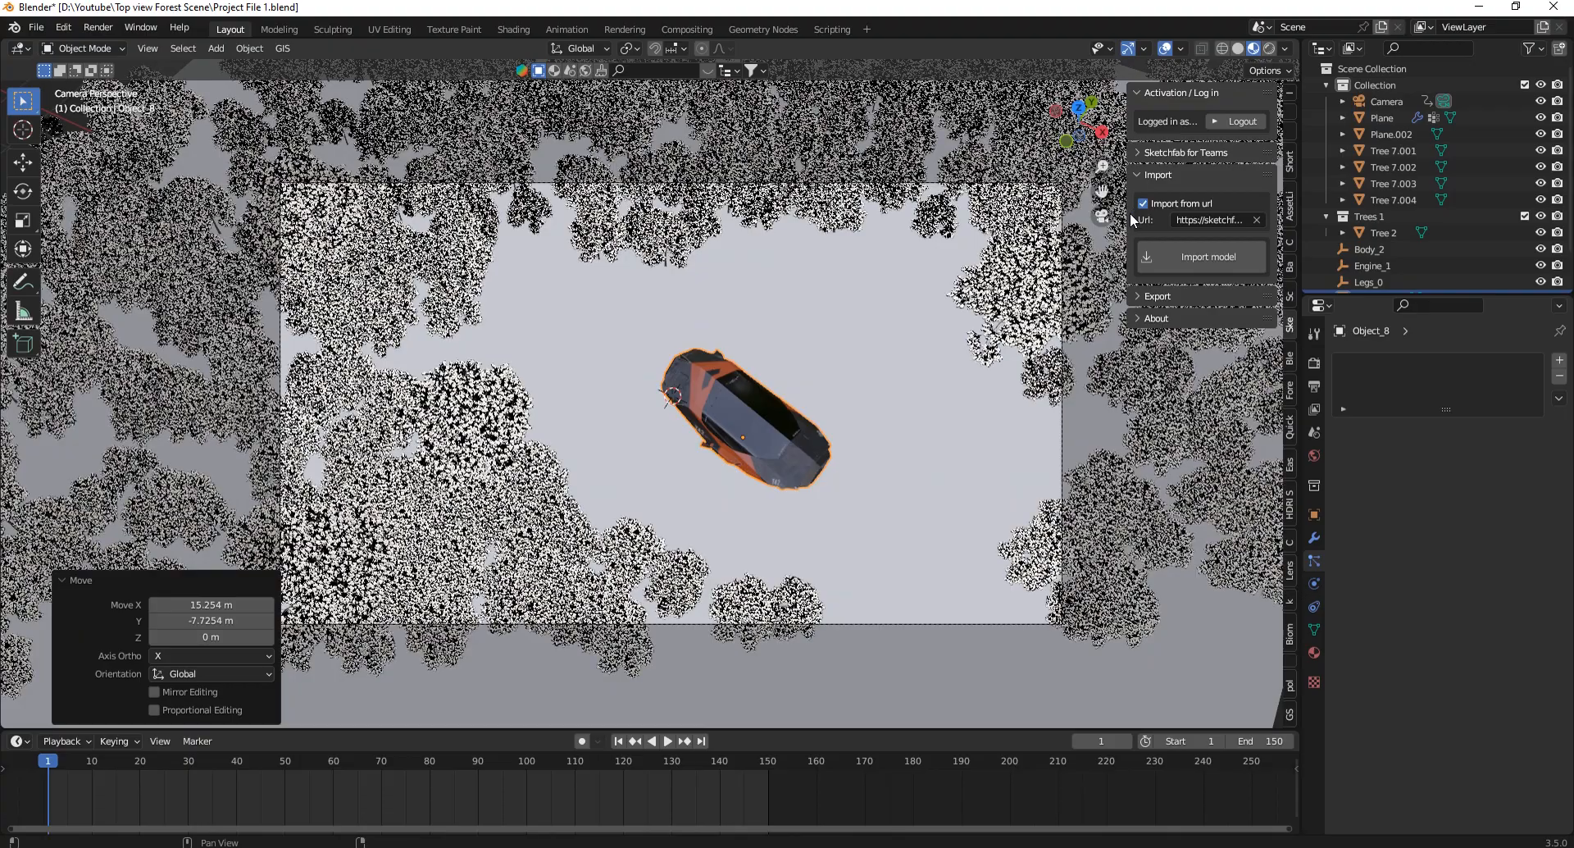
In the right side view, raise the spaceship above the treetops along Z by about 10.9 m, plus another 1.4 m.
left_click(1104, 132)
key("g")
key("z")
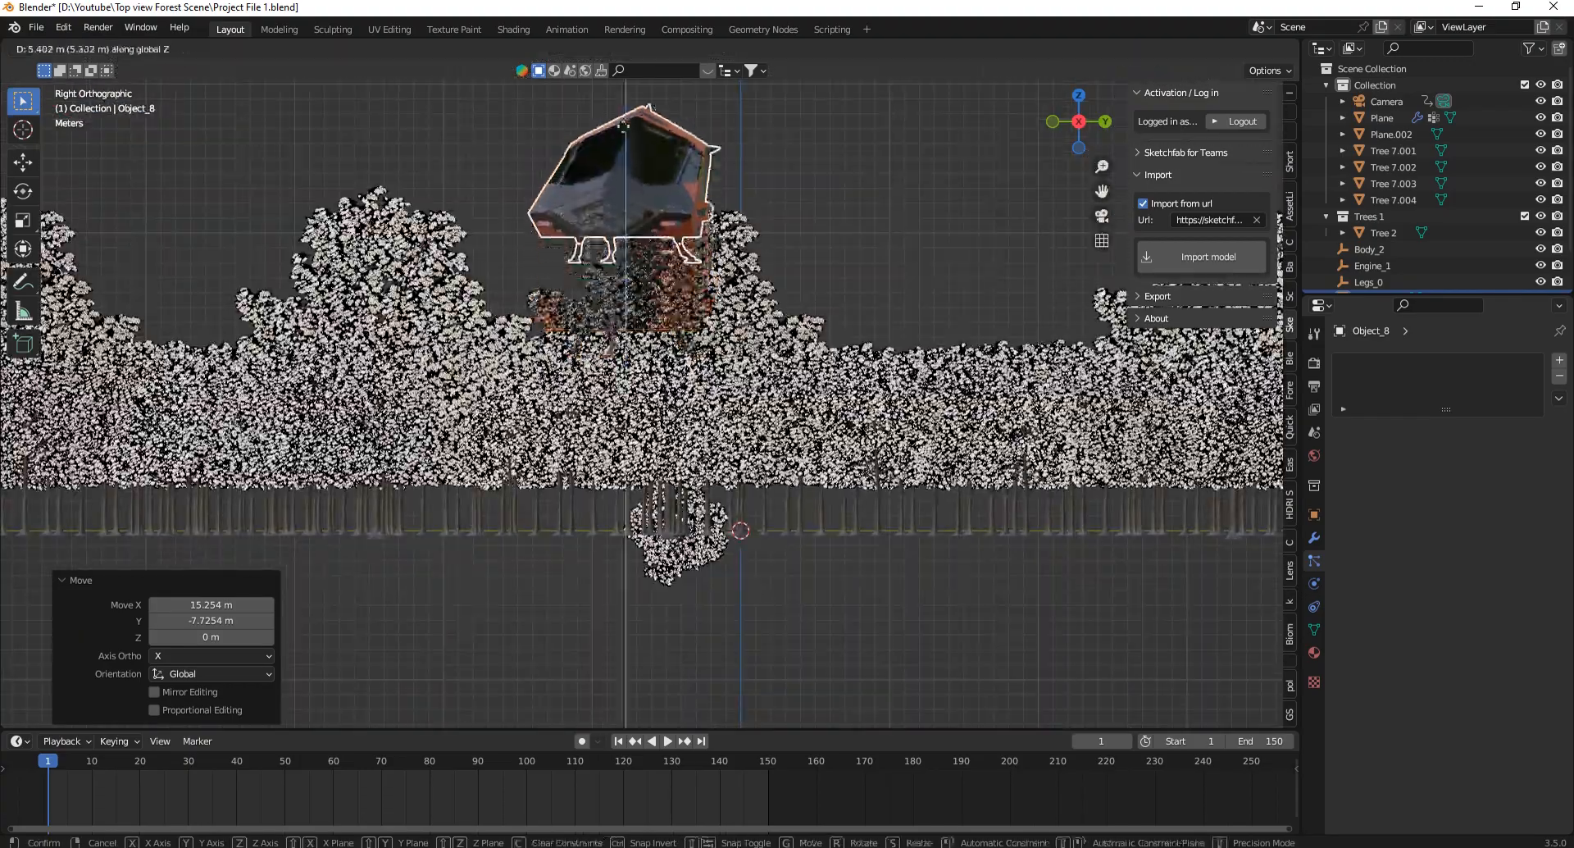
left_click(624, 54)
left_click_drag(1104, 129, 1194, 131)
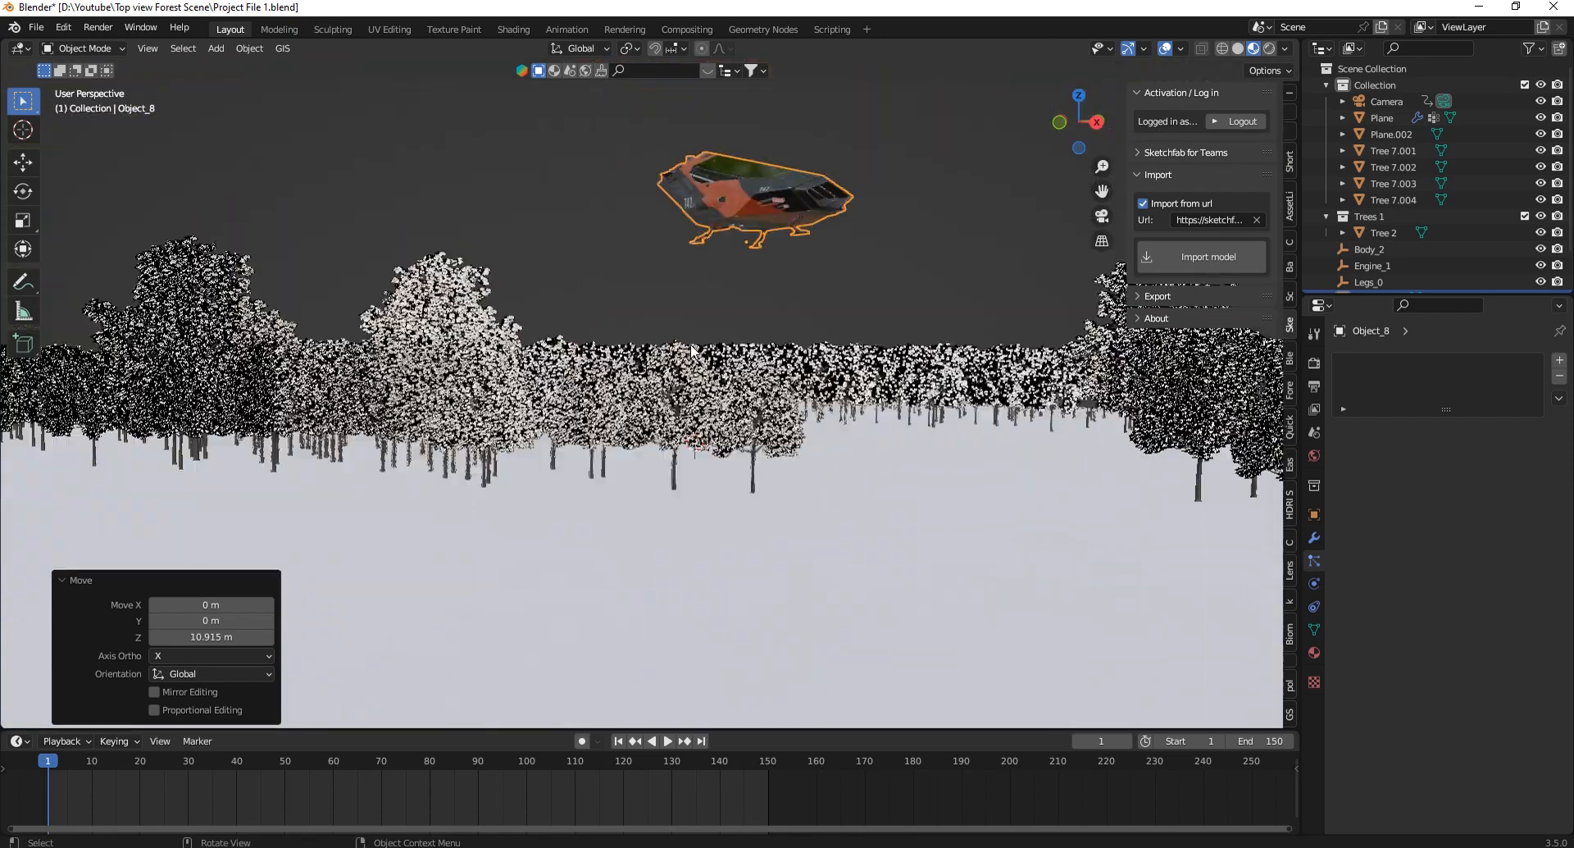
left_click(1096, 121)
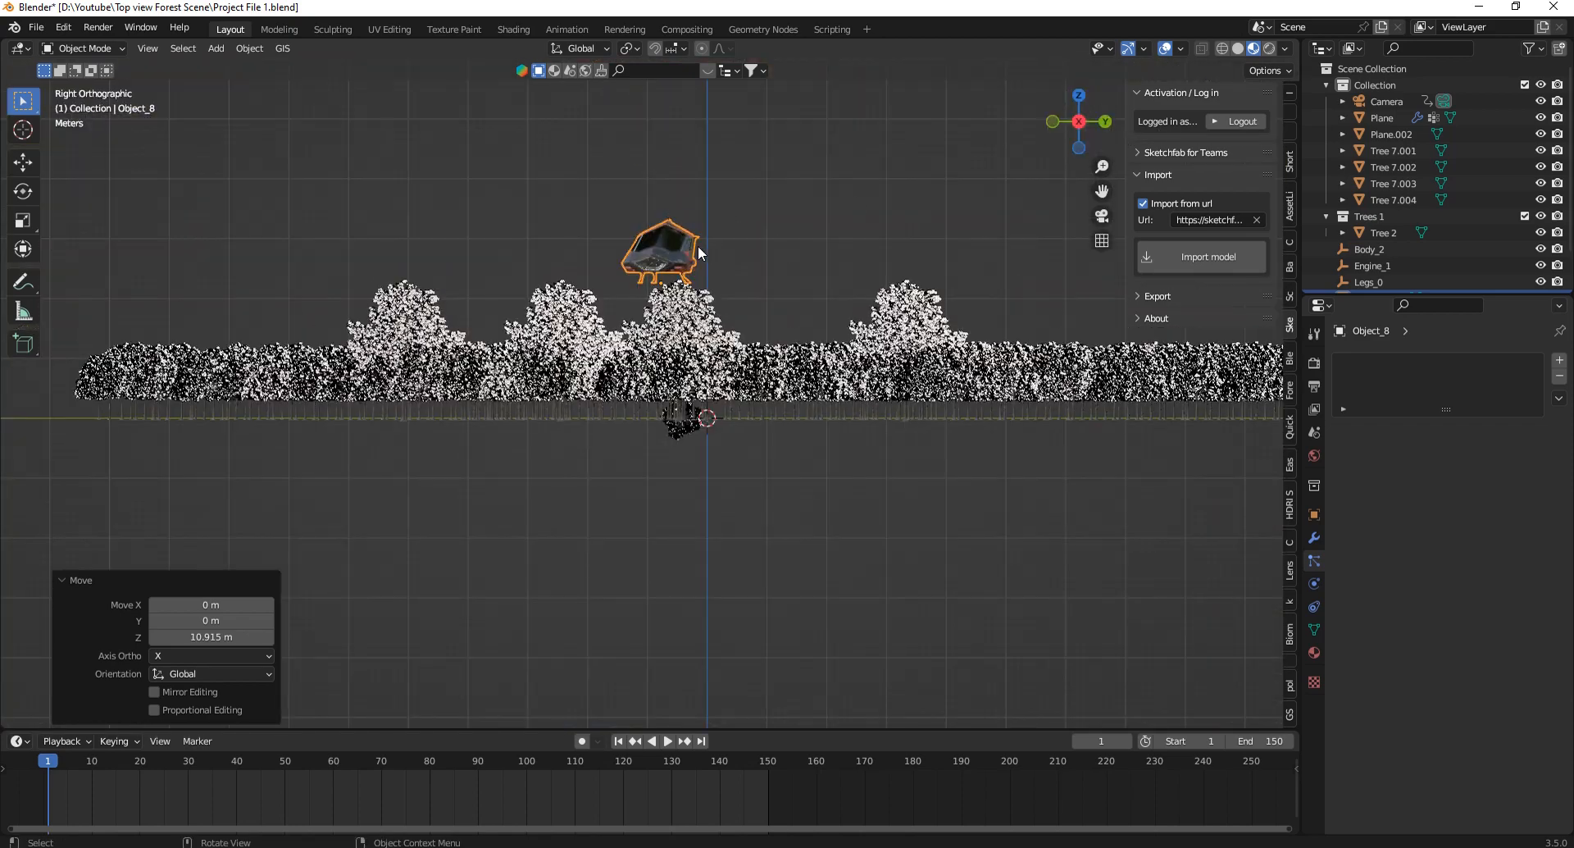
key("g")
key("z")
left_click(1034, 149)
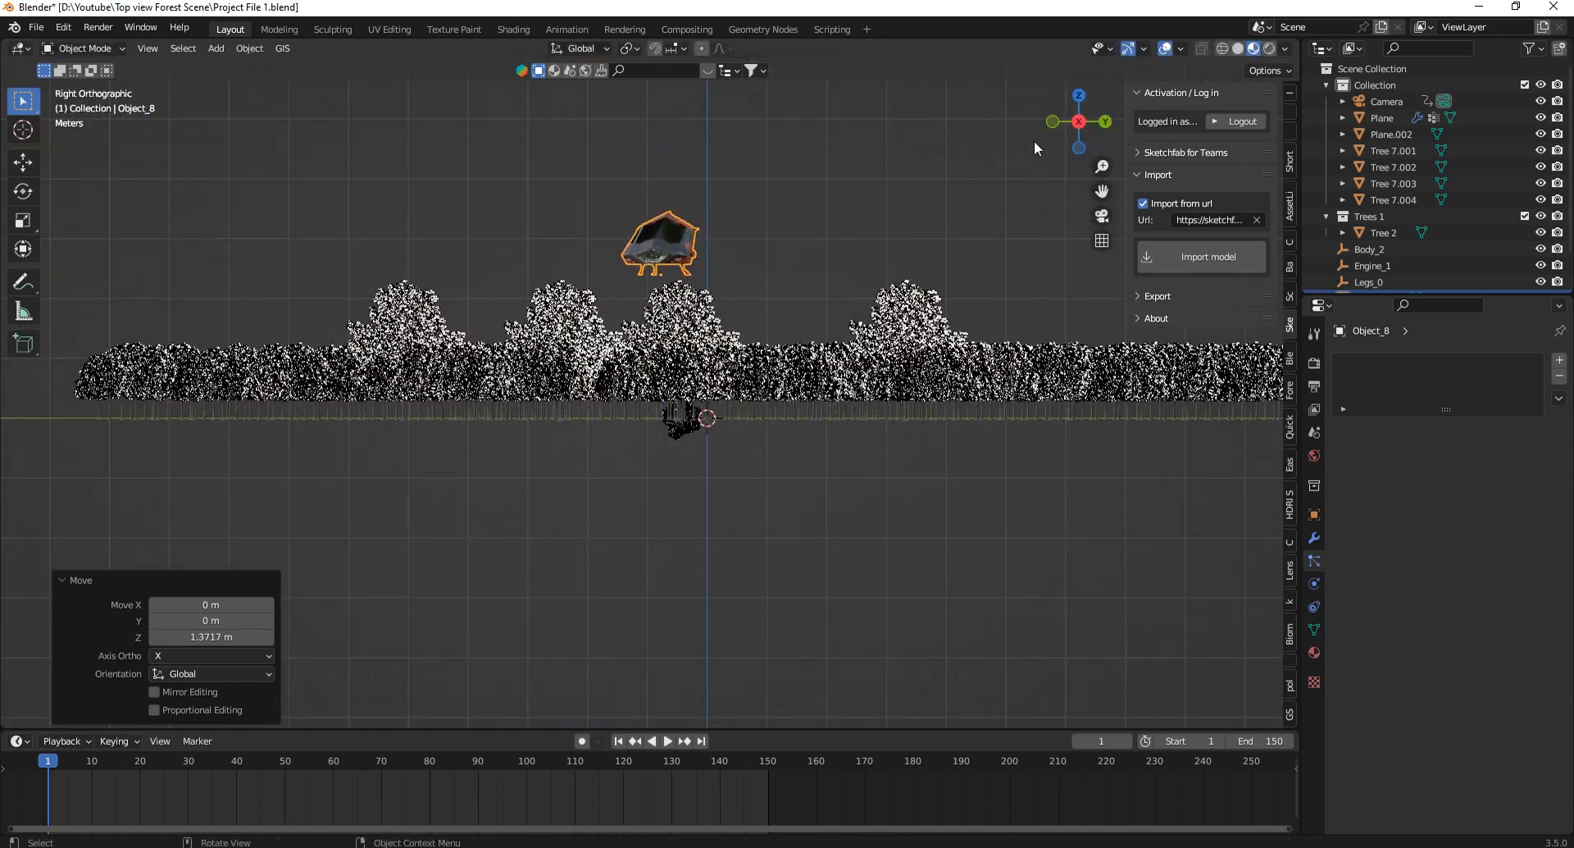
left_click_drag(1079, 125, 1007, 205)
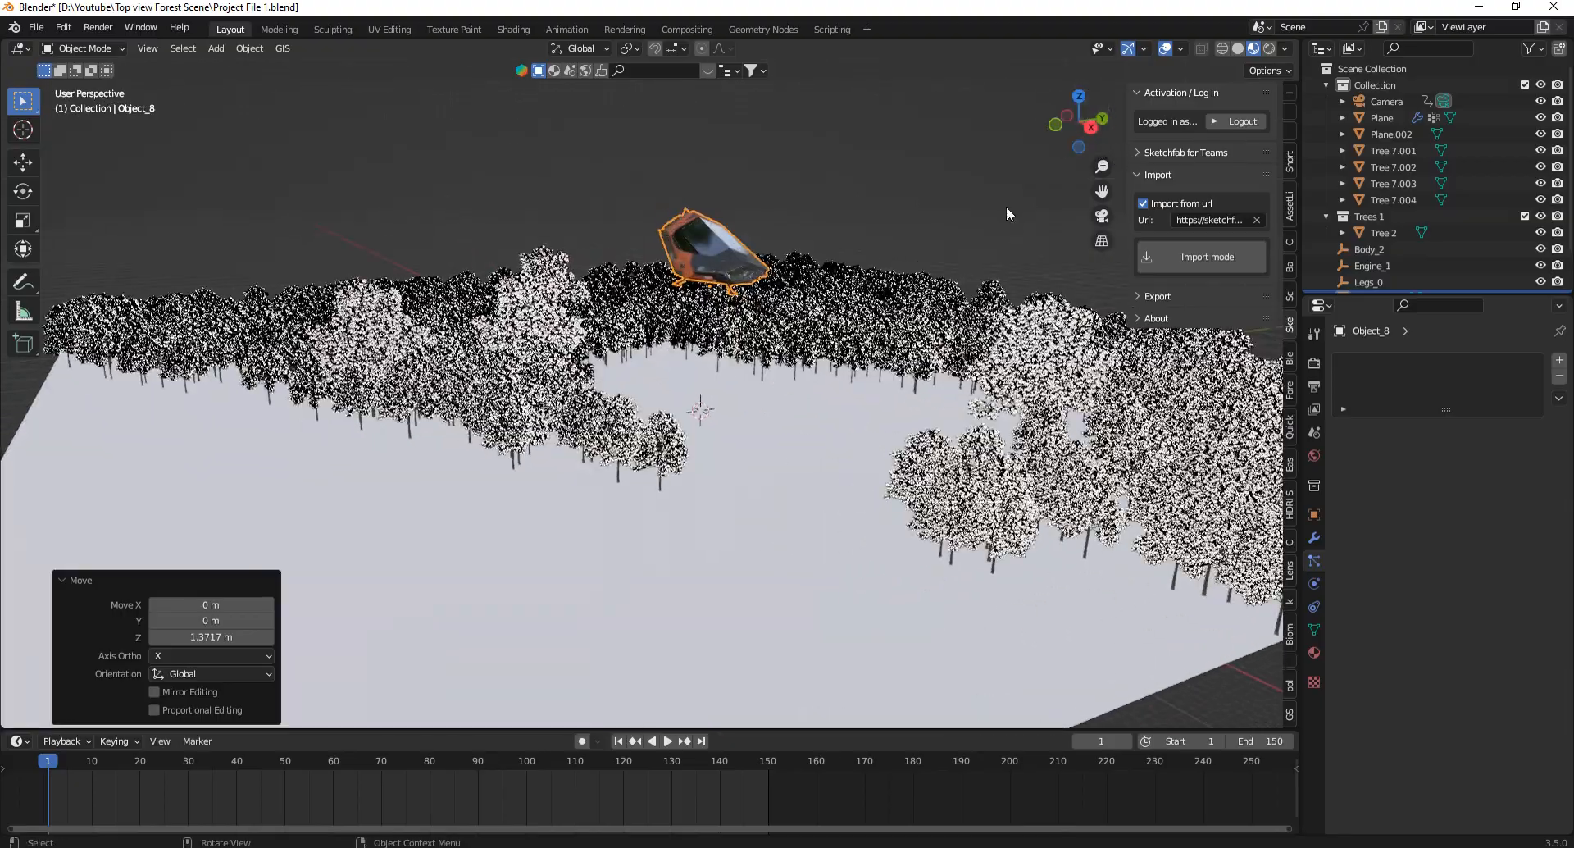
In the camera view, scale the spaceship to about 0.872 and move it about 7.7 m in X and -5.4 m in Y.
key("KP_0")
key("s")
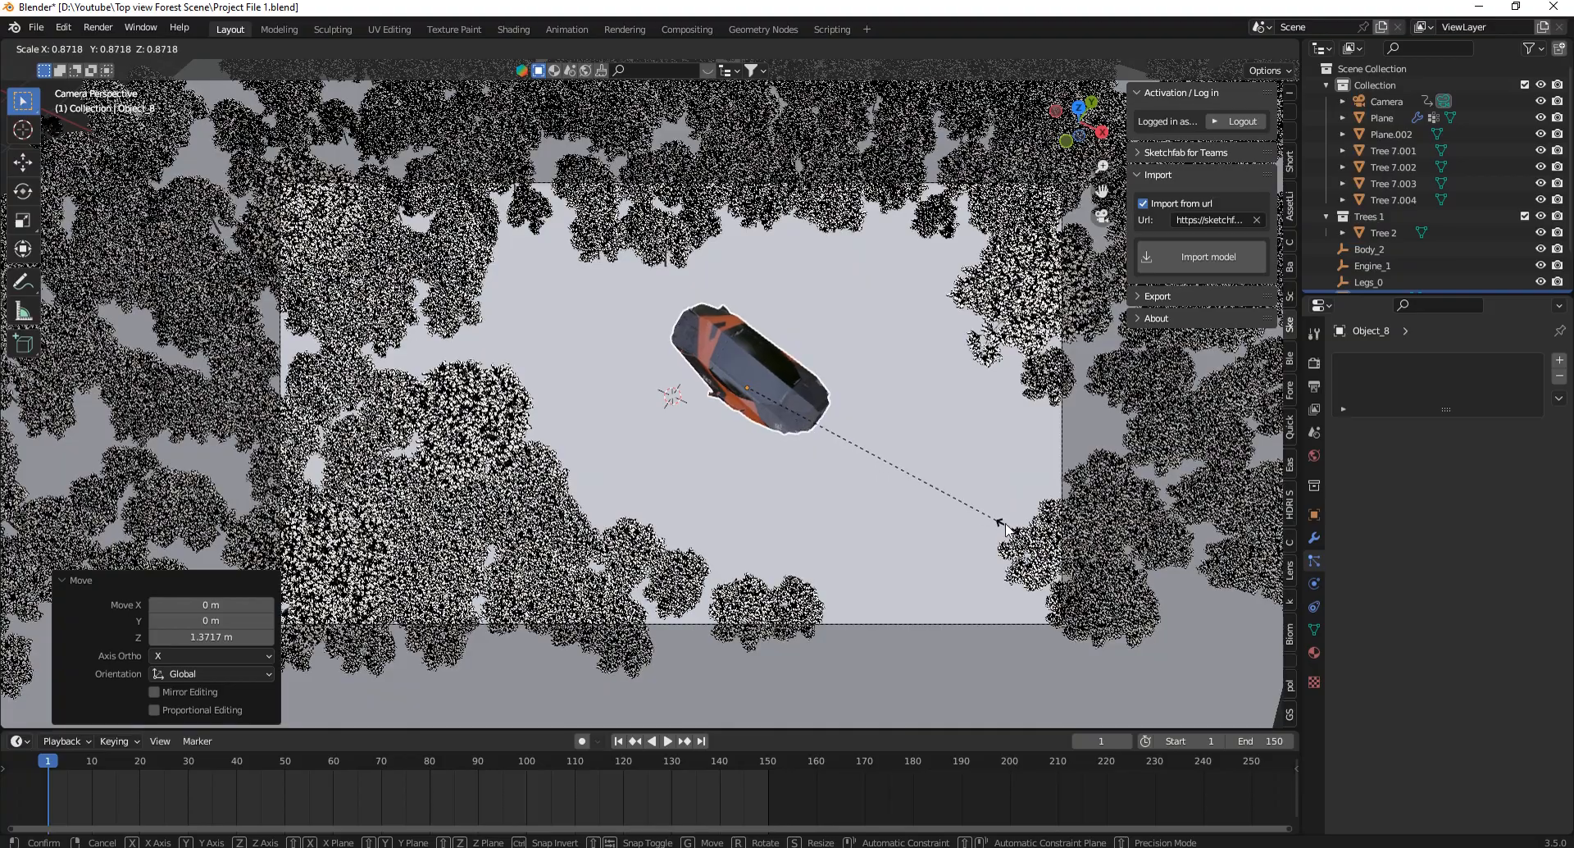
left_click(1006, 528)
key("g")
key("shift+z")
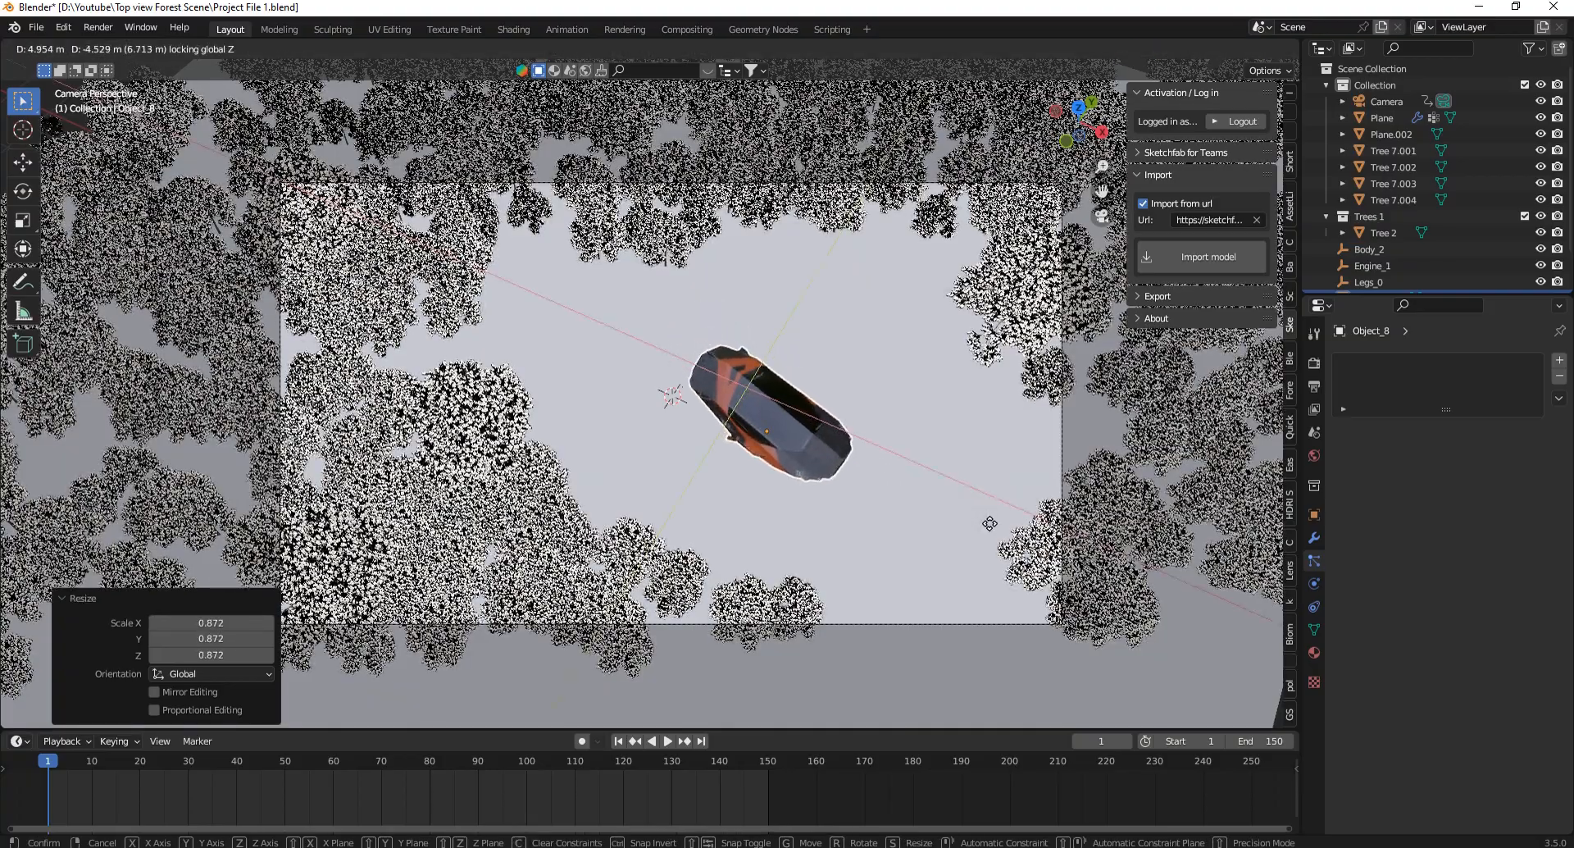
left_click(974, 485)
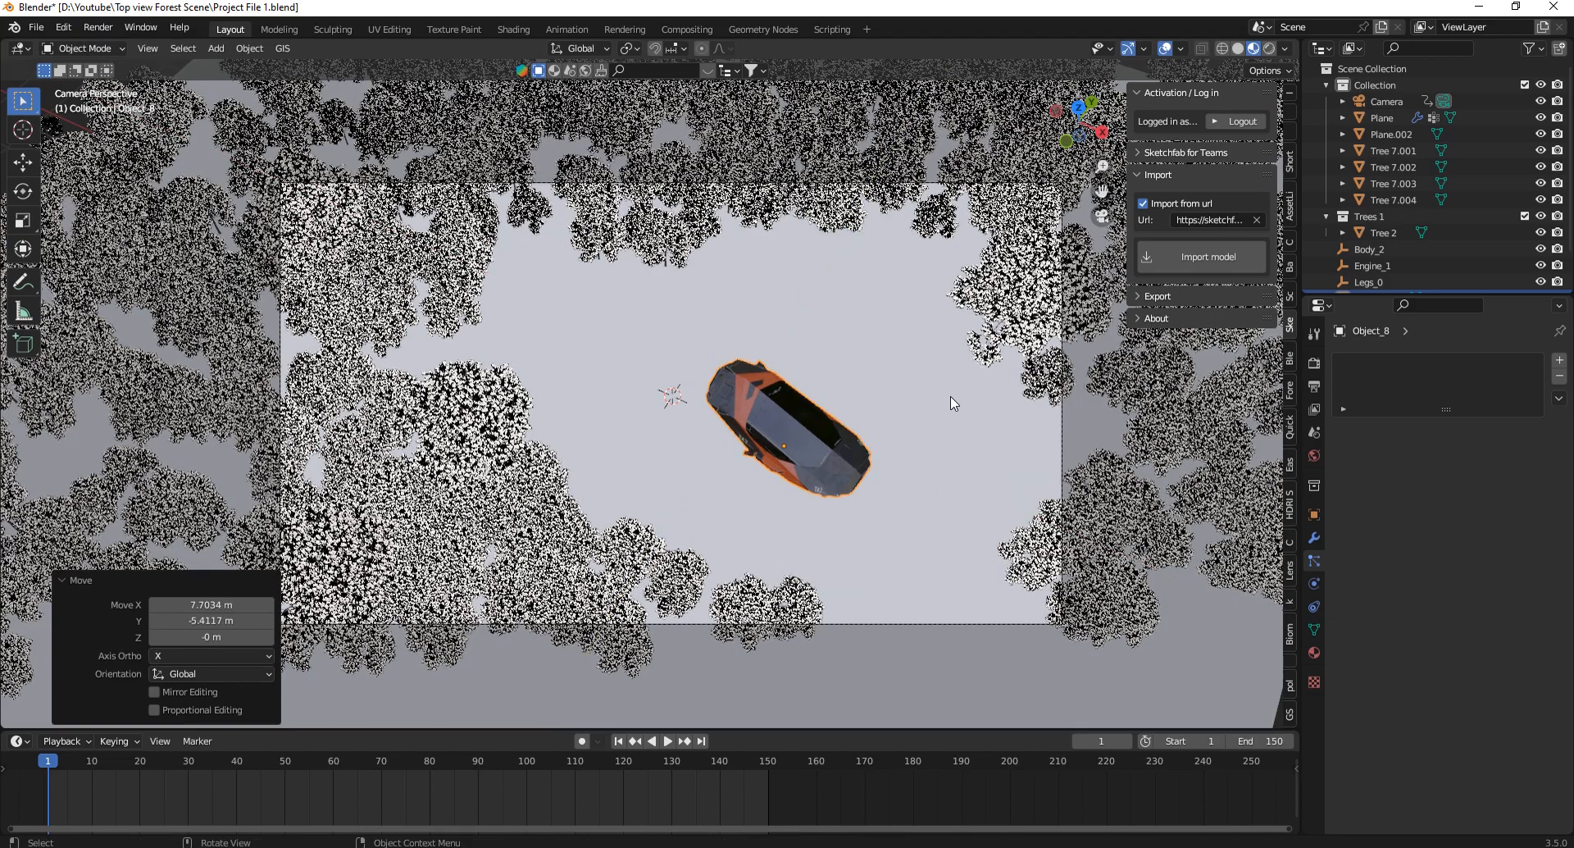
Duplicate the spaceship horizontally by about -28.5 m in X and 9.9 m in Y, locking the Z axis.
middle_click_drag(953, 403, 808, 401)
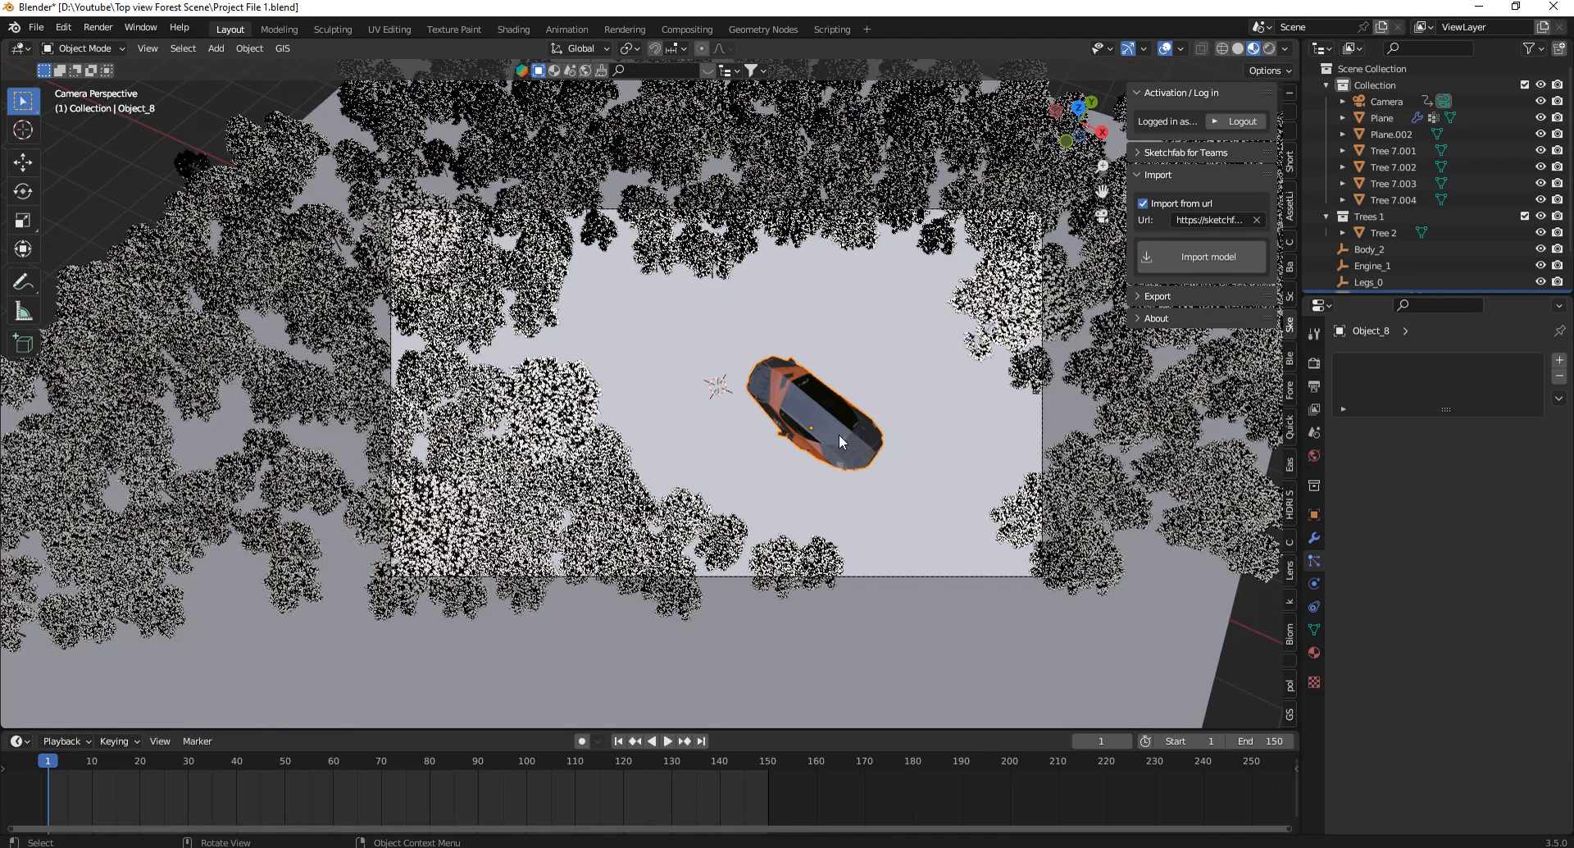
scroll(839, 435, "down", 2)
scroll(824, 428, "up", 2)
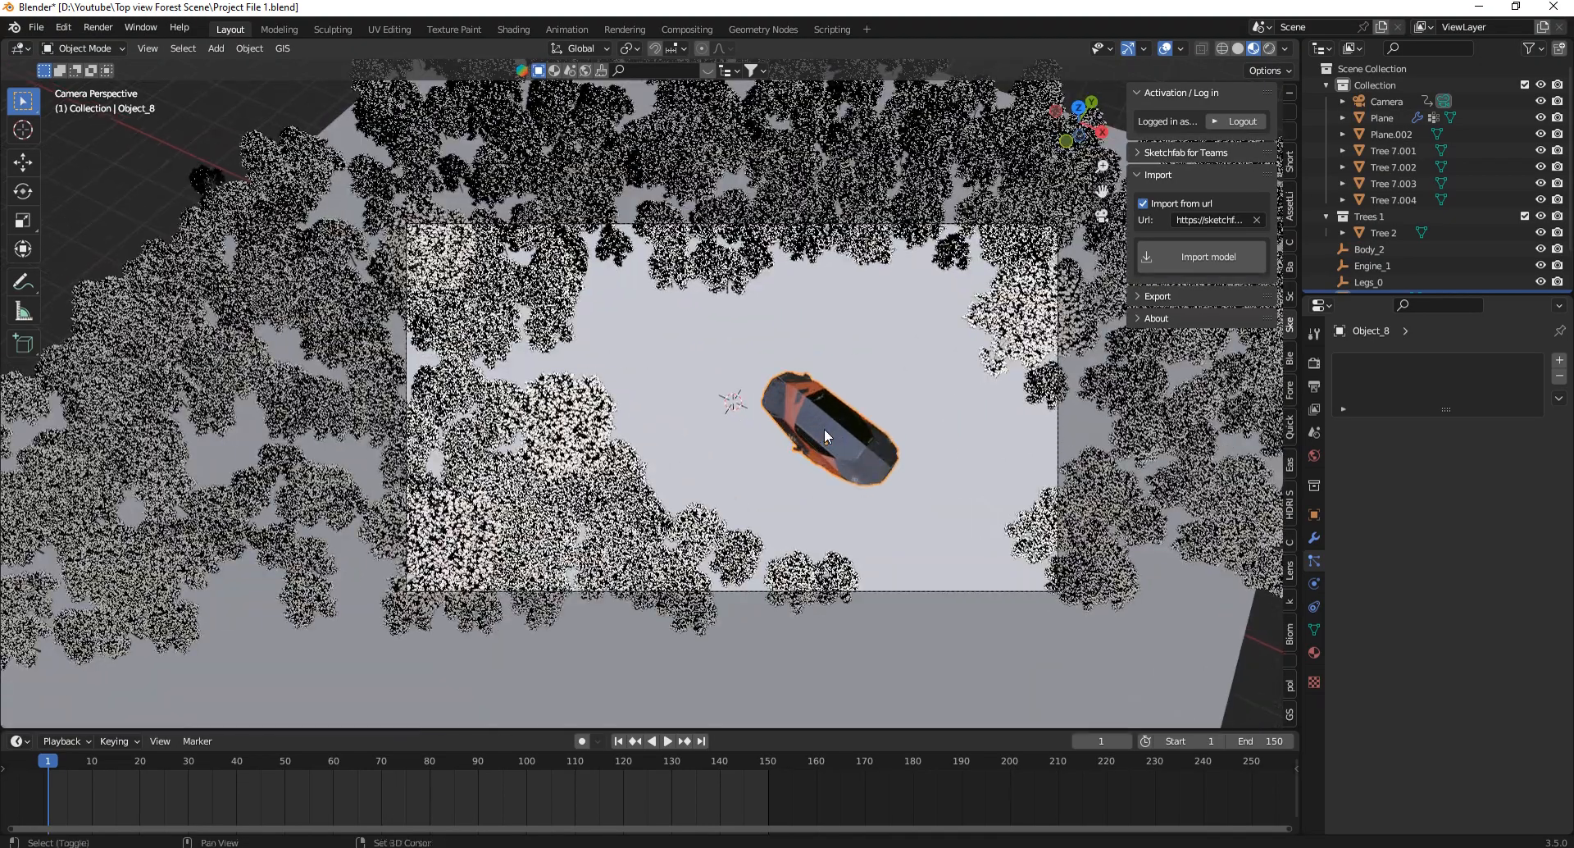
key("shift+d")
key("shift+z")
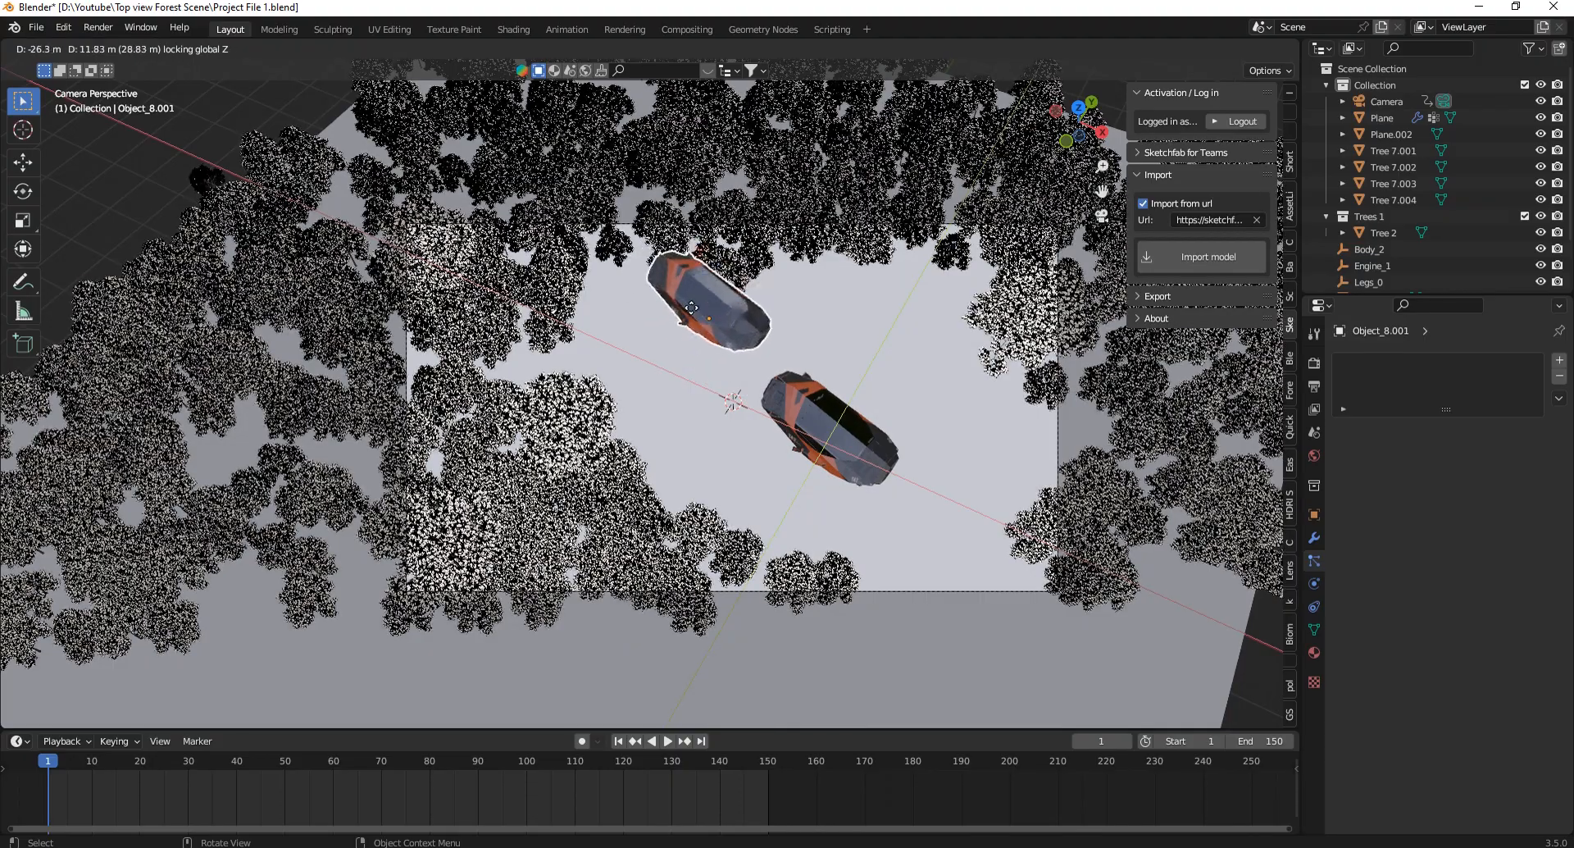
left_click(691, 305)
Make a linked duplicate of the second spaceship, offset about -25 m in X and -1.4 m in Y at the same height.
scroll(663, 234, "up", 3)
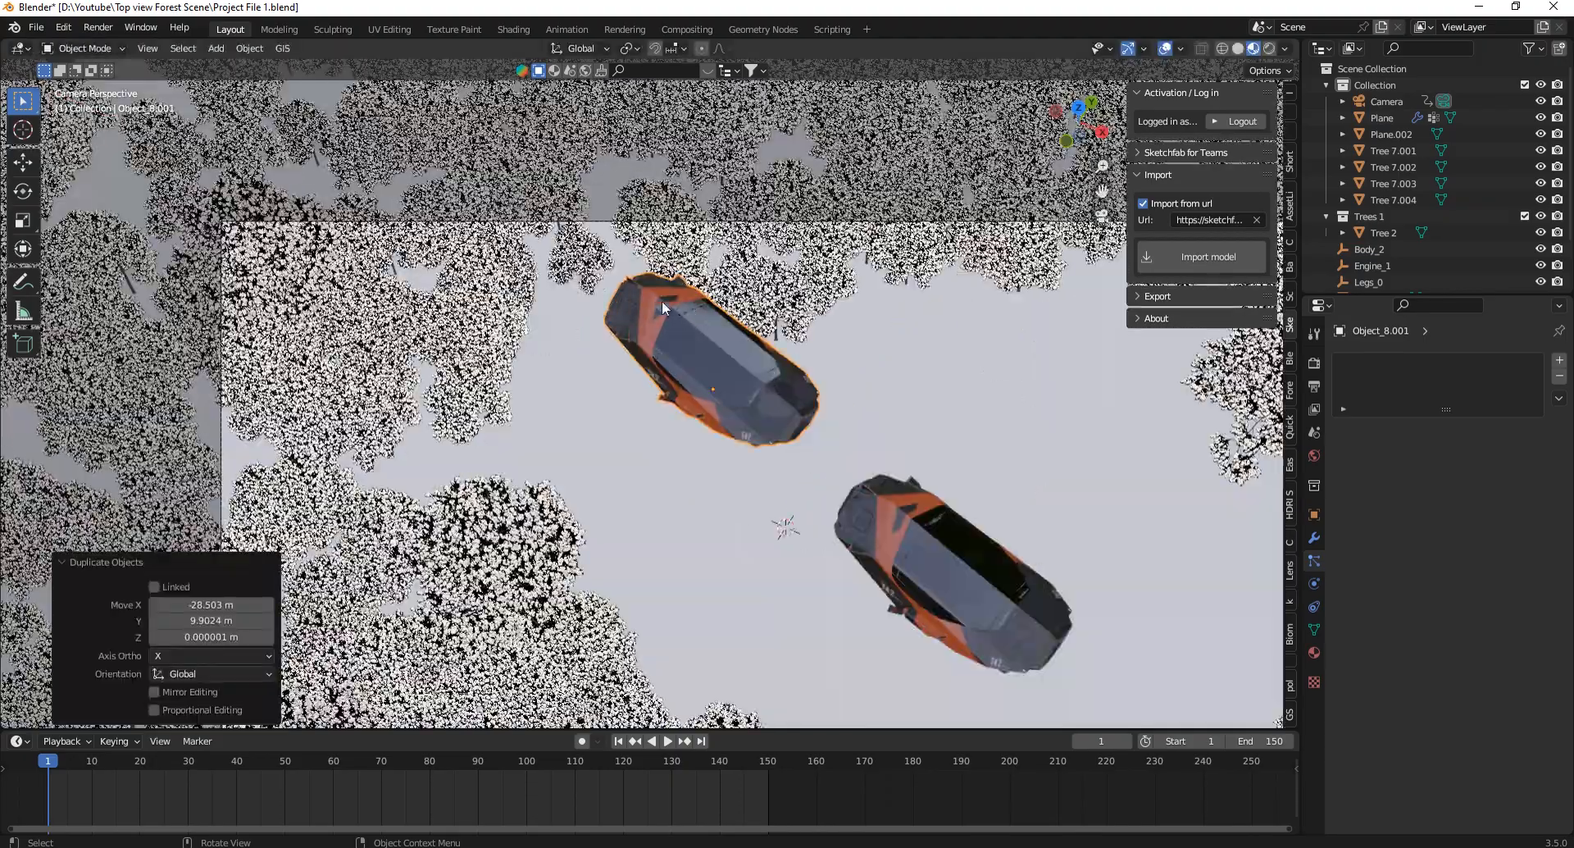
left_click(648, 303)
key("shift+d")
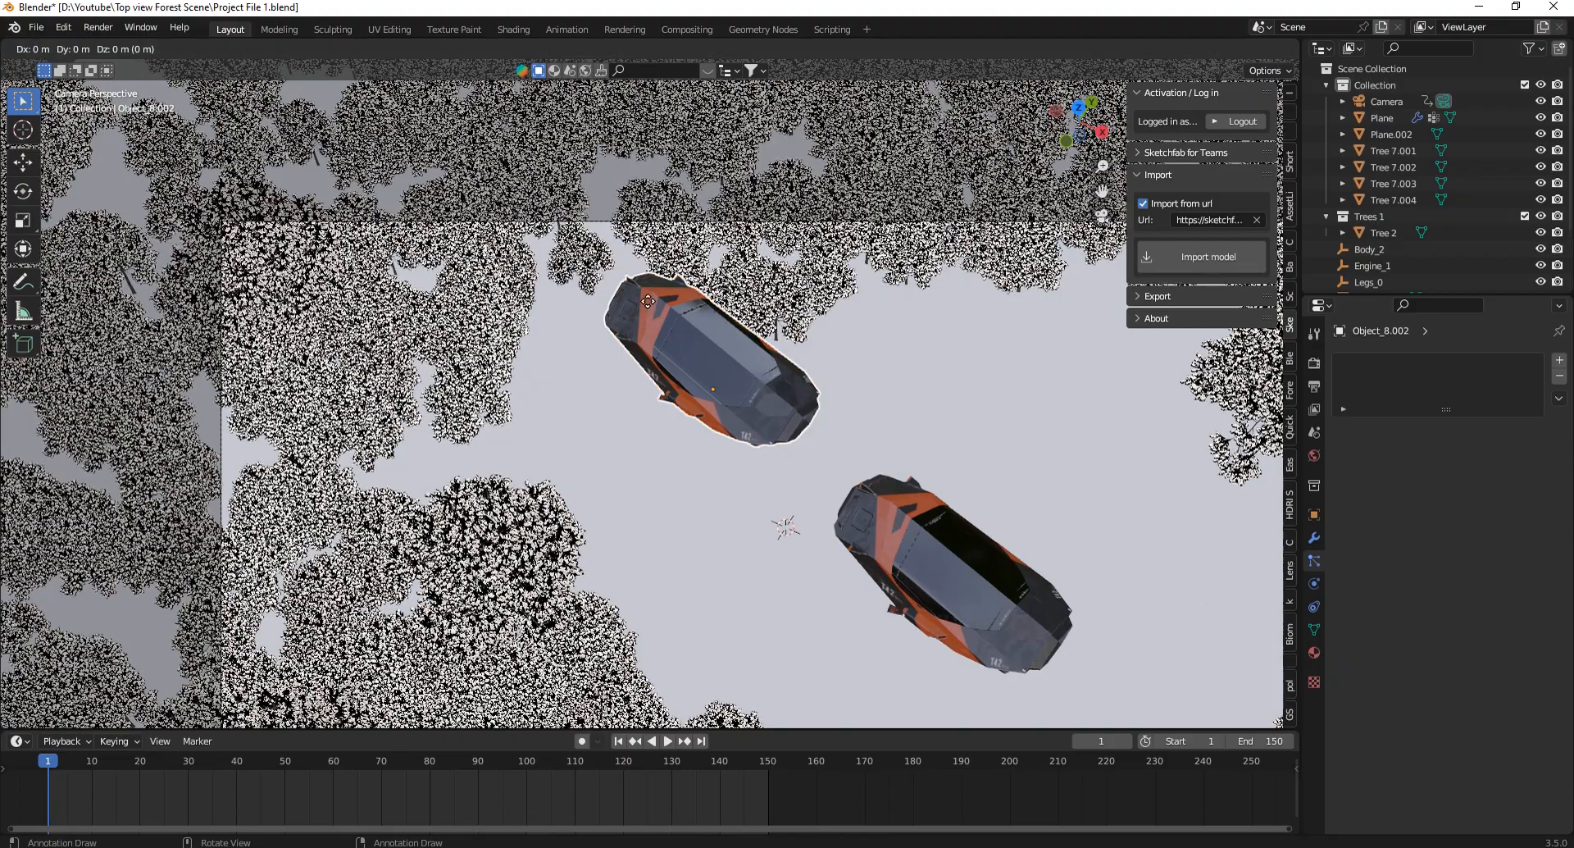
key("shift+z")
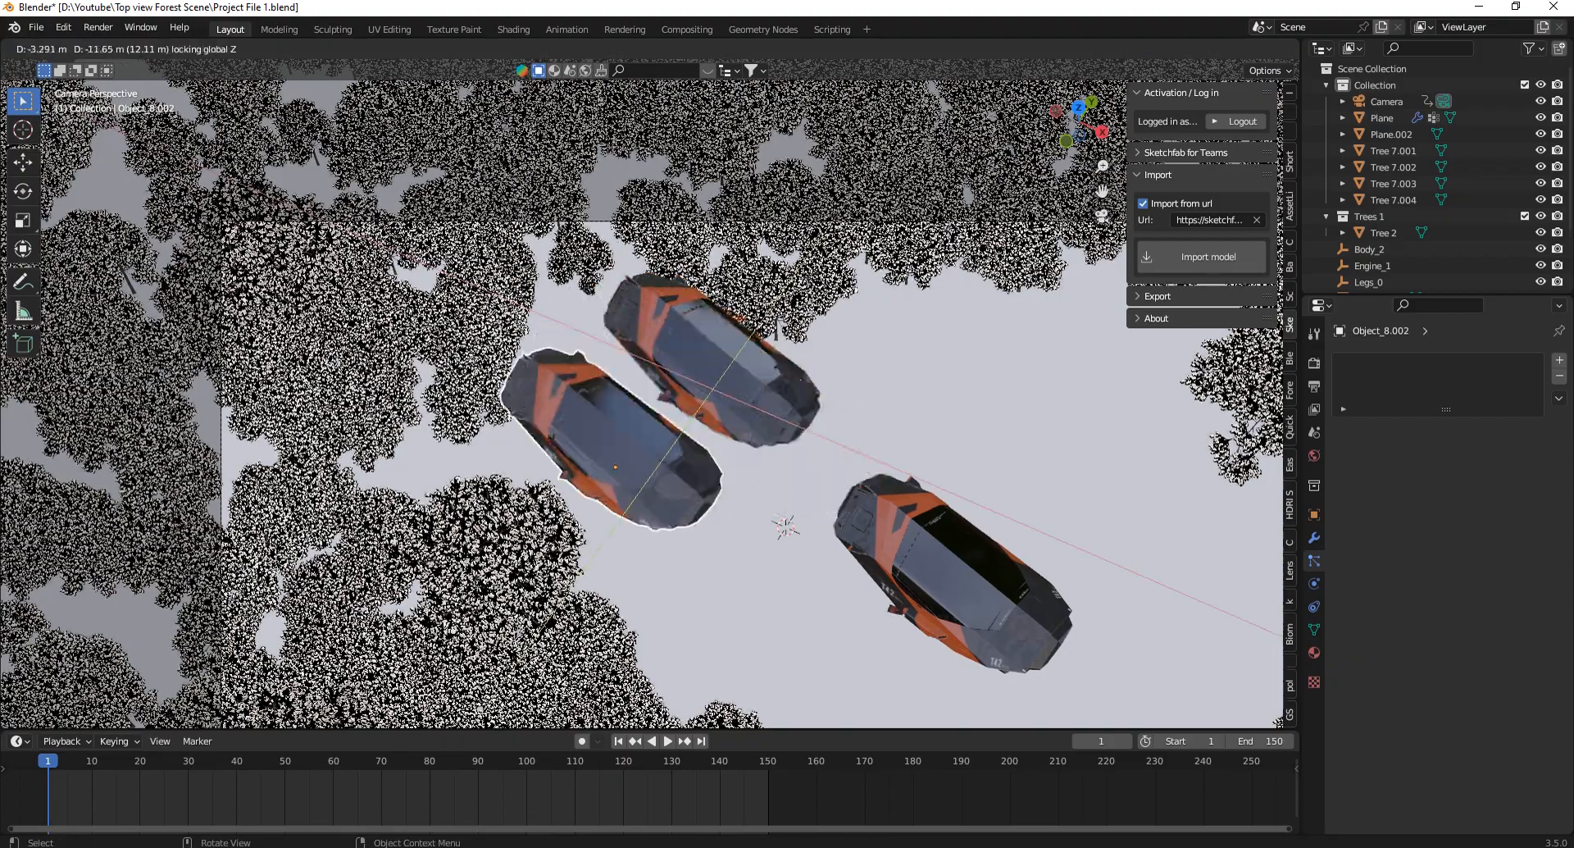
left_click(415, 213)
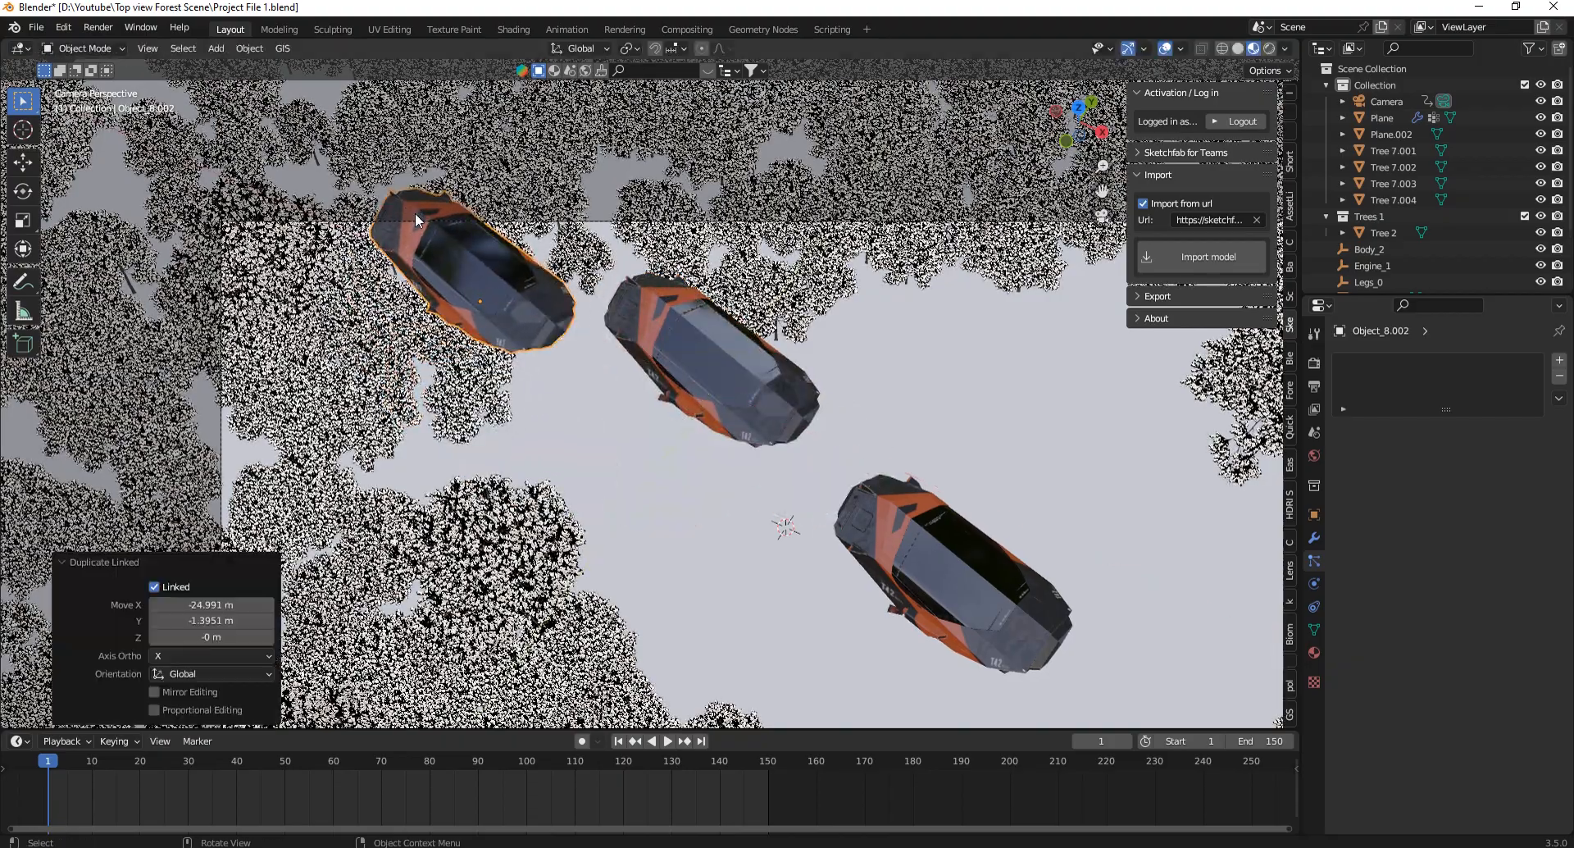
Show the middle spaceship's material slots and examine its hull faces up close in Edit Mode.
left_click(677, 333)
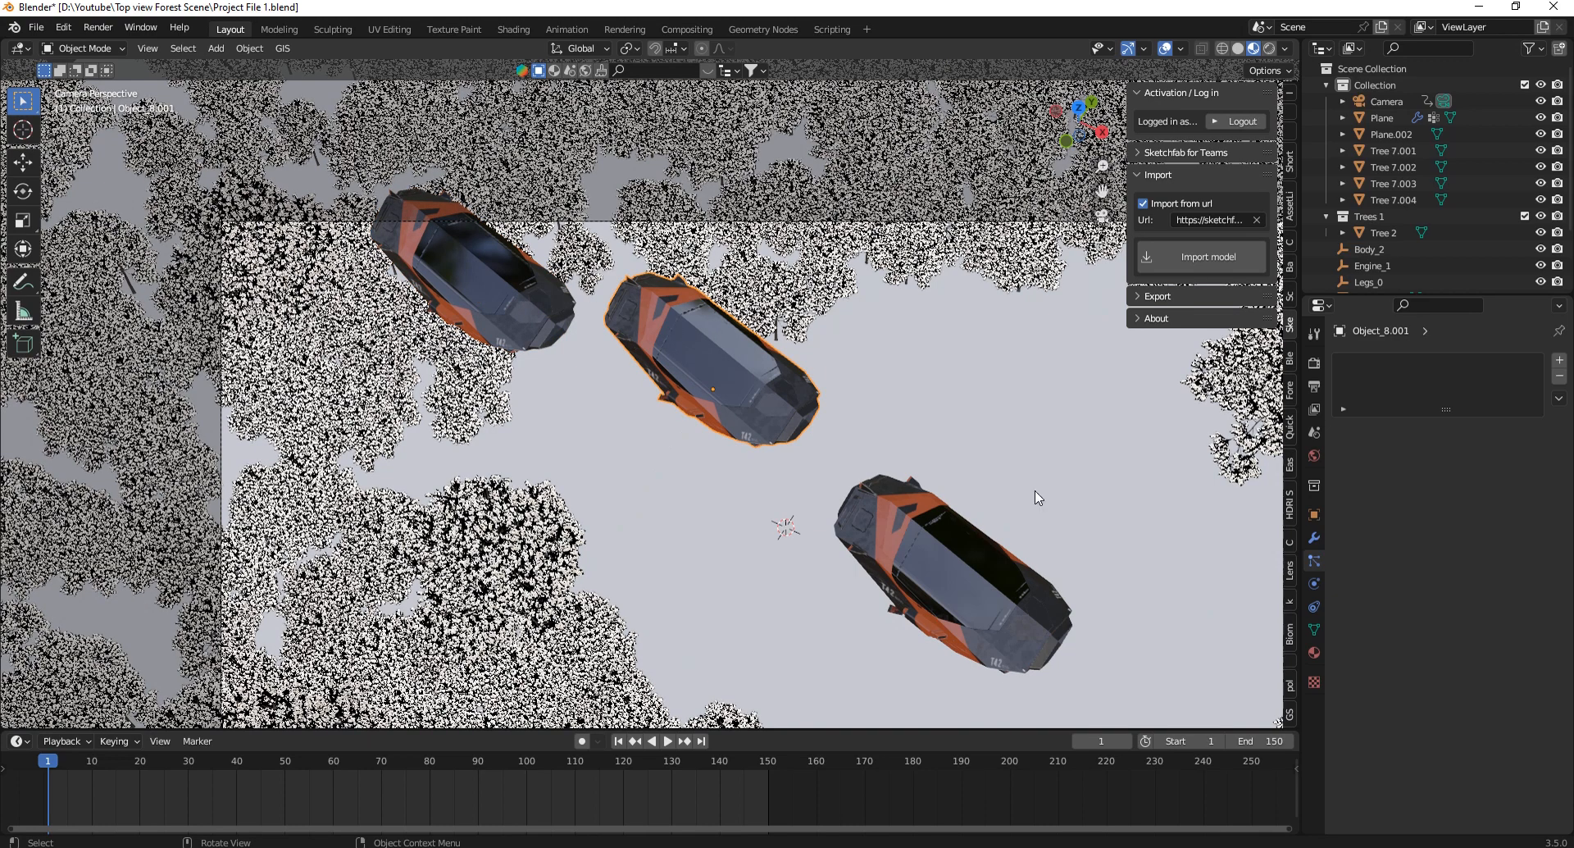
left_click(1314, 653)
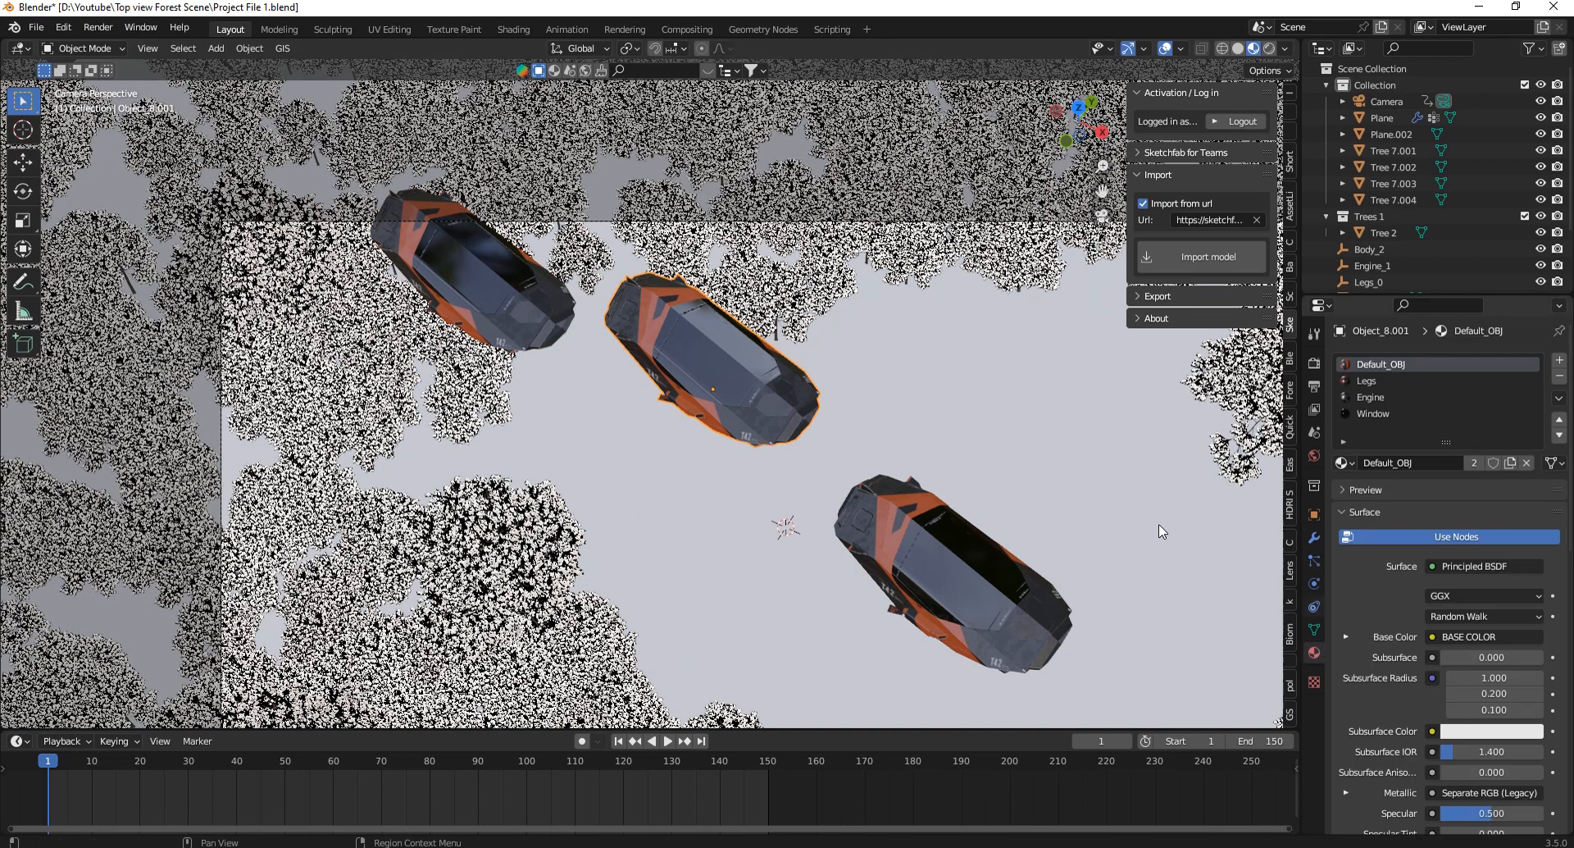
scroll(736, 347, "up", 8)
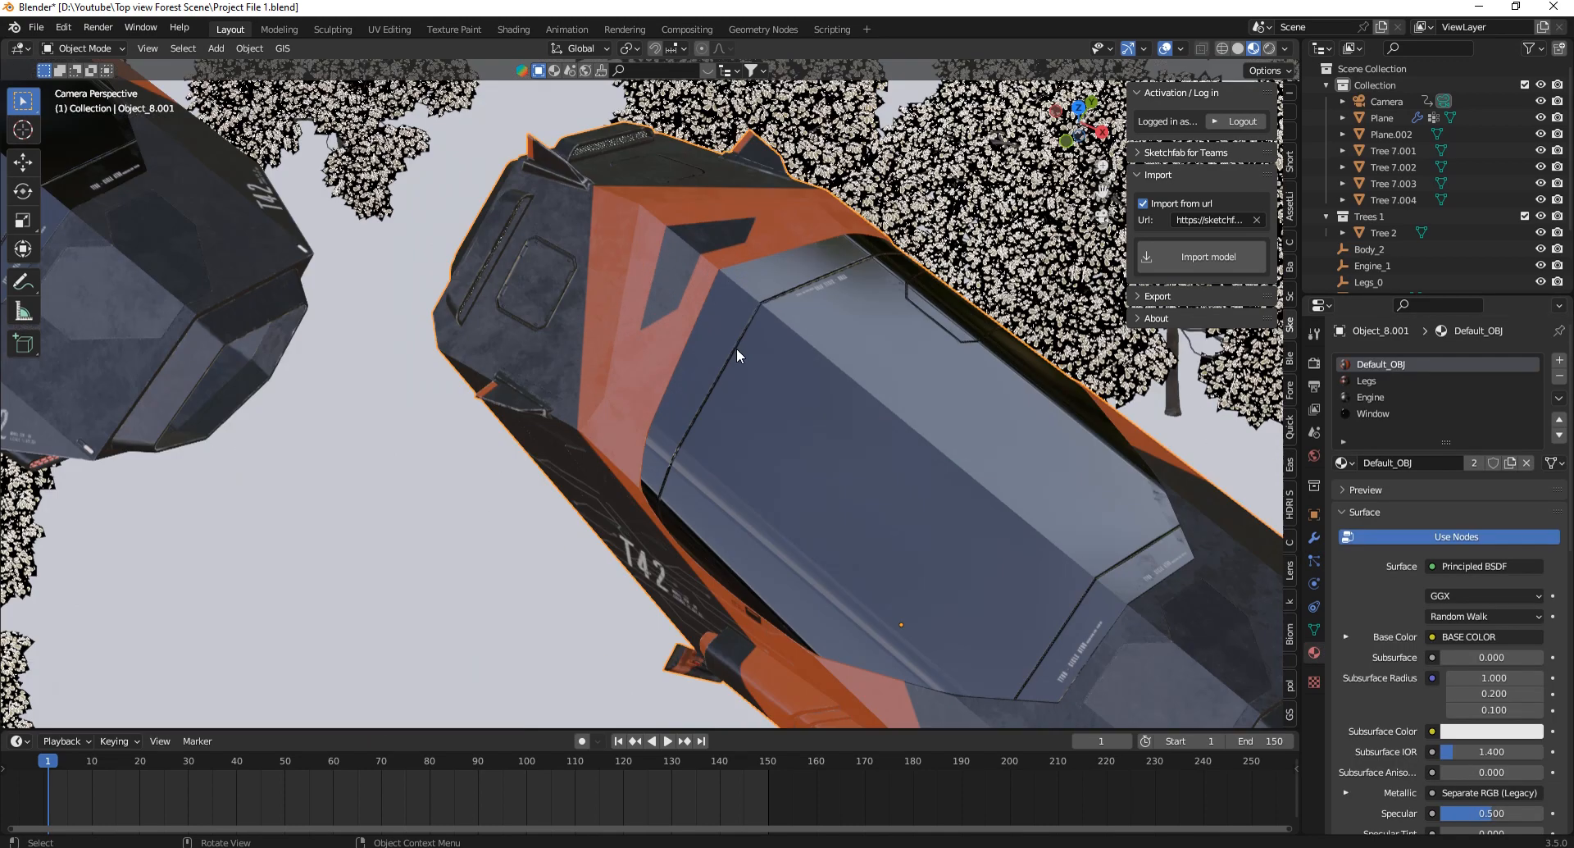
key("Tab")
left_click(634, 369)
key("3")
left_click(646, 364)
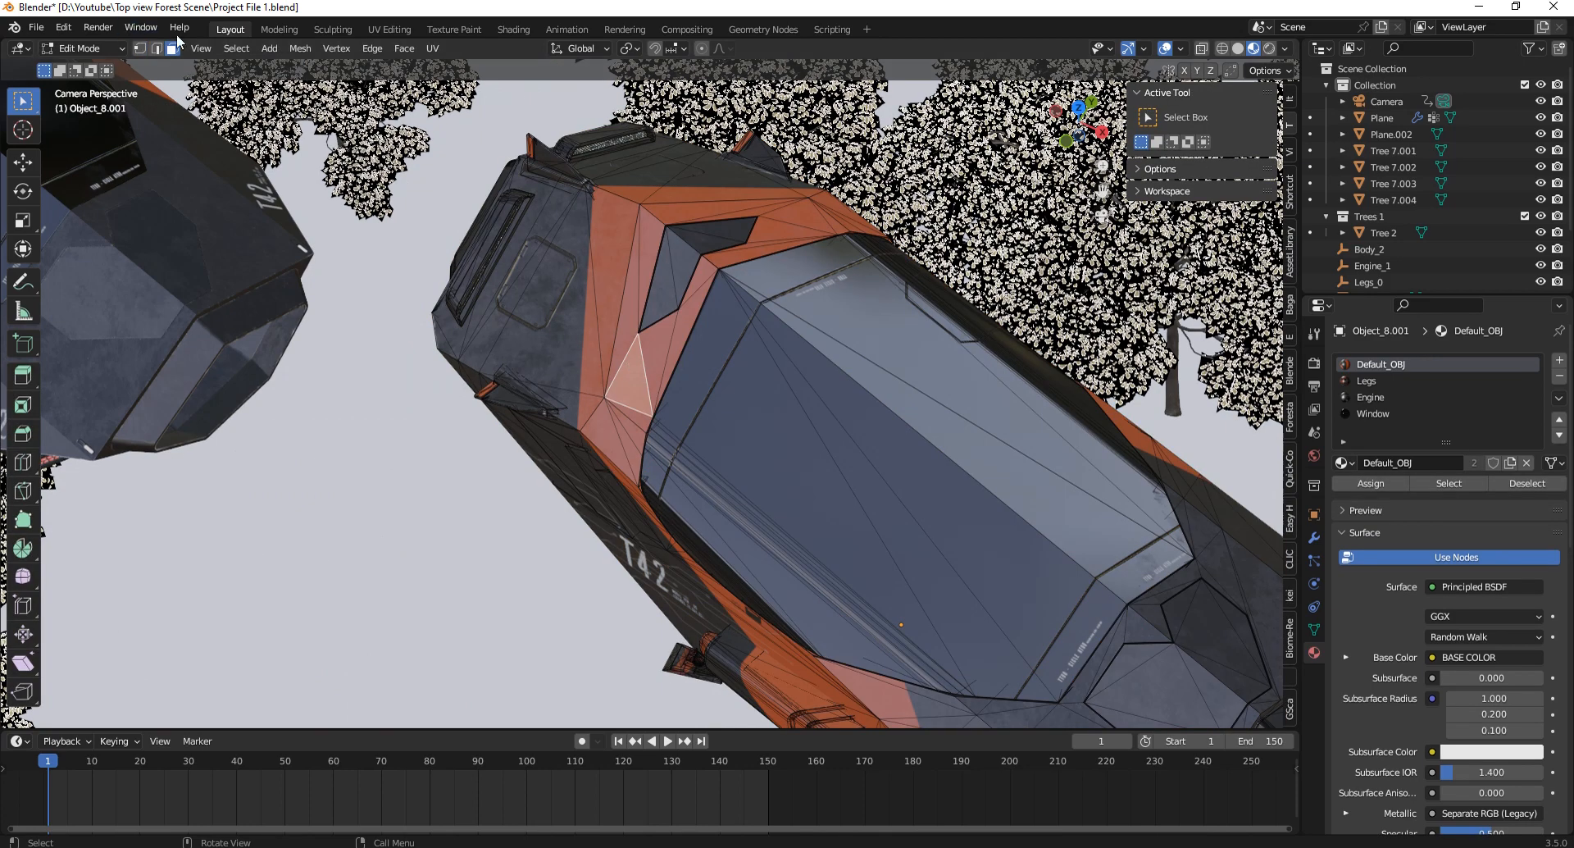
key("Tab")
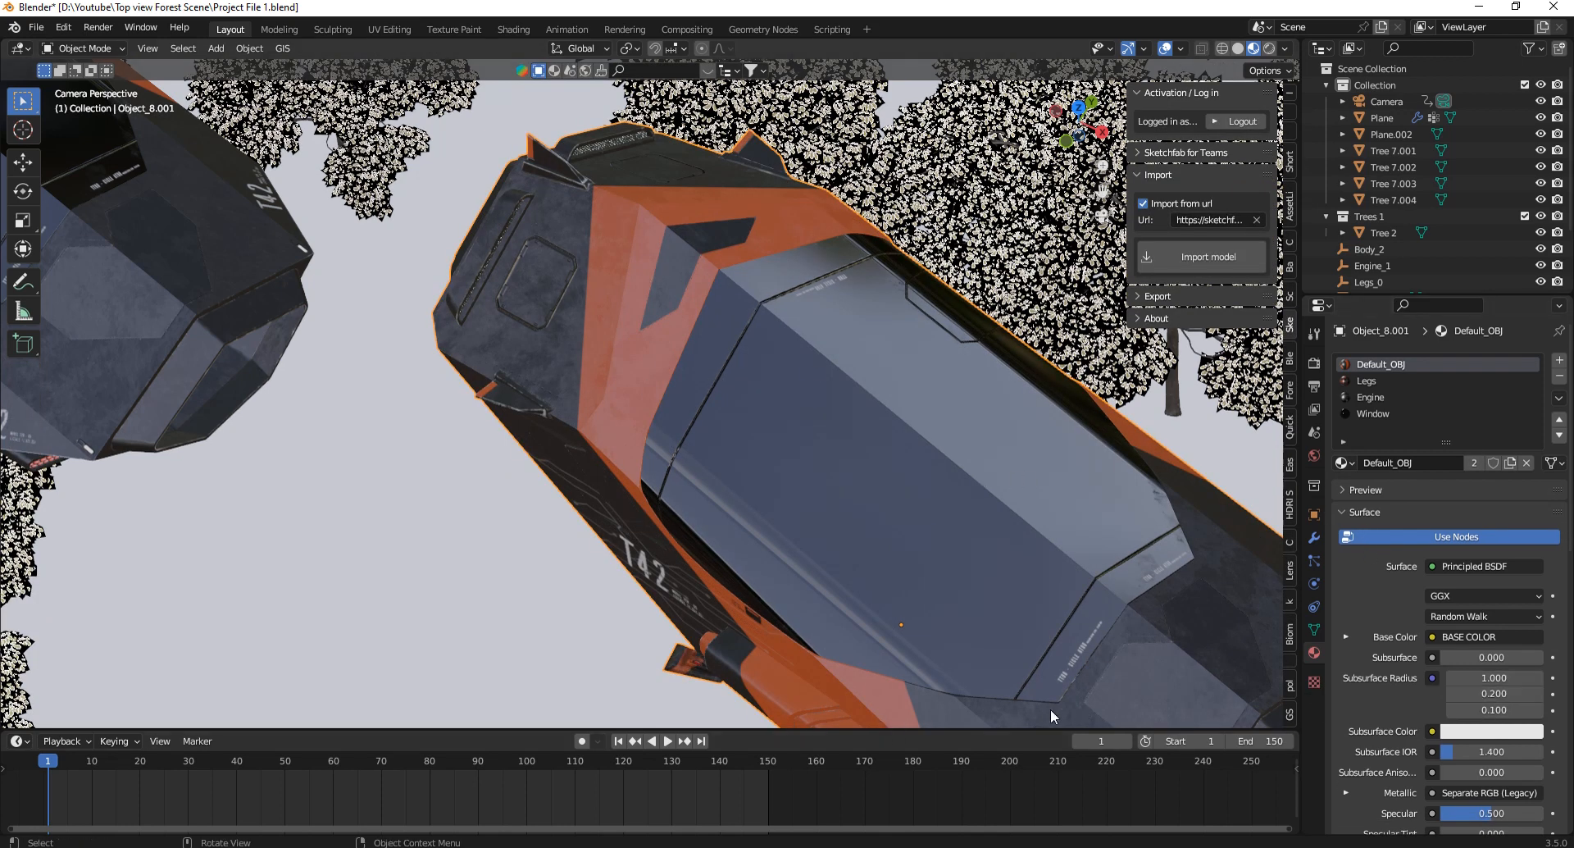
Enlarge the timeline area, turn it into a Shader Editor, and move the Default_OBJ base color texture node clear of the others.
left_click_drag(927, 725, 927, 633)
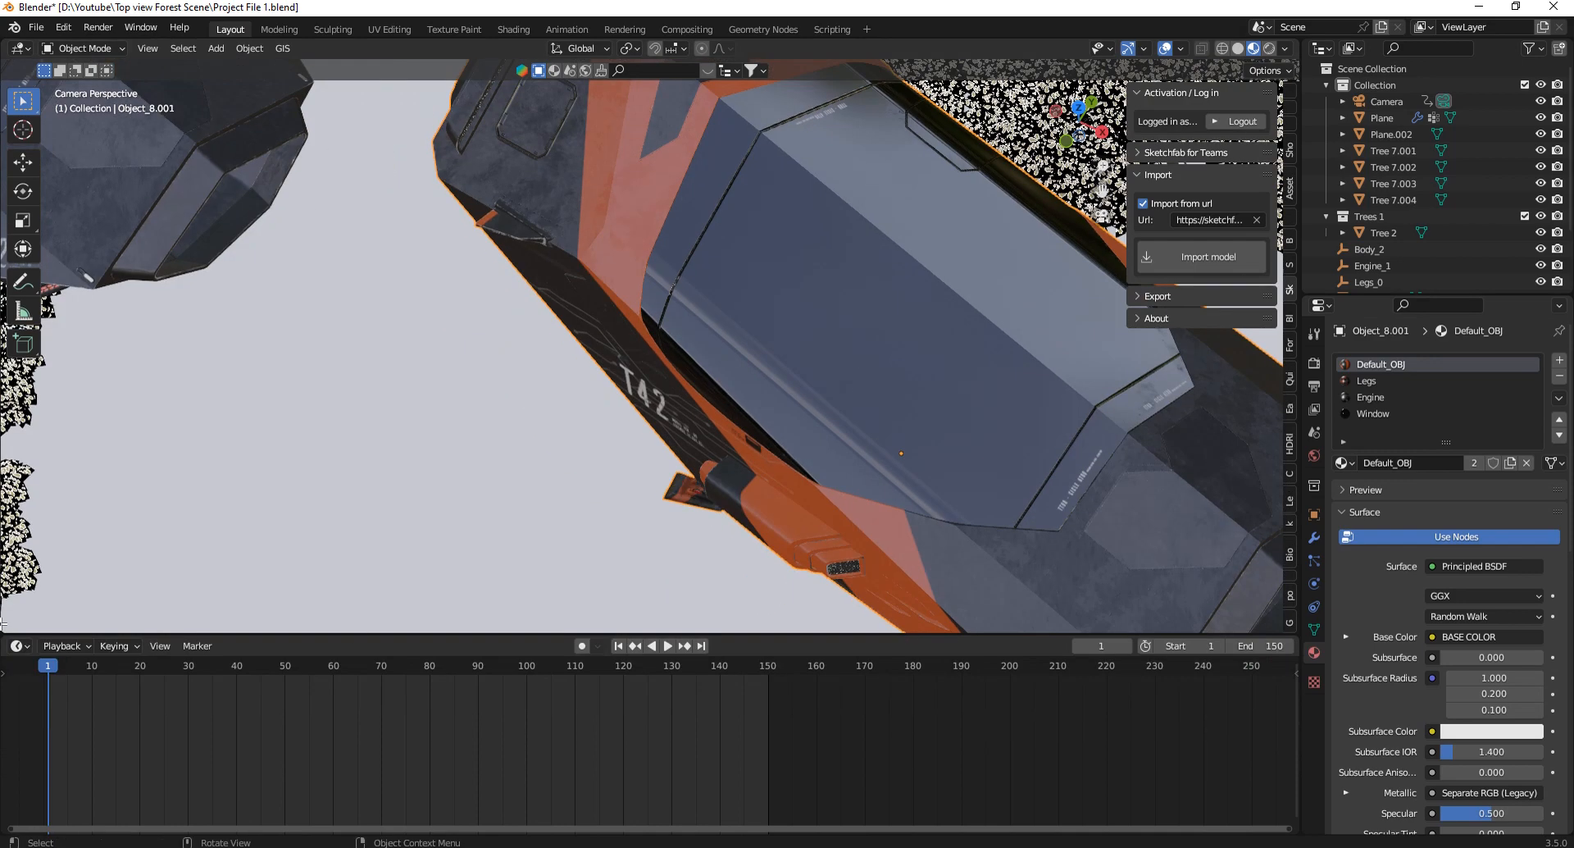
left_click(16, 645)
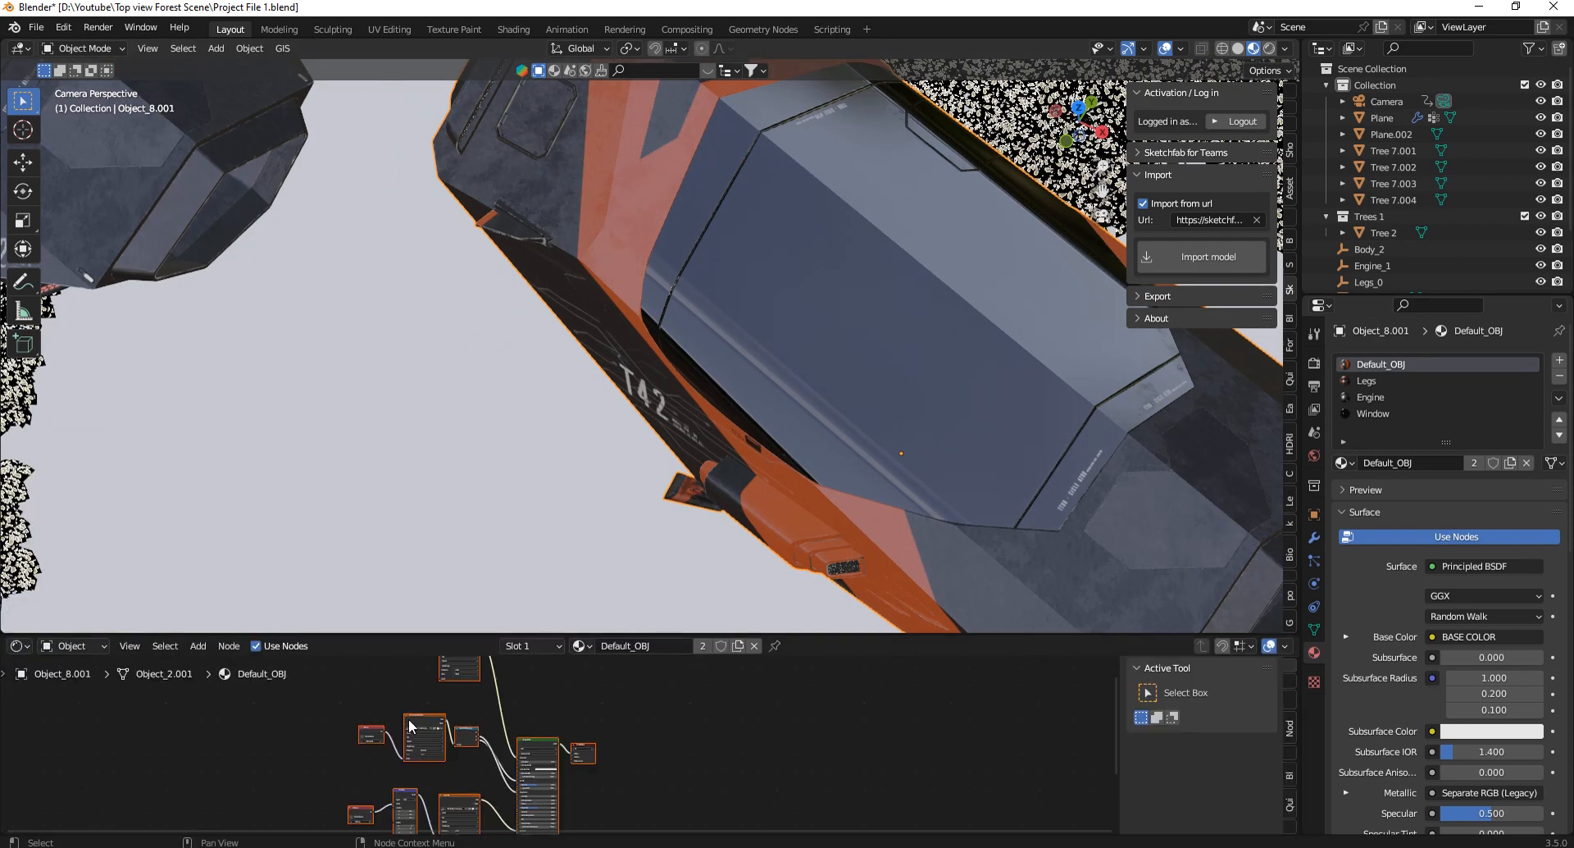
left_click(50, 595)
scroll(540, 682, "up", 4)
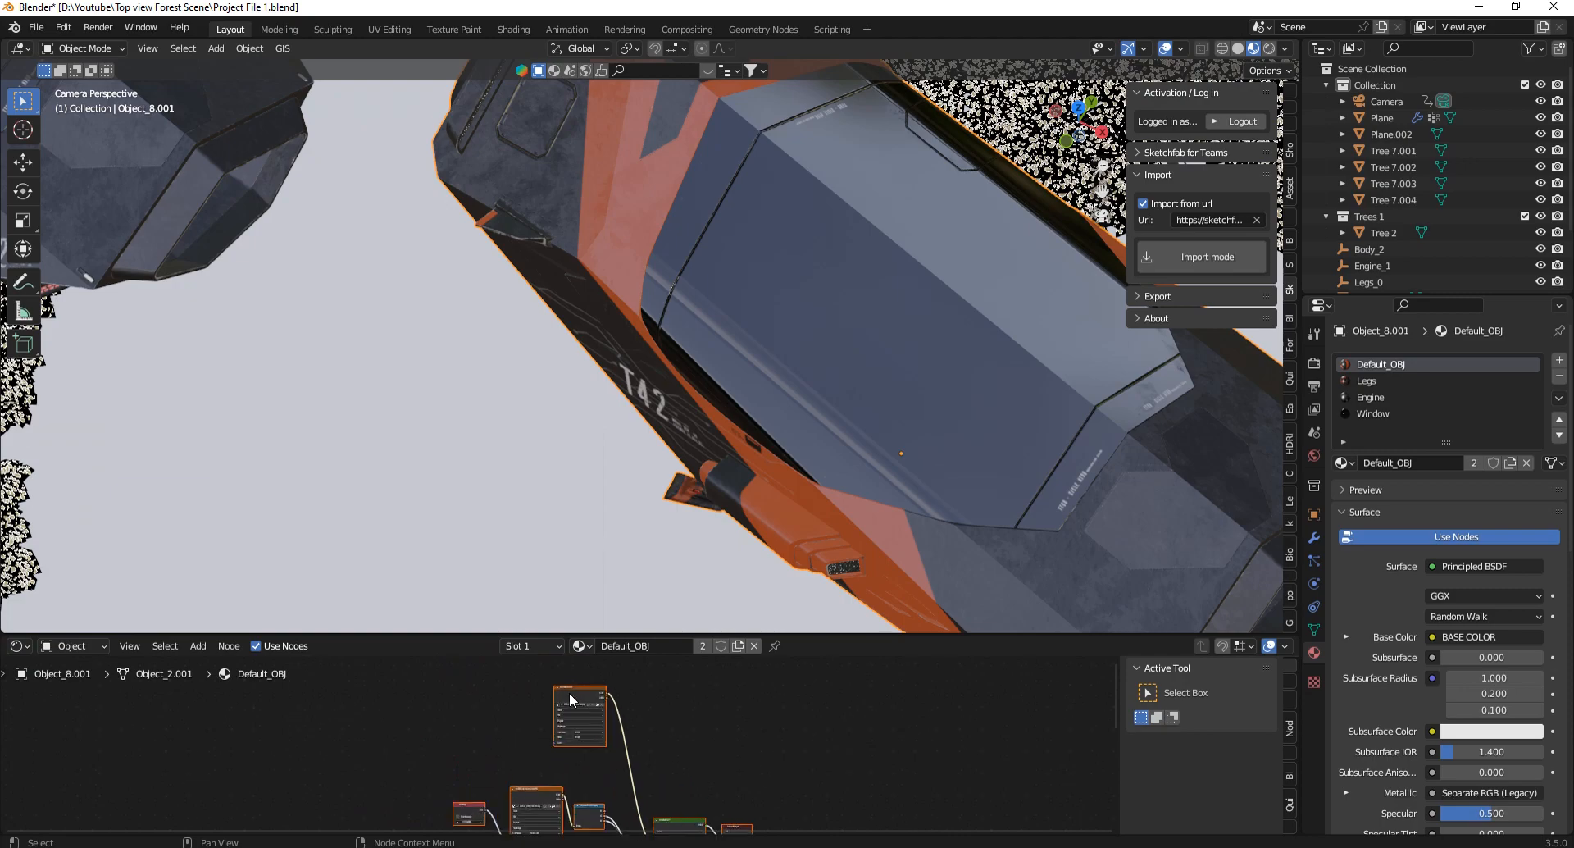
left_click_drag(569, 691, 459, 722)
left_click(529, 707)
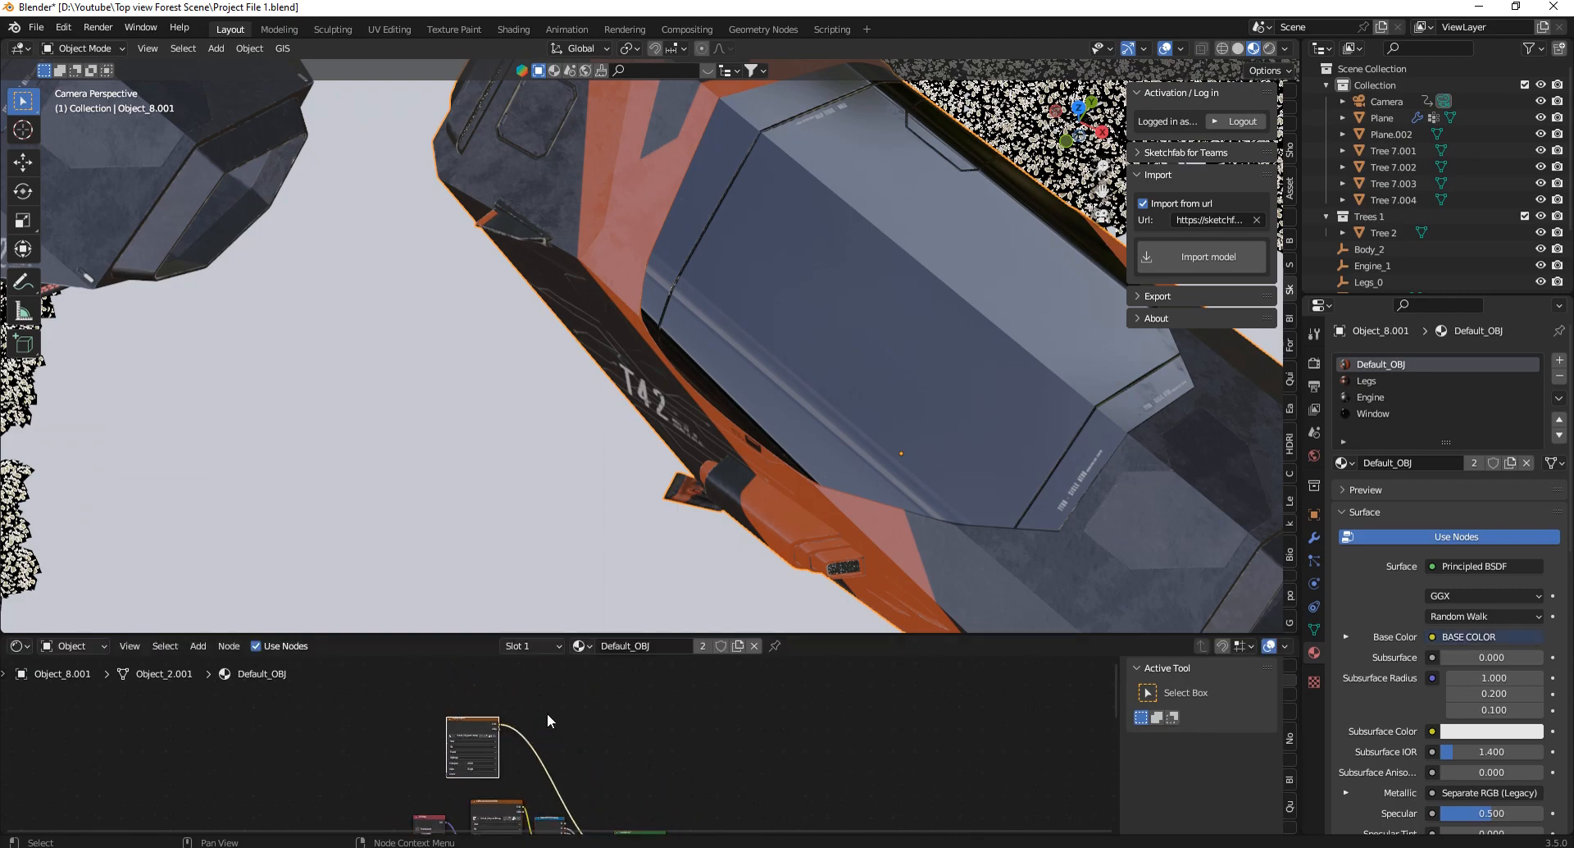
Add a Hue Saturation Value node between the base color texture and the Principled BSDF of Default_OBJ.
scroll(554, 709, "down", 2)
scroll(748, 347, "down", 5)
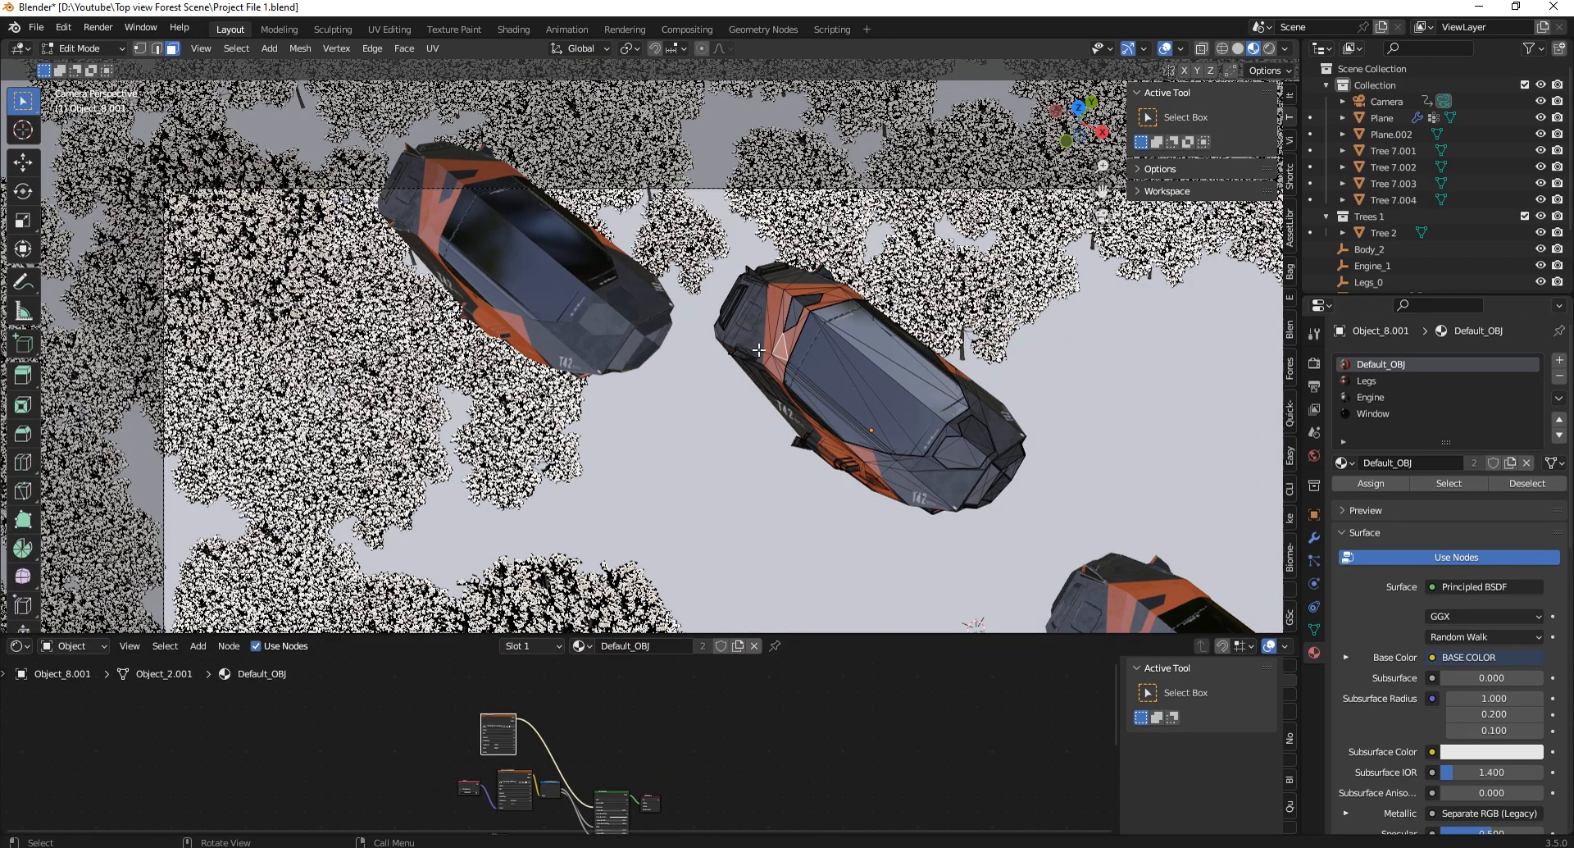
scroll(585, 752, "up", 2)
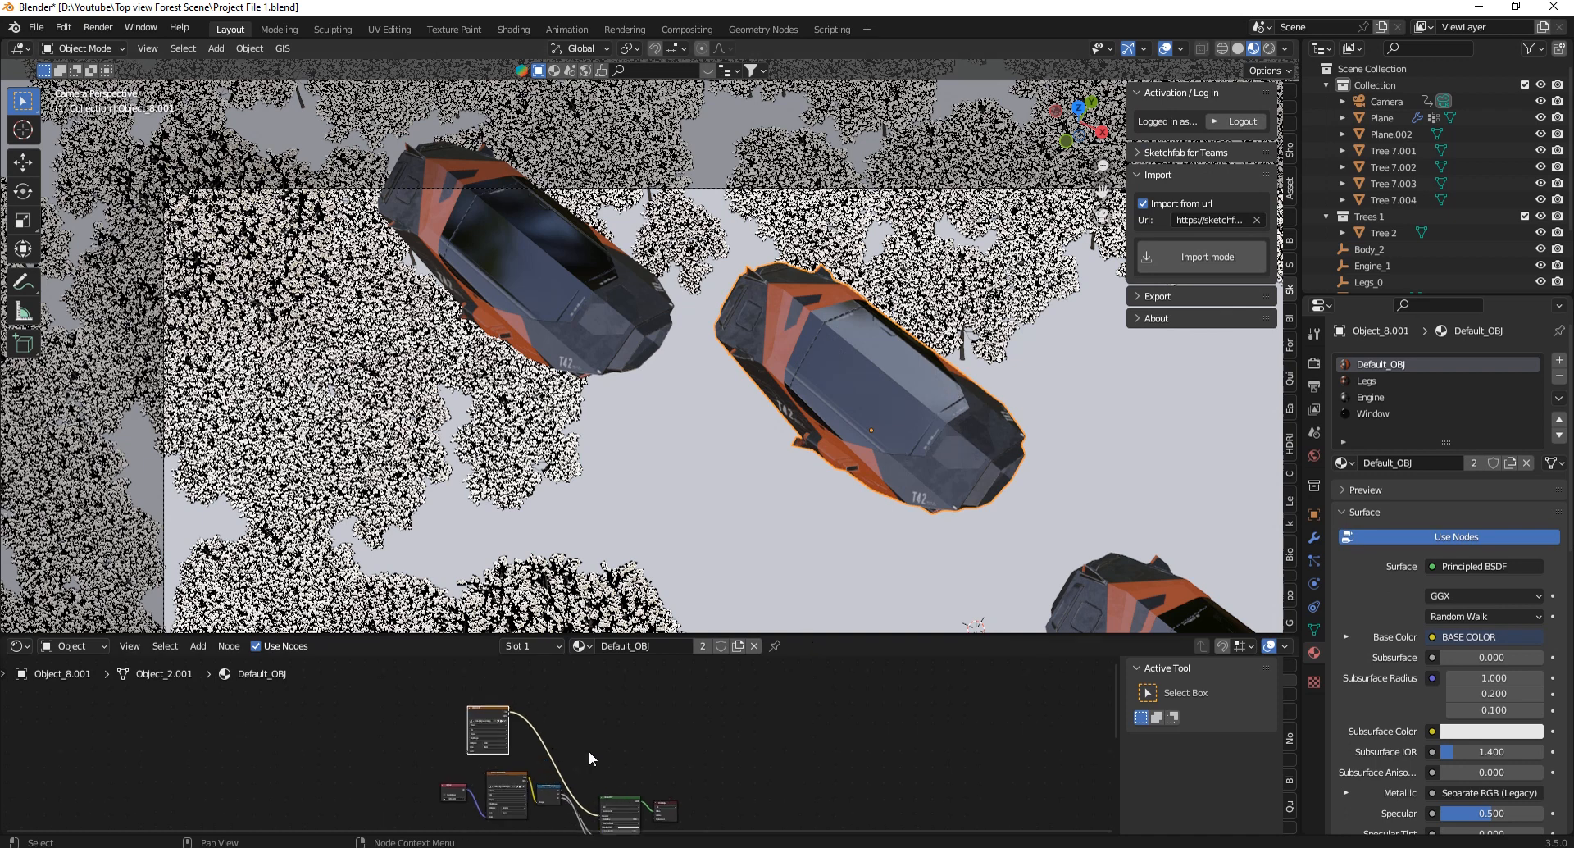
key("shift+a")
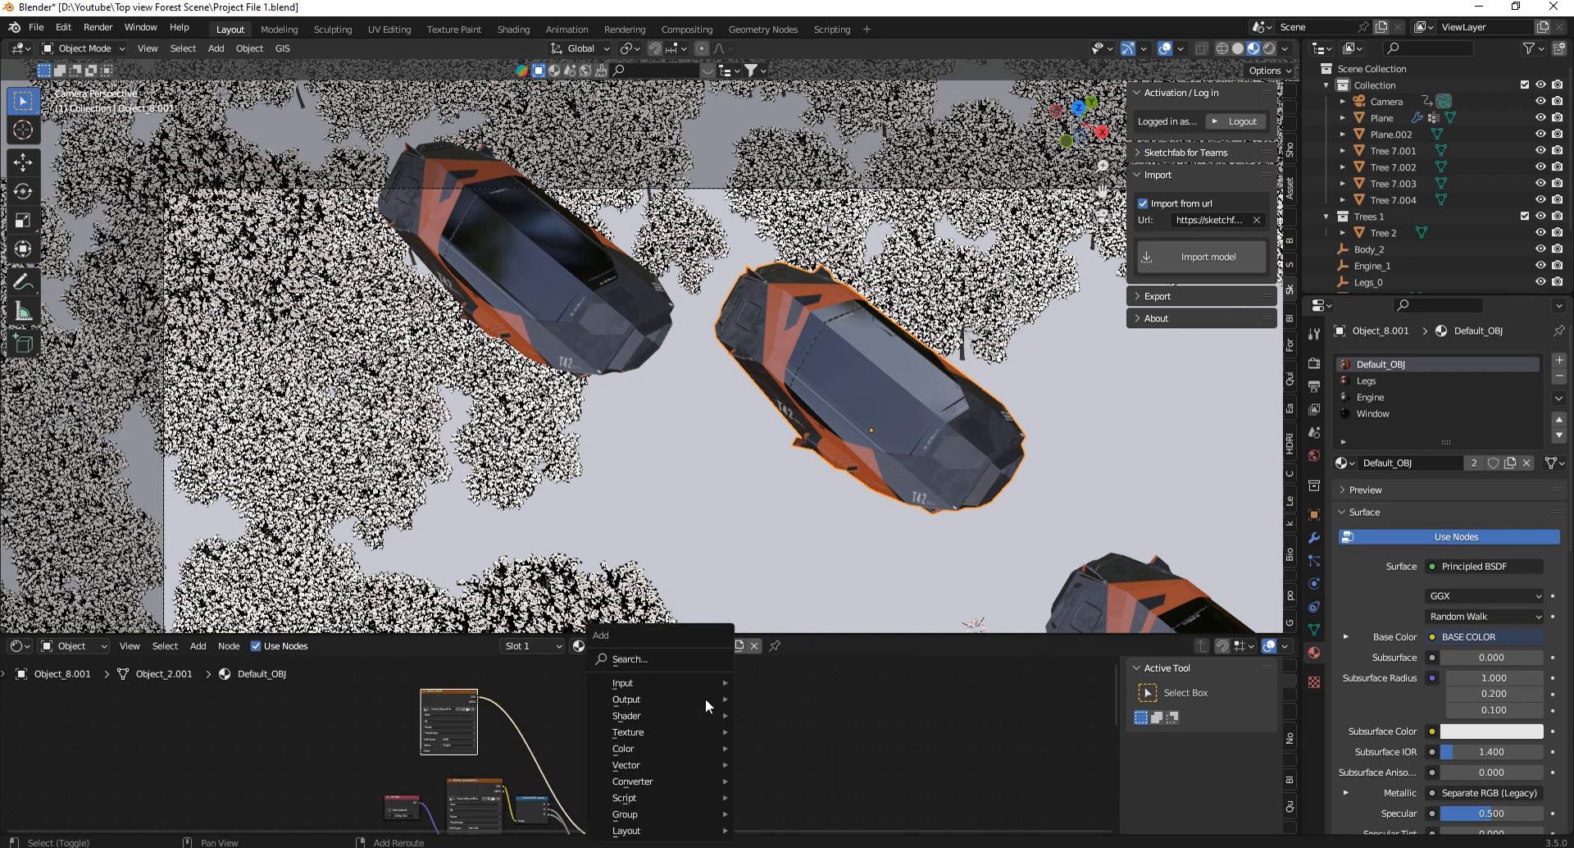
left_click(641, 656)
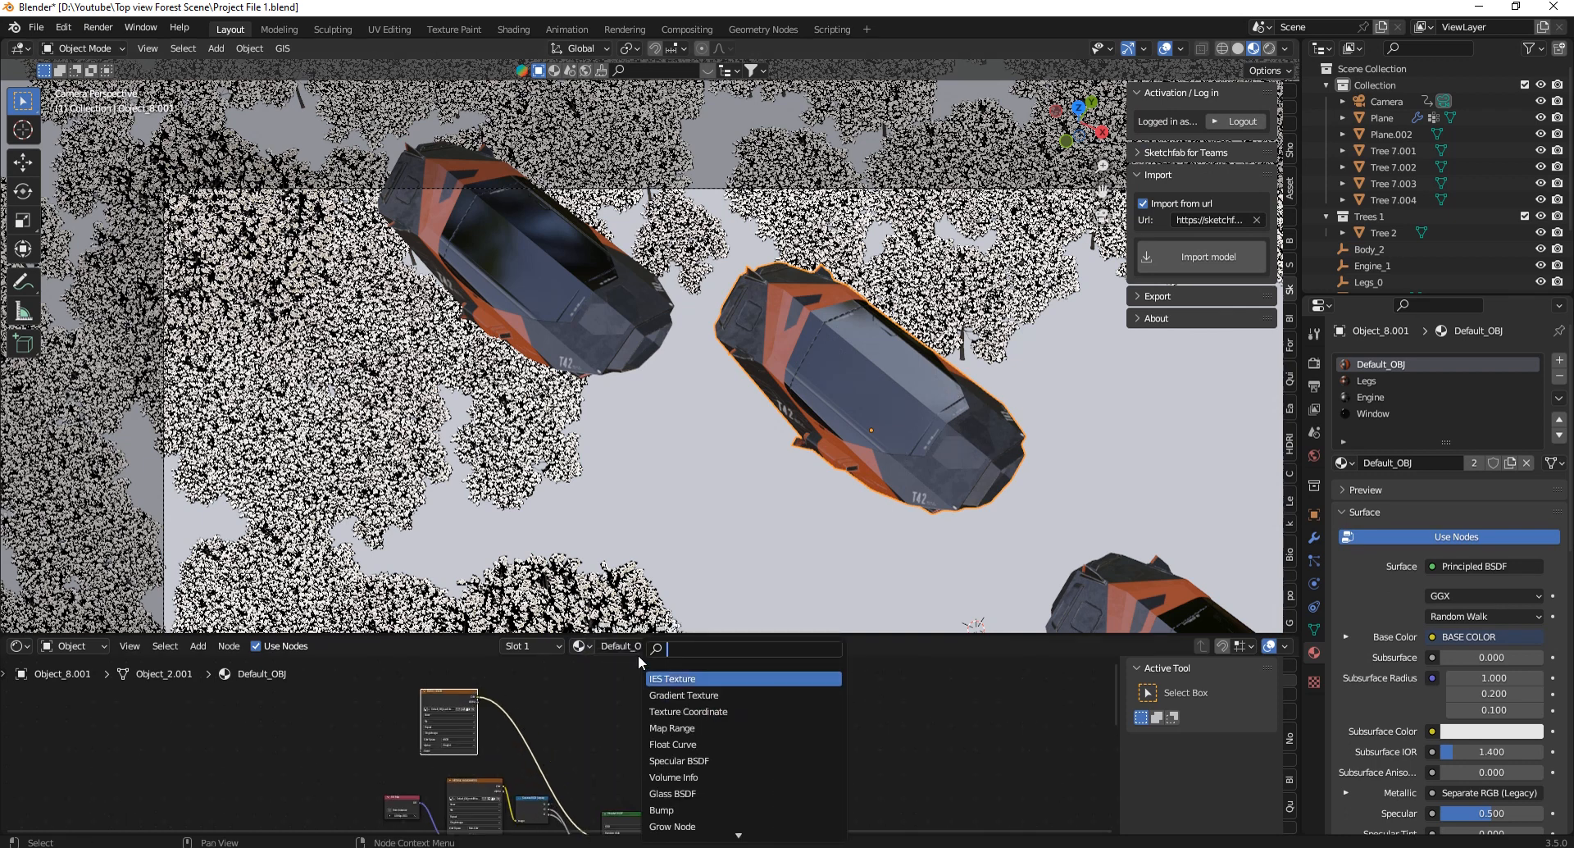
type("hu")
key("Return")
left_click(508, 721)
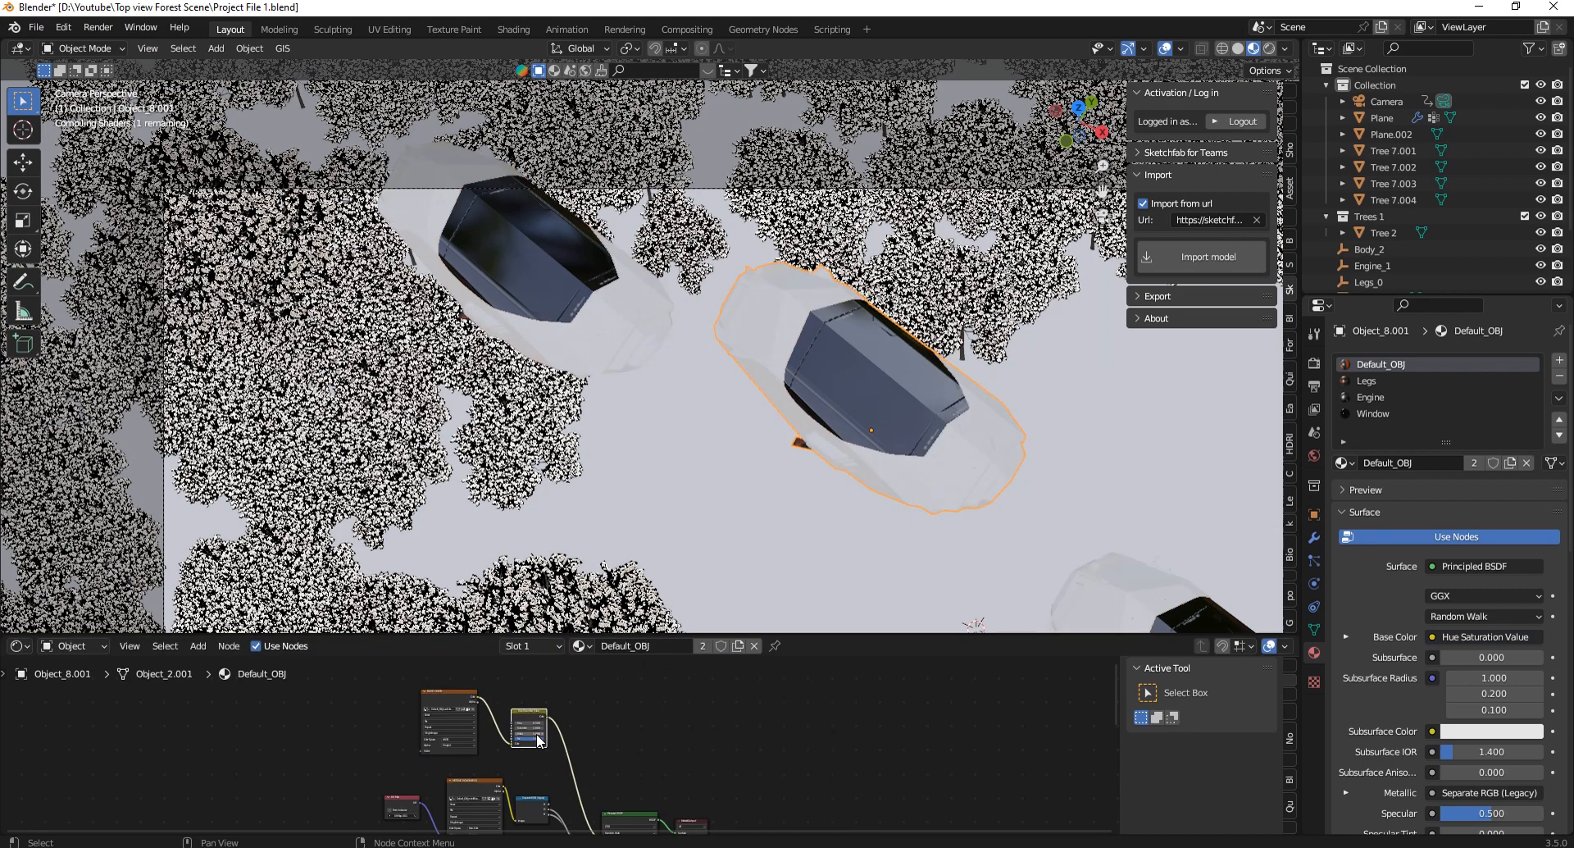
Try shifting the hue on the Default_OBJ Hue Saturation Value node twice, undoing each change.
scroll(515, 708, "up", 3)
left_click_drag(514, 709, 688, 709)
key("ctrl+z")
left_click_drag(514, 709, 689, 709)
key("ctrl+z")
Give the middle spaceship its own single-user copy of the Default_OBJ material.
scroll(900, 579, "down", 4)
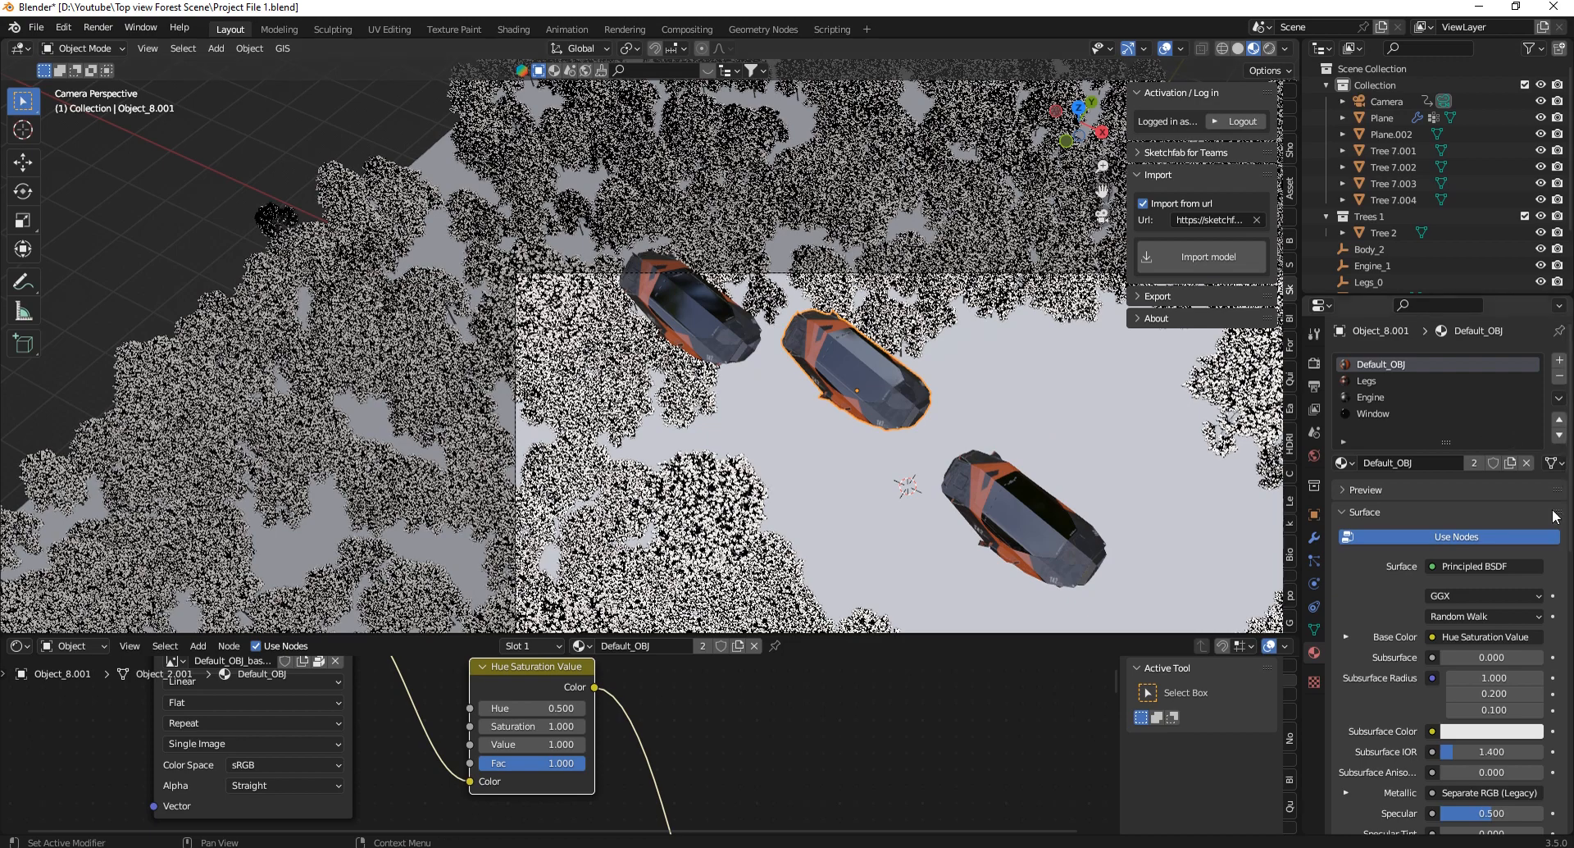
left_click(1508, 462)
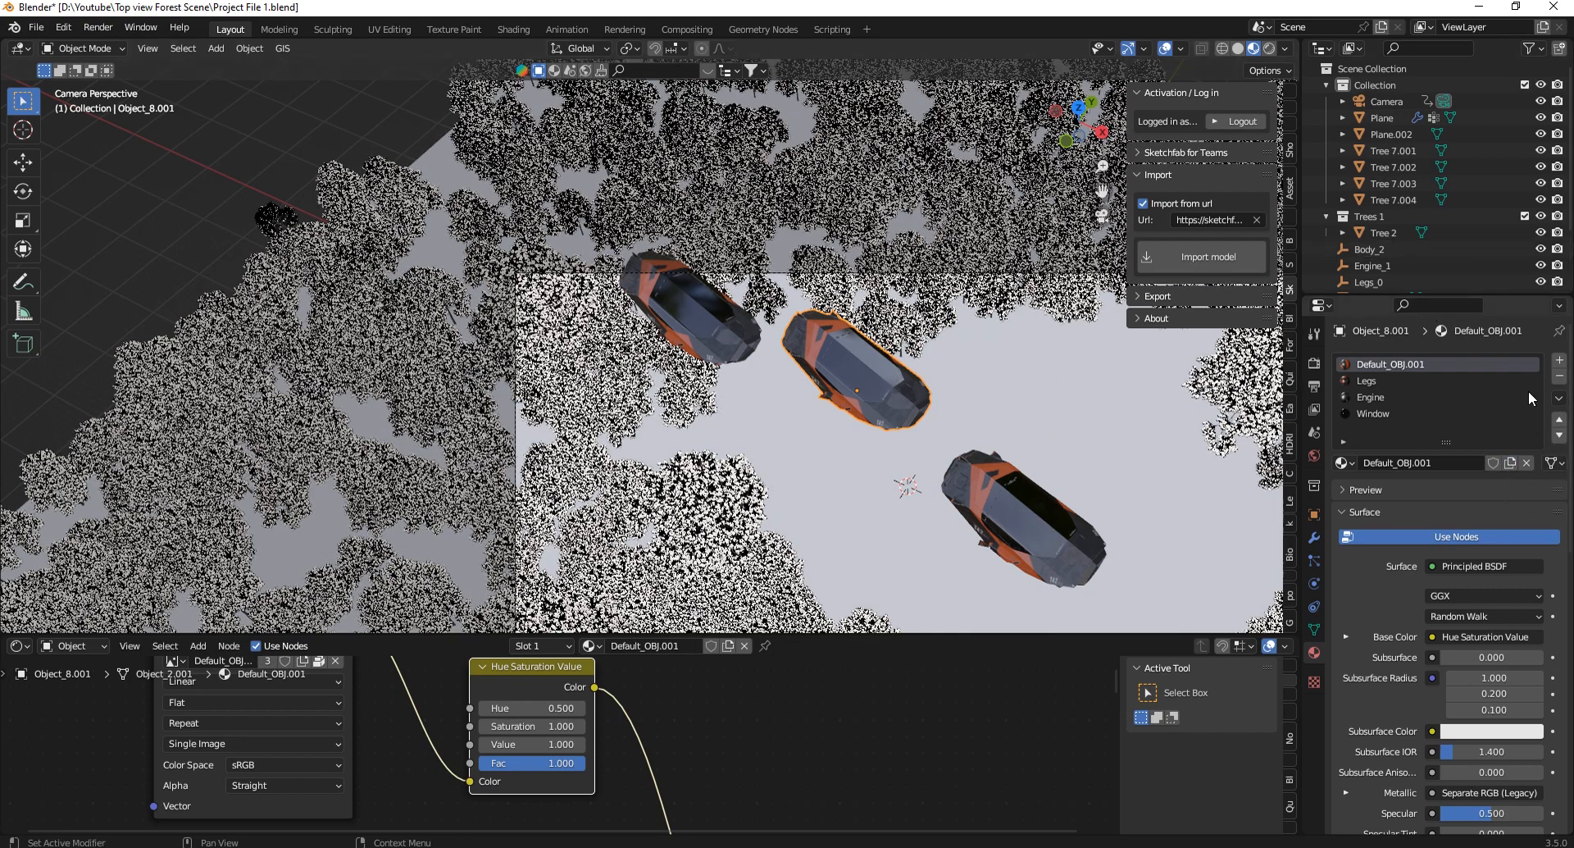
scroll(820, 306, "up", 3)
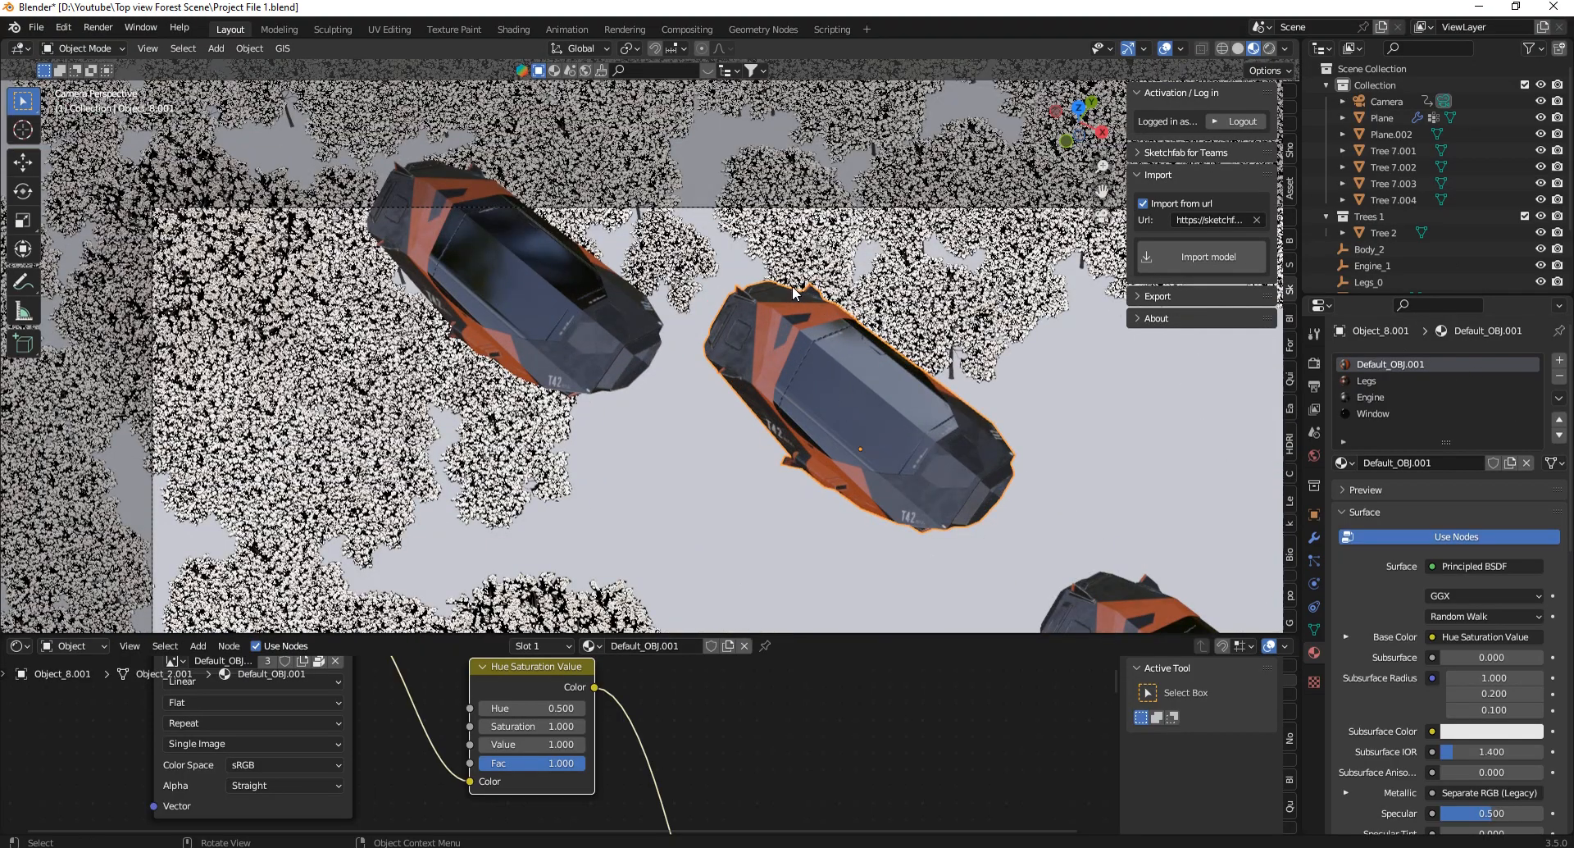
scroll(792, 285, "down", 3)
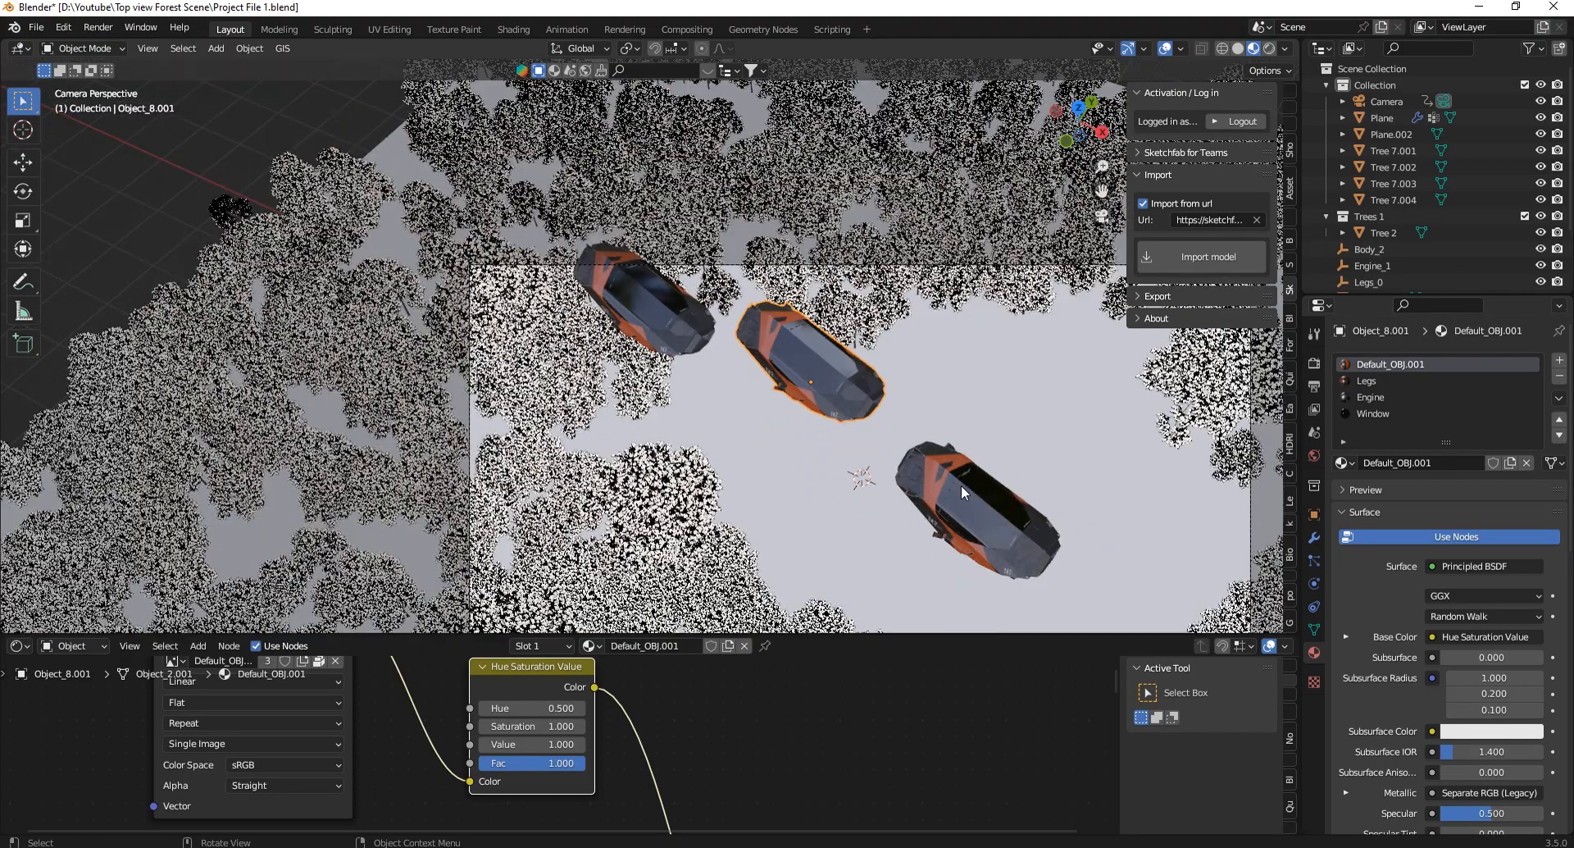
Try a hue of 0.740 on the copied material's Hue Saturation Value node and undo it.
scroll(548, 727, "up", 3)
left_click_drag(491, 690, 541, 690)
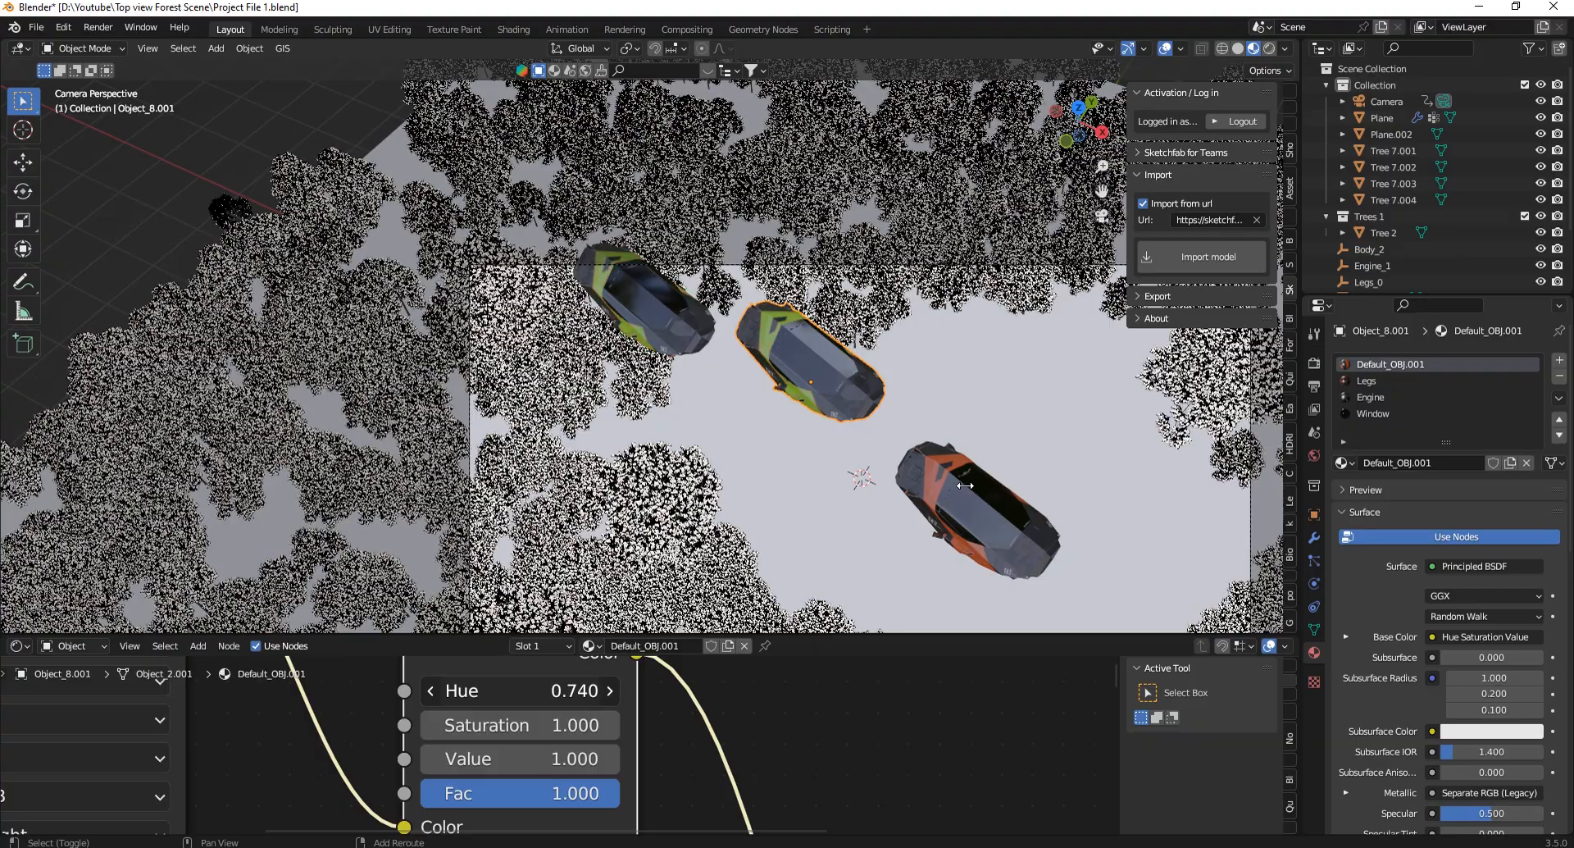
key("ctrl+z")
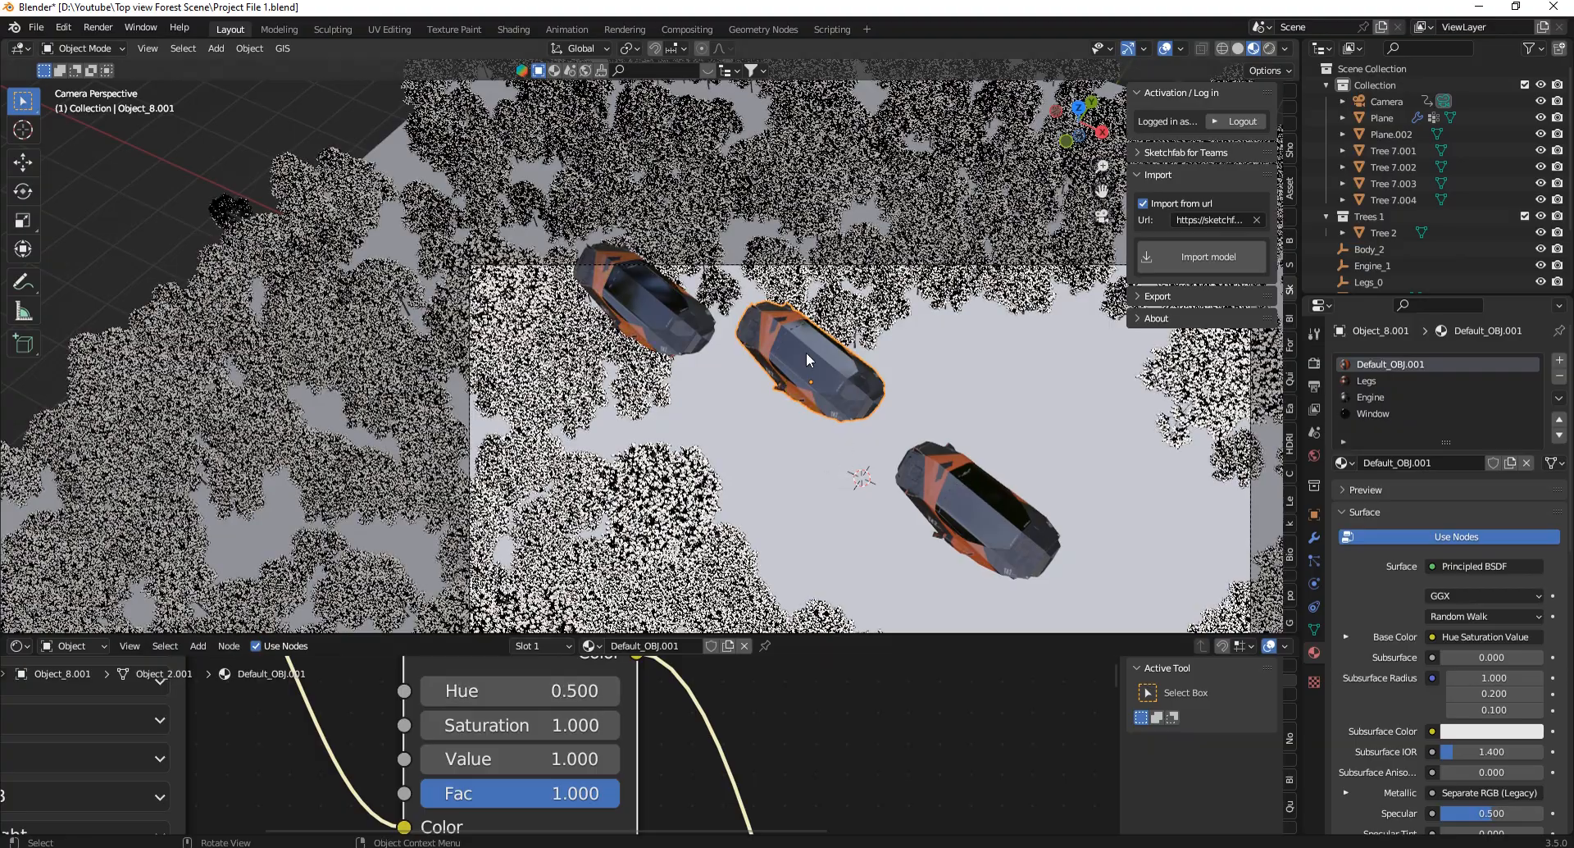
Set the hue to 1.000 on the Hue Saturation Value node of the Default_OBJ.001 material.
scroll(779, 336, "up", 4)
scroll(871, 336, "down", 1)
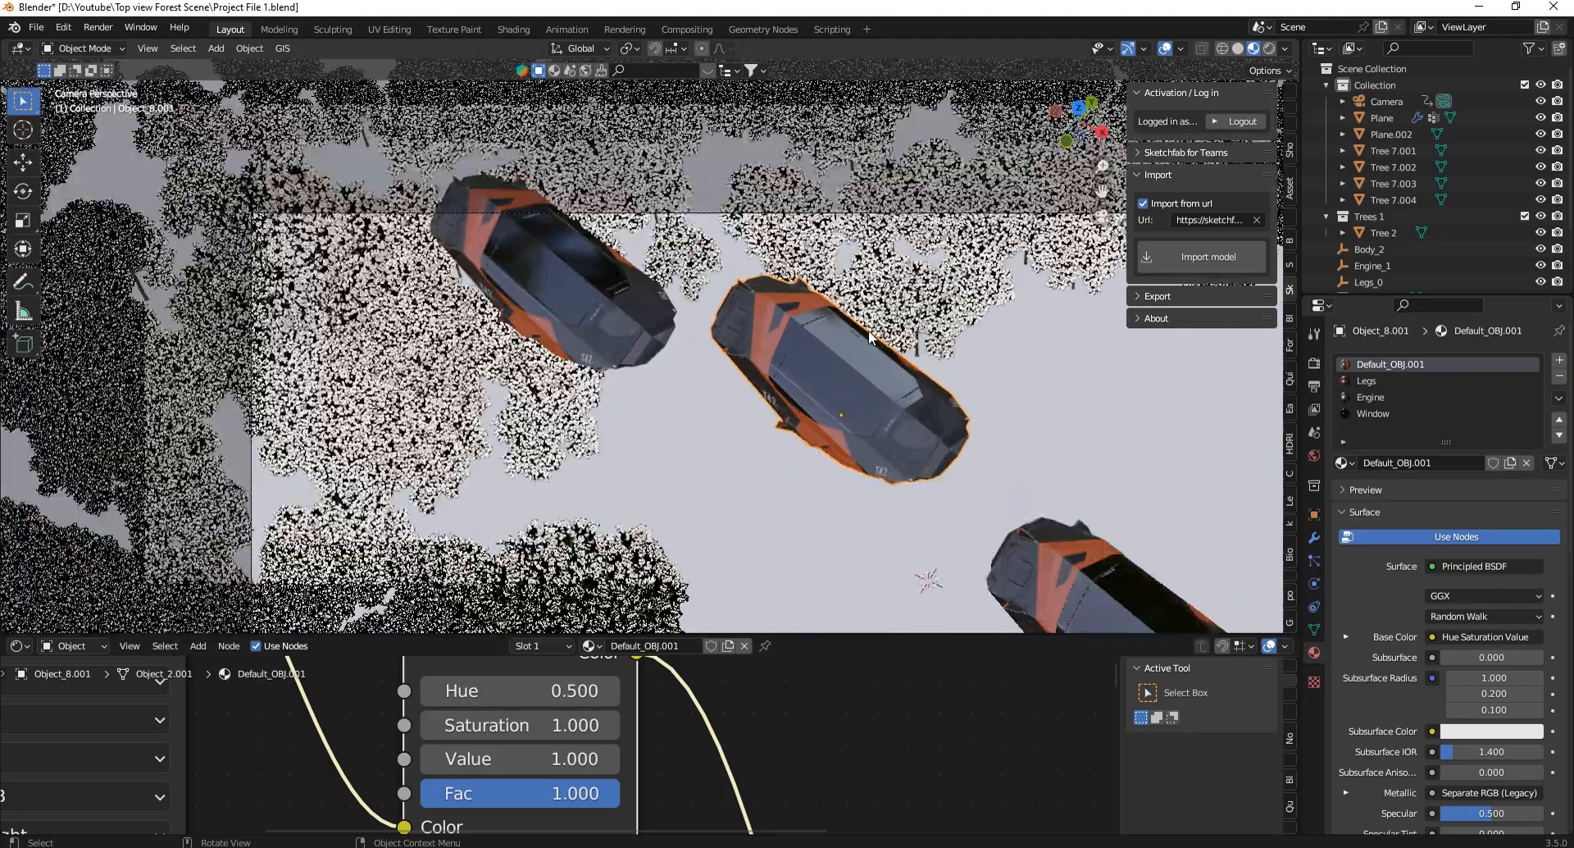
scroll(819, 332, "down", 1)
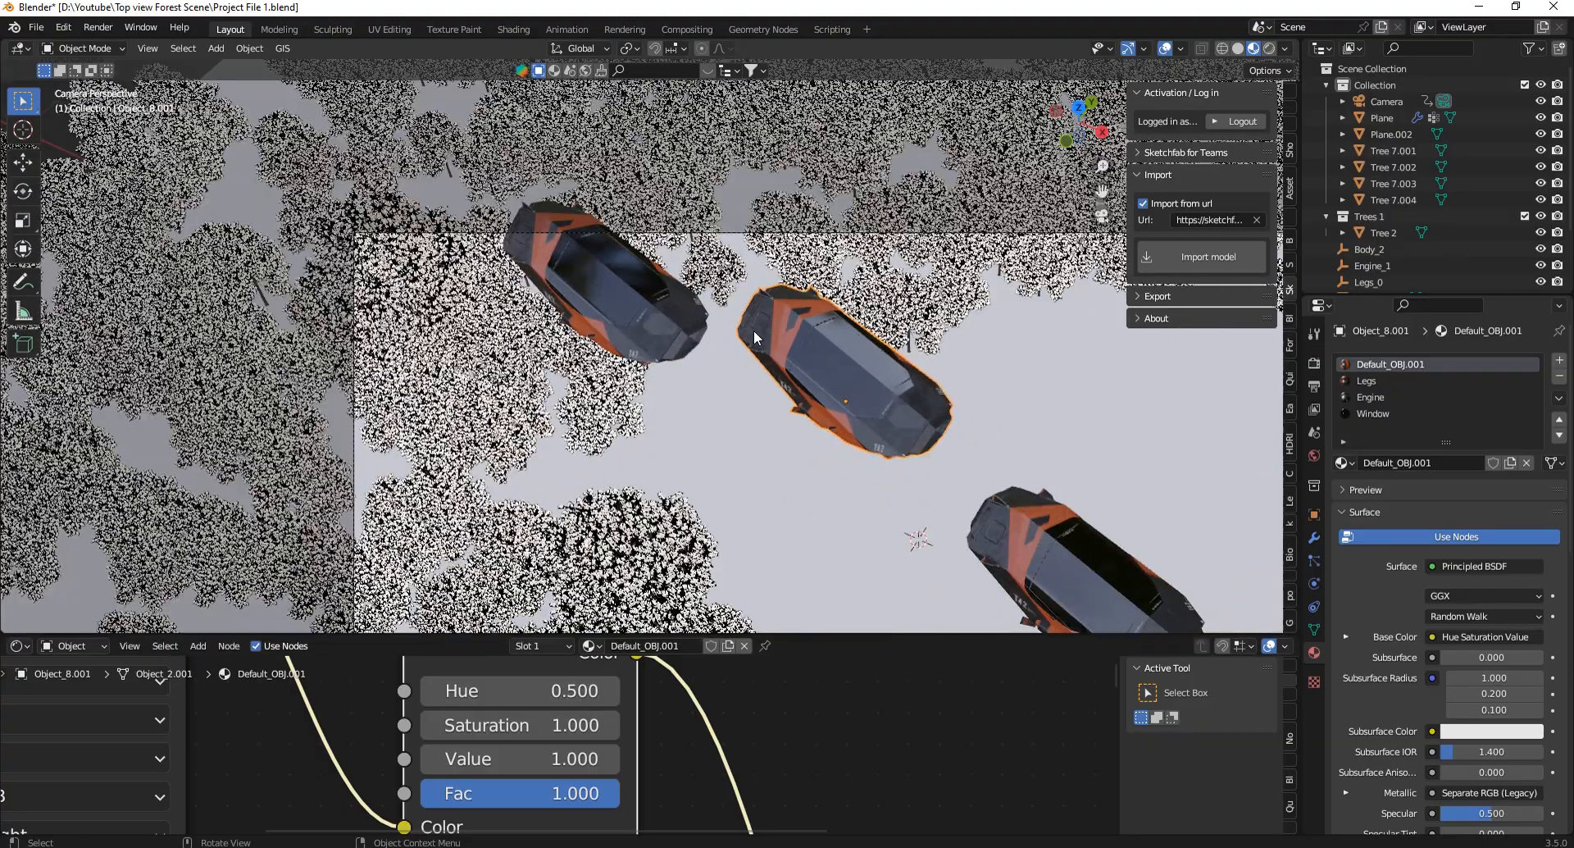
scroll(754, 330, "up", 3)
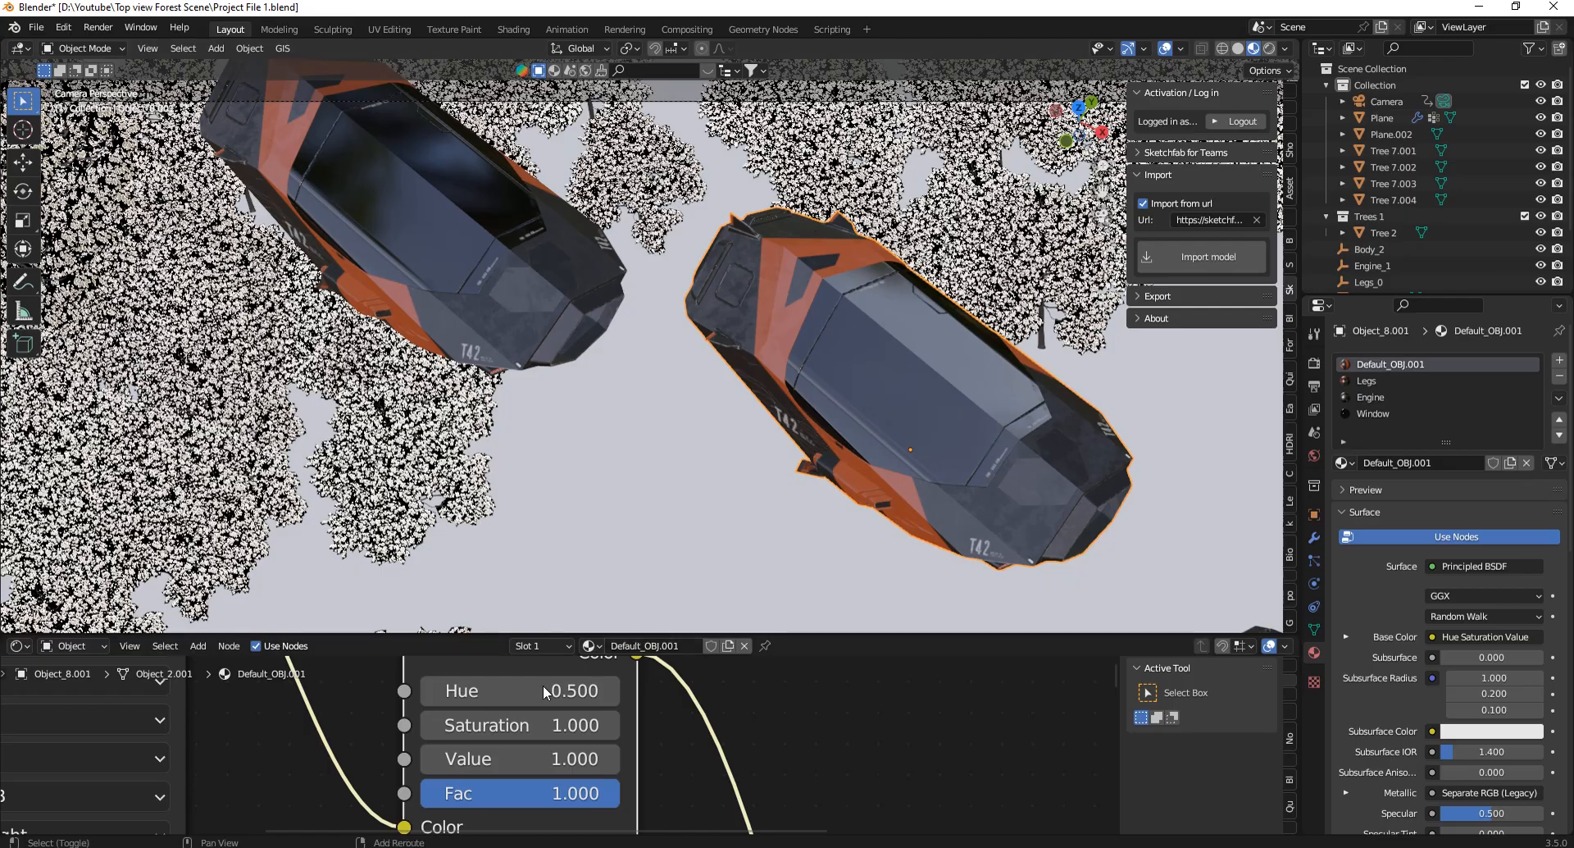
left_click_drag(544, 693, 616, 484)
scroll(616, 484, "down", 6)
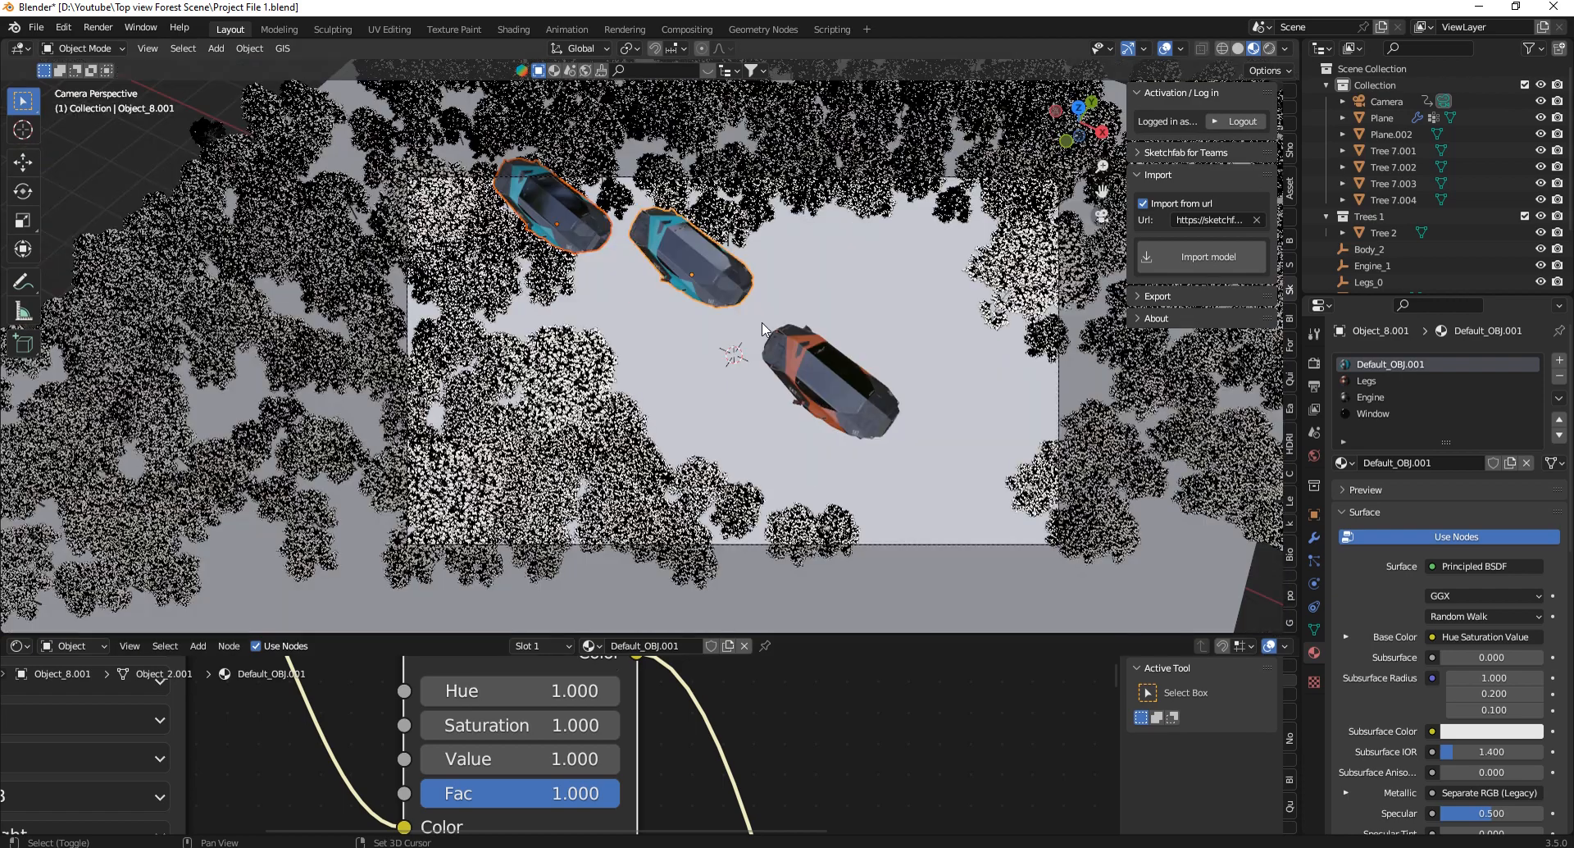
left_click(828, 390)
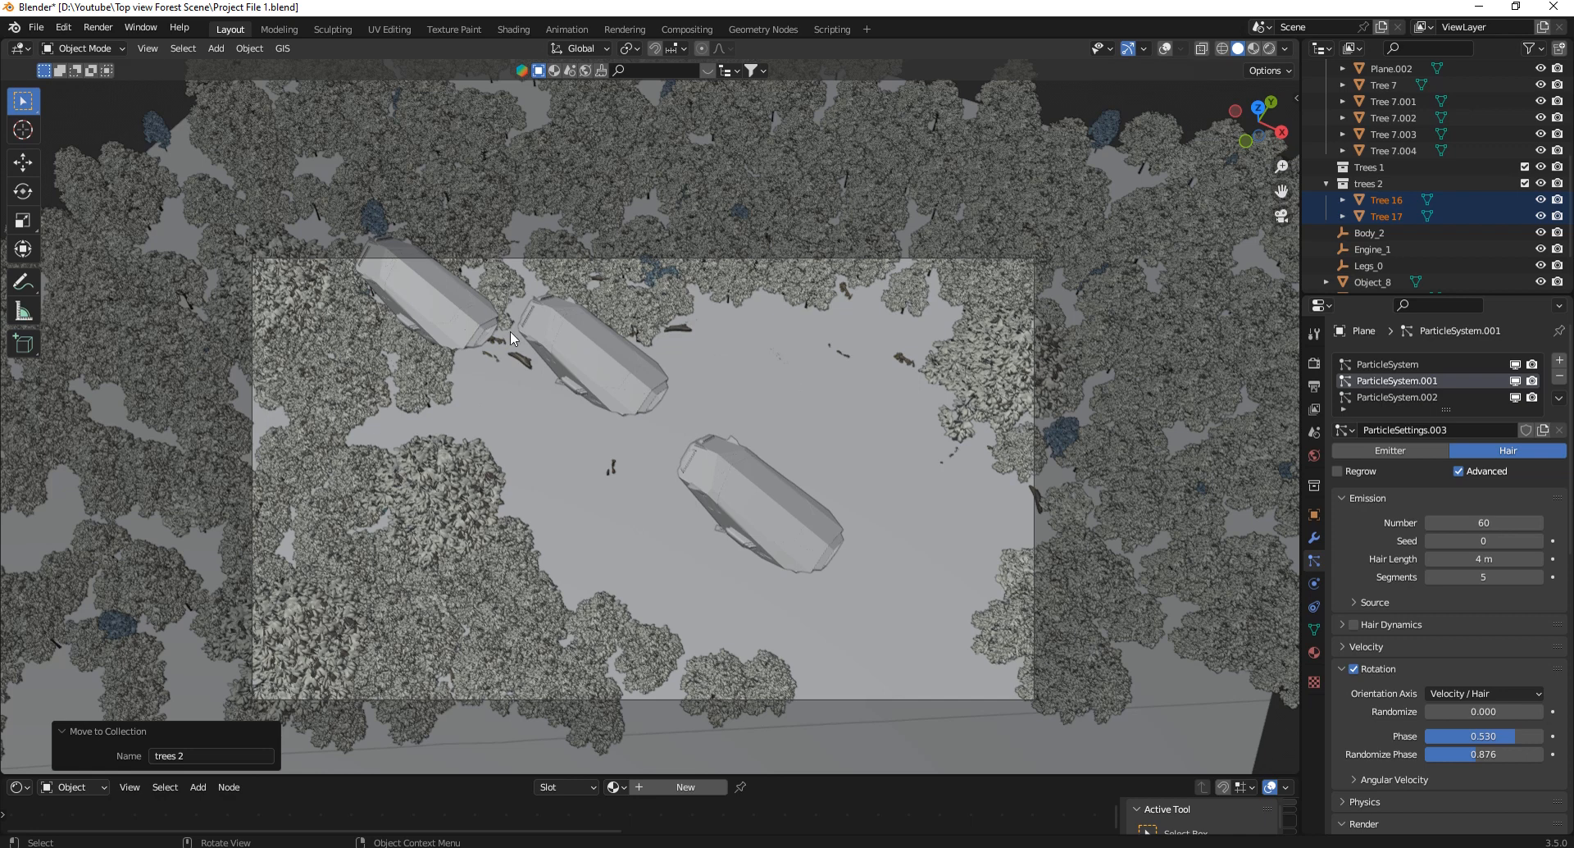
Check what each tree particle system contributes by switching the viewport display of ParticleSystem and ParticleSystem.001 off and back on.
left_click(1515, 364)
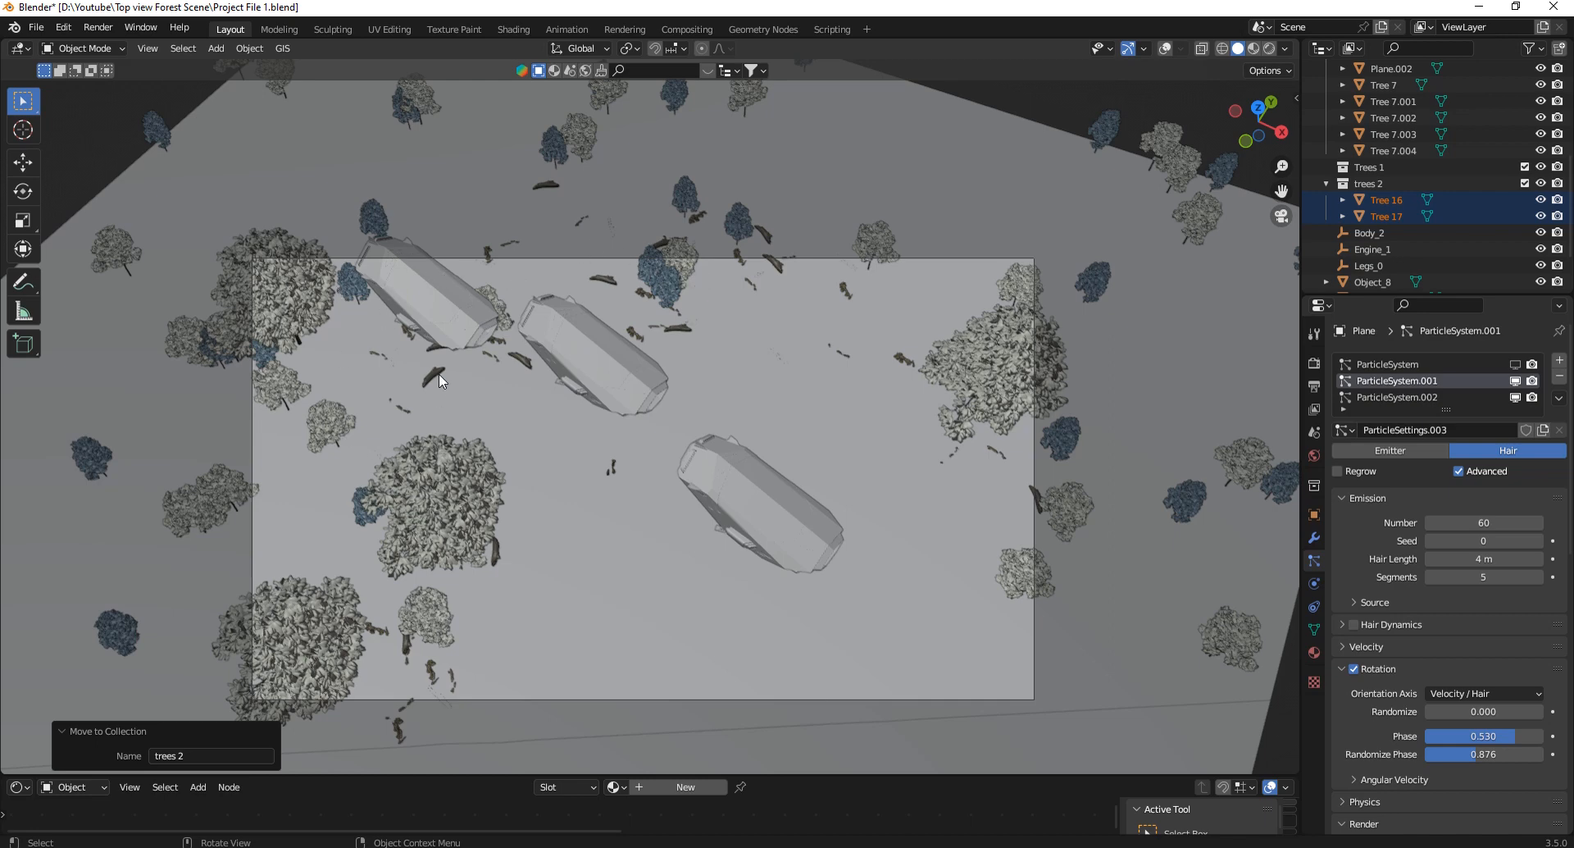
left_click(1516, 397)
left_click(1516, 397)
left_click(1515, 380)
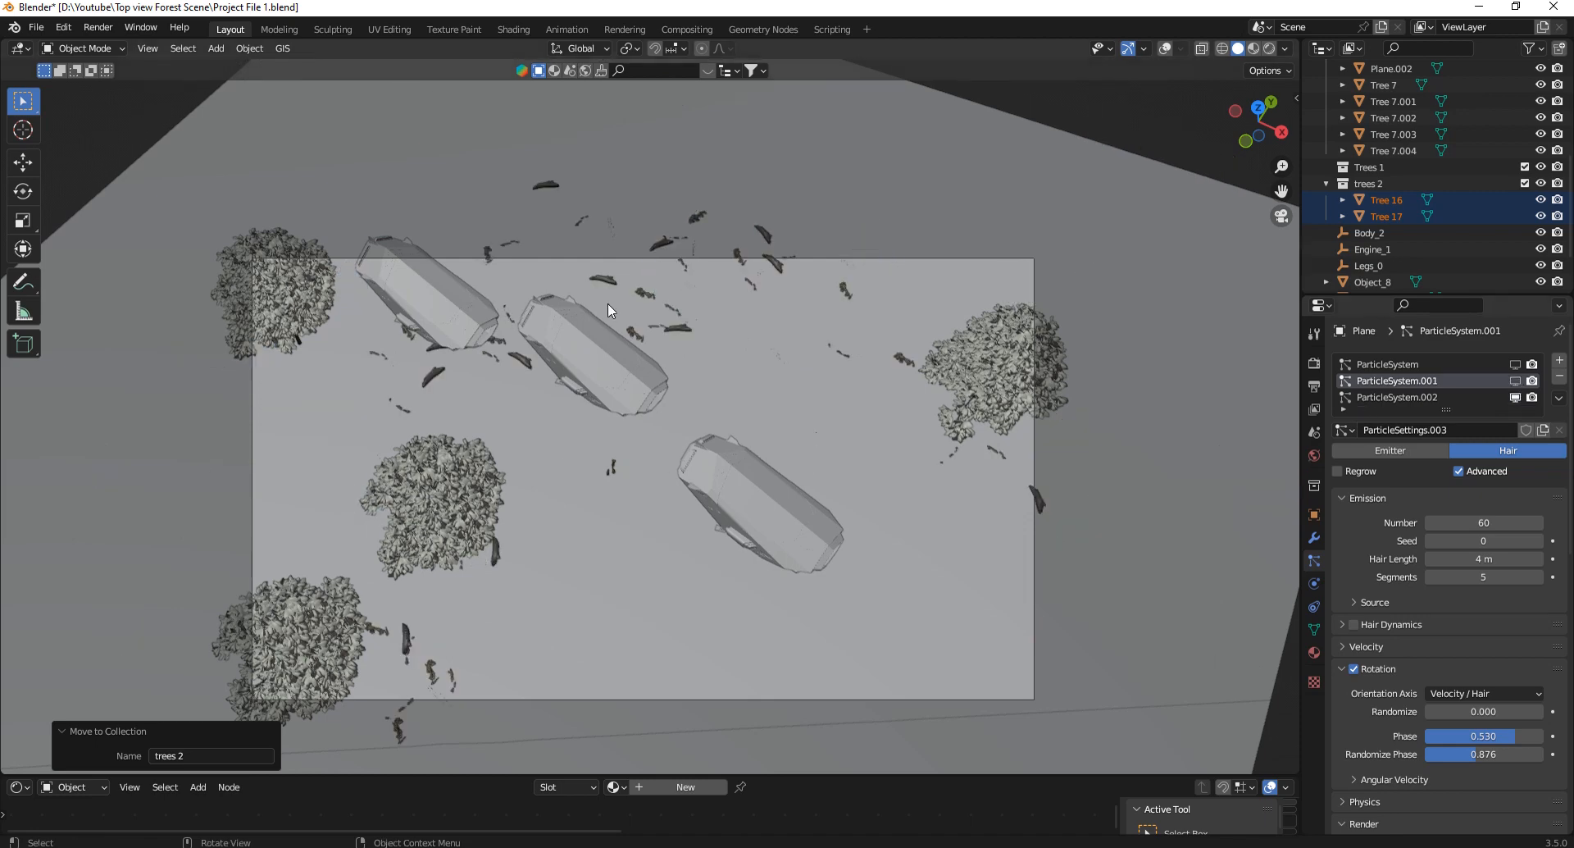
scroll(656, 344, "down", 3)
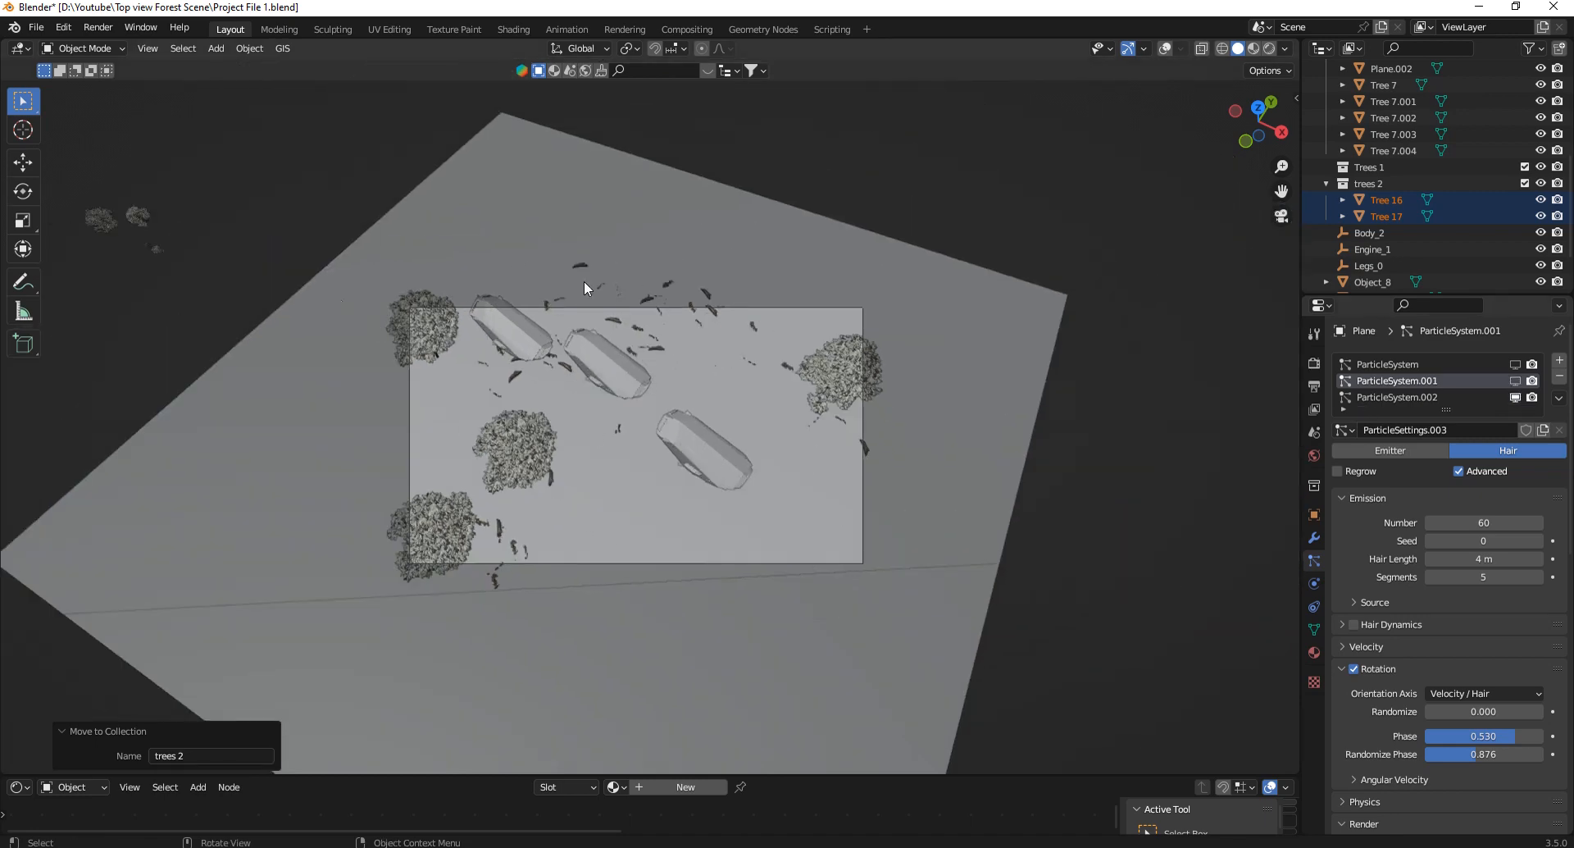
left_click(1515, 364)
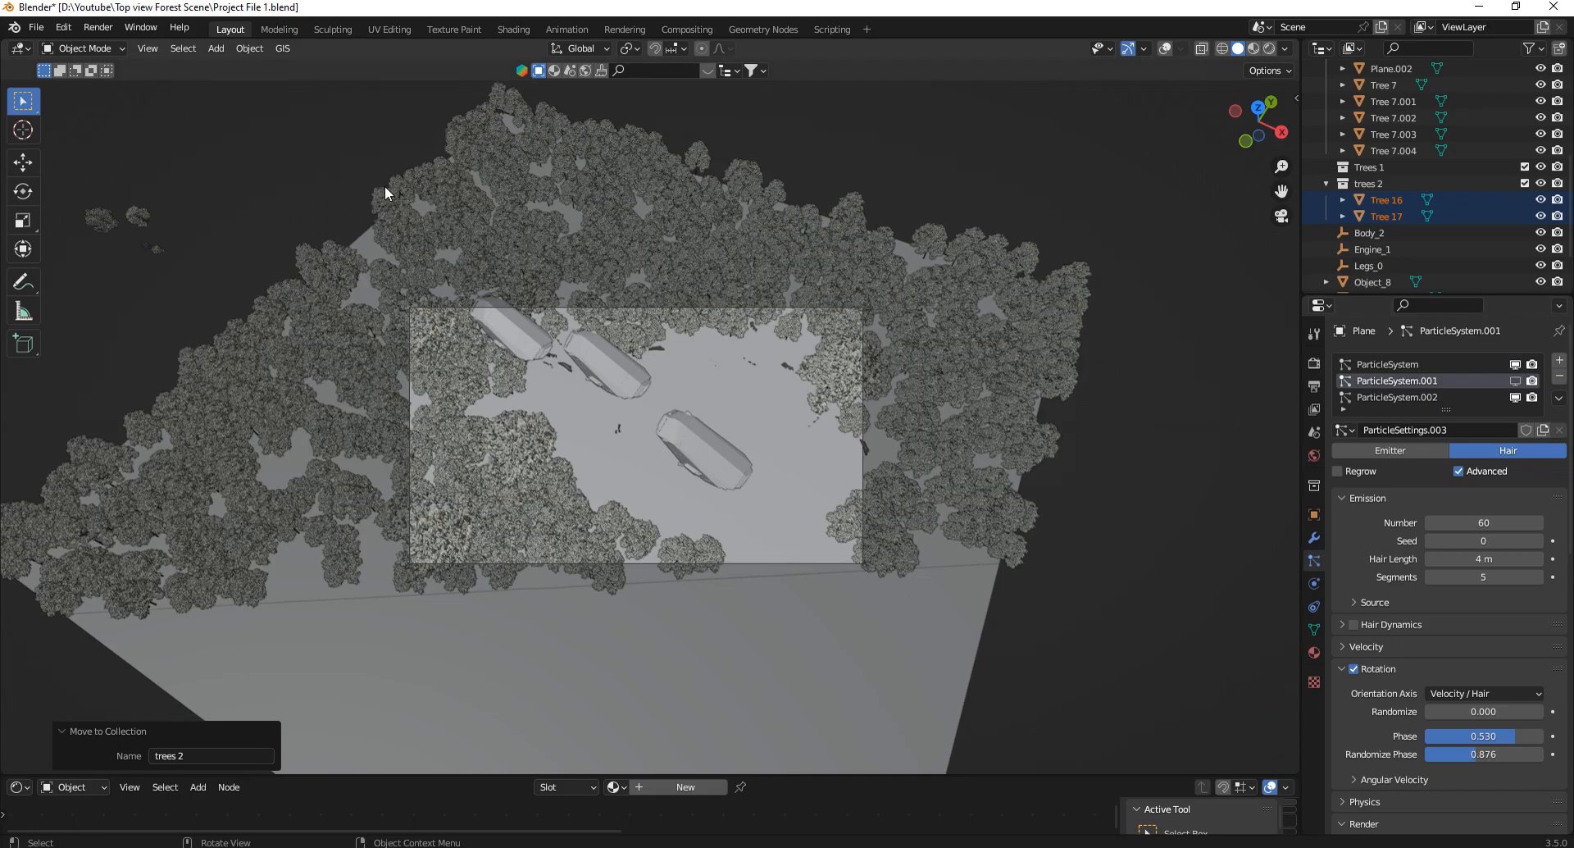
left_click(1515, 380)
scroll(793, 382, "up", 4)
scroll(849, 376, "down", 3)
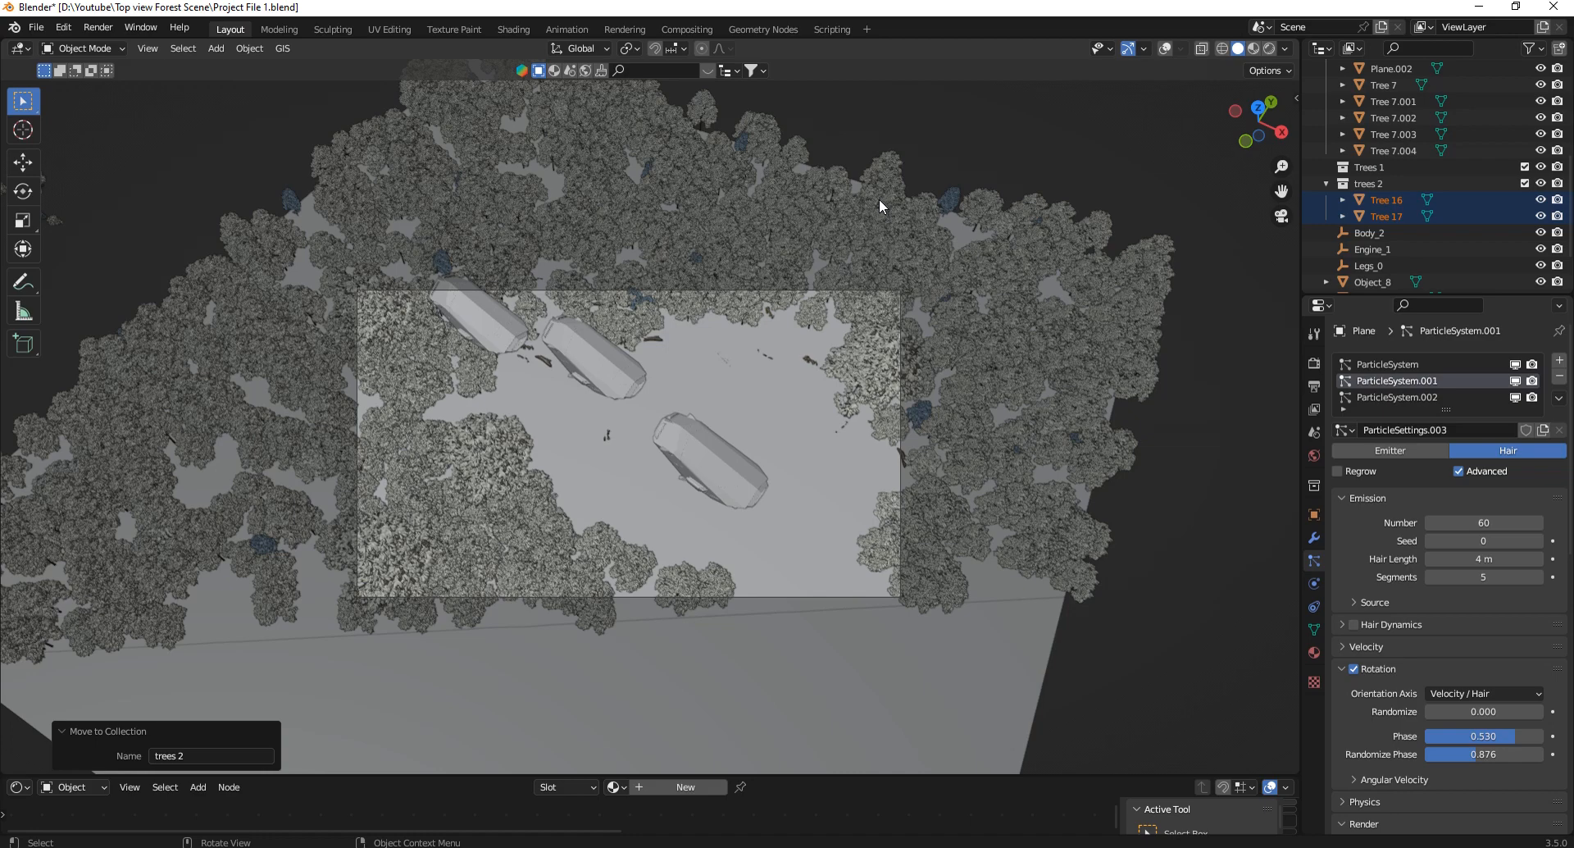
Turn on the viewport overlays and hide the ground plane's three particle systems in the viewport.
left_click(1089, 176)
scroll(1089, 175, "up", 1)
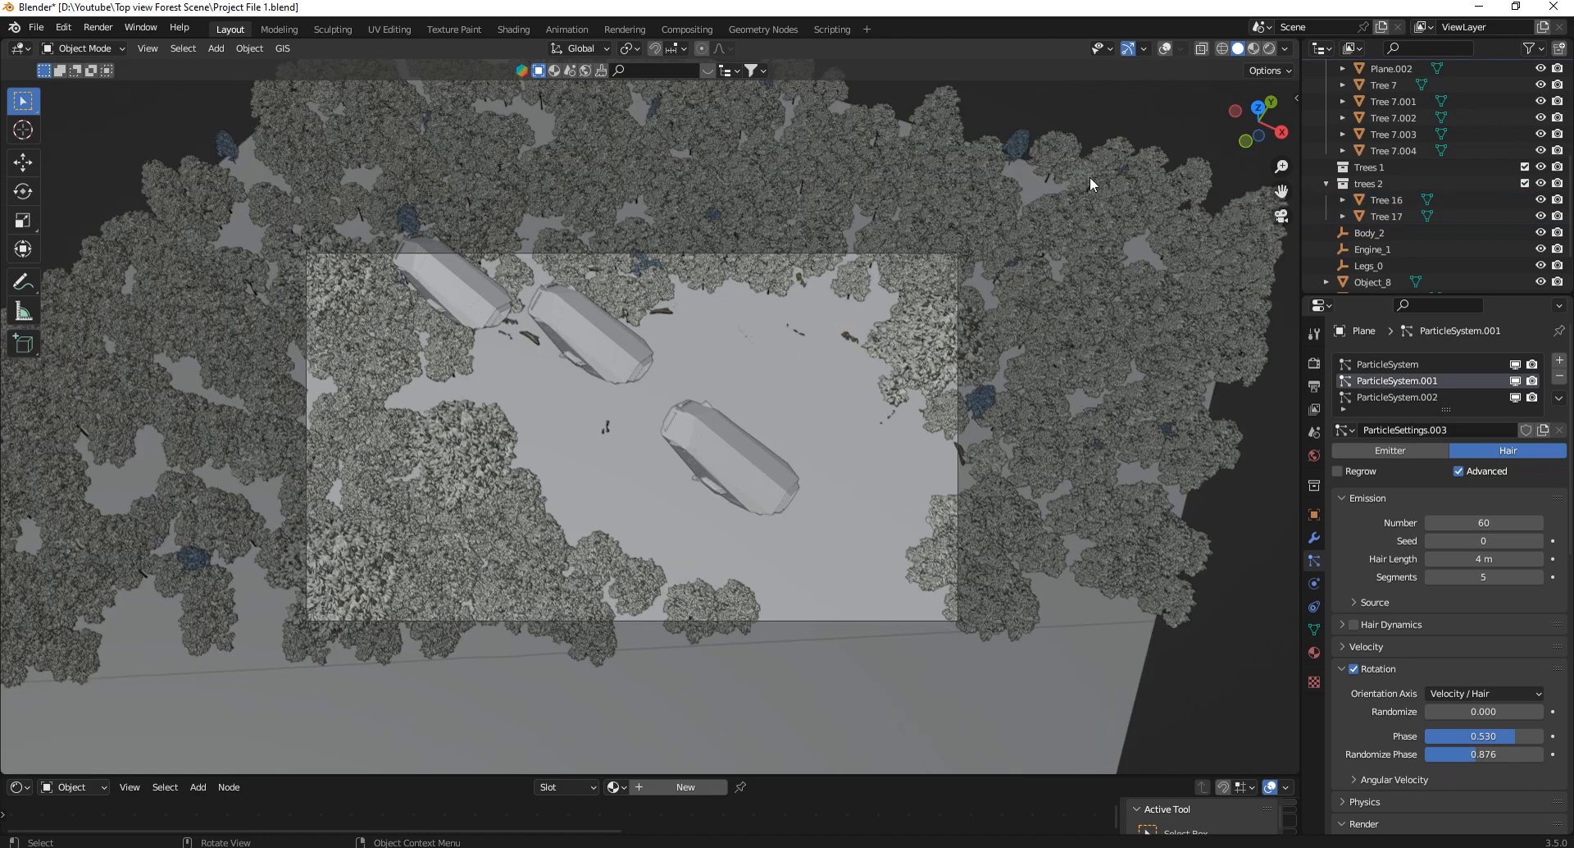
left_click(1164, 49)
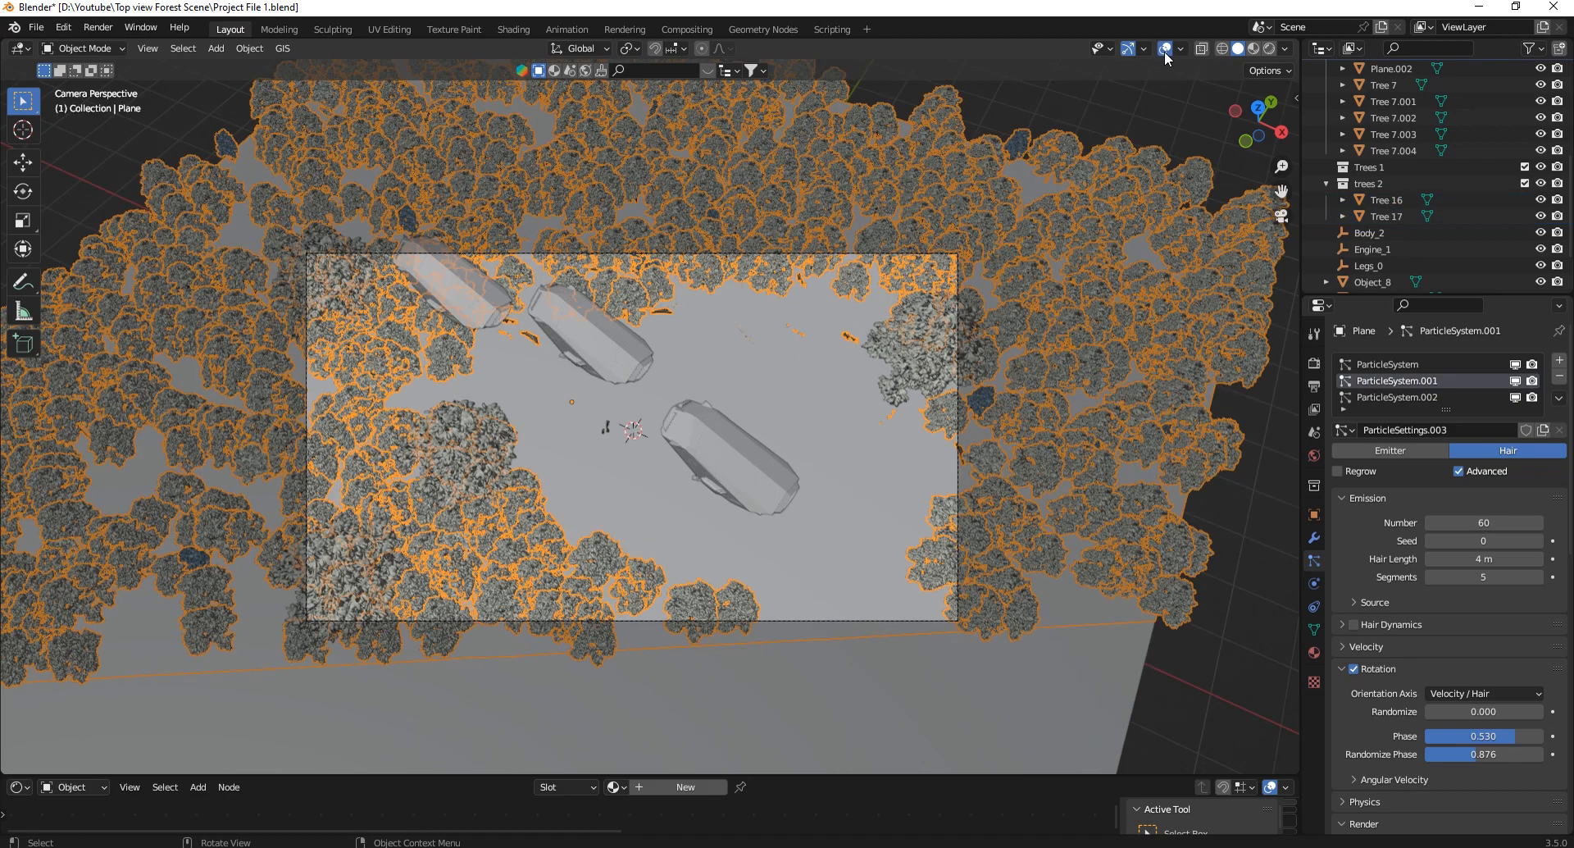
left_click(1516, 365)
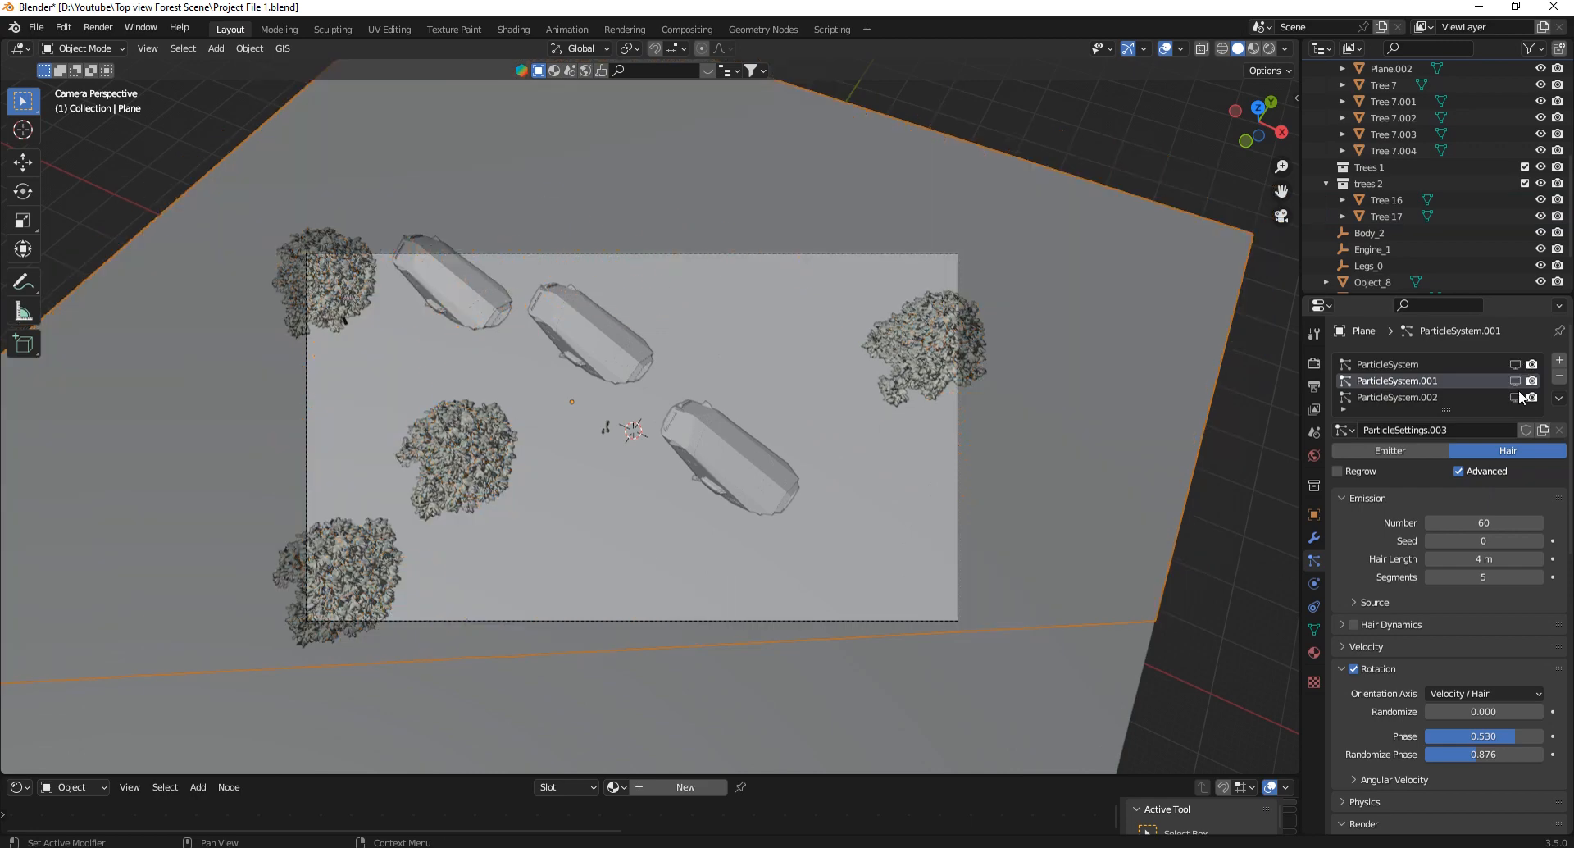
Switch the viewport to Material Preview shading and hide all three spaceships.
left_click(1253, 49)
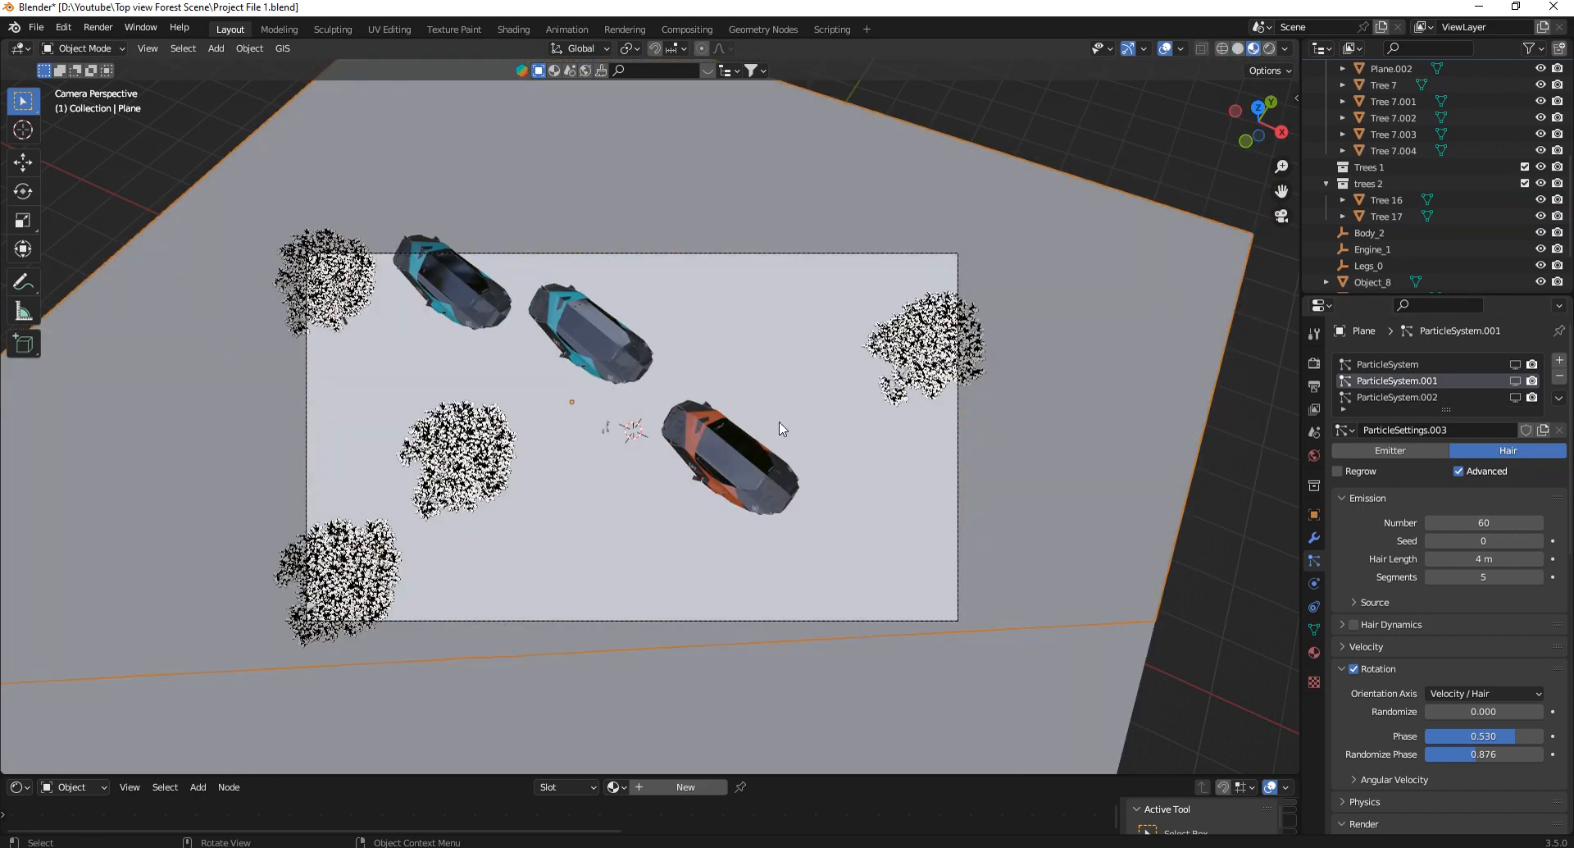
left_click(726, 466)
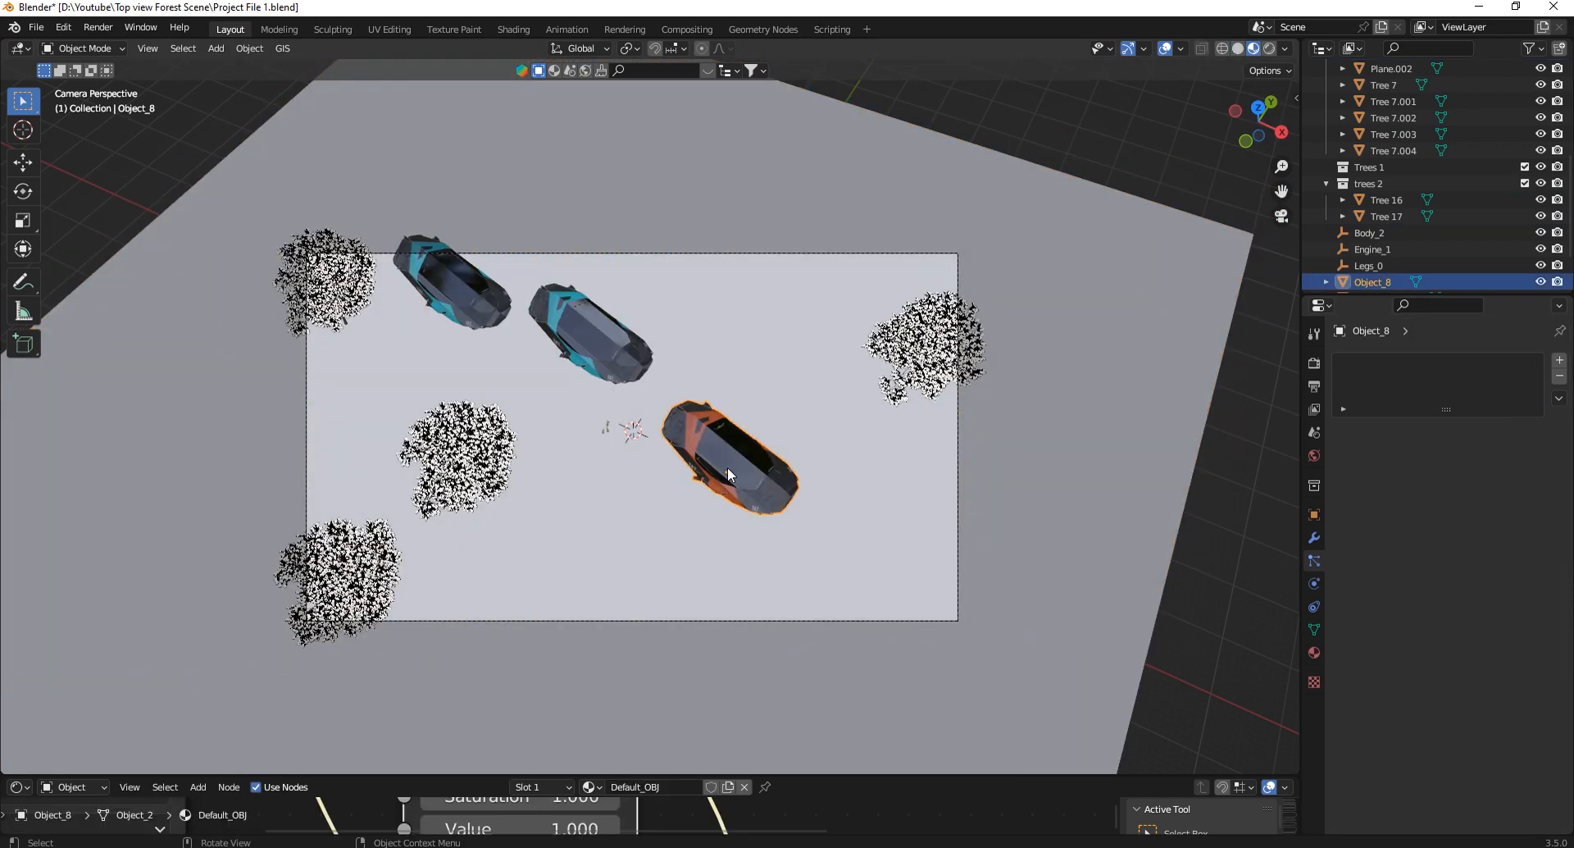
left_click(462, 297, "shift")
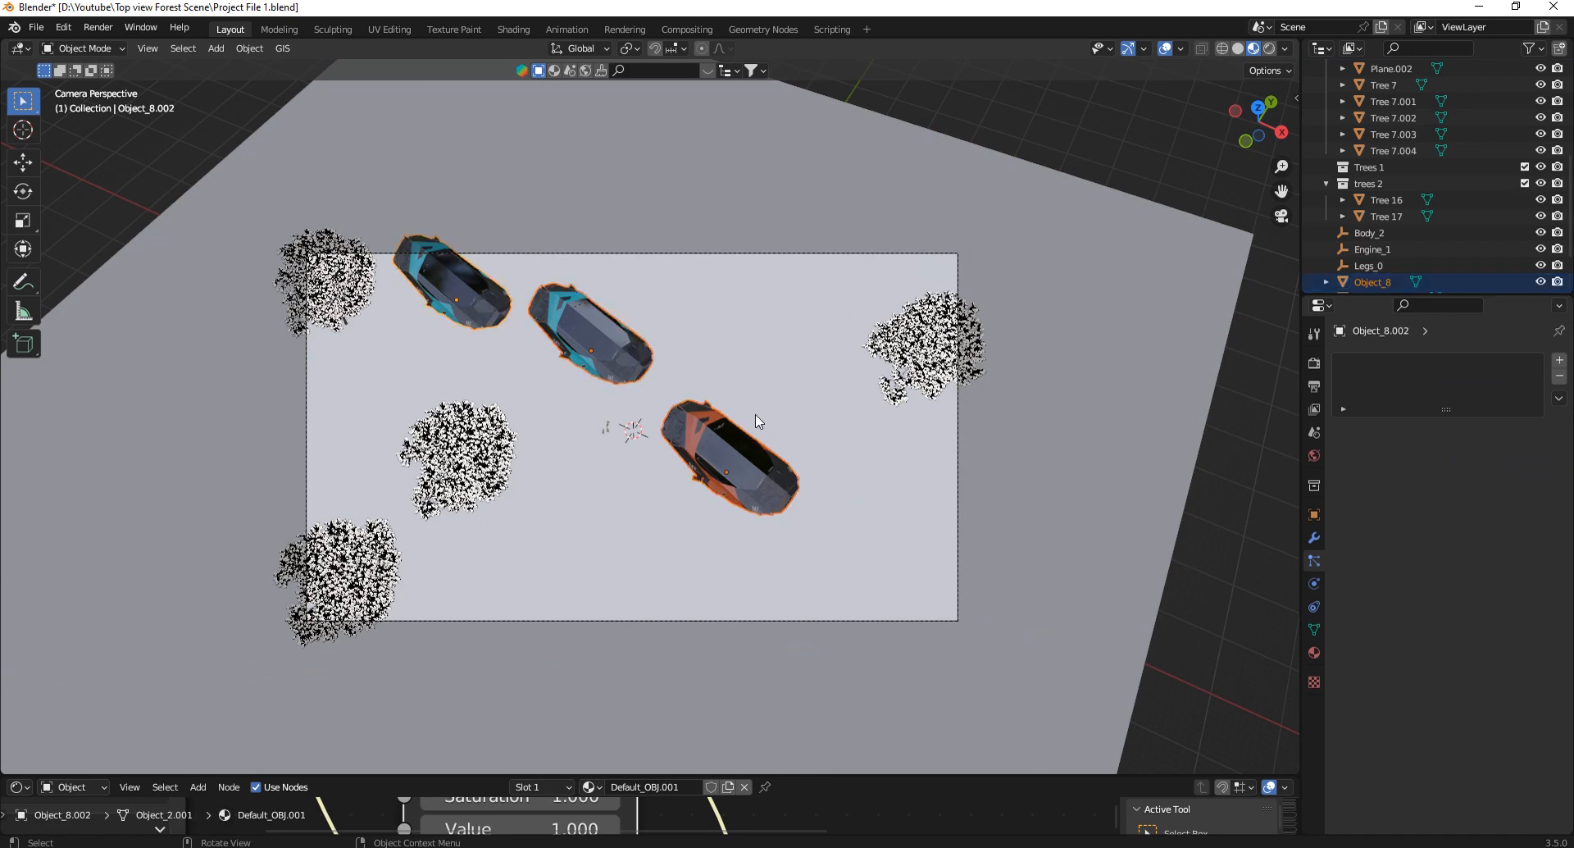
key("h")
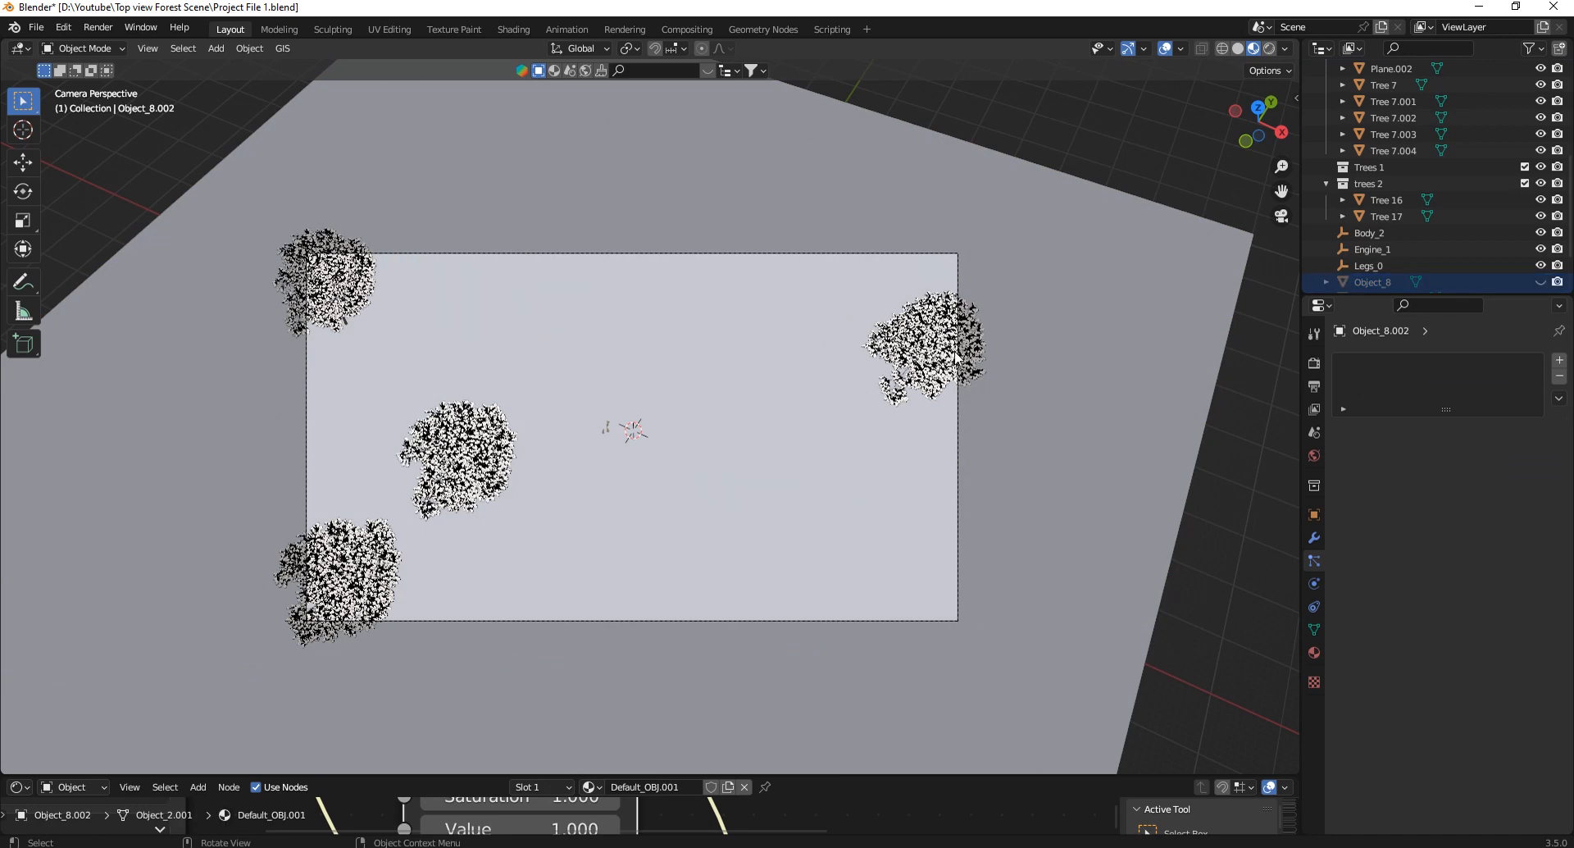
Hide the four individually placed trees around the clearing.
left_click(914, 344)
left_click(476, 461, "shift")
left_click(368, 580, "shift")
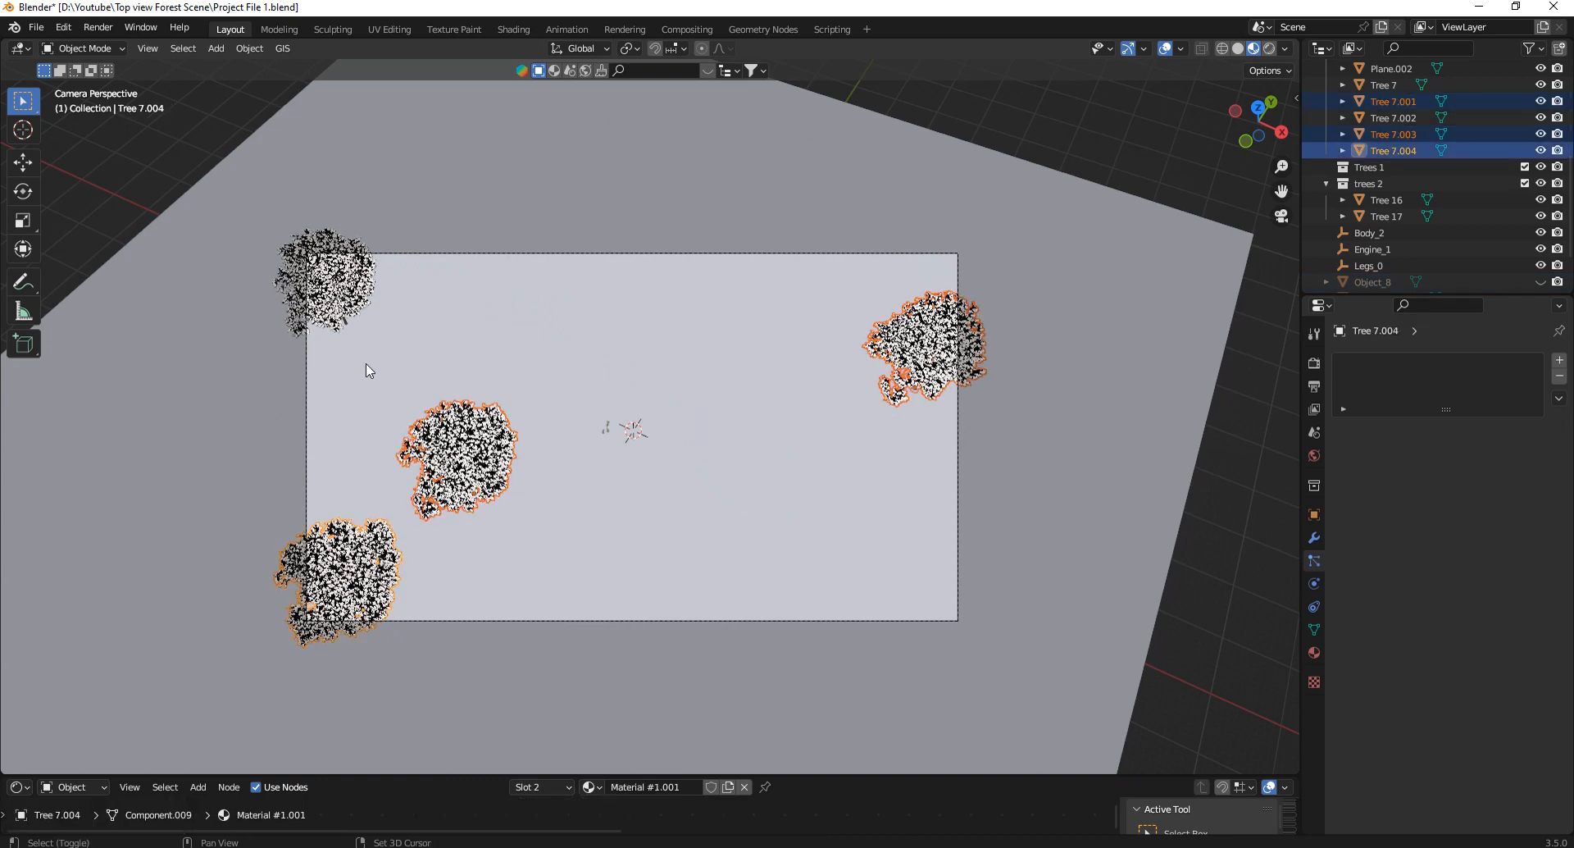
left_click(370, 289, "shift")
key("h")
Select the ground plane and load the PBR asset library in an enlarged shader editor.
left_click(631, 406)
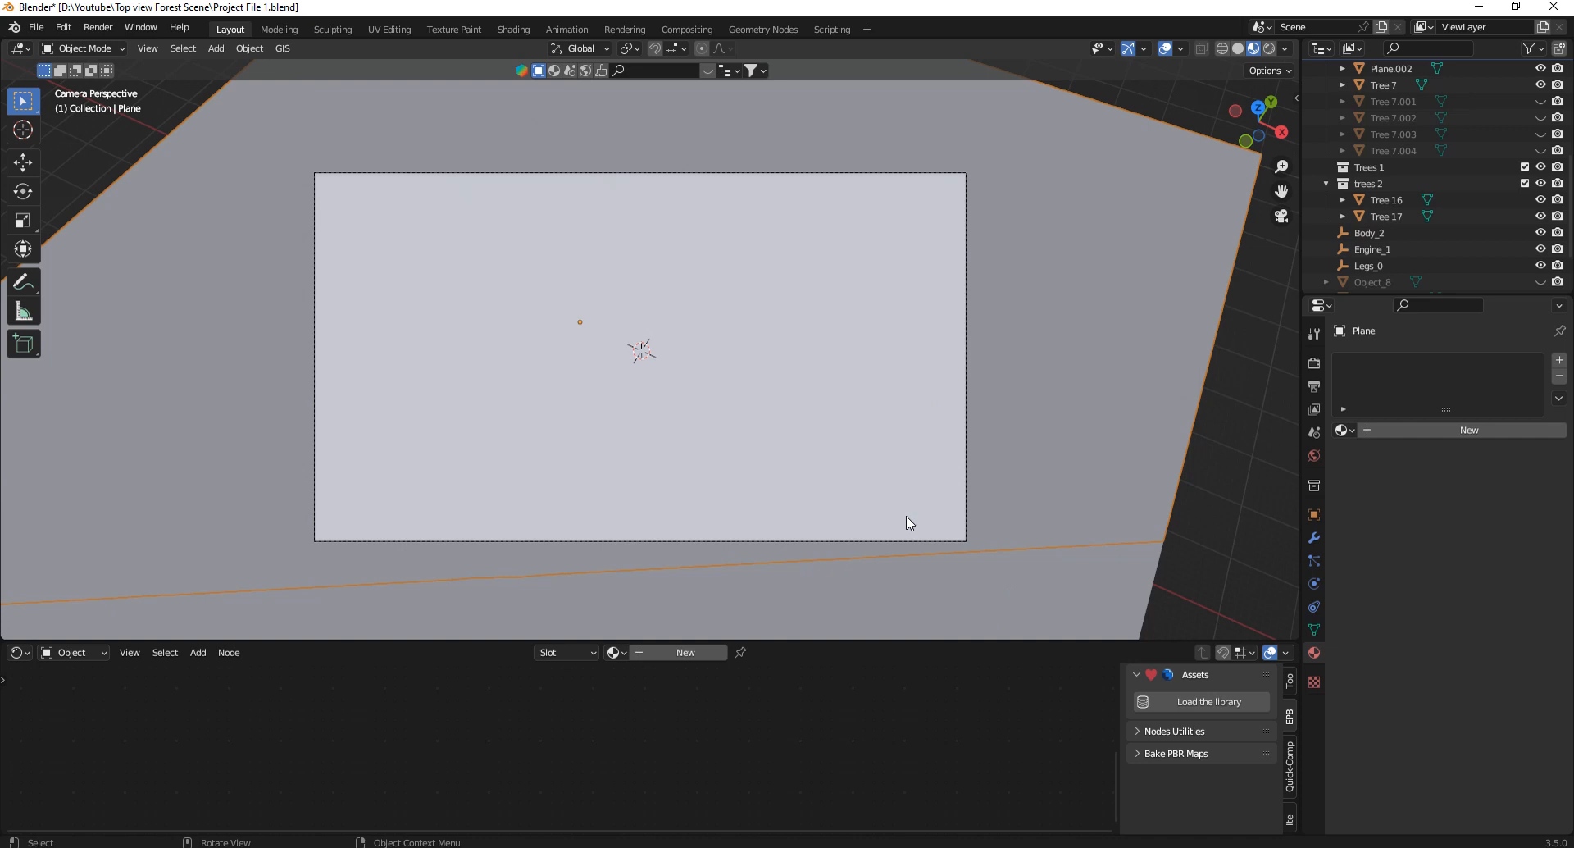
scroll(865, 324, "down", 2)
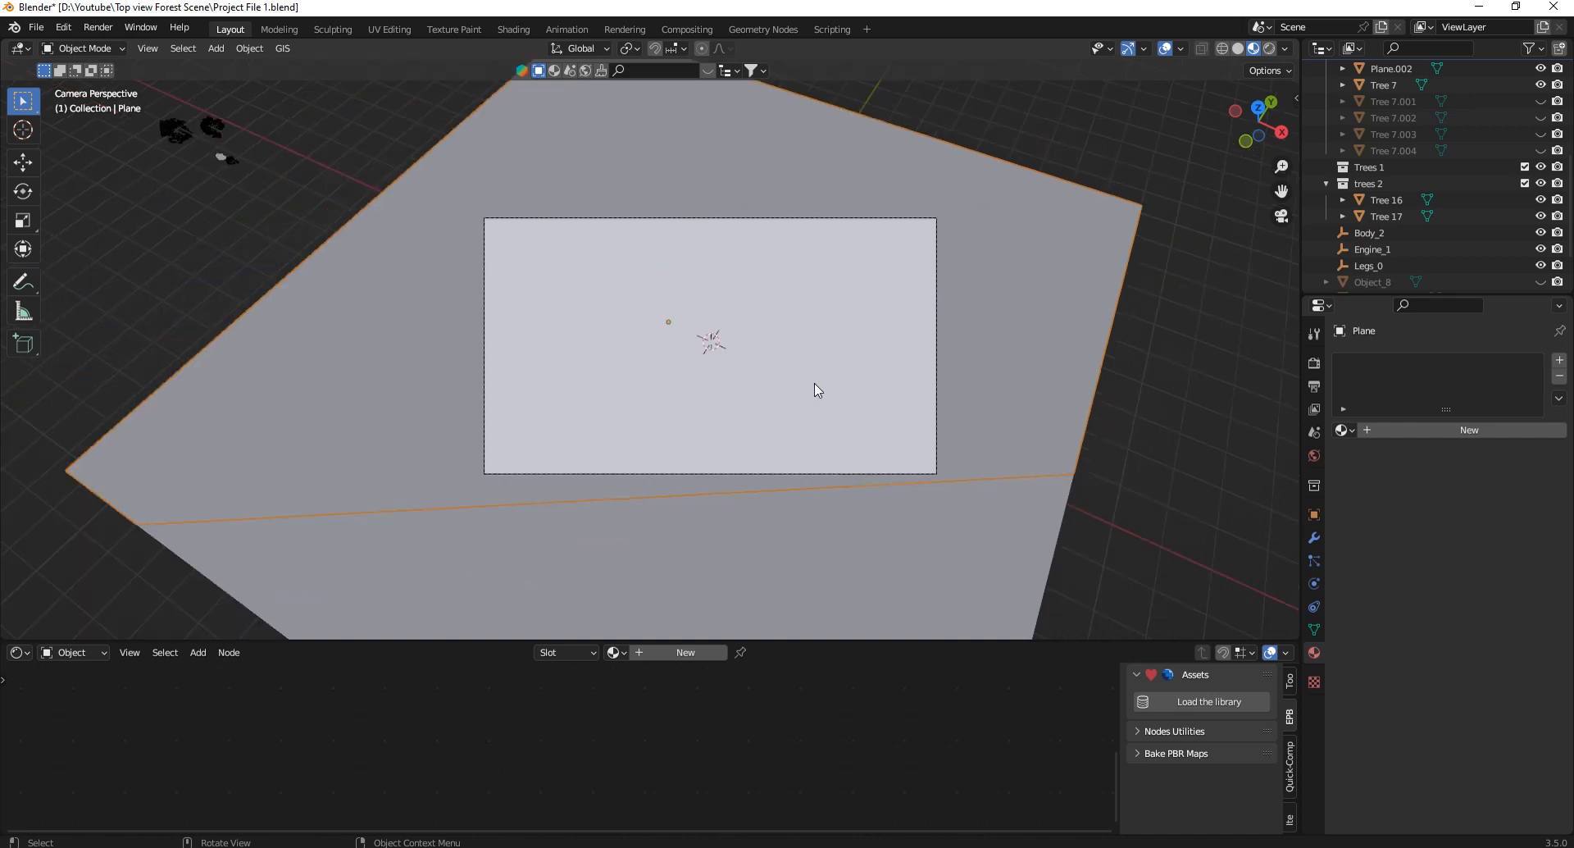
scroll(789, 310, "up", 2)
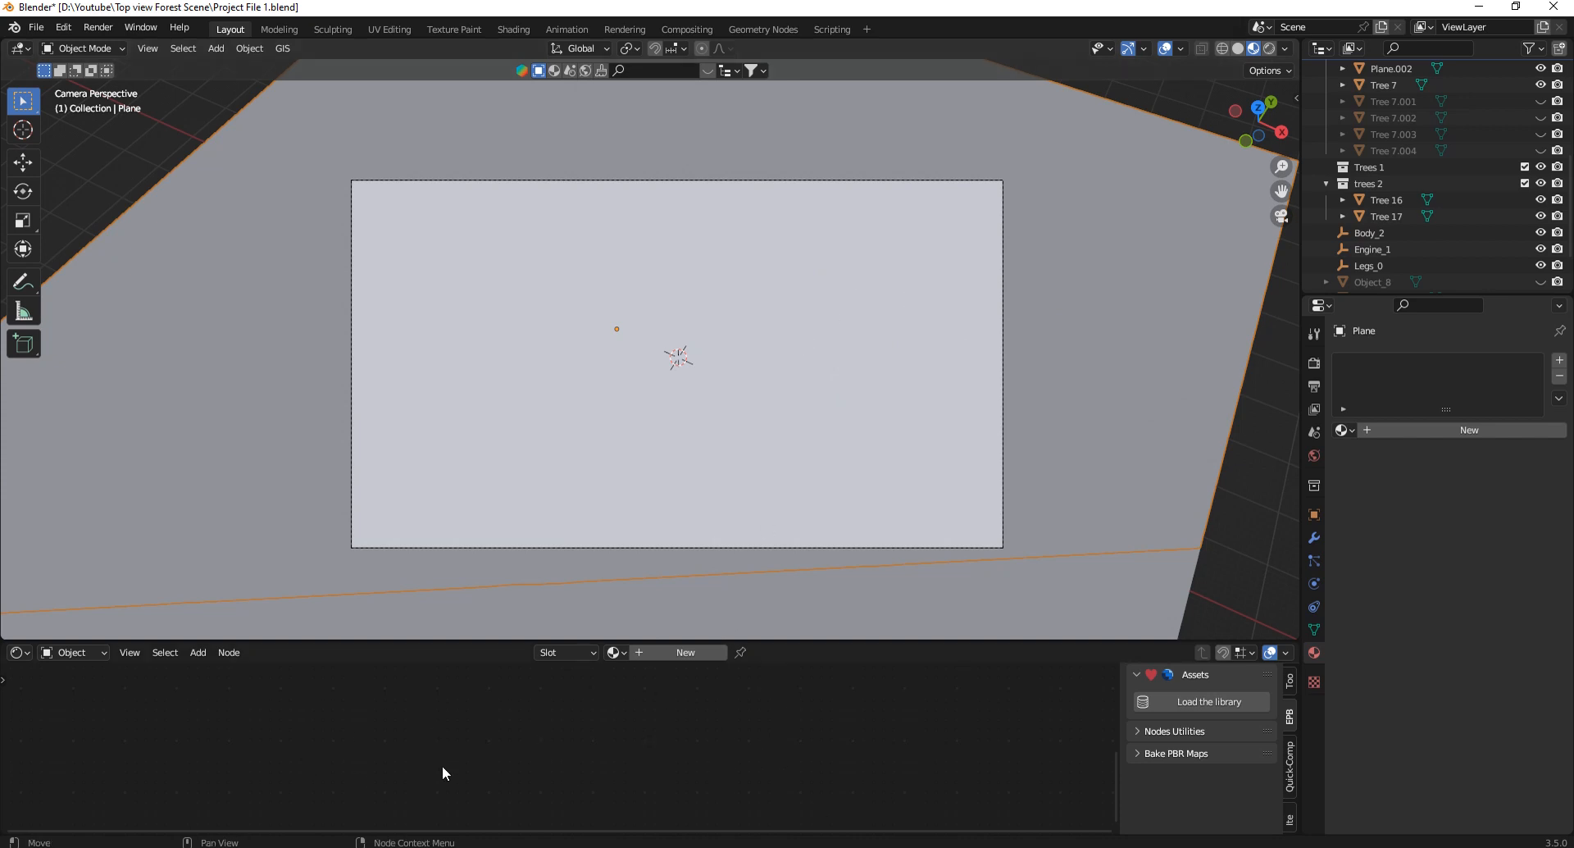
left_click(18, 652)
left_click(1184, 704)
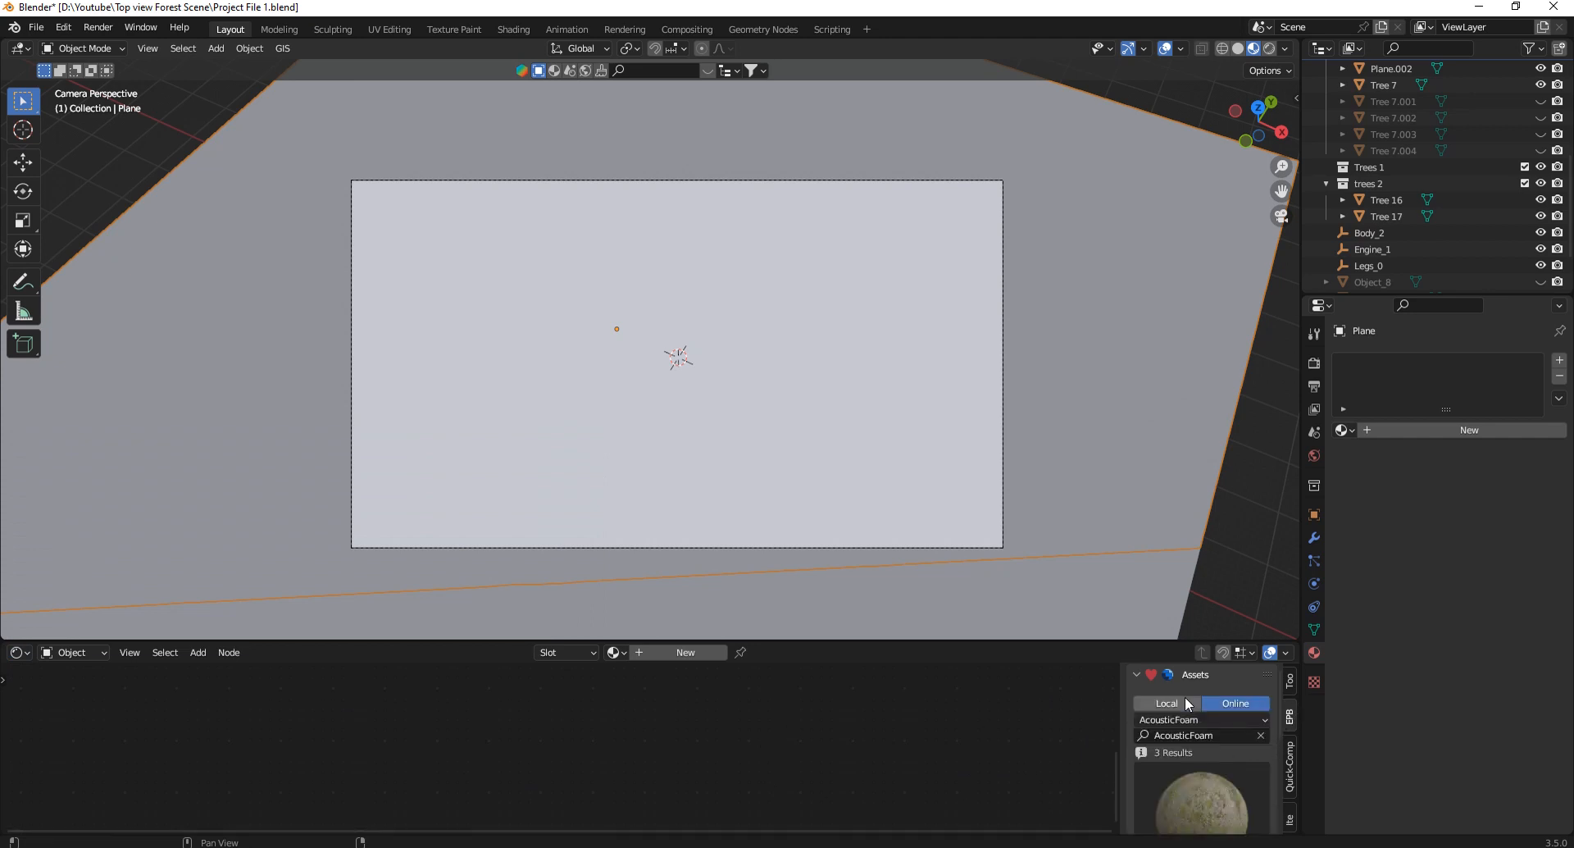
left_click_drag(1159, 640, 1156, 516)
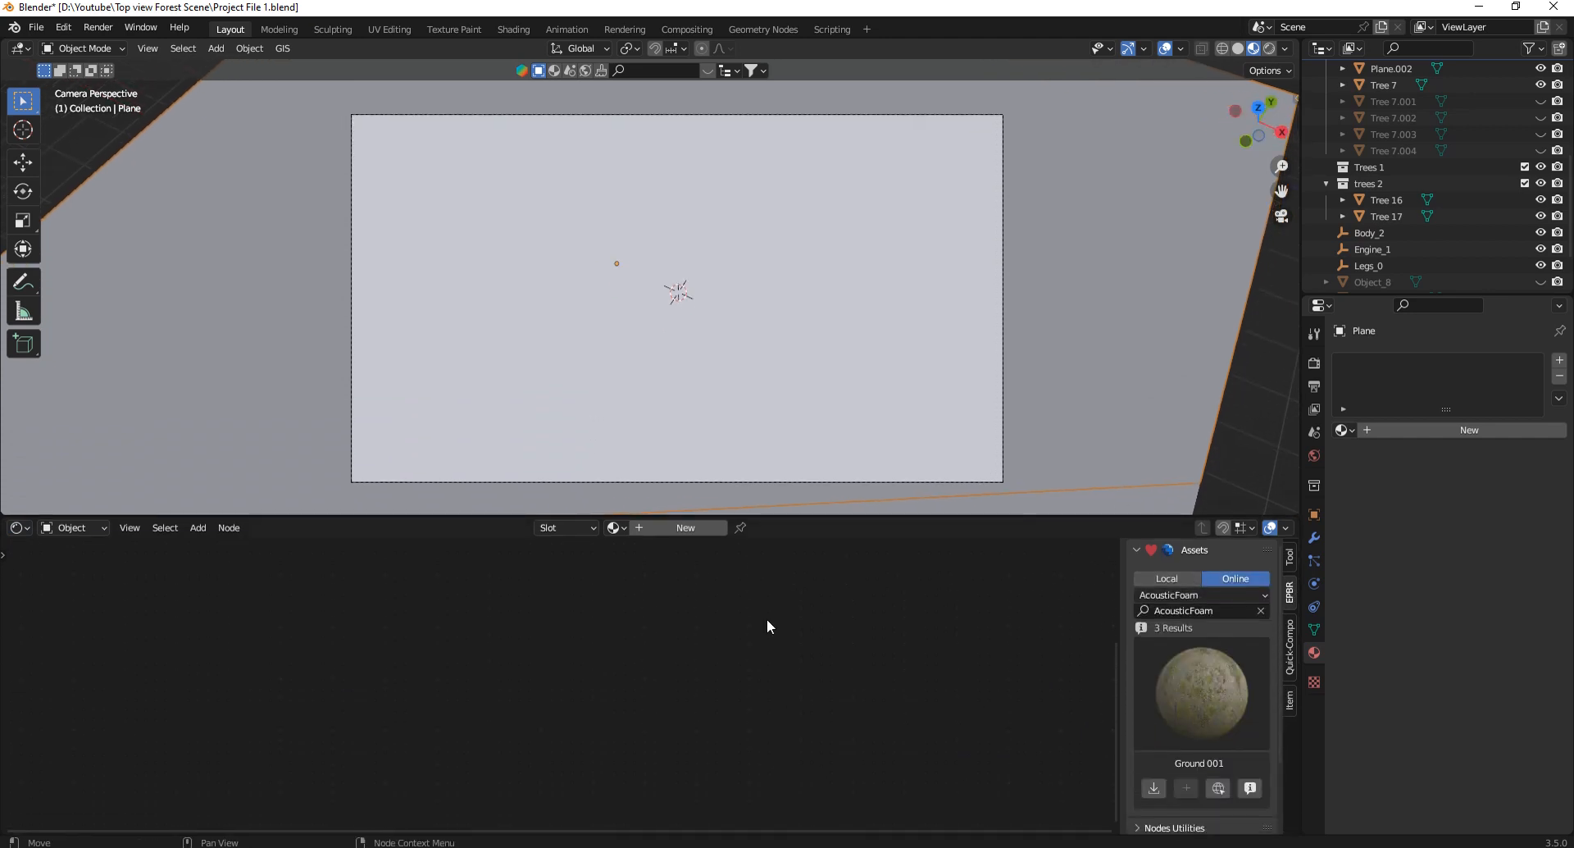
Choose Ground 023 from the online Ground category of the asset library and download it.
left_click(1177, 594)
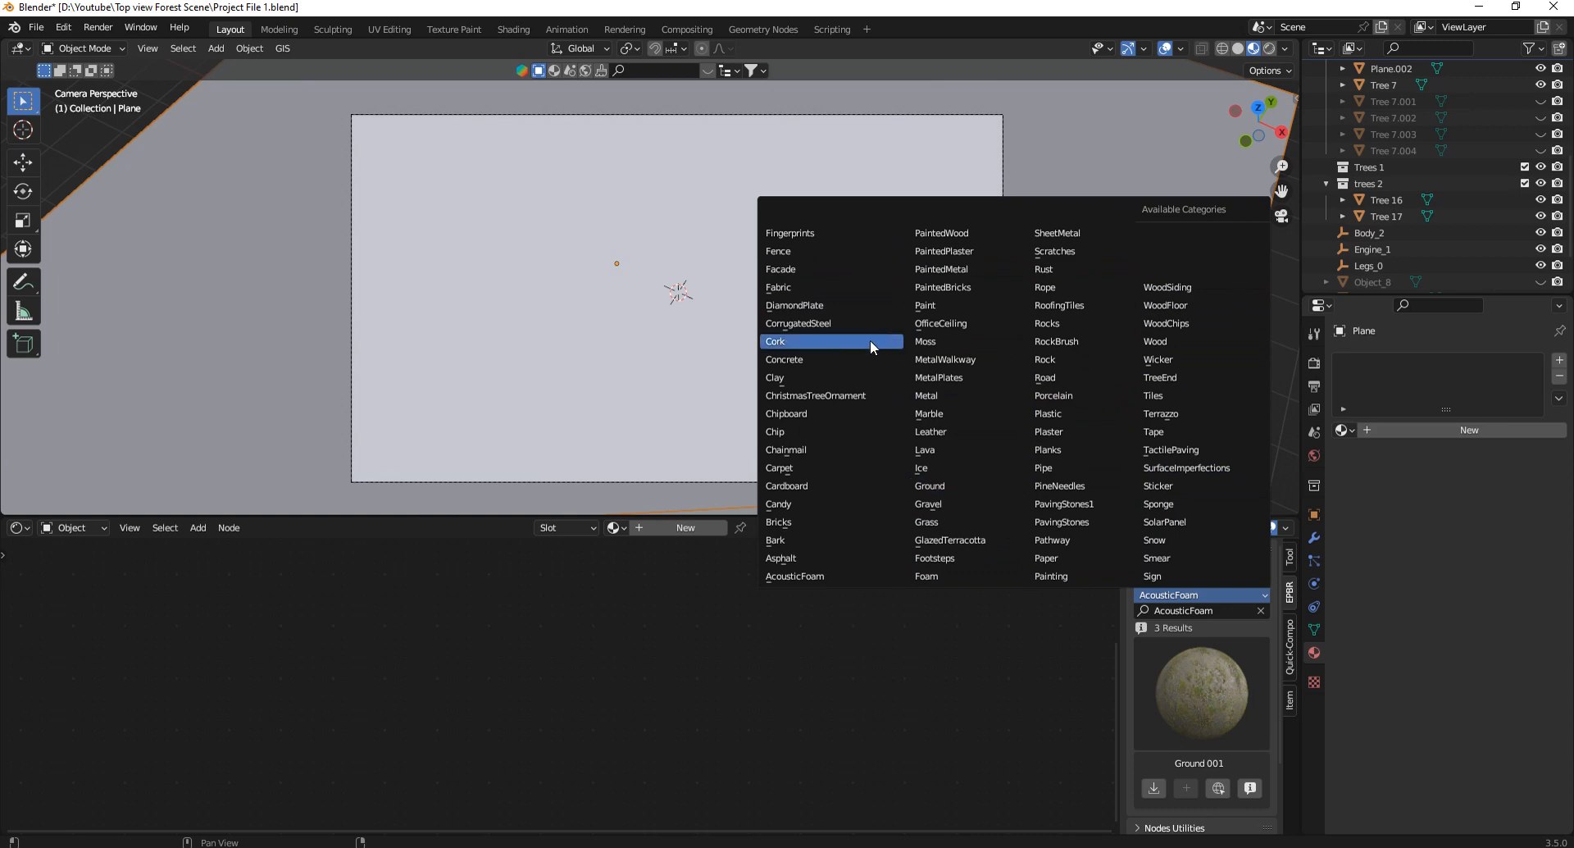
left_click(934, 485)
left_click(1208, 688)
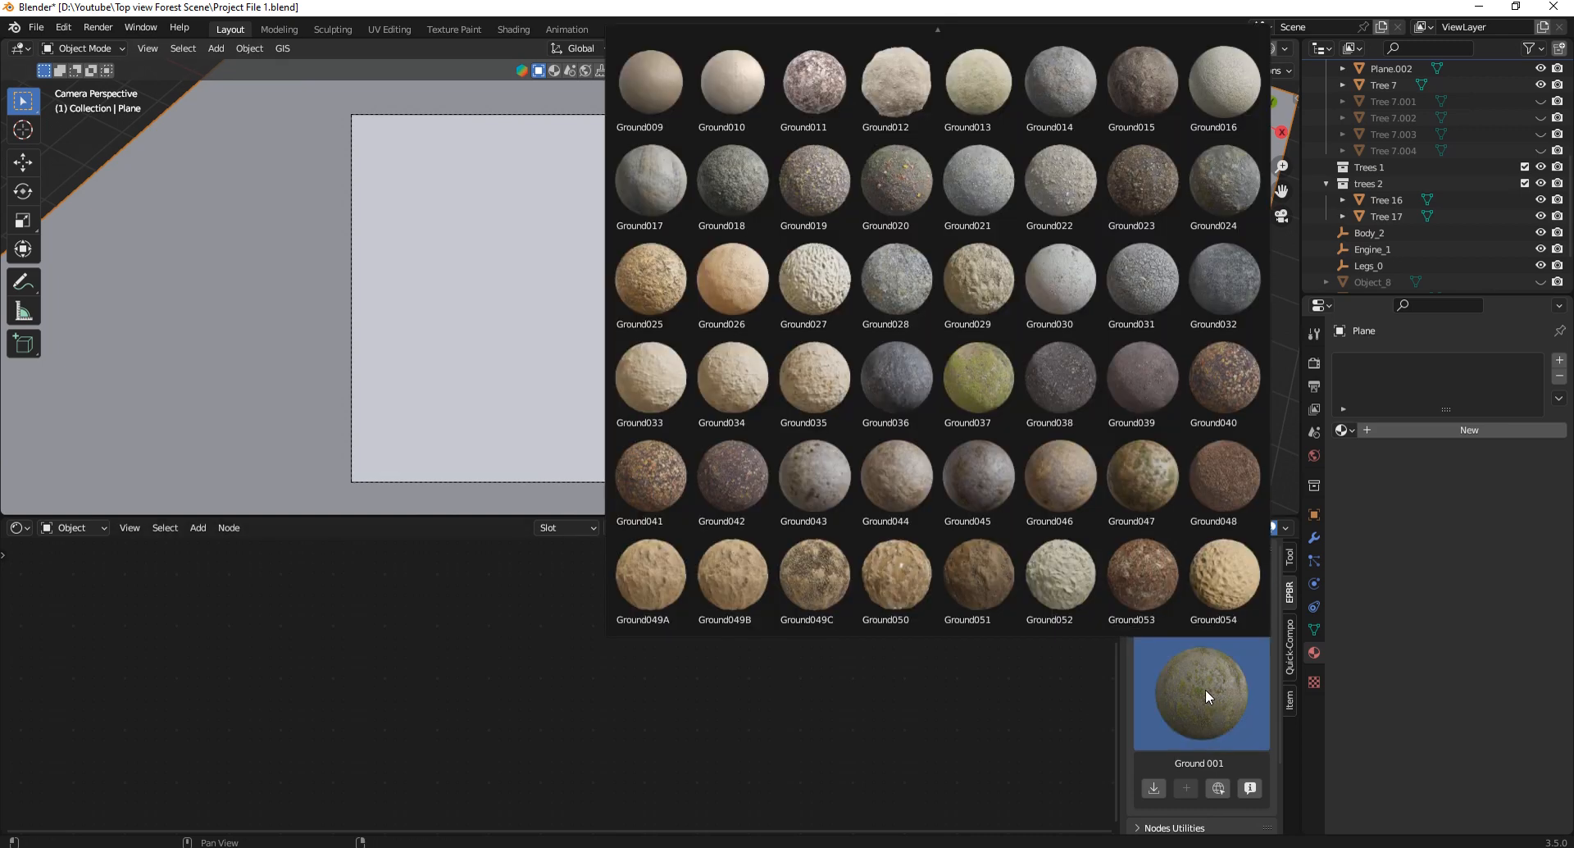
left_click(1138, 200)
left_click(1153, 787)
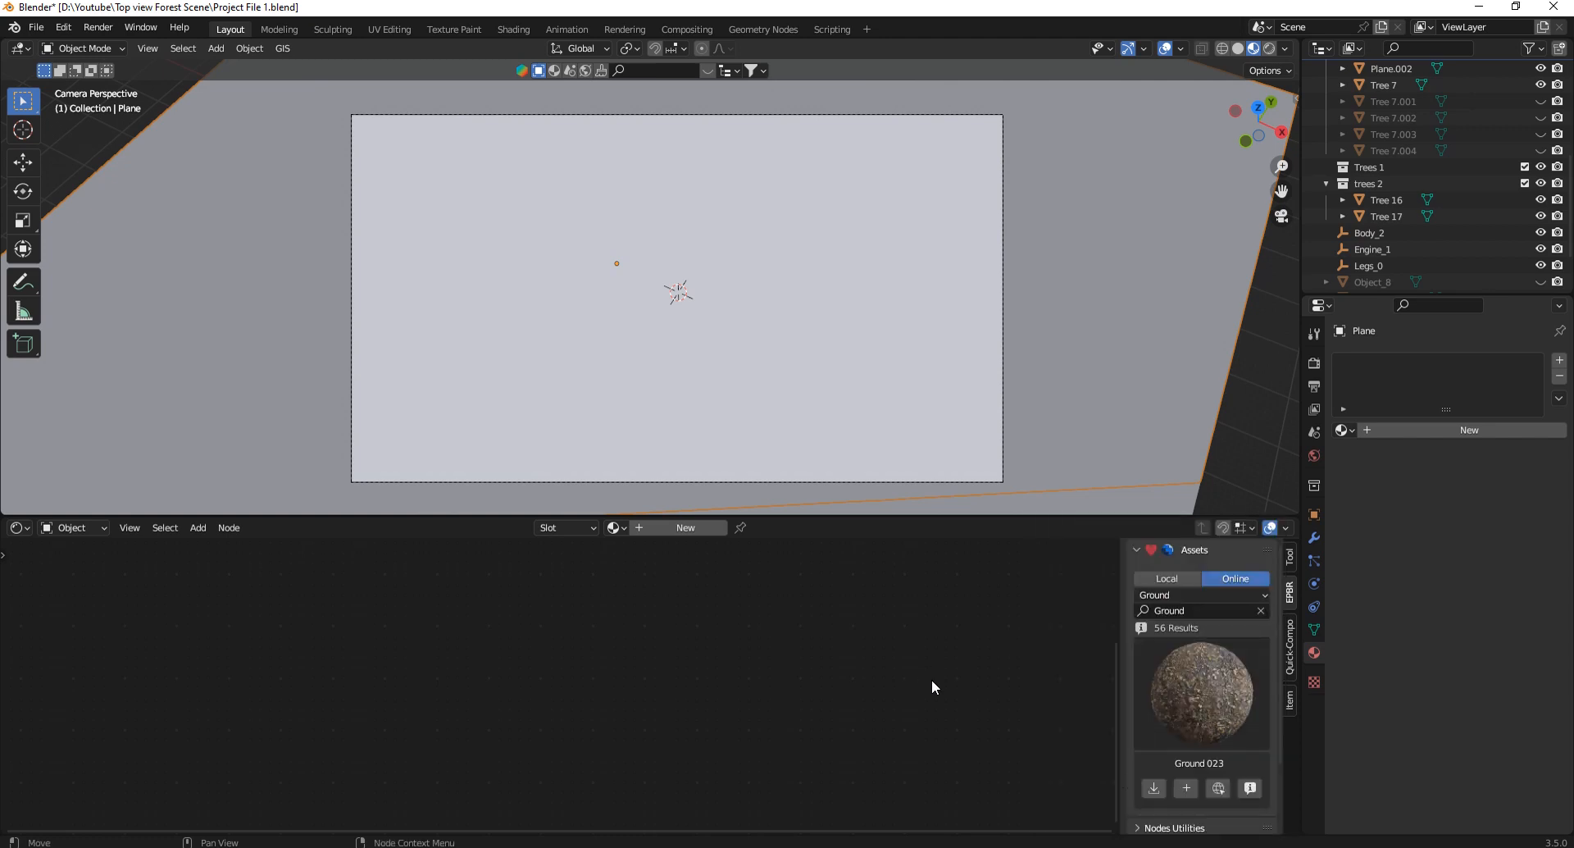
Add Ground 023 to the ground plane as a Material at 1K-JPG resolution.
left_click(1186, 787)
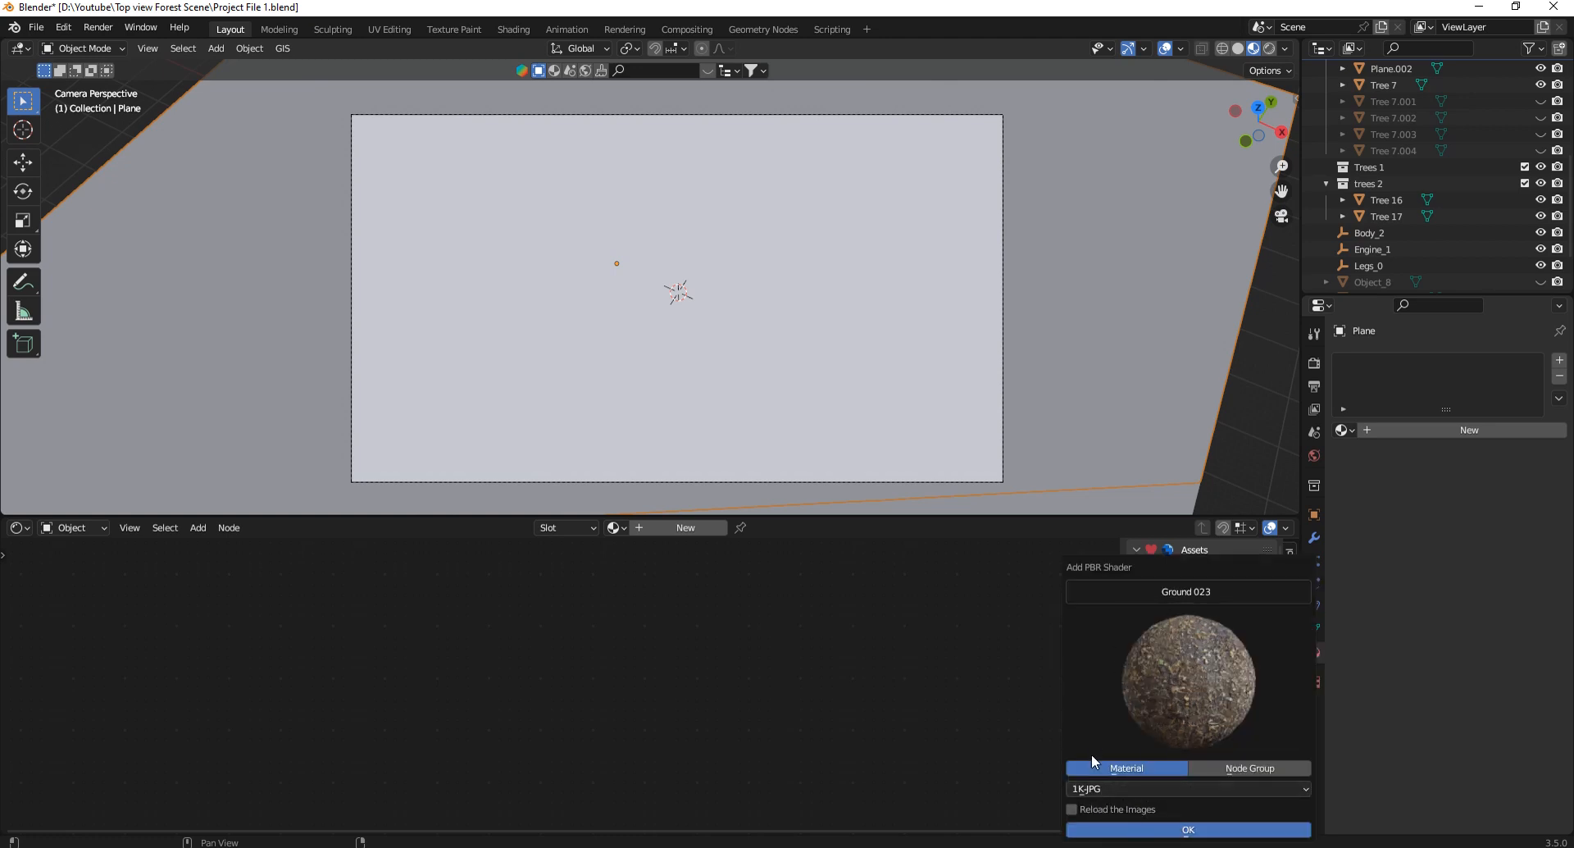
left_click(1100, 790)
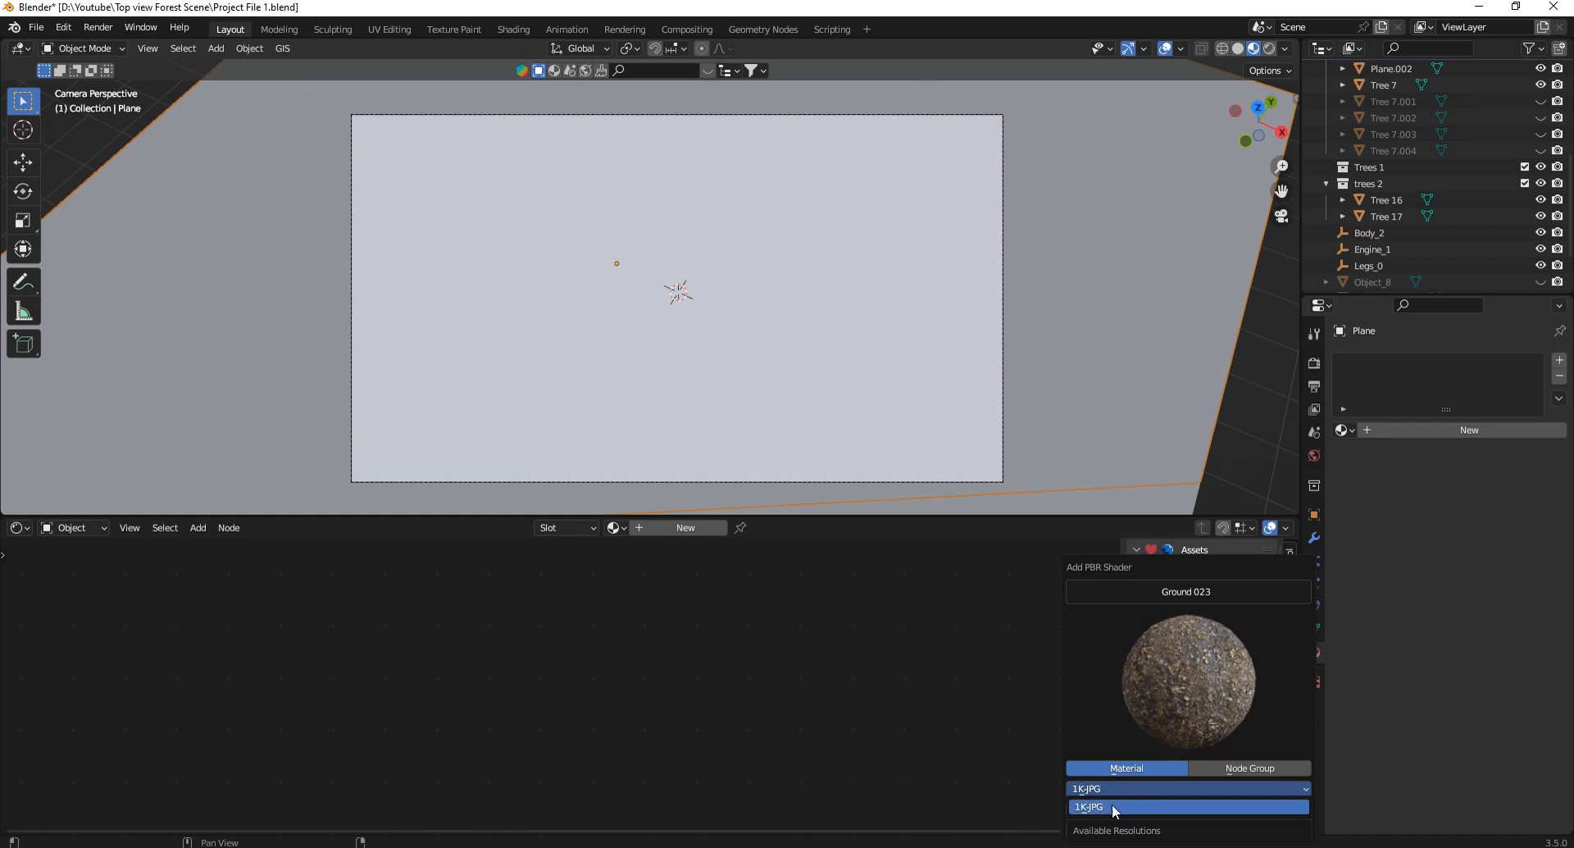
left_click(1110, 802)
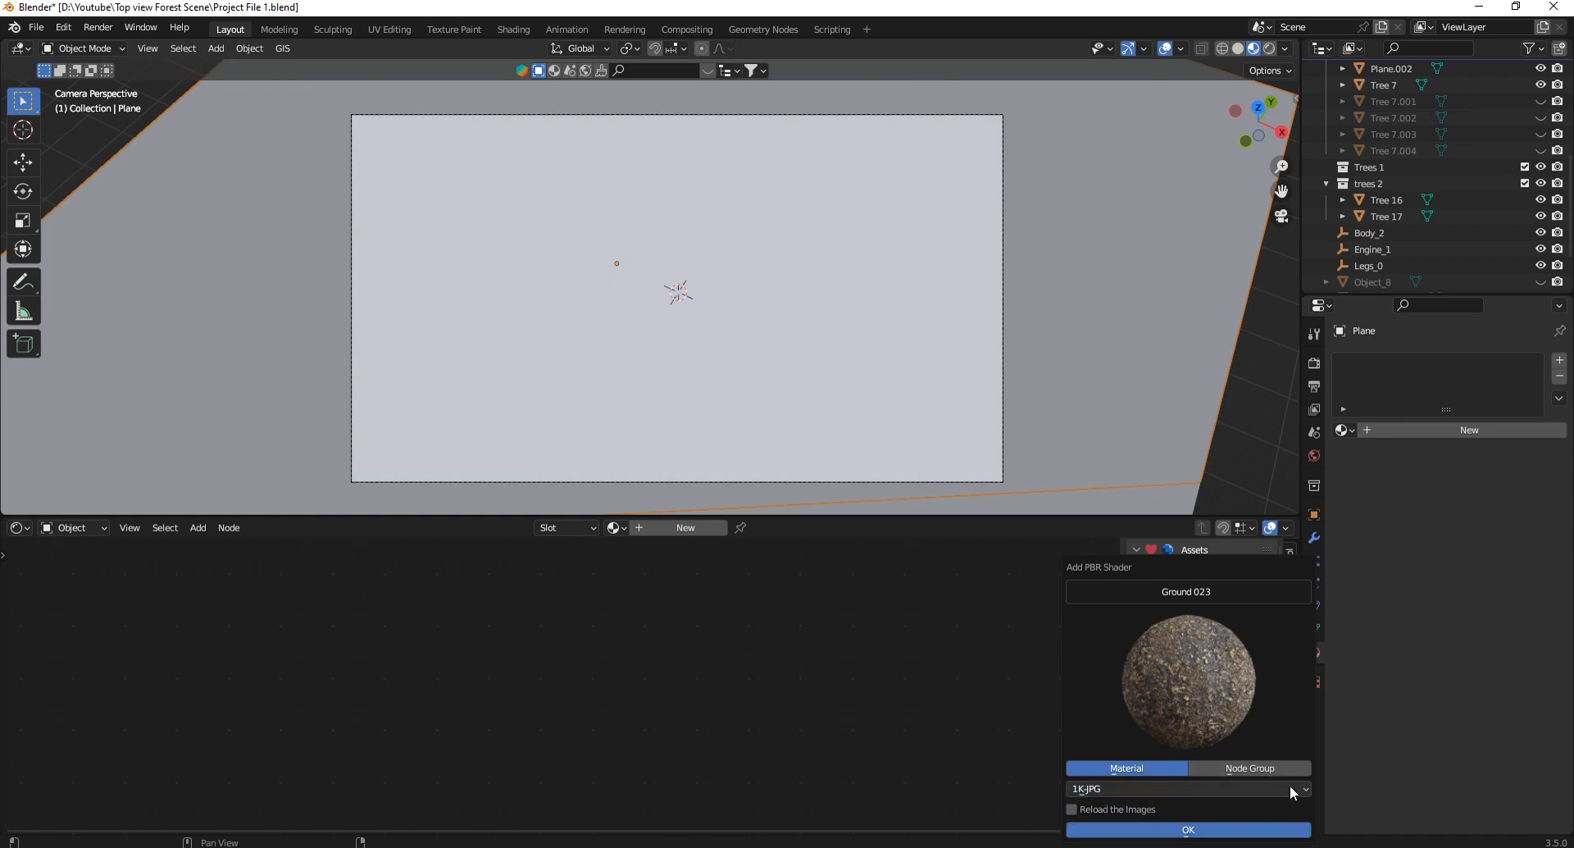
left_click(1186, 830)
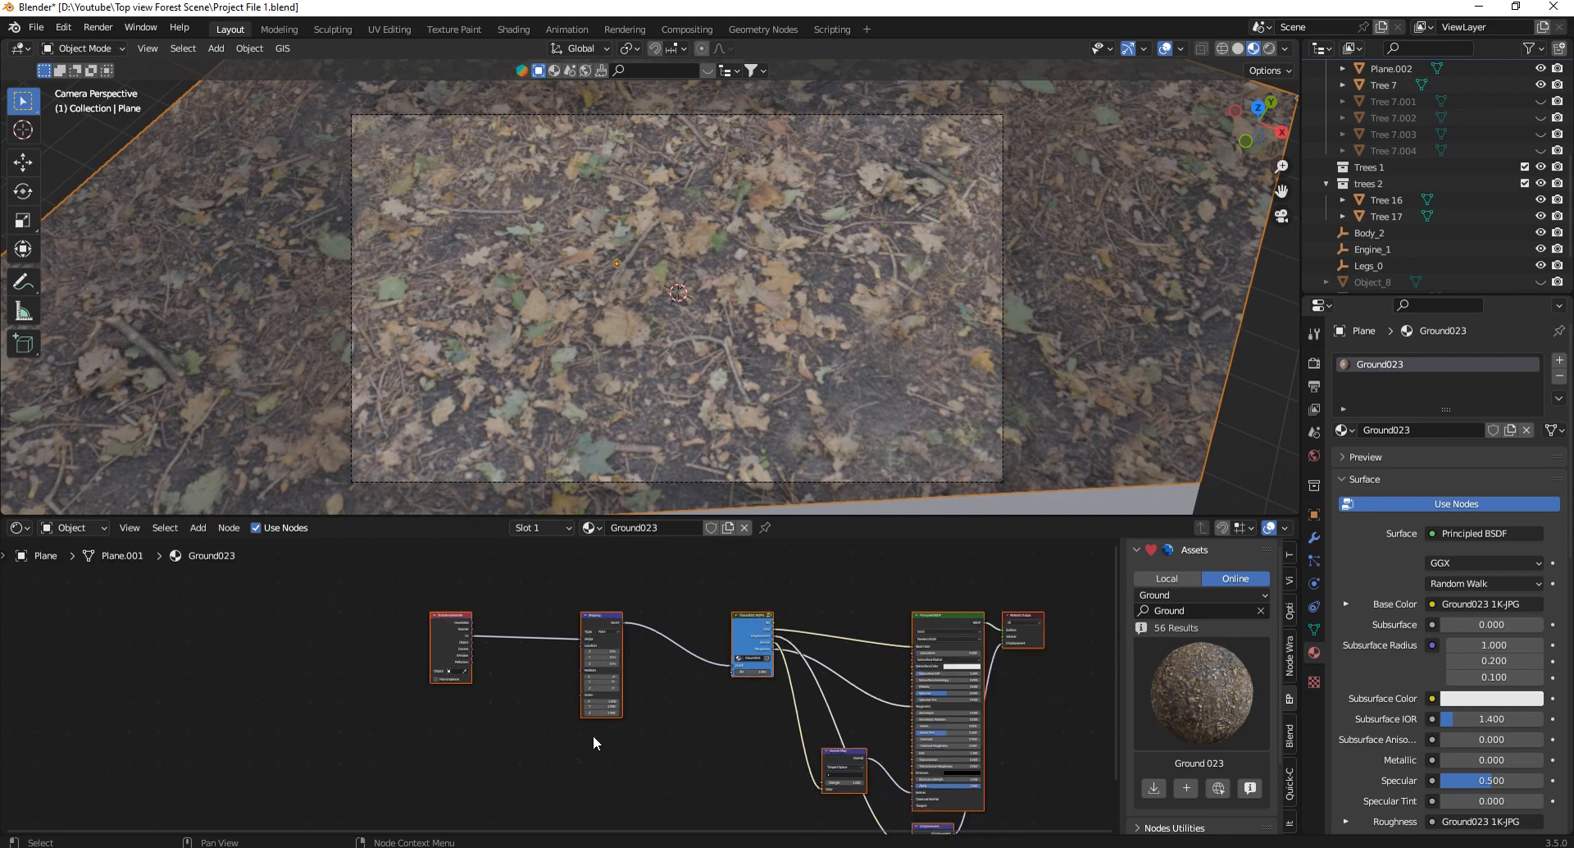
Set the X, Y and Z scale of the Ground023 material's Mapping node to 20.
scroll(592, 735, "down", 4)
middle_click_drag(920, 757, 854, 713)
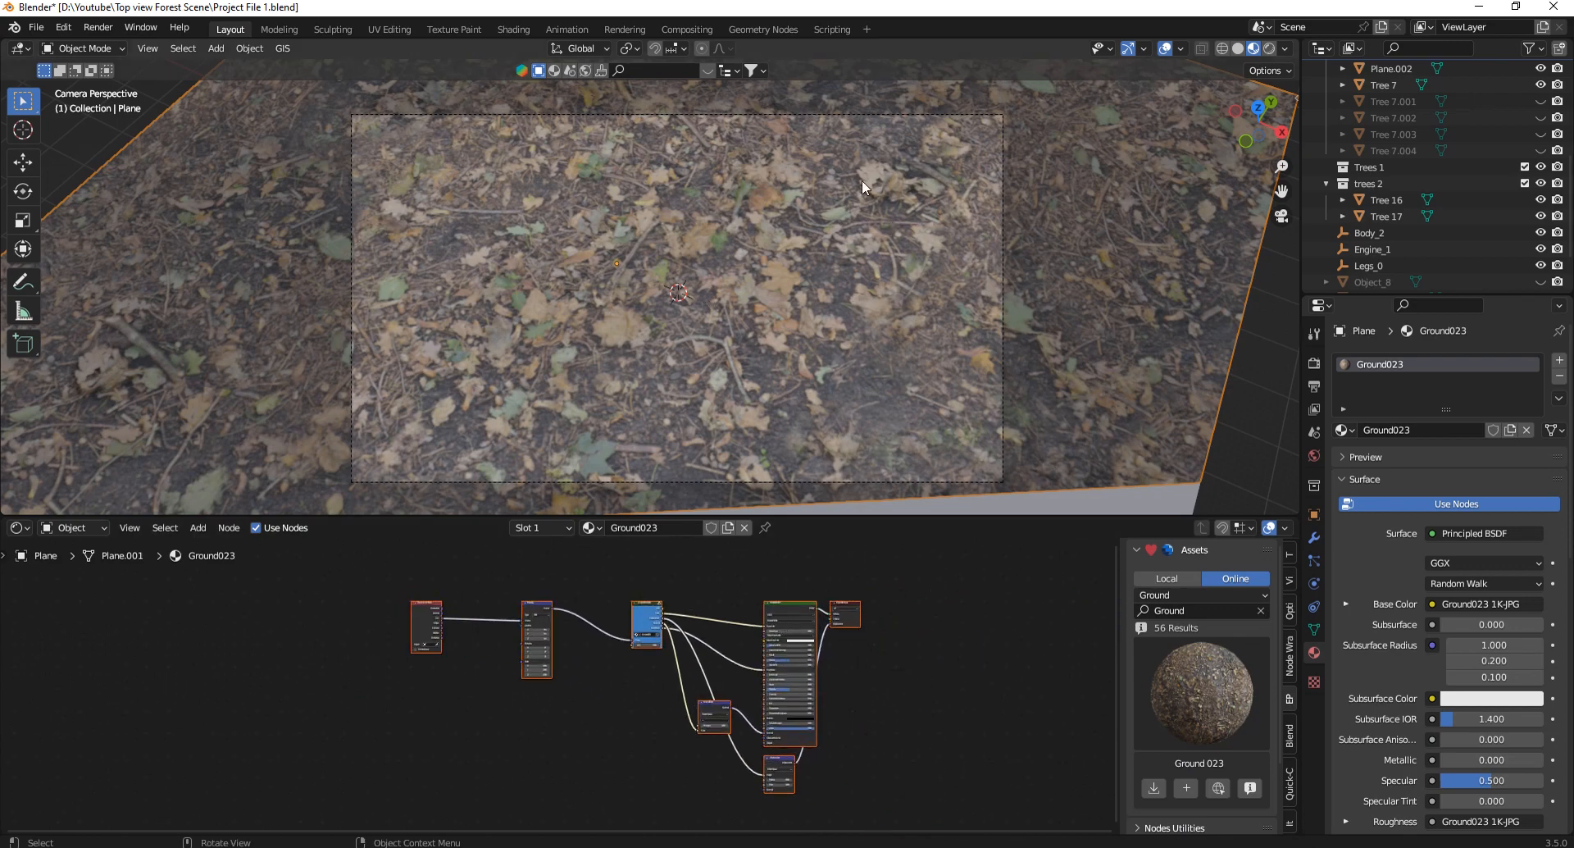
scroll(521, 660, "up", 8)
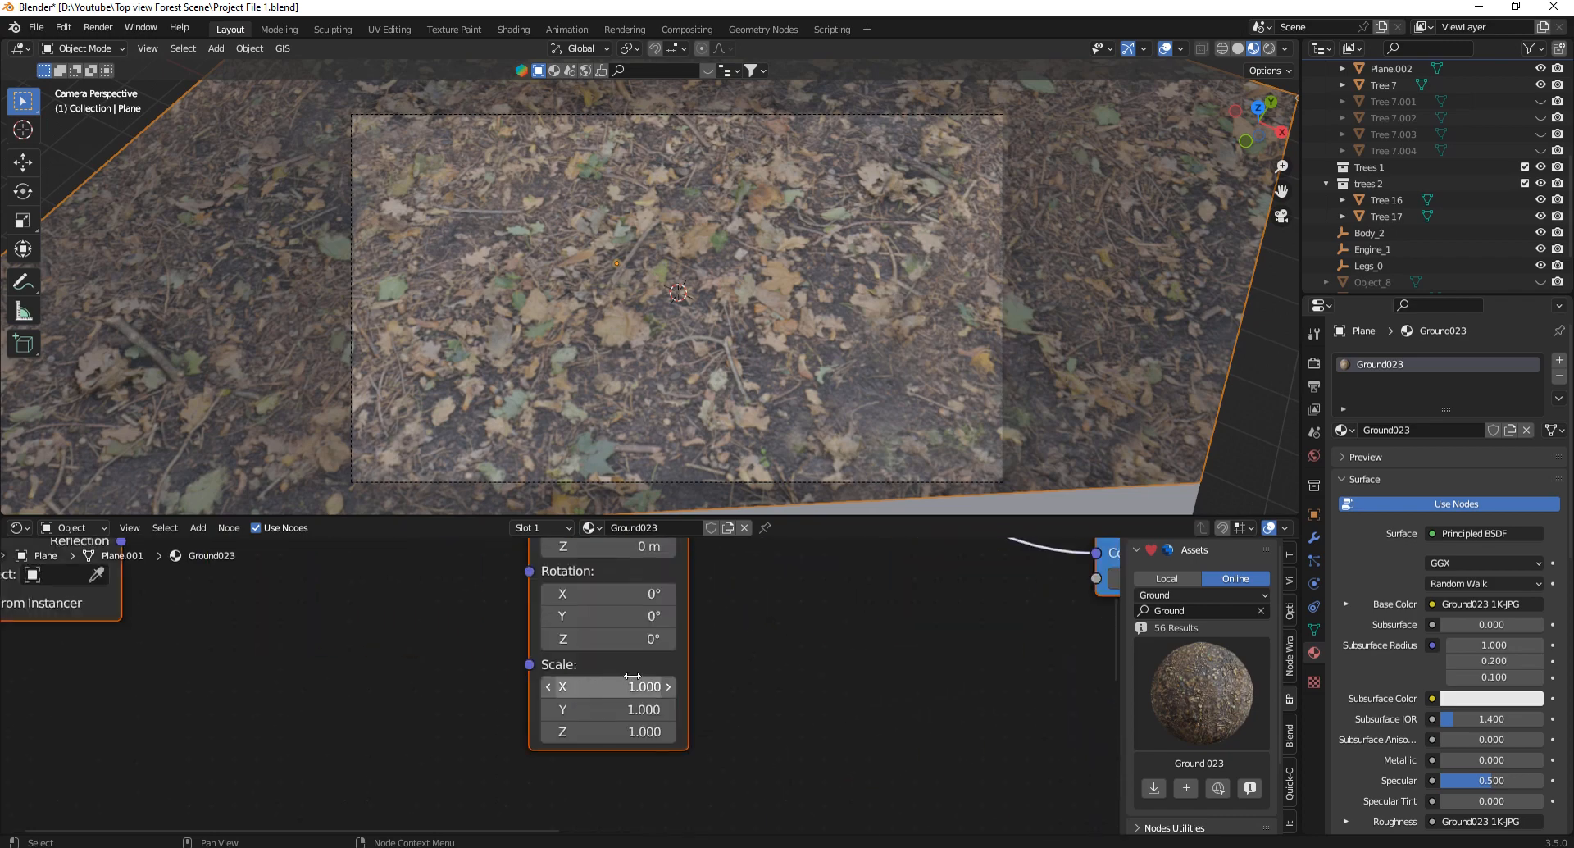
left_click(632, 679)
type("20")
key("Return")
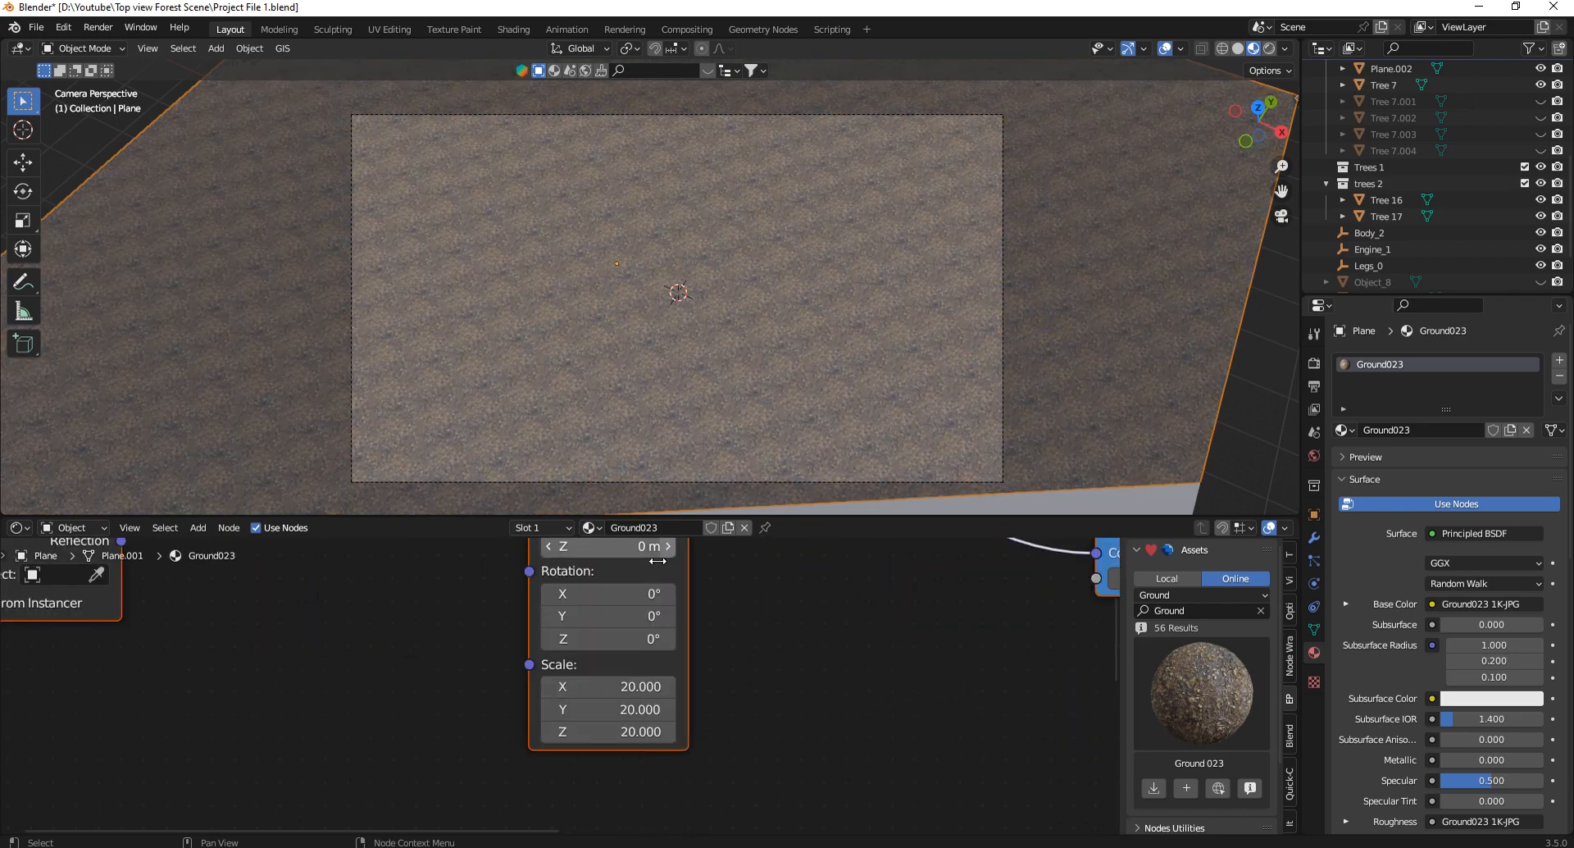
scroll(719, 357, "up", 4)
scroll(720, 321, "down", 5)
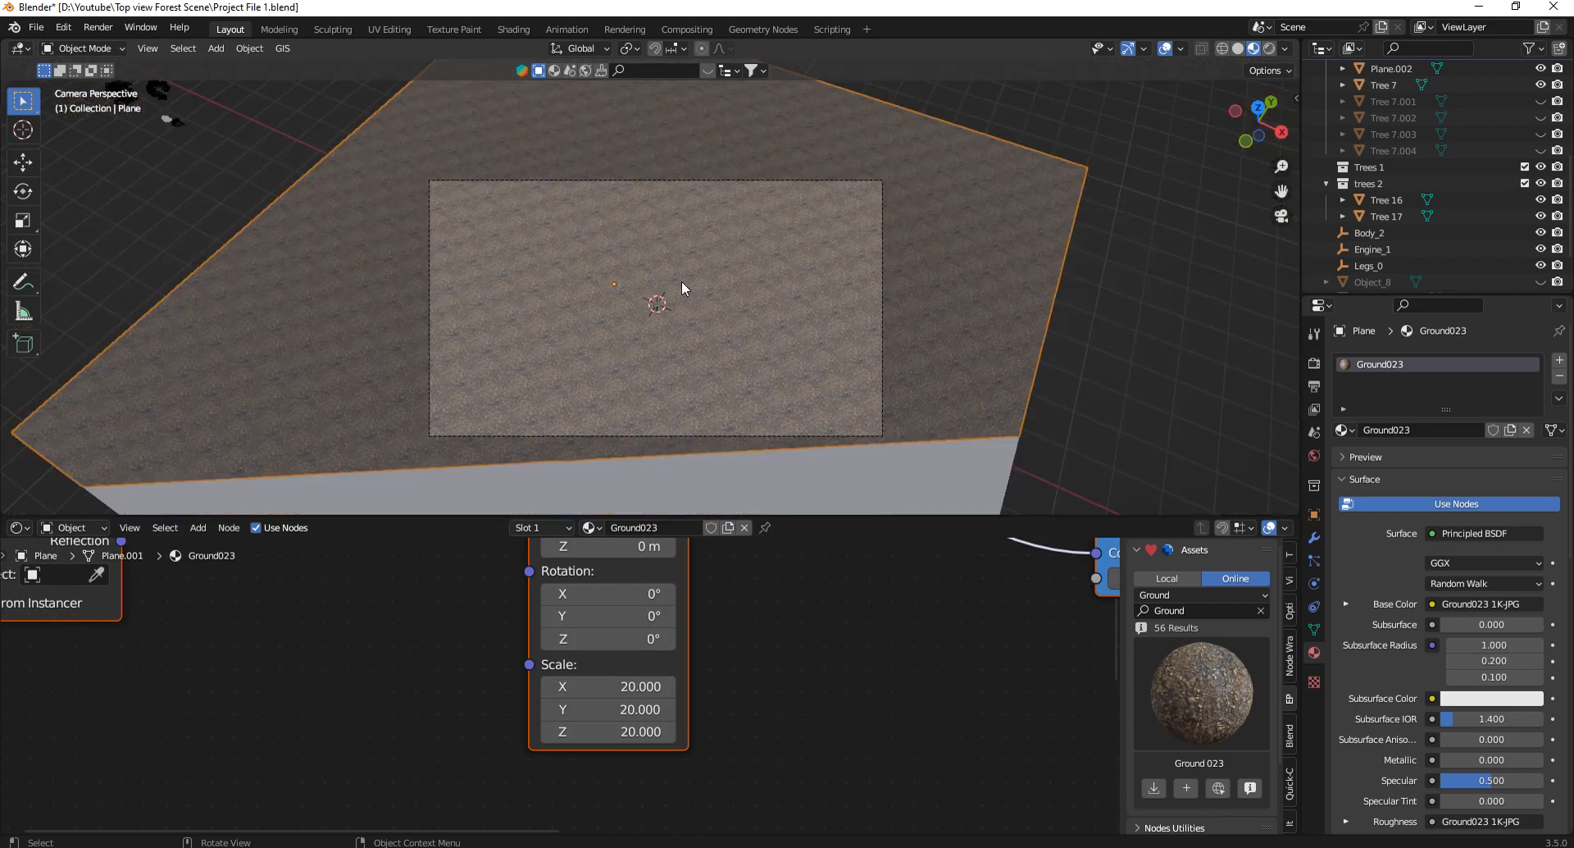
scroll(374, 706, "down", 5)
scroll(371, 694, "down", 5)
scroll(591, 672, "down", 1)
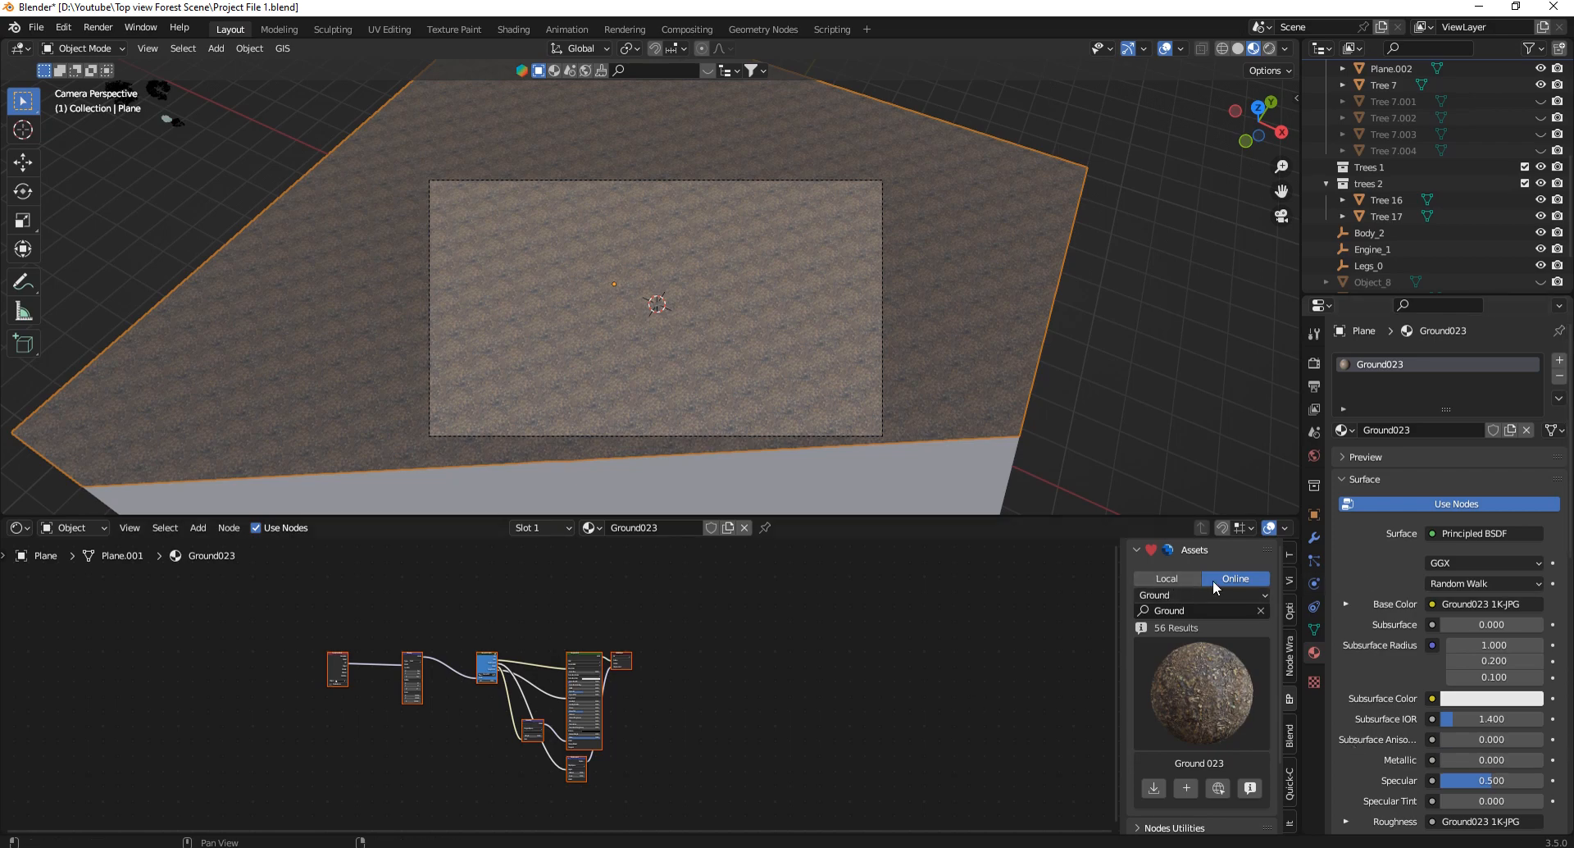
Add Rock 001 from the online Rock category to the ground material as a Node Group at 2K-JPG resolution.
left_click(1185, 596)
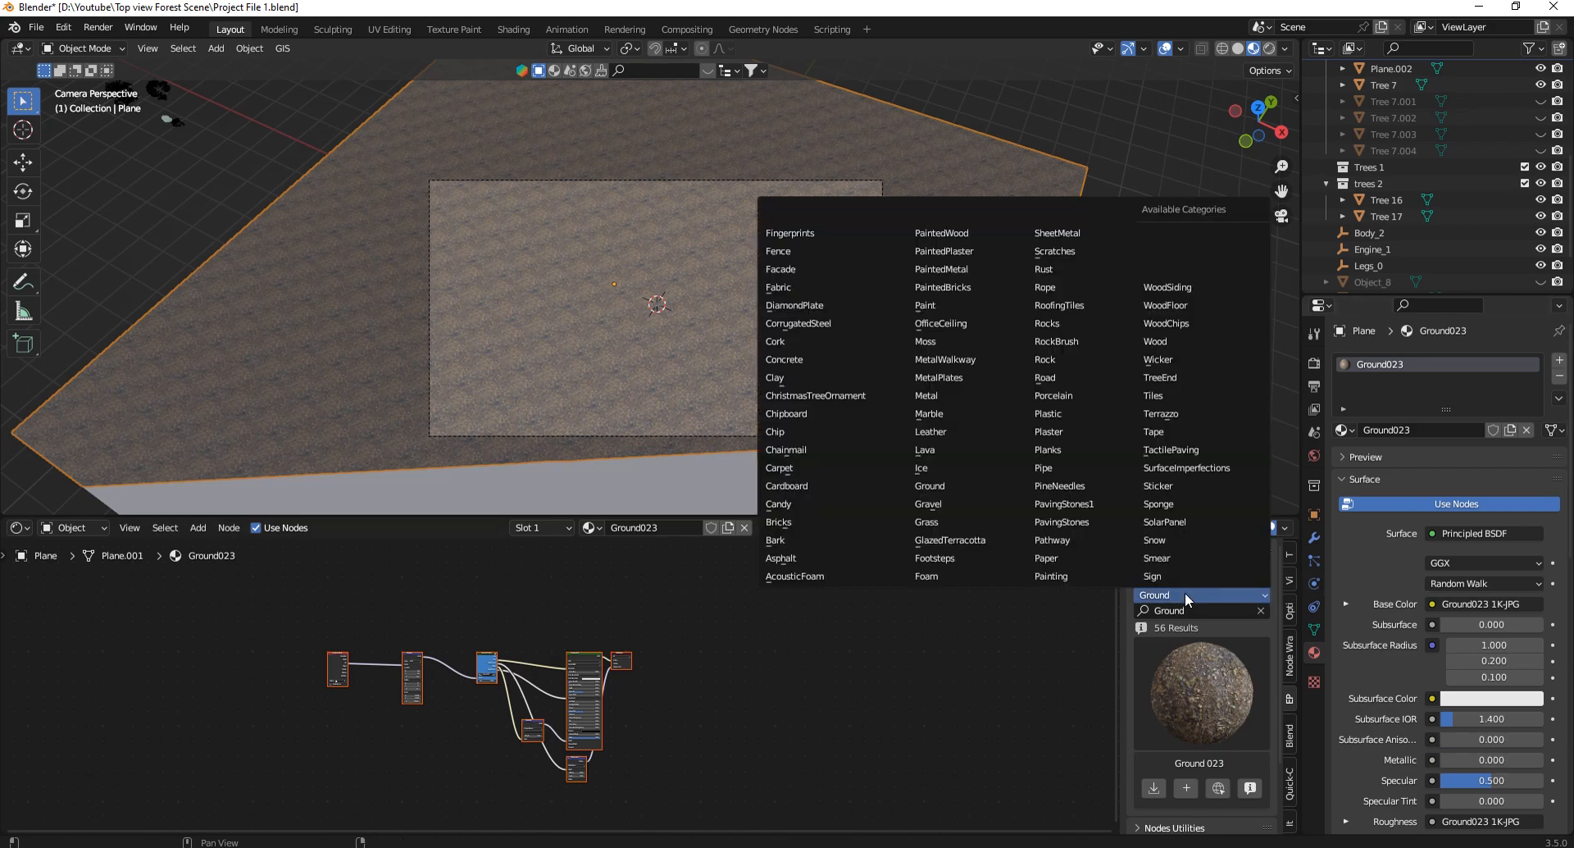
left_click(1066, 359)
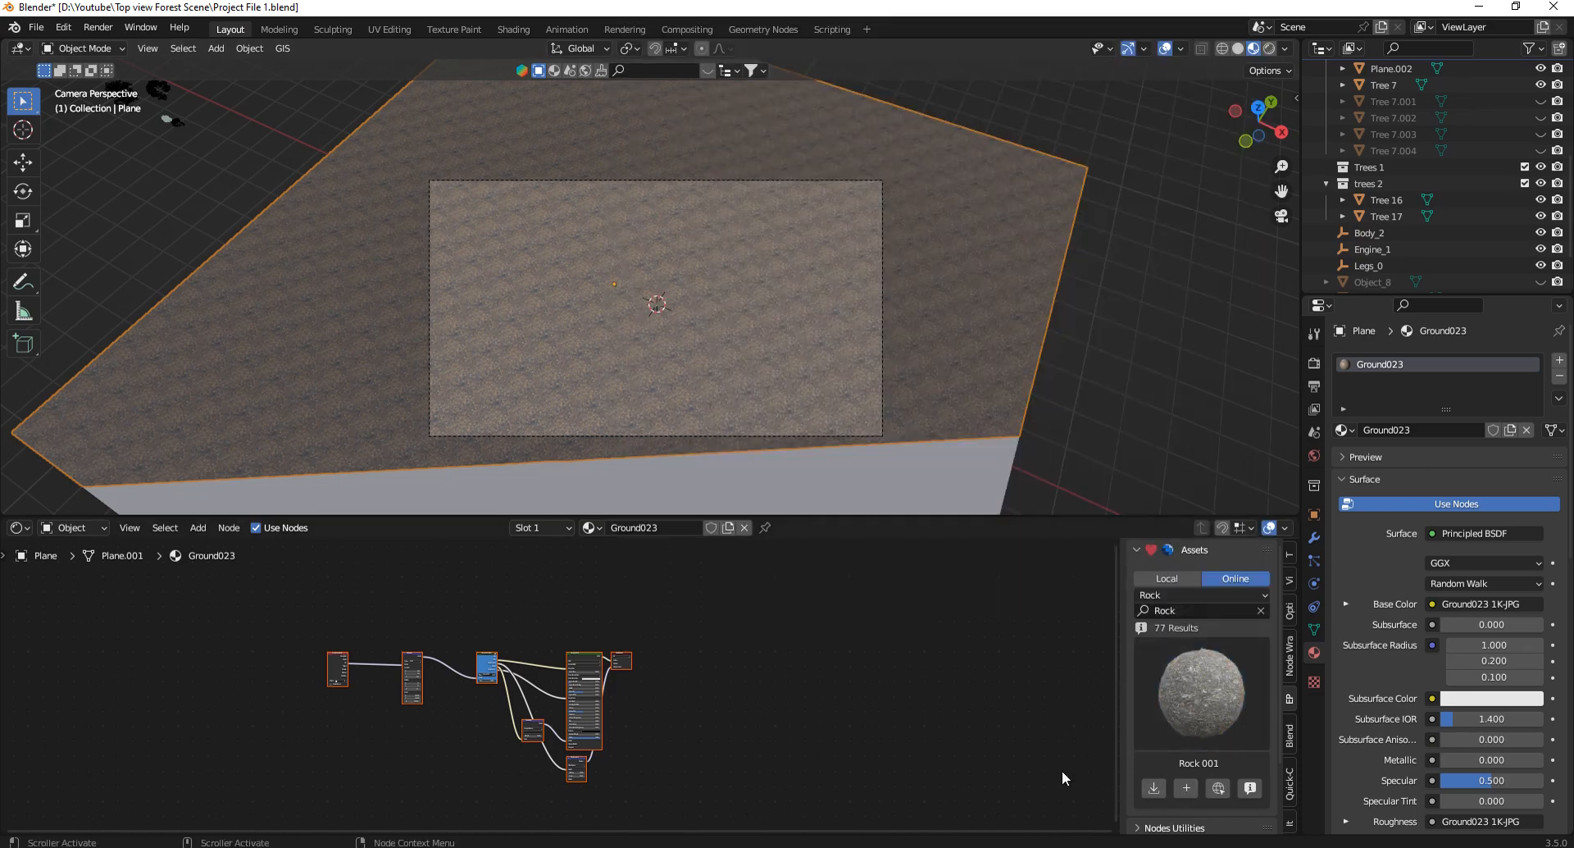
left_click(1186, 787)
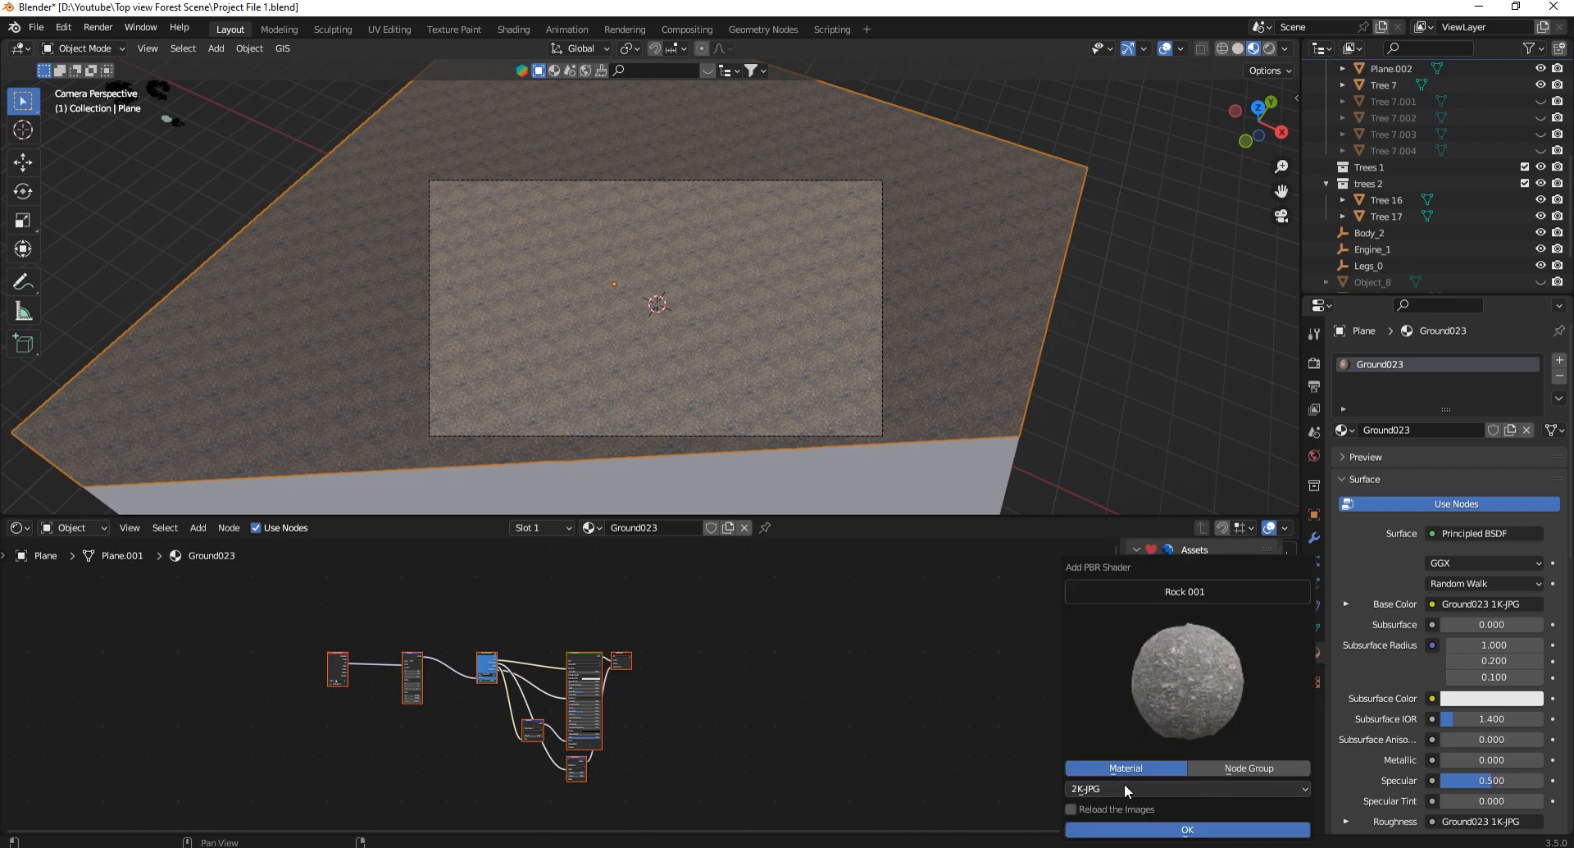
left_click(1245, 771)
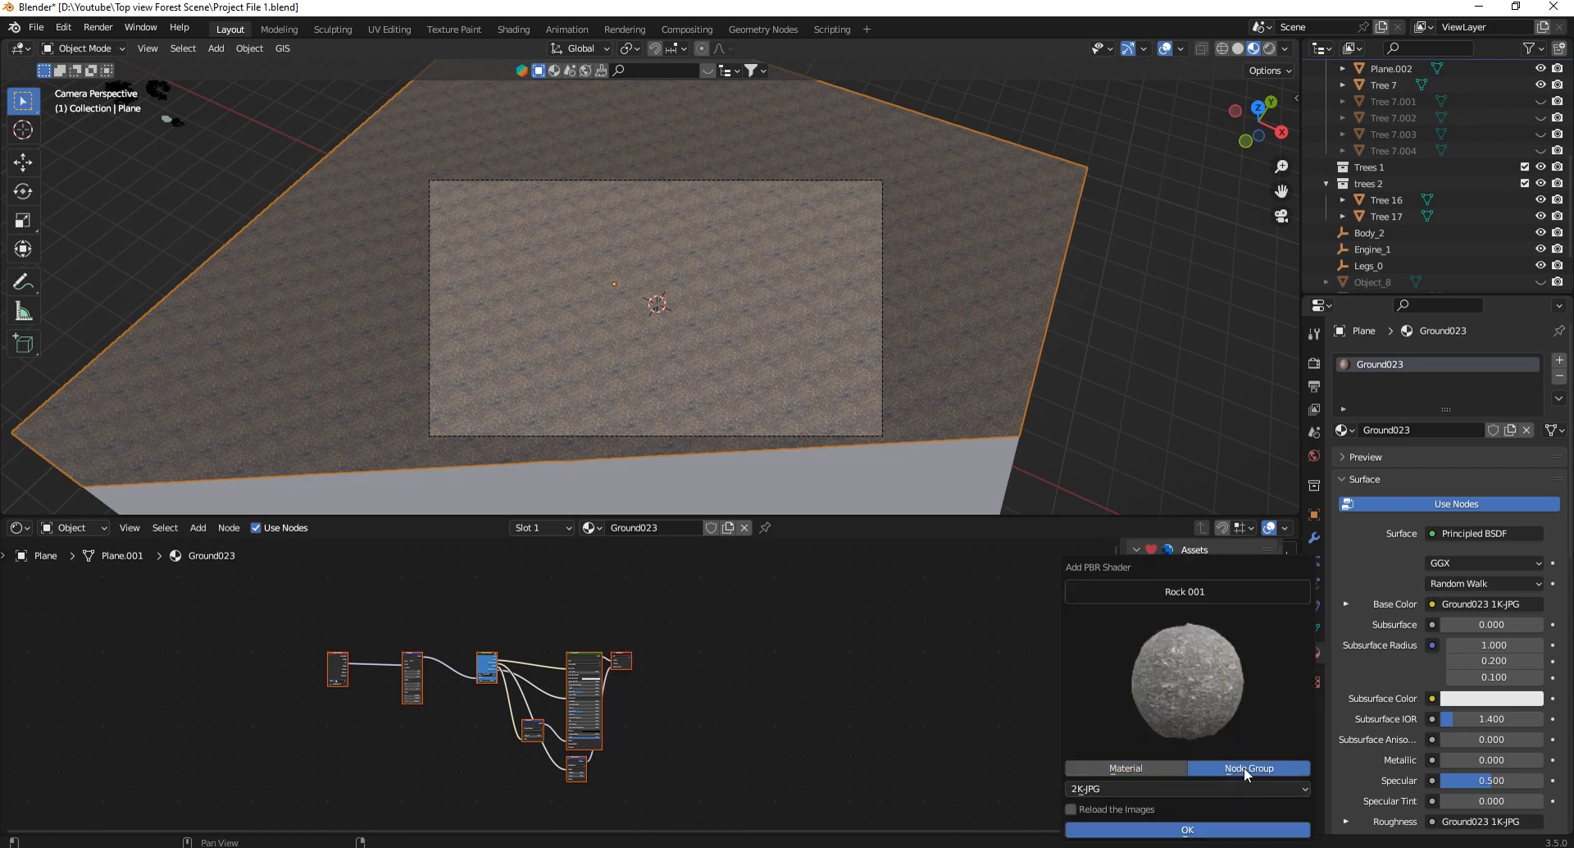
left_click(1145, 824)
scroll(520, 679, "up", 3)
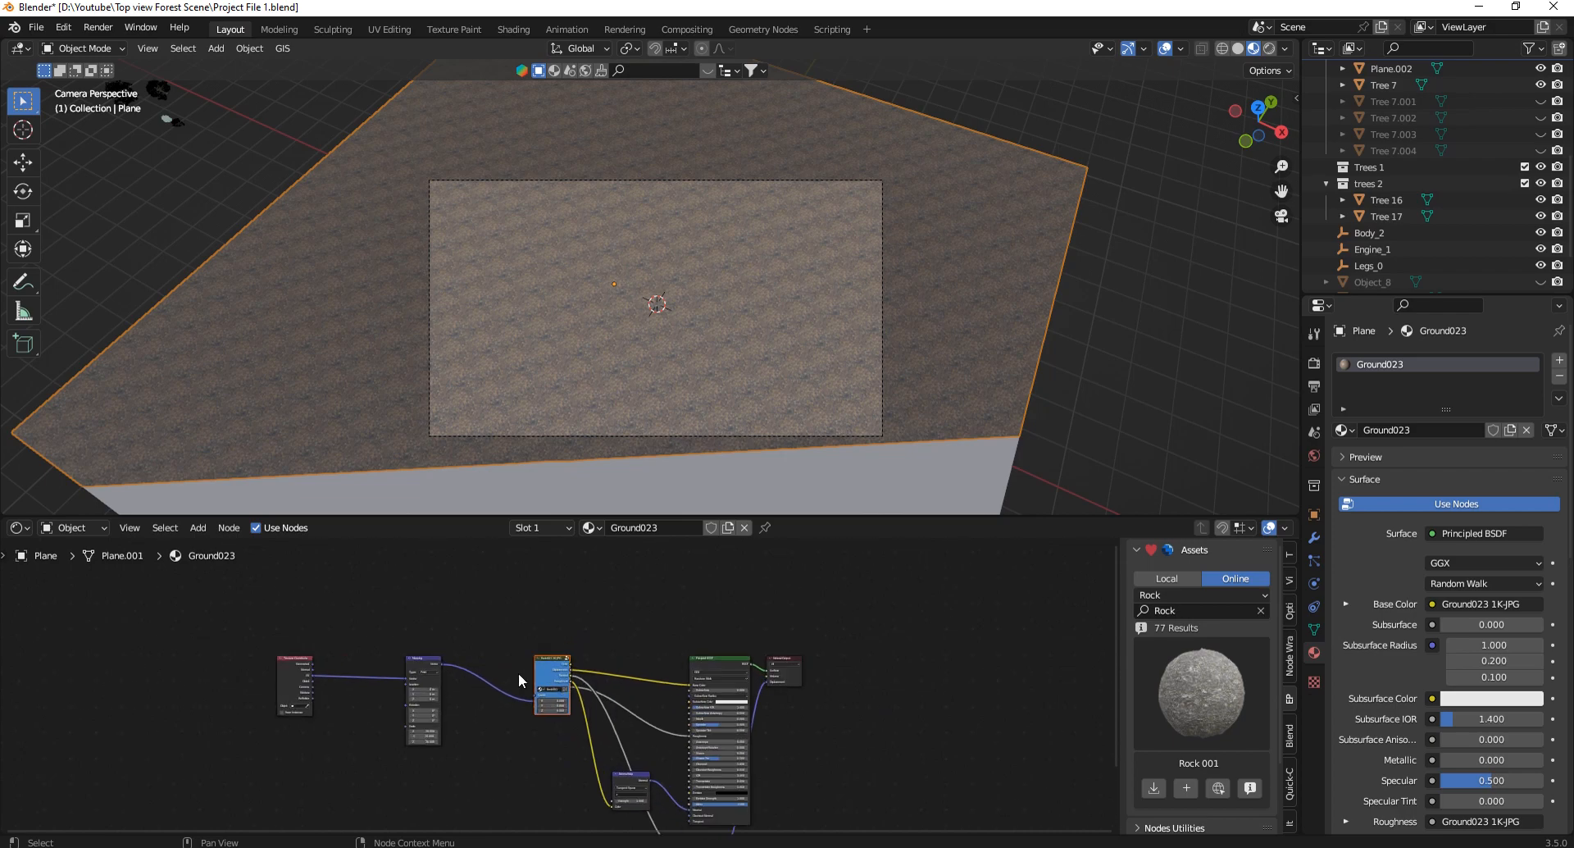
Move the Rock001 node group well above the Ground023 node chain.
key("g")
left_click(527, 583)
middle_click_drag(708, 648, 794, 698)
scroll(794, 699, "down", 3)
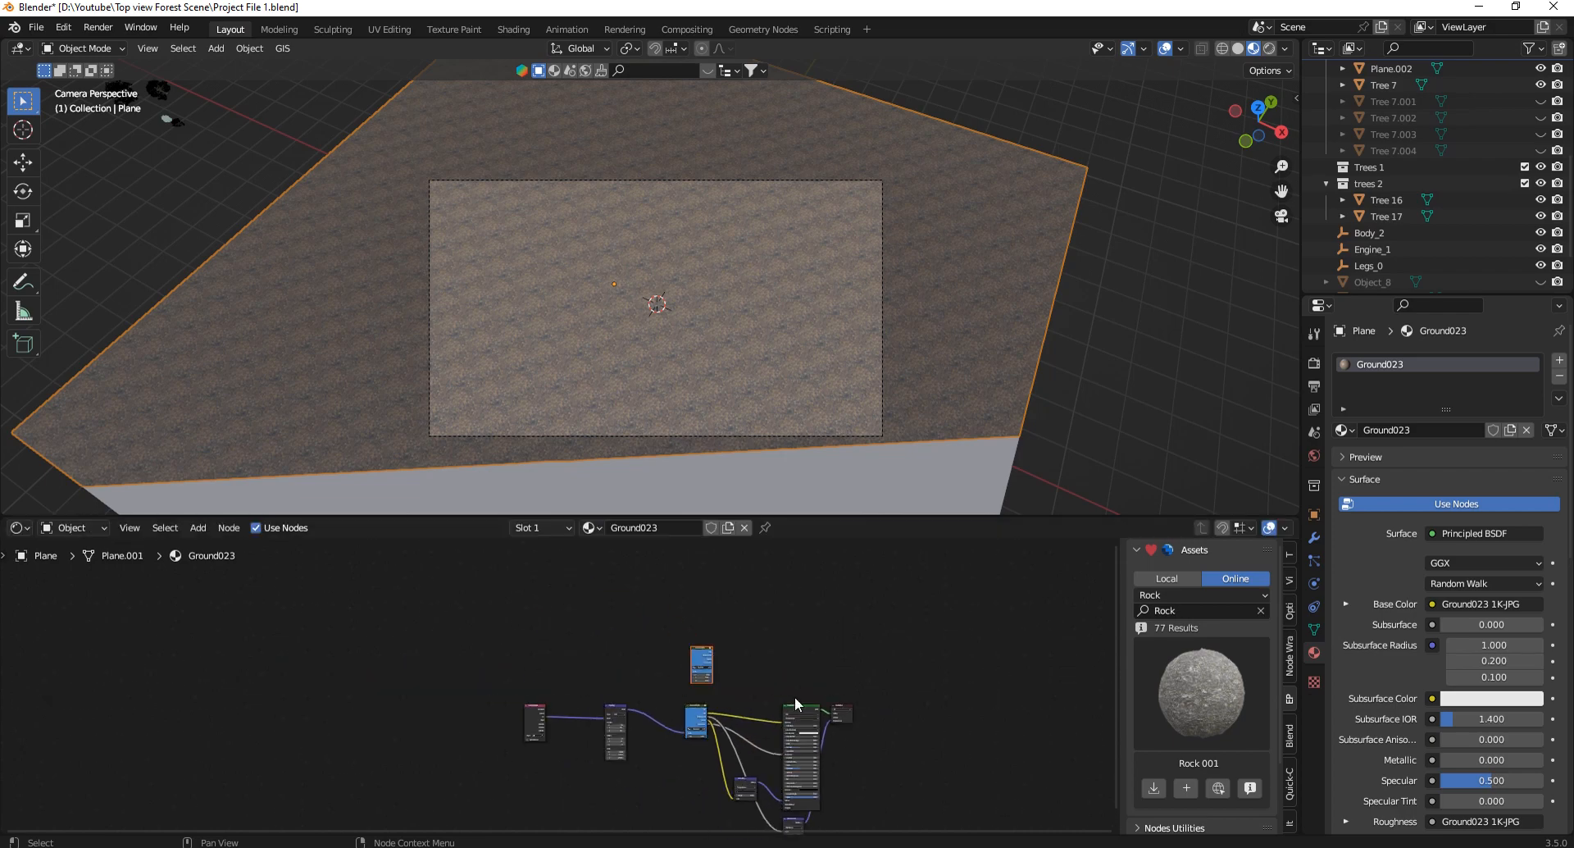
scroll(729, 647, "up", 3)
key("g")
left_click(729, 594)
scroll(770, 630, "down", 3)
scroll(869, 718, "up", 3)
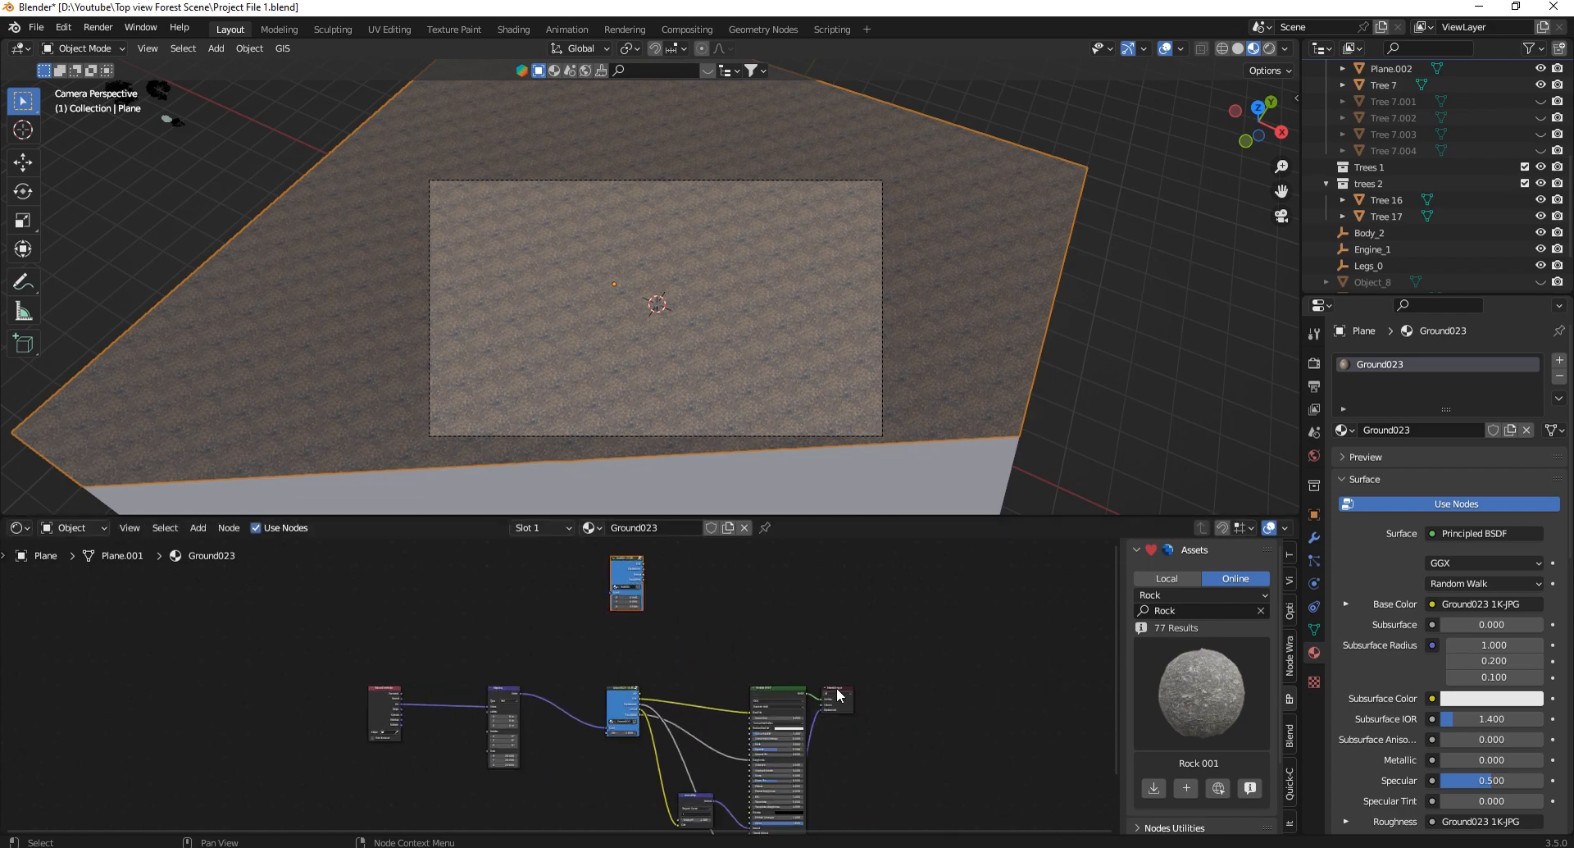
Move the Material Output node far away from the shader nodes to make room for mixing.
left_click(836, 687)
scroll(647, 637, "down", 4)
key("g")
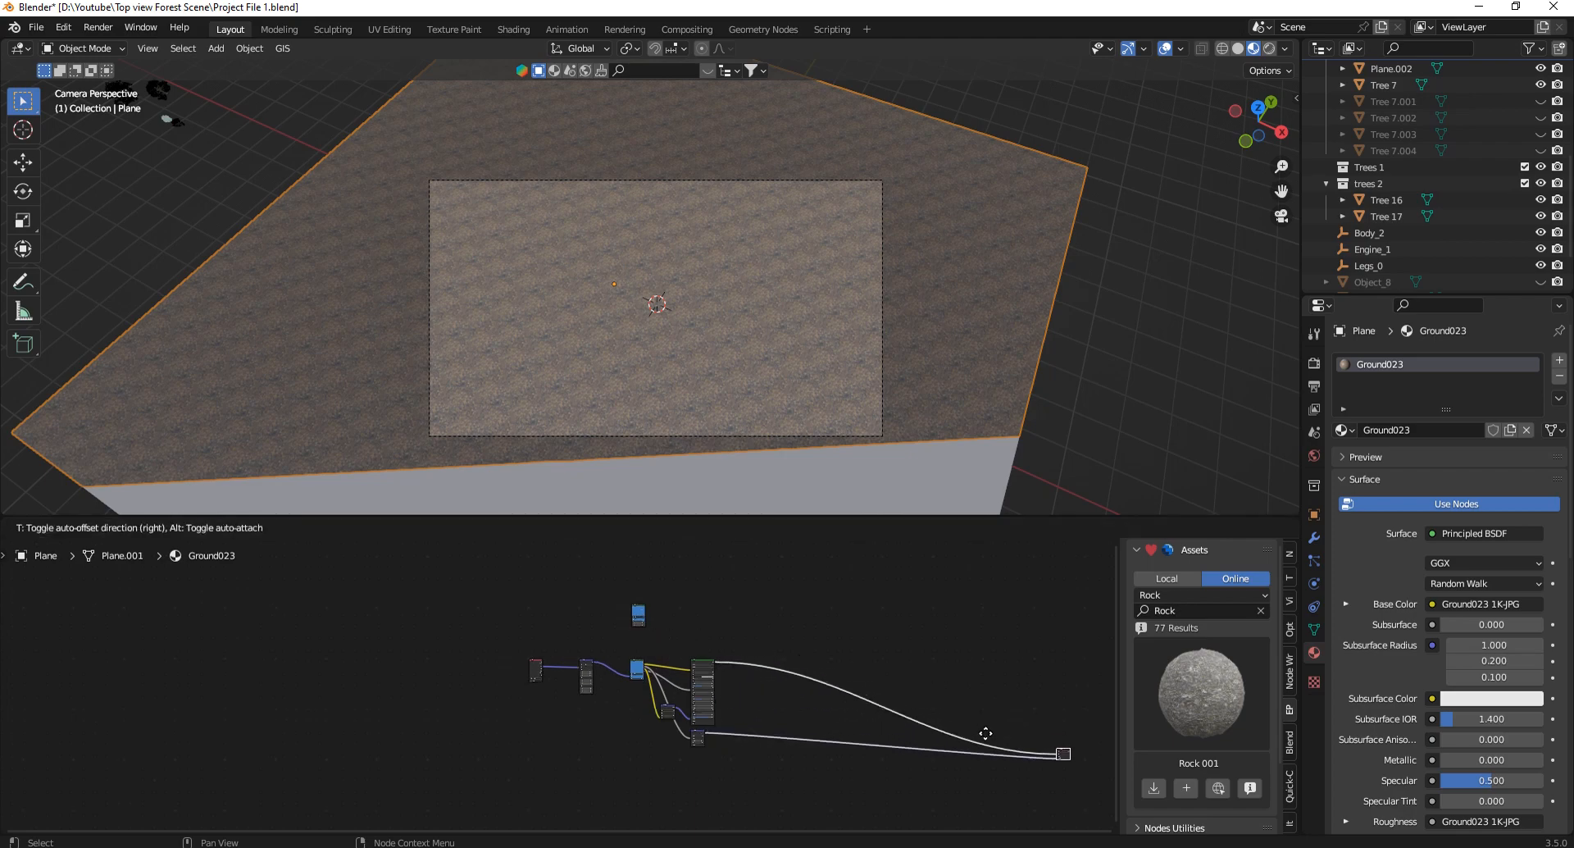
left_click(985, 733)
Duplicate the Texture Coordinate and Mapping nodes beside Rock001 and connect the copied Mapping node's Vector to Rock001's Coord input.
scroll(659, 709, "up", 6)
left_click_drag(596, 661, 442, 742)
scroll(645, 717, "down", 2)
key("shift+d")
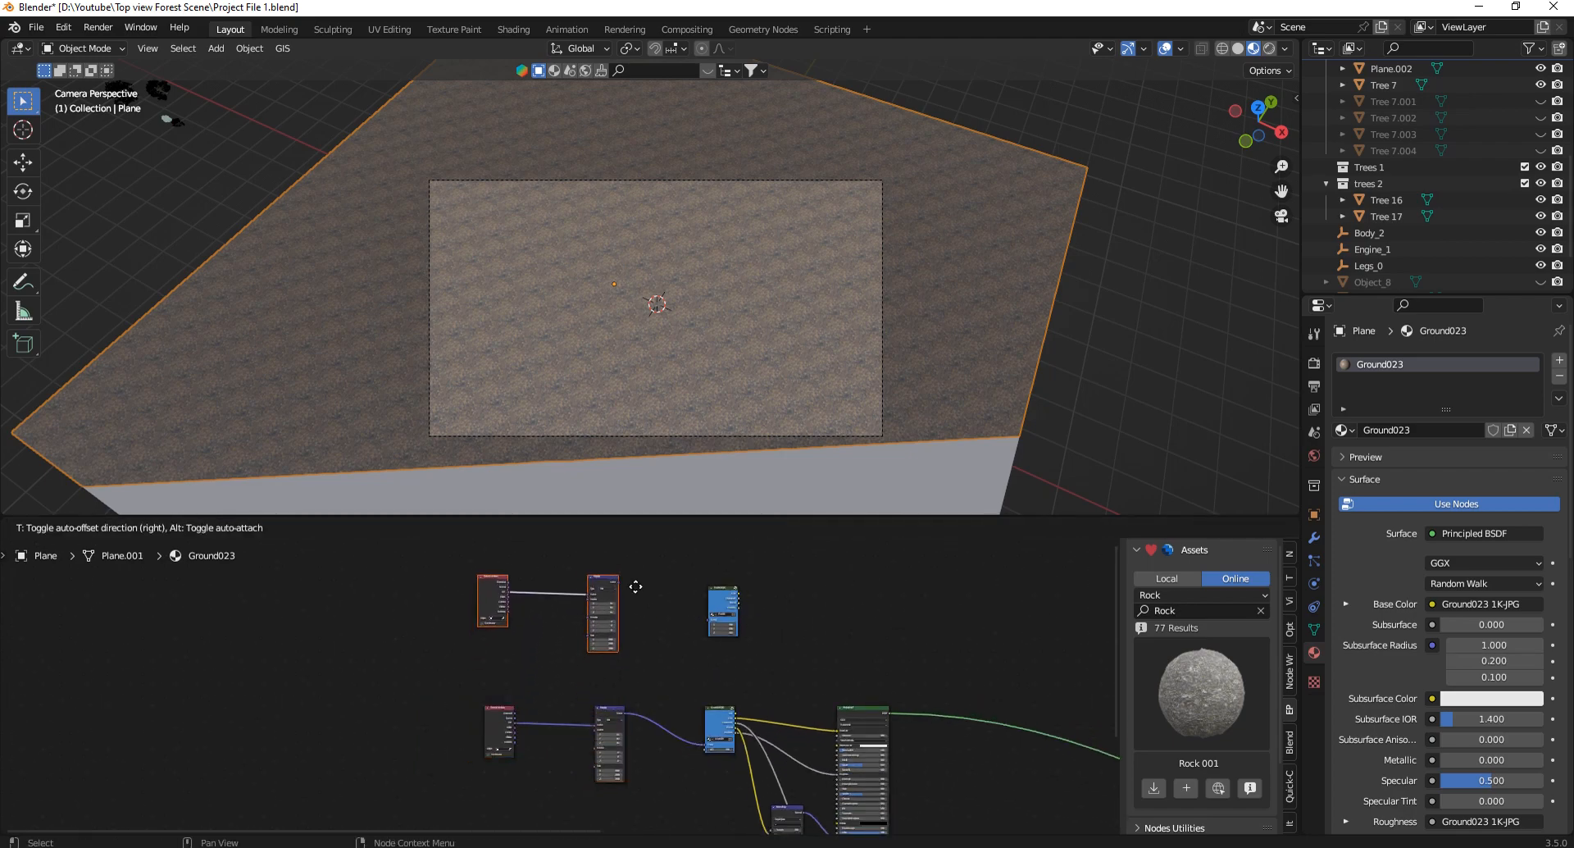
scroll(623, 583, "up", 4)
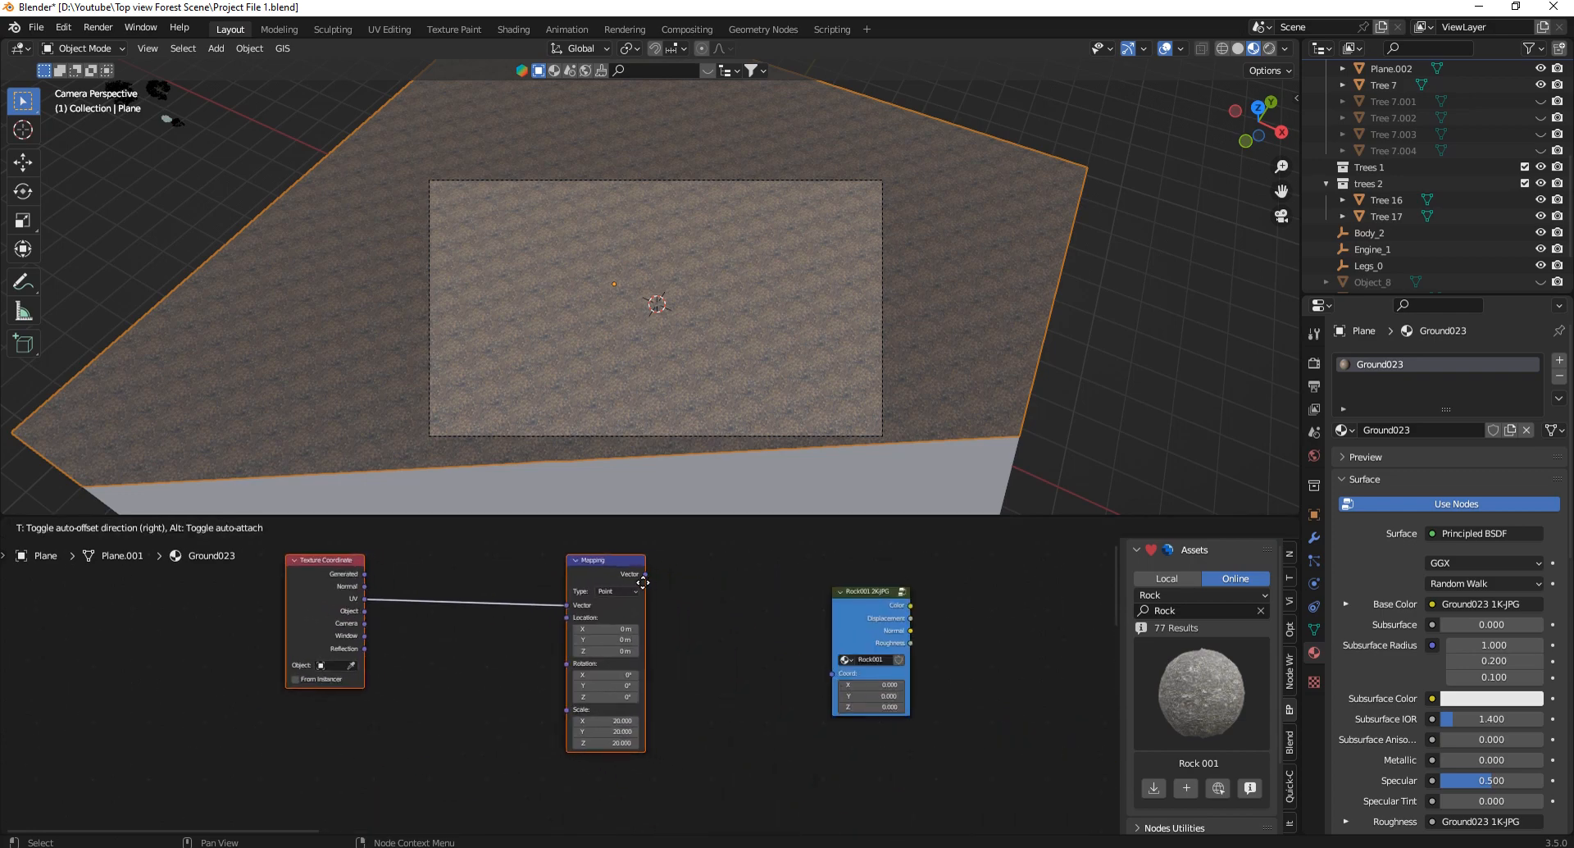
left_click(643, 582)
left_click_drag(646, 574, 831, 673)
scroll(514, 597, "down", 3)
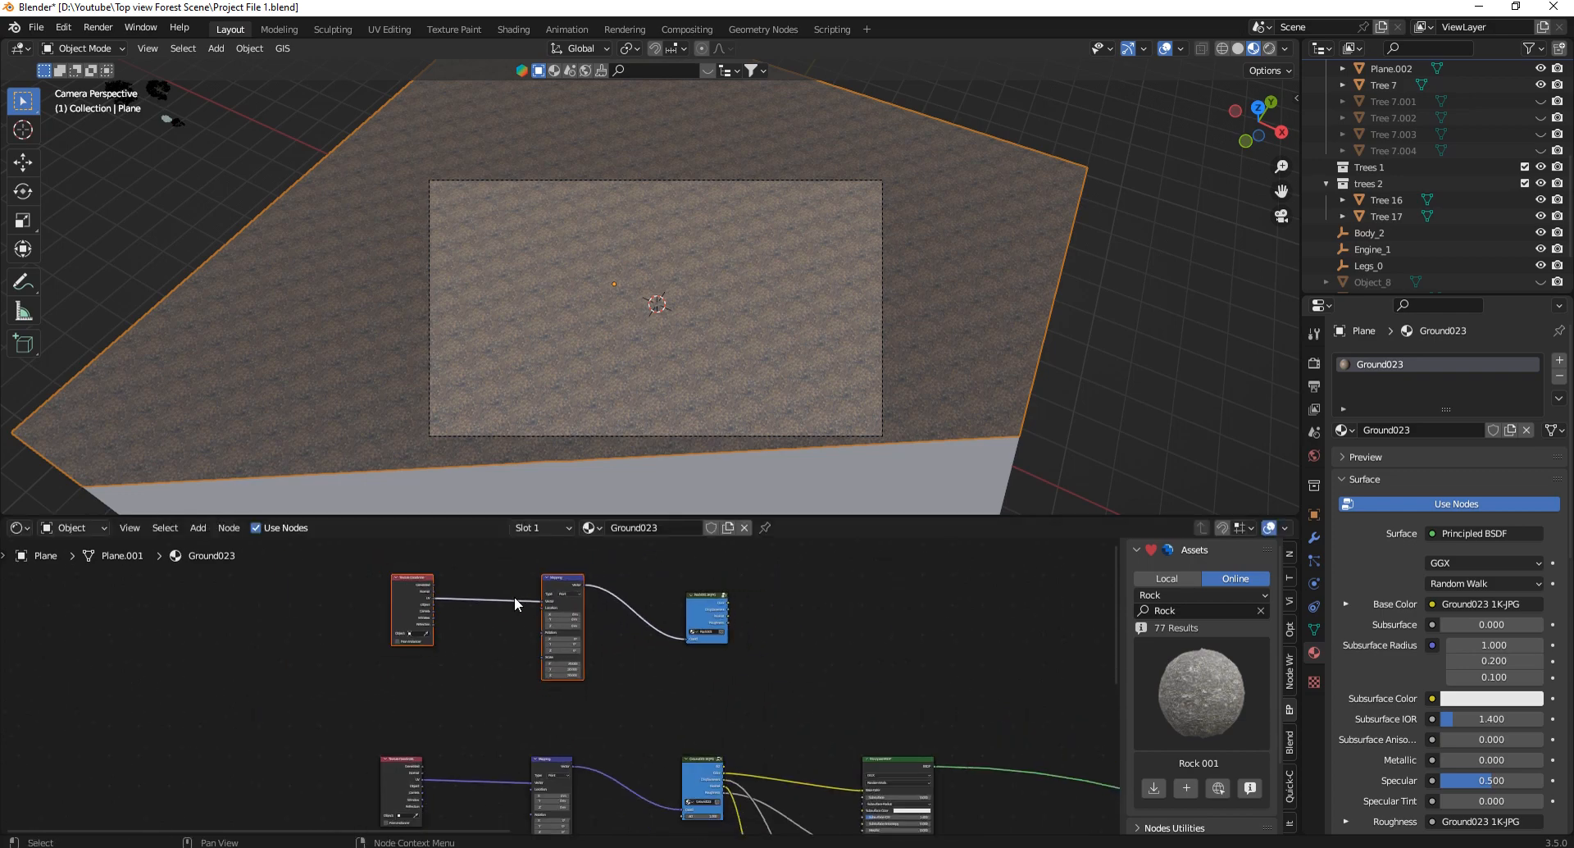
Duplicate the Principled BSDF node and place the copy next to the Rock001 nodes.
scroll(514, 597, "down", 7)
scroll(741, 710, "up", 4)
left_click(745, 696)
scroll(745, 696, "down", 6)
key("shift+d")
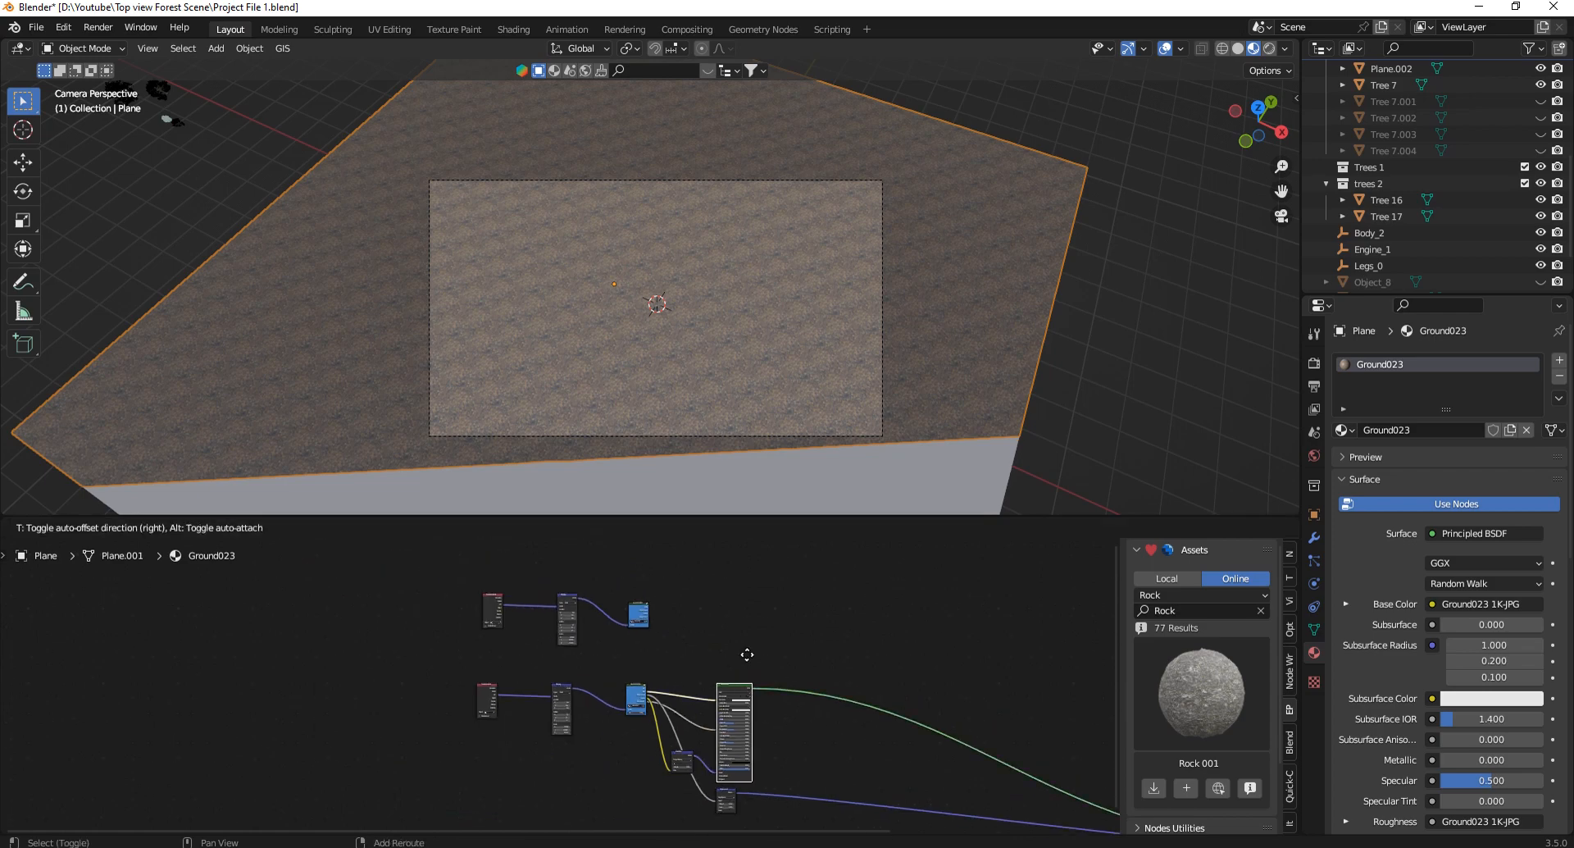
left_click(759, 595)
scroll(723, 746, "up", 1)
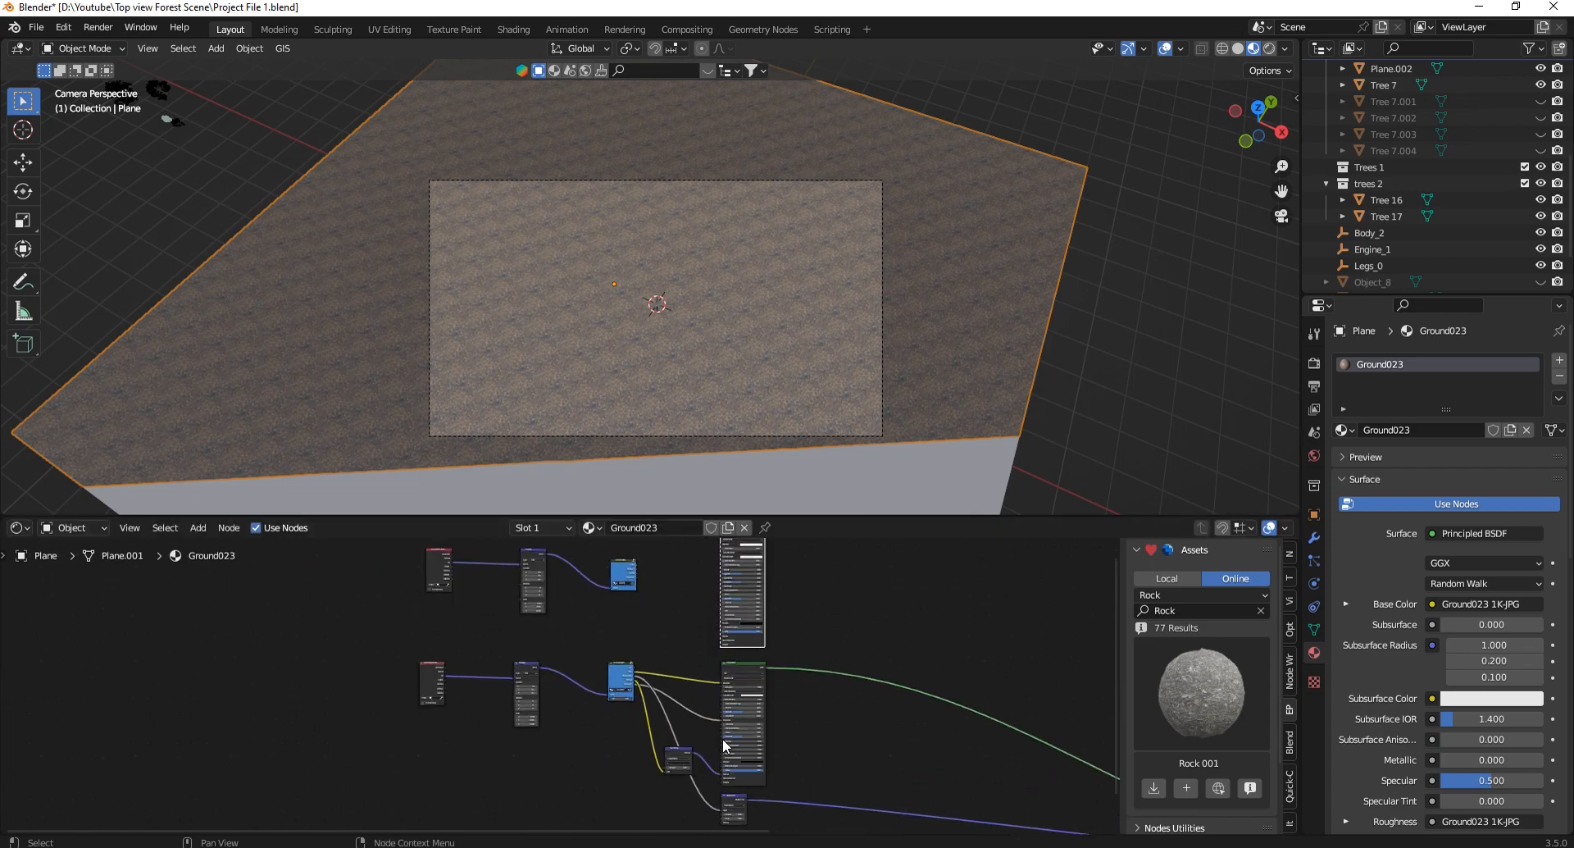
Duplicate the Normal Map node and place the copy between Rock001 and its Principled BSDF.
left_click(681, 746)
key("shift+d")
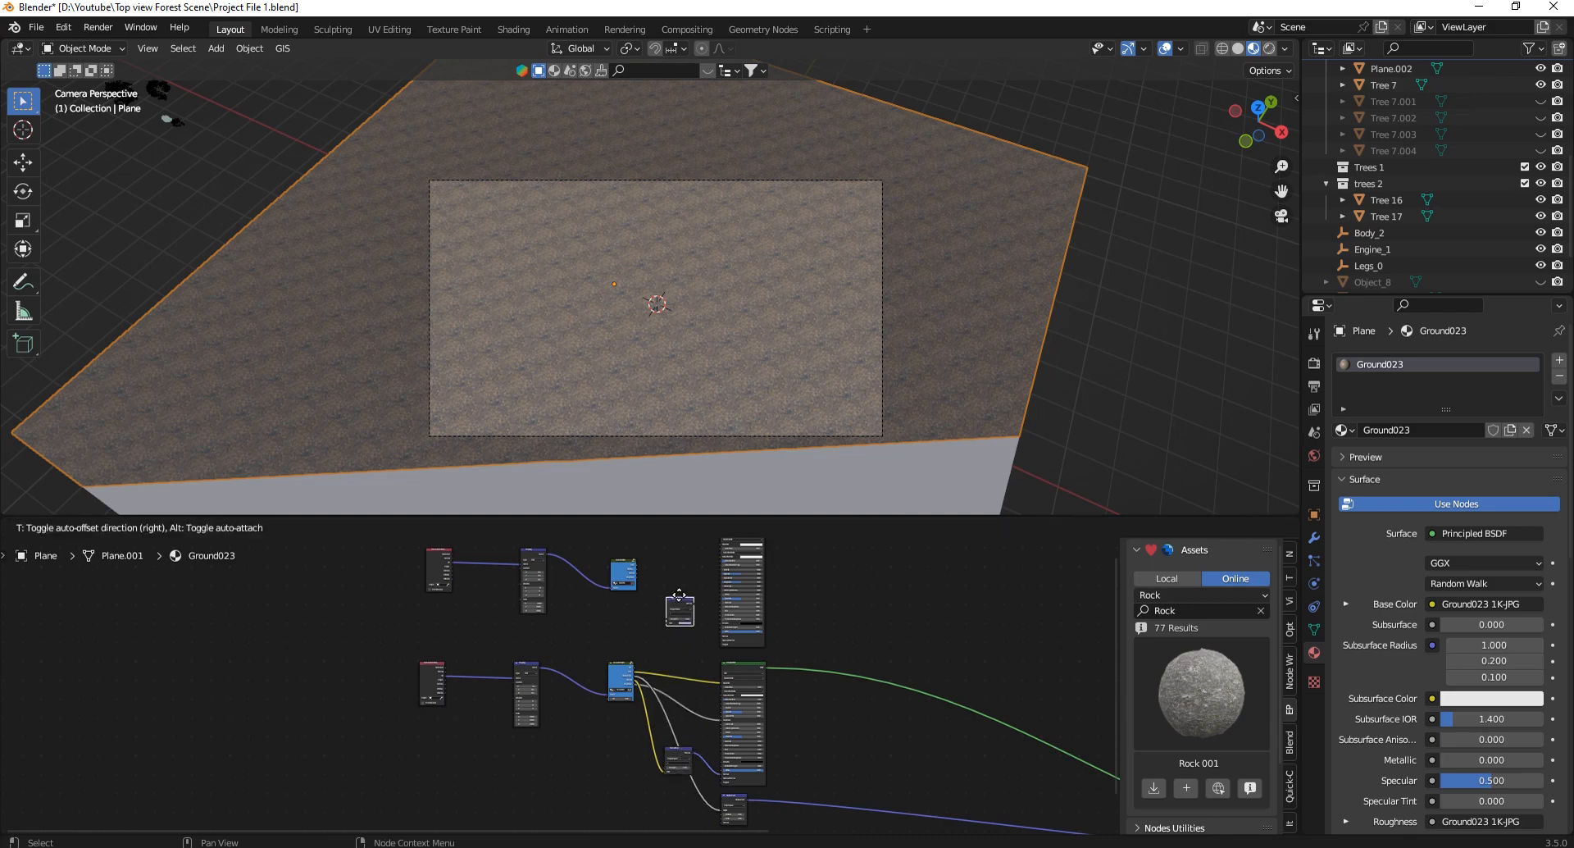
left_click(684, 585)
scroll(689, 607, "up", 5)
key("g")
left_click(694, 643)
scroll(703, 633, "up", 6)
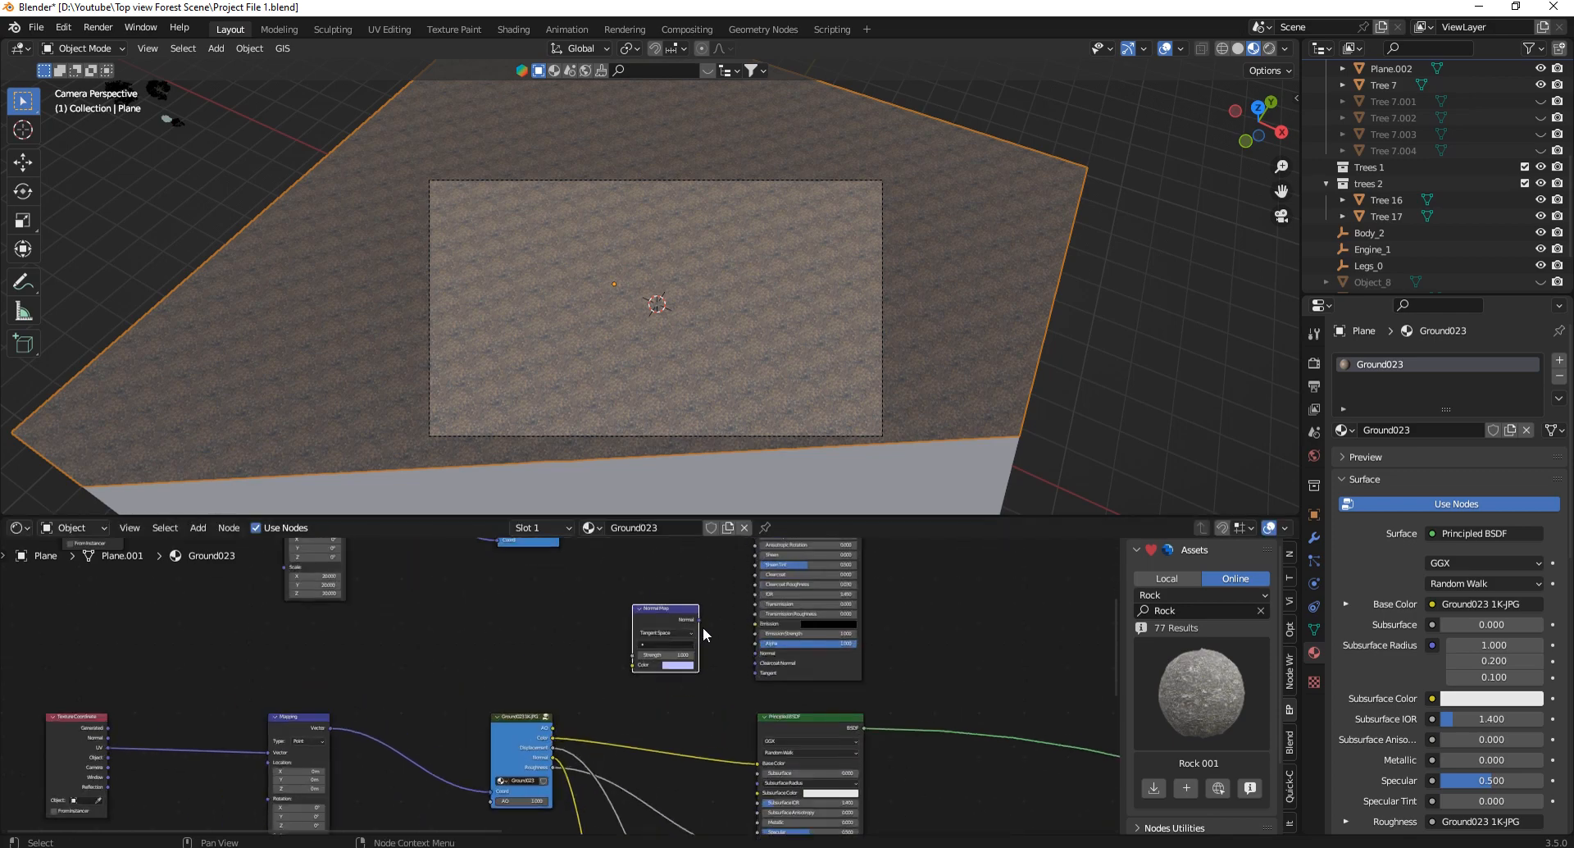
Connect Rock001's Normal output through the copied Normal Map node to the Normal input of the rock Principled BSDF.
left_click_drag(701, 623, 765, 659)
scroll(646, 632, "down", 2)
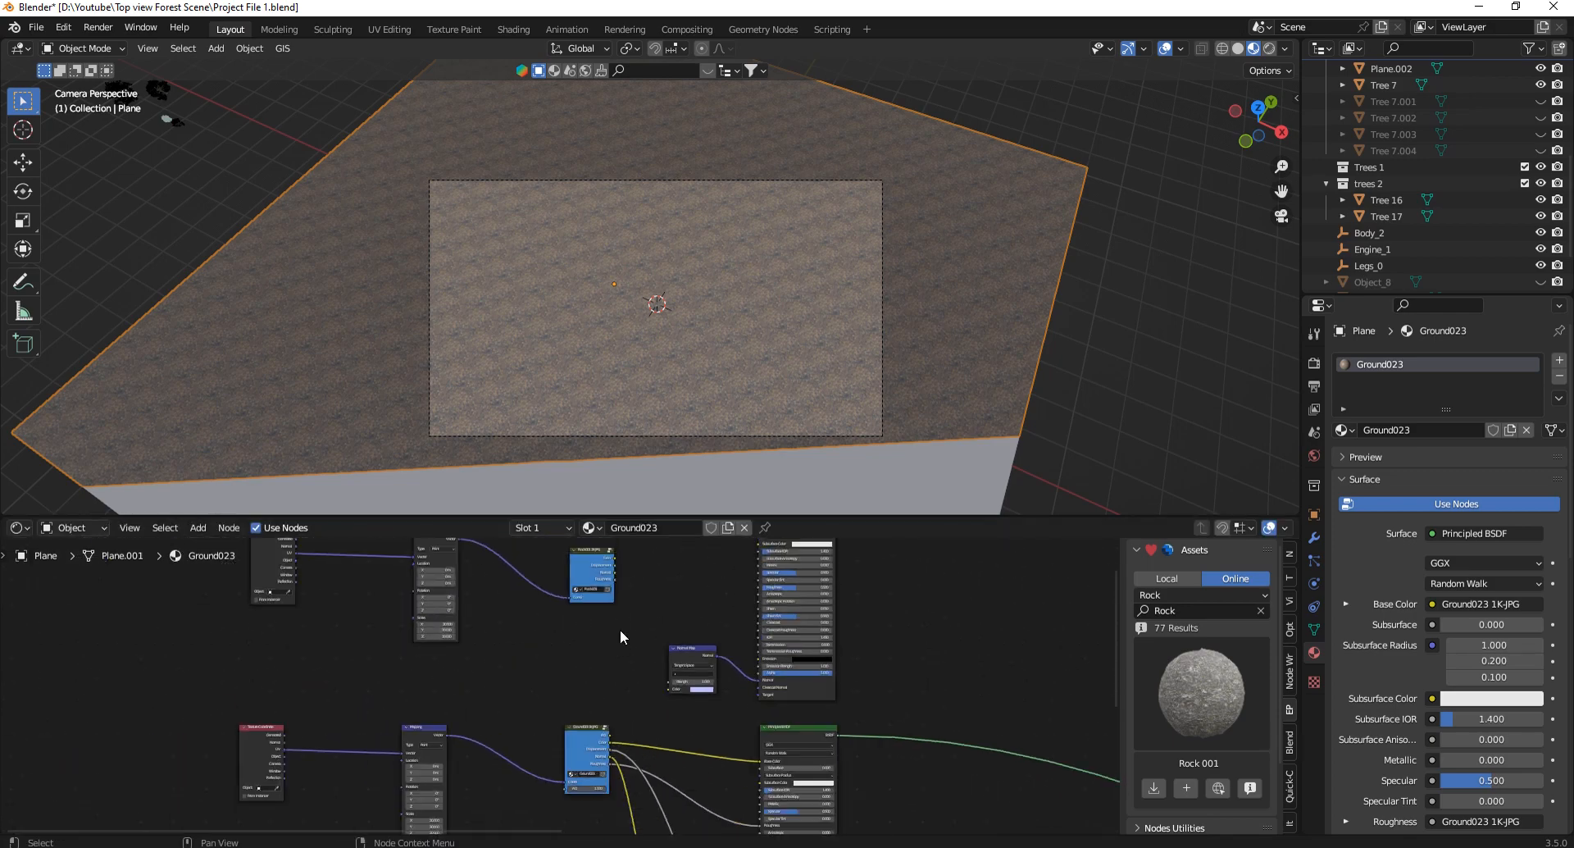
scroll(617, 564, "up", 2)
left_click_drag(617, 571, 700, 761)
scroll(646, 577, "up", 2)
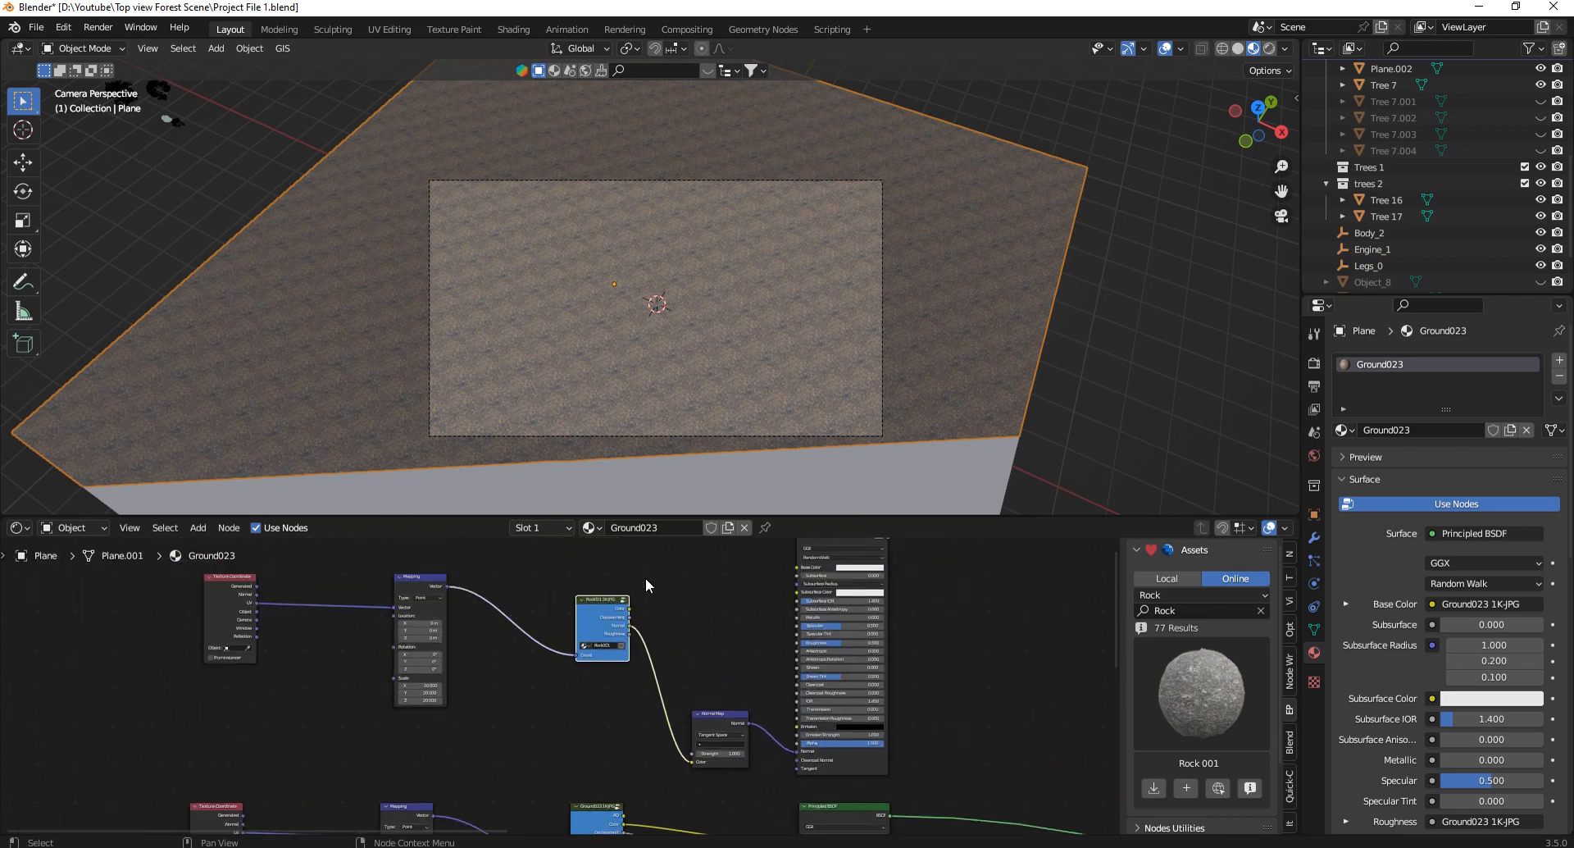
Connect Rock001's Color and Roughness outputs to the Base Color and Roughness inputs of the rock Principled BSDF.
left_click_drag(623, 621, 978, 636)
scroll(721, 566, "down", 2)
scroll(668, 723, "up", 2)
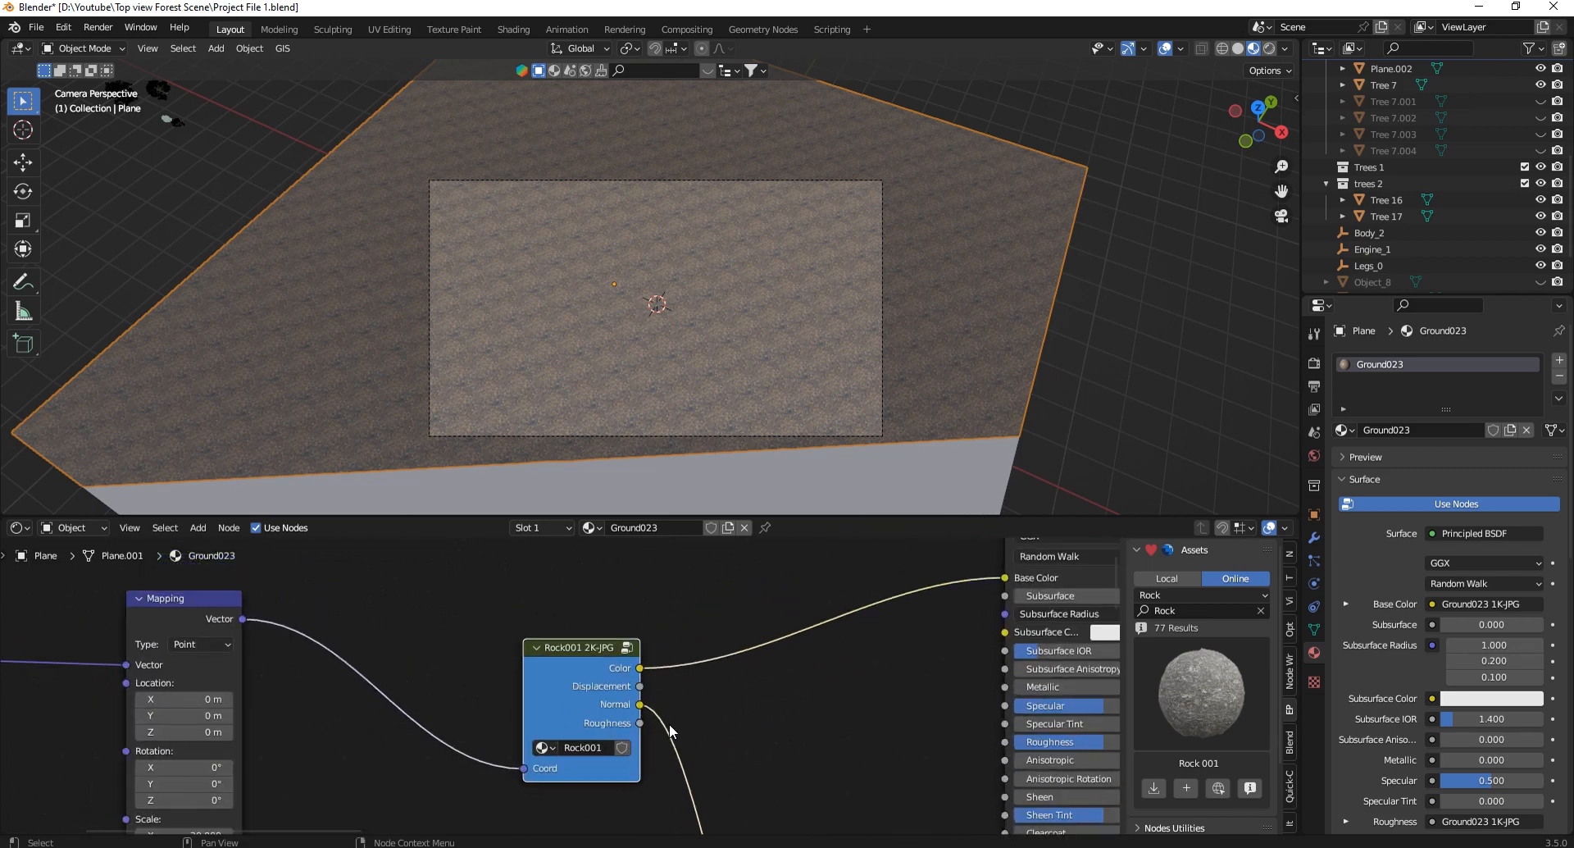
scroll(593, 691, "down", 1)
scroll(594, 689, "up", 1)
left_click_drag(612, 692, 950, 710)
scroll(599, 608, "down", 4)
scroll(599, 608, "down", 3)
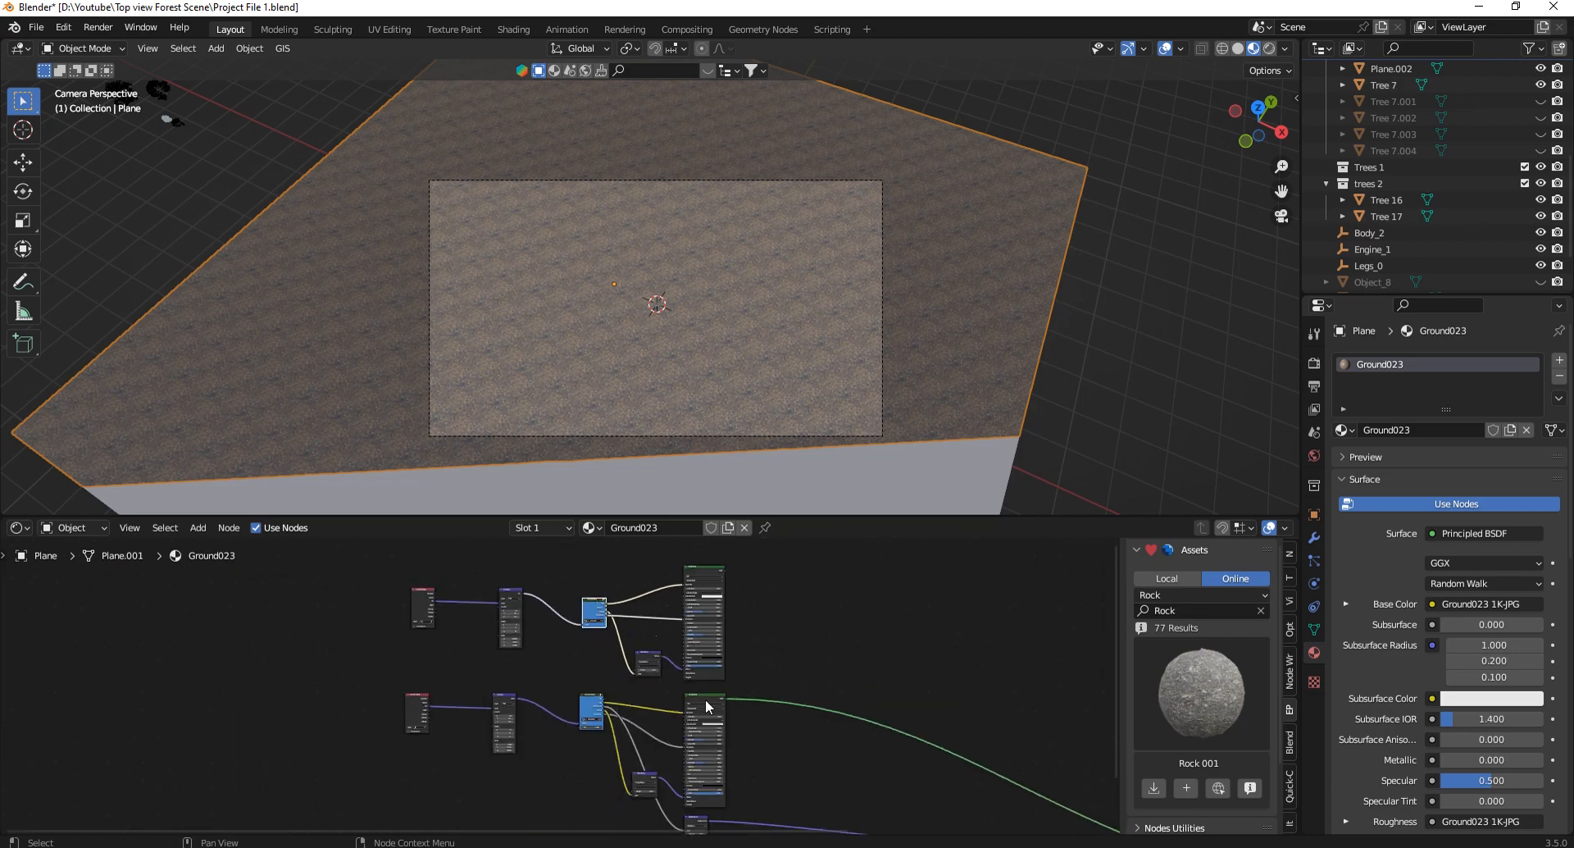
scroll(737, 611, "down", 3)
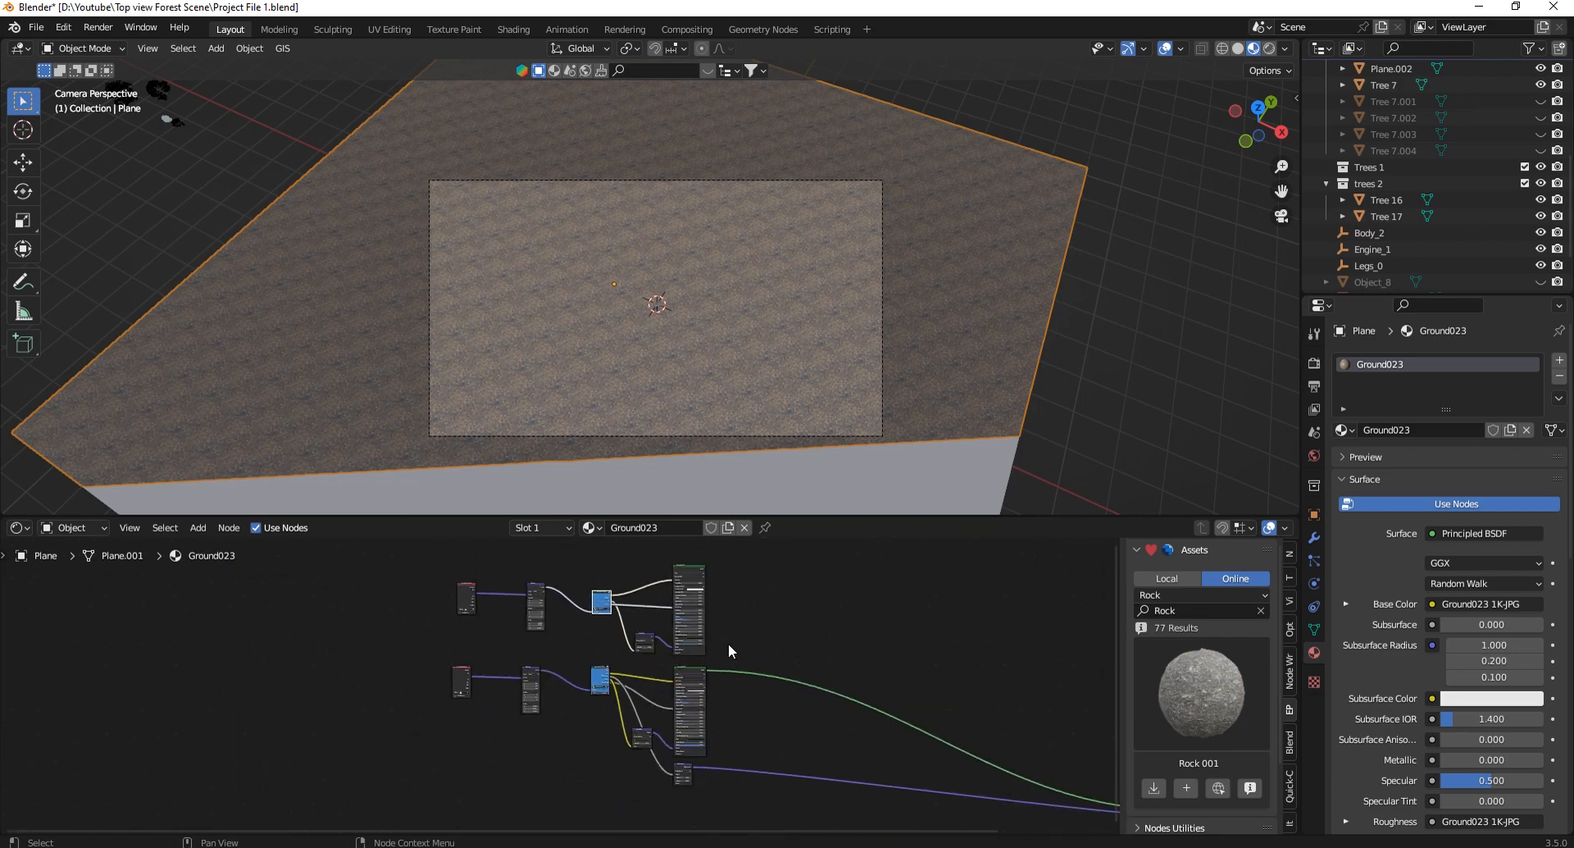
Add a Musgrave Texture node above the rock and ground shader chains.
scroll(763, 672, "up", 2)
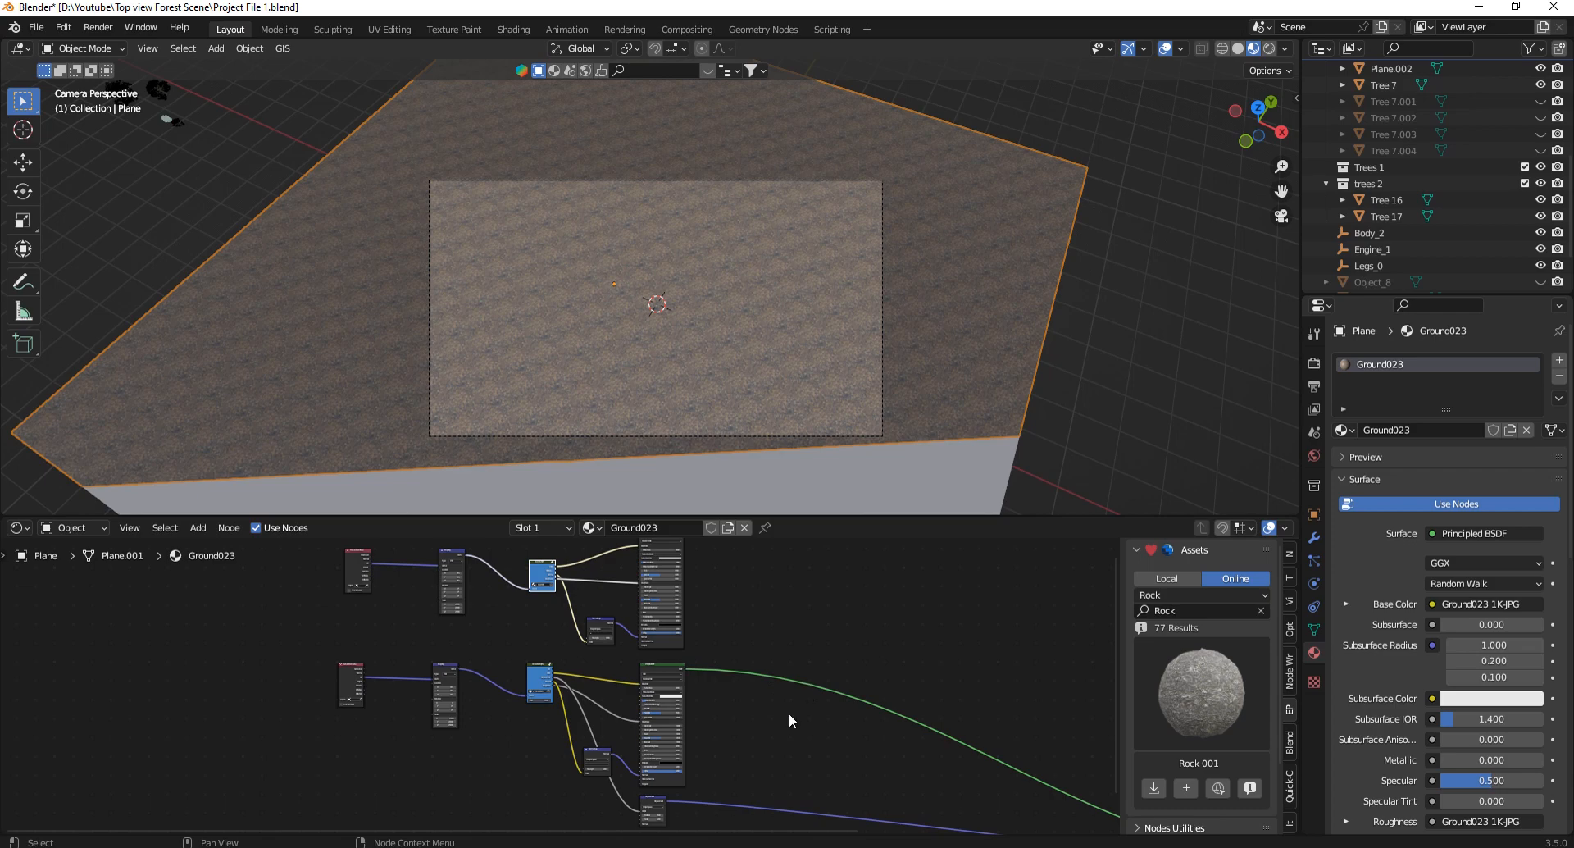
scroll(789, 712, "down", 2)
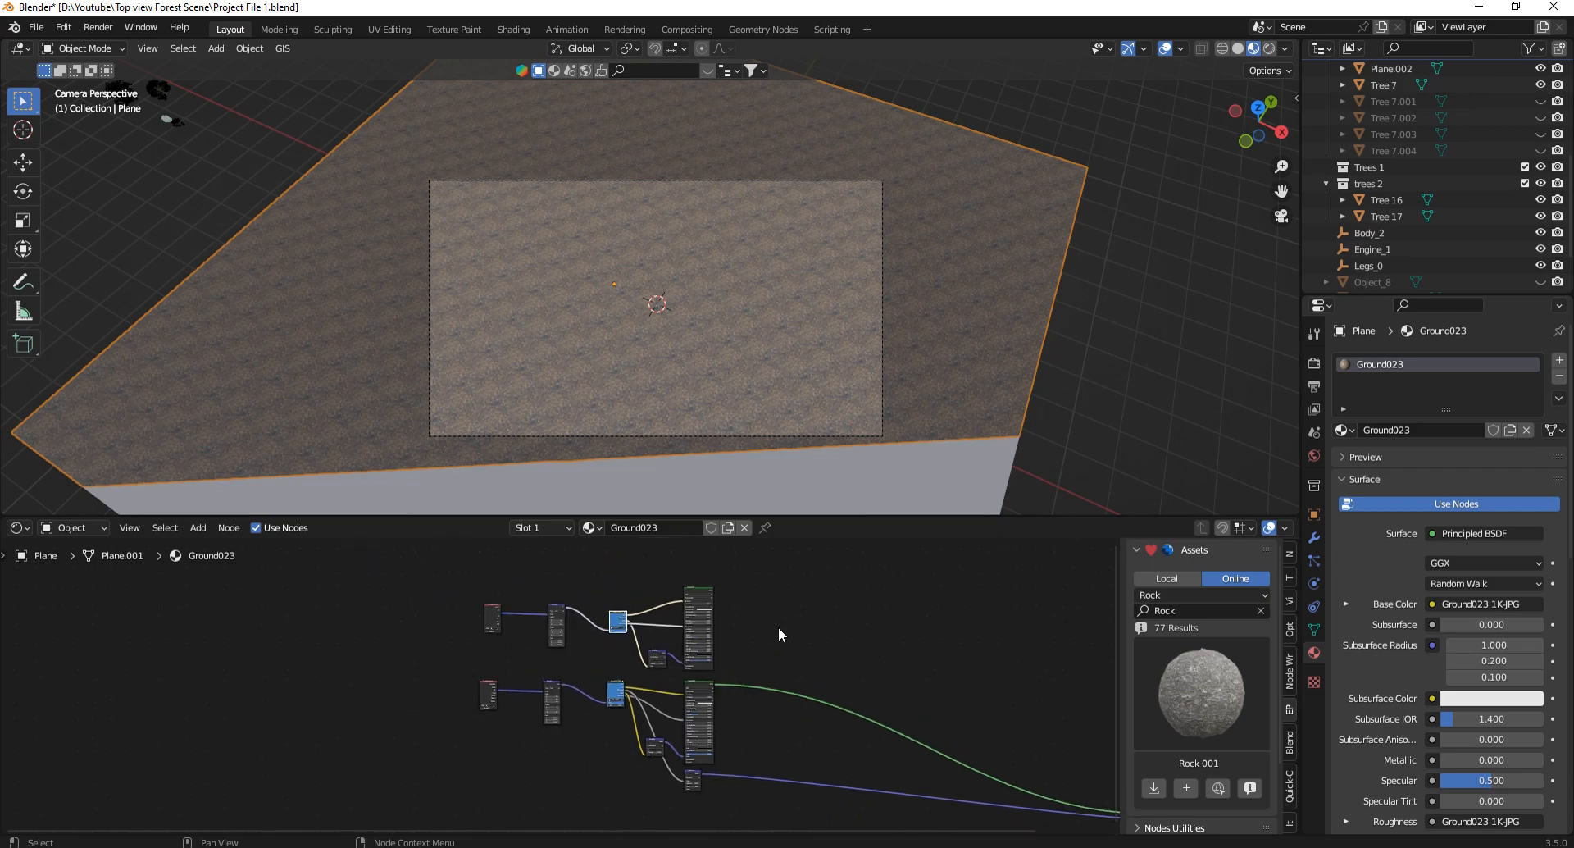
scroll(799, 617, "up", 3)
key("shift+a")
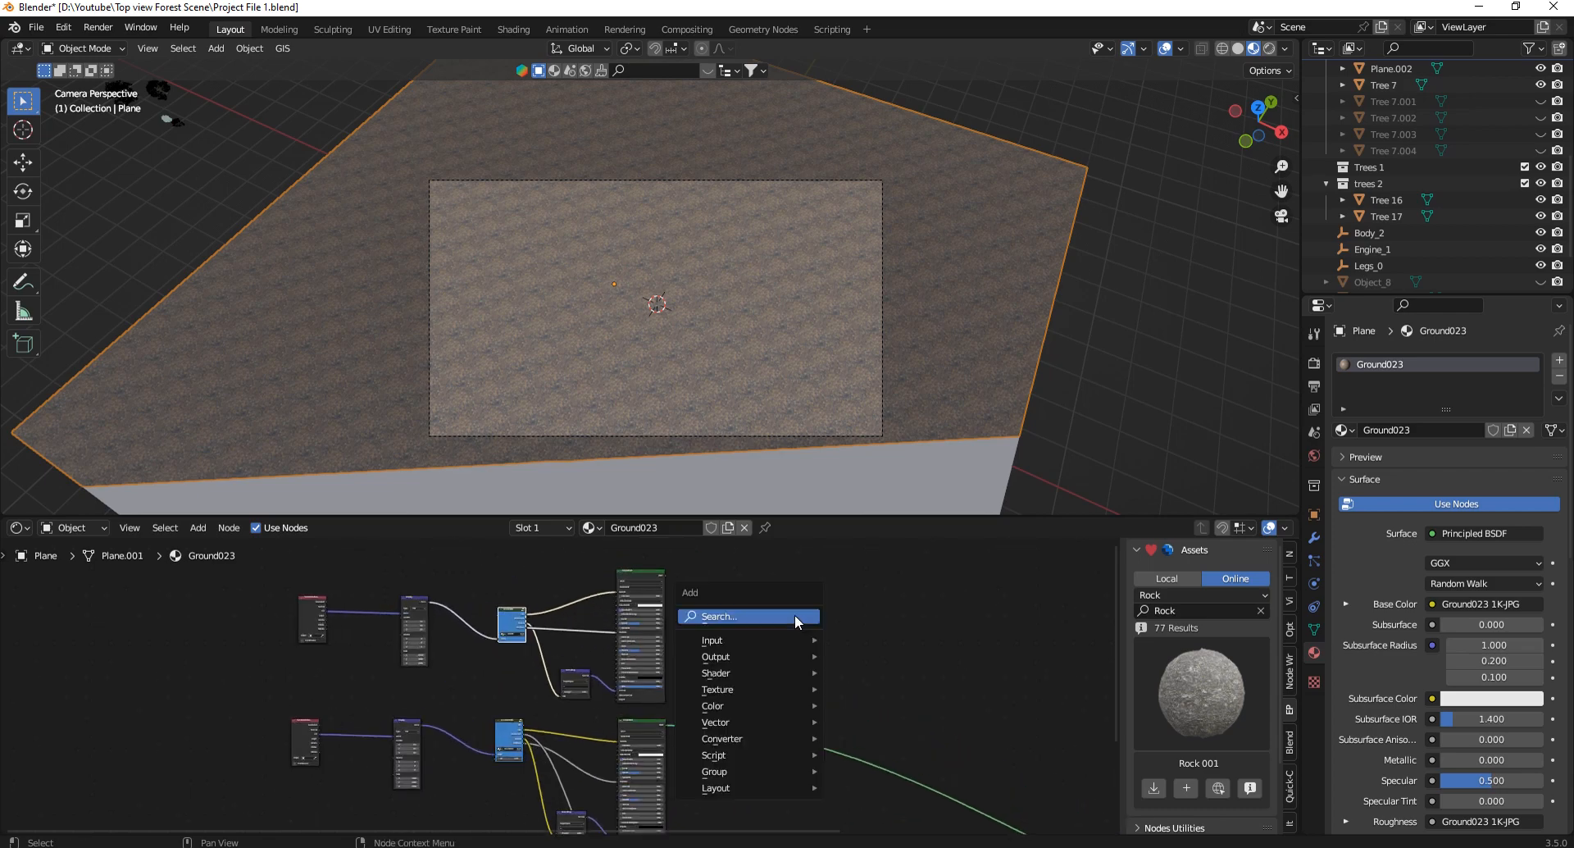
left_click(794, 615)
type("muz")
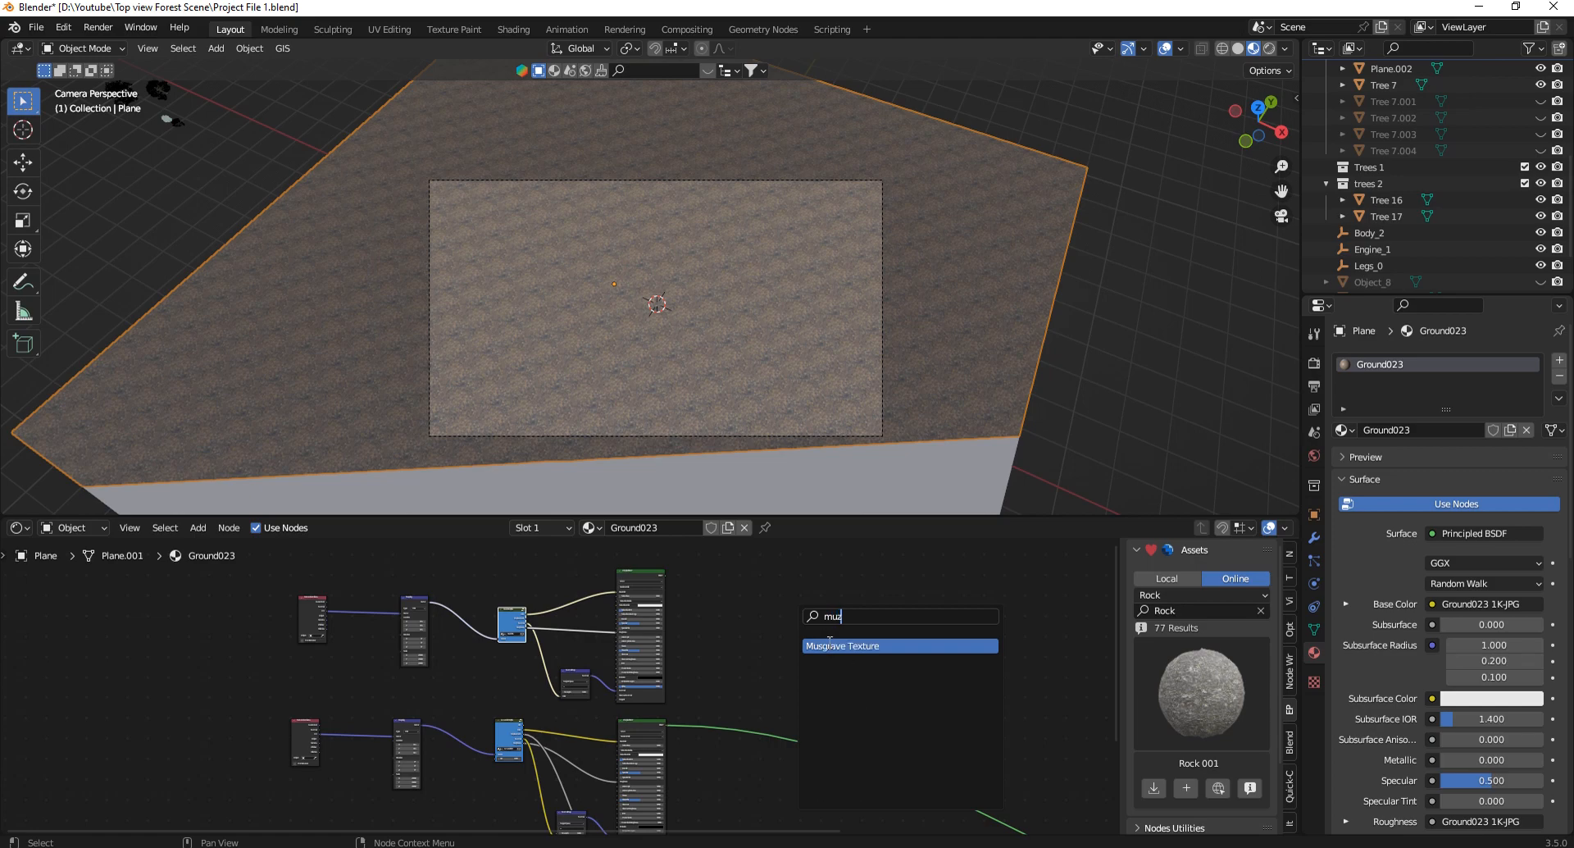
left_click(830, 645)
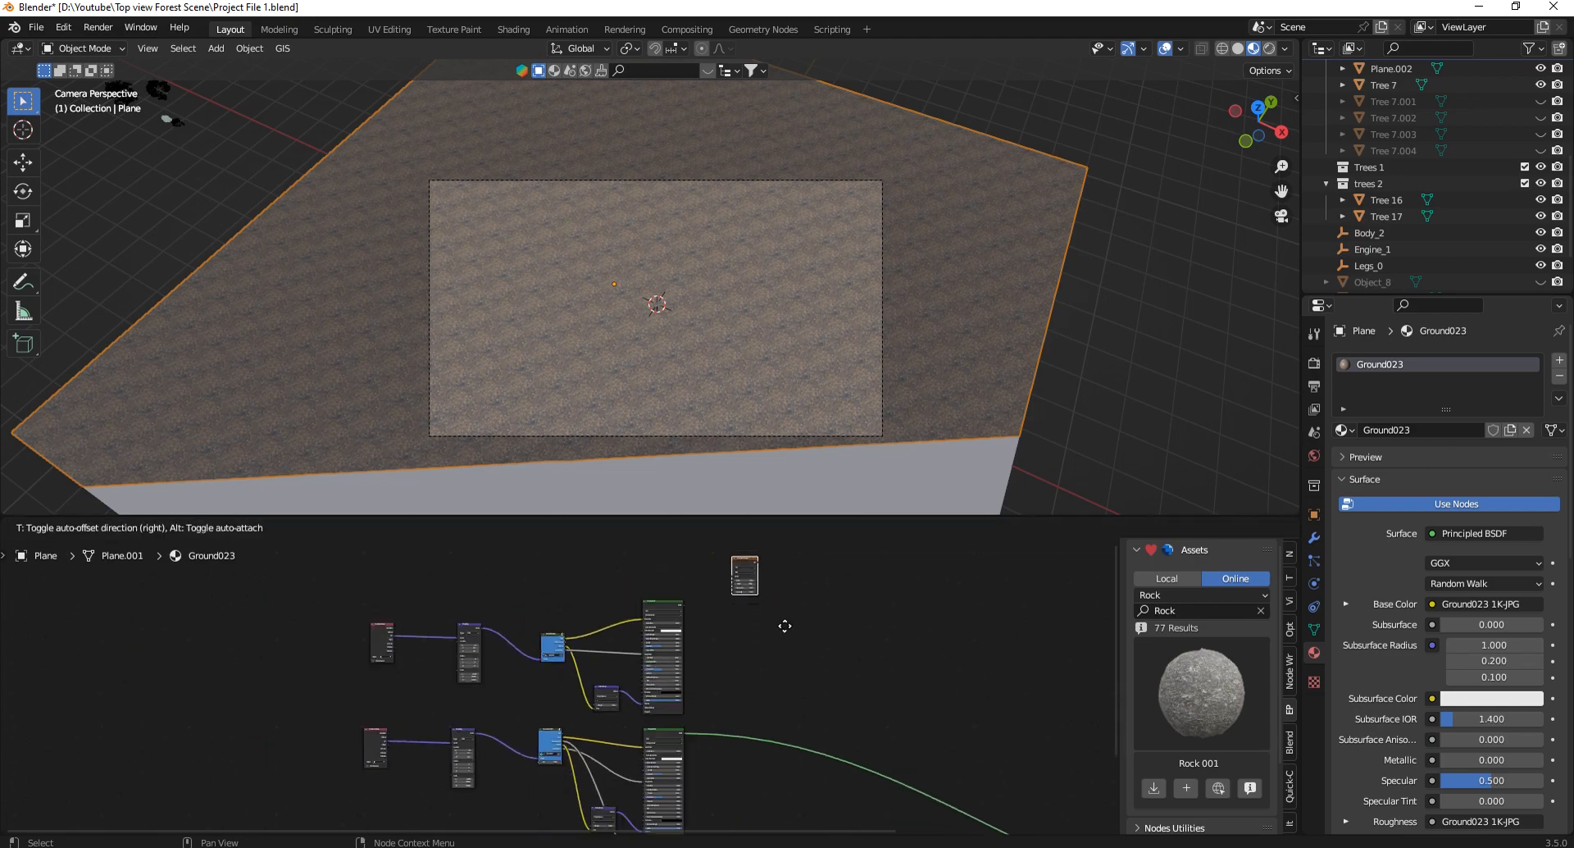
left_click(784, 626)
scroll(748, 558, "up", 4)
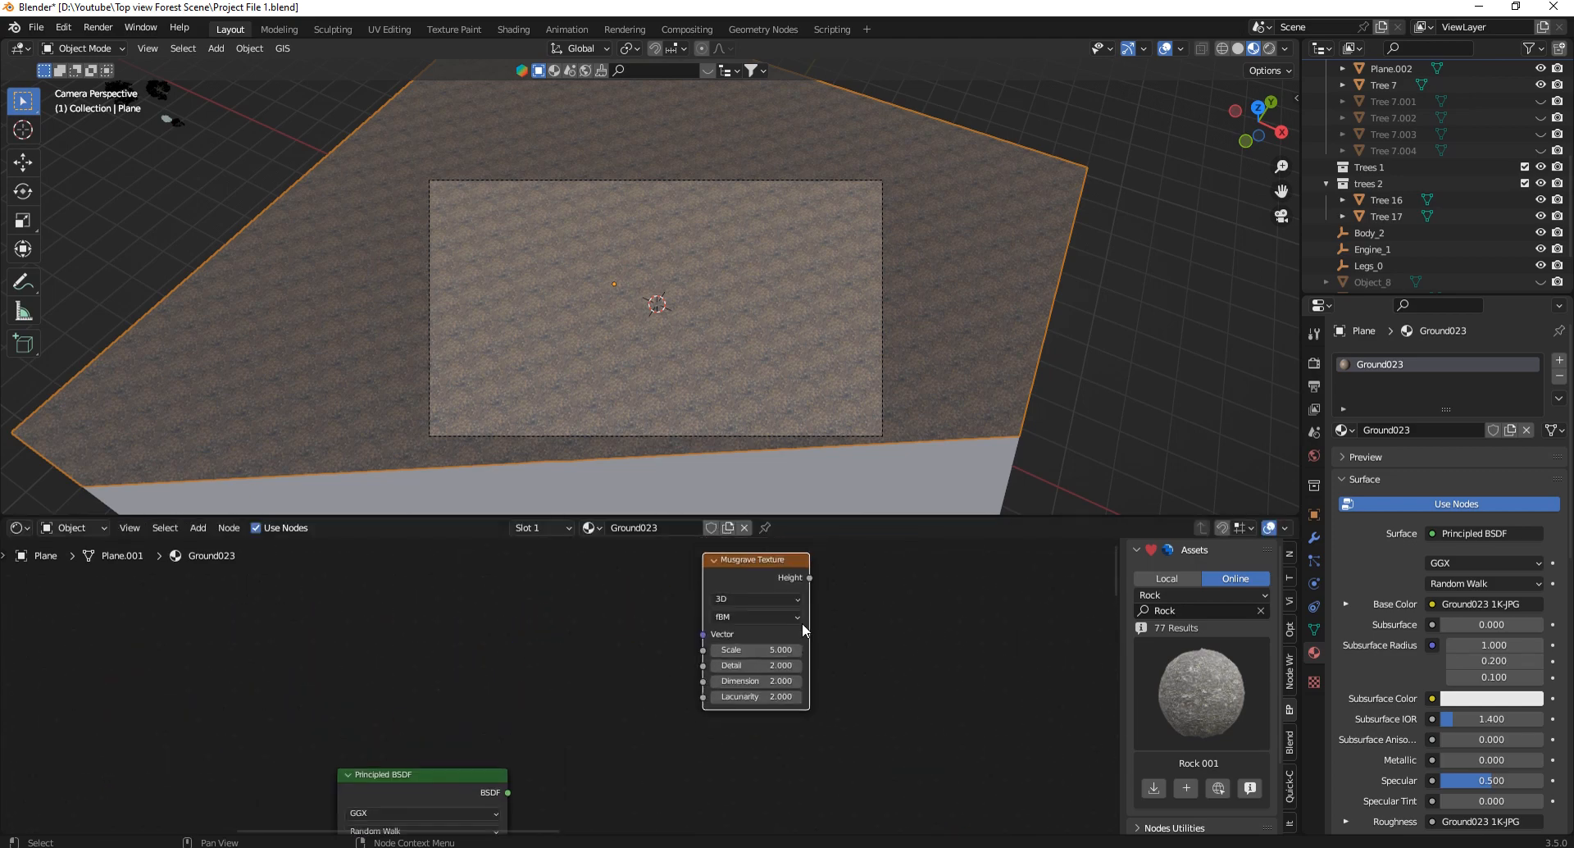
scroll(802, 628, "up", 1)
Preview the Musgrave Texture on the ground plane and set its Detail to 15 and Dimension to 0.
left_click(736, 593, "ctrl+shift")
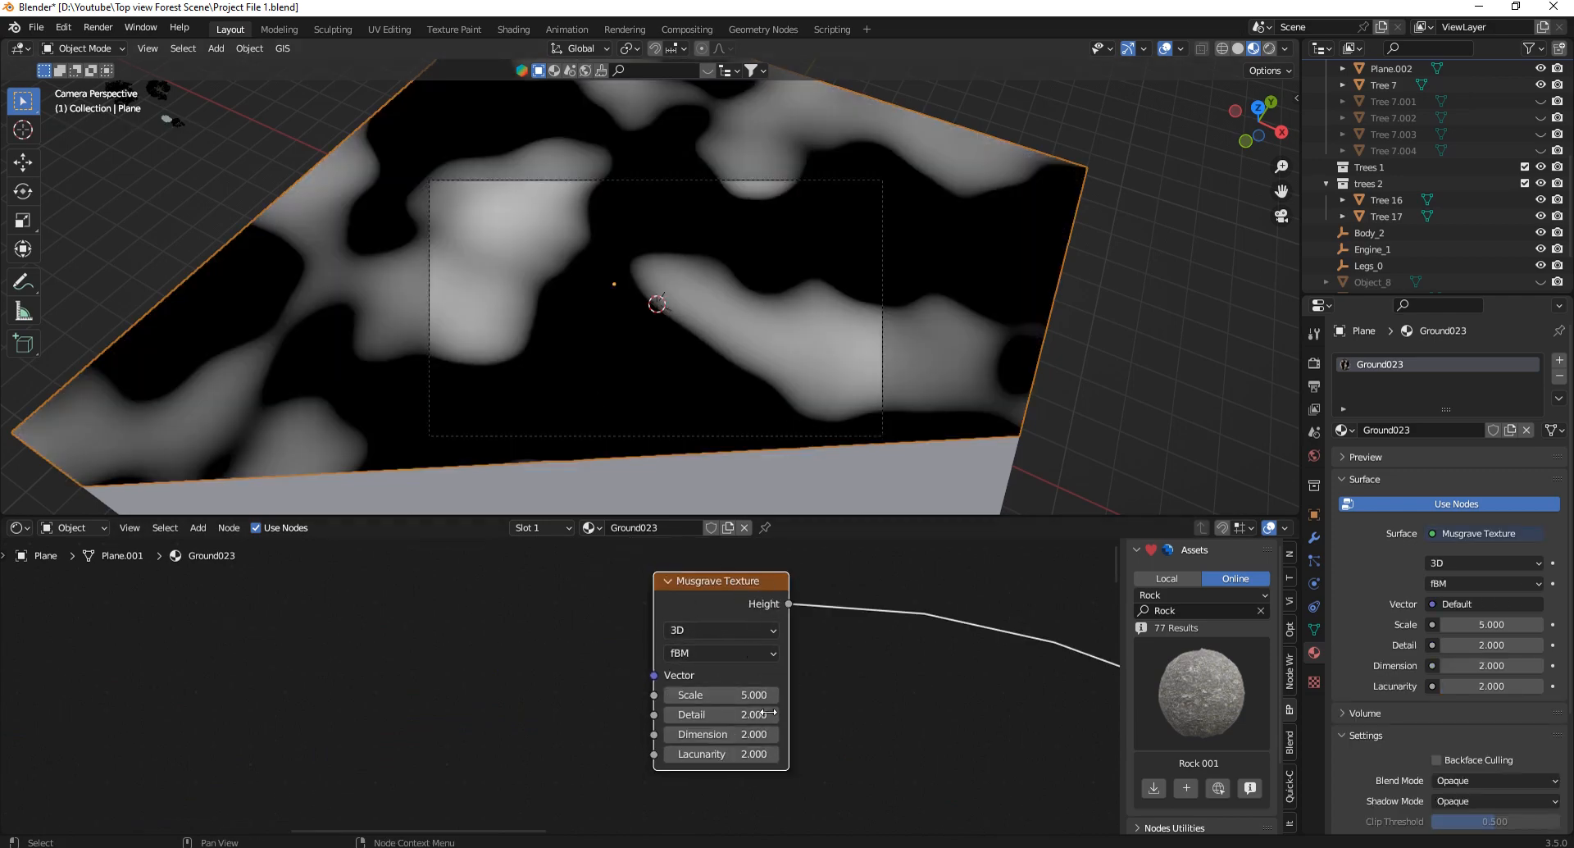
left_click(736, 710)
type("15")
key("Return")
left_click(743, 734)
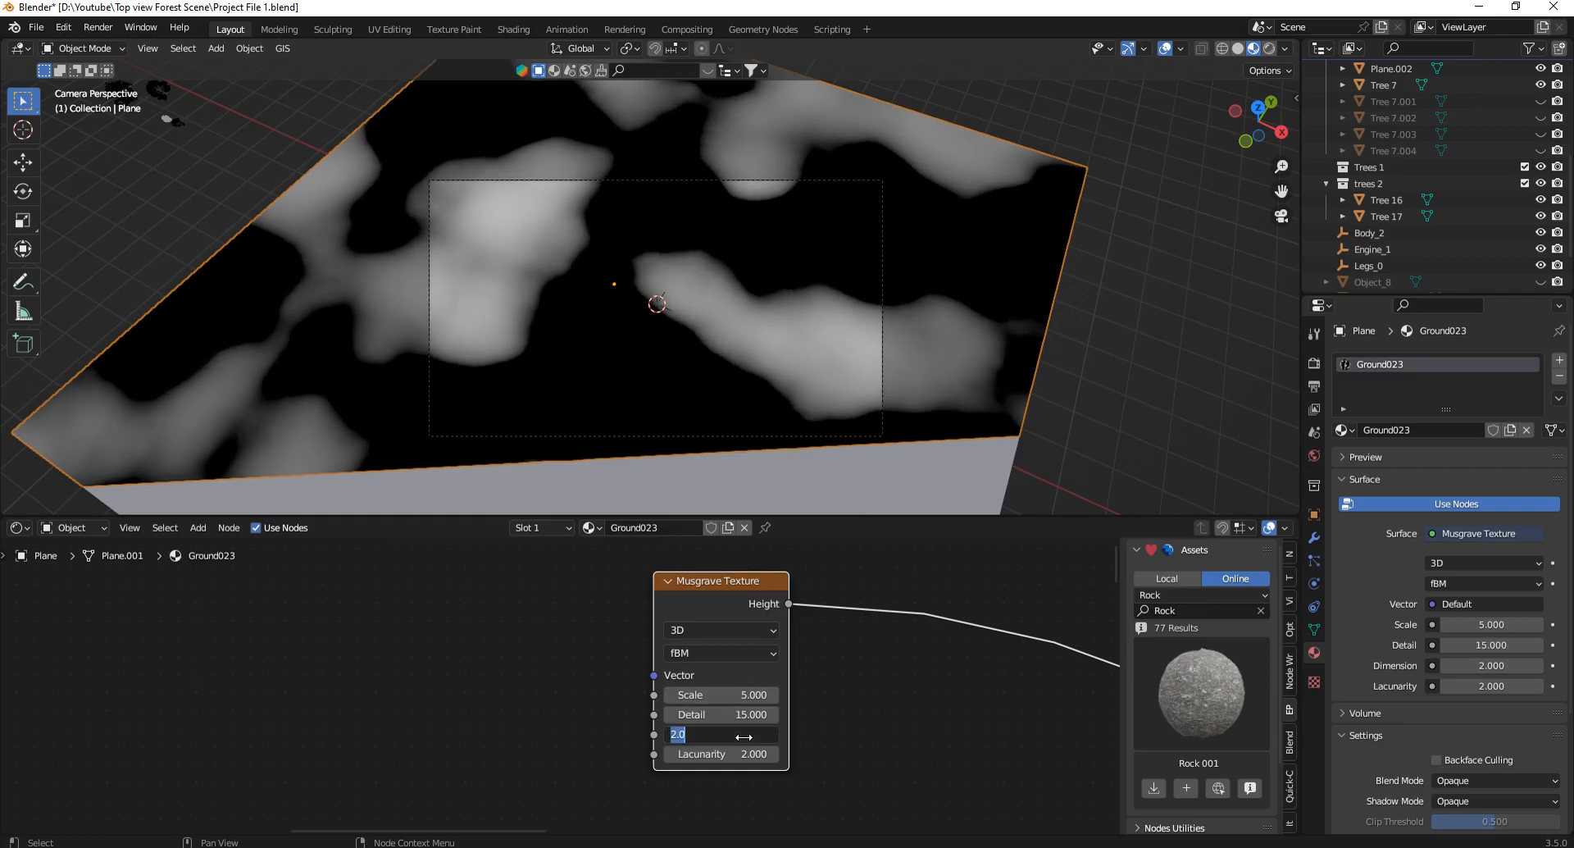
type("0")
key("Return")
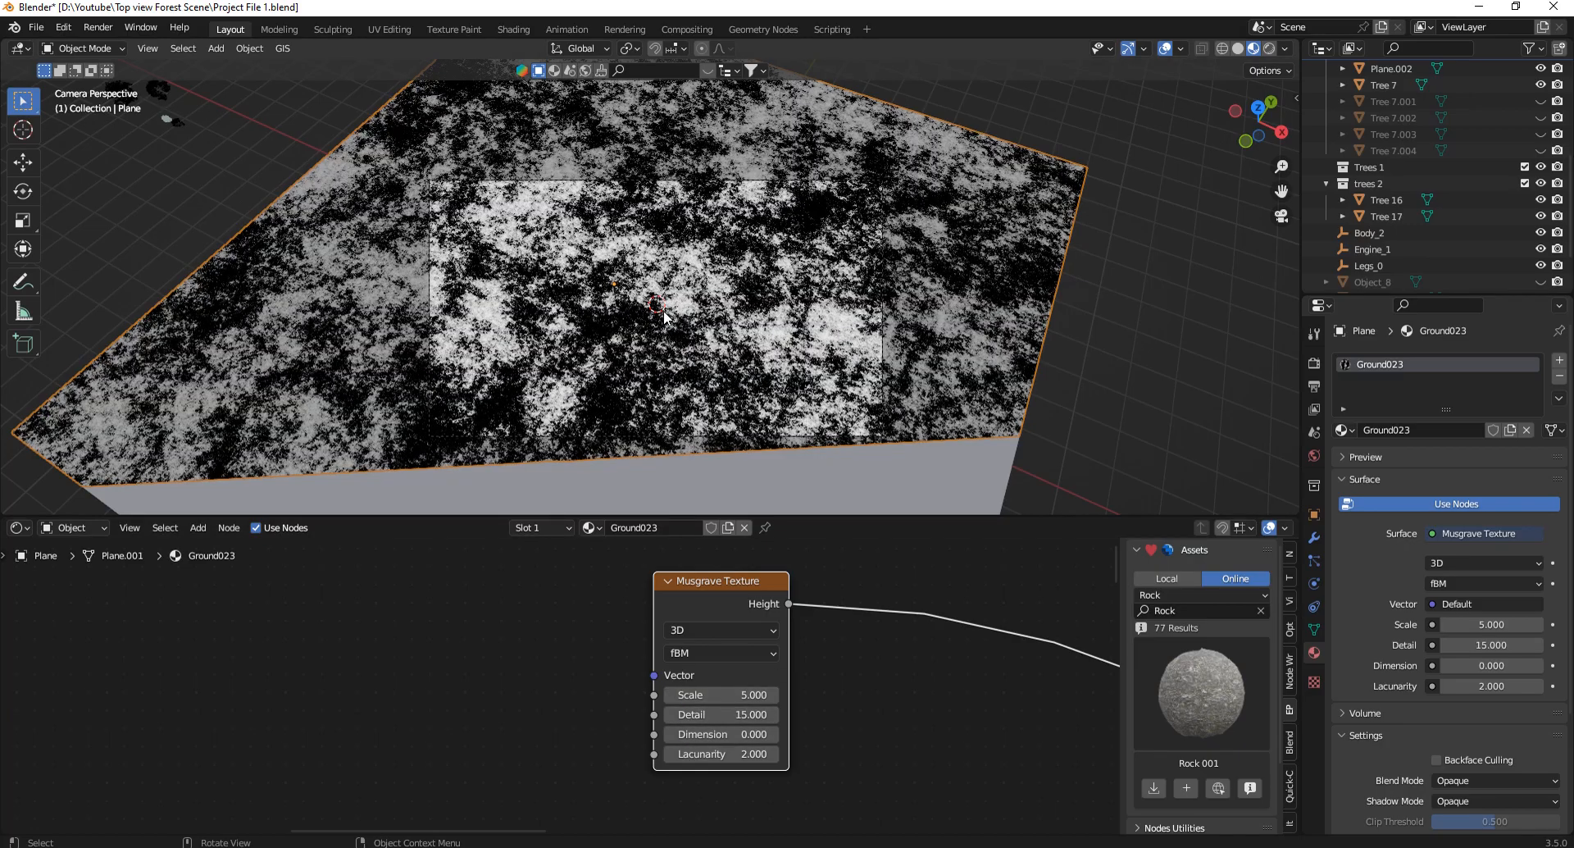
scroll(664, 316, "up", 3)
scroll(775, 205, "down", 5)
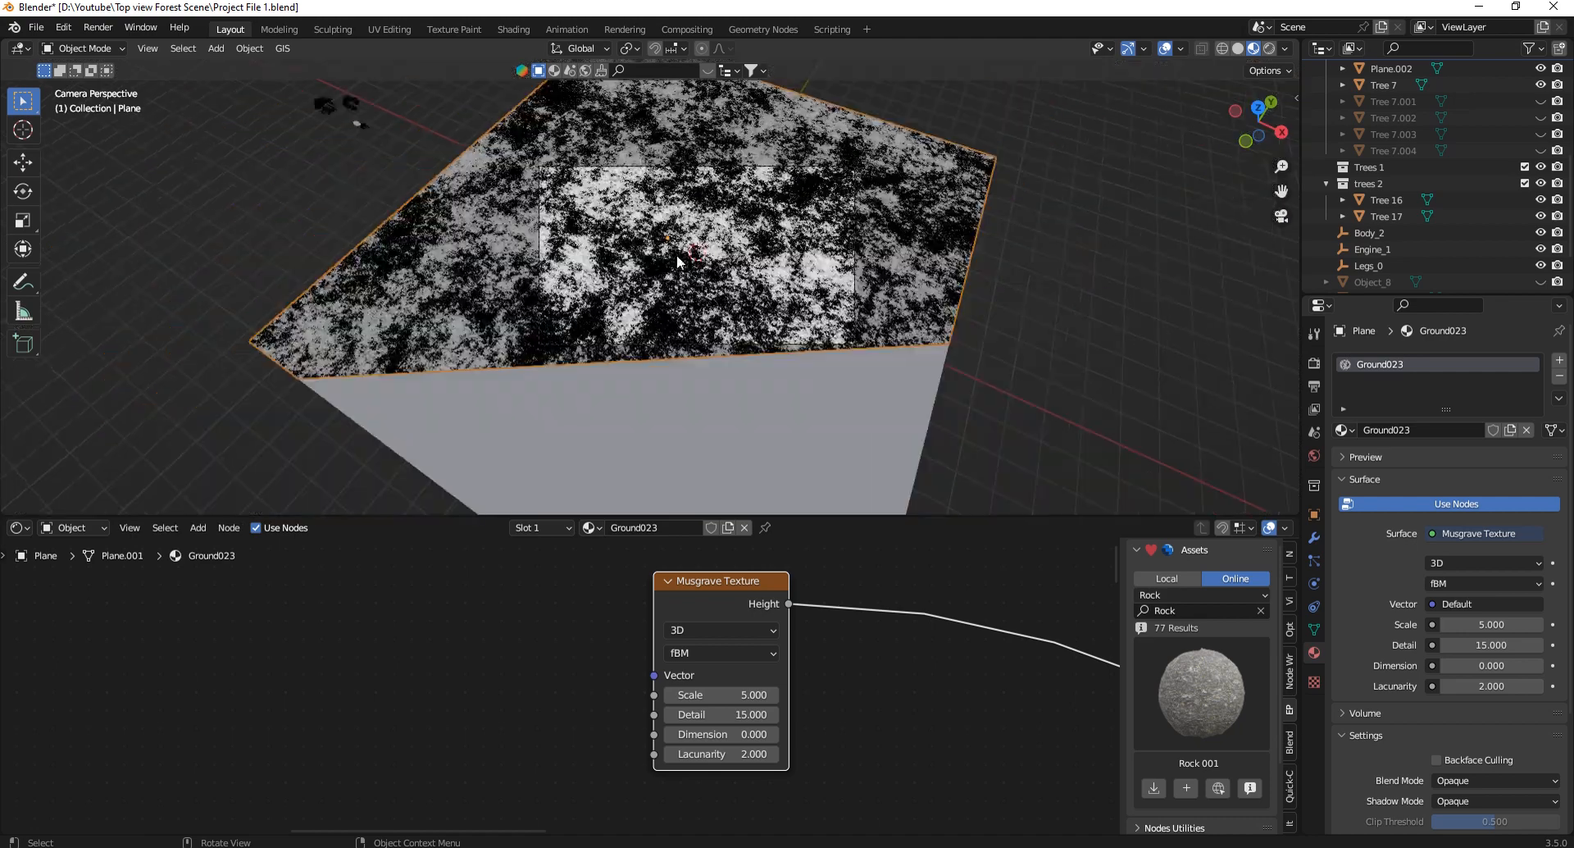
scroll(729, 607, "down", 2)
Add Texture Coordinate and Mapping nodes to the Musgrave Texture and feed the Mapping node's Vector from Object coordinates.
key("ctrl+t")
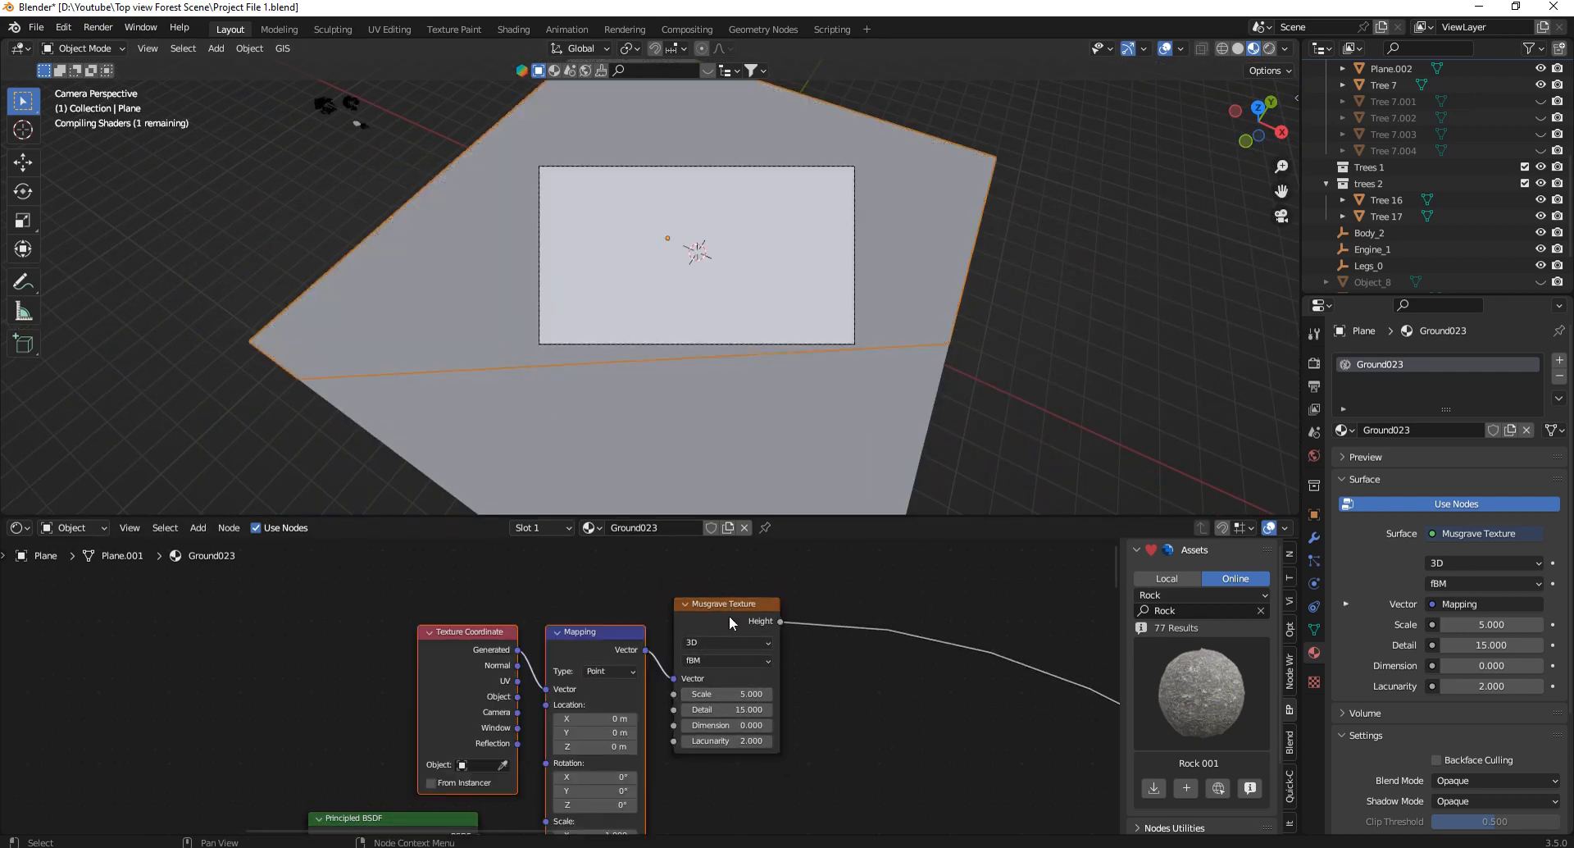
scroll(730, 615, "down", 2)
key("g")
left_click(641, 623)
scroll(611, 620, "up", 5)
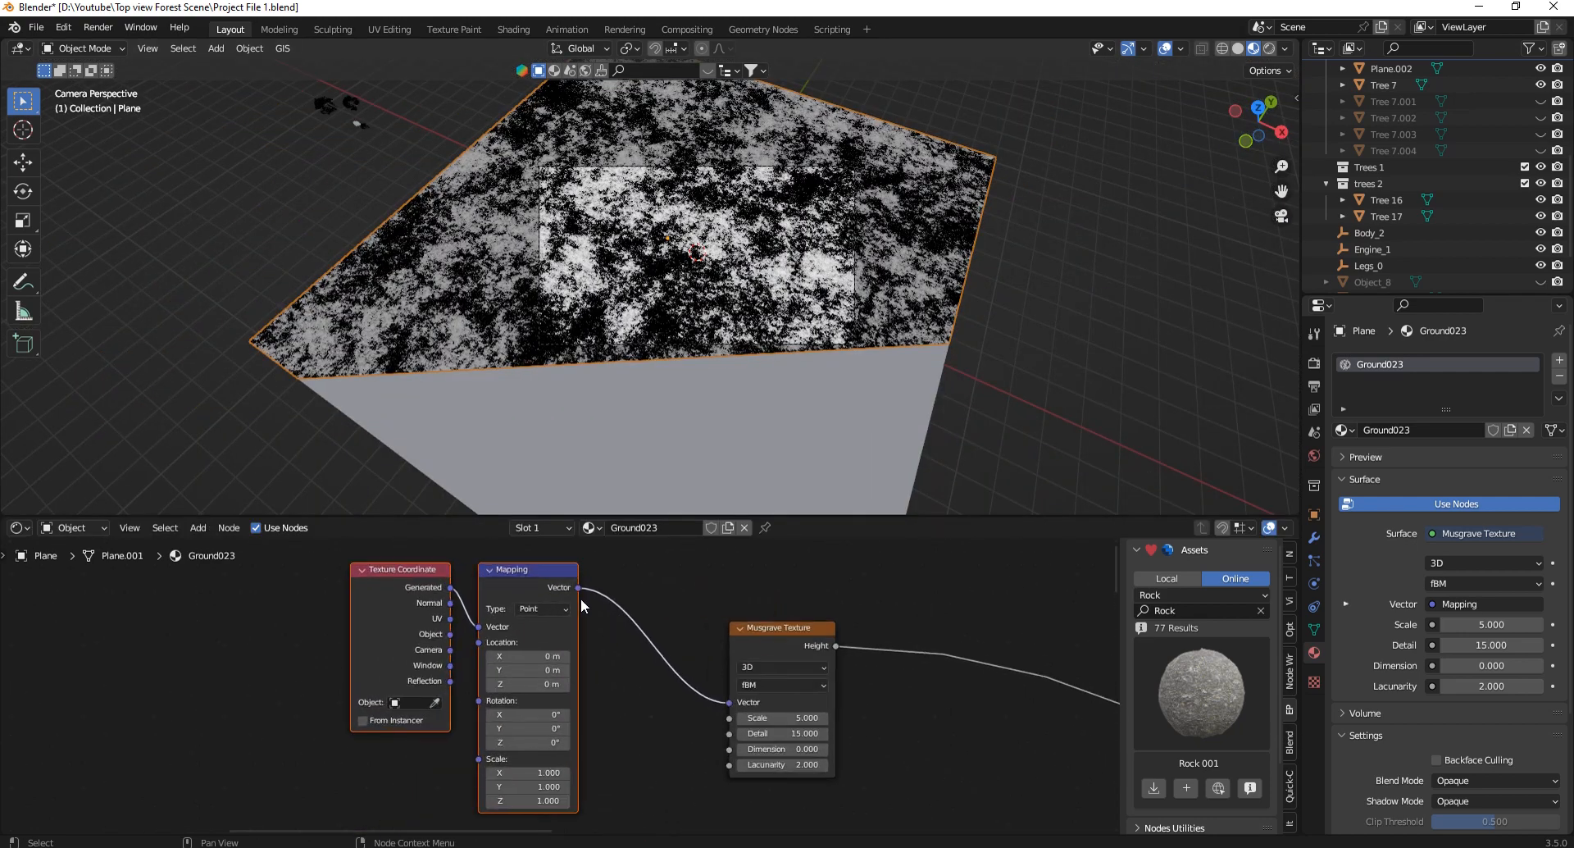
scroll(637, 625, "down", 4)
key("g")
left_click(690, 612)
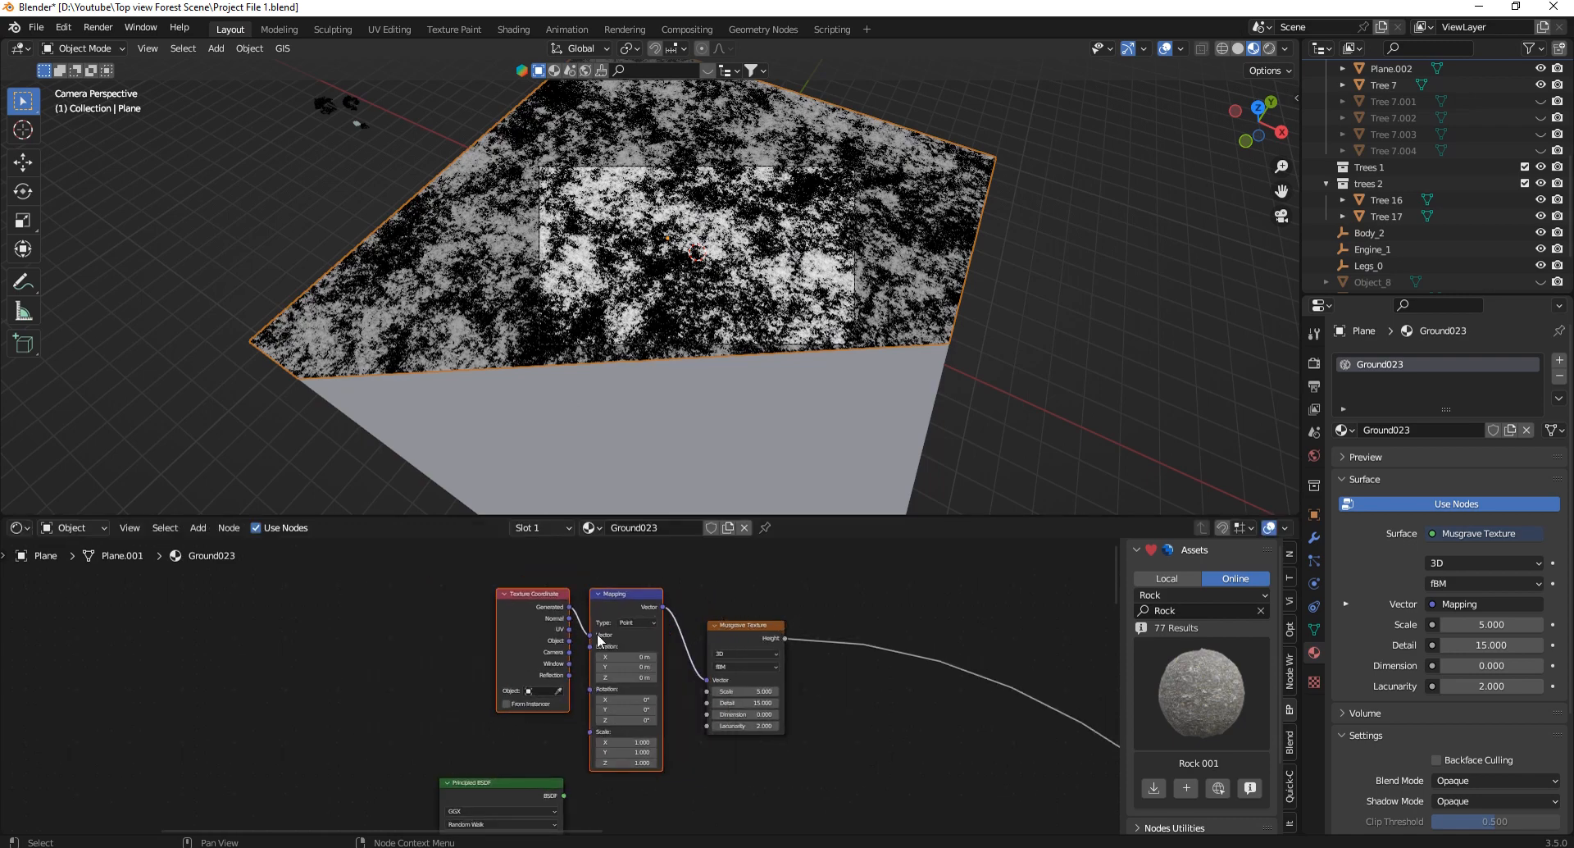
scroll(593, 632, "up", 5)
left_click_drag(557, 645, 594, 639)
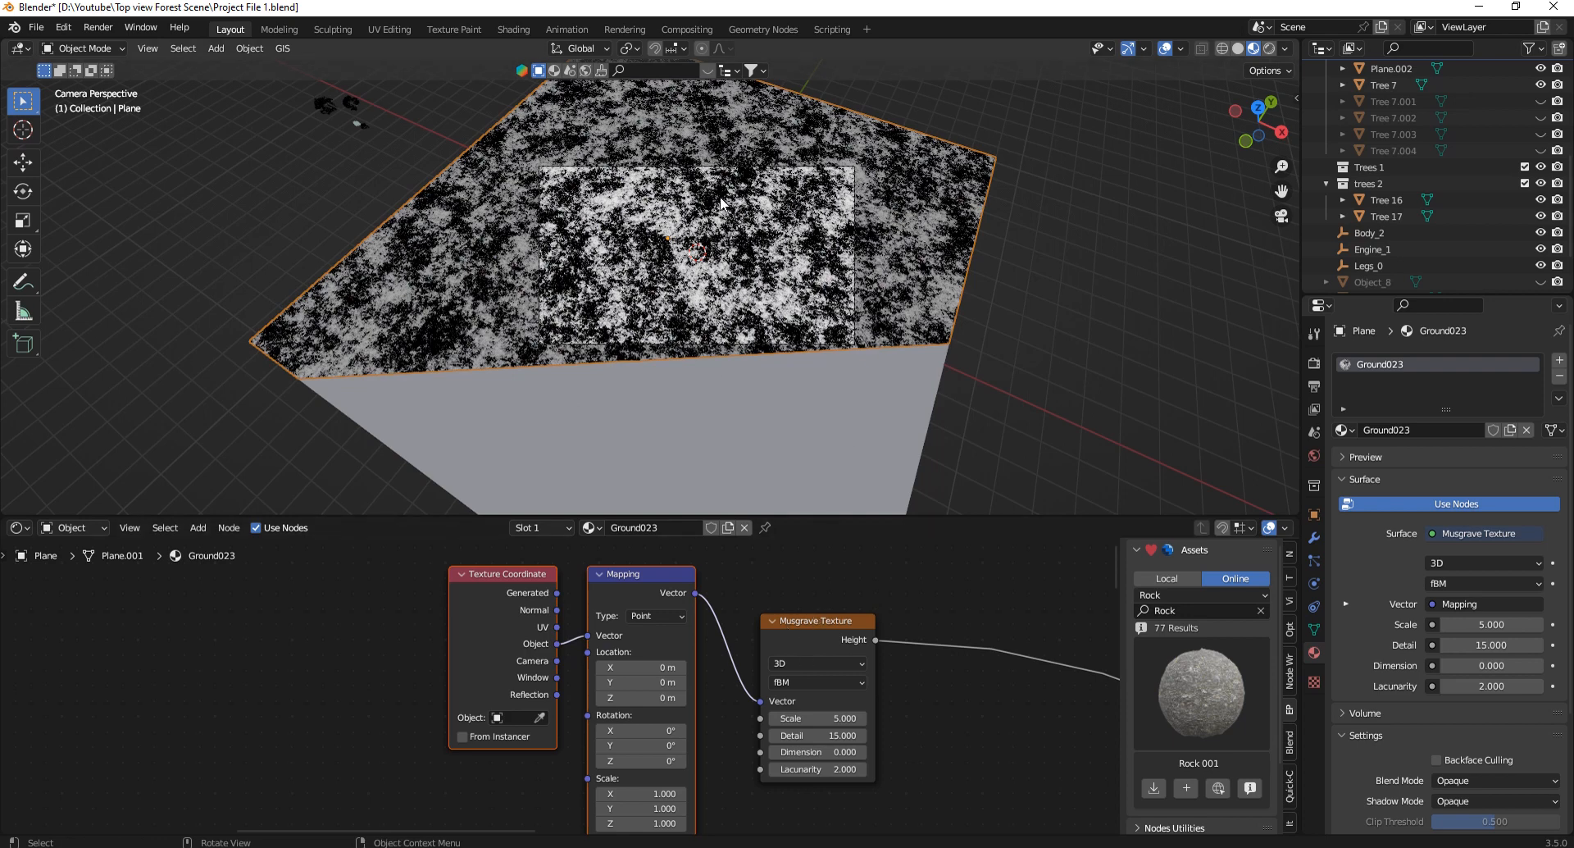
Add a Mix Shader node beyond the rock and ground Principled BSDF nodes.
scroll(664, 561, "down", 7)
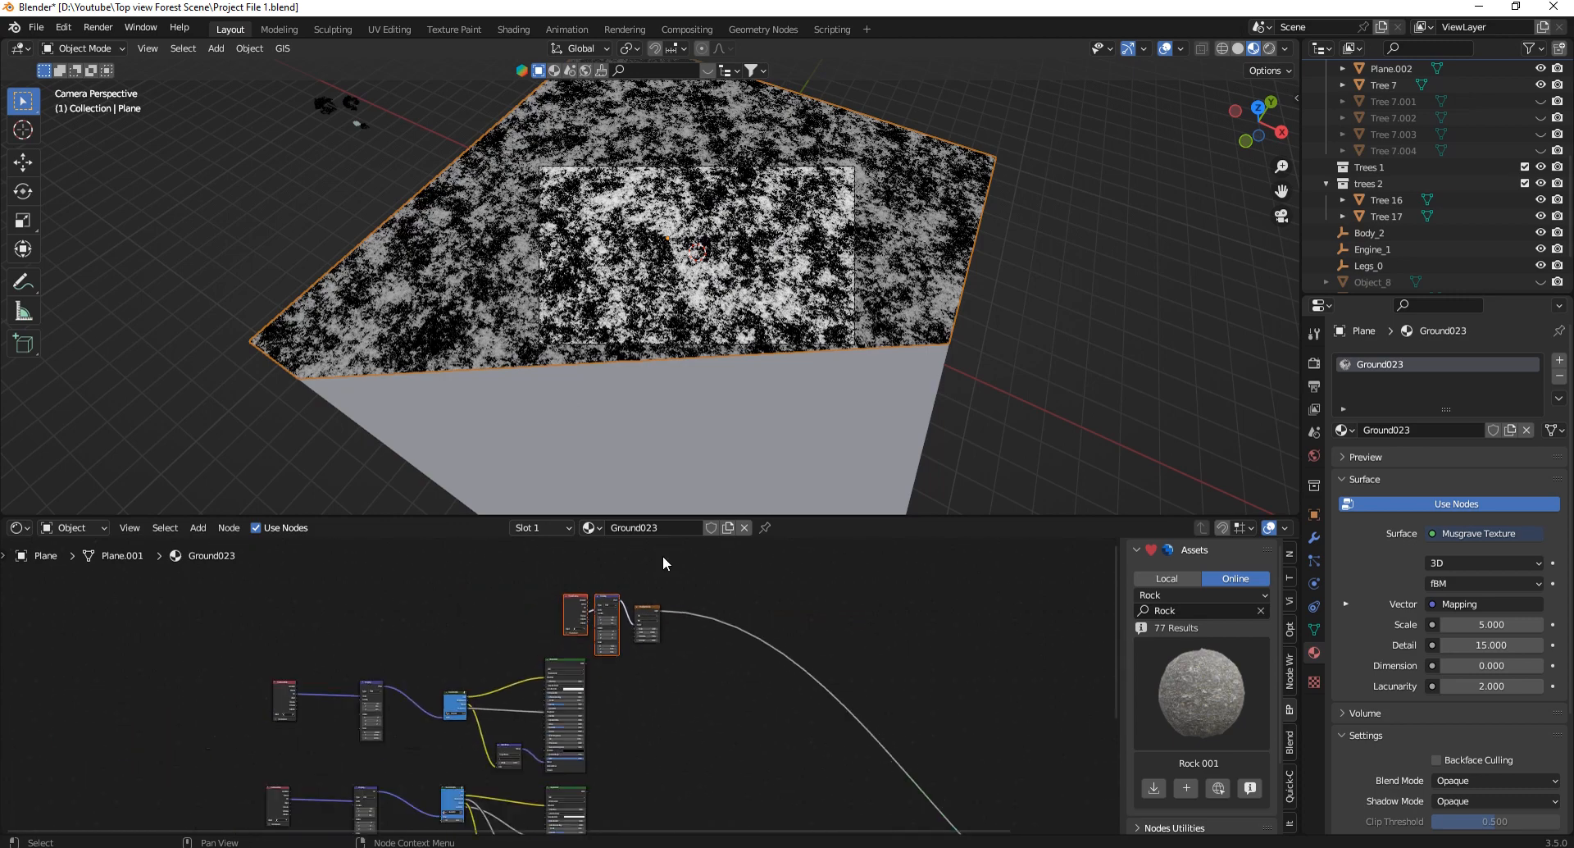
scroll(668, 629, "down", 2, "shift")
key("shift+a")
type("mi")
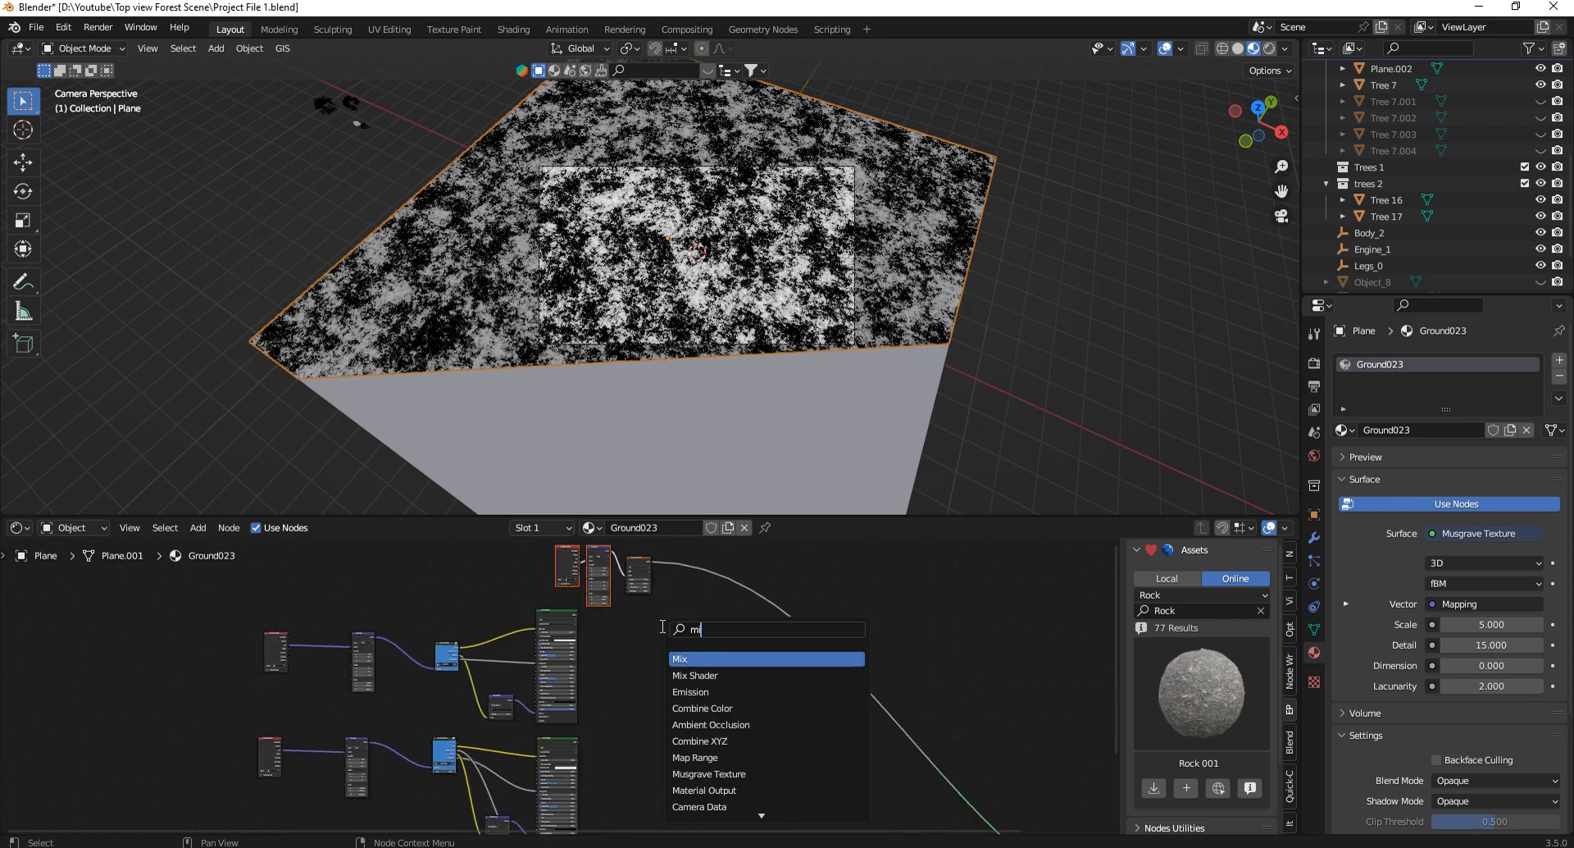
key("Return")
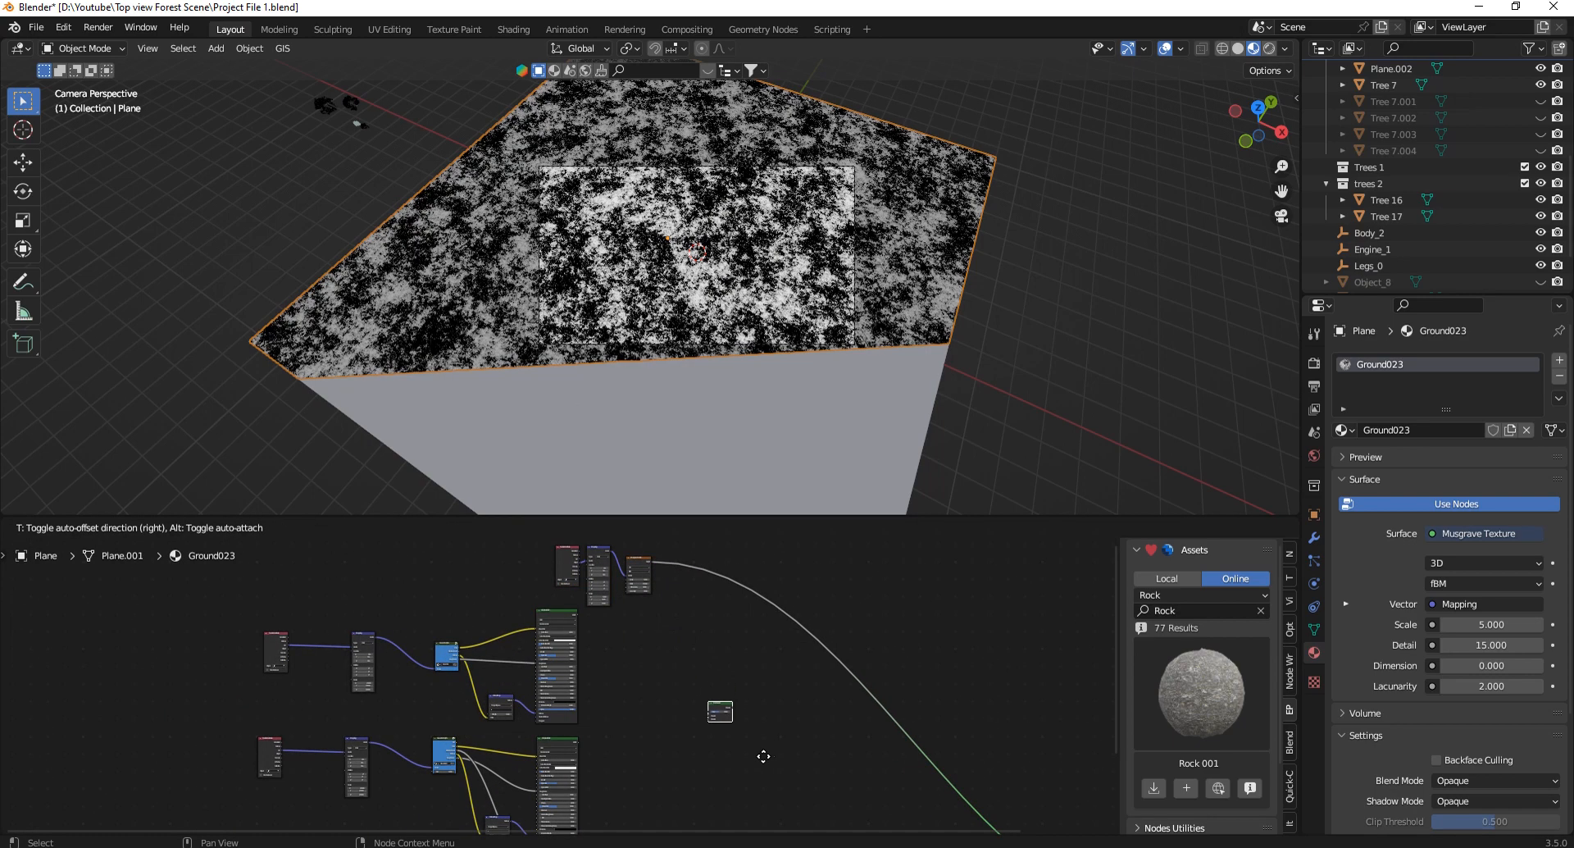
left_click(704, 665)
scroll(701, 663, "down", 2)
scroll(698, 663, "up", 2)
scroll(718, 690, "up", 5)
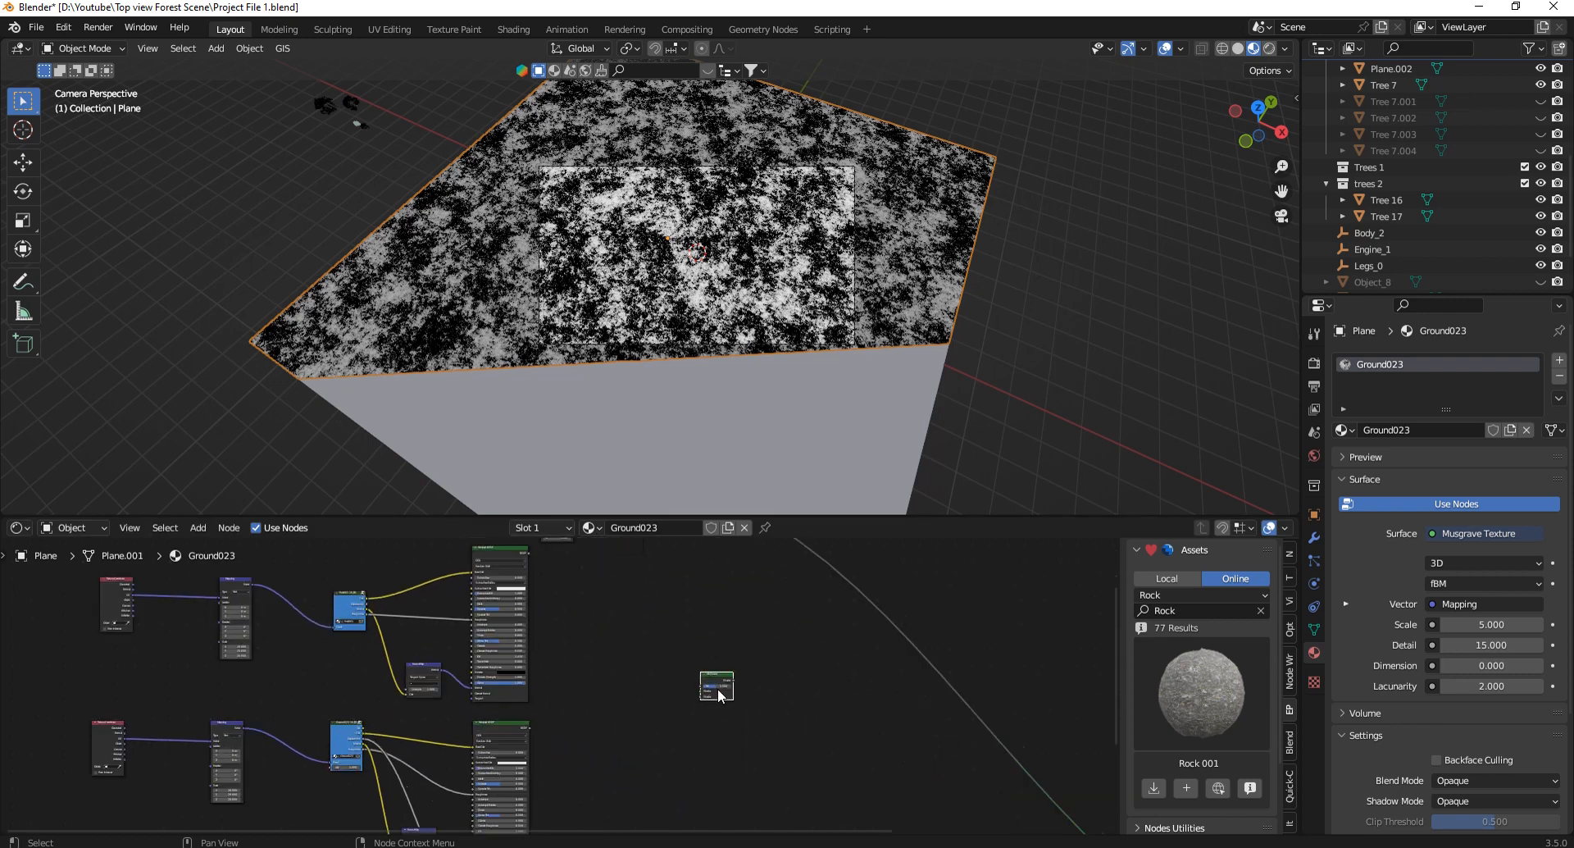
Connect the rock Principled BSDF's output to the first Shader input of the Mix Shader.
scroll(556, 734, "down", 5)
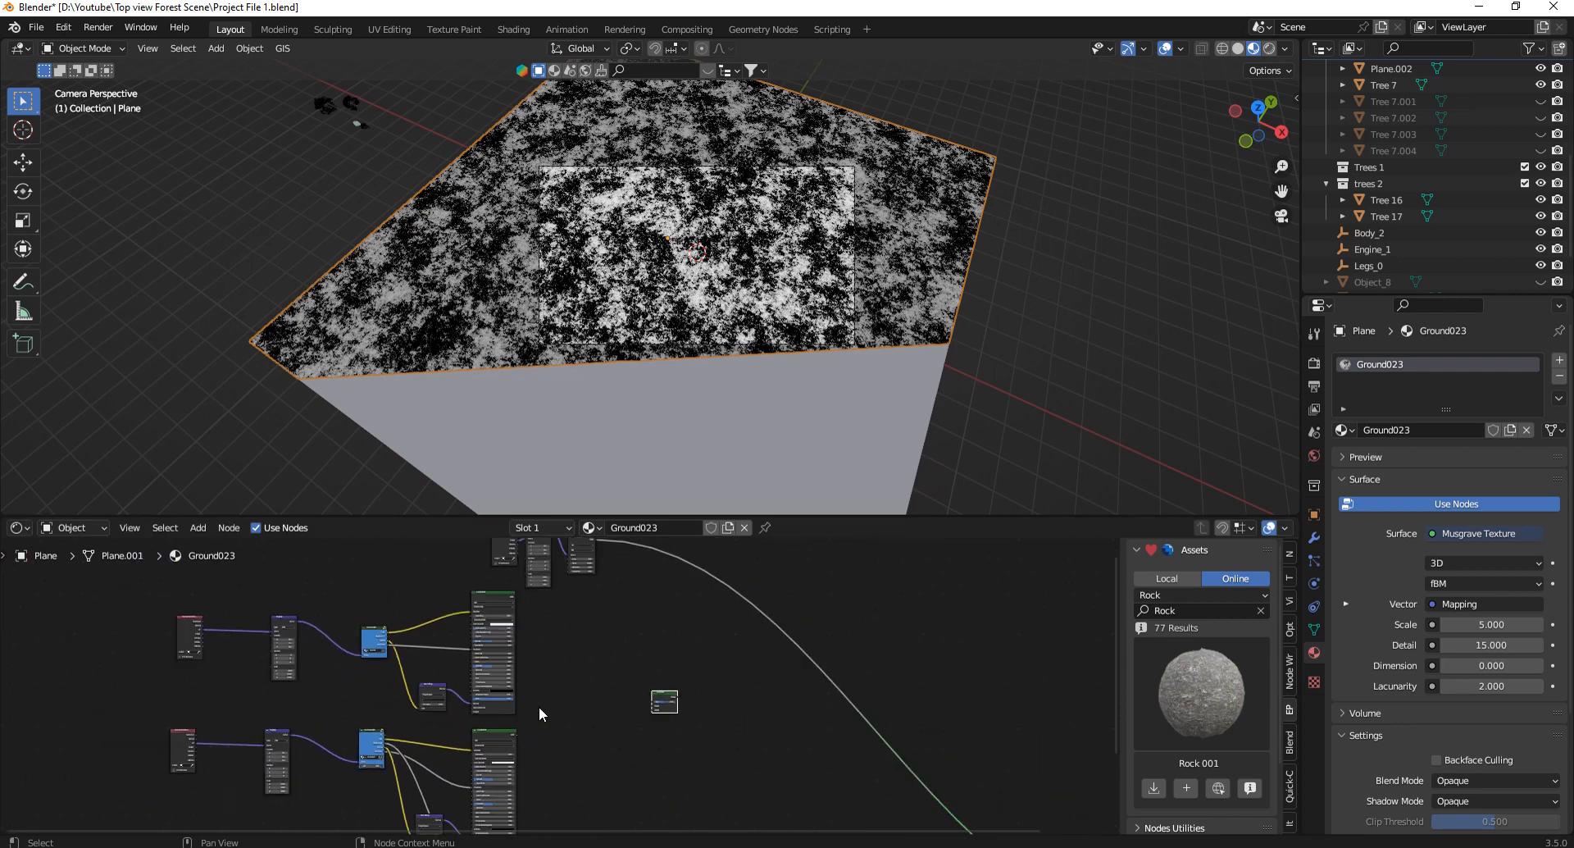
scroll(538, 706, "up", 3)
left_click_drag(526, 587, 779, 795)
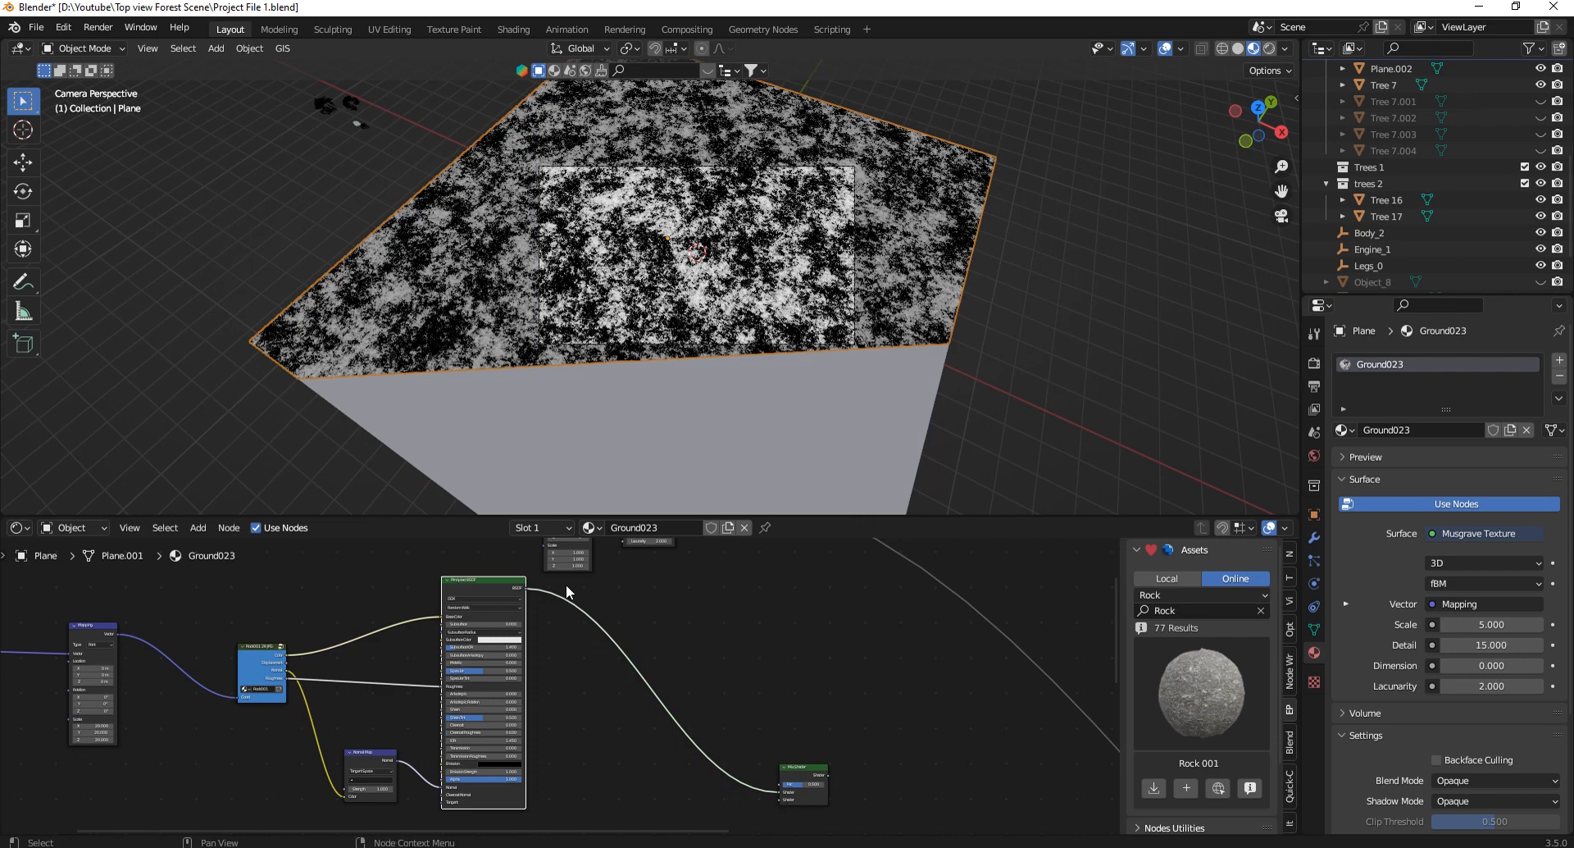
Connect the lower Principled BSDF's output to the second Shader input of the Mix Shader.
scroll(564, 584, "down", 4)
scroll(552, 785, "up", 5)
left_click_drag(527, 775, 798, 726)
scroll(697, 615, "down", 3)
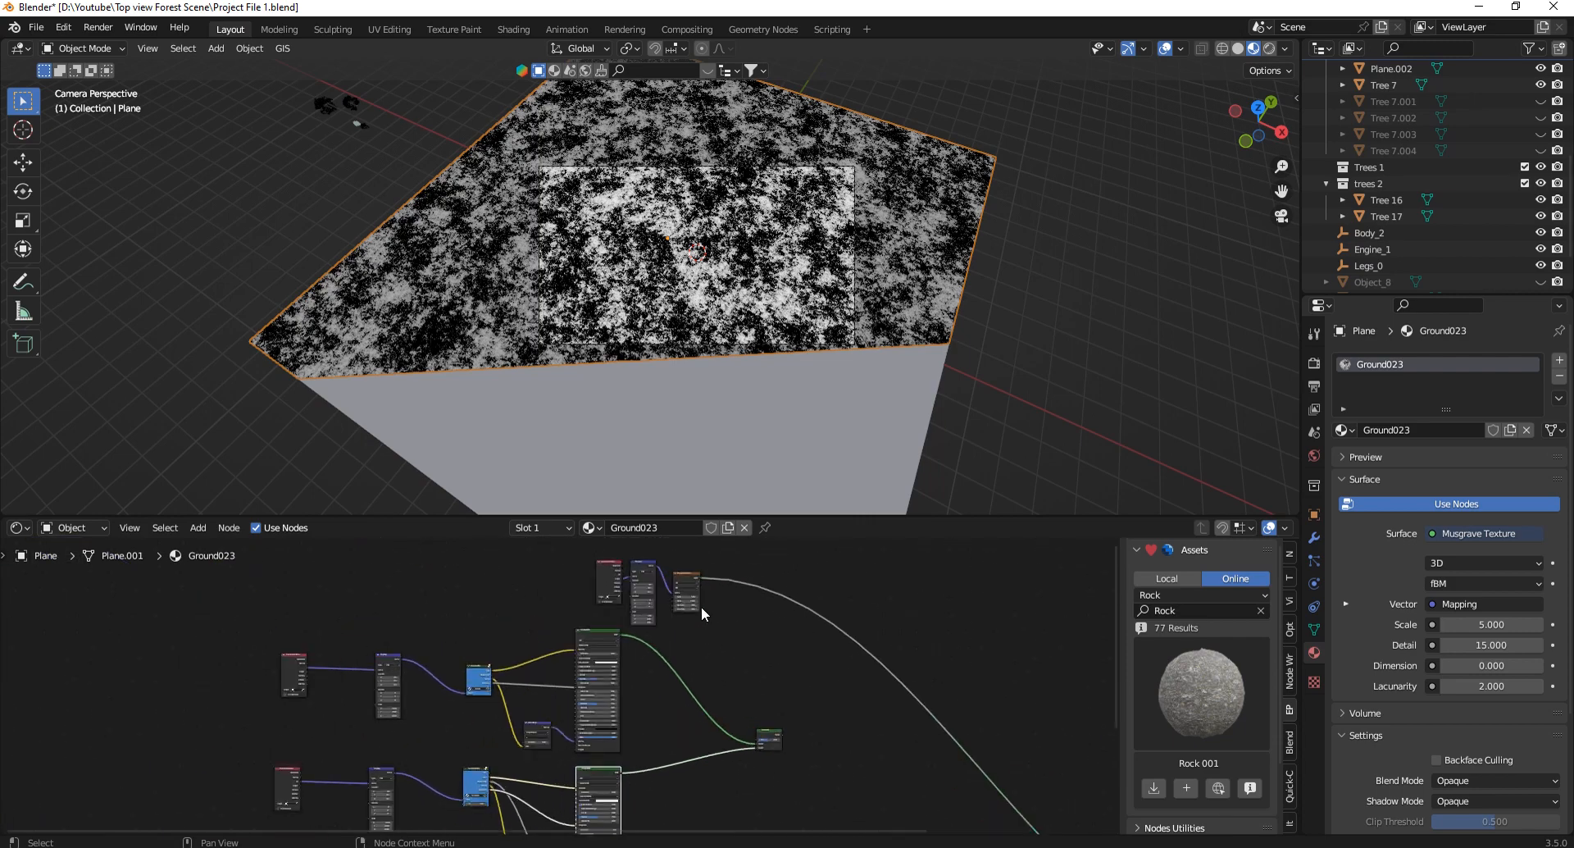
Move the Musgrave Texture node closer to the Mix Shader and connect its Height output to the Fac input.
left_click(691, 583)
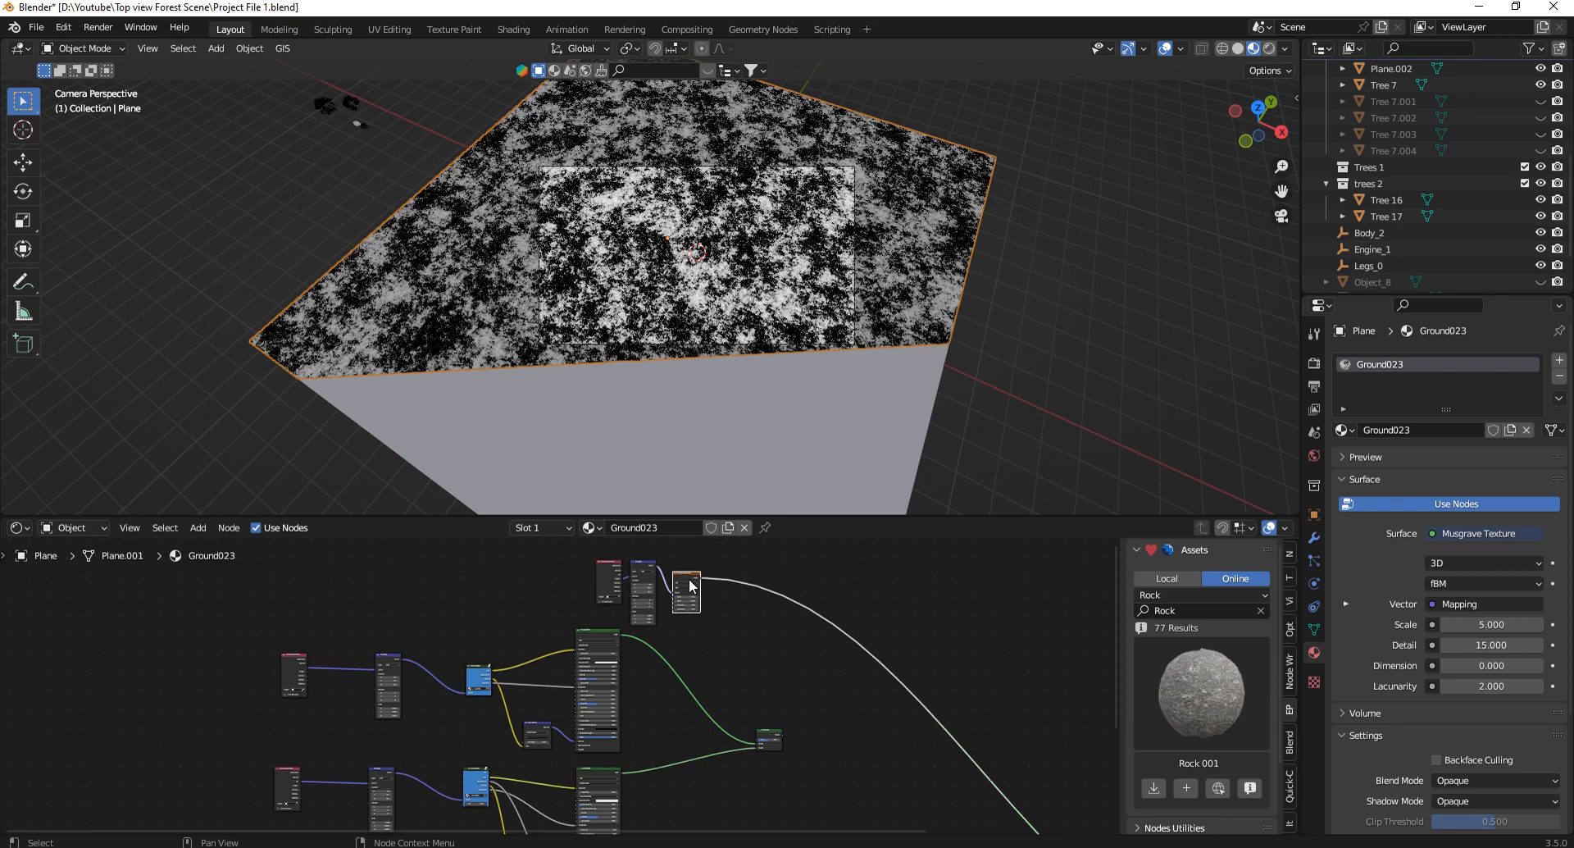
left_click_drag(691, 584, 688, 638)
left_click_drag(691, 683, 710, 627)
scroll(724, 672, "up", 3)
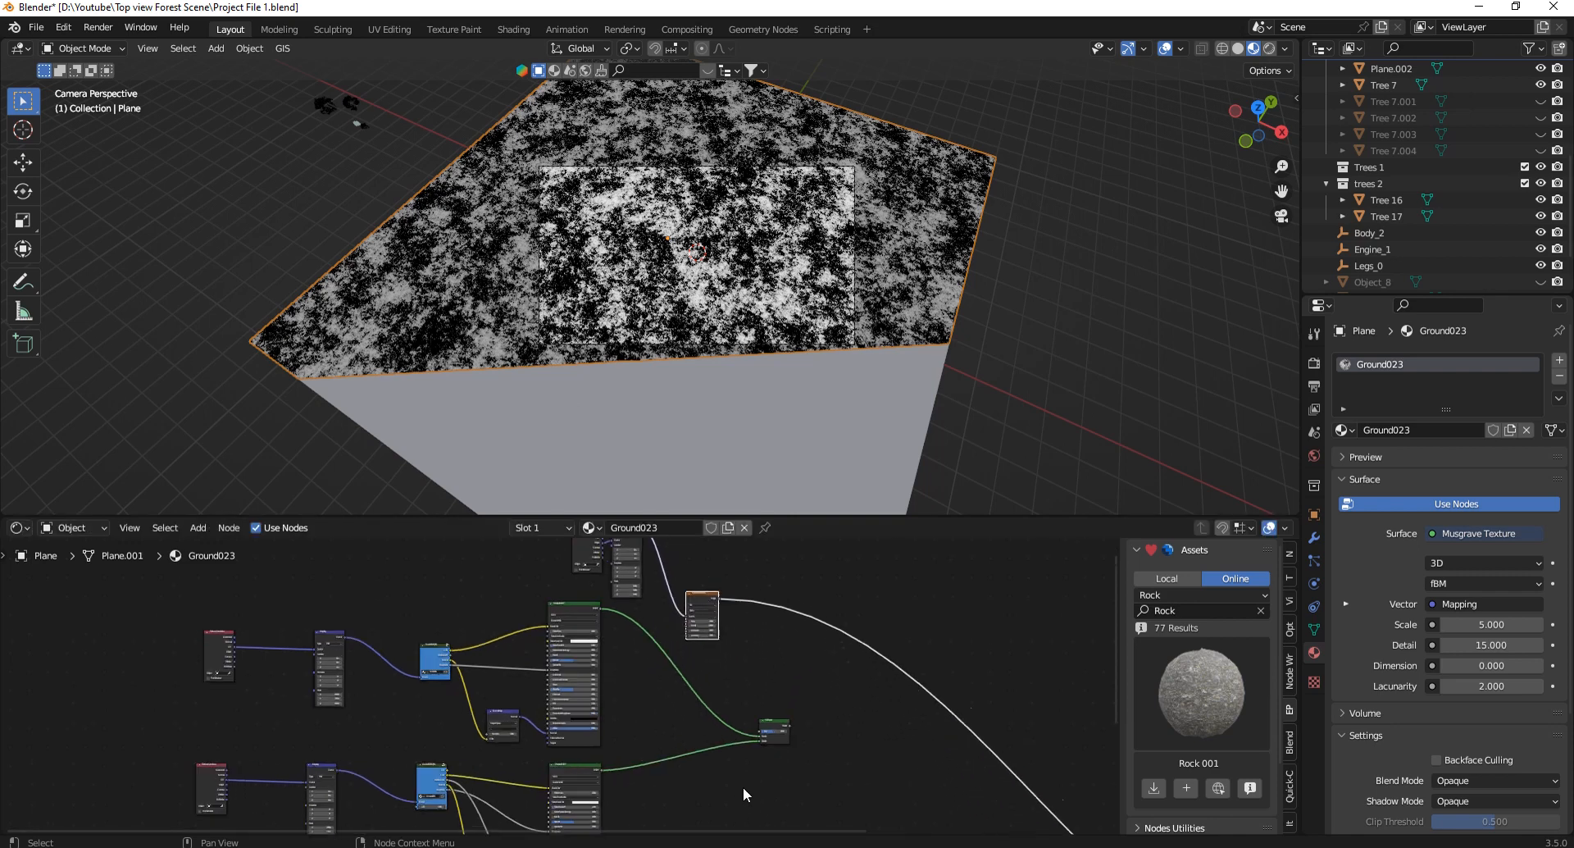
left_click_drag(716, 579, 784, 789)
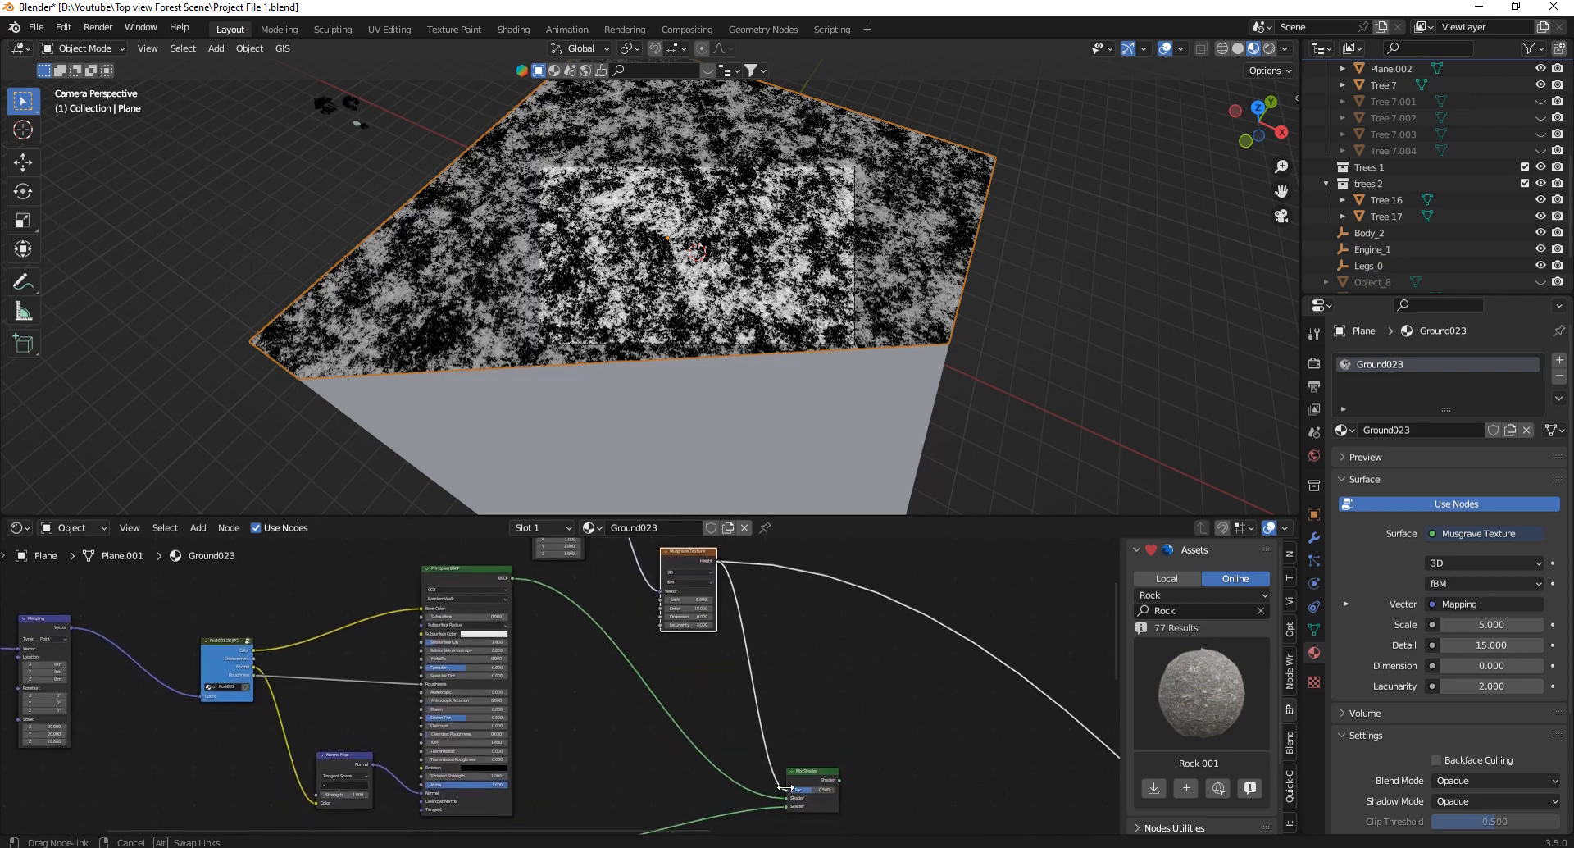
Route the Mix Shader to the material output and inspect the blended ground on the plane.
left_click(810, 770, "ctrl+shift")
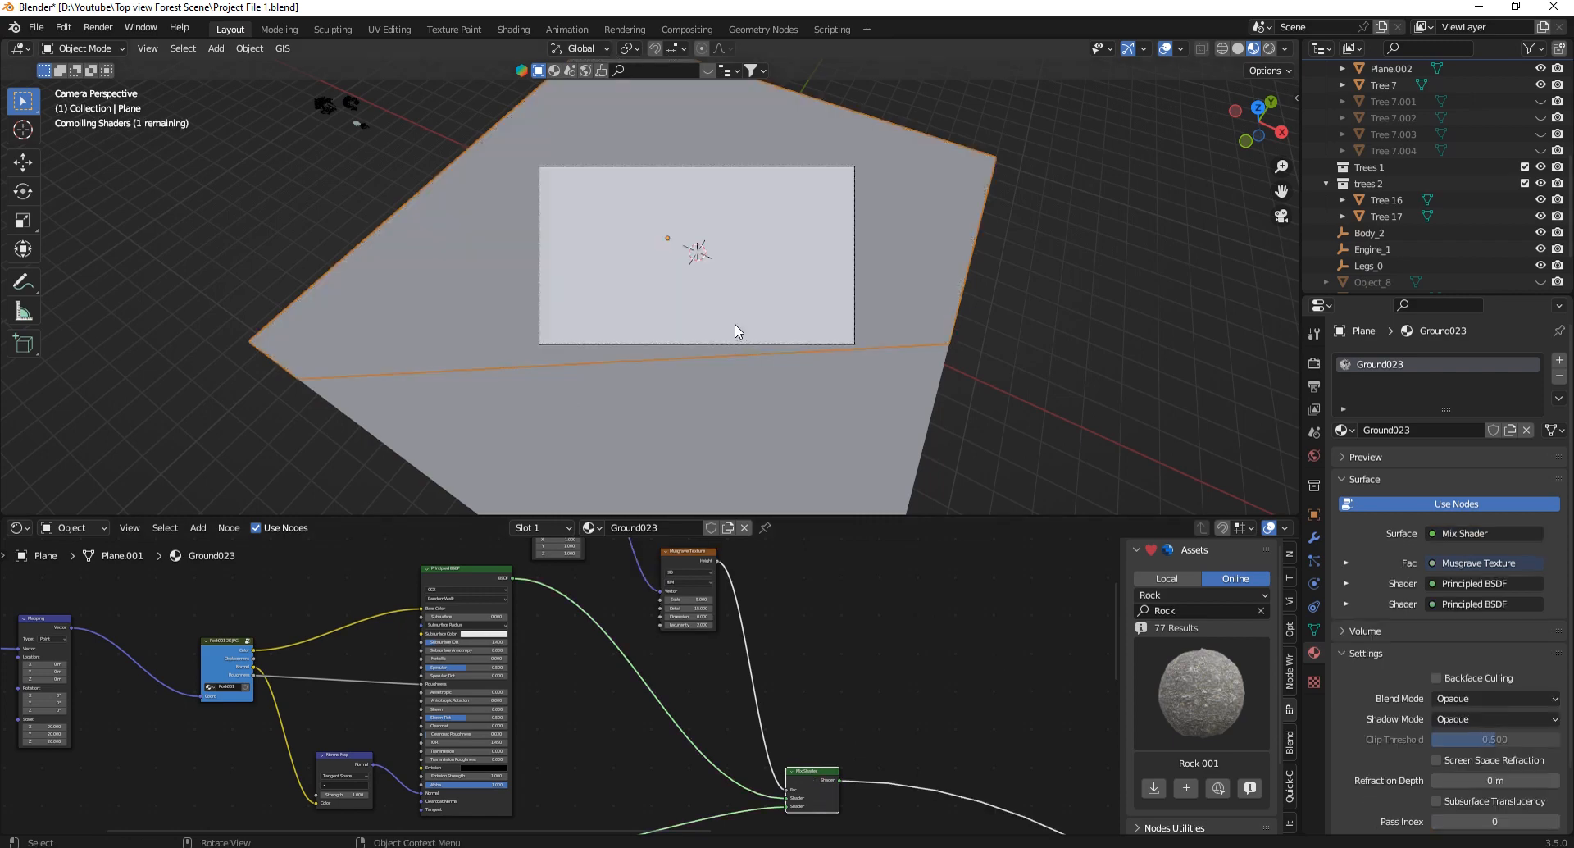
key("Home")
scroll(717, 269, "up", 5)
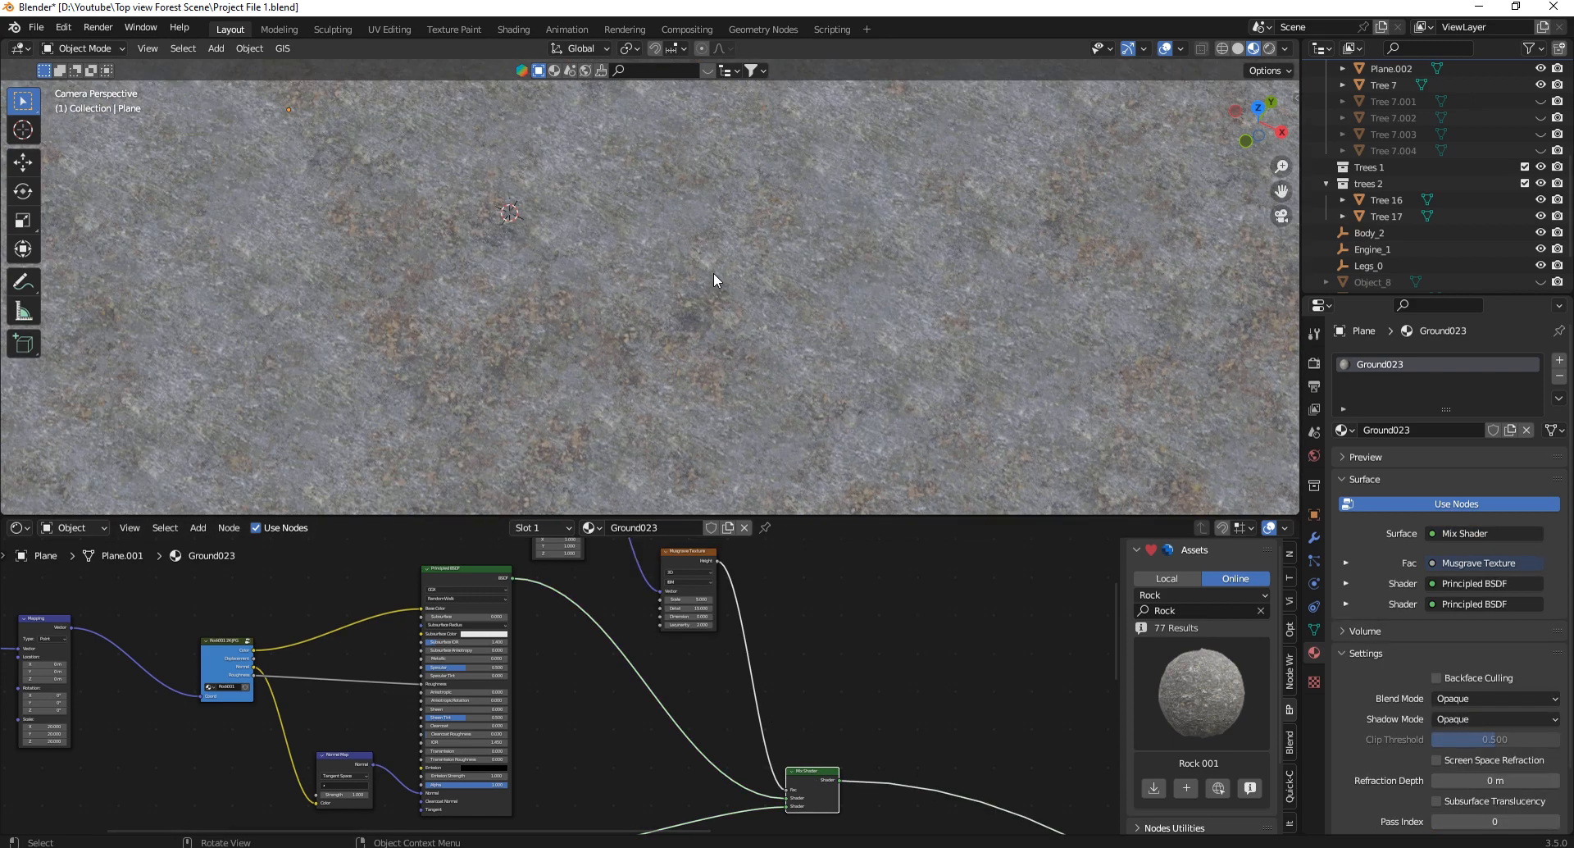
scroll(647, 332, "up", 5)
scroll(715, 600, "down", 9)
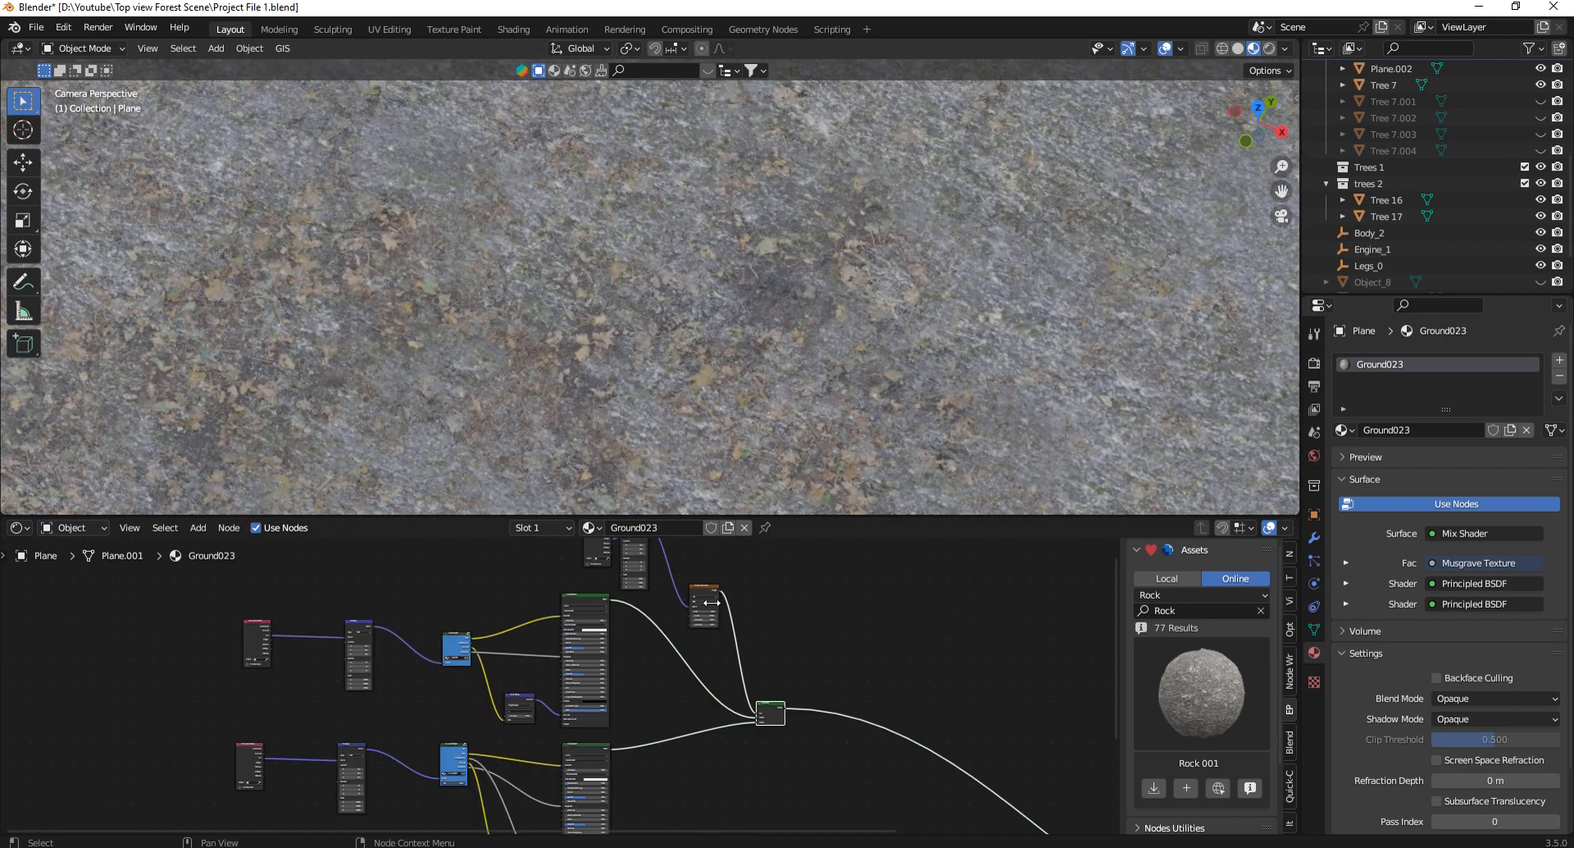
scroll(730, 594, "up", 8)
key("shift+a")
type("coo")
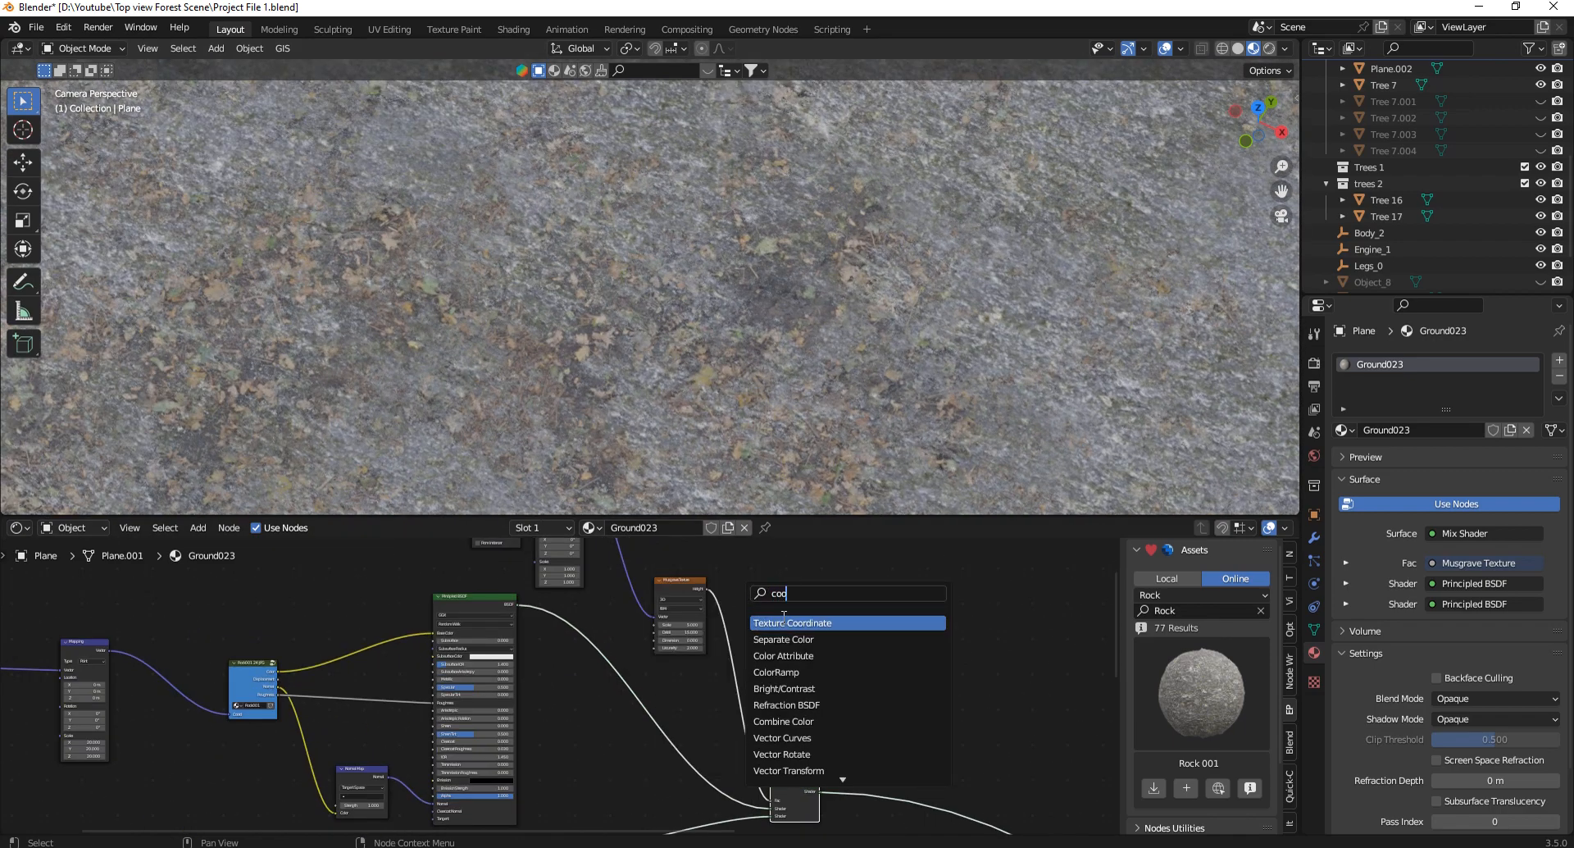
key("Escape")
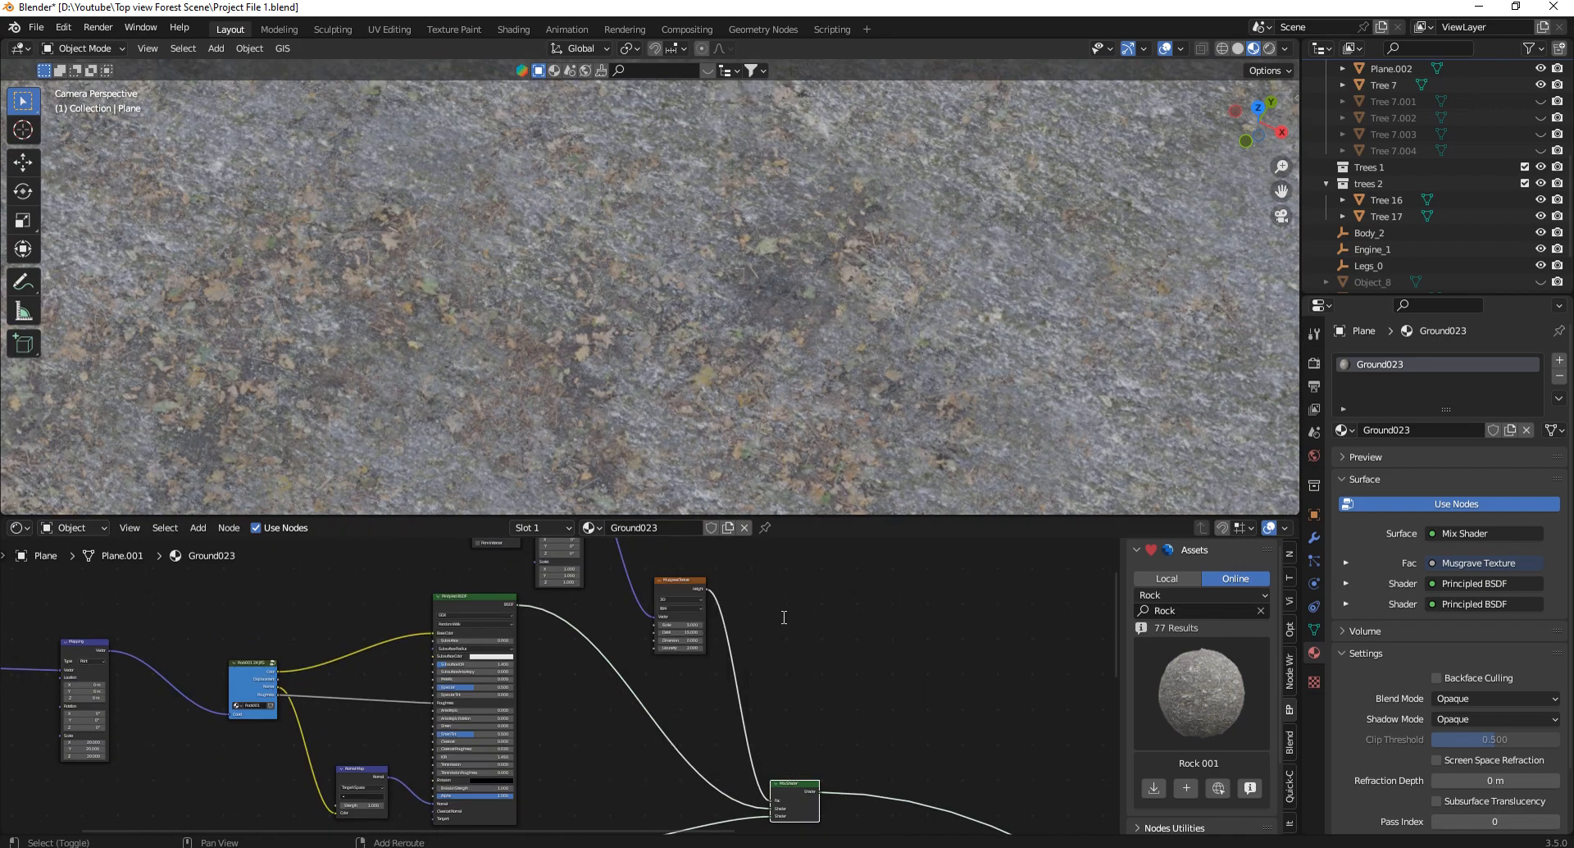
Insert a ColorRamp node on the link between the Musgrave Texture and the Mix Shader's Fac input.
key("shift+a")
type("colo")
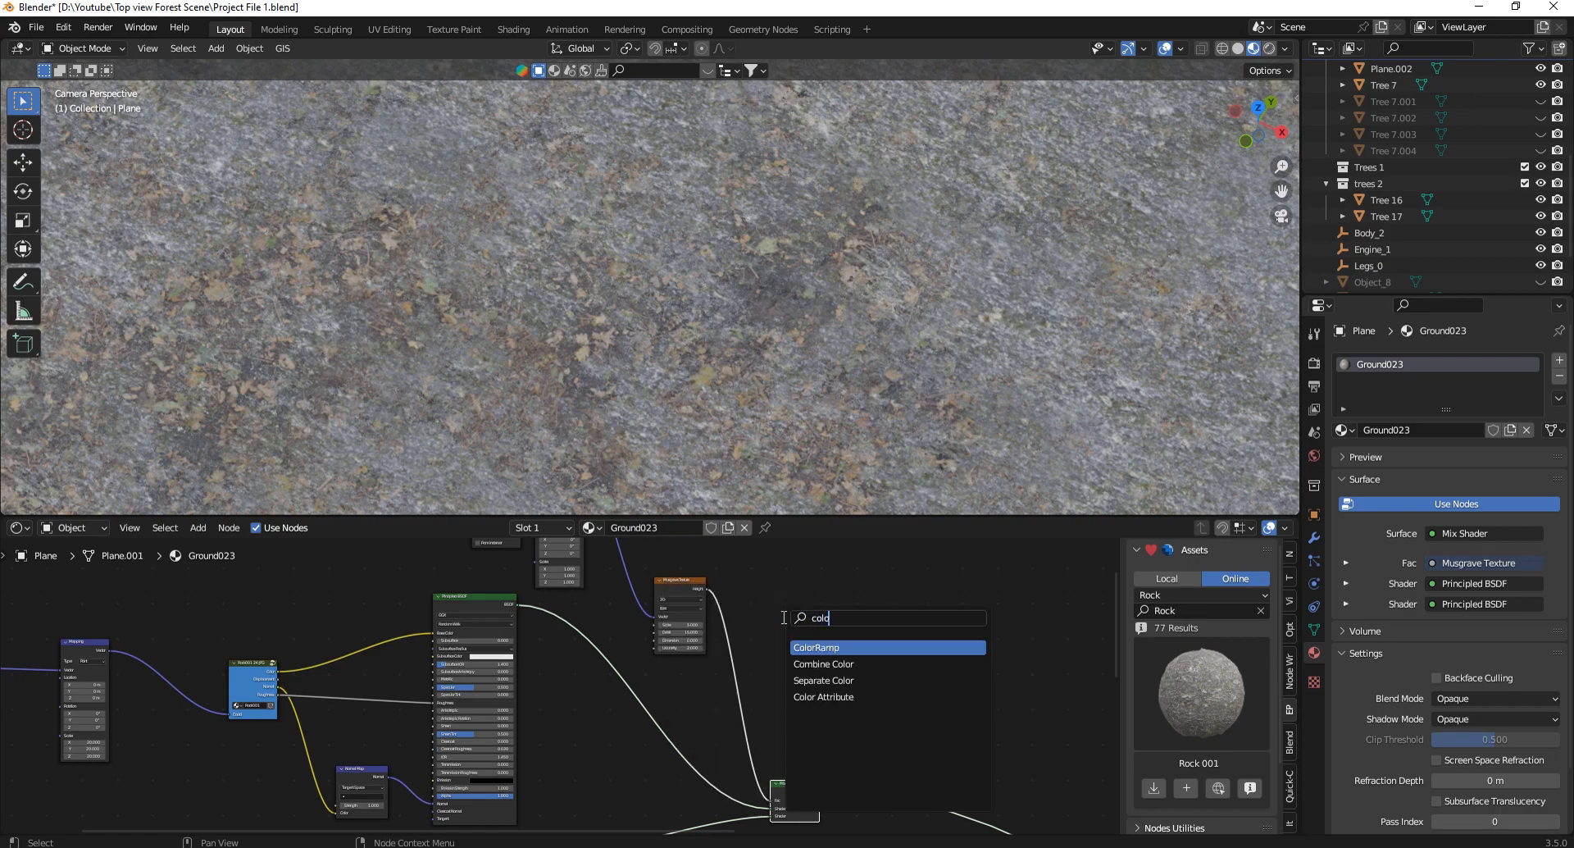
key("Return")
left_click(764, 677)
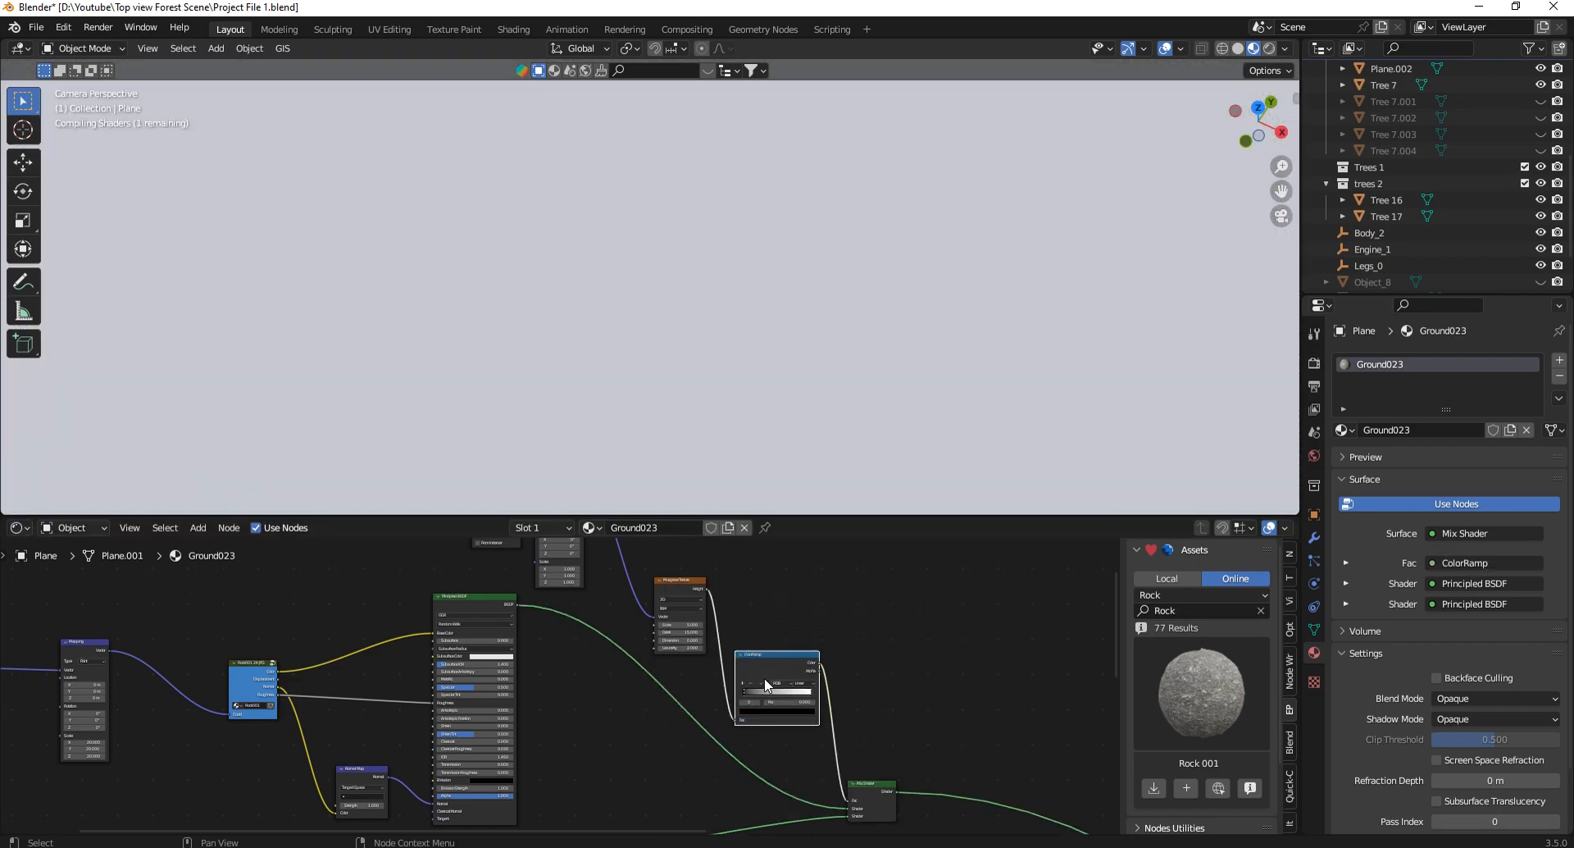
Preview the ColorRamp on the plane and bring its stops close together for a sharper mask, with the white stop at 0.400.
scroll(795, 671, "up", 2)
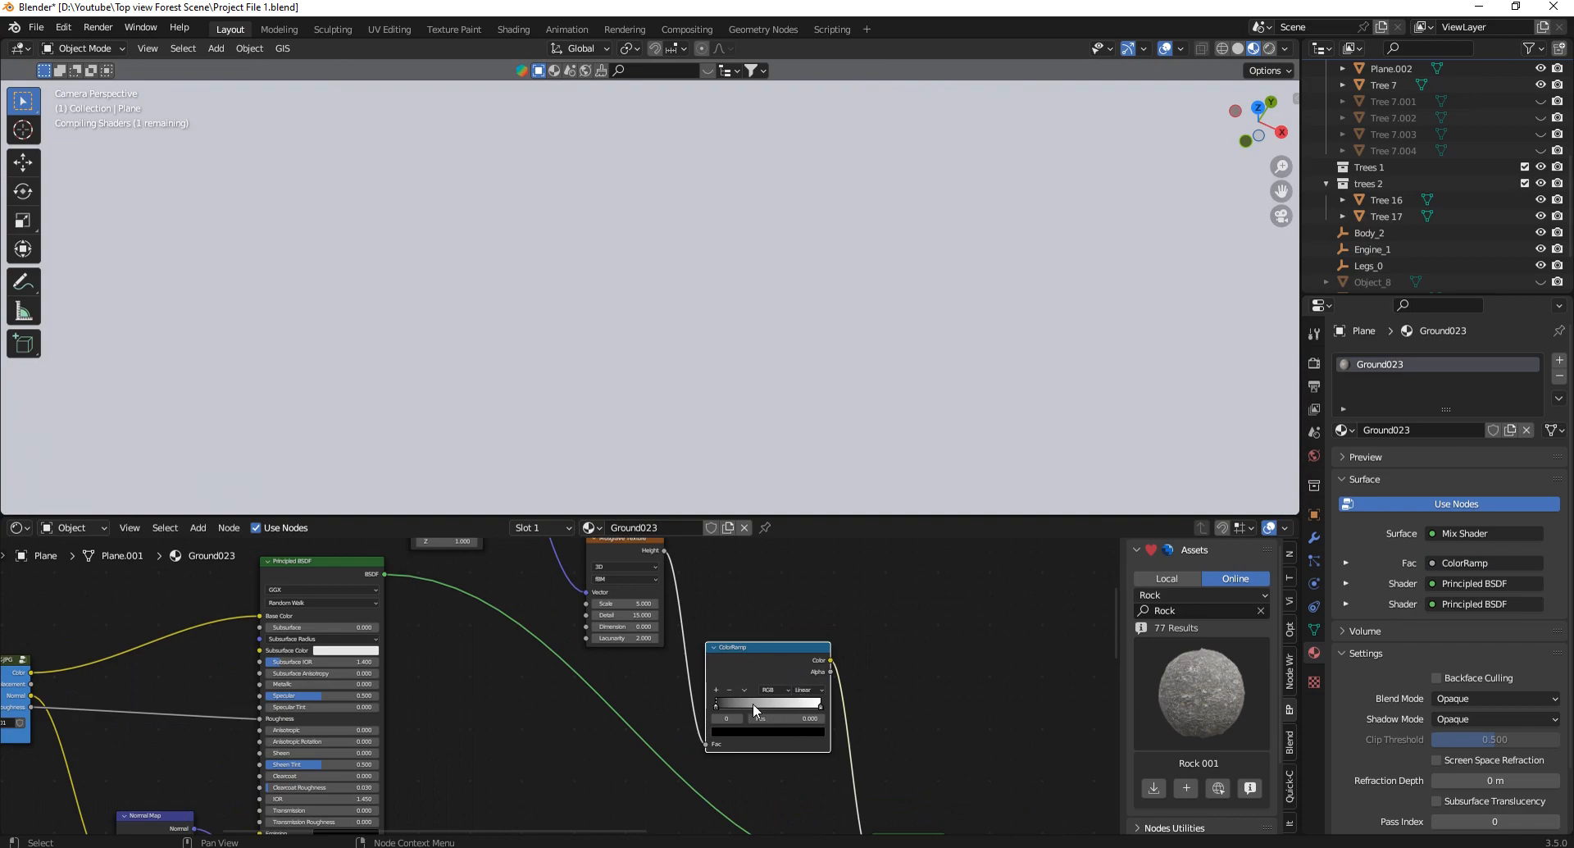
left_click(764, 650, "ctrl+shift")
scroll(765, 647, "up", 3)
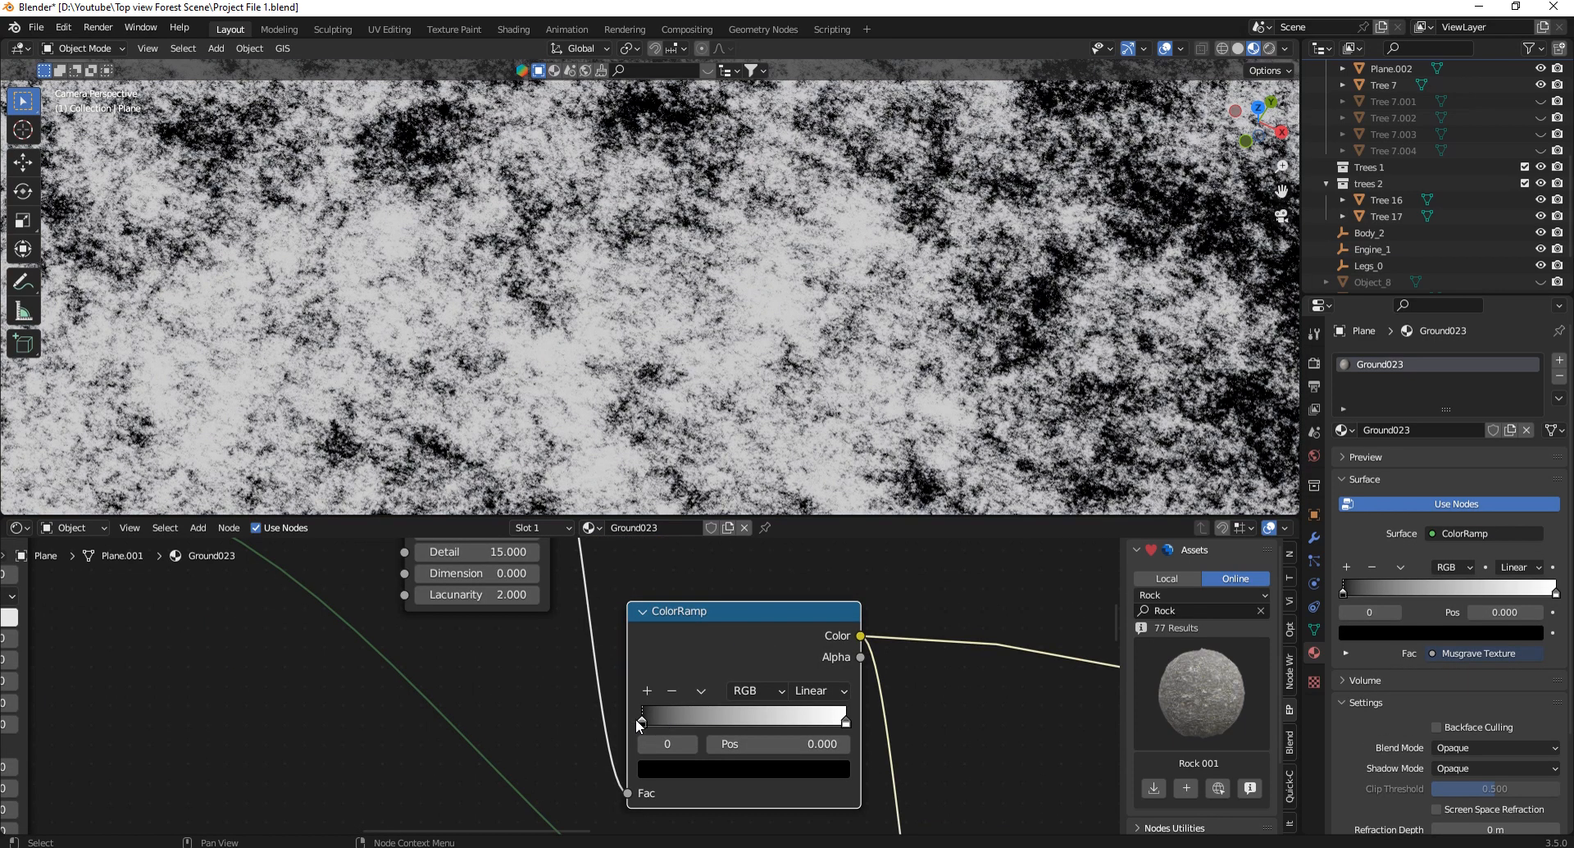
left_click_drag(642, 722, 718, 720)
left_click_drag(853, 719, 710, 721)
scroll(719, 727, "up", 2)
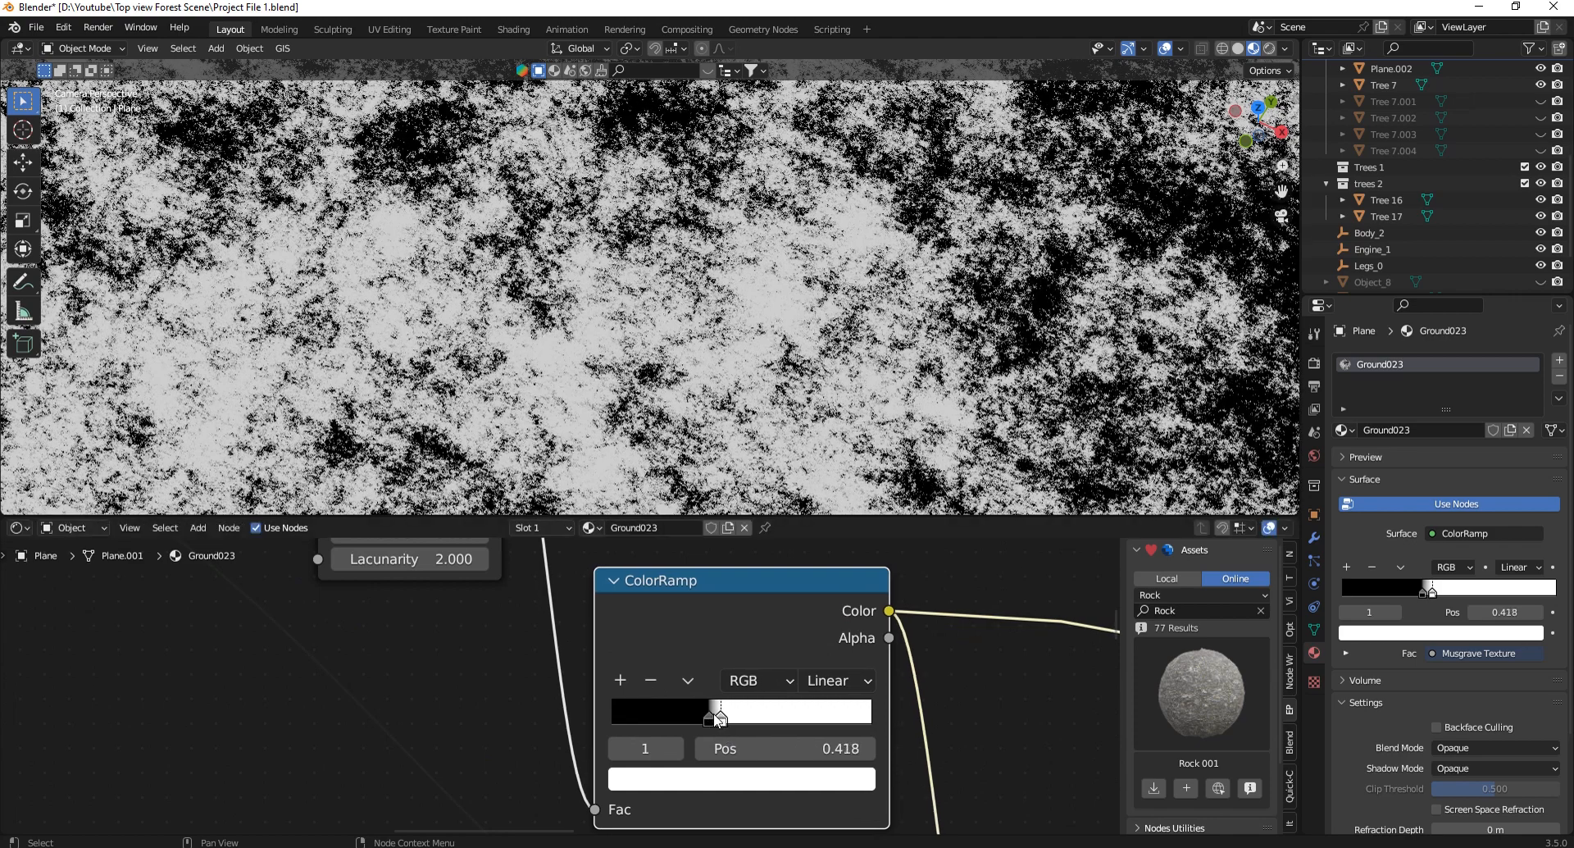
scroll(684, 688, "down", 1)
scroll(683, 689, "down", 5)
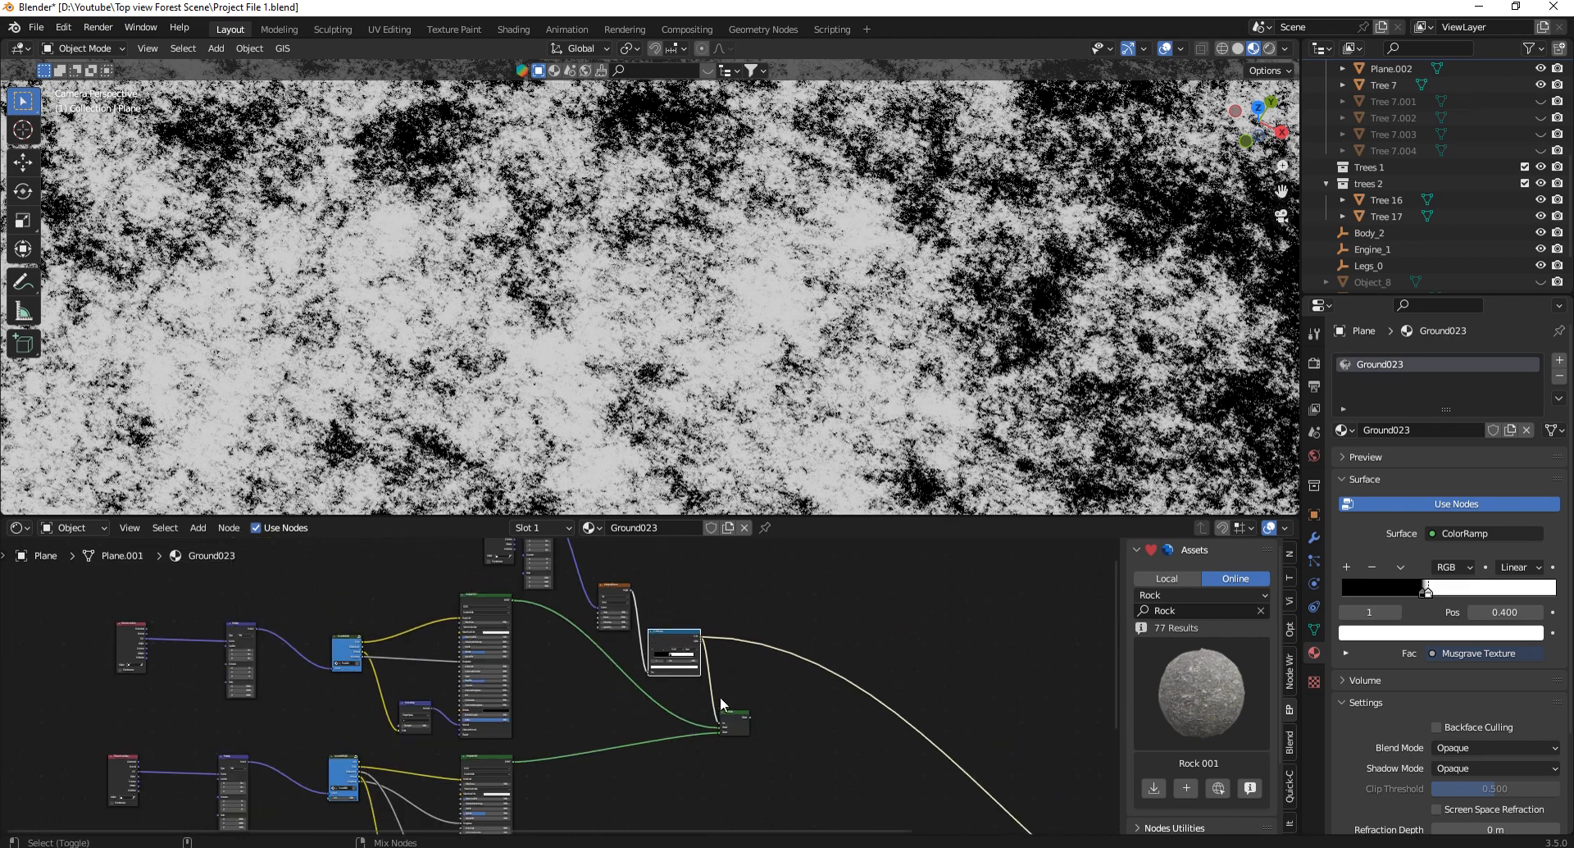
Preview the Mix Shader and swap its inputs, putting the upper Principled BSDF second and the lower one first.
left_click(732, 710, "ctrl+shift")
scroll(745, 233, "down", 5)
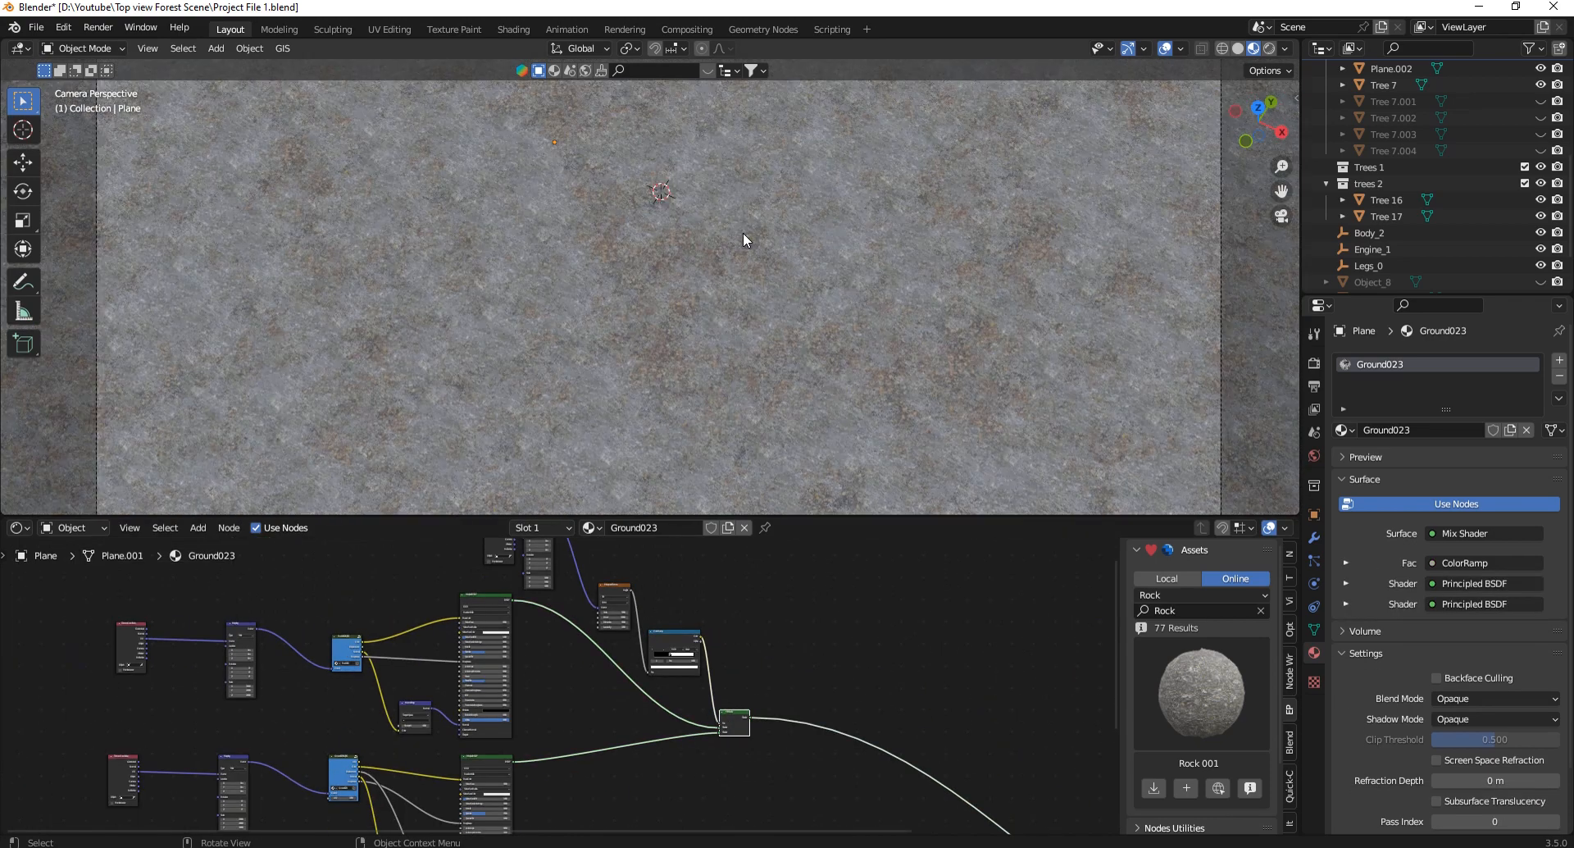
scroll(734, 715, "up", 6)
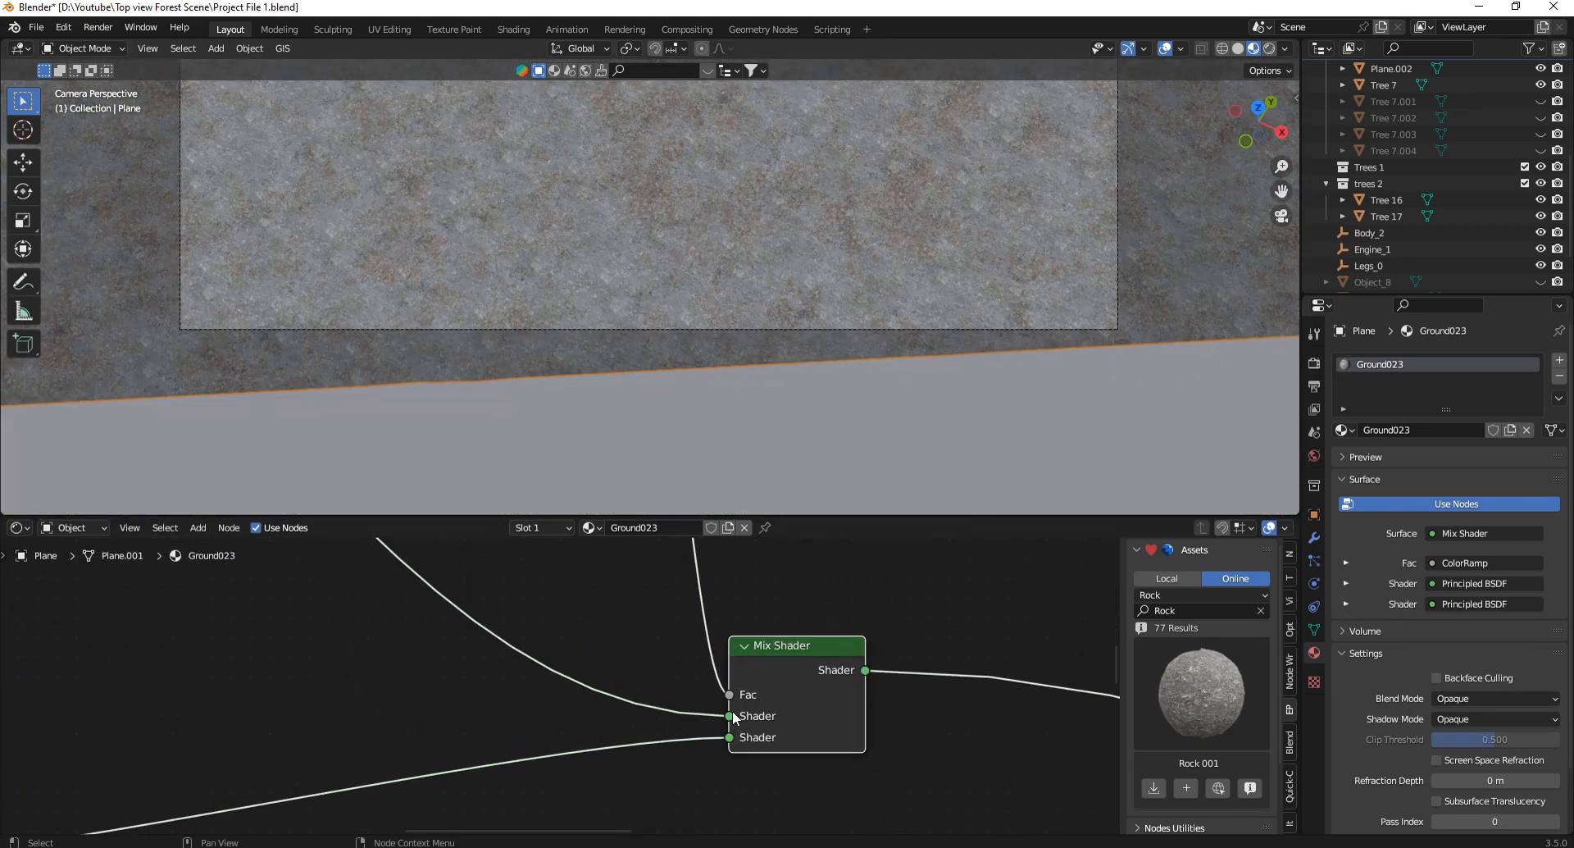
left_click_drag(730, 712, 741, 671)
scroll(741, 672, "down", 5)
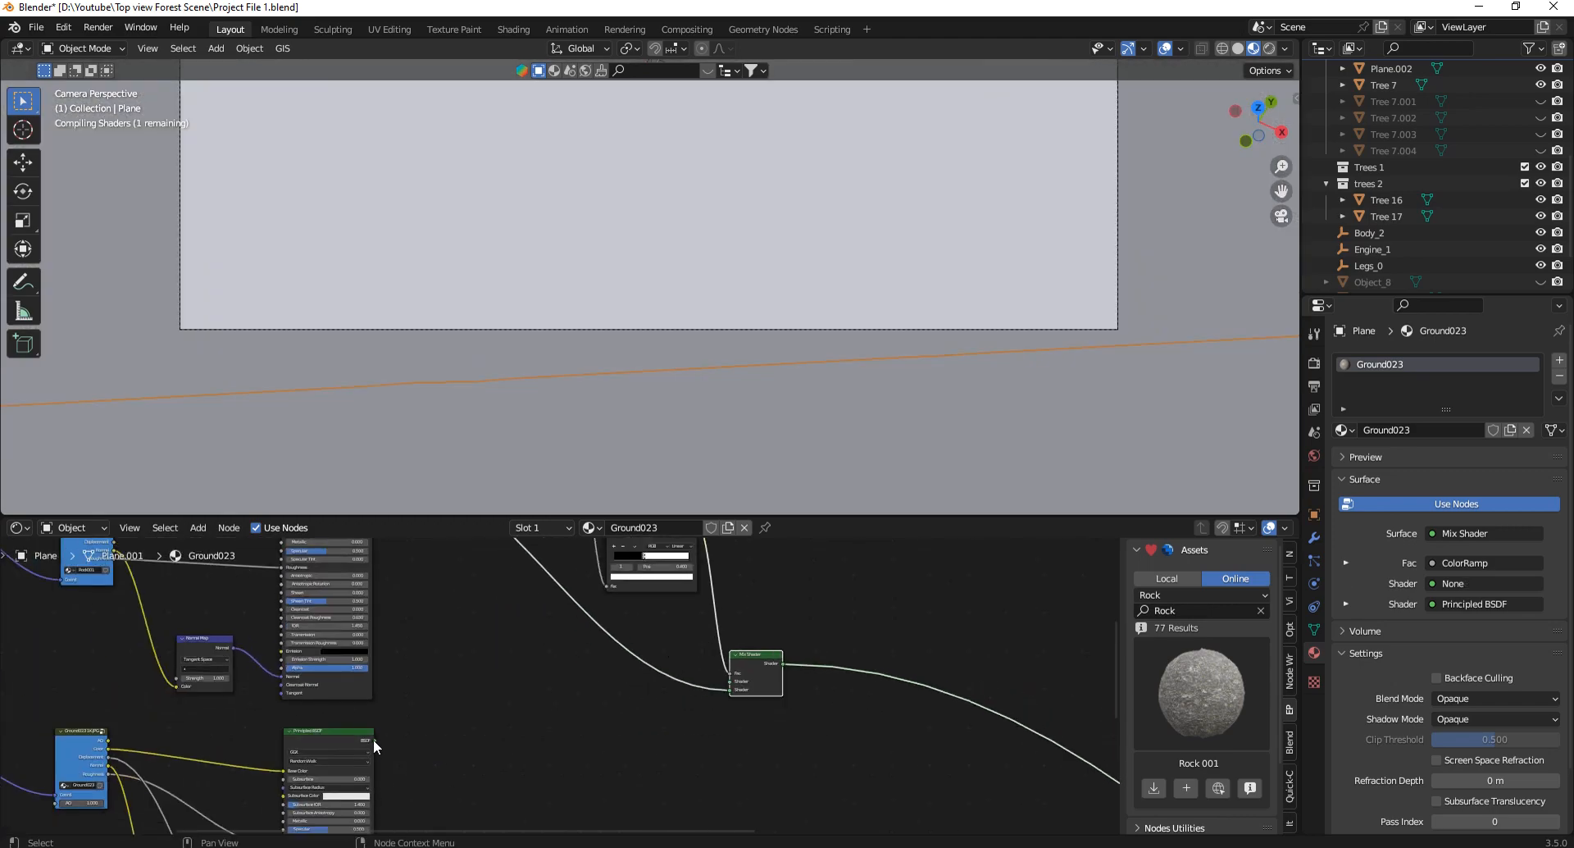
left_click_drag(374, 742, 739, 688)
Examine the swapped ground blend on the plane from near and far.
scroll(791, 407, "down", 5)
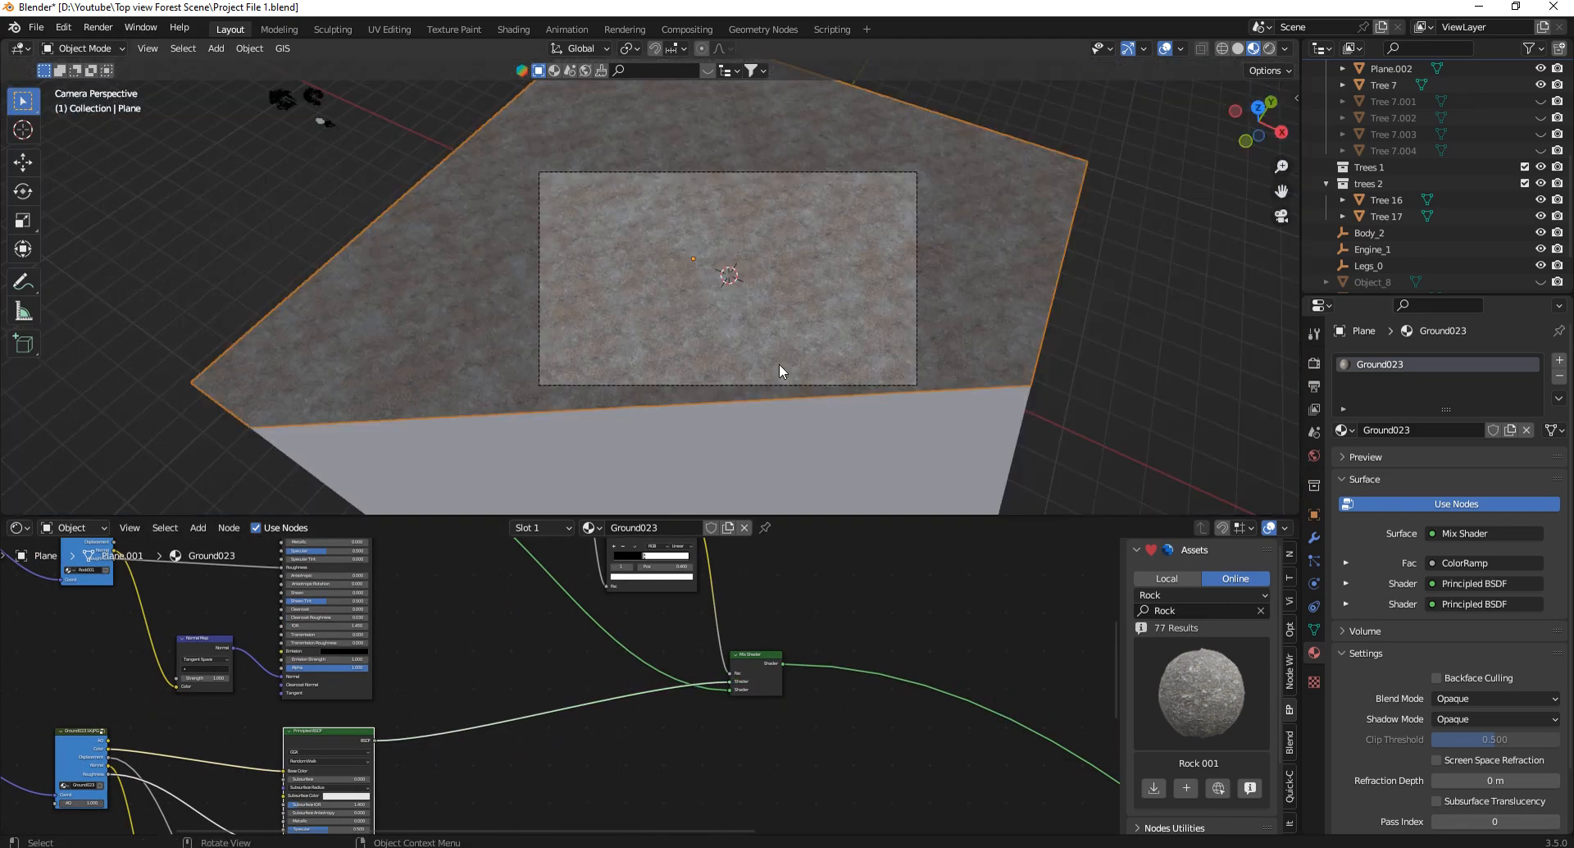
scroll(784, 352, "up", 7)
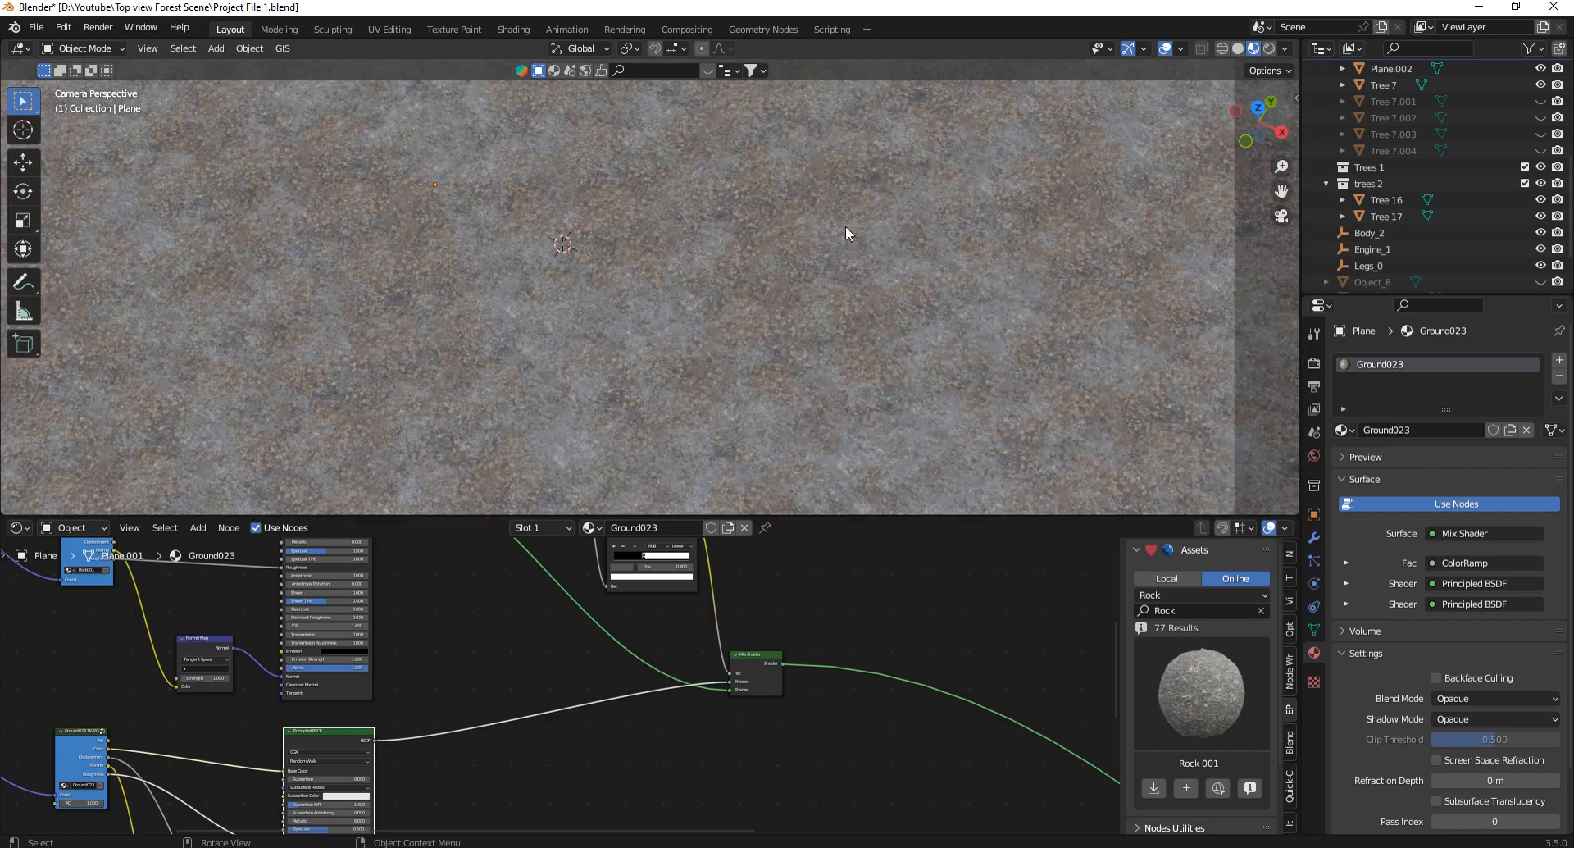
scroll(842, 227, "down", 3)
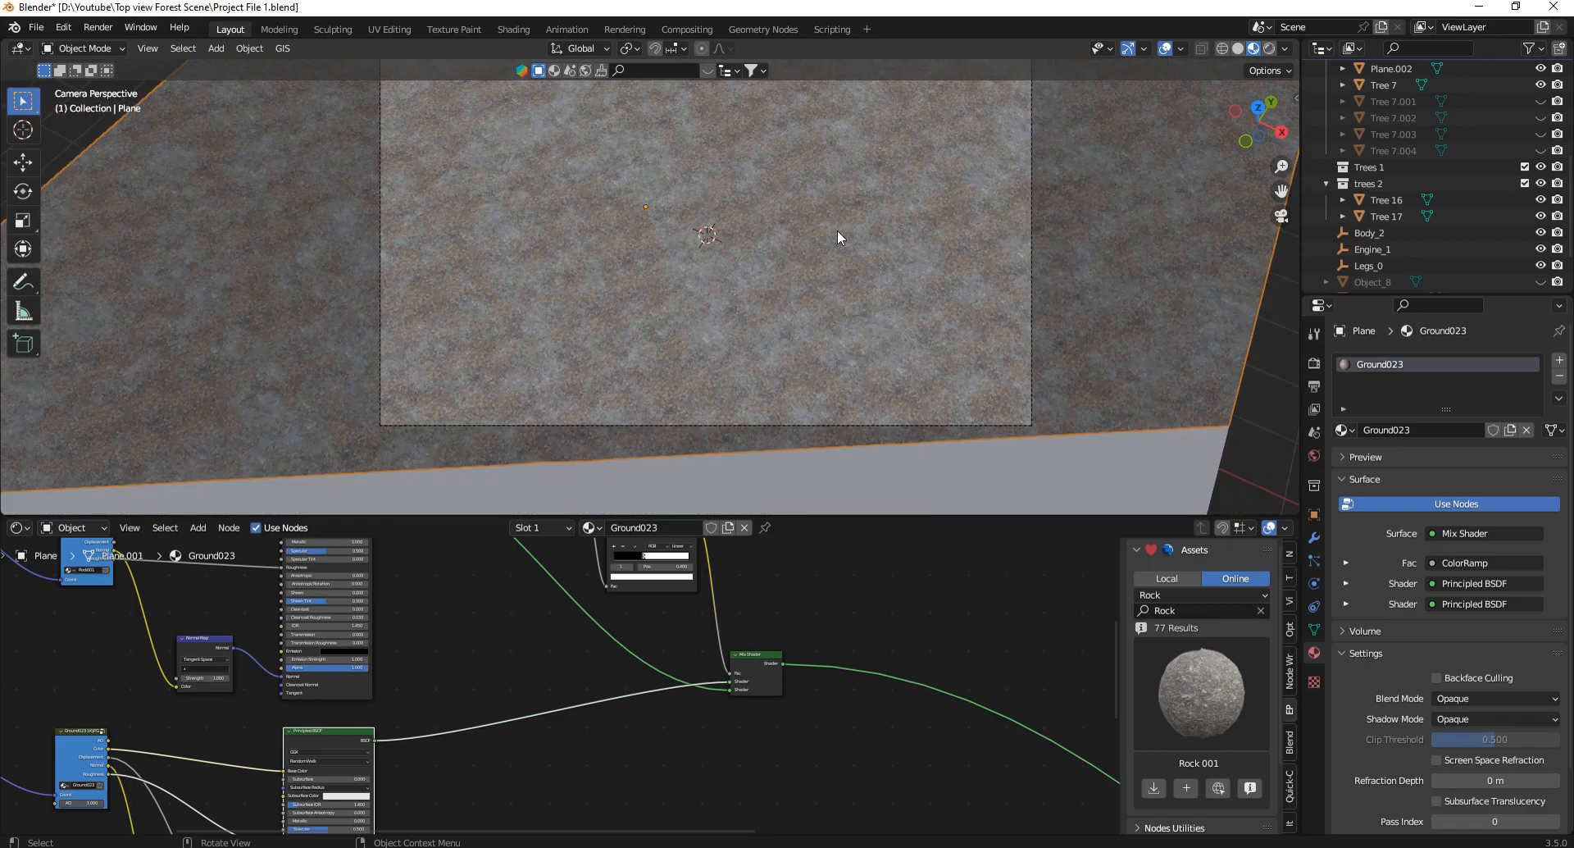
scroll(711, 697, "down", 5)
scroll(730, 619, "up", 6)
scroll(724, 720, "down", 5)
scroll(682, 605, "up", 4)
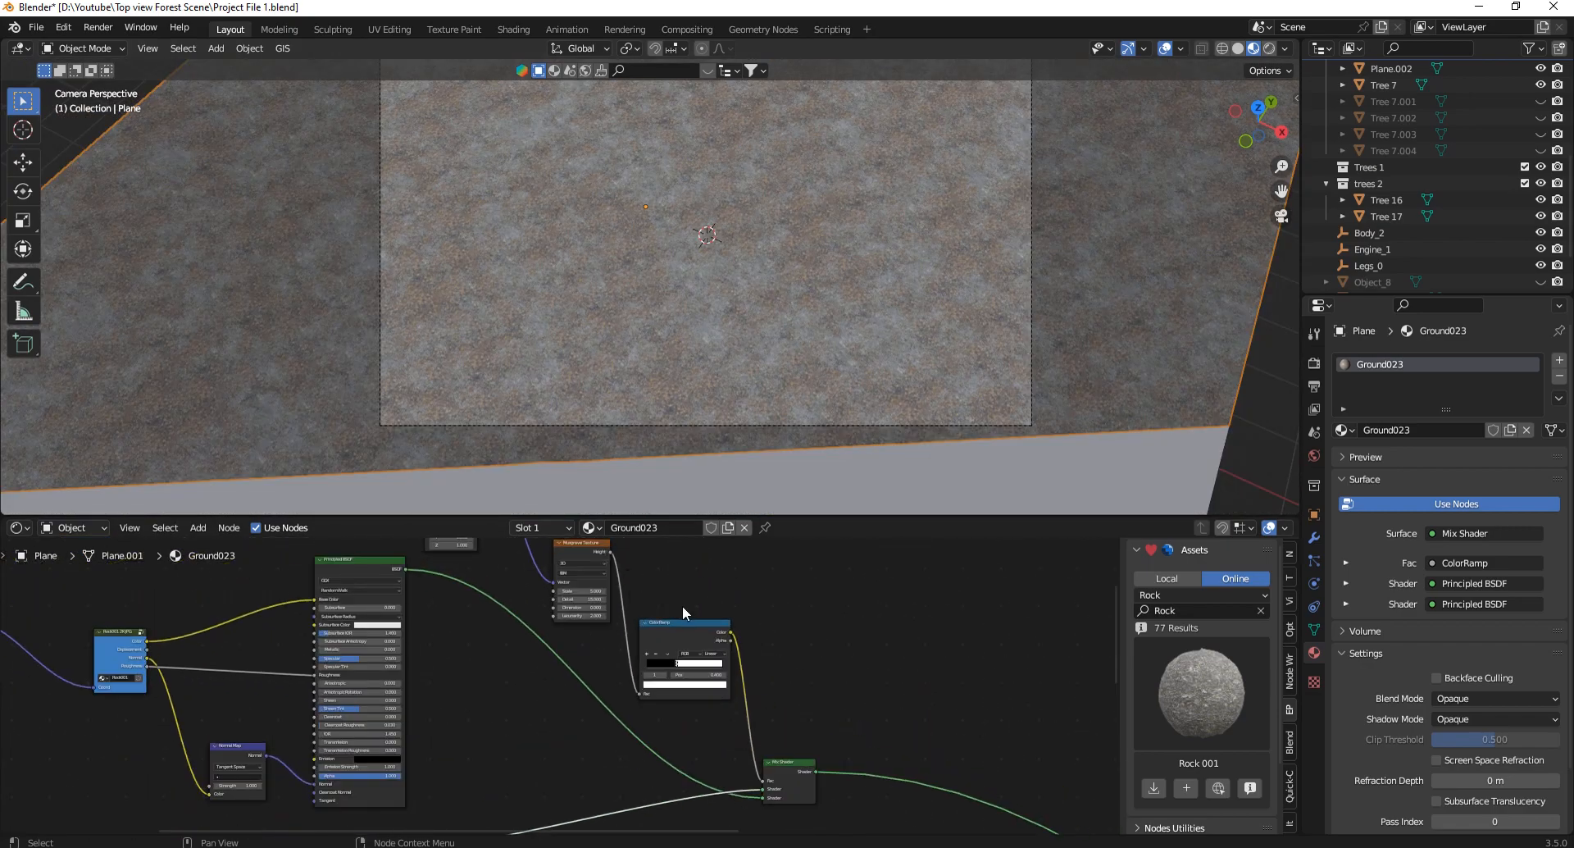
Preview the ColorRamp mask on the plane, inspect it, and return the material output to the Mix Shader.
left_click(686, 632, "ctrl+shift")
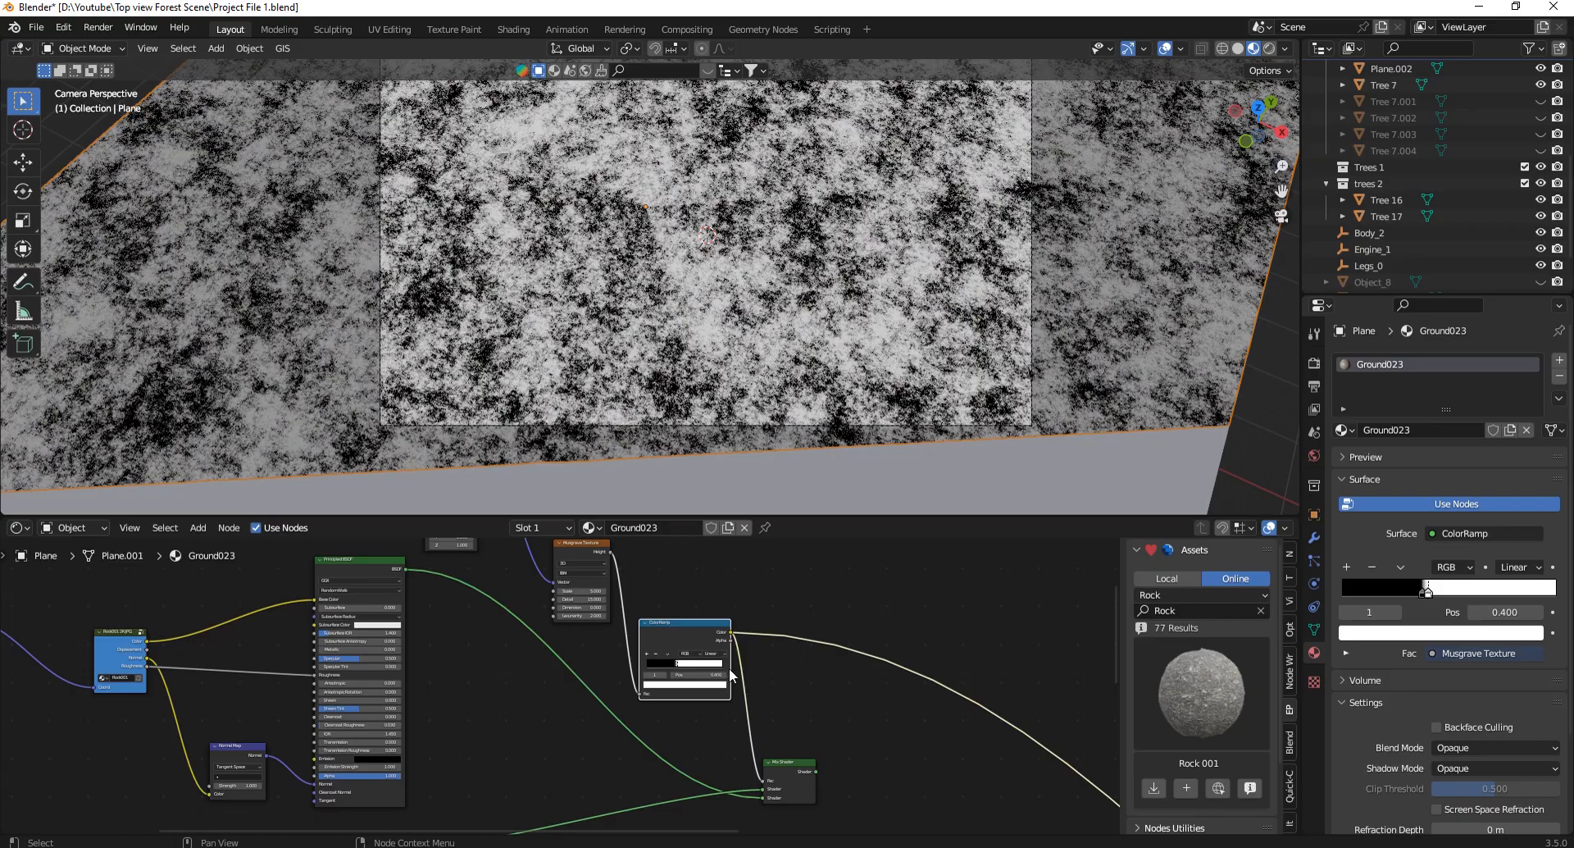
scroll(718, 346, "up", 5)
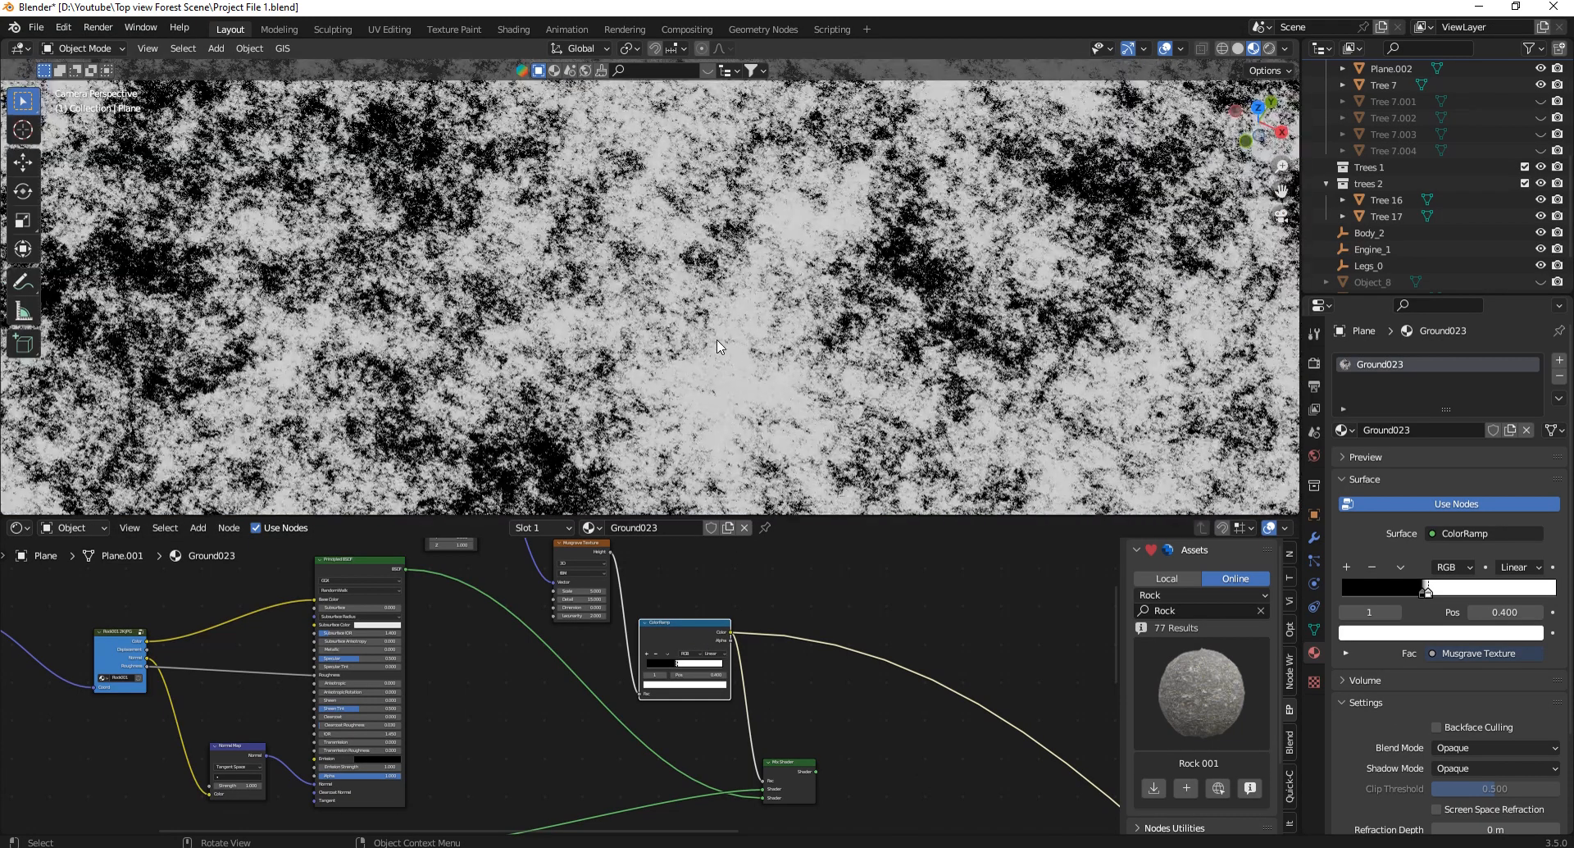
scroll(785, 602, "down", 2)
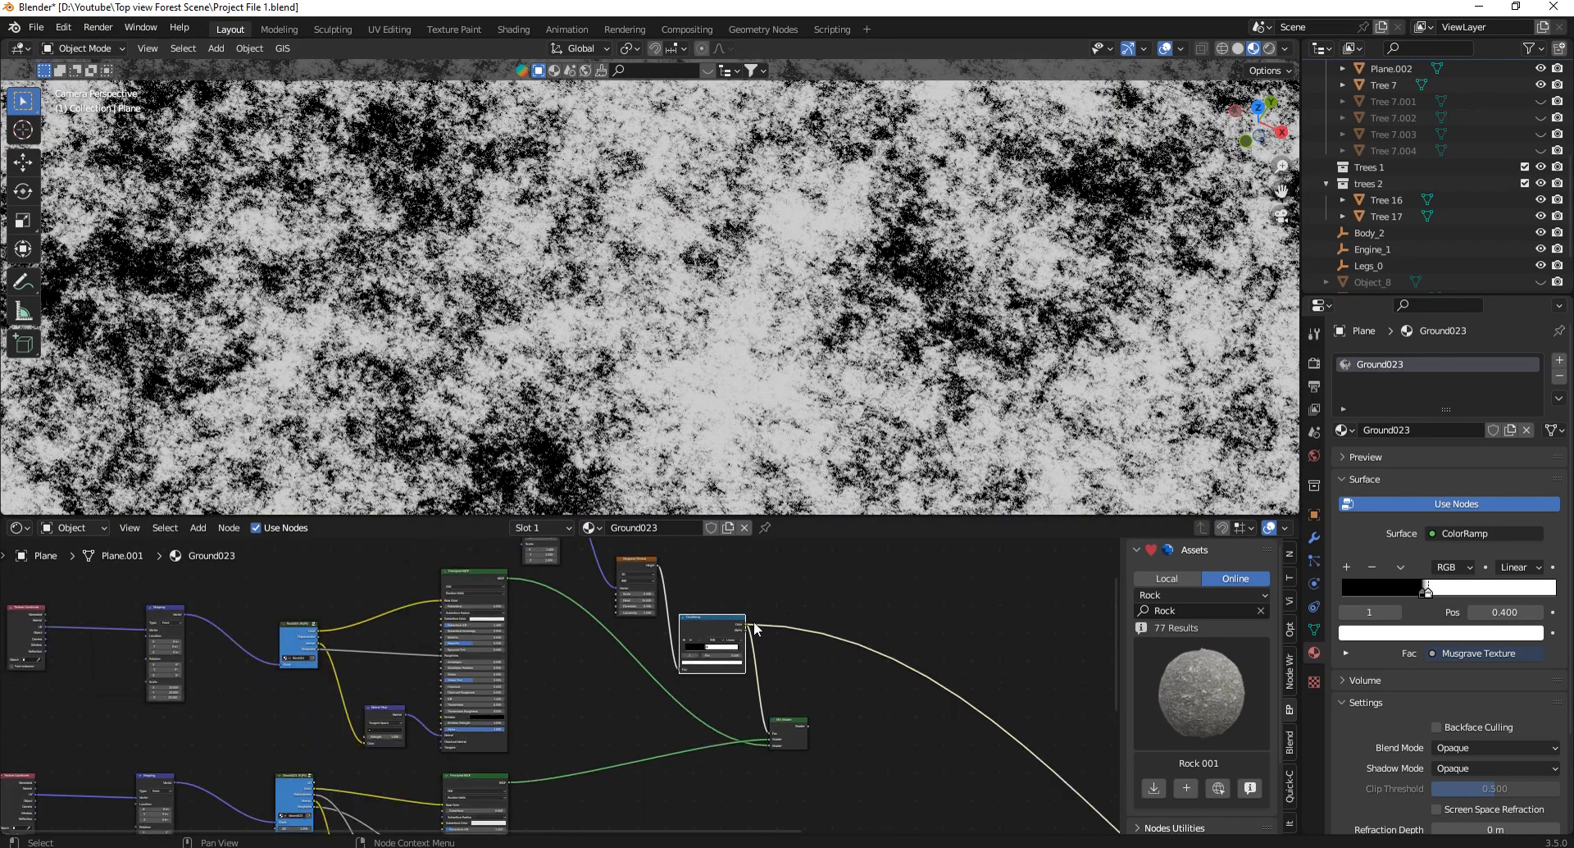
scroll(754, 622, "down", 2)
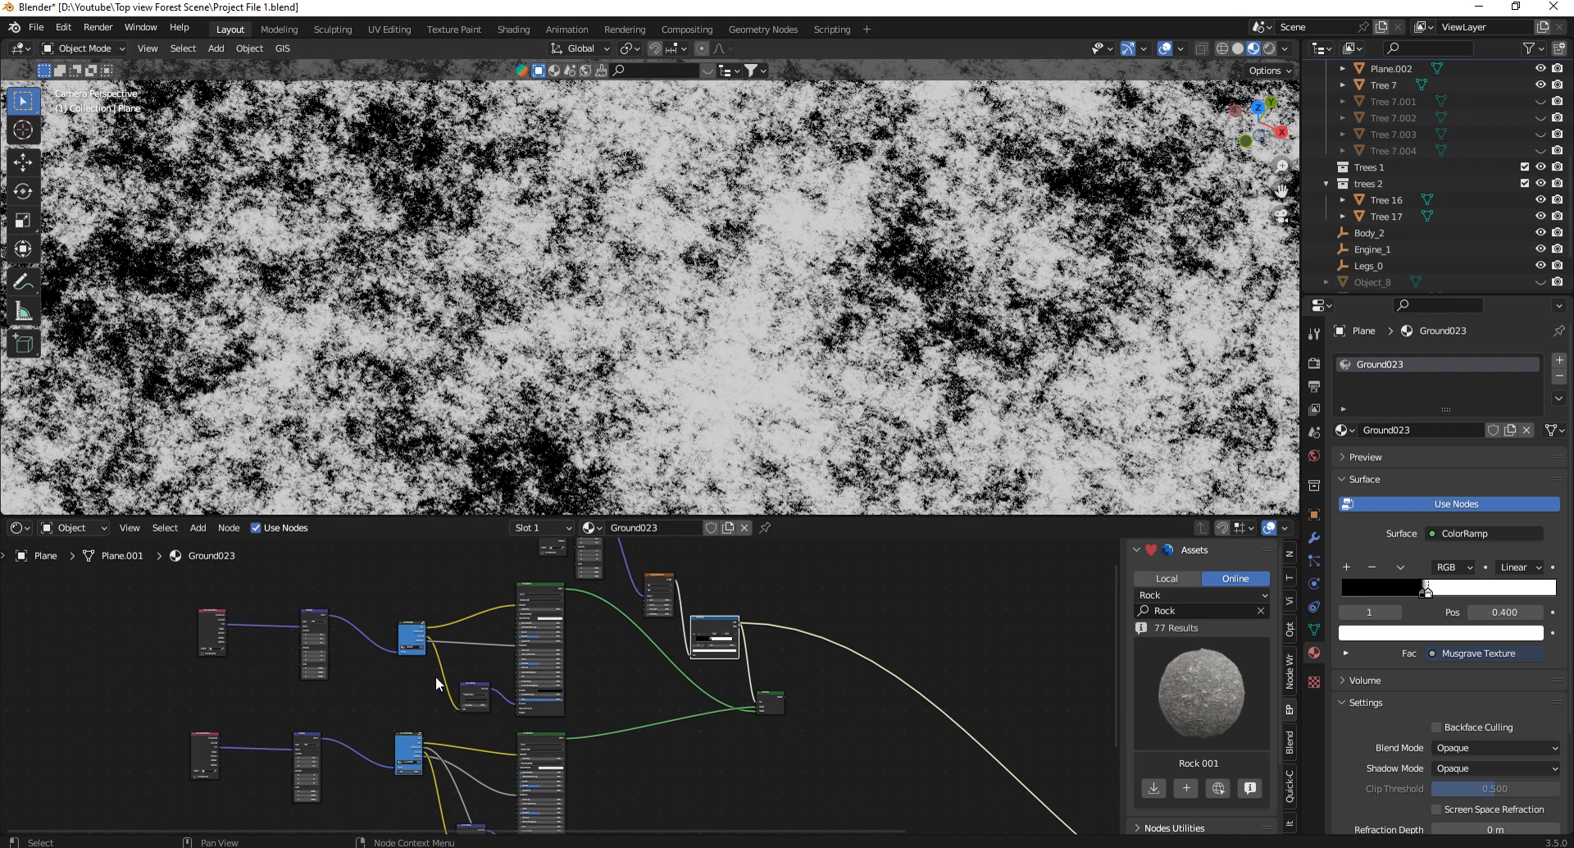
left_click(771, 695, "ctrl+shift")
scroll(738, 668, "down", 6)
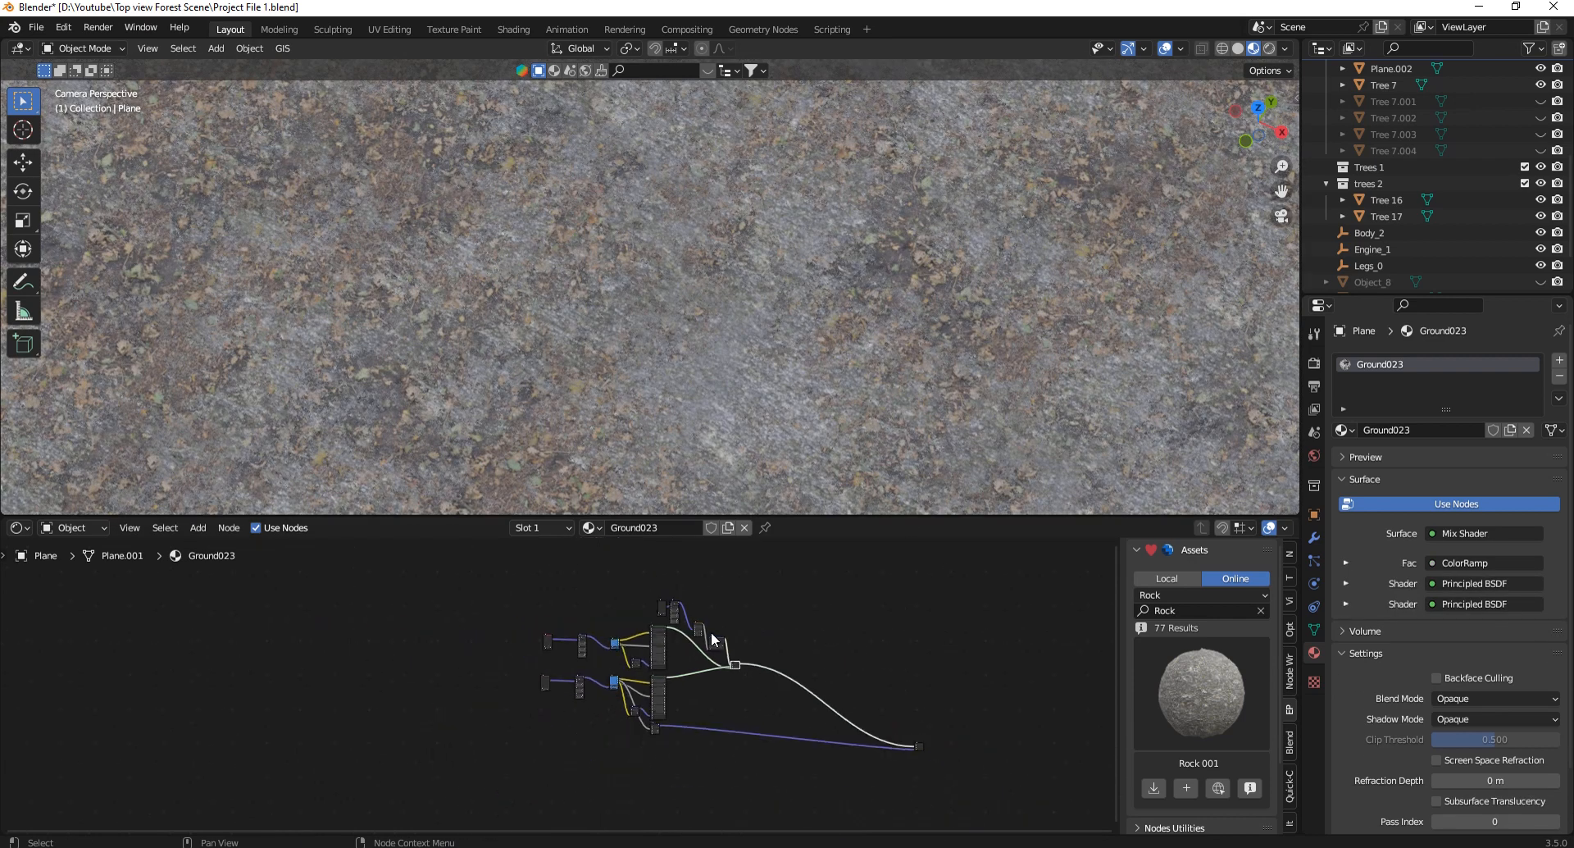
scroll(792, 698, "up", 2)
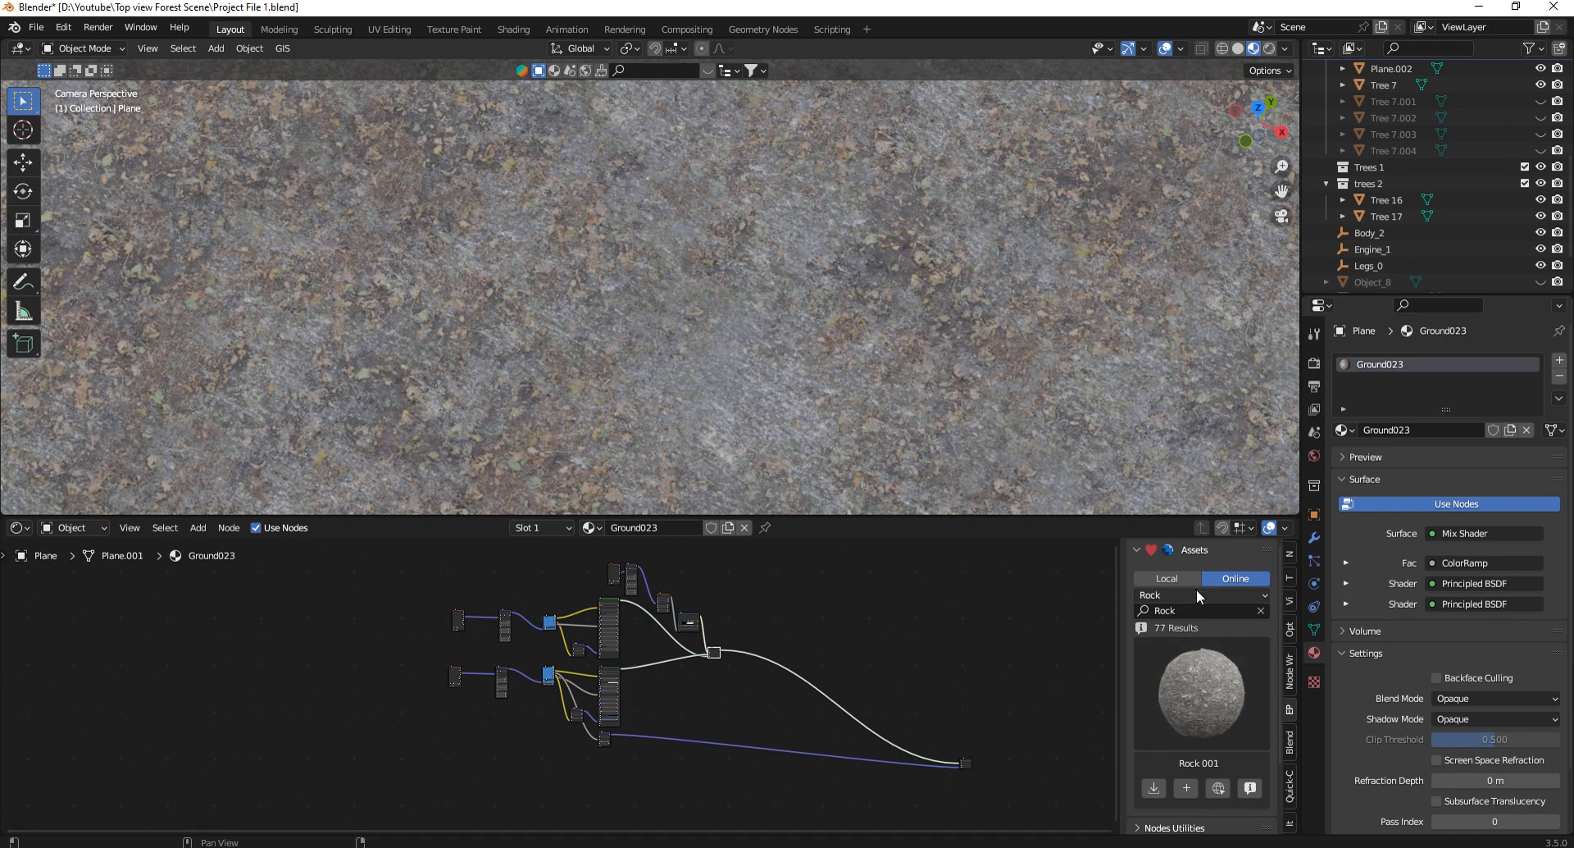
Browse the online rock textures in the asset library and select Rock 006.
left_click(1182, 690)
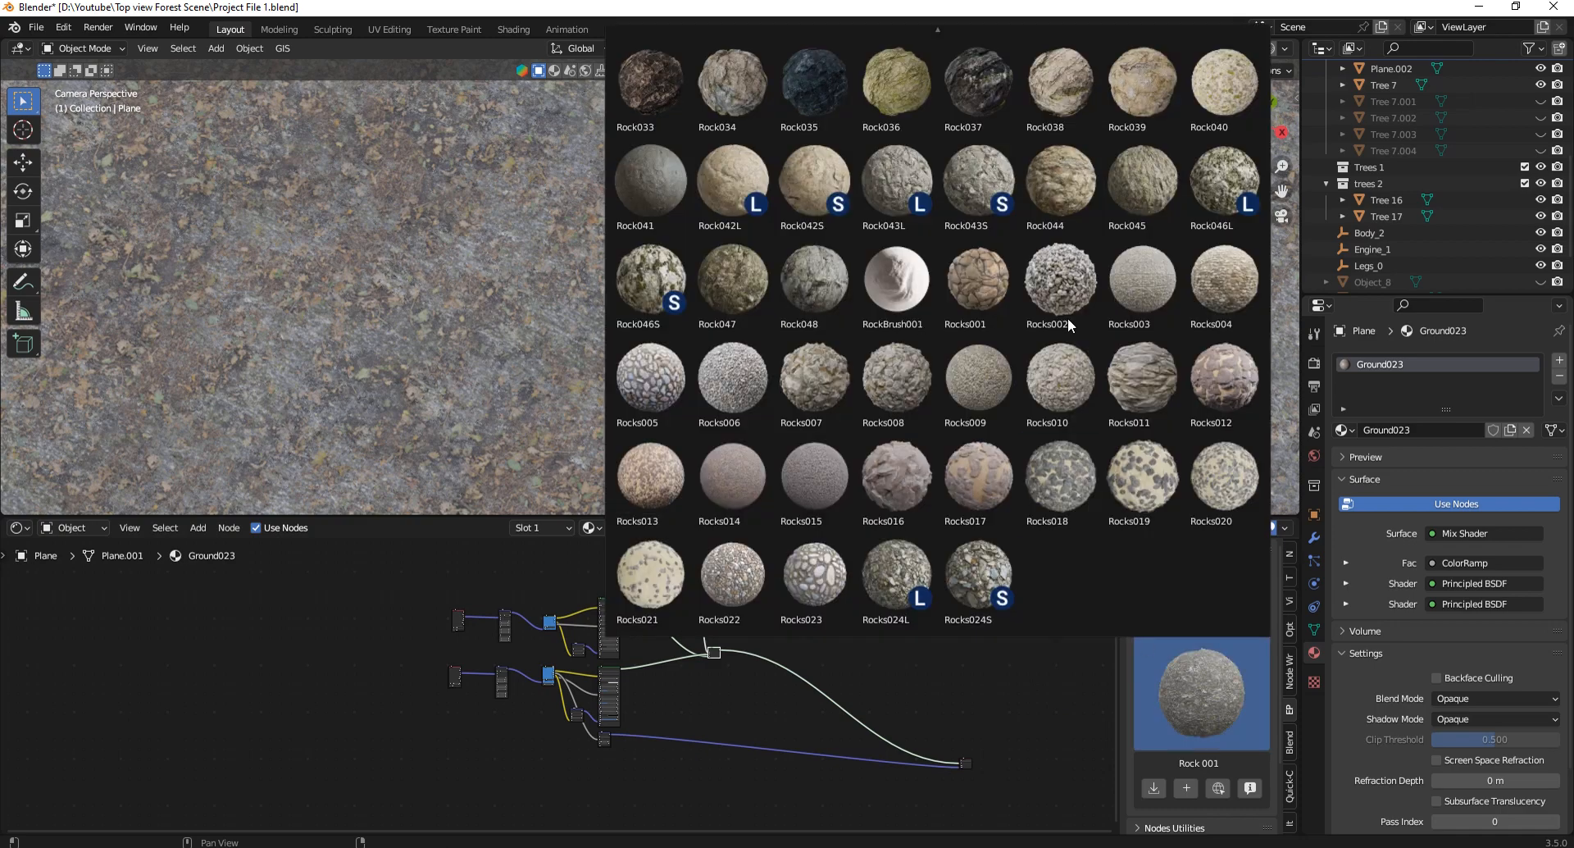
mouse_move(911, 4)
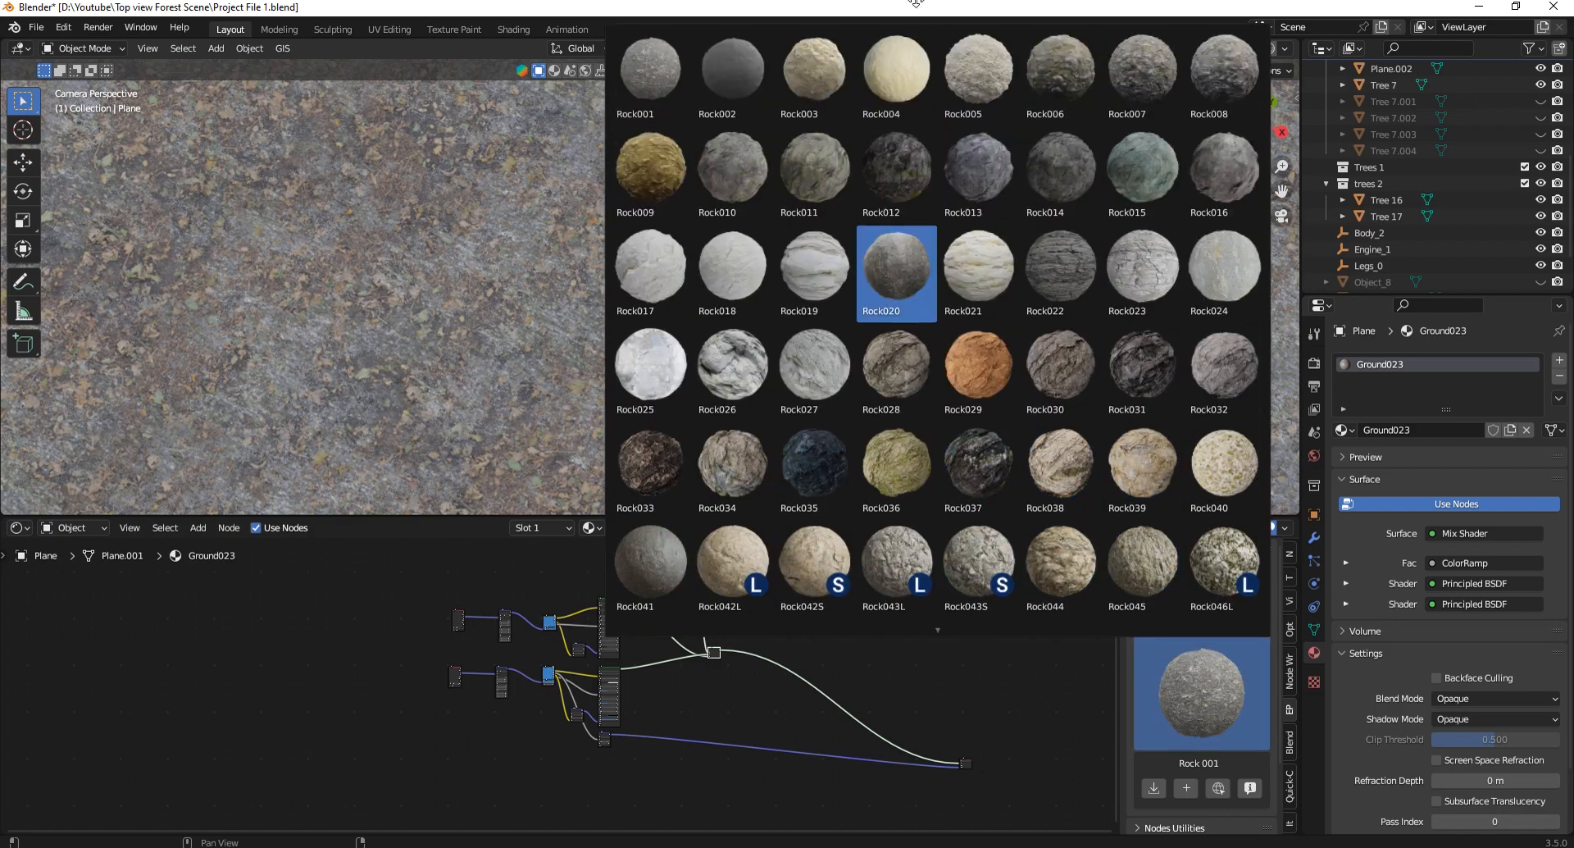
left_click(1080, 75)
left_click(1208, 682)
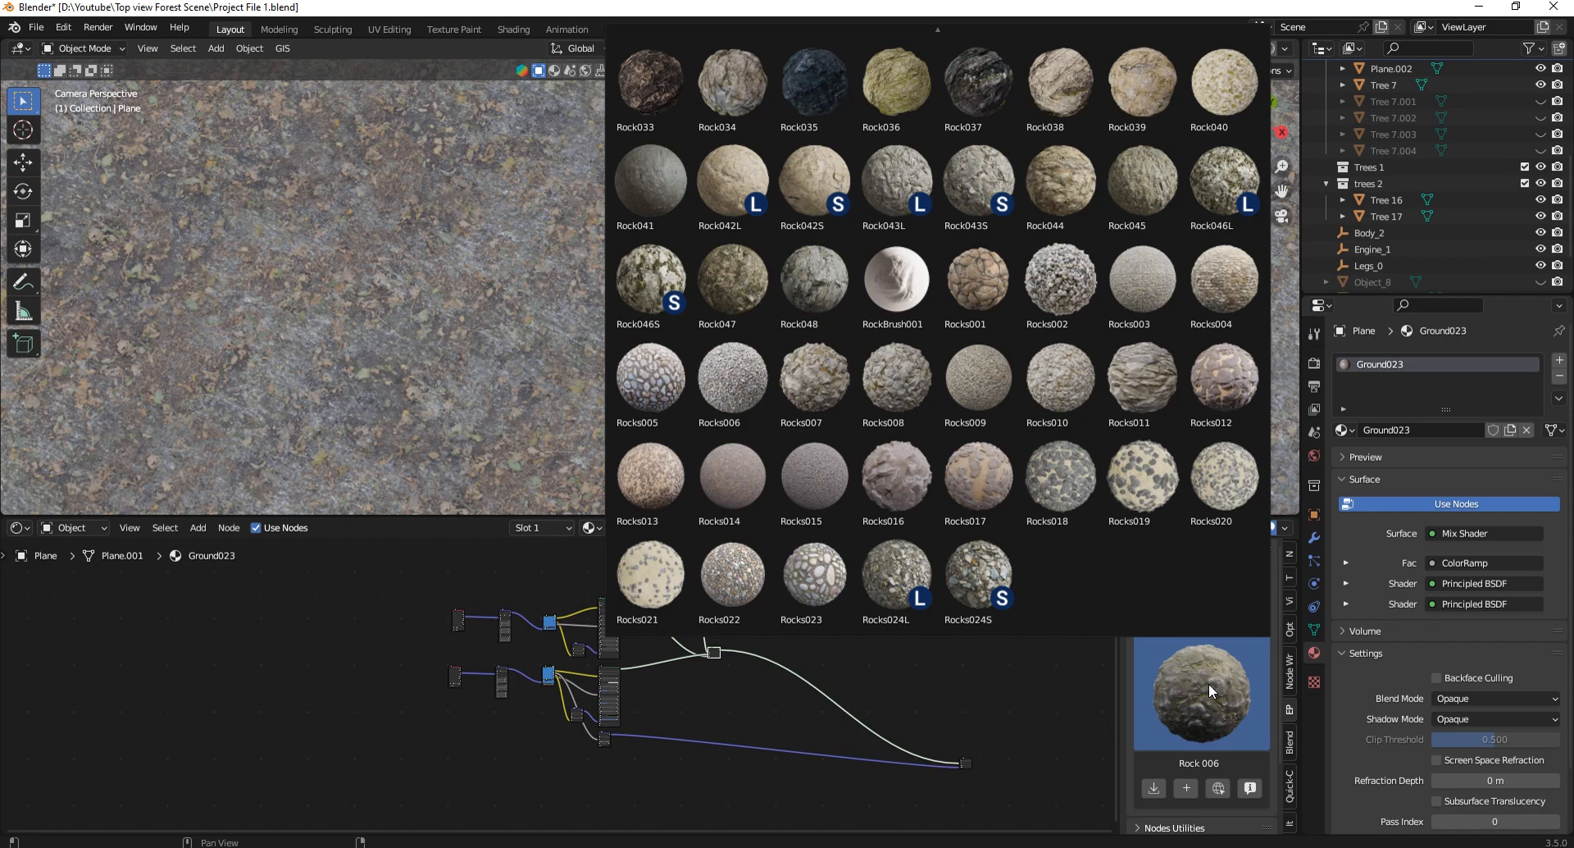
left_click(1209, 685)
Choose Rock 032 from the local rock assets and add it to the material as a 2K-JPG node group.
left_click(1180, 574)
left_click(1215, 697)
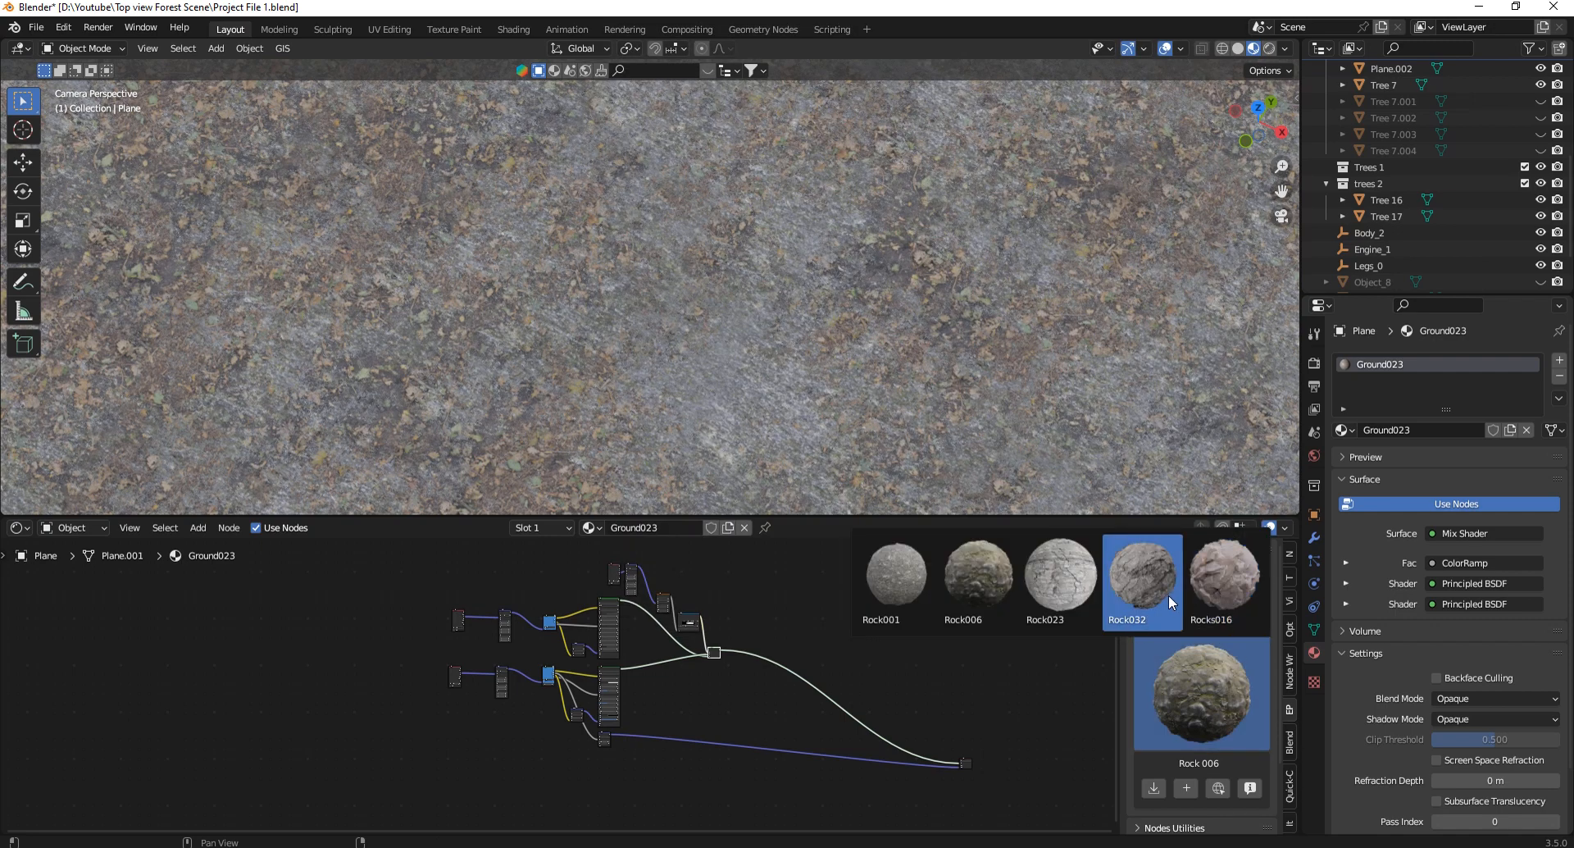
left_click(1164, 593)
left_click(1208, 686)
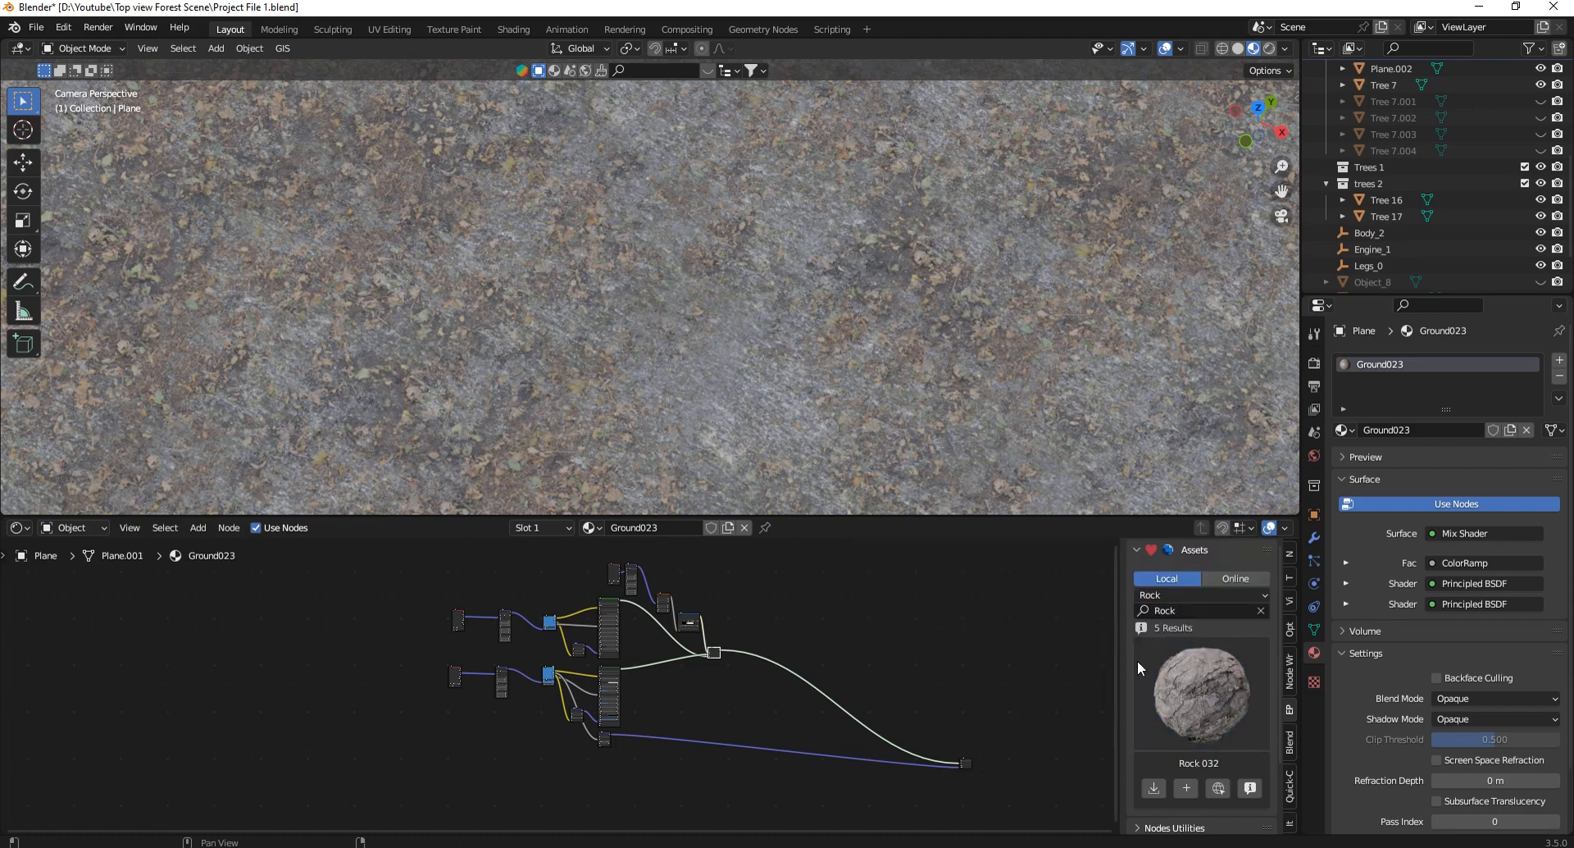
left_click(1192, 787)
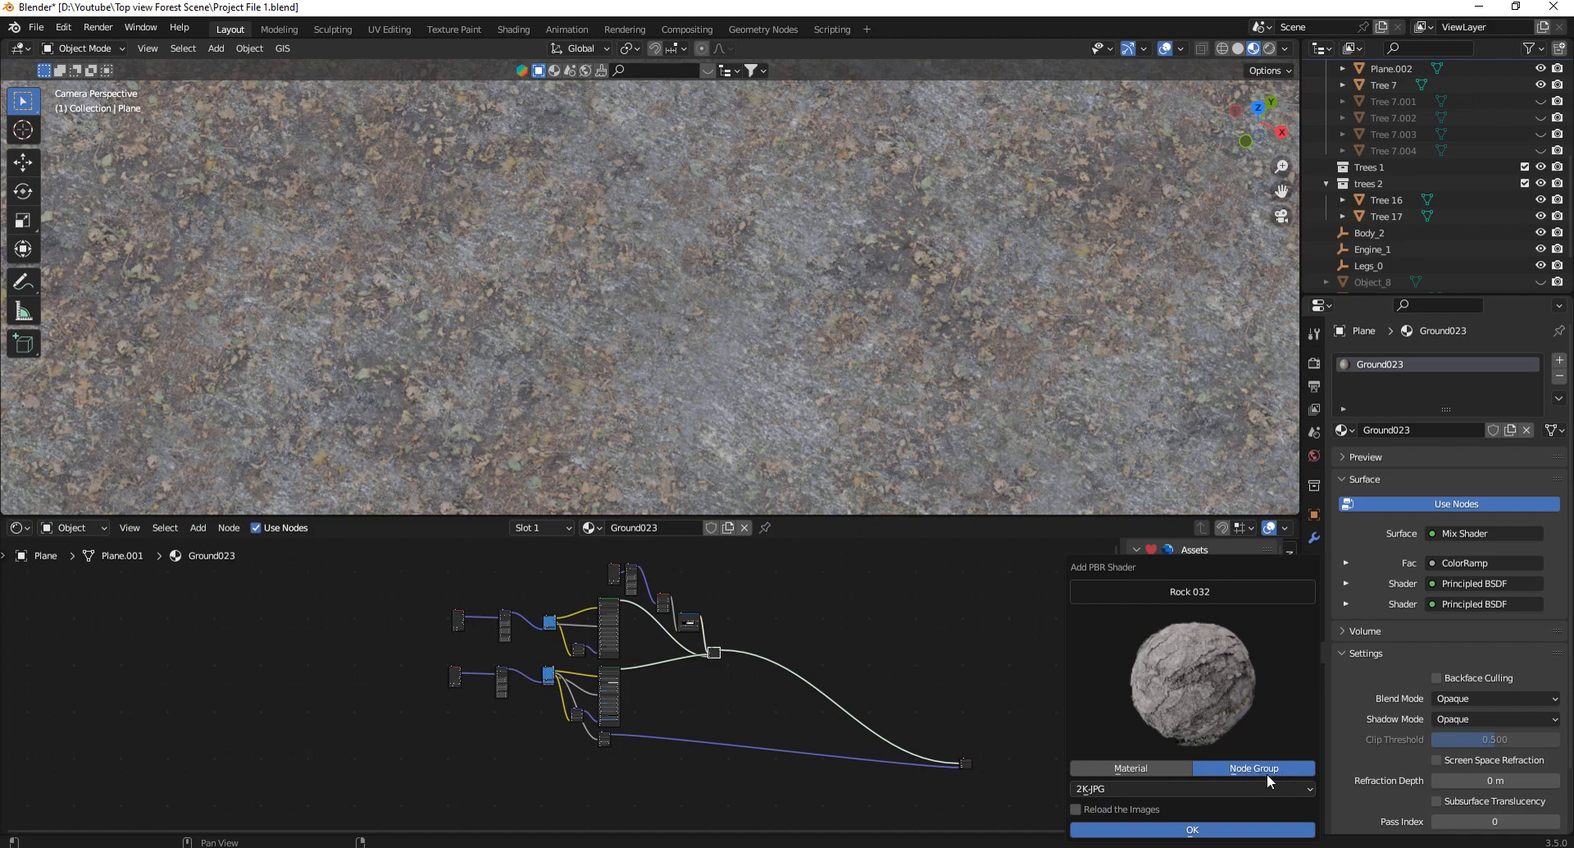
left_click(1195, 830)
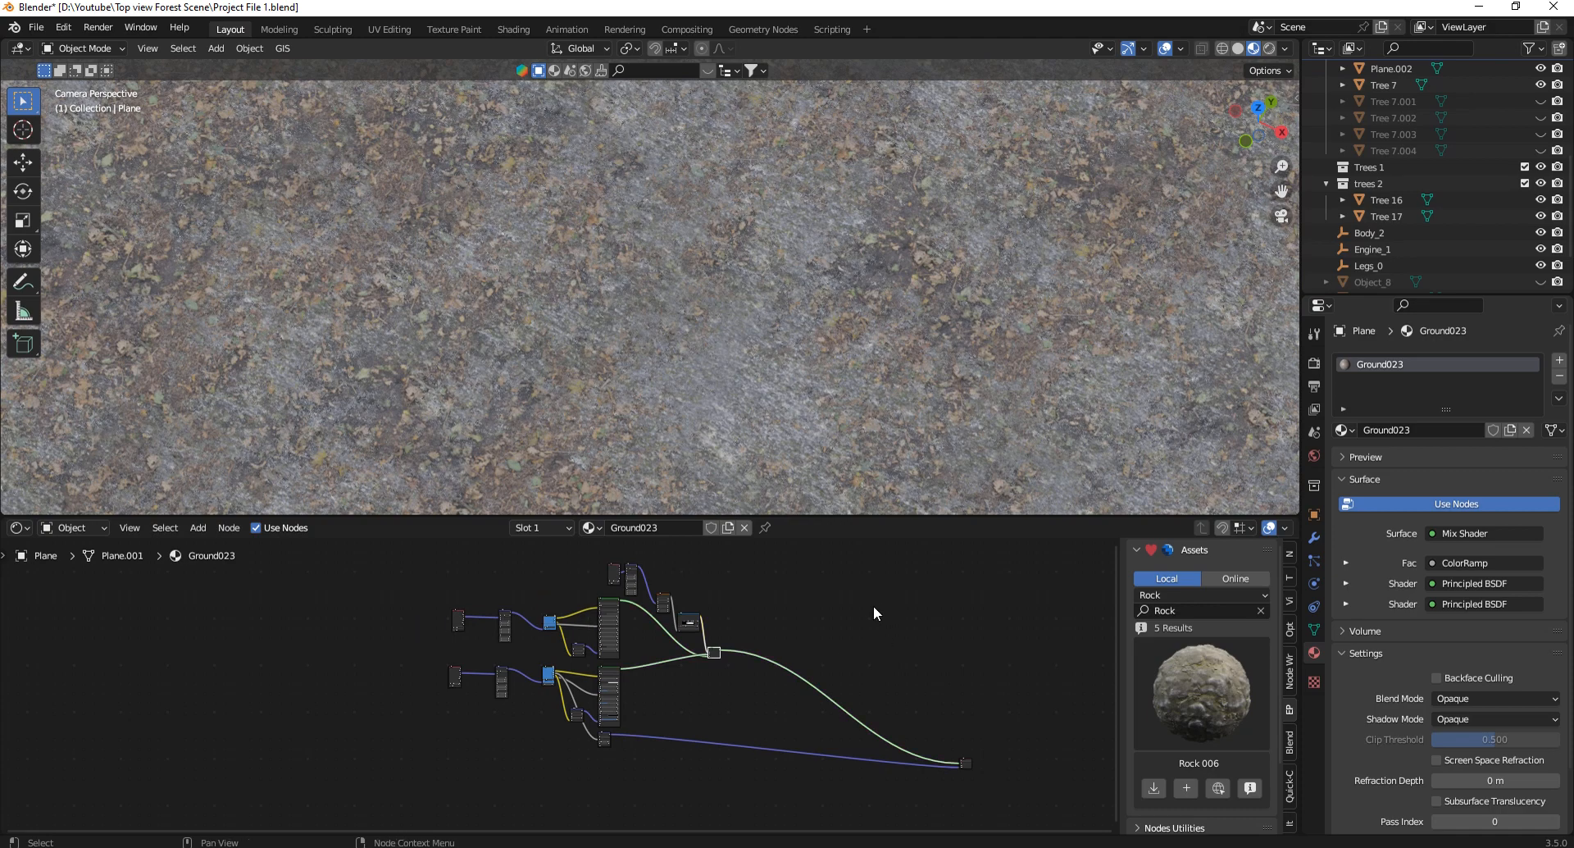
Add the local asset Rock 006 to the plane as a material, followed by Rock 032 as a 2K-JPG material.
left_click(1193, 787)
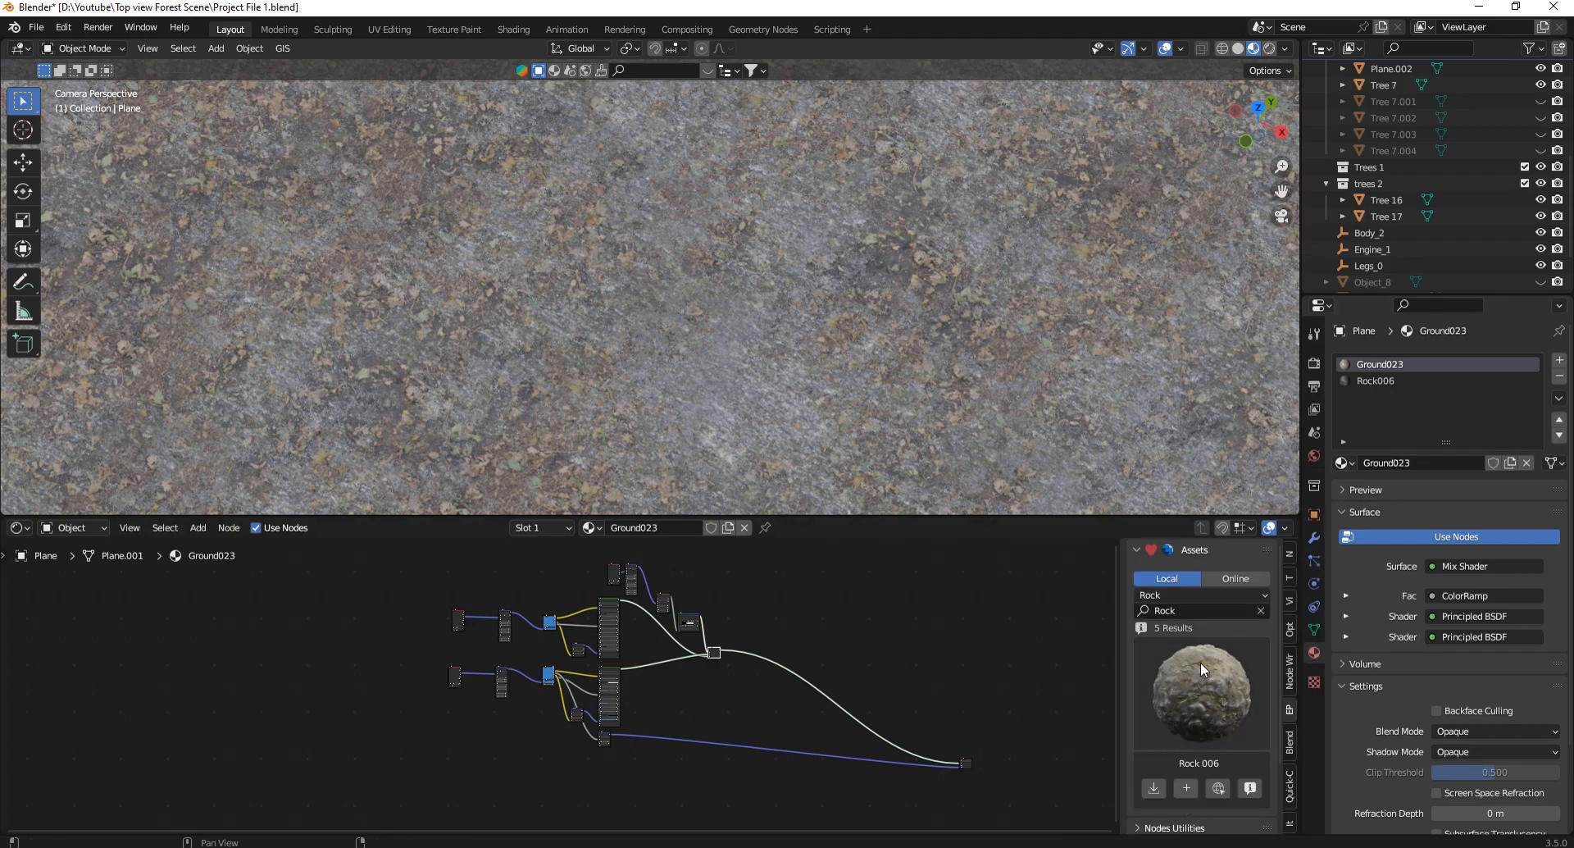
left_click(1184, 686)
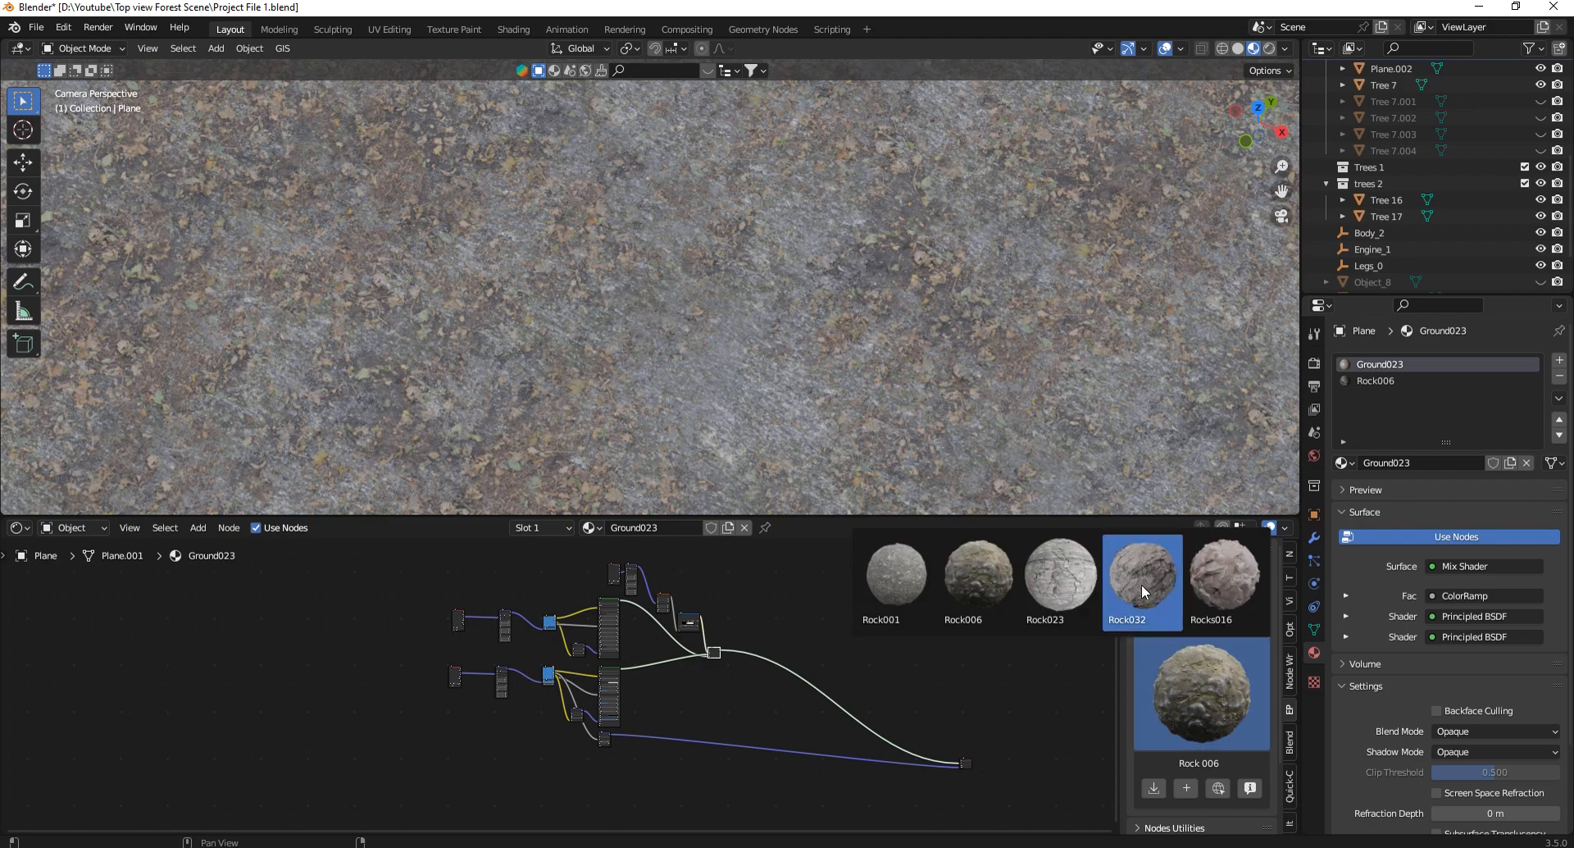
left_click(1141, 584)
left_click(1186, 788)
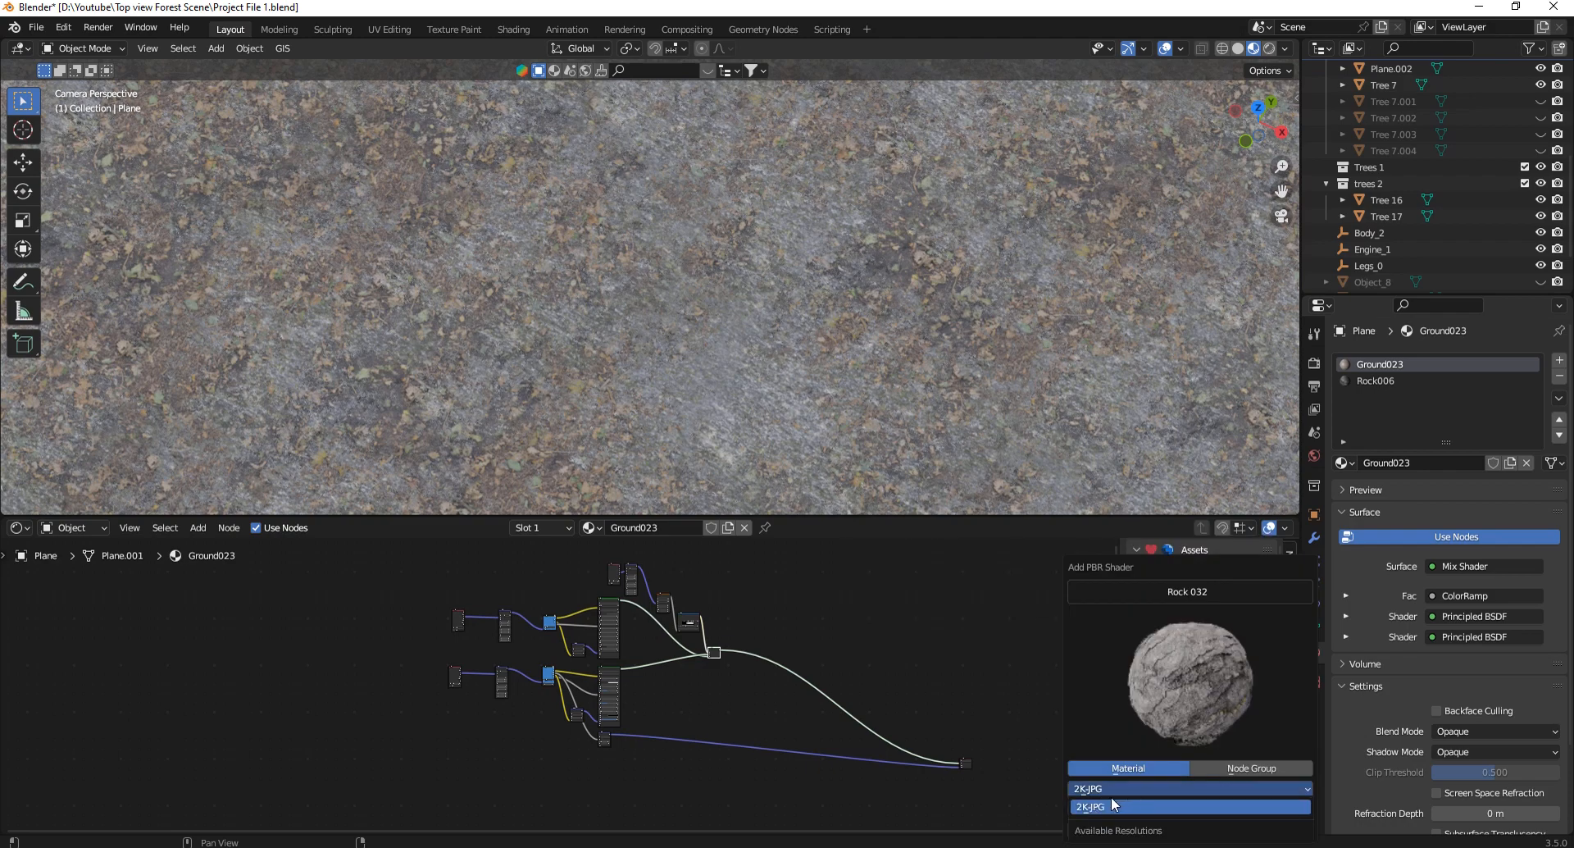
left_click(1156, 828)
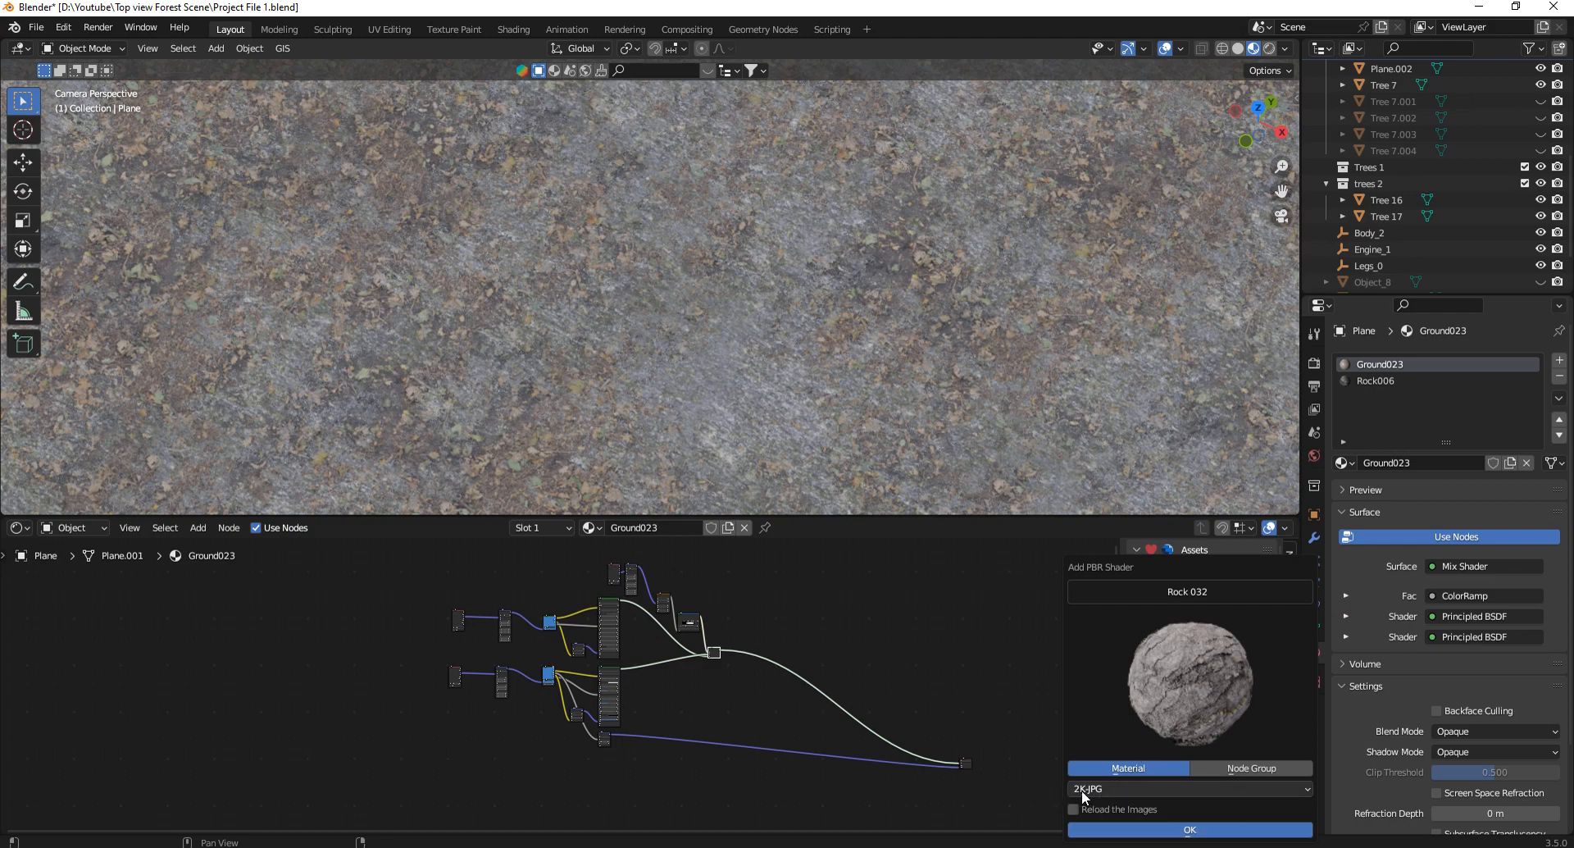
left_click(1131, 830)
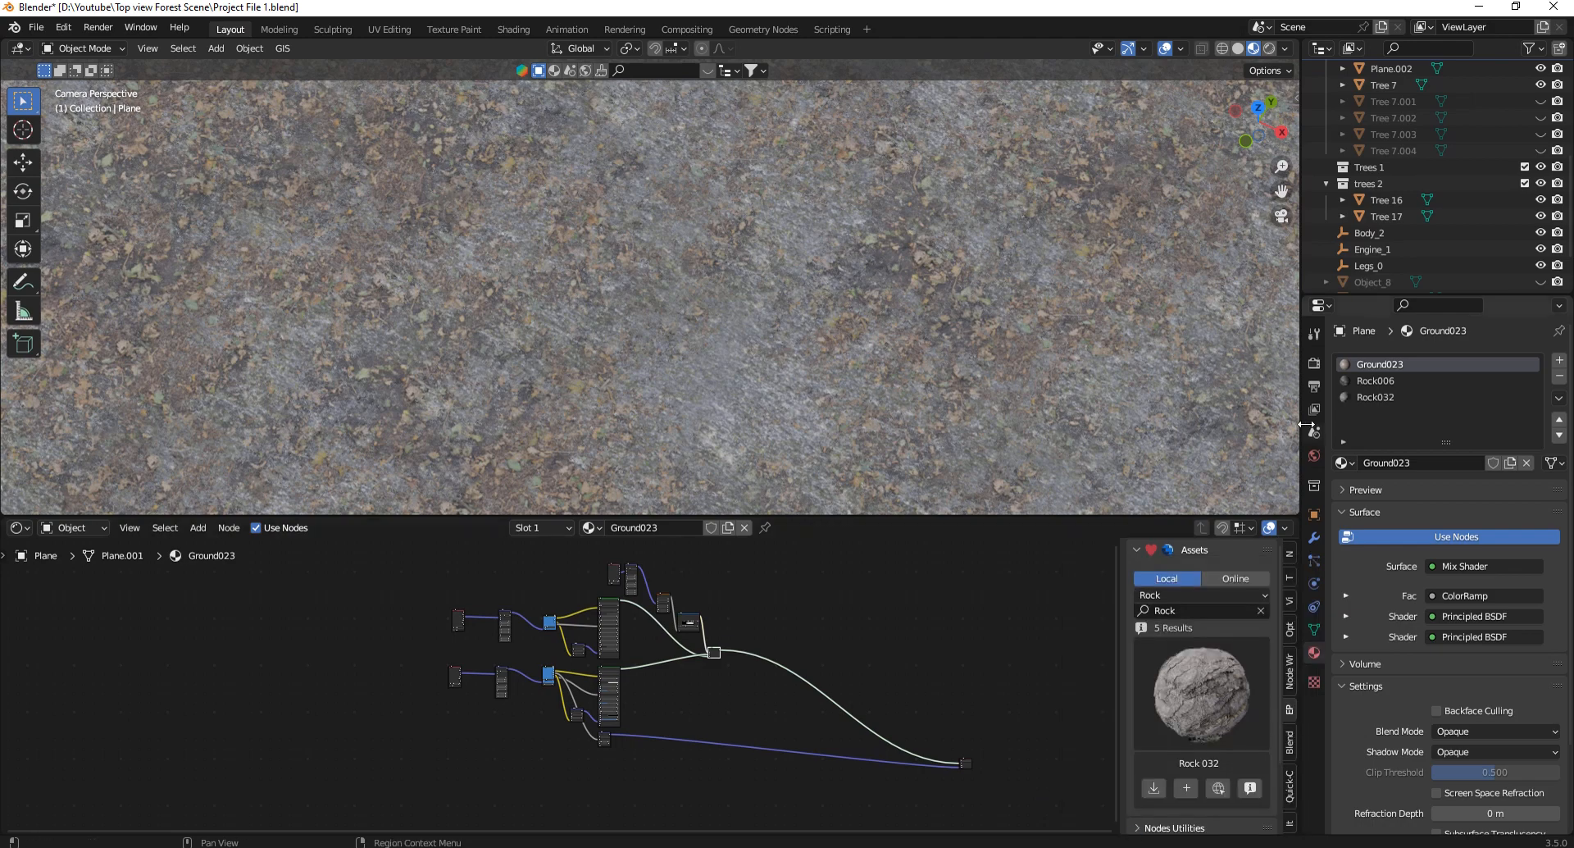
Copy all nodes of the Rock032 material into the Ground023 material and place them below its existing nodes.
left_click(1377, 381)
left_click(1377, 398)
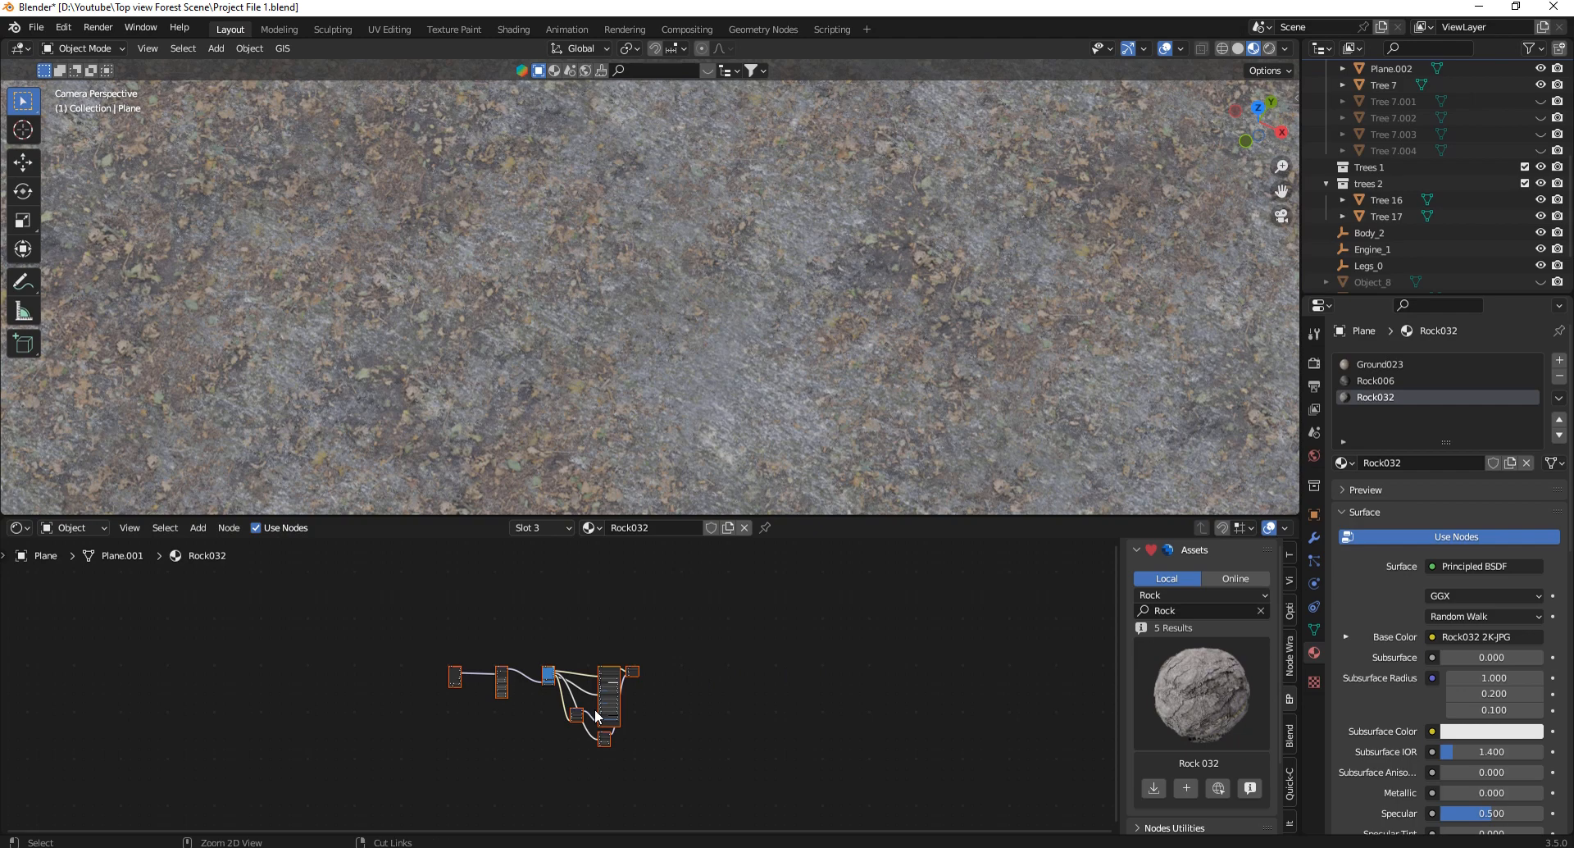
left_click(1381, 366)
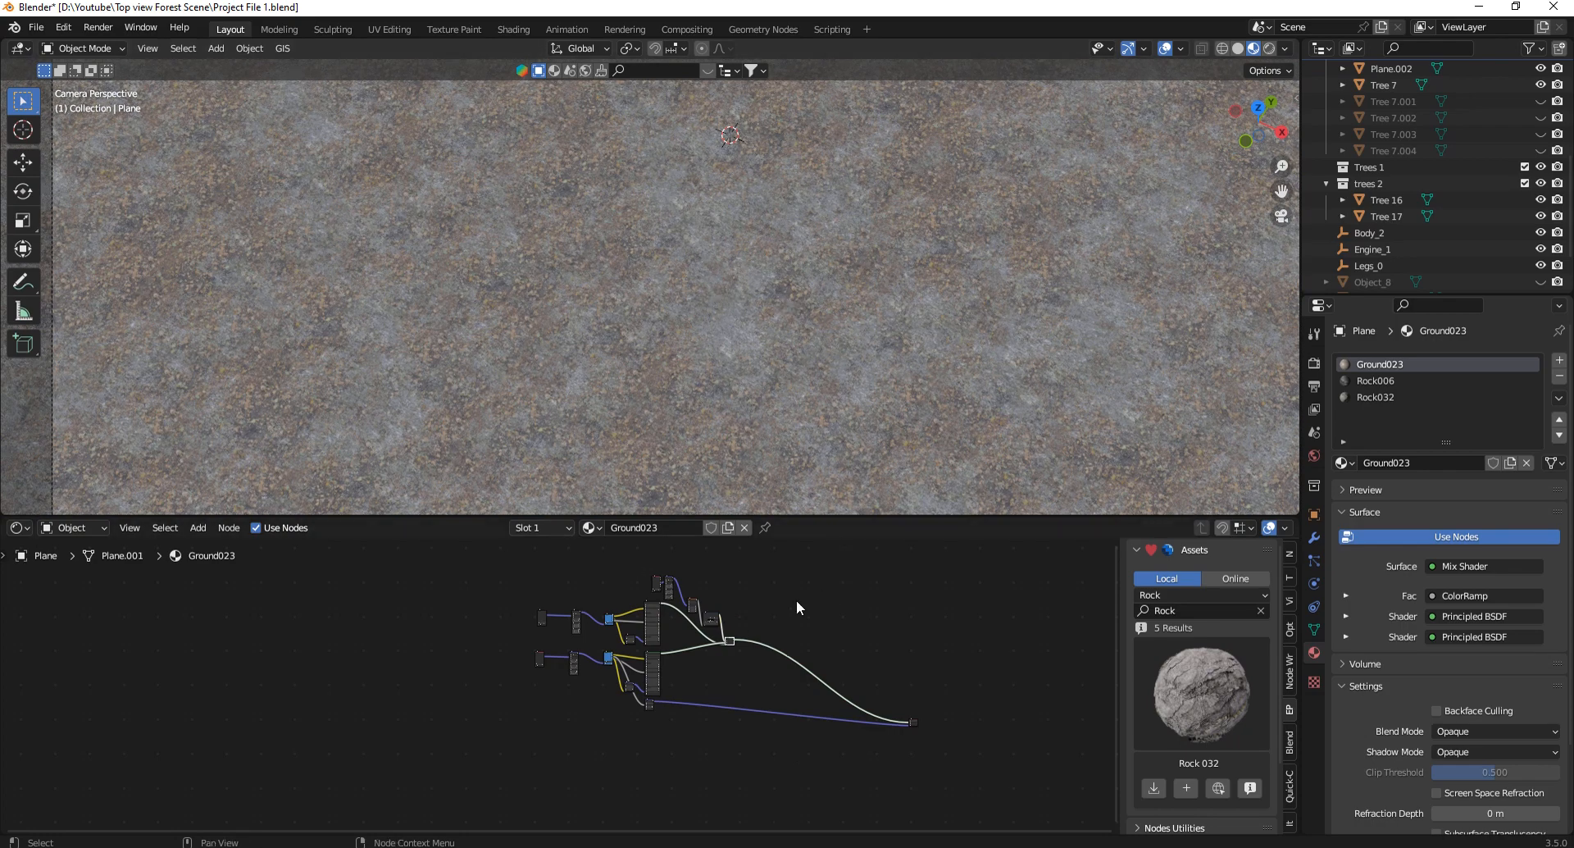
scroll(794, 597, "up", 1)
key("ctrl+v")
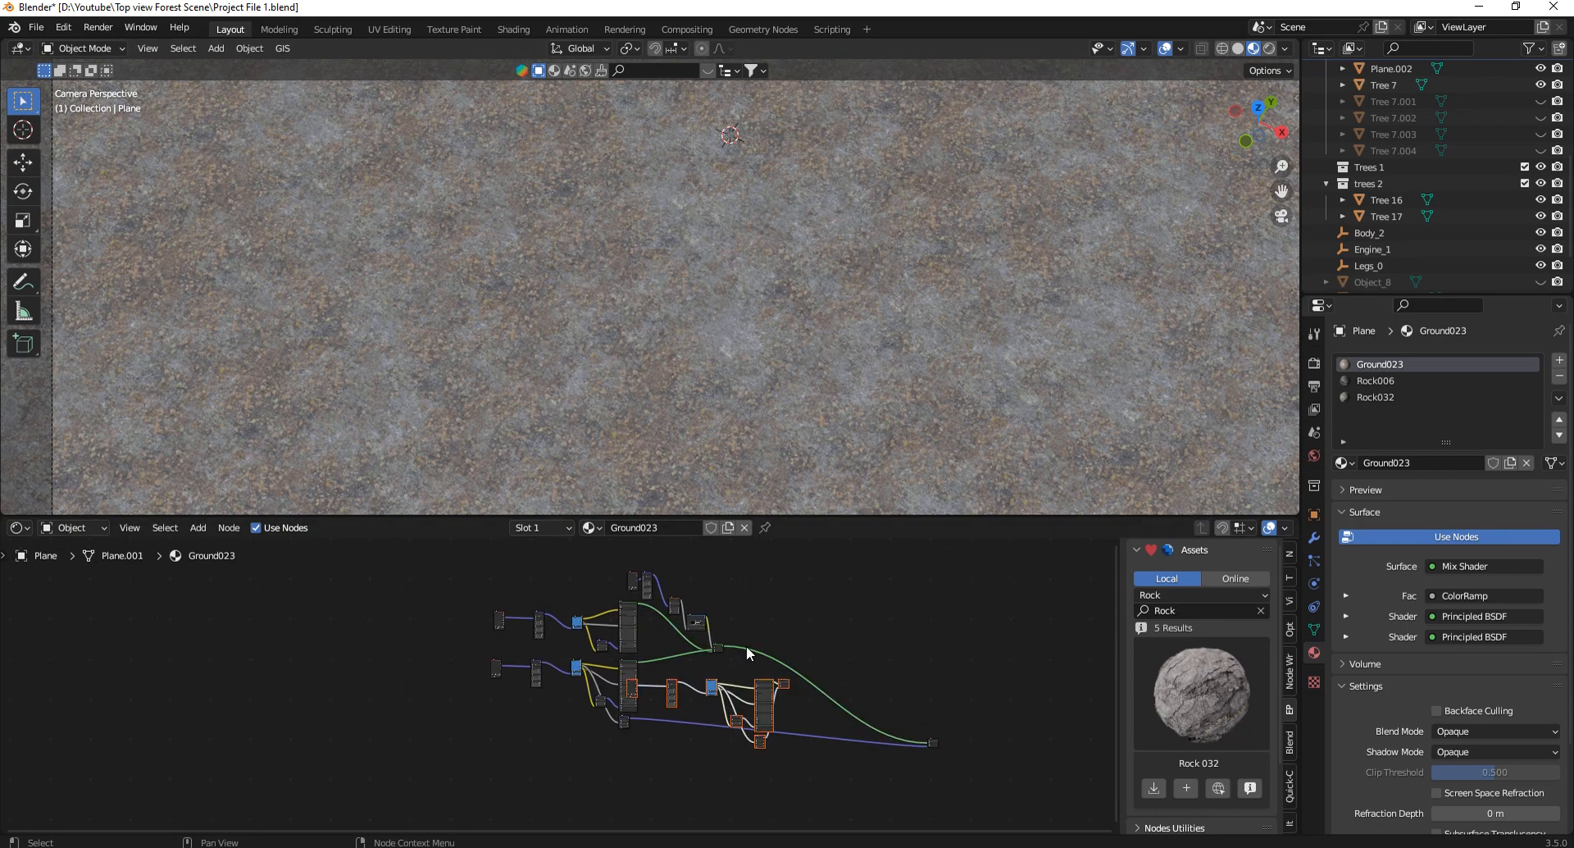
key("g")
left_click(664, 703)
scroll(684, 790, "up", 2)
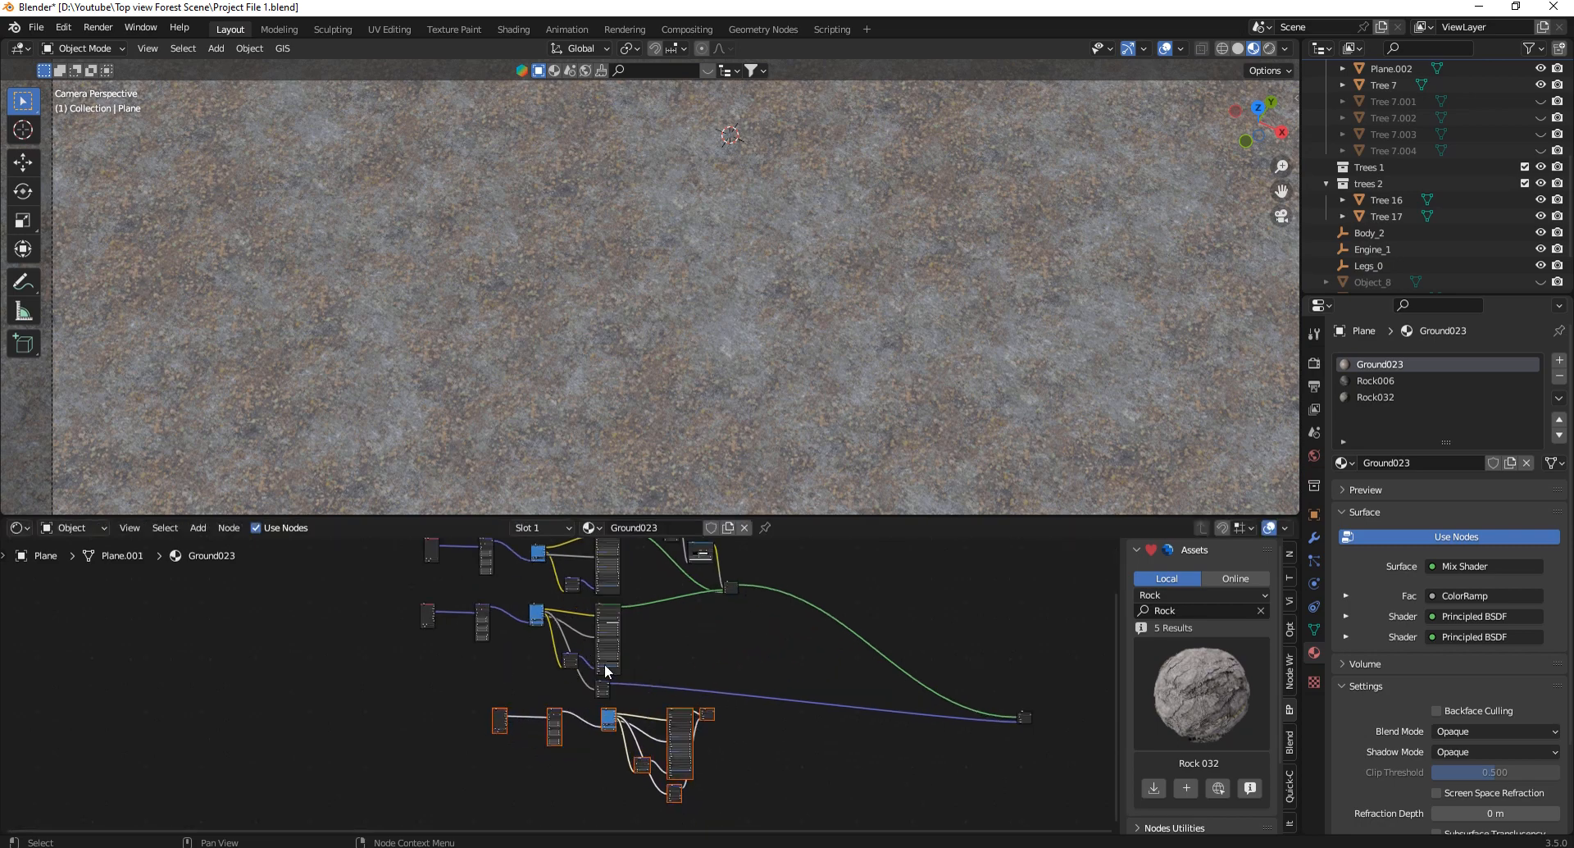
scroll(603, 662, "up", 3)
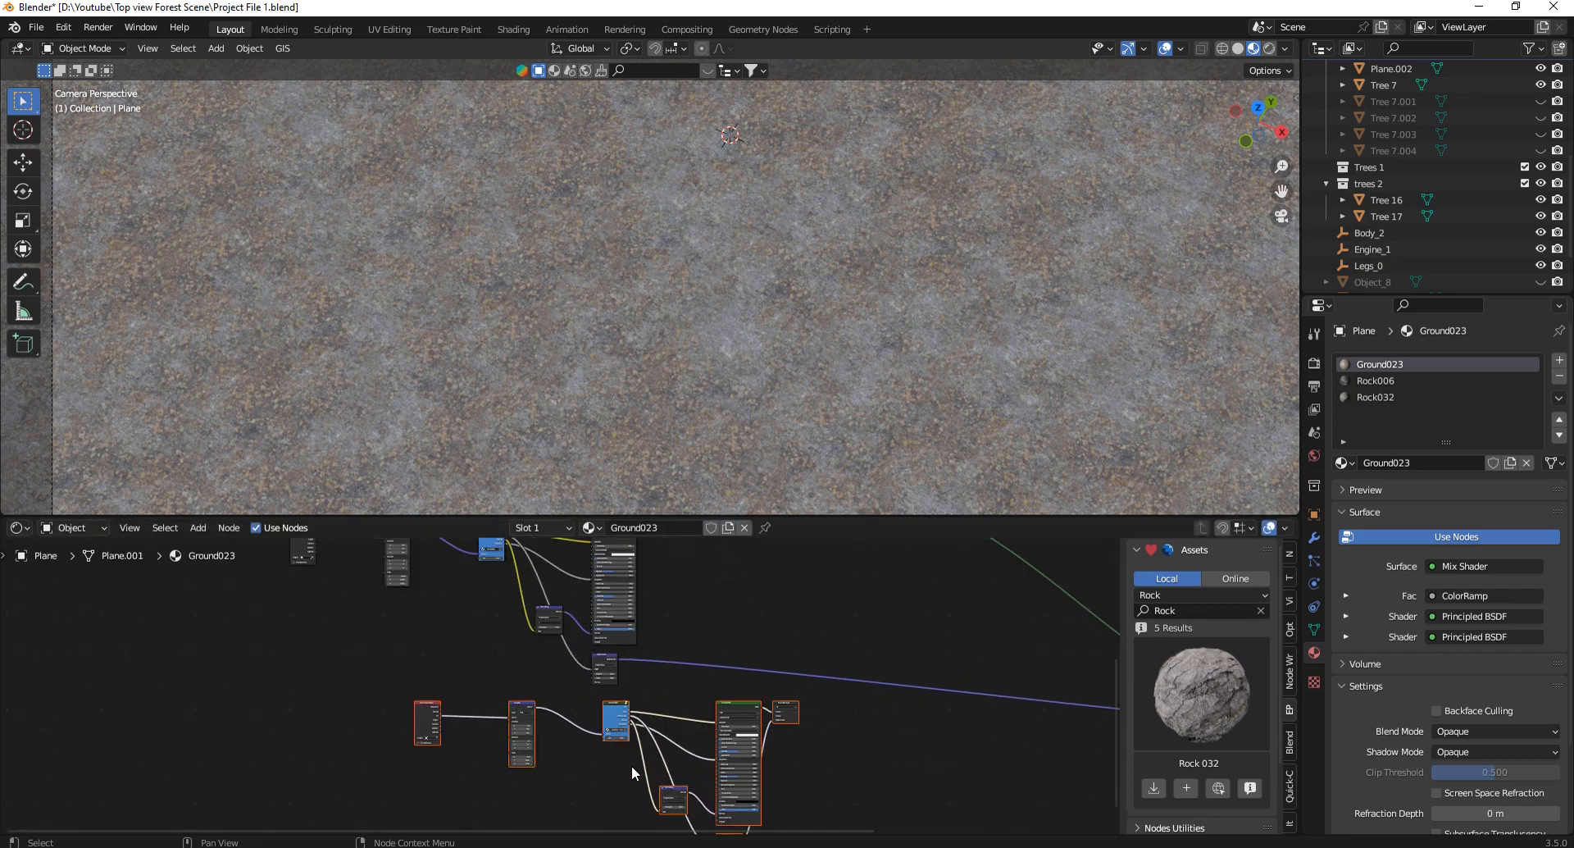
scroll(631, 764, "down", 3)
scroll(674, 686, "up", 1)
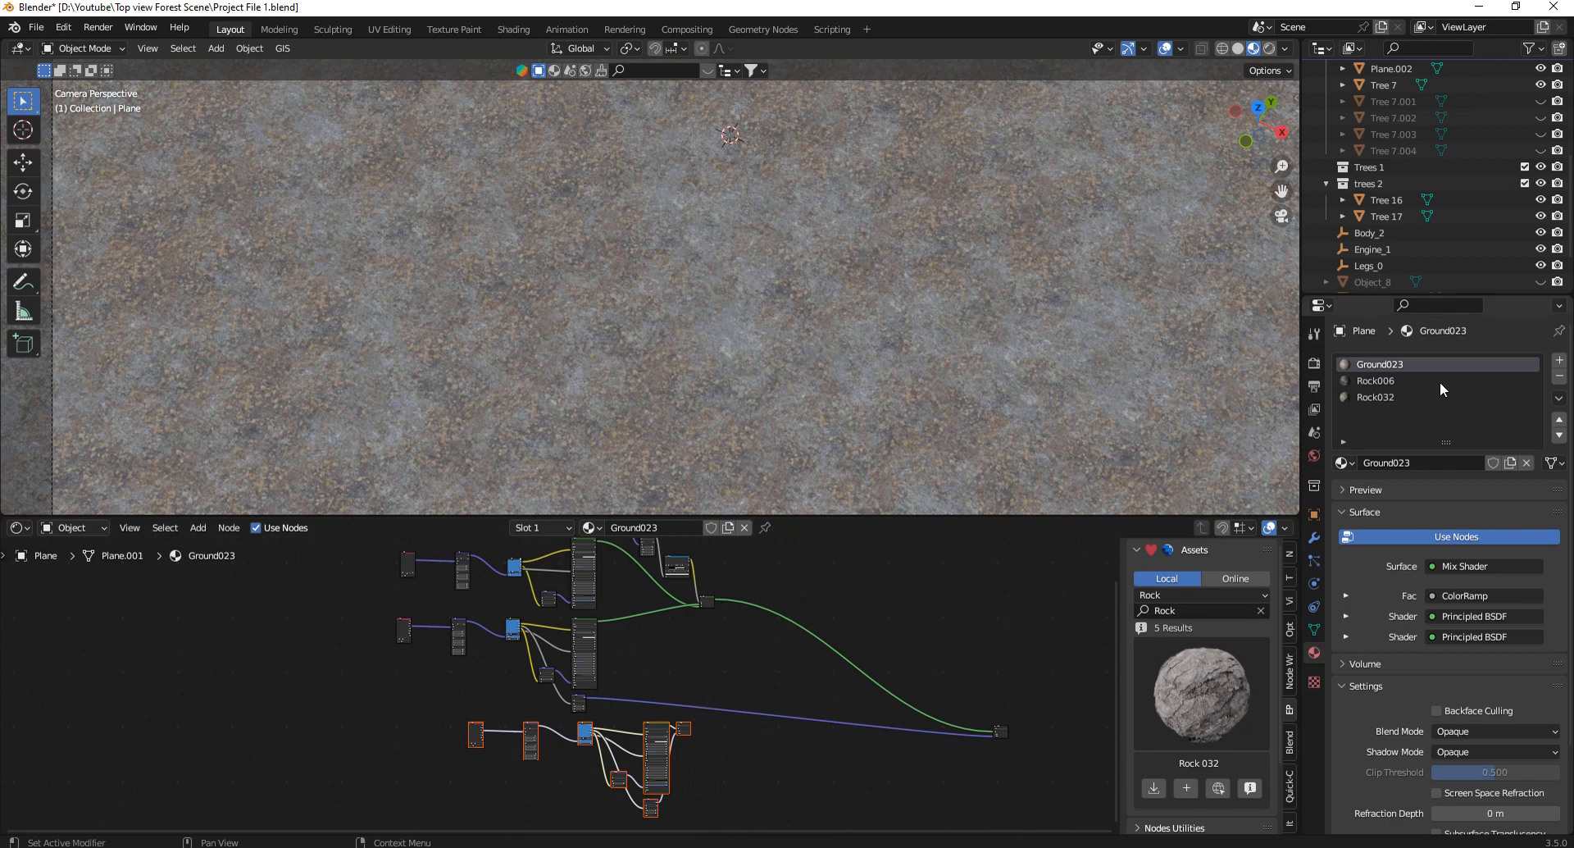
Remove the Rock006 and Rock032 material slots from the plane.
left_click(1390, 381)
left_click(1558, 377)
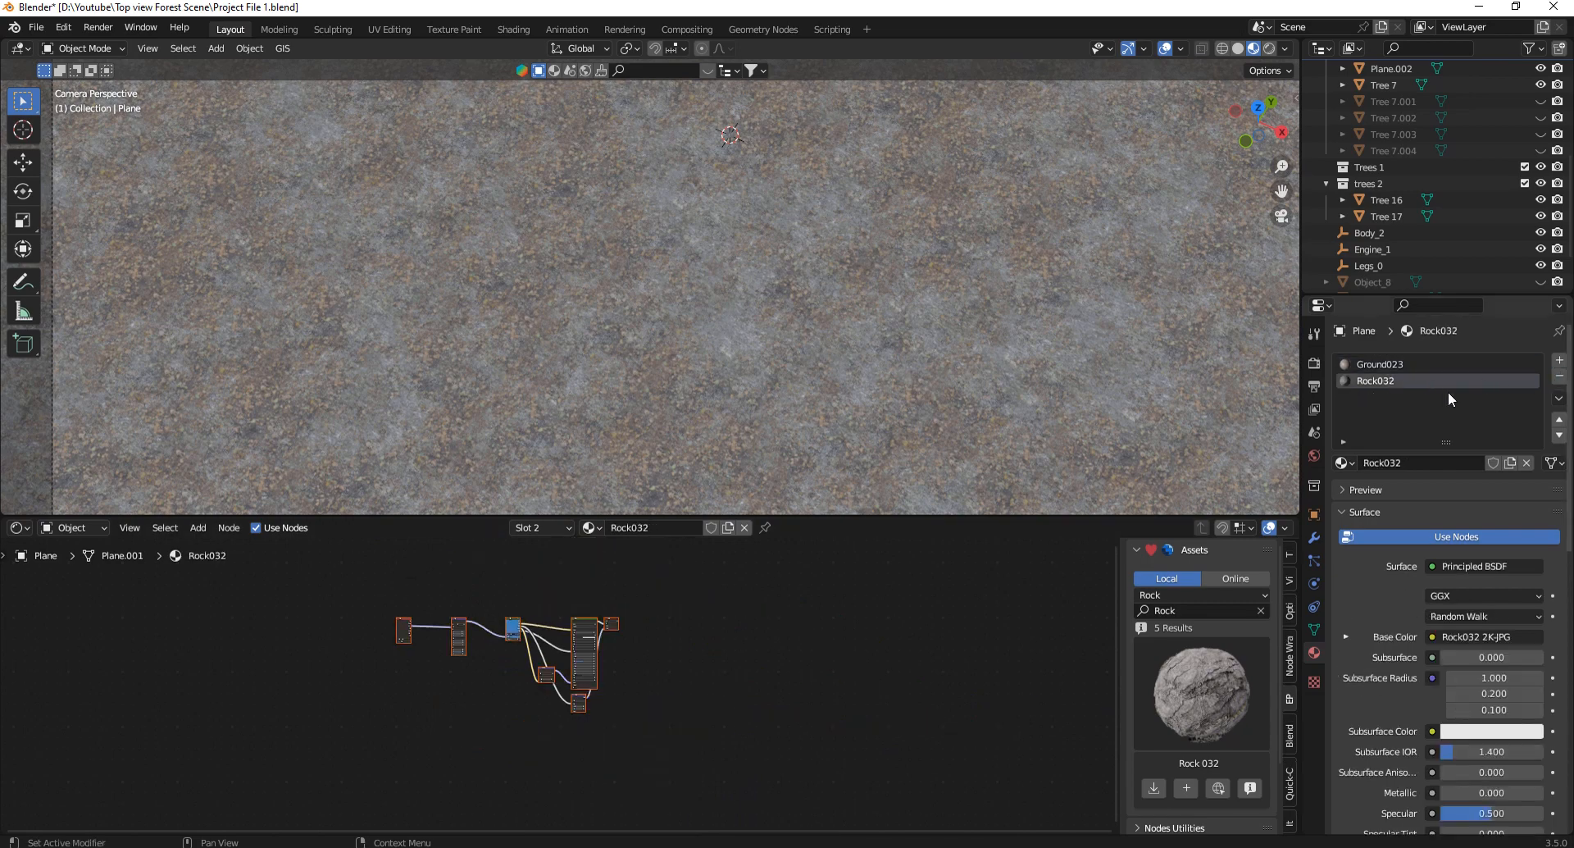
left_click(1559, 377)
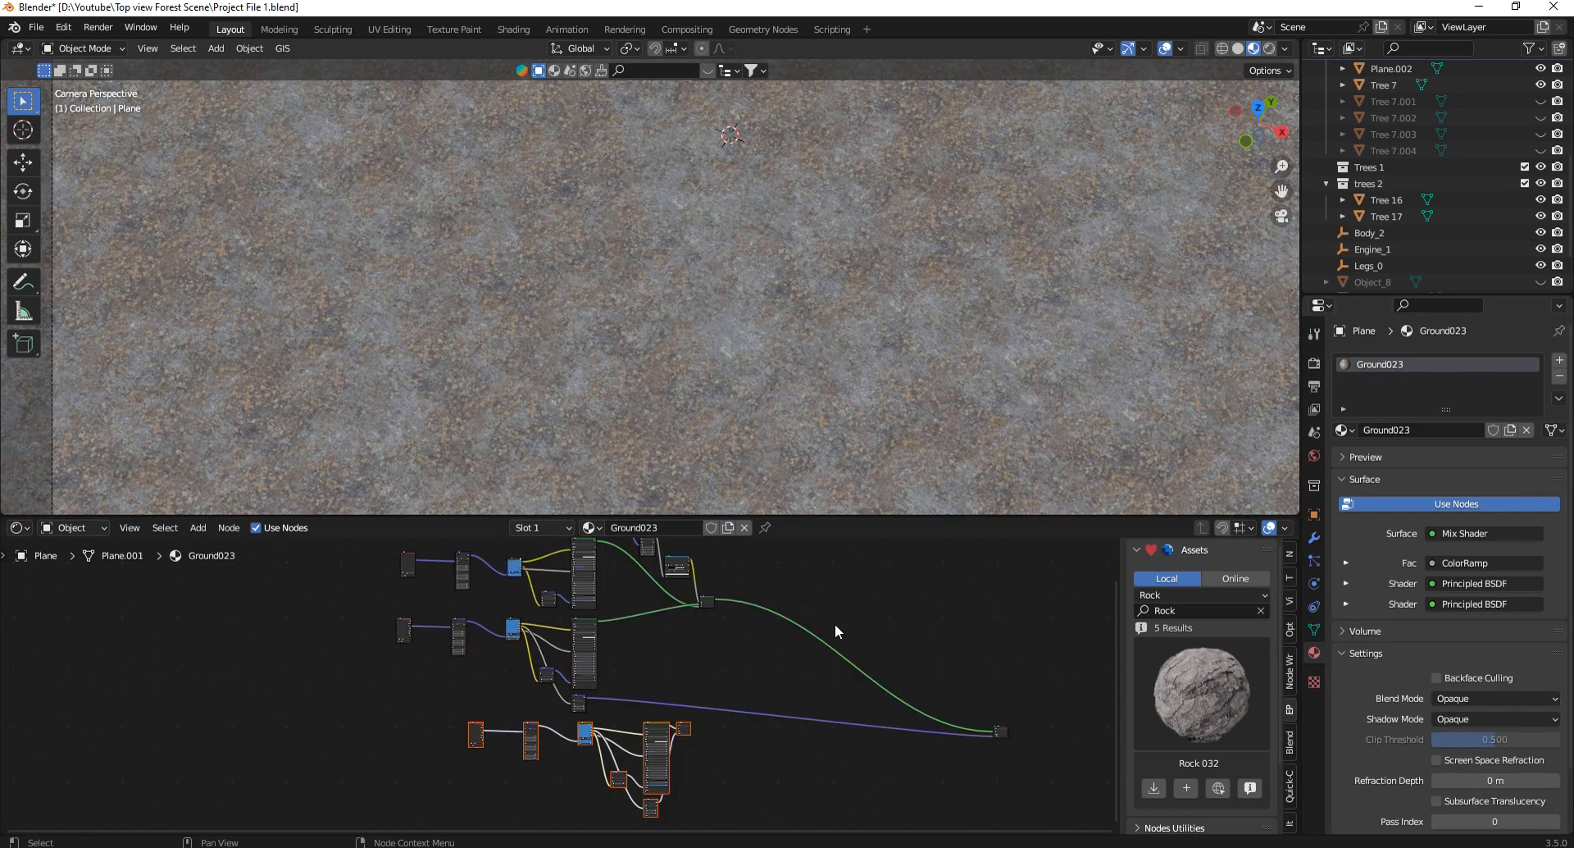
Delete the extra Material Output node pasted with the Rock032 nodes.
scroll(834, 623, "up", 2)
scroll(582, 698, "down", 2)
key("x")
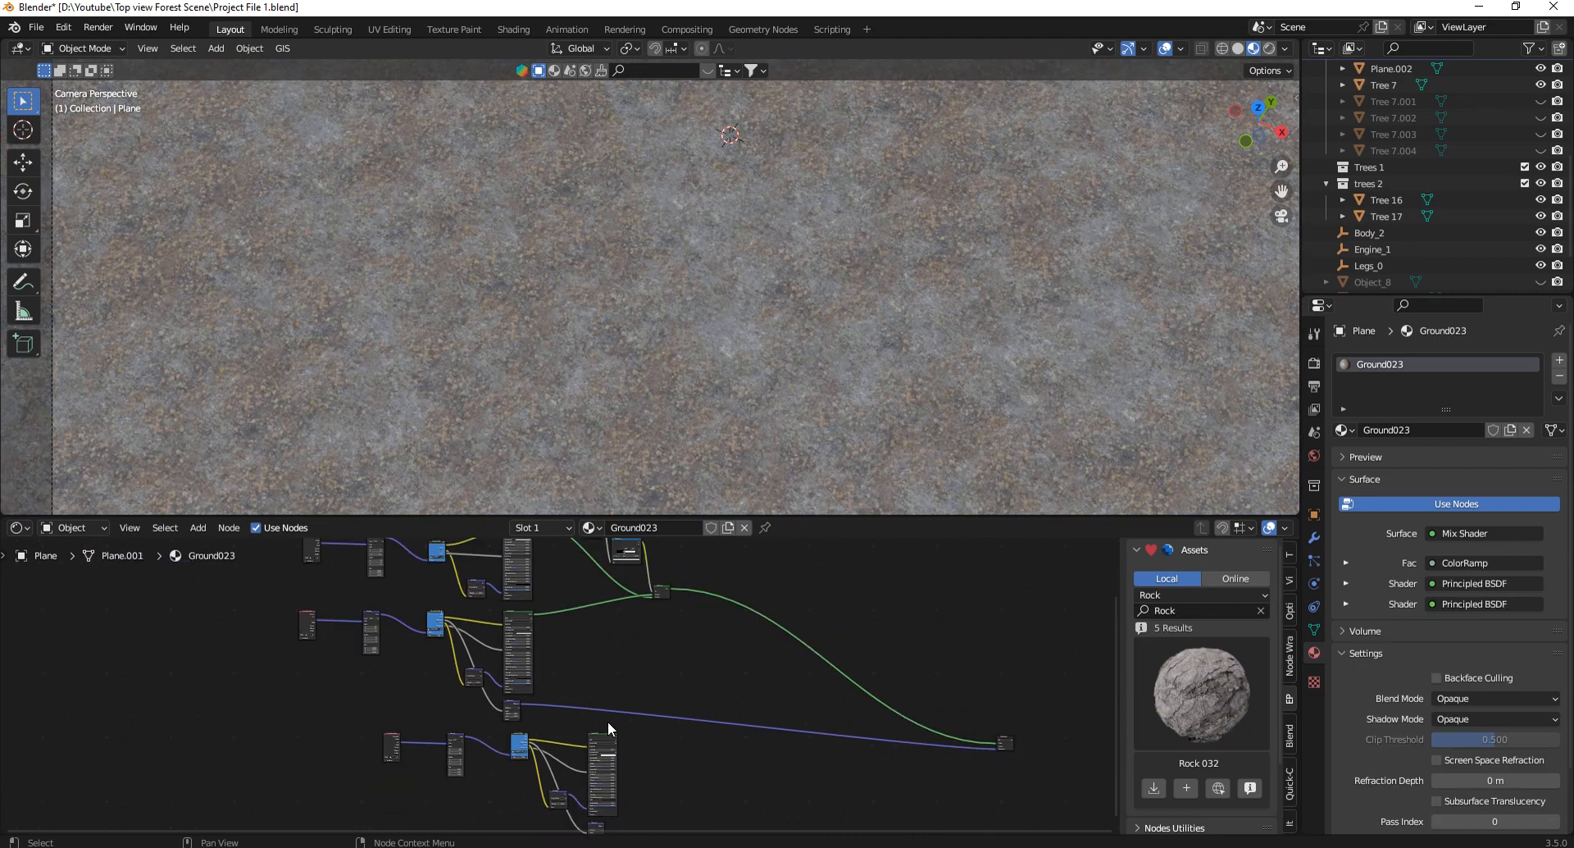
Duplicate the Mix Shader node that blends the two ground textures and place the copy beside it.
scroll(693, 672, "down", 2)
scroll(677, 638, "up", 3)
scroll(656, 574, "down", 2)
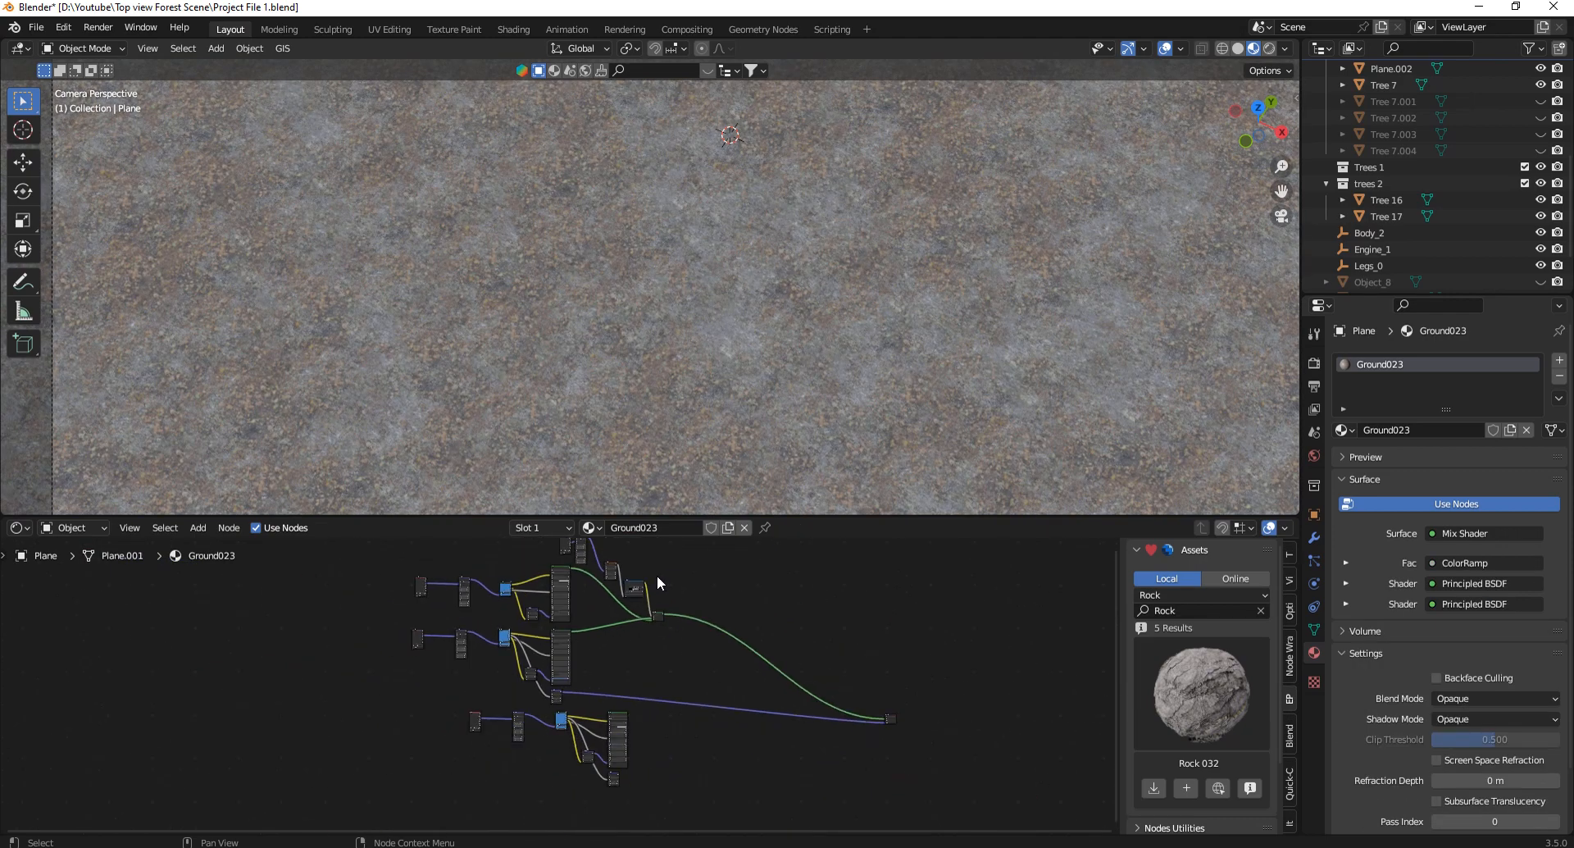
scroll(610, 671, "down", 1)
scroll(612, 765, "up", 1)
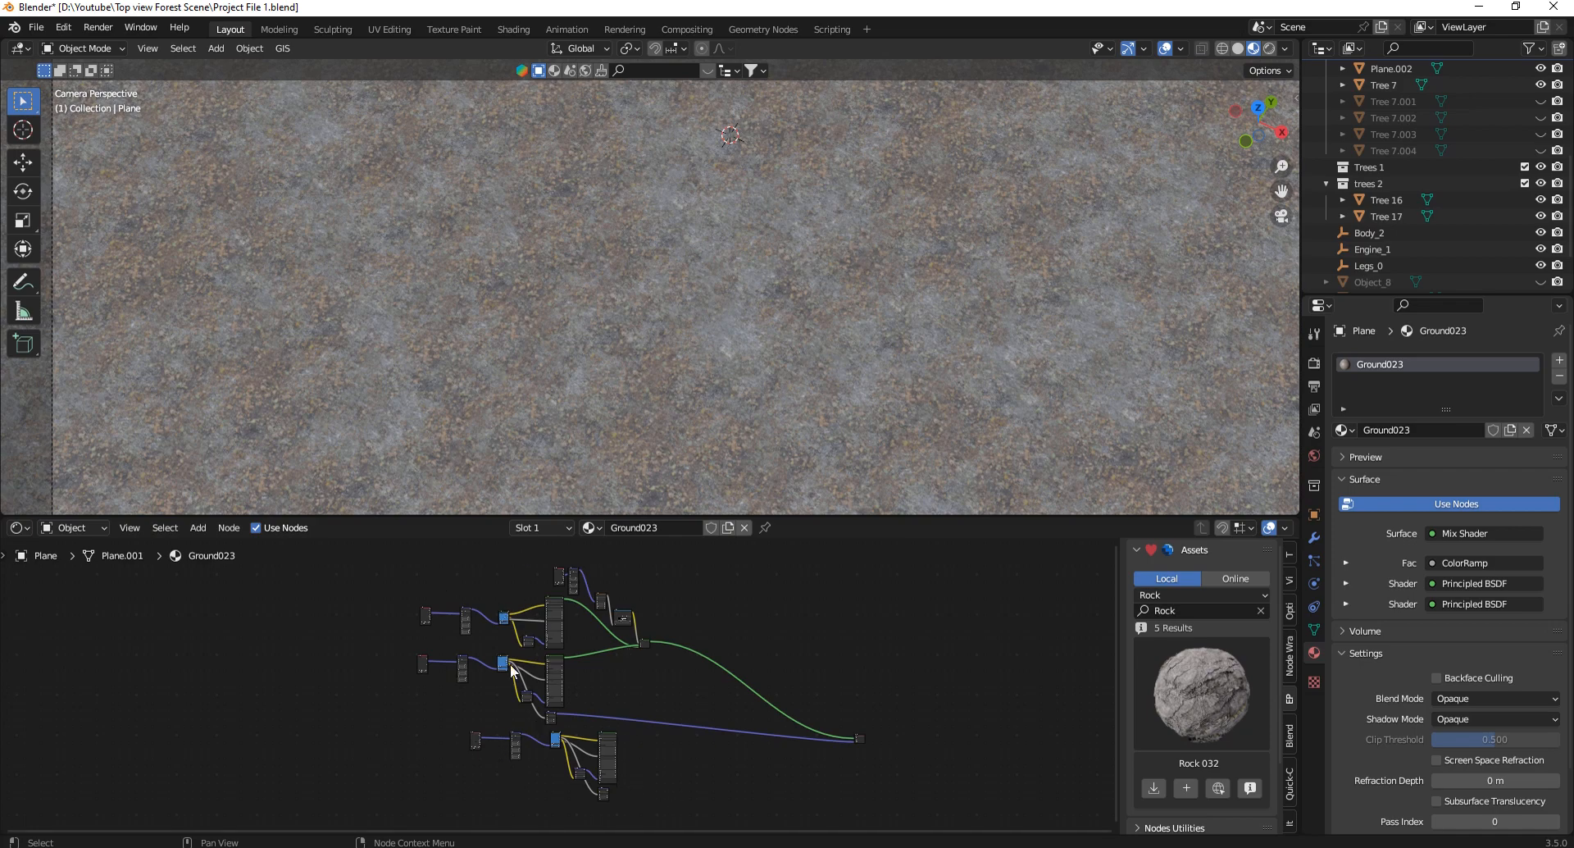
scroll(714, 661, "up", 1)
scroll(587, 642, "up", 3)
left_click(628, 636)
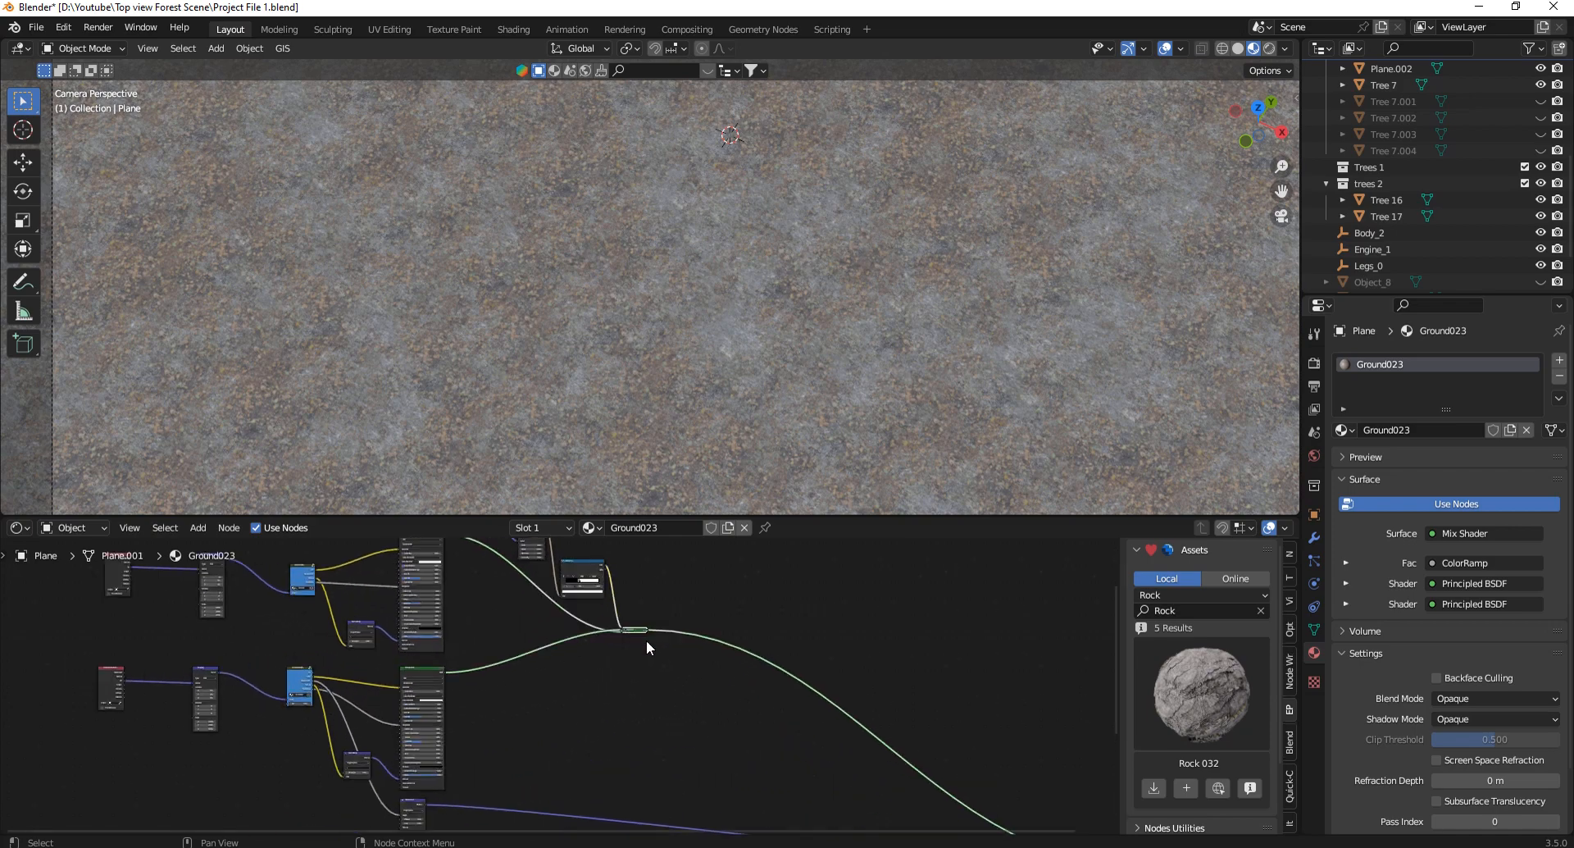
scroll(636, 633, "up", 5)
scroll(637, 634, "down", 5)
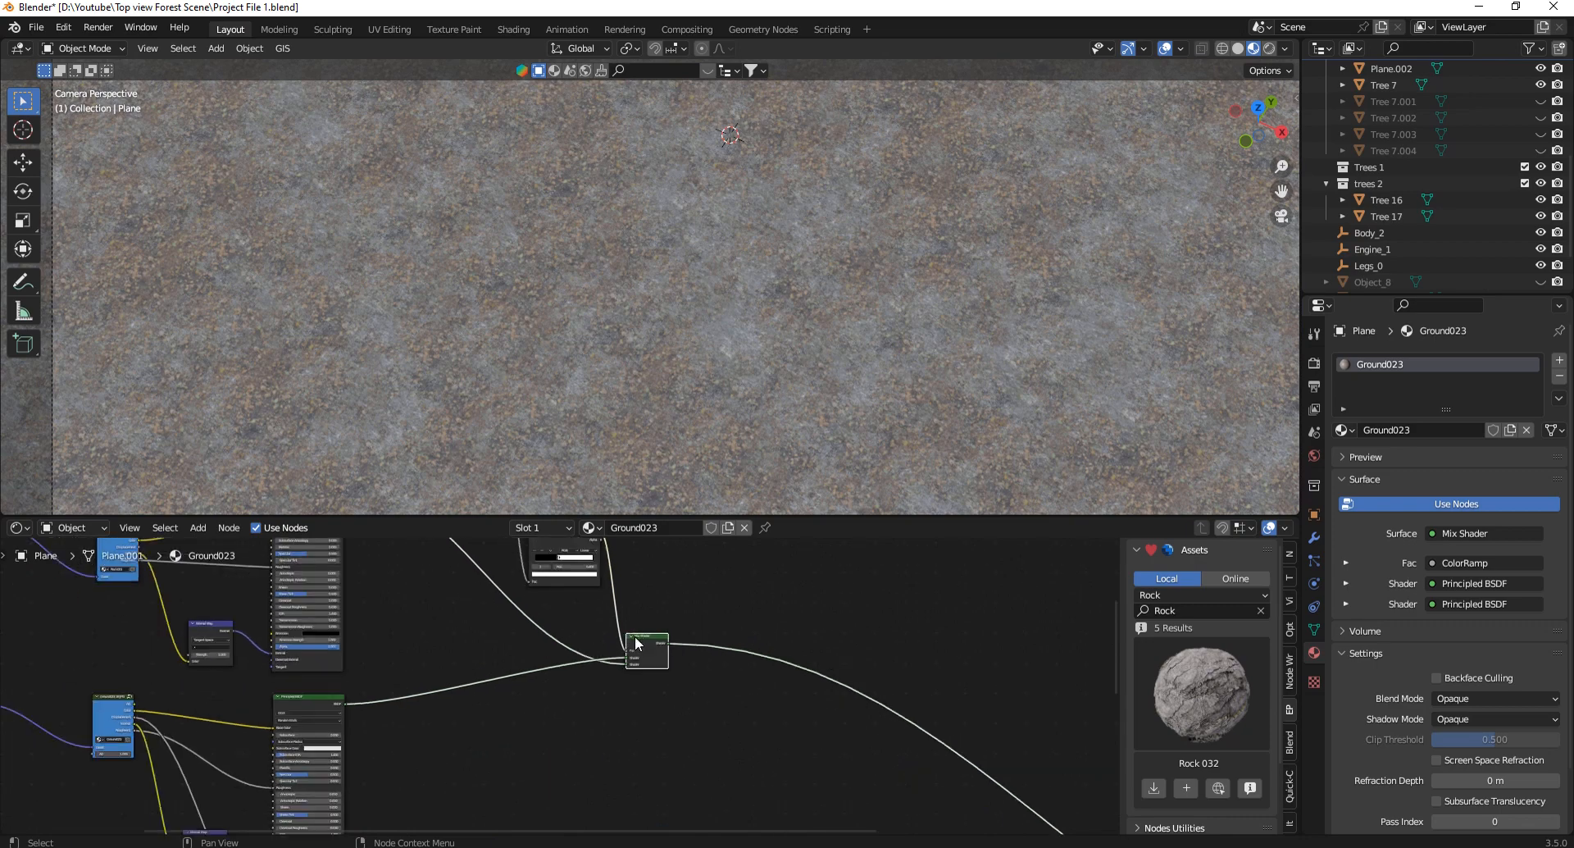
key("shift+d")
left_click(701, 713)
scroll(708, 640, "down", 2)
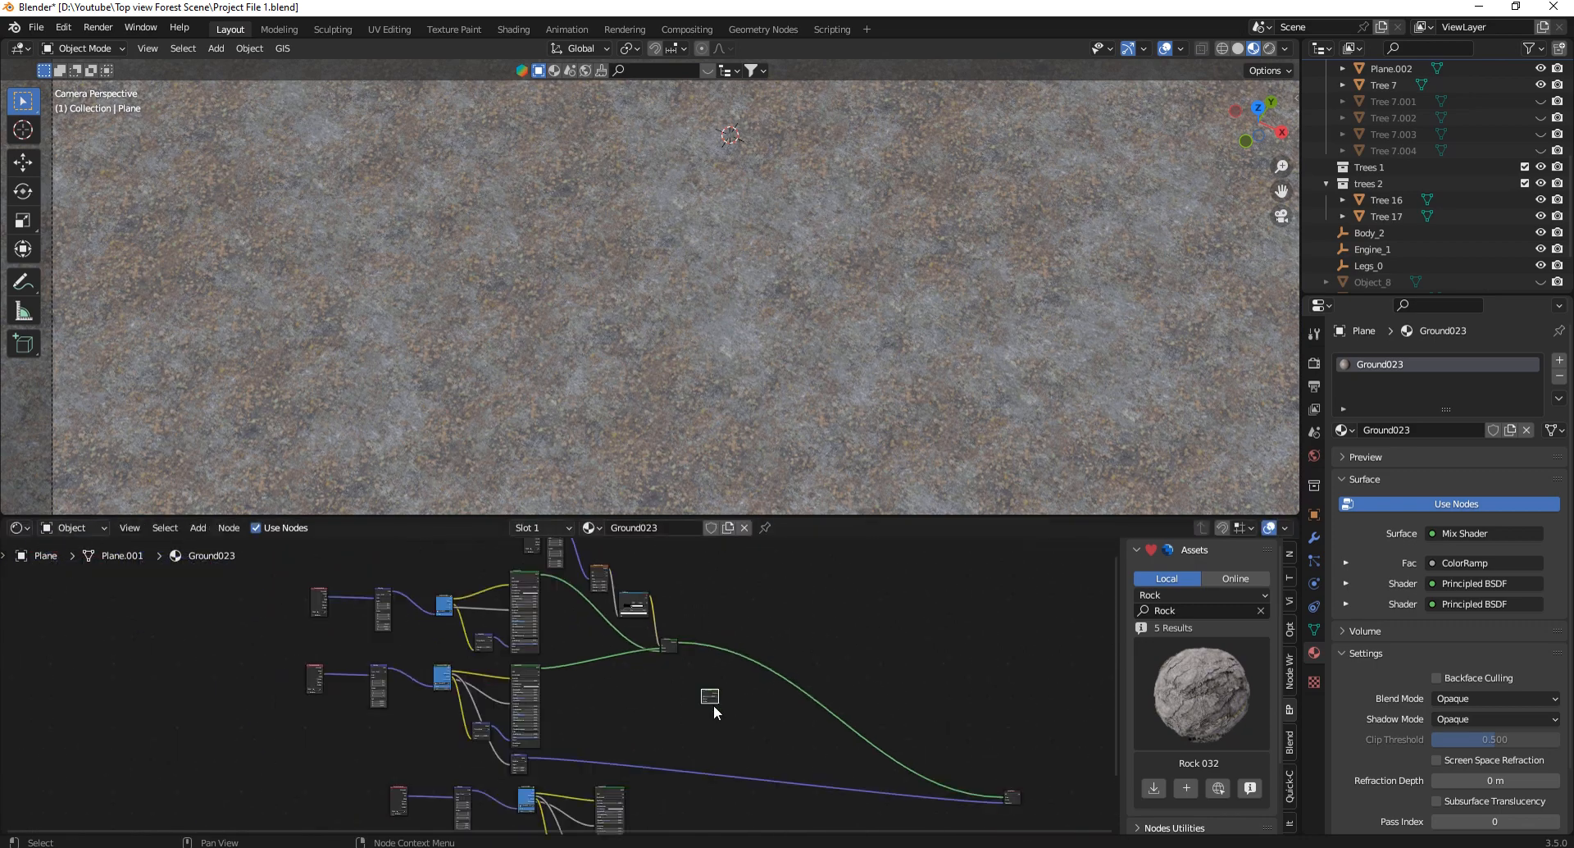
Insert the duplicated Mix Shader before the Material Output, connect the Rock032 Principled BSDF to its second shader input, and check the blend on the plane.
key("g")
scroll(800, 692, "up", 3)
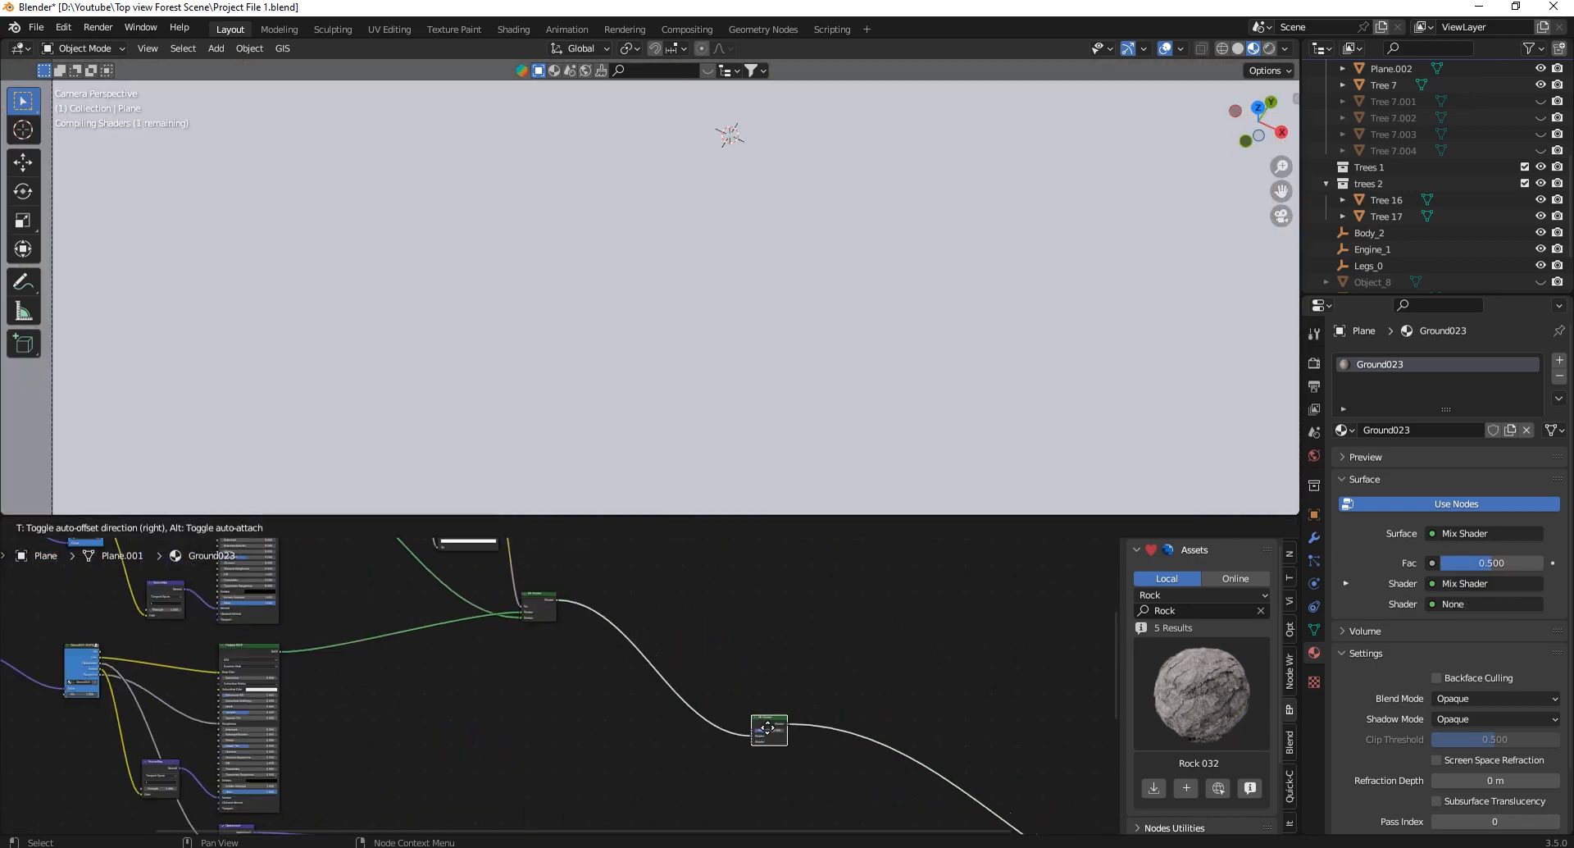
left_click(768, 727)
scroll(573, 819, "up", 2)
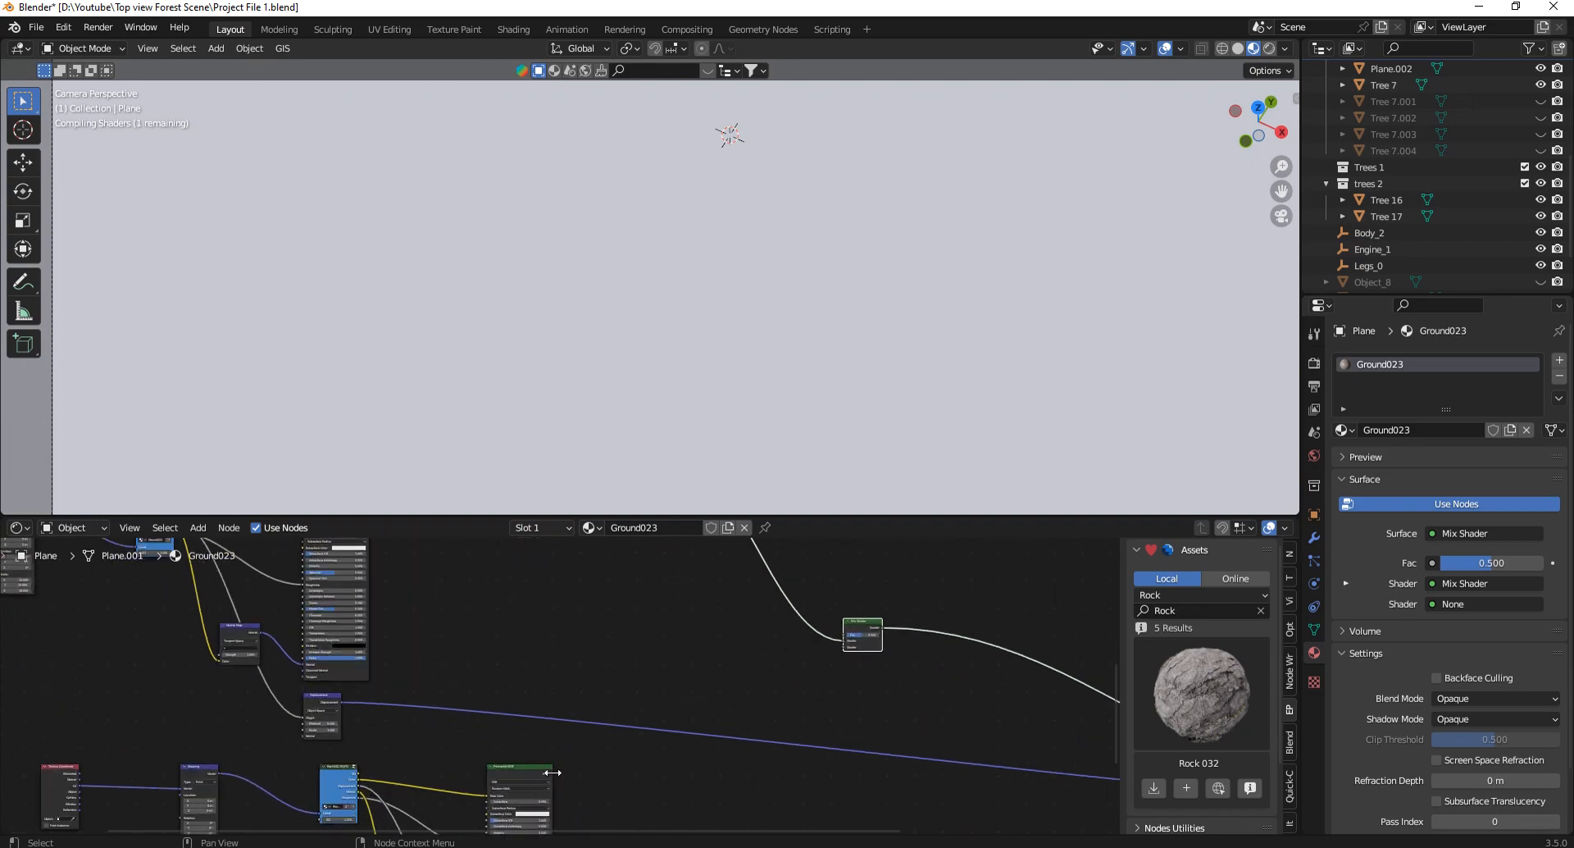
left_click_drag(552, 772, 845, 645)
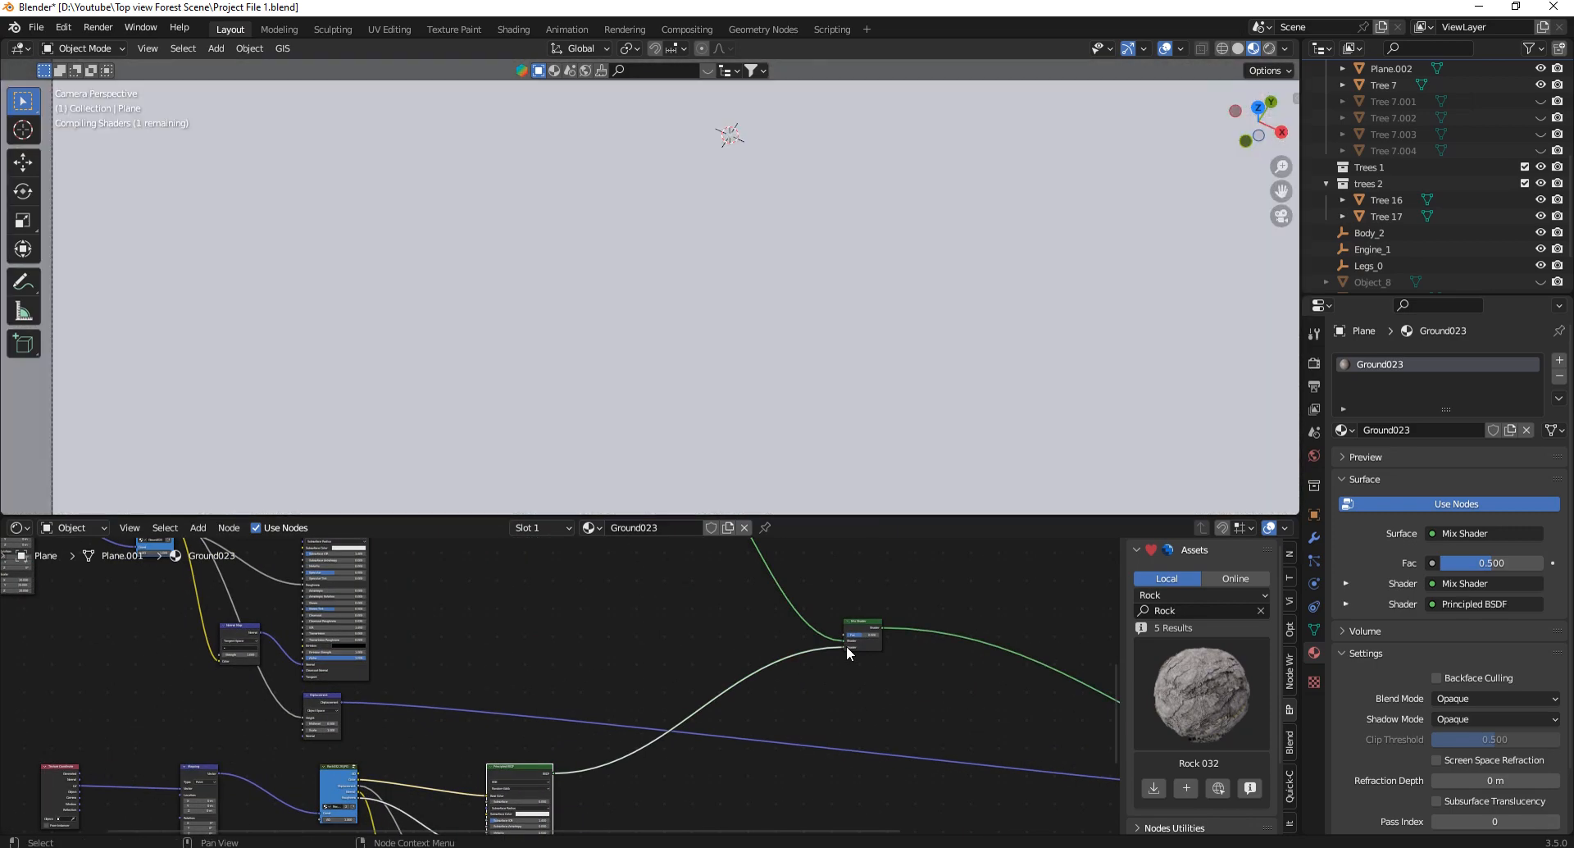
scroll(702, 242, "down", 3)
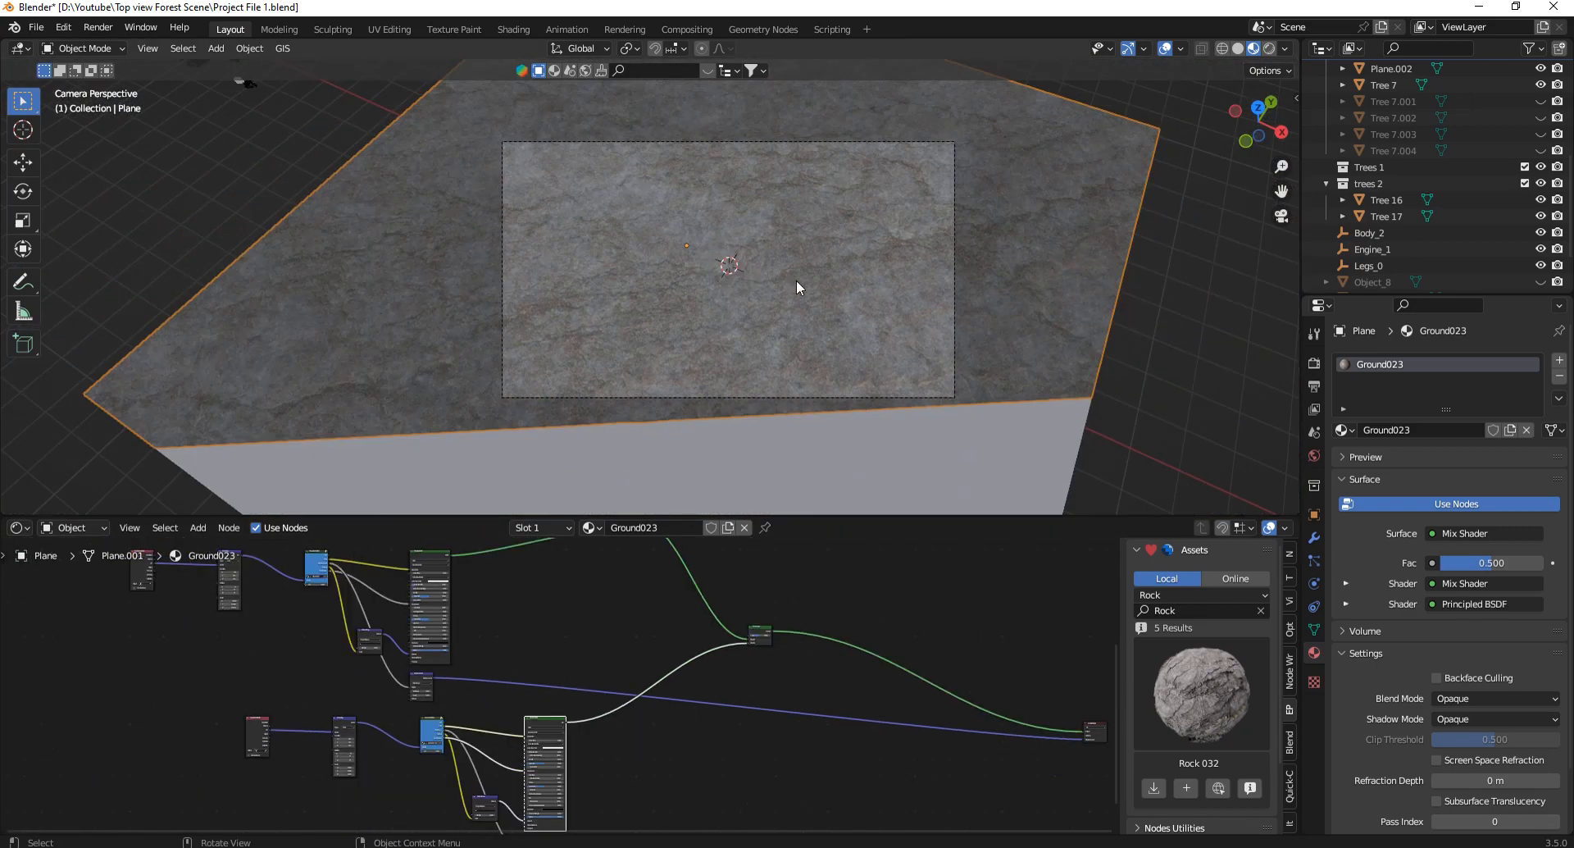
scroll(799, 312, "up", 3)
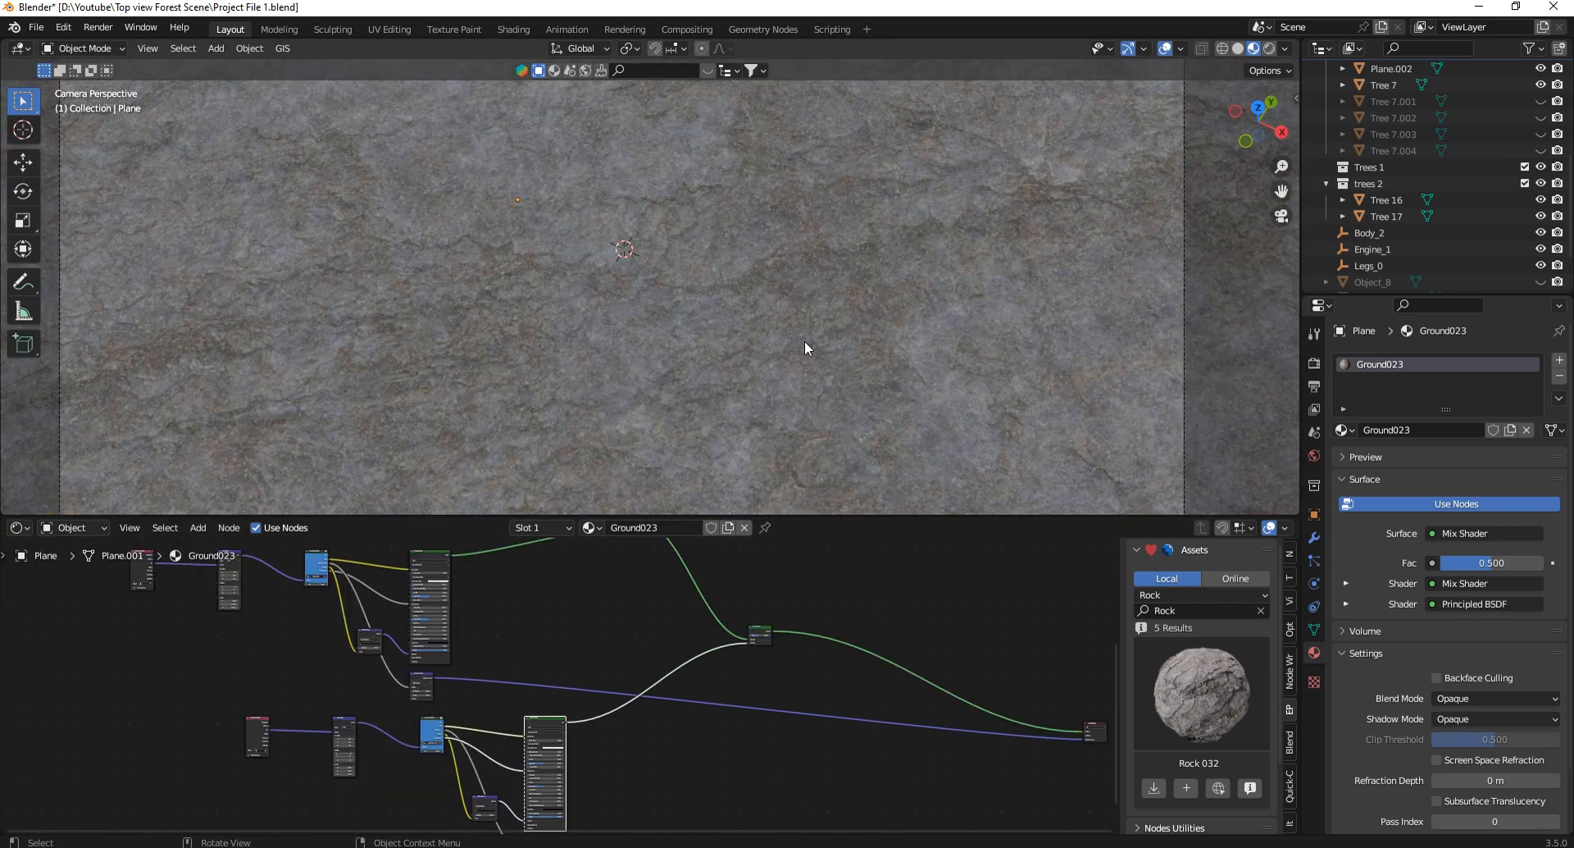
scroll(805, 348, "down", 3)
scroll(774, 295, "up", 3)
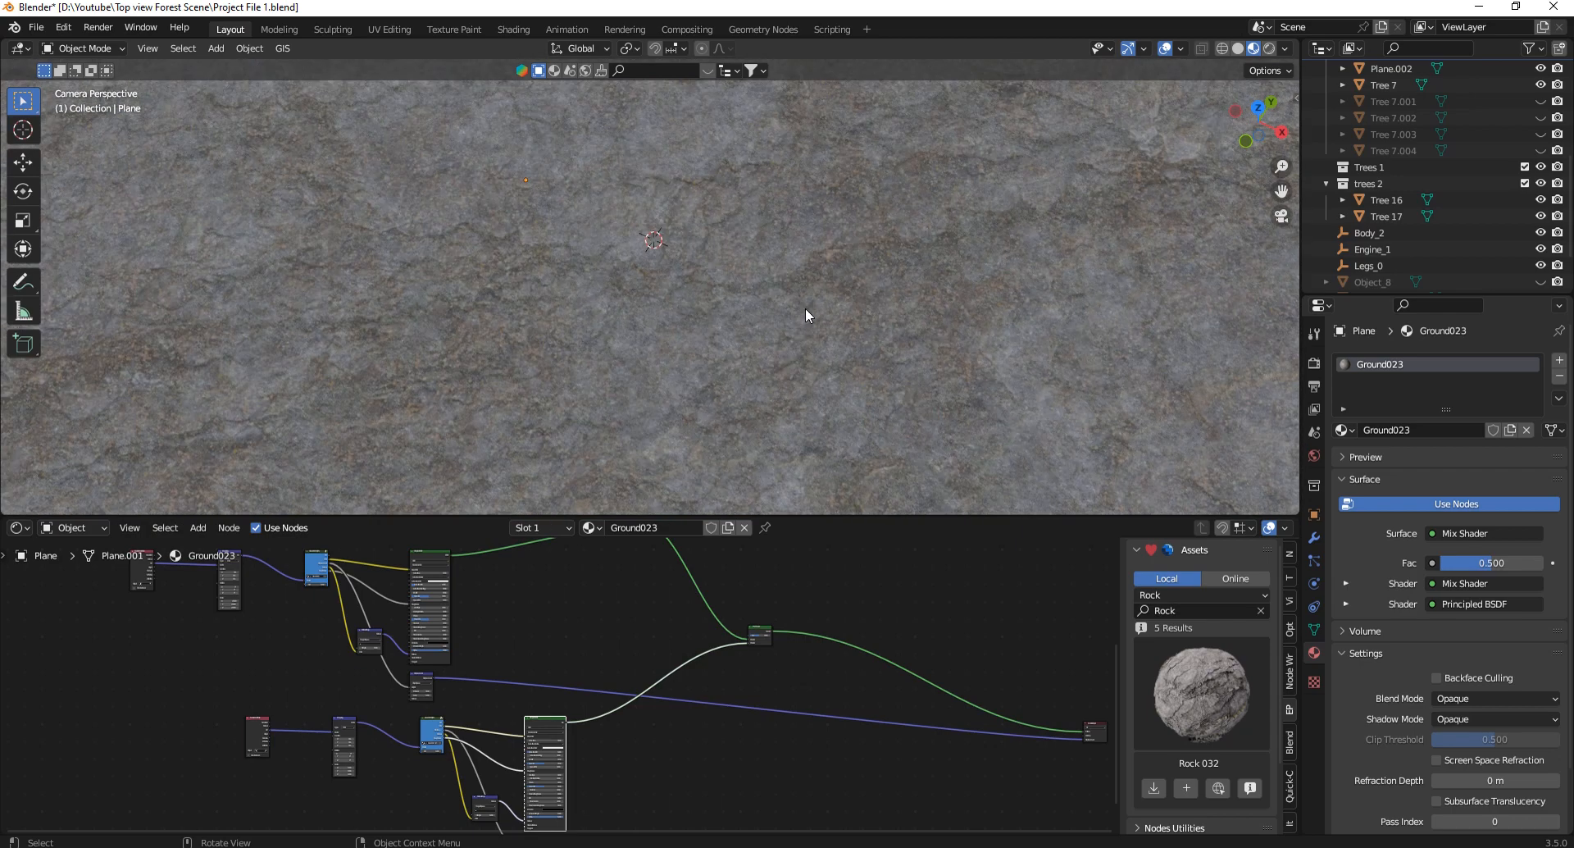
scroll(805, 307, "down", 4)
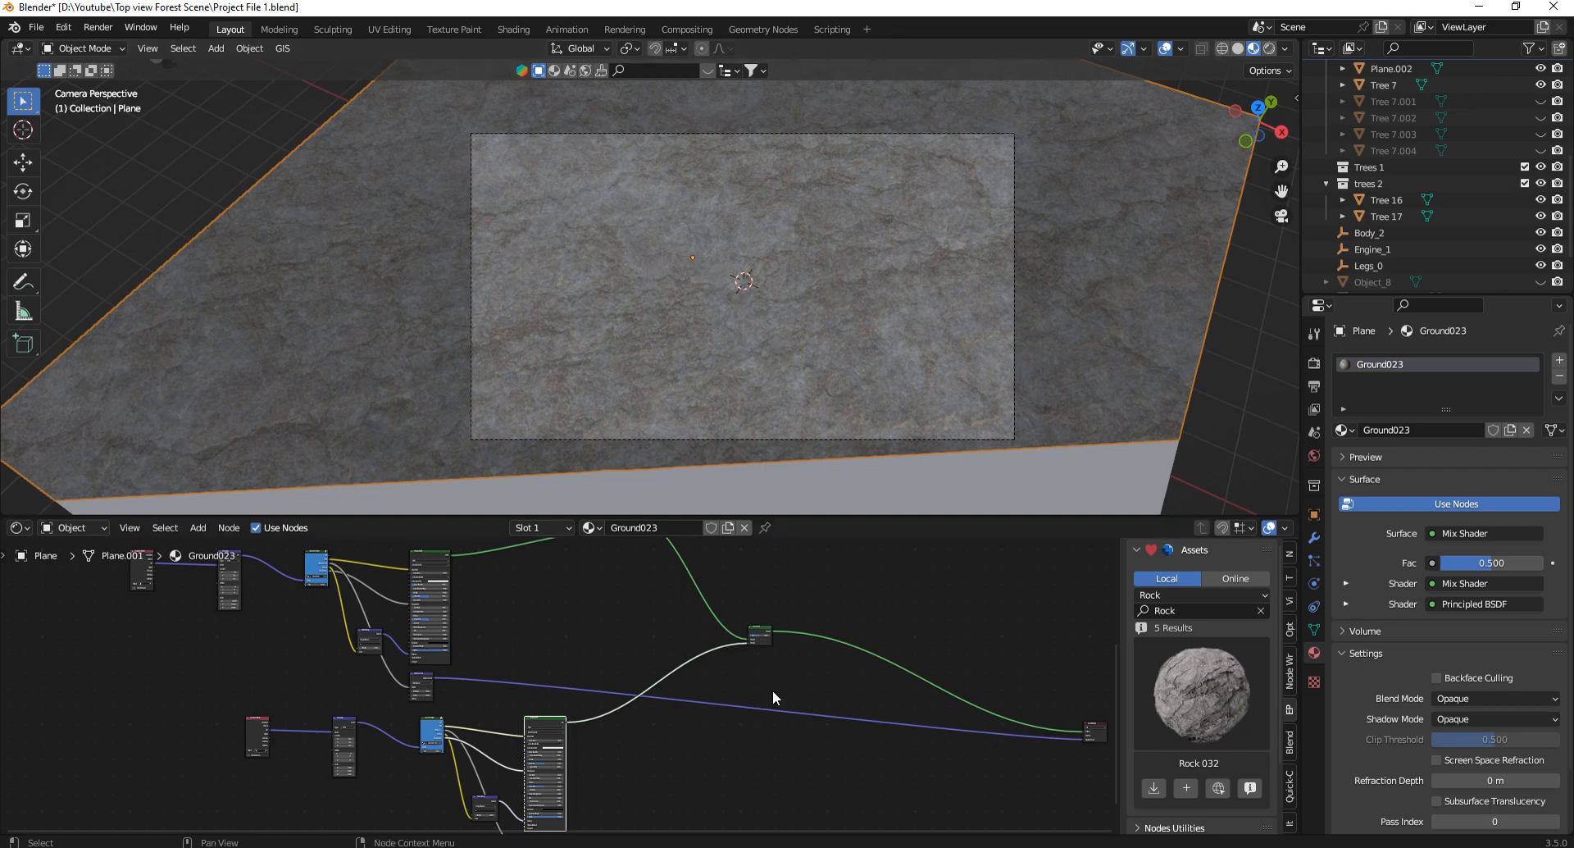
Move the new Mix Shader down and add an Image Texture node with its Color output connected to the shader's Fac input.
scroll(743, 611, "up", 3)
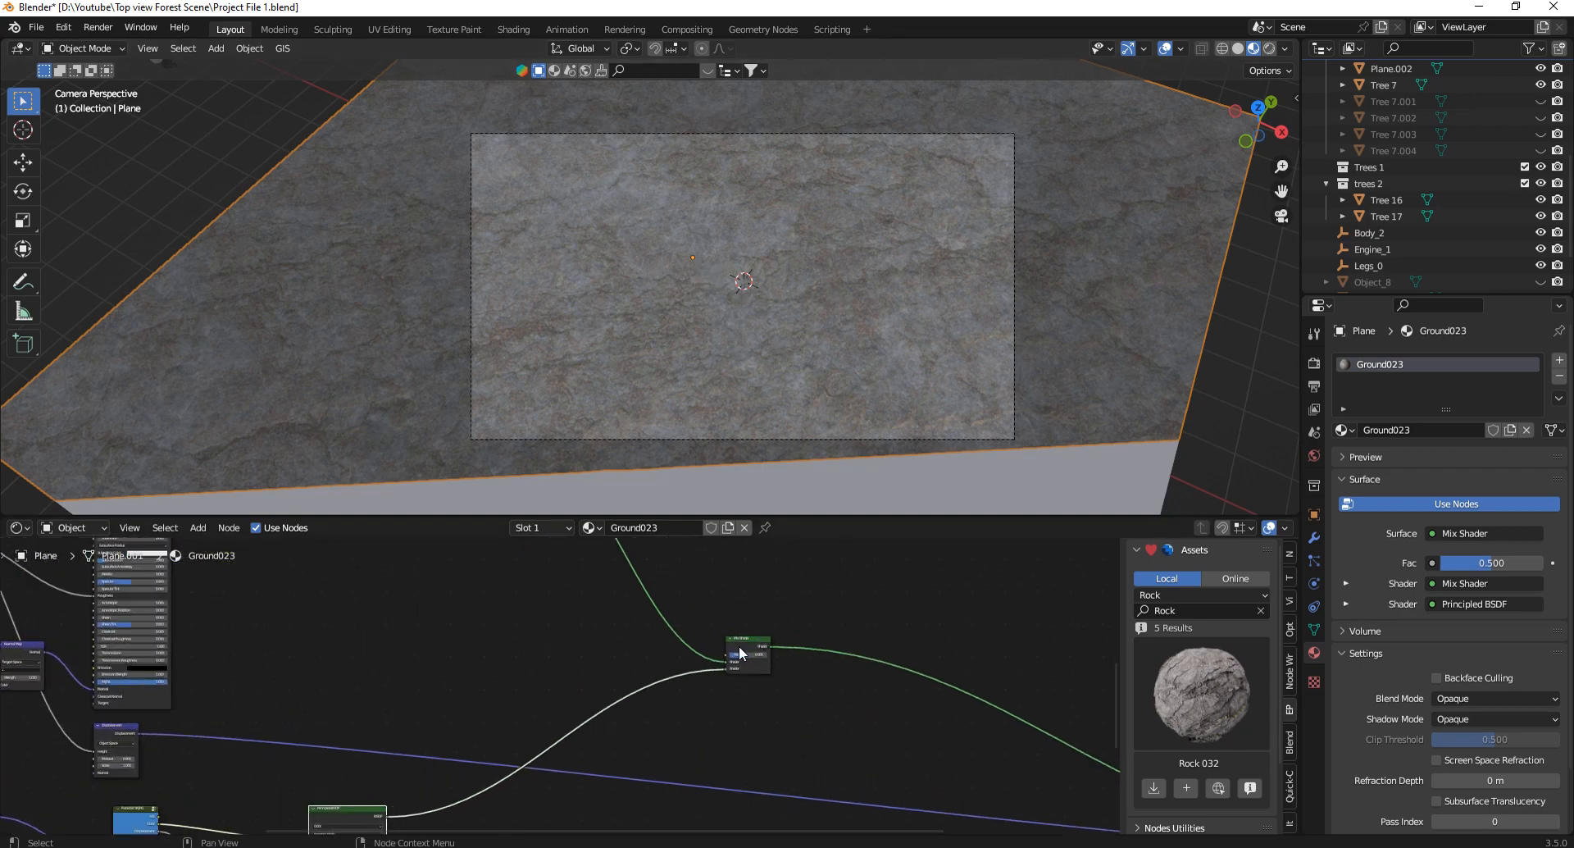
left_click_drag(739, 645, 748, 709)
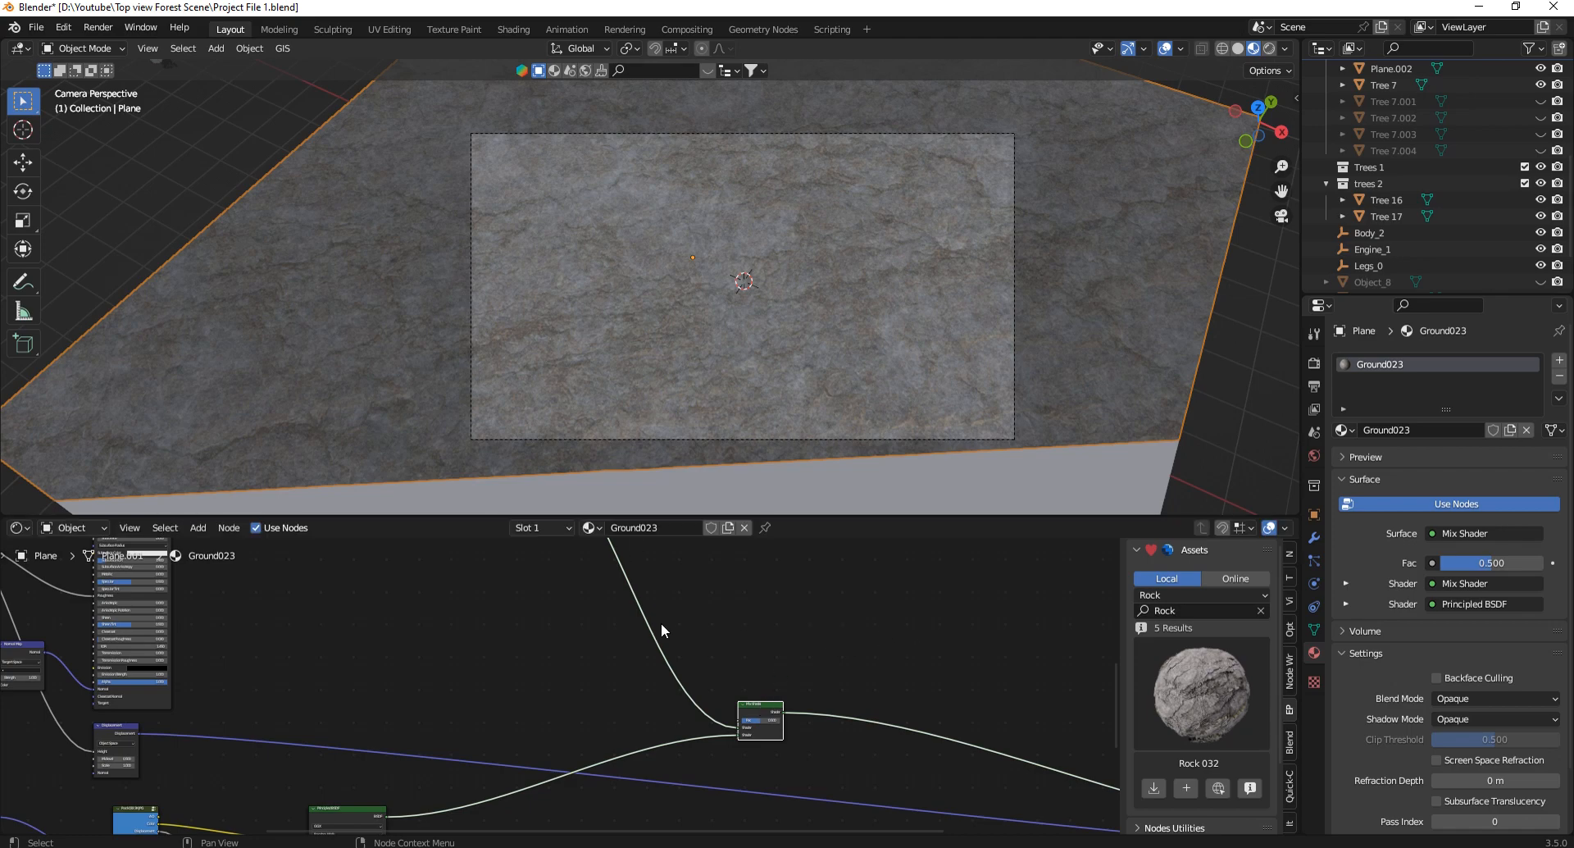
key("shift+a")
left_click(536, 636)
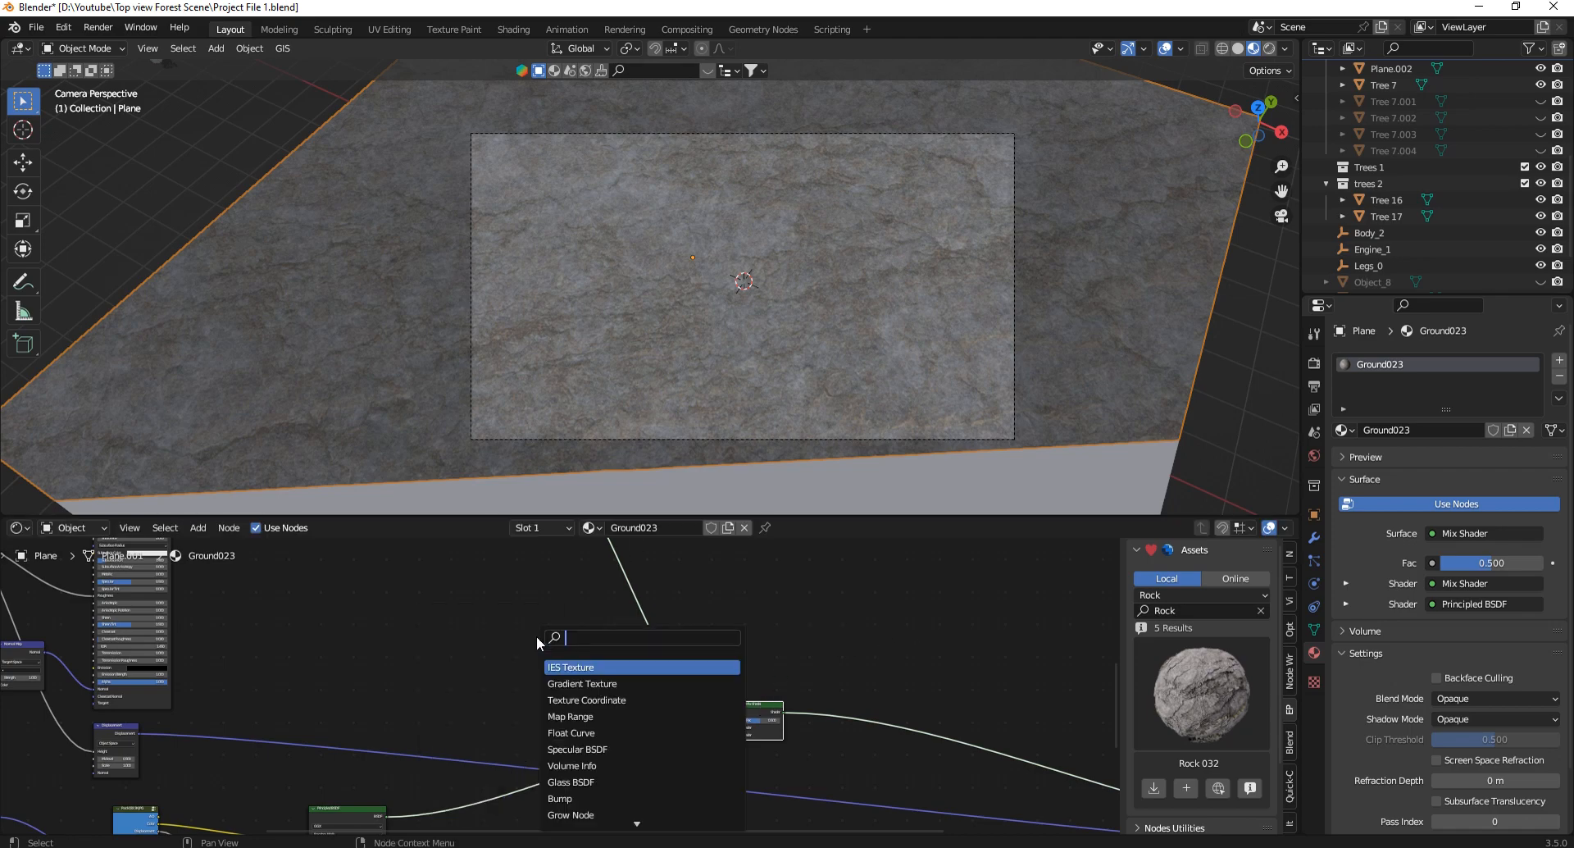
type("im")
left_click(568, 668)
scroll(568, 677, "up", 2)
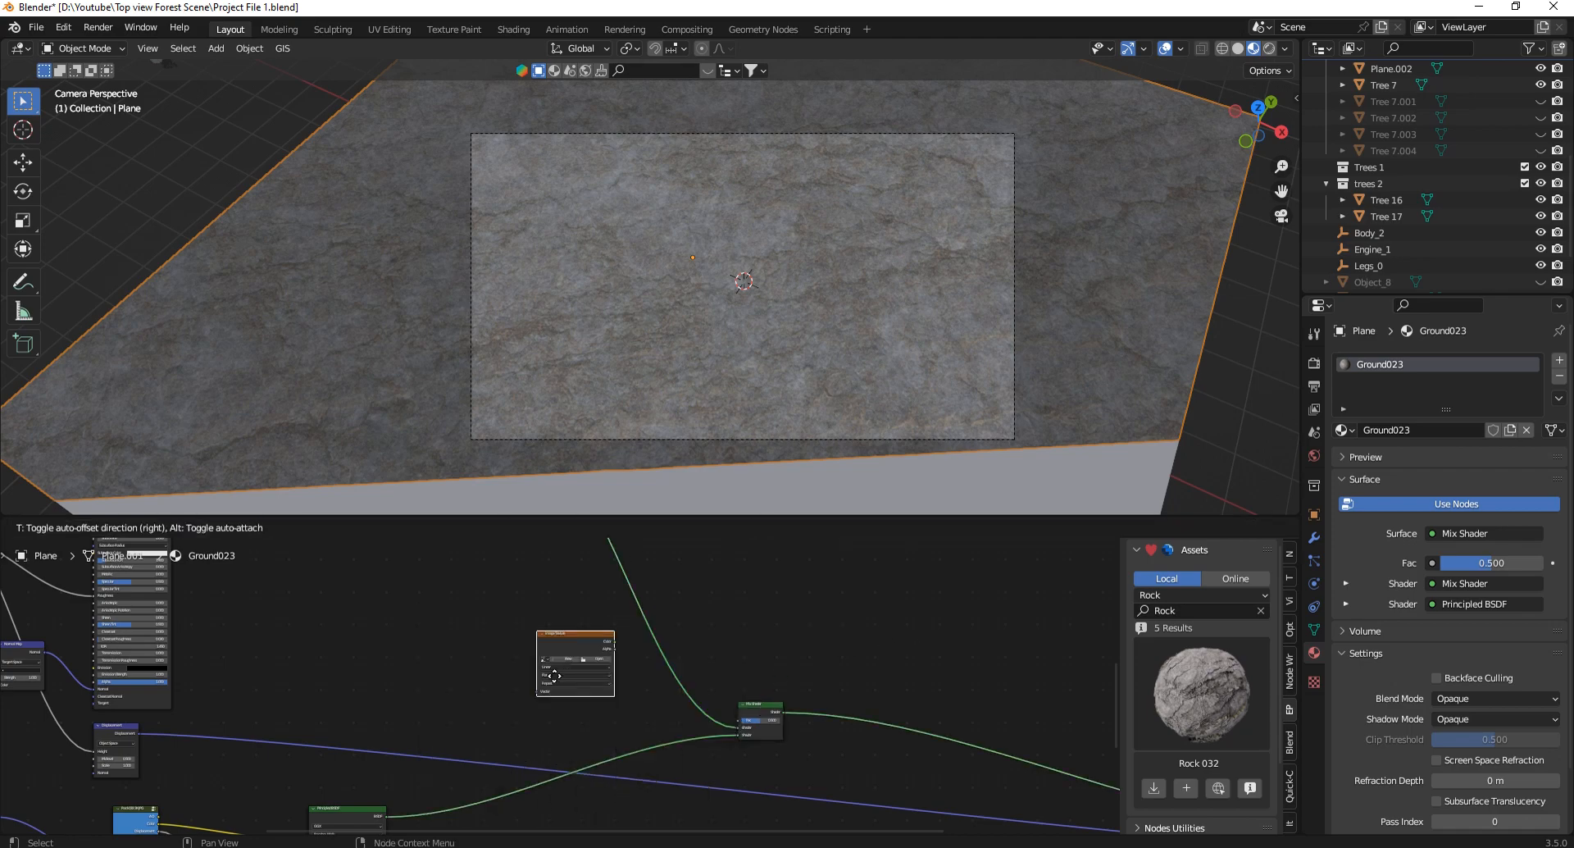
left_click_drag(564, 657, 373, 663)
scroll(372, 662, "up", 2)
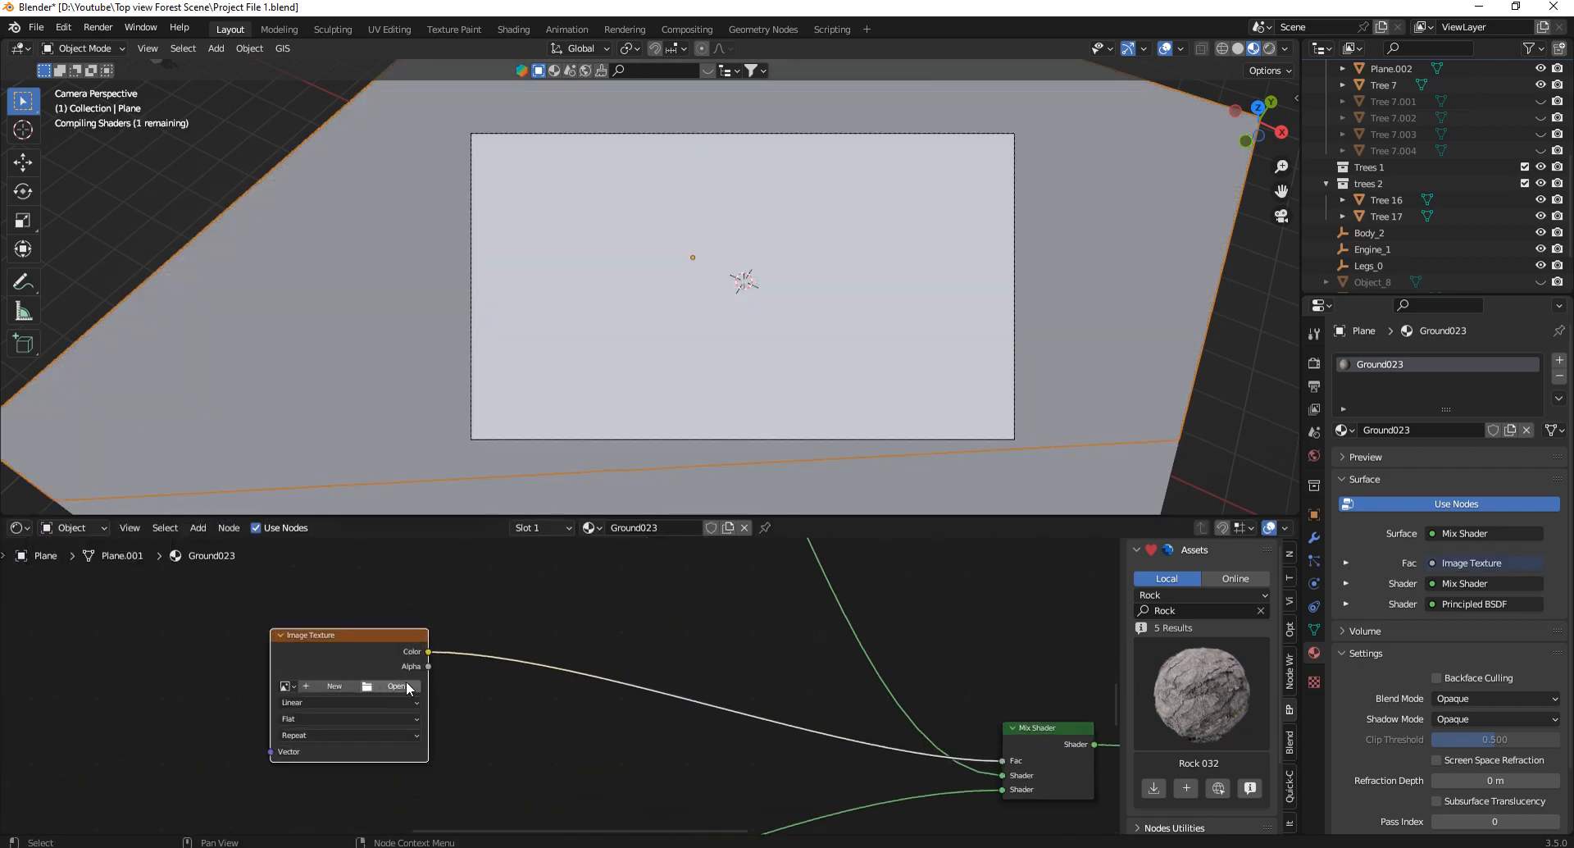
Load mask.png into the Image Texture node and inspect the masked rock area on the plane.
left_click(406, 680)
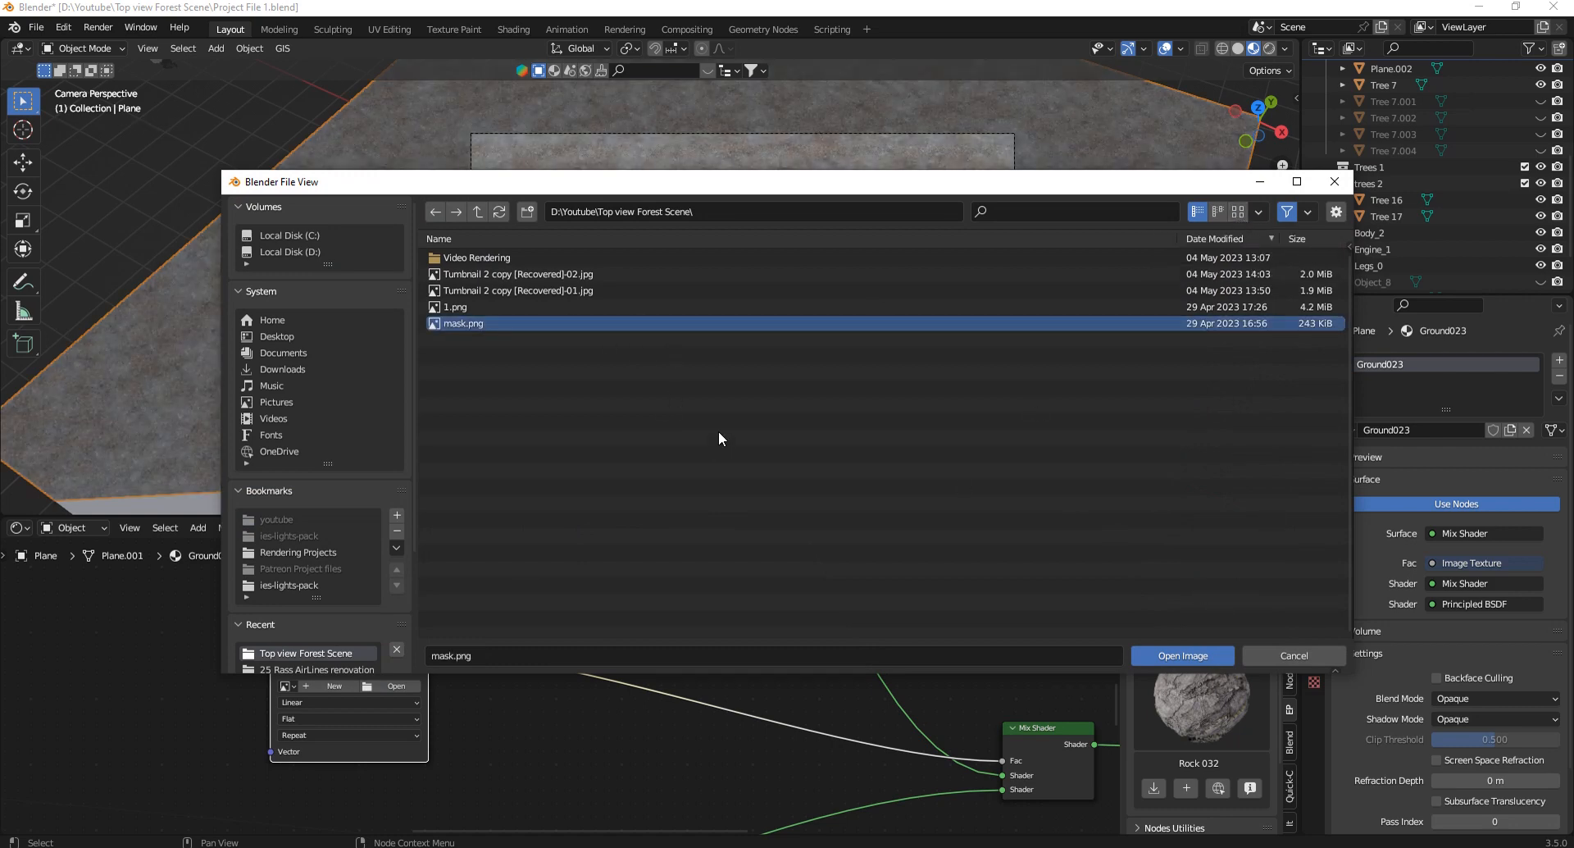
left_click(1189, 649)
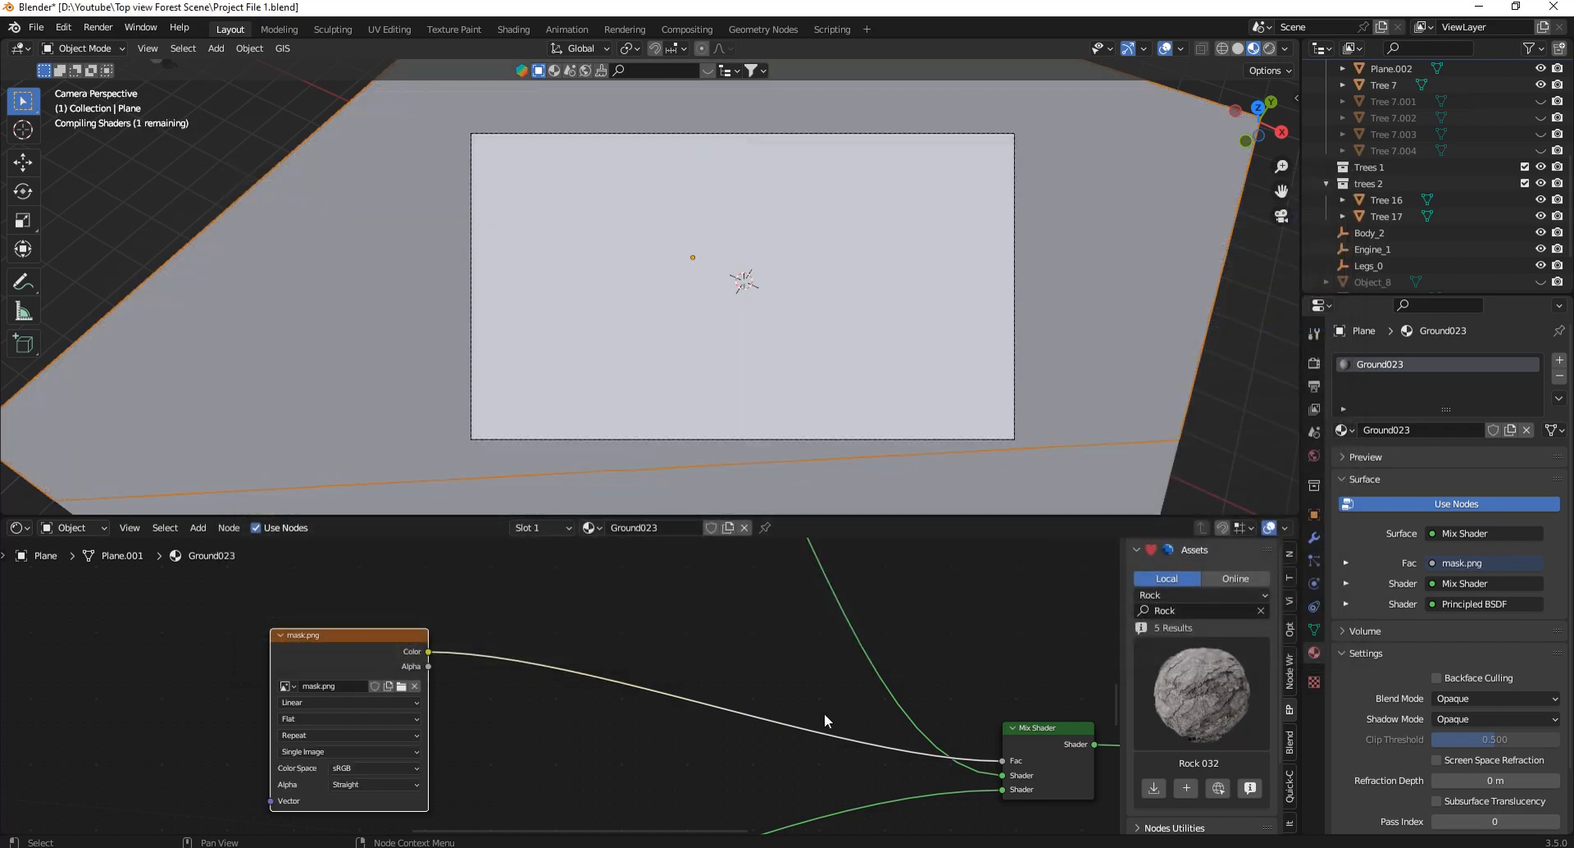
scroll(778, 698, "down", 4)
scroll(959, 332, "up", 4)
scroll(926, 308, "down", 4)
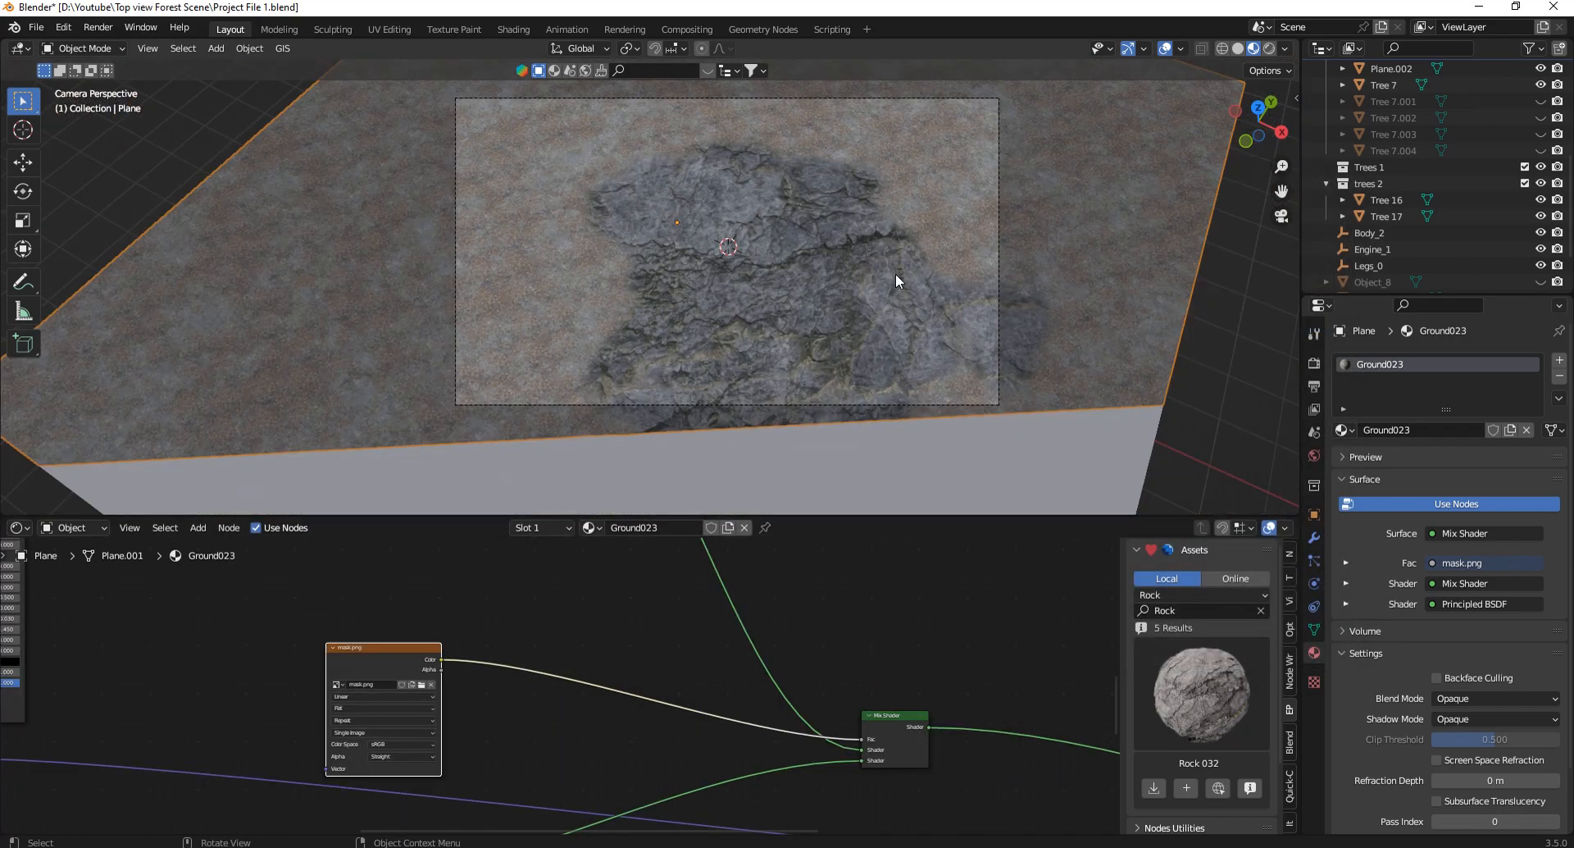
scroll(779, 240, "up", 3)
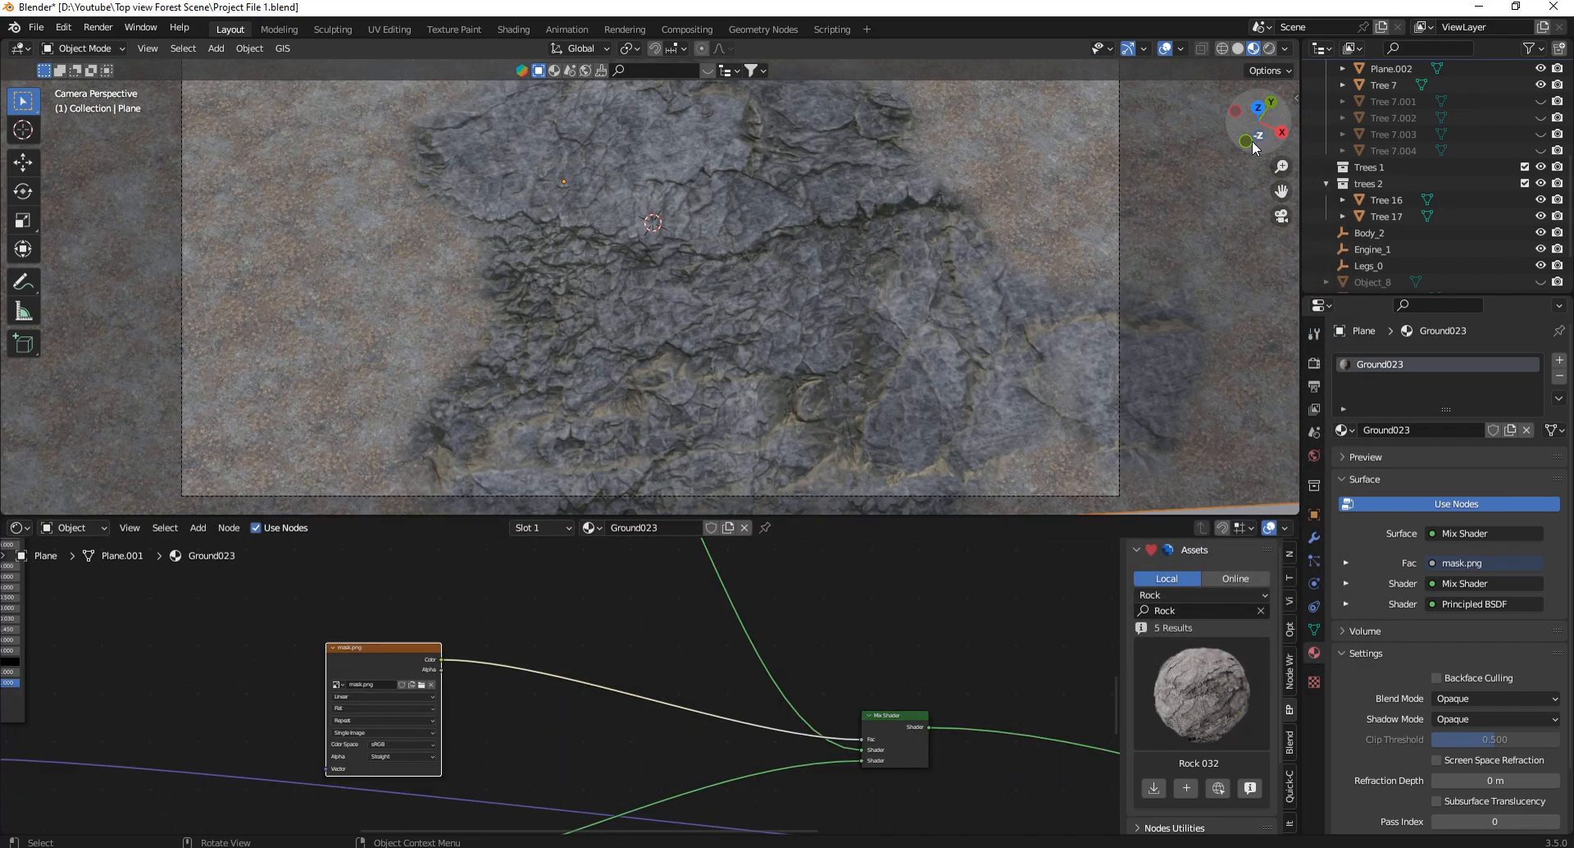
Add a ColorRamp node on the link between the mask.png texture and the second Mix Shader's Fac input.
mouse_move(1251, 140)
left_mouse_down()
mouse_move(1254, 98)
mouse_move(1245, 120)
left_mouse_up()
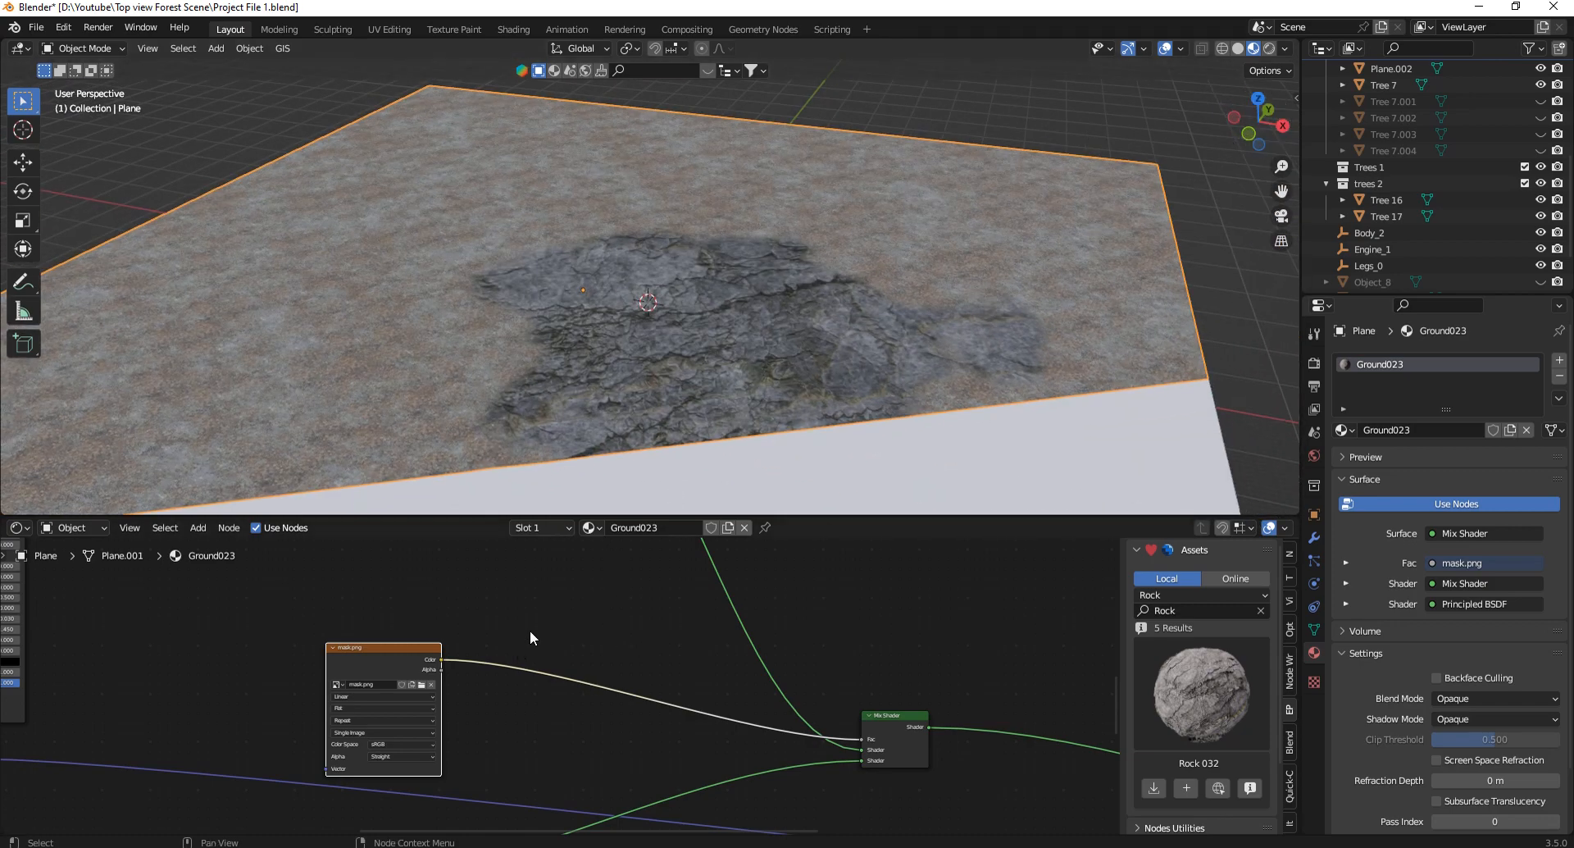
key("shift+a")
type("colo")
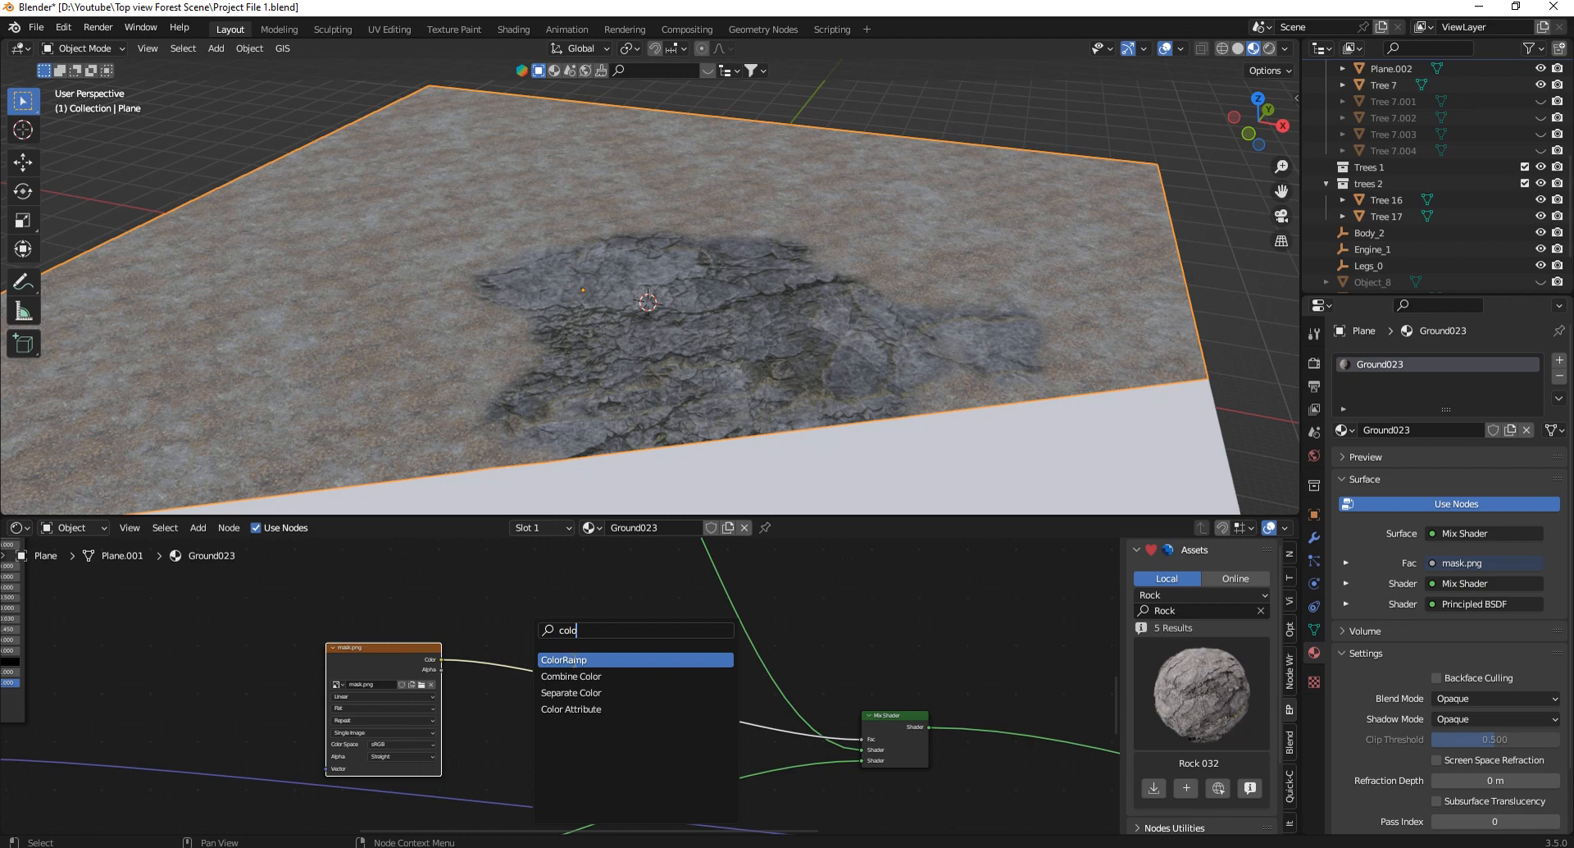
key("Return")
left_click(518, 671)
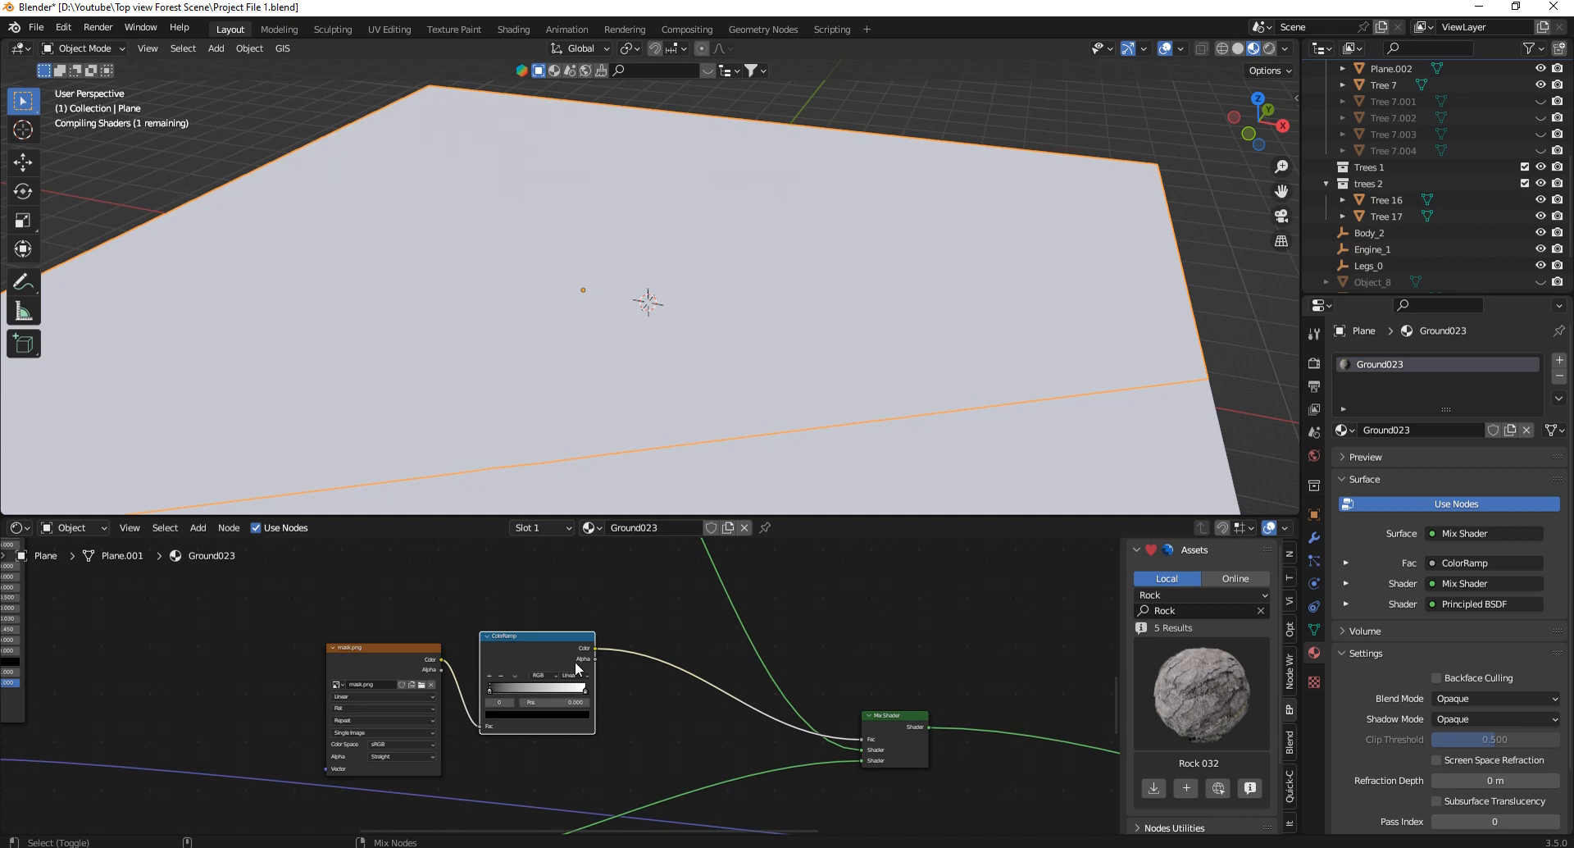
Preview the ColorRamp output on the plane and move its black stop to position 0.255 to sharpen the mask edge.
left_click(554, 652, "ctrl+shift")
scroll(554, 651, "up", 2)
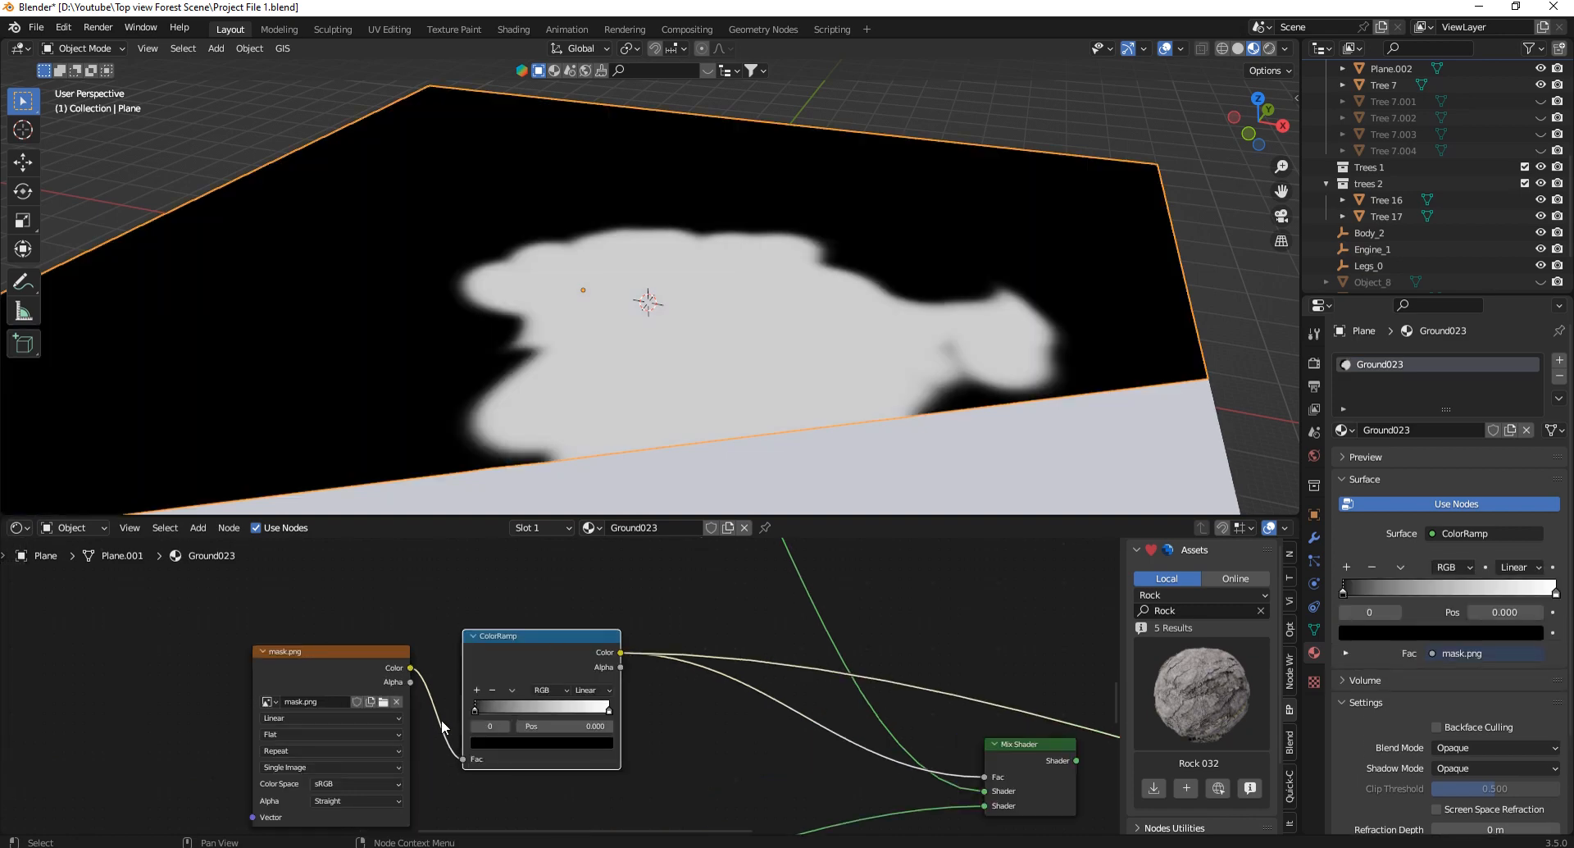
scroll(509, 656, "up", 2)
left_click_drag(460, 728, 488, 741)
scroll(467, 715, "down", 3)
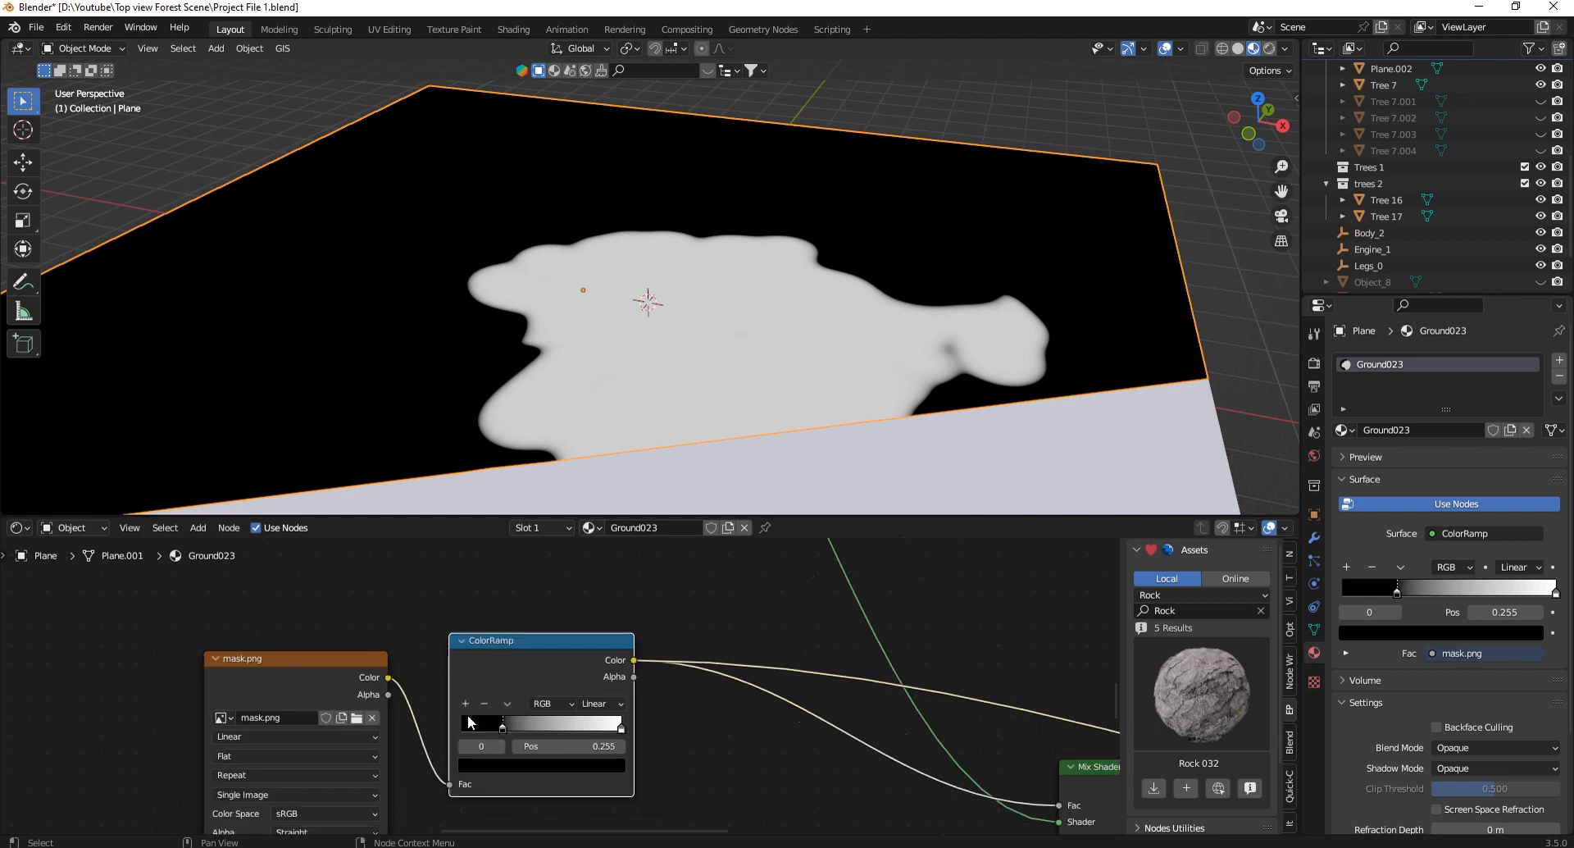
Reconnect the final Mix Shader to the Material Output and inspect the rock patch from a lower angle.
left_click(844, 746, "ctrl+shift")
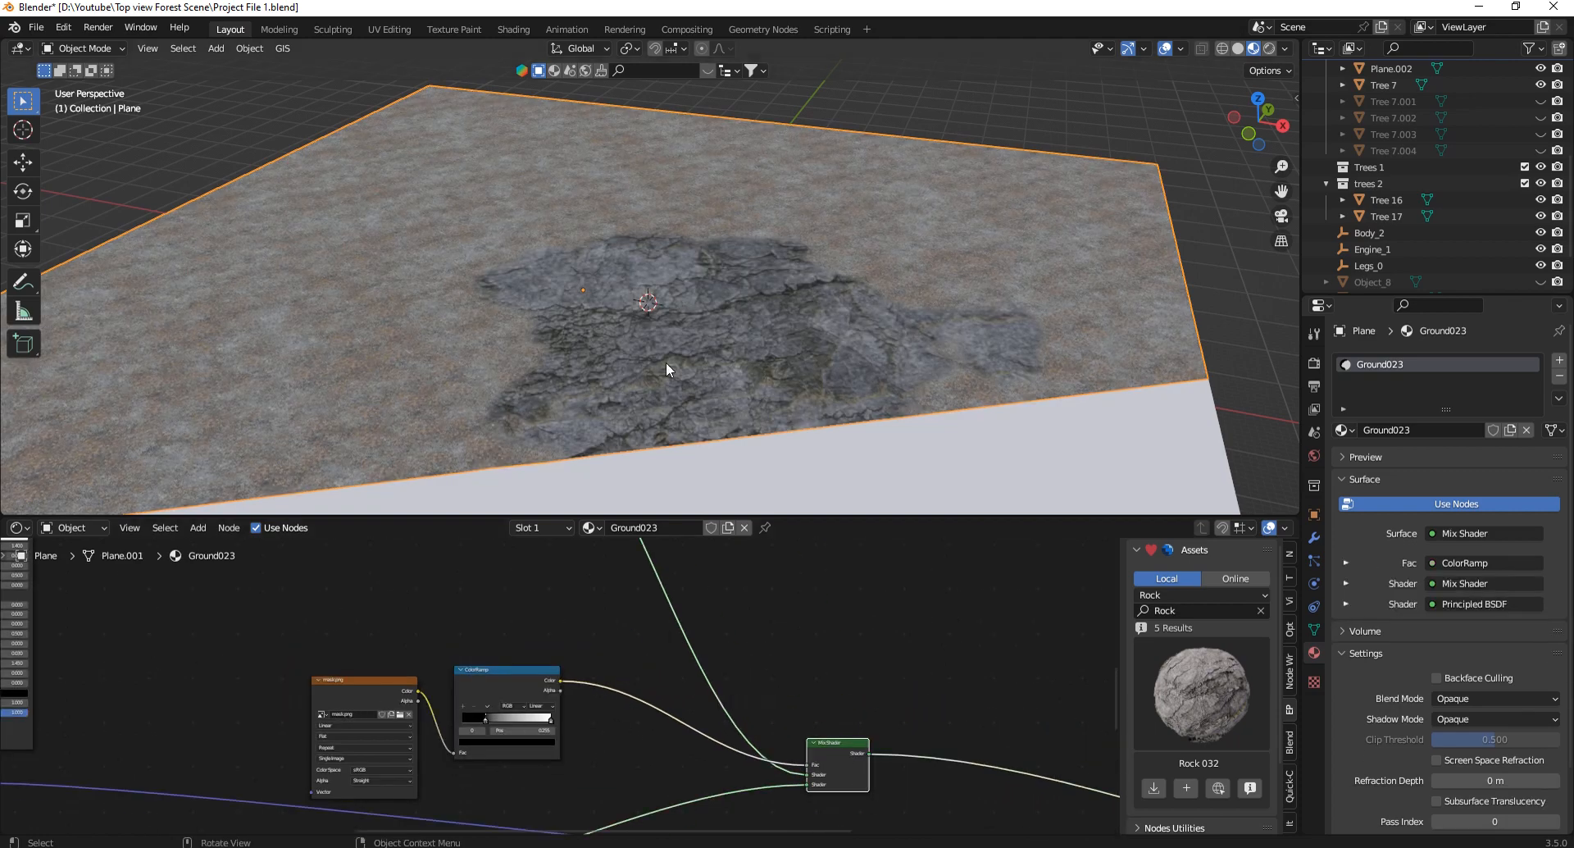
left_click_drag(1257, 135, 1096, 175)
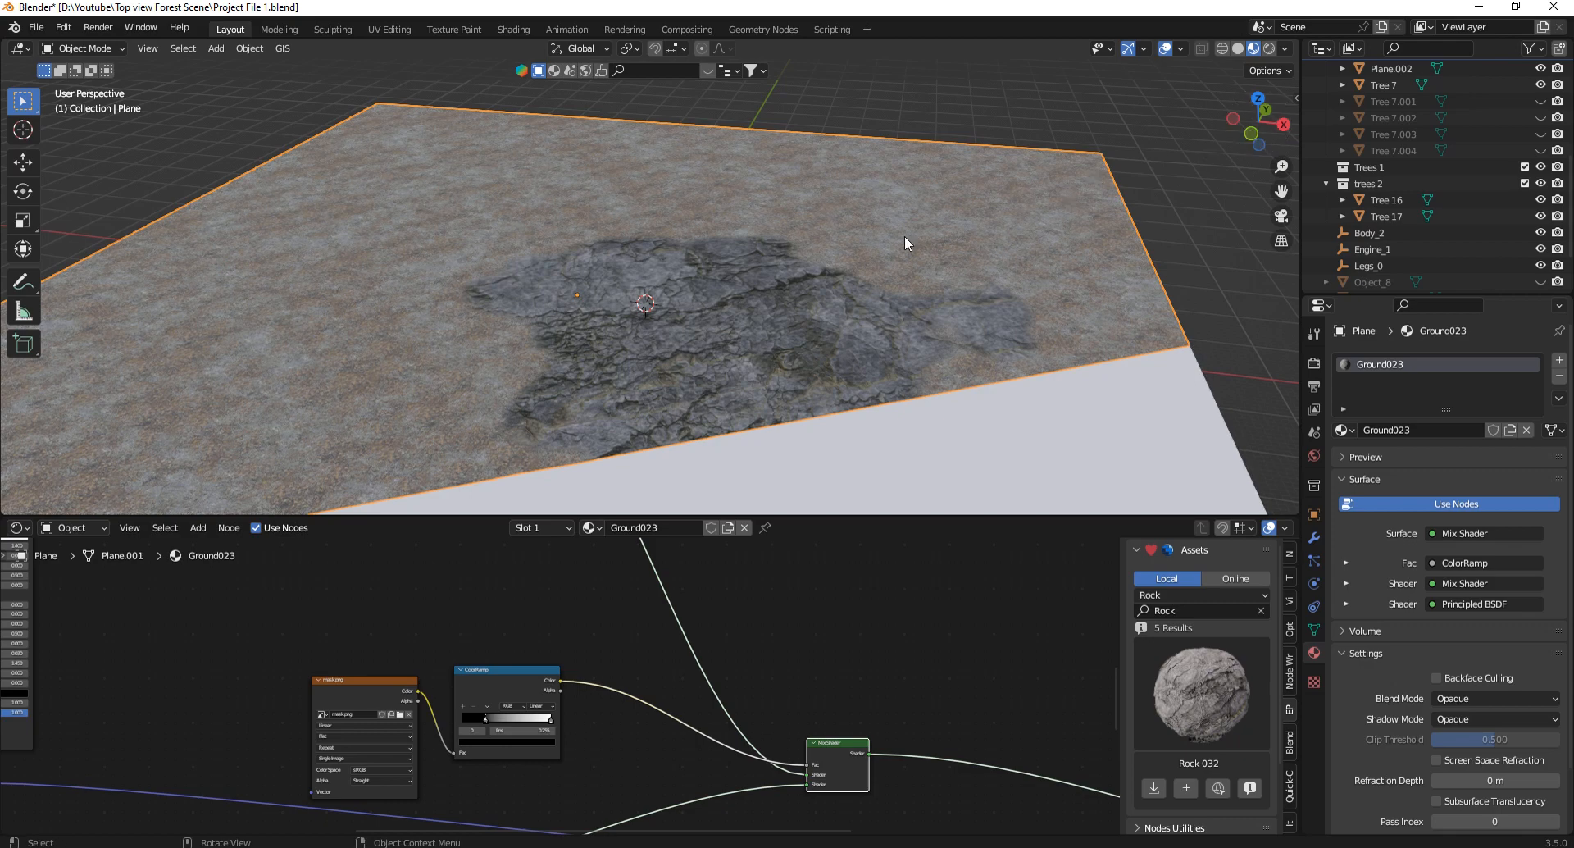
mouse_move(1254, 123)
left_mouse_down()
mouse_move(1217, 185)
mouse_move(1257, 90)
mouse_move(1219, 85)
mouse_move(1249, 135)
left_mouse_up()
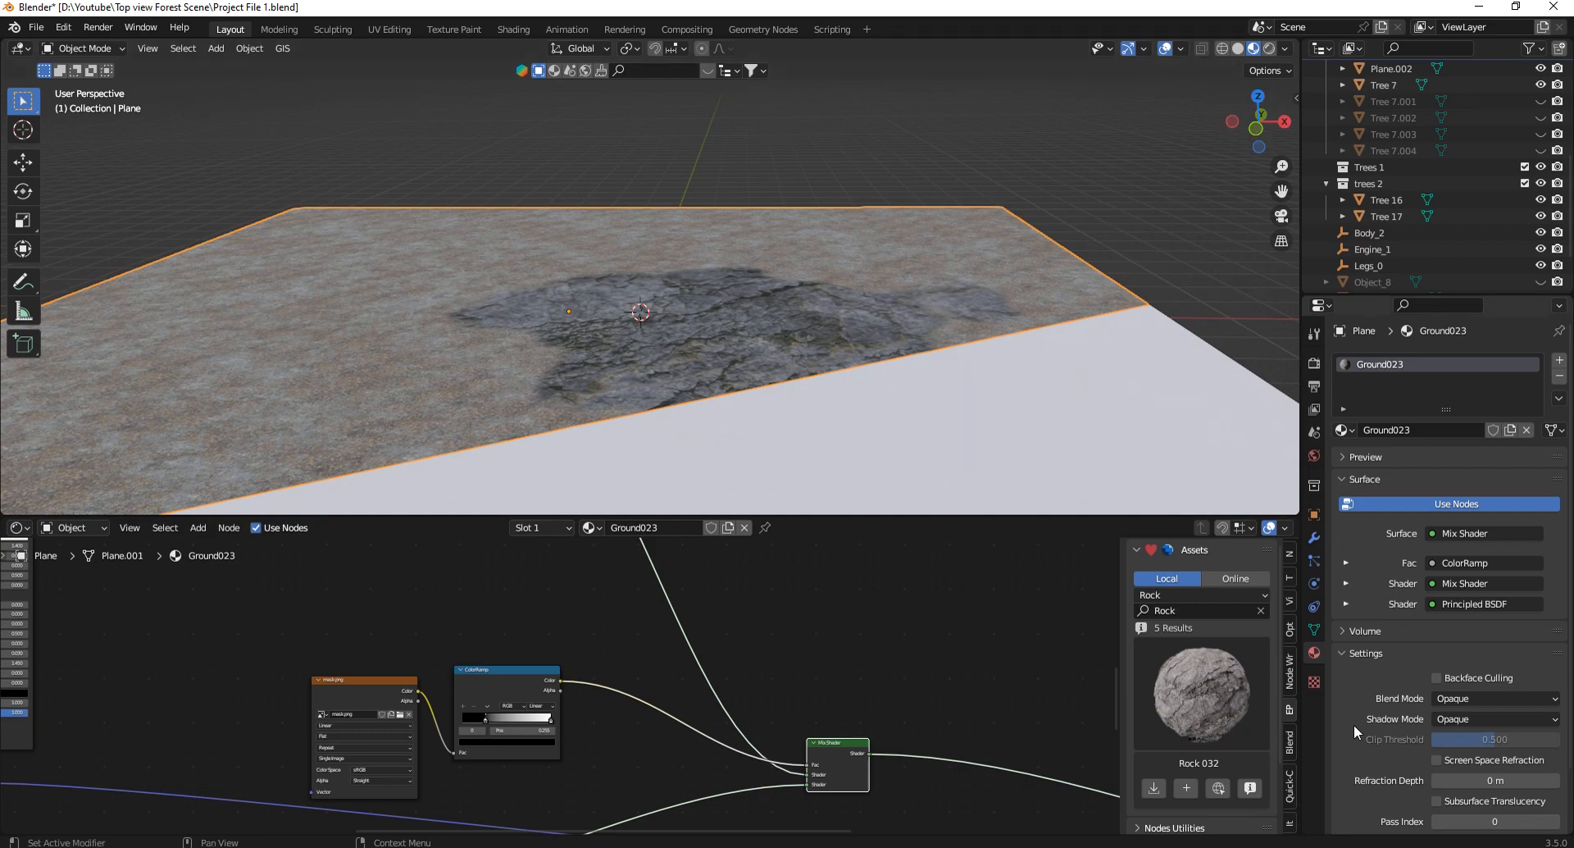
Move the Rock032 Displacement node next to the Material Output and connect it to the output's Displacement input.
scroll(750, 619, "down", 15)
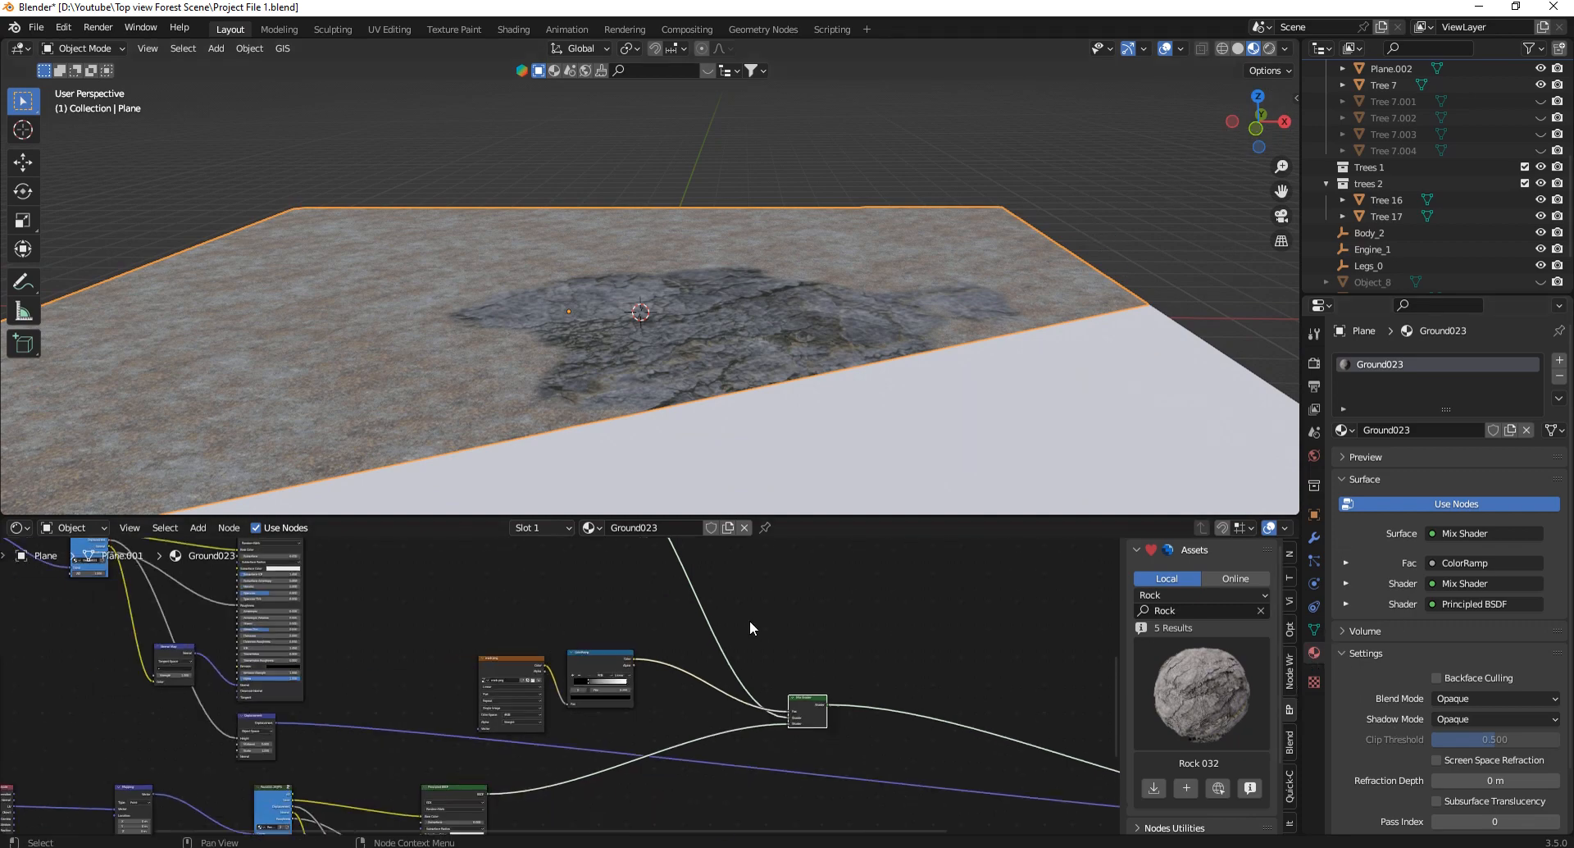
scroll(607, 733, "up", 14)
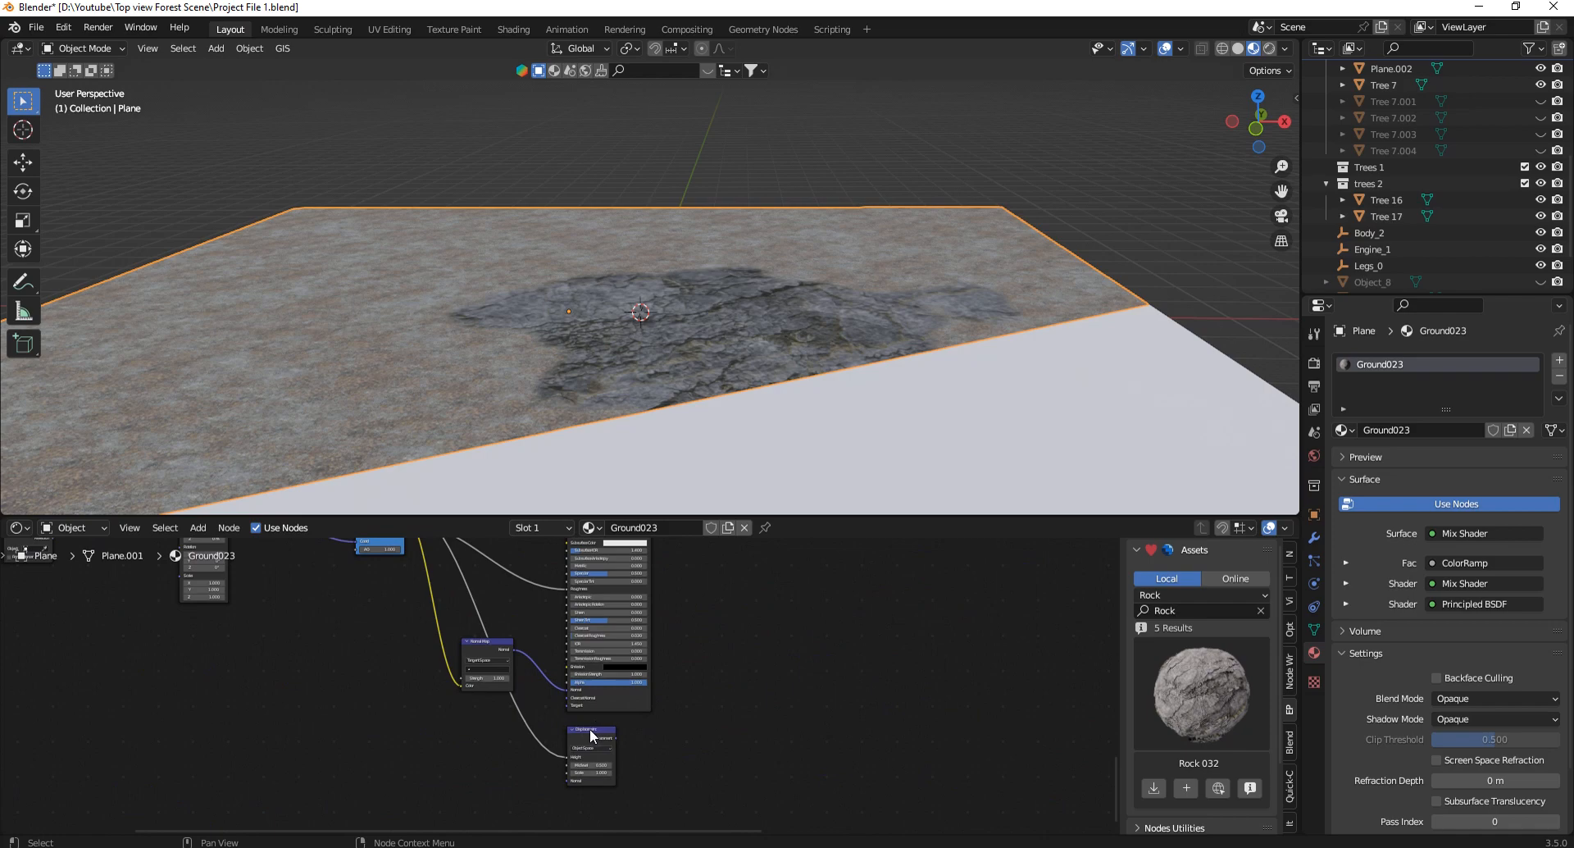
scroll(590, 729, "down", 5)
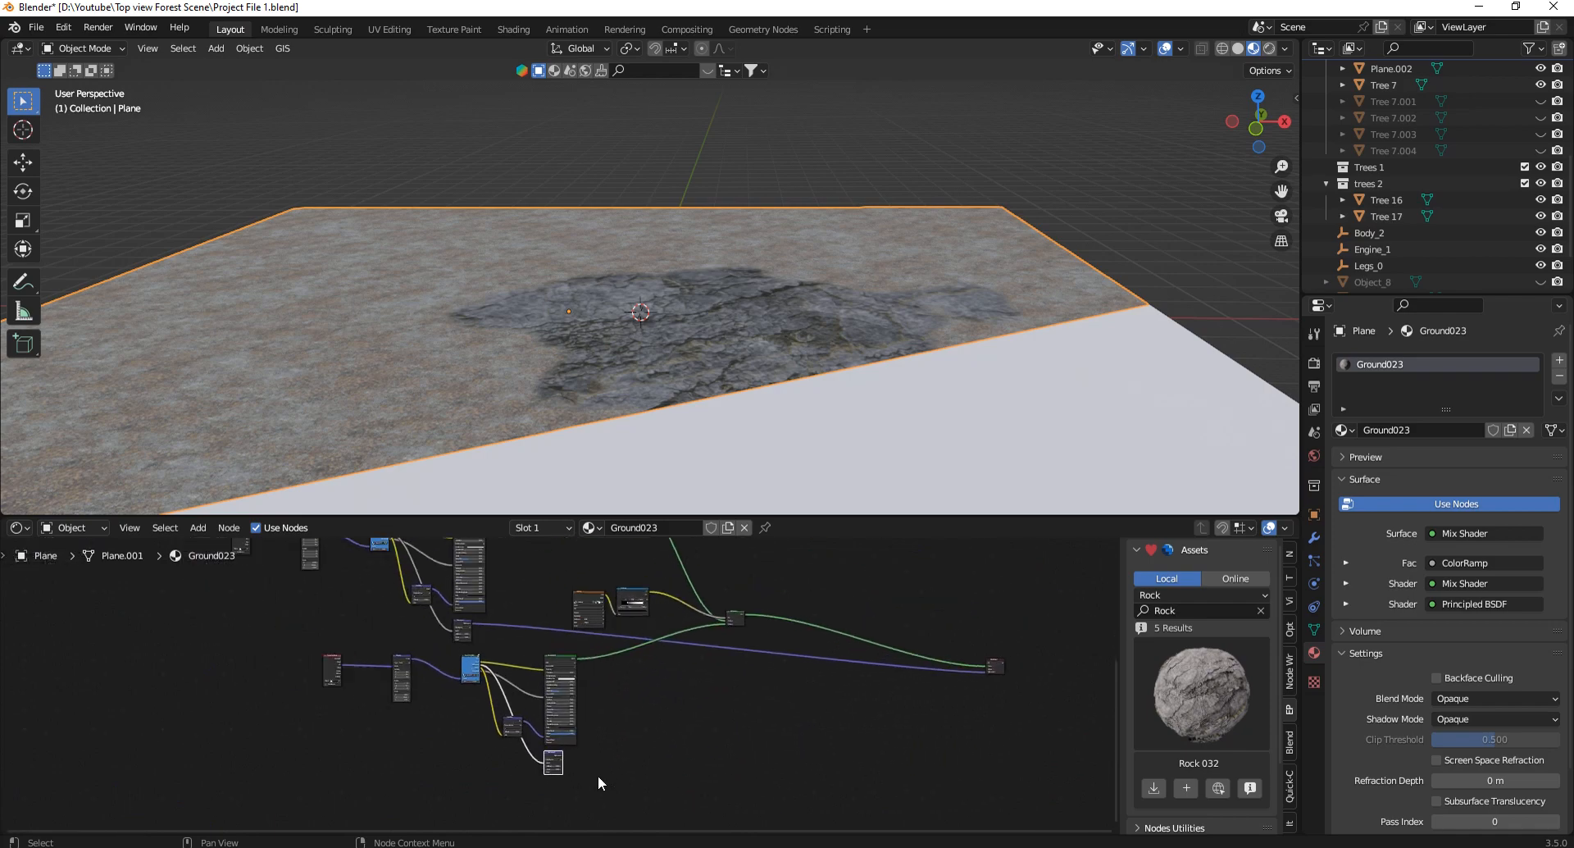
scroll(567, 768, "up", 12)
scroll(459, 732, "down", 14)
key("g")
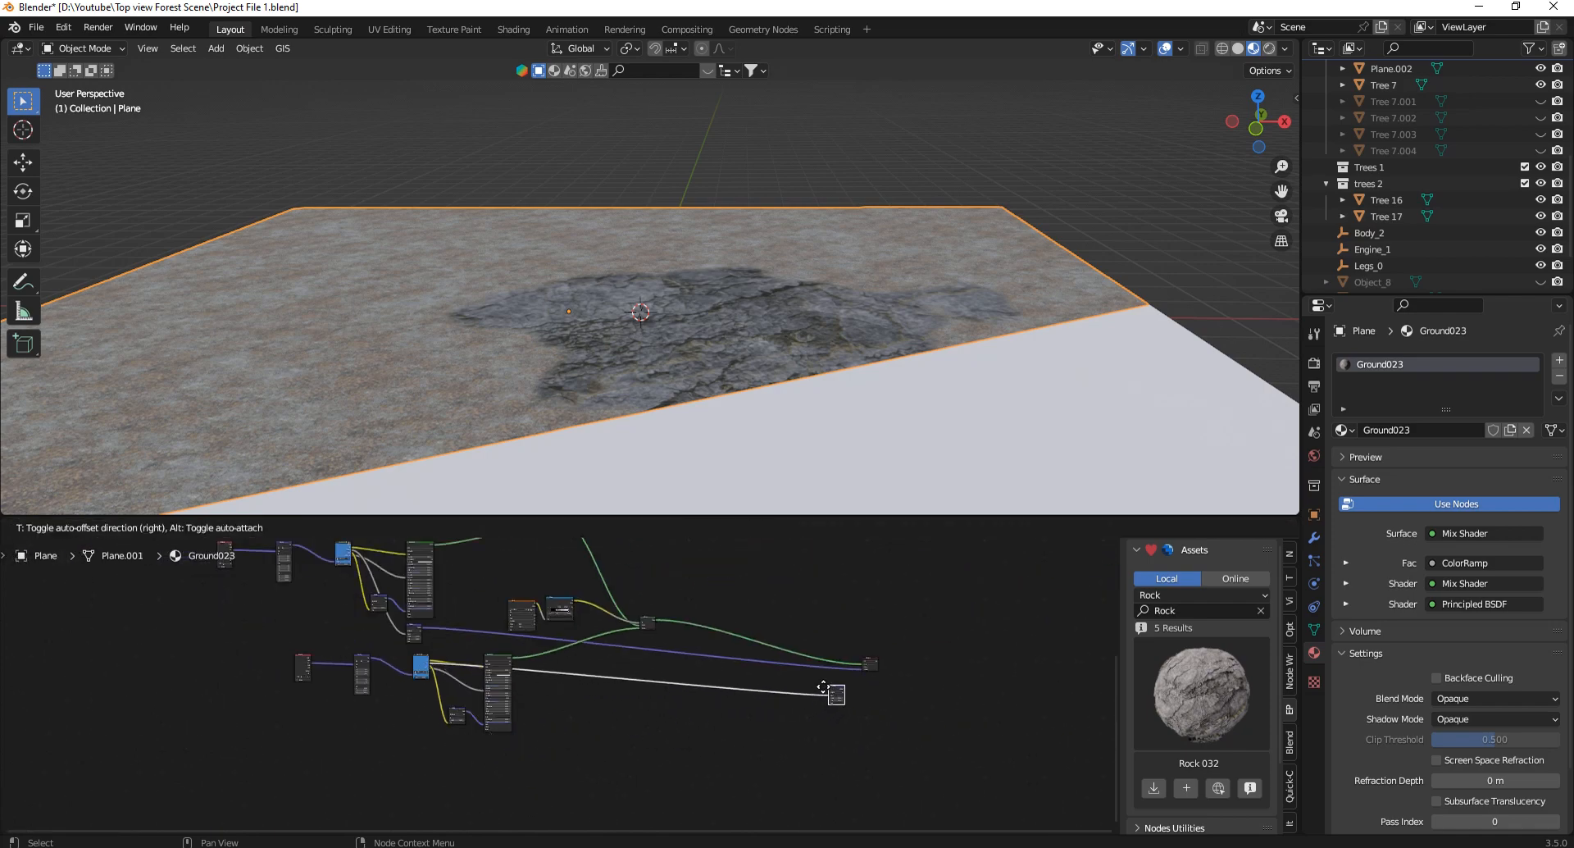
left_click(822, 687)
scroll(828, 684, "up", 6)
left_click_drag(820, 688, 956, 654)
scroll(664, 679, "down", 4)
scroll(284, 603, "up", 5)
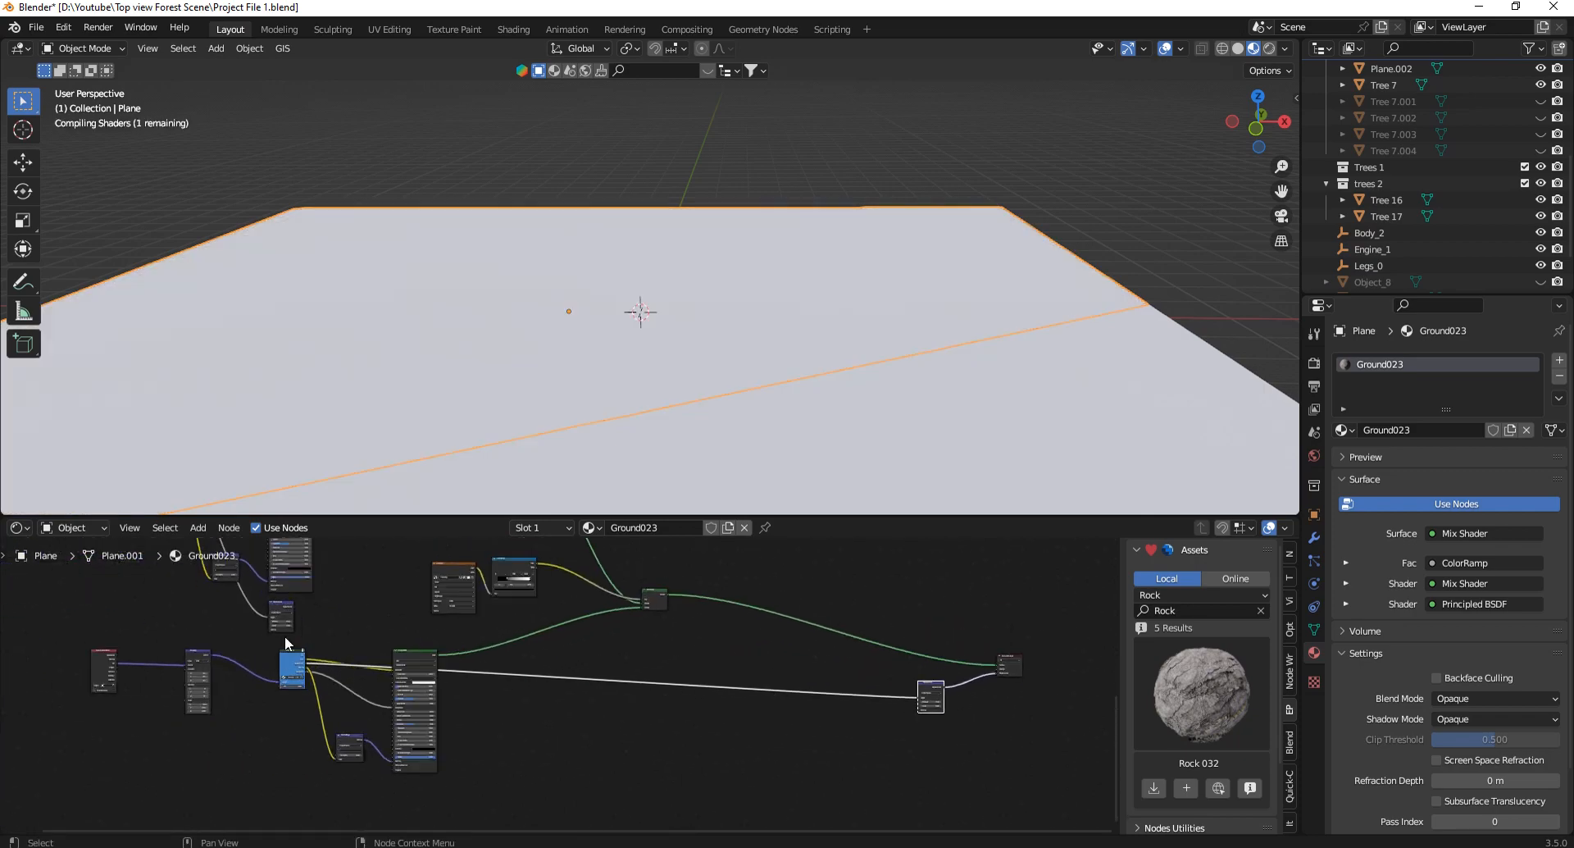
Delete the disconnected Displacement node of the ground texture just above the Rock032 nodes.
scroll(271, 607, "up", 1)
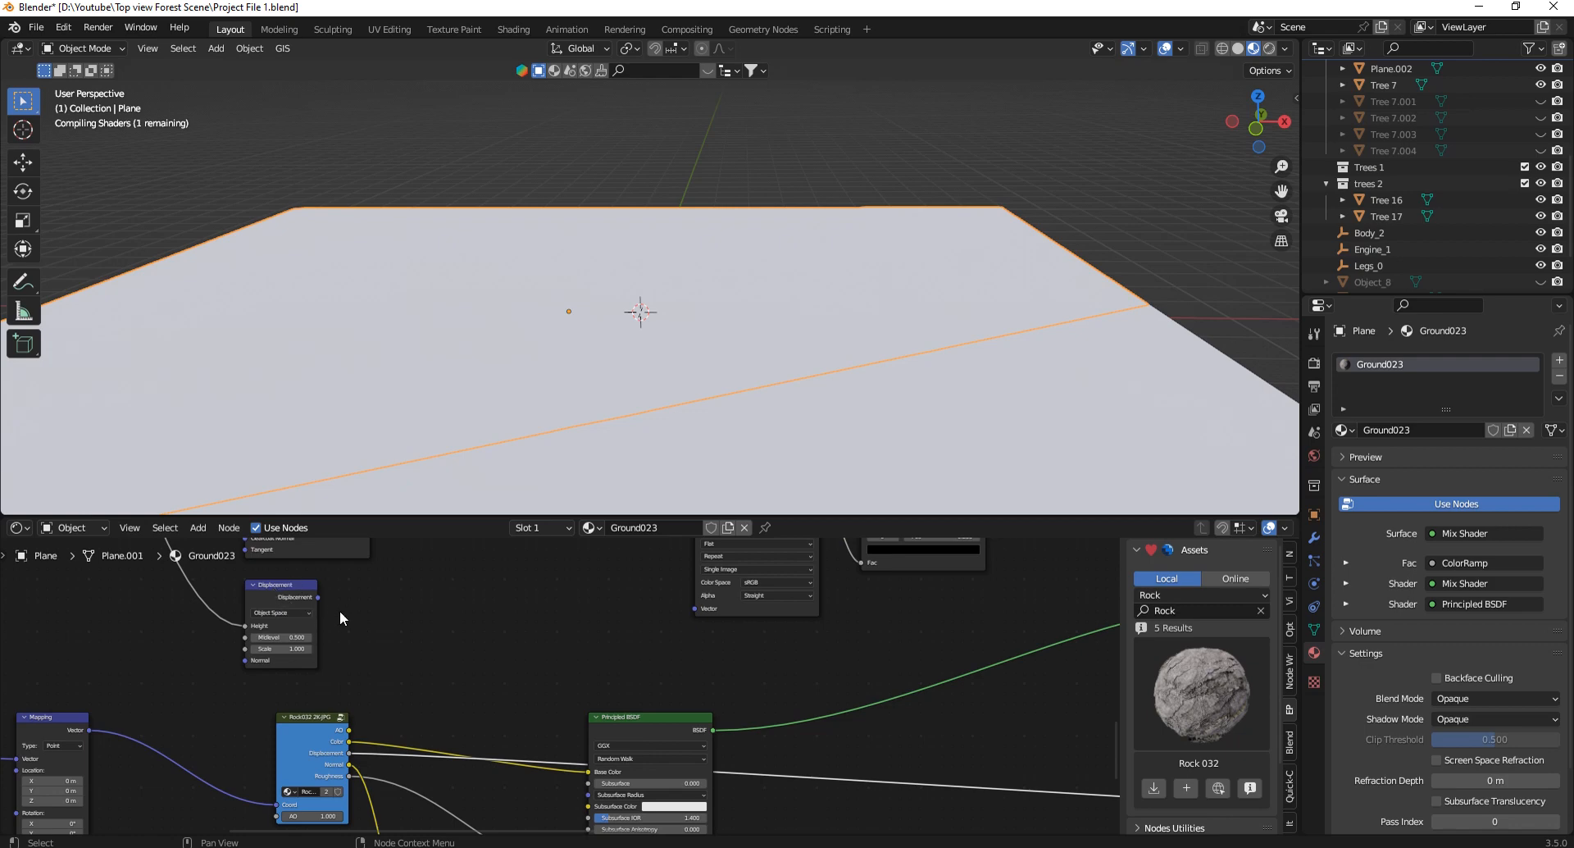
scroll(316, 605, "up", 9)
left_click(313, 602)
scroll(344, 619, "down", 10)
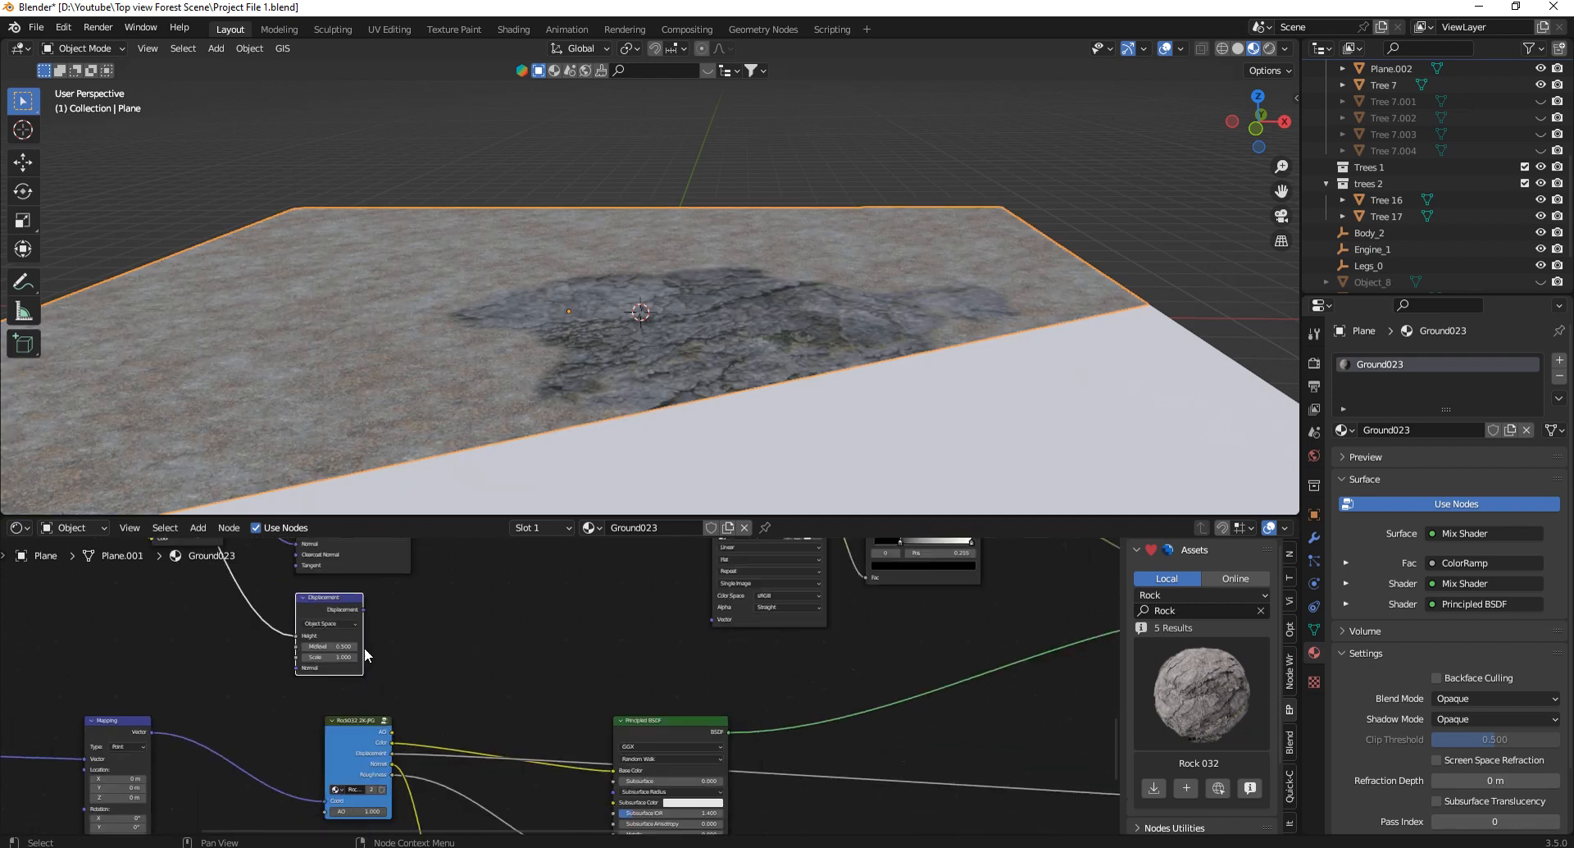
scroll(364, 647, "down", 4)
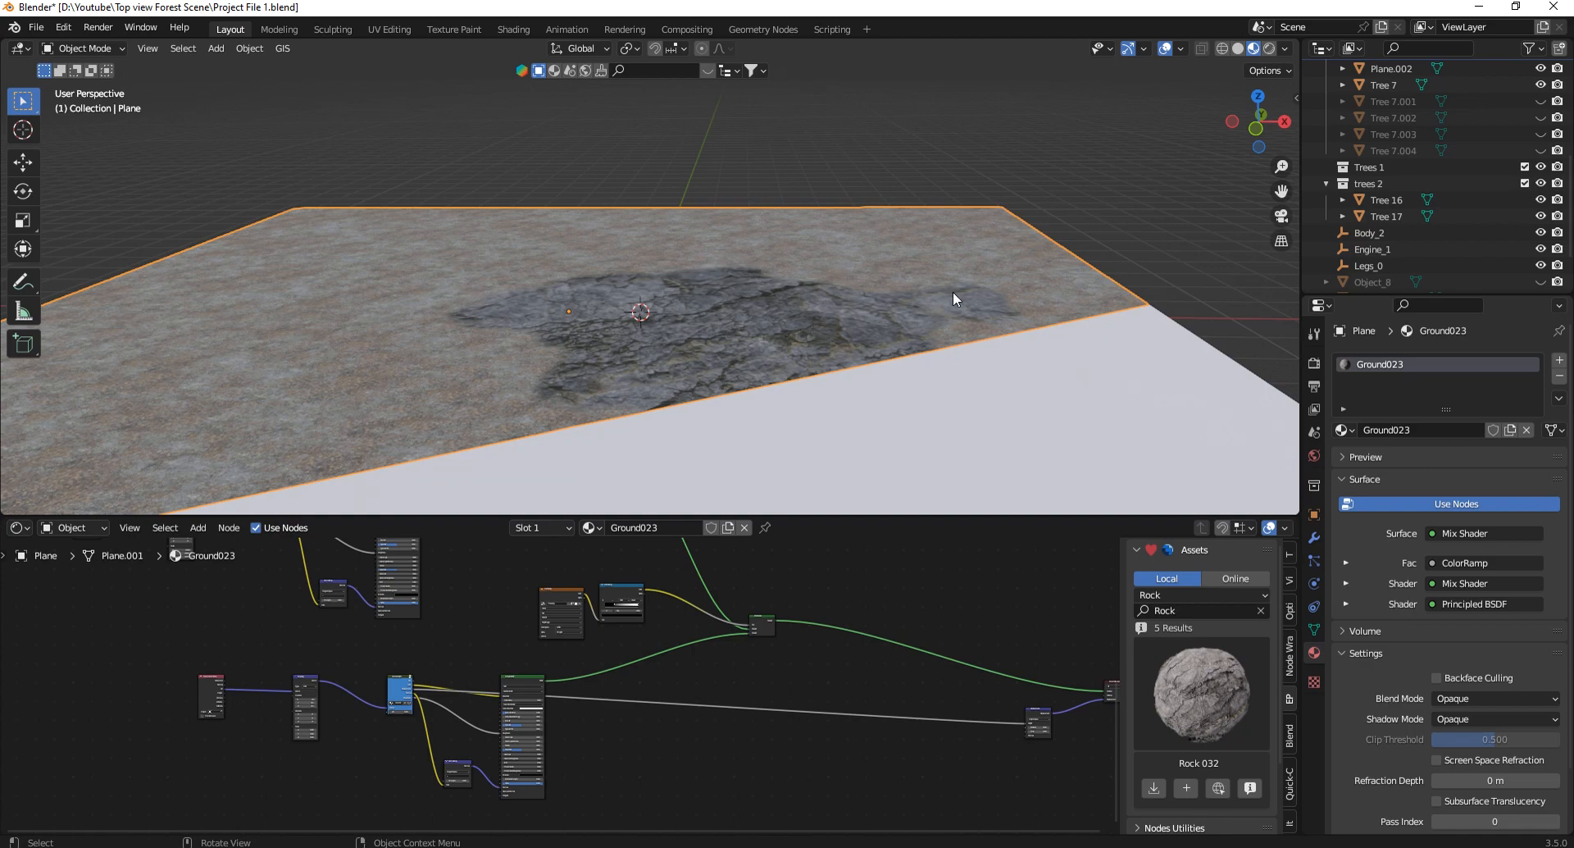
Switch the viewport to Rendered shading and set the render engine to Cycles with GPU Compute as the device.
left_click(1269, 49)
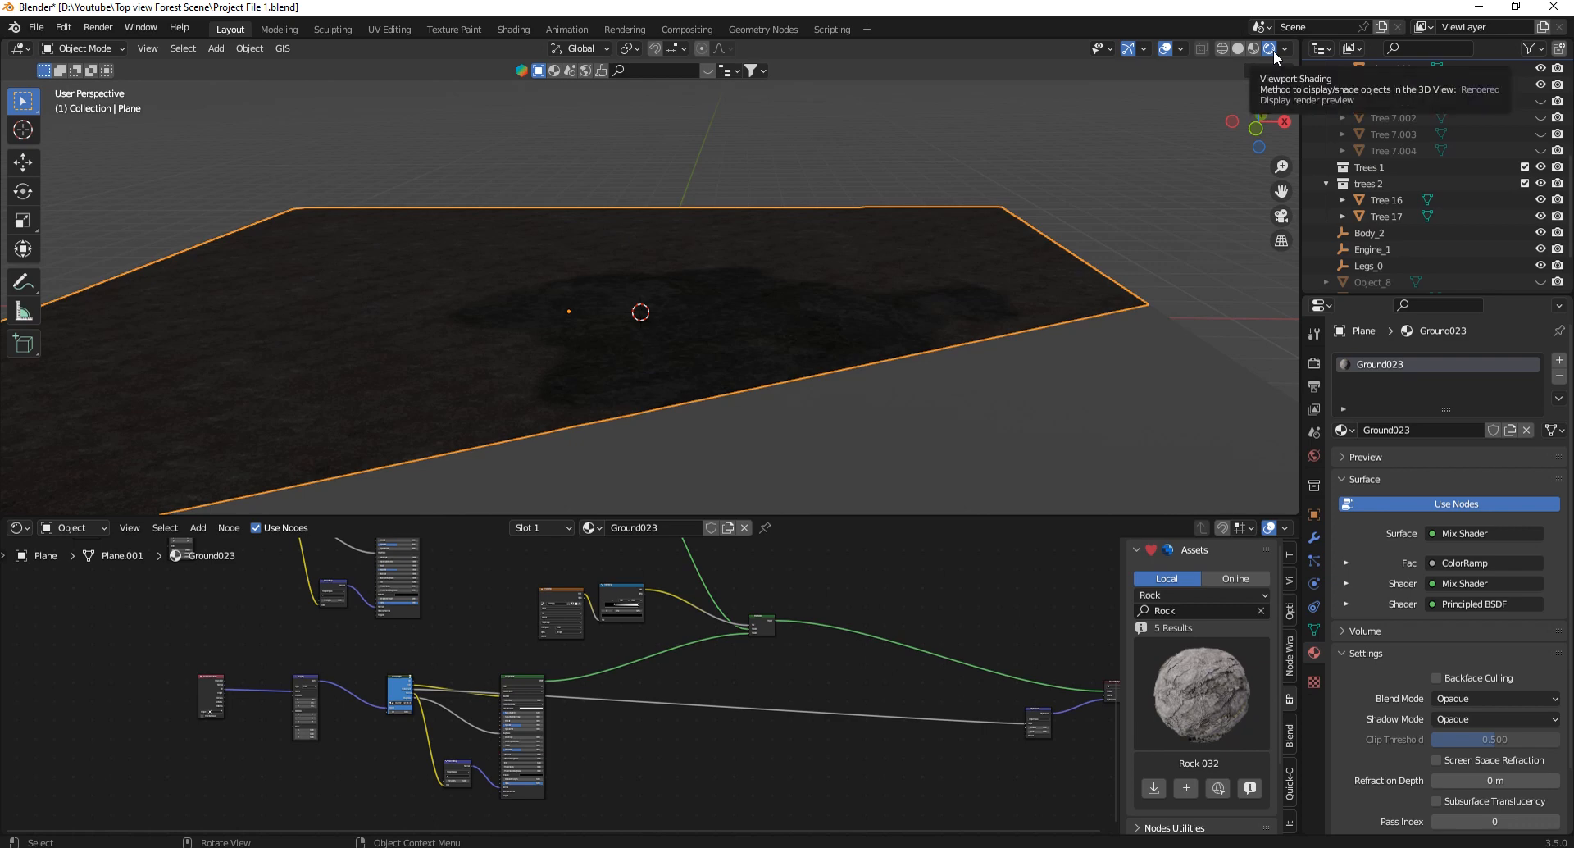
left_click(1314, 362)
left_click(1455, 365)
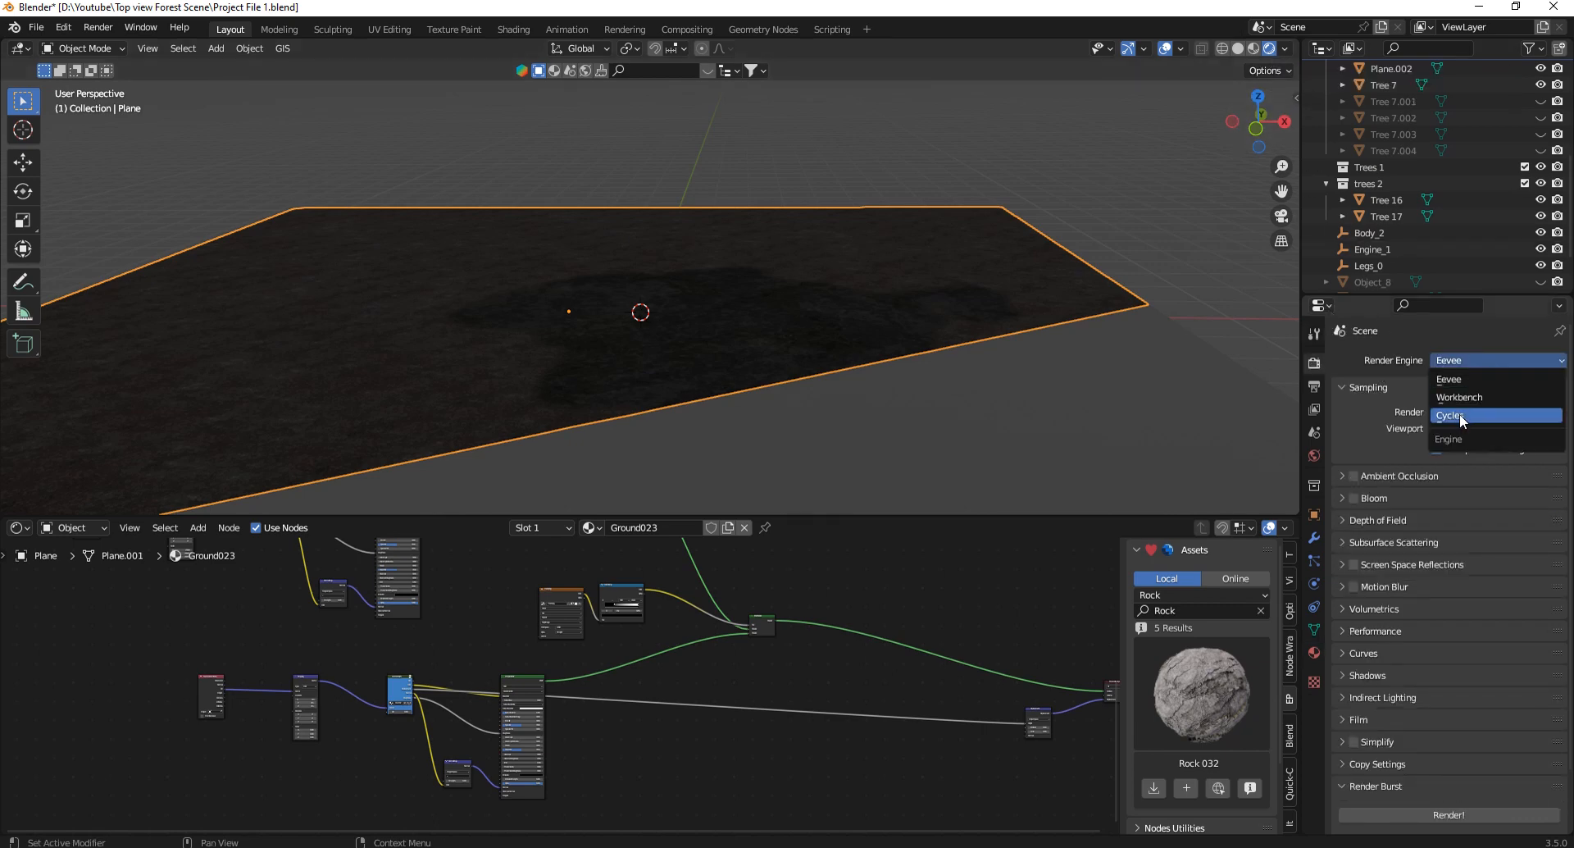
left_click(1461, 416)
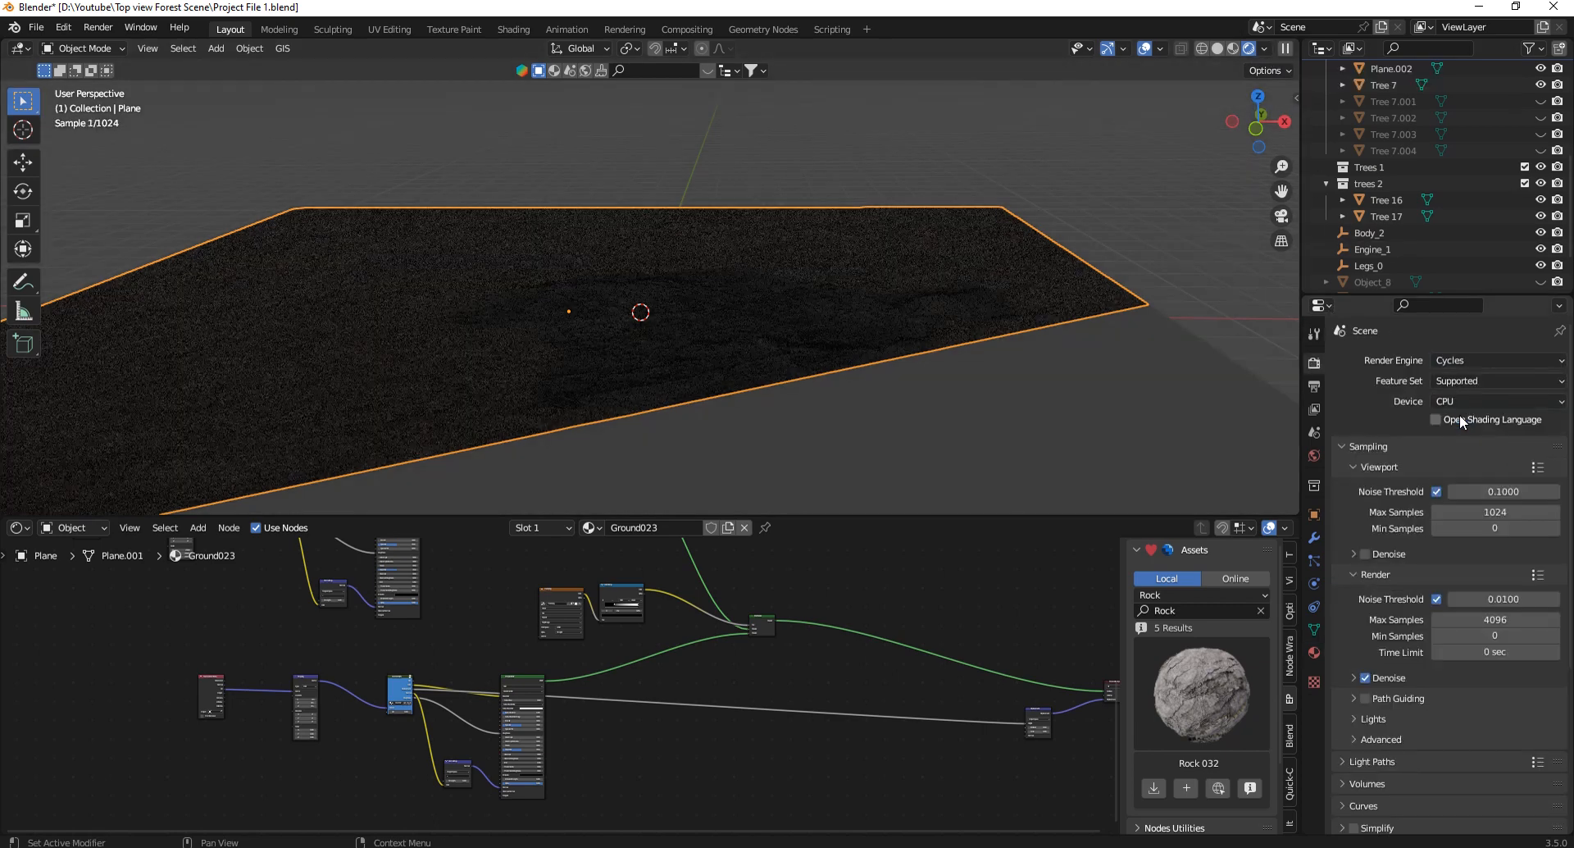
left_click(1460, 402)
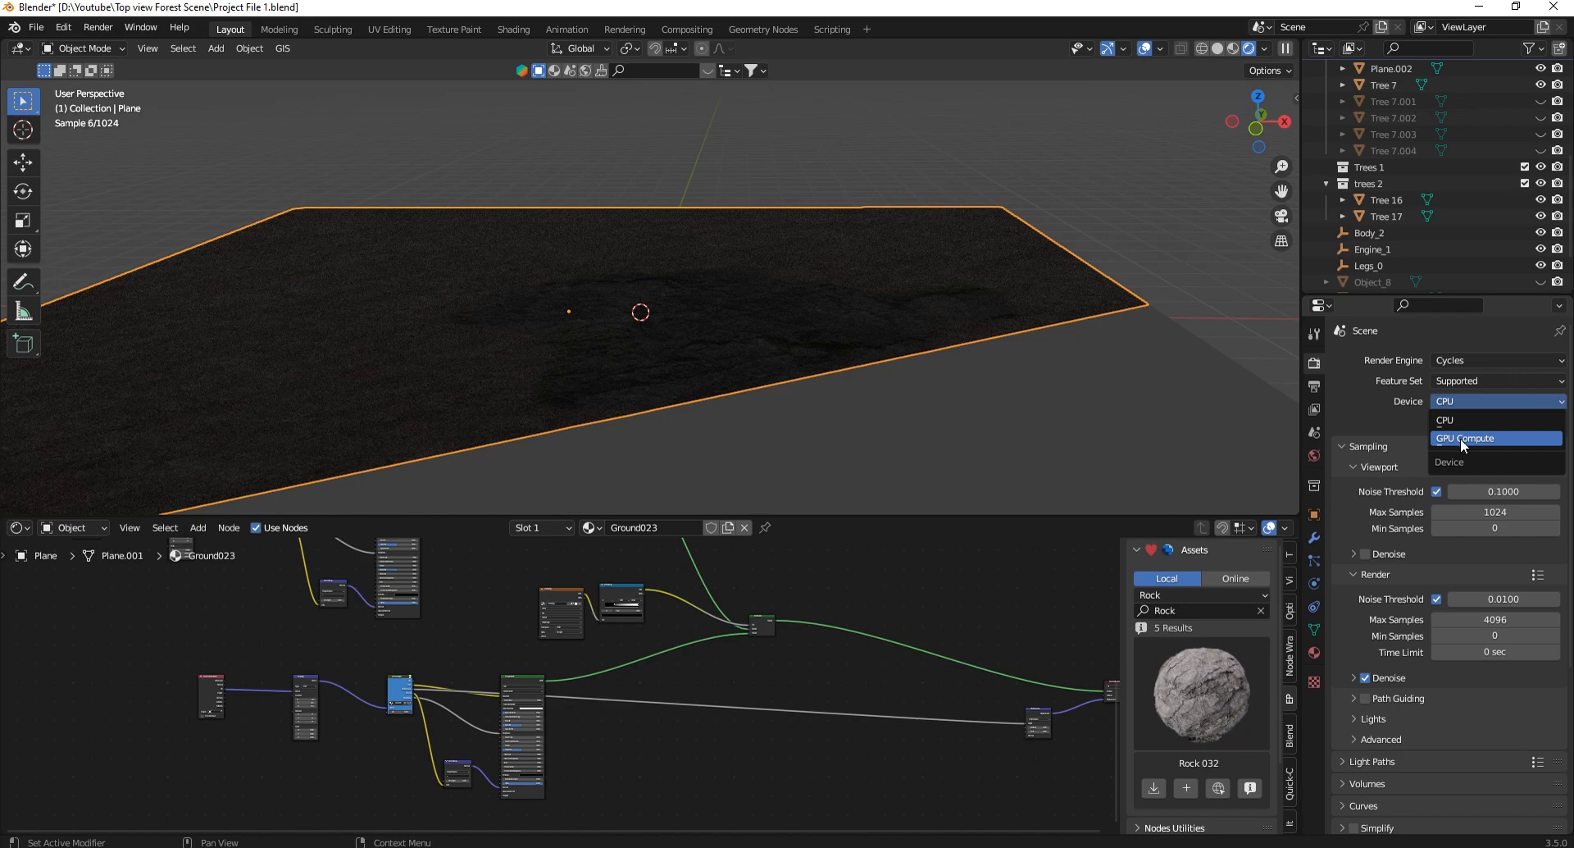
left_click(1459, 438)
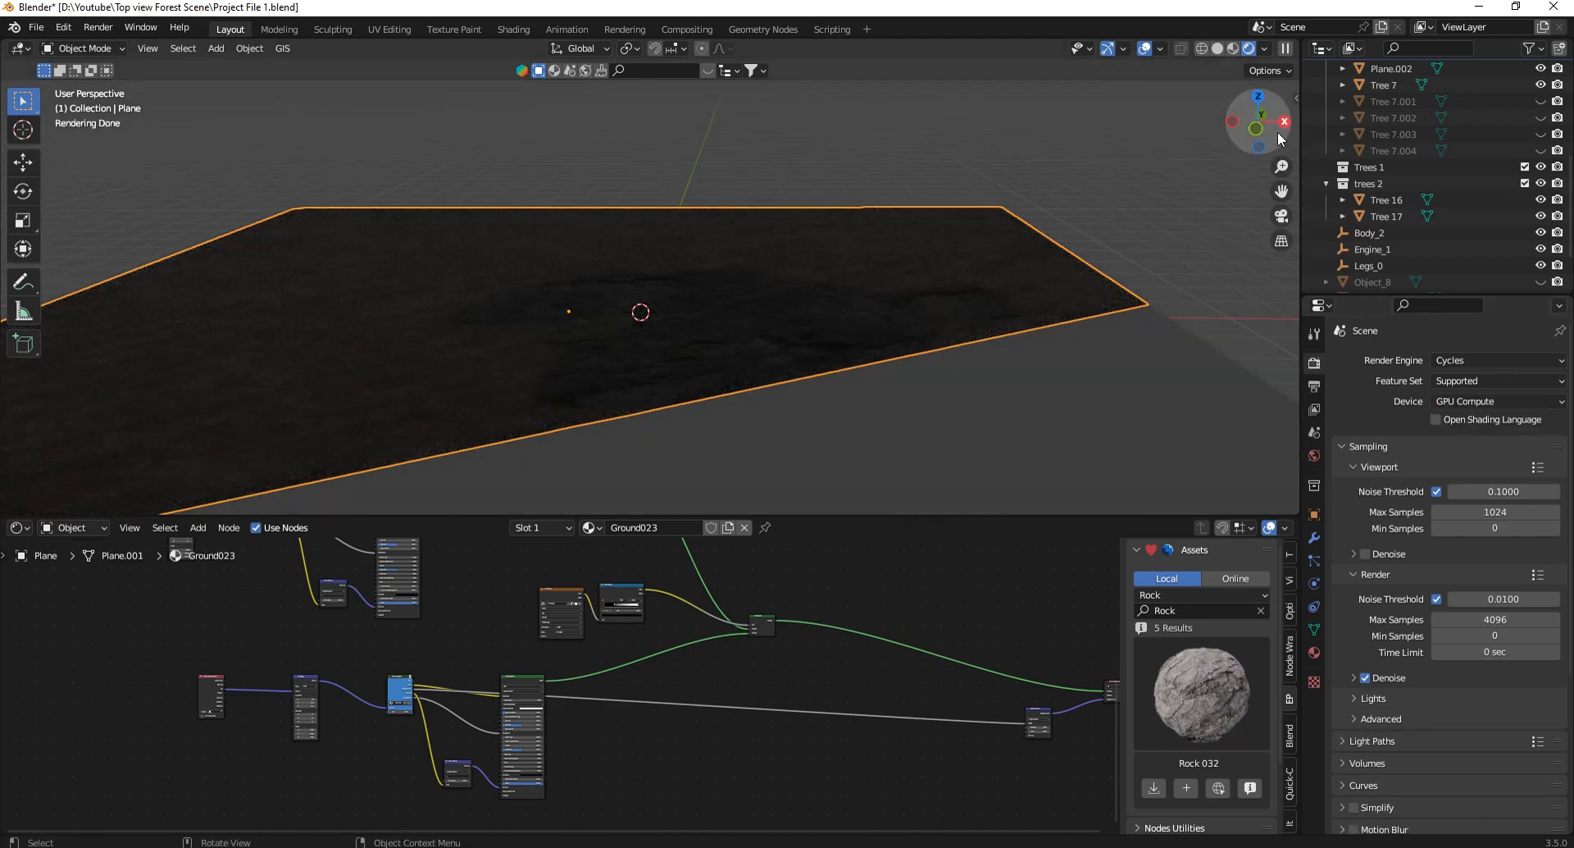
Disable Scene World lighting for the rendered viewport and view the plane from a lower angle.
left_click(1264, 48)
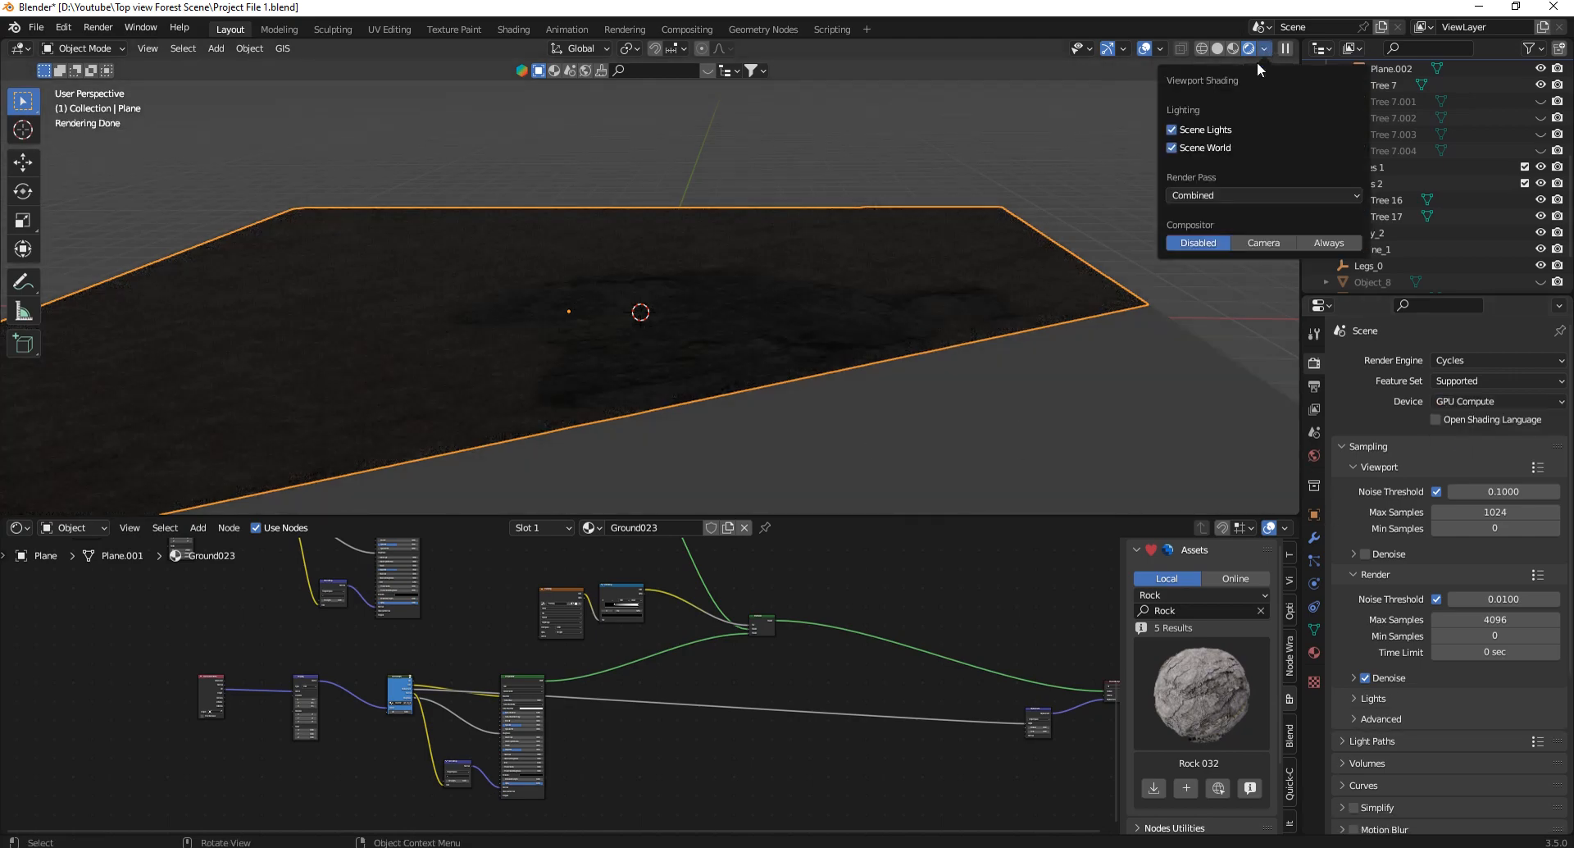
left_click(1204, 151)
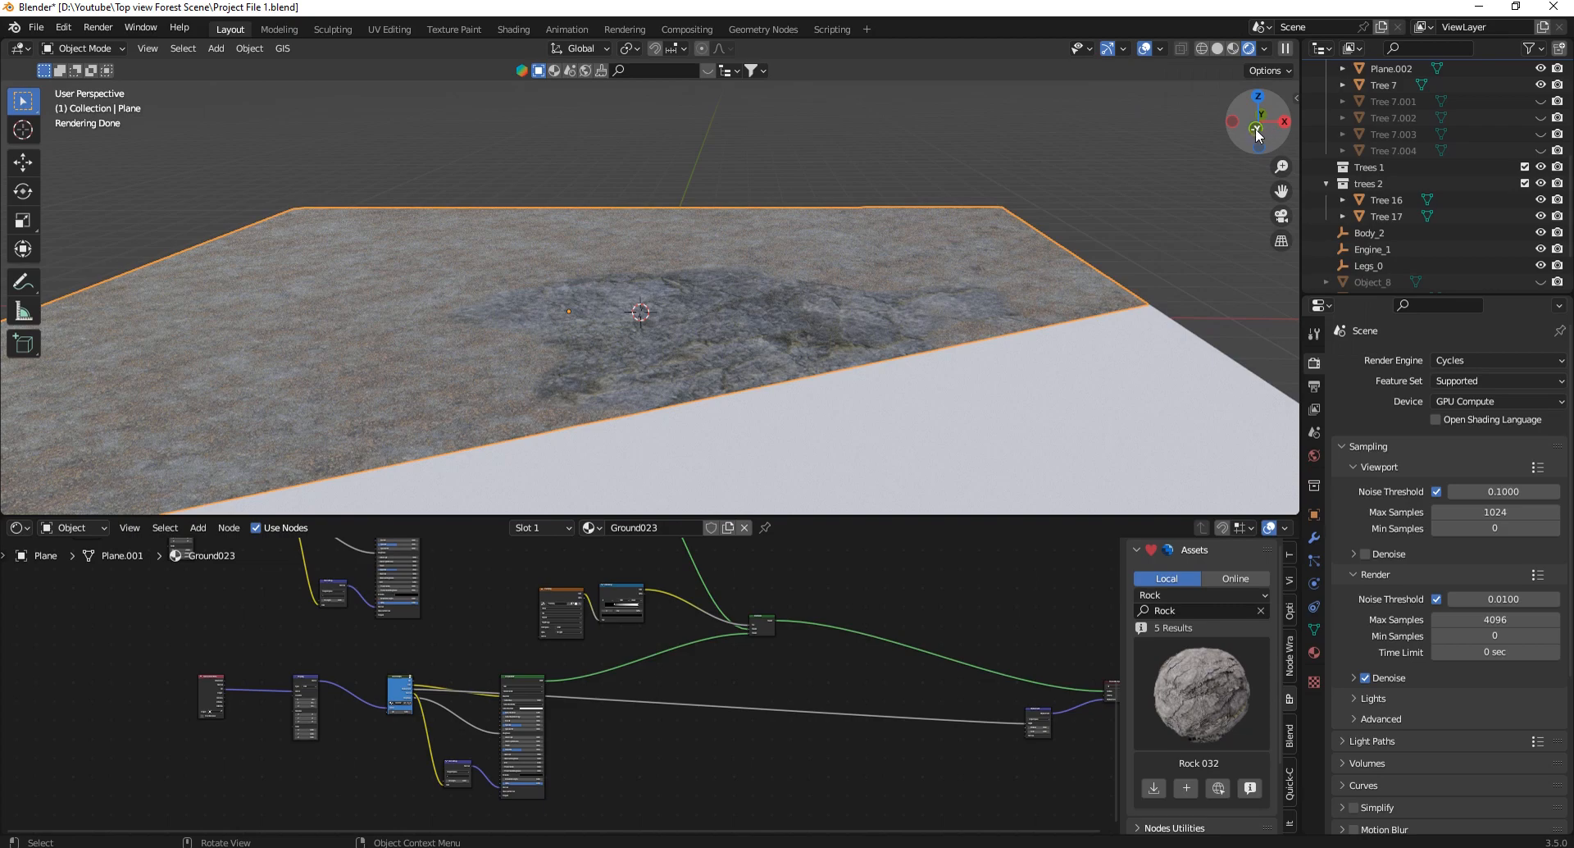
left_click_drag(1258, 135, 1258, 116)
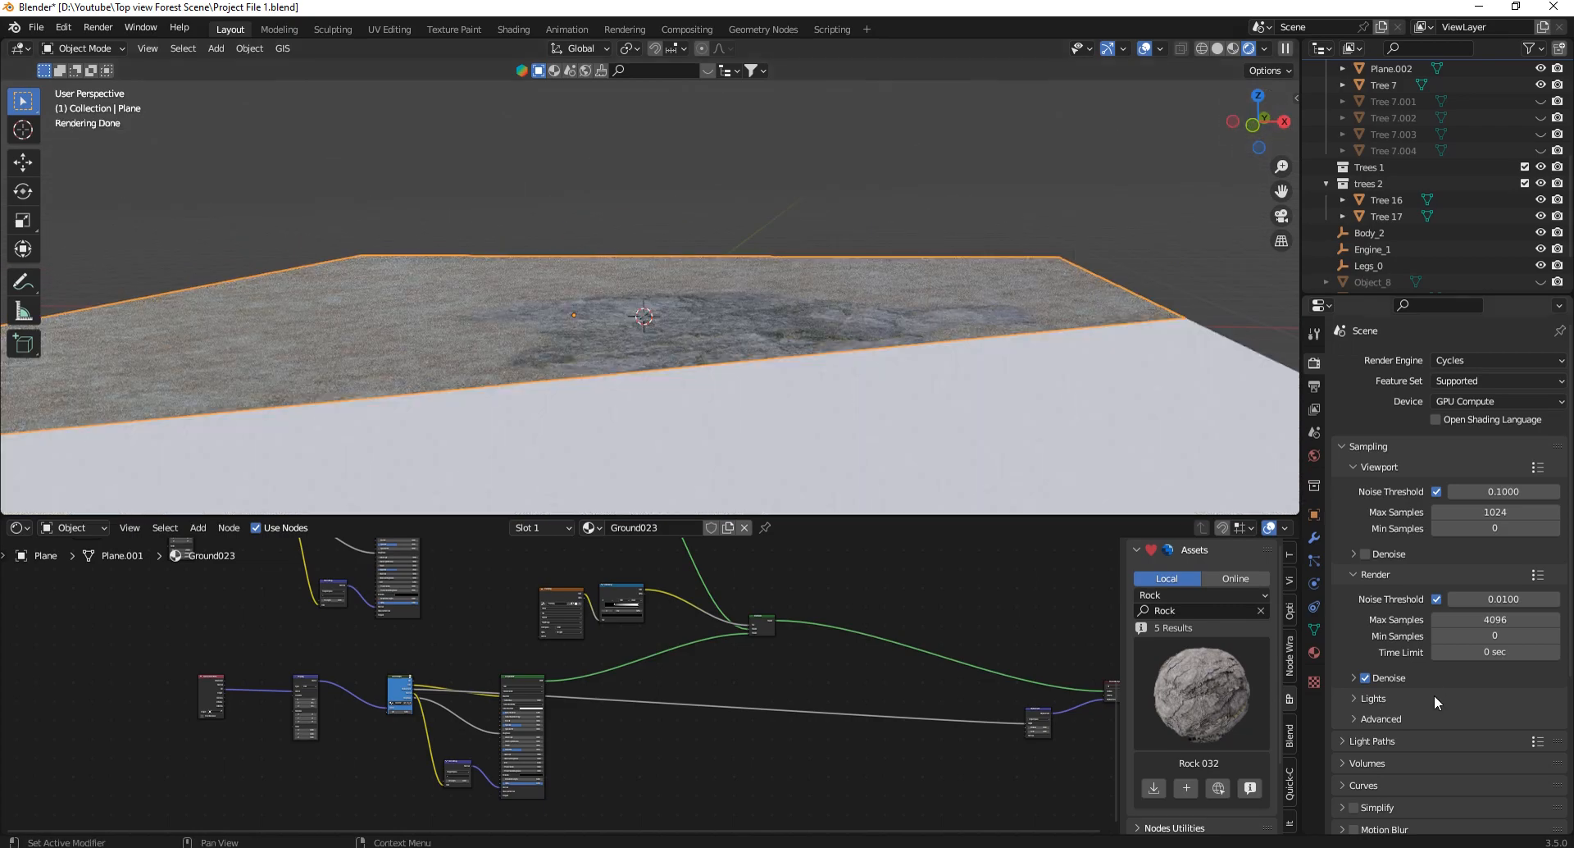
Set the Ground023 material's surface displacement method to Displacement Only.
left_click(1314, 652)
left_click(1368, 756)
scroll(1395, 728, "down", 5)
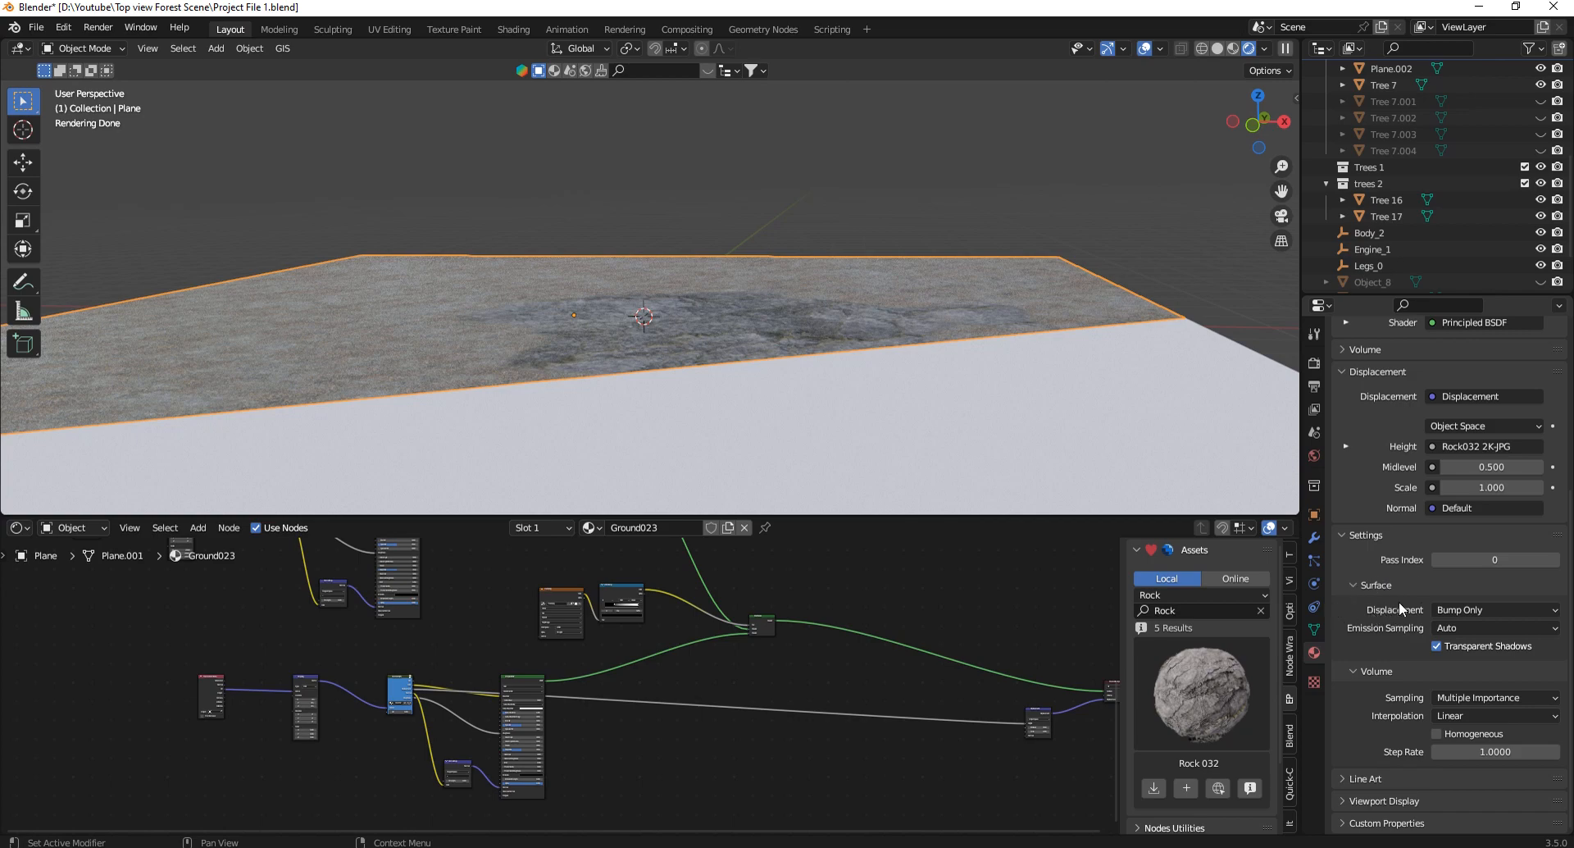
left_click(1481, 610)
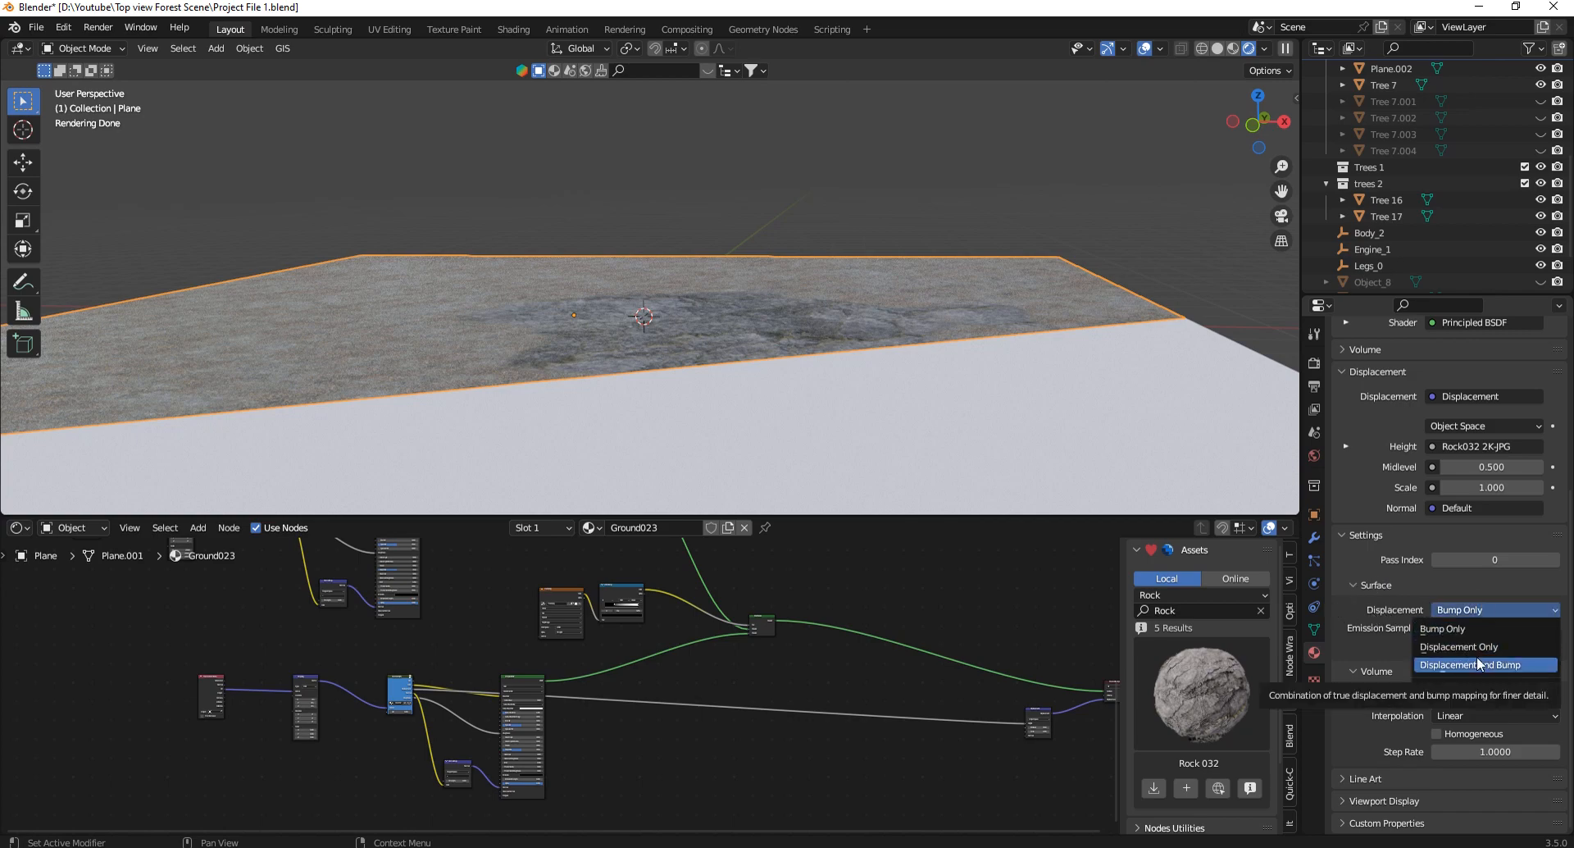
left_click(1474, 644)
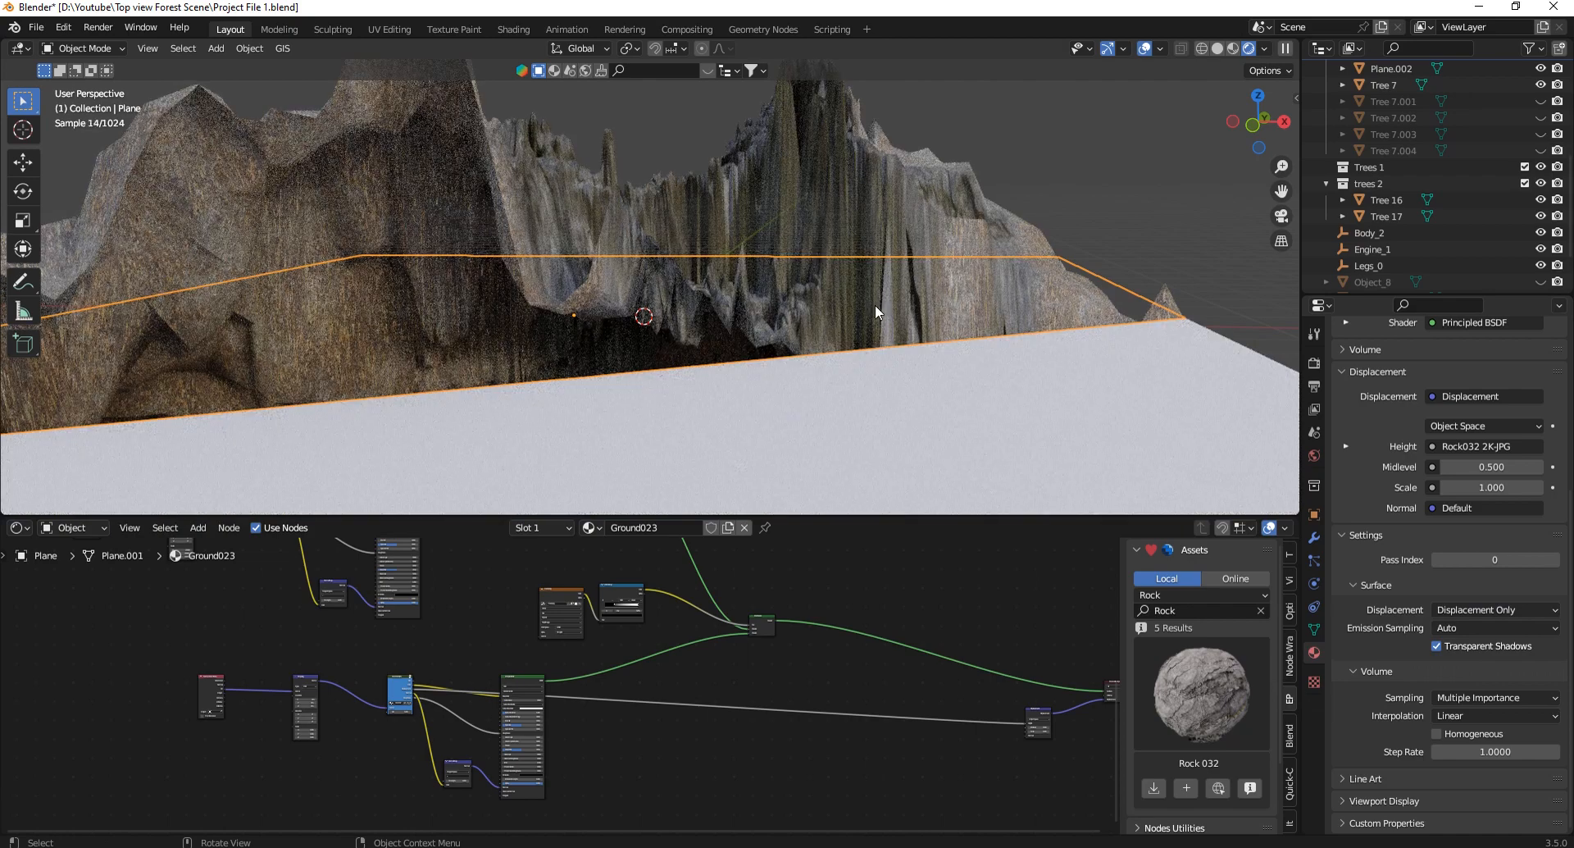
Set the Displacement node's Scale to 0.02 and inspect the rock relief up close on the plane.
middle_click_drag(871, 248, 853, 328, "shift")
scroll(852, 327, "down", 5)
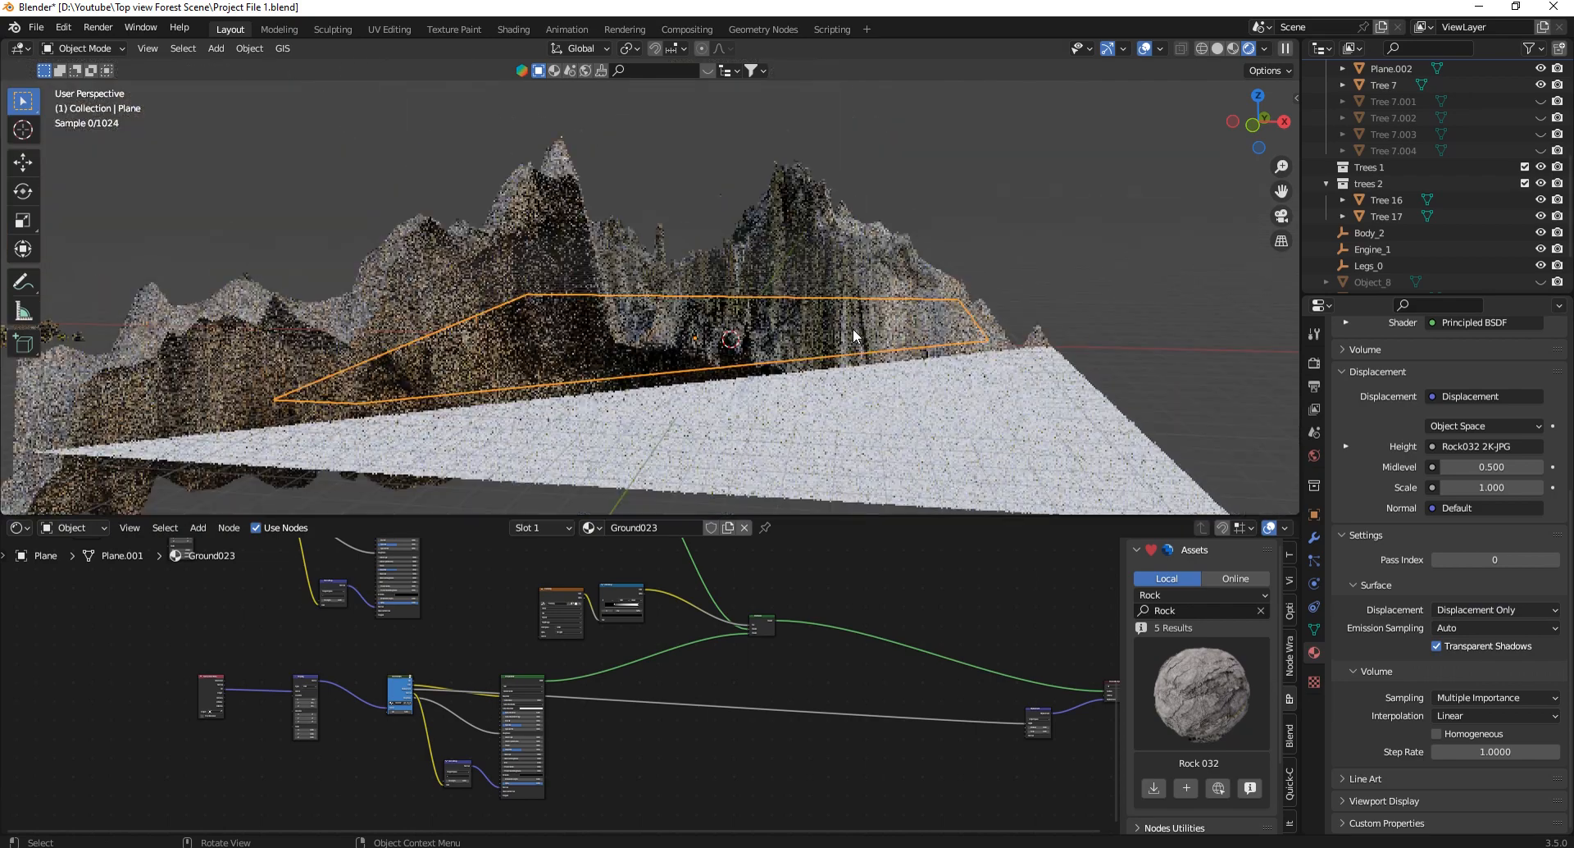
scroll(874, 282, "up", 4)
scroll(1041, 750, "up", 14)
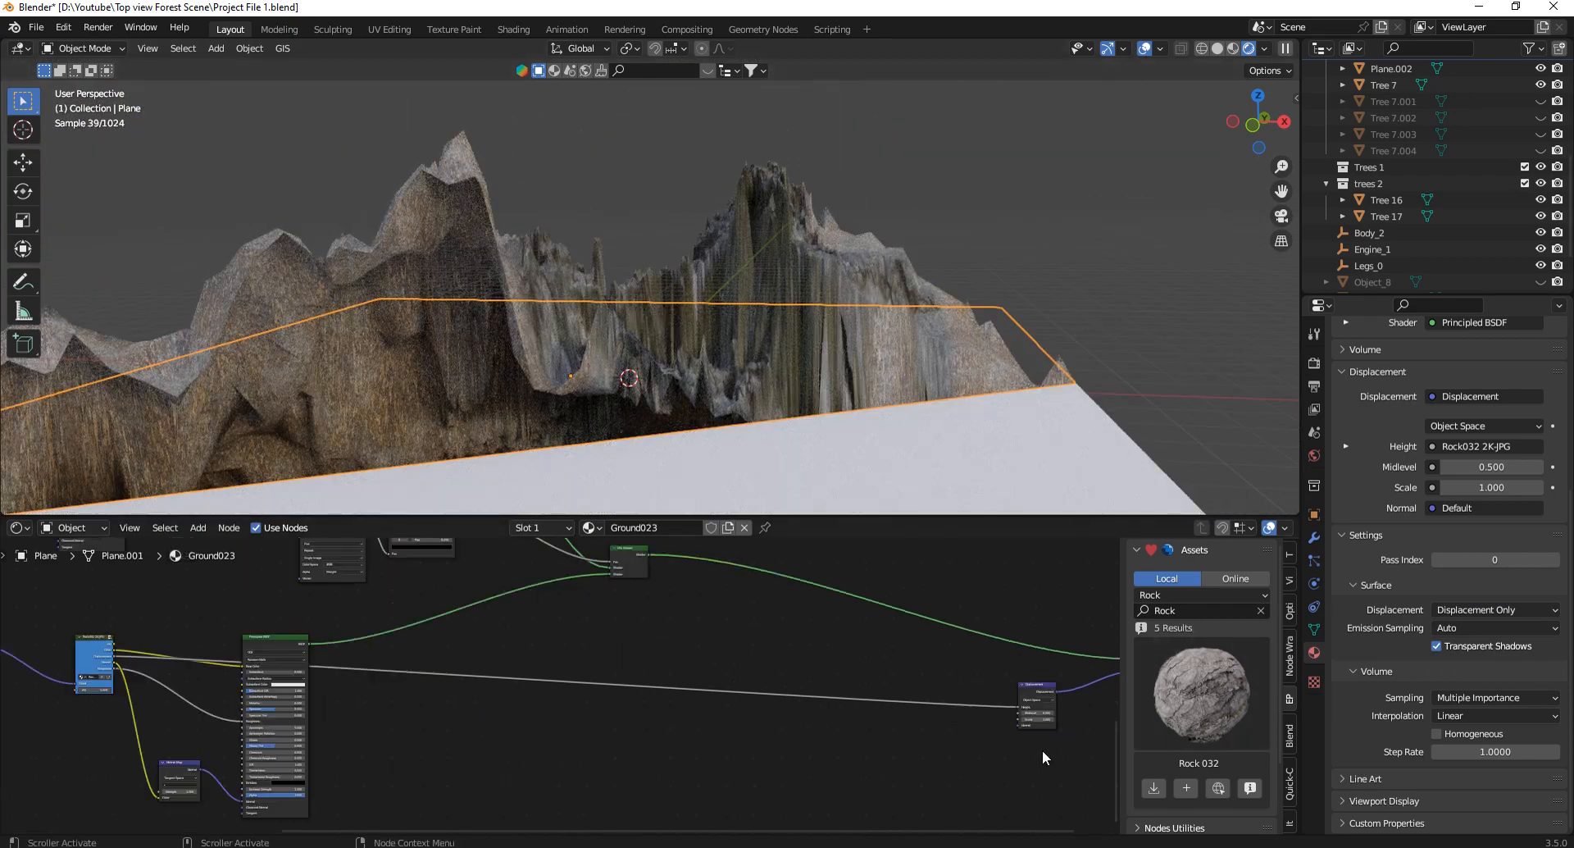
left_click_drag(1019, 722, 906, 525, "shift")
scroll(1029, 725, "up", 5)
scroll(1028, 725, "up", 1)
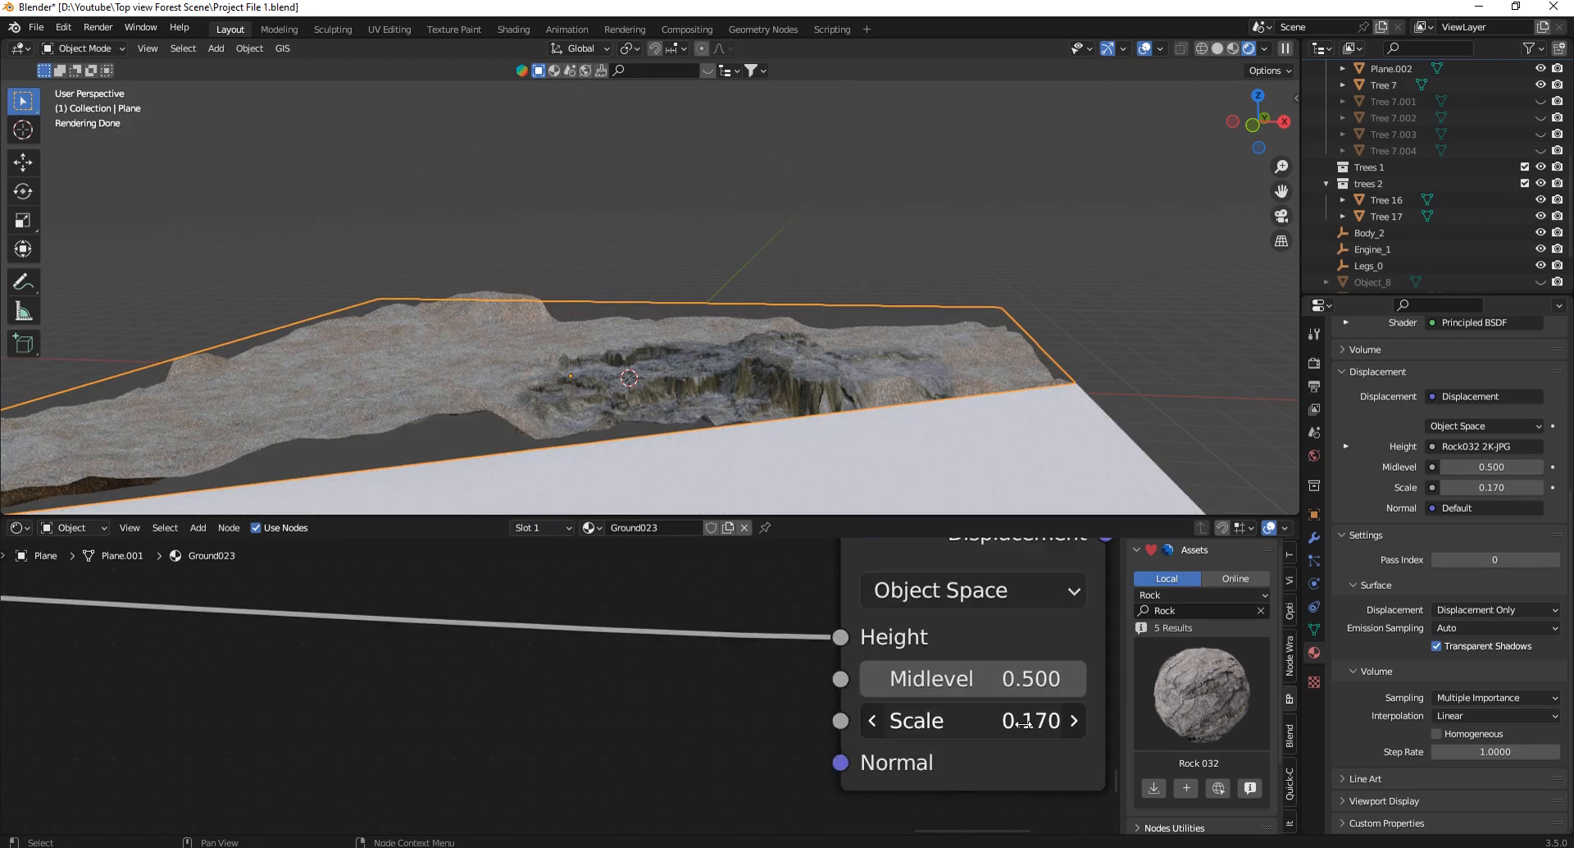
left_click(1022, 718)
type(".02")
key("Return")
scroll(813, 421, "up", 4)
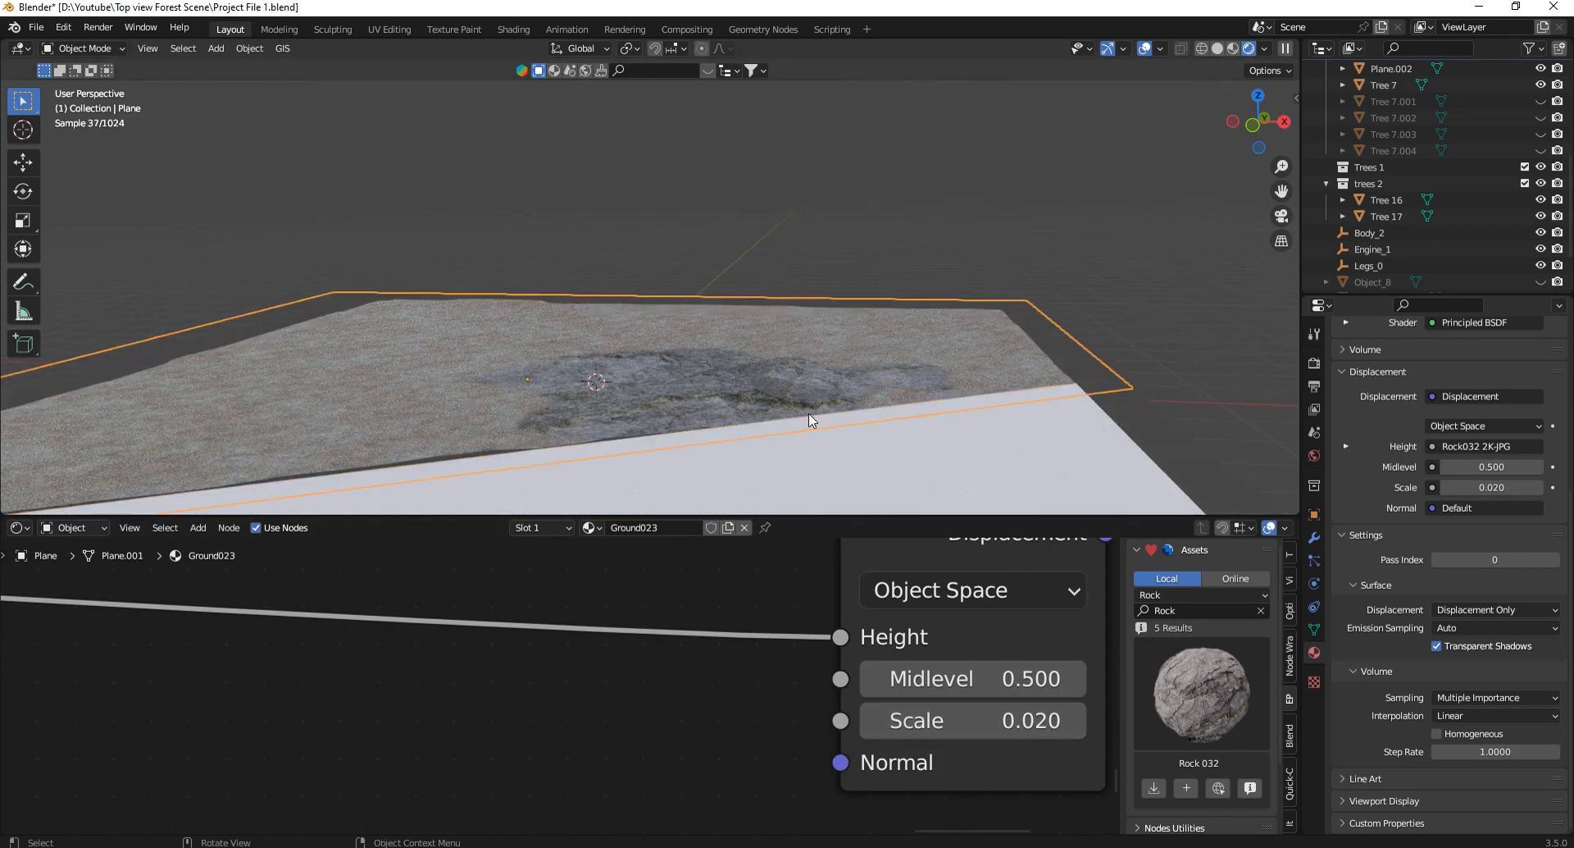
left_click_drag(1016, 729, 665, 500, "shift")
right_click(665, 501)
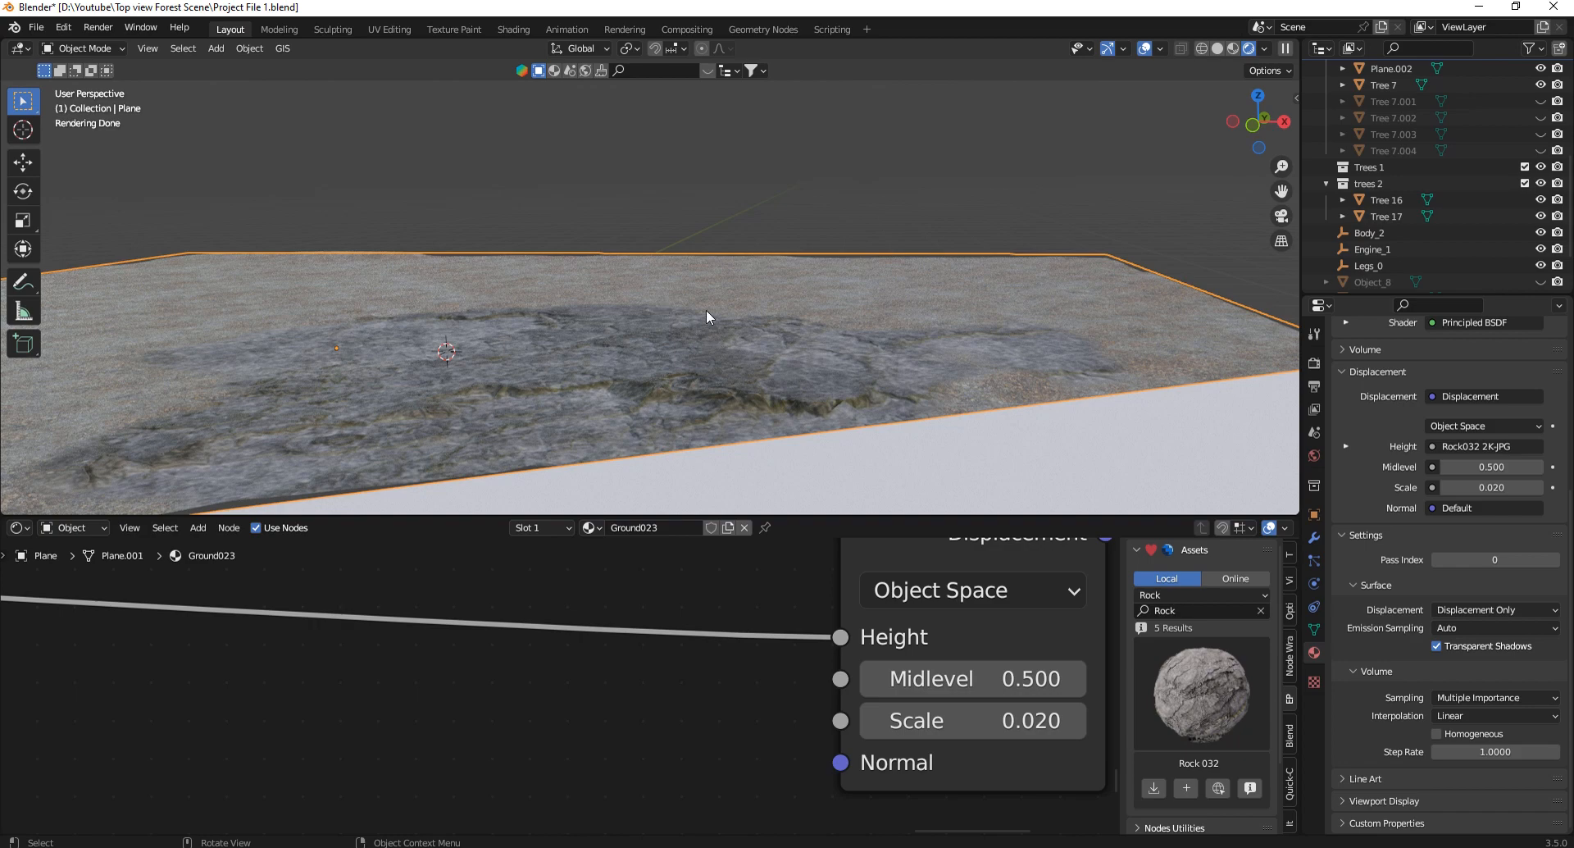
Add a Mix node to the Ground023 material and set its data type to Color.
scroll(790, 670, "down", 8)
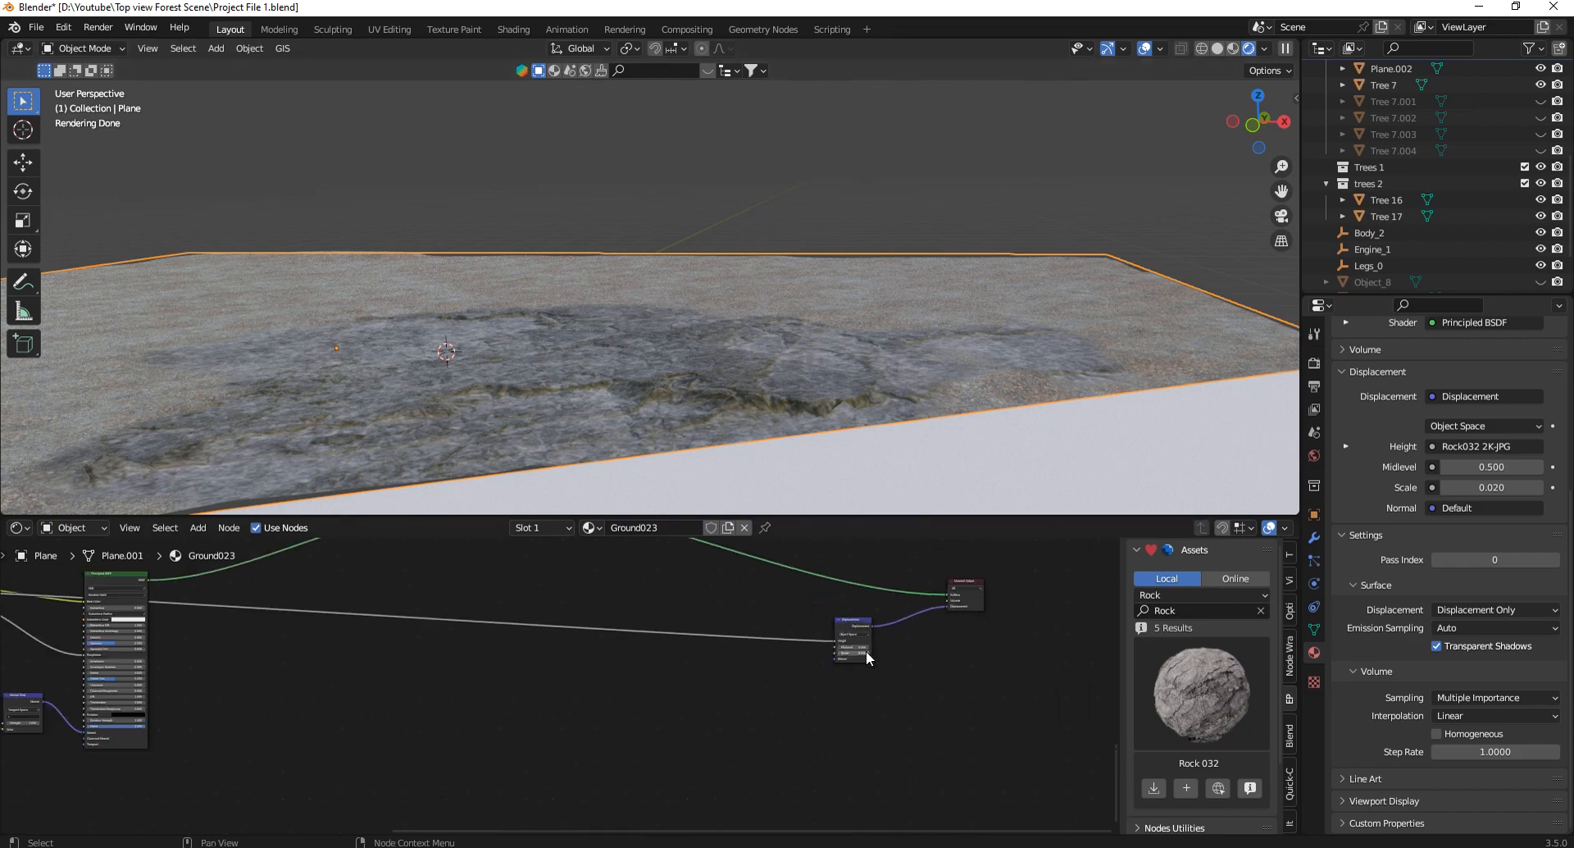
scroll(866, 651, "up", 4)
key("shift+a")
type("m")
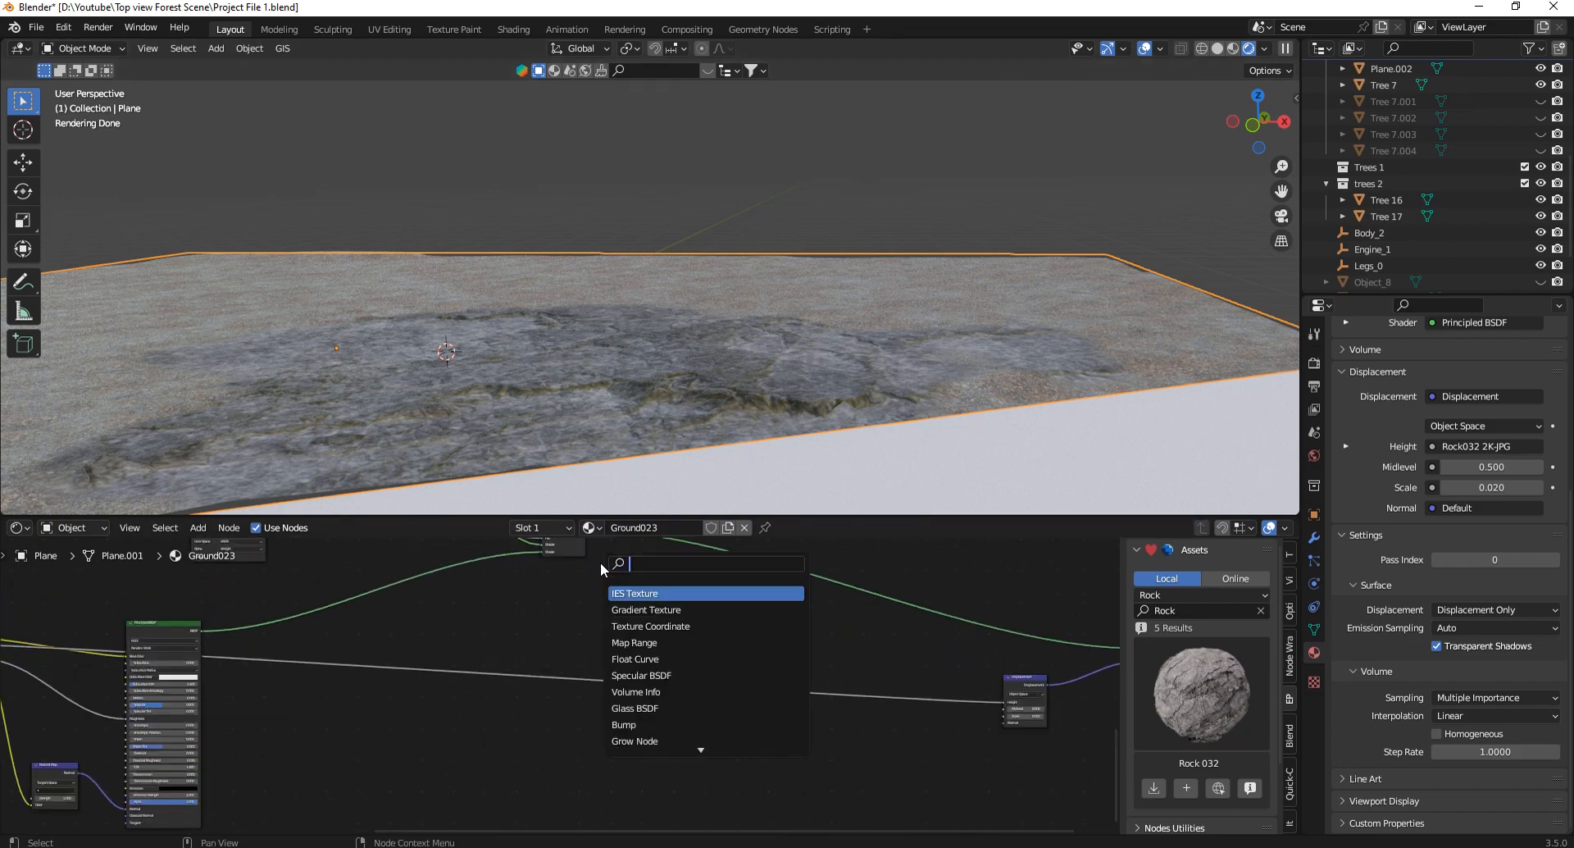
type("ix")
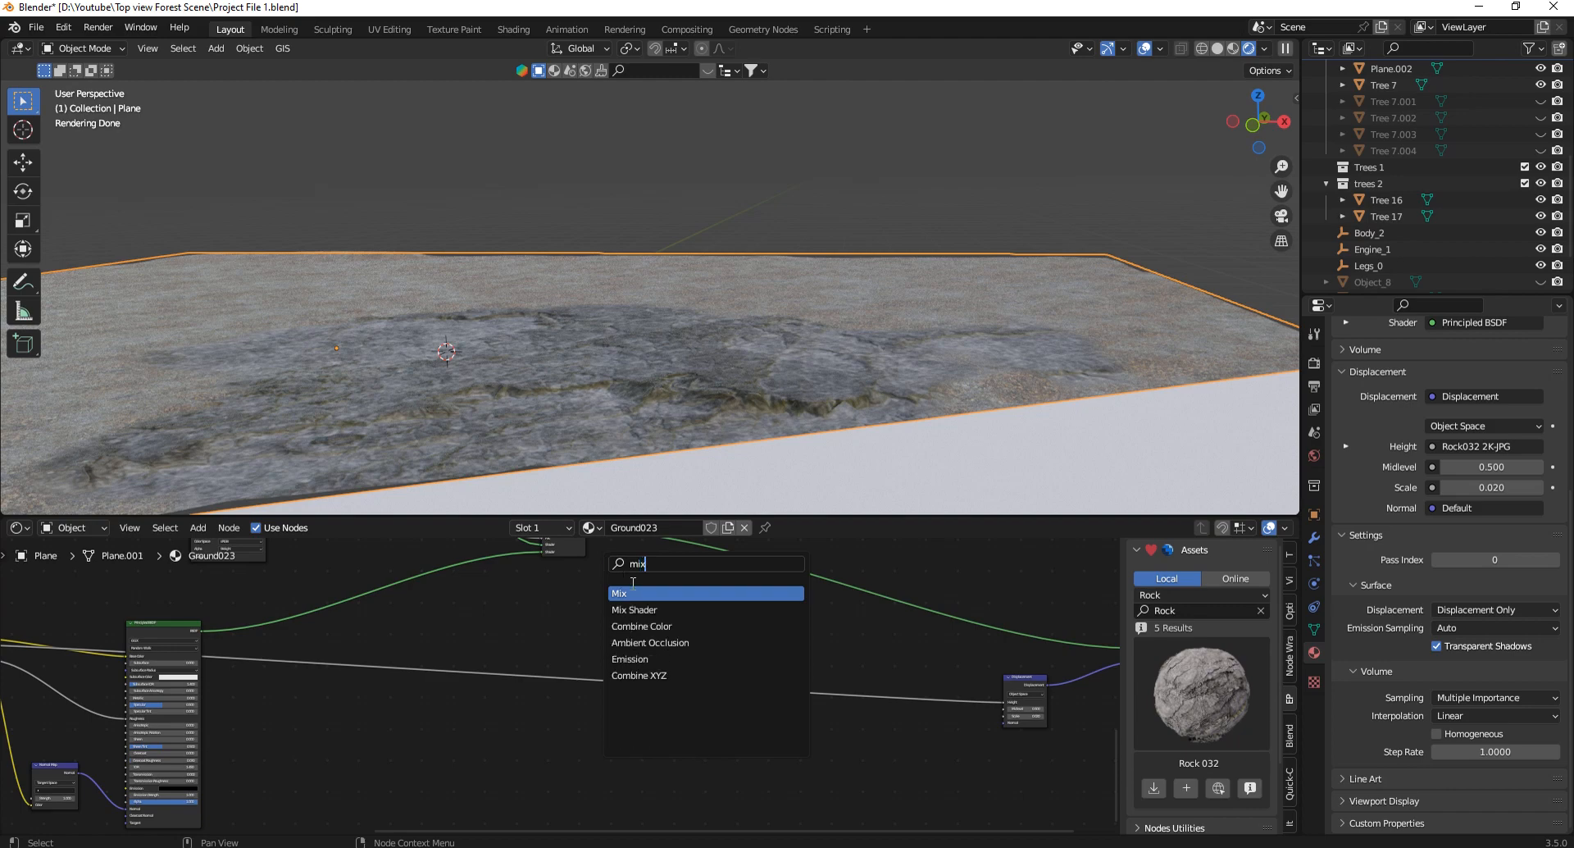
left_click(640, 605)
left_click(640, 600)
key("KP_Decimal")
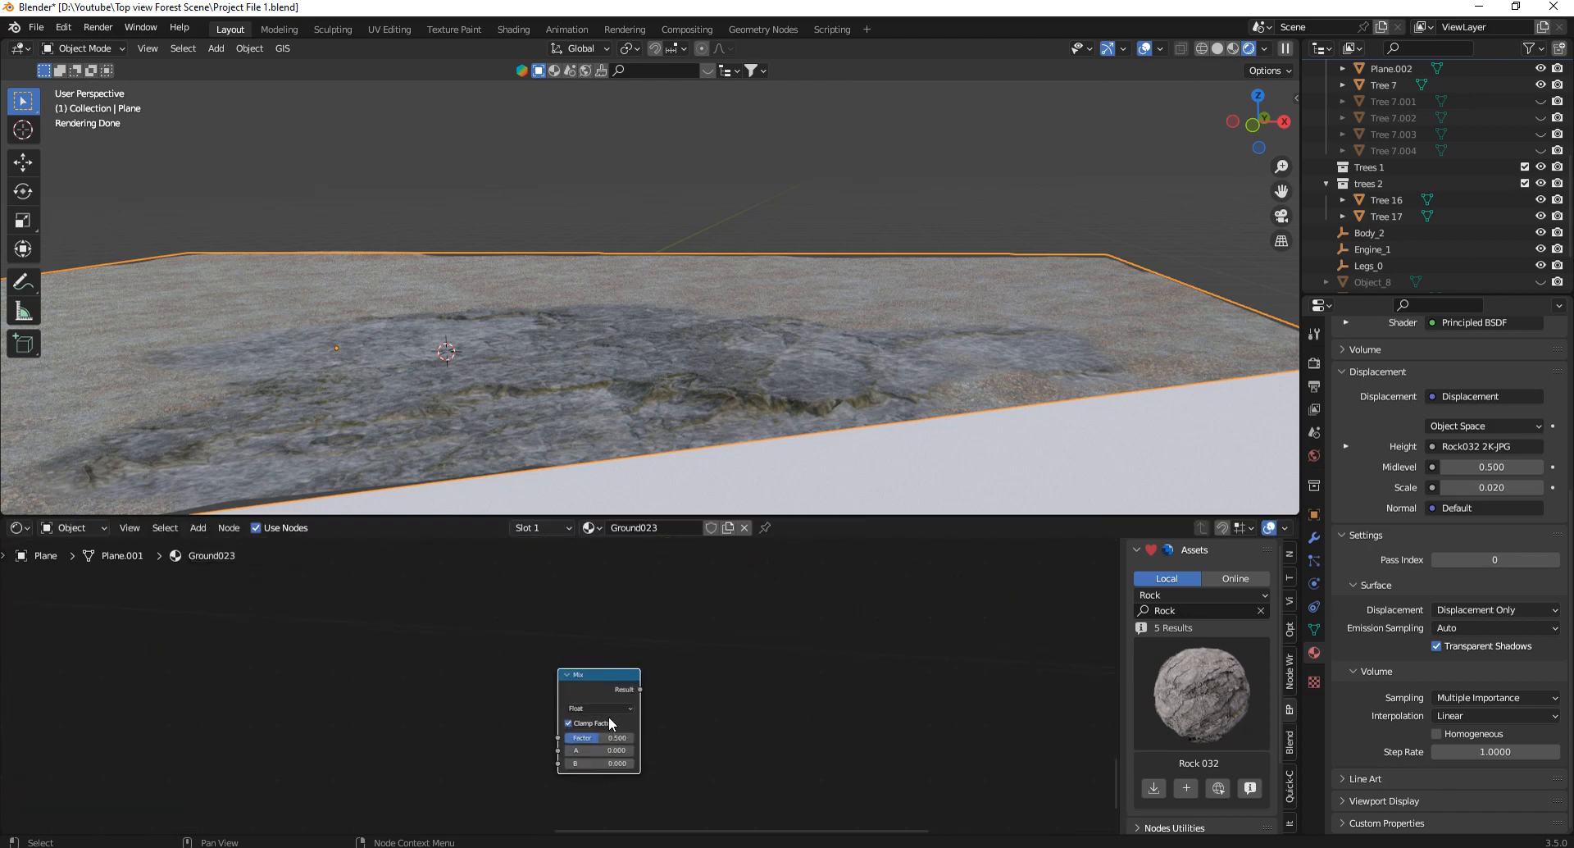
left_click(579, 703)
left_click(565, 761)
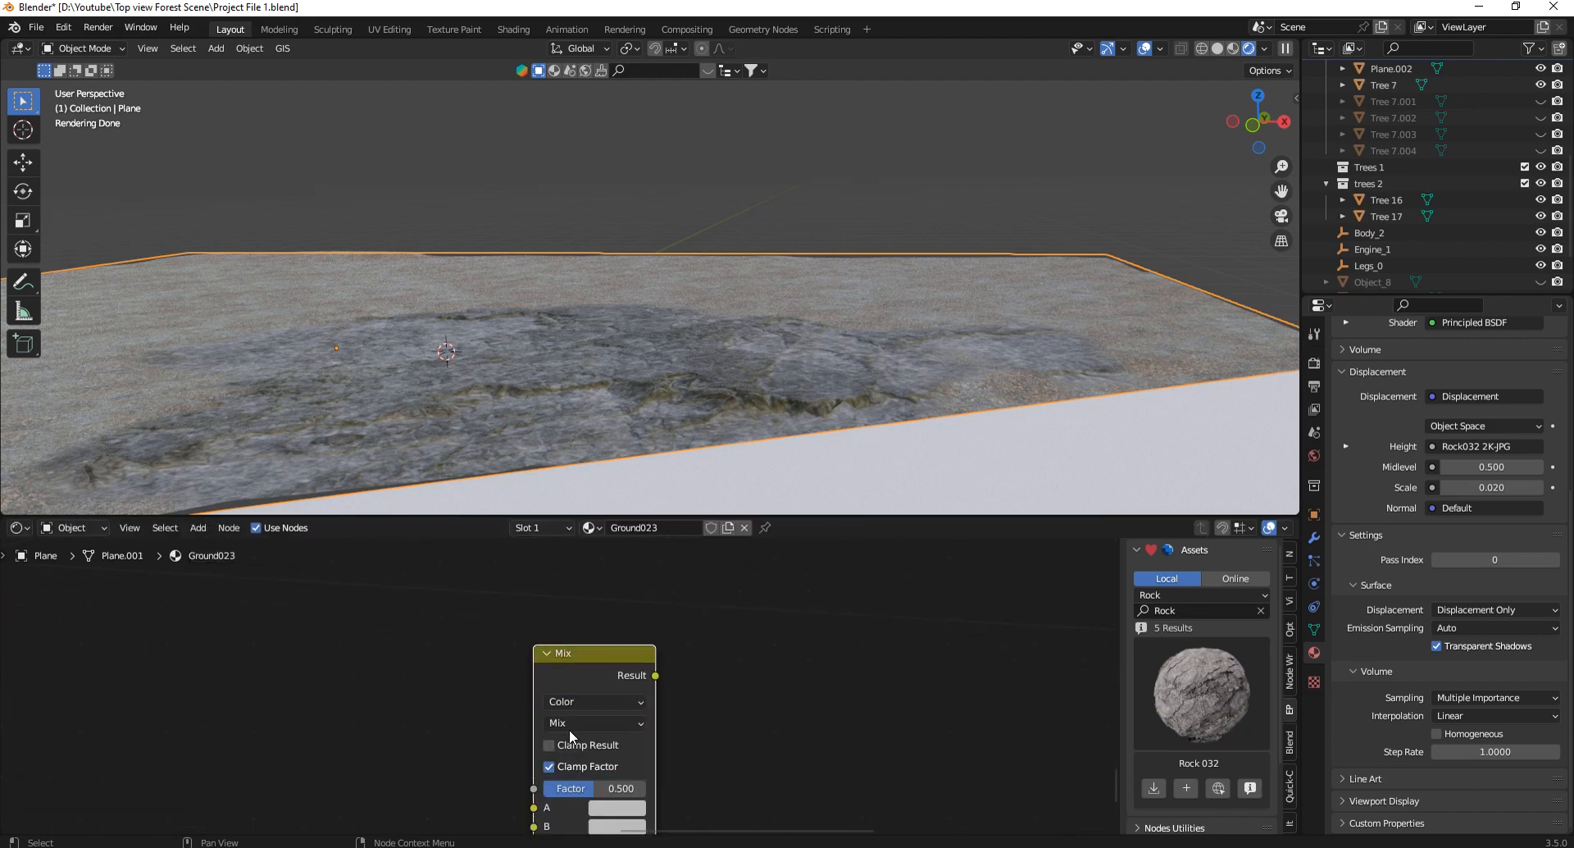
Insert the Mix node before the Displacement node's Height input, with the Rock 032 displacement feeding its B input.
scroll(590, 710, "down", 5)
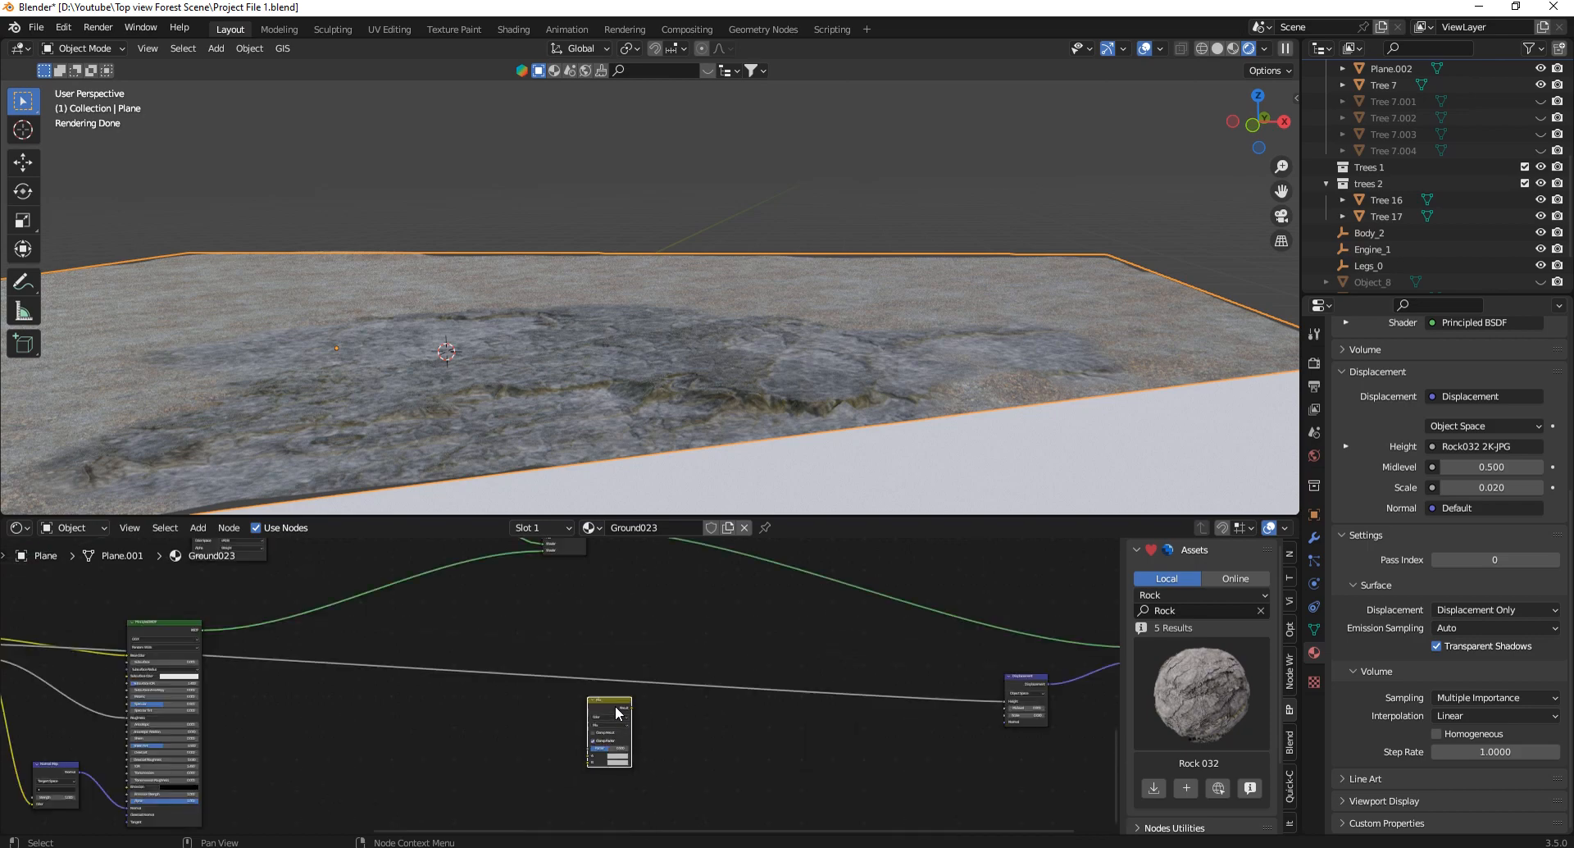
left_click_drag(617, 712, 616, 665)
scroll(590, 717, "up", 5)
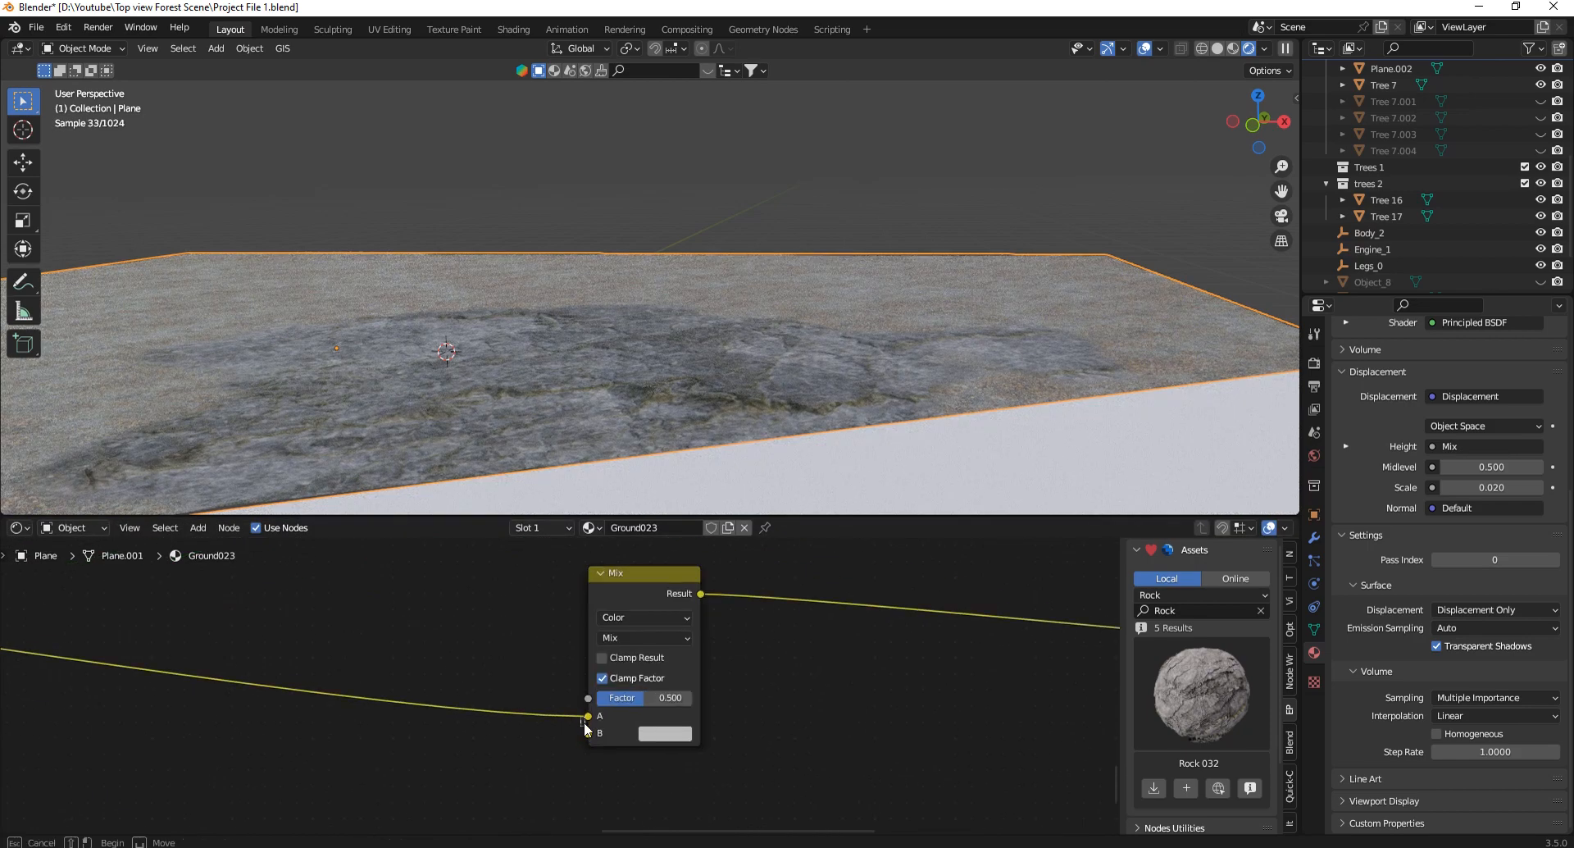
left_click_drag(588, 716, 588, 729)
scroll(823, 700, "down", 5)
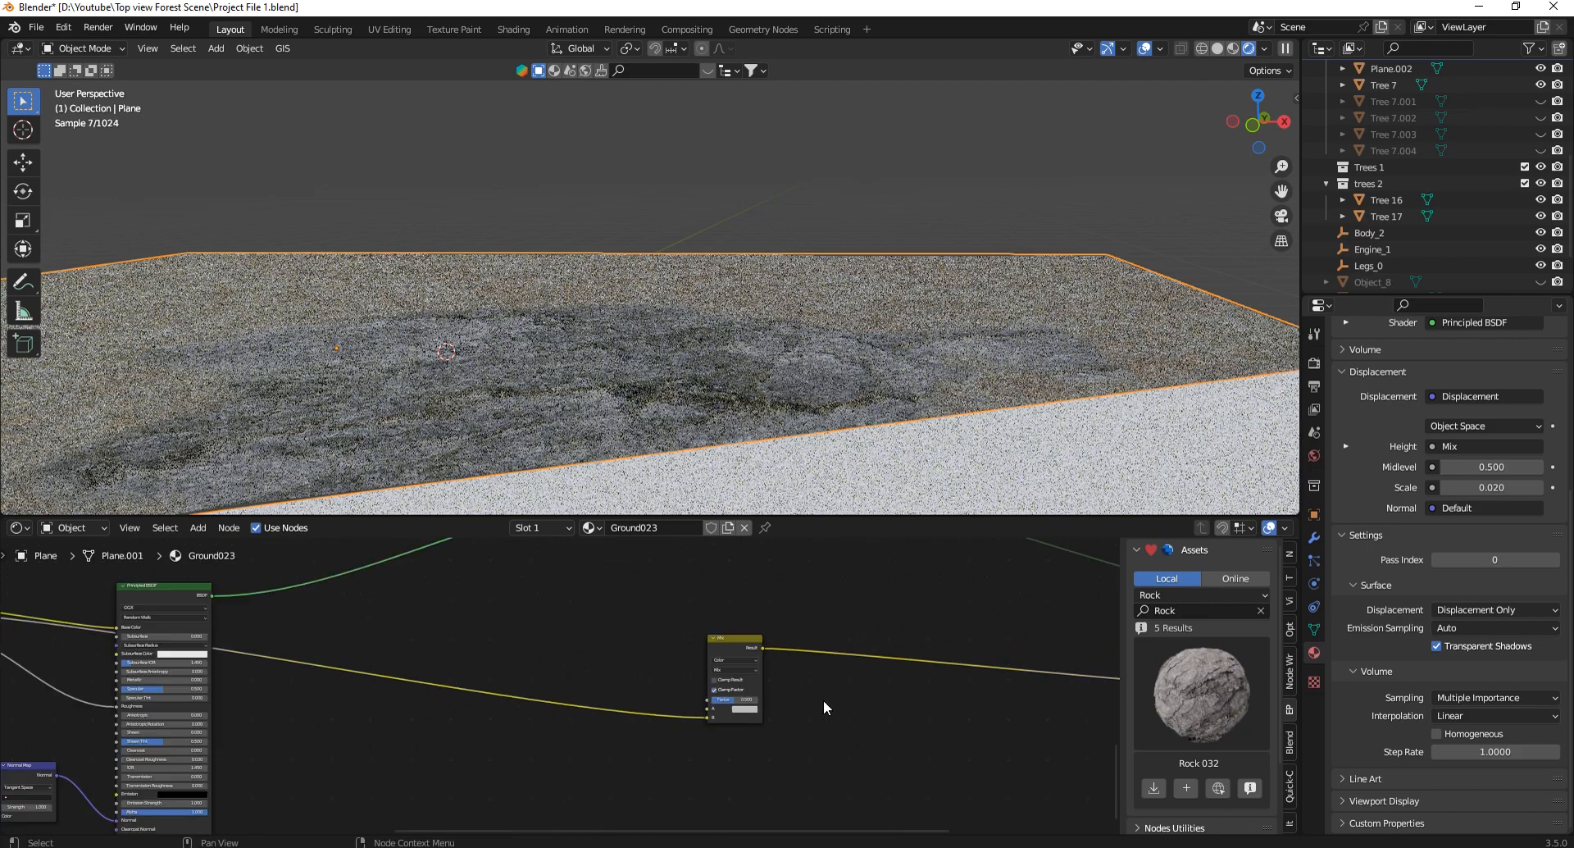
scroll(285, 663, "up", 5)
left_click_drag(285, 661, 275, 708)
scroll(193, 644, "down", 5)
Set the Mix node's Factor to 1.000 and its A colour to white.
scroll(702, 720, "up", 6)
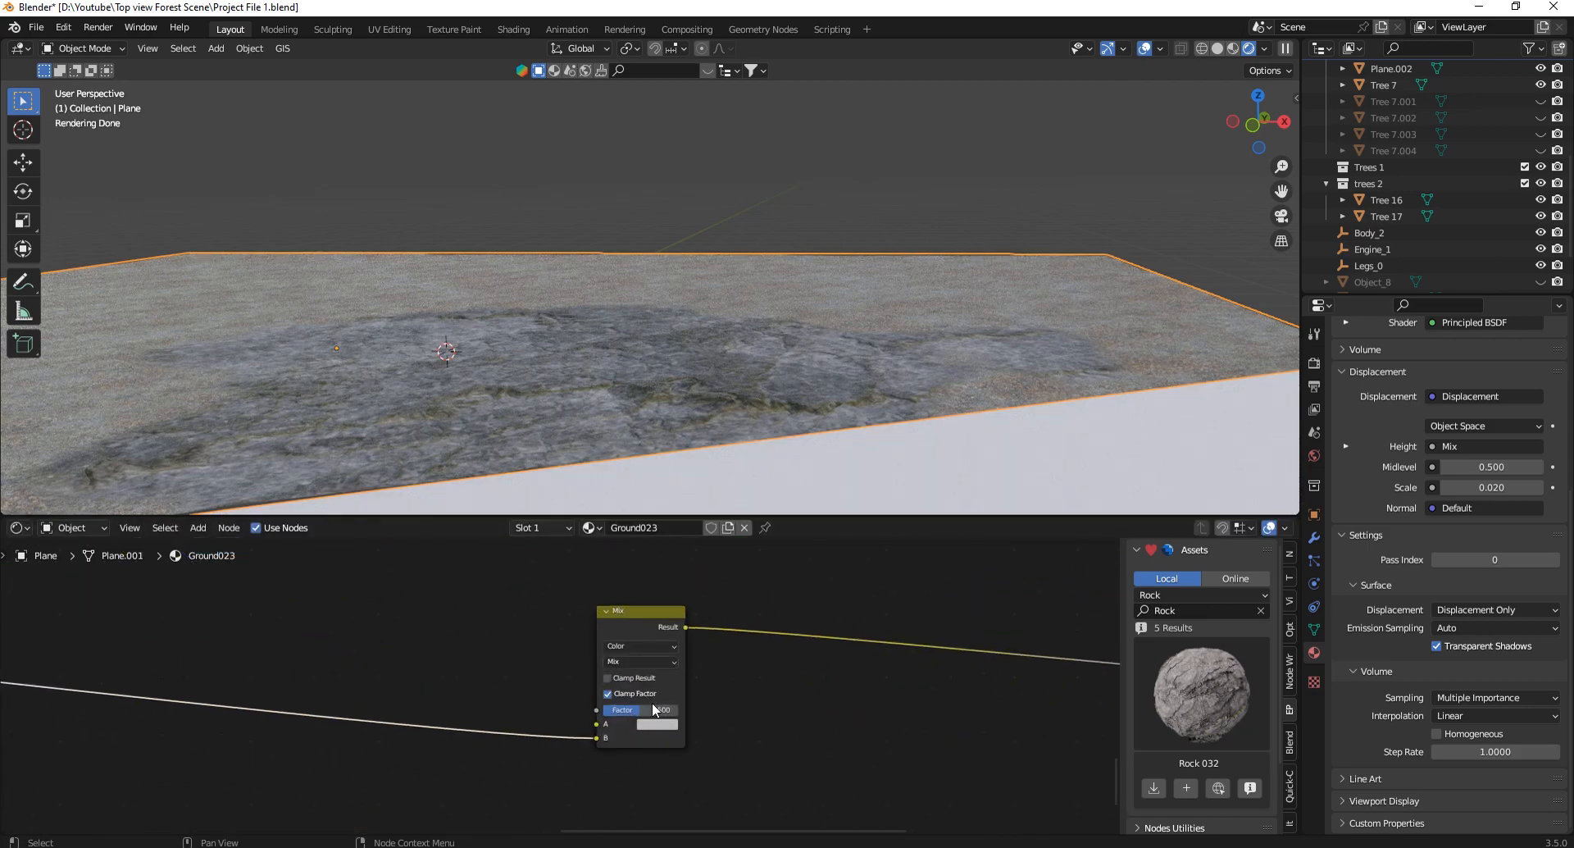
left_click(664, 734)
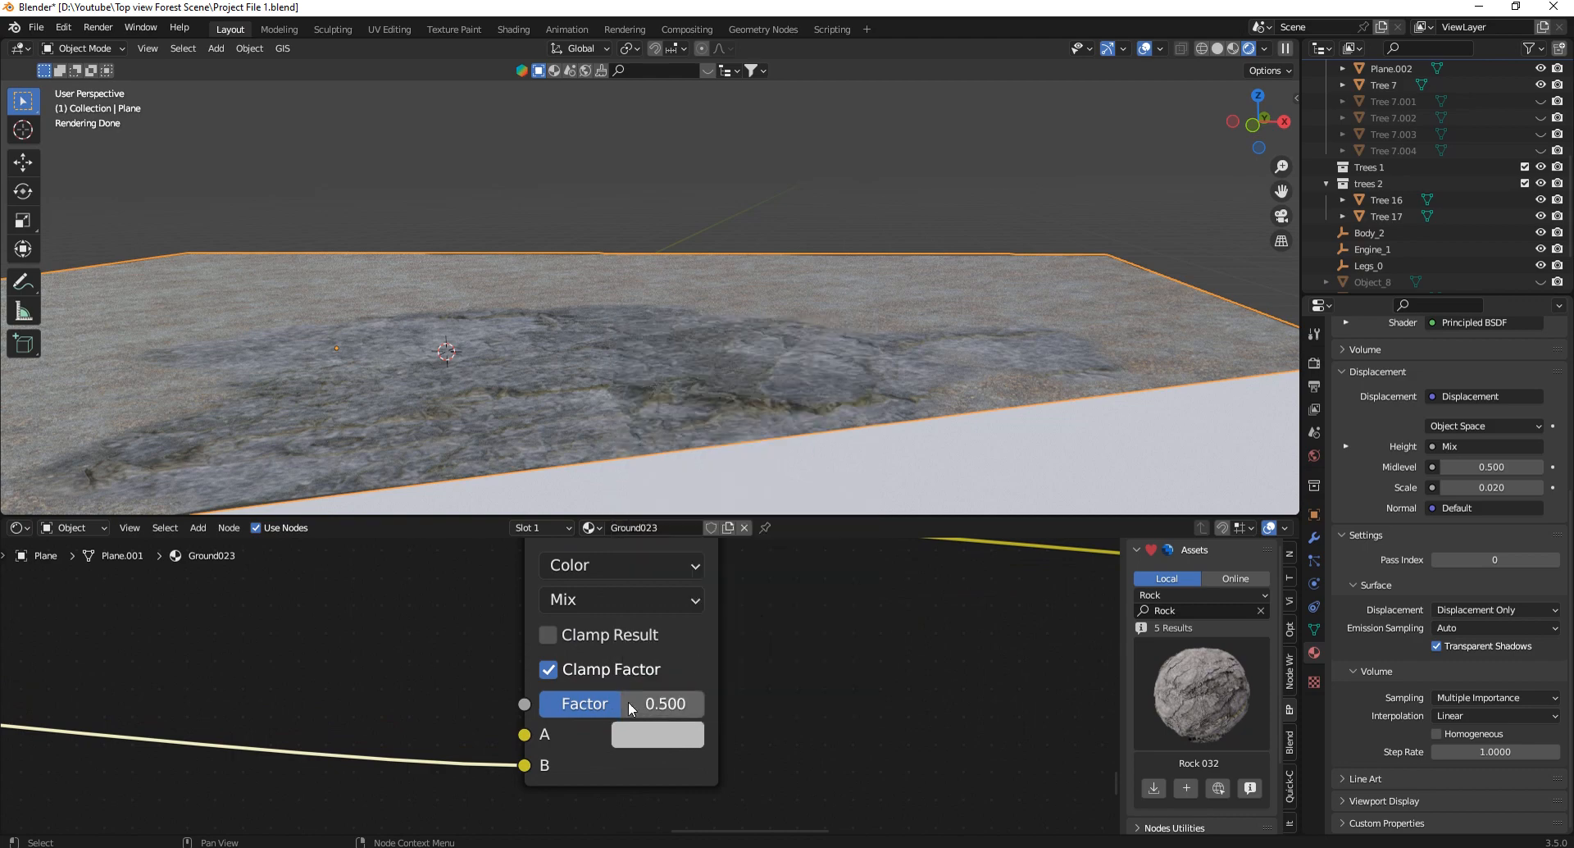
left_click_drag(628, 701, 703, 701)
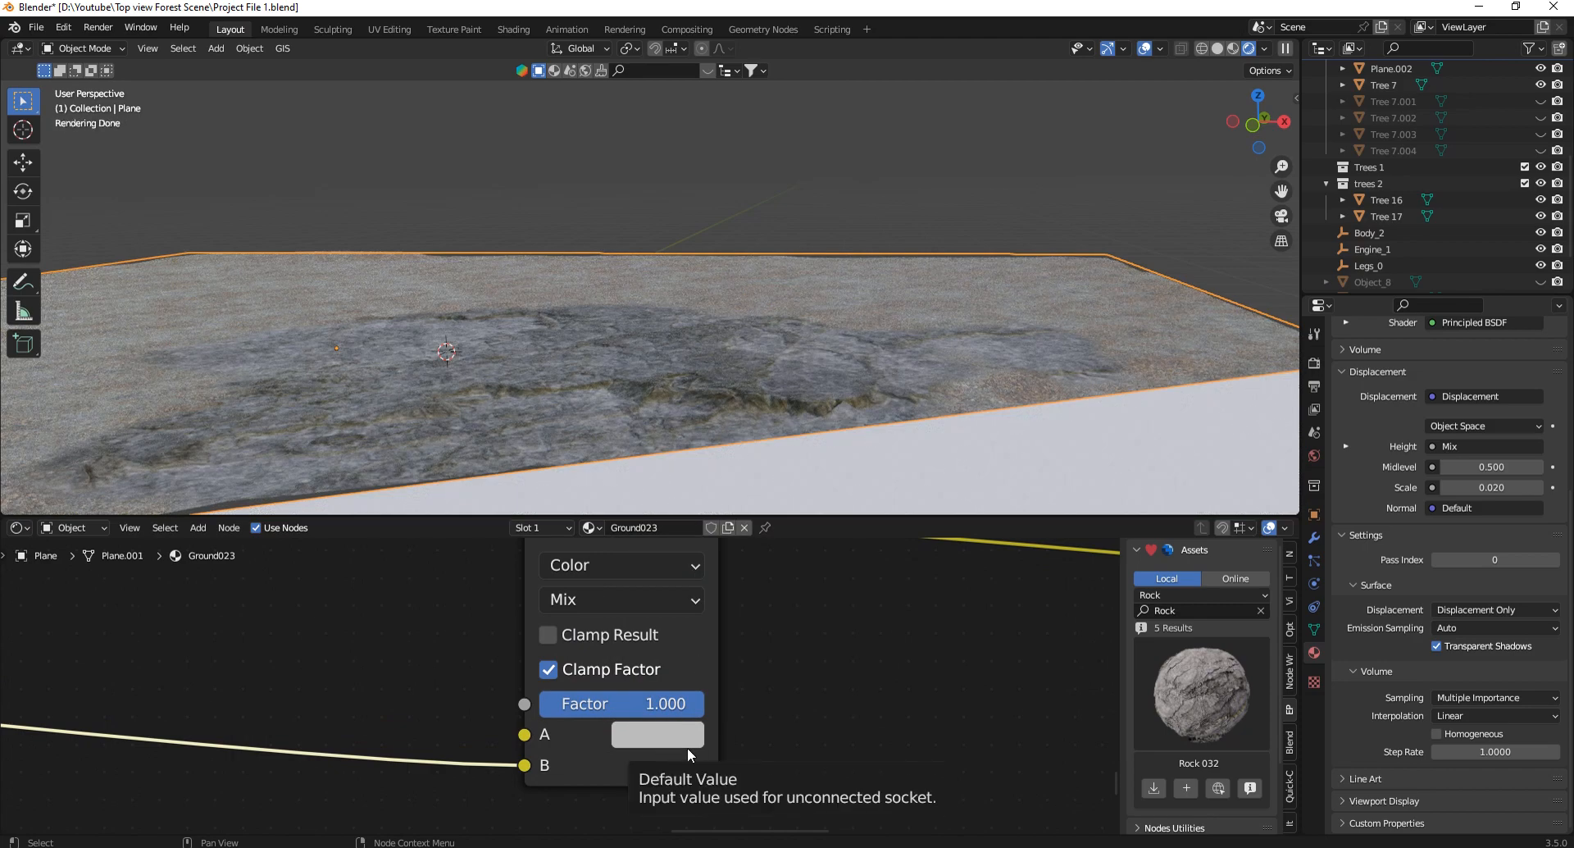
scroll(656, 758, "down", 3)
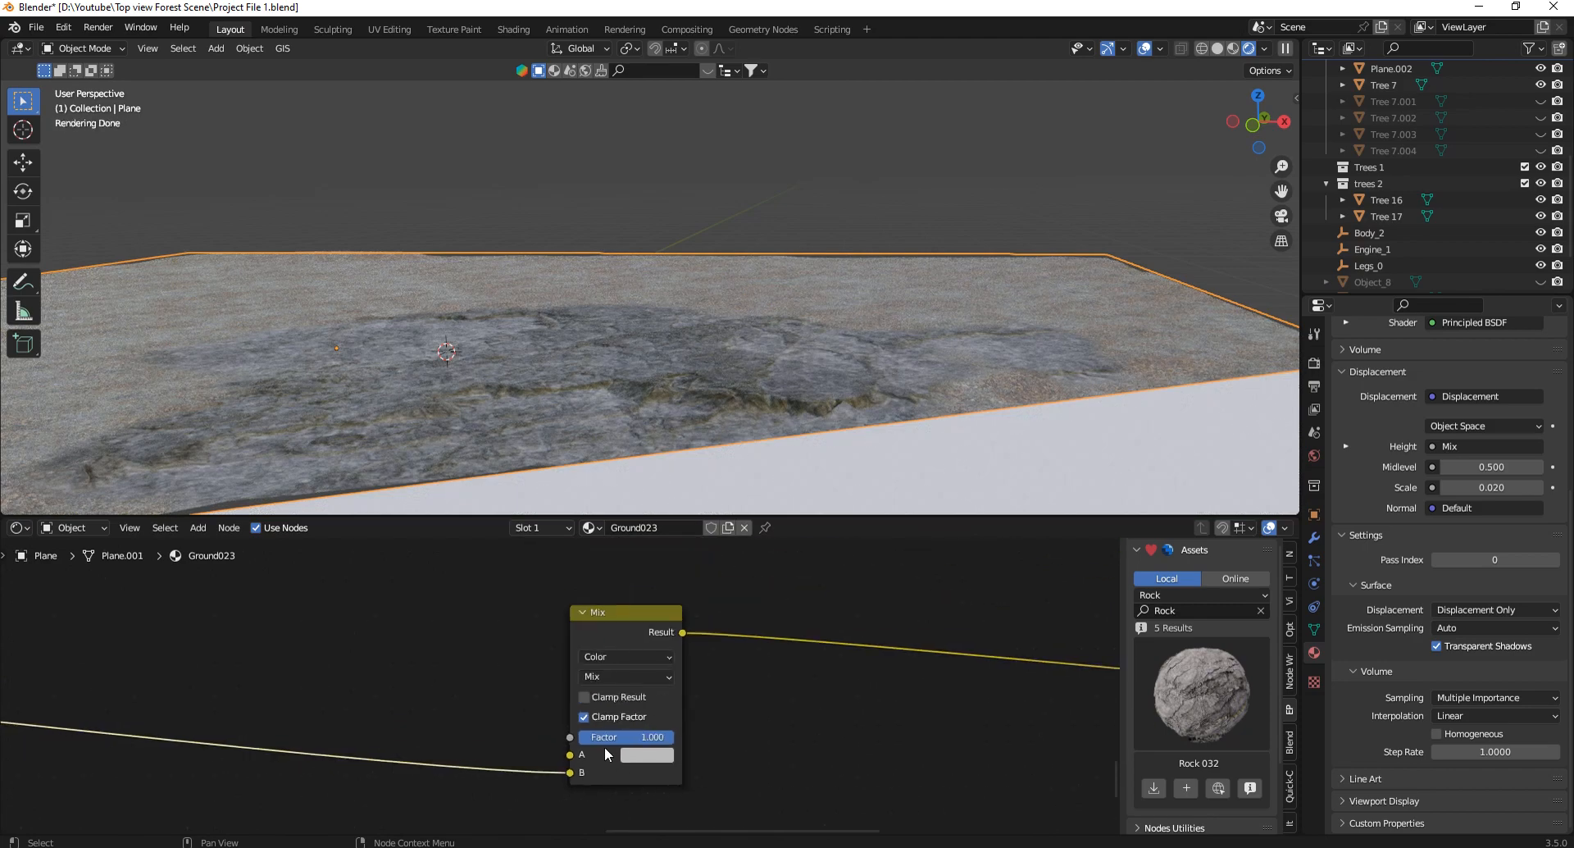
scroll(666, 759, "up", 2)
left_click(655, 763)
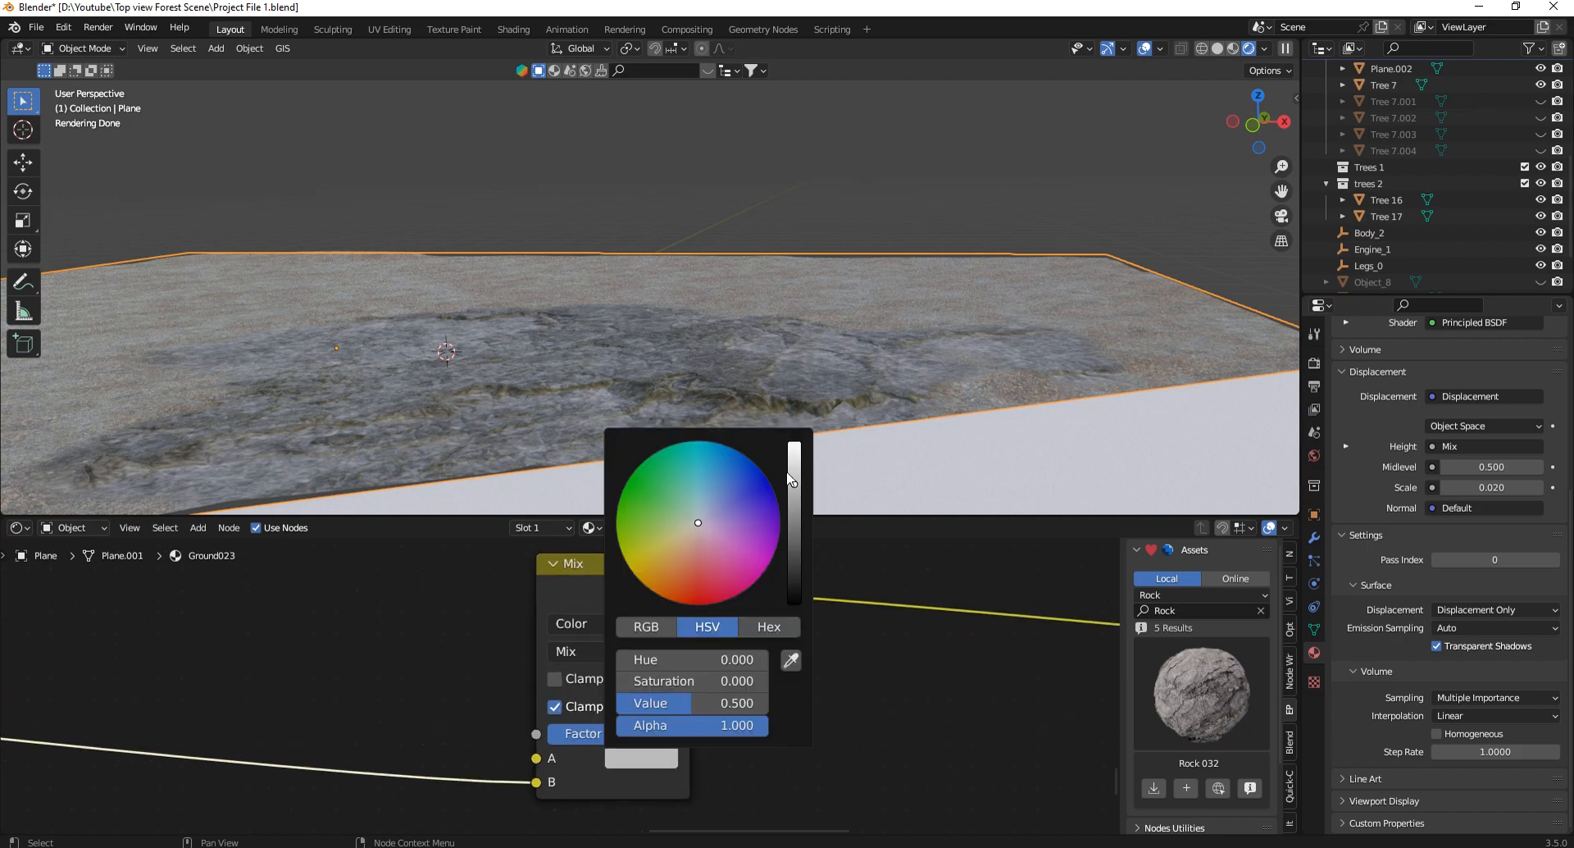
left_click_drag(791, 480, 794, 443)
scroll(845, 746, "down", 3)
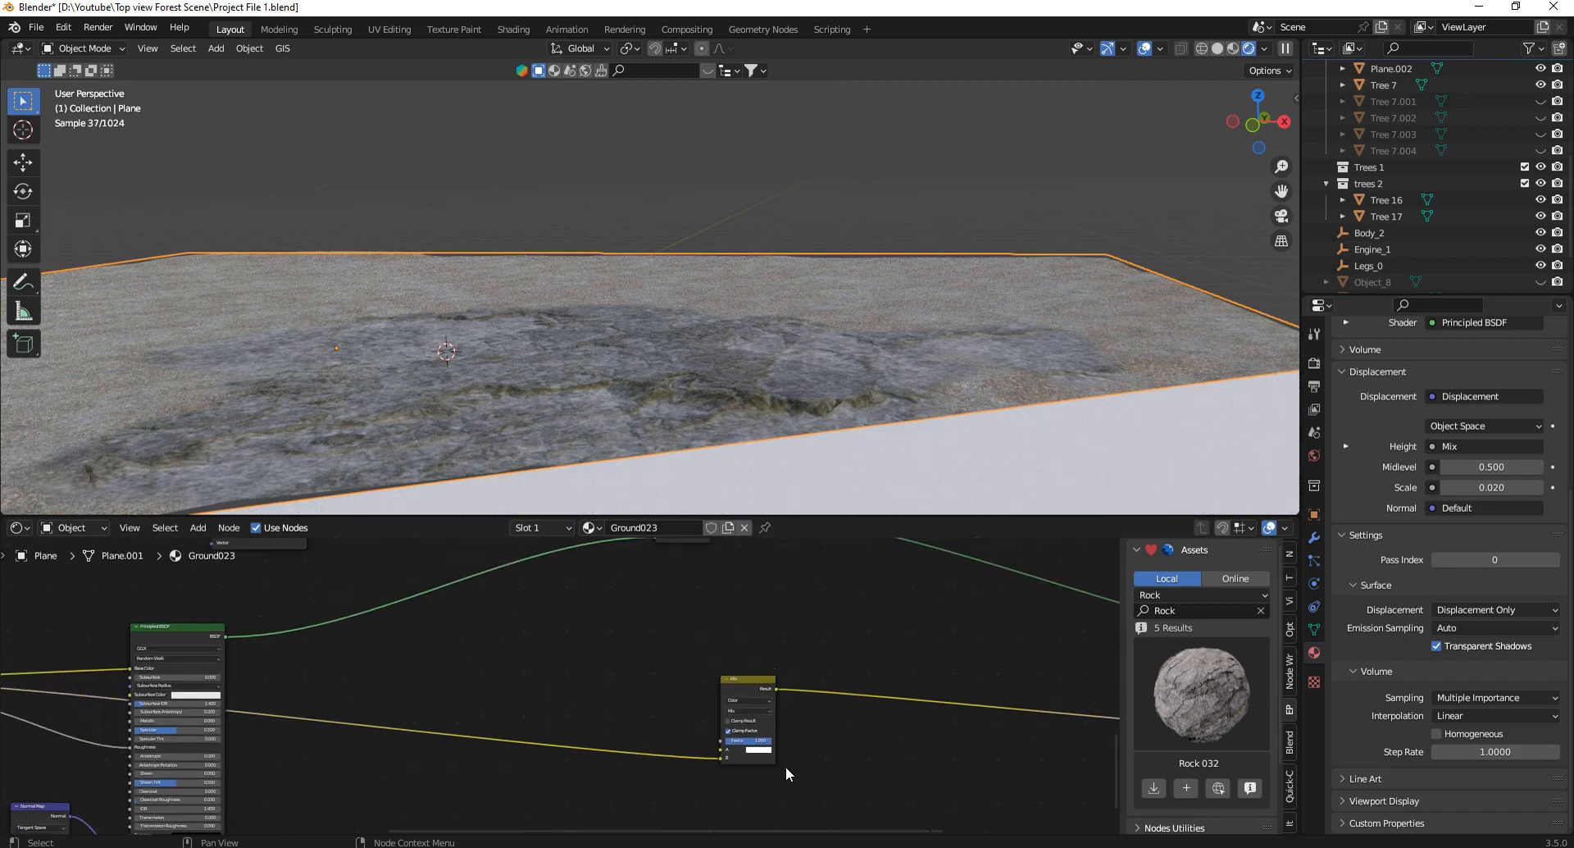
Connect the rock mask's Color Ramp output to the Factor of the Mix node feeding the displacement.
scroll(785, 774, "down", 2)
left_click_drag(582, 583, 746, 750)
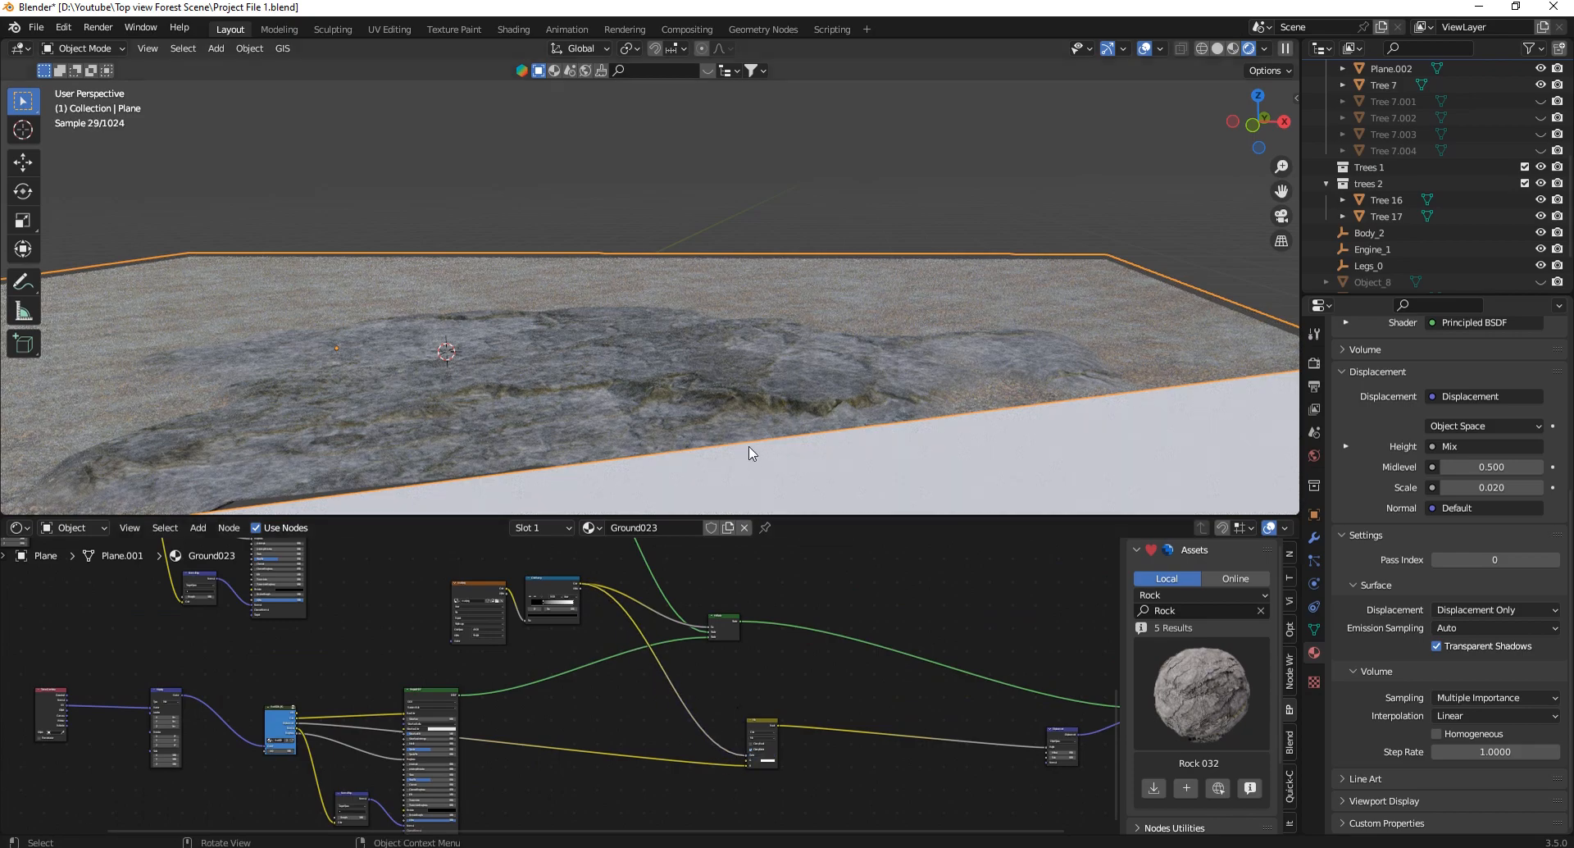
left_click_drag(1260, 123, 1272, 129)
Set the Displacement node's Midlevel to 0.91 and check the rock relief from a higher angle.
scroll(896, 732, "up", 6)
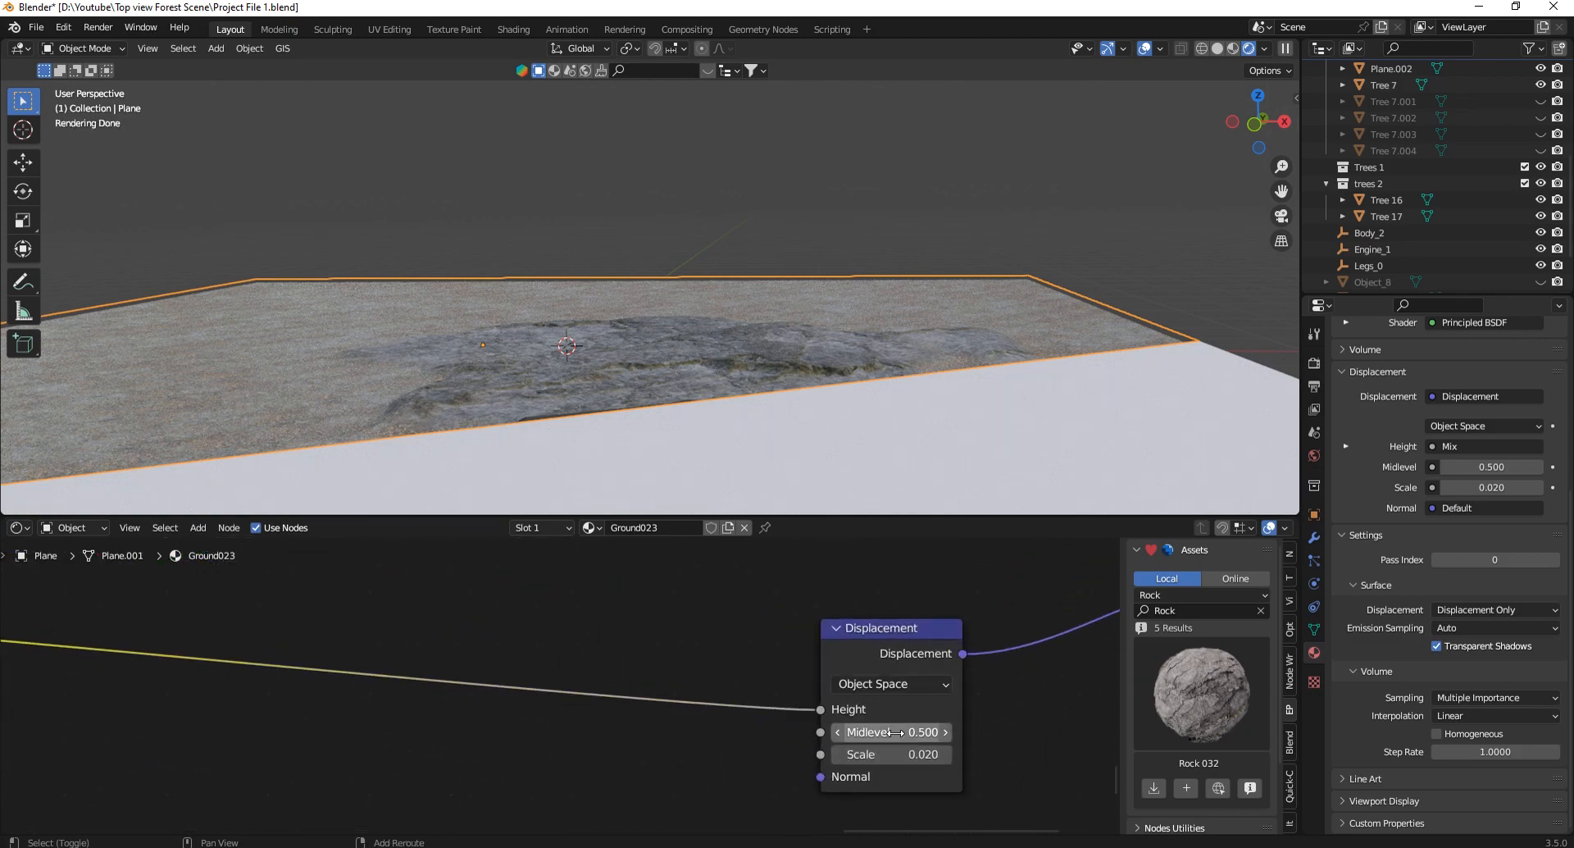
left_click_drag(896, 755, 955, 518)
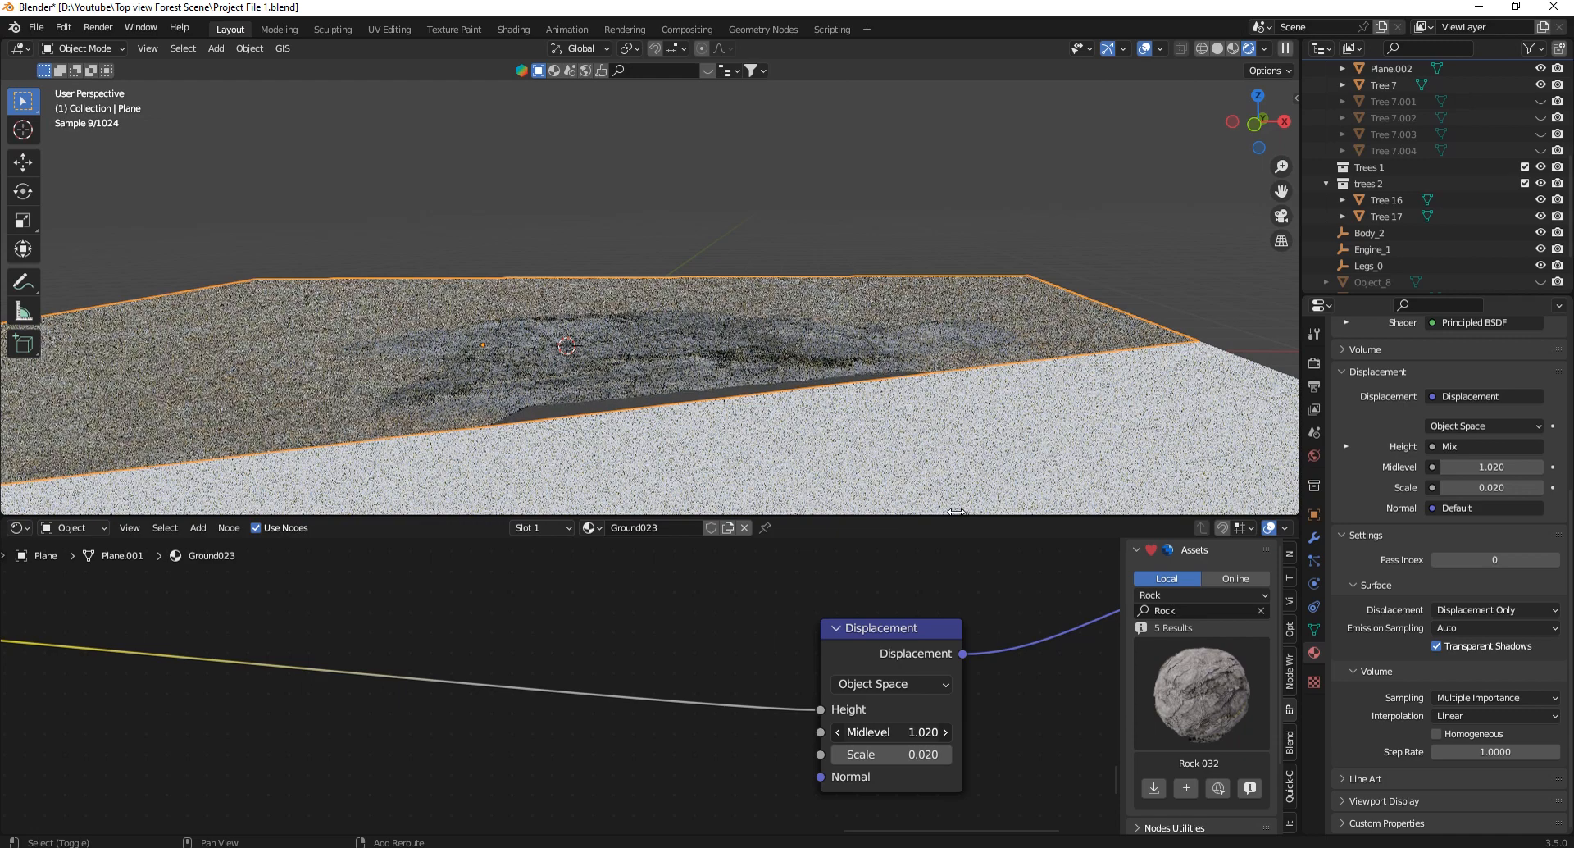
left_click(905, 732)
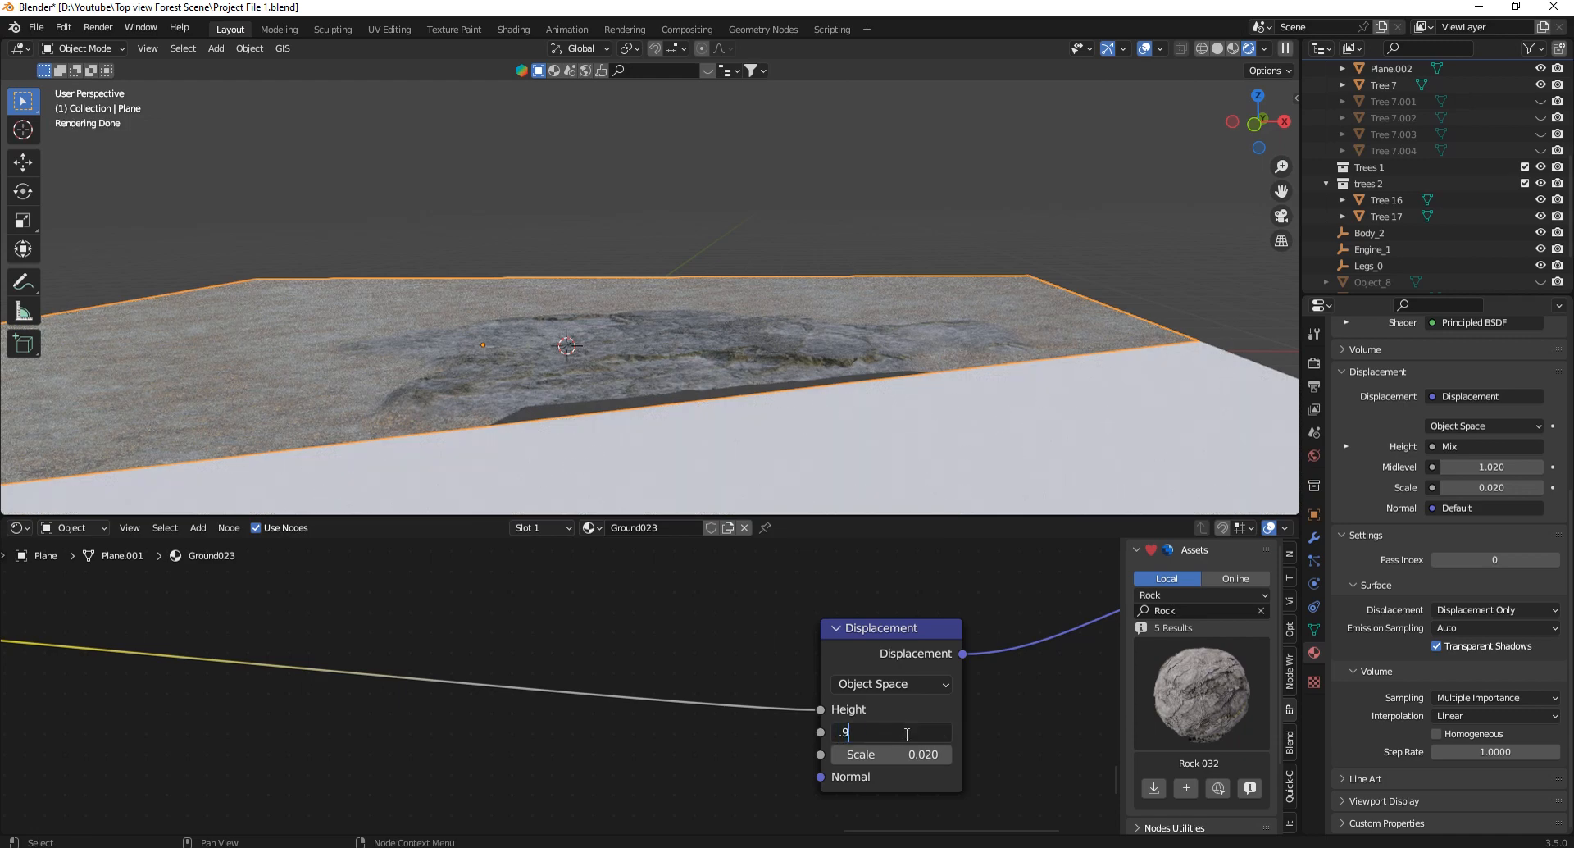
key("Return")
left_click(905, 732)
type(".9")
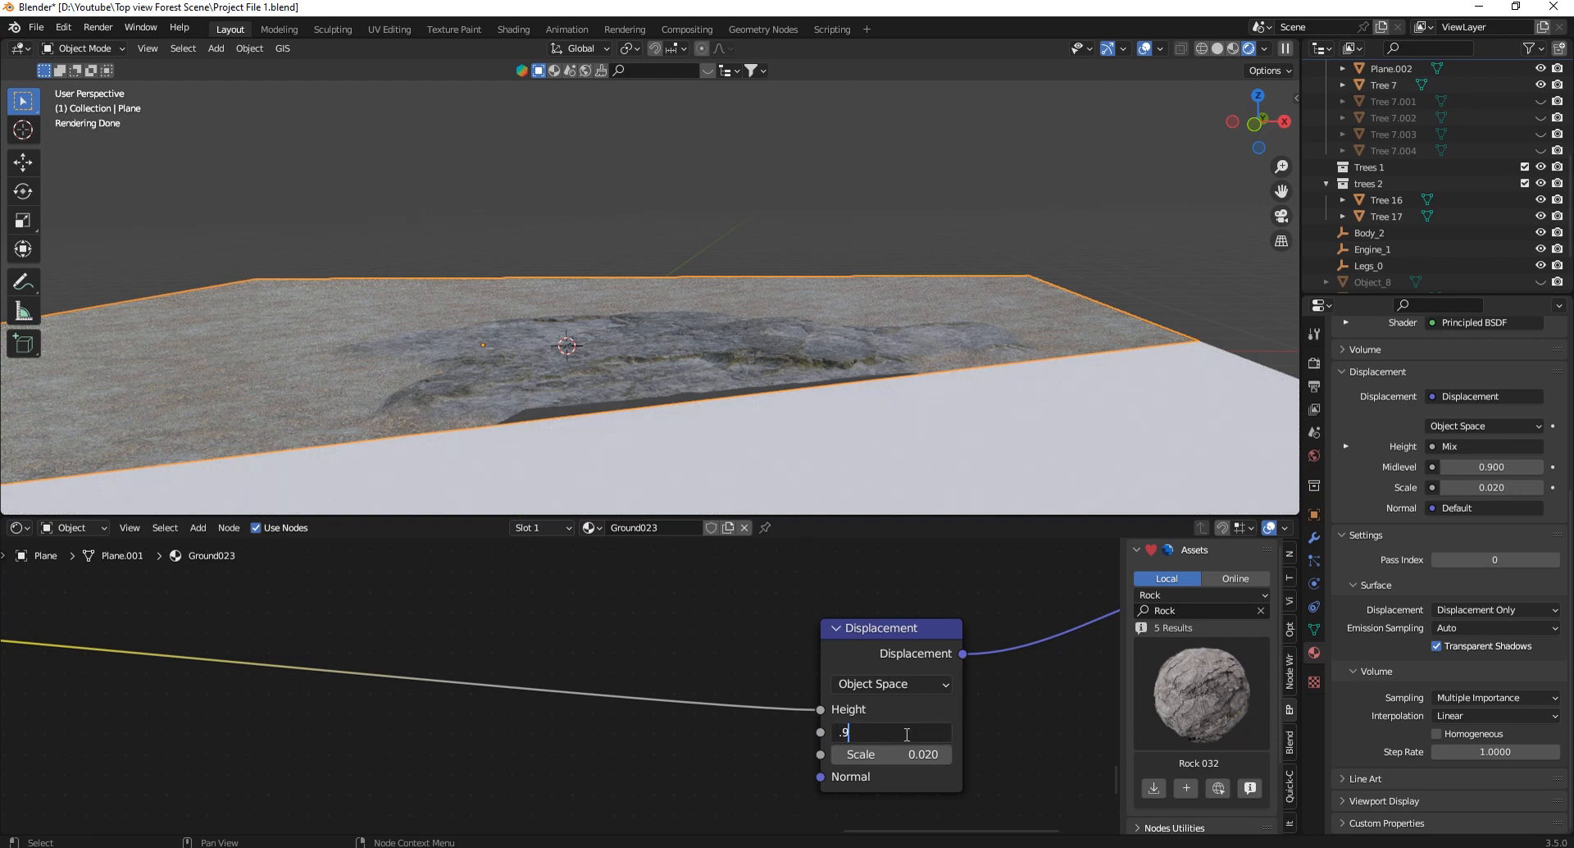
type("1")
key("Return")
left_click_drag(1278, 137, 1237, 156)
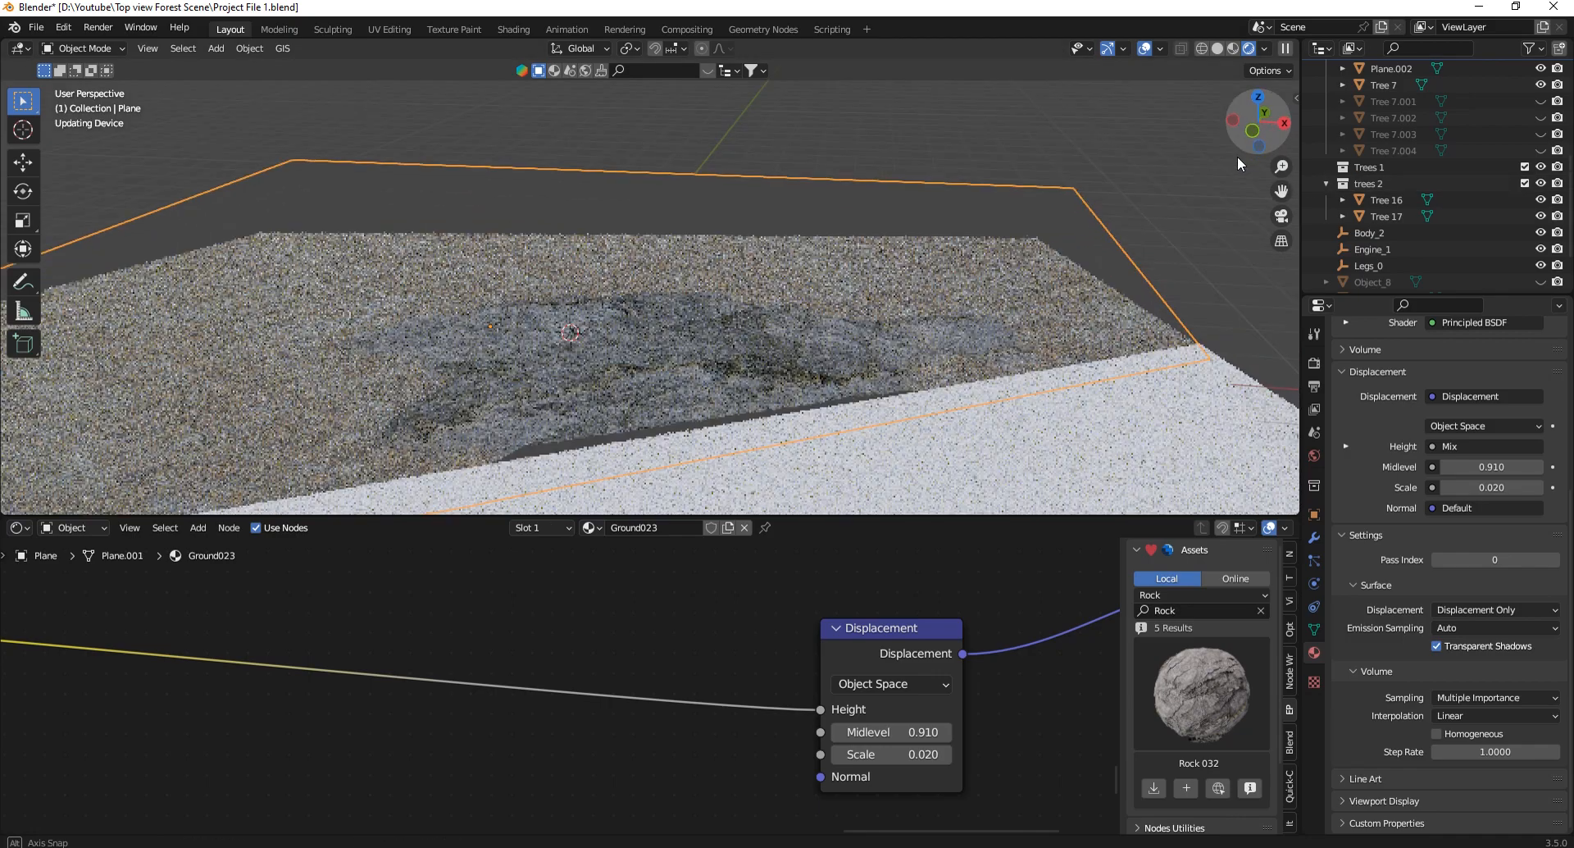
scroll(946, 367, "up", 6)
scroll(824, 293, "down", 6)
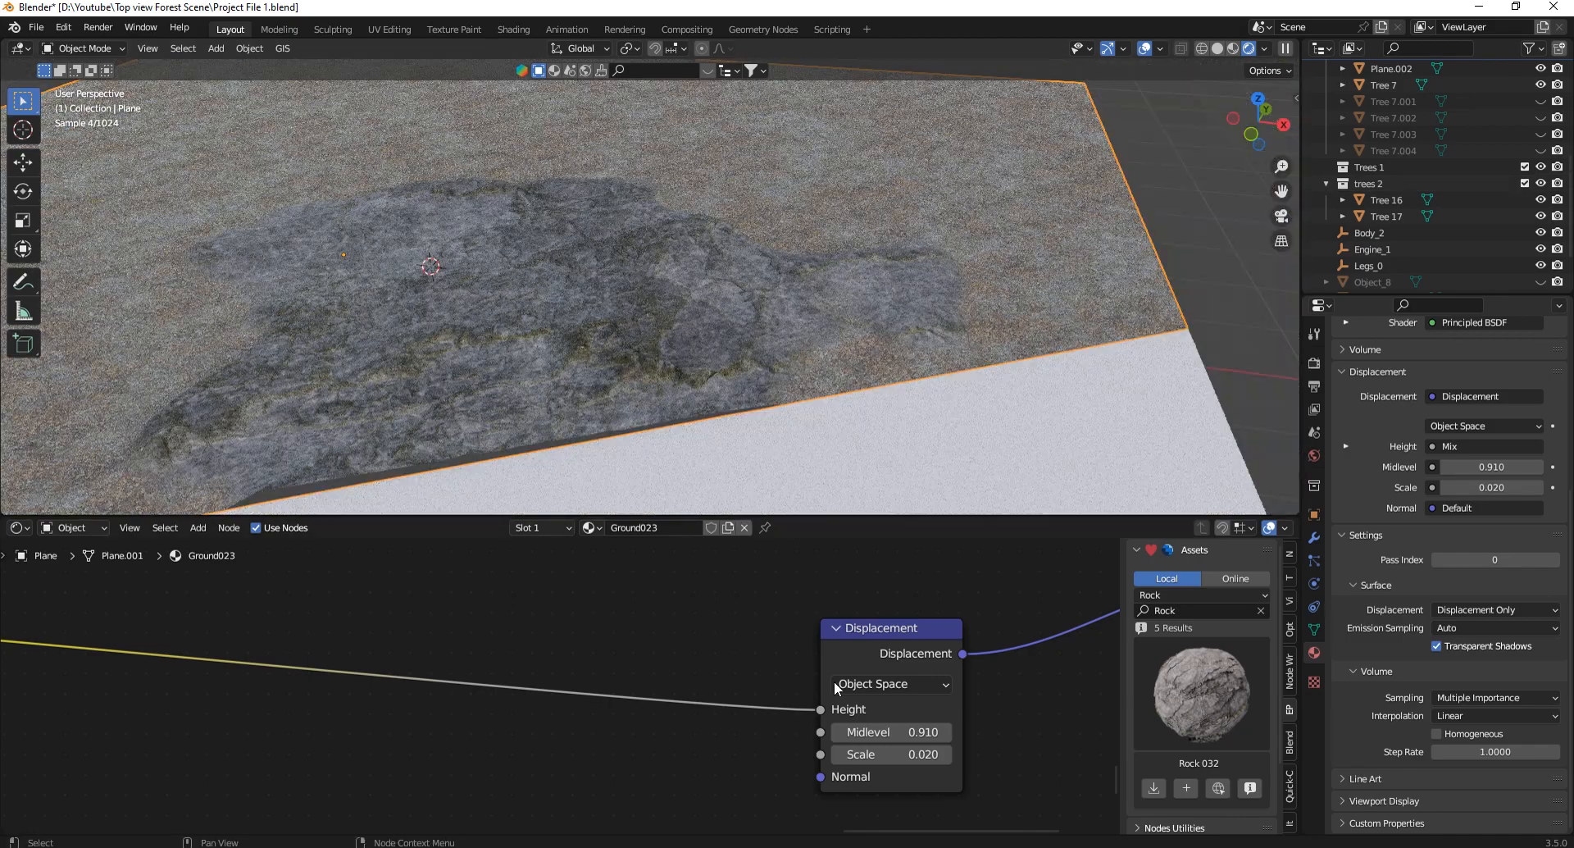
Set the Scale of the Rock 032 texture's Mapping node to 5 on X, Y and Z.
scroll(833, 680, "down", 5)
scroll(343, 650, "up", 3)
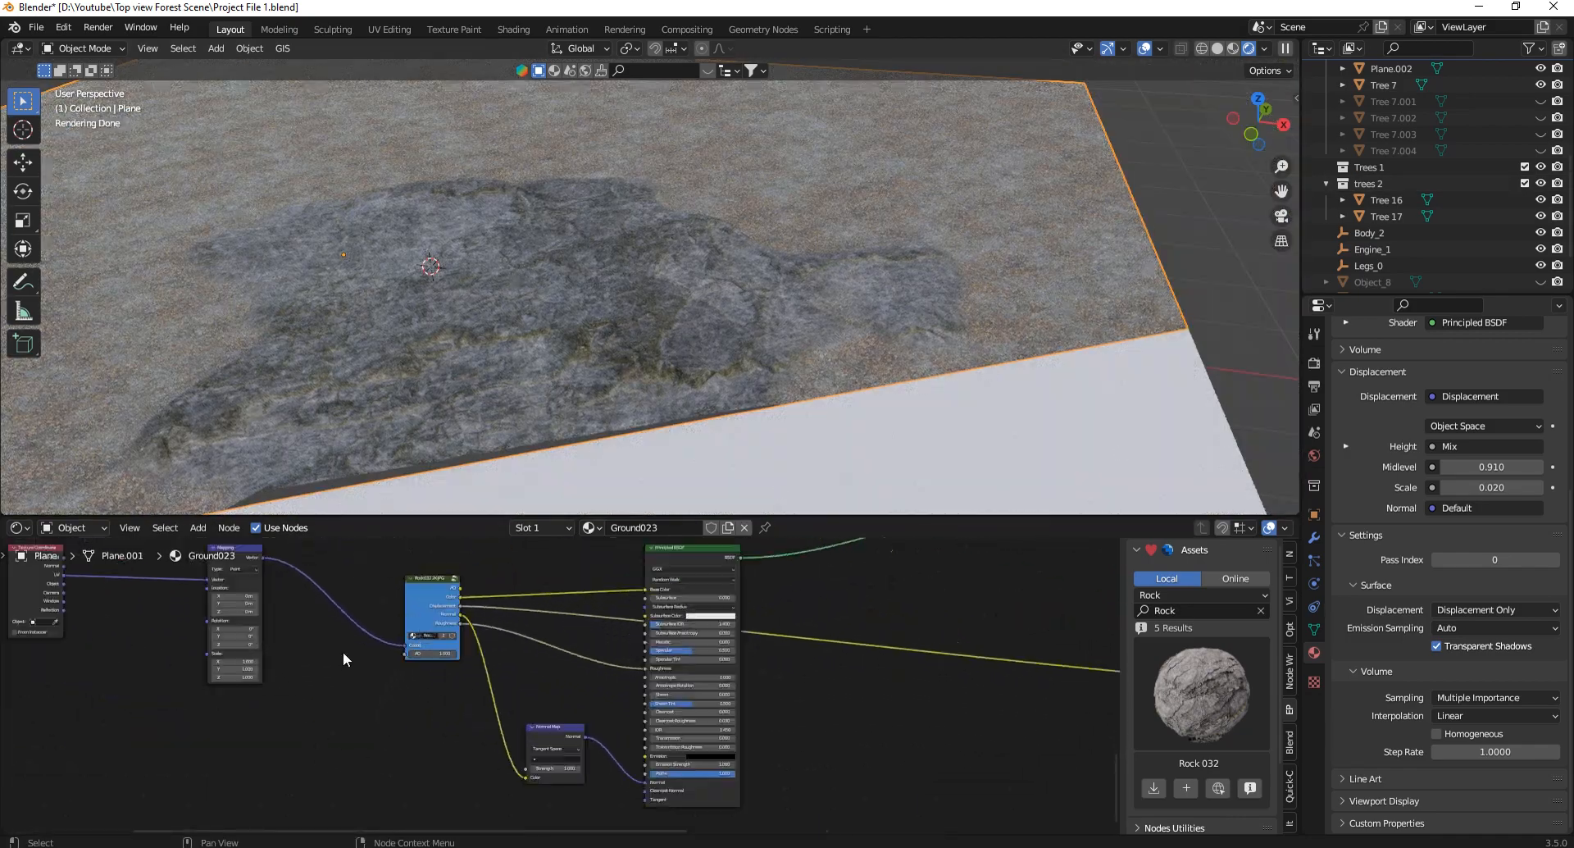
scroll(611, 660, "up", 5)
left_click(467, 653)
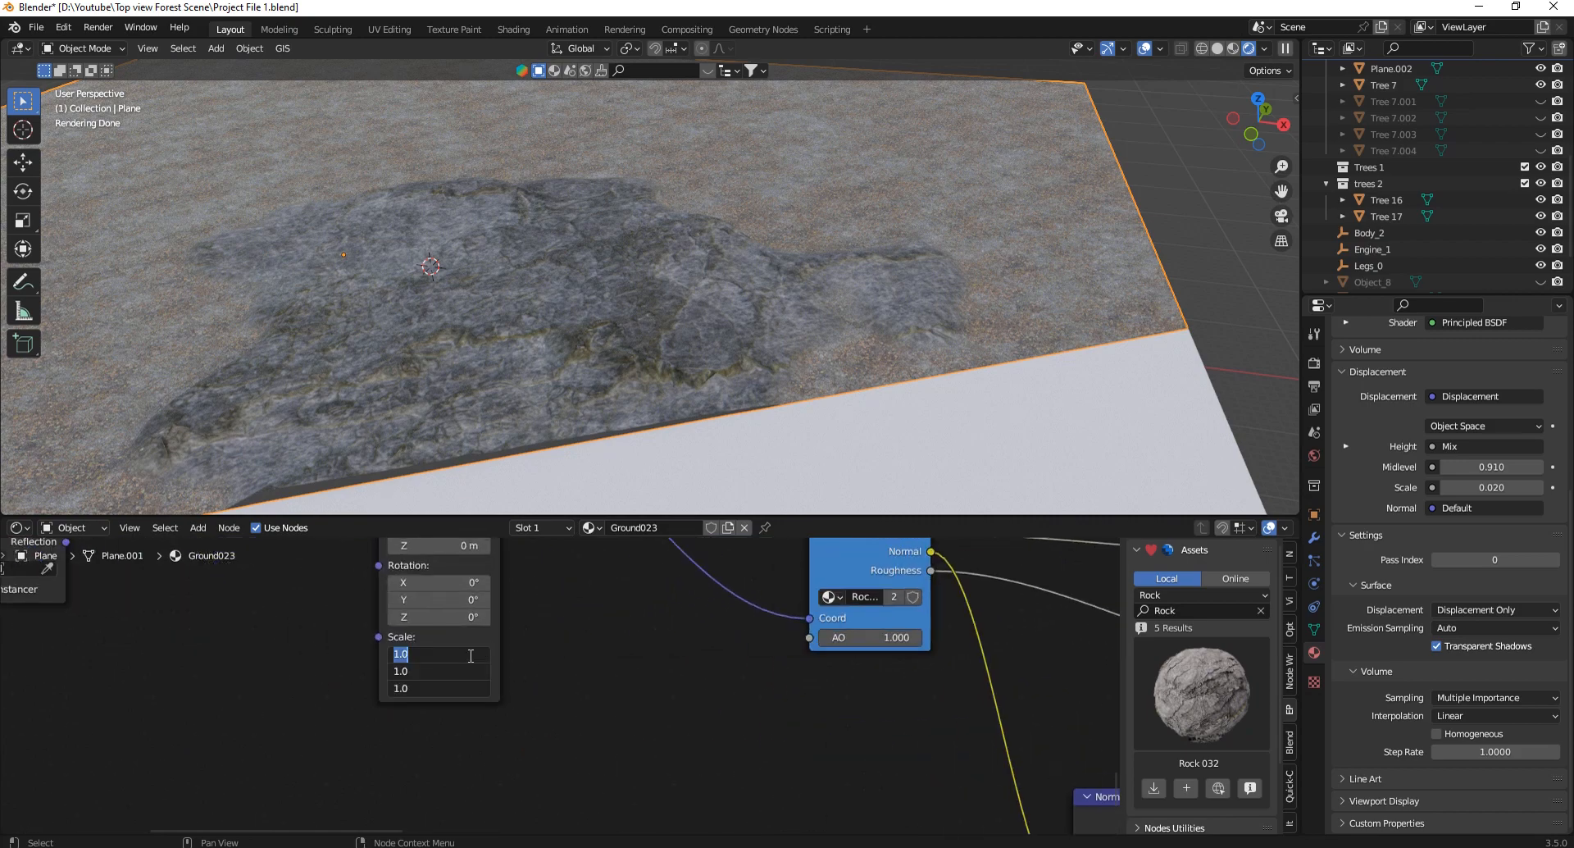
type("5")
key("Return")
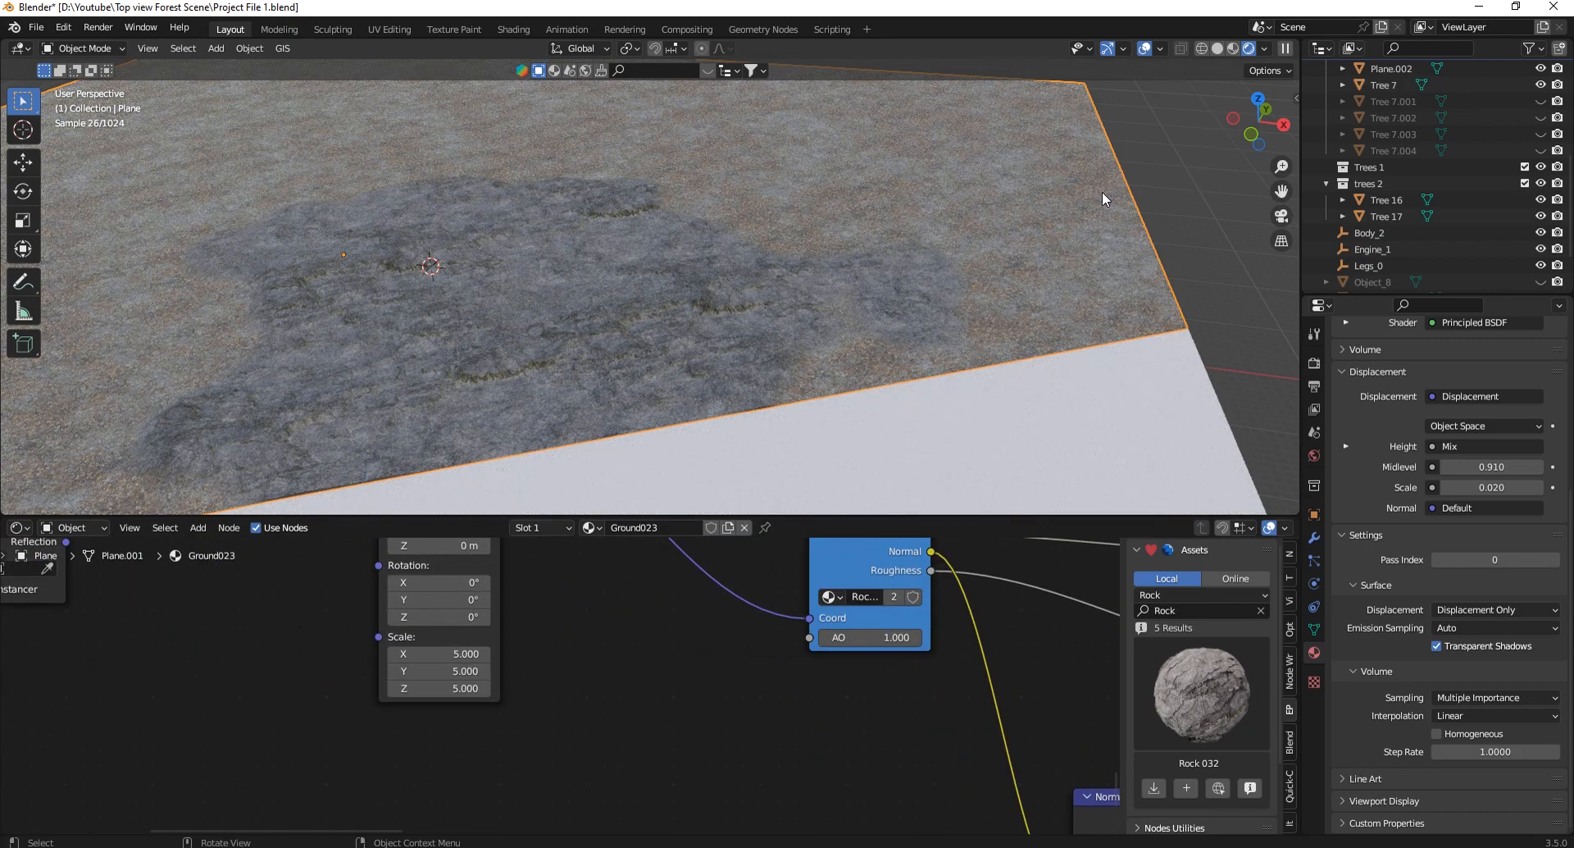
Look through the scene camera with the whole plane in view and save the project file.
key("KP_0")
scroll(783, 314, "down", 4)
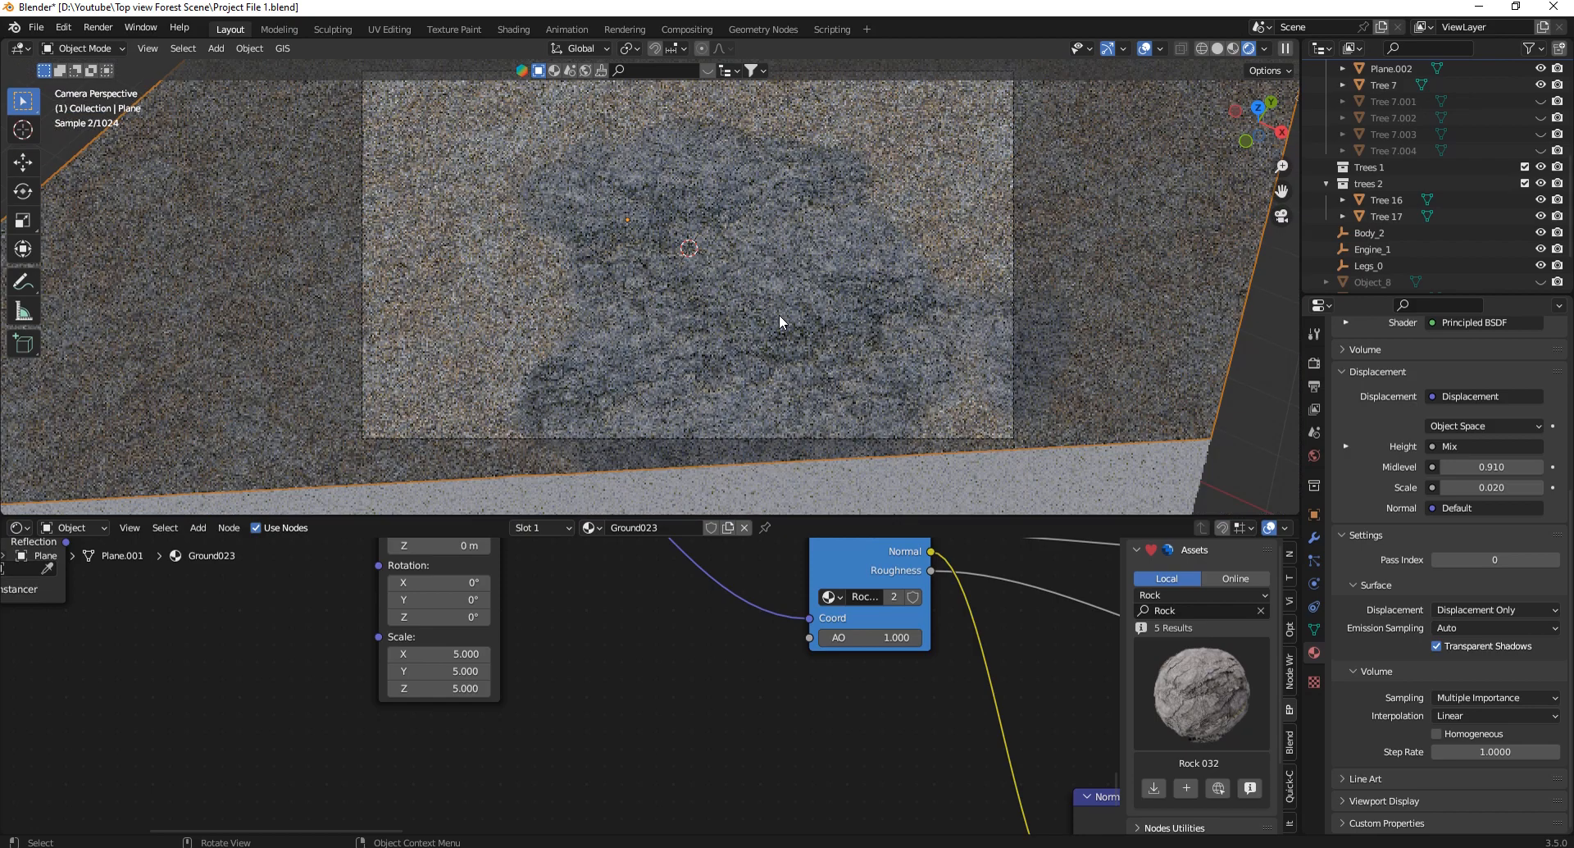
scroll(838, 410, "down", 3)
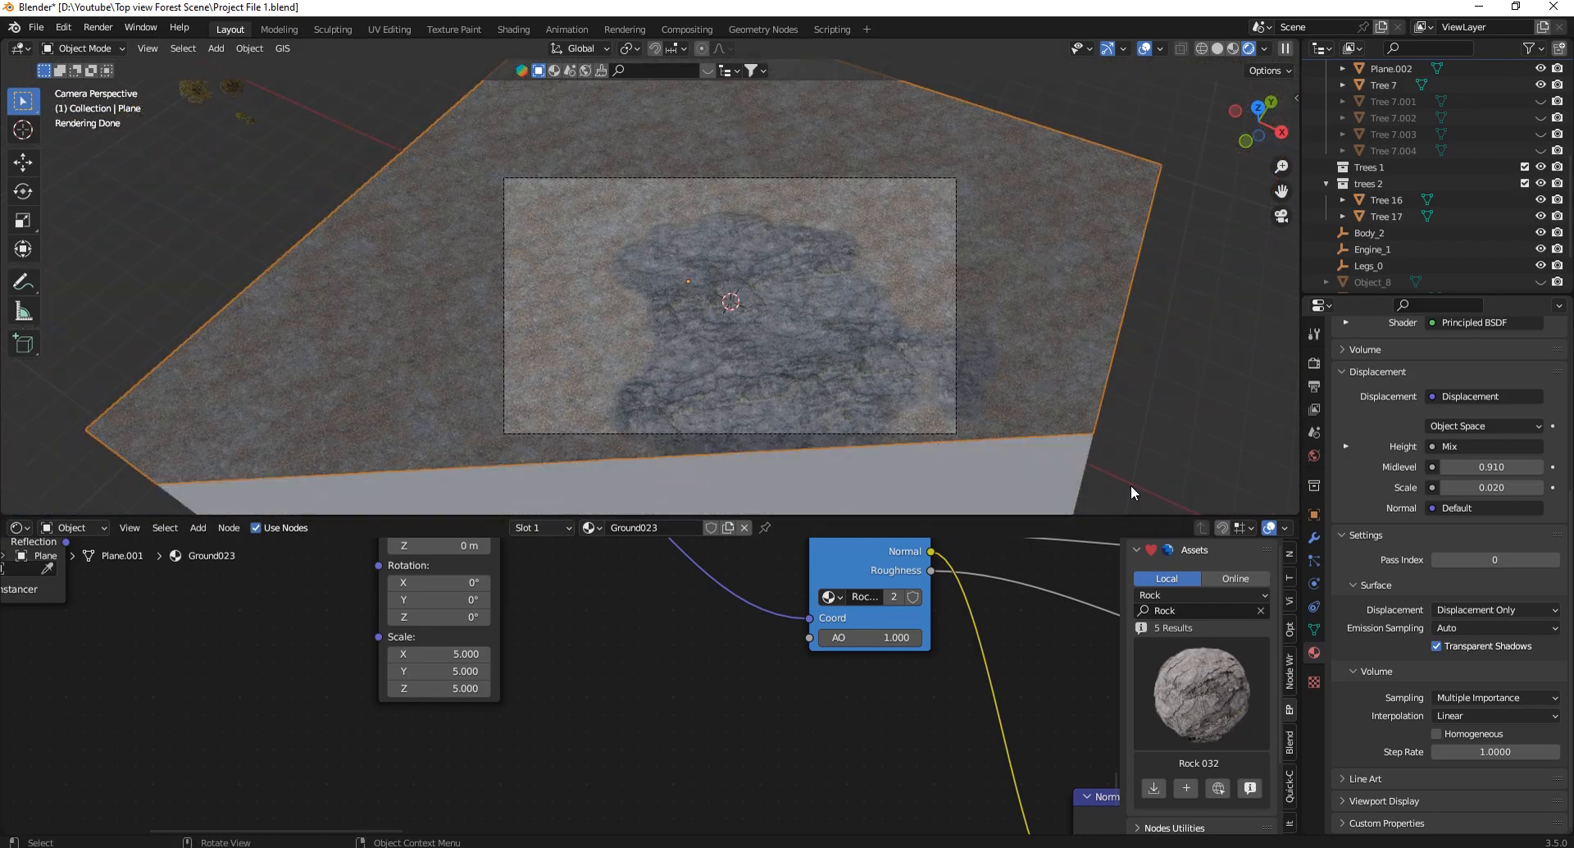
key("ctrl+s")
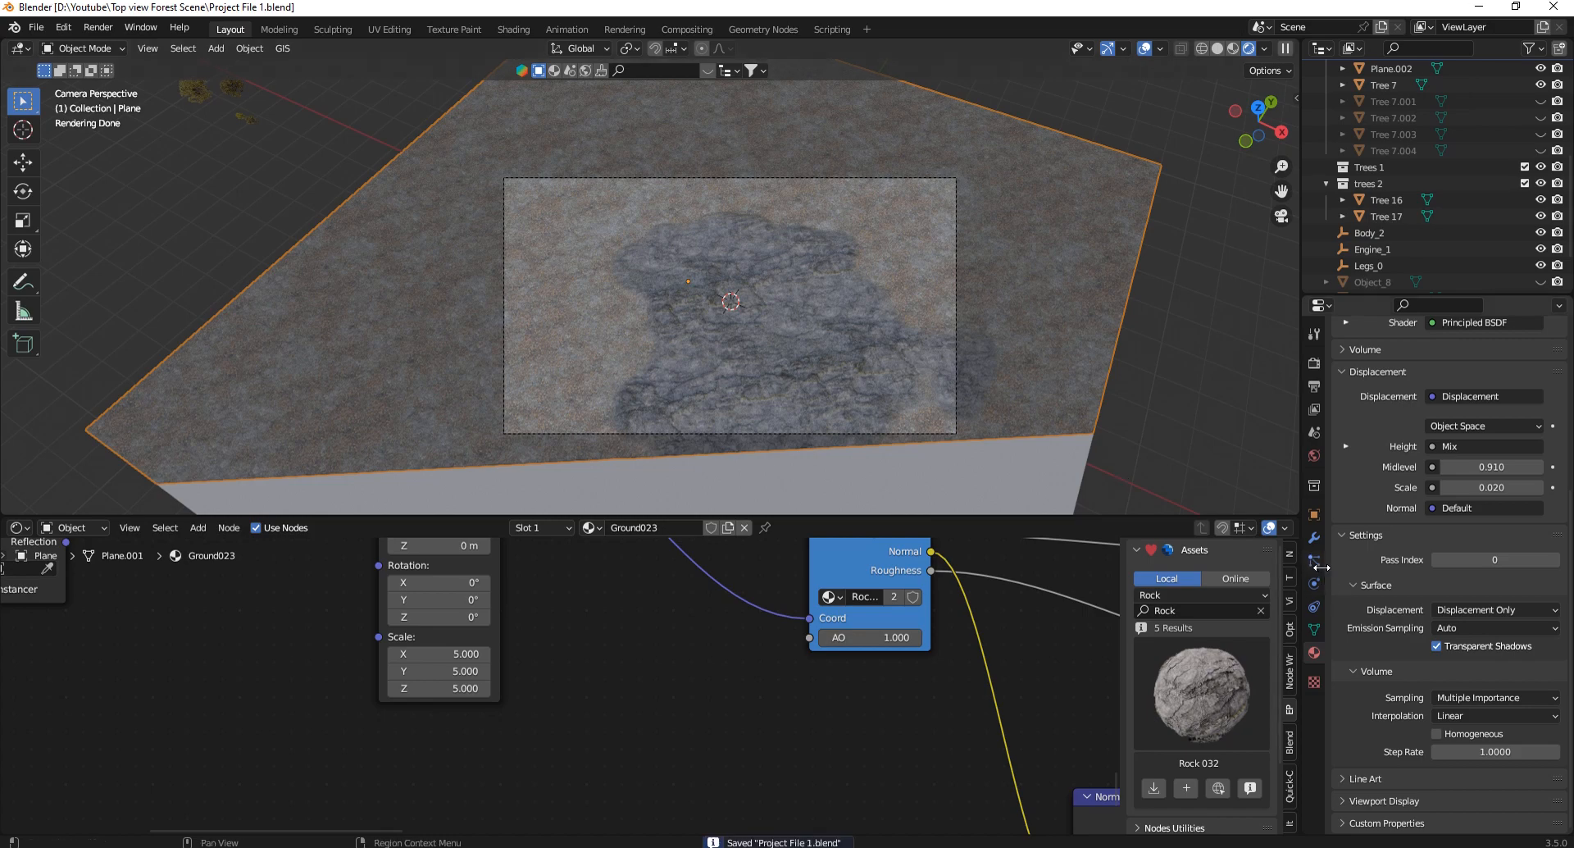
Show ParticleSystem, ParticleSystem.001 and ParticleSystem.002 in the viewport, and reveal all hidden trees and ships.
left_click(1313, 559)
scroll(1470, 434, "up", 3)
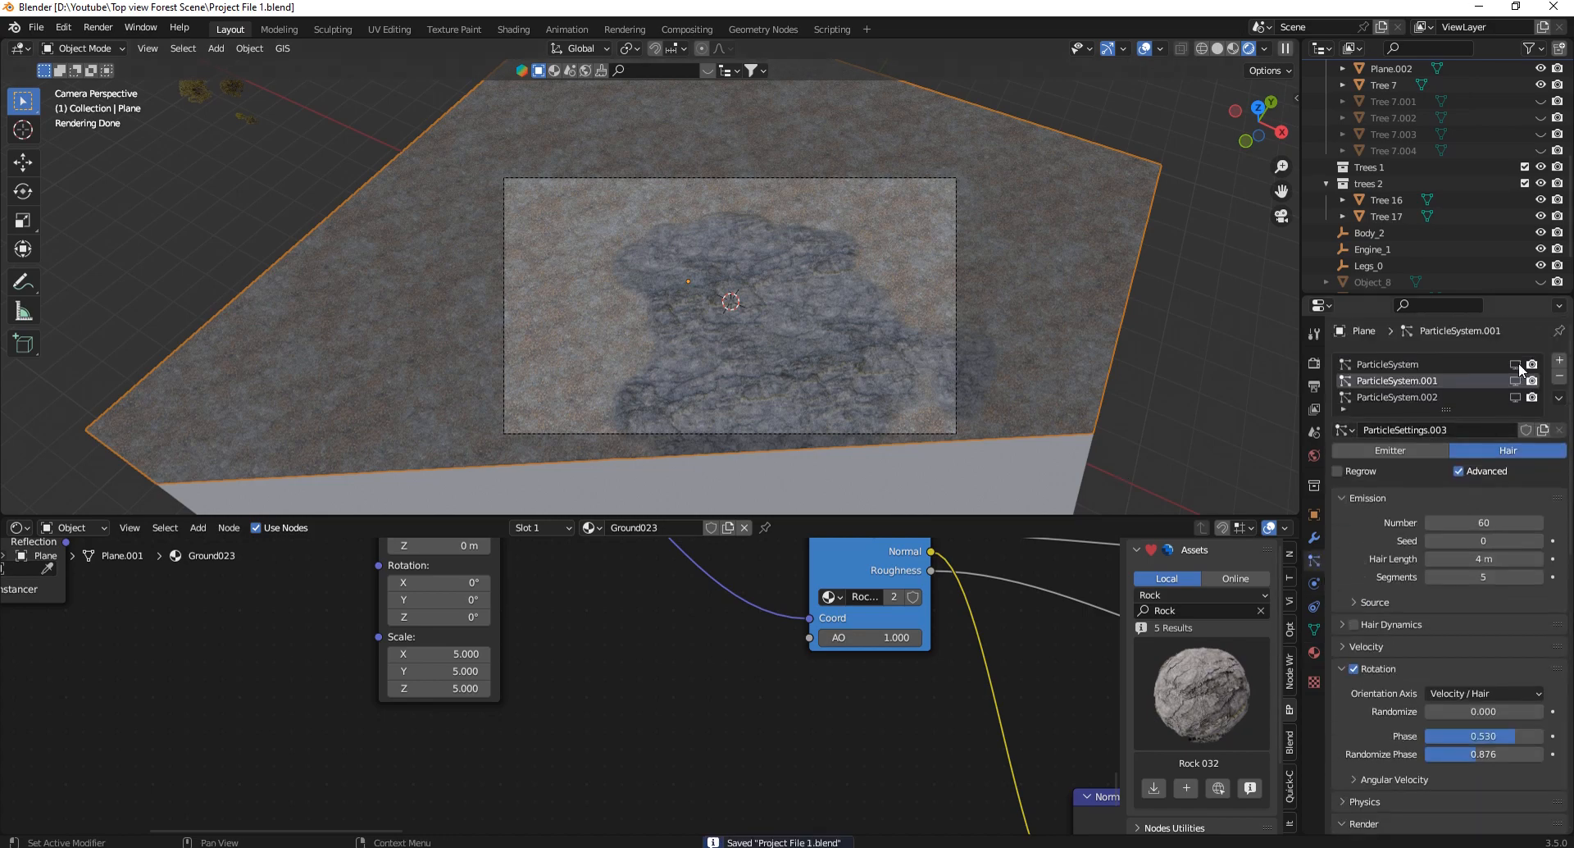
left_click_drag(1517, 366, 1515, 398)
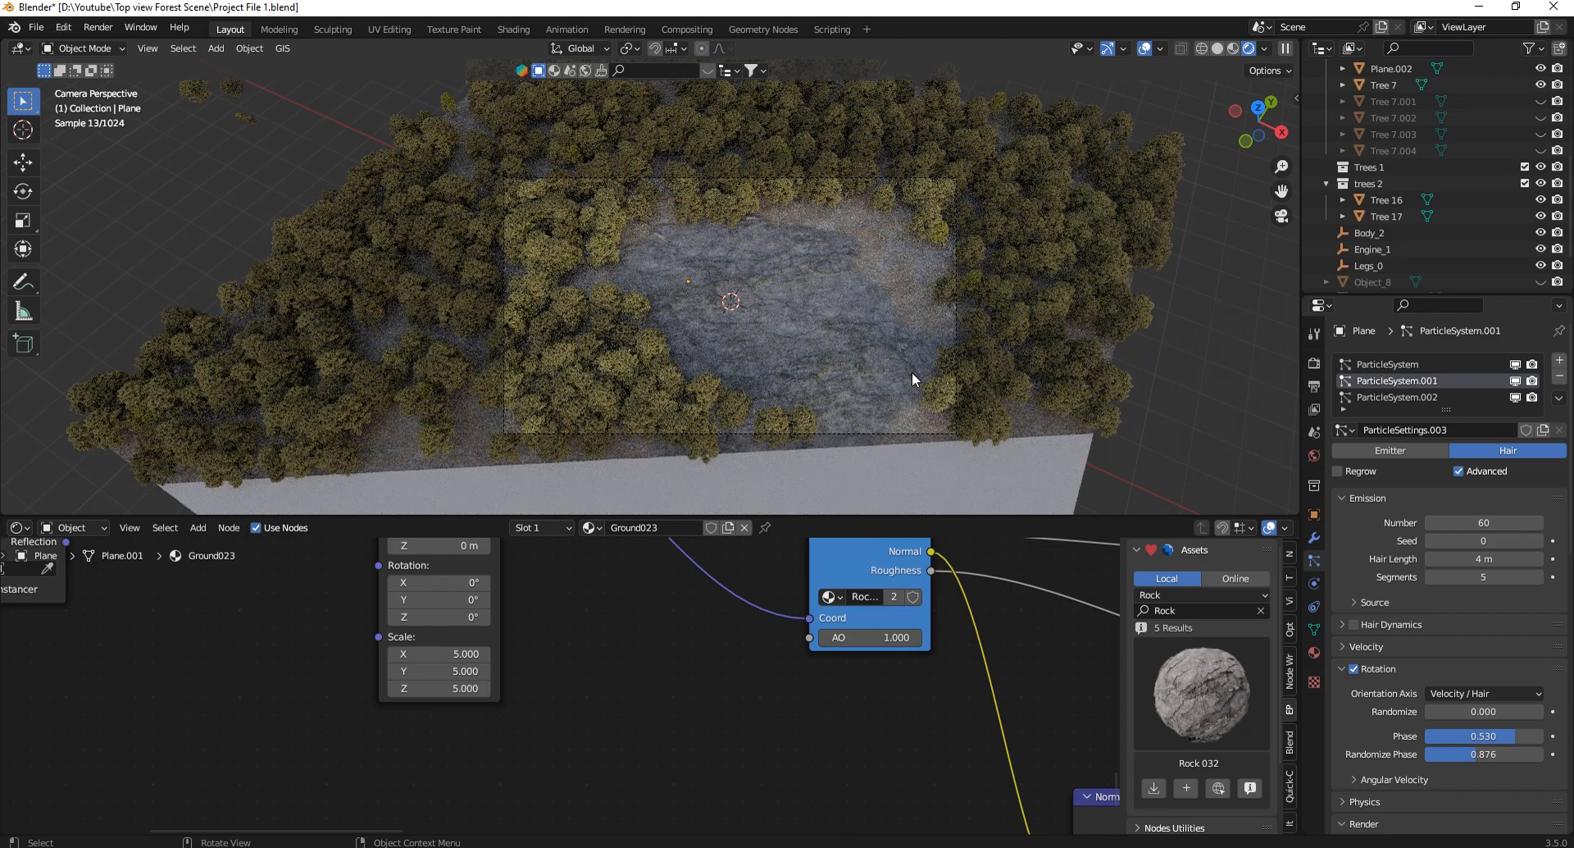
key("alt+h")
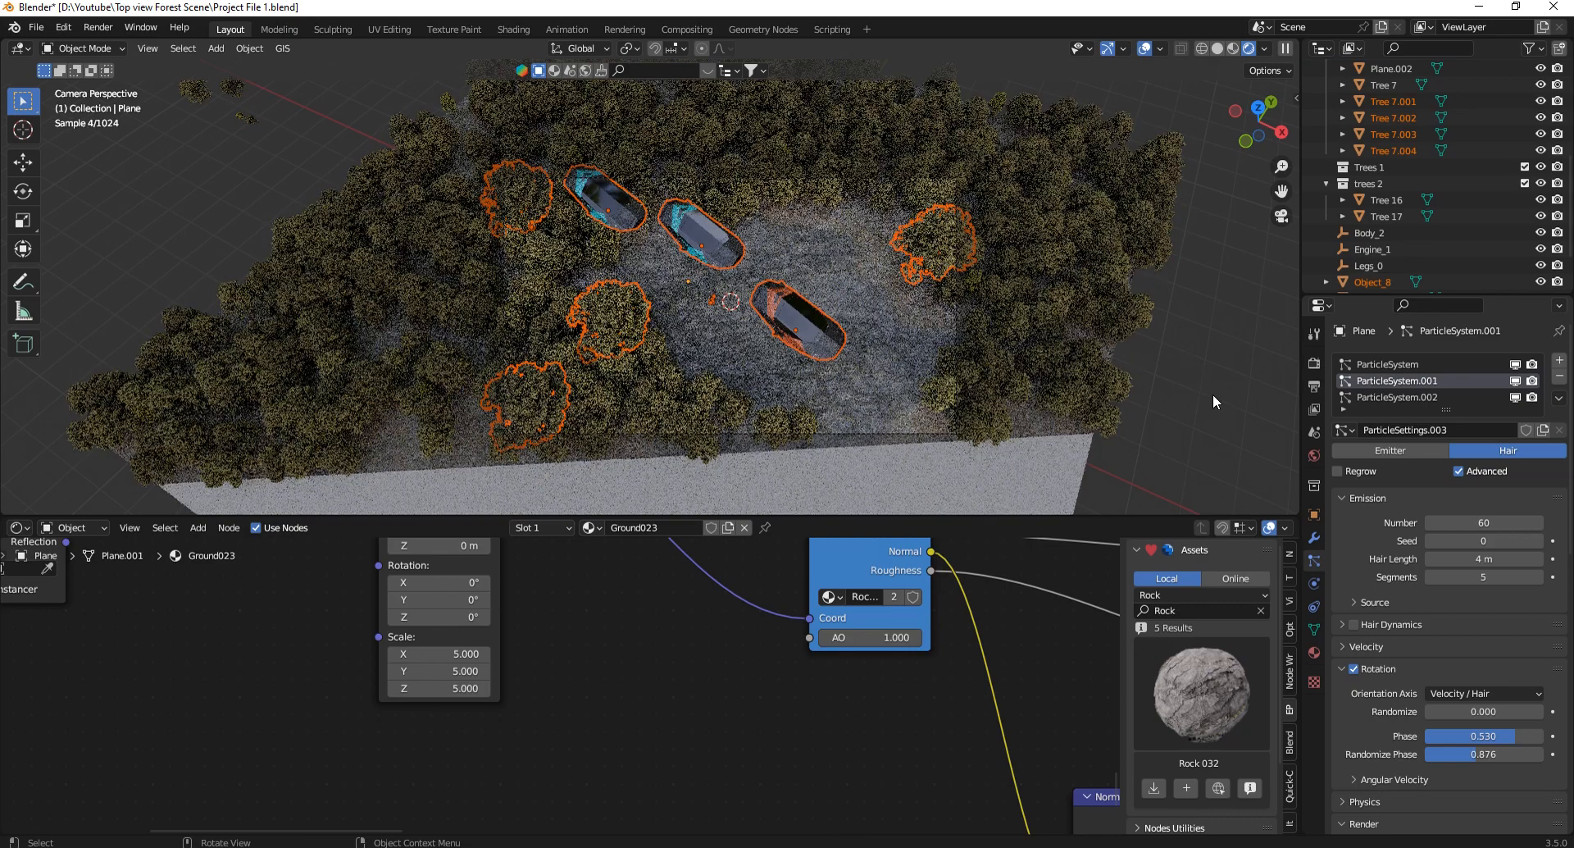
left_click(1213, 395)
Enlarge the 3D viewport and inspect the ships above the rocky clearing in the camera view.
scroll(962, 389, "up", 1)
left_click_drag(942, 517, 942, 638)
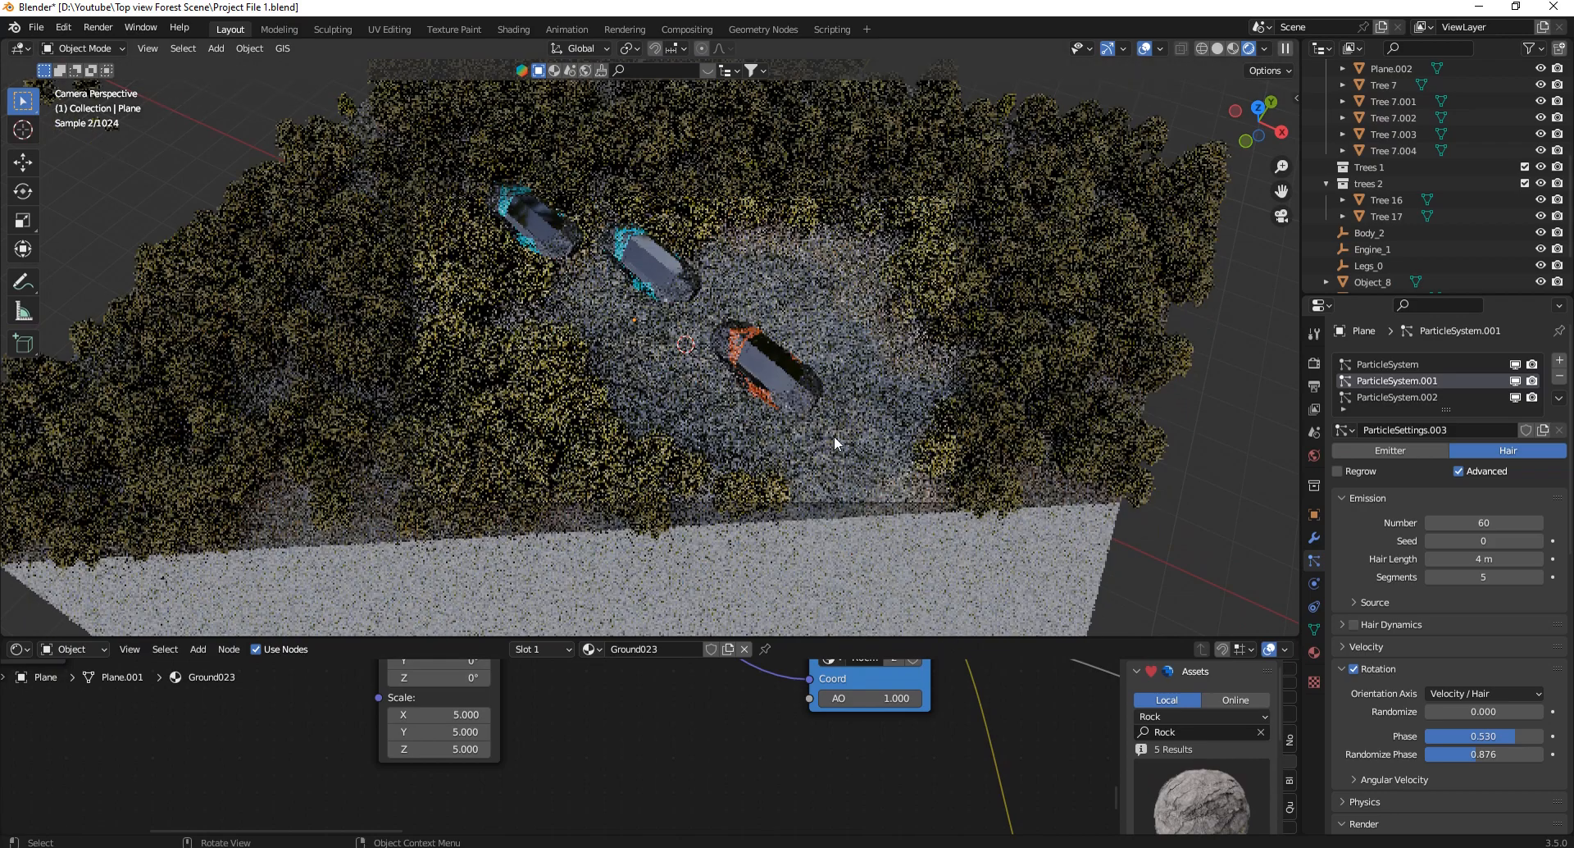
scroll(864, 354, "up", 3)
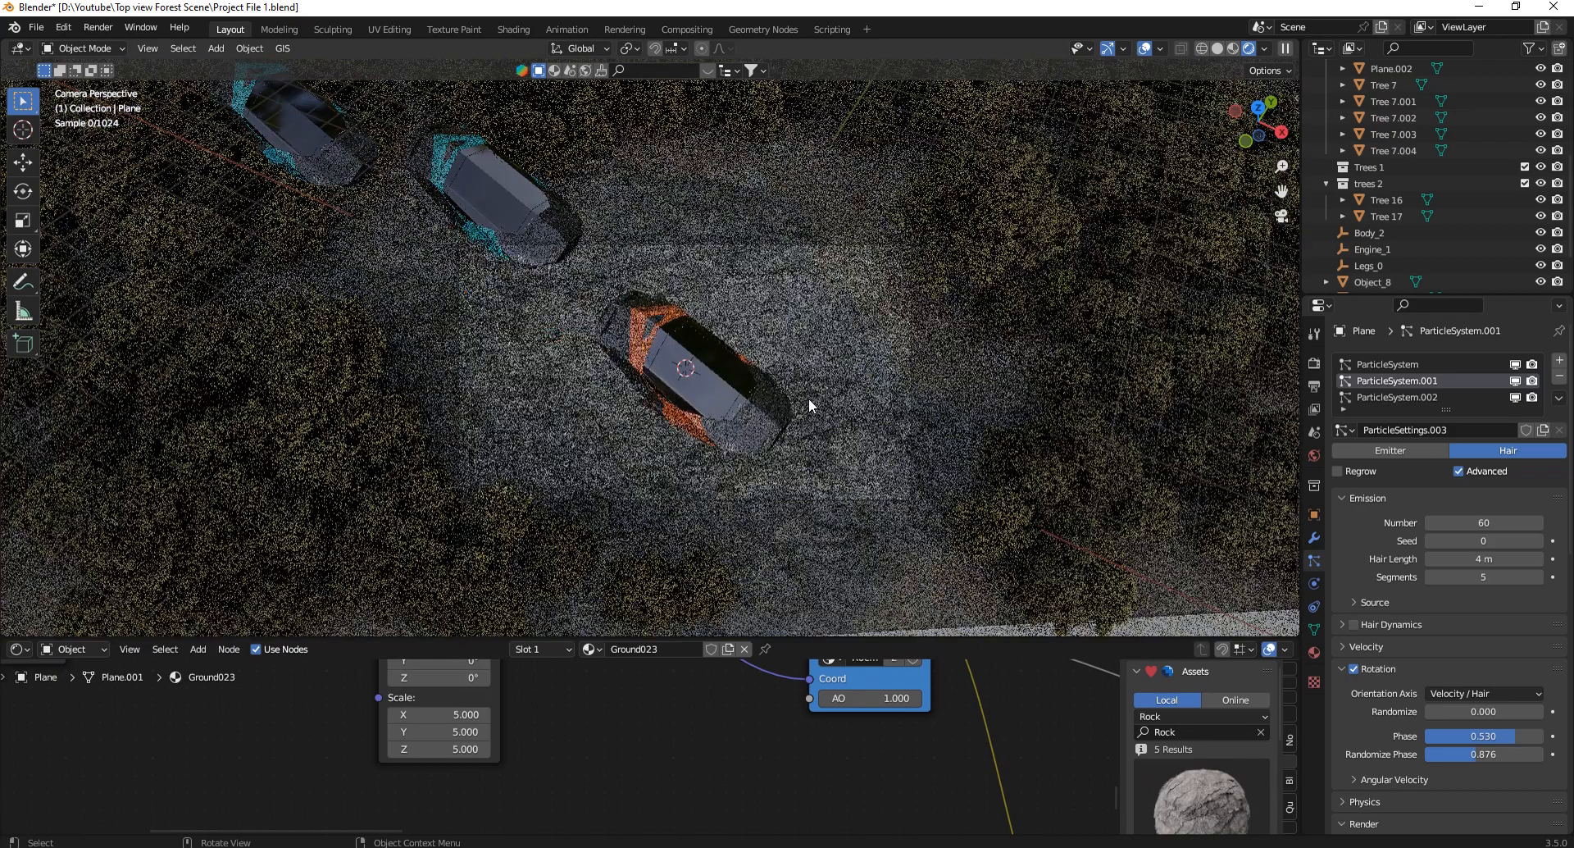
scroll(808, 396, "down", 4)
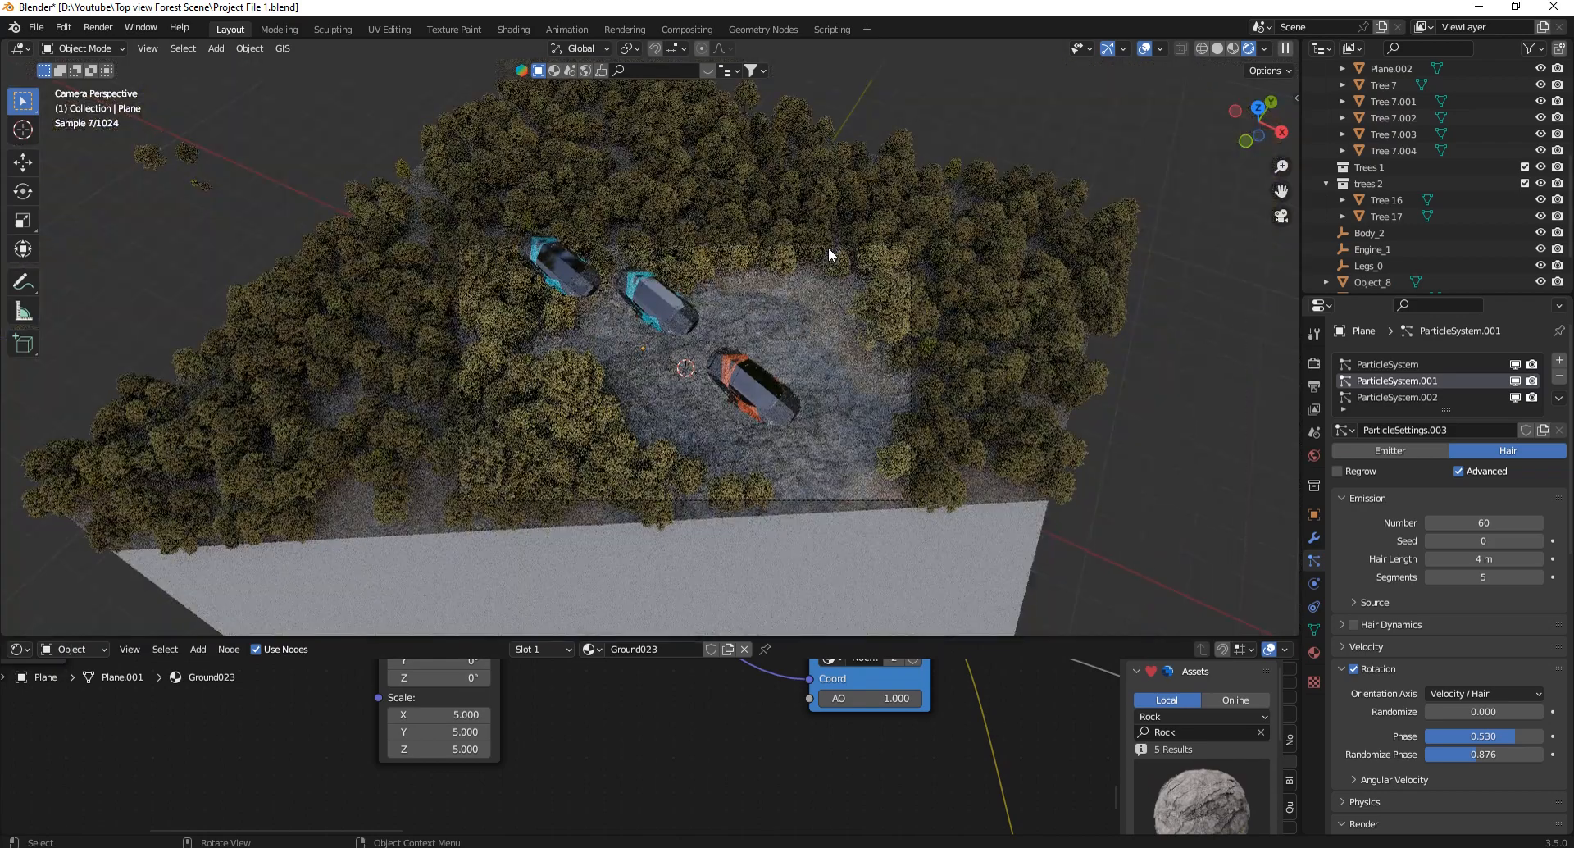
Enable Render Region in the output settings so only the scene camera's frame is rendered in the viewport.
left_click(828, 245)
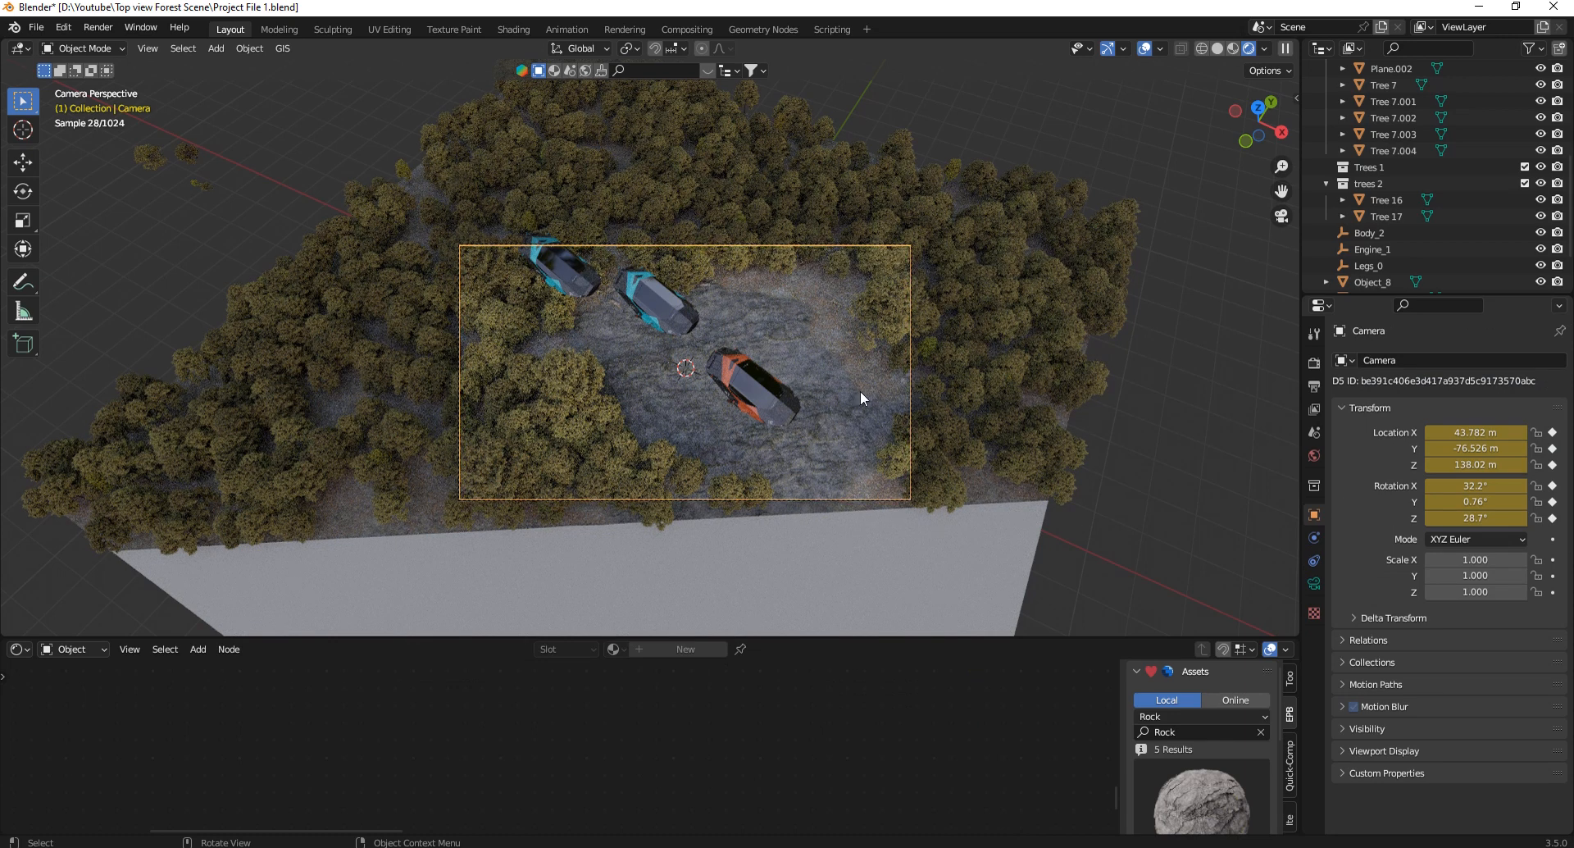
left_click(1314, 385)
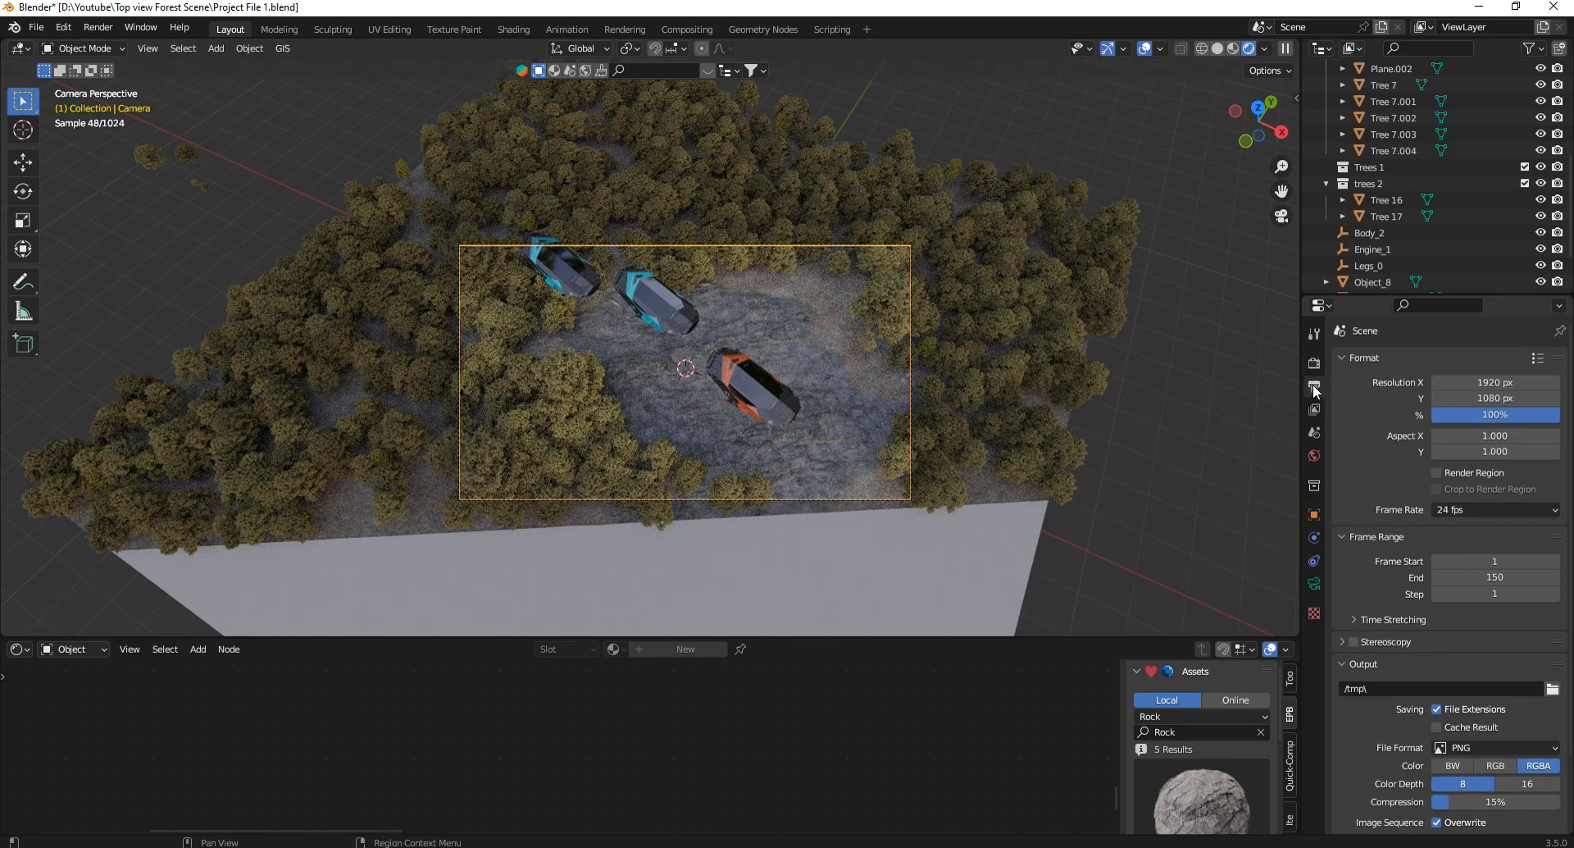
left_click(1436, 472)
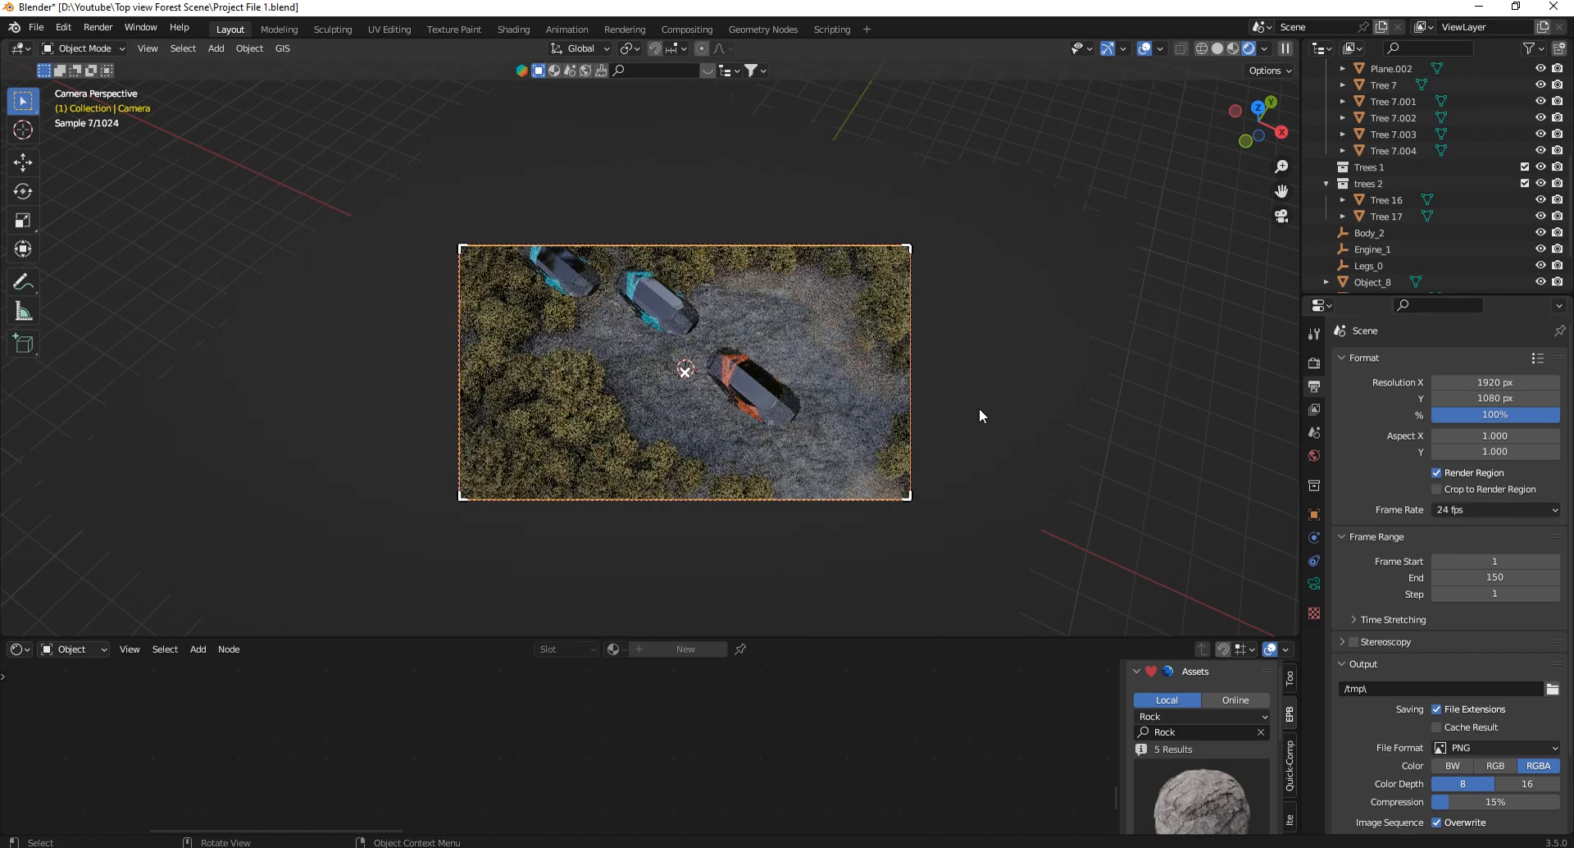
scroll(979, 406, "up", 2)
scroll(650, 324, "up", 1)
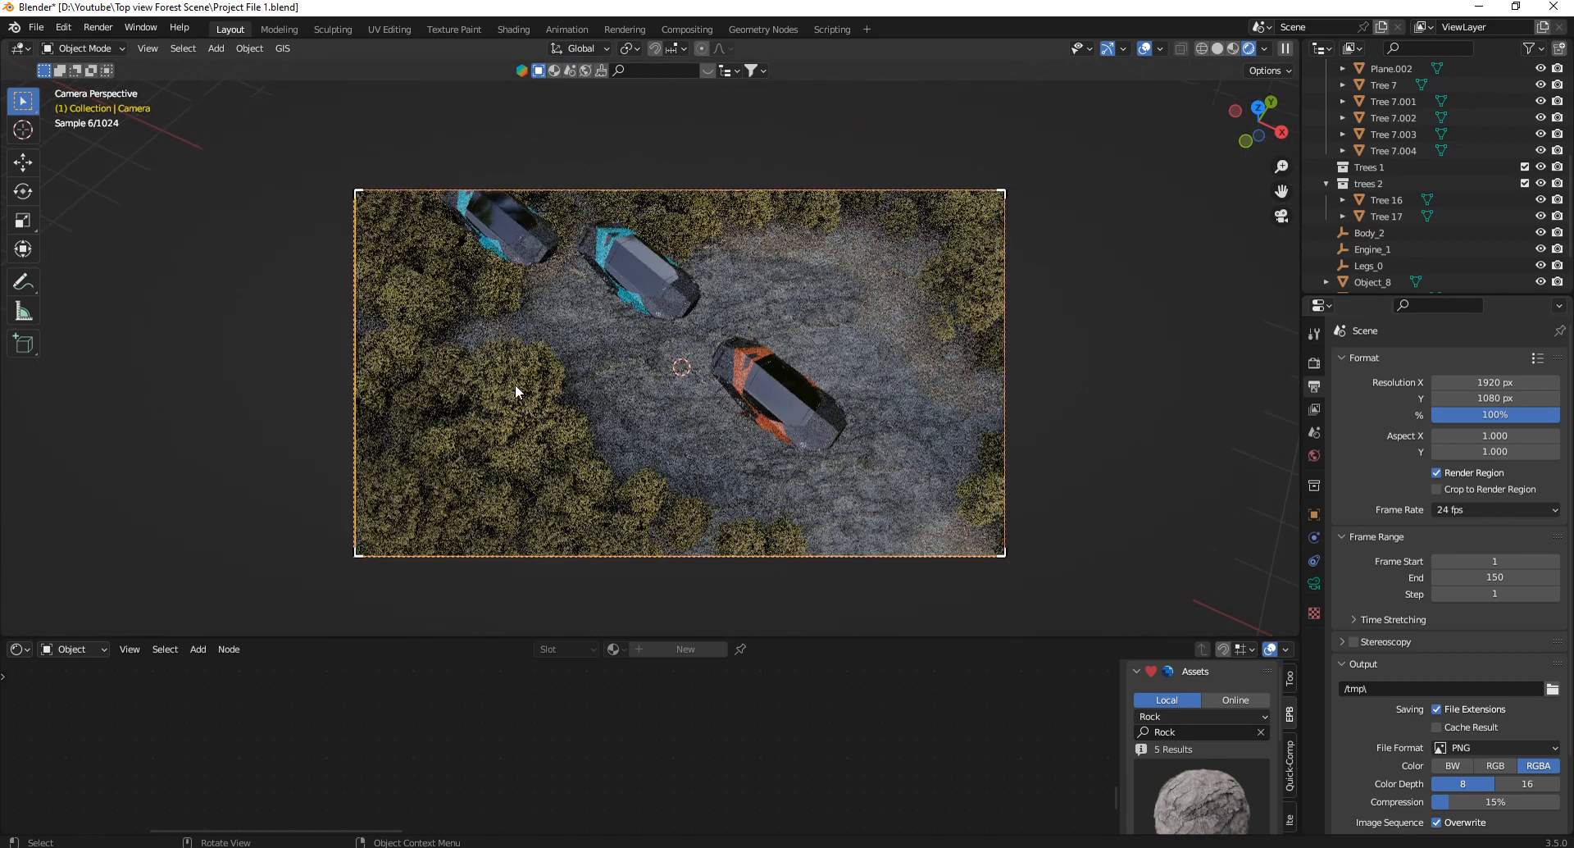
Turn on viewport denoising in the Cycles sampling settings and enlarge the node editor.
left_click(1314, 363)
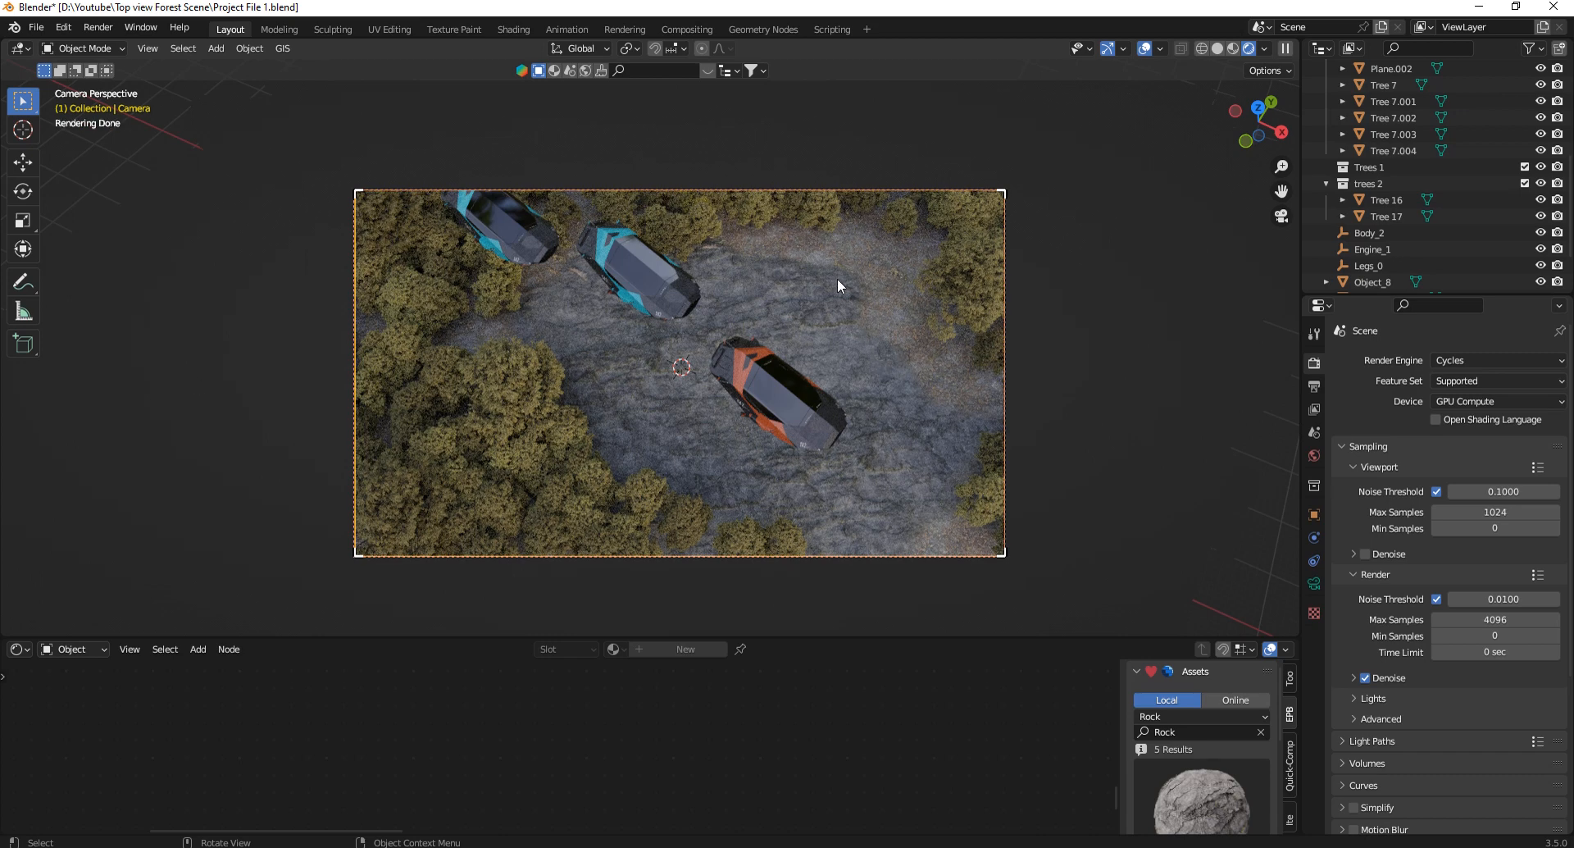
left_click(1364, 553)
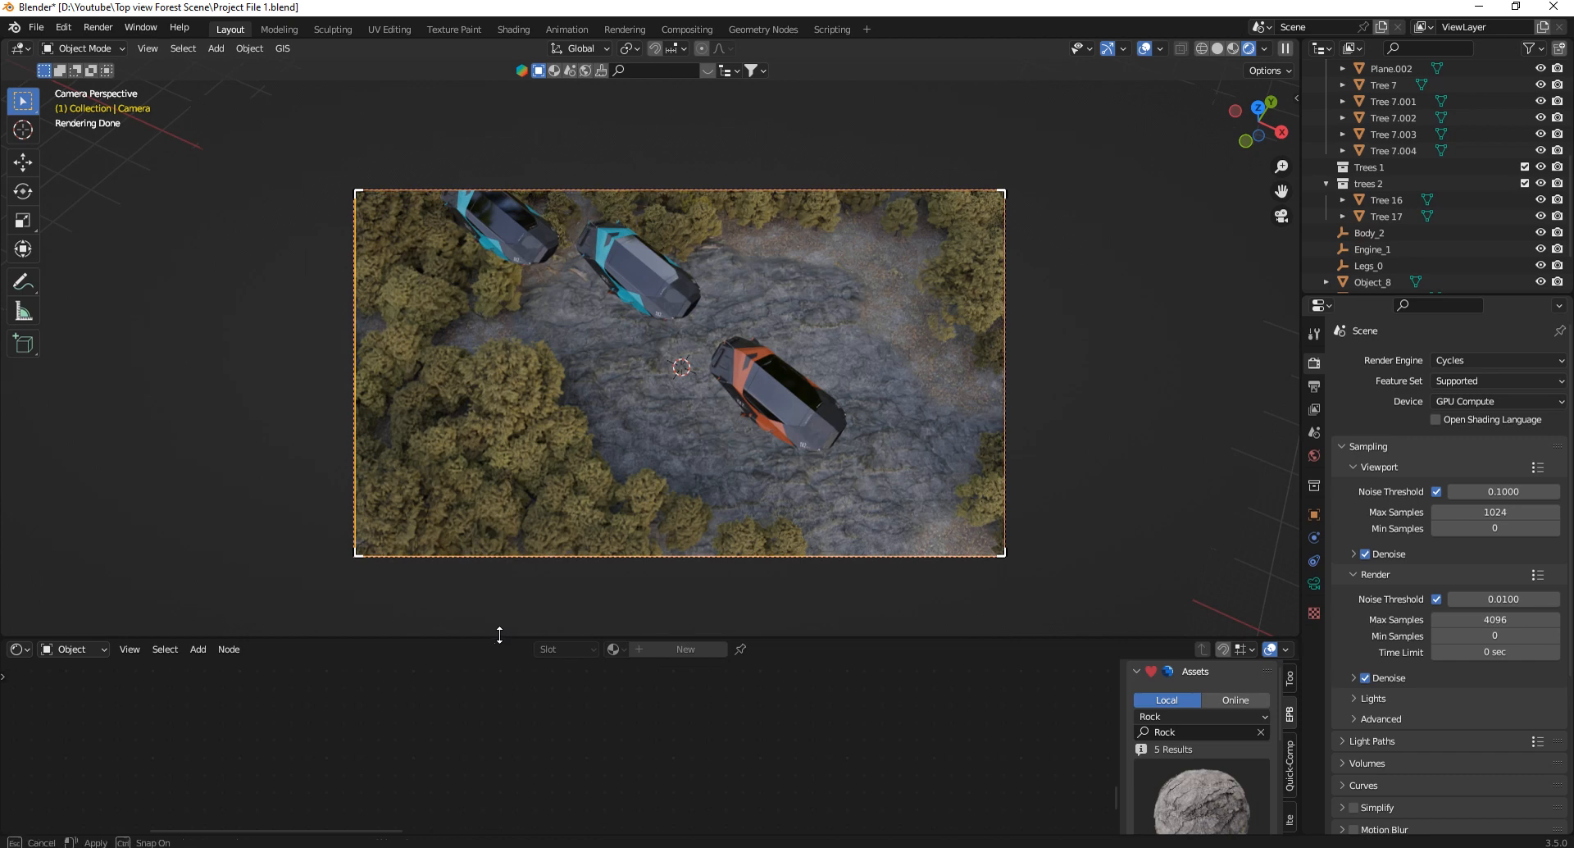
left_click_drag(509, 636, 493, 579)
Enable Scene World for the rendered viewport shading and switch the shader editor from Object to World.
left_click(1263, 48)
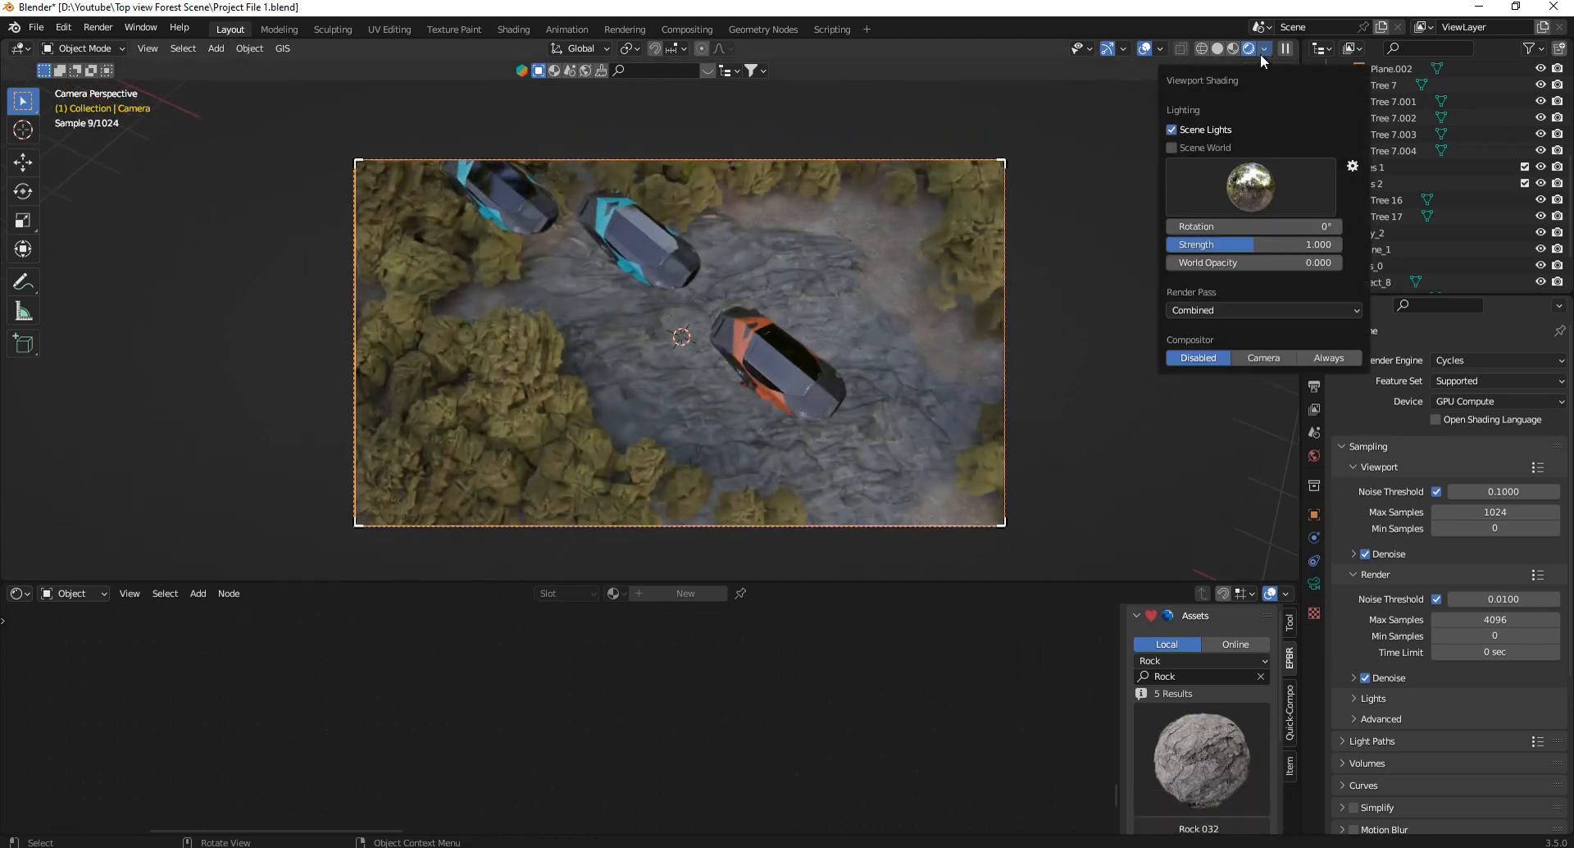
left_click(1185, 146)
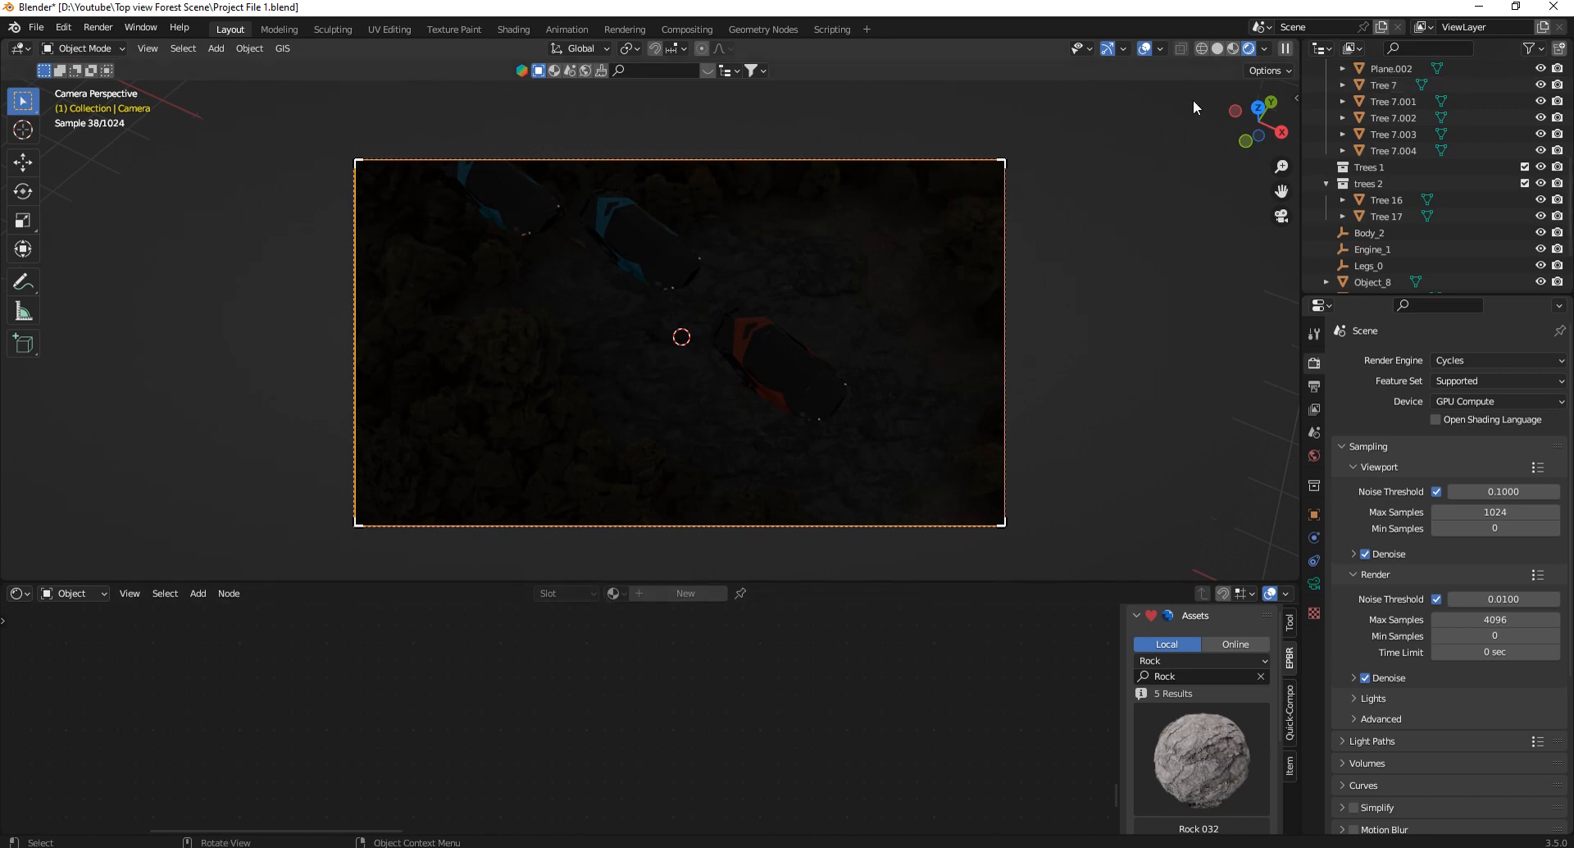
left_click(1265, 50)
left_click(18, 593)
left_click(74, 594)
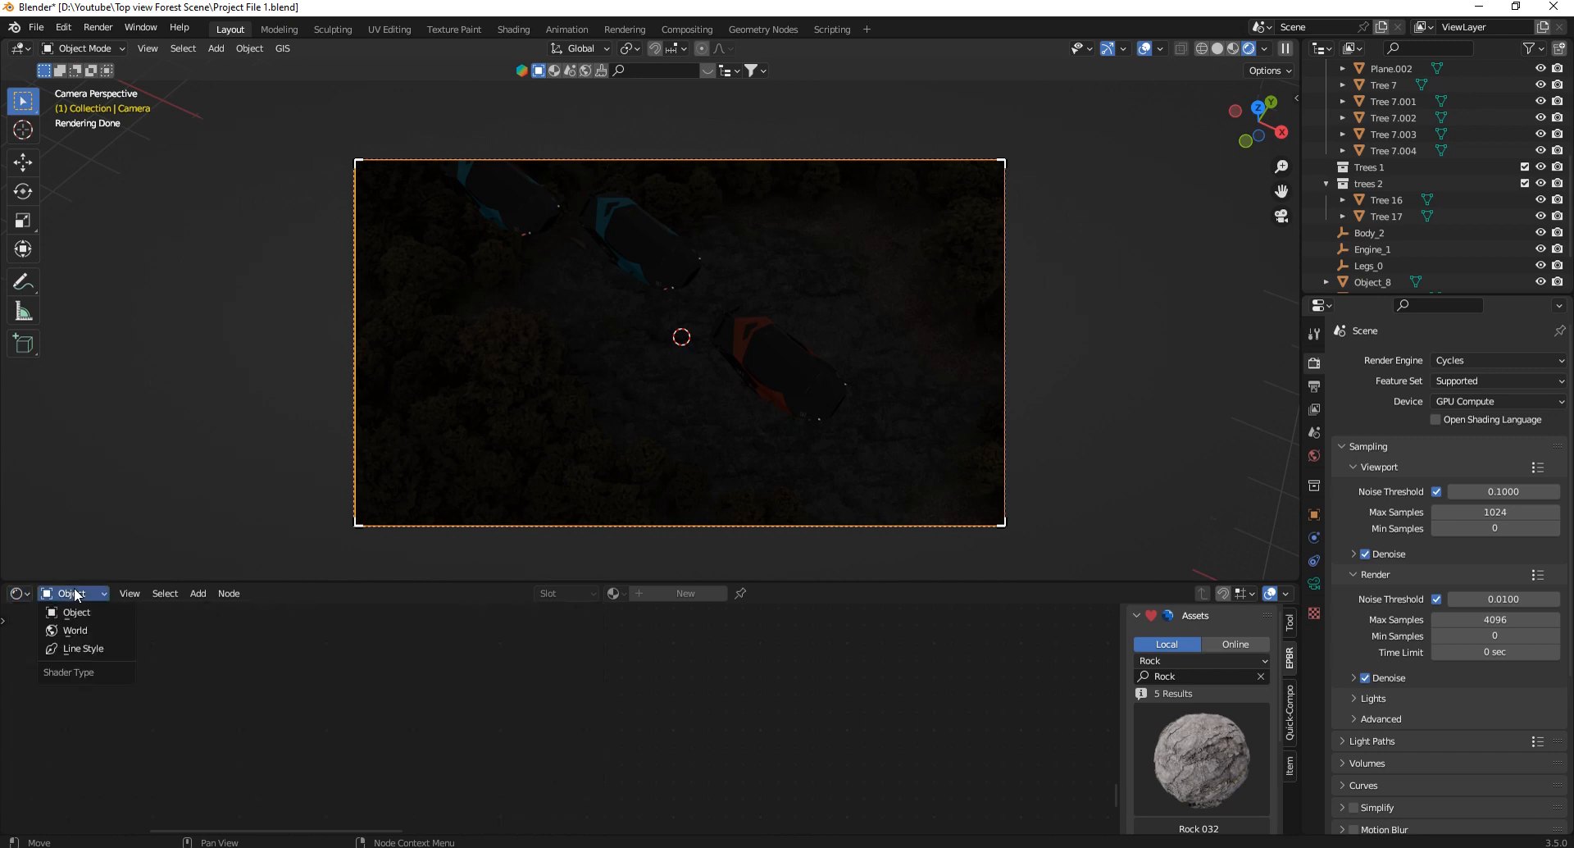
left_click(75, 630)
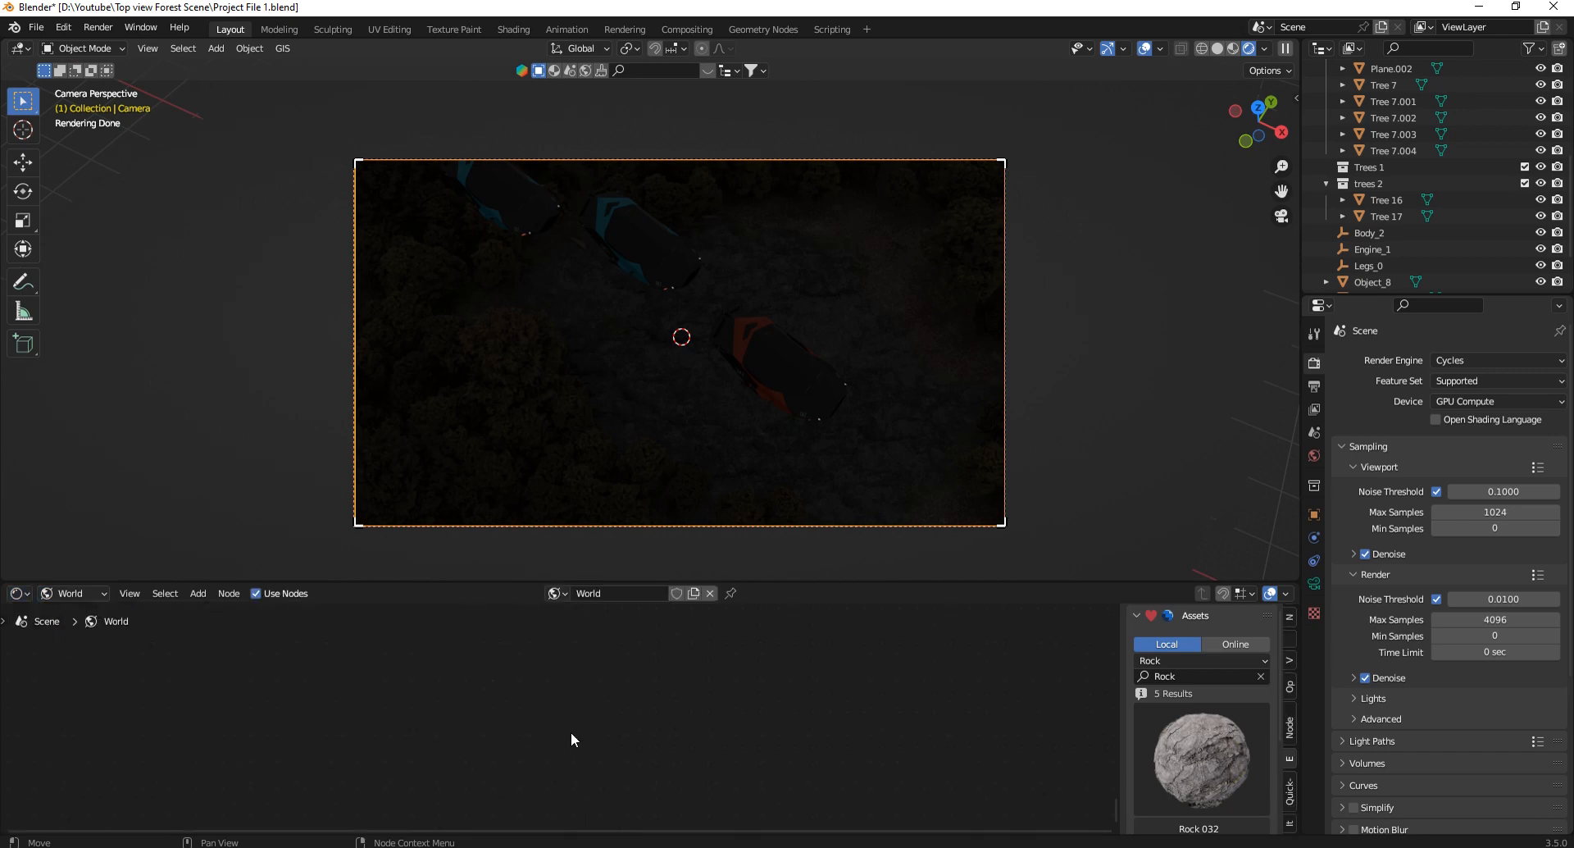
Add a Sky Texture node to the world nodes and connect its Color to the Background node's Color.
scroll(515, 622, "up", 8)
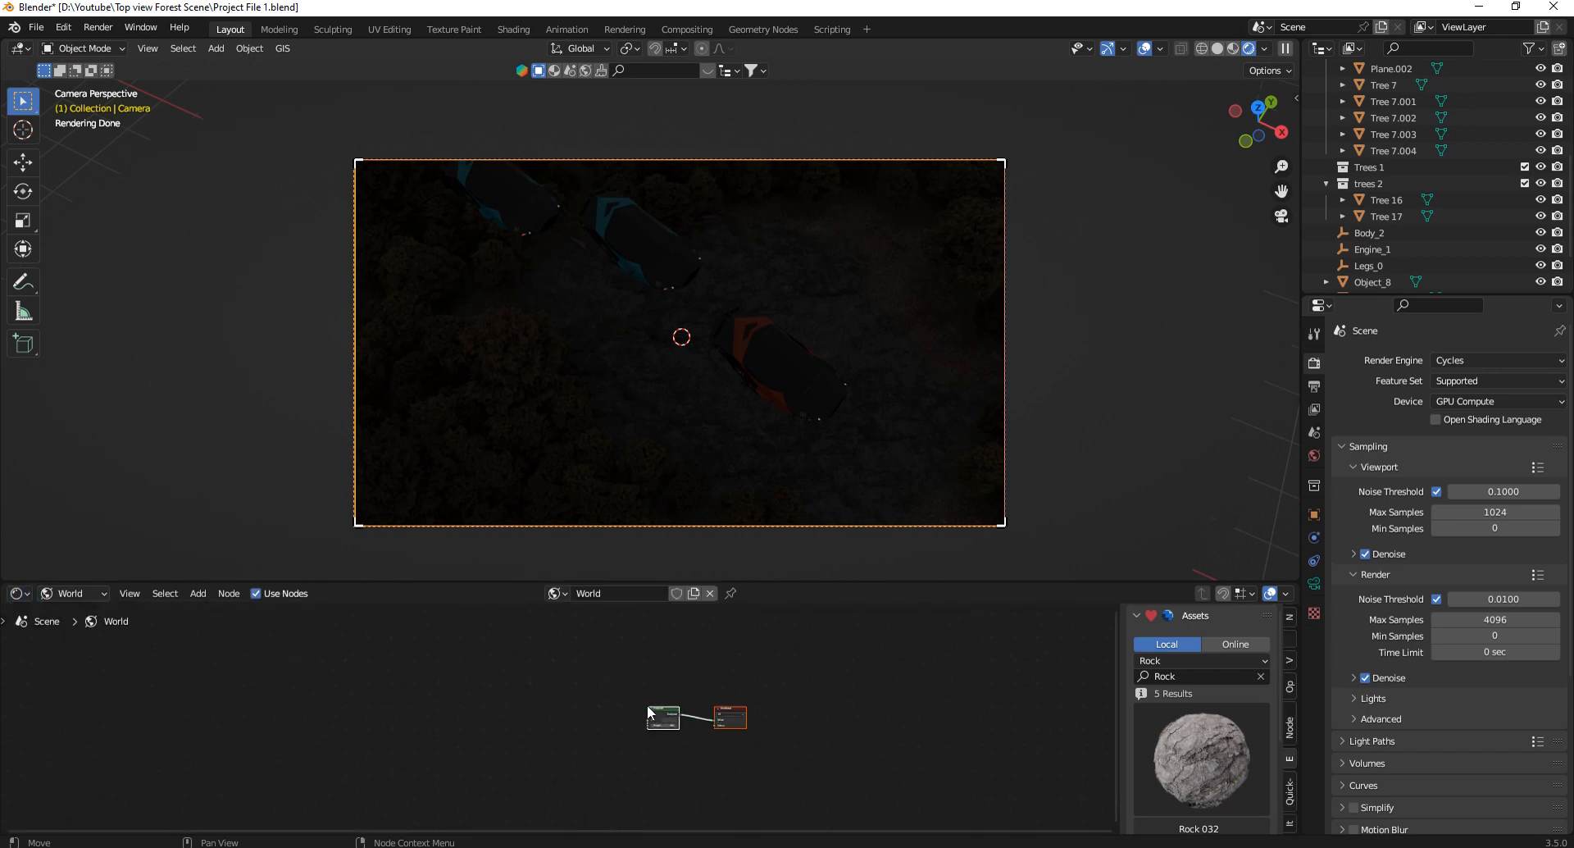
scroll(926, 754, "down", 3)
scroll(839, 737, "up", 2)
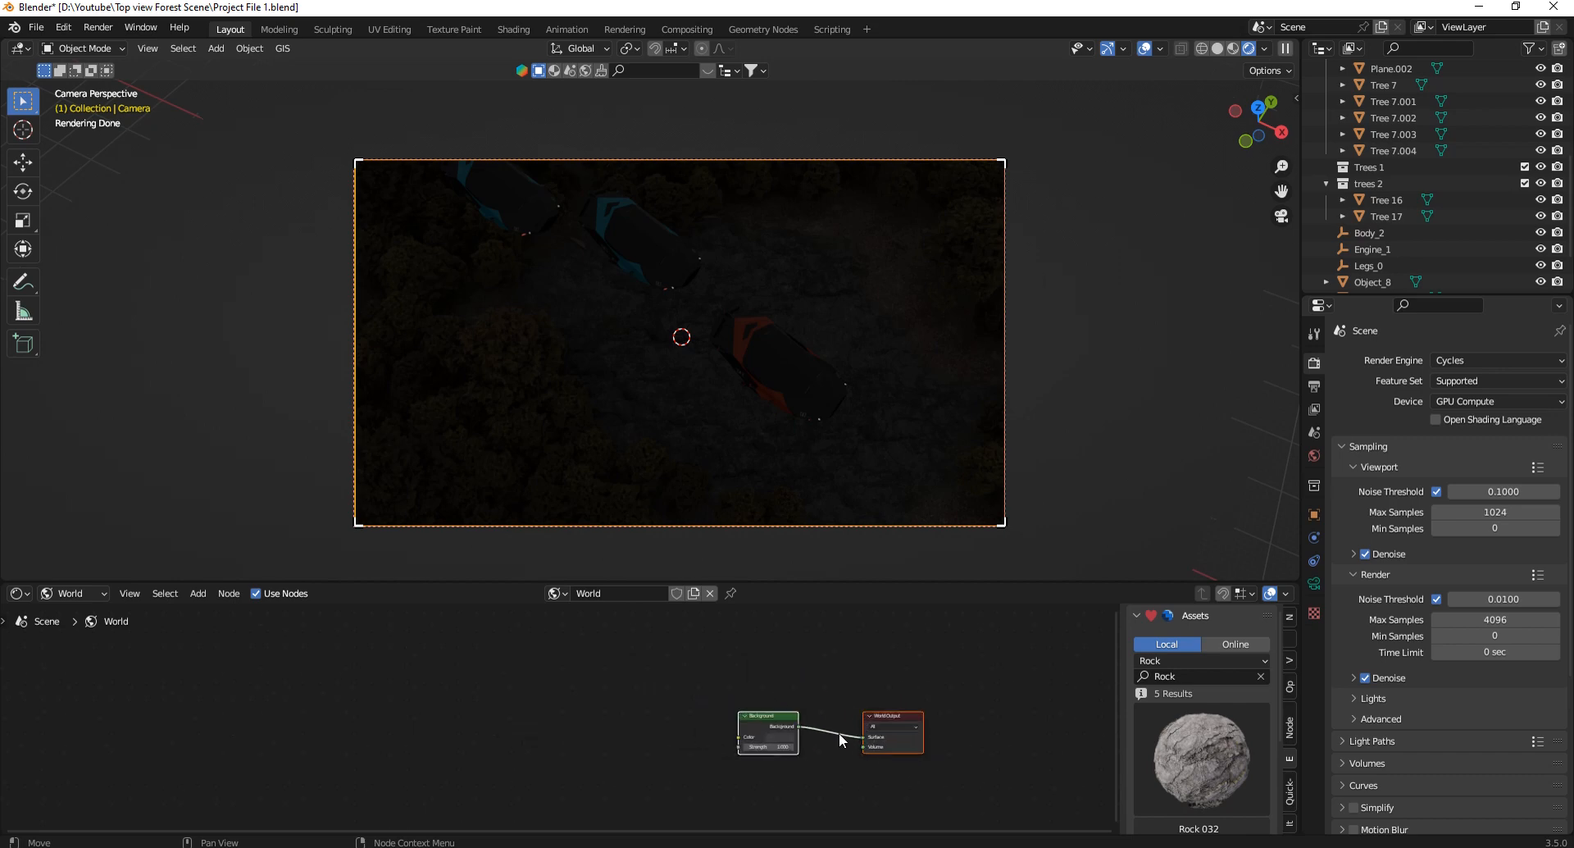
key("shift+a")
left_click(493, 649)
type("sky")
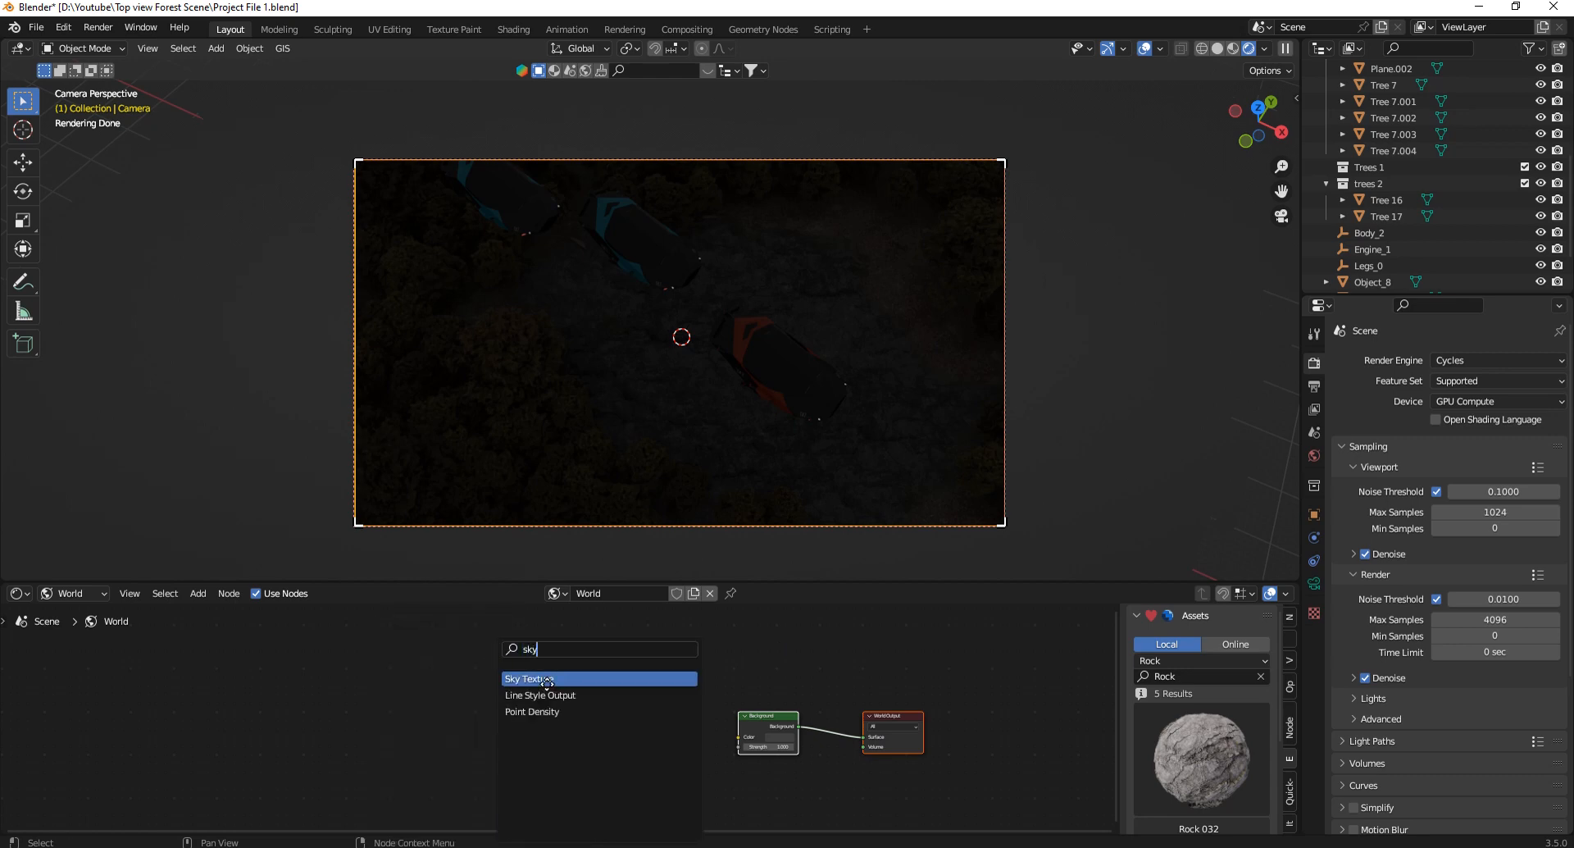
left_click(545, 678)
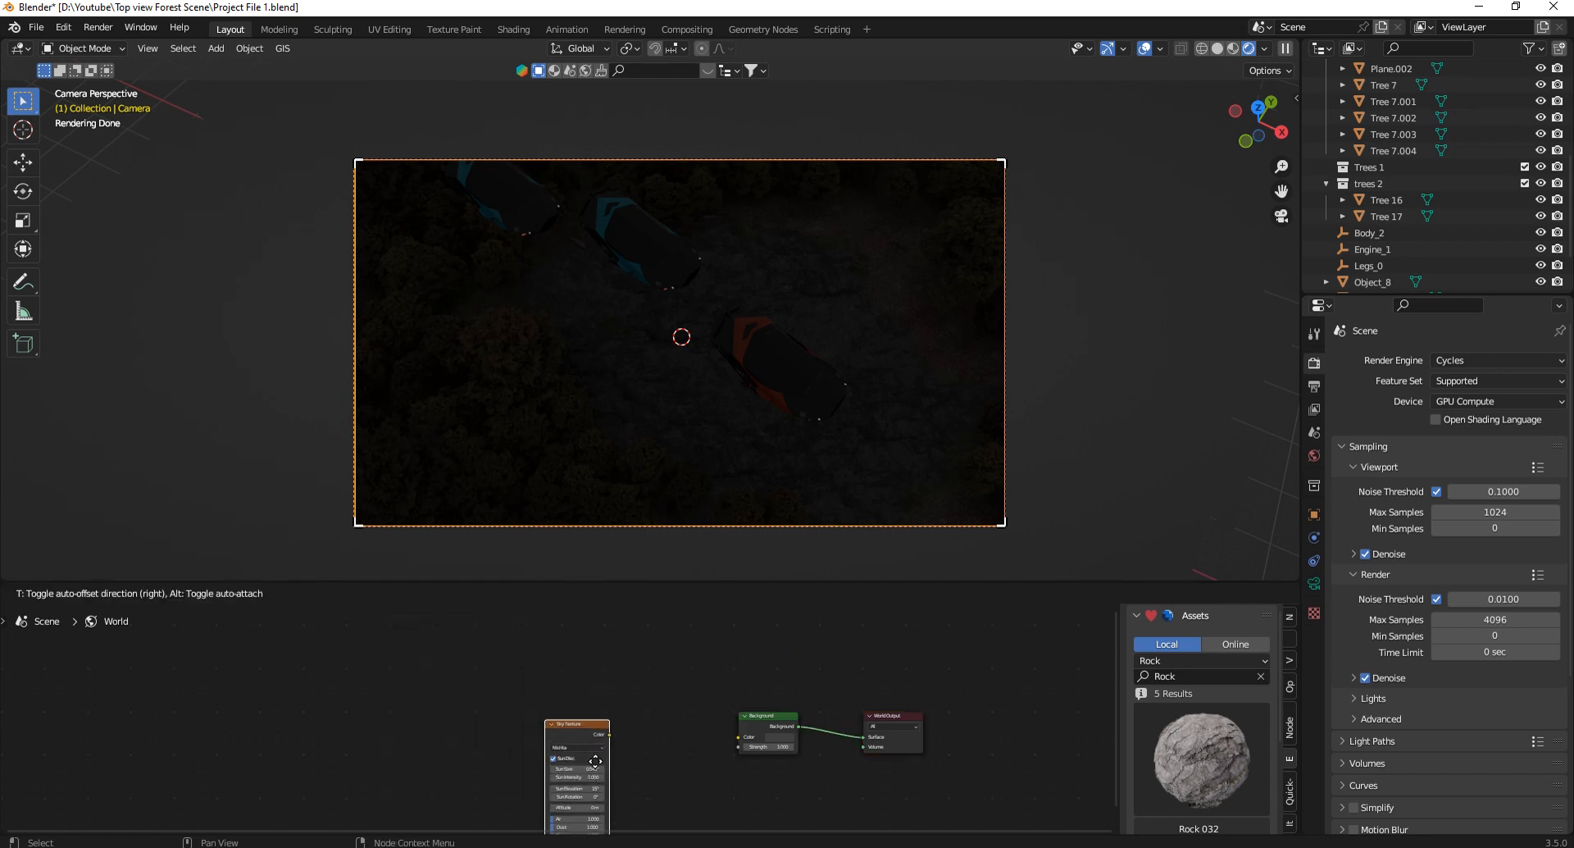
left_click(705, 744)
scroll(705, 745, "up", 2)
scroll(643, 701, "up", 2)
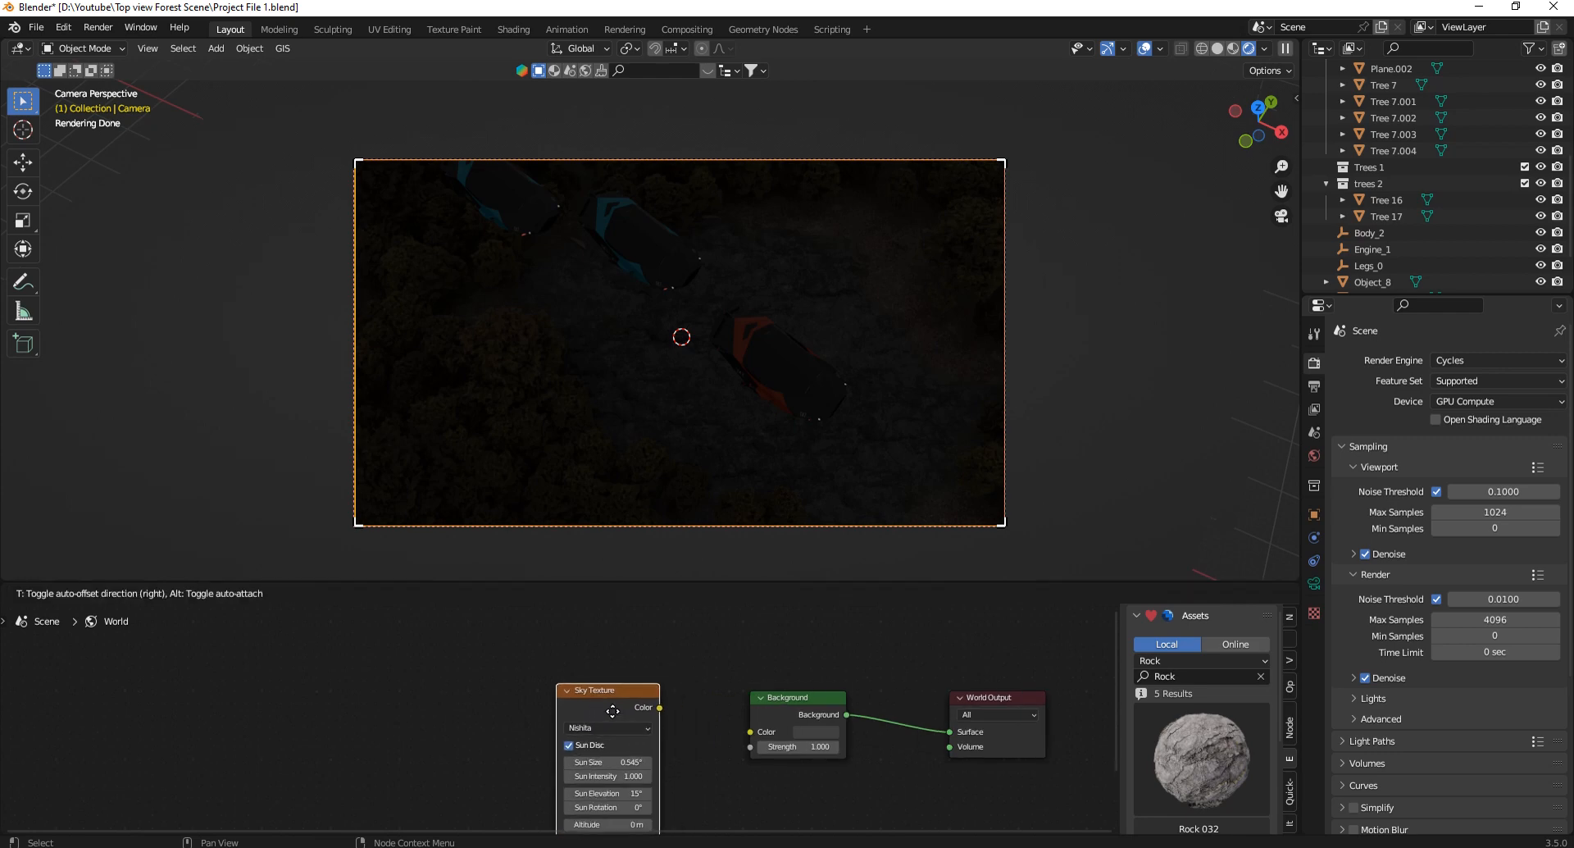
left_click_drag(645, 704, 777, 740)
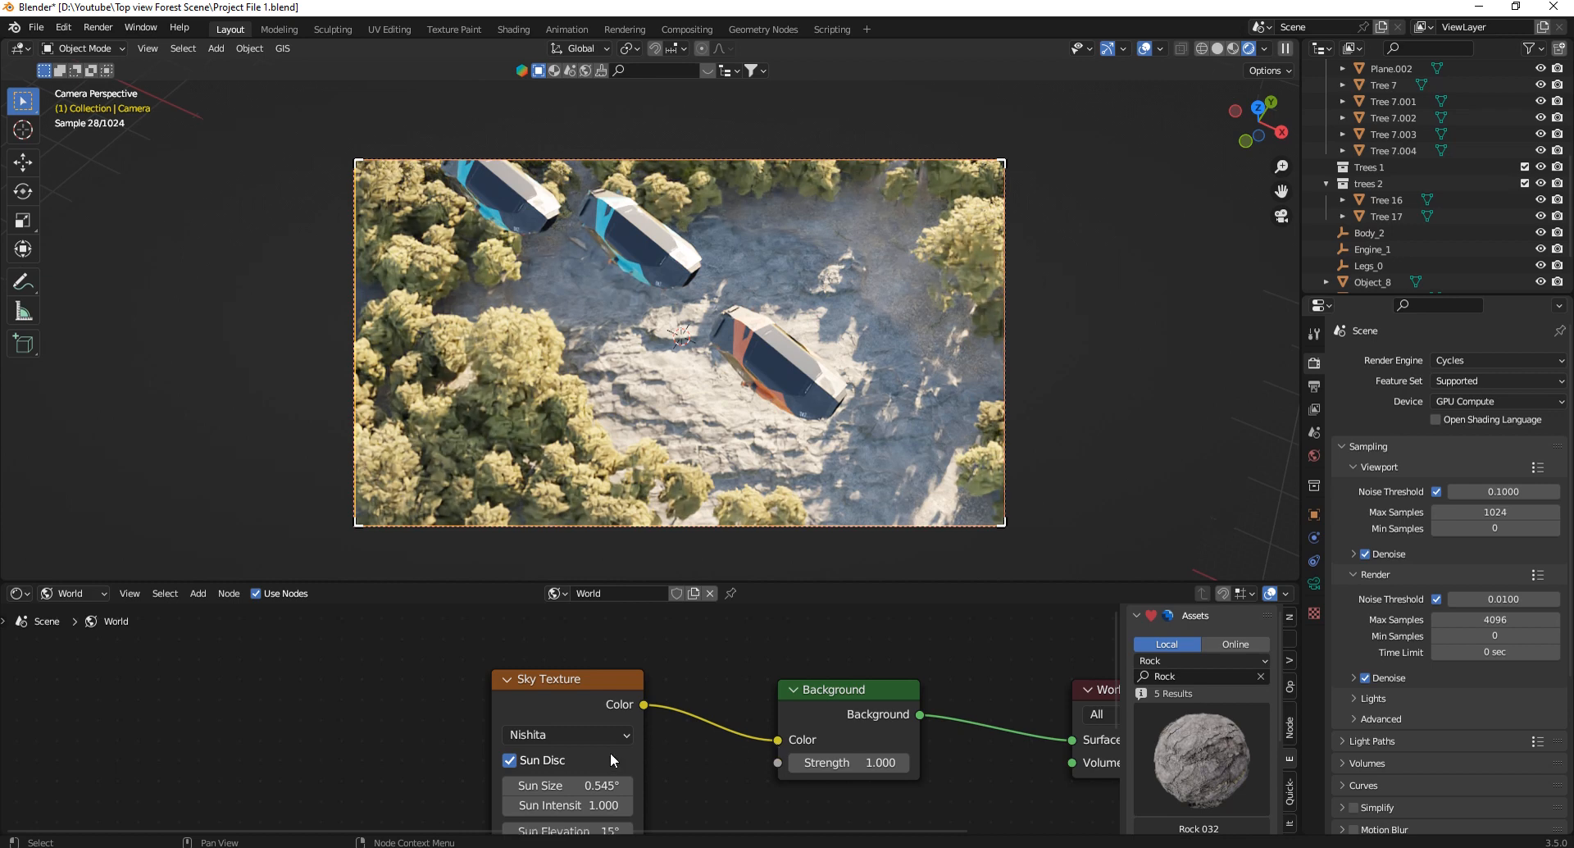
Set the Sky Texture's Sun Intensity to 0.5 and its Sun Rotation to about 28.7°.
scroll(610, 721, "down", 4)
scroll(580, 769, "up", 5)
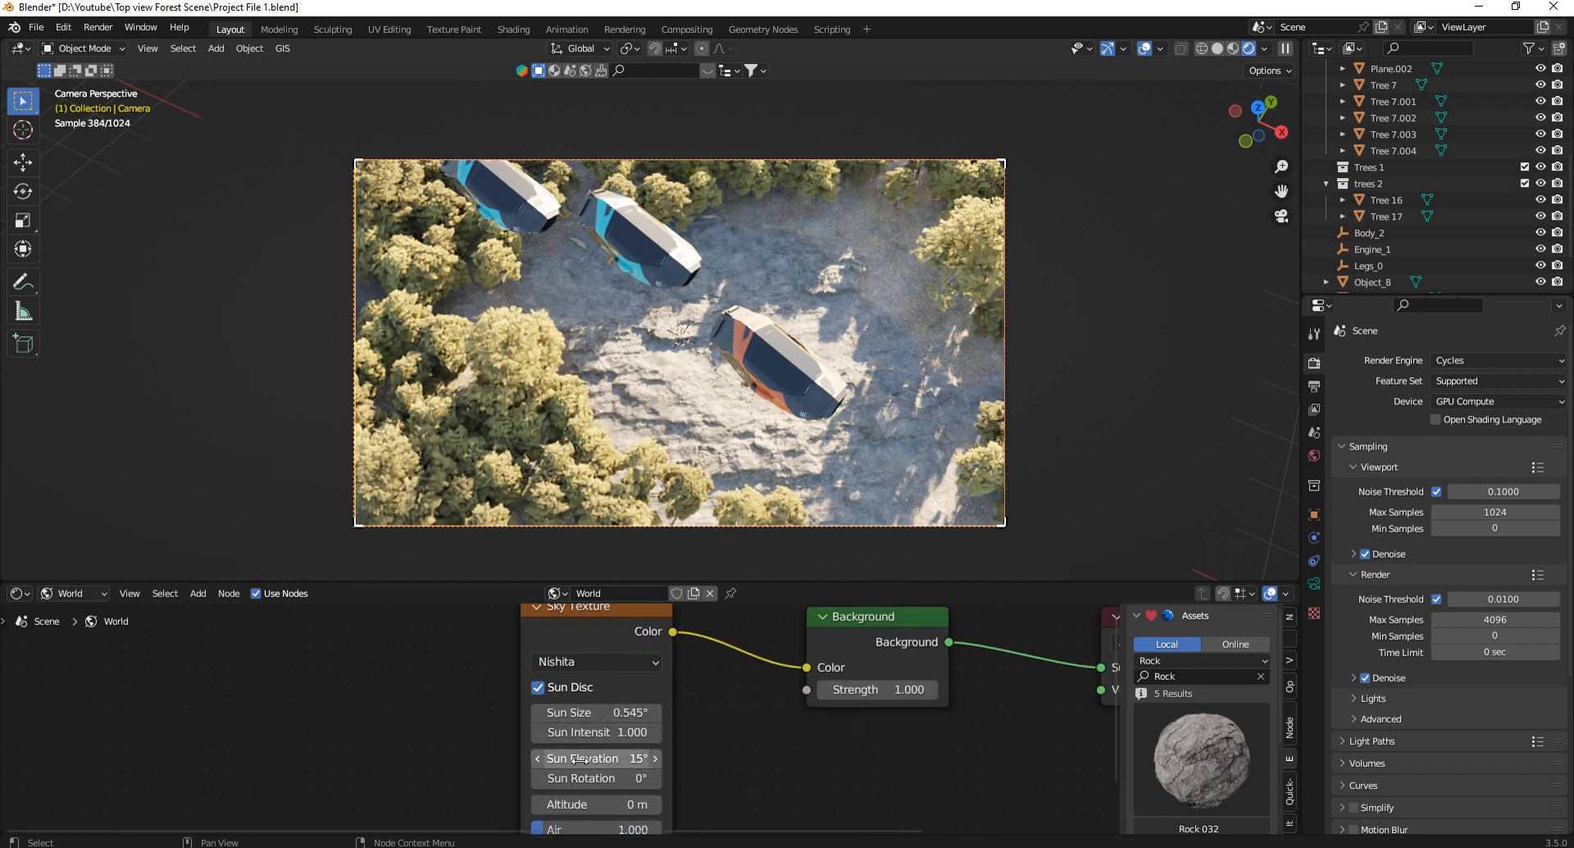
scroll(597, 782, "up", 1)
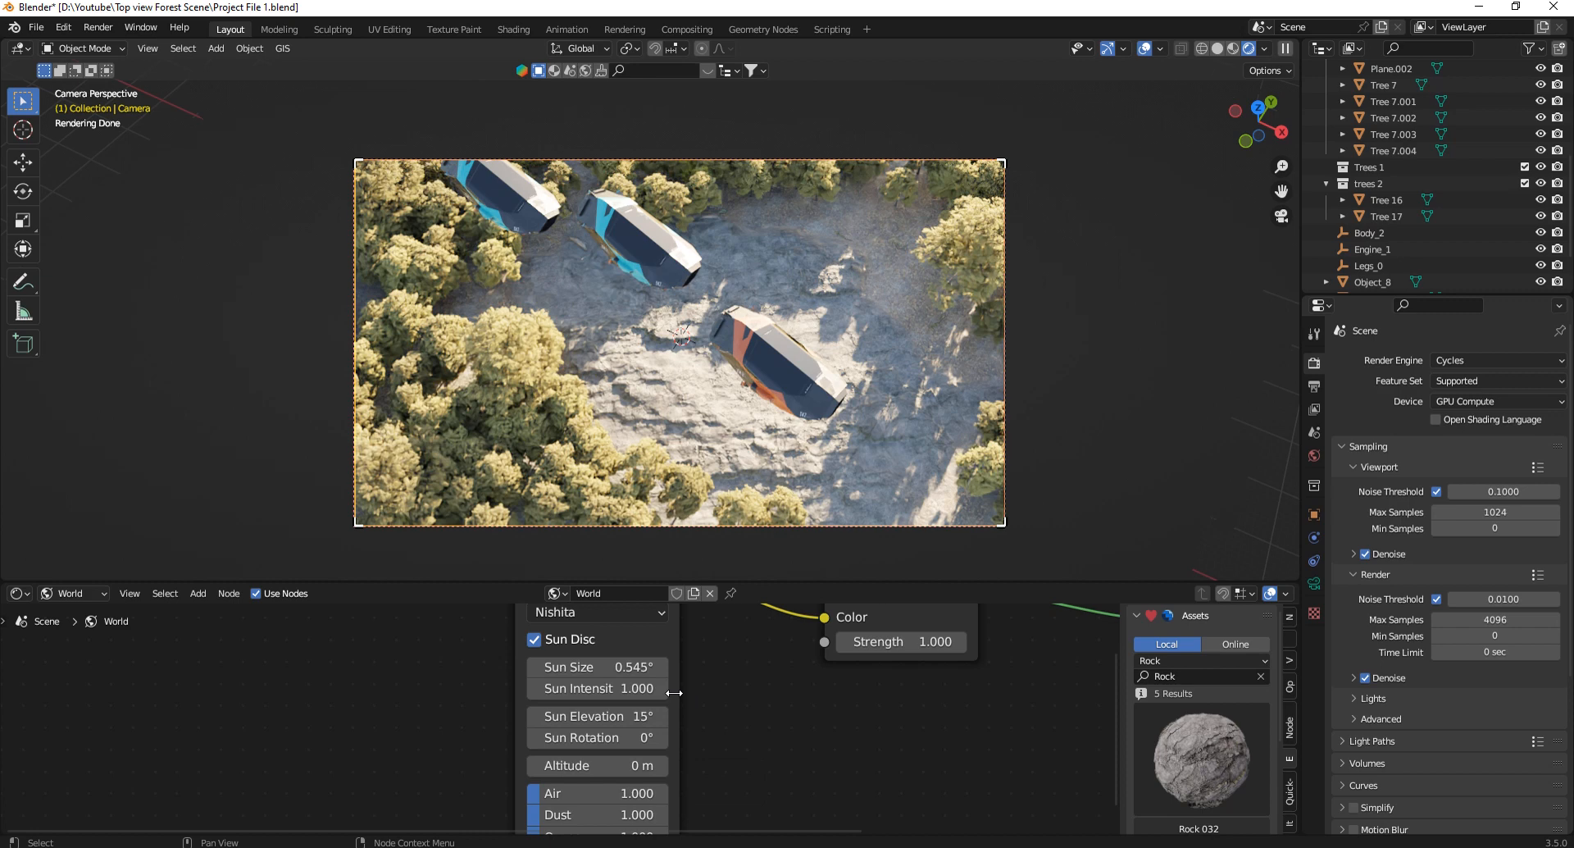
left_click(631, 685)
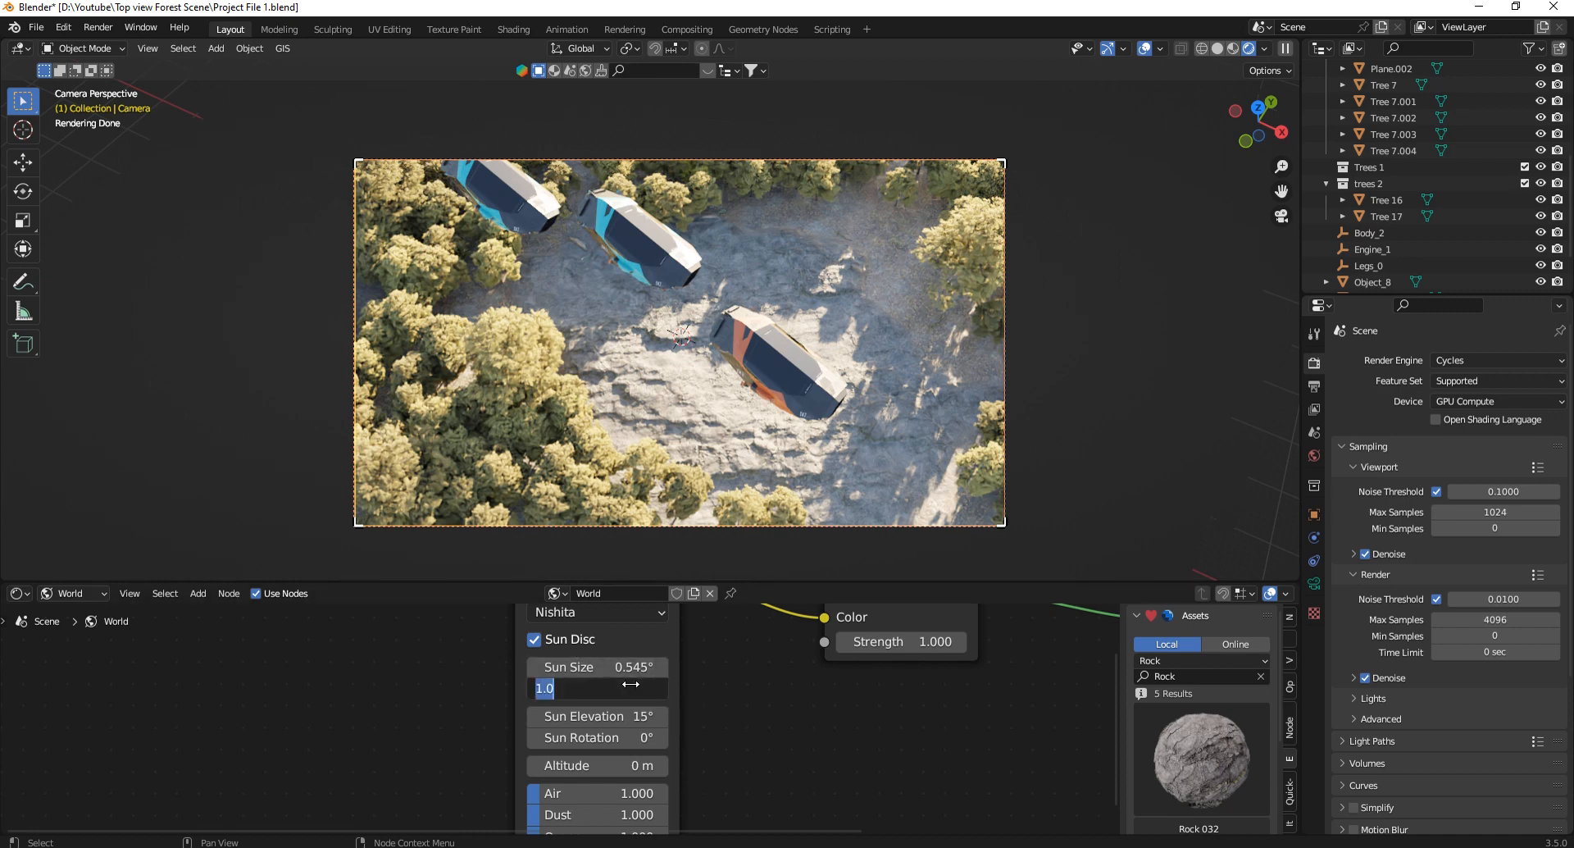
type("0.5")
key("Return")
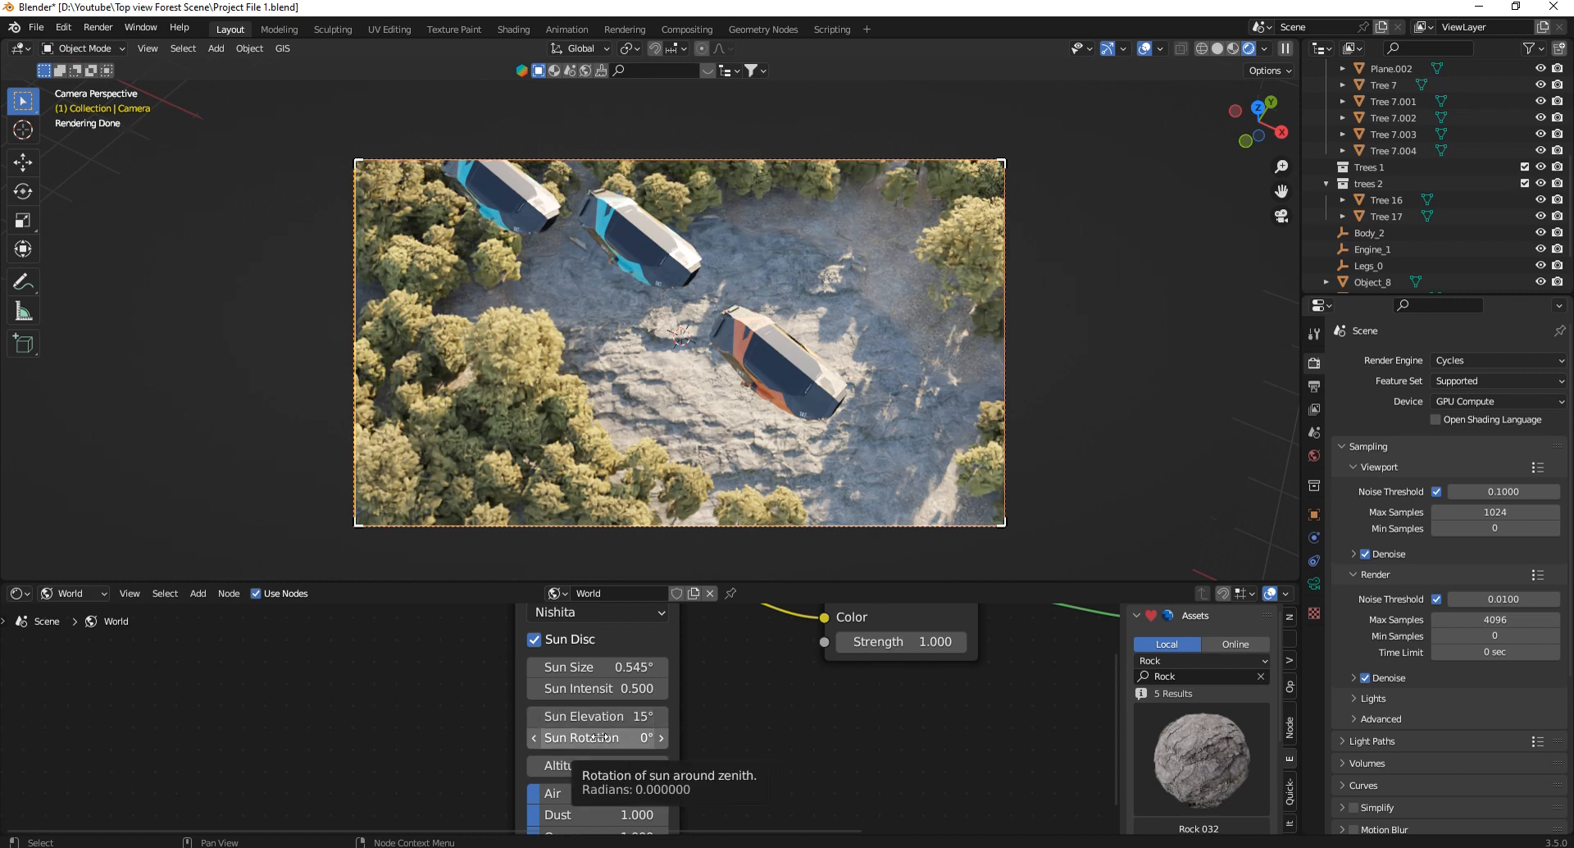
mouse_move(599, 737)
left_mouse_down()
mouse_move(635, 737)
mouse_move(601, 726)
left_mouse_up()
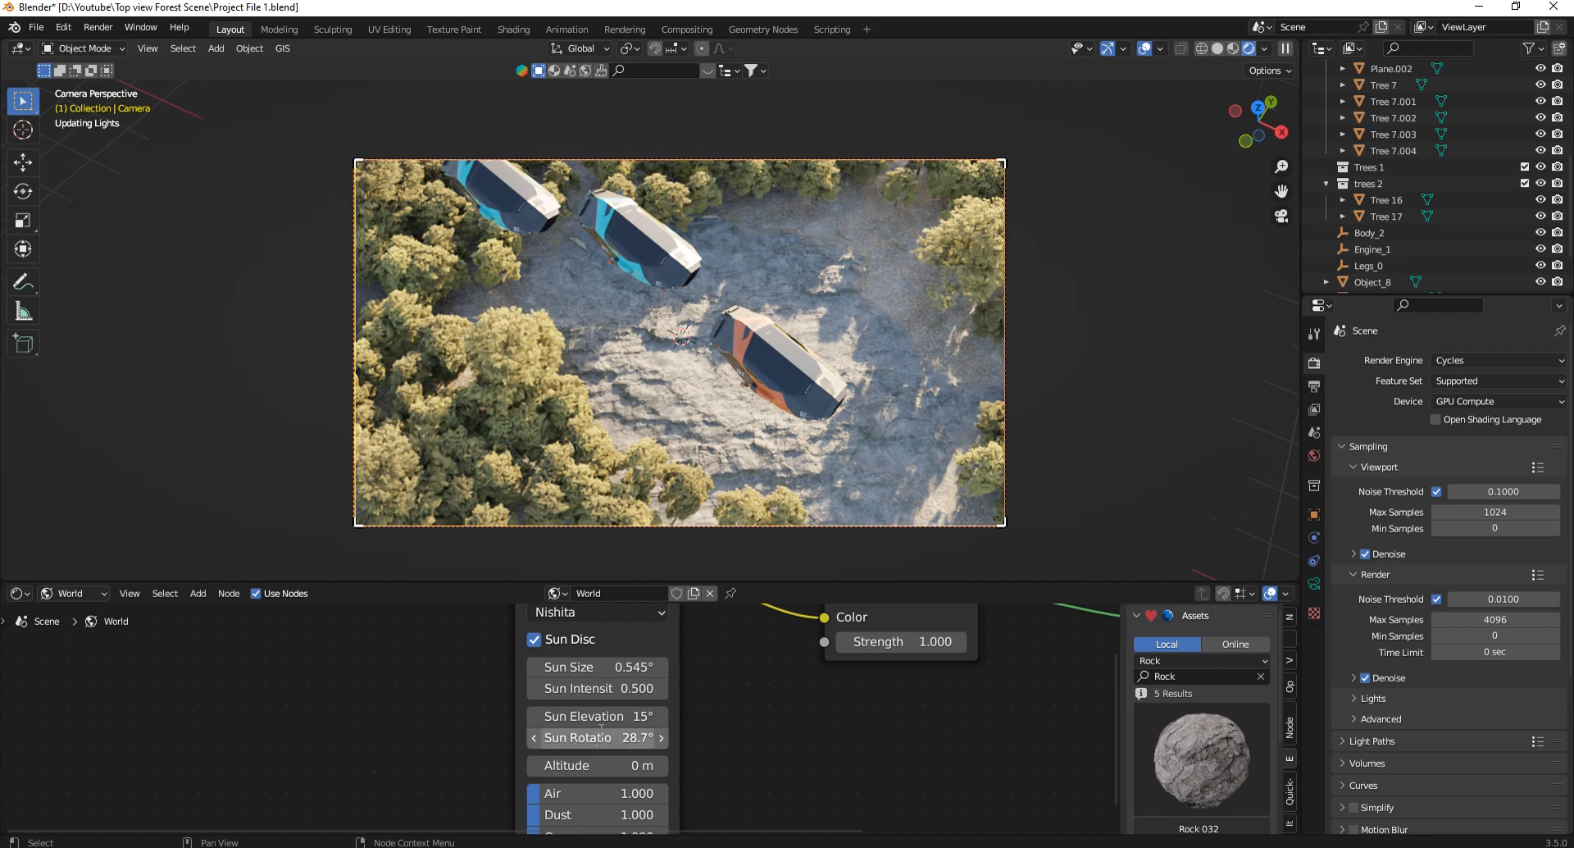
Set the world Background node's Strength to 0.2.
scroll(574, 775, "down", 2)
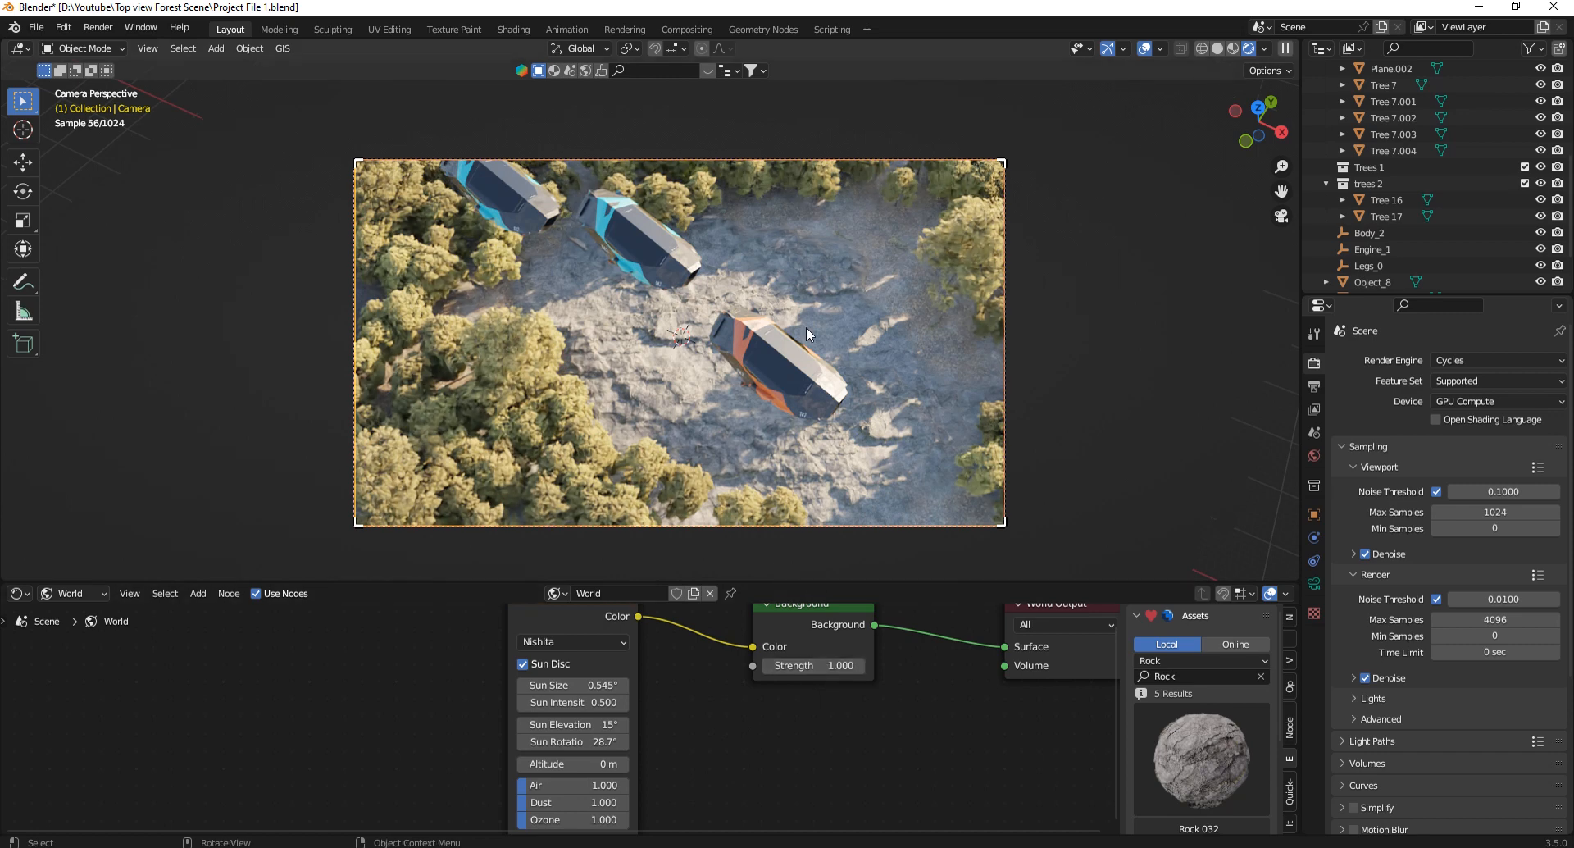
left_click(844, 664)
type(".2")
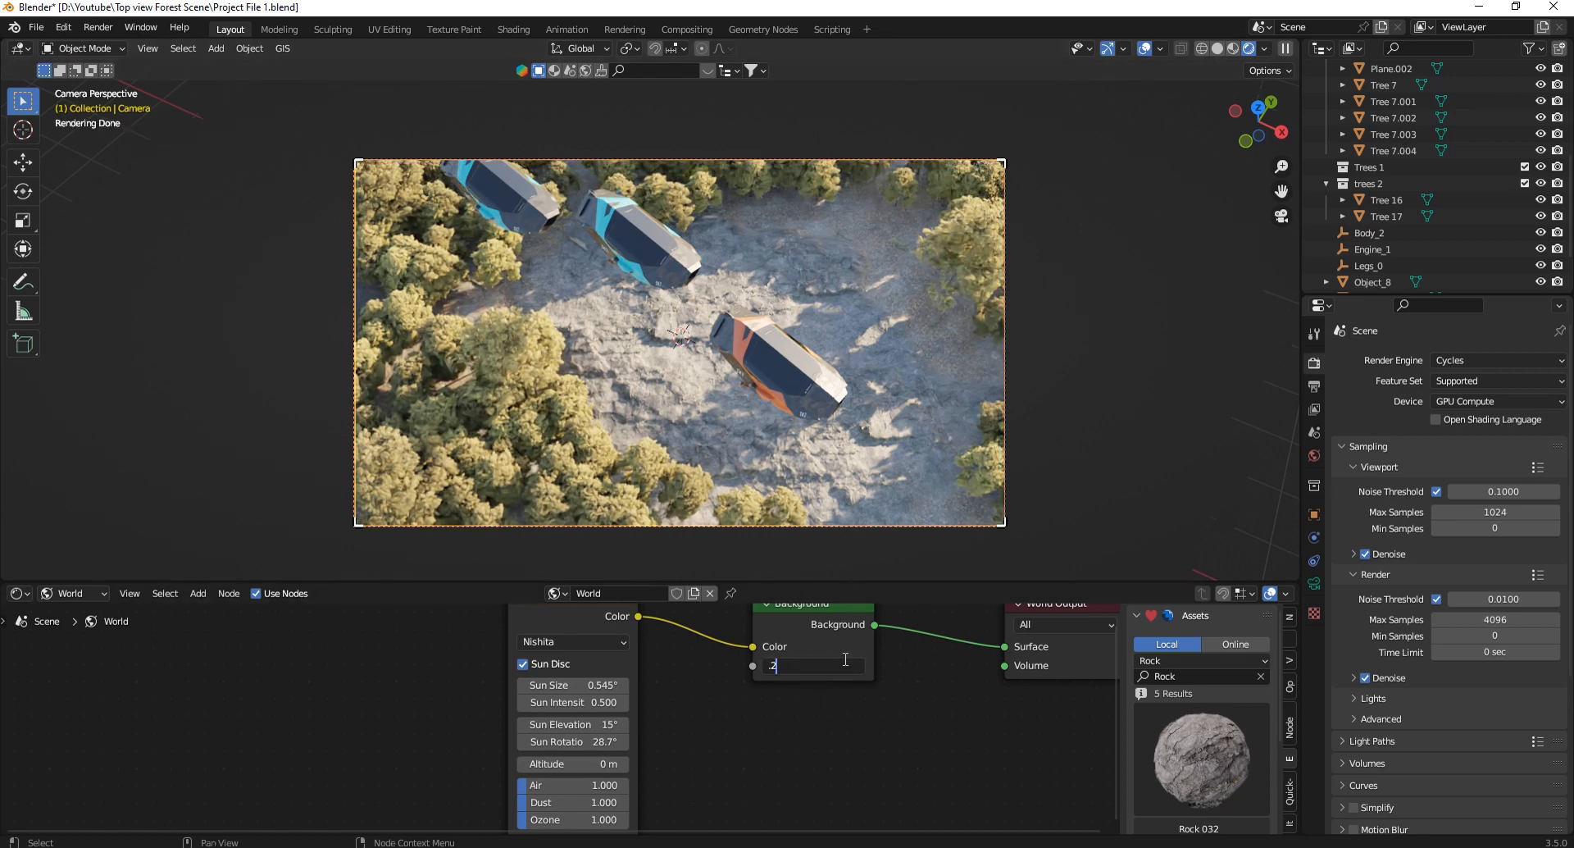
key("Return")
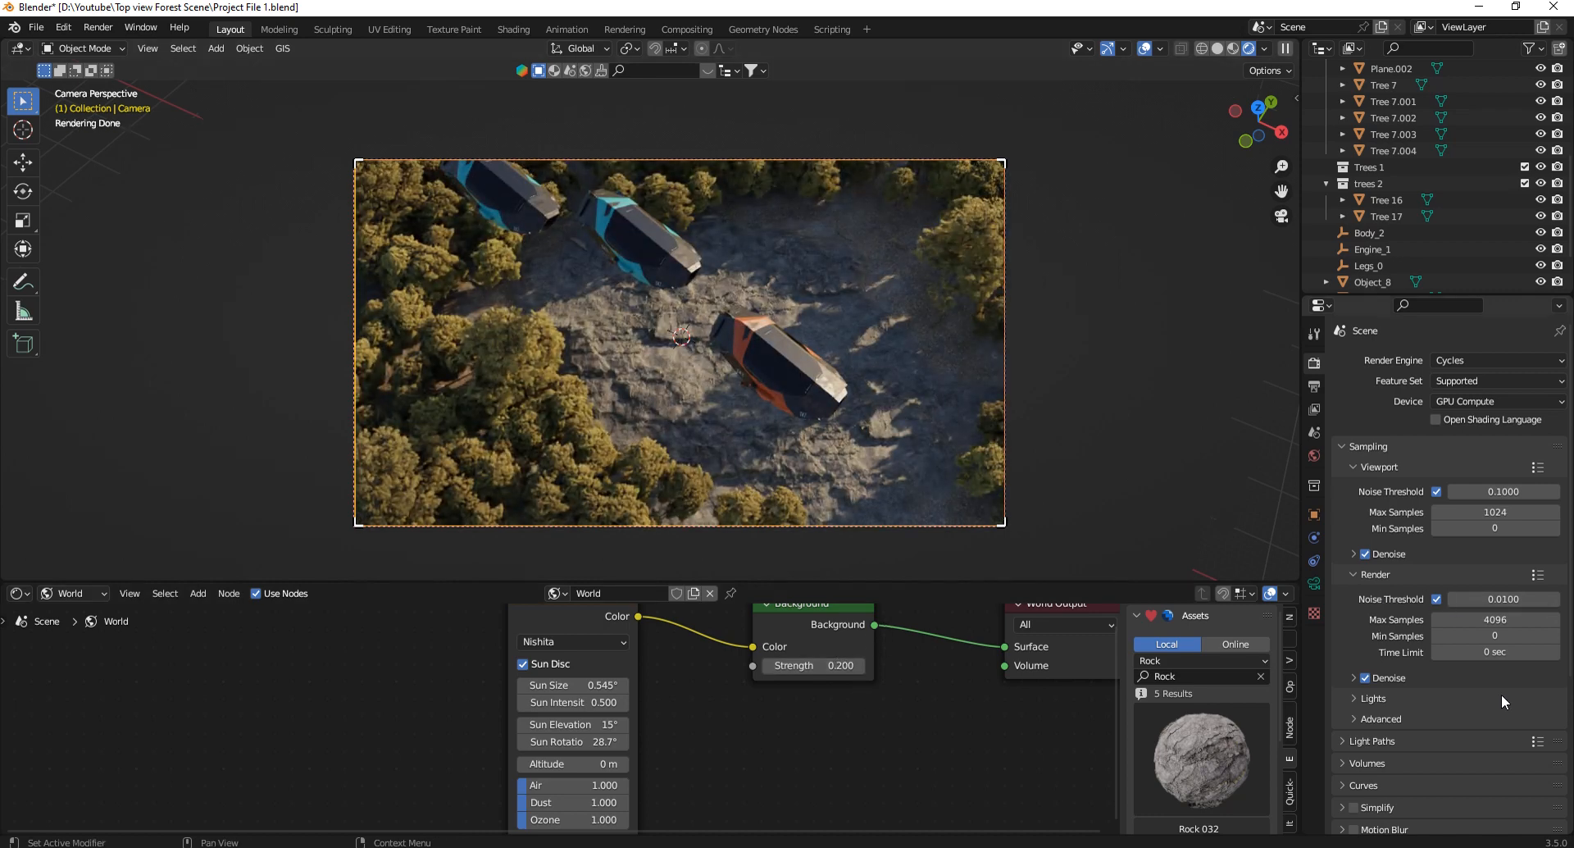
Set the Color Management Look to Medium High Contrast.
scroll(1435, 668, "down", 6)
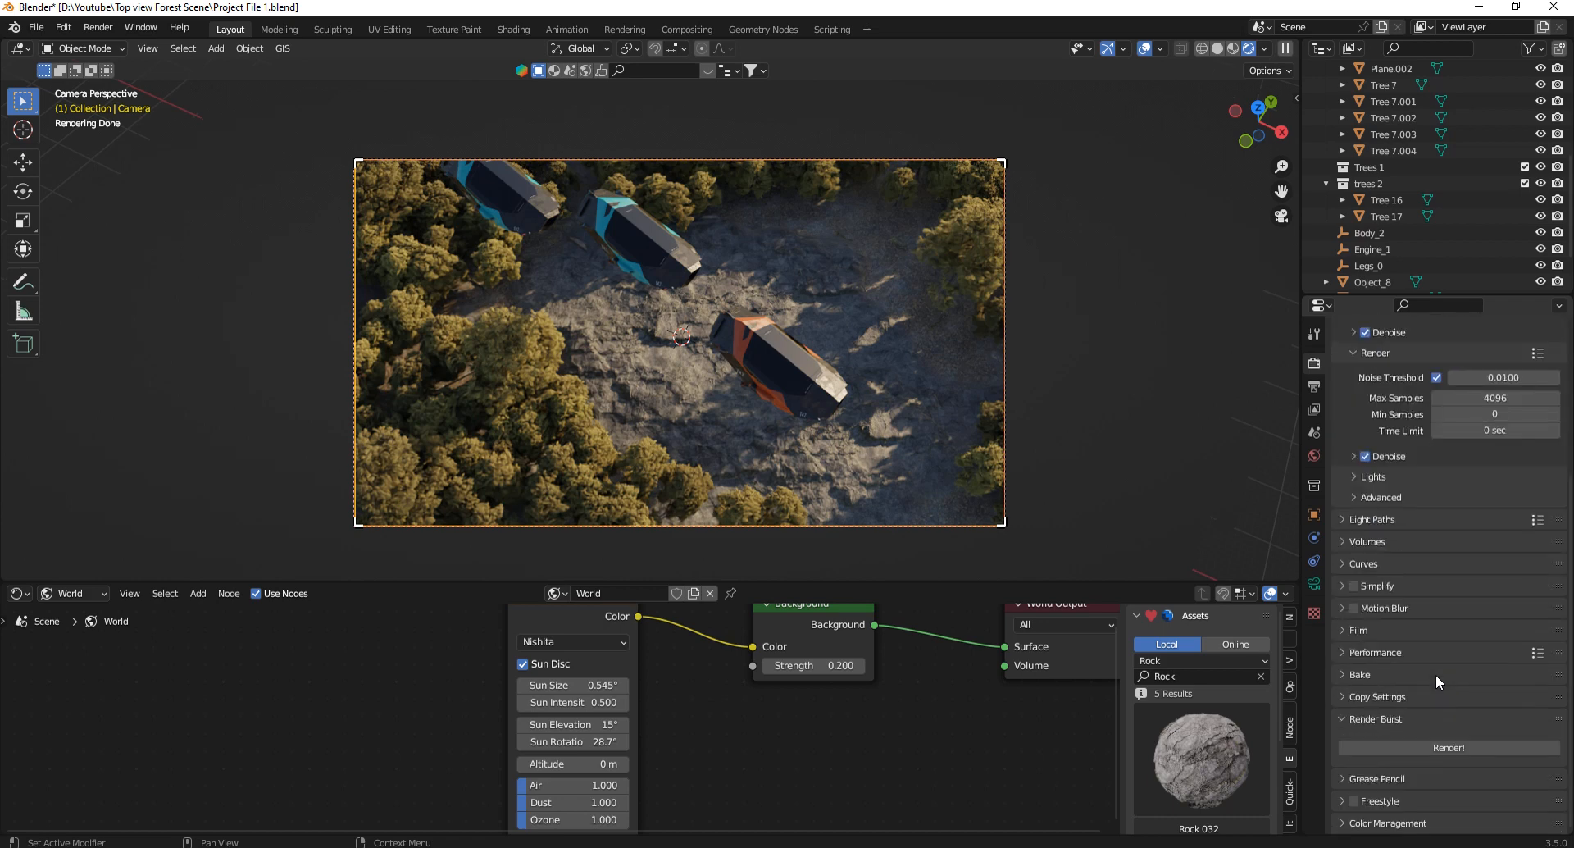
scroll(1394, 780, "down", 4)
left_click(1493, 736)
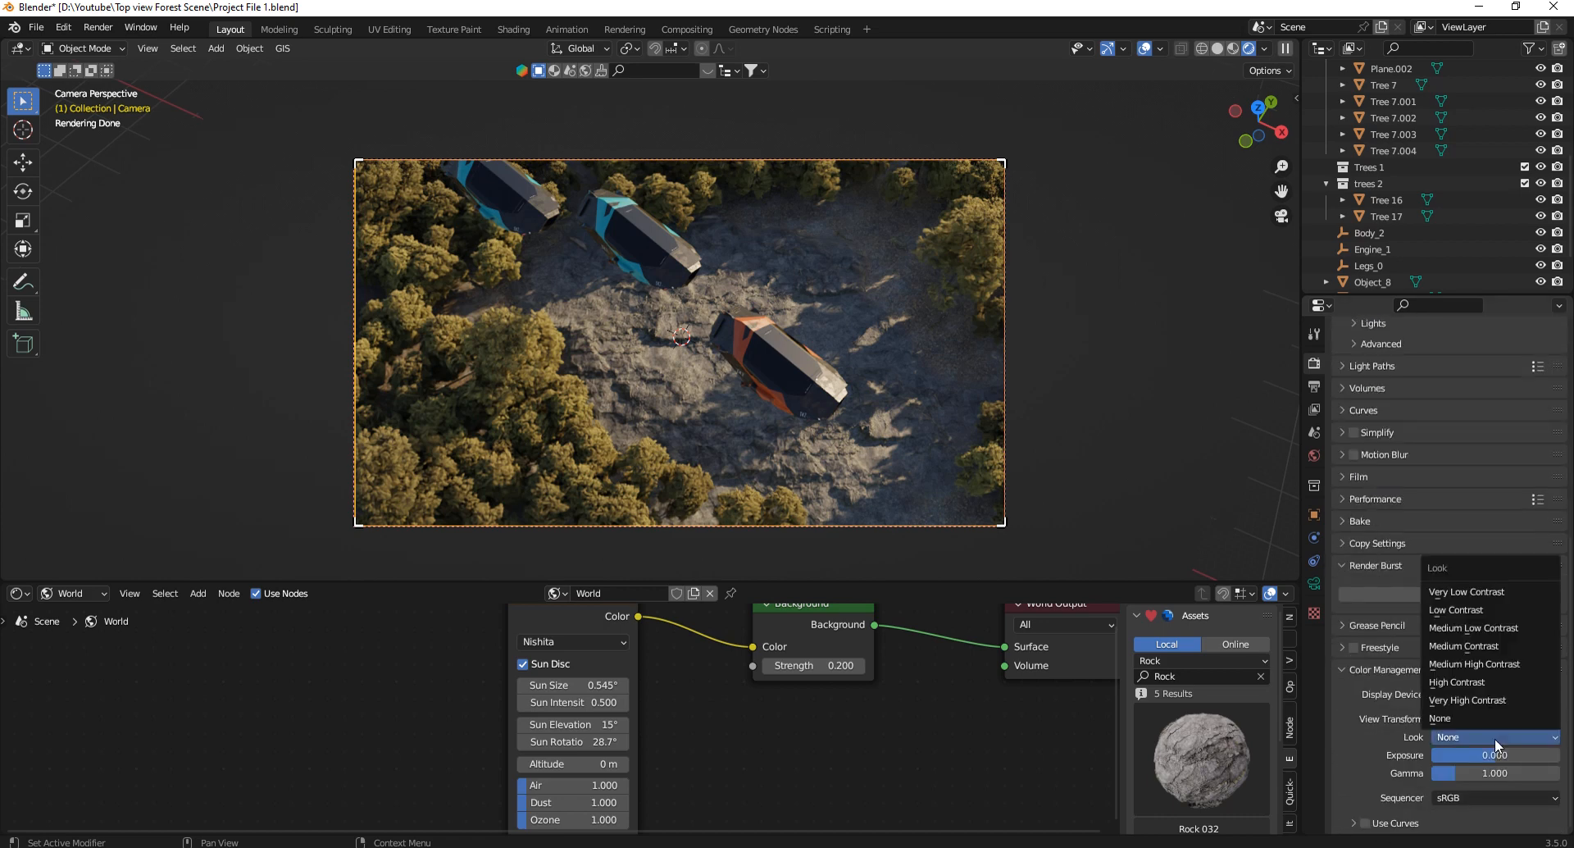
left_click(1483, 663)
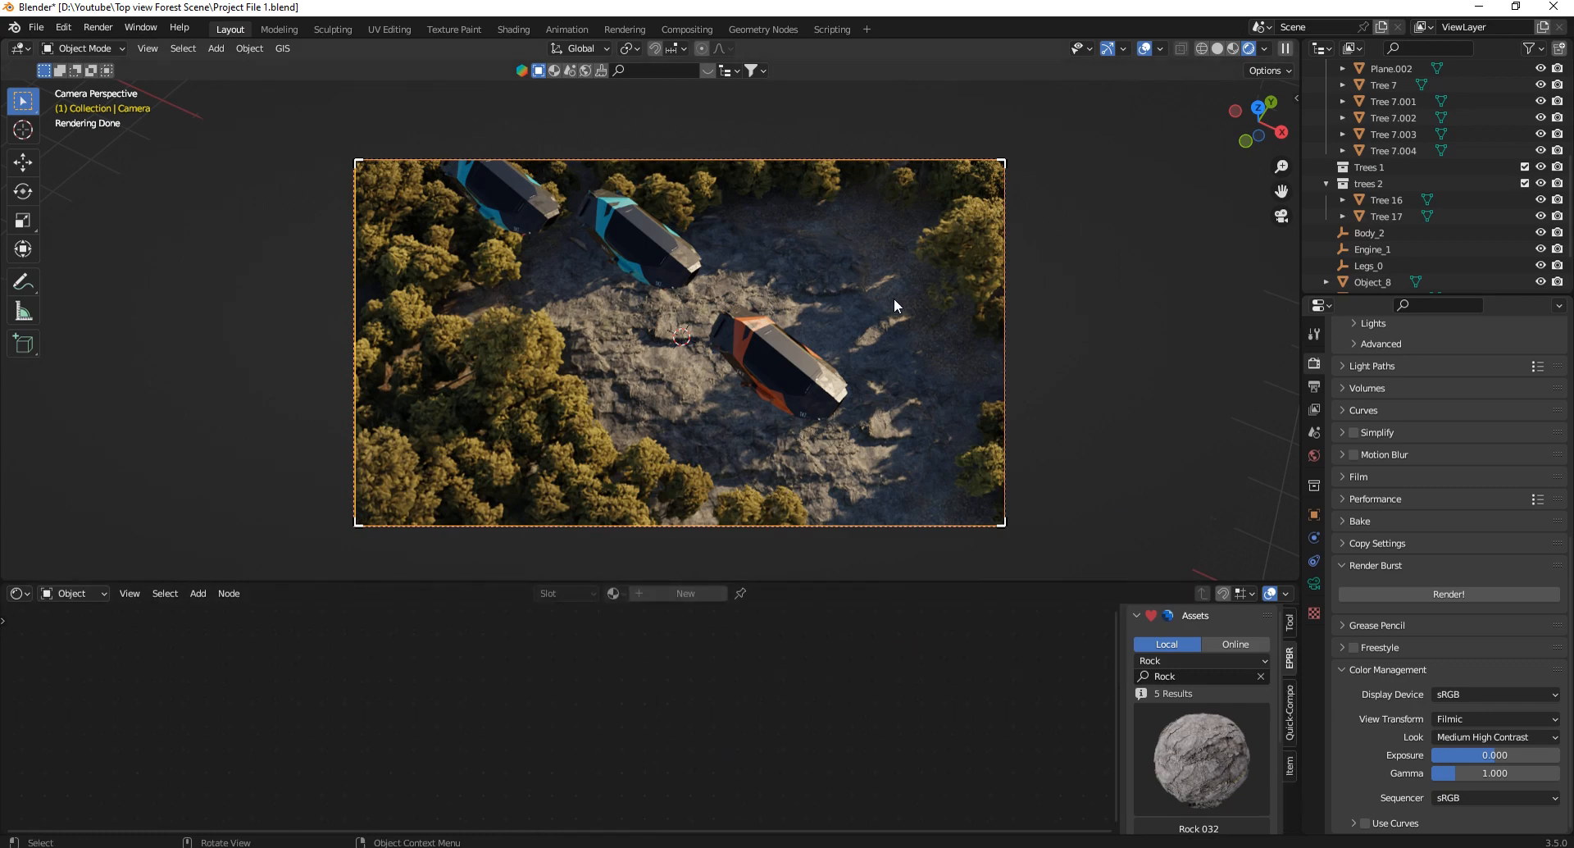
Insert a Hue Saturation Value node between the Ground023 texture's Color and the Principled BSDF's Base Color in the ground plane's material.
left_click(894, 298)
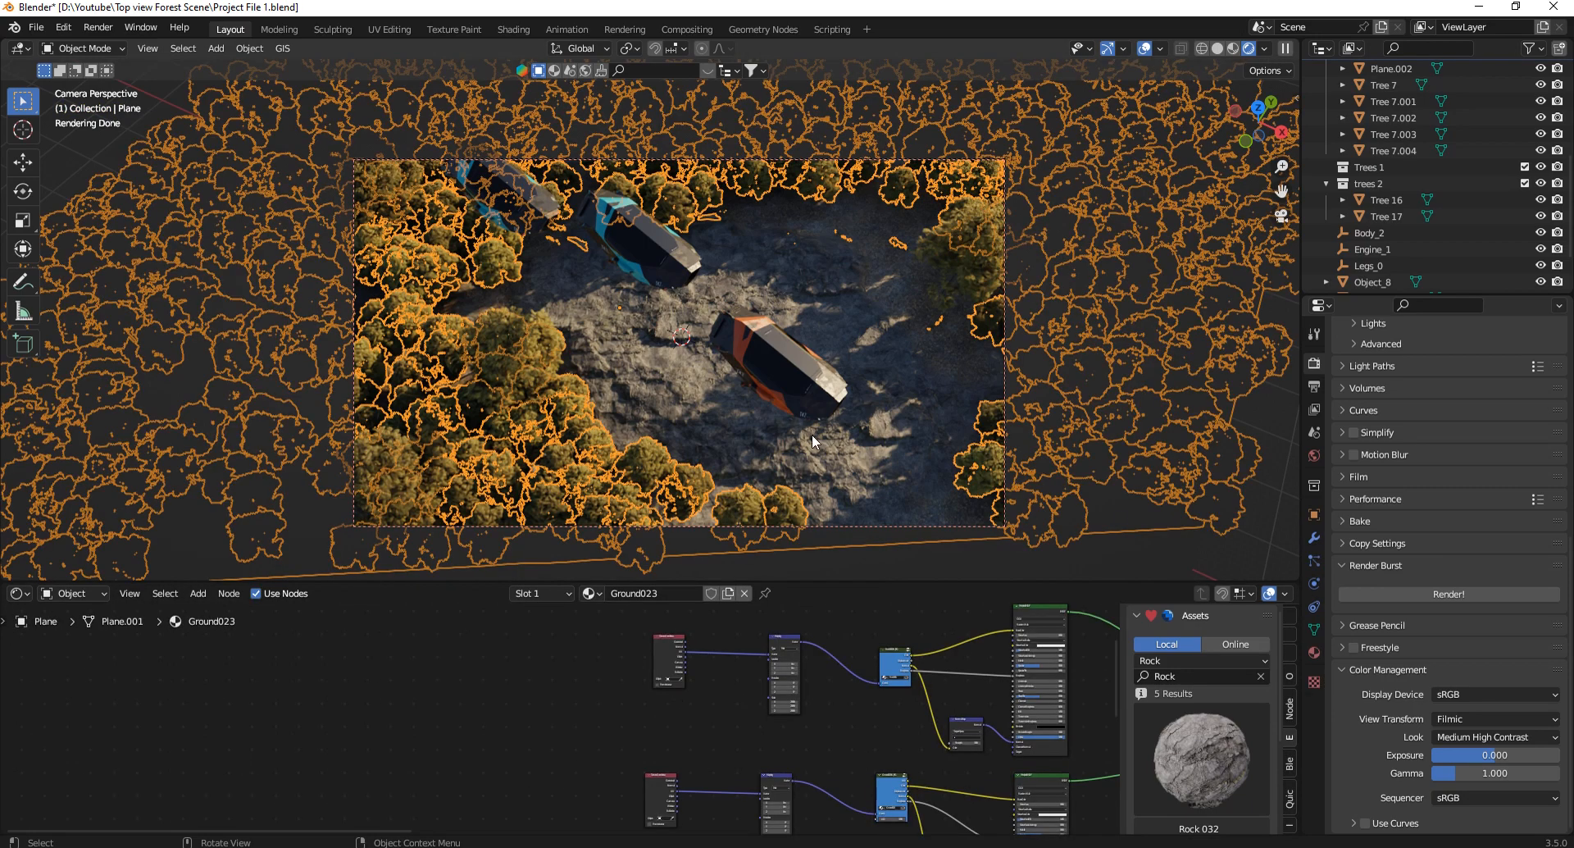
scroll(669, 746, "up", 4)
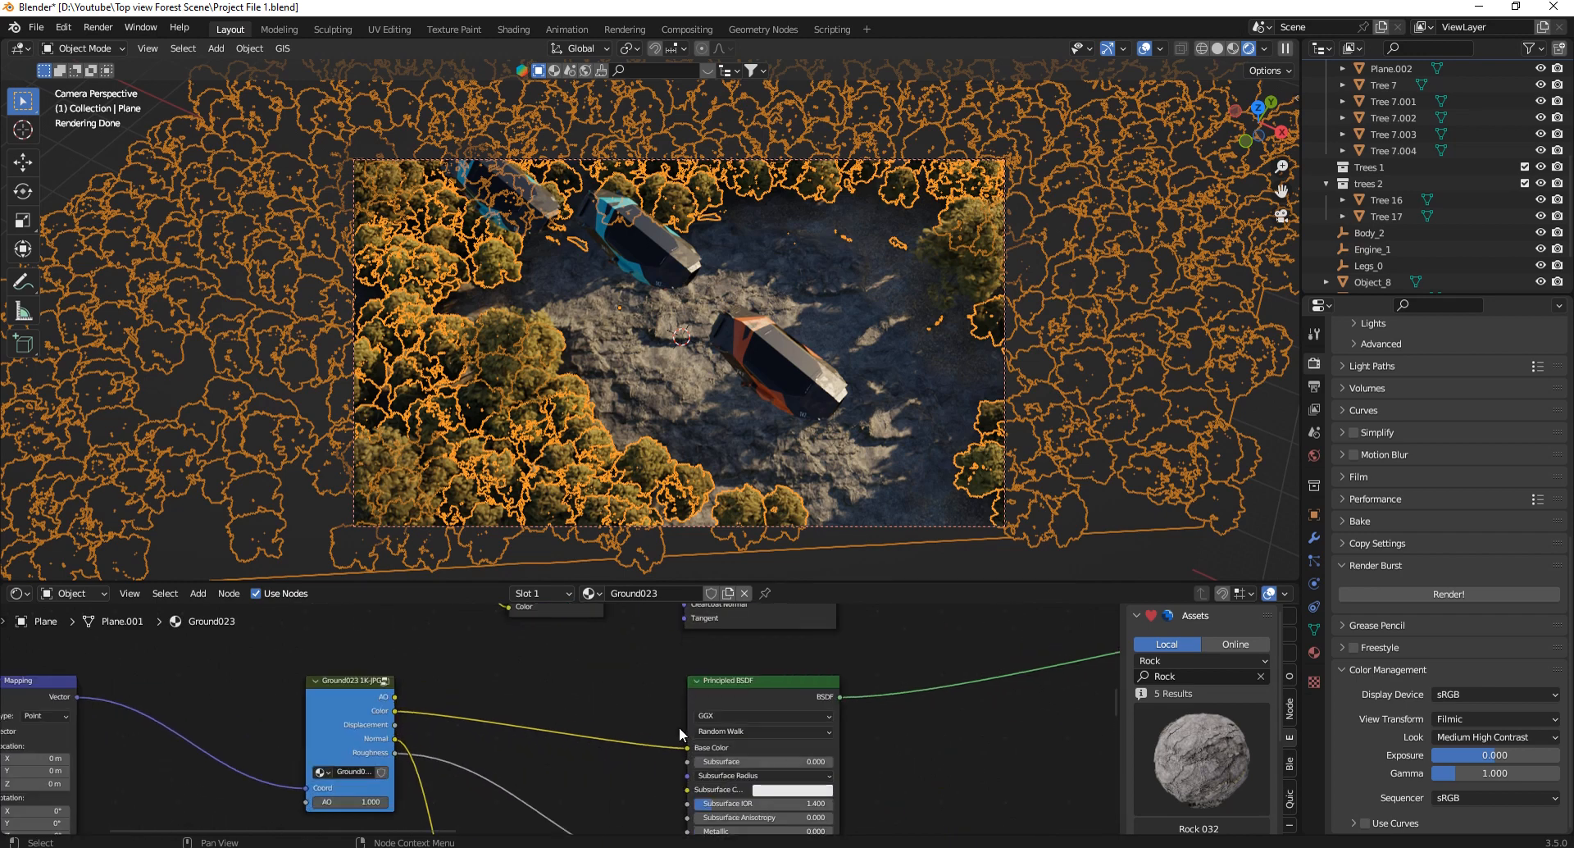
scroll(515, 718, "up", 3)
scroll(533, 691, "down", 3)
key("shift+a")
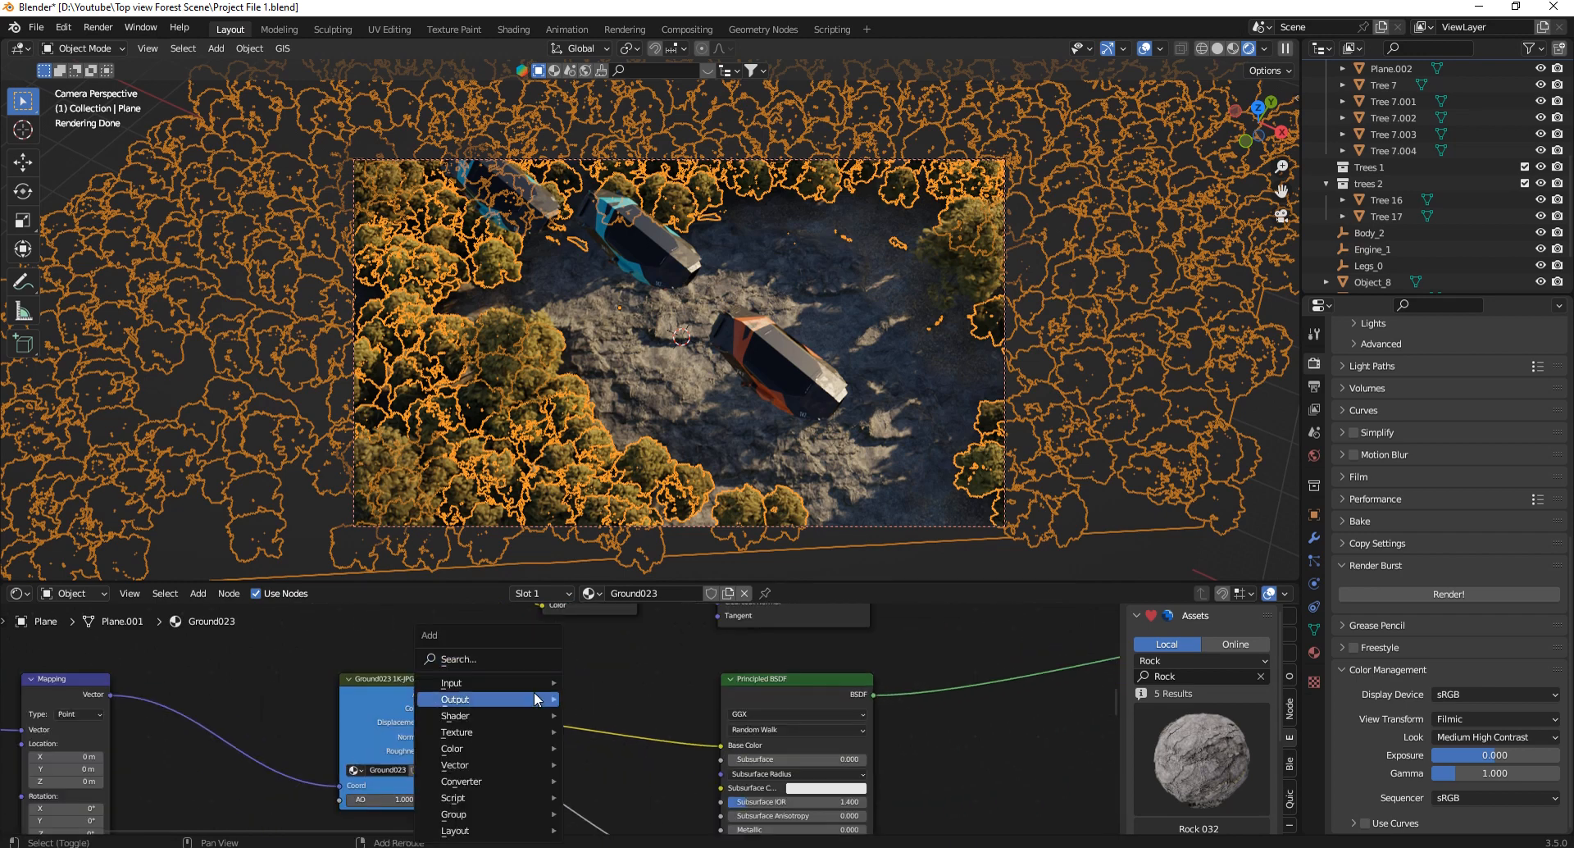
left_click(474, 658)
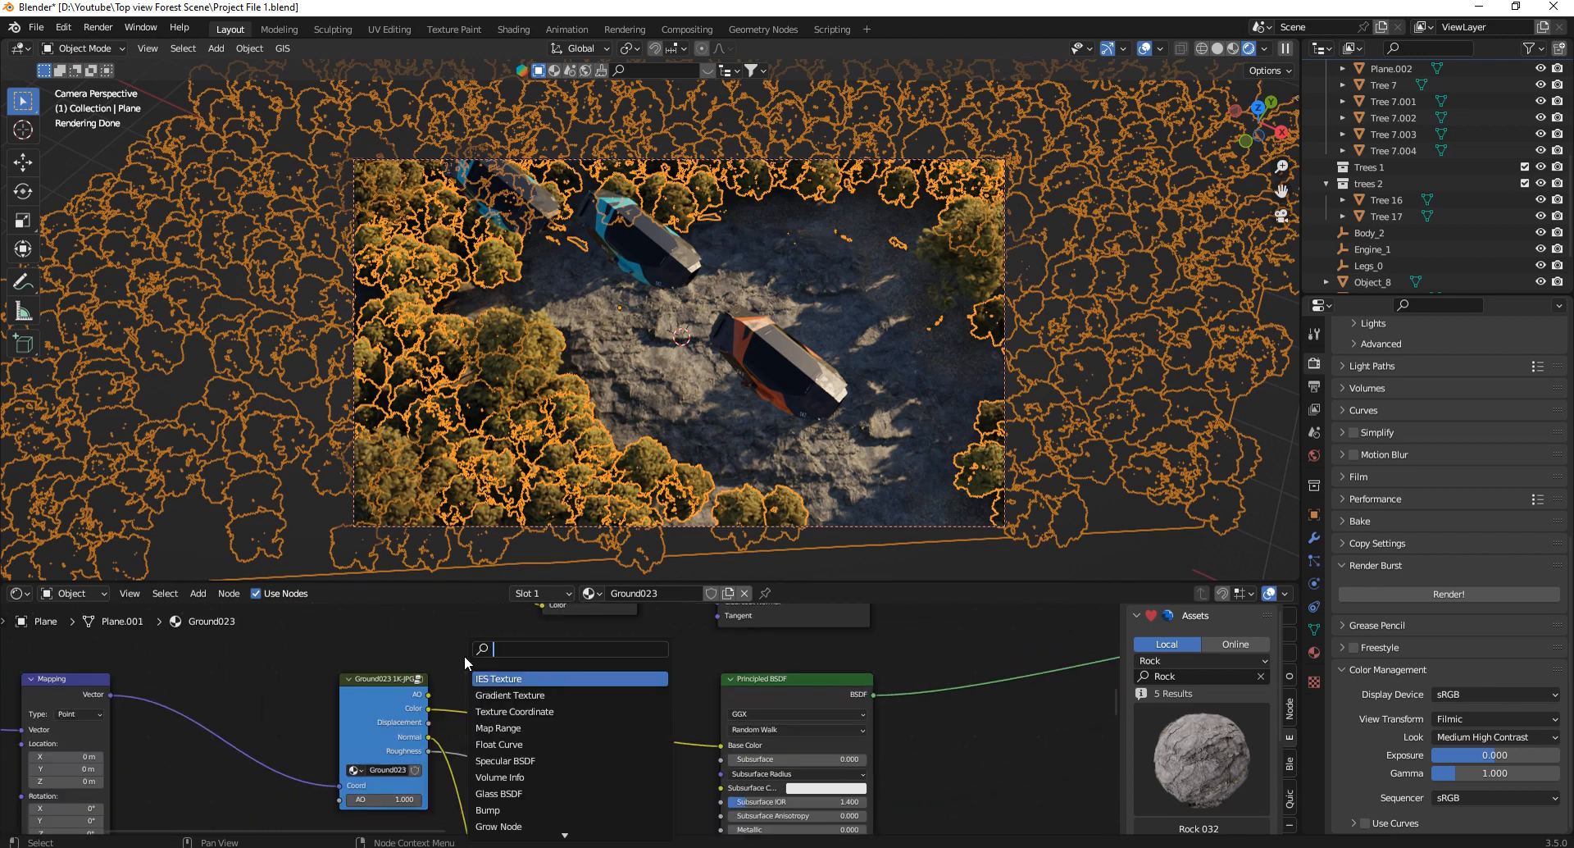
type("rA")
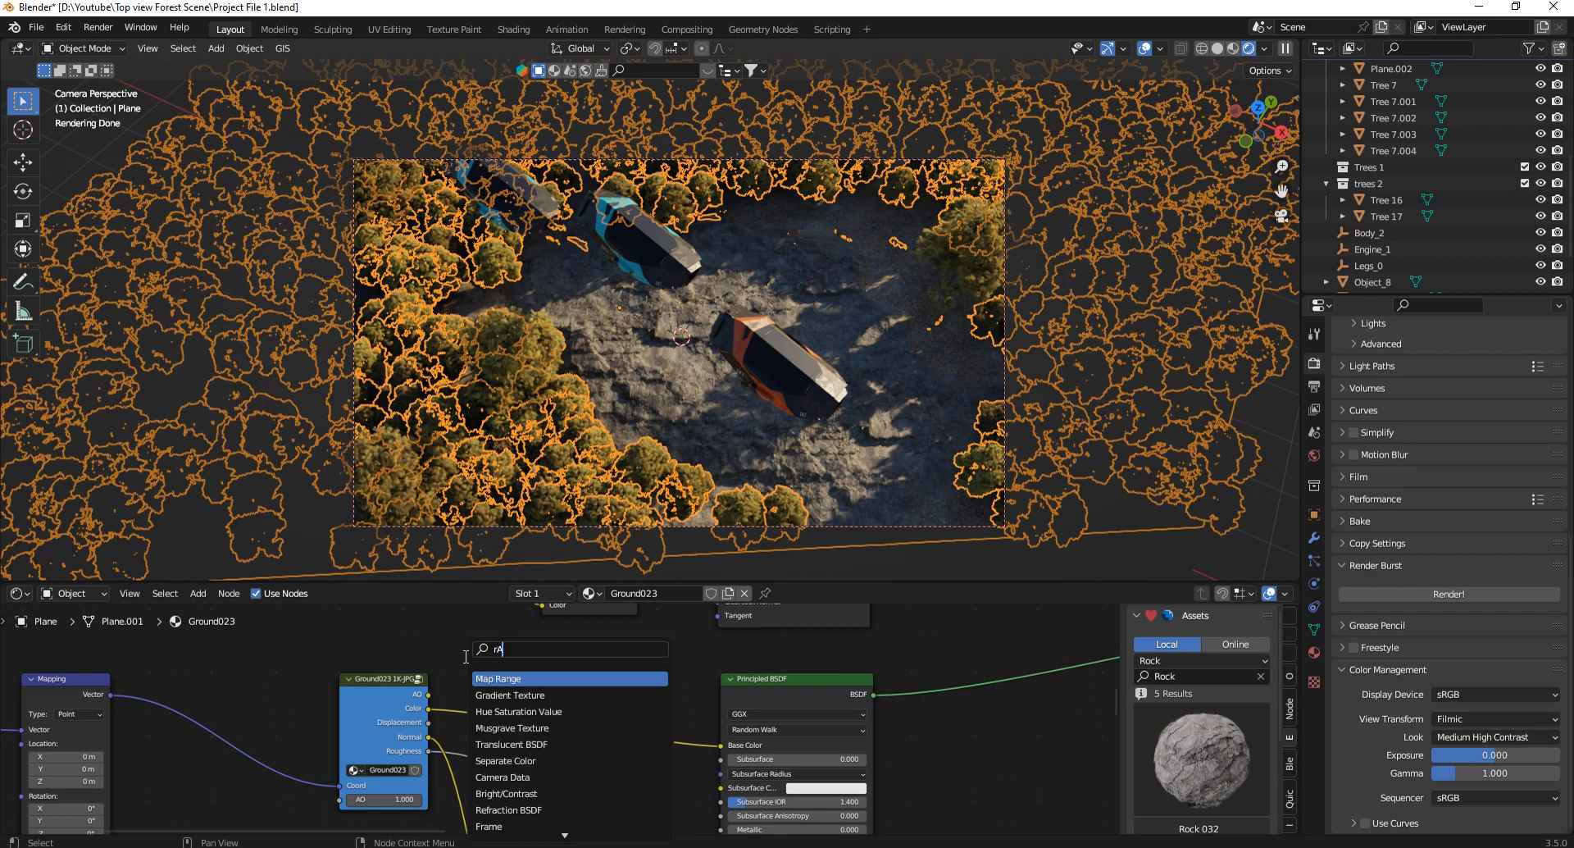
type("Hu")
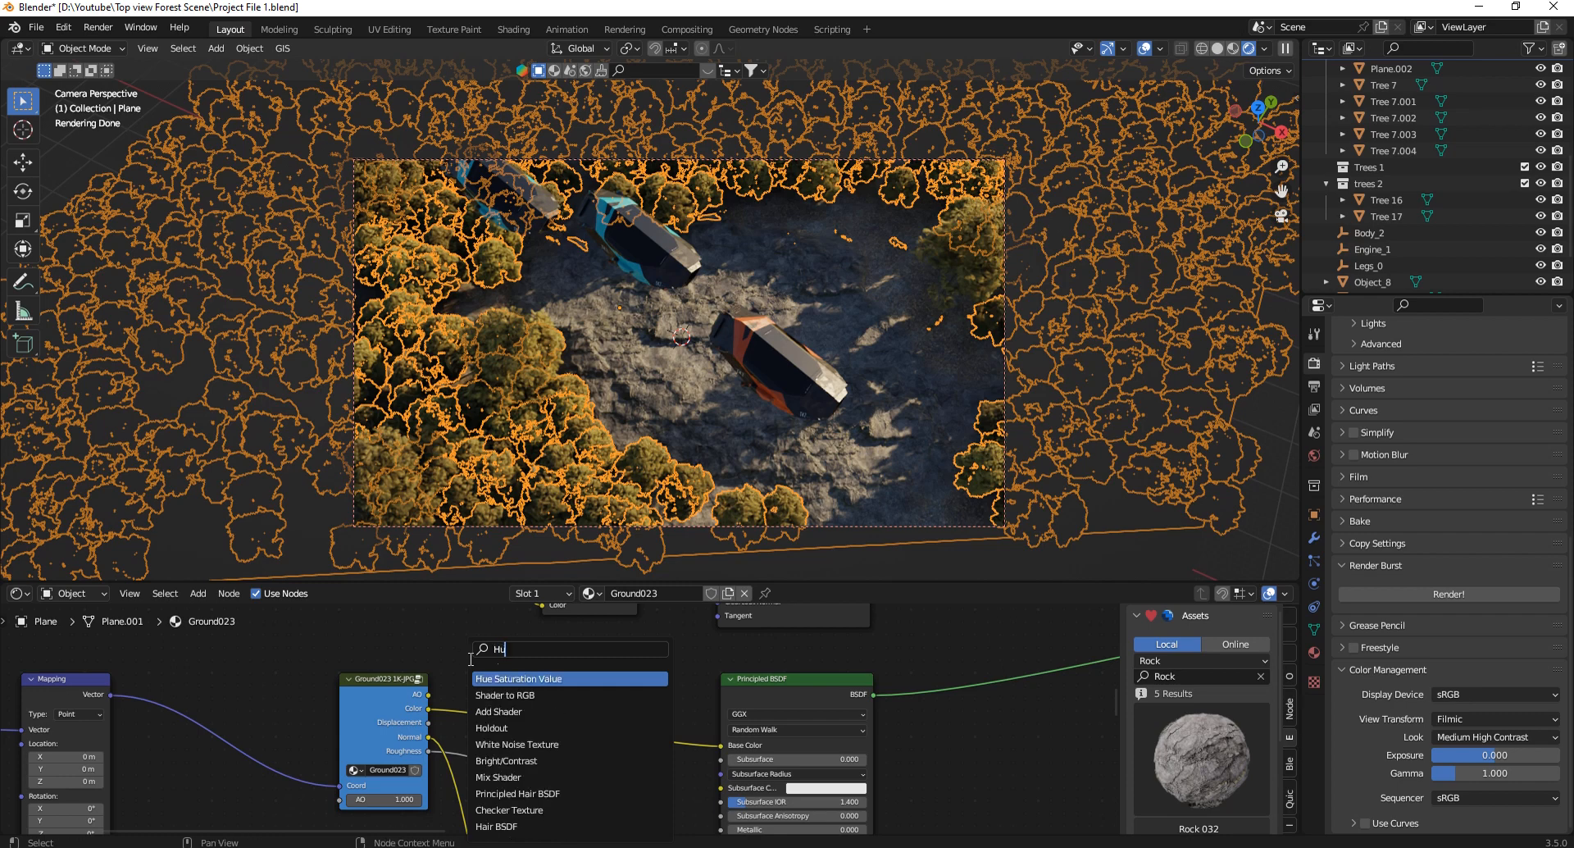
key("Return")
left_click(599, 717)
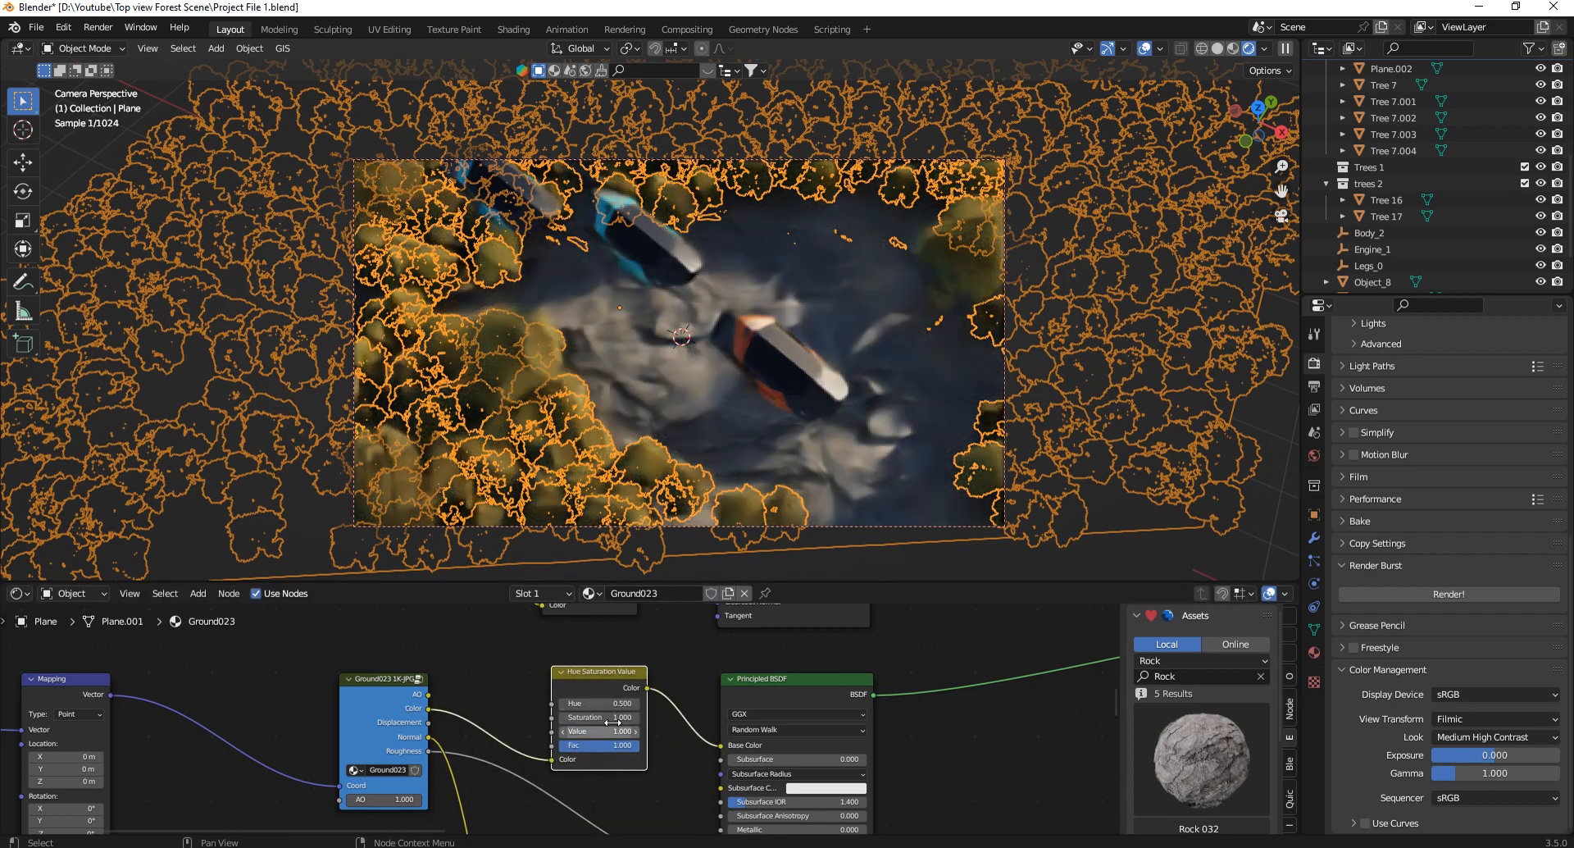
Set the Hue Saturation Value node's Value to 1.6 for the Ground023 texture and hide the viewport overlays.
double_click(616, 730)
type("1.6")
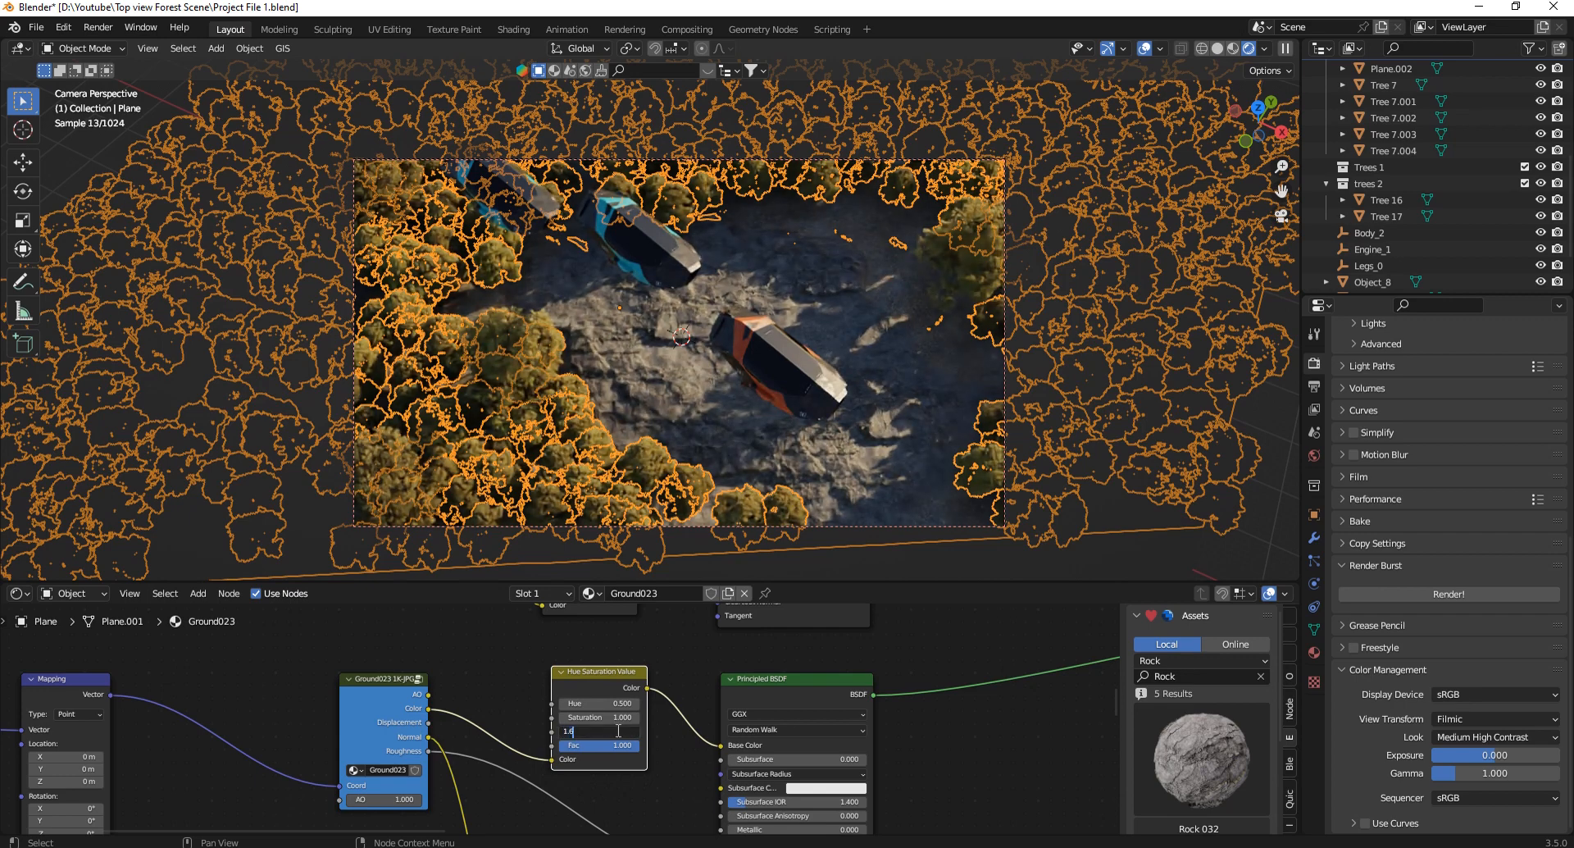
key("Return")
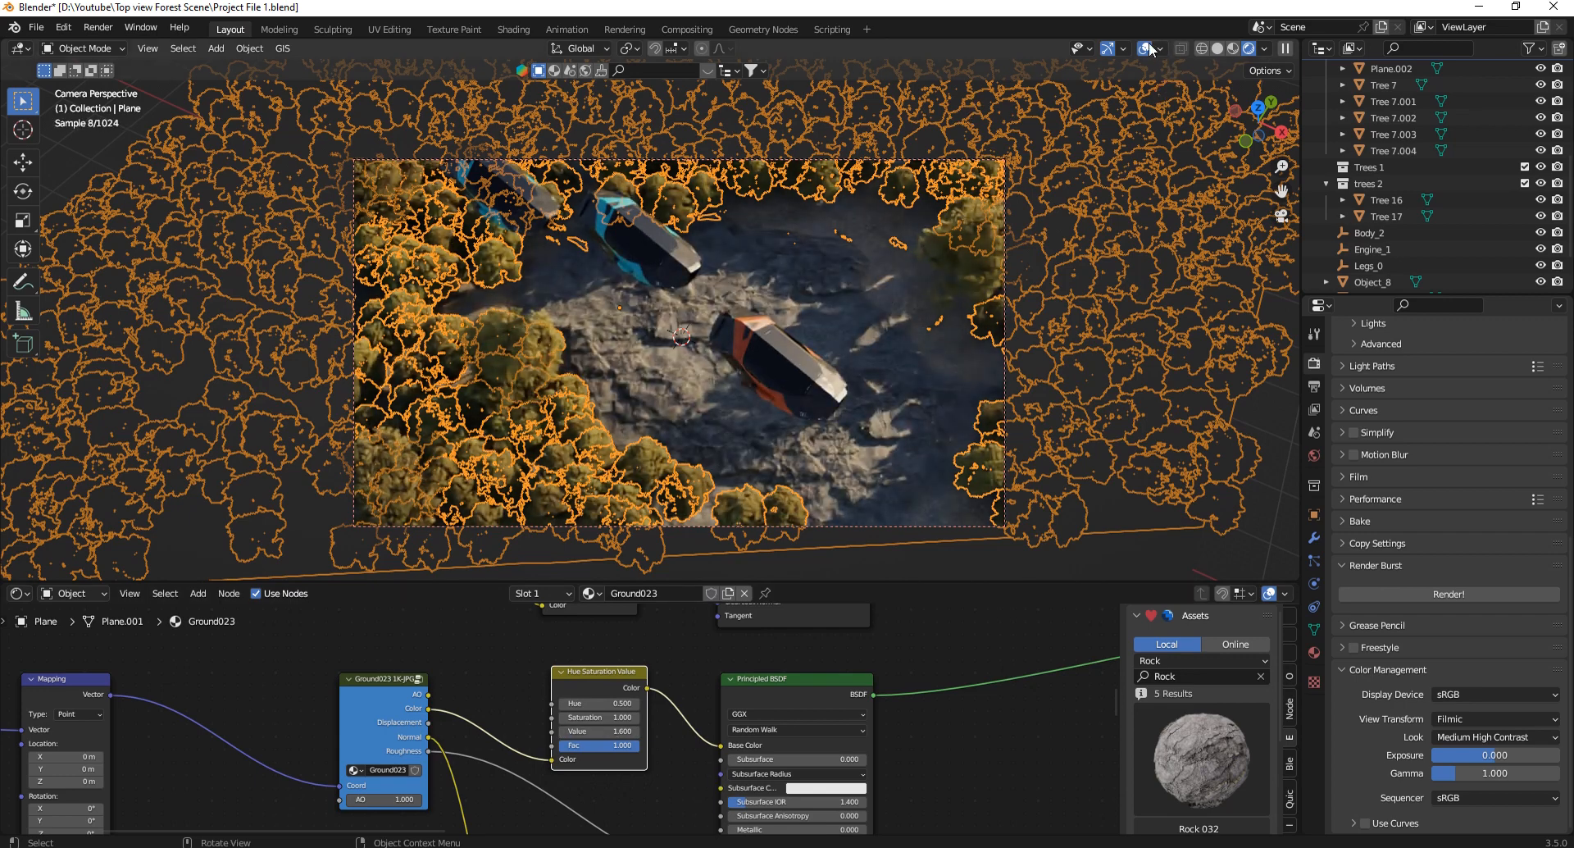
left_click(1145, 49)
scroll(541, 721, "down", 7)
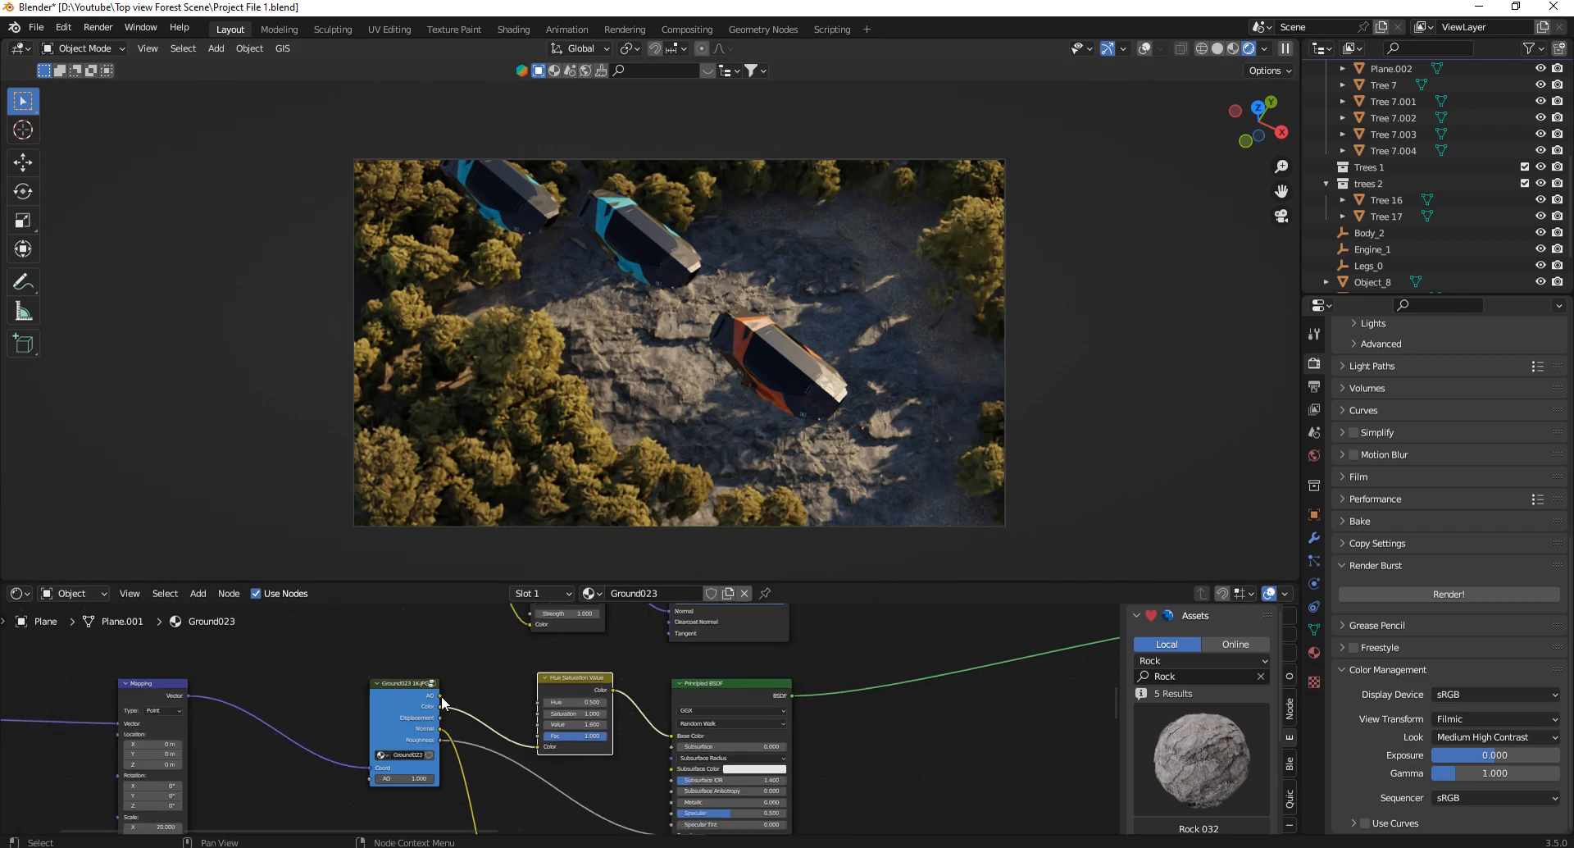
Set Specular to 0 on the Principled BSDF fed by the Ground023 texture.
scroll(587, 721, "up", 3)
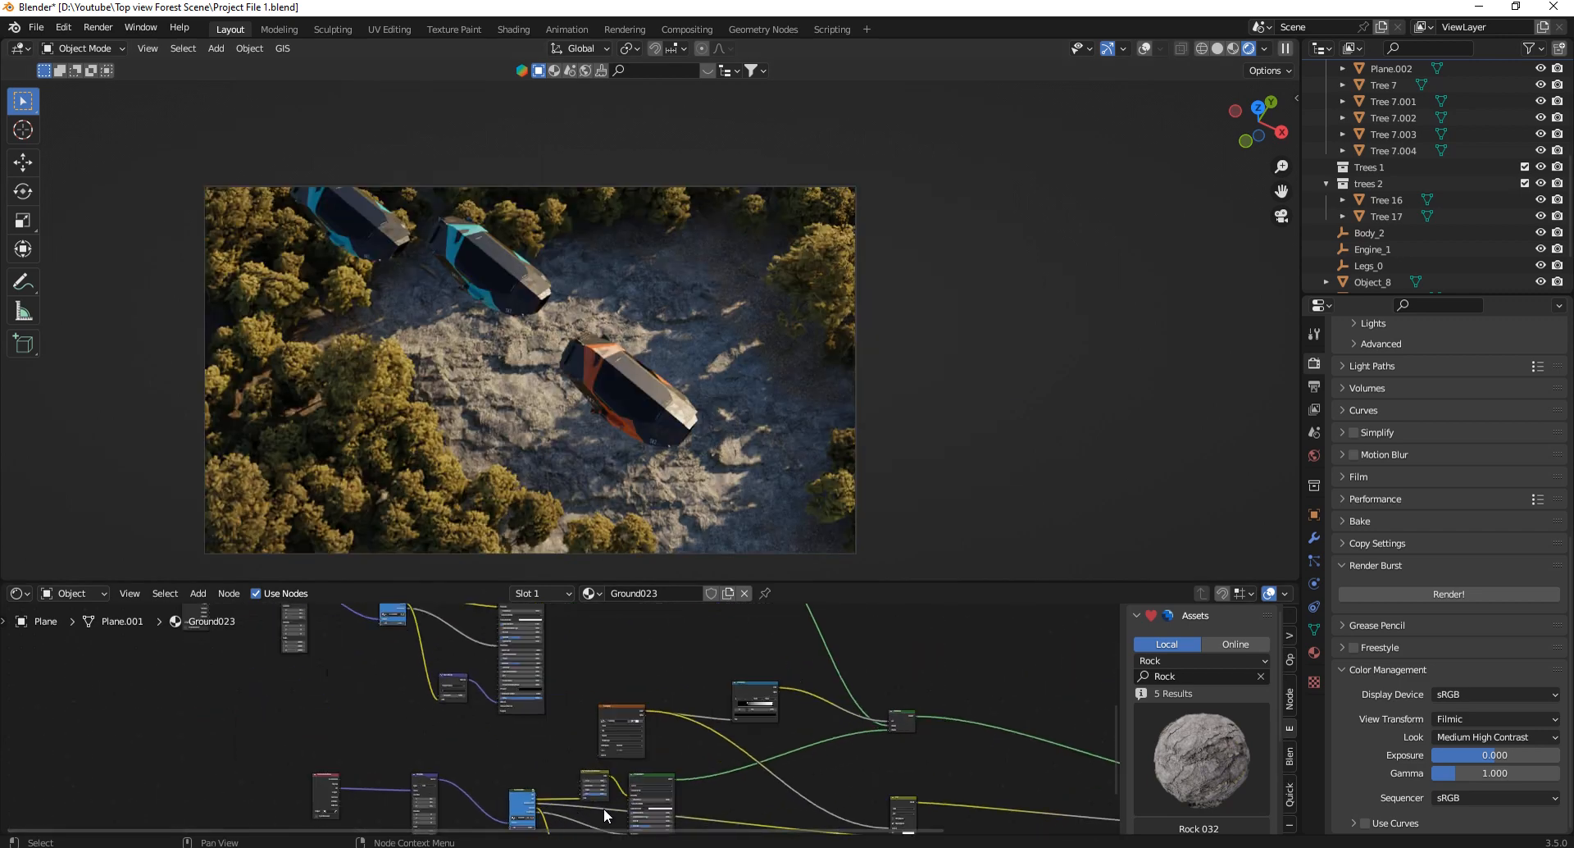
scroll(668, 824, "up", 8)
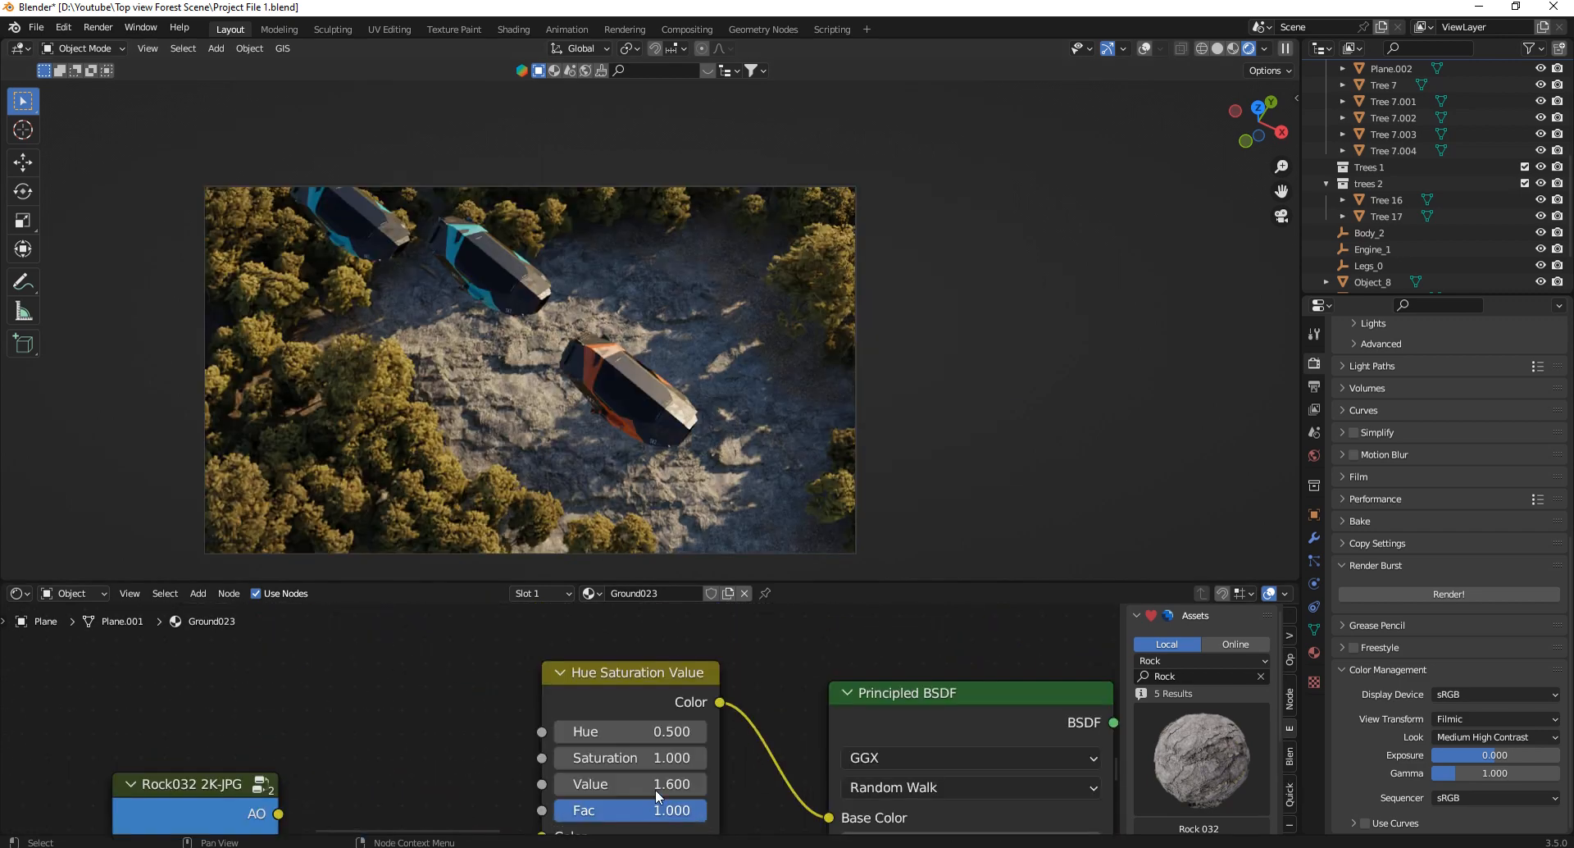
scroll(623, 789, "down", 6)
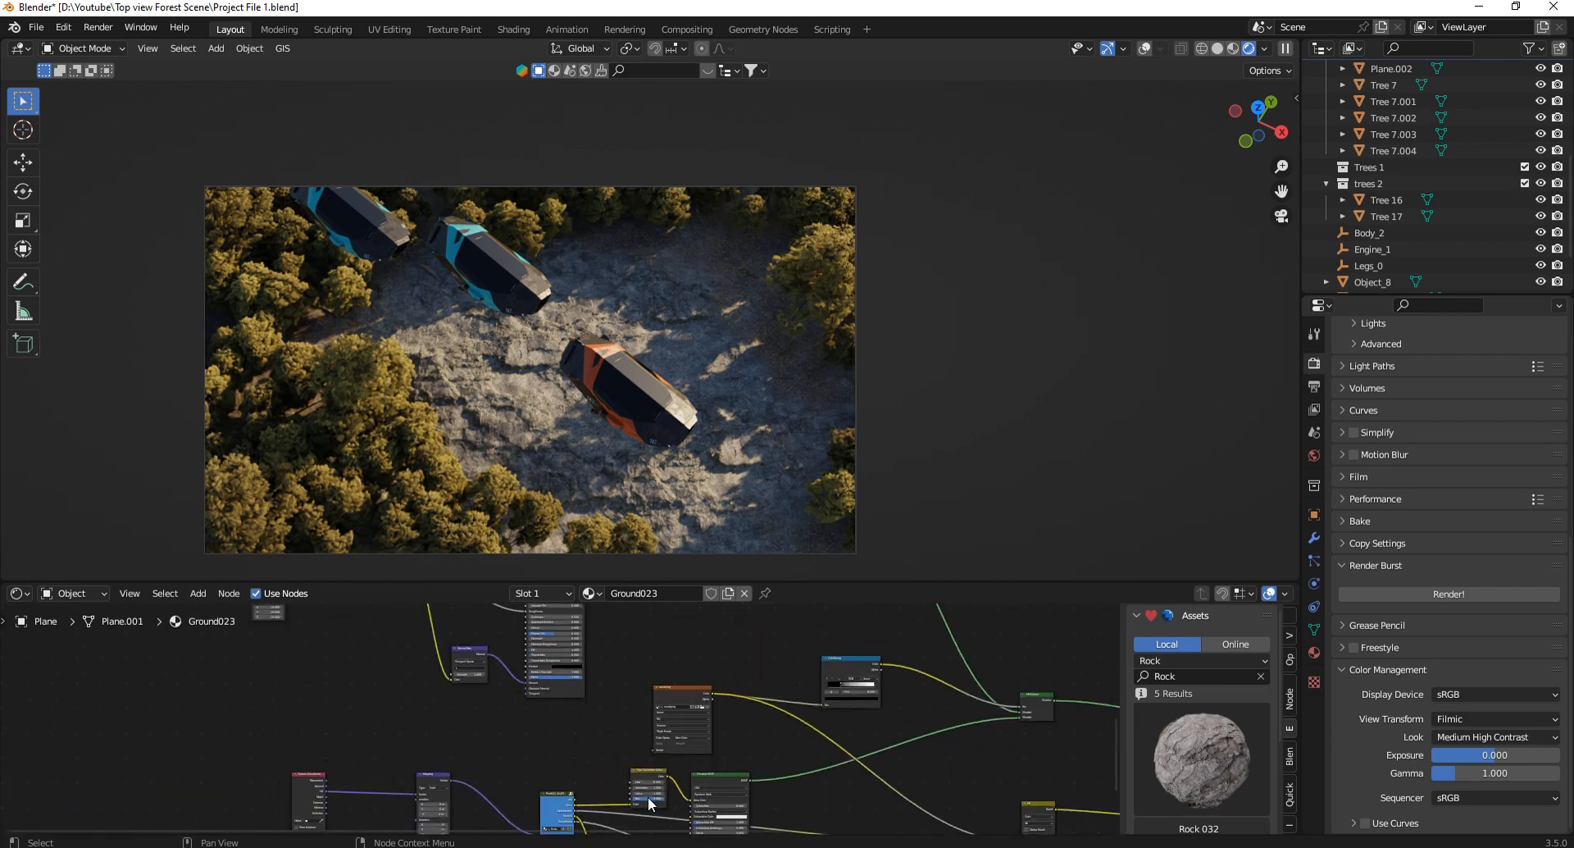
scroll(574, 667, "up", 7)
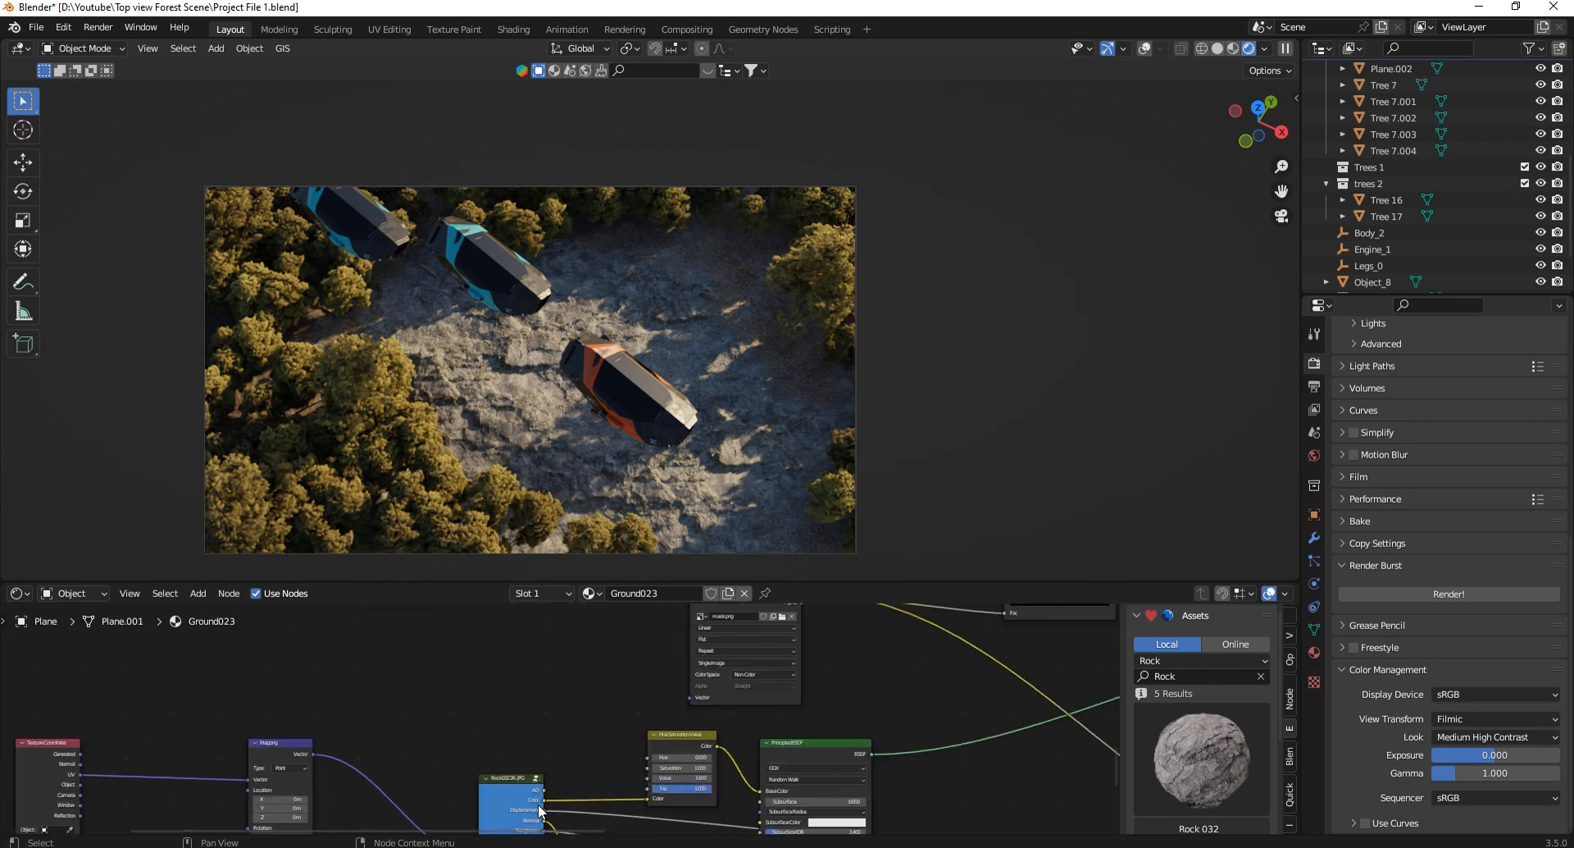
scroll(749, 717, "up", 3)
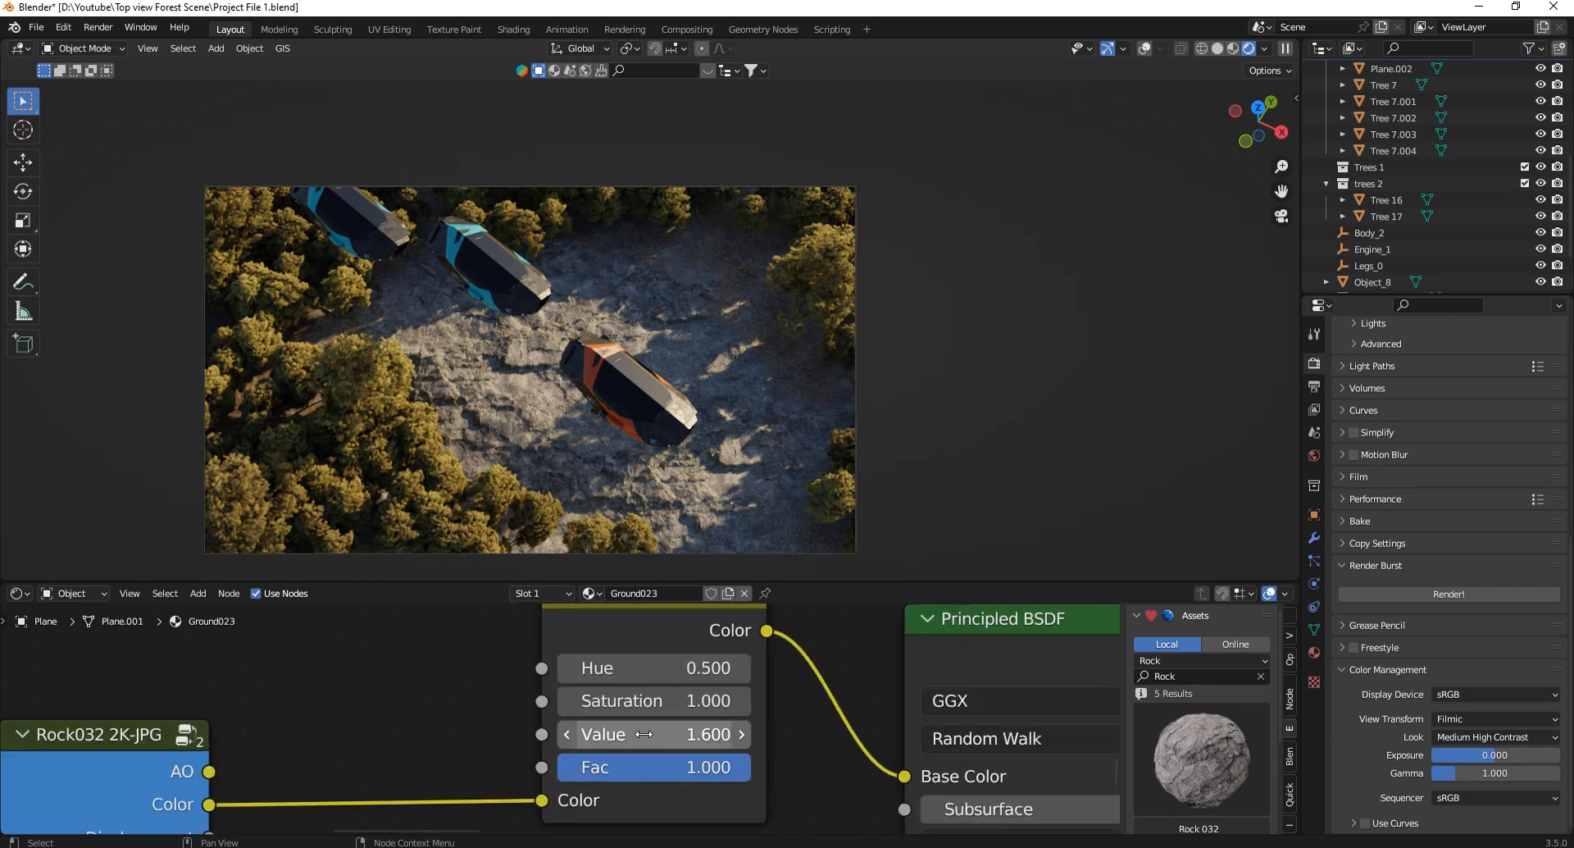
scroll(737, 743, "down", 8)
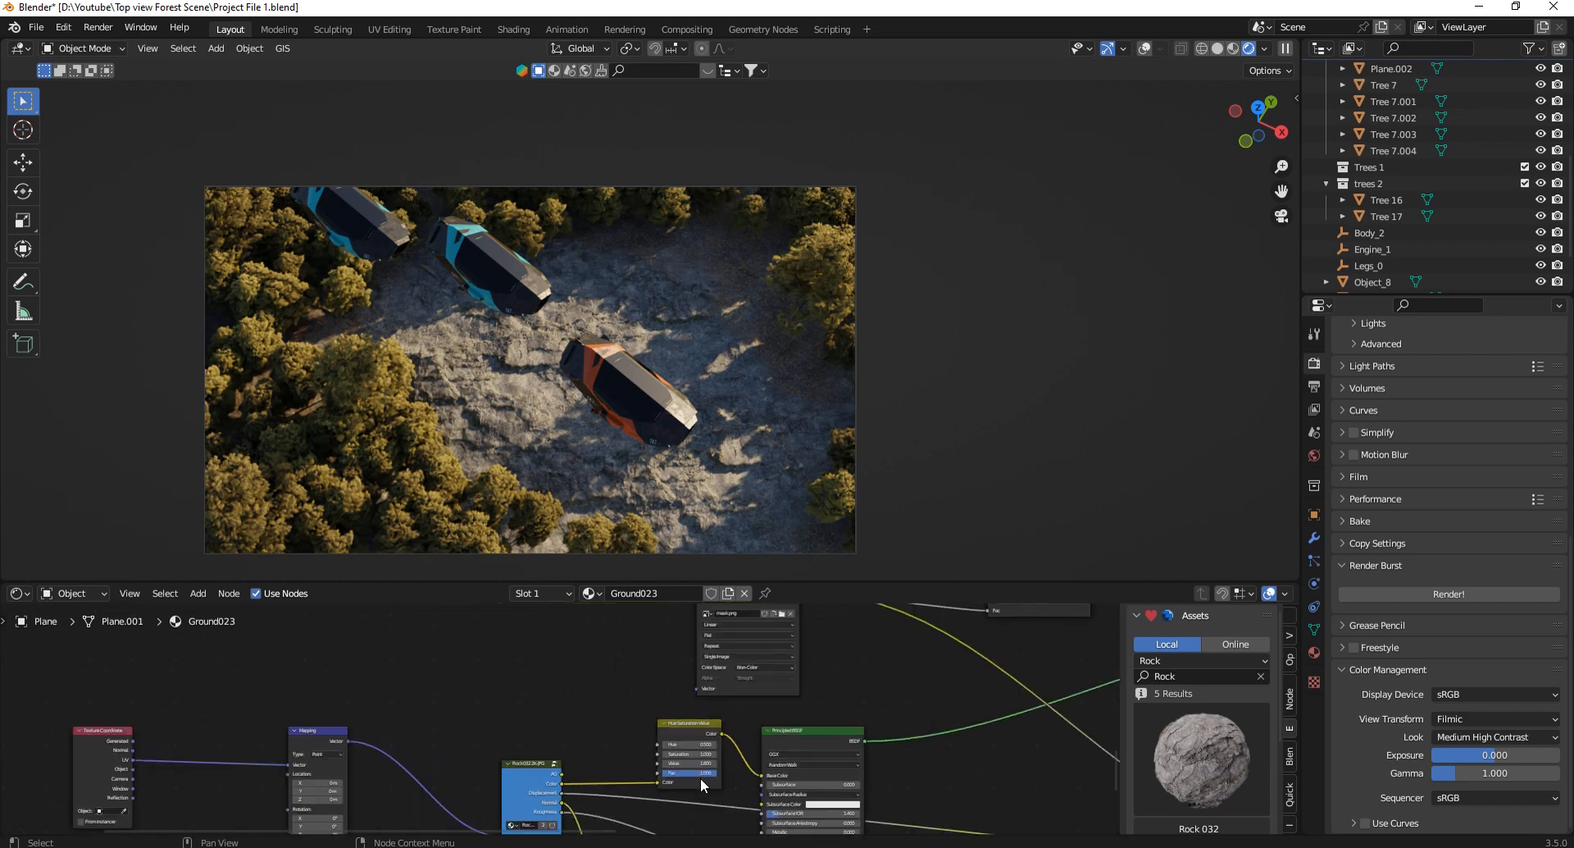
scroll(655, 655, "up", 9)
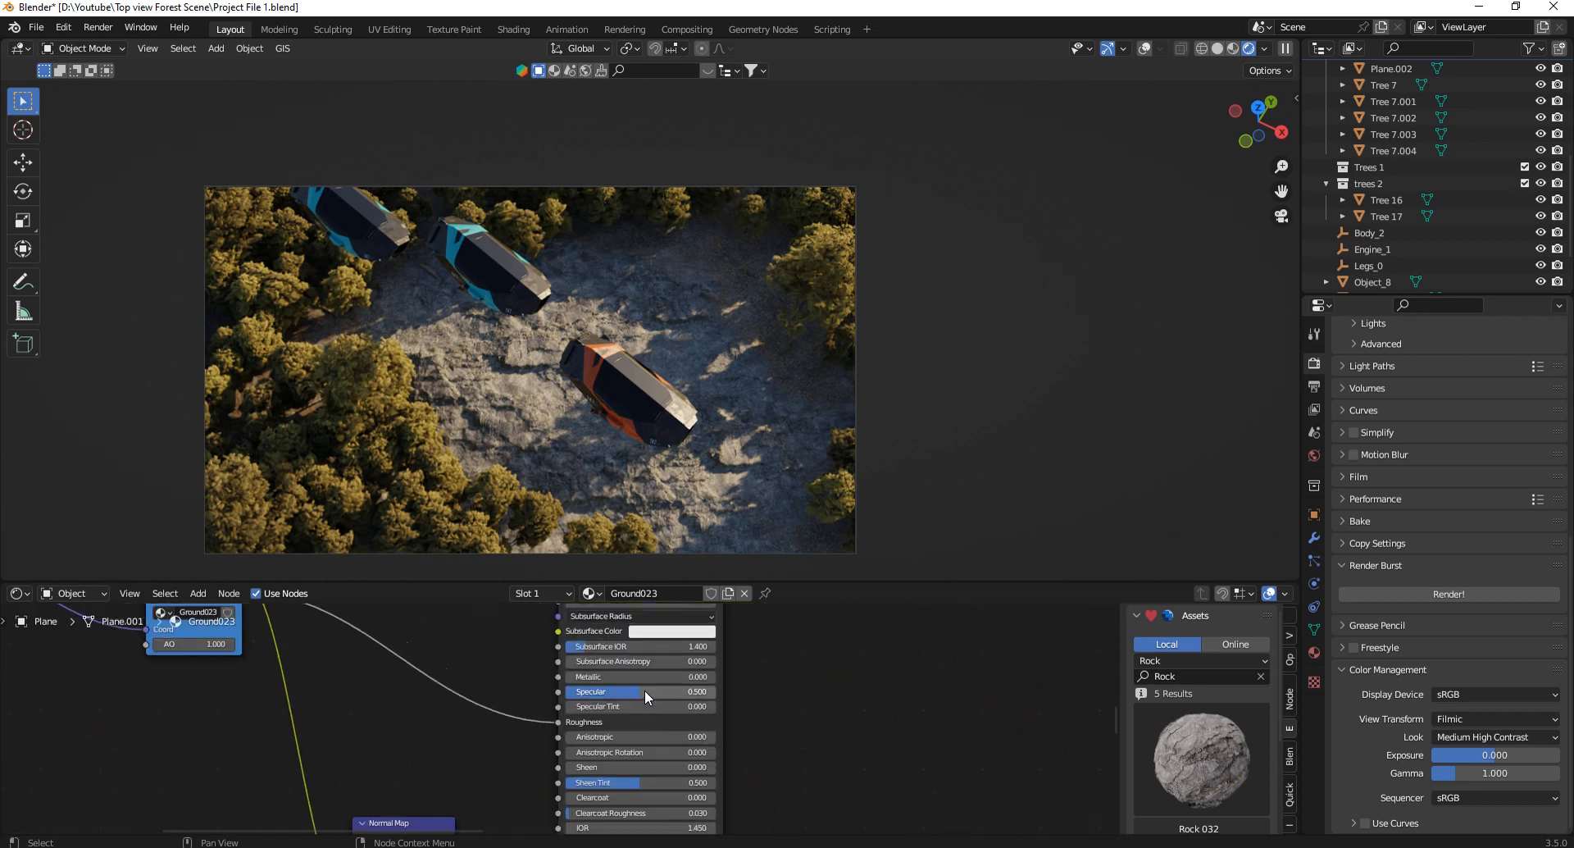
key("ctrl+z")
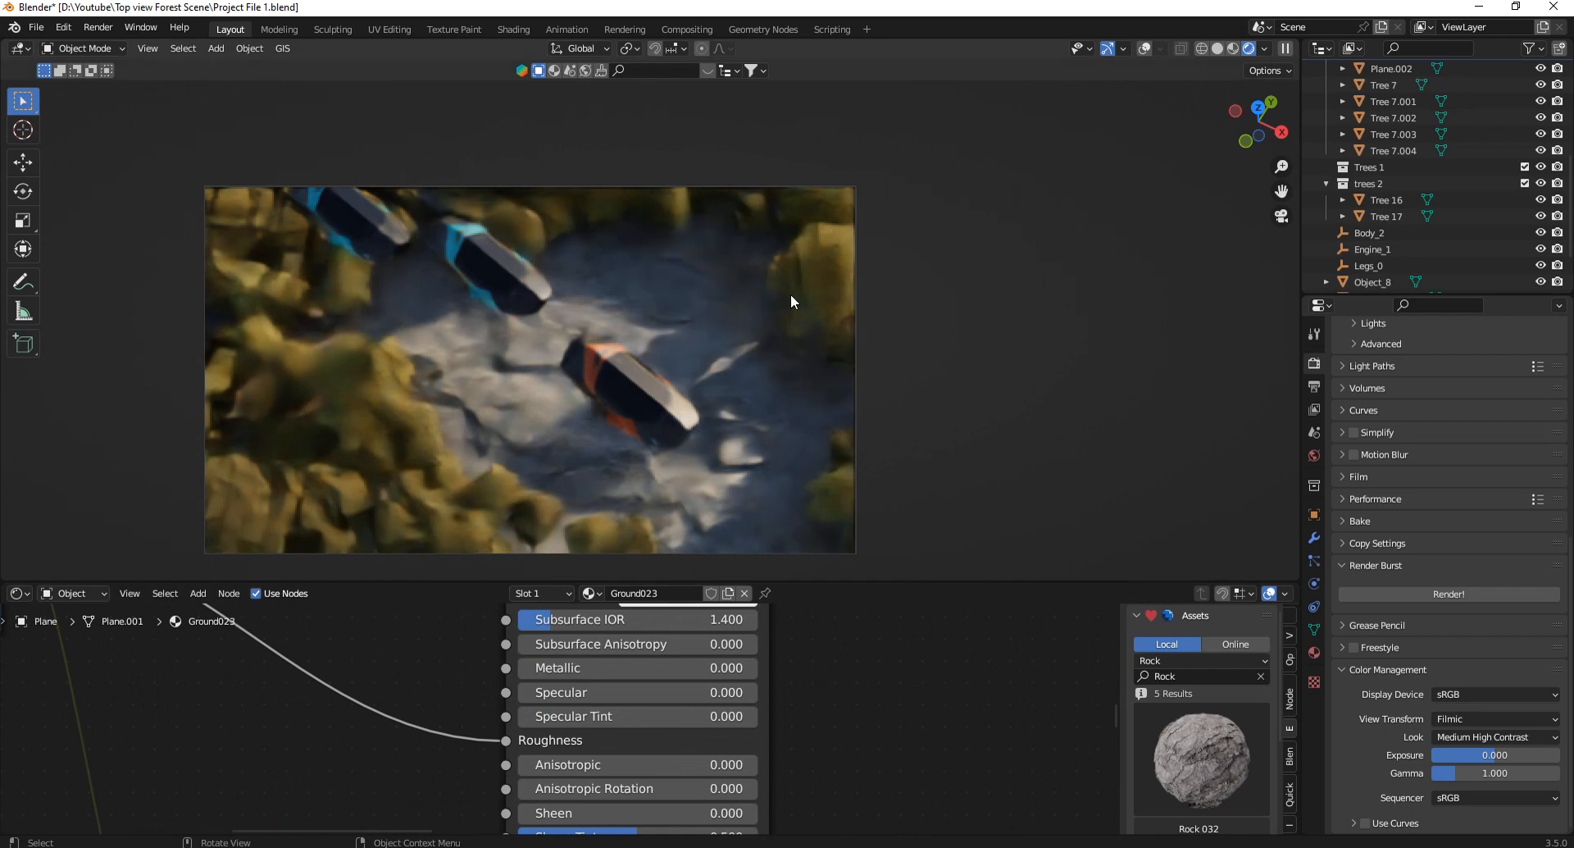
Set Specular to 0 on the Principled BSDF fed by the Rock001 texture.
scroll(782, 322, "up", 6)
scroll(774, 323, "up", 3)
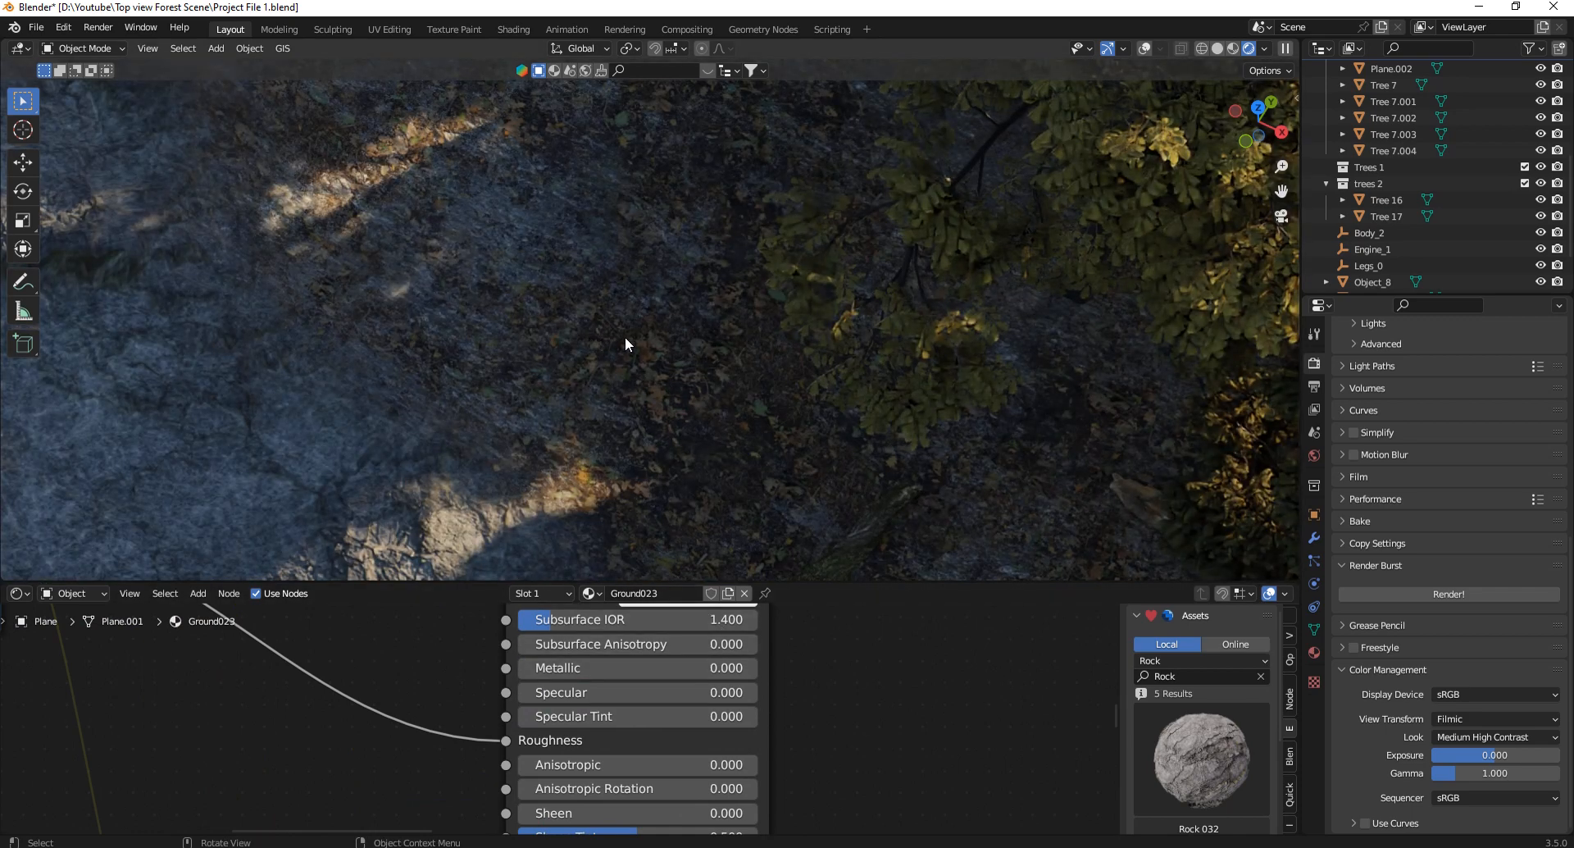
scroll(615, 342, "down", 10)
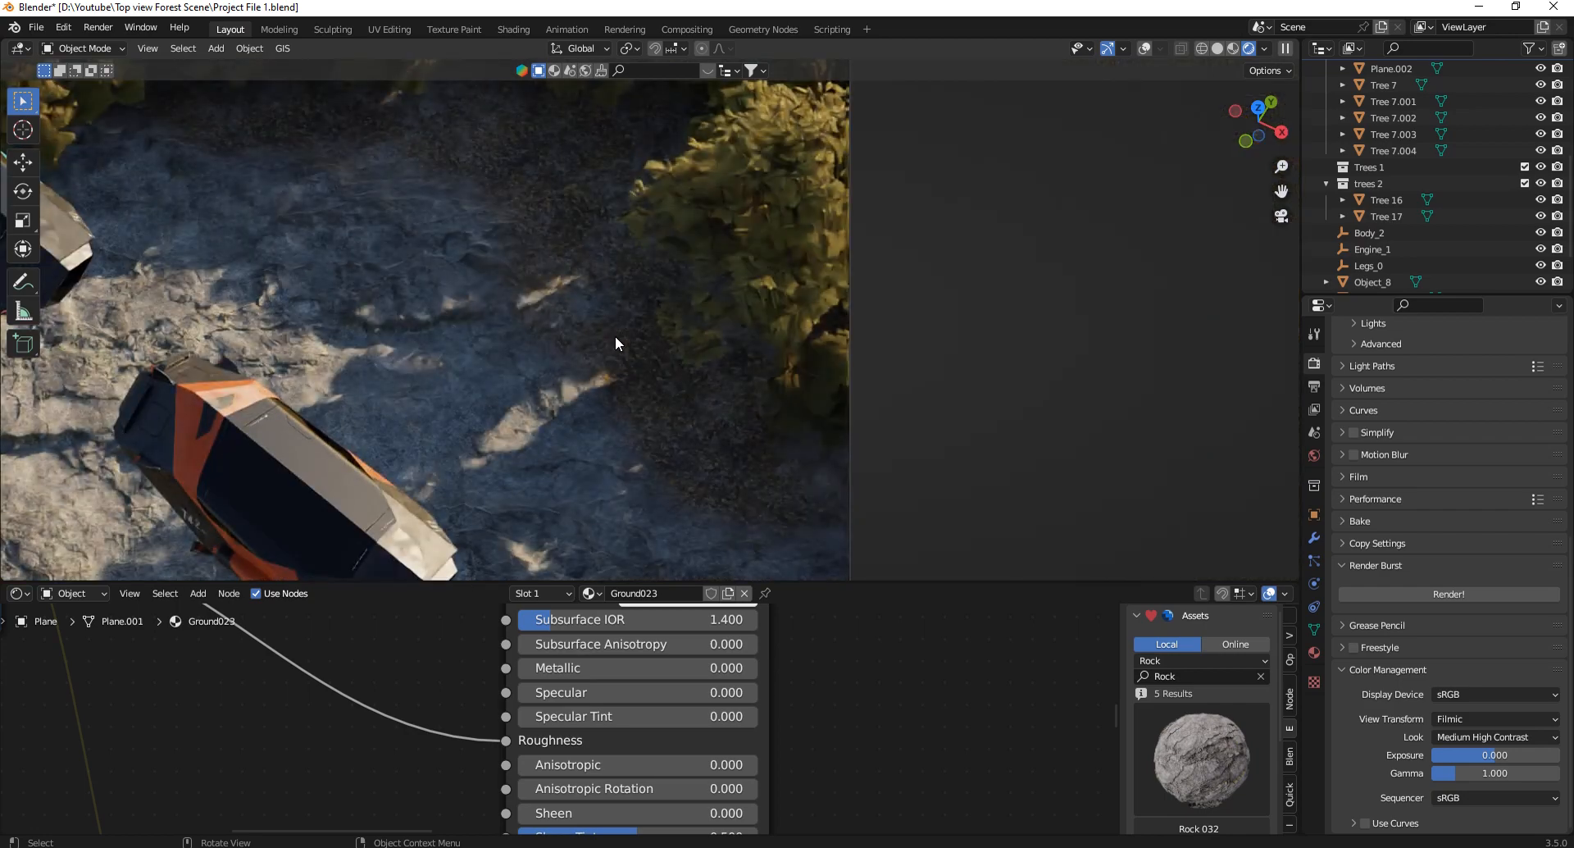
scroll(627, 822, "down", 5)
scroll(632, 663, "up", 6)
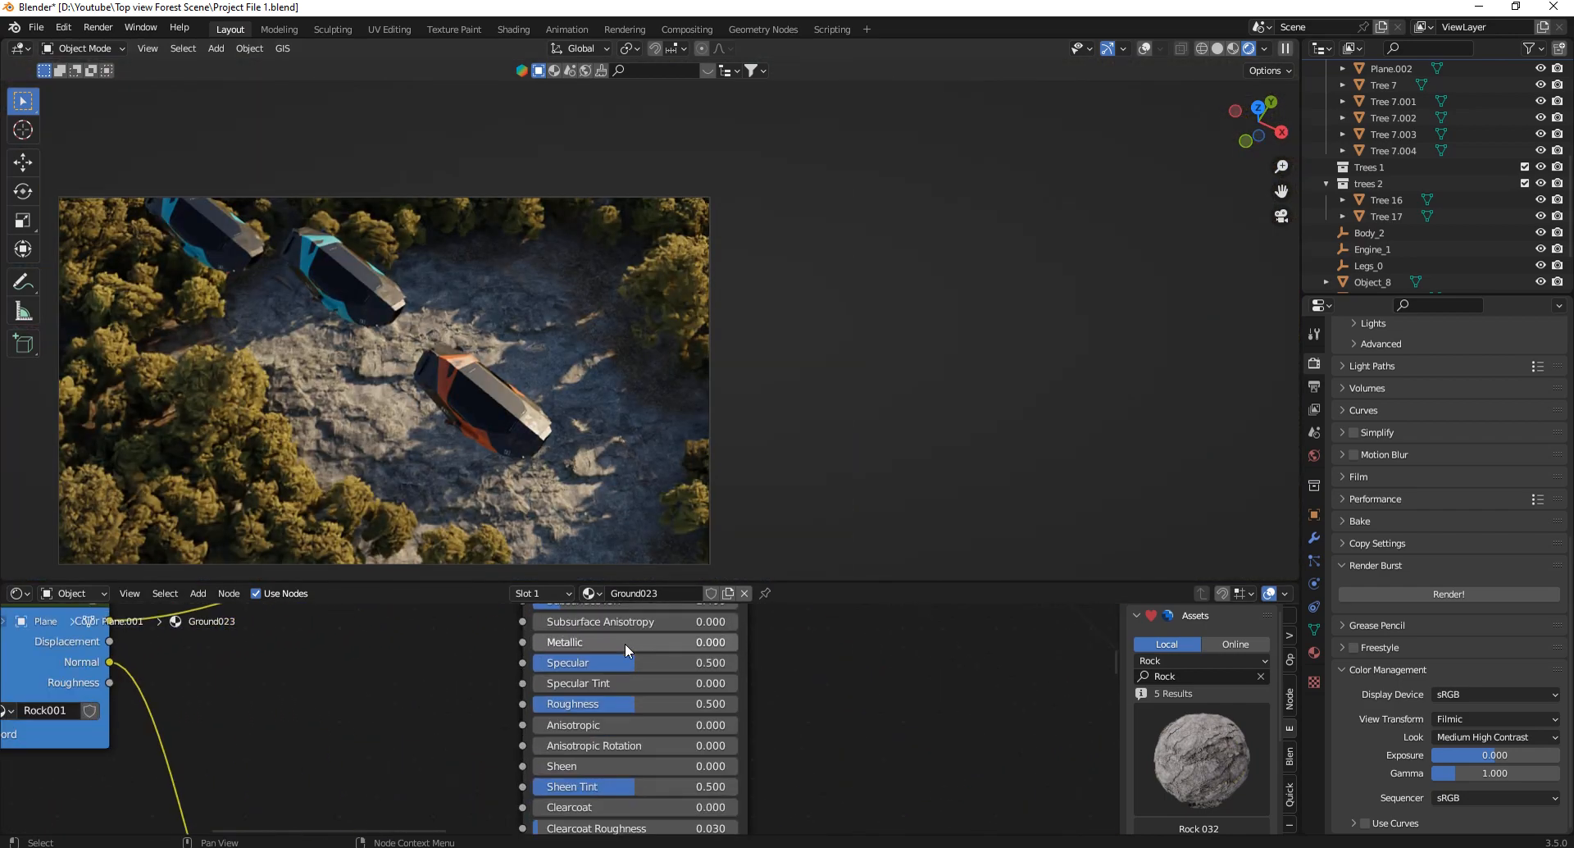
left_click_drag(623, 663, 531, 660)
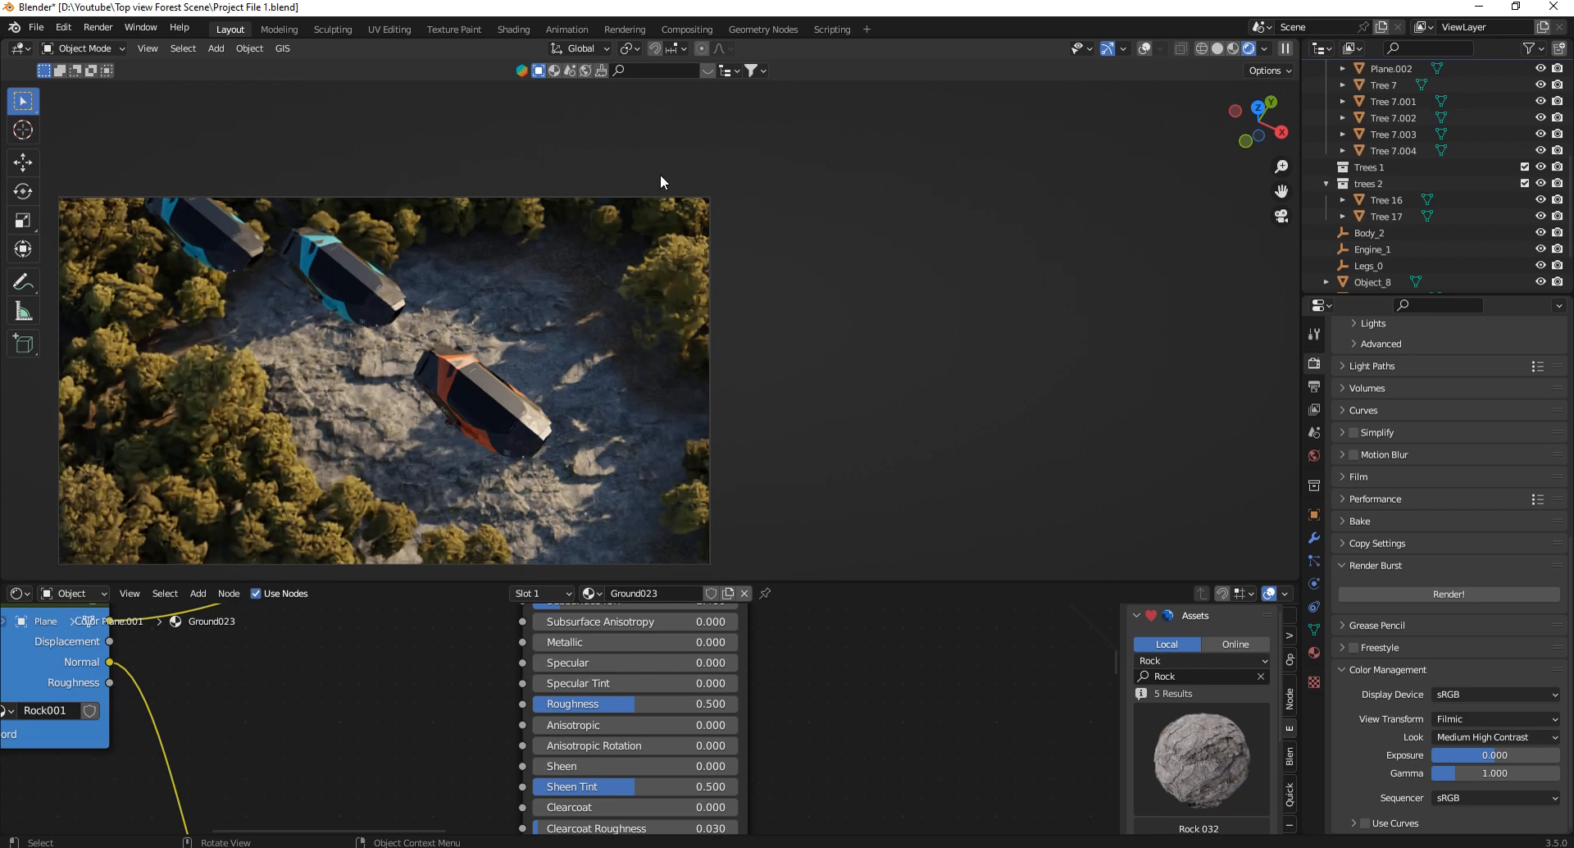
Show the overlays, paste the copied Vojna Hill 02c and other prop objects around the clearing, and hide the overlays again.
scroll(661, 174, "down", 2)
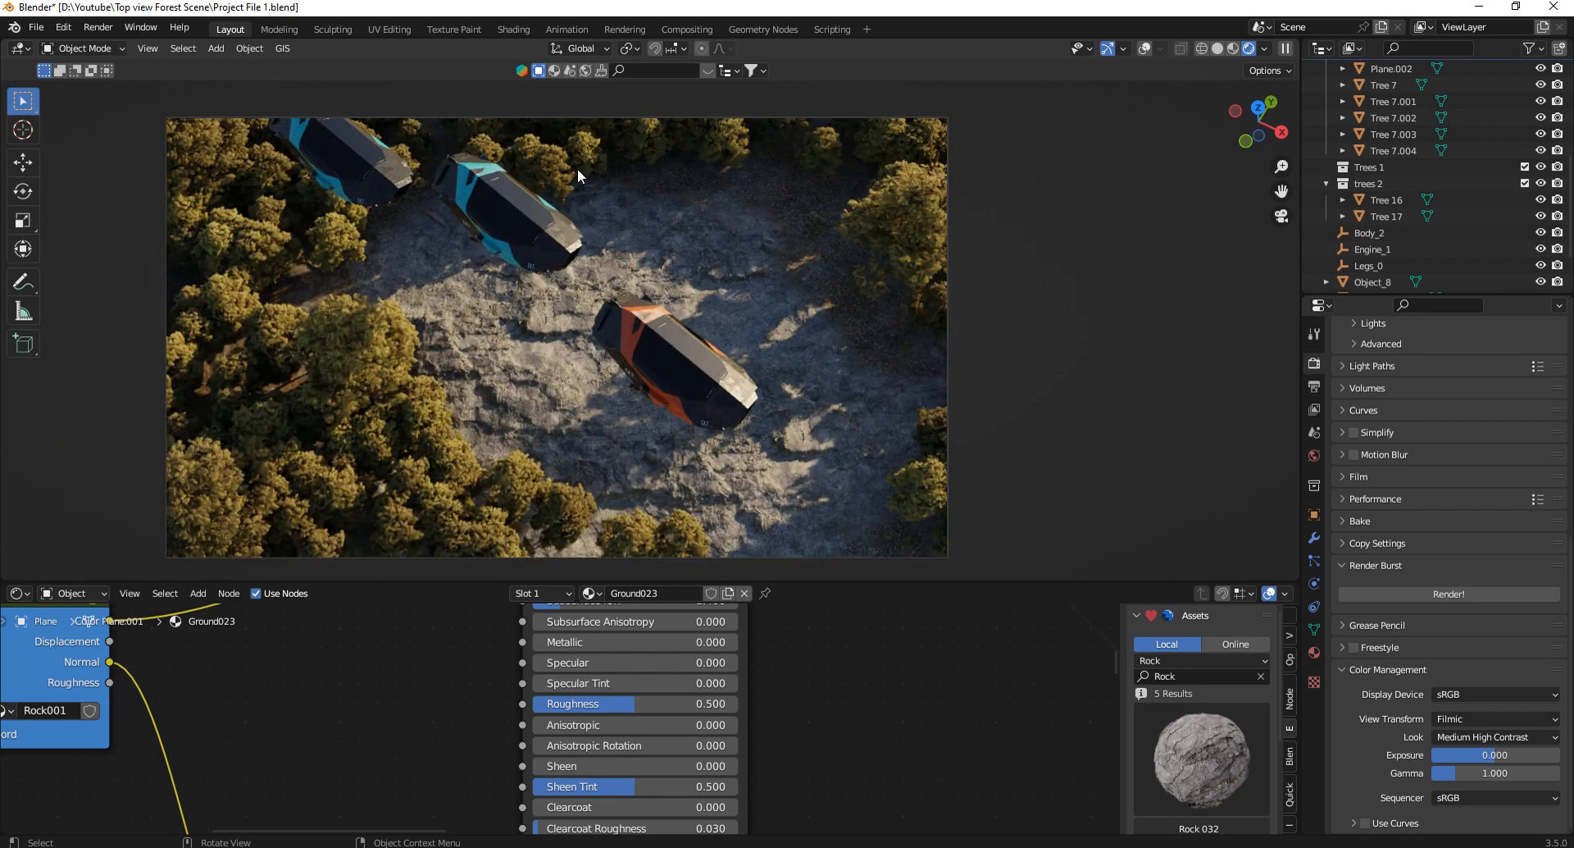
scroll(656, 718, "down", 3)
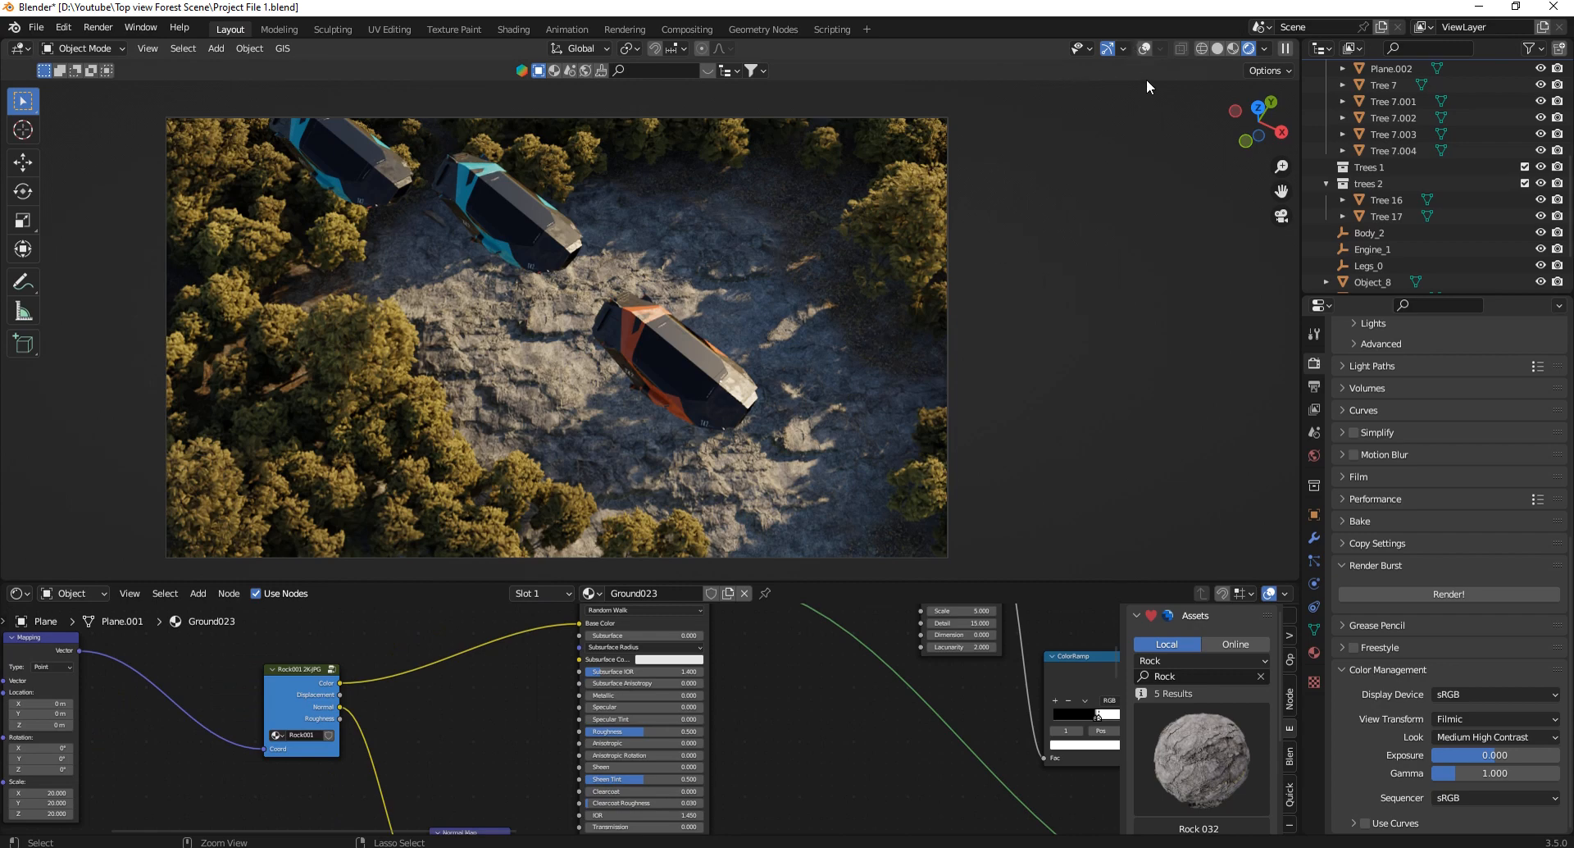
left_click(1144, 48)
key("ctrl+v")
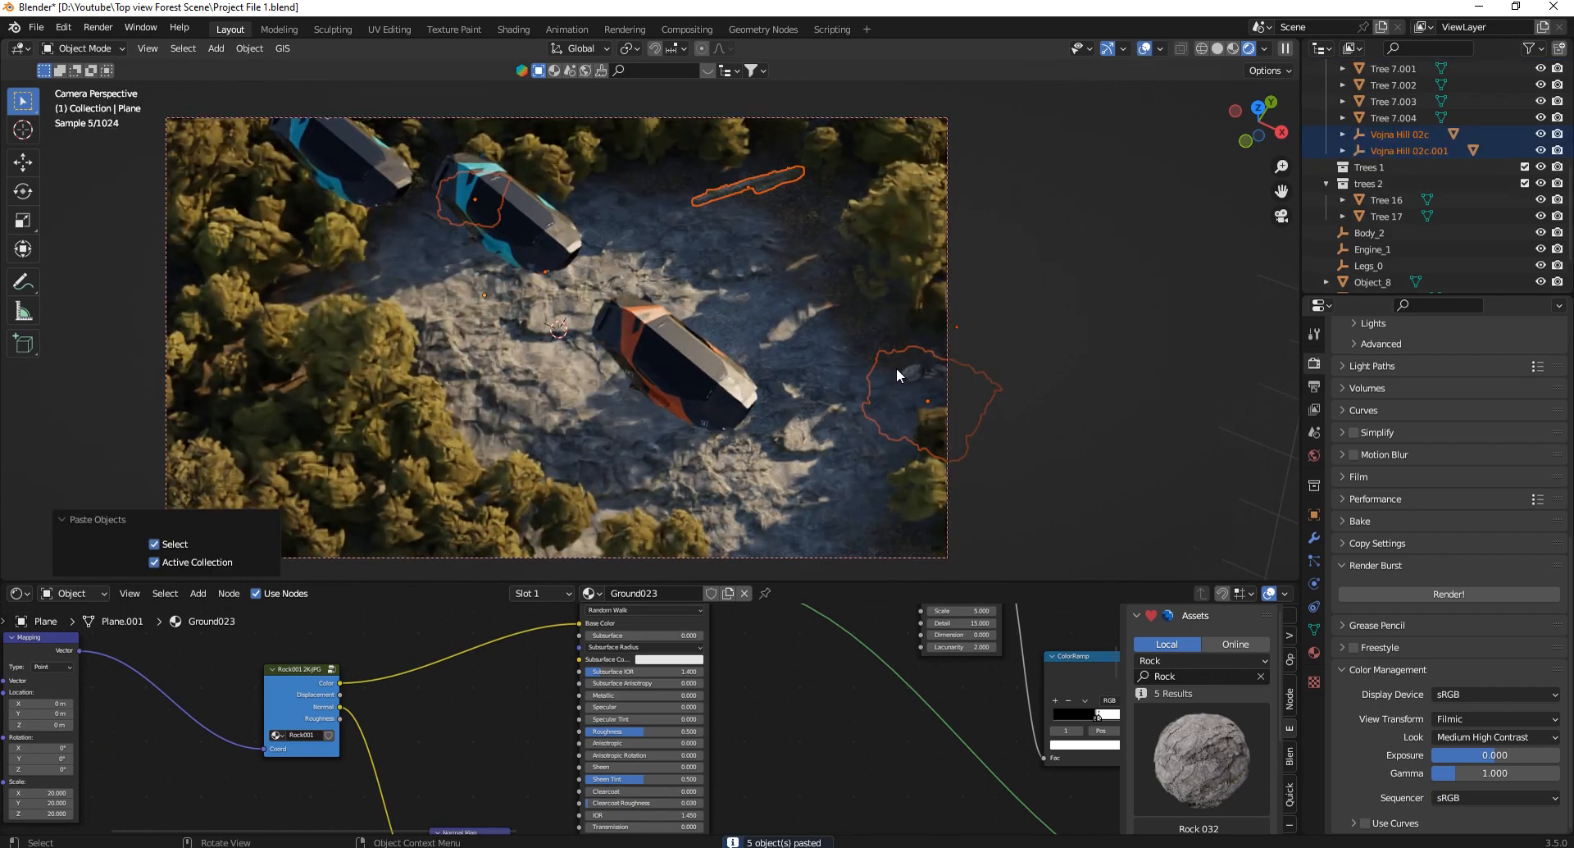
left_click(1144, 48)
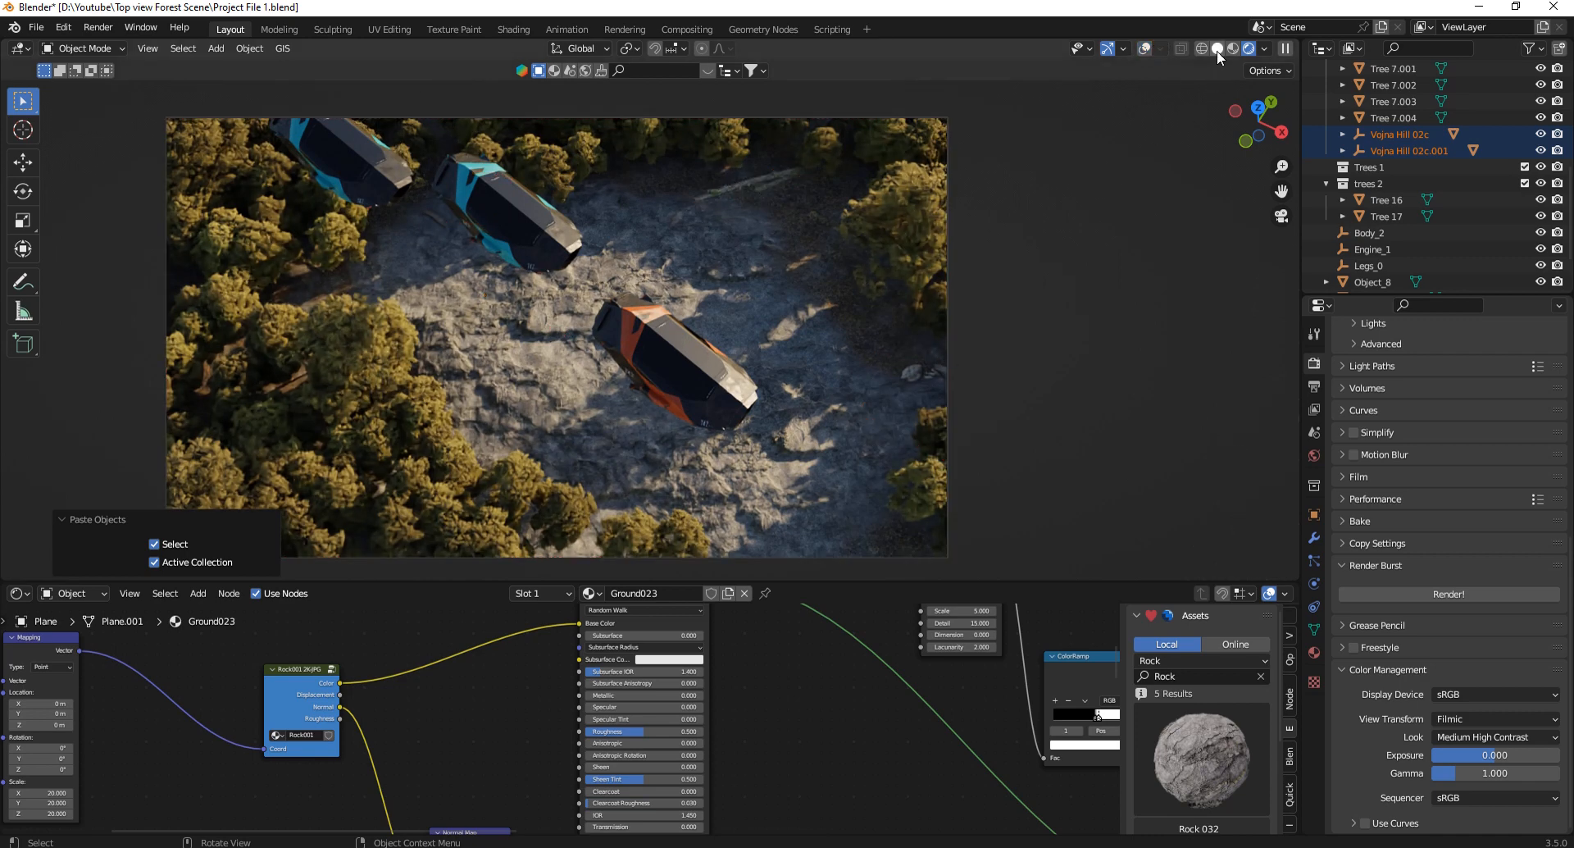
Select all three ships in solid shading with overlays shown, and set the transform orientation to Local.
key("z")
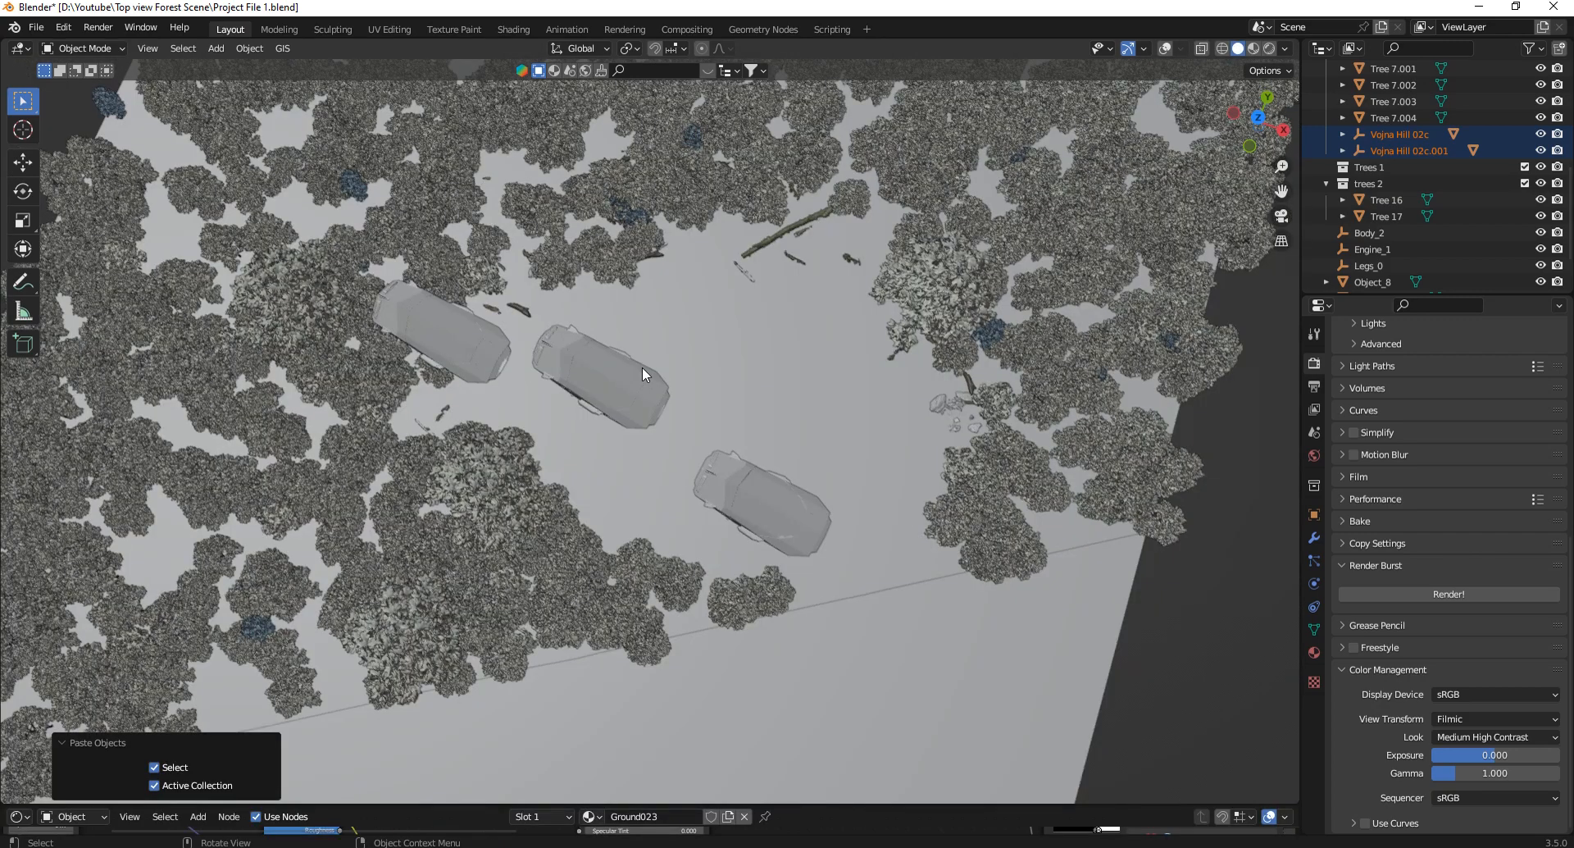
left_click(641, 368)
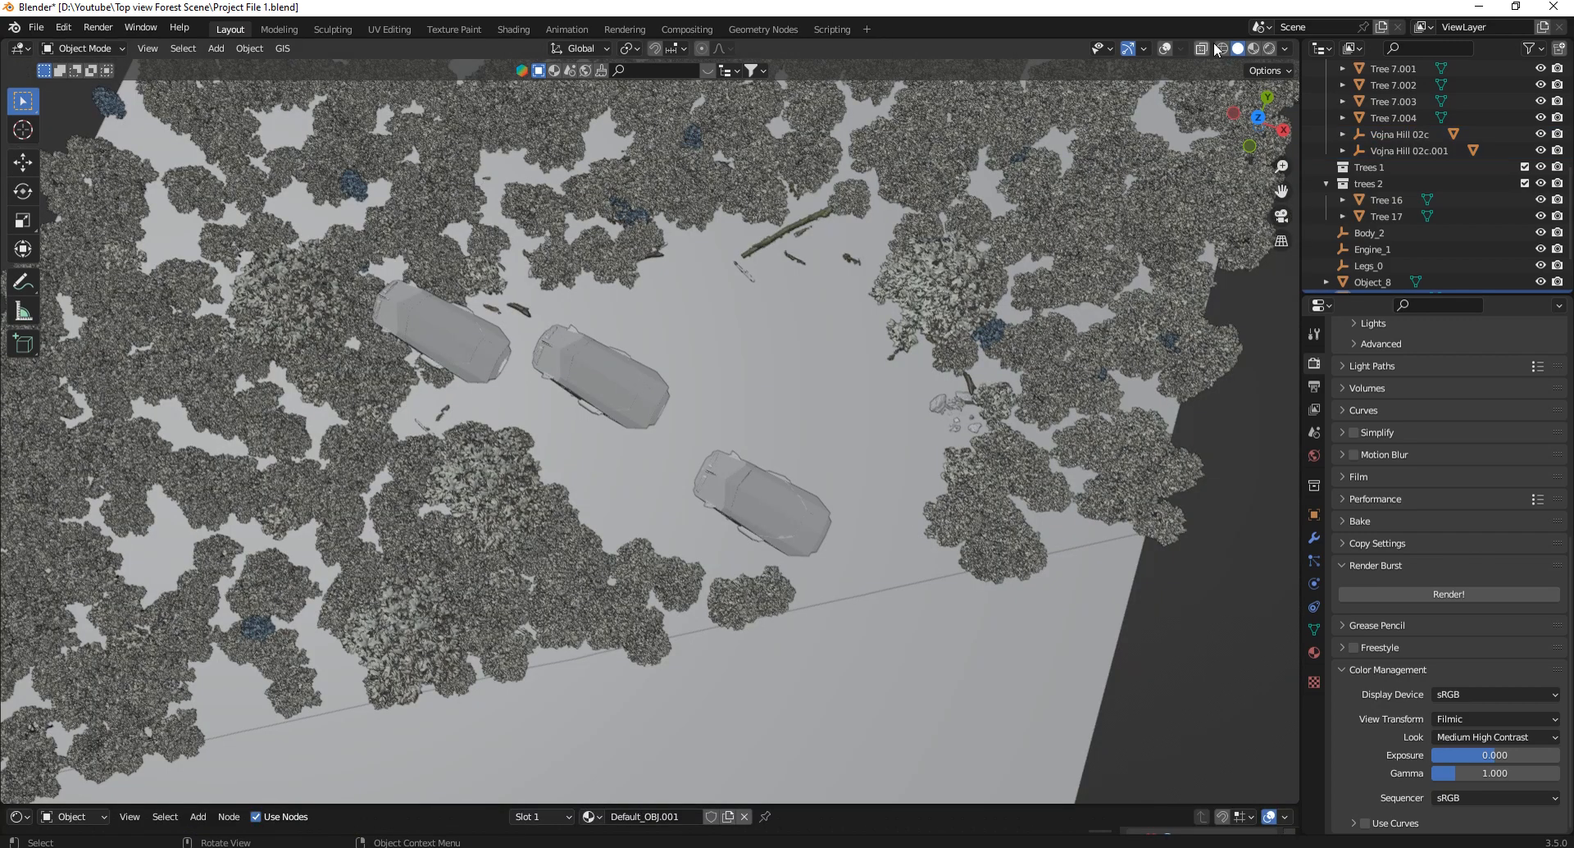
left_click(1166, 48)
left_click(475, 344, "shift")
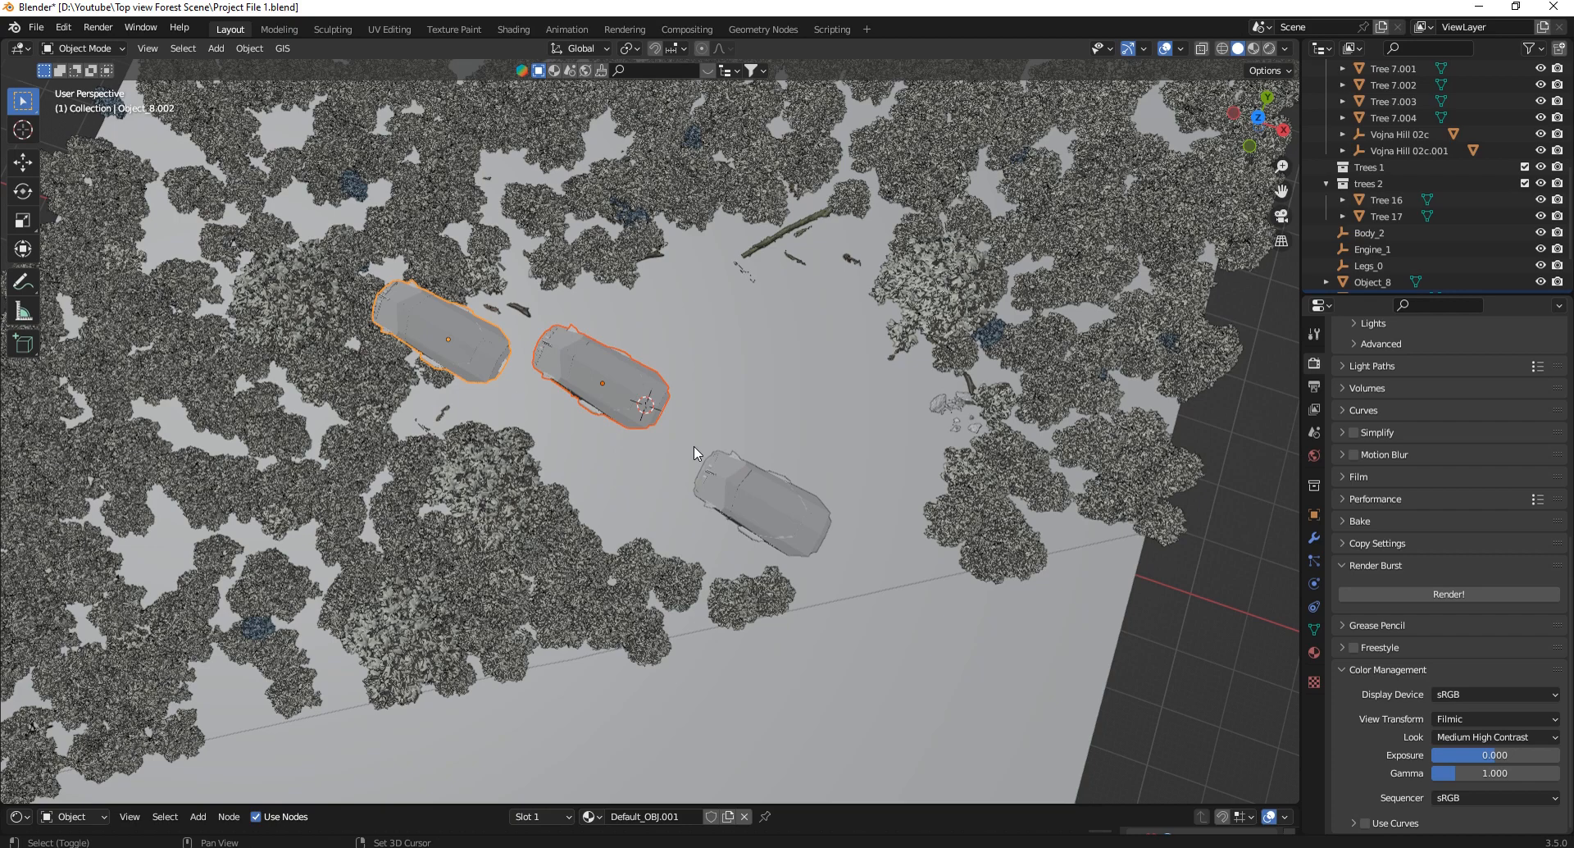
left_click(744, 474, "shift")
left_click(595, 47)
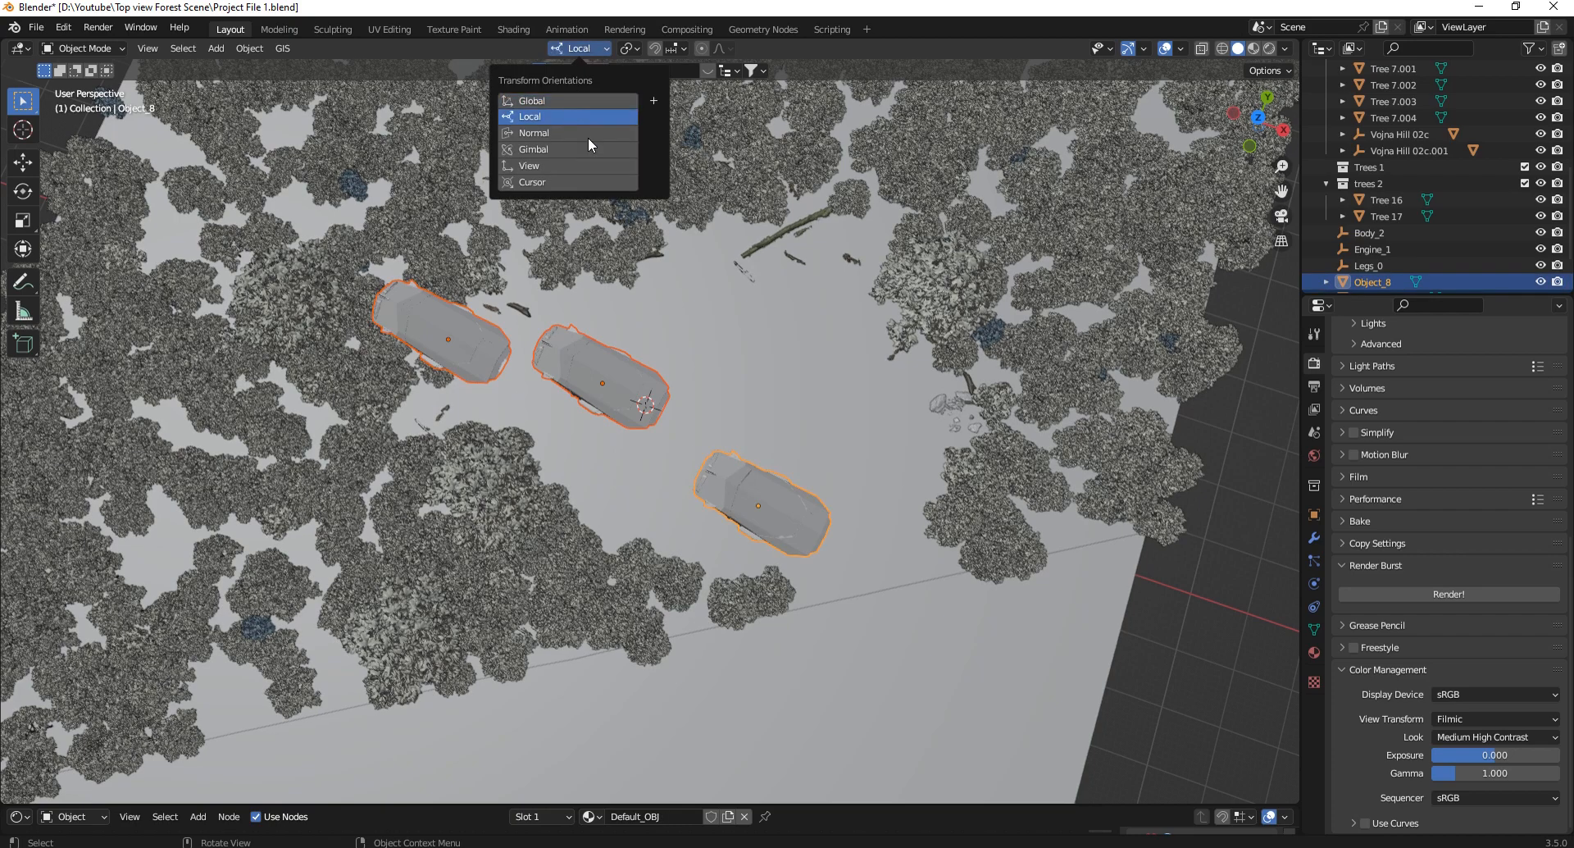
left_click(574, 116)
Move the three ships about -312 m along their local Z axis in the top view, and return to the camera view.
left_click(1258, 119)
scroll(920, 309, "down", 6)
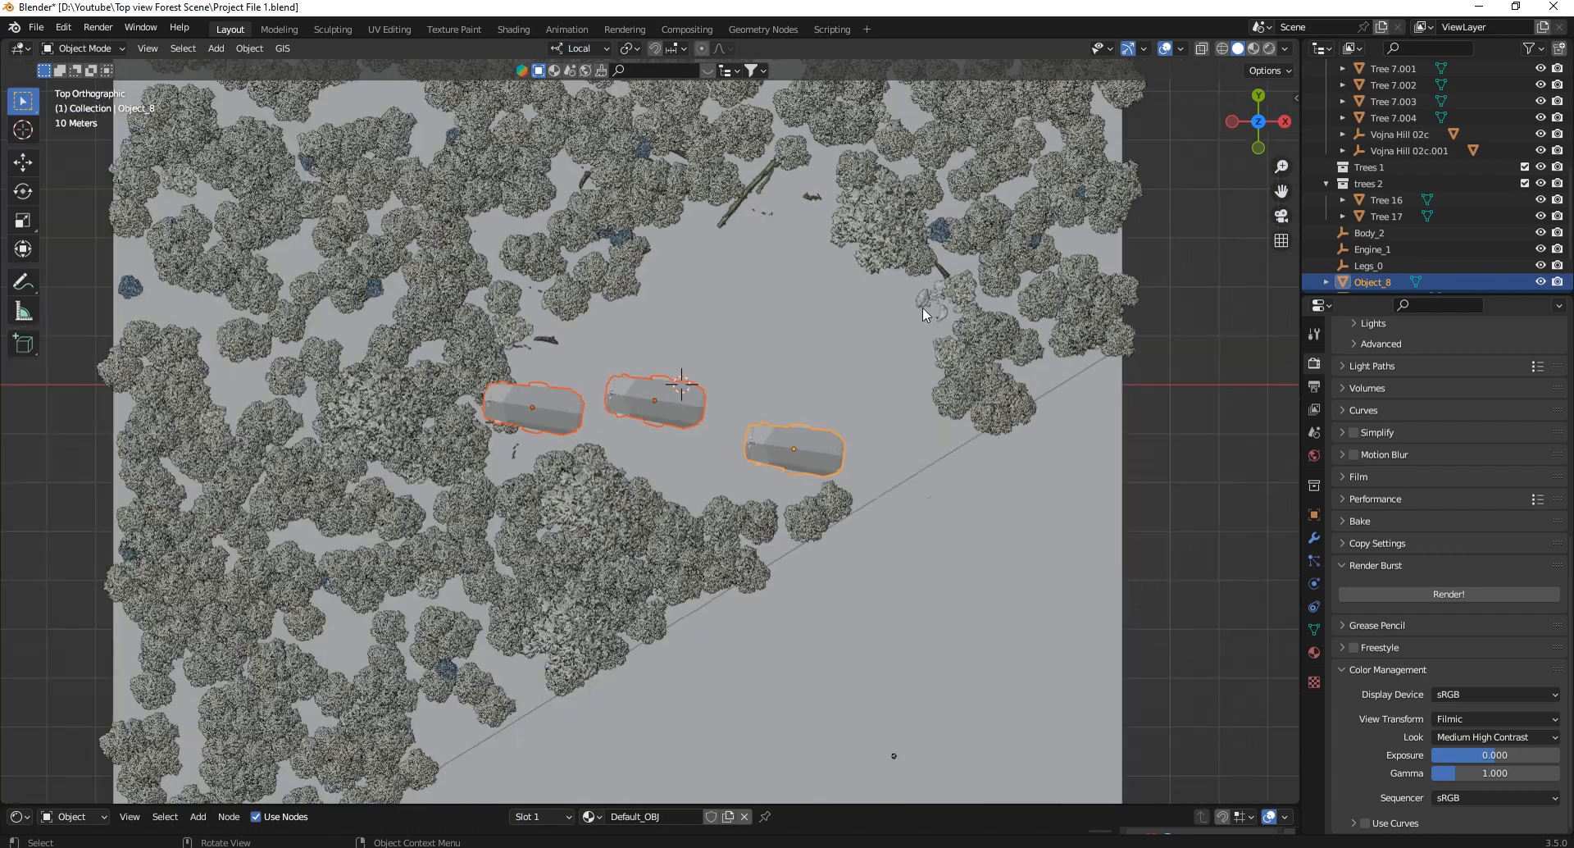
key("g")
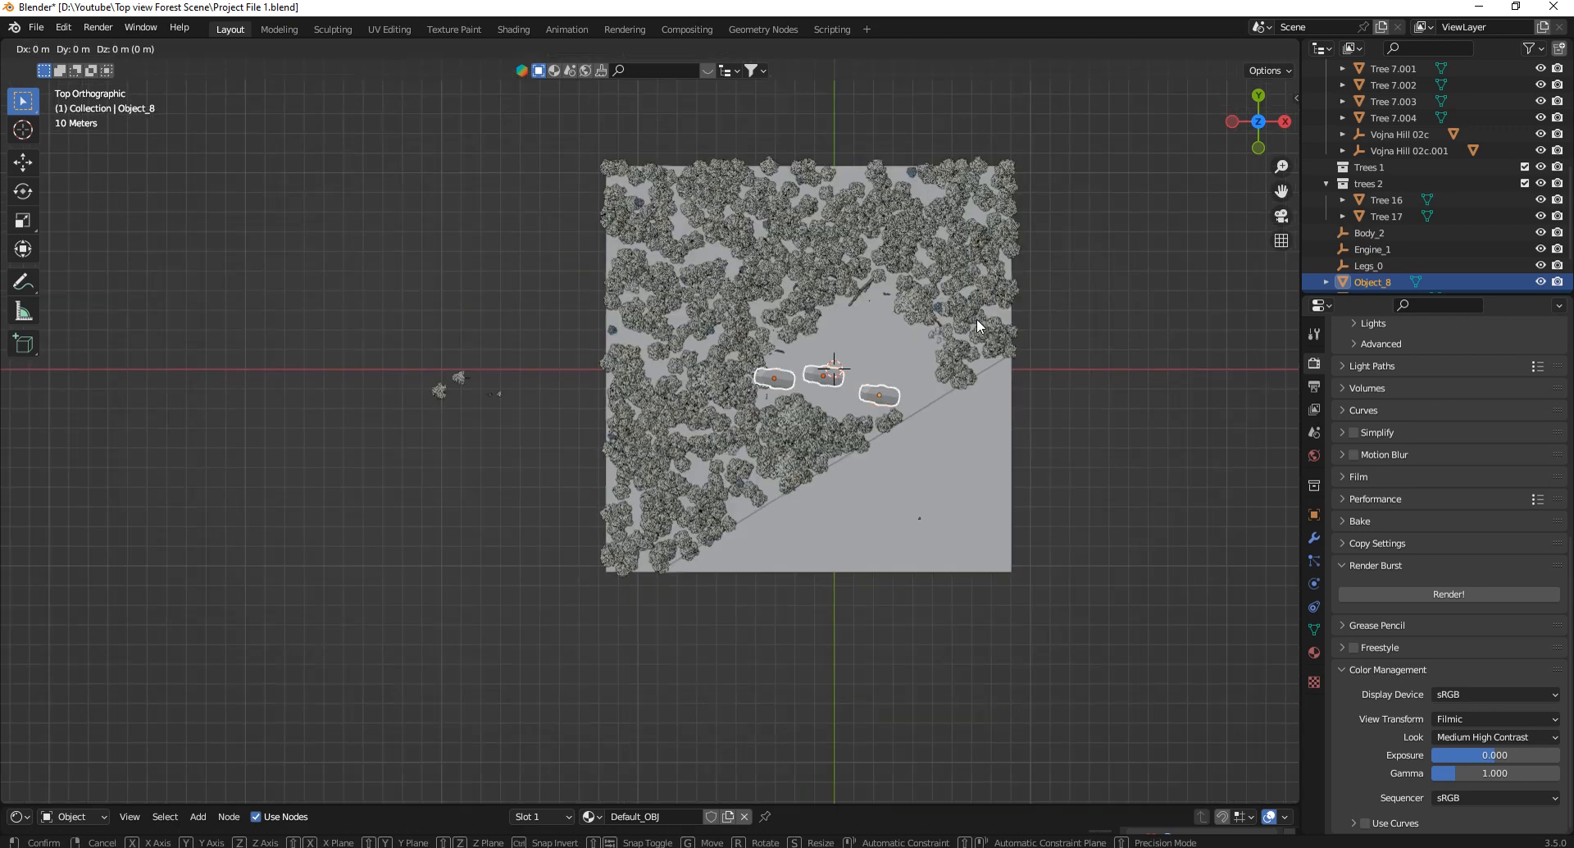
key("x")
key("z")
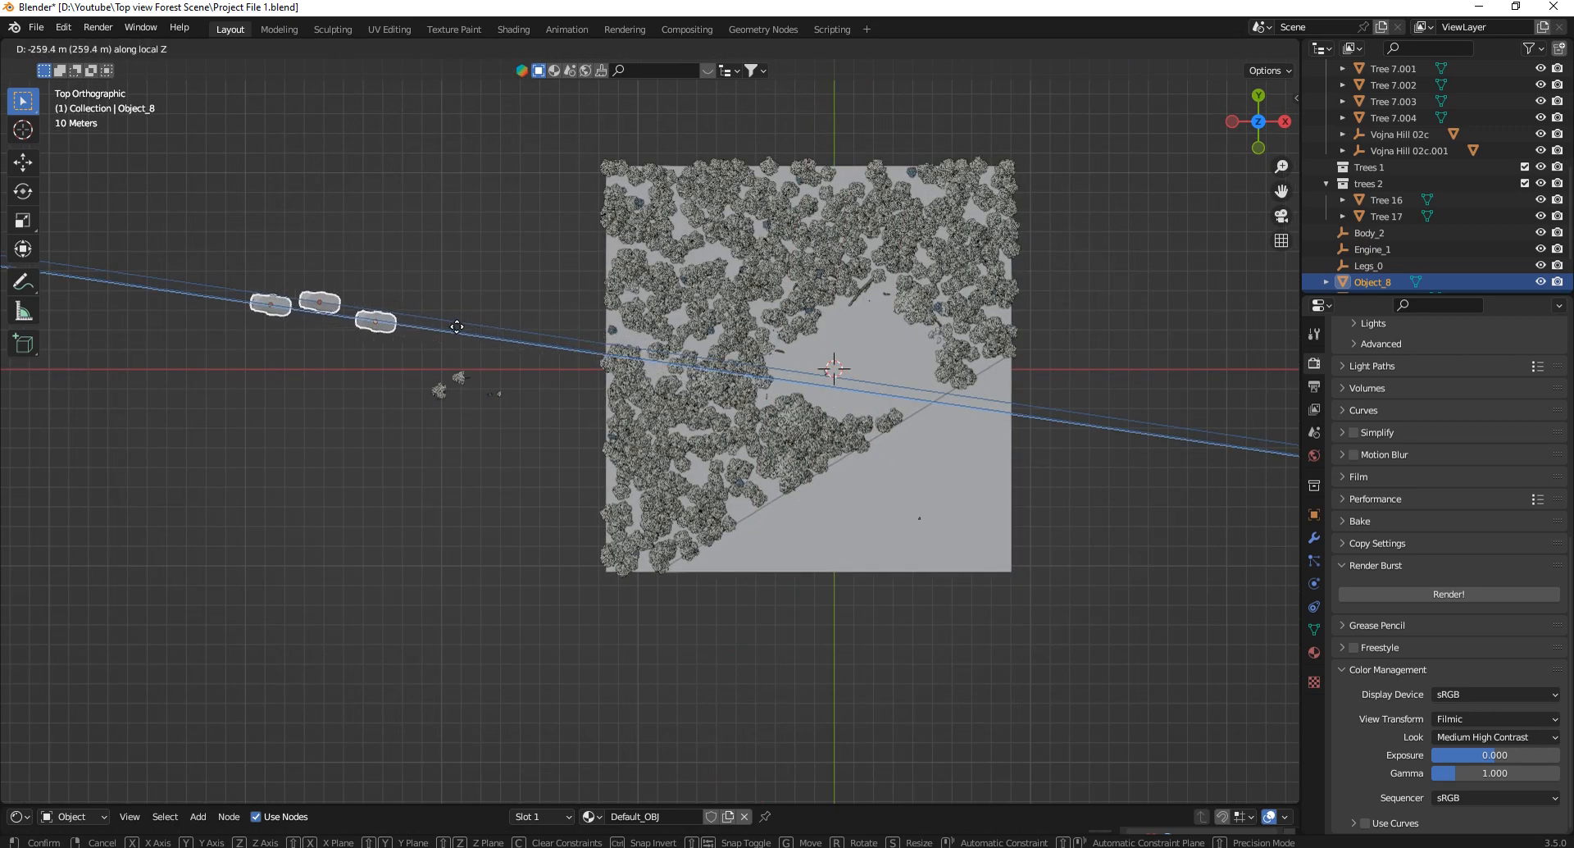
left_click(443, 379)
left_click_drag(1238, 131, 1146, 220)
key("KP_0")
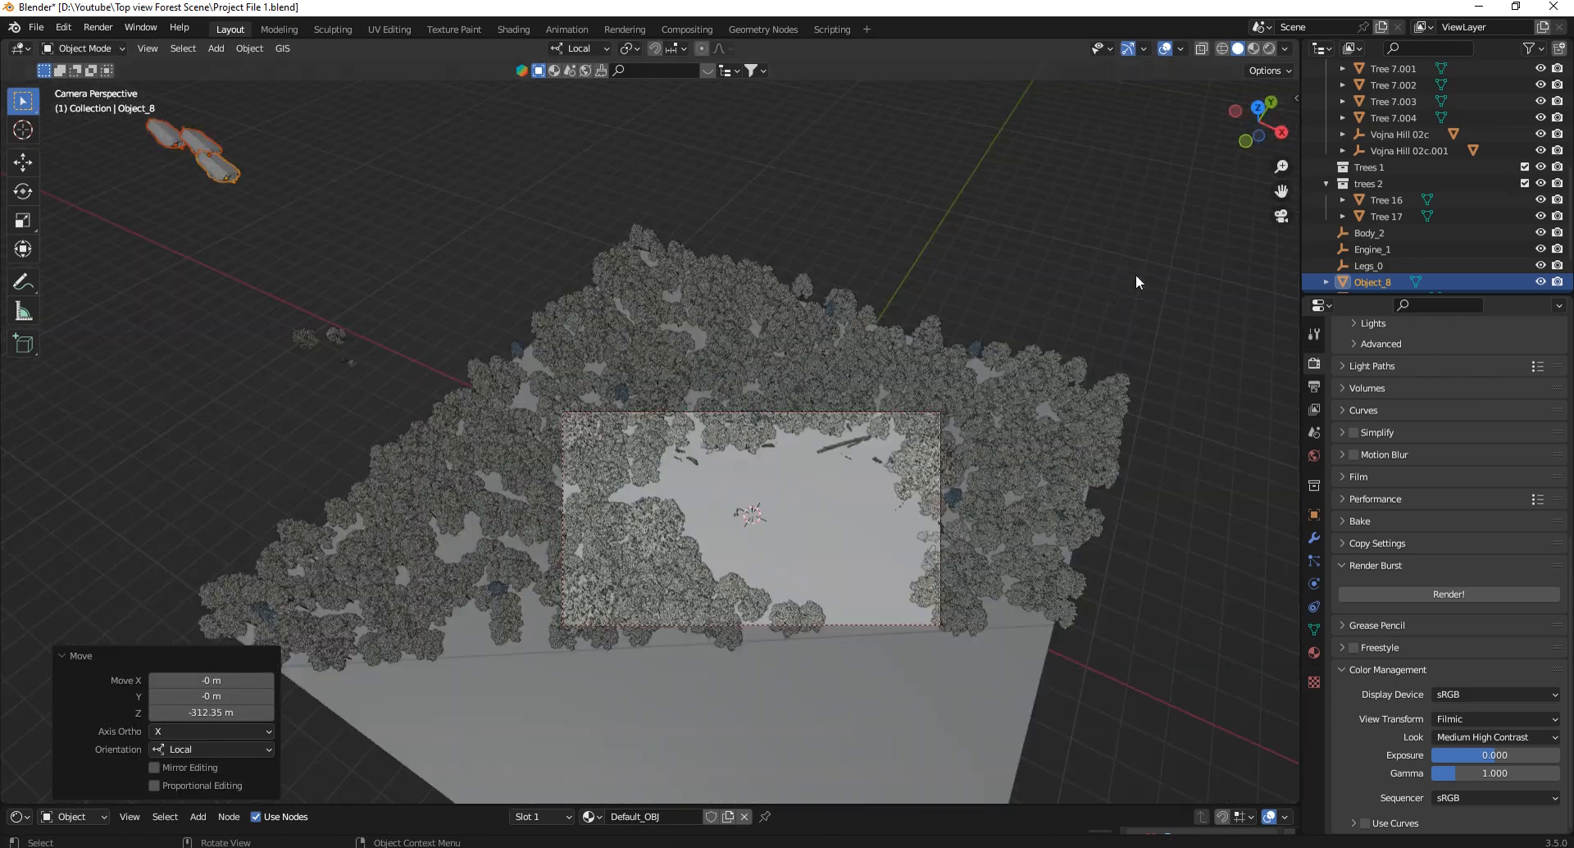
Select only the Object_8 ship, enlarge the node editor area below the viewport and turn it into a Timeline.
scroll(984, 397, "down", 3)
scroll(566, 275, "up", 4)
left_click(485, 236)
scroll(400, 227, "down", 2)
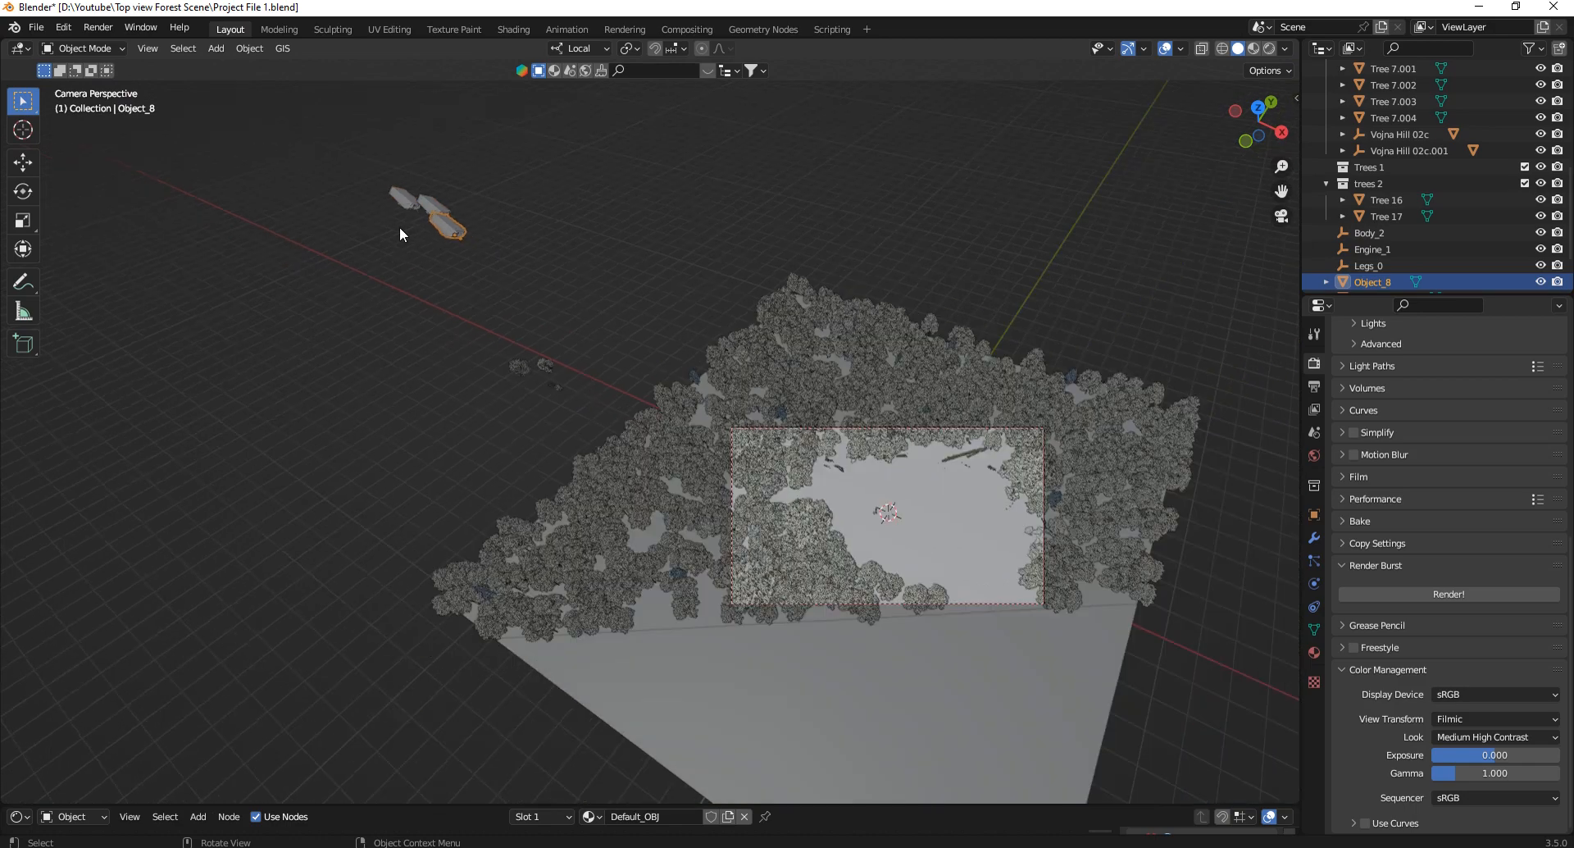
left_click_drag(714, 804, 713, 566)
left_click(24, 579)
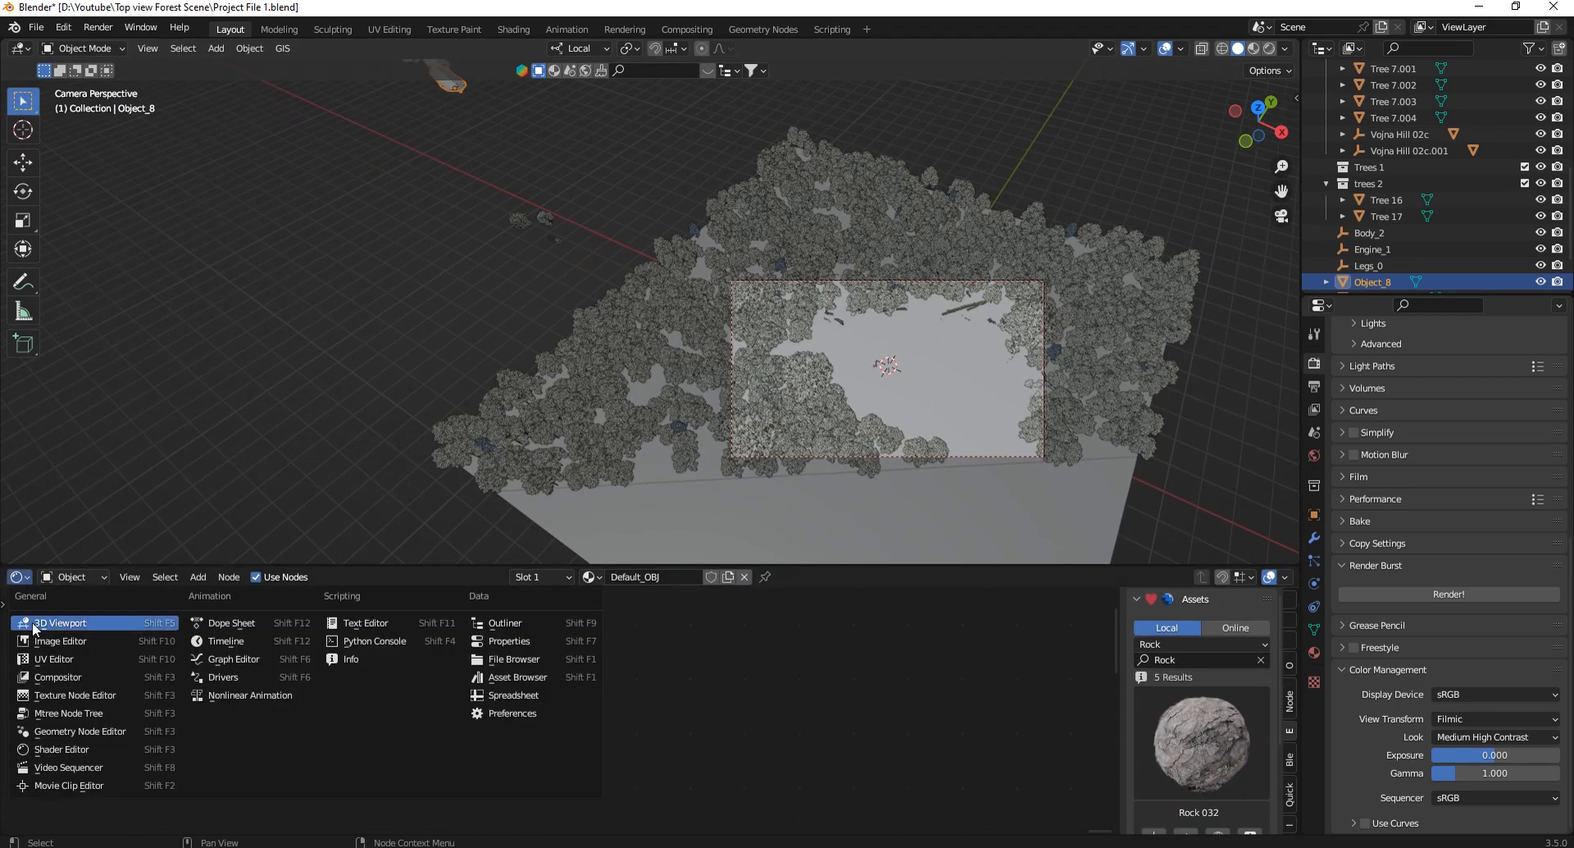
left_click(223, 646)
scroll(491, 180, "up", 3)
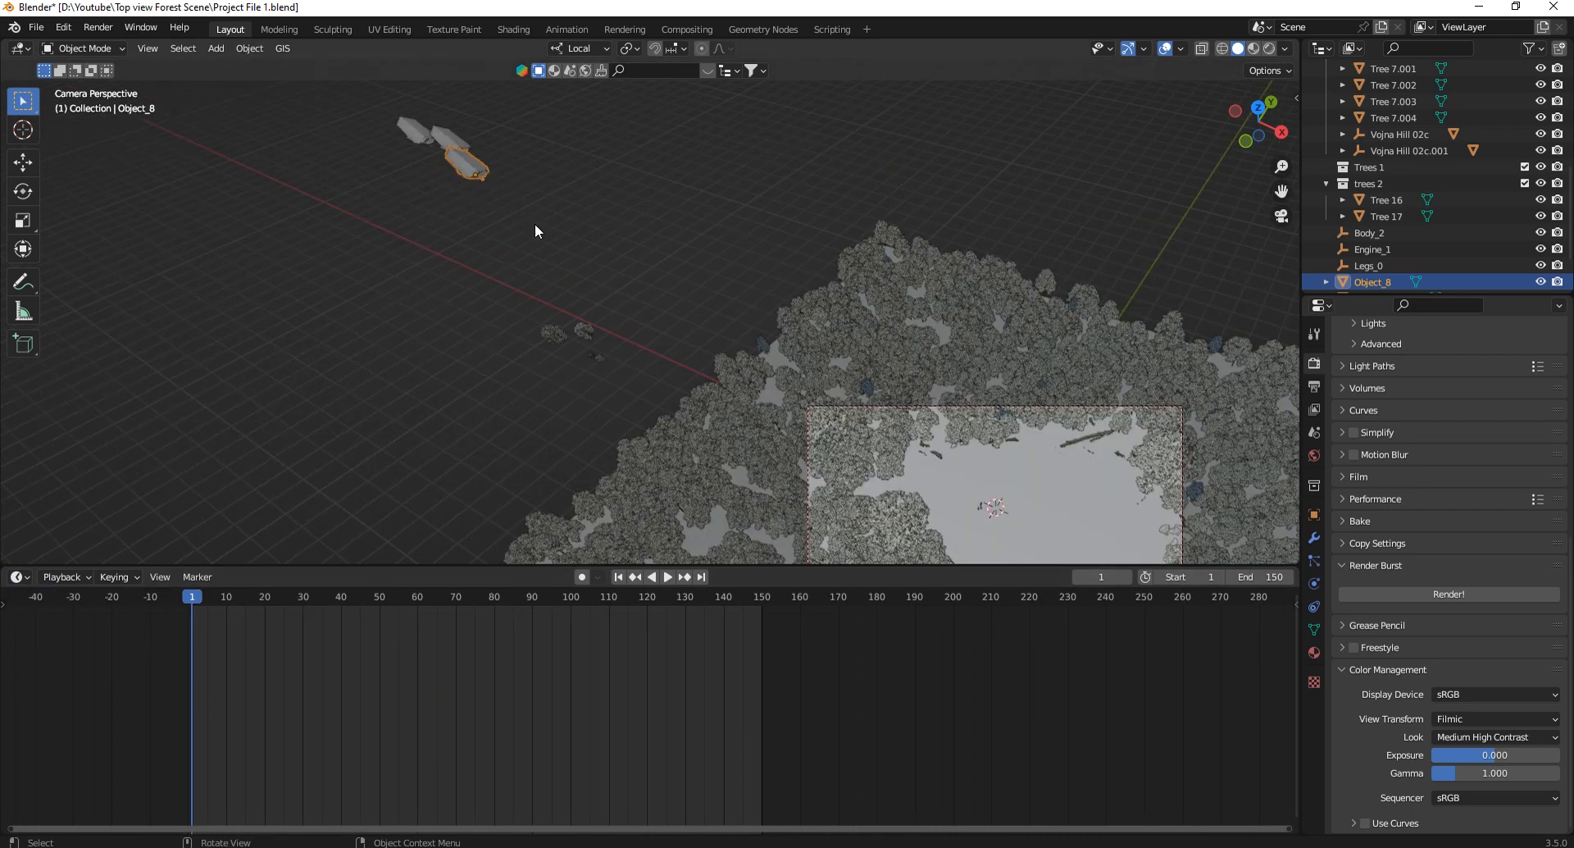
Show the Object_8 ship's transform values and keyframe its location and rotation at frame 1, replacing the location keyframes.
key("n")
left_click(1288, 87)
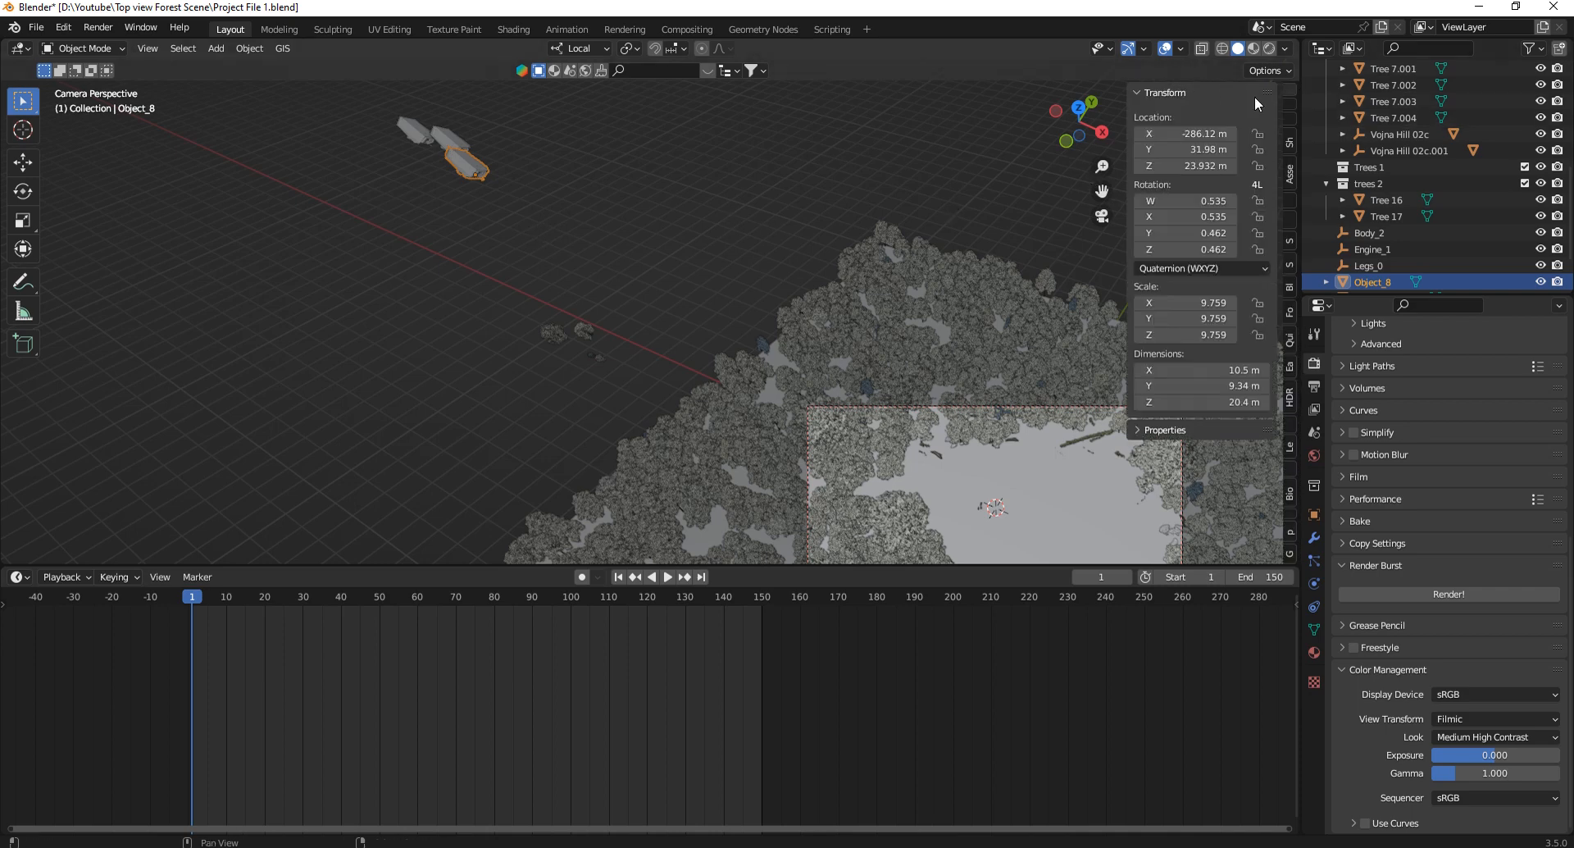
key("i")
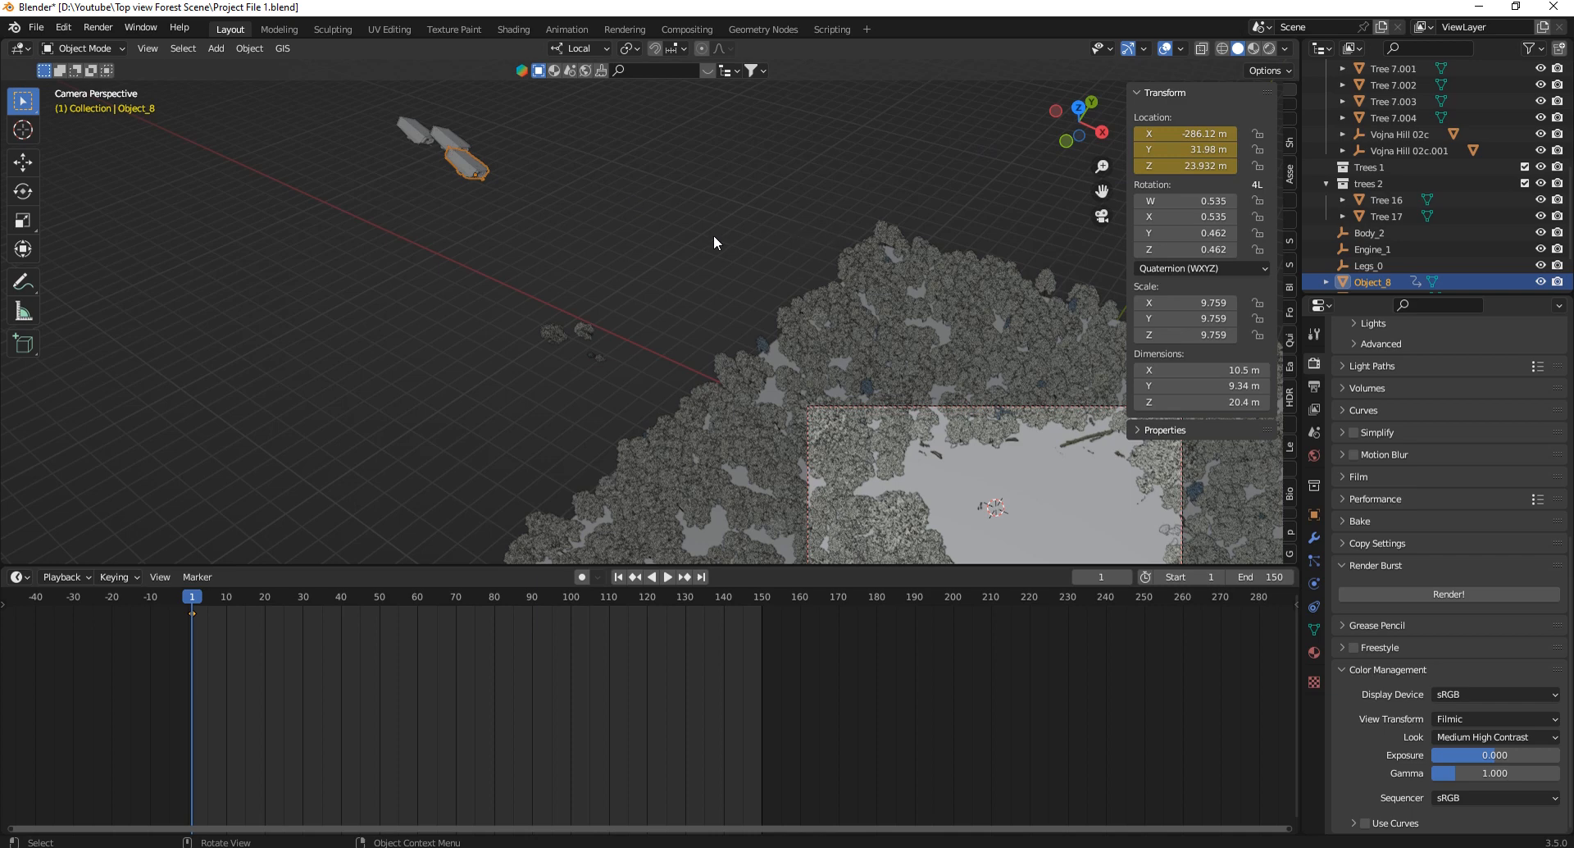
key("i")
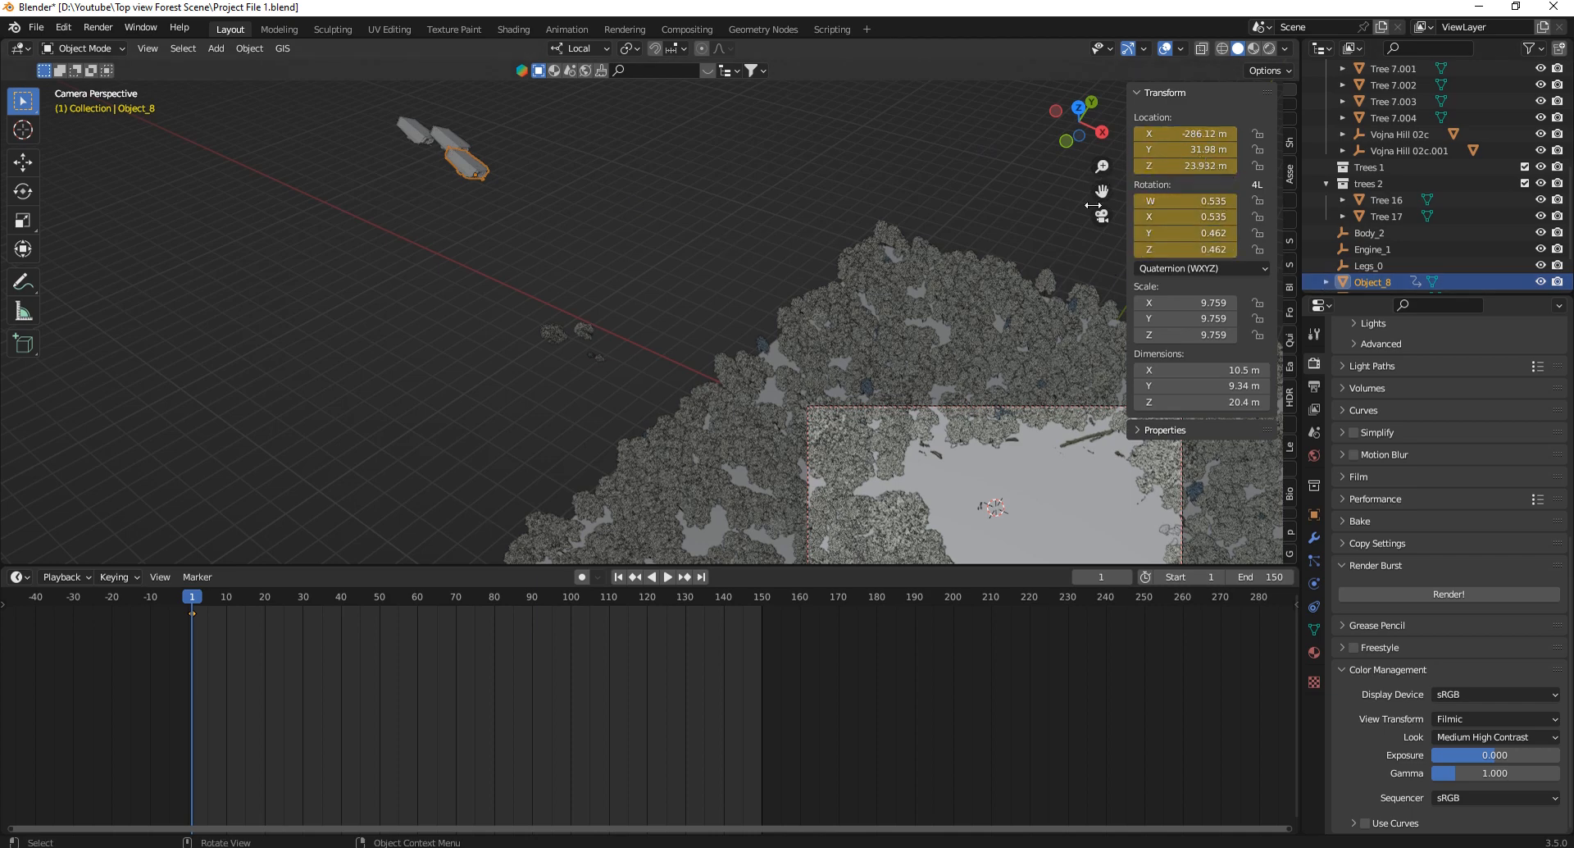
right_click(1167, 154)
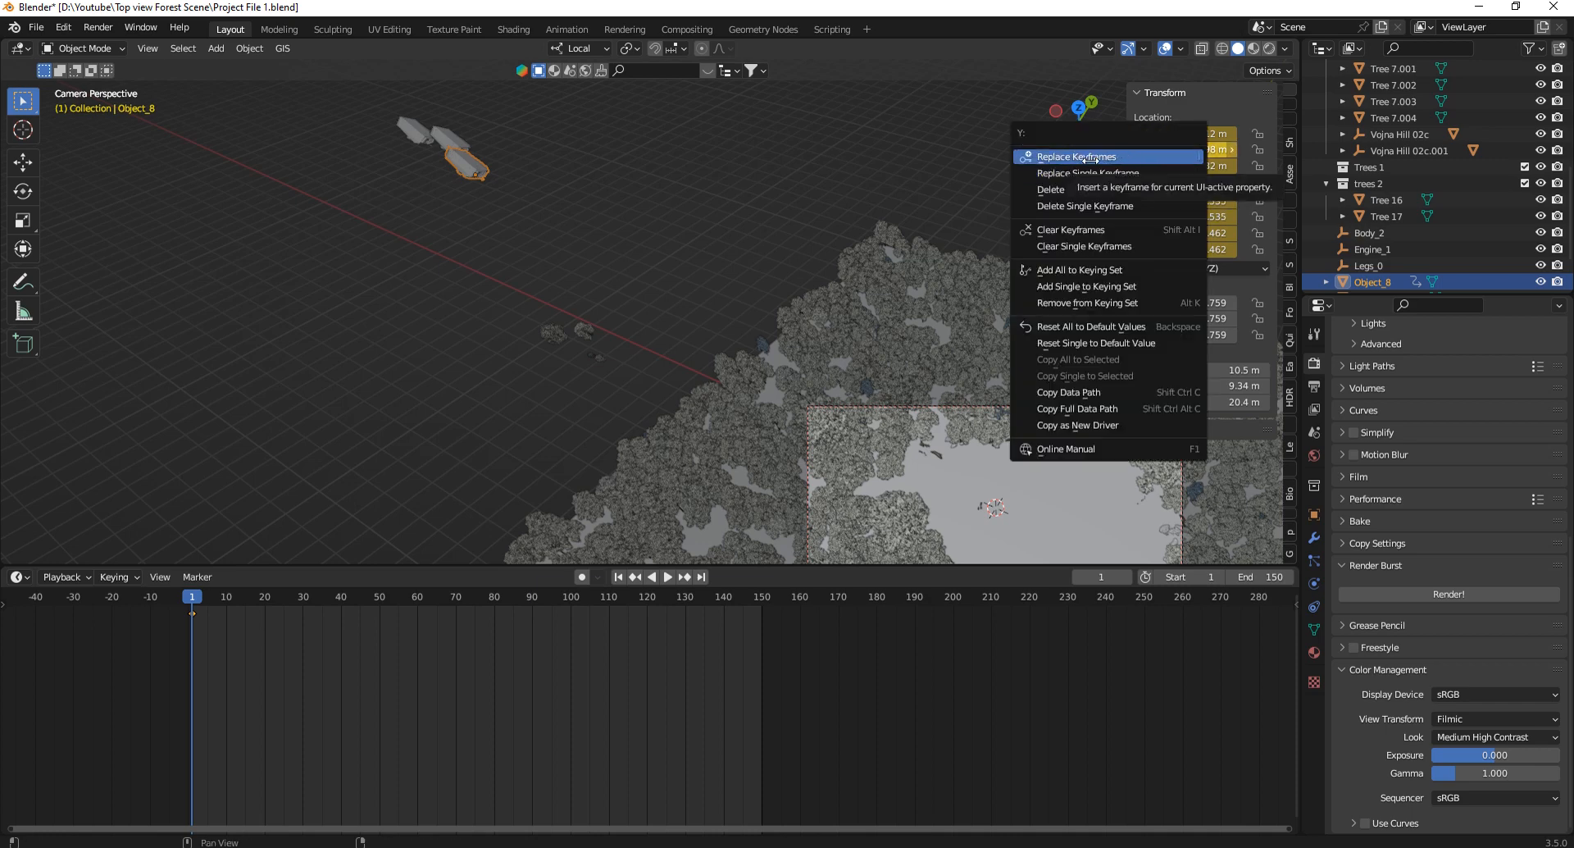
left_click(1089, 157)
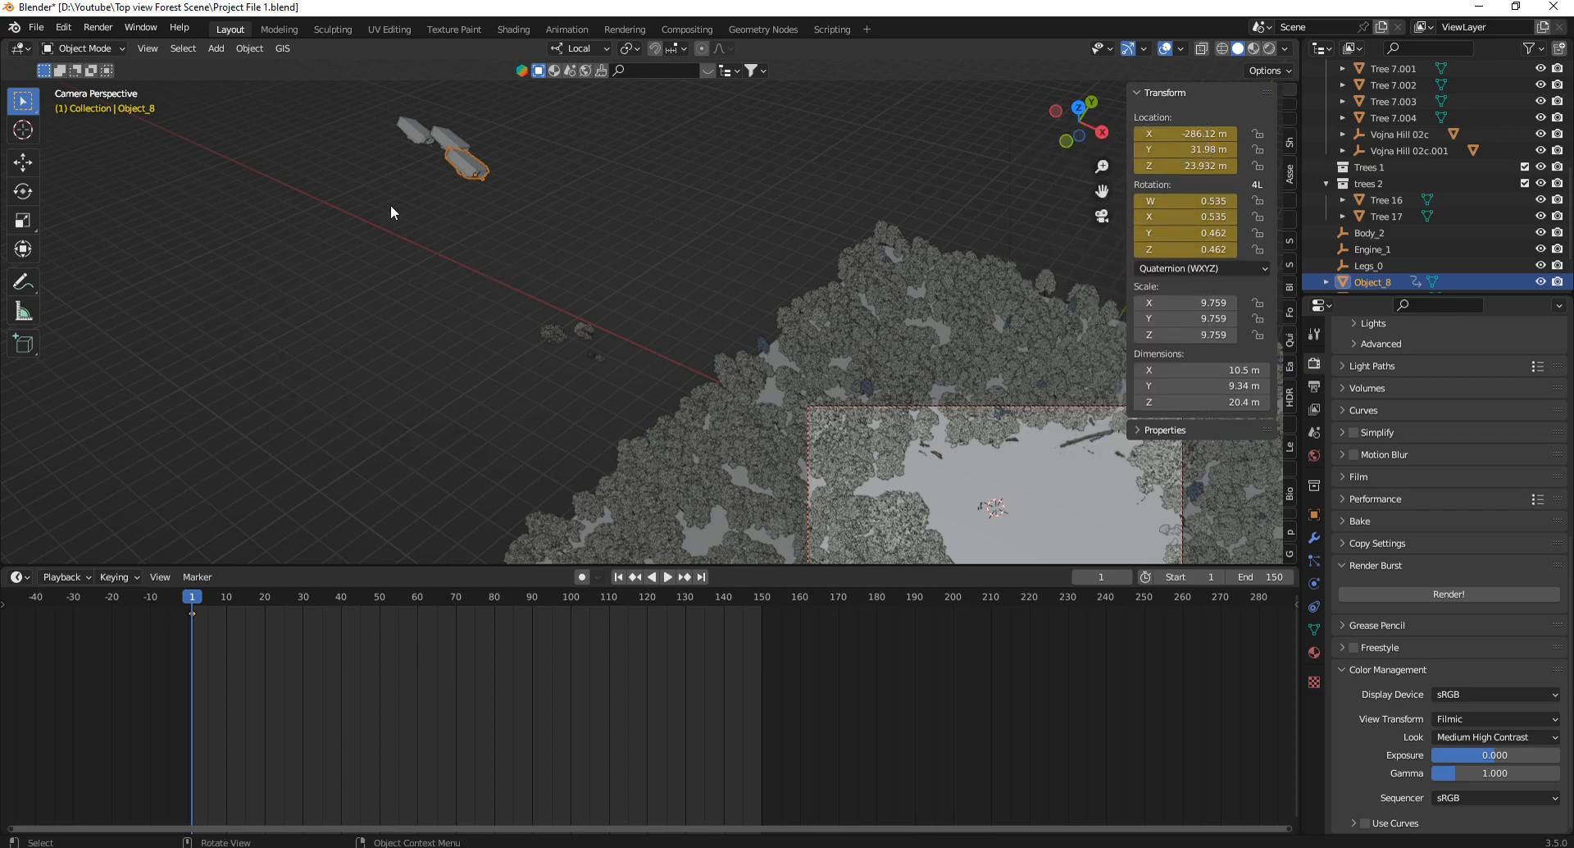
scroll(409, 207, "down", 3)
key("g")
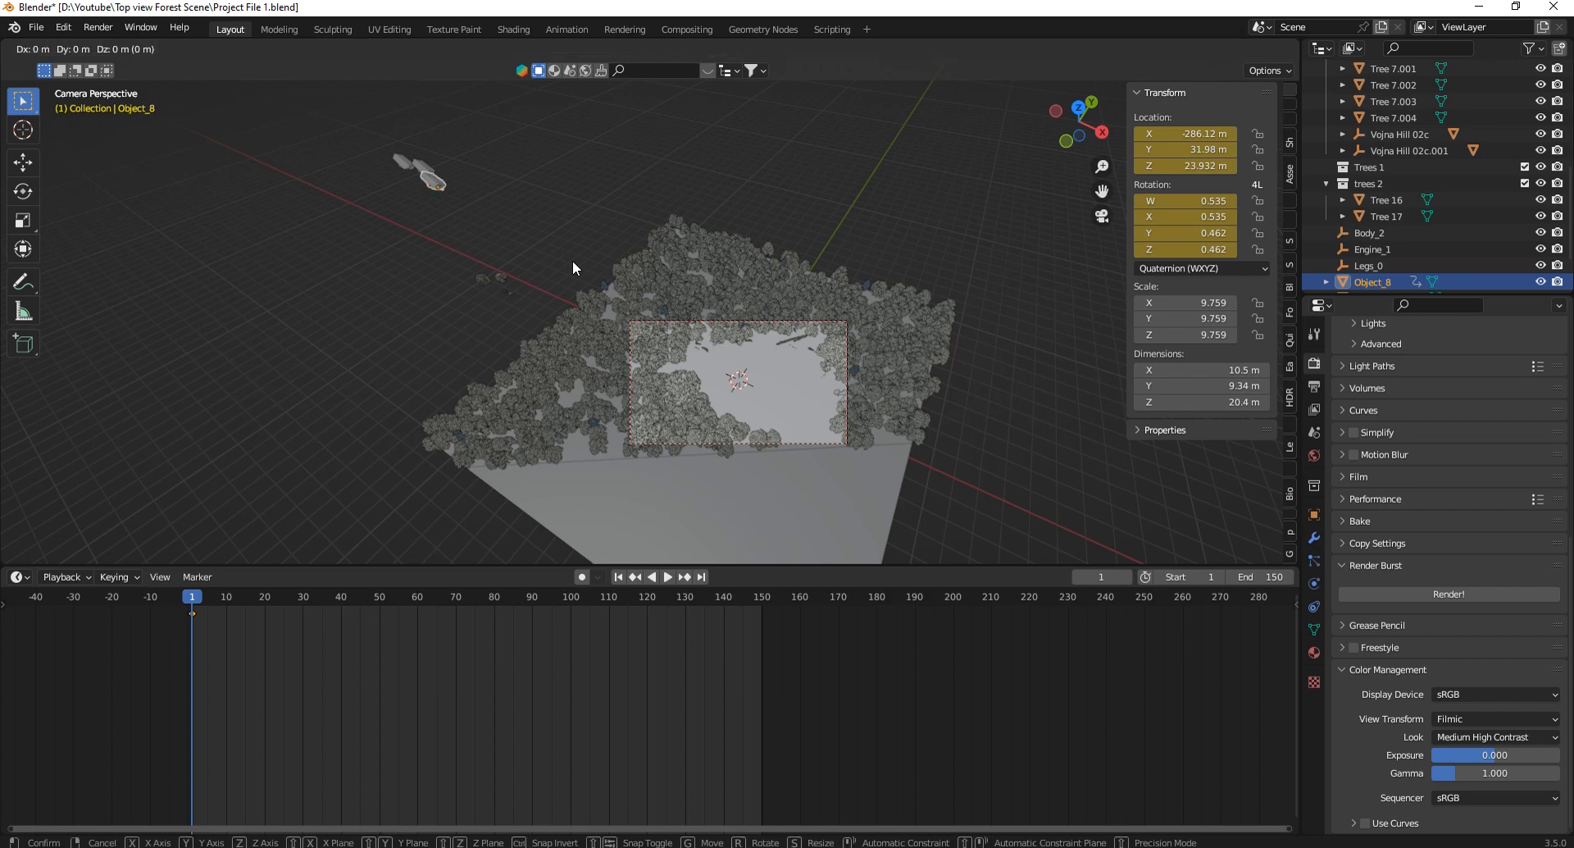
key("z")
key("z")
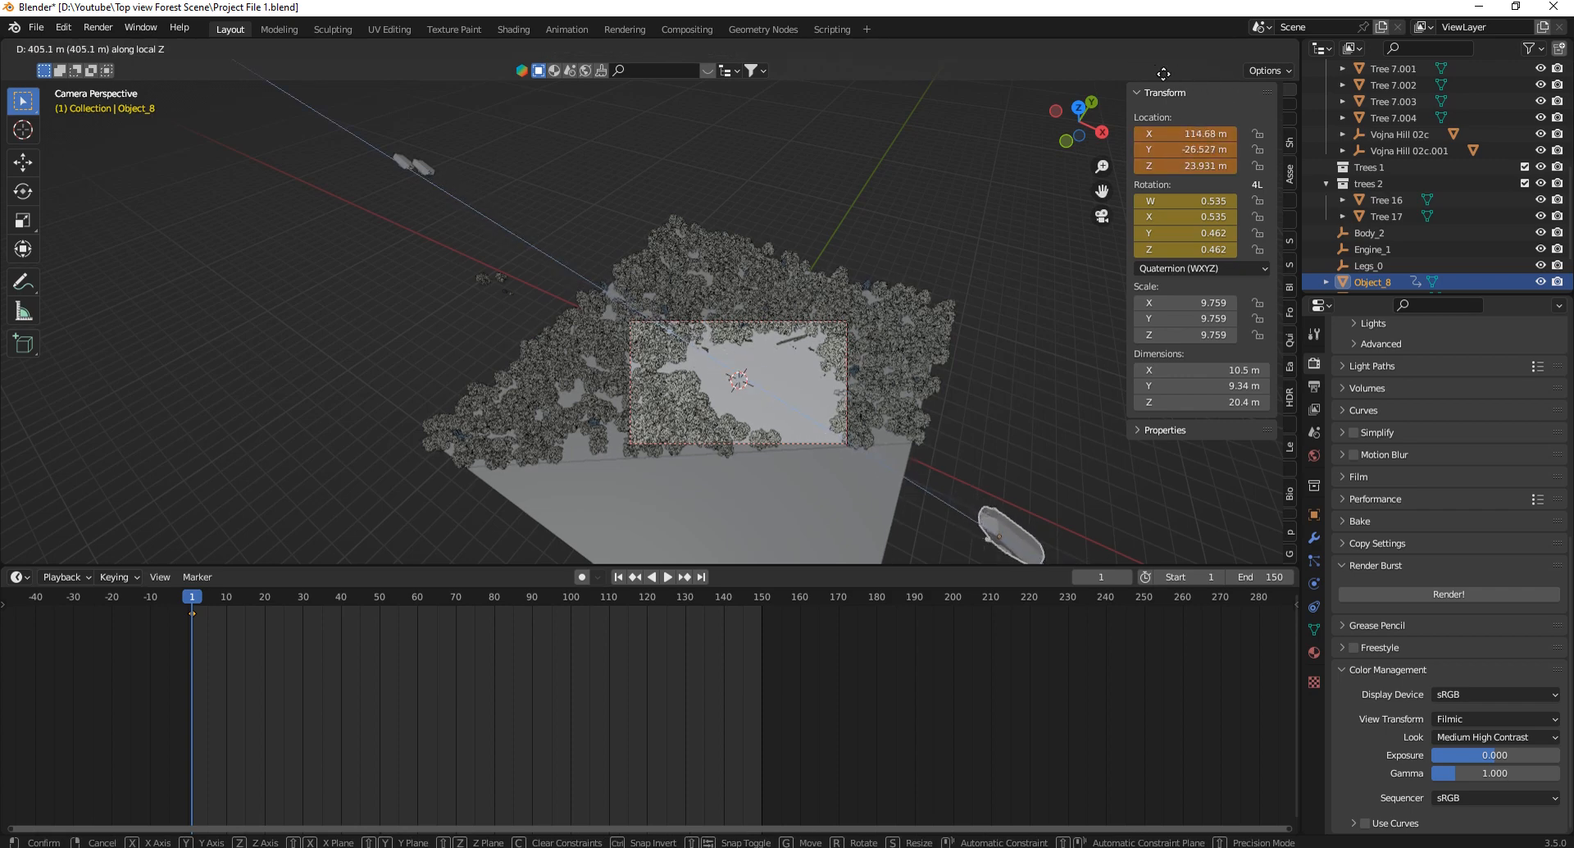
left_click(1213, 134)
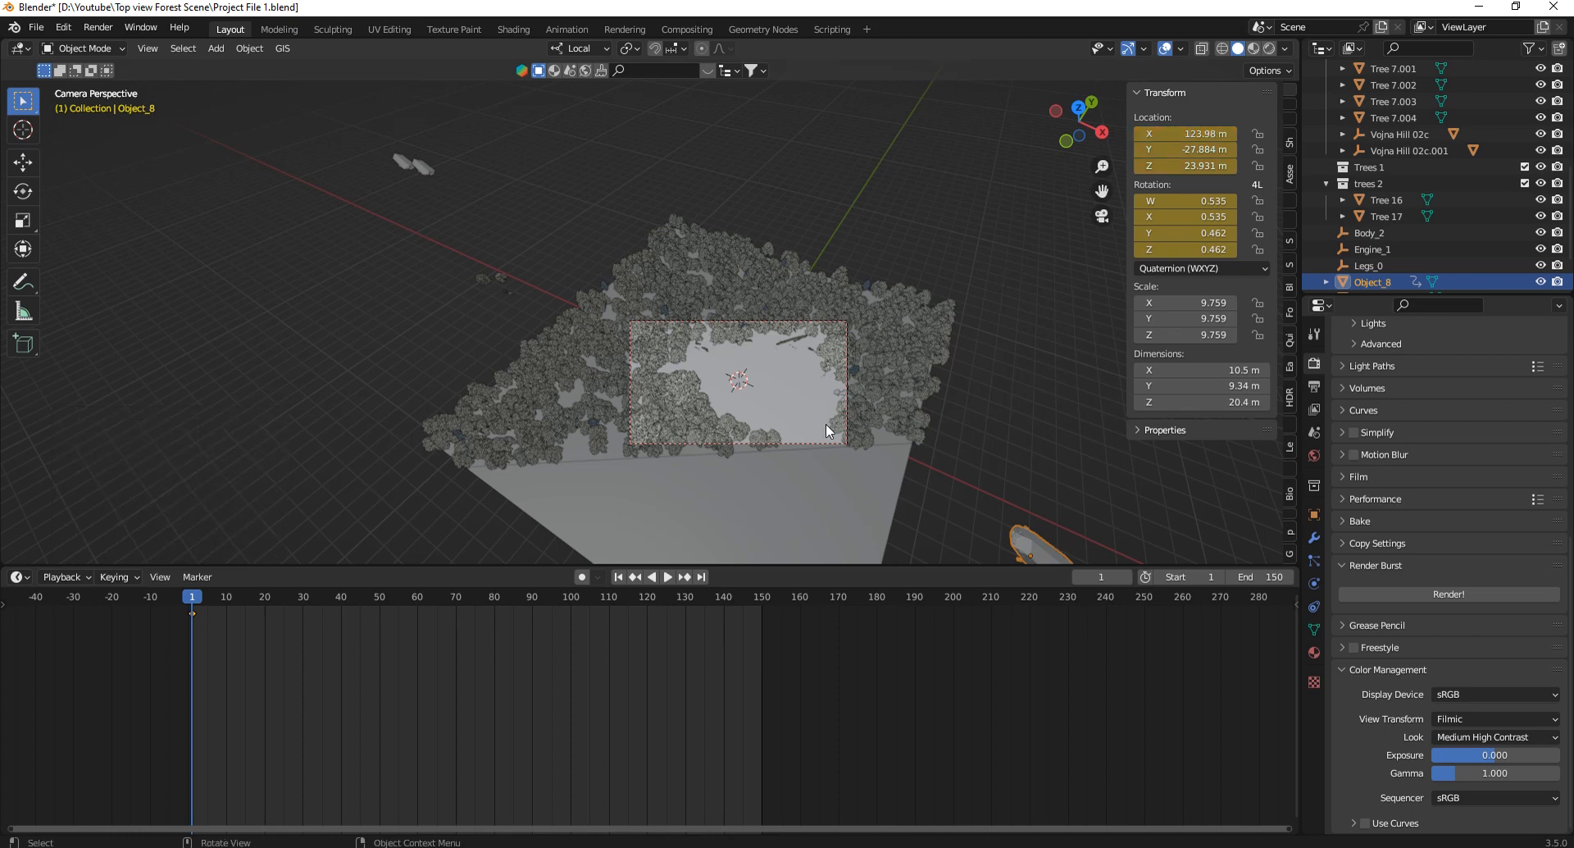
key("ctrl+z")
Go to frame 150 and keyframe the Object_8 ship's location and rotation there.
left_click_drag(210, 601, 762, 613)
scroll(762, 613, "up", 3)
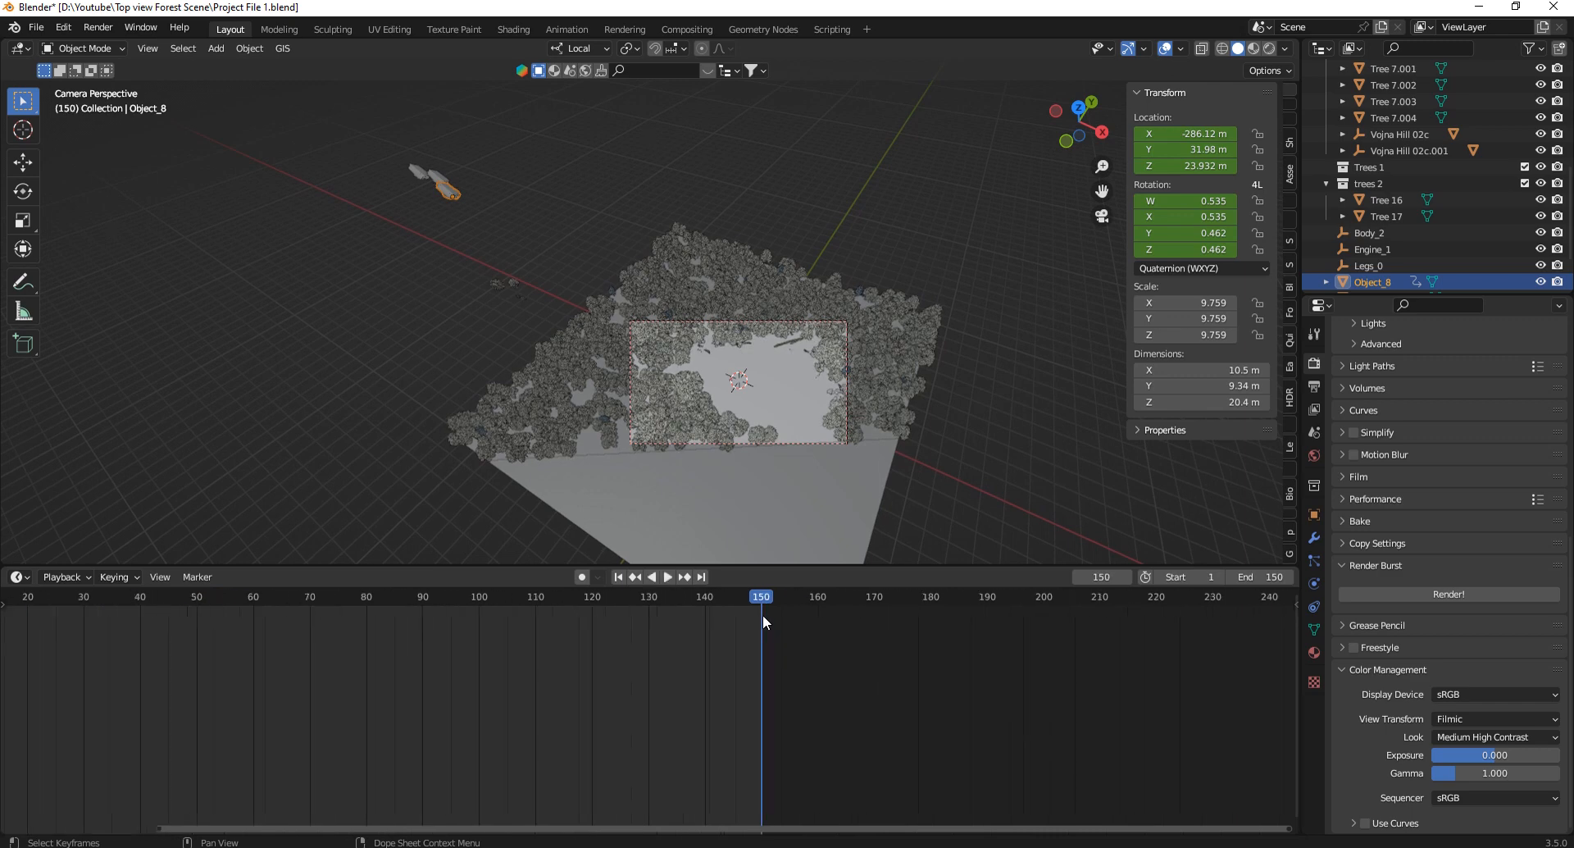
scroll(751, 602, "up", 2)
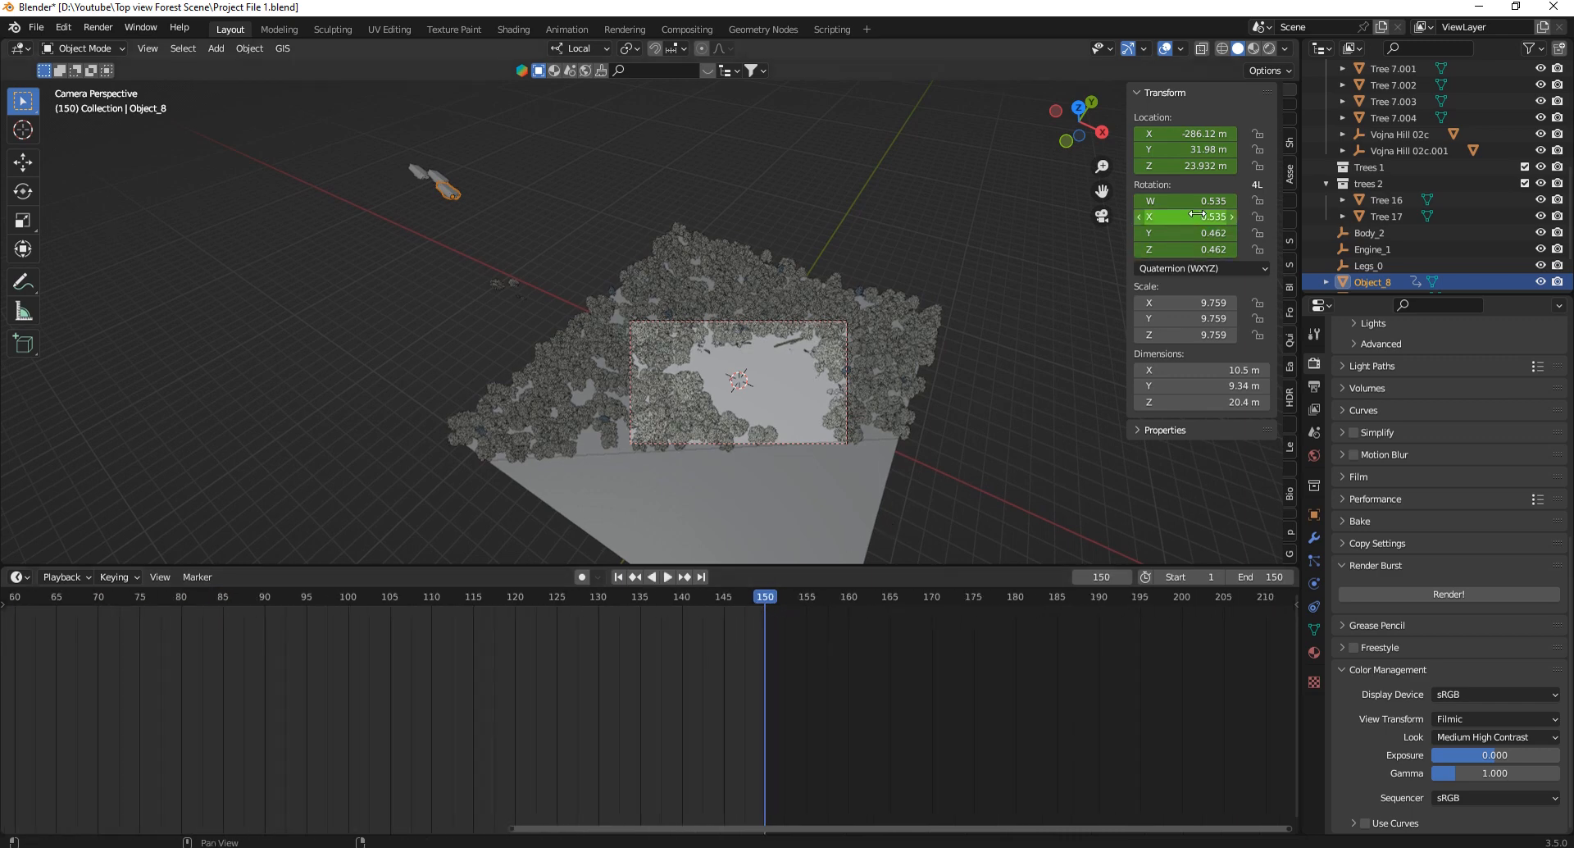
key("i")
key("i")
scroll(830, 677, "down", 2)
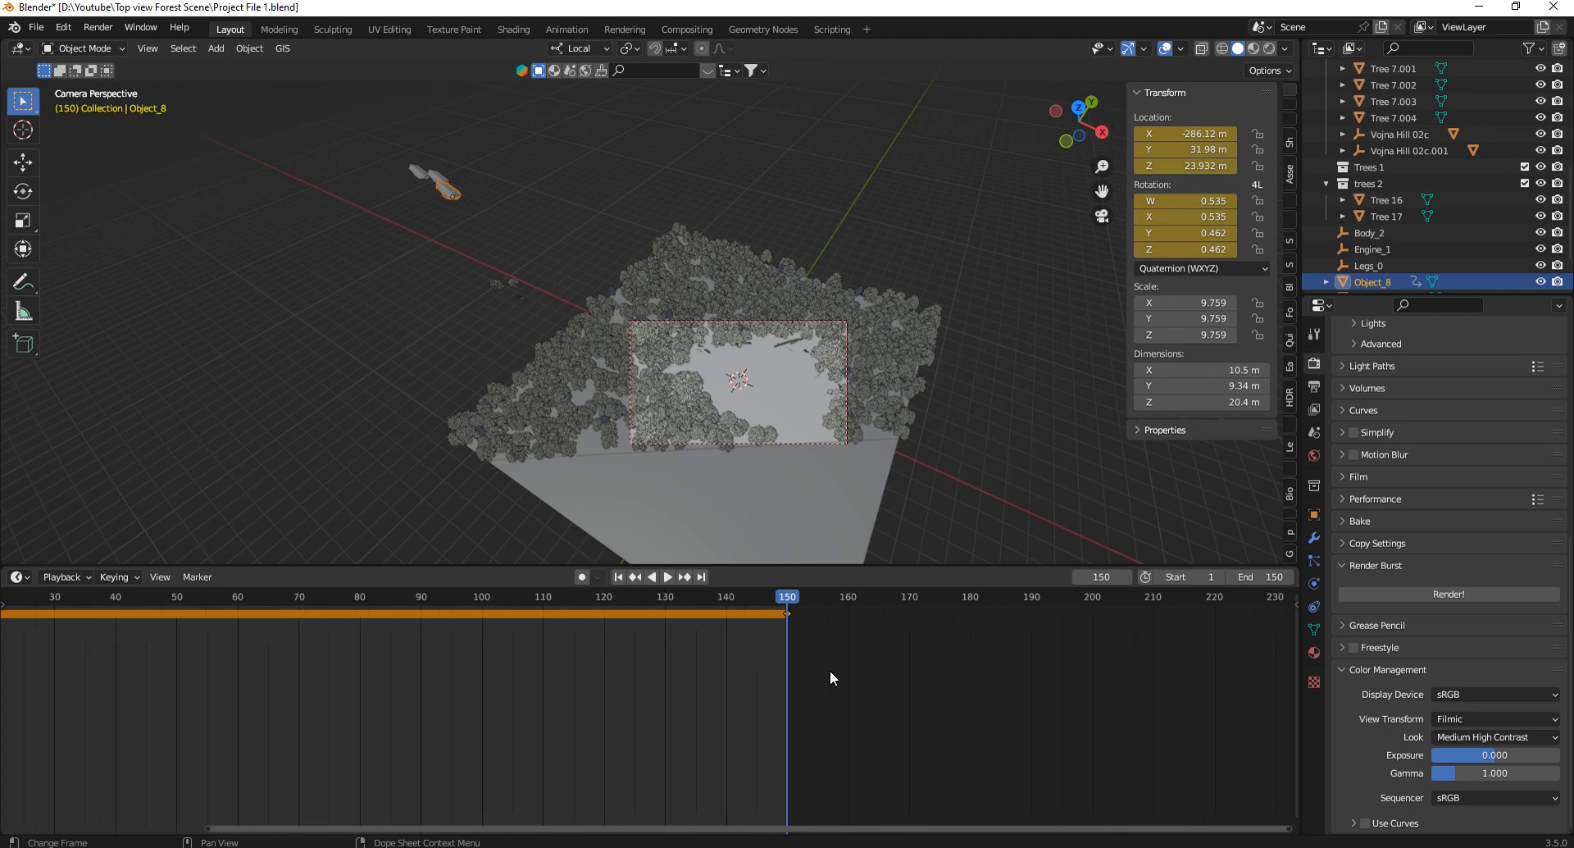
Move the Object_8 ship about 406 m along its local Z axis and replace its location keyframes at frame 150.
key("g")
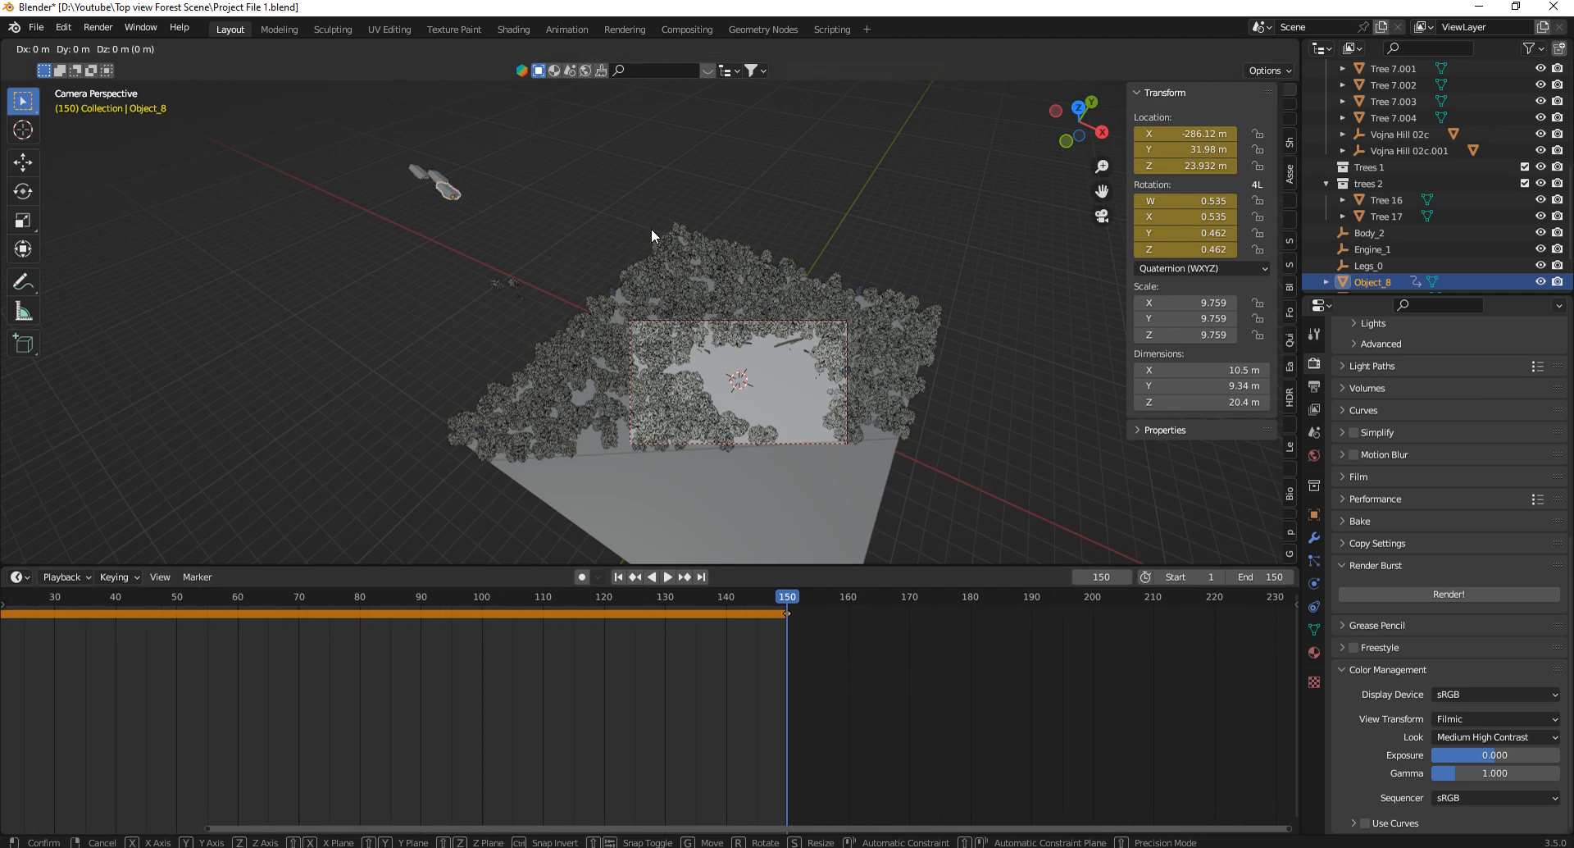
key("z")
key("z")
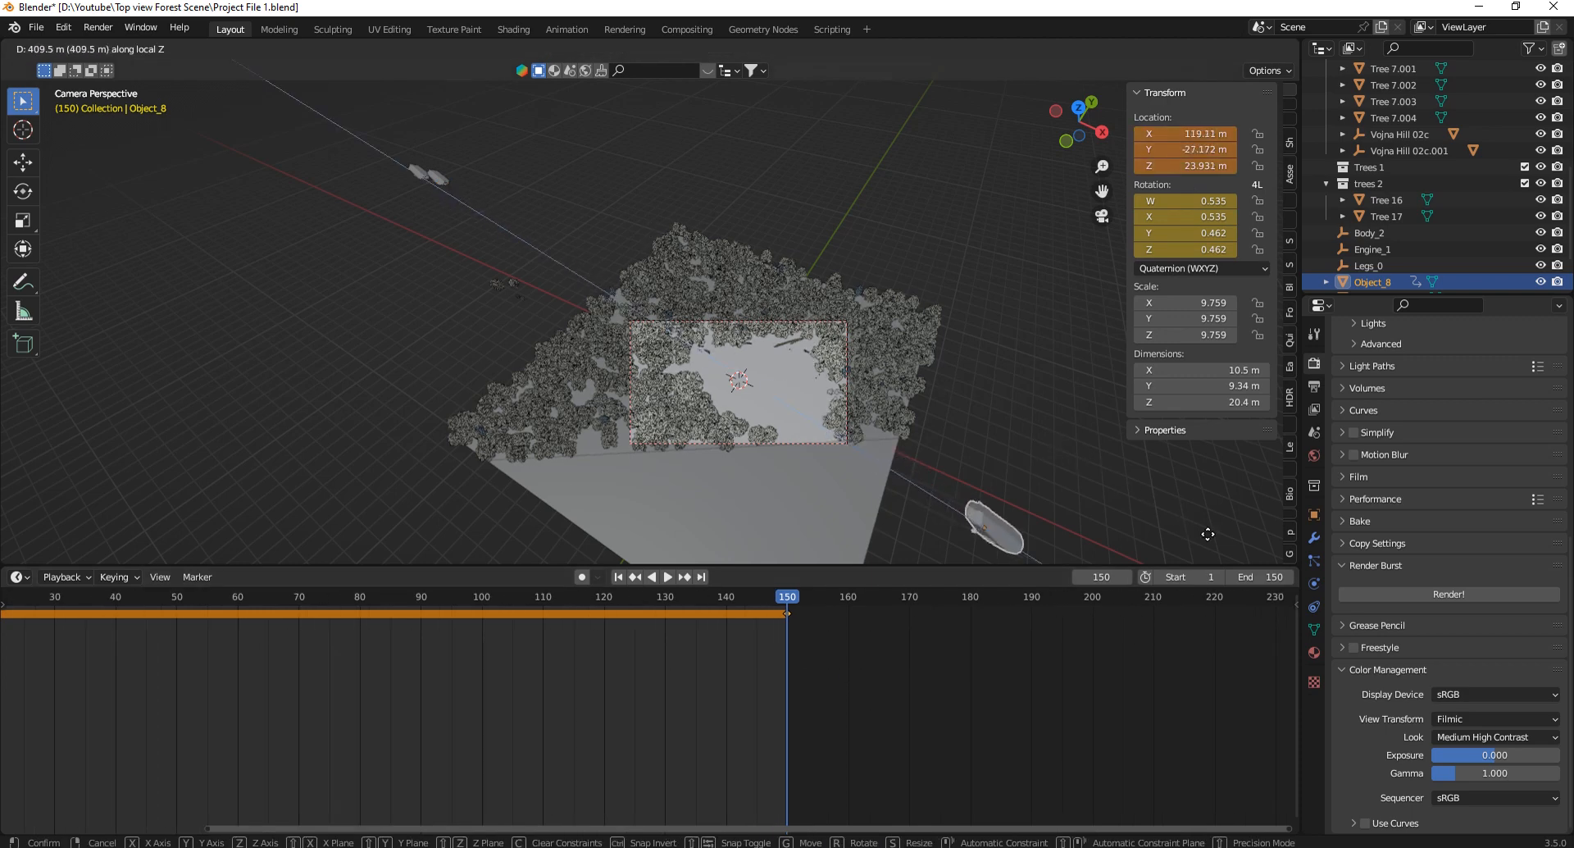
left_click(929, 414)
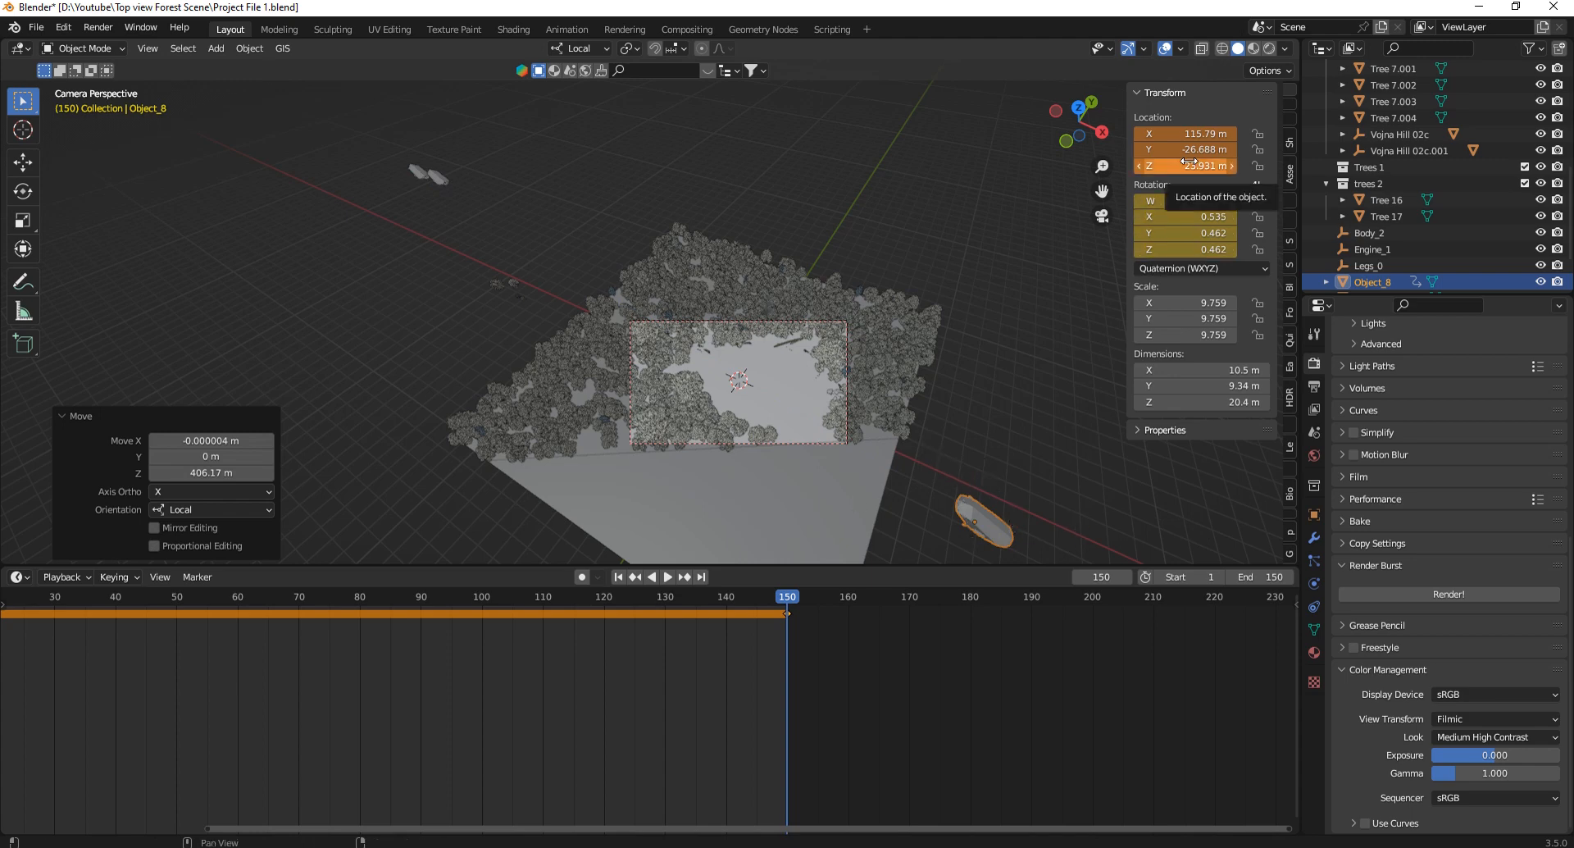
key("i")
scroll(820, 661, "down", 2)
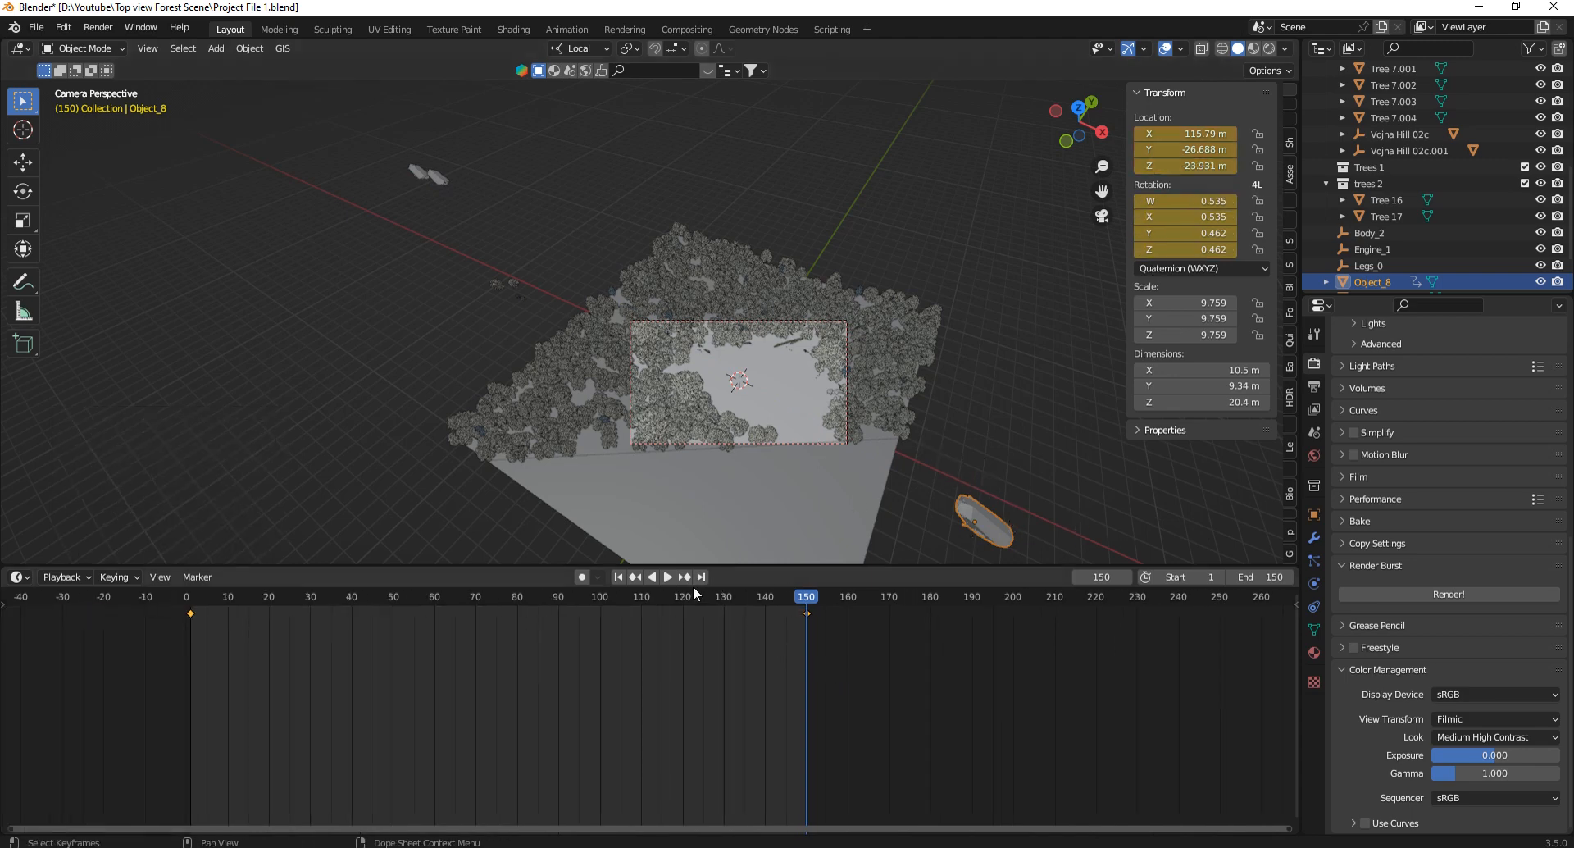
Play the animation to check the Object_8 ship's flight across the forest.
key("space")
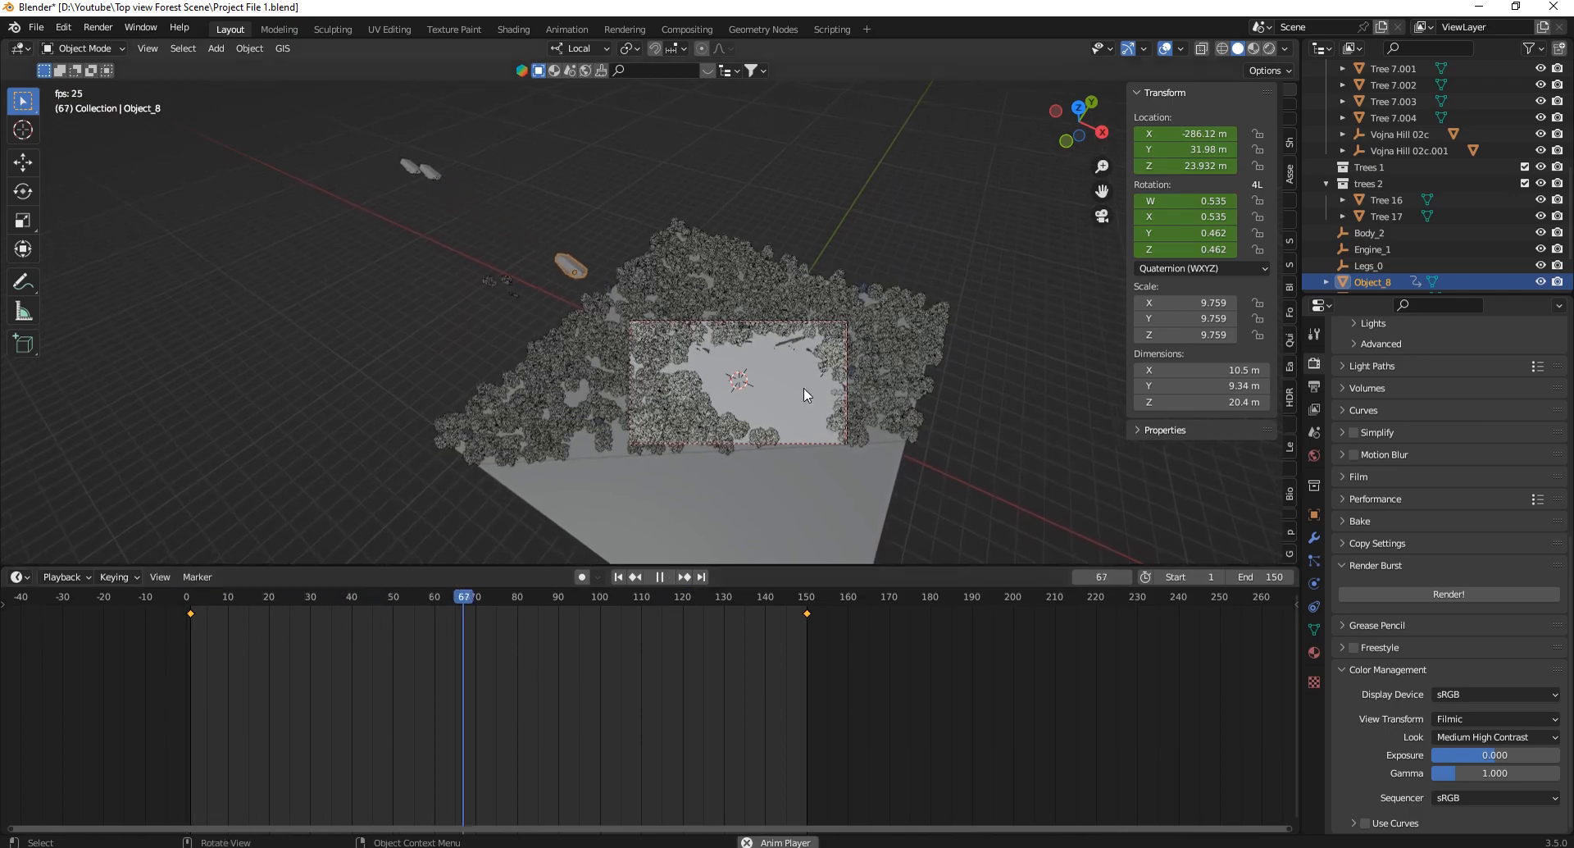
key("space")
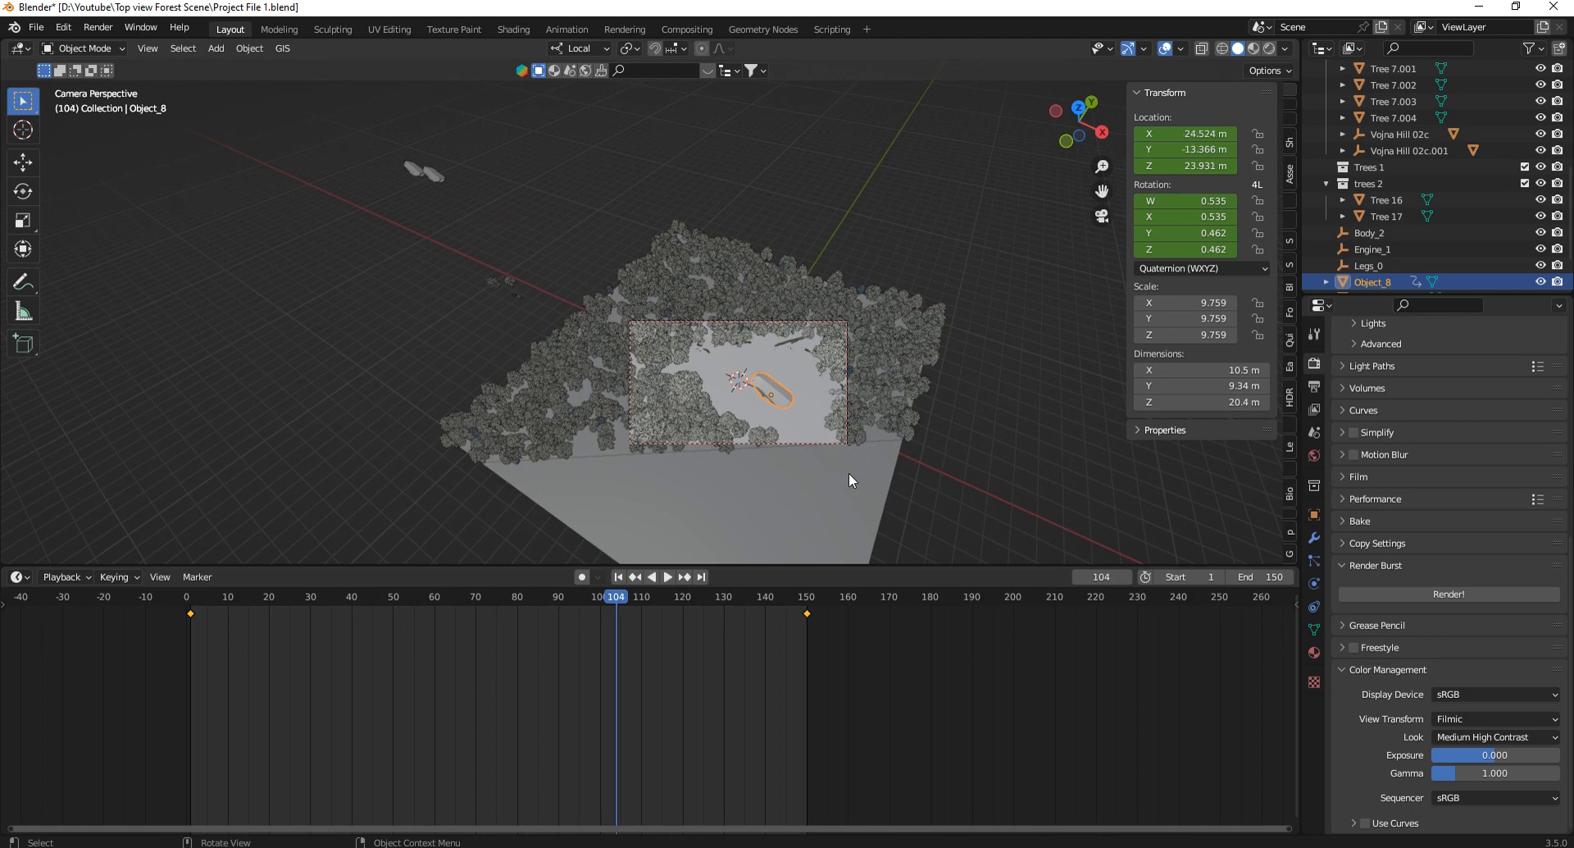
scroll(850, 480, "up", 1)
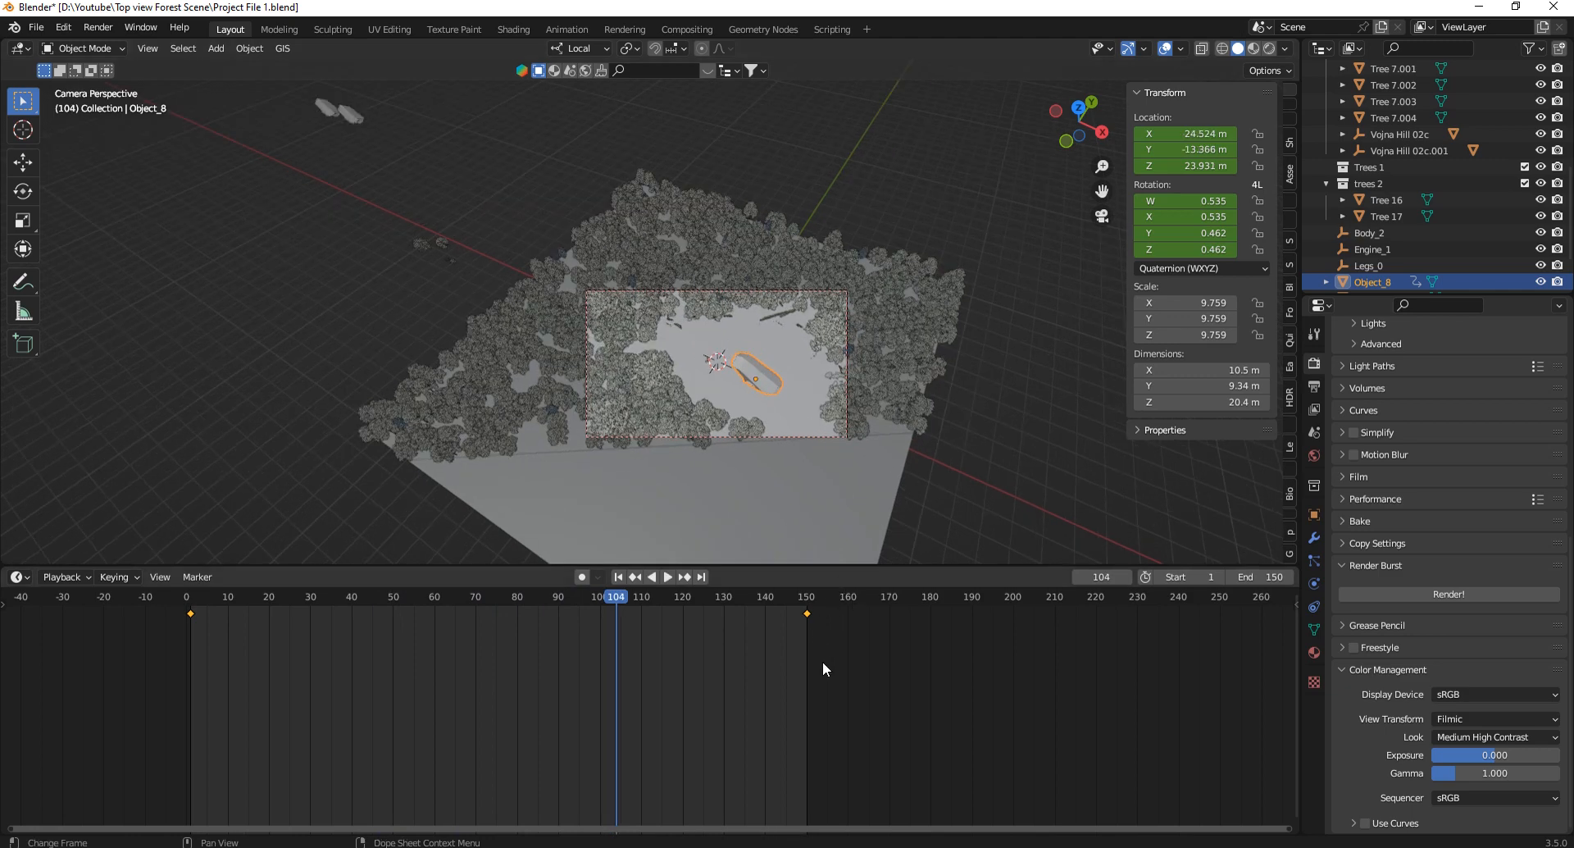
Shorten the flight by moving only the ship's end keyframe to frame 50 on the timeline.
key("g")
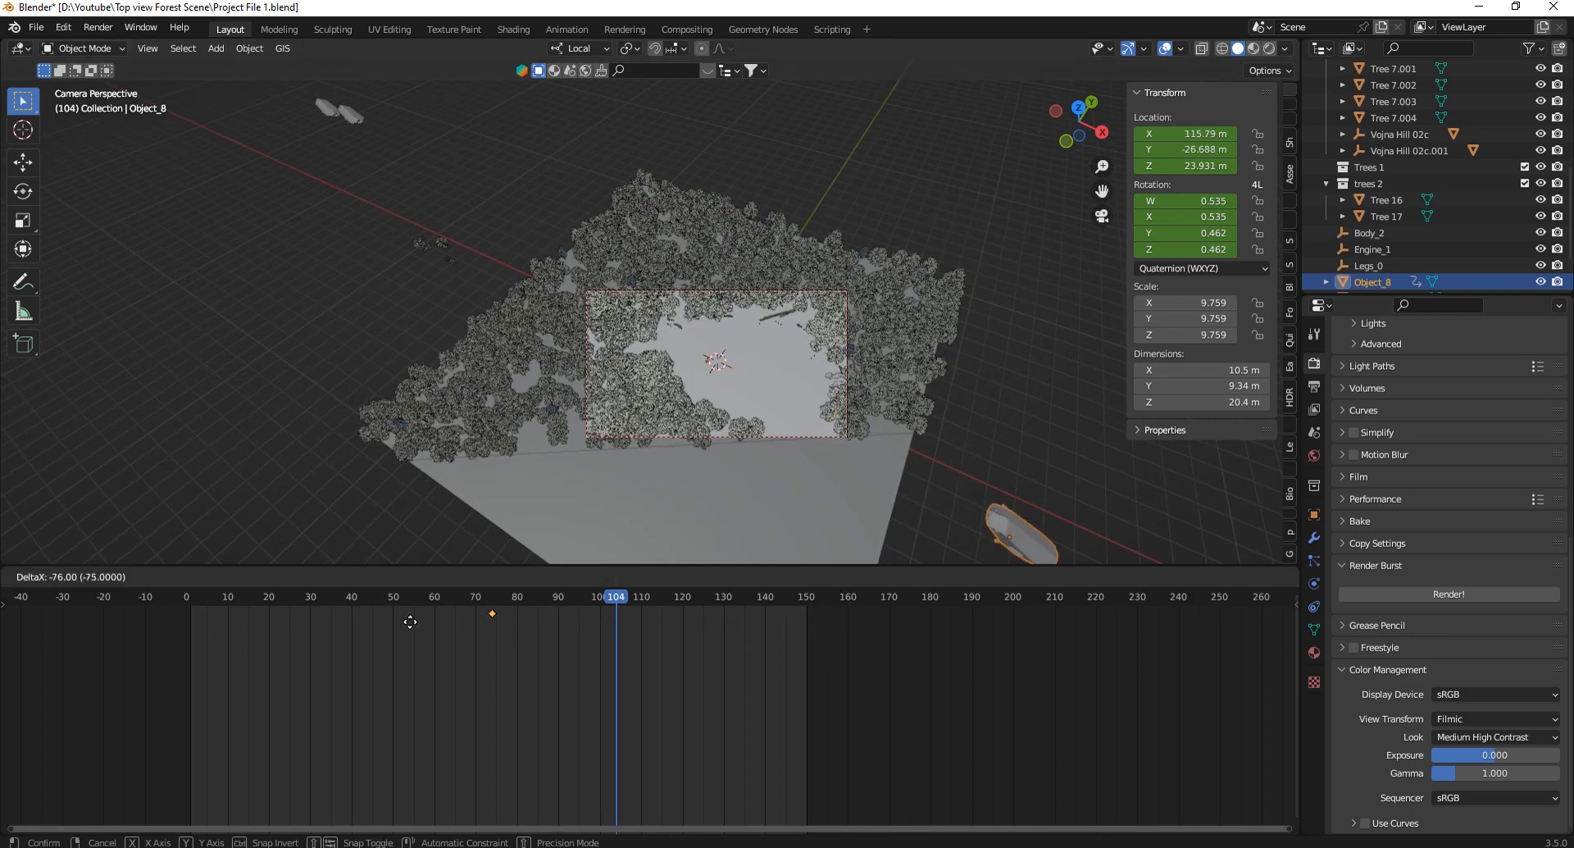
right_click(377, 620)
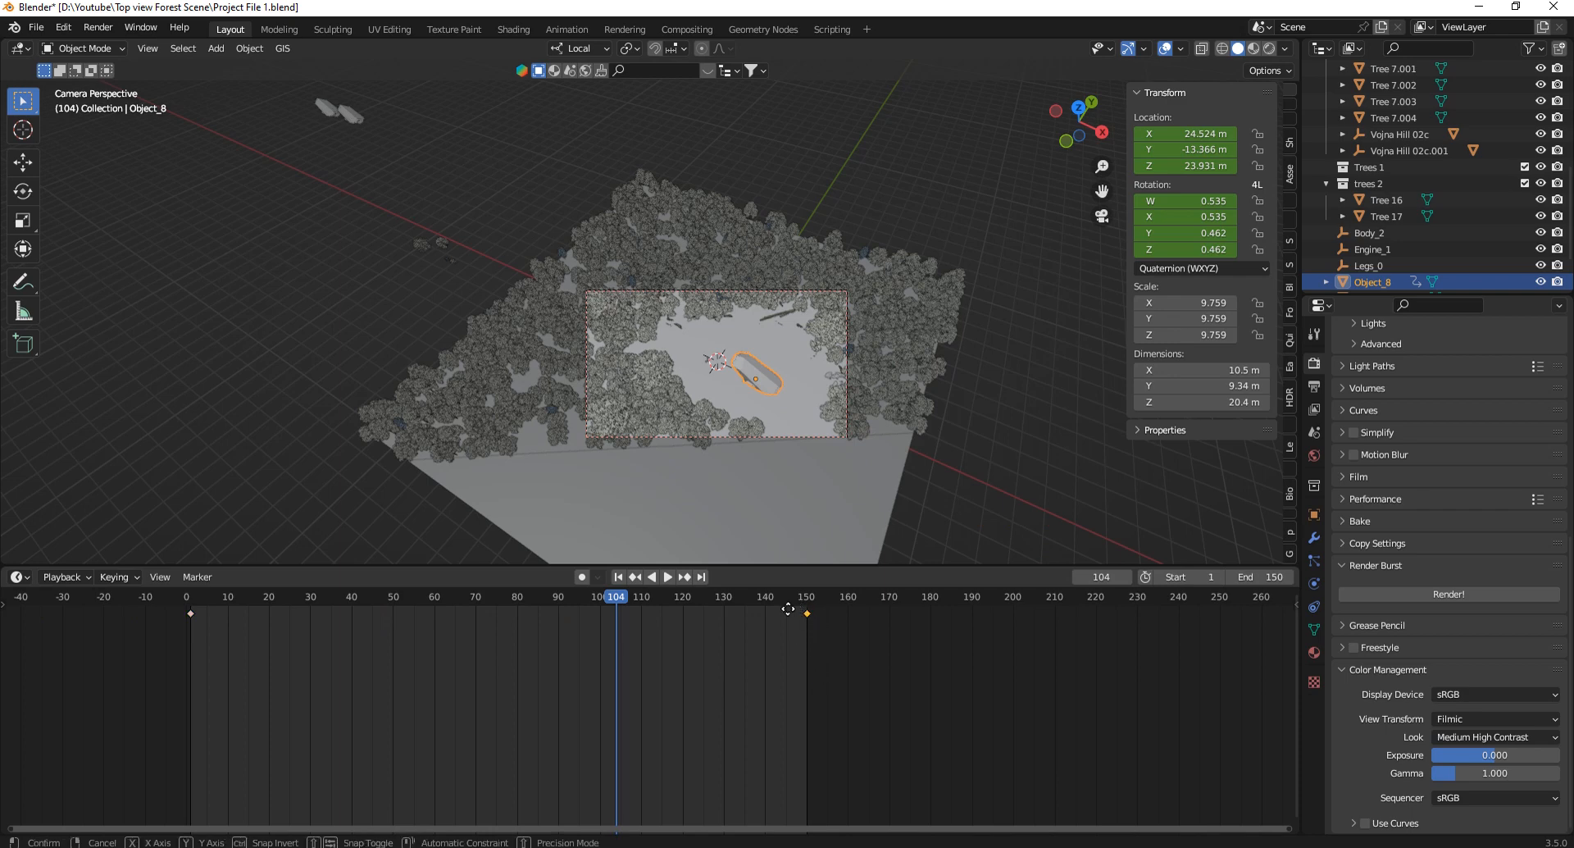
left_click_drag(803, 612, 356, 625)
key("Home")
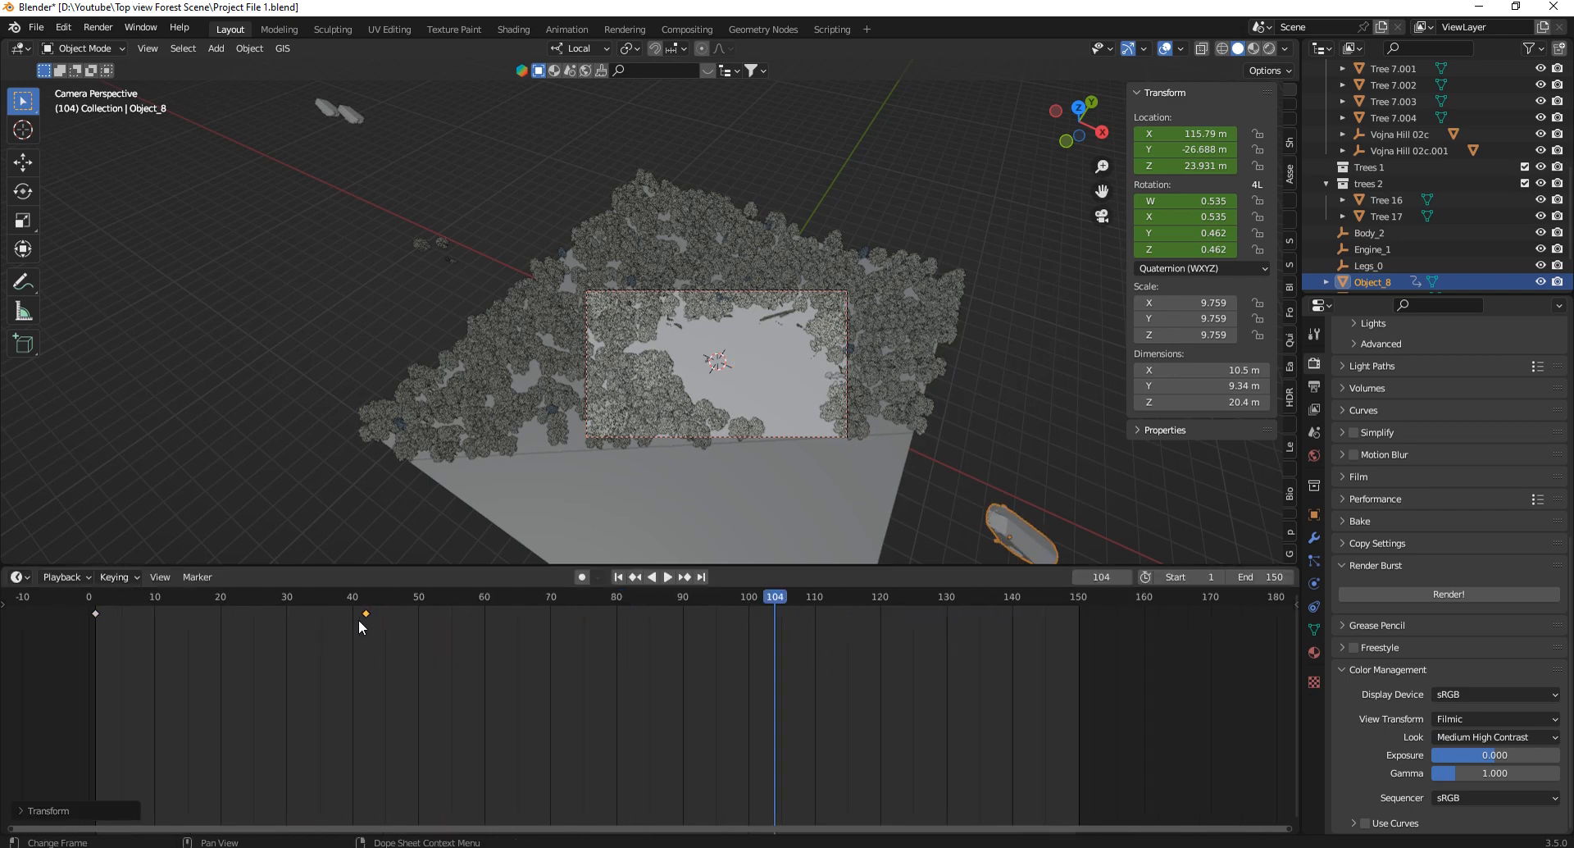
key("g")
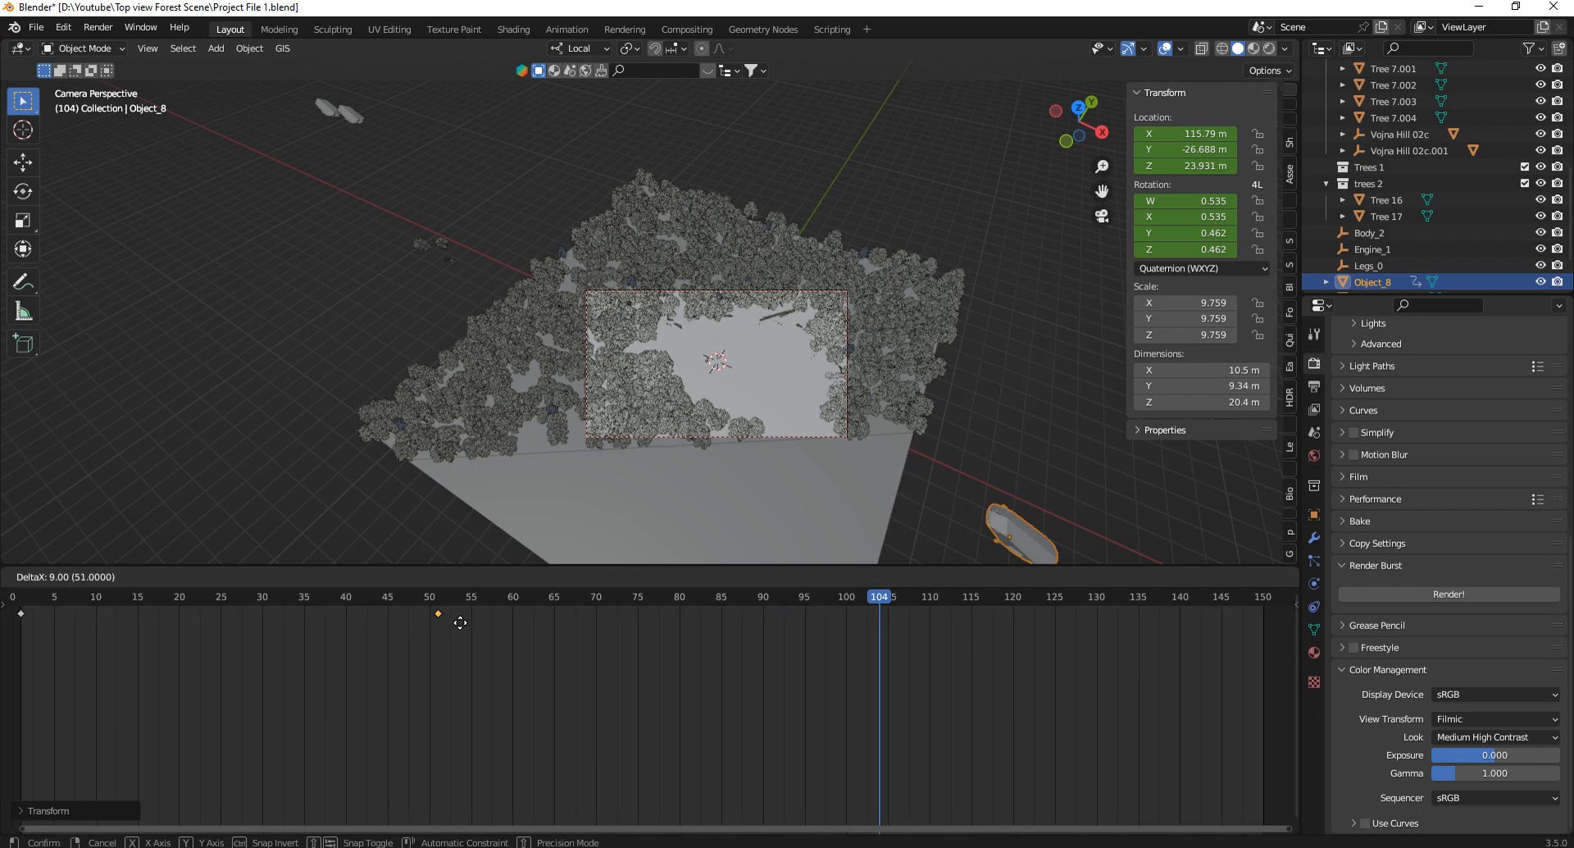
left_click(456, 622)
Play the shortened ship animation from the start to check its speed and easing.
left_click_drag(853, 597, 18, 604)
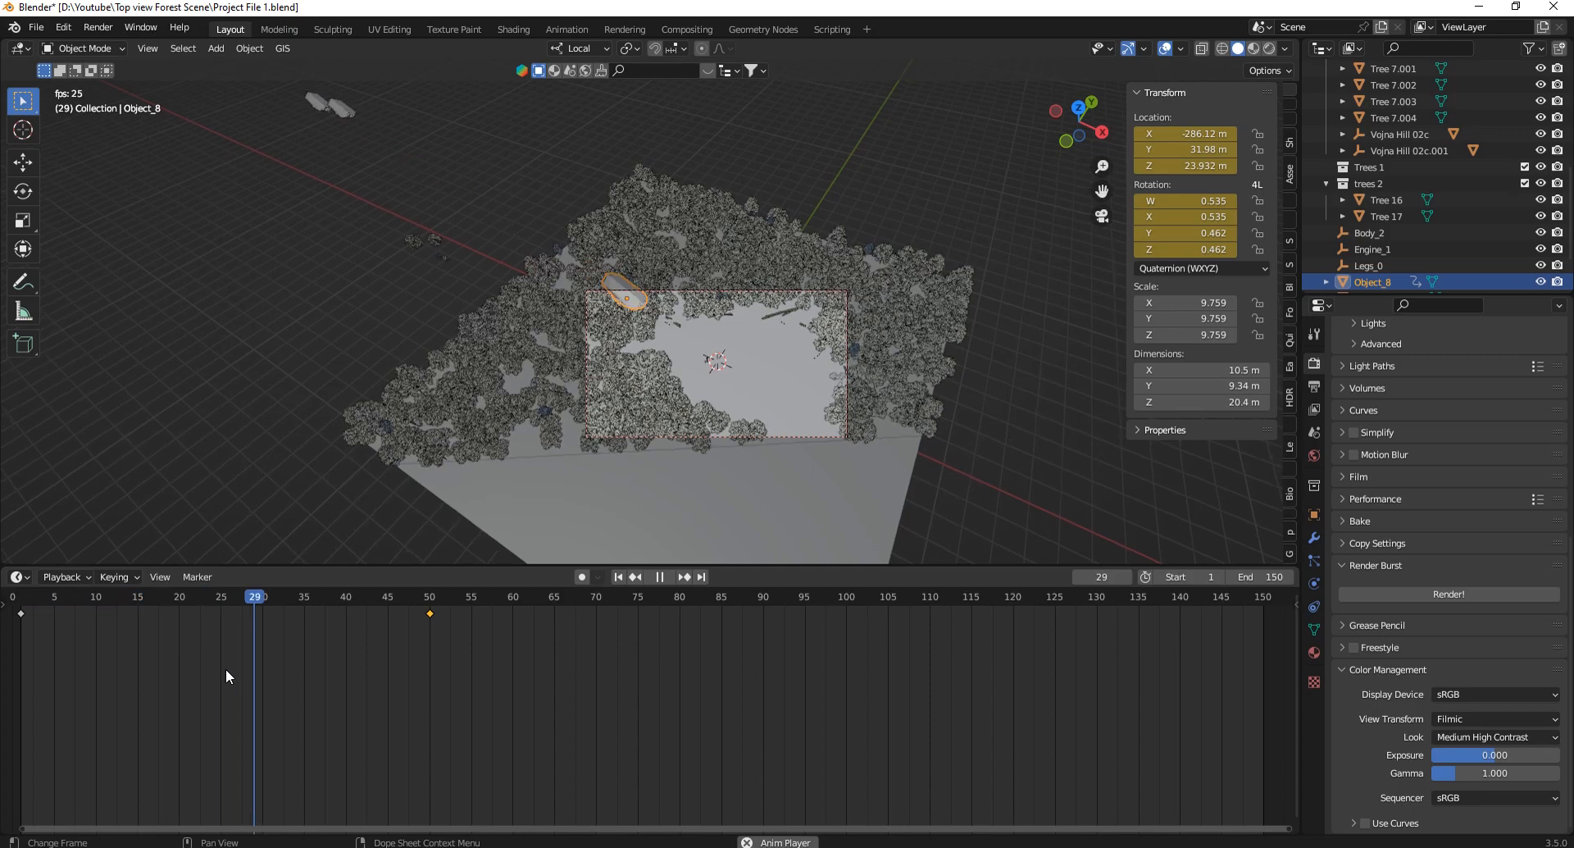
key("space")
scroll(646, 668, "down", 5)
scroll(385, 597, "up", 4)
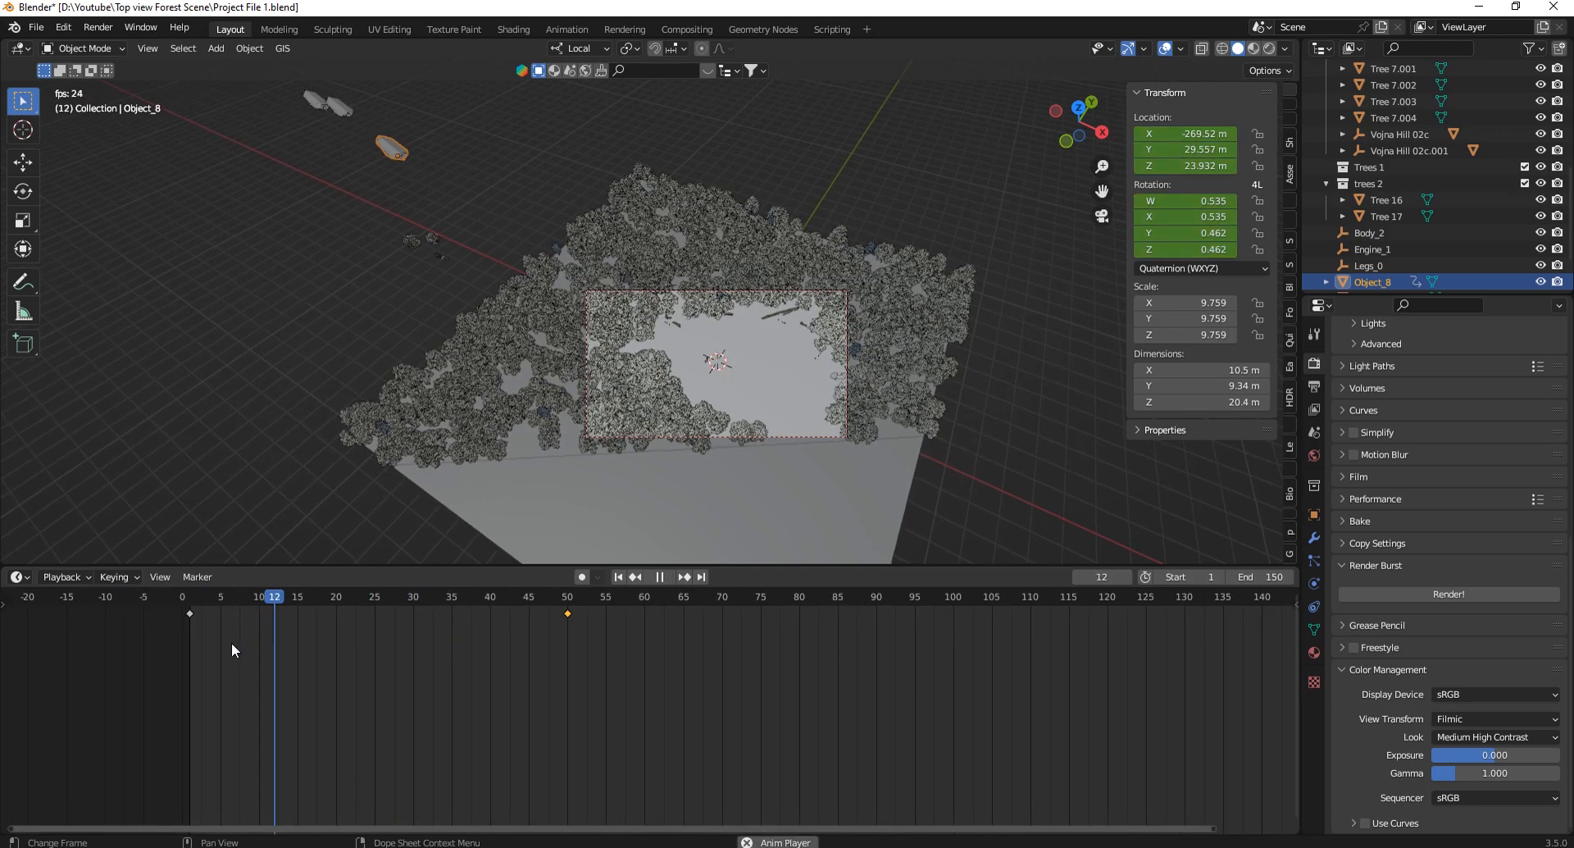
key("space")
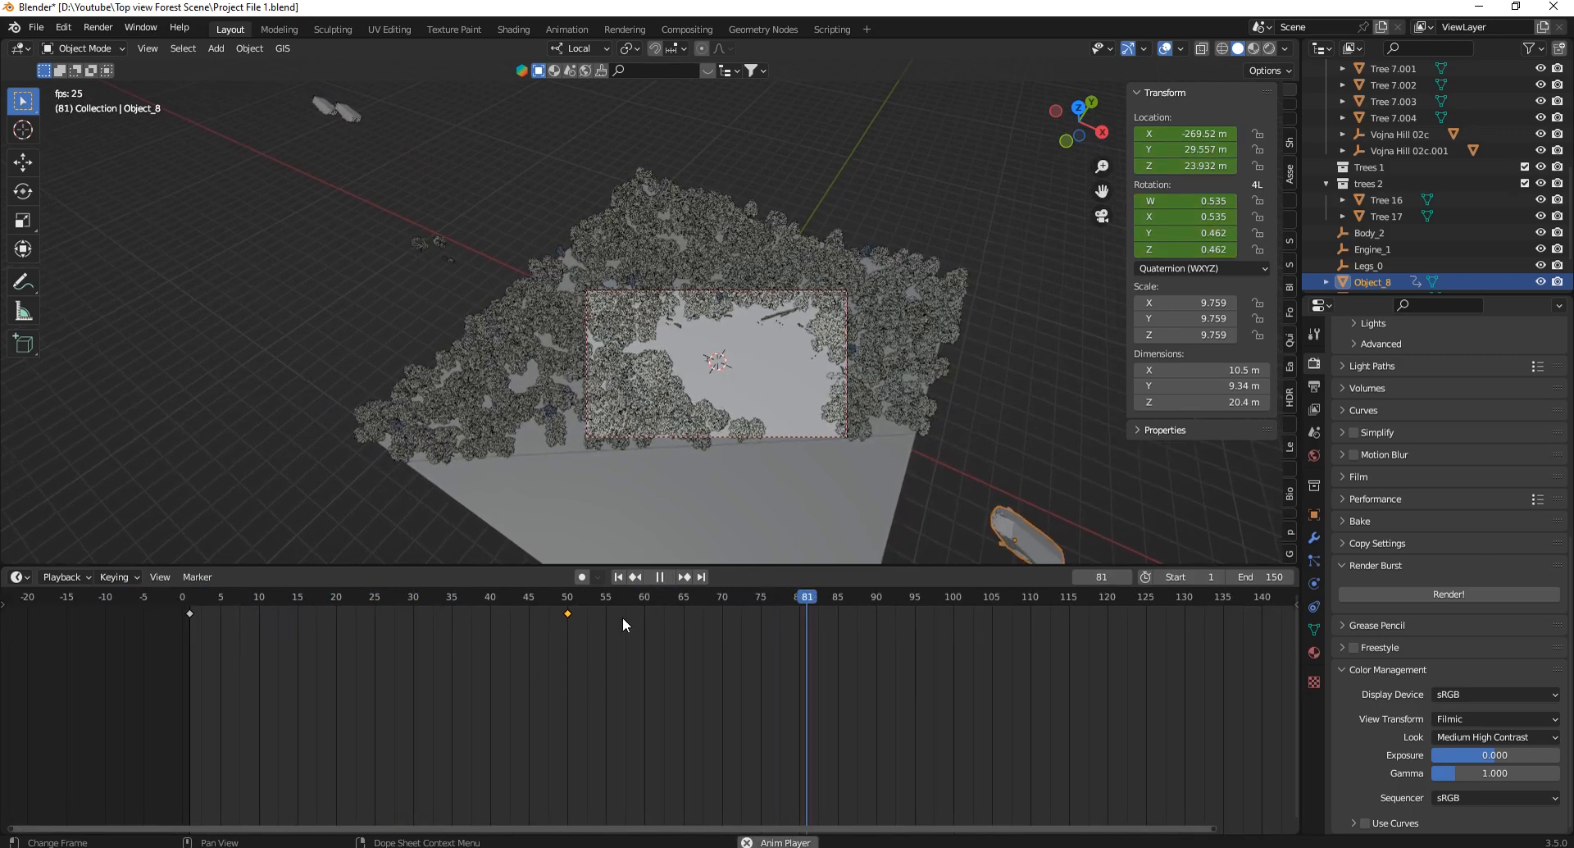
key("shift+Left")
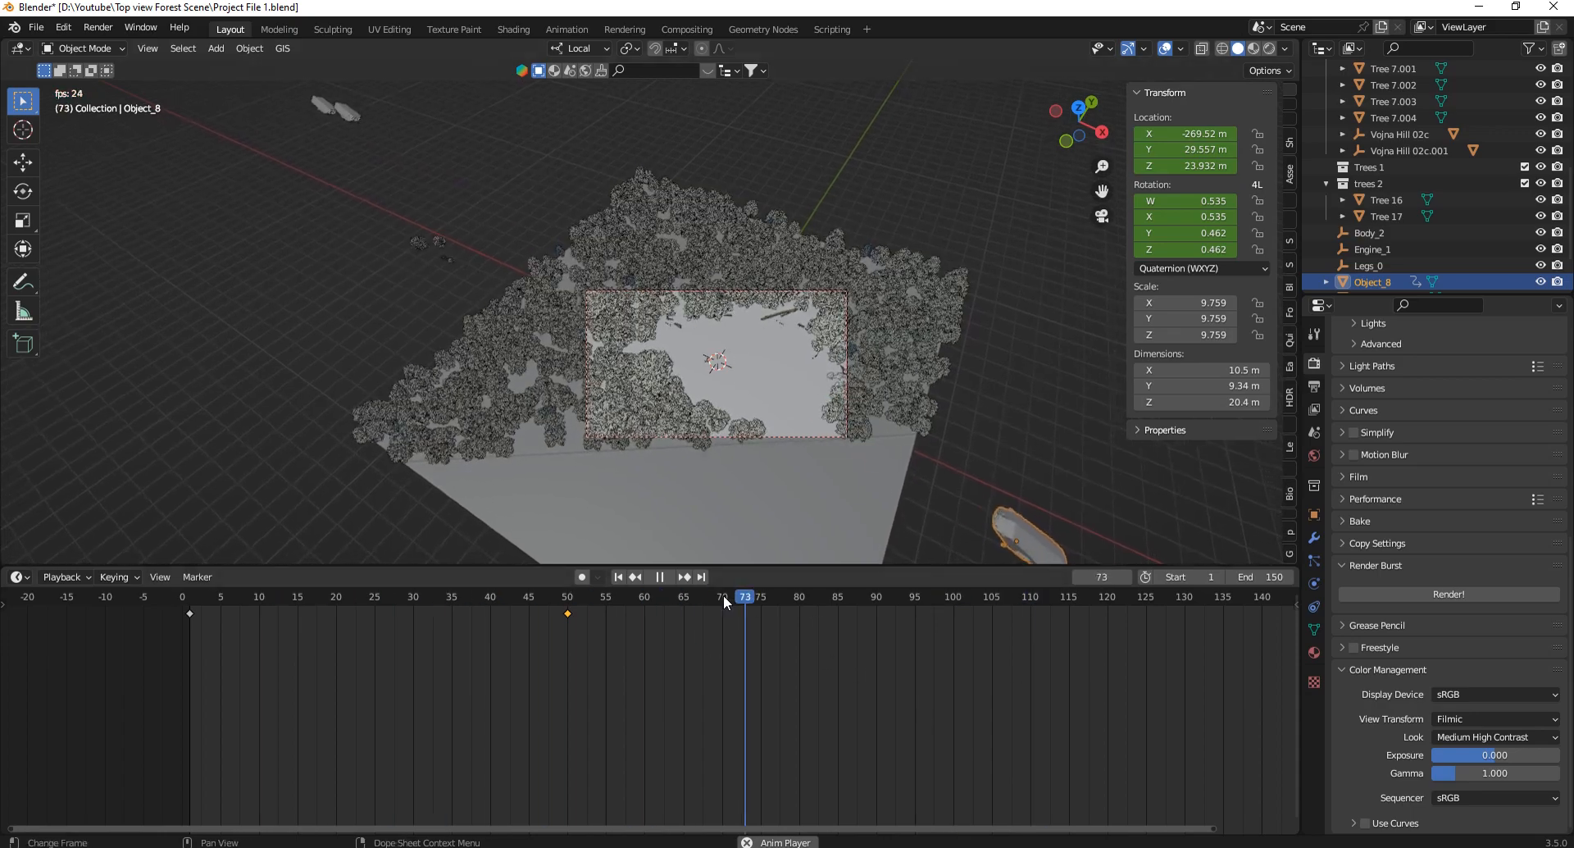
left_click_drag(246, 603, 209, 608)
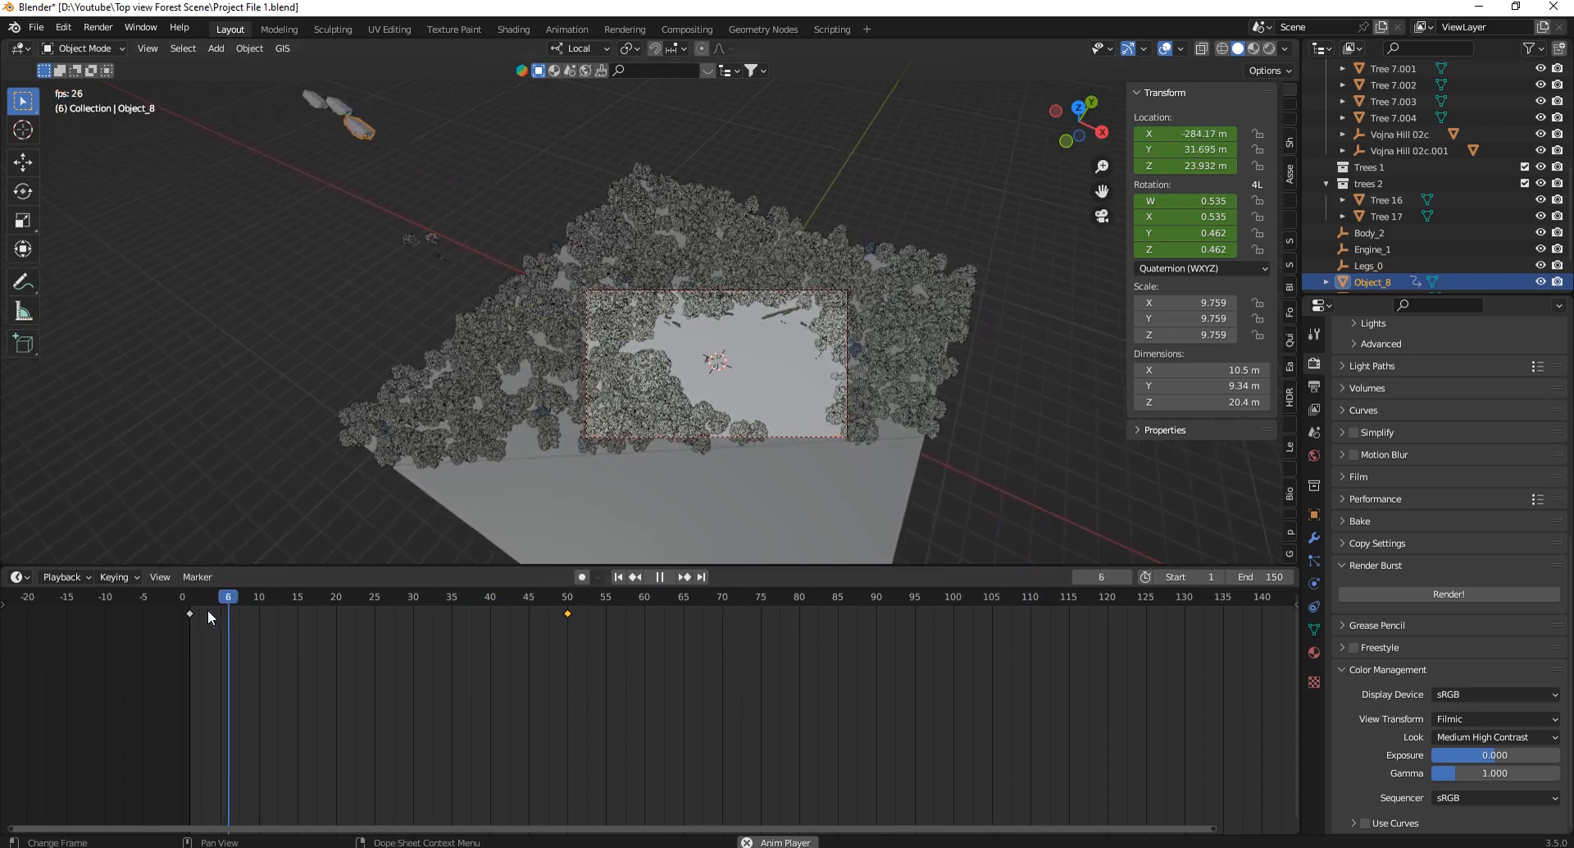
Stop playback at frame 13 and set the interpolation of both ship keyframes to Linear.
left_click(653, 577)
left_click(285, 600)
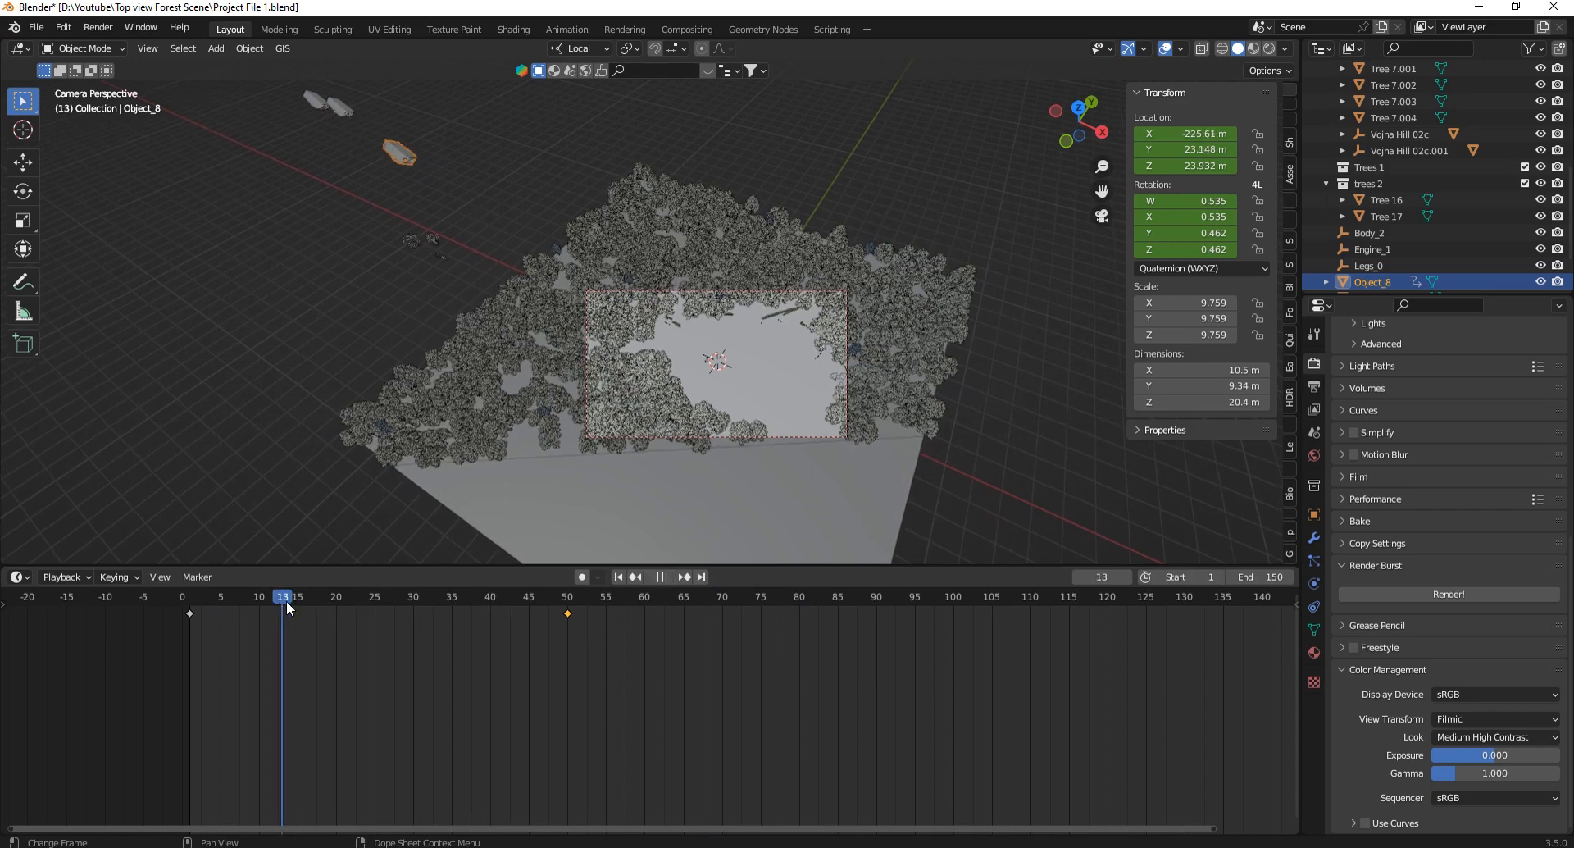
key("t")
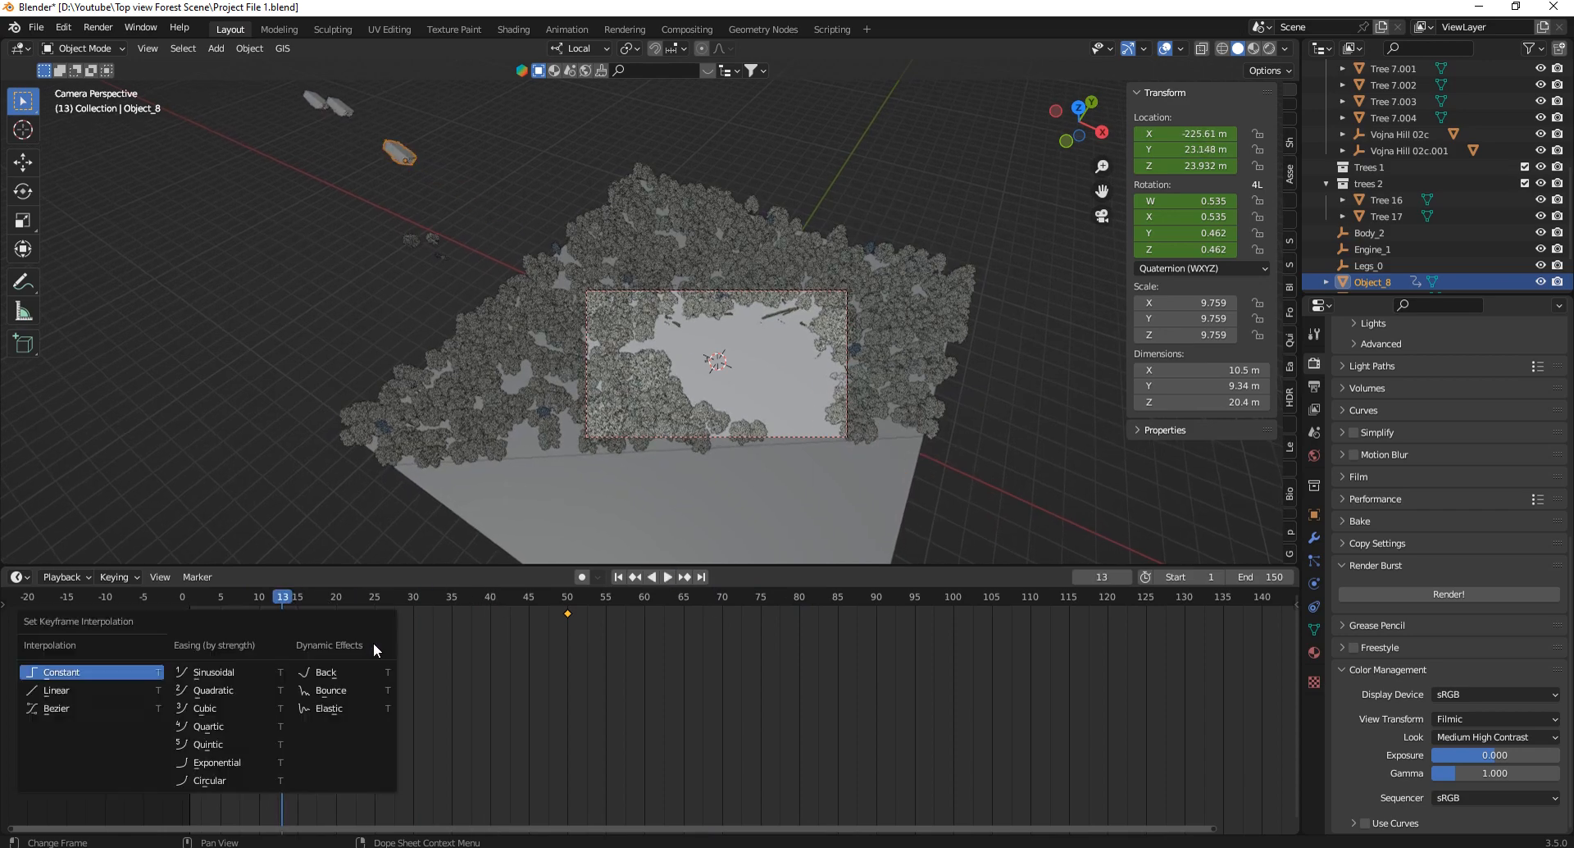
left_click(61, 688)
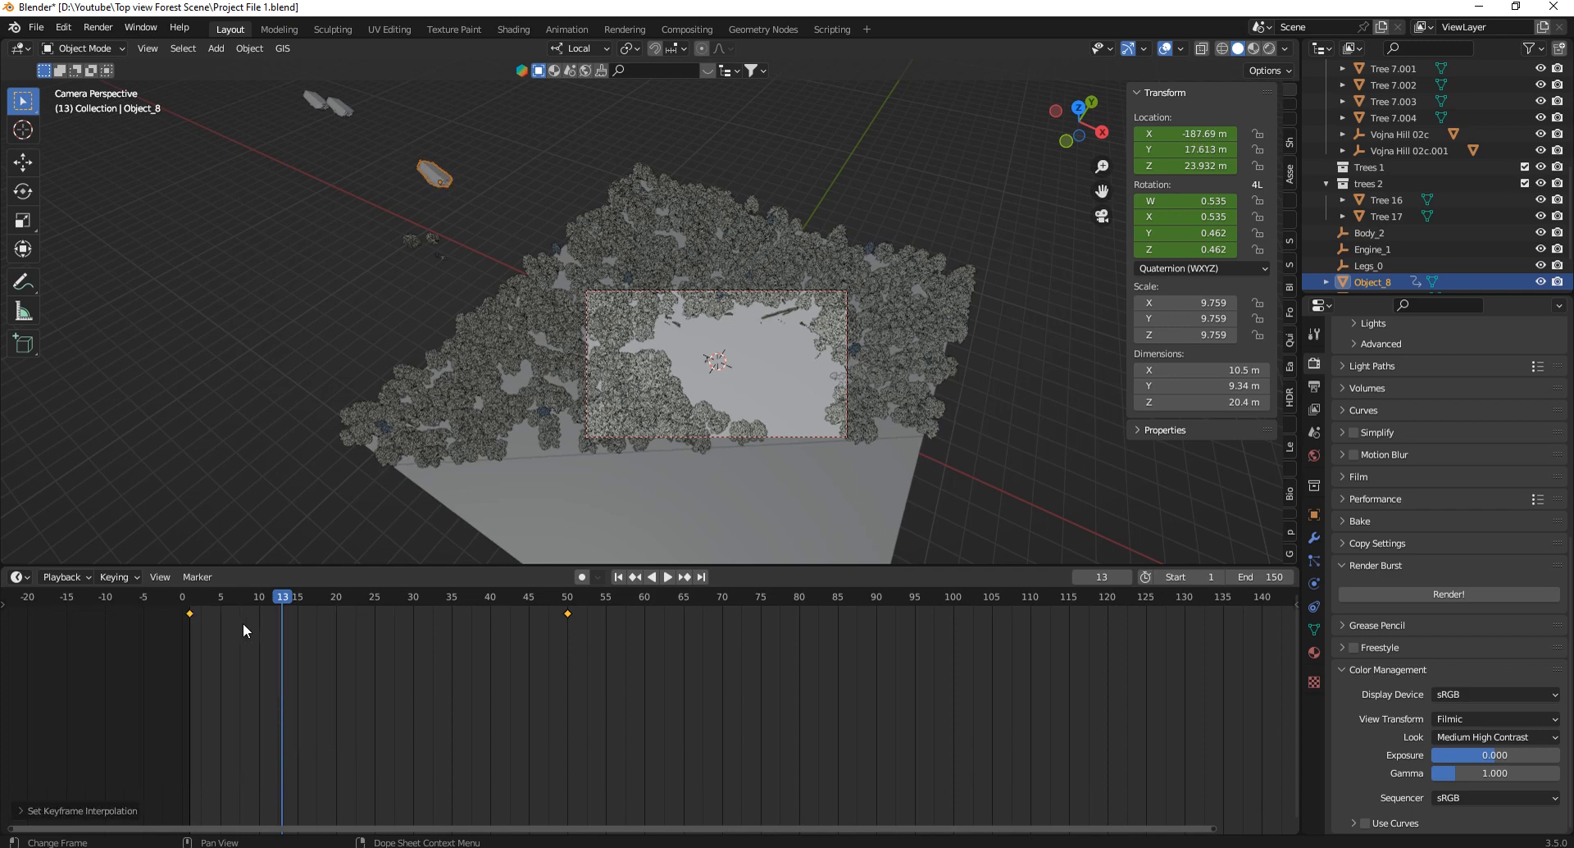
Play the animation from frame 1 to check the ship's linear motion.
left_click(192, 600)
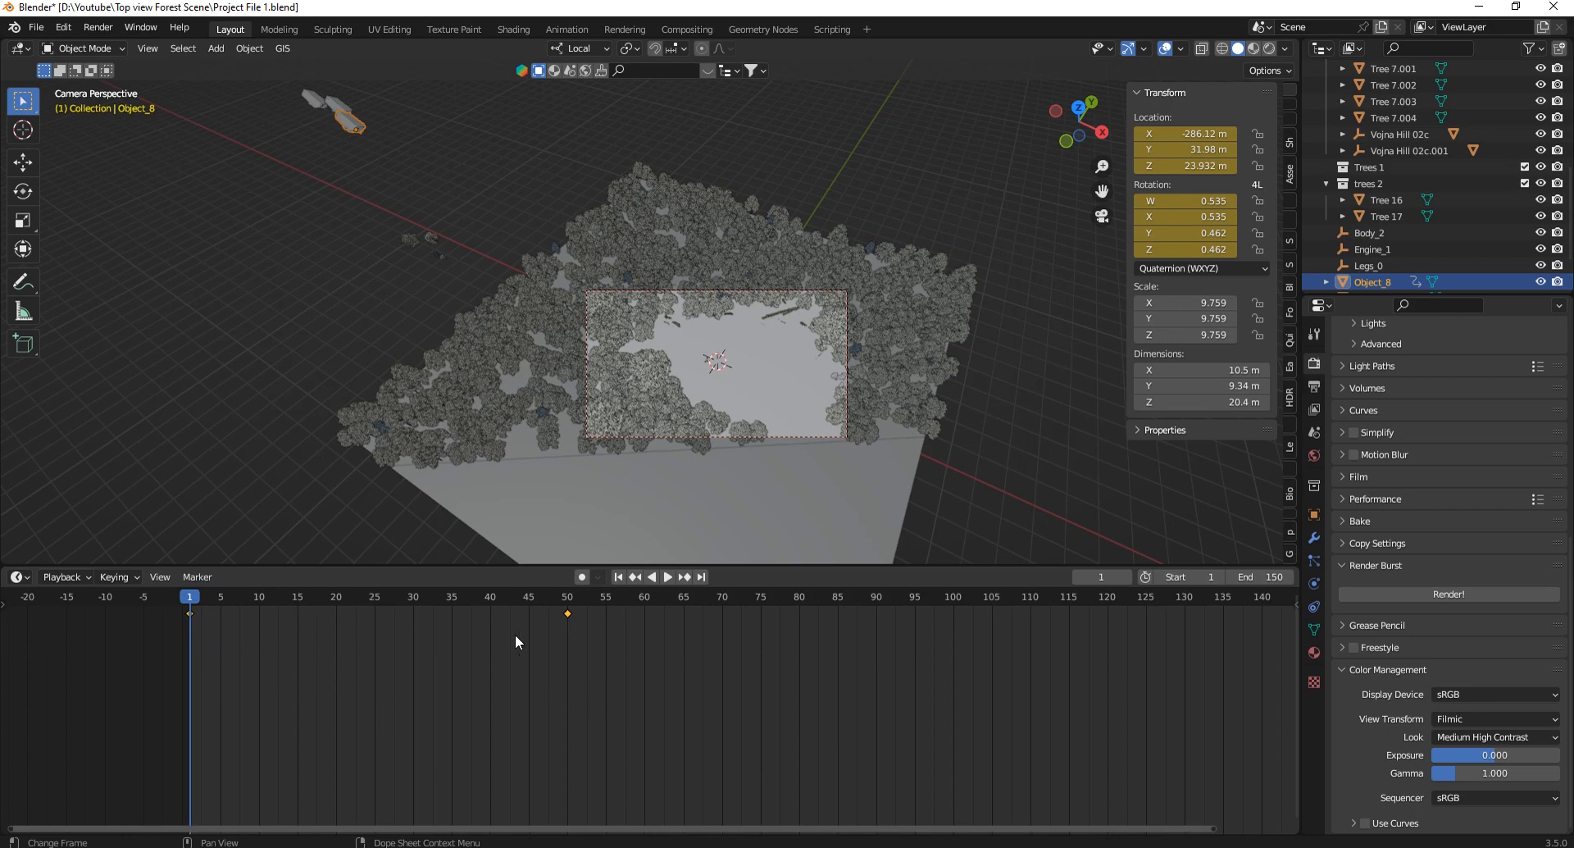
key("space")
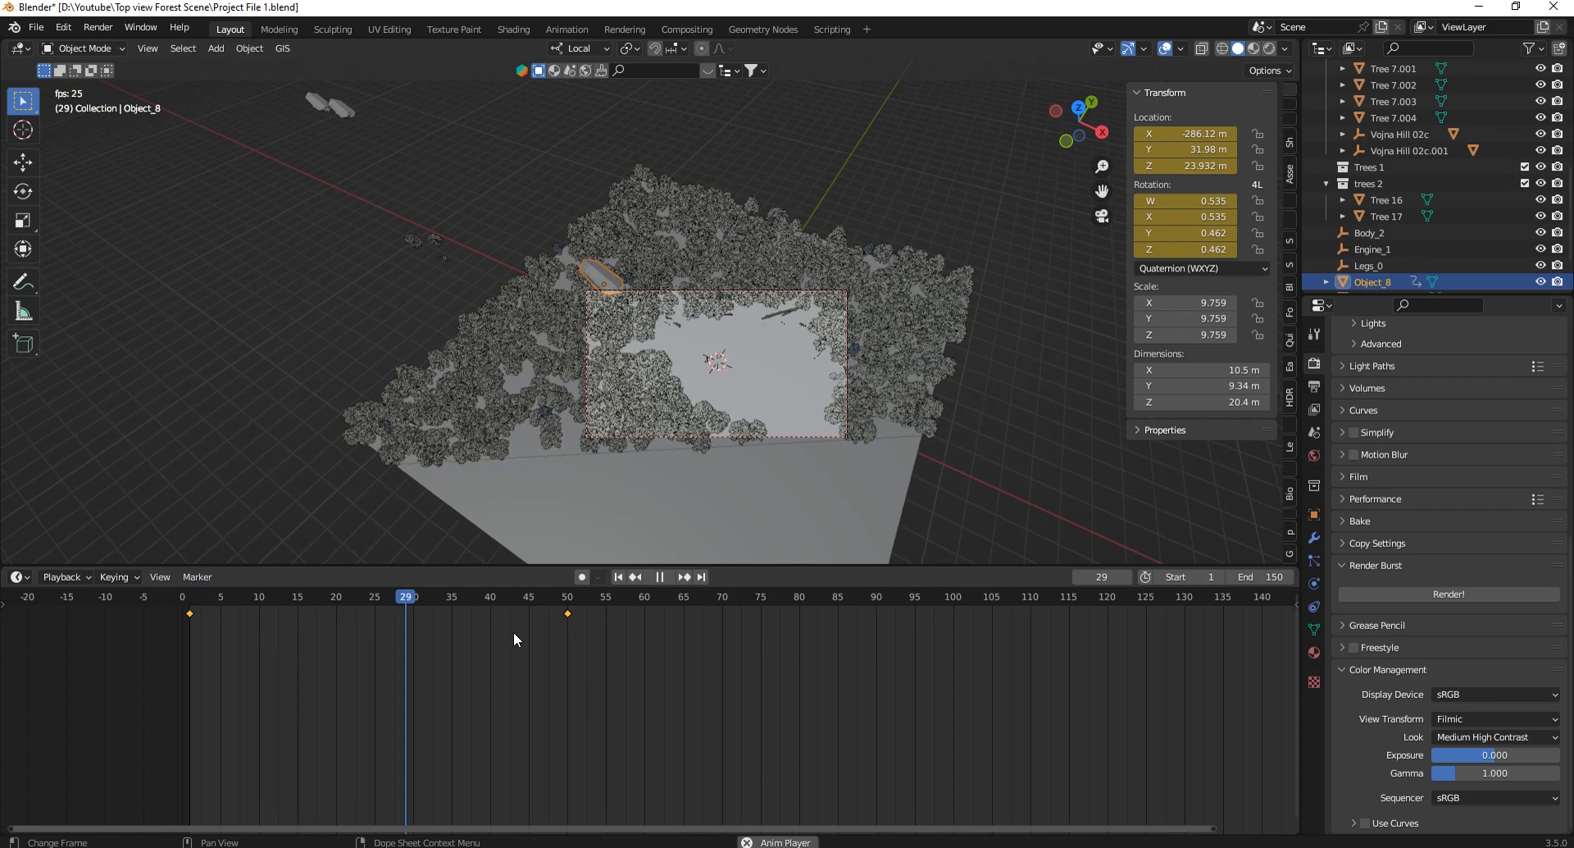
key("space")
At frame 50, move the Object_8 ship about 93 m and another 15.5 m along local Z, and replace its location keyframes.
left_click(566, 628)
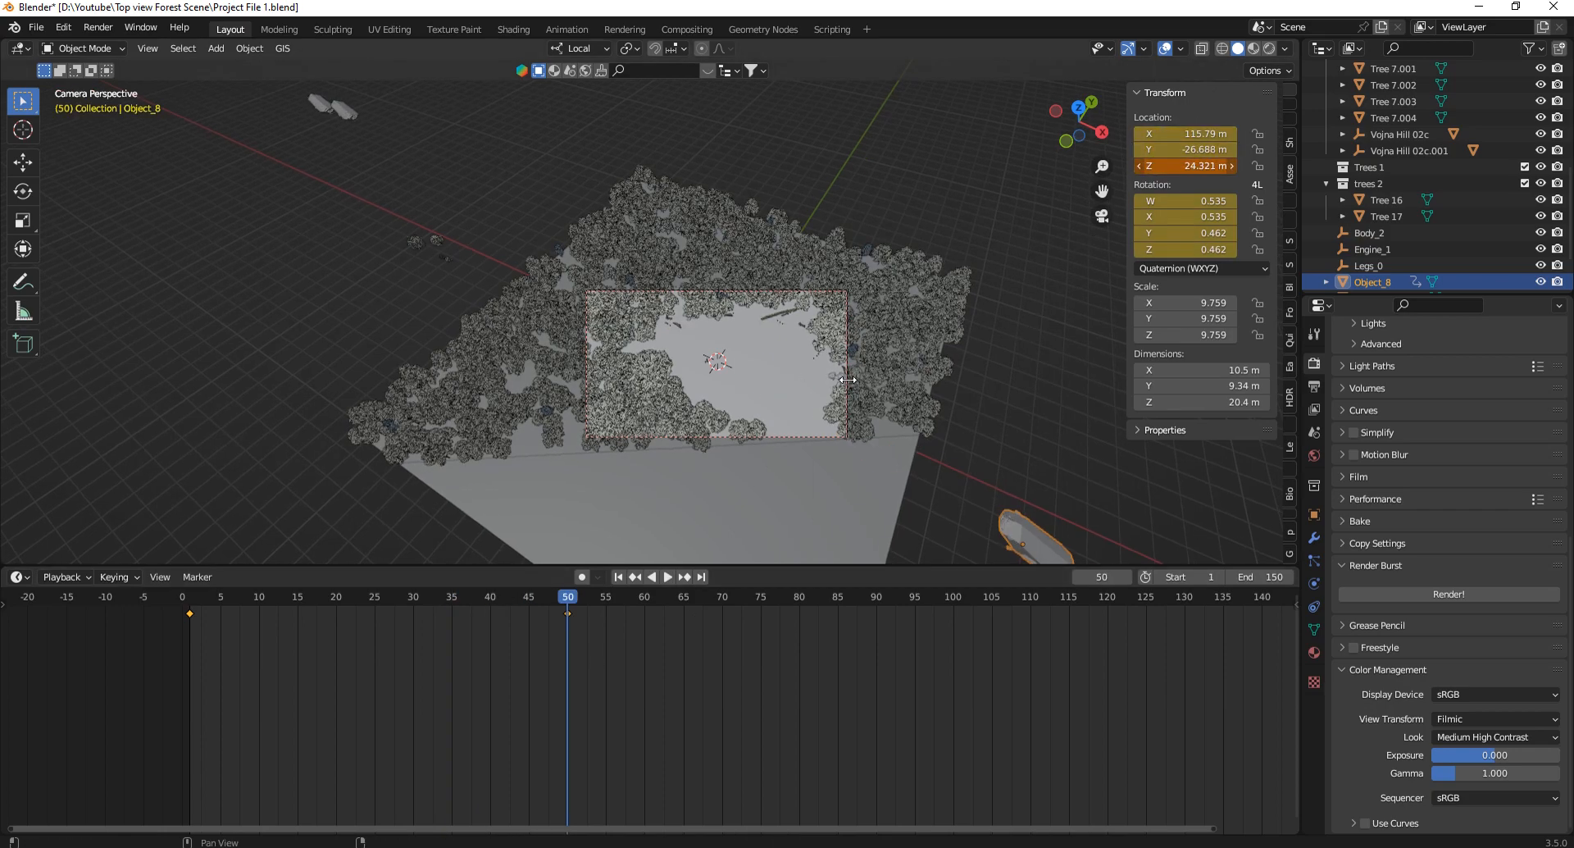
key("g")
key("z")
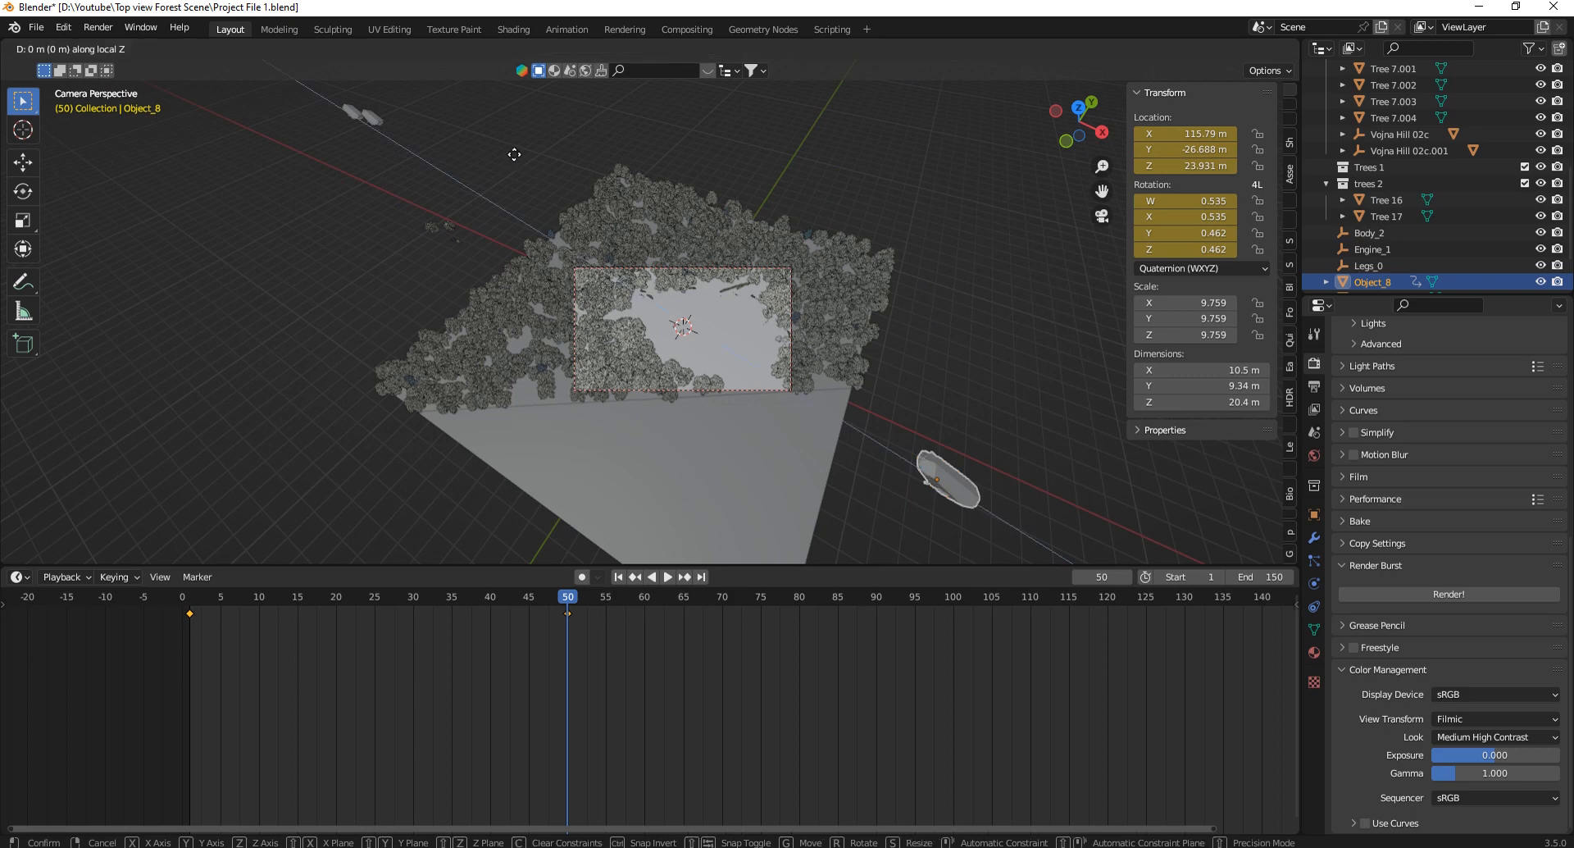
left_click(617, 229)
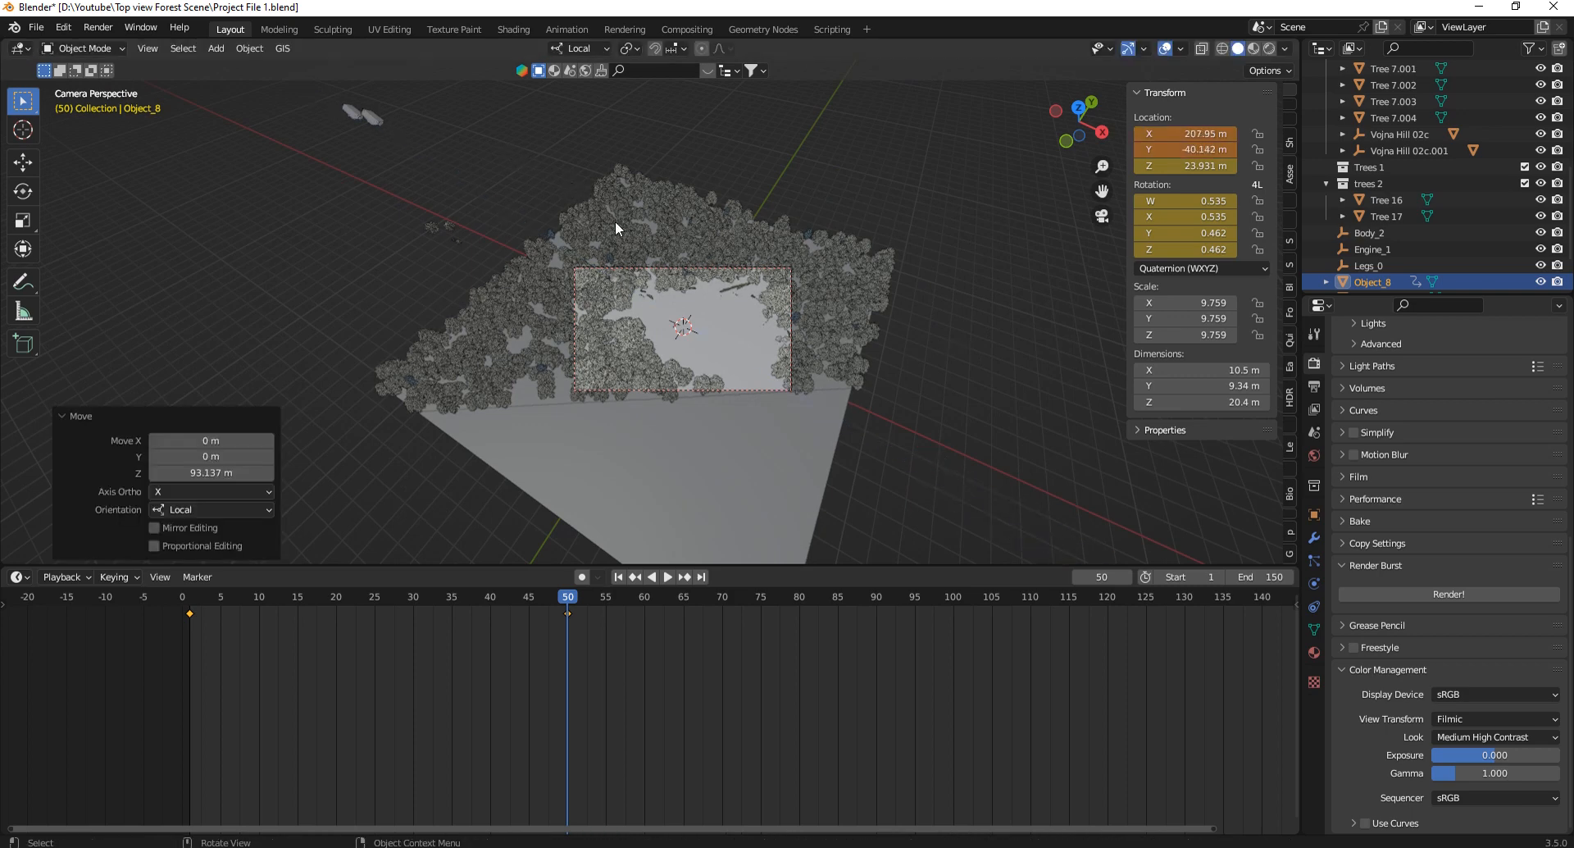
key("g")
key("z")
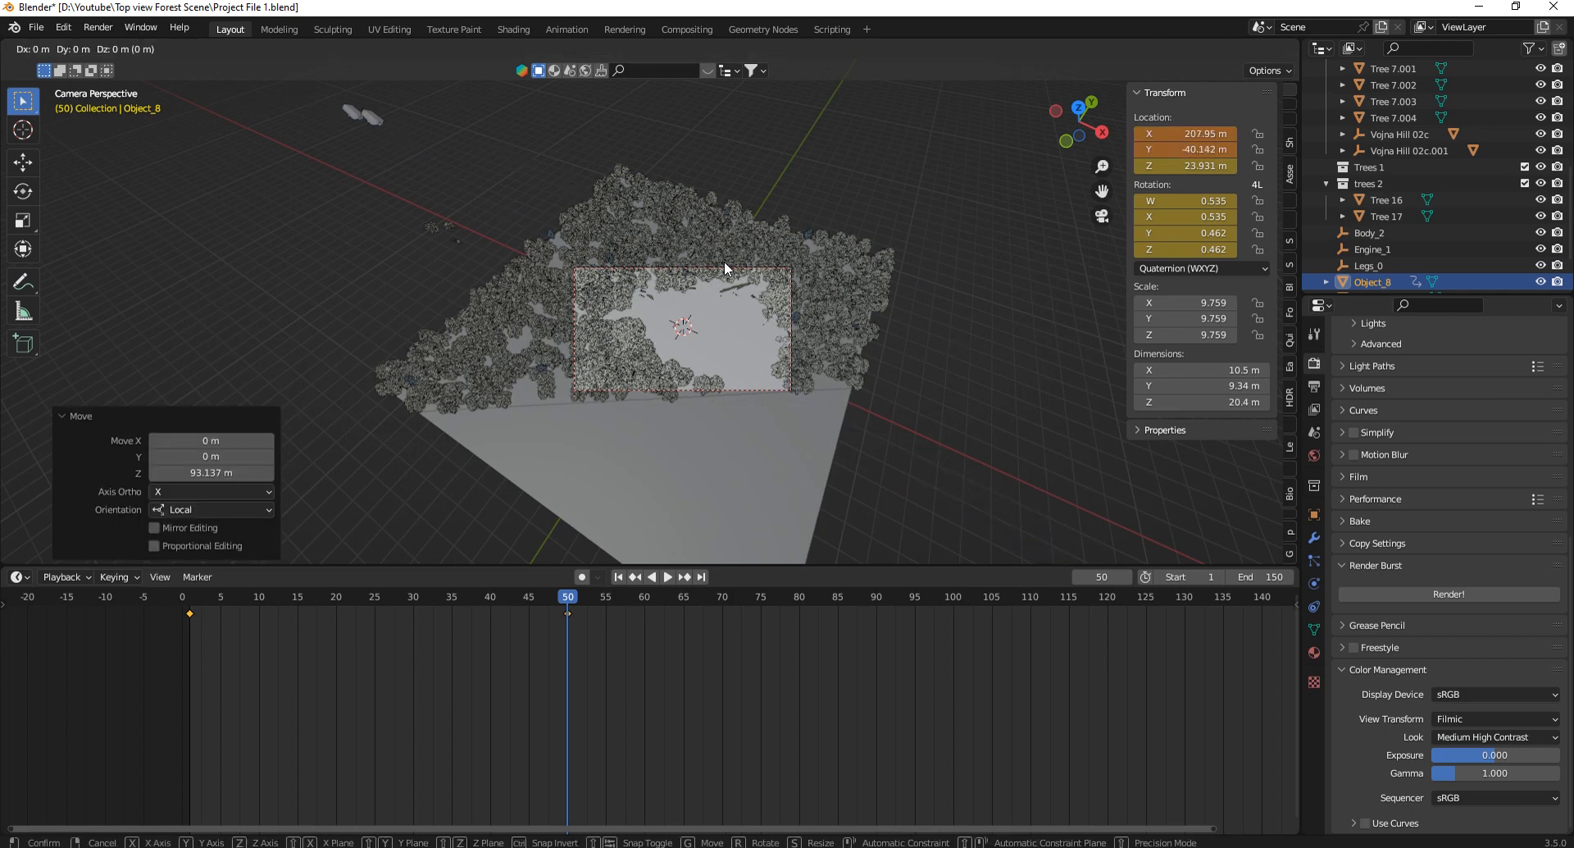
left_click(1076, 219)
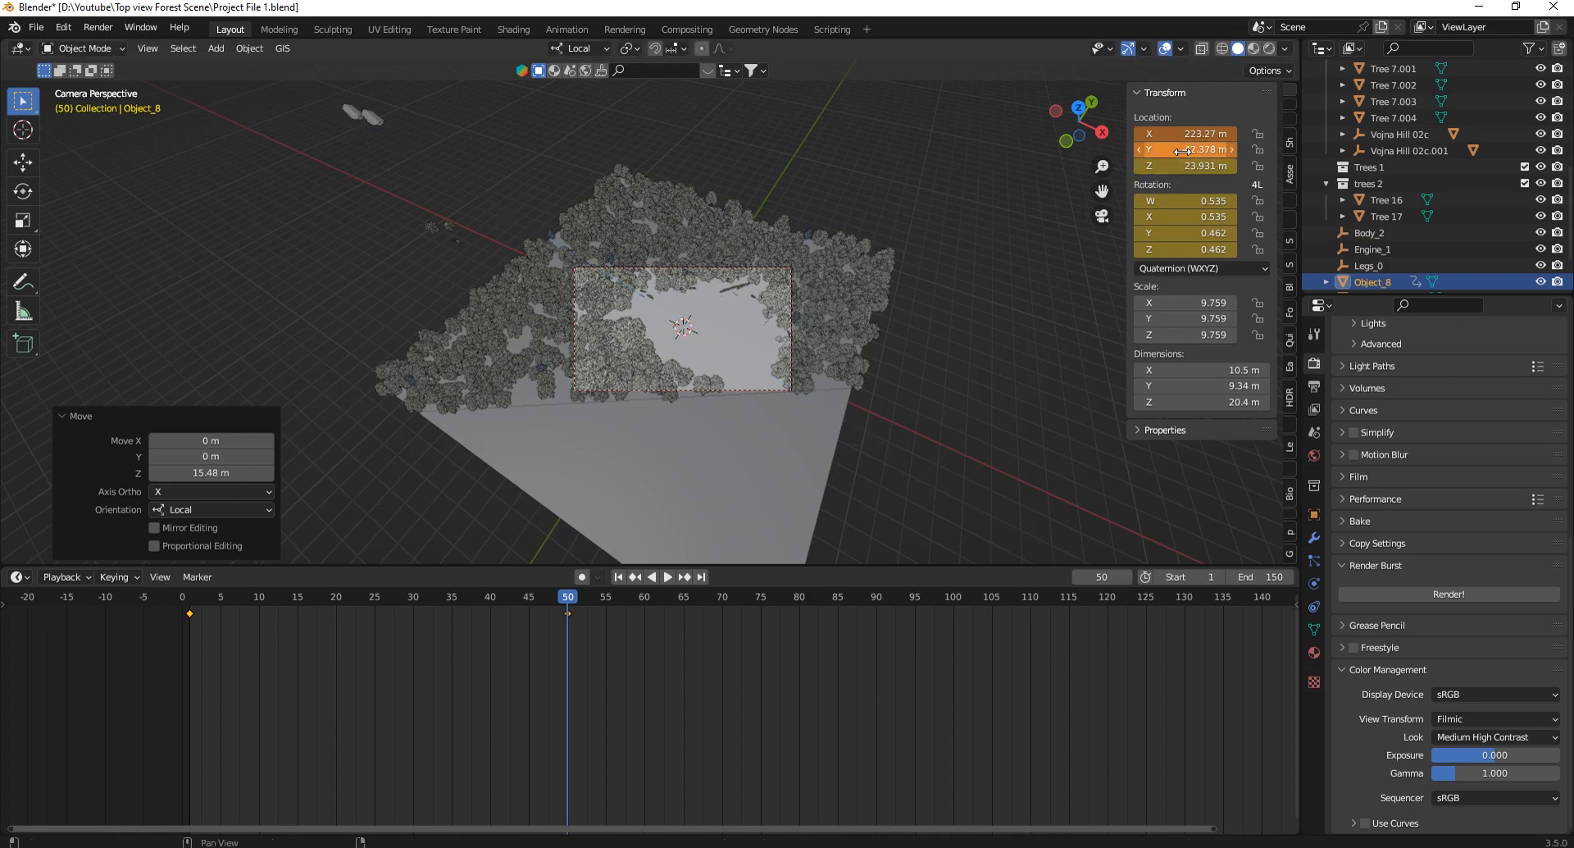
key("i")
Return to frame 1 and play the animation to check the ship's extended flight.
left_click_drag(564, 598, 190, 631)
key("space")
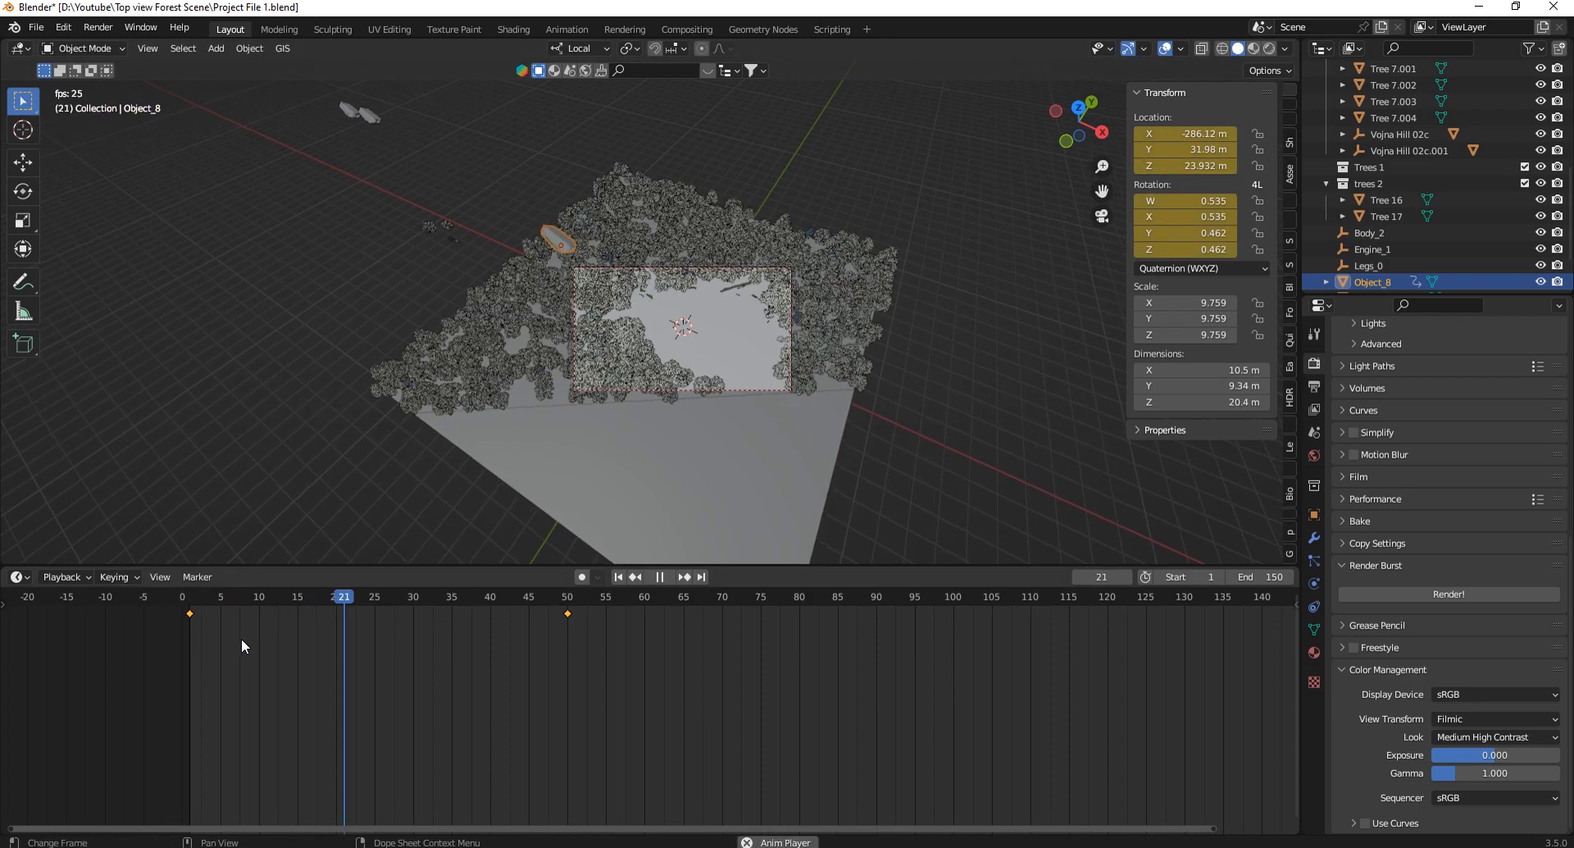
key("space")
At frame 50, move the Object_8 ship about 205.7 m along local Z and replace its location keyframe.
left_click(1064, 146)
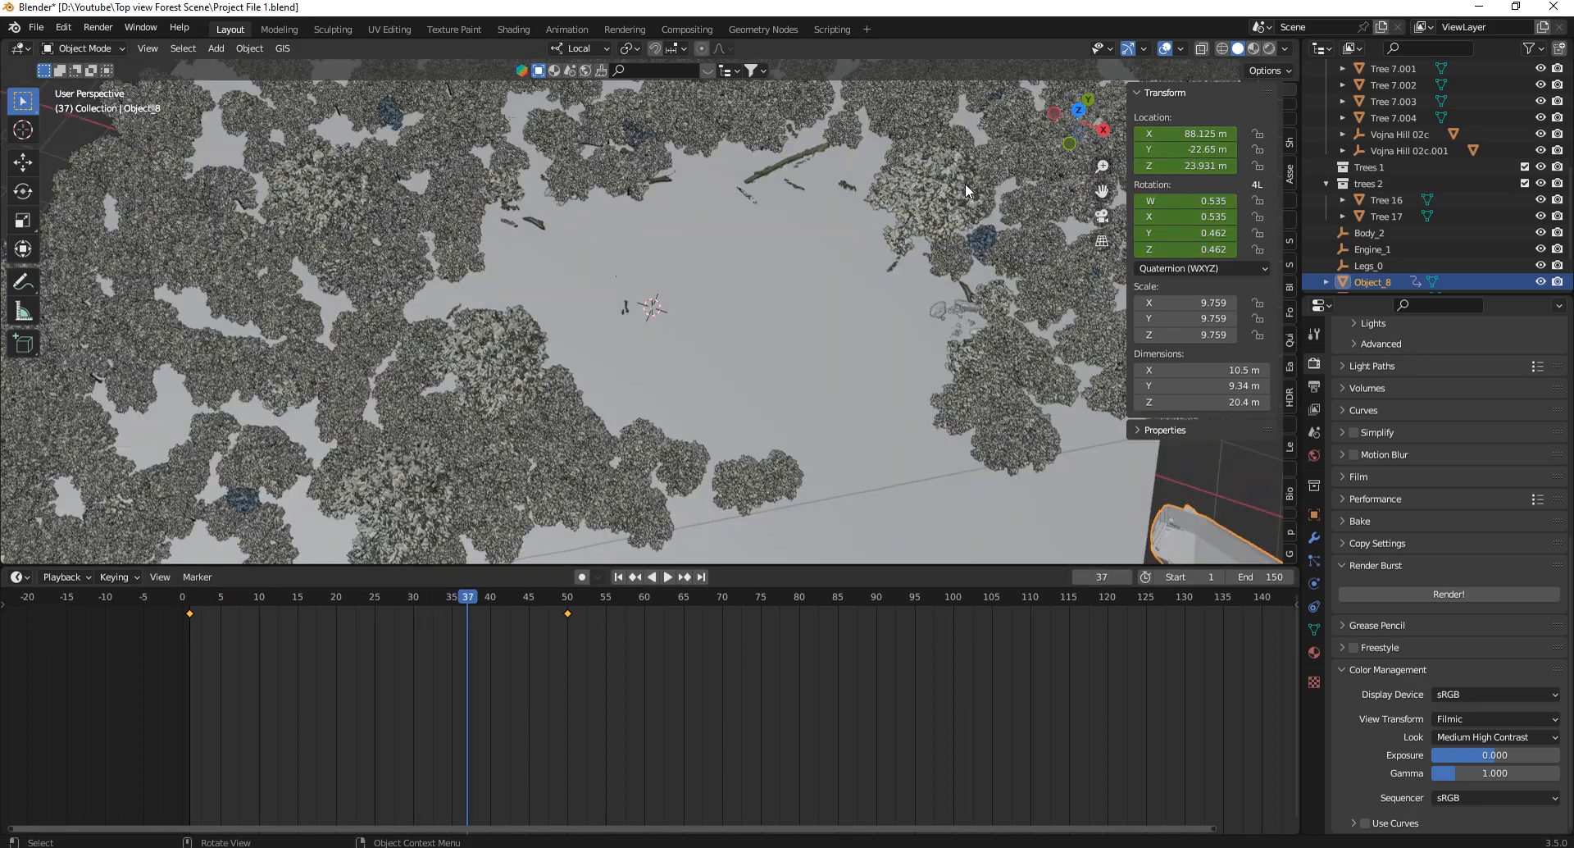
scroll(562, 263, "down", 5)
left_click_drag(463, 605, 566, 607)
key("g")
key("z")
key("z")
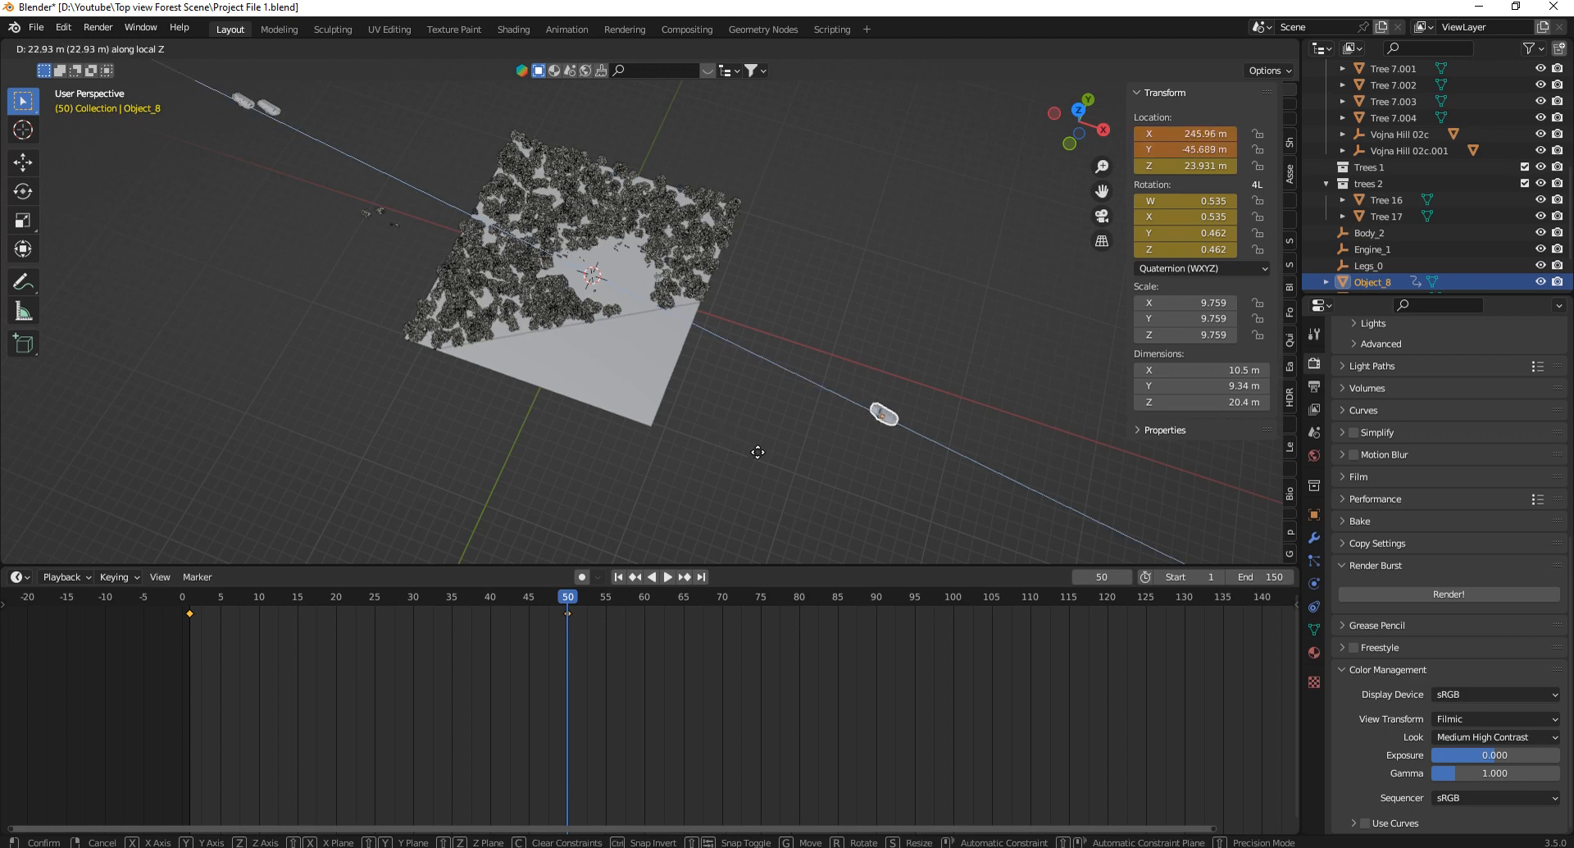
left_click(1025, 539)
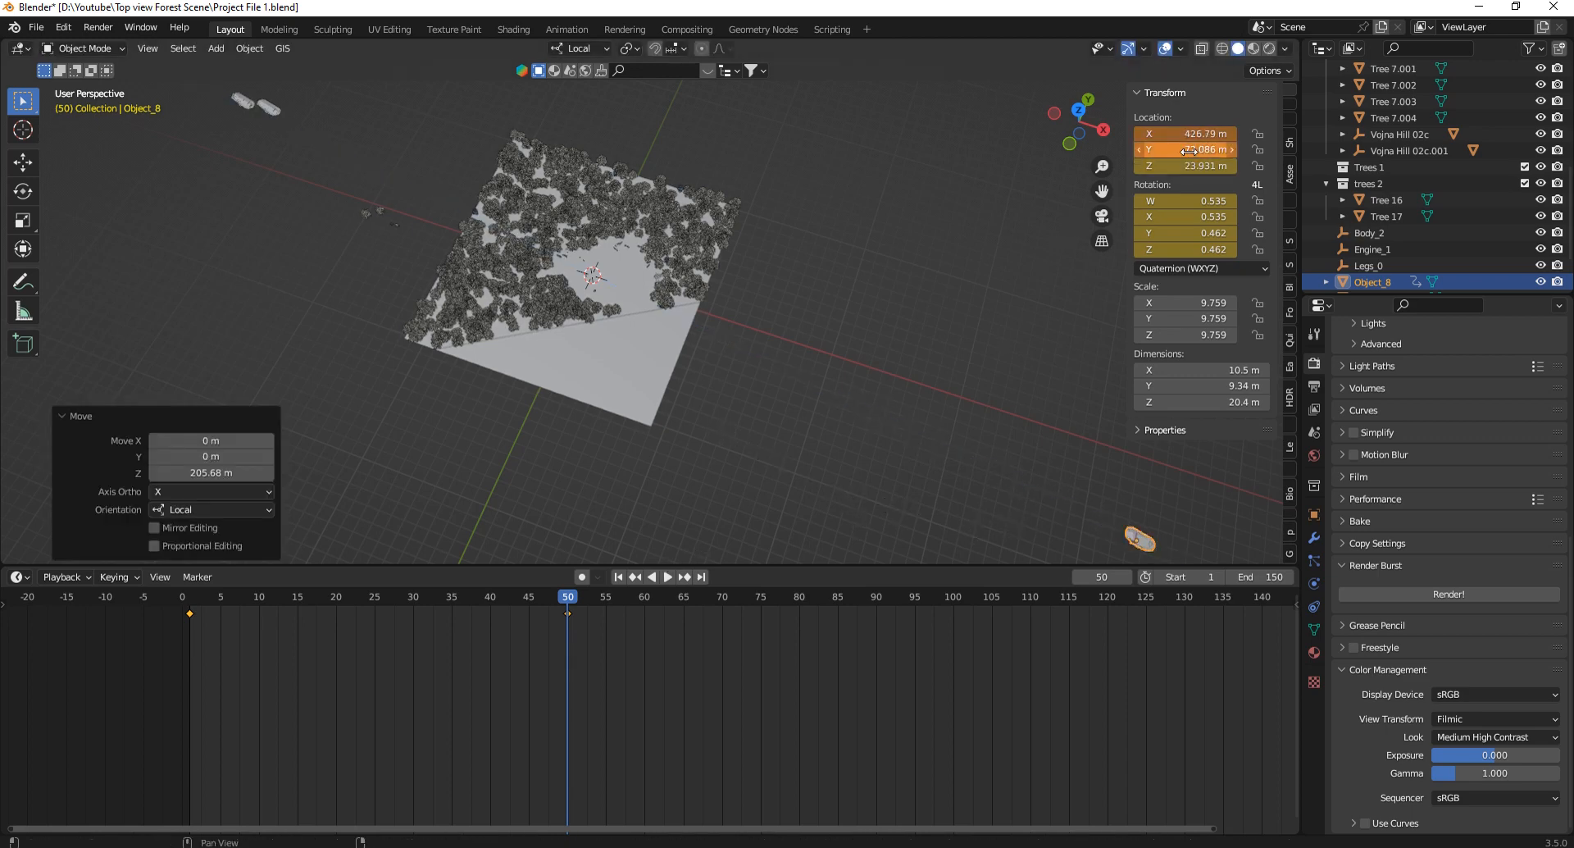
key("i")
Play the animation from frame 1 to check how far the Object_8 ship flies past the forest.
left_click(190, 596)
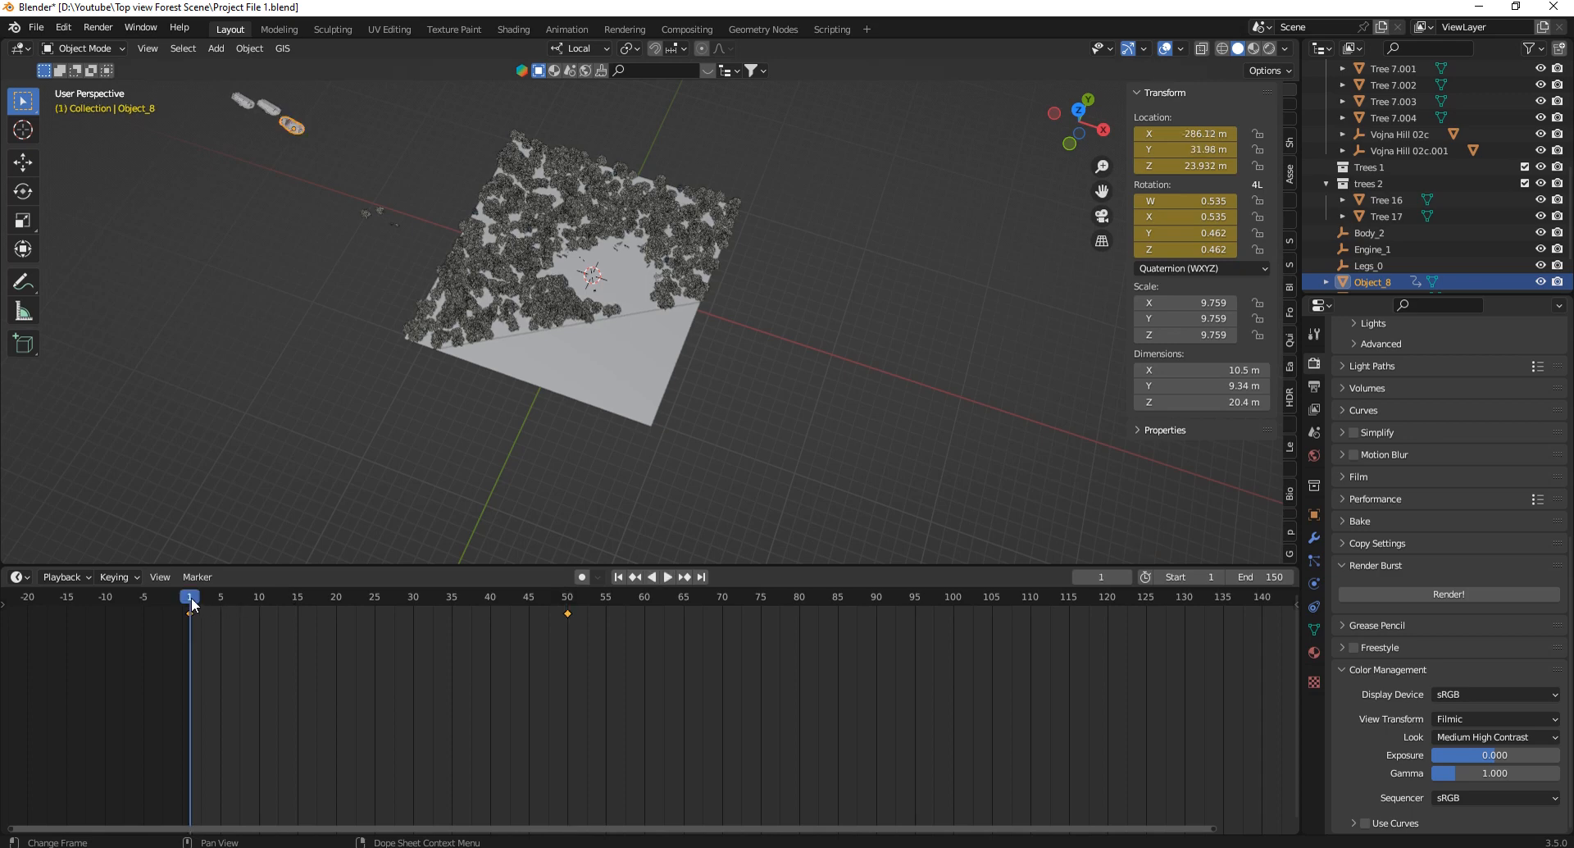
key("space")
key("space")
scroll(707, 318, "down", 2)
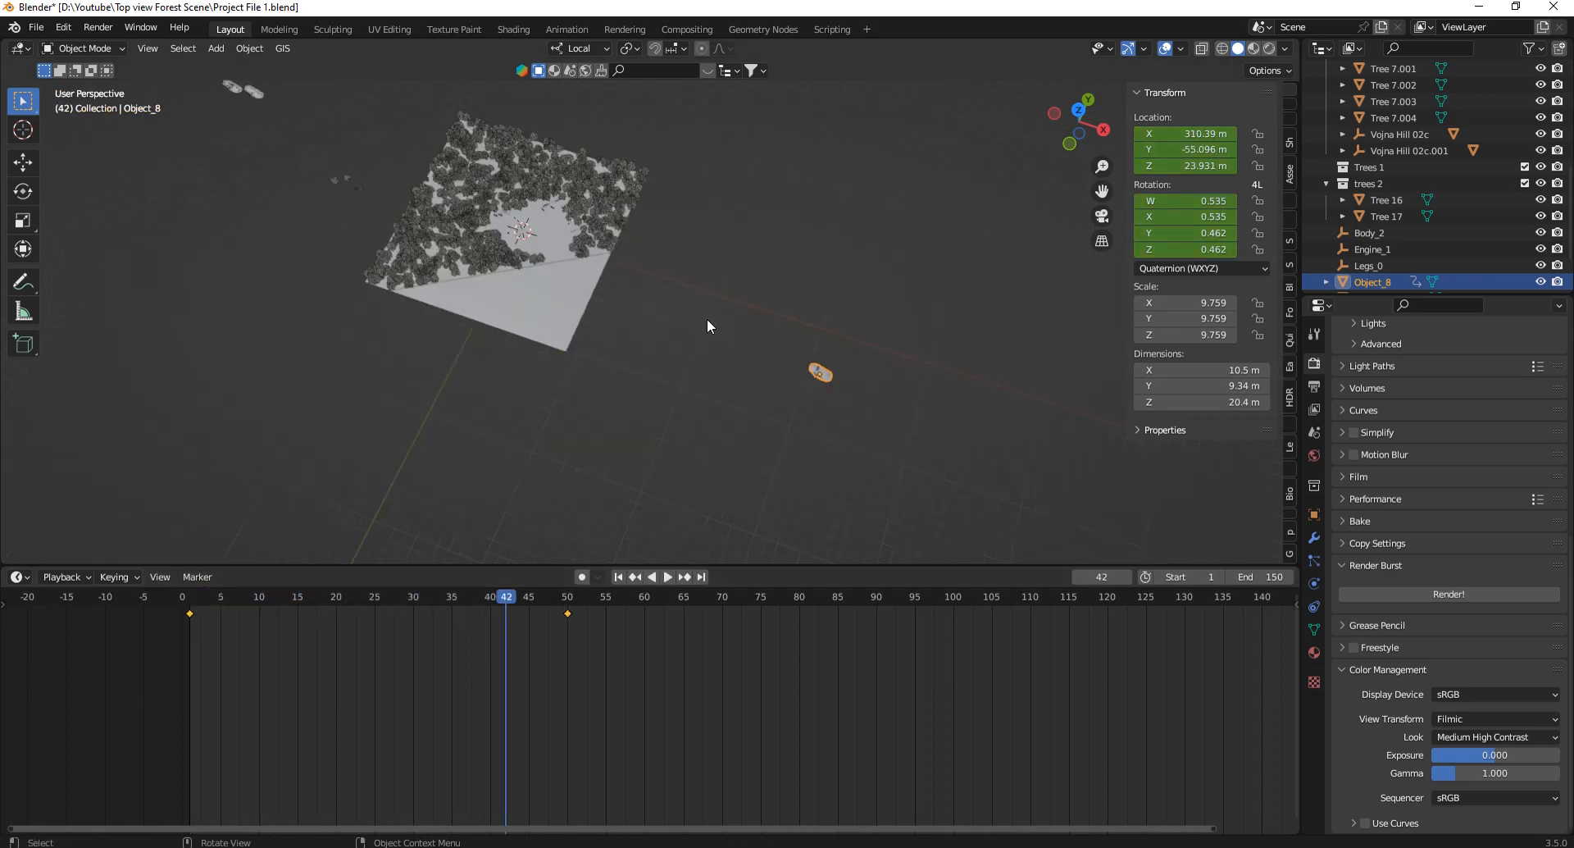
key("g")
key("z")
key("z")
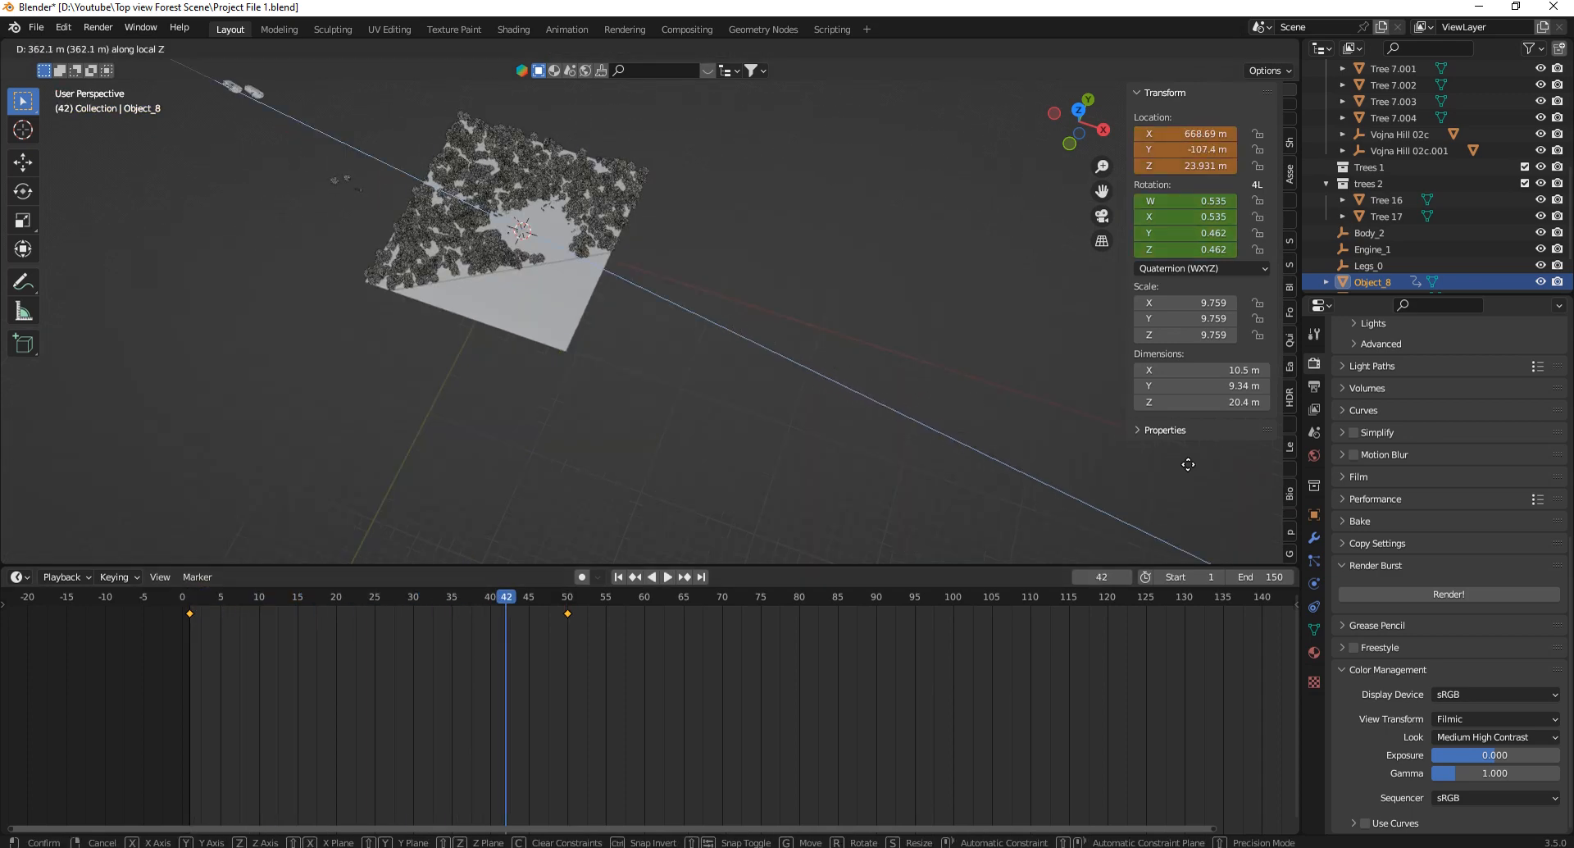
key("Return")
At frame 50, move the Object_8 ship further along local Z to X 719.48 m, Y -114.81 m and replace its location keyframe.
left_click(572, 601)
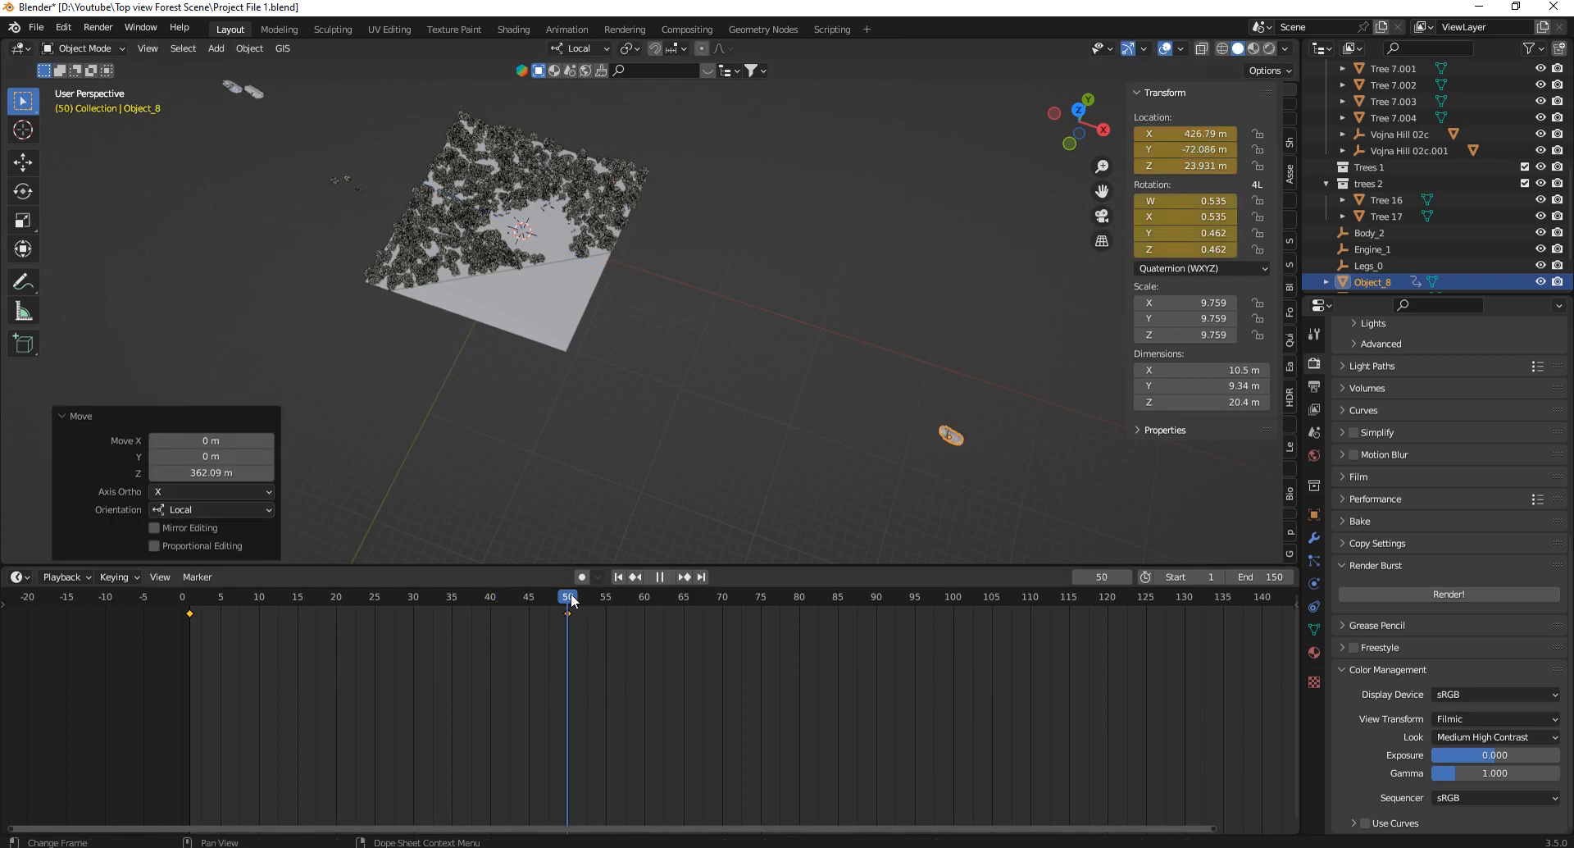
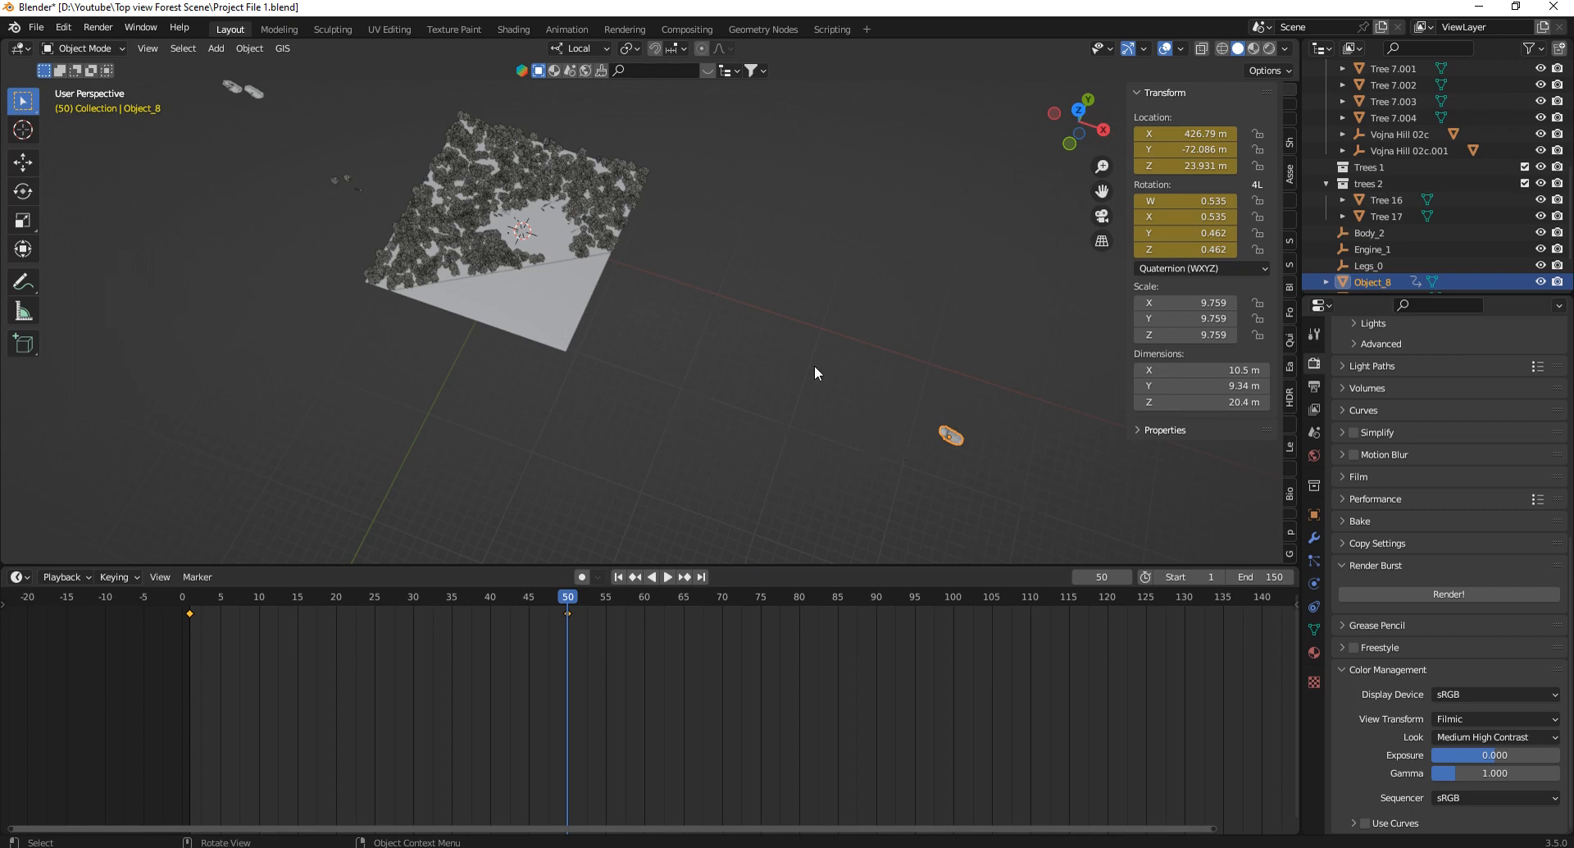
key("g")
key("z")
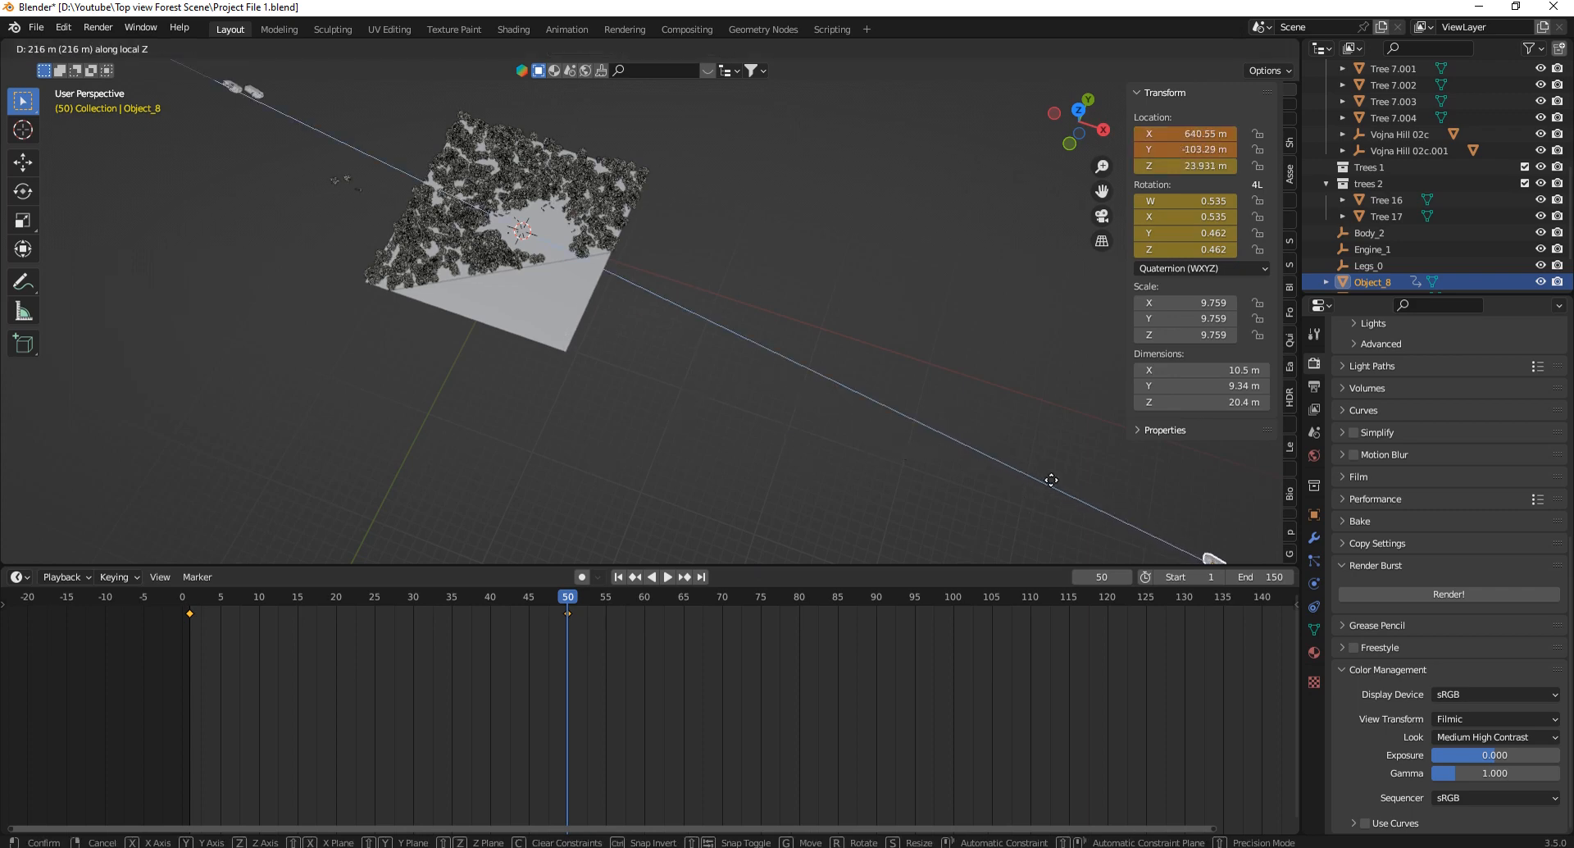
left_click(1166, 516)
key("i")
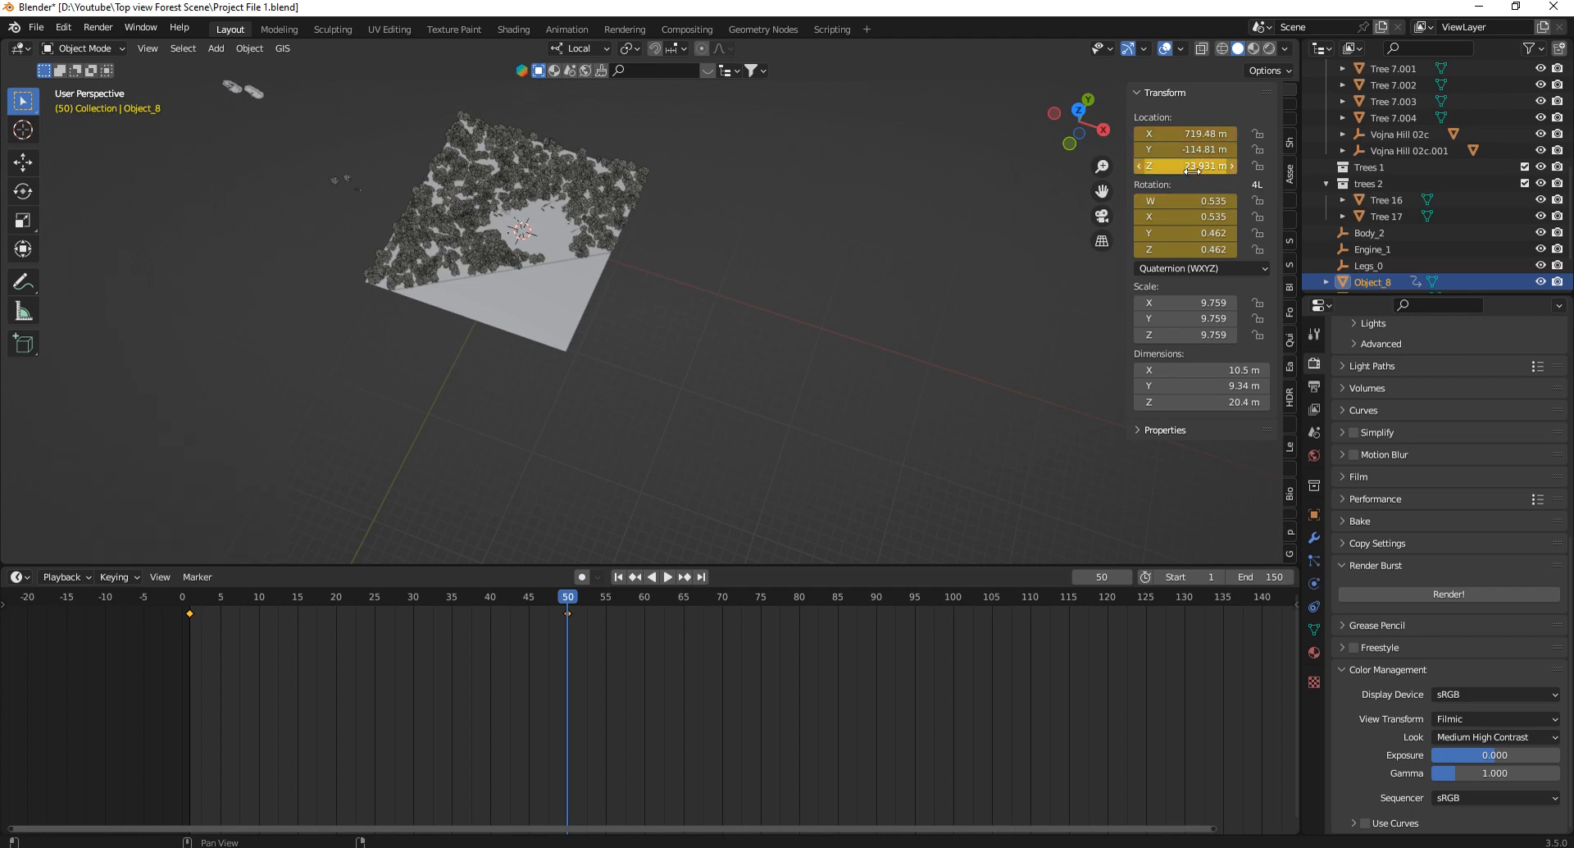
Play the animation twice from frame 1 to check the ship's faster flight, and return to frame 1.
left_click(189, 596)
key("space")
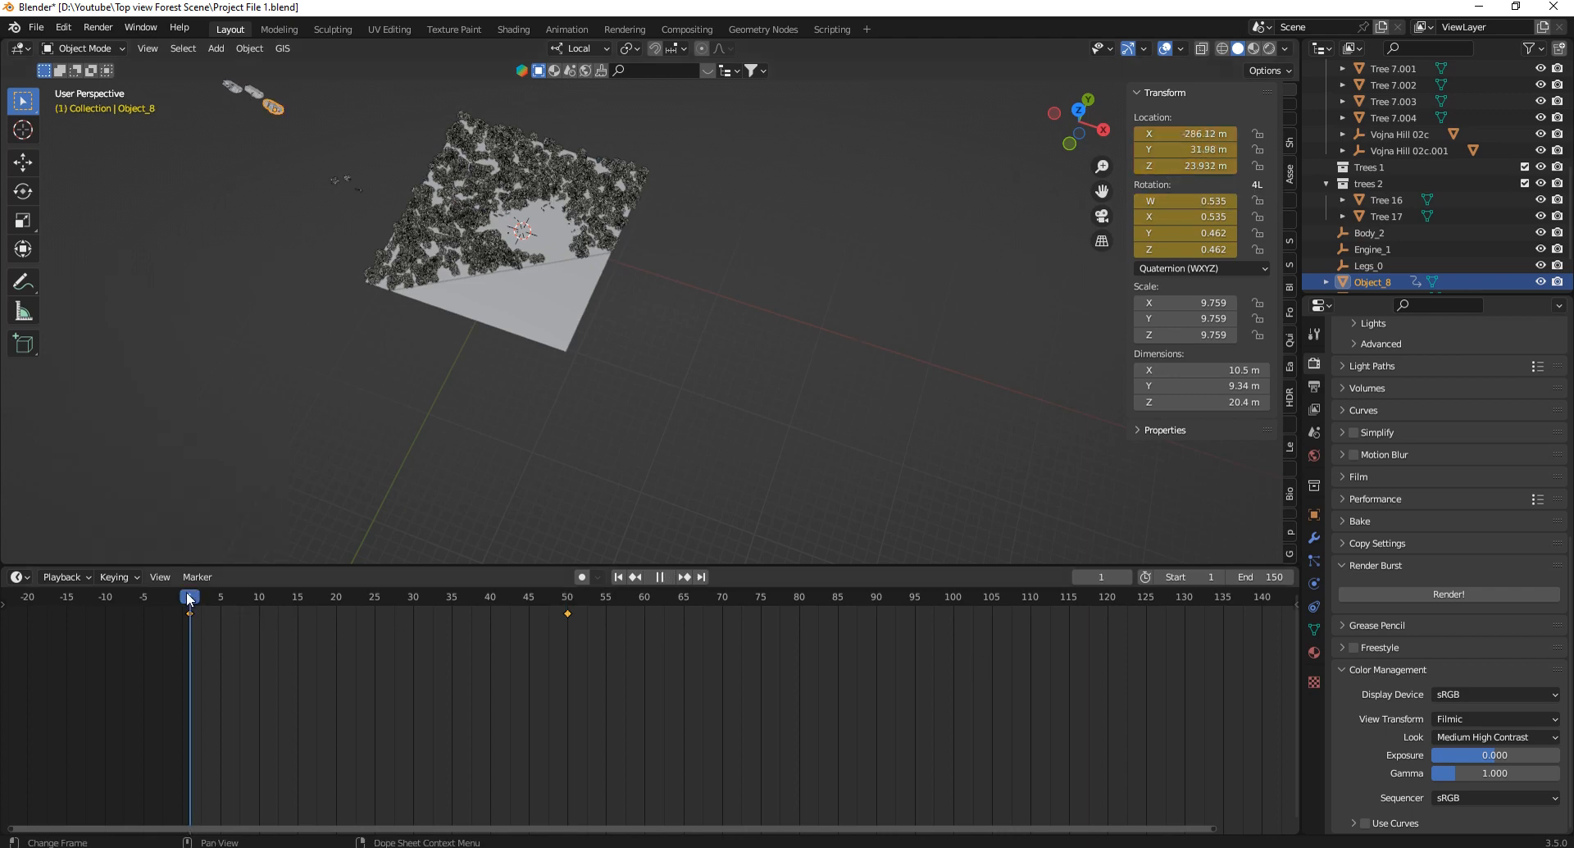
key("space")
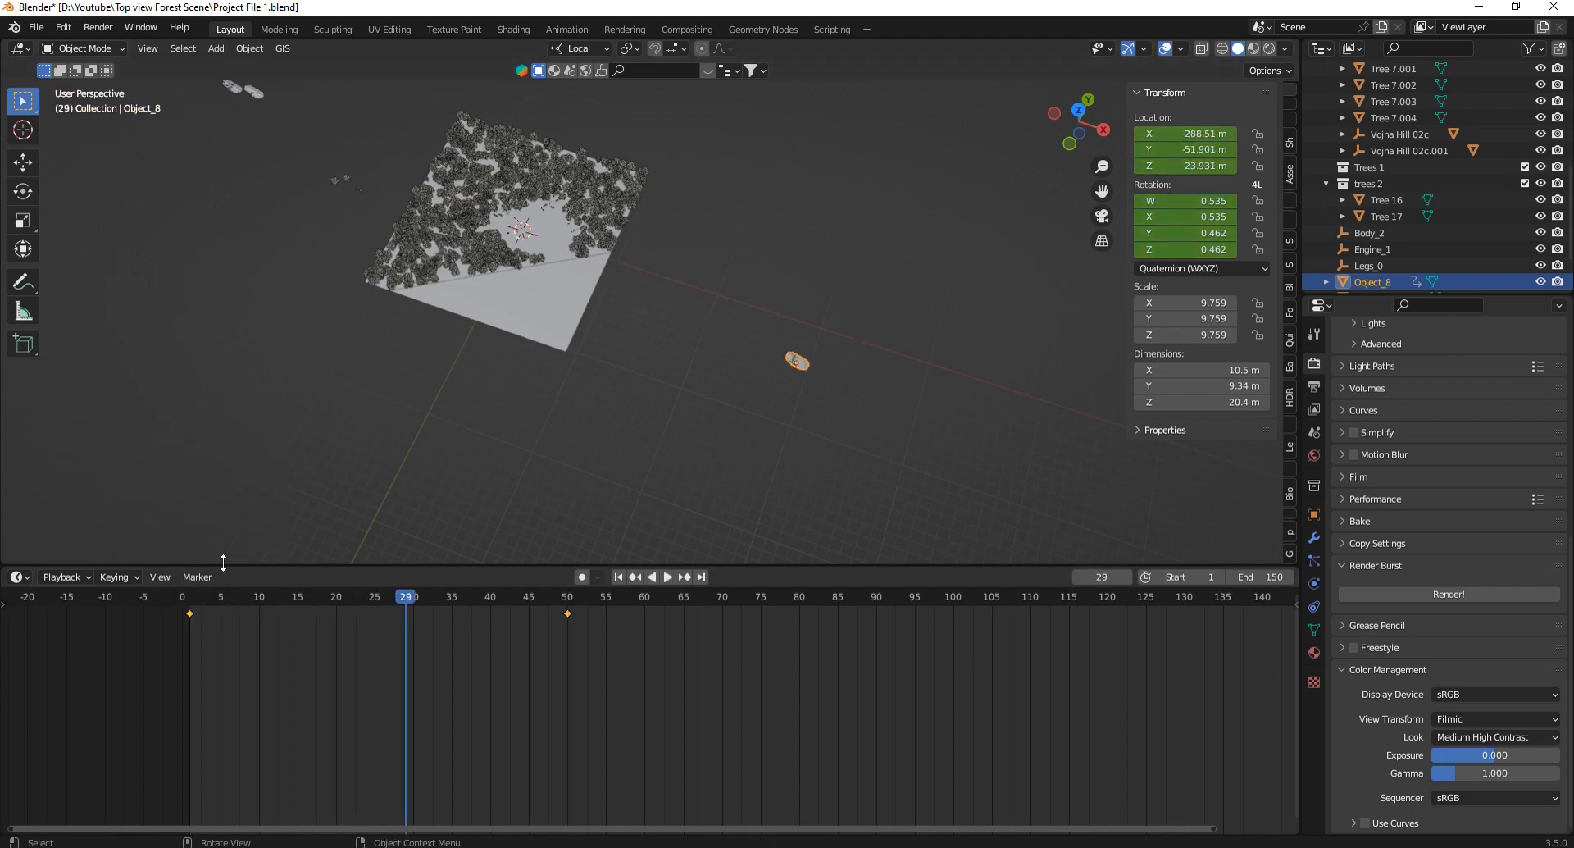
left_click(190, 598)
key("space")
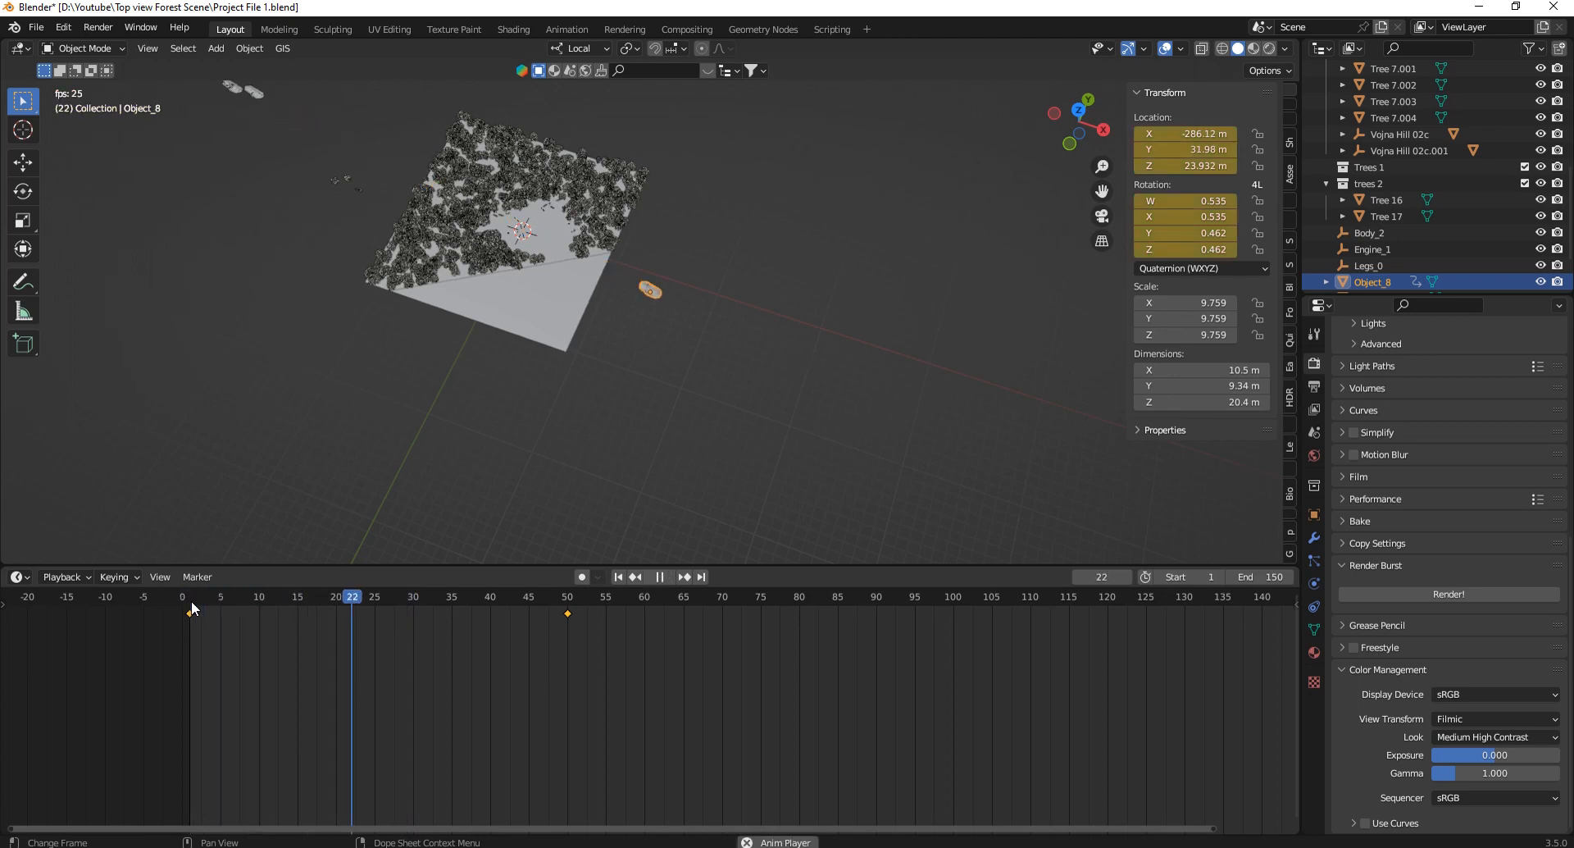
key("space")
left_click(191, 607)
Scrub to frame 20 to compare the moving Object_8 ship with the two parked ships, selecting Object_8.002 and the moving ship.
middle_click_drag(573, 369, 661, 328)
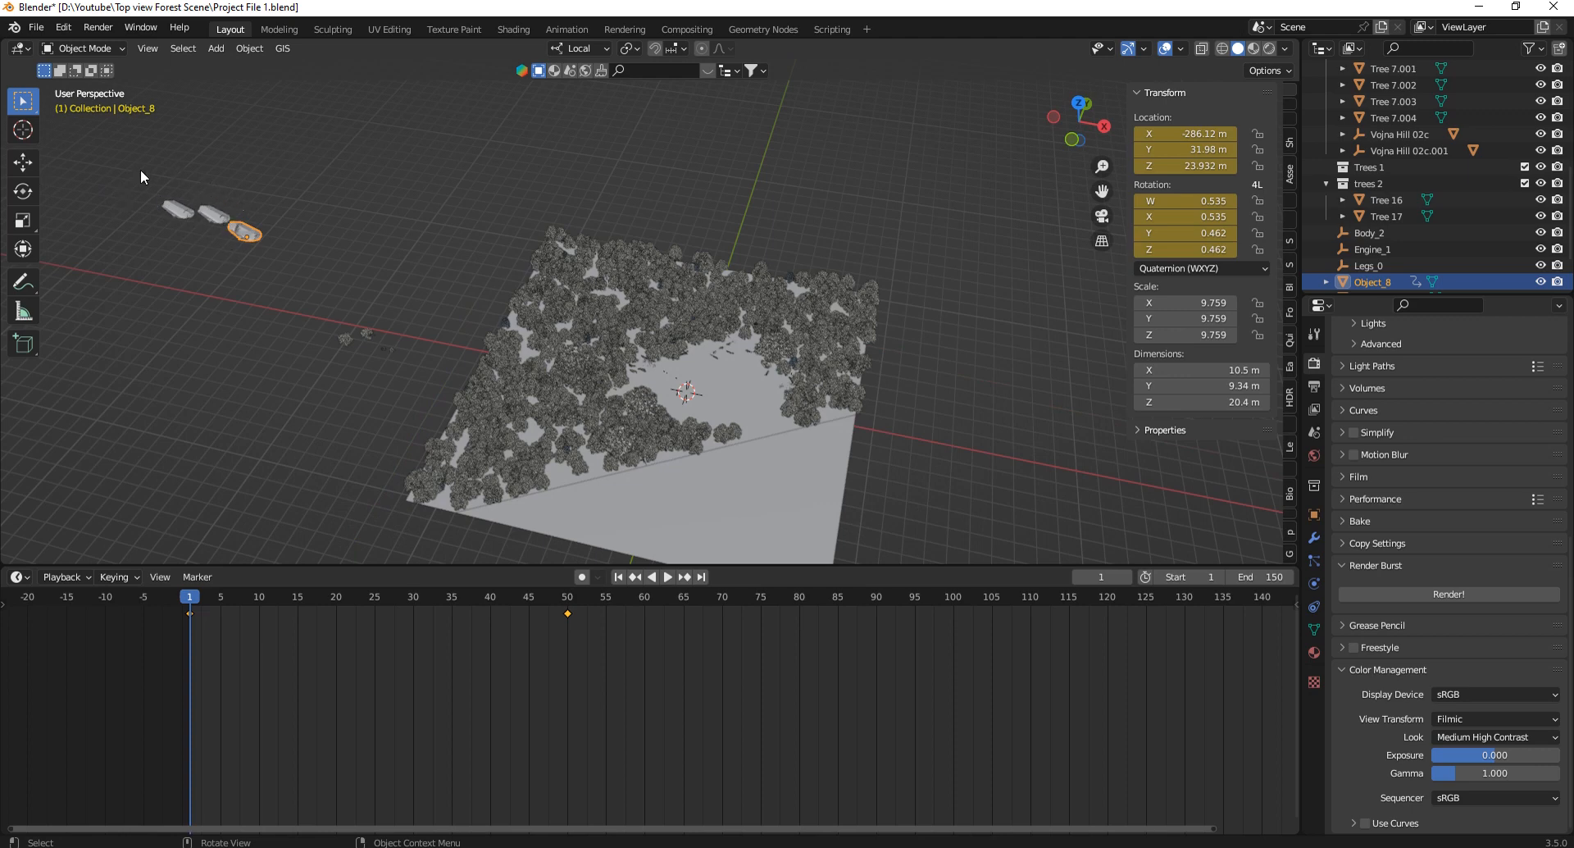
scroll(213, 200, "up", 3)
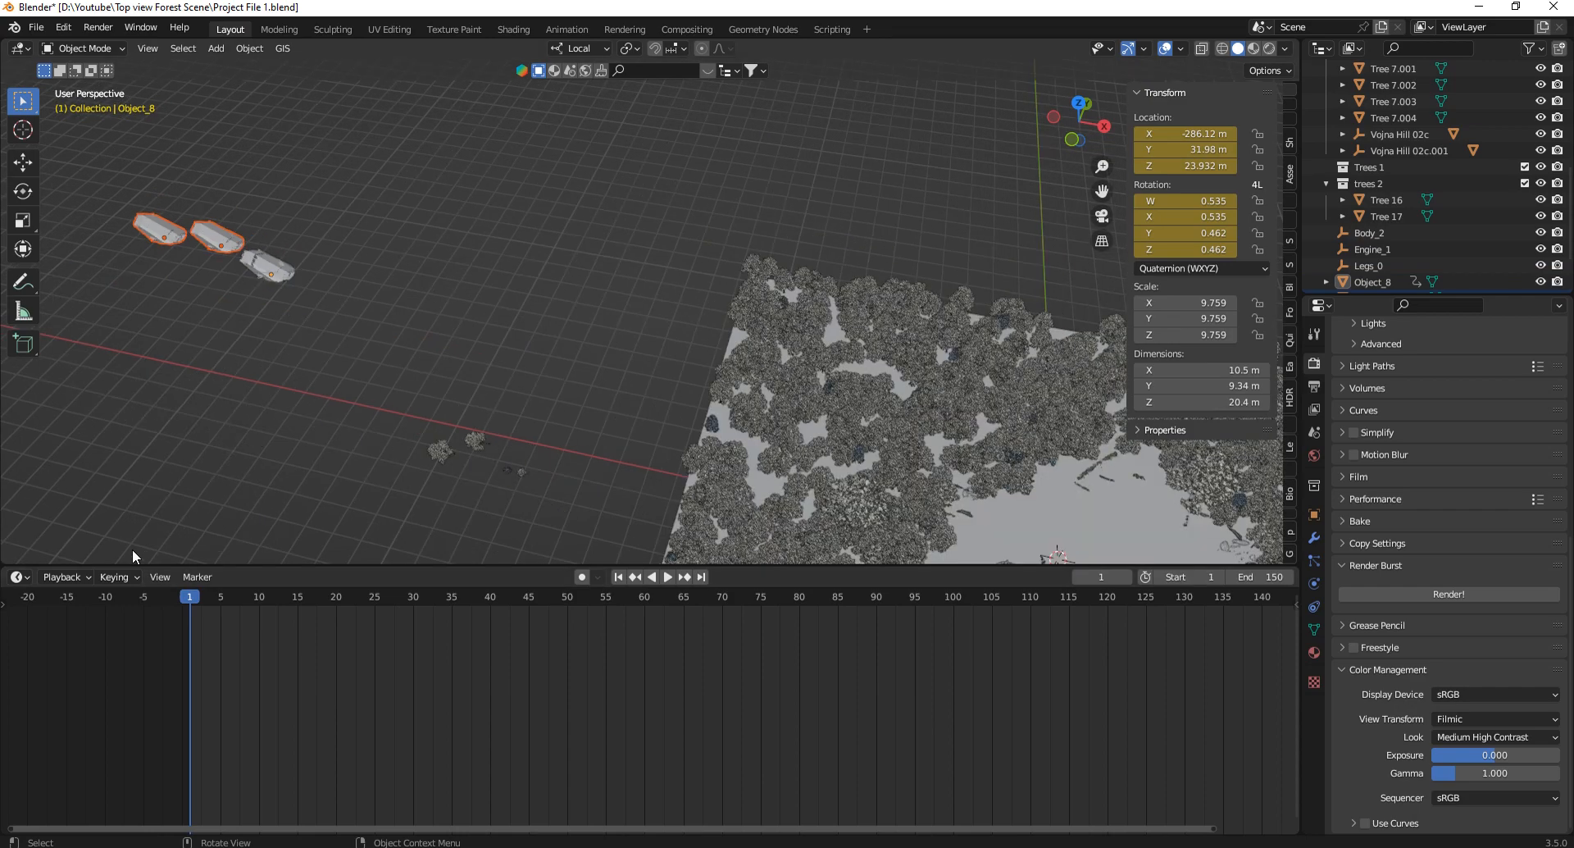
key("space")
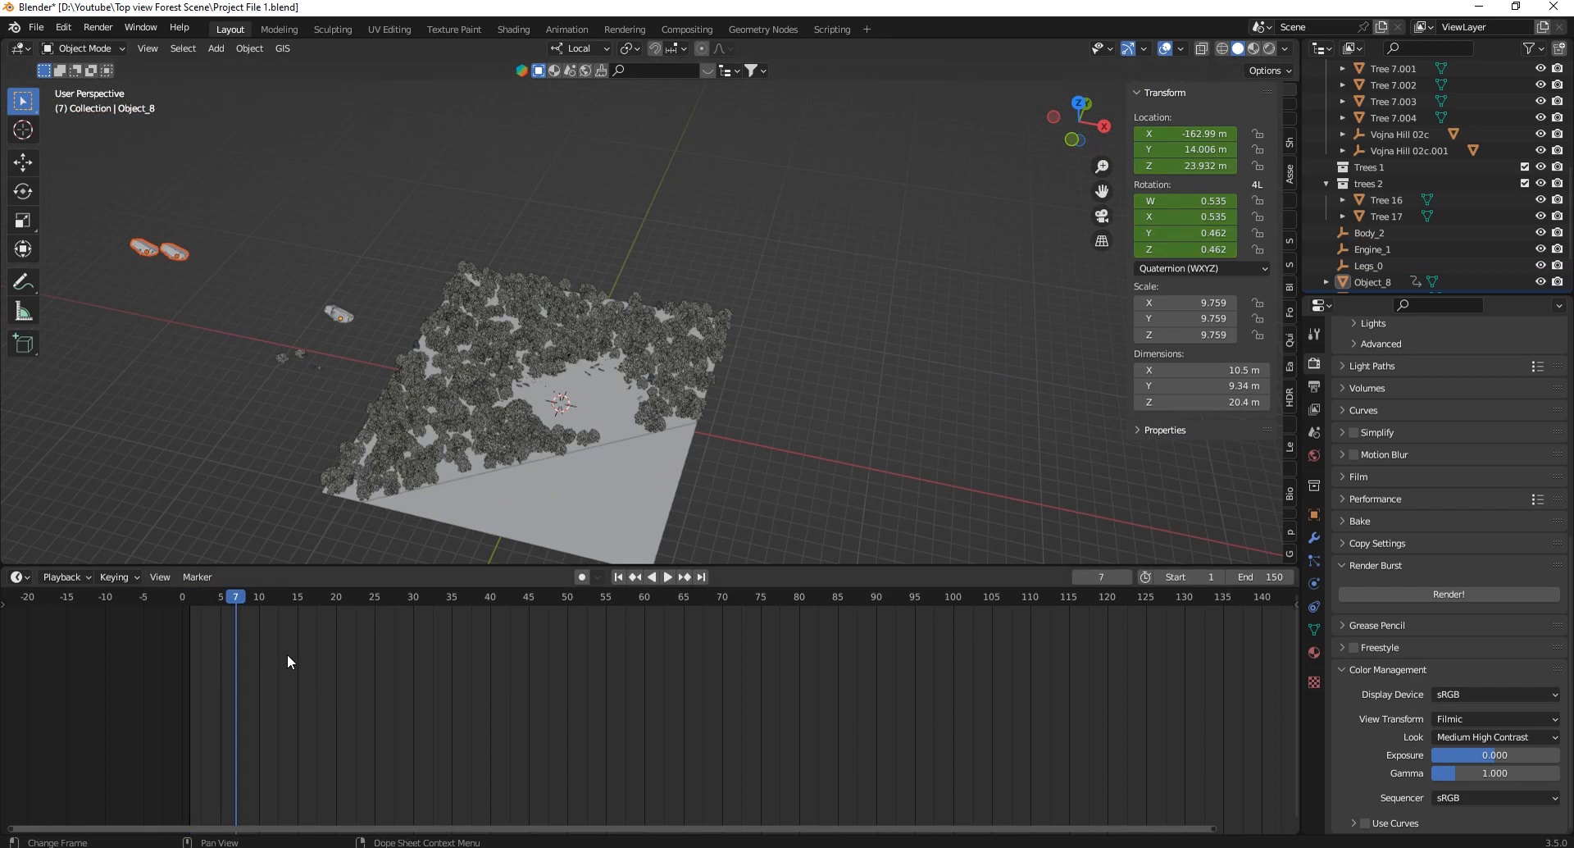
left_click_drag(251, 598, 336, 636)
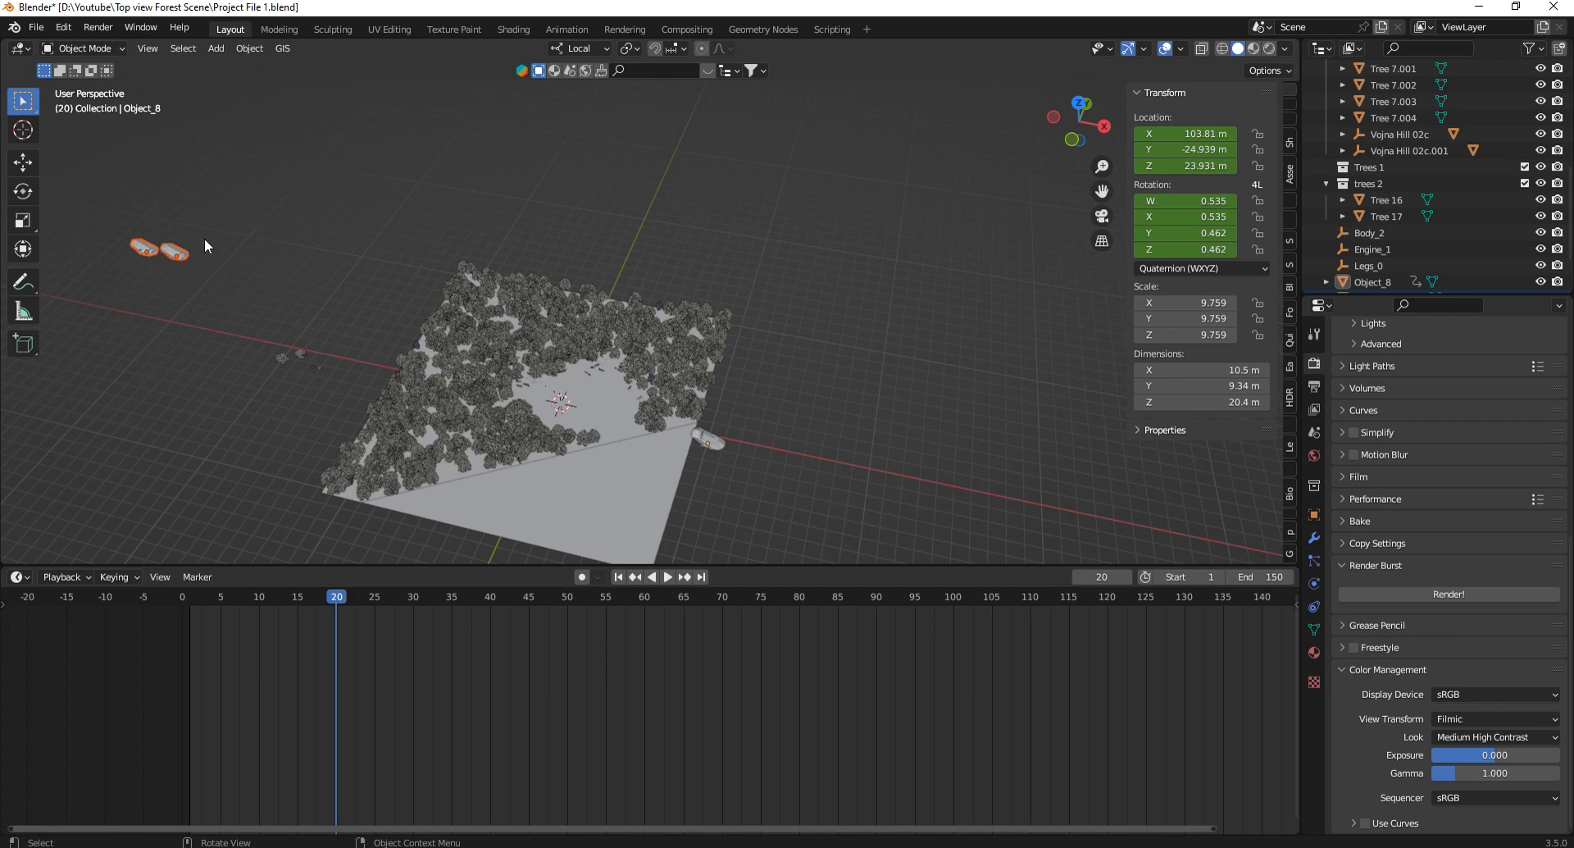
left_click(130, 240)
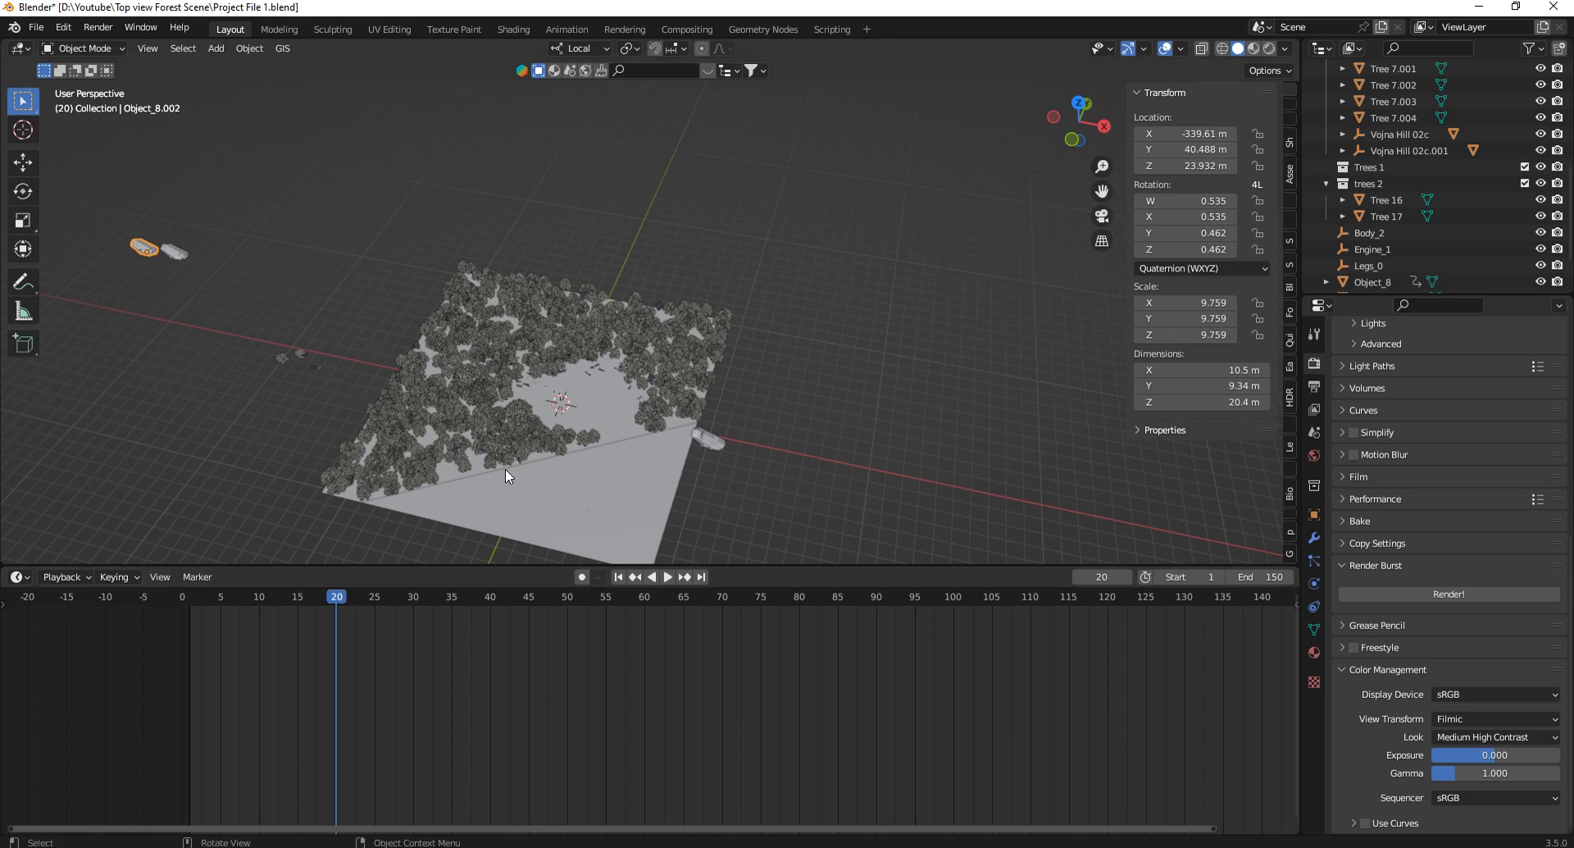
left_click(698, 440)
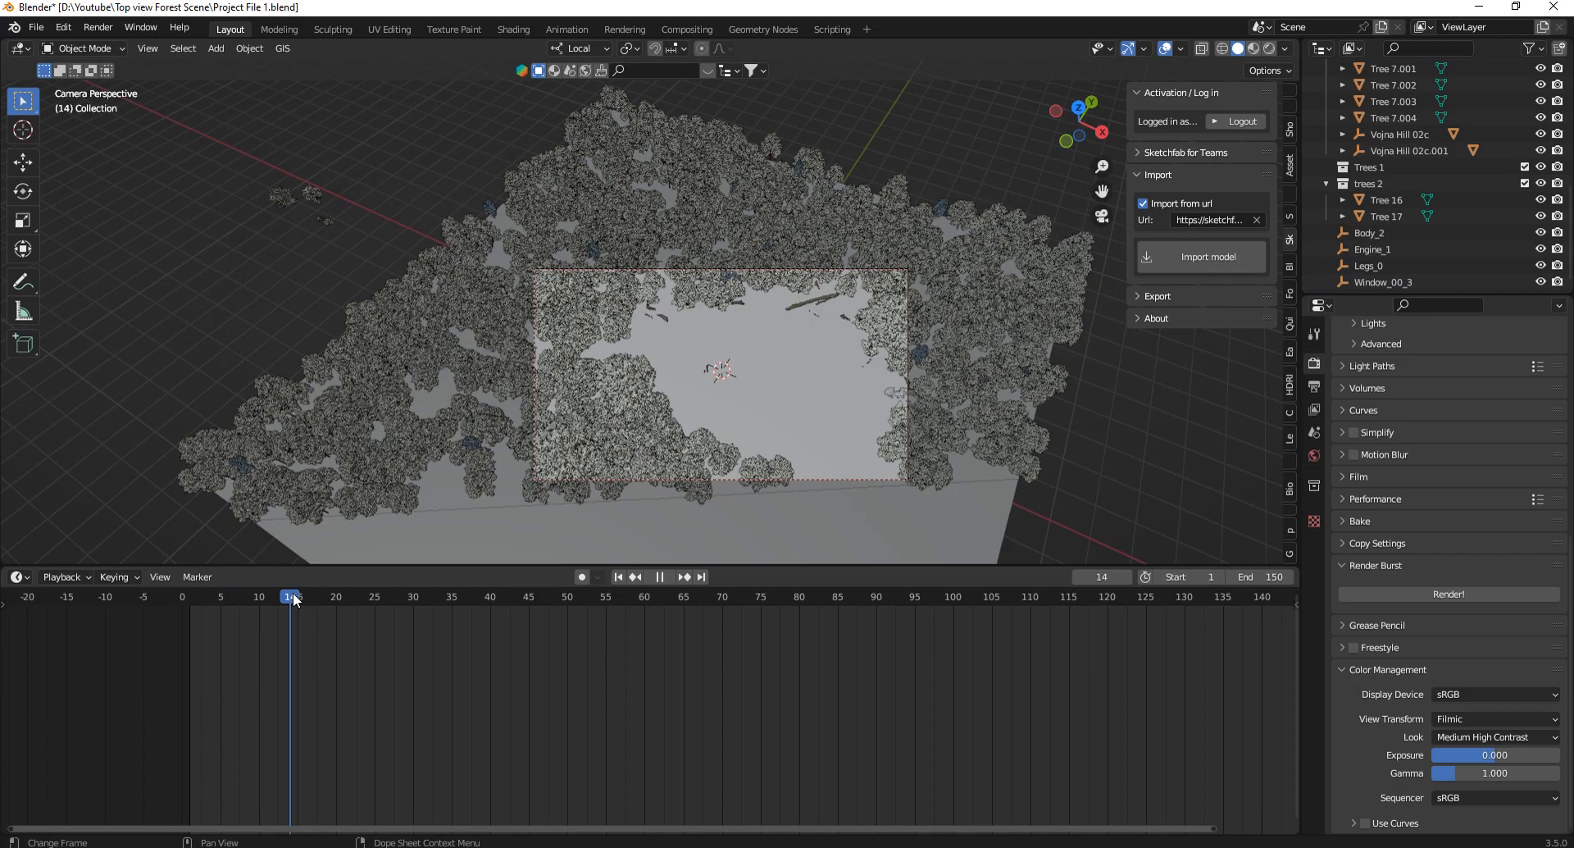
In camera view, scrub from frame 25 to frame 45 and preview the ship over the clearing with Rendered shading.
left_click(380, 604)
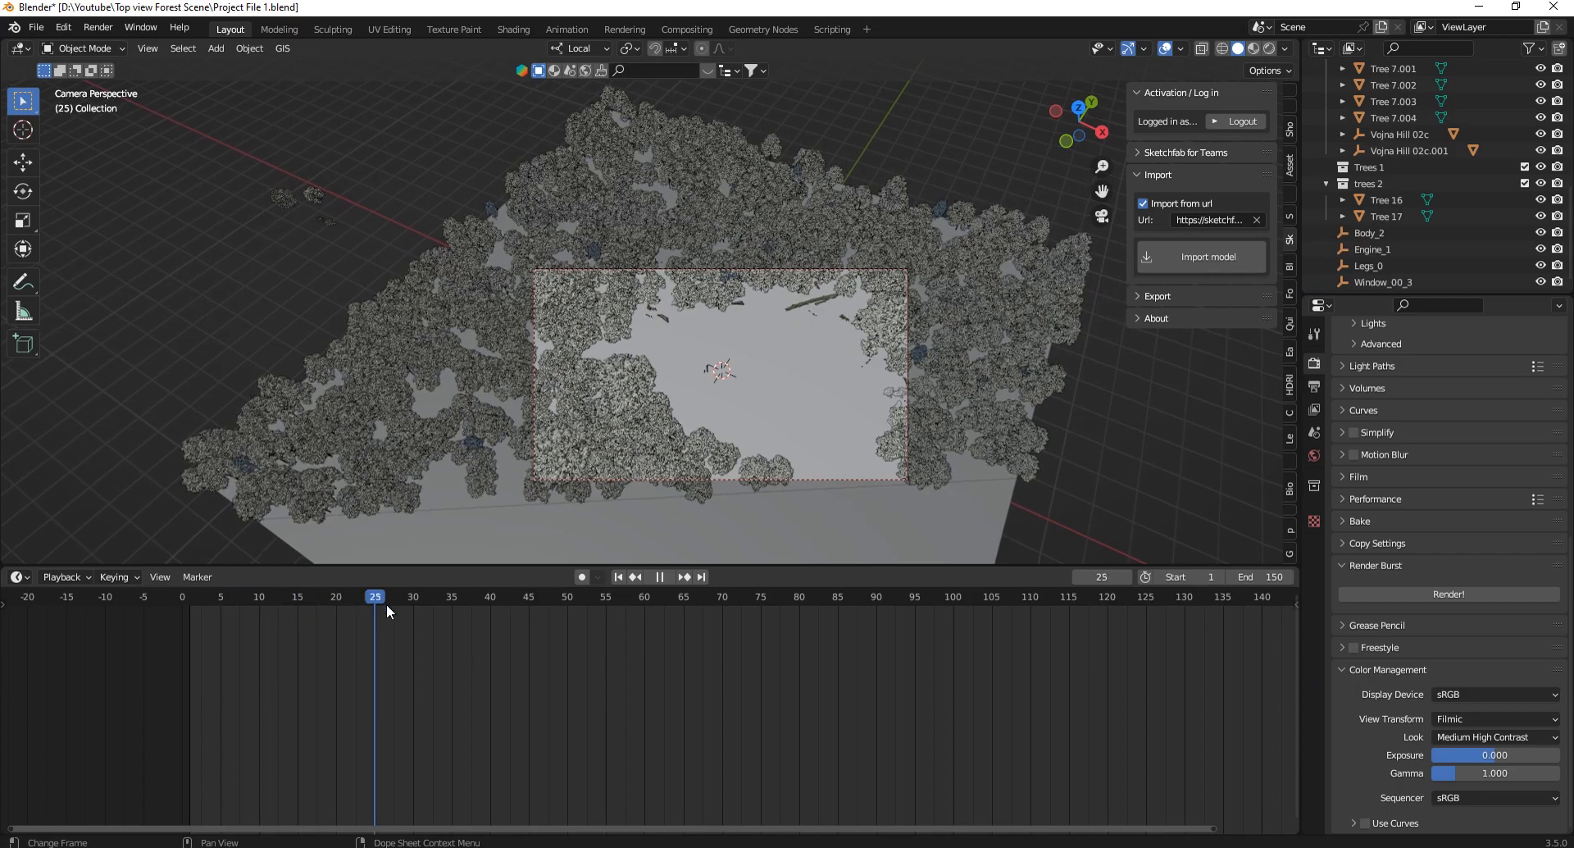
mouse_move(386, 604)
left_mouse_down()
mouse_move(544, 626)
mouse_move(920, 618)
mouse_move(1144, 640)
mouse_move(340, 794)
mouse_move(589, 721)
mouse_move(684, 726)
mouse_move(494, 761)
mouse_move(382, 740)
mouse_move(582, 740)
mouse_move(515, 746)
mouse_move(531, 746)
left_mouse_up()
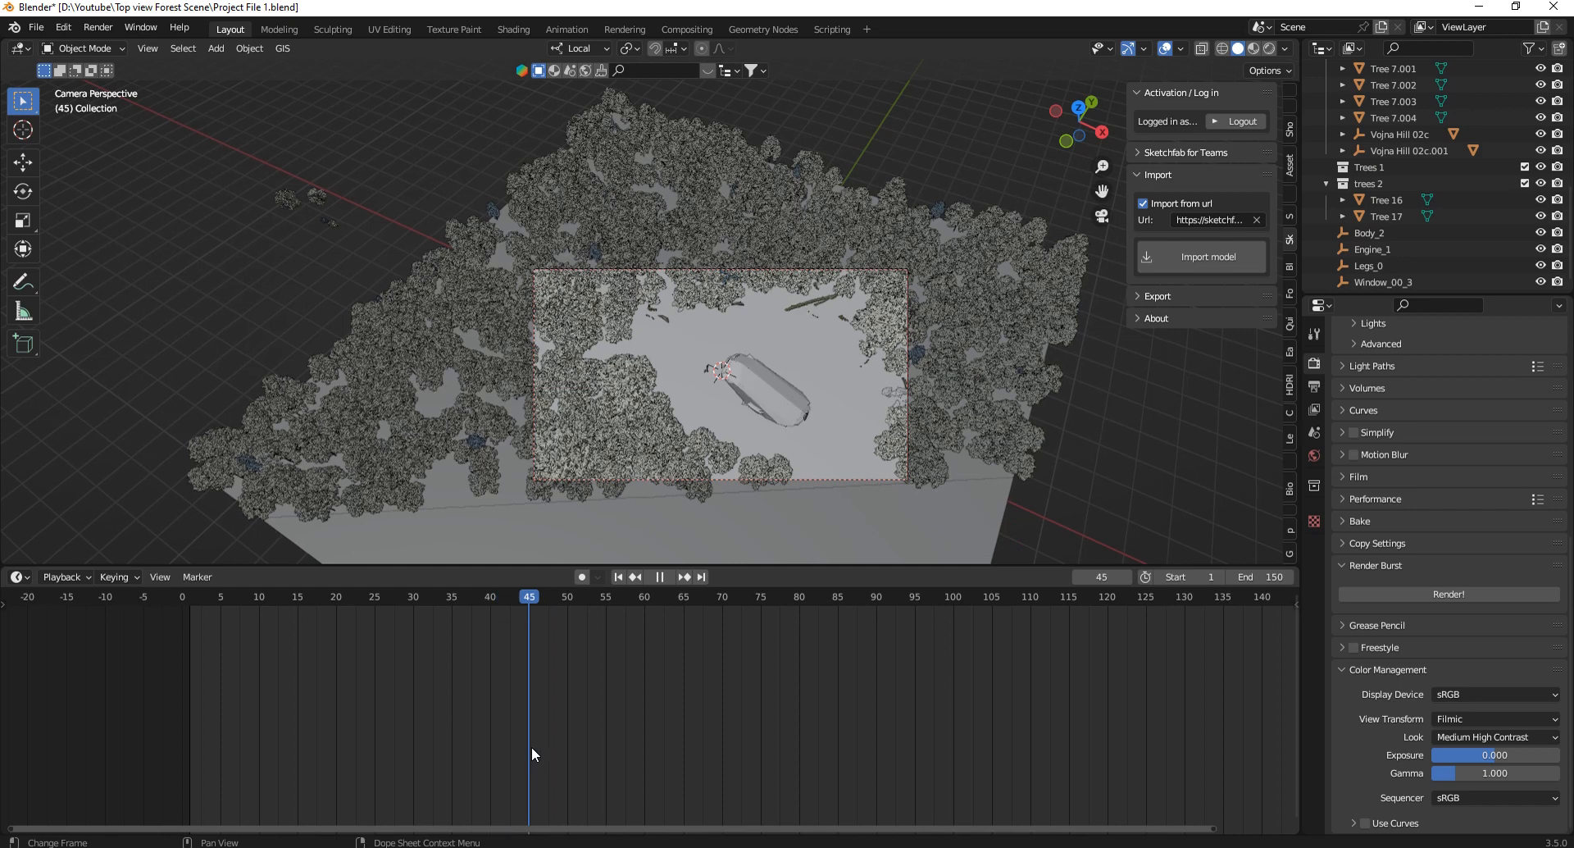
left_click(1268, 49)
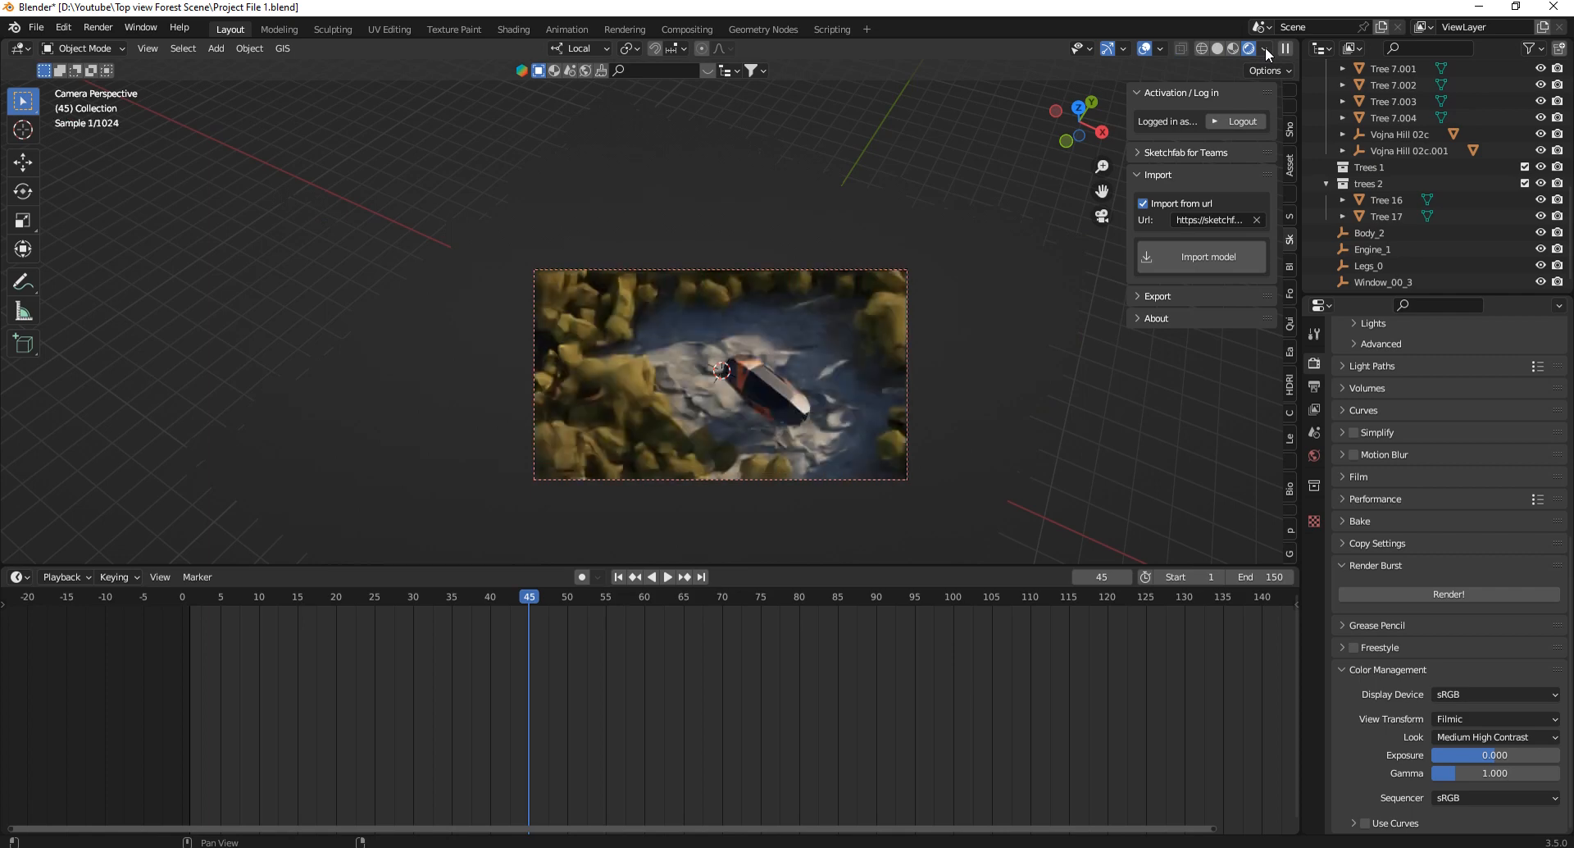
scroll(862, 396, "up", 2)
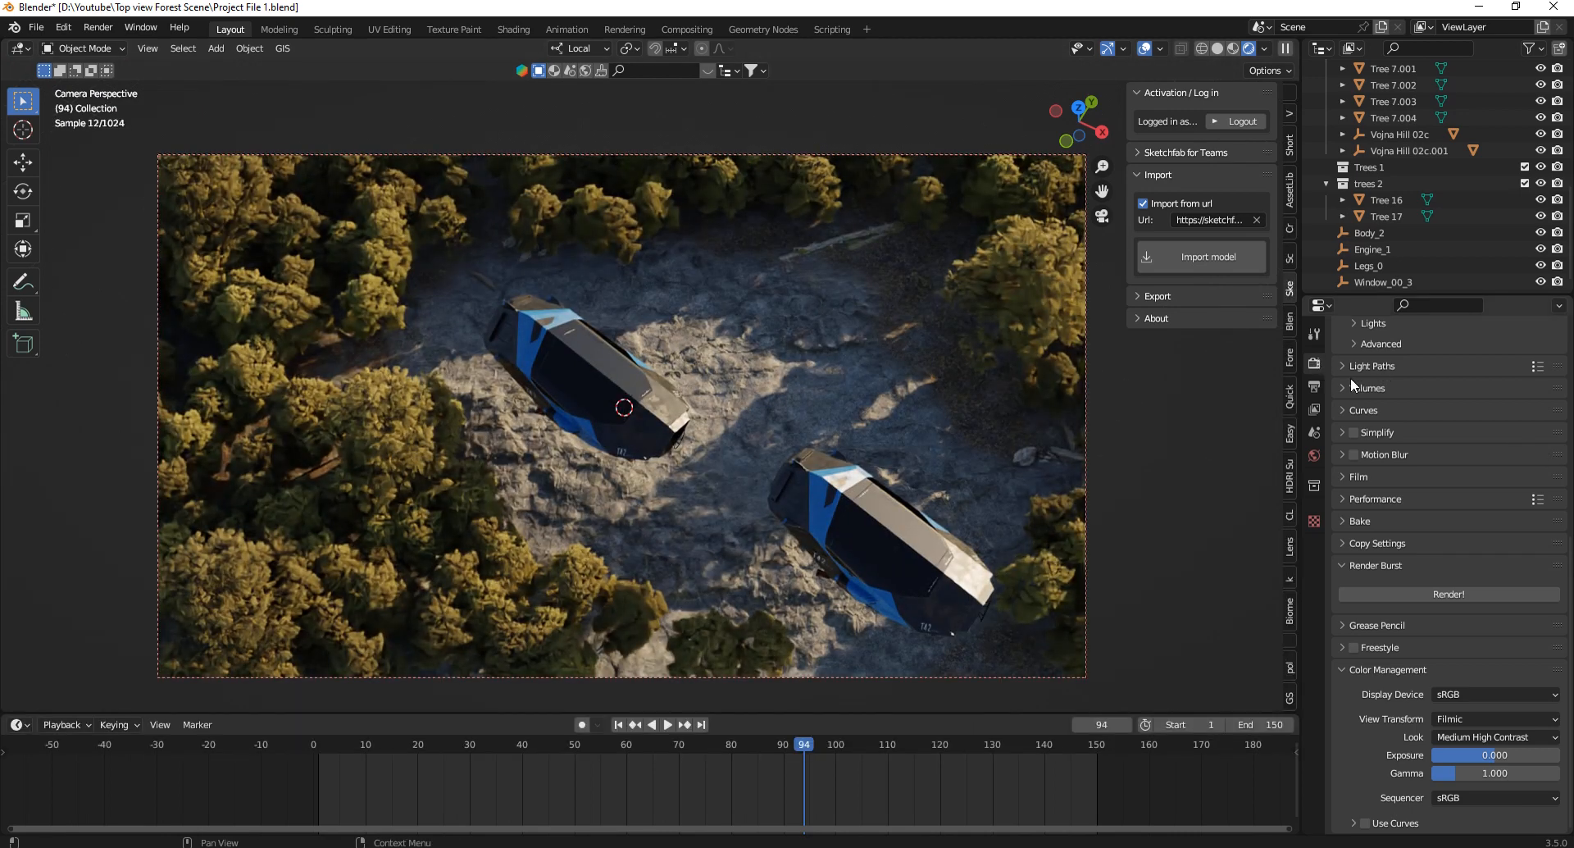
Set the Cycles final render sampling to a maximum of 256 samples.
scroll(1437, 401, "up", 10)
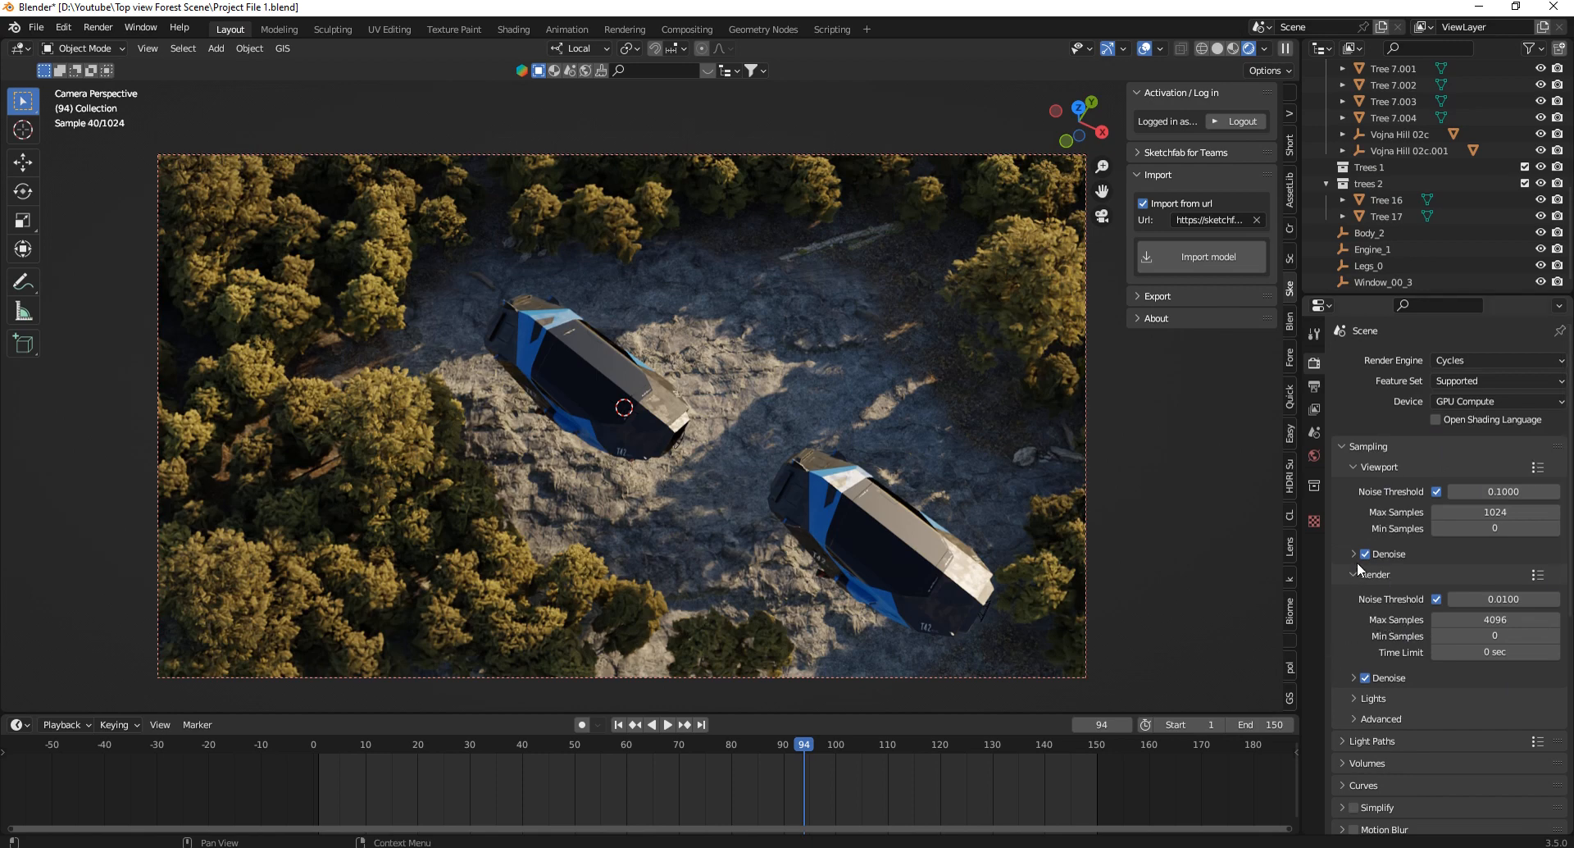
left_click(1501, 620)
type("256")
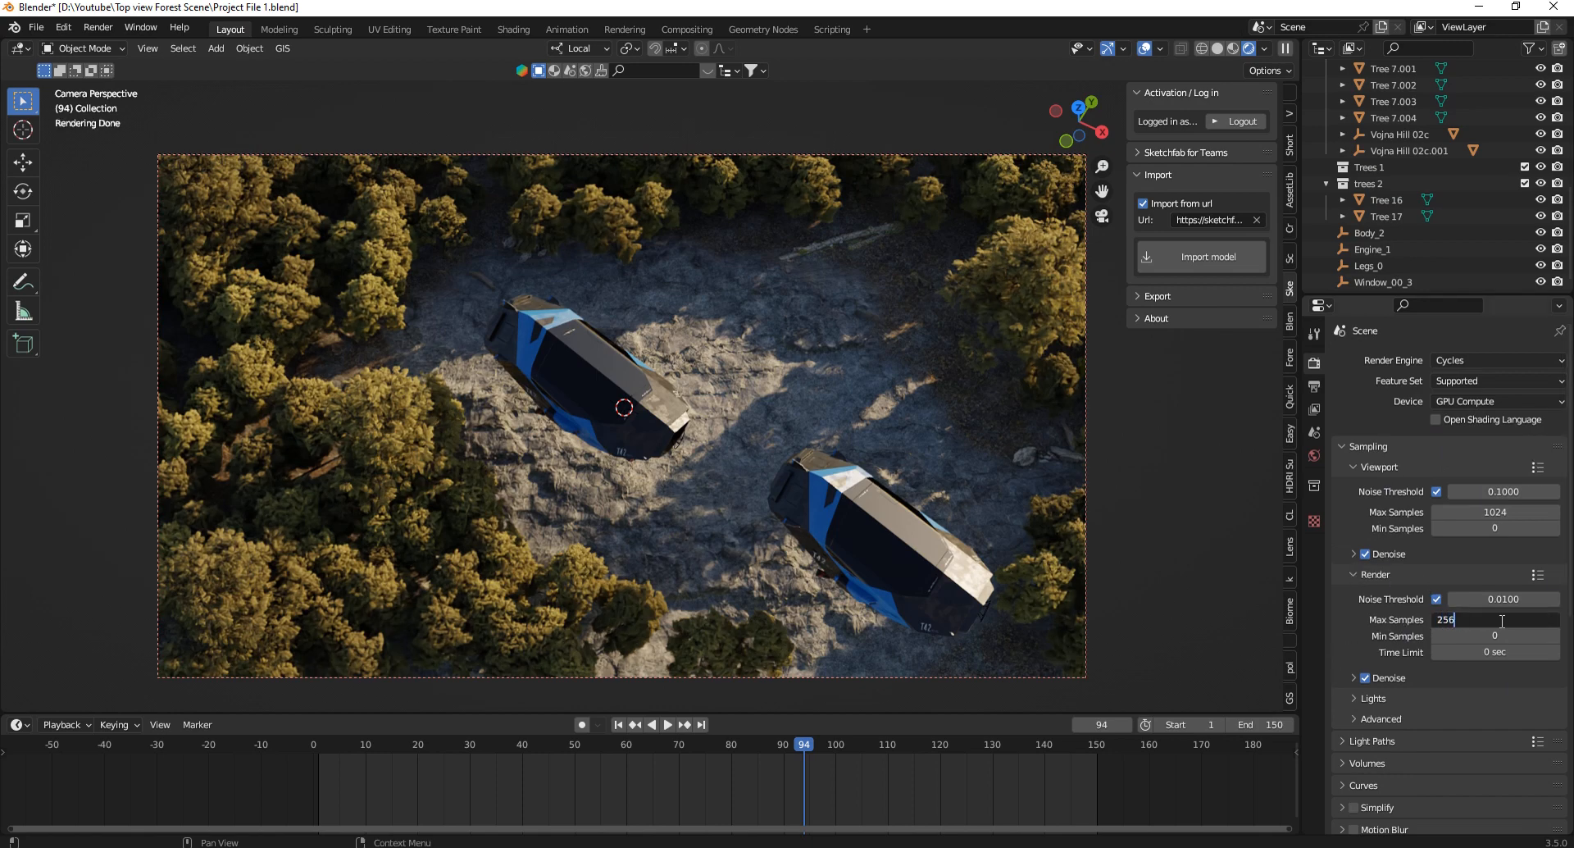
key("Return")
Enable Motion Blur for the render and set its shutter to 0.15.
scroll(1487, 609, "down", 6)
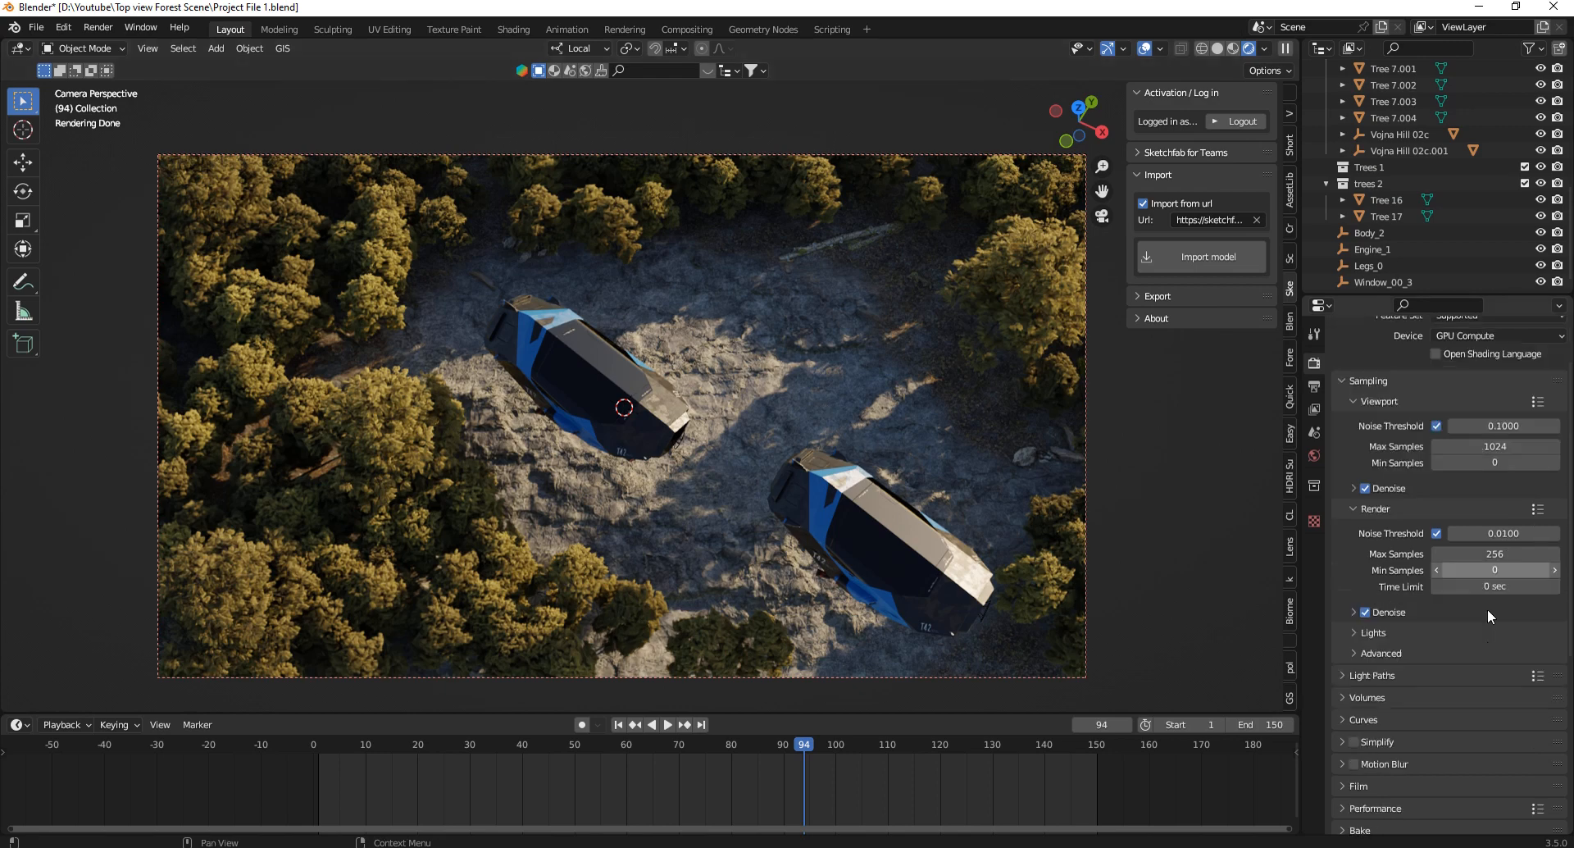
scroll(1415, 445, "down", 3)
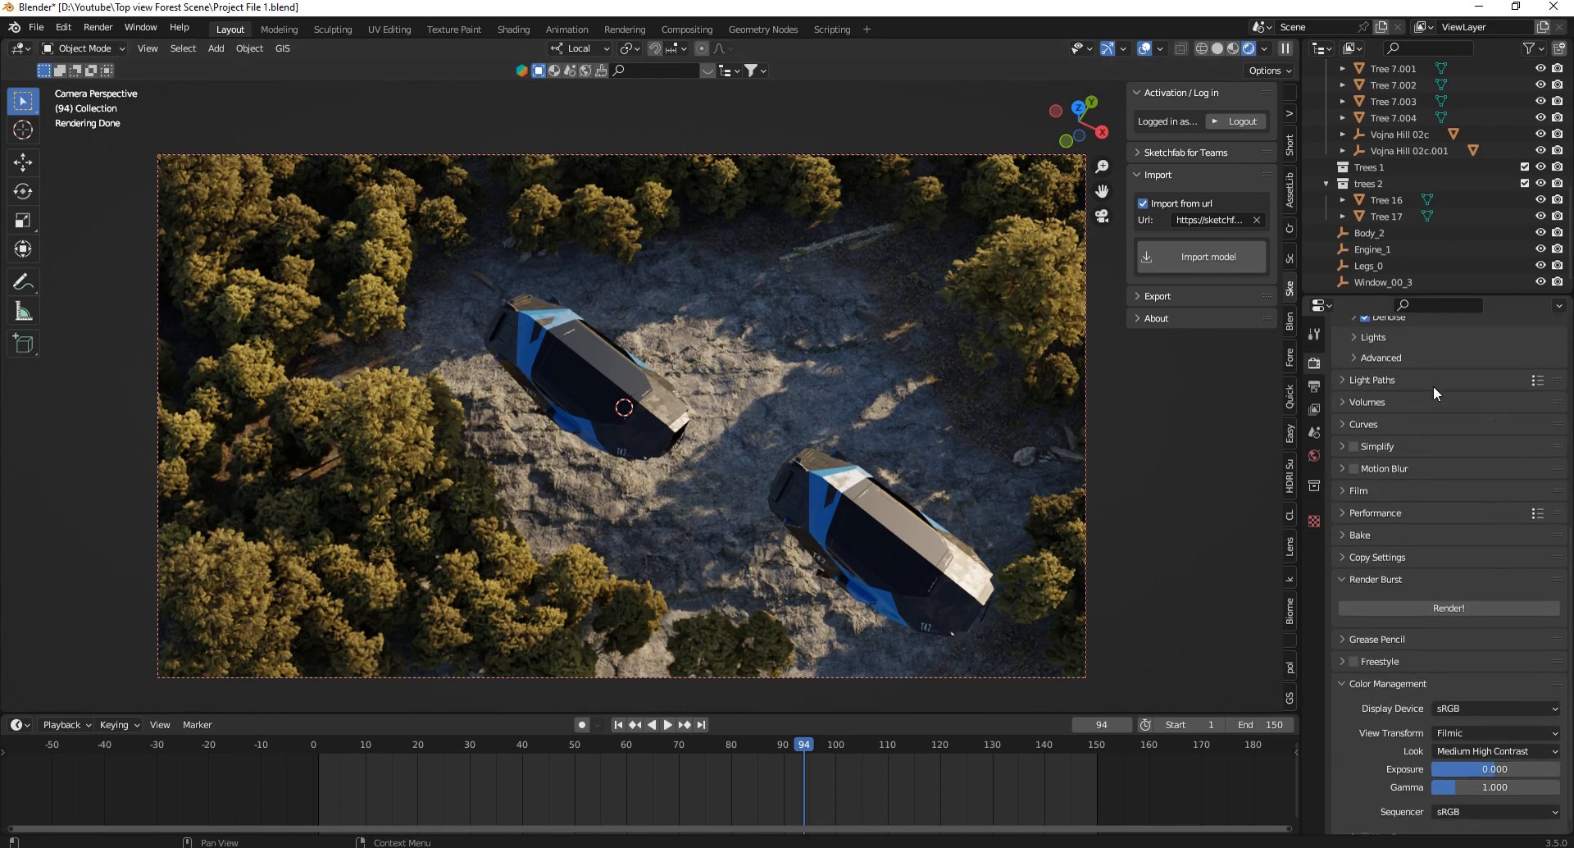
left_click(1354, 468)
left_click(1345, 467)
left_click(1469, 506)
type("0.15")
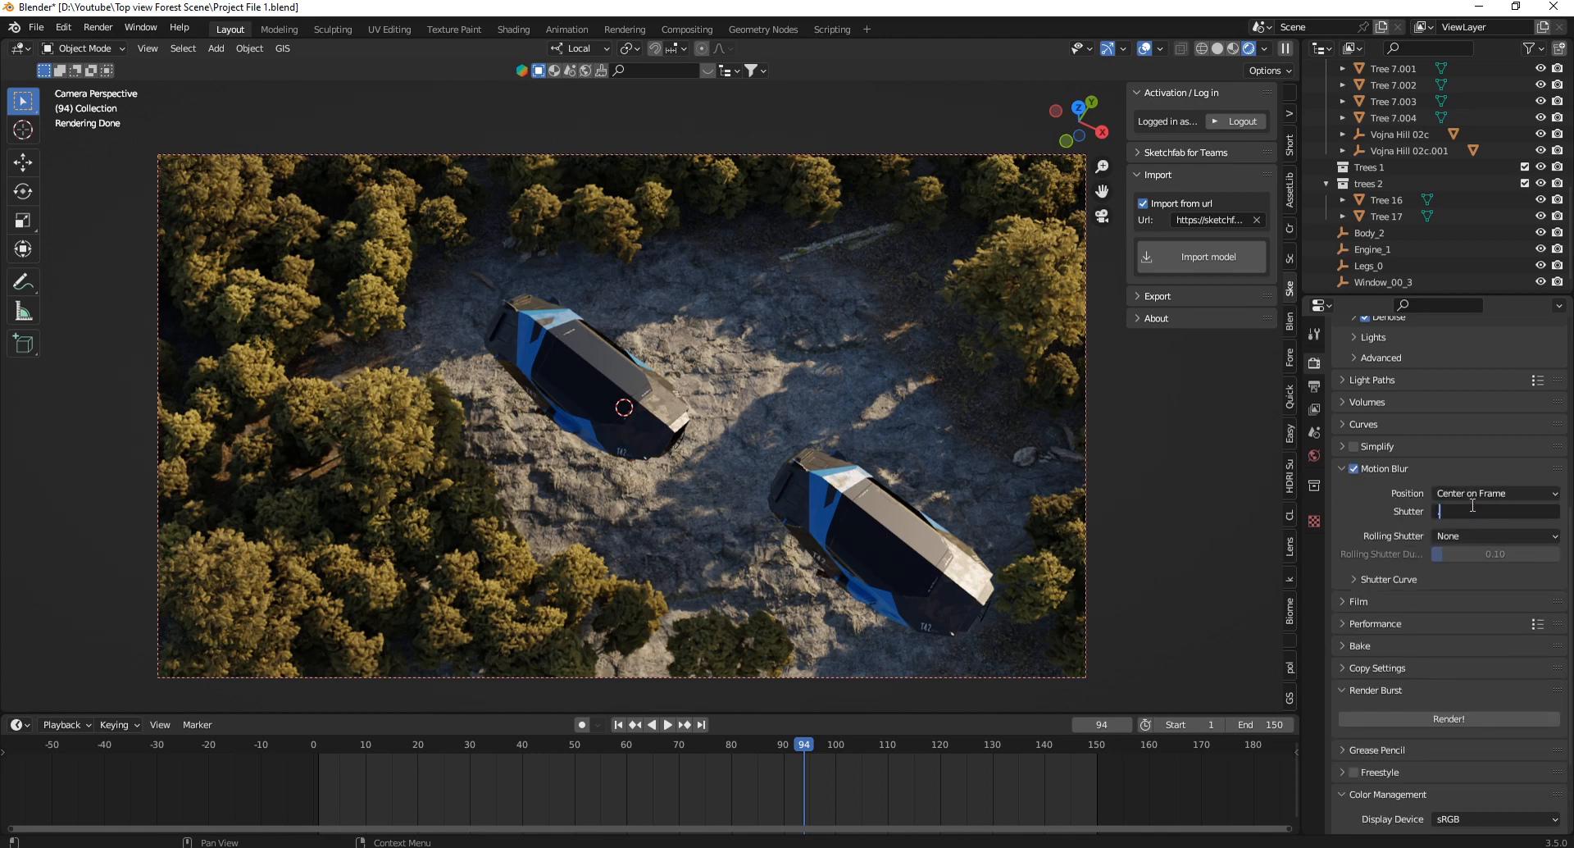
key("Return")
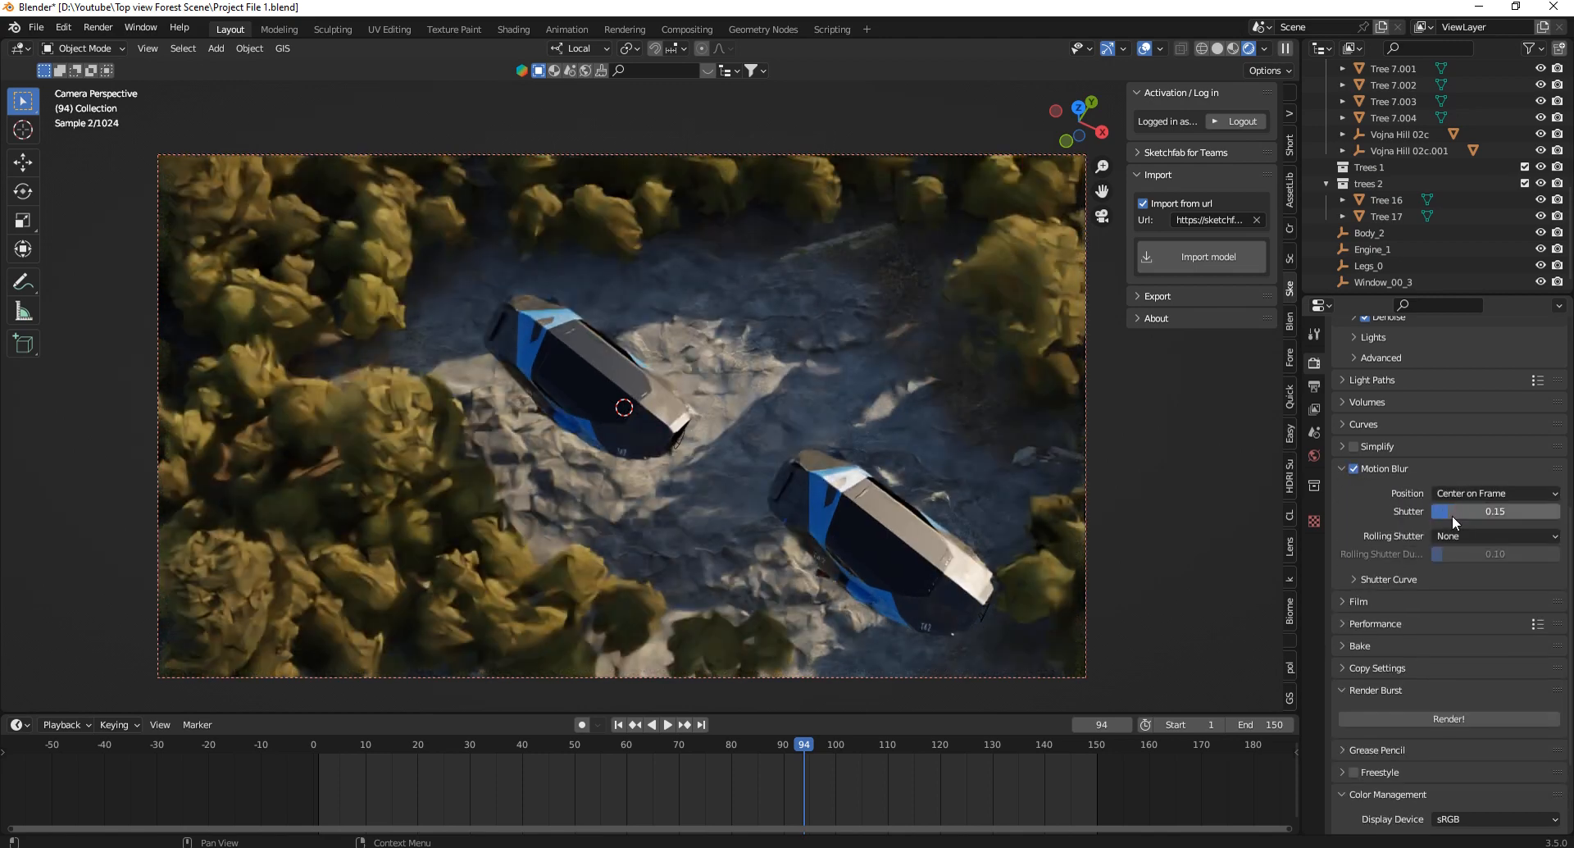
Set the output frame rate to 25 fps.
scroll(1468, 654, "up", 10)
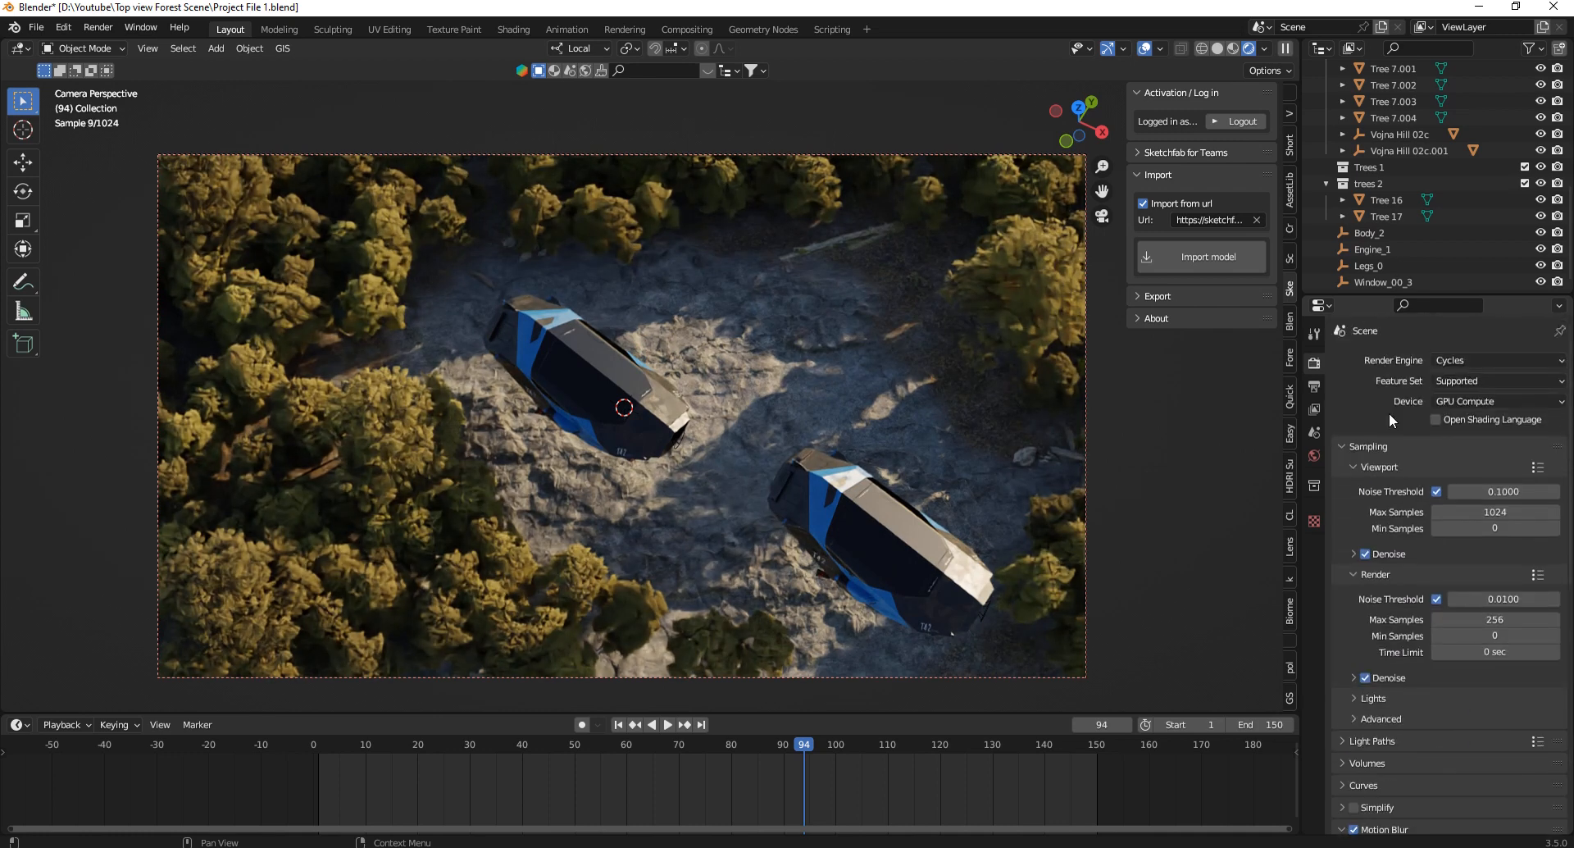
left_click(1317, 386)
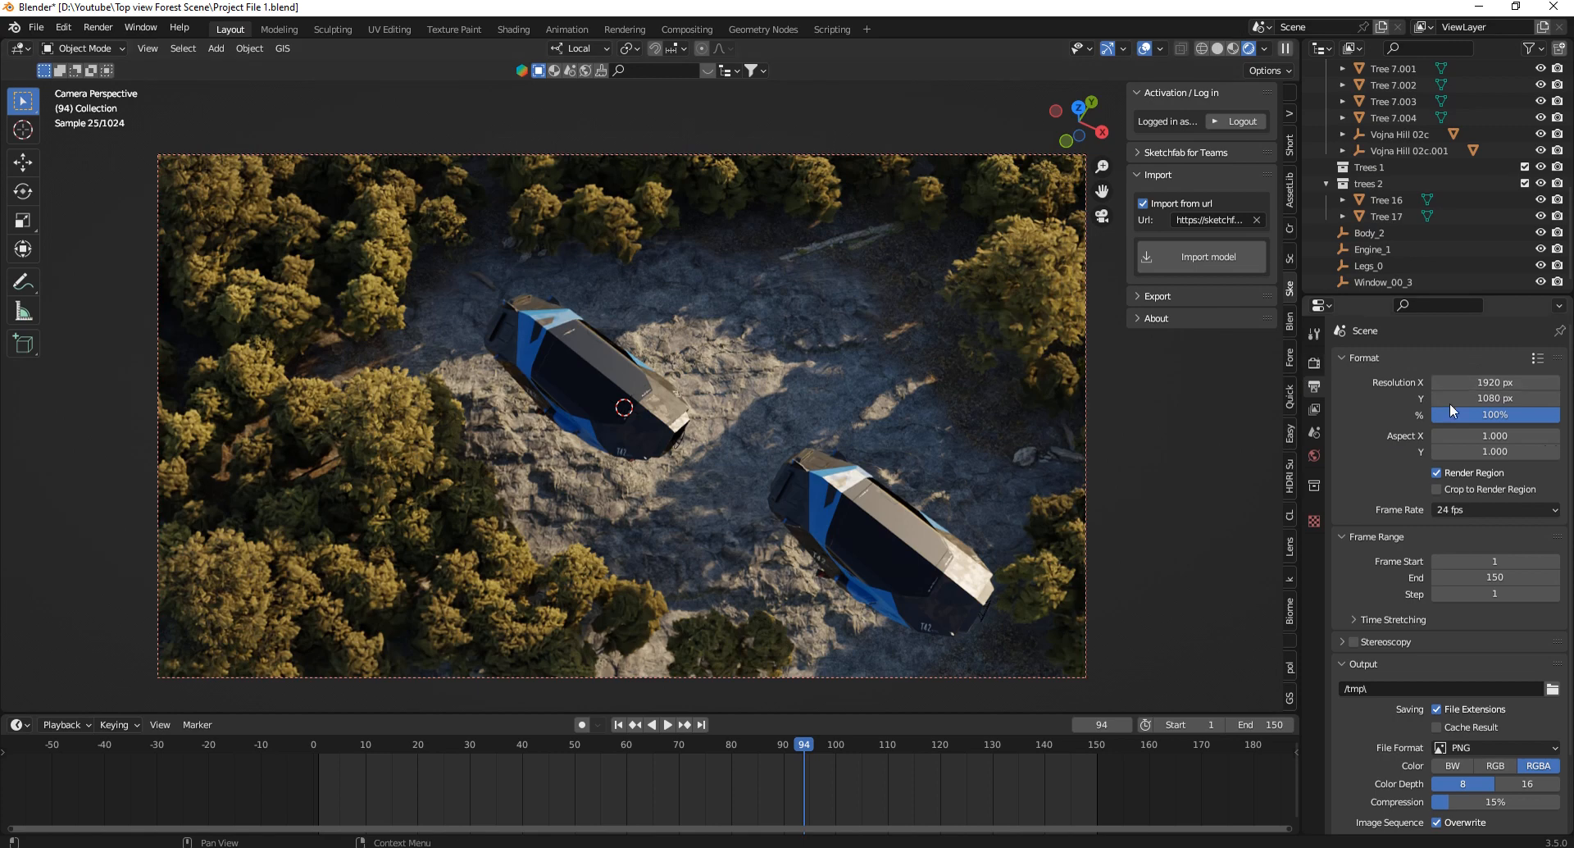
left_click(1484, 508)
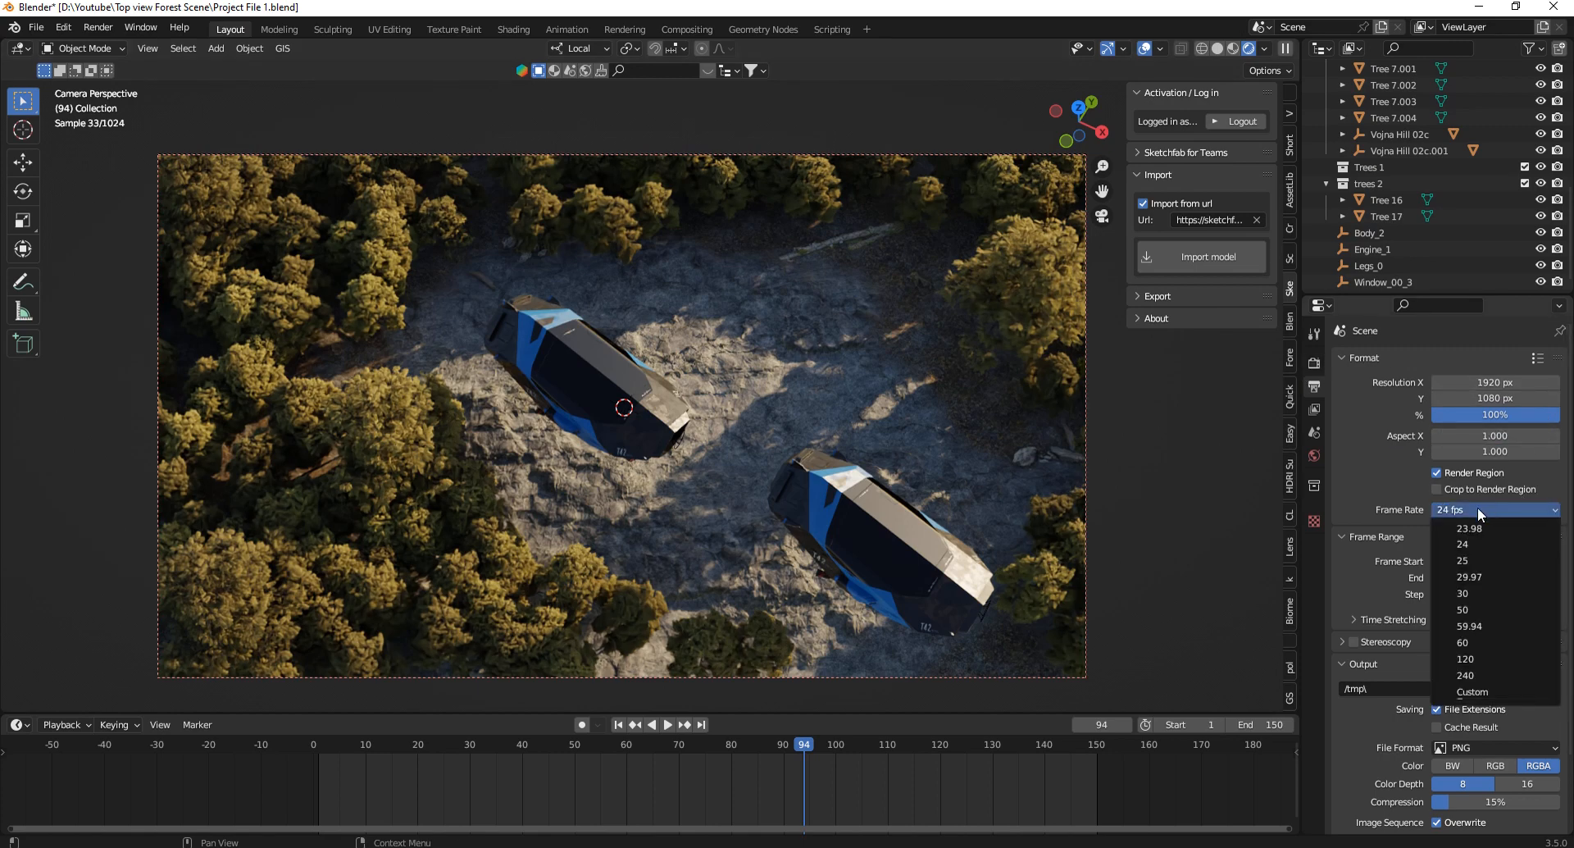
left_click(1464, 557)
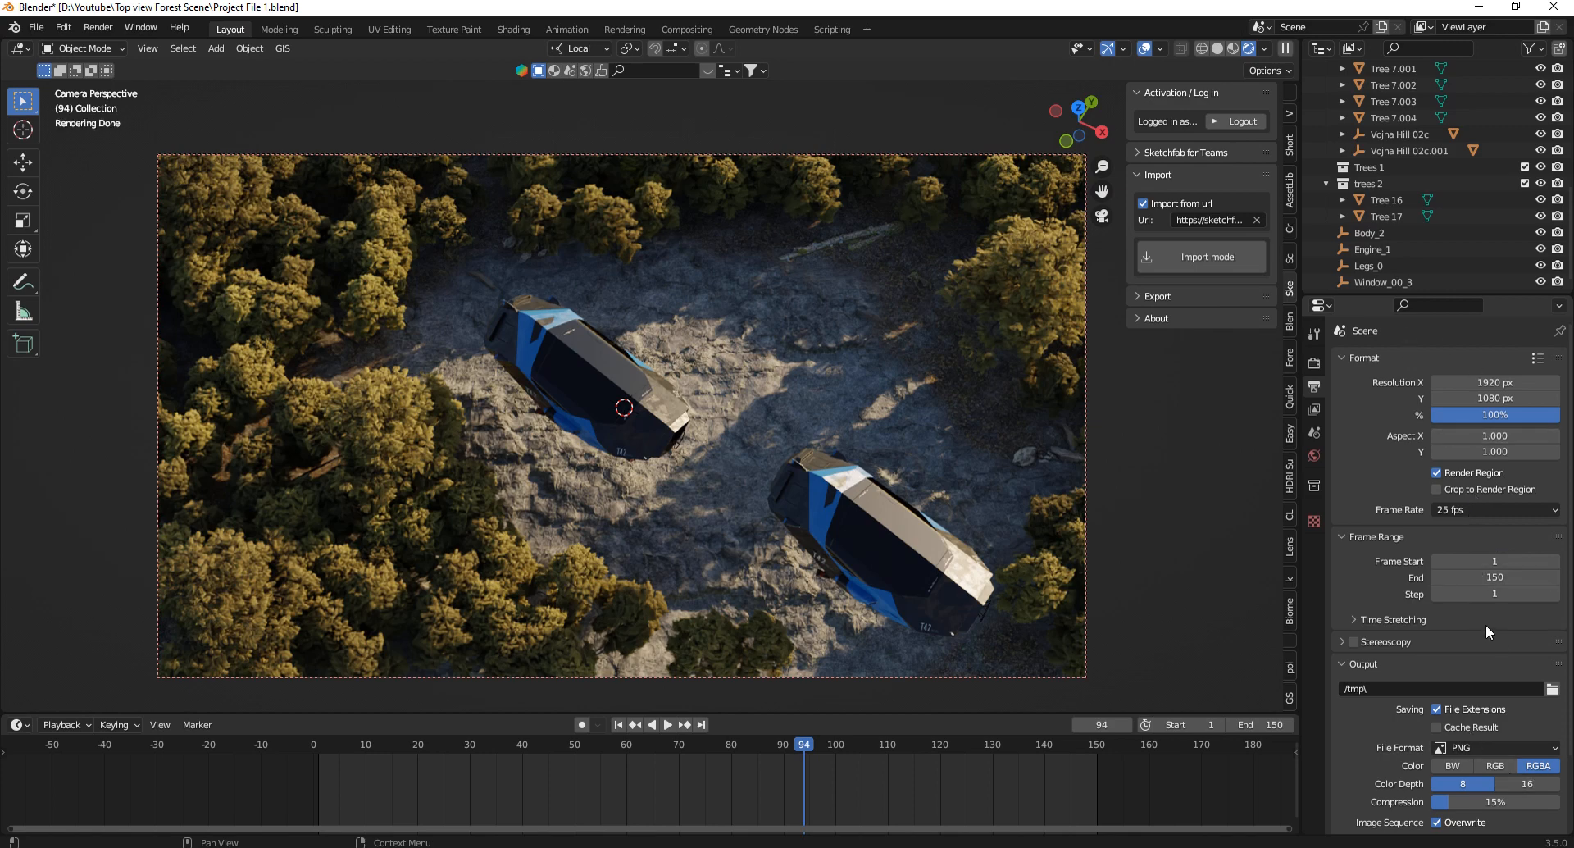
Set the render output file format to FFmpeg Video.
left_click(1546, 749)
left_click(1547, 750)
left_click(1548, 749)
left_click(1499, 659)
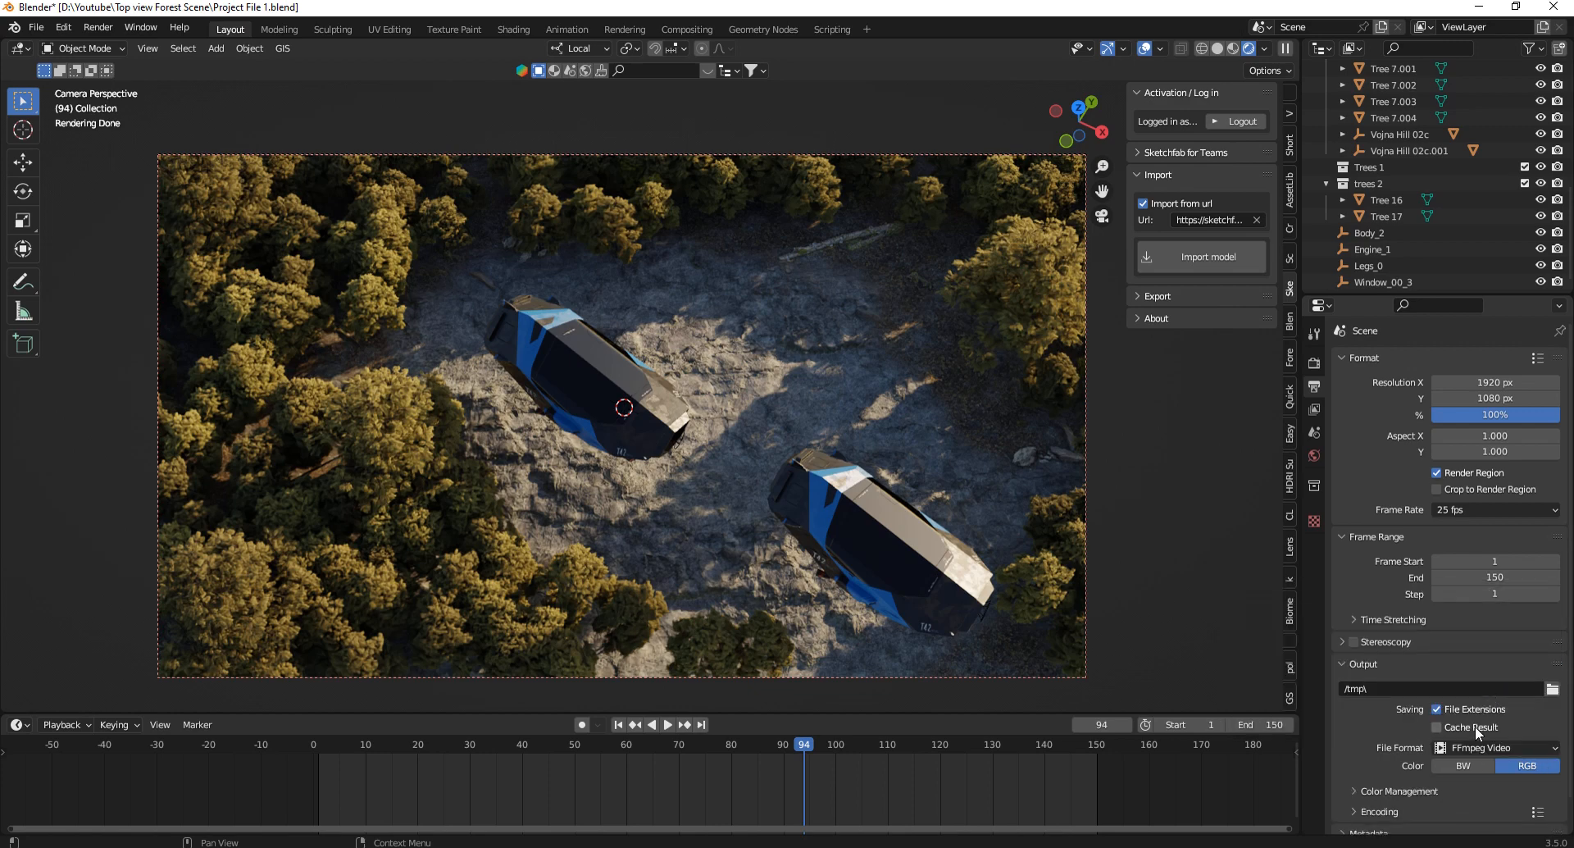
Apply the H264 in MP4 encoding preset and set the video output quality to High Quality.
left_click(1538, 810)
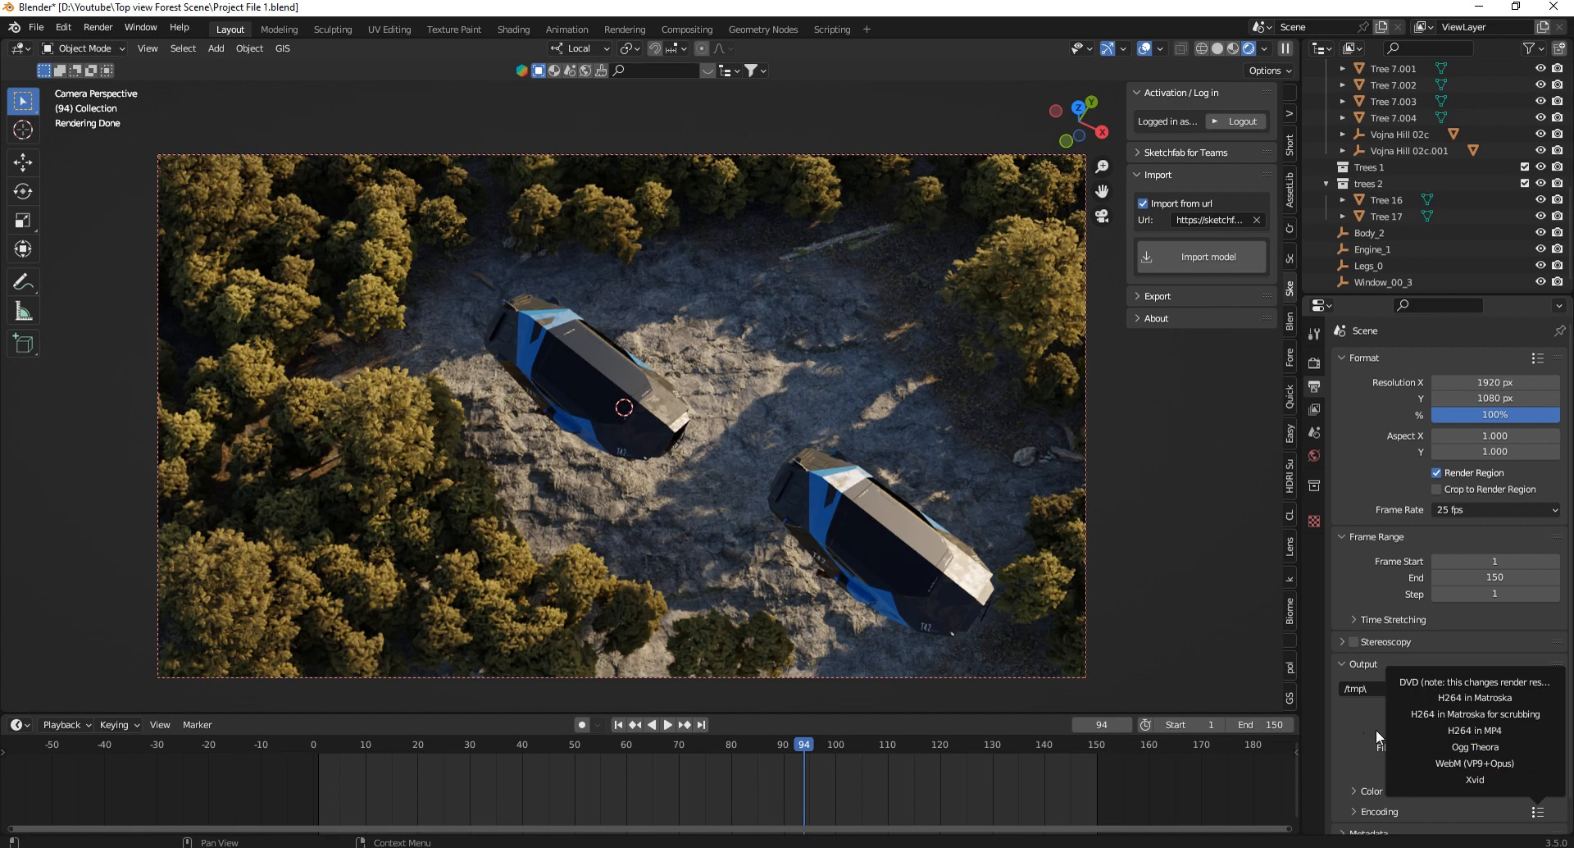
scroll(1360, 729, "down", 1)
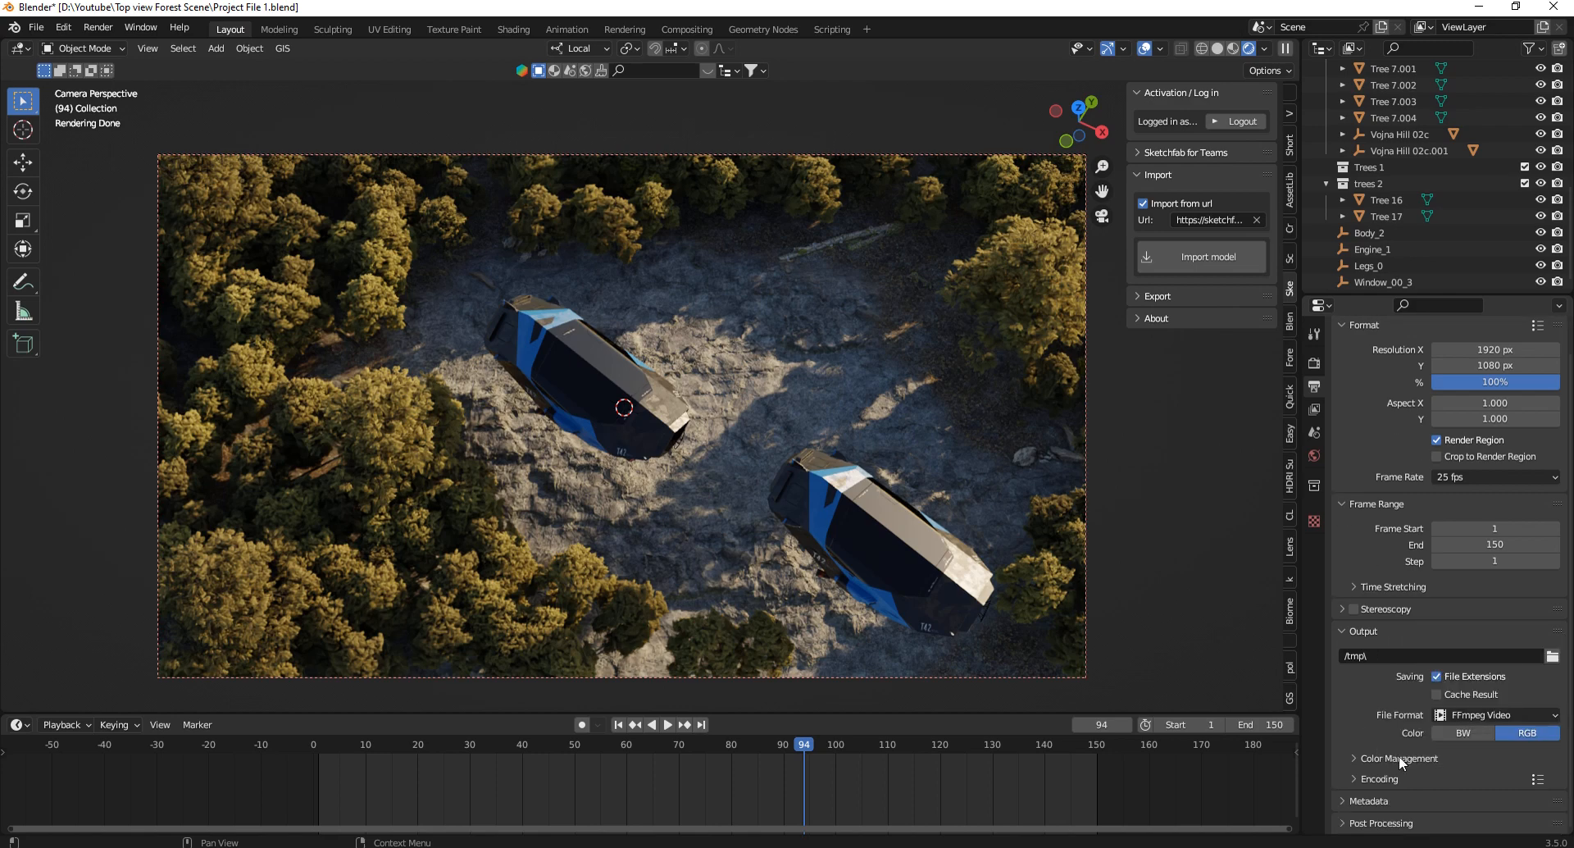
left_click(1381, 776)
scroll(1378, 721, "down", 6)
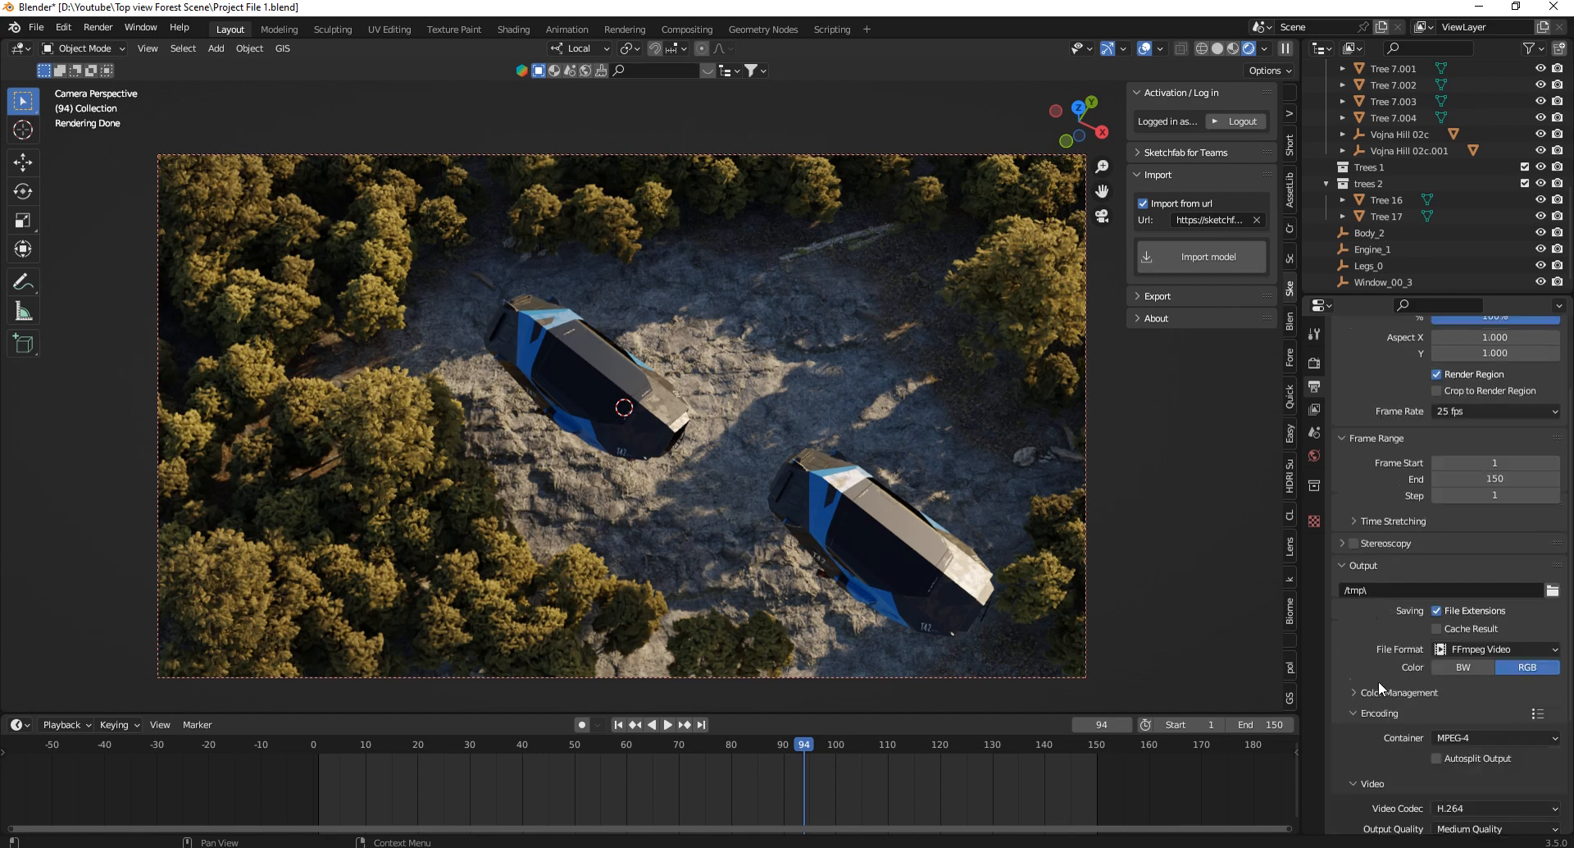
left_click(1494, 699)
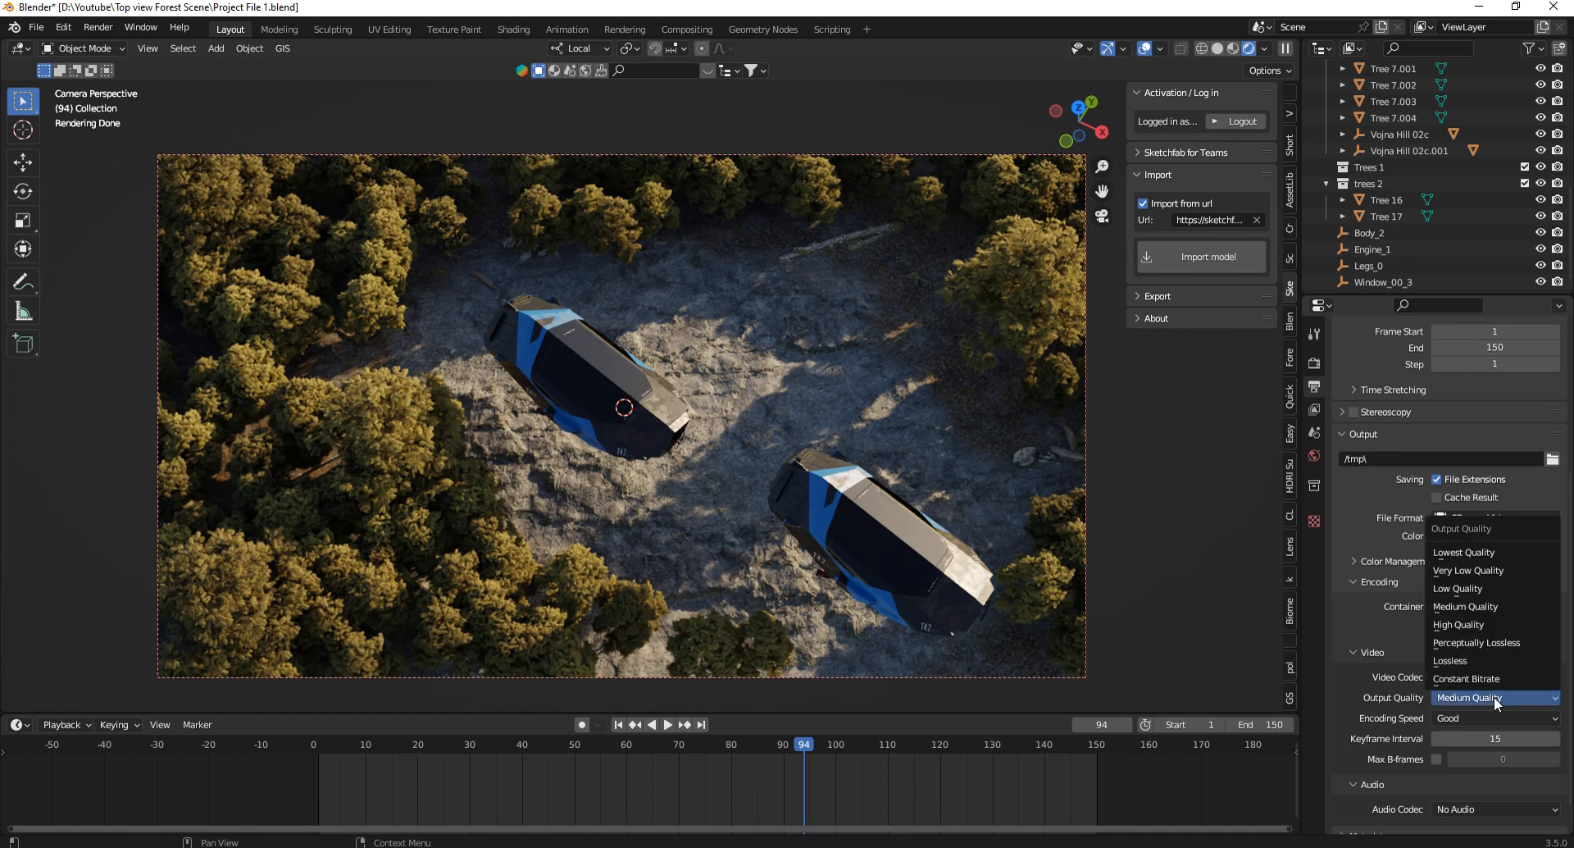
left_click(1473, 623)
Browse the render output folder and close the file browser without choosing a location.
scroll(1458, 657, "up", 7)
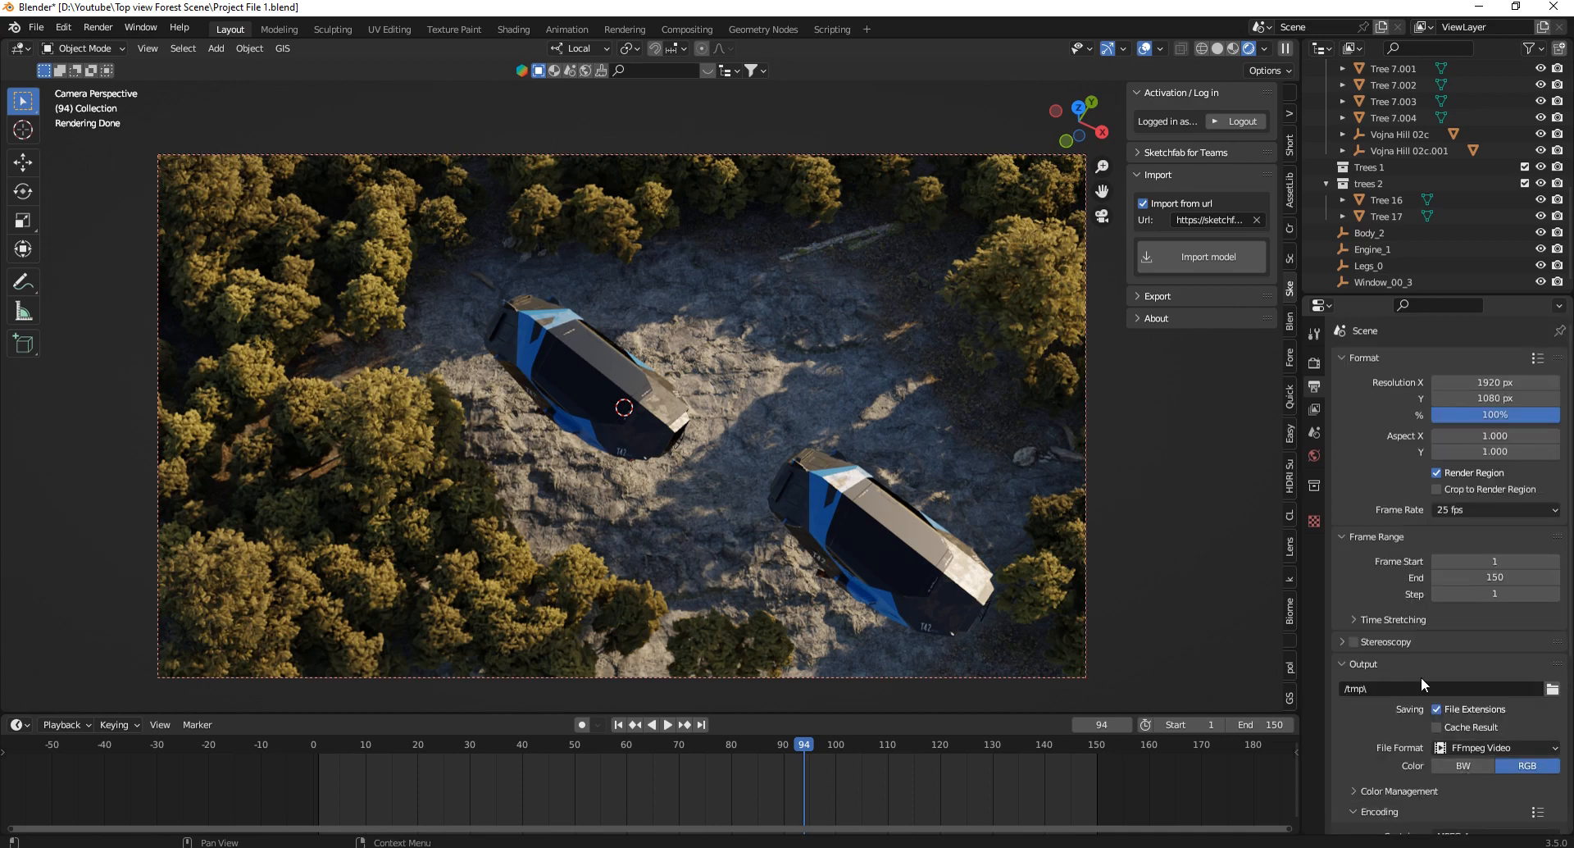
left_click(1553, 689)
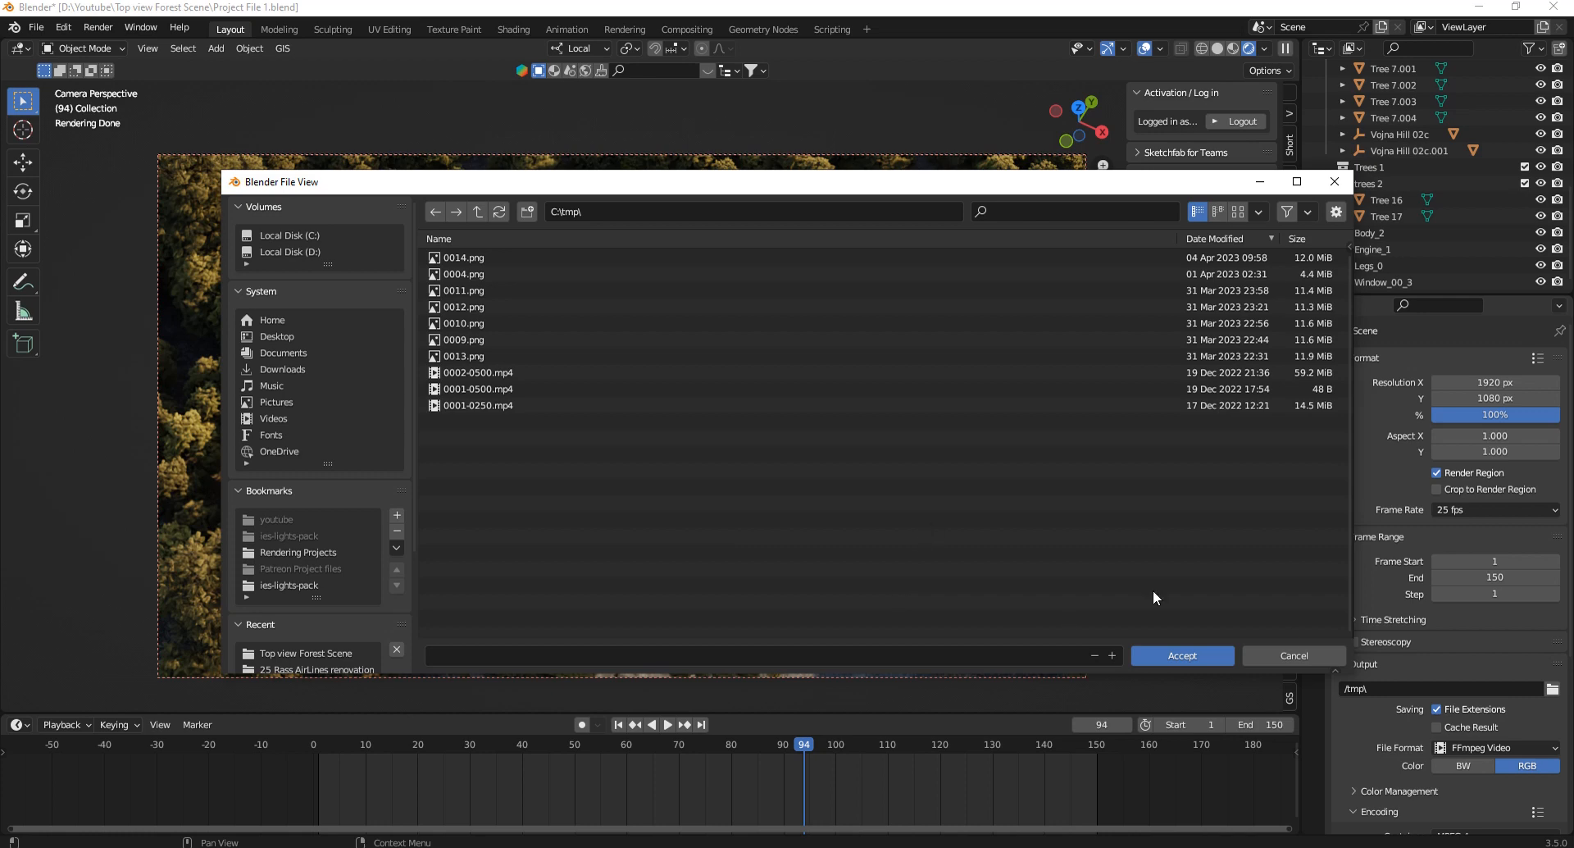
left_click(1266, 652)
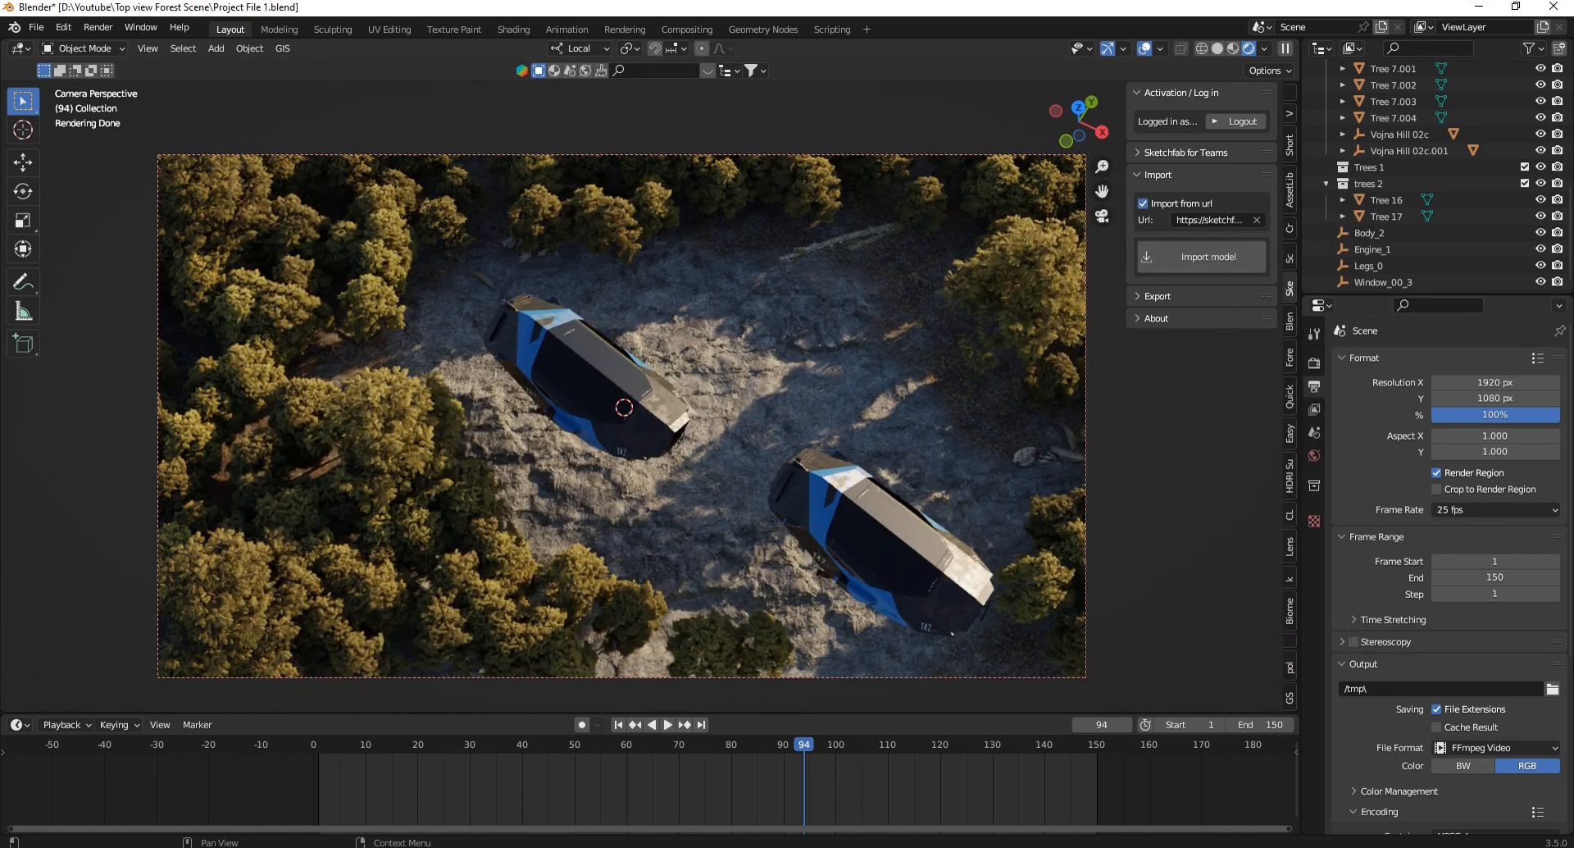
Review the Cycles sampling, motion blur and color management settings and look up the render commands.
left_click(1312, 362)
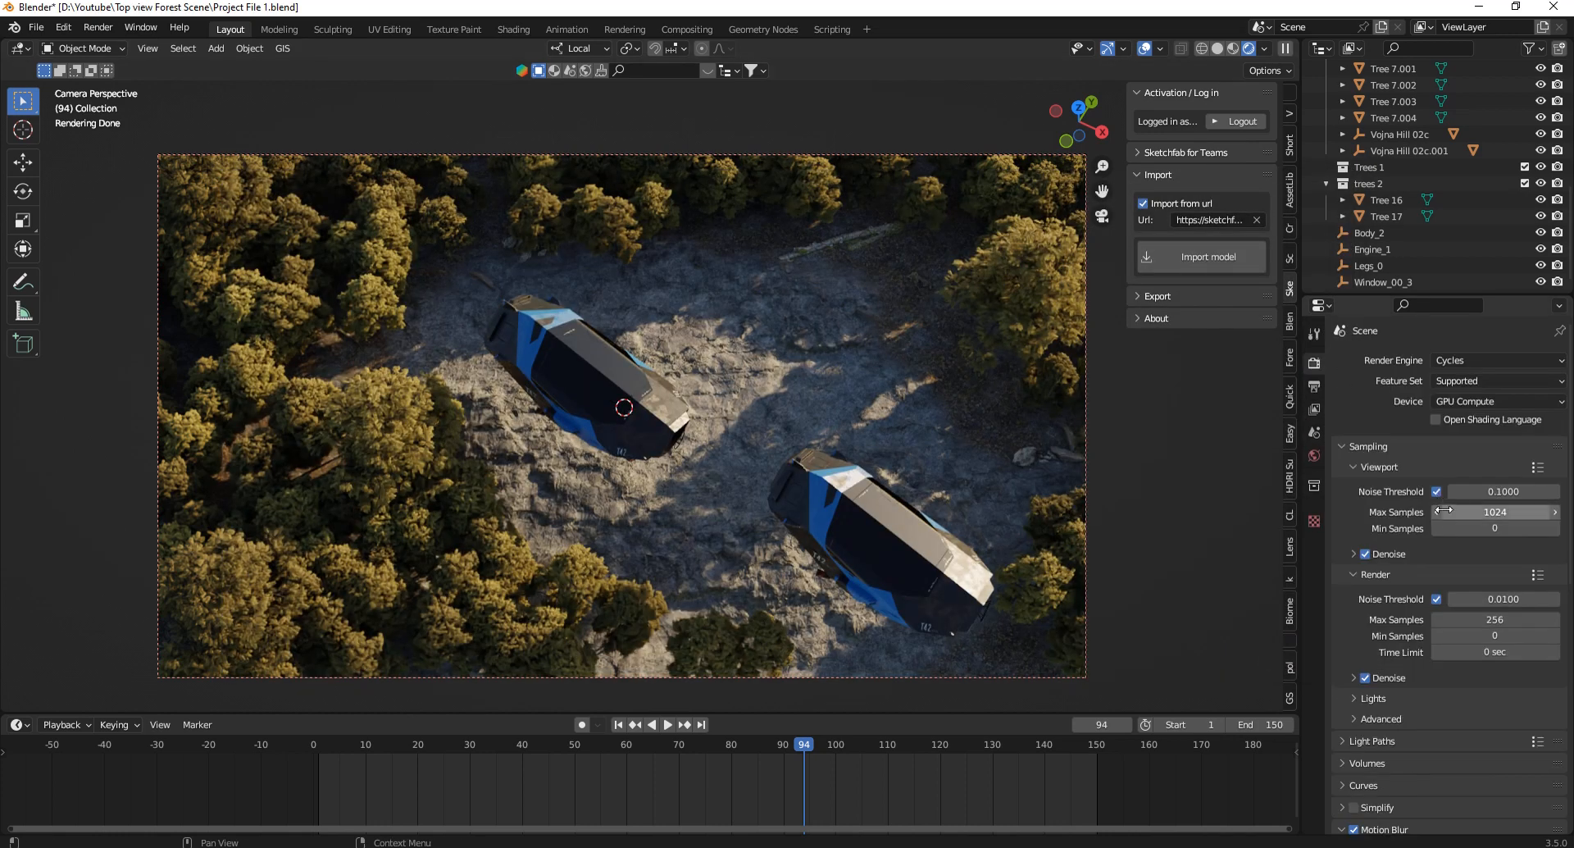
scroll(1439, 493, "down", 10)
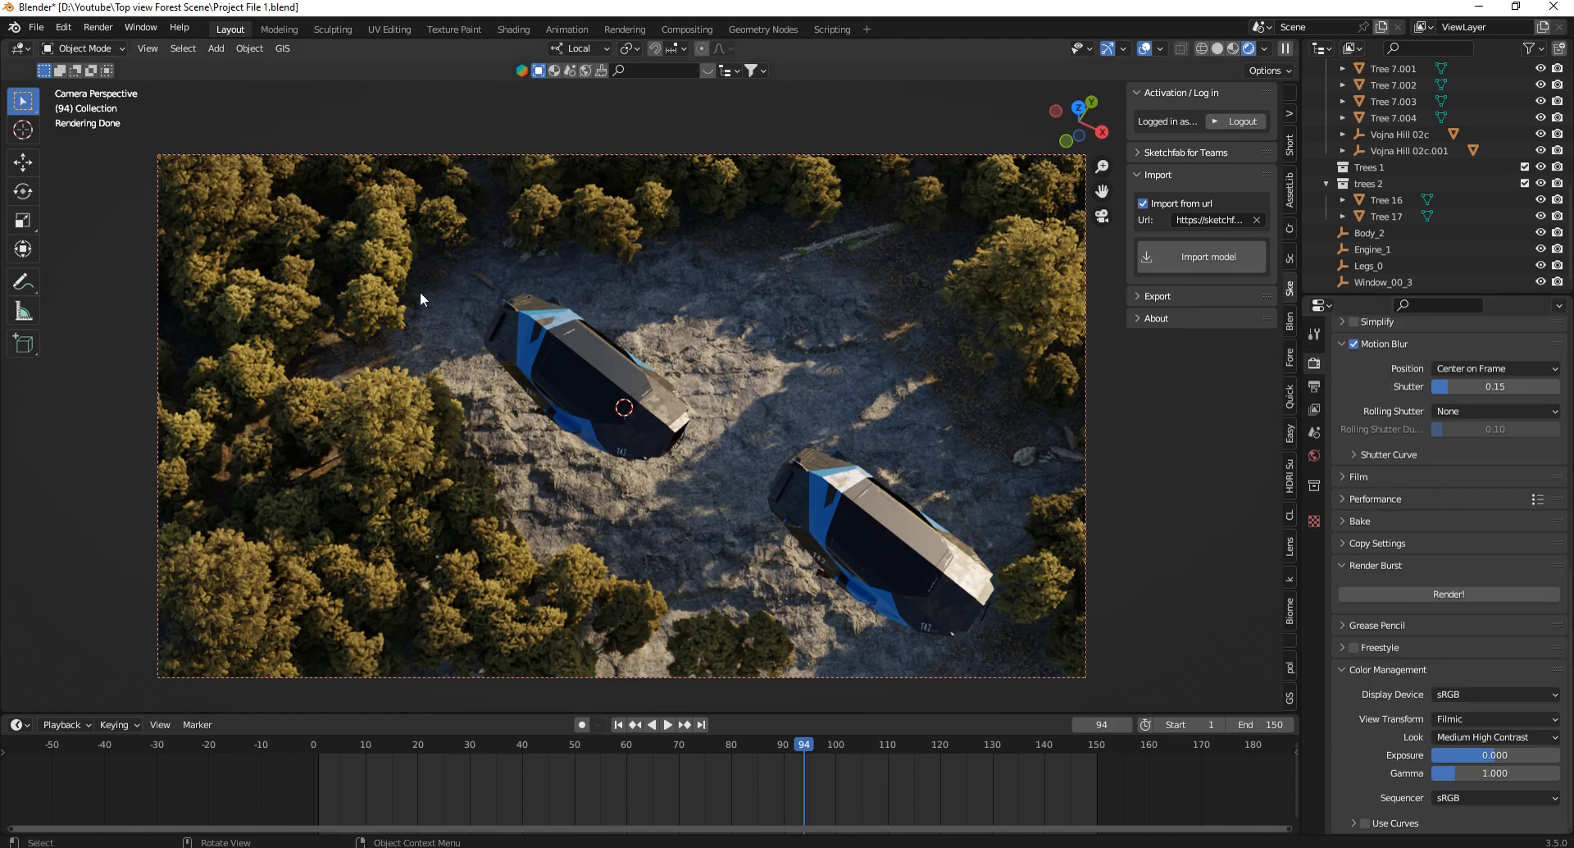
left_click(97, 31)
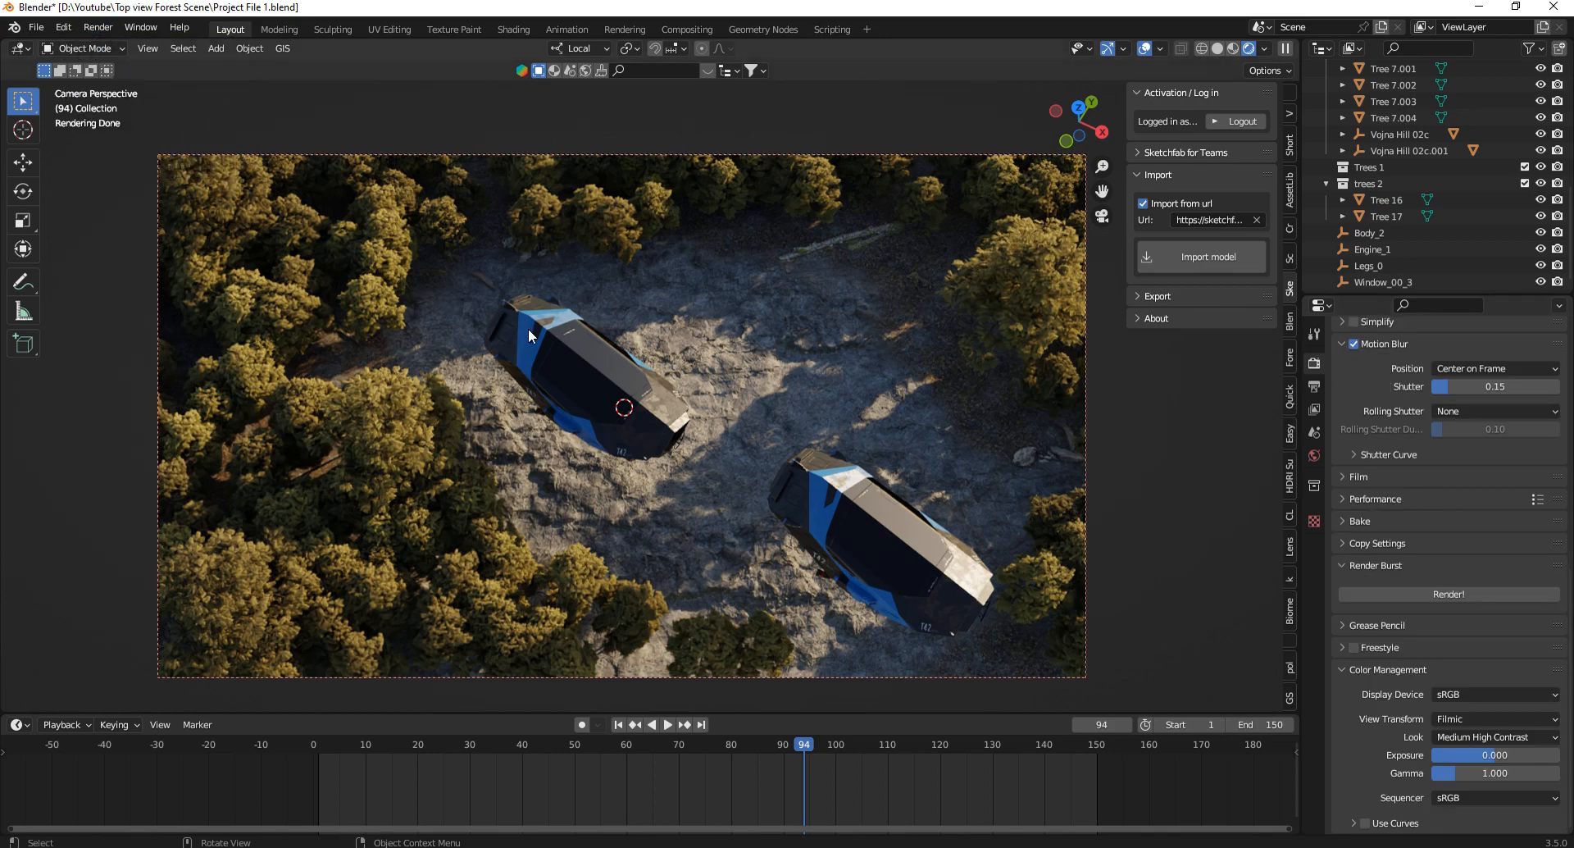